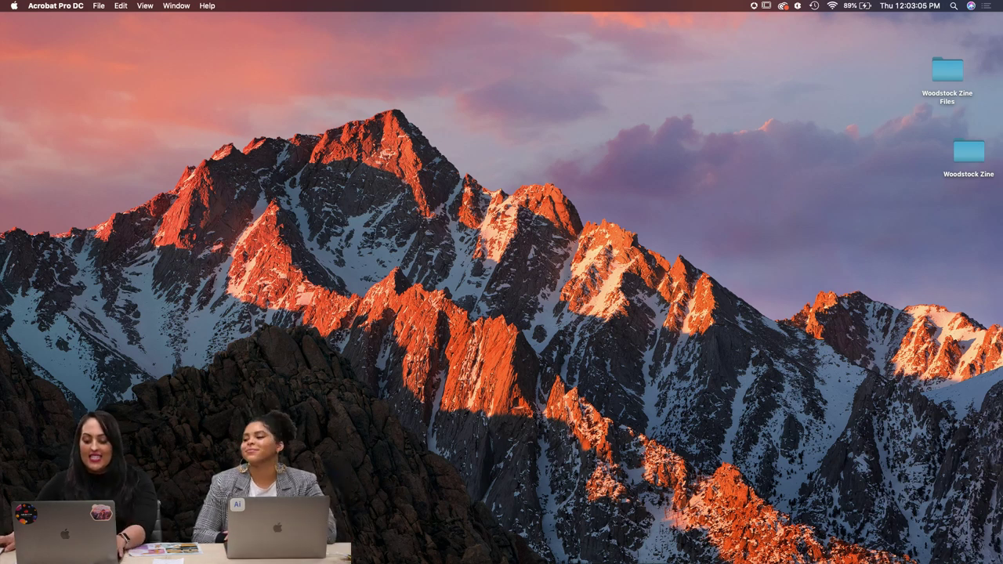
Step: Browse Finder to Woodstock Zine Files > Illustrations > Covers and select Front-Cover.ai
click(336, 551)
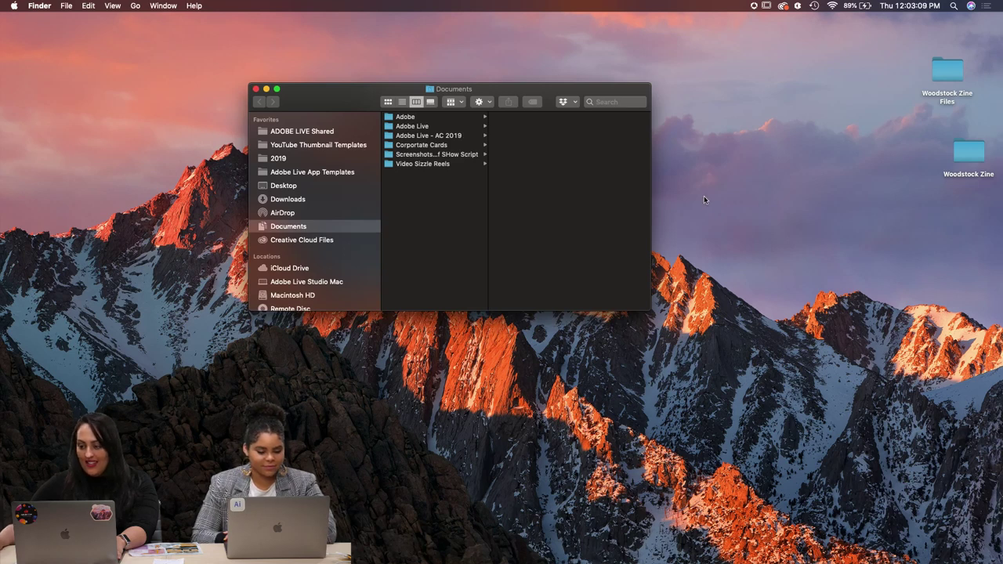
double_click(969, 151)
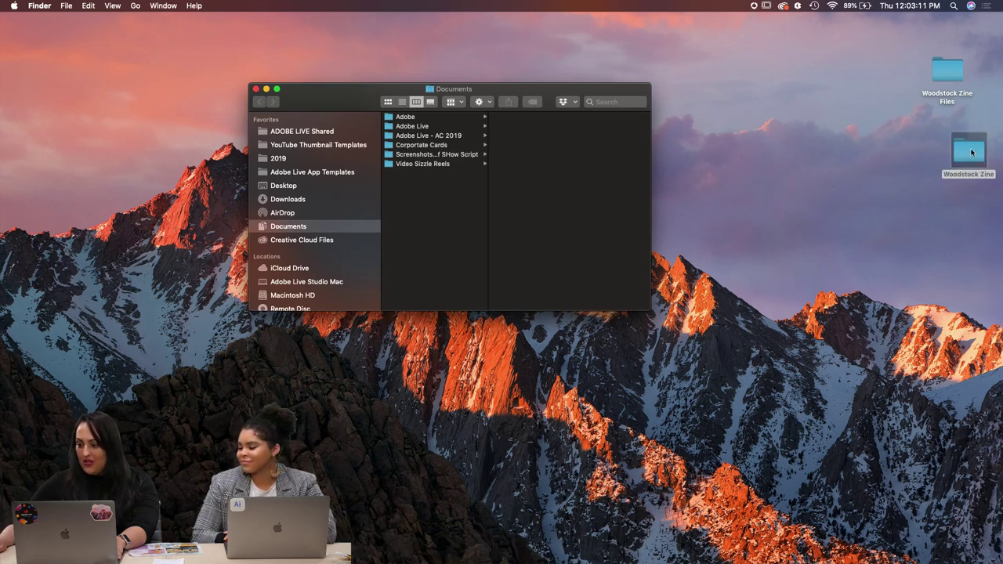
click(439, 149)
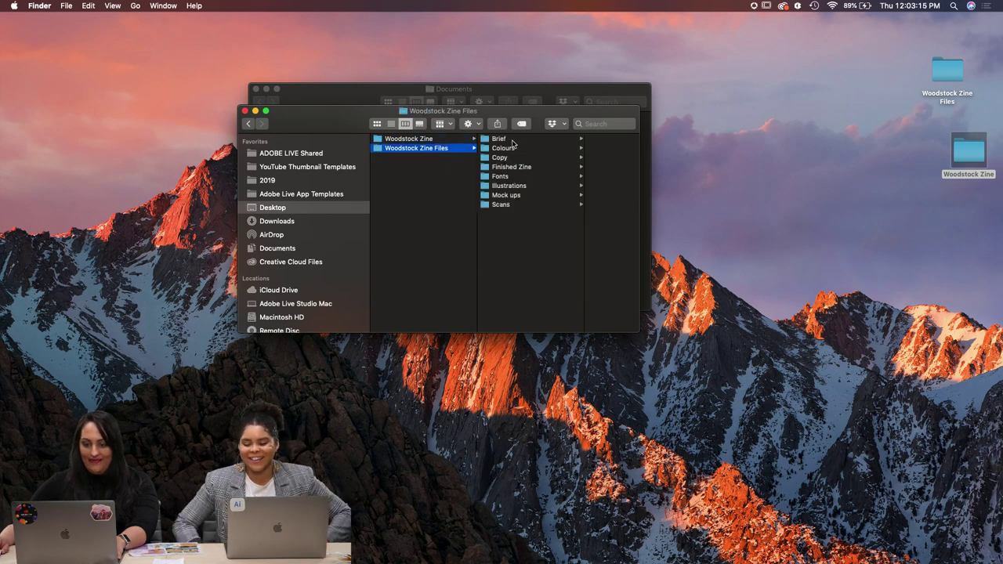
click(513, 141)
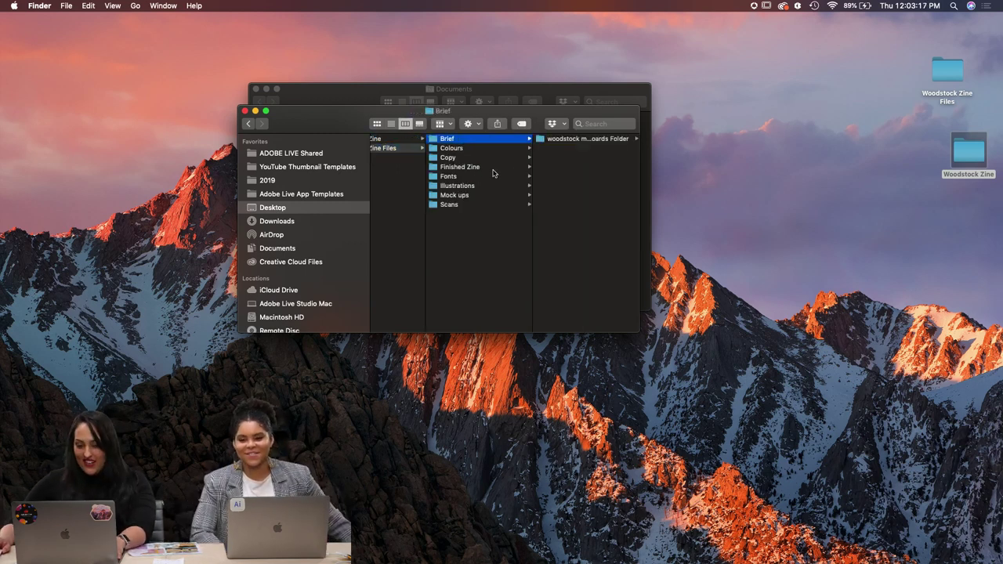
click(480, 185)
click(564, 149)
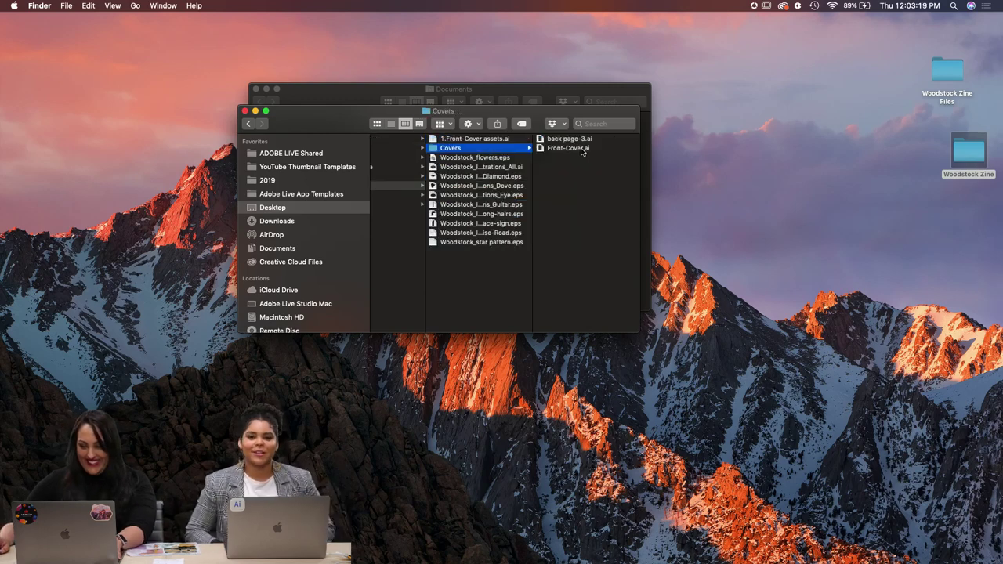
click(570, 149)
Step: Quick Look the front cover artwork, then preview Woodstock_flowers.eps
key(space)
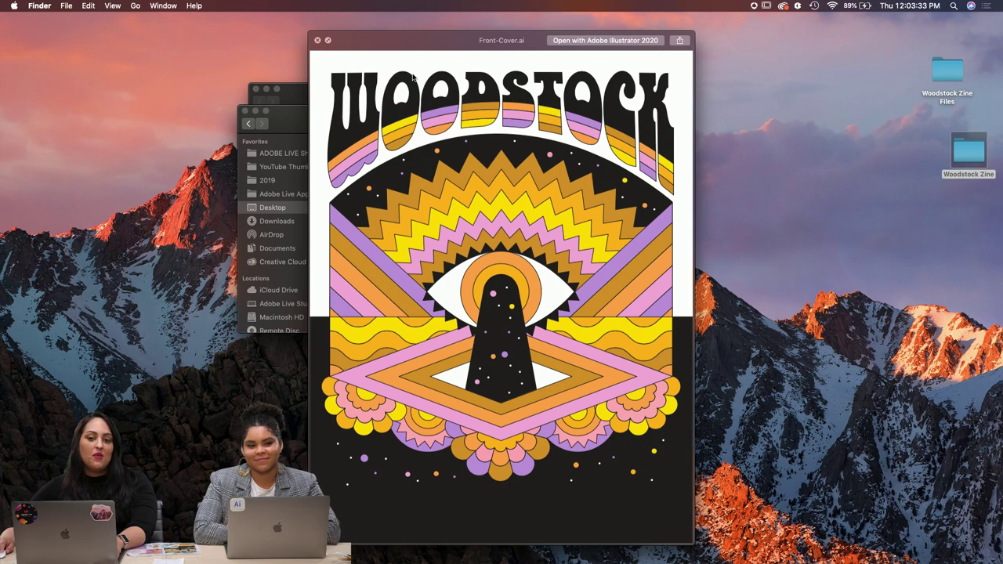
click(318, 40)
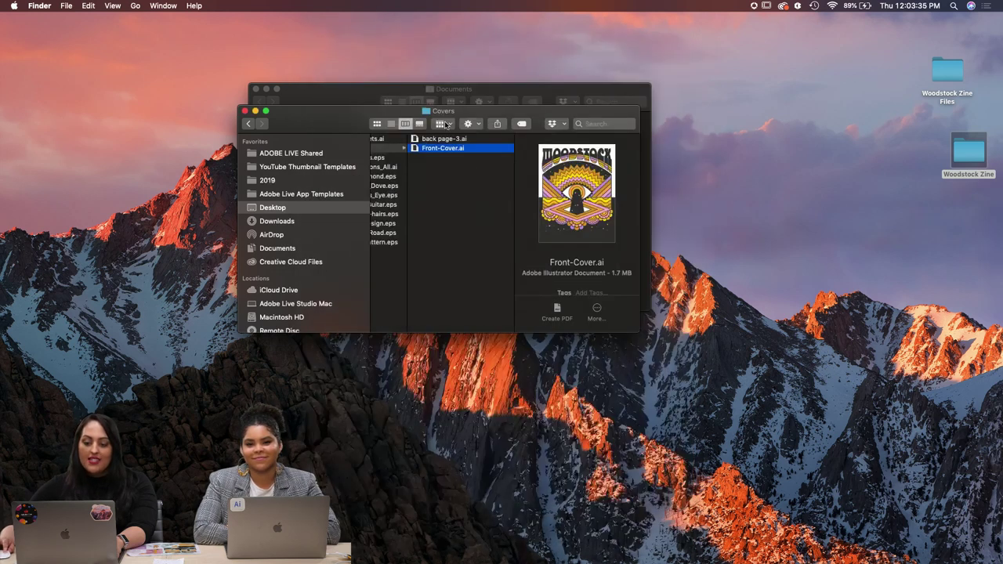
scroll(468, 164, left, 3)
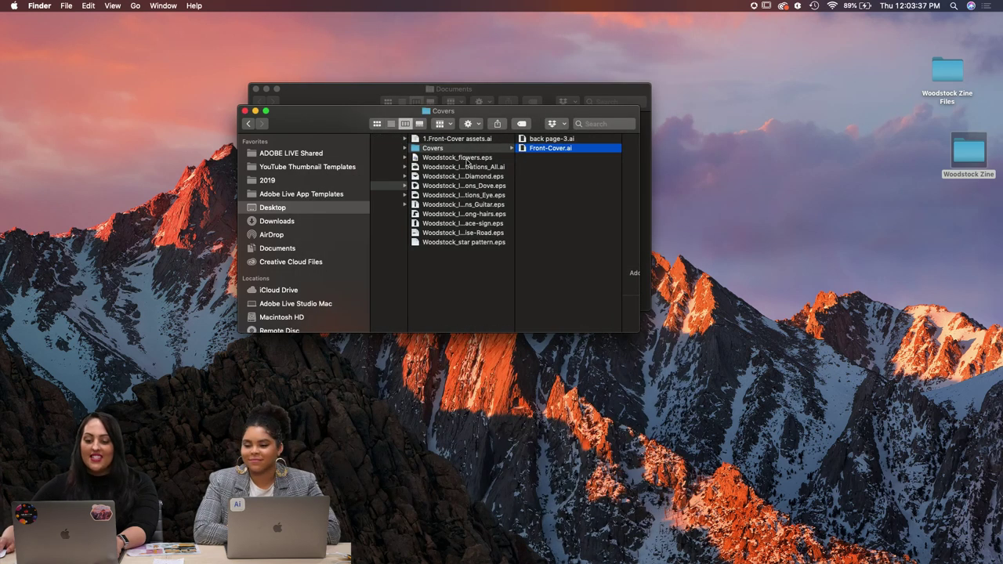
click(468, 159)
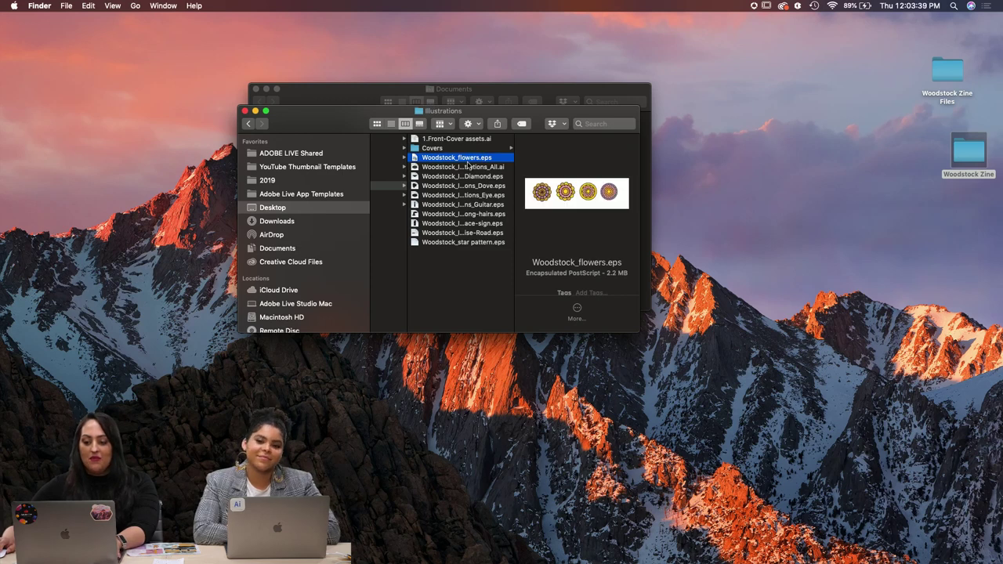
key(space)
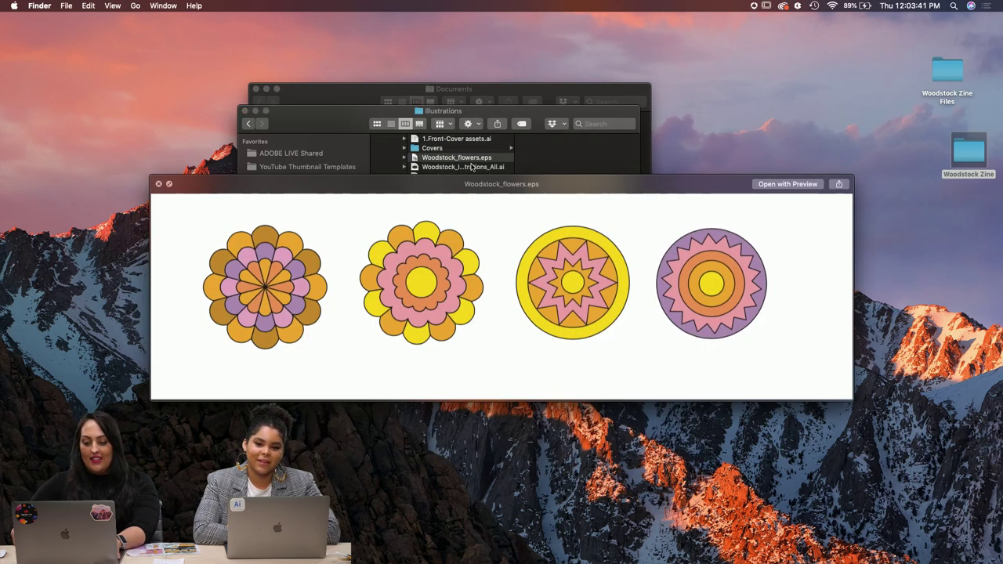
Step: Page through the Woodstock_Internal illustrations_All.ai artwork full screen, then close the preview
click(473, 167)
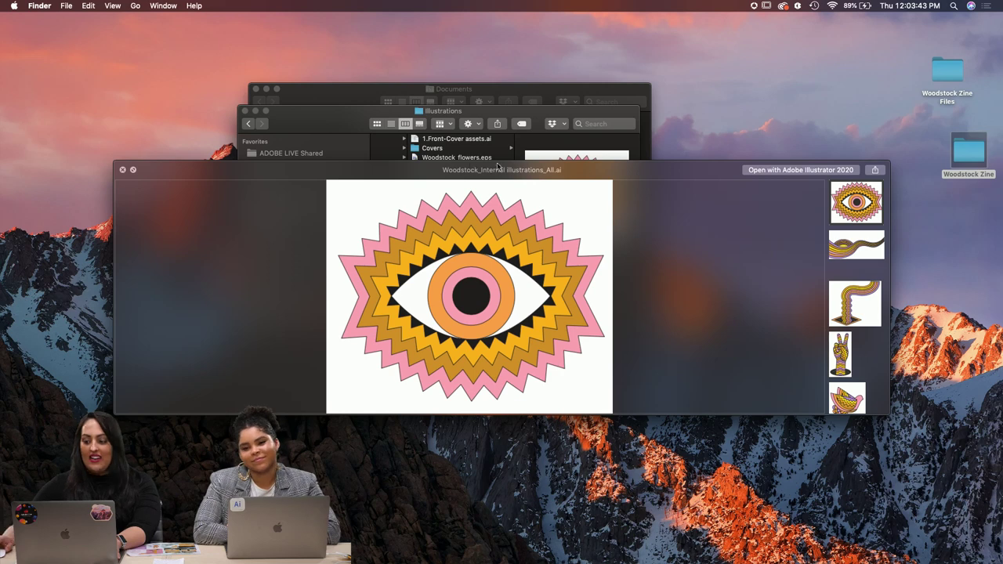
click(840, 354)
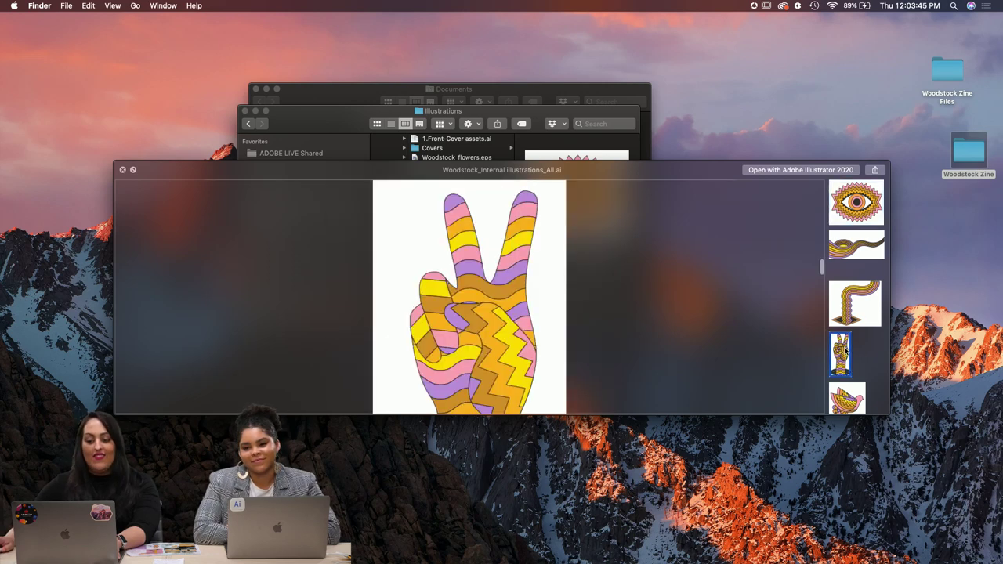
click(858, 249)
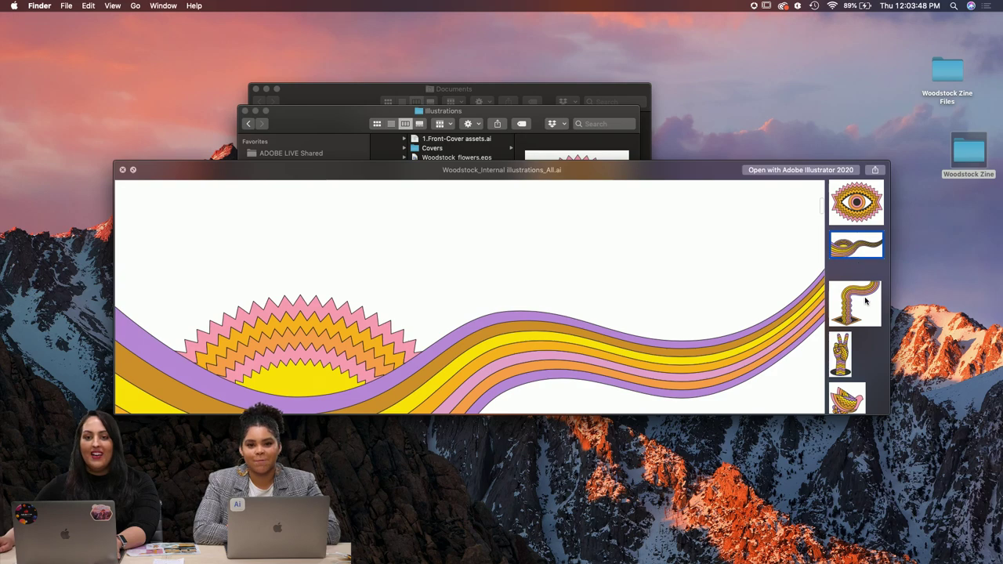
click(133, 170)
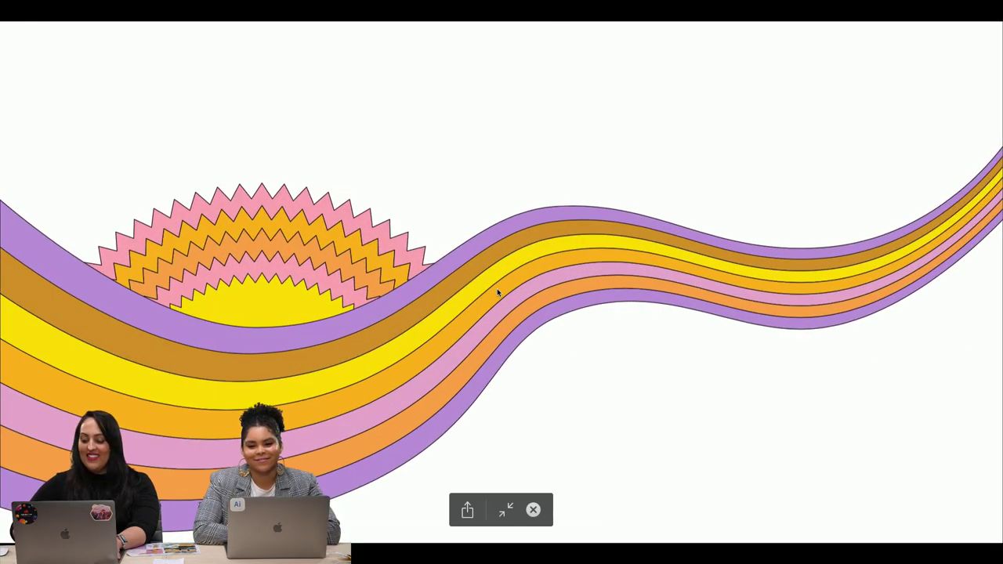
key(Right)
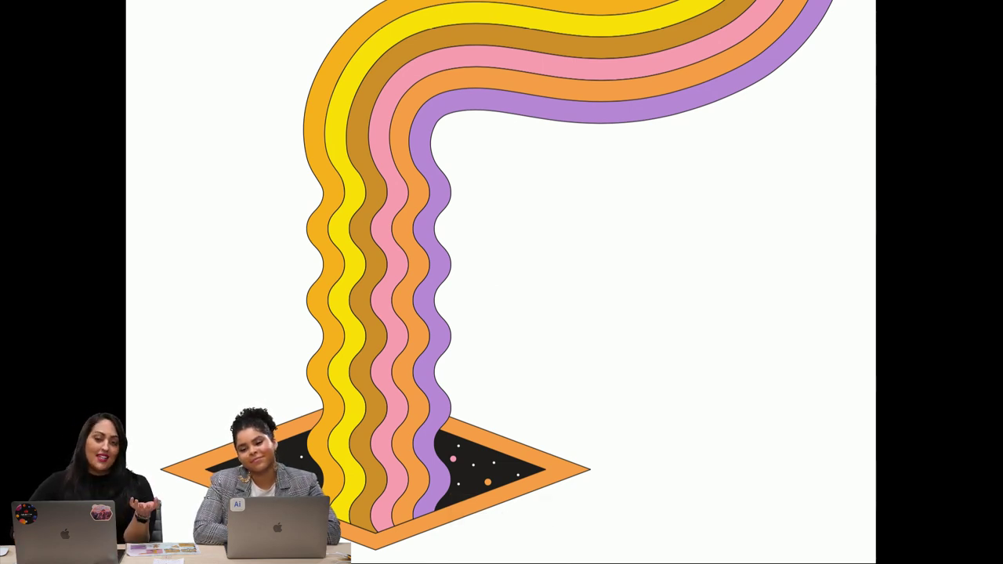
key(Right)
key(Right)
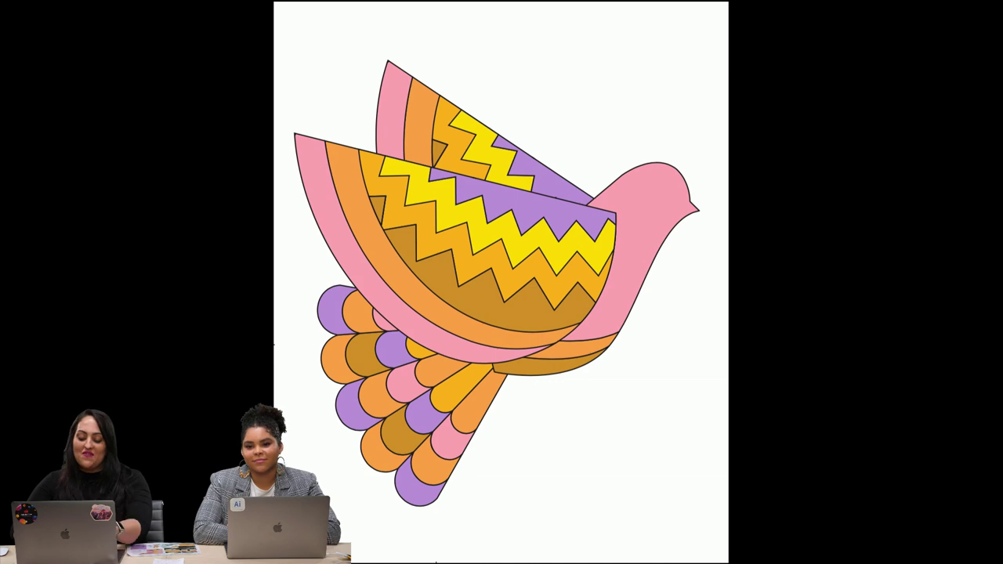
key(space)
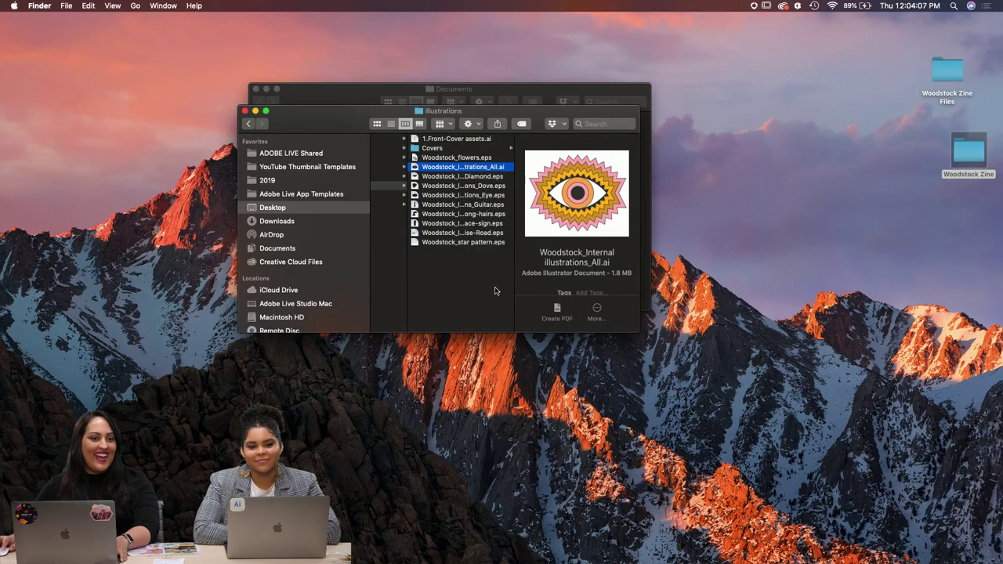
scroll(498, 292, left, 5)
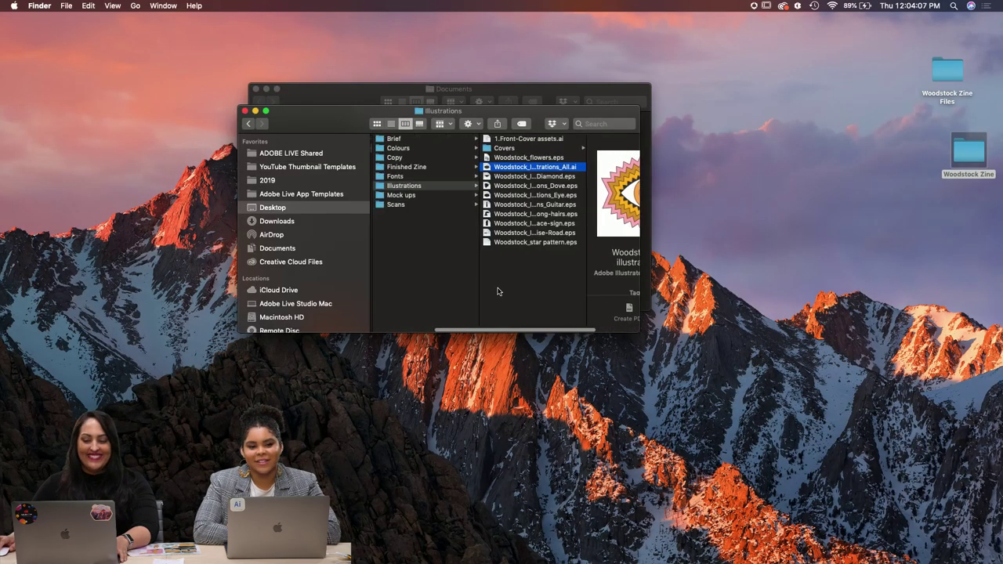
Step: Close the Illustrations window and launch InDesign from the Dock
click(245, 111)
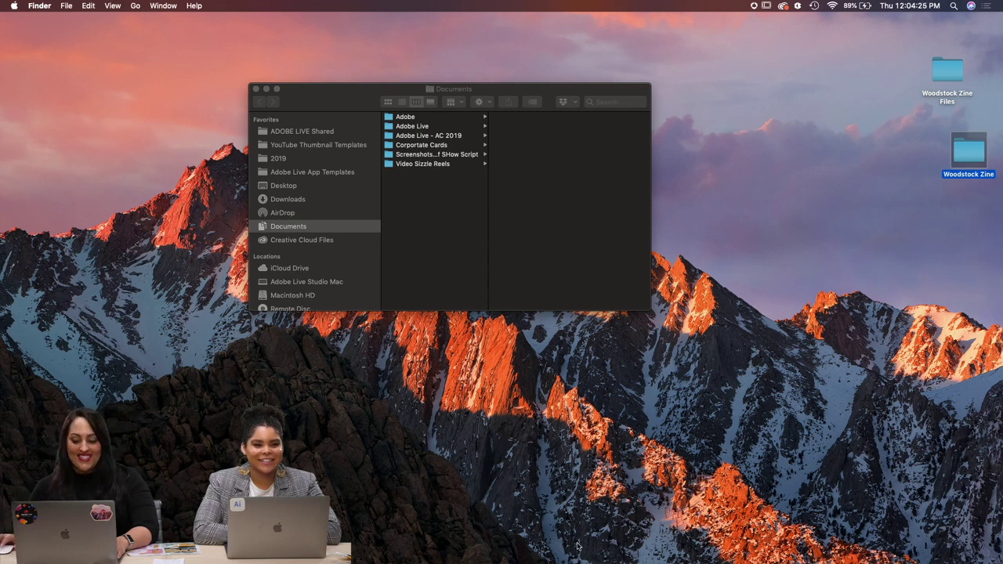
mouse_move(557, 558)
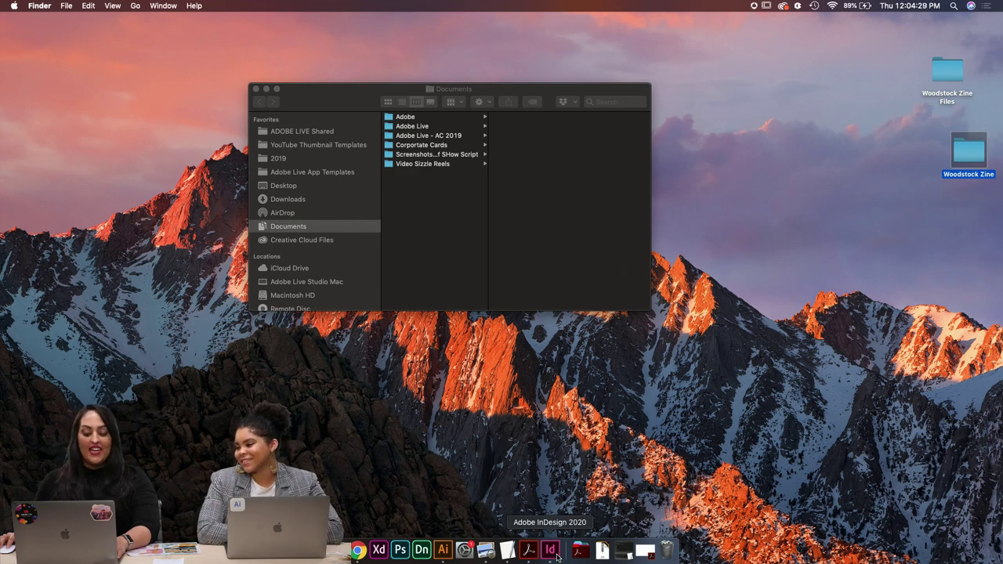
click(553, 557)
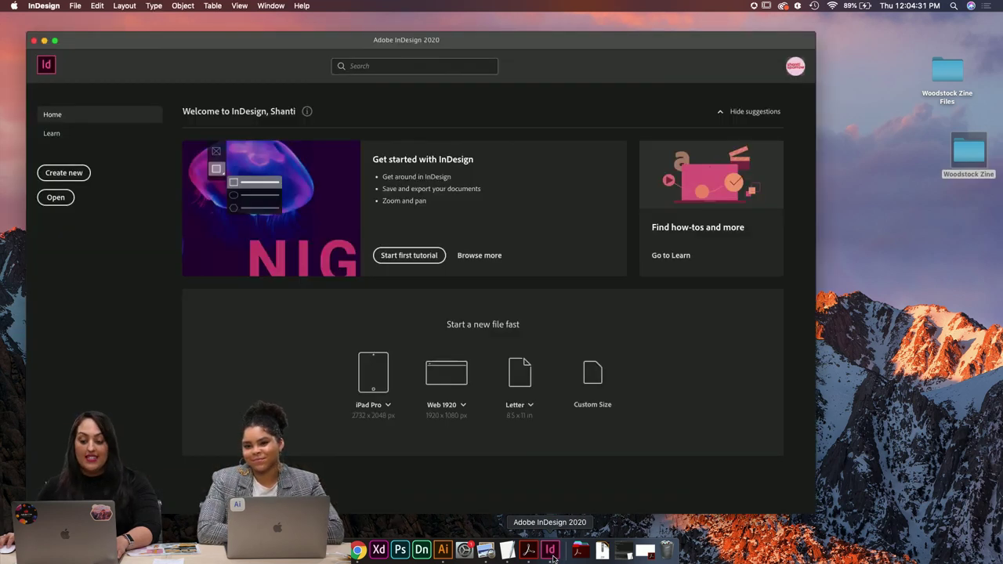
Step: Start a new Letter print document and set it to 16 pages
click(64, 172)
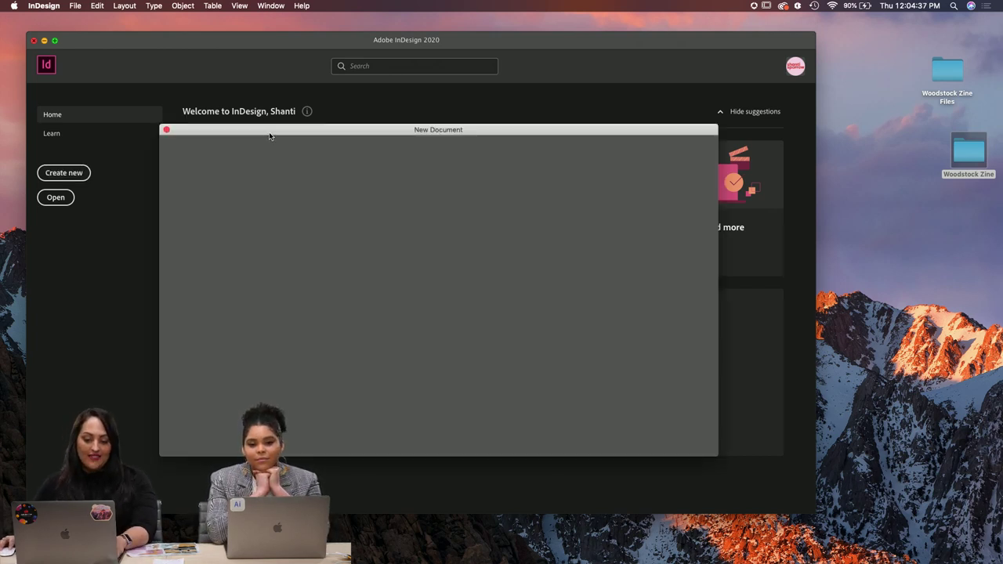
drag(270, 136, 377, 98)
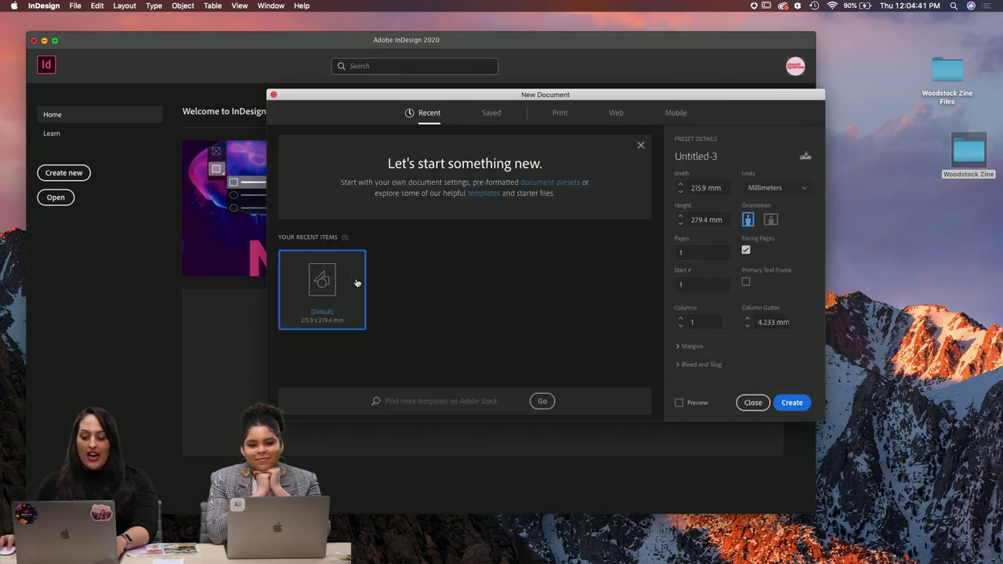
click(561, 115)
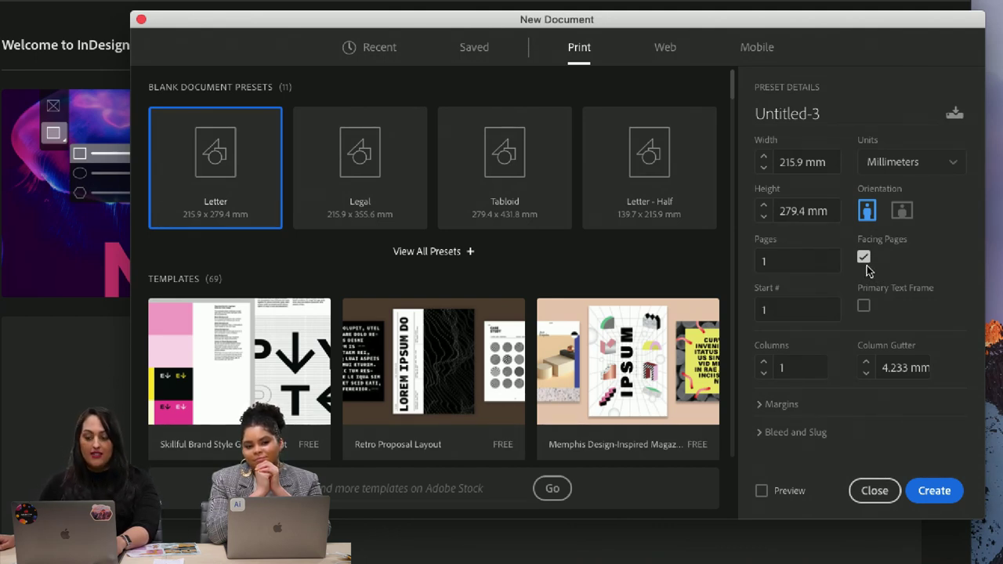
double_click(794, 259)
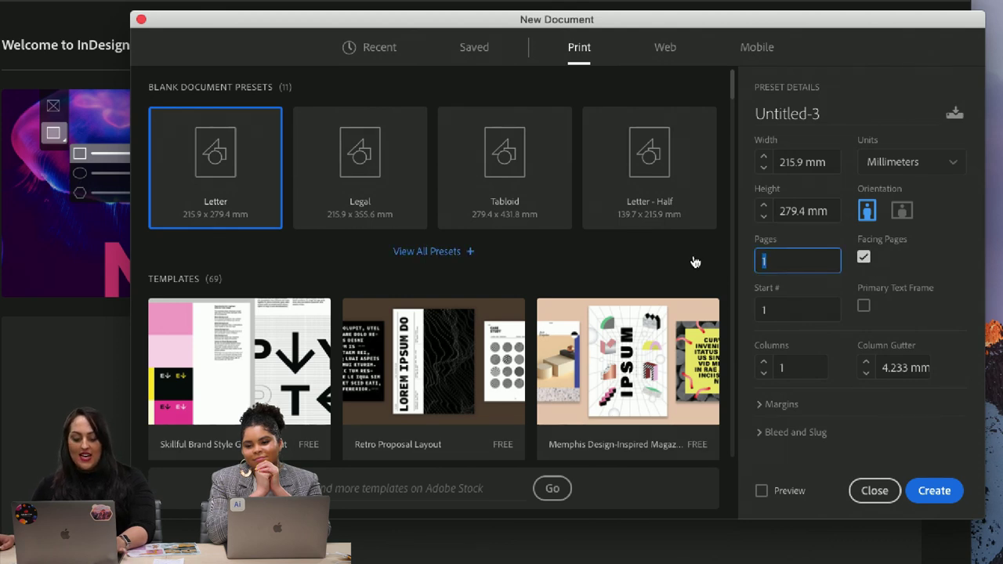
text(16)
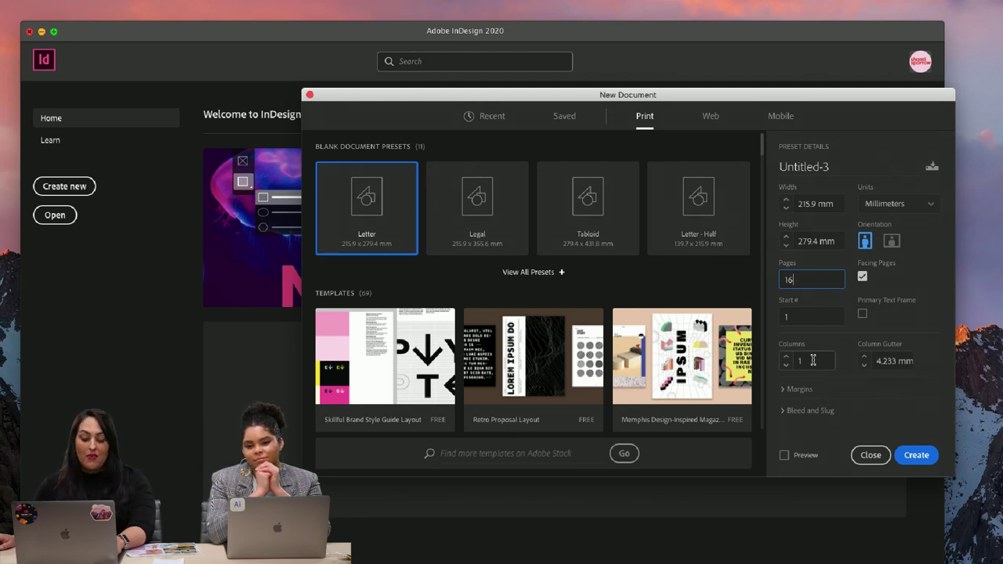
Step: Give the document a 3 mm bleed on every side and create it
click(788, 410)
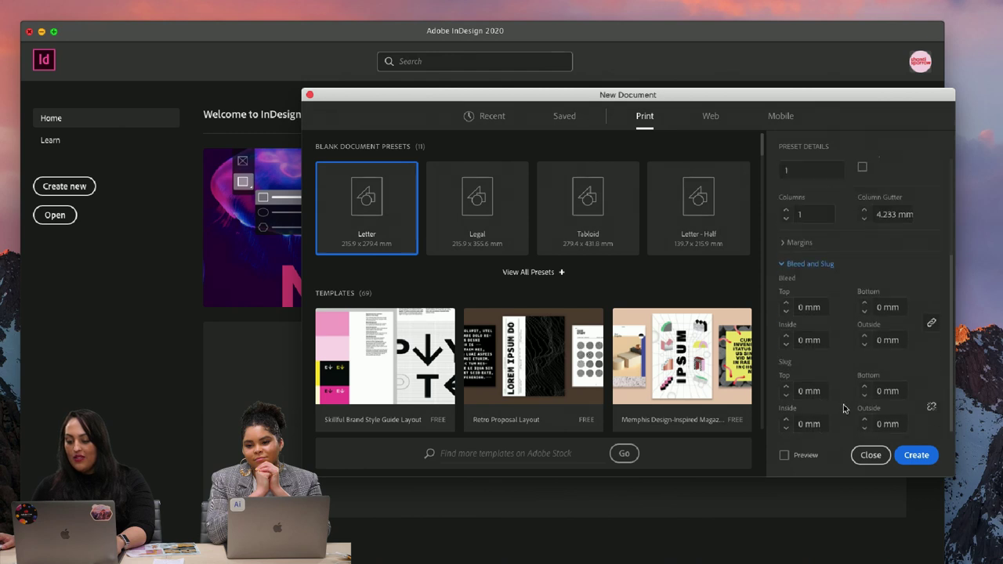
click(794, 307)
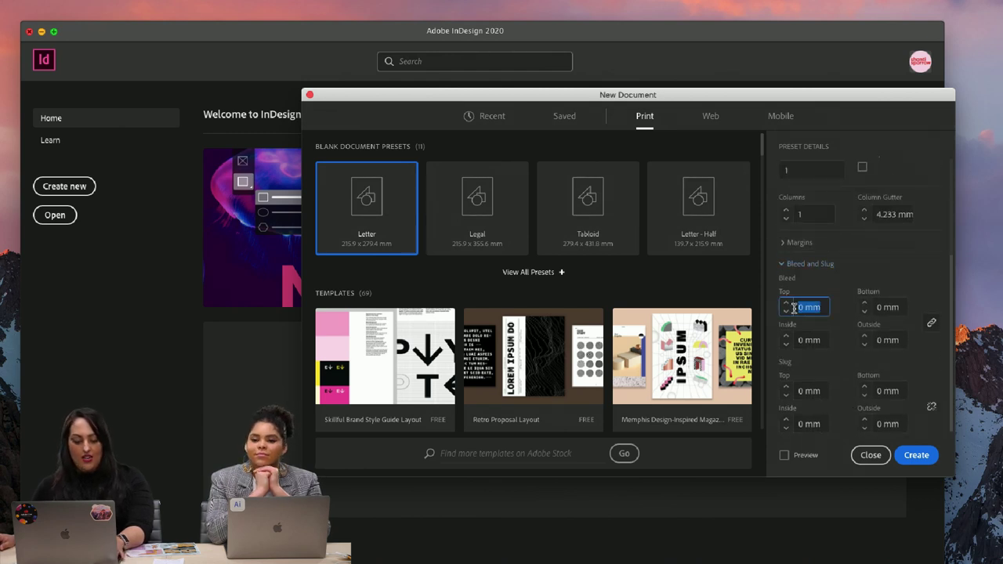
text(3)
click(815, 340)
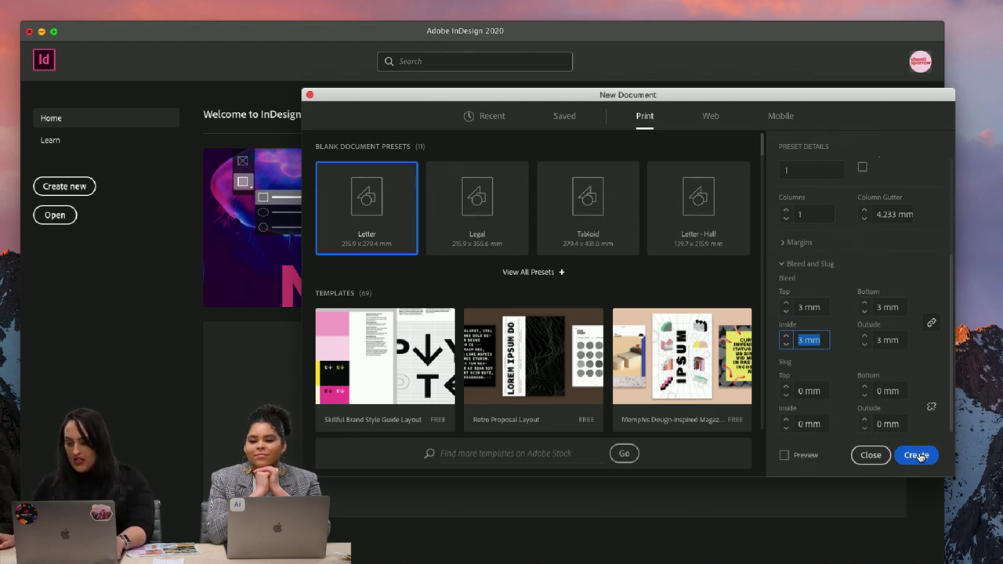
click(917, 455)
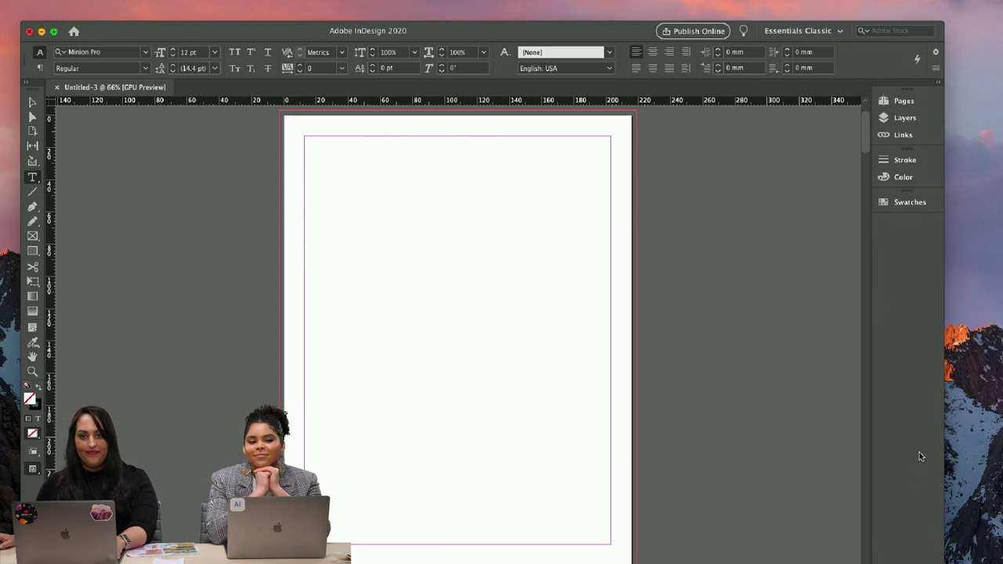
Step: Maximise InDesign and enlarge the Pages panel to list all 16 pages and masters
click(53, 31)
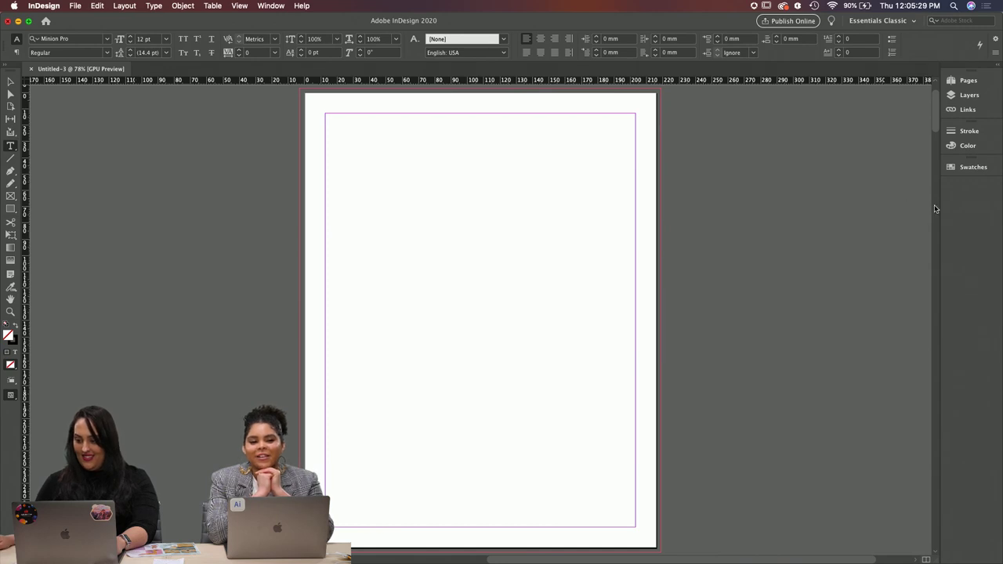
drag(941, 212, 905, 210)
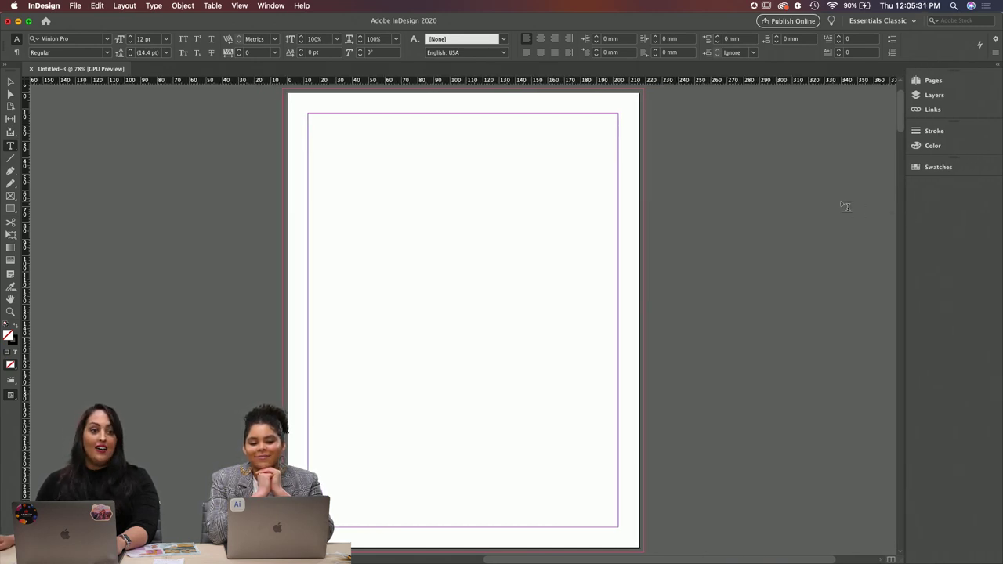
click(933, 81)
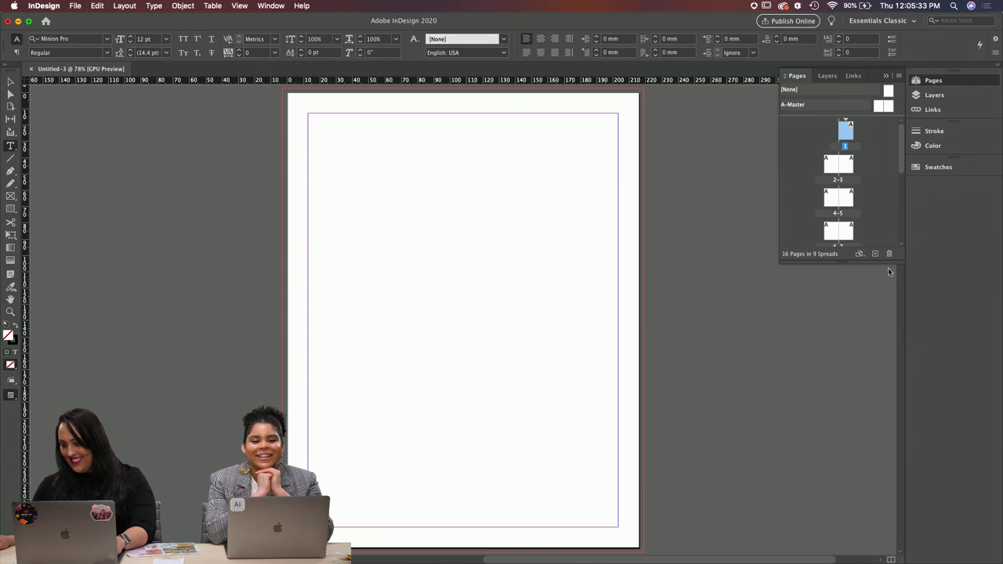
drag(841, 260, 852, 461)
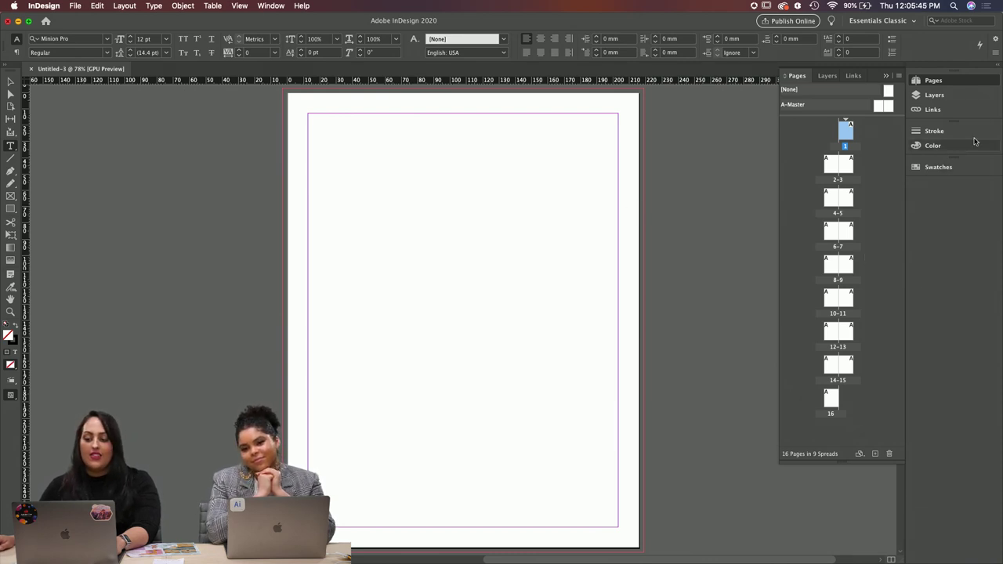
drag(851, 117, 851, 149)
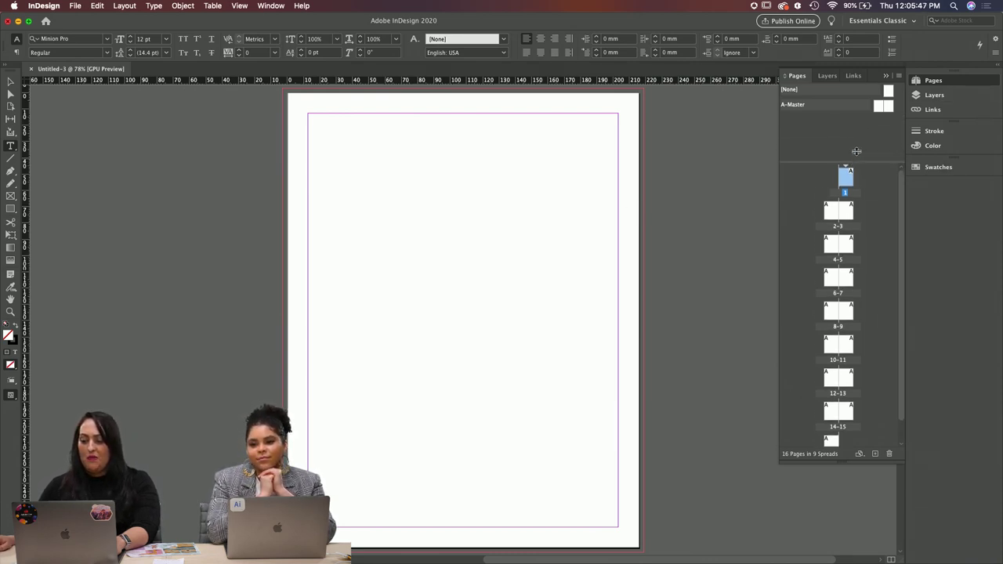
Step: Open the A-Master spread for editing
click(878, 107)
double_click(877, 108)
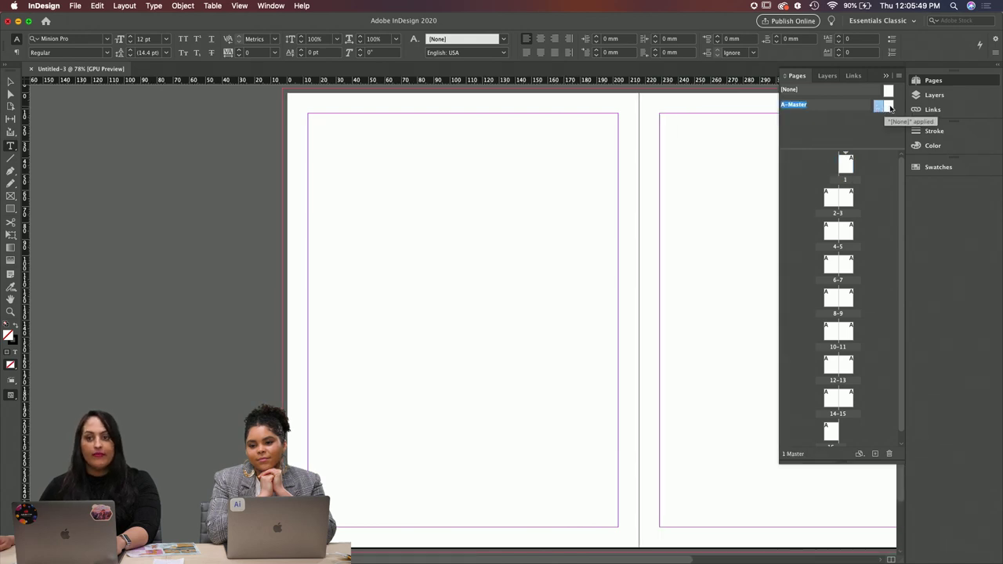
scroll(664, 180, left, 4)
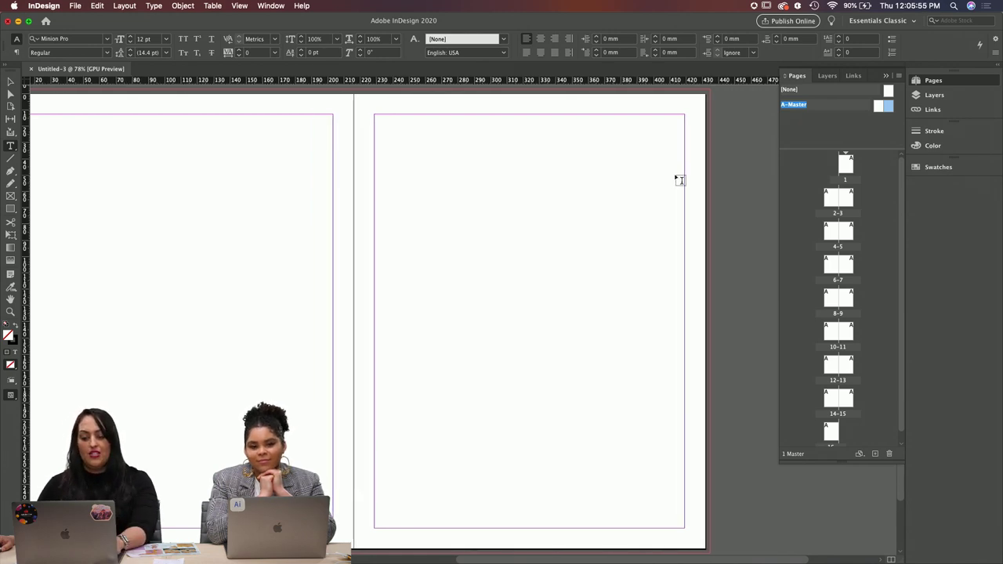
scroll(673, 180, left, 3)
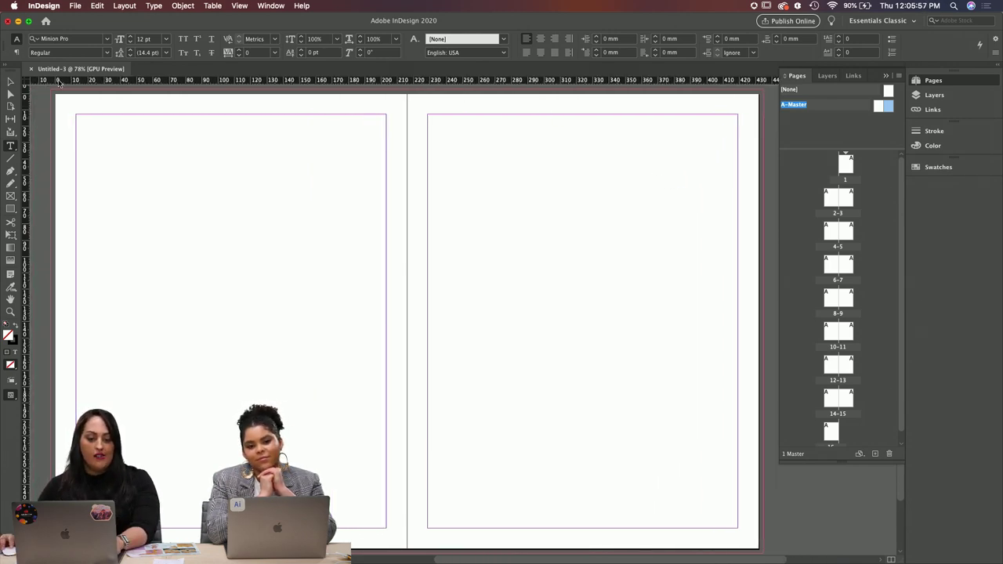
Step: Try 20 mm margins and extra columns in Margins and Columns, then cancel
click(125, 5)
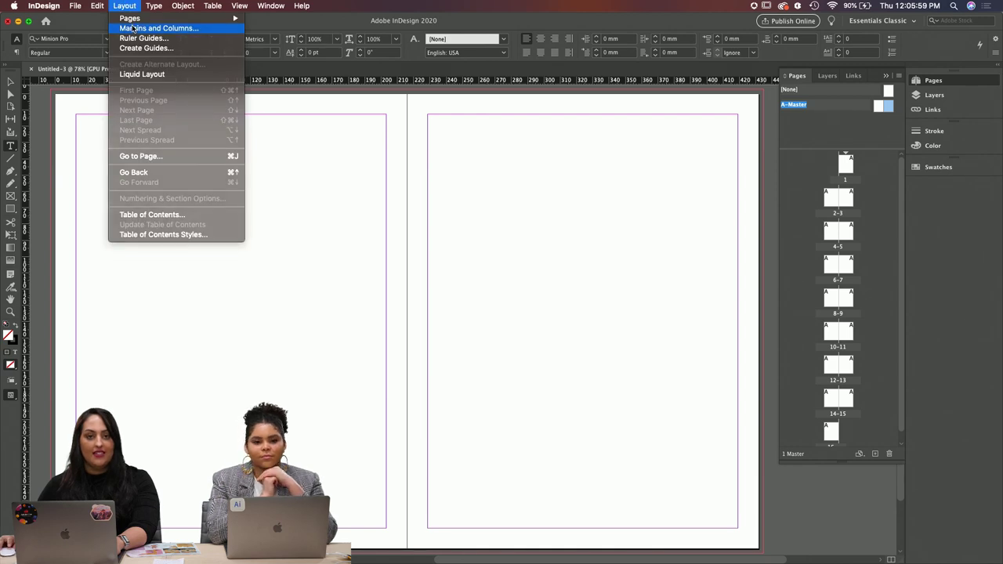
click(132, 28)
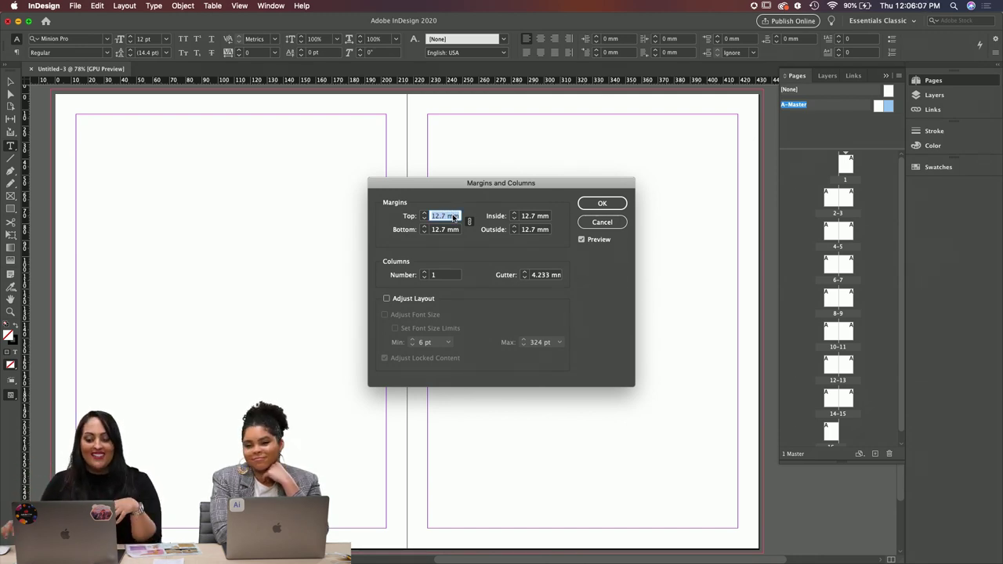
key(Return)
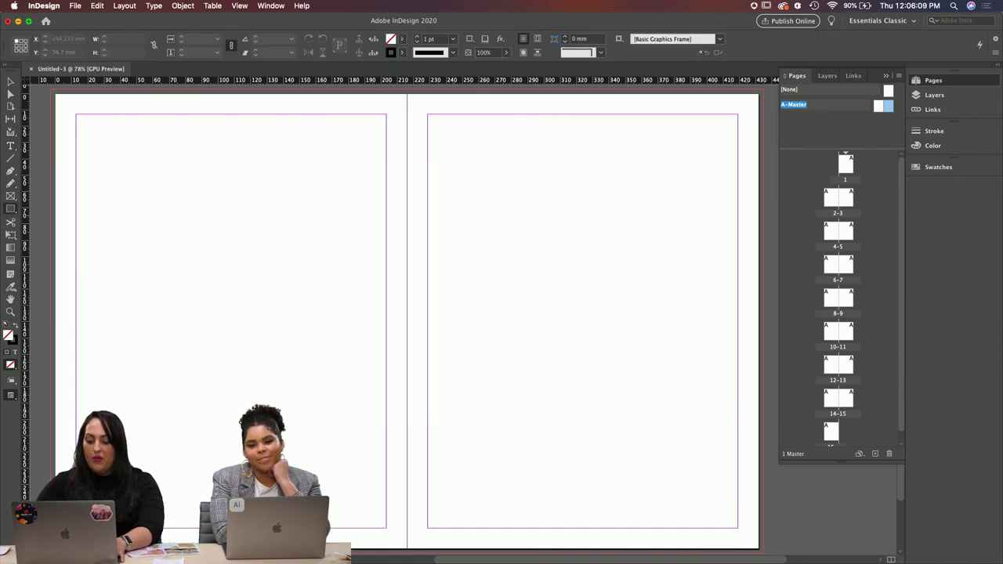
click(125, 6)
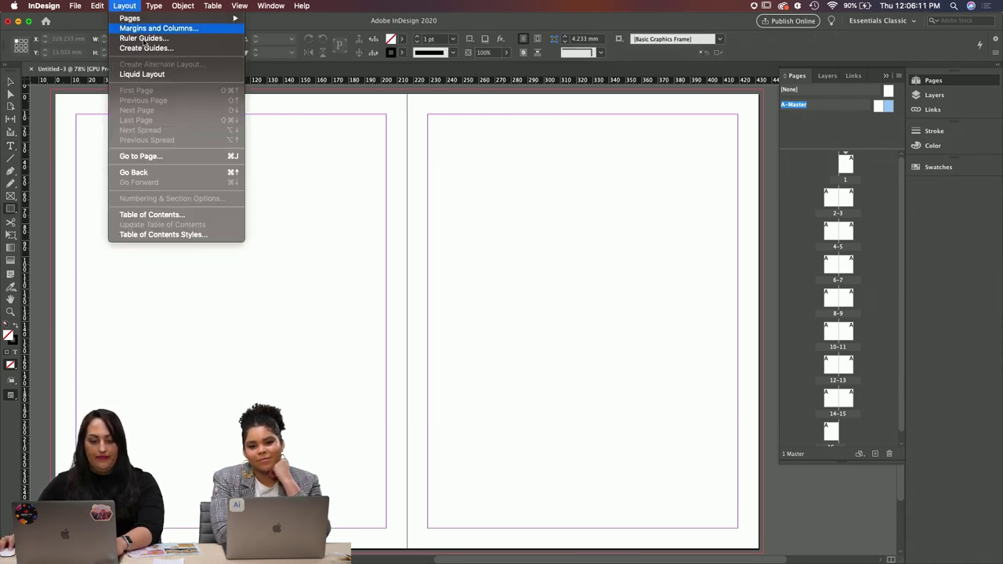
click(153, 29)
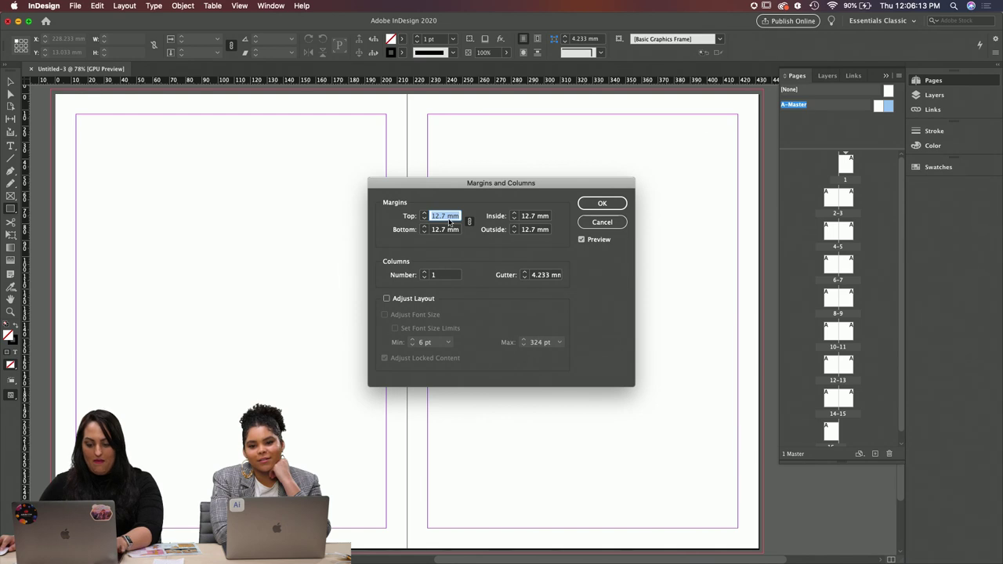
text(20 mm)
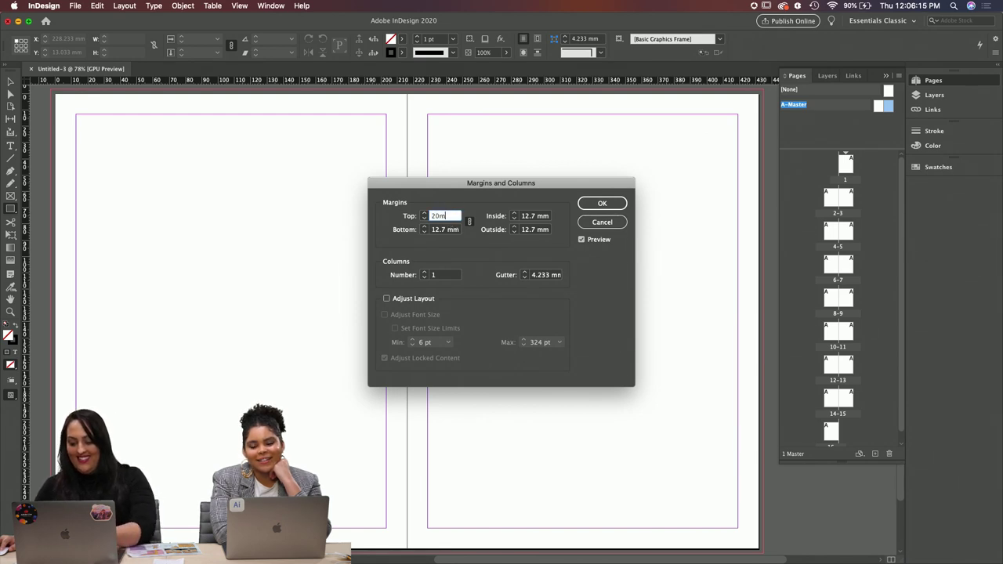
key(Tab)
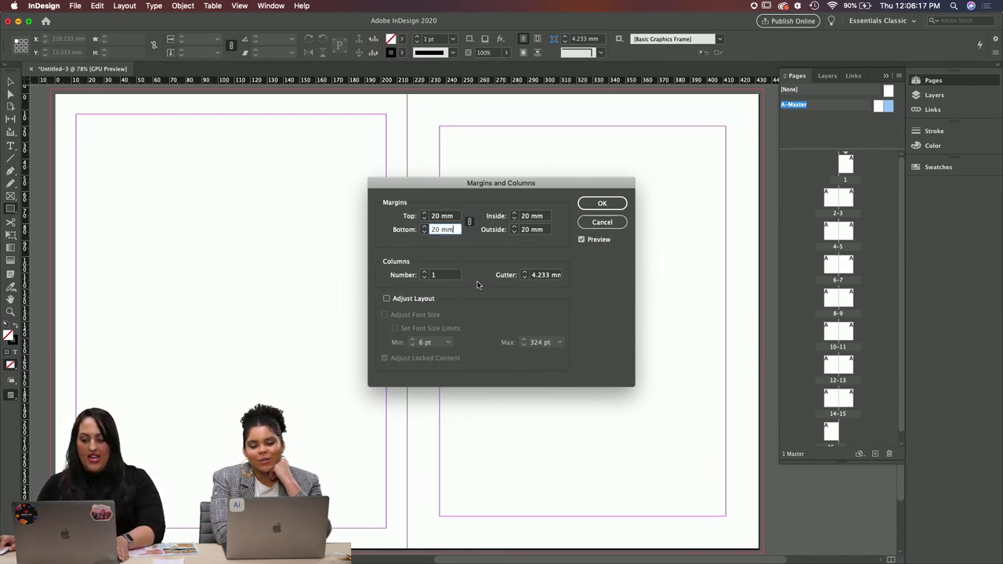
click(424, 272)
click(424, 272)
click(424, 272)
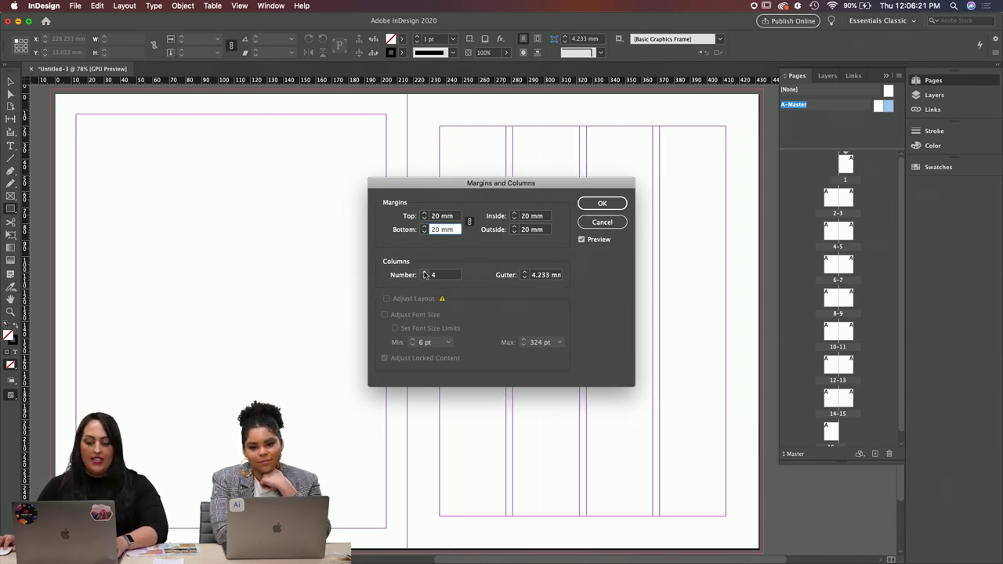
click(603, 222)
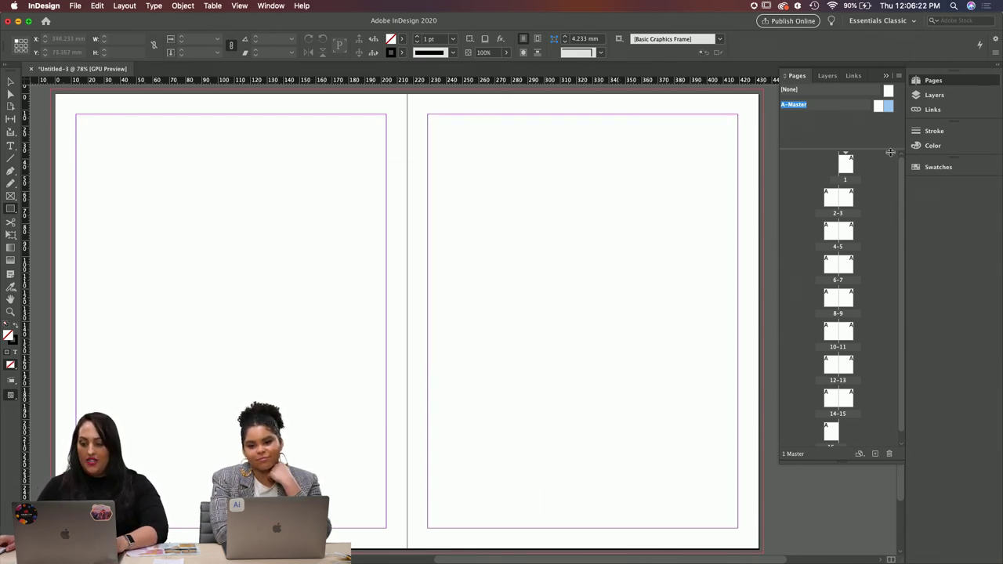
Step: With both A-Master pages selected, set 20 mm margins, six columns and a 5 mm gutter
click(880, 114)
click(129, 5)
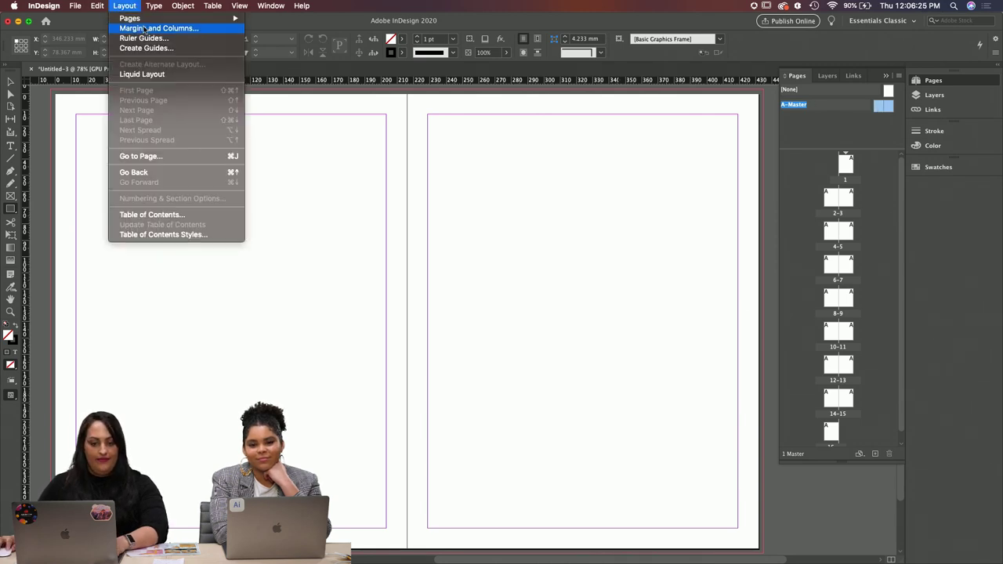
click(146, 29)
click(424, 214)
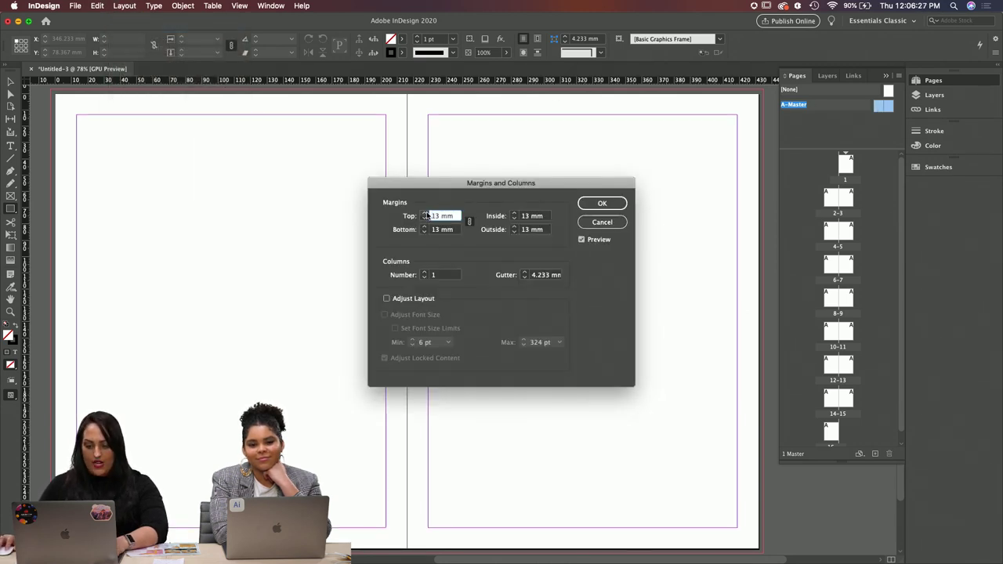
click(423, 214)
click(424, 214)
click(424, 214)
click(424, 214)
click(423, 214)
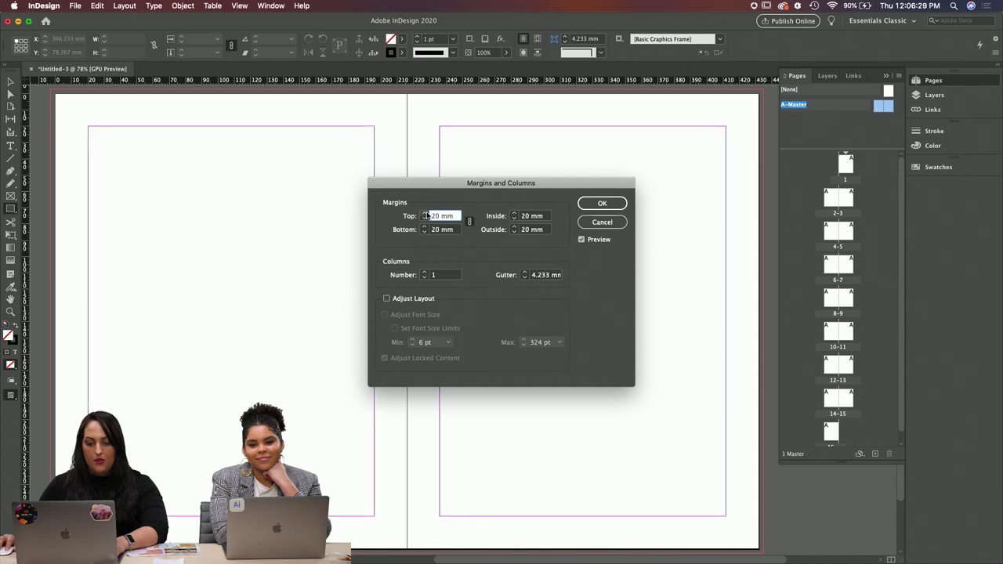
click(424, 272)
click(424, 272)
click(424, 273)
click(424, 273)
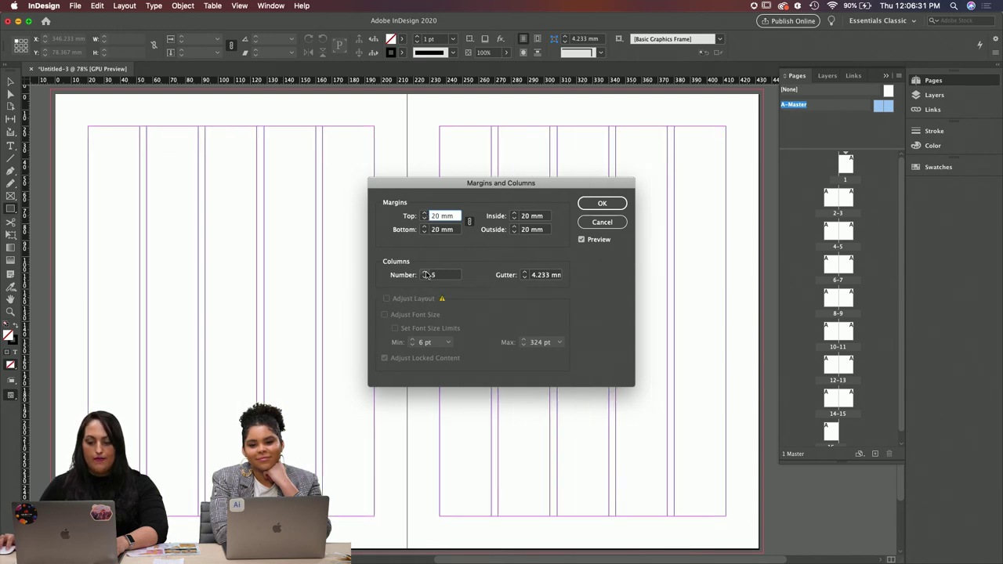
click(424, 273)
click(524, 272)
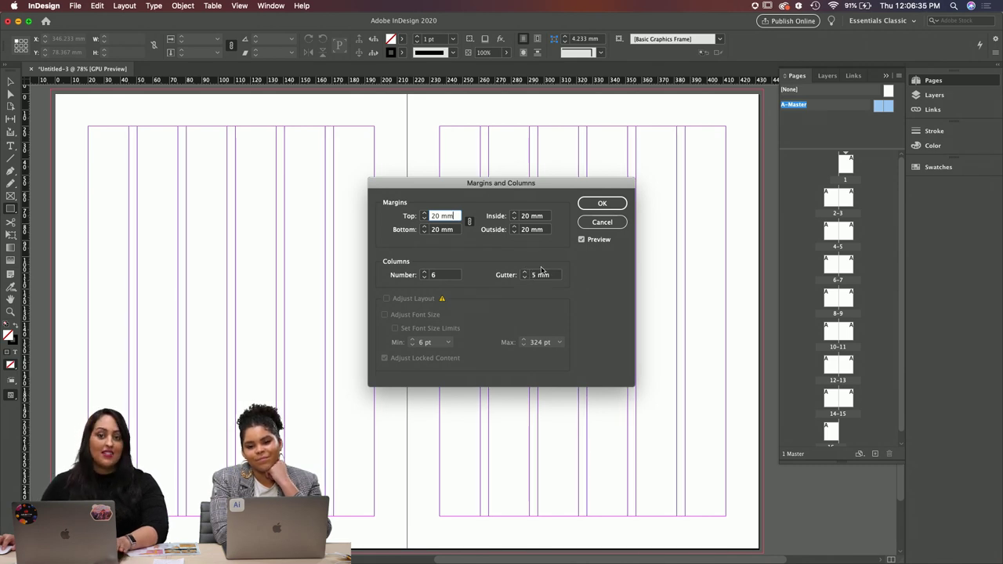
Step: Apply the 20 mm margins and six-column grid, then go to the 2–3 spread
click(601, 204)
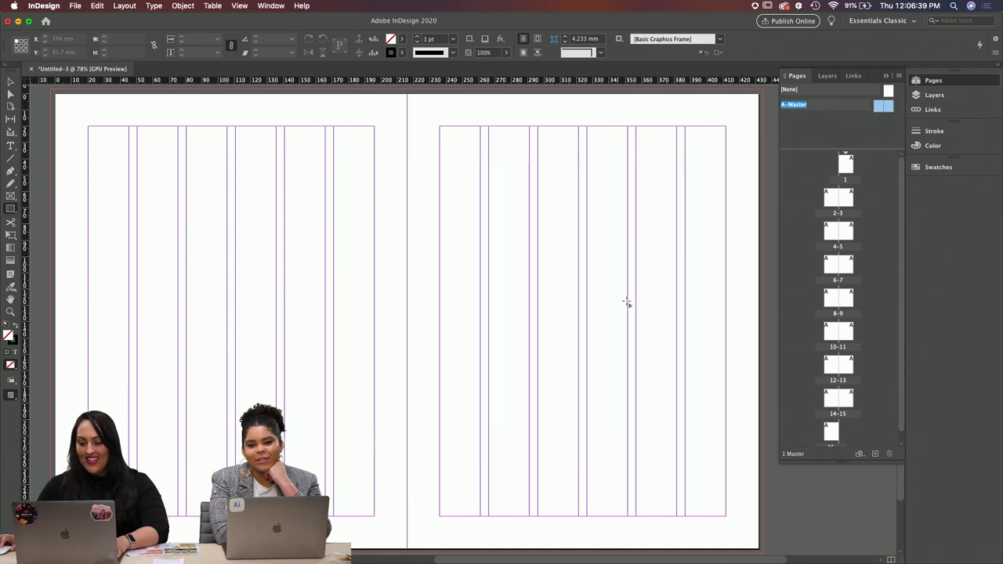
scroll(593, 291, left, 2)
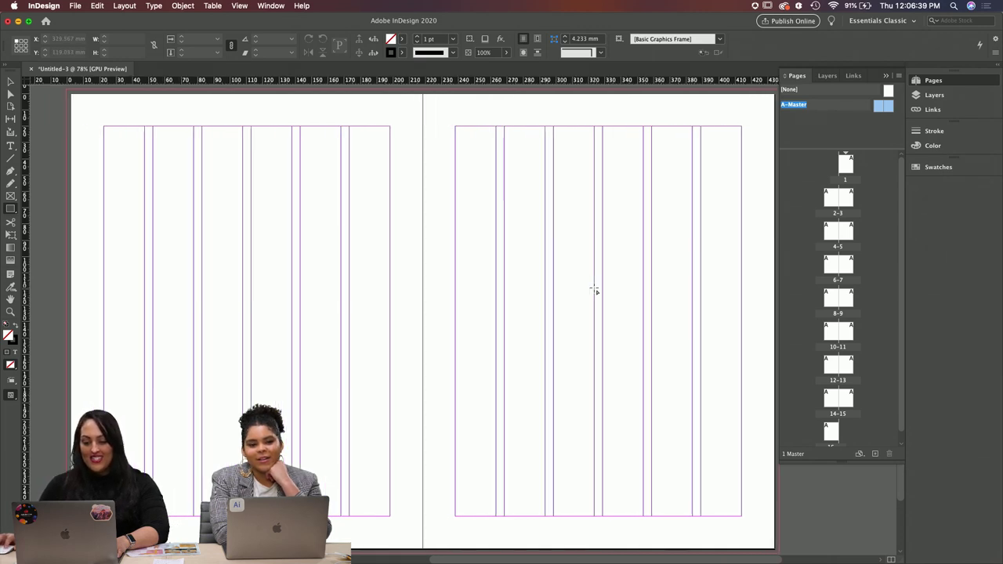
double_click(845, 165)
double_click(830, 198)
double_click(837, 213)
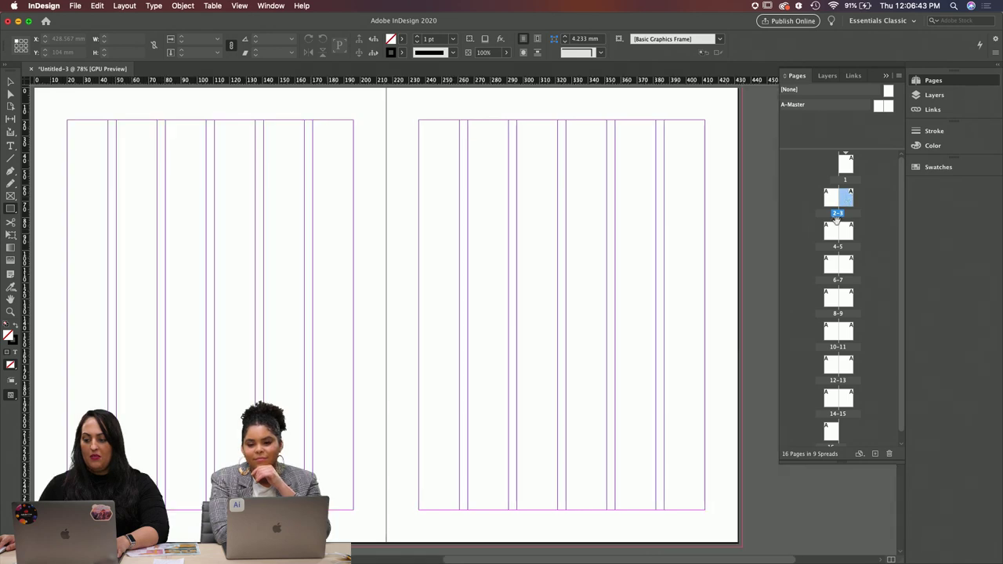
double_click(834, 228)
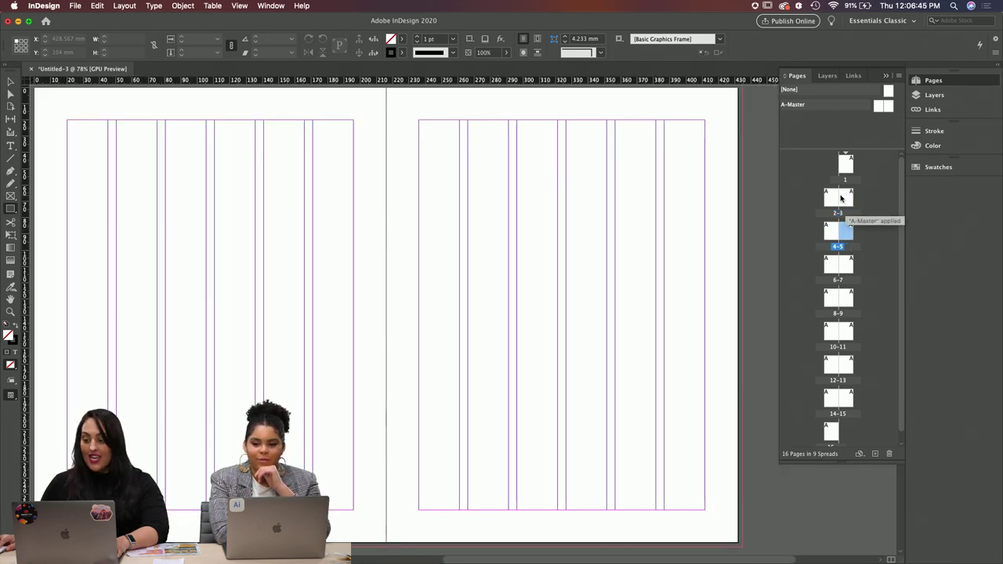
double_click(836, 200)
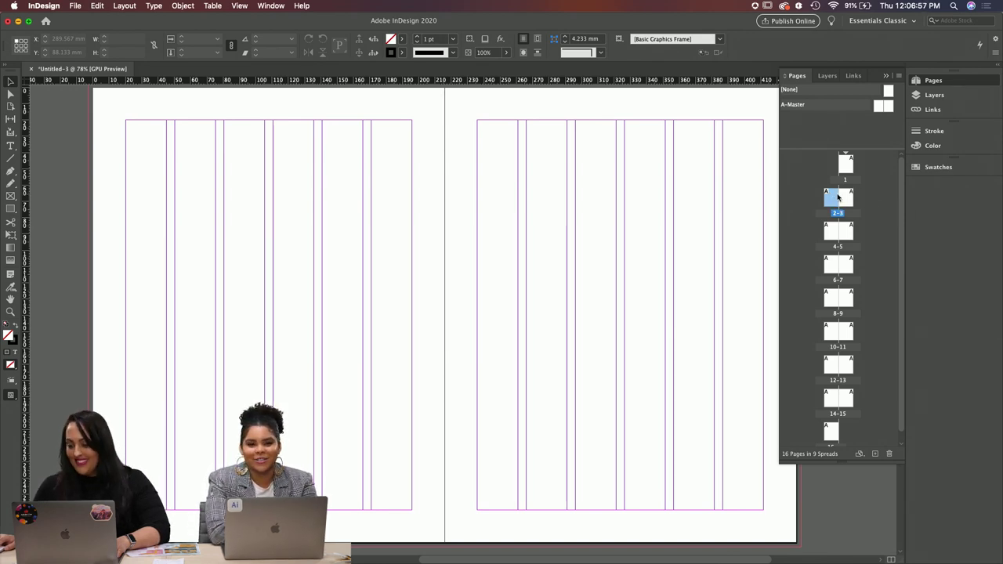
Step: Open Woodstock Article Copy copy.rtf from the zine's Copy folder in TextEdit
click(335, 550)
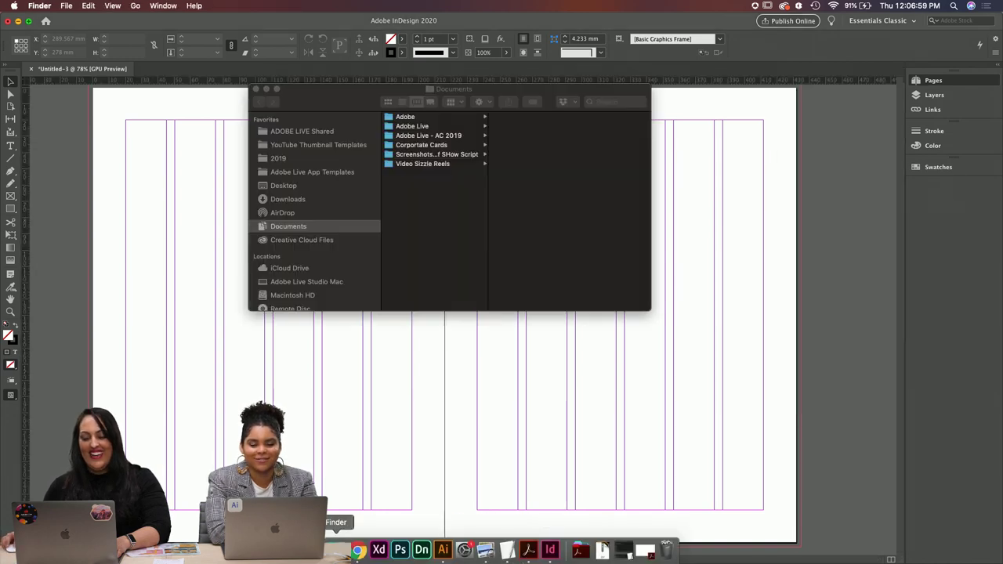
click(302, 183)
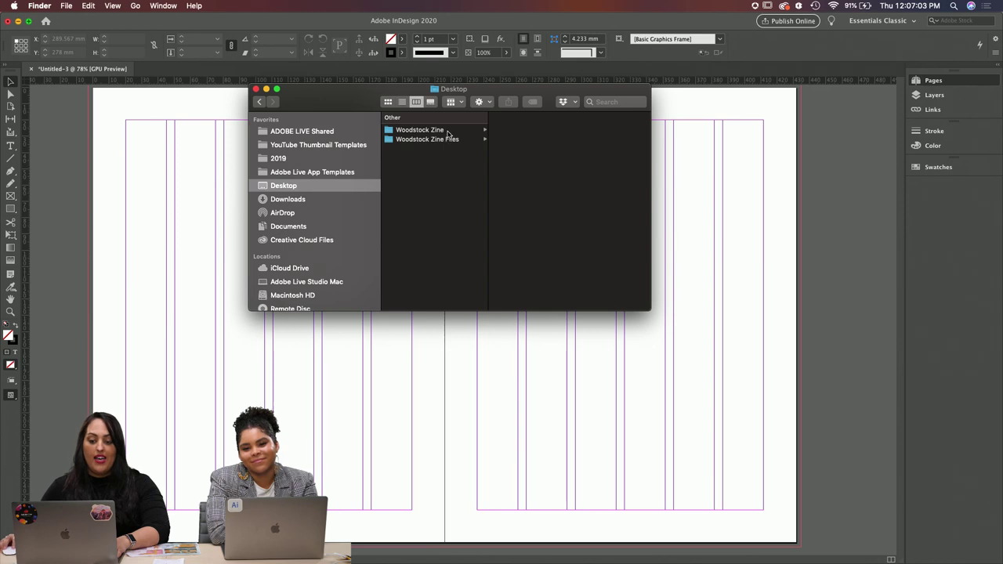
click(450, 130)
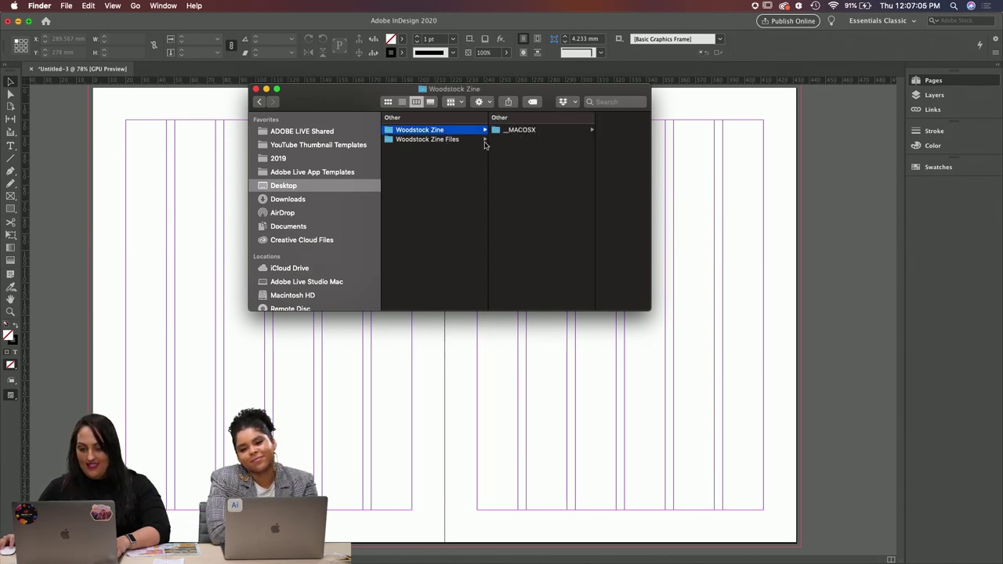
click(484, 141)
click(523, 149)
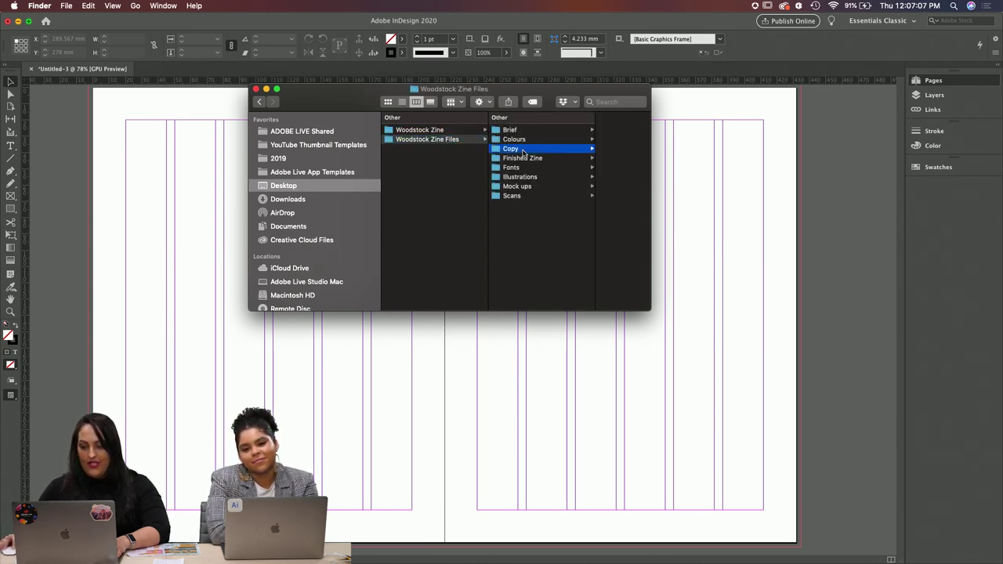
click(586, 164)
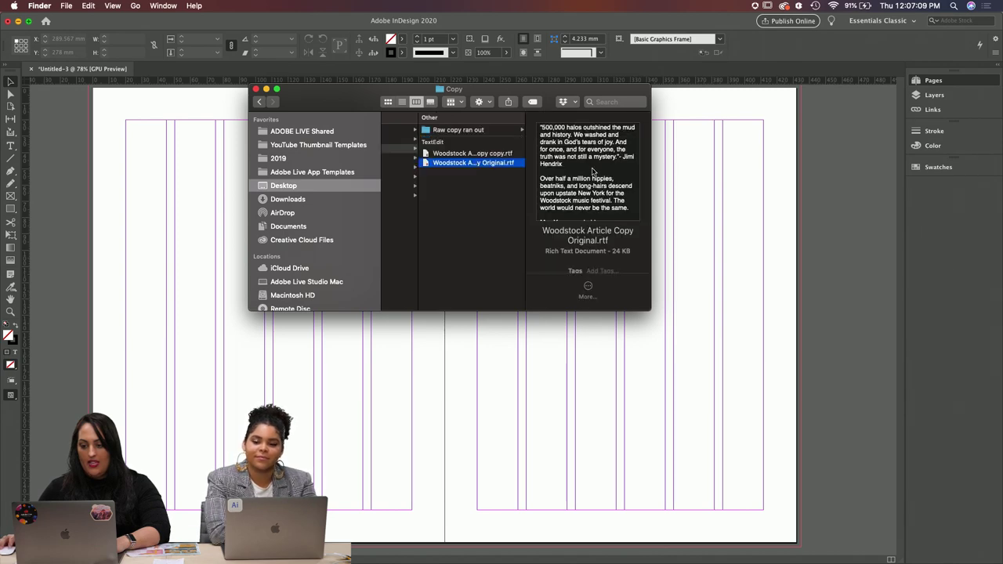
double_click(463, 154)
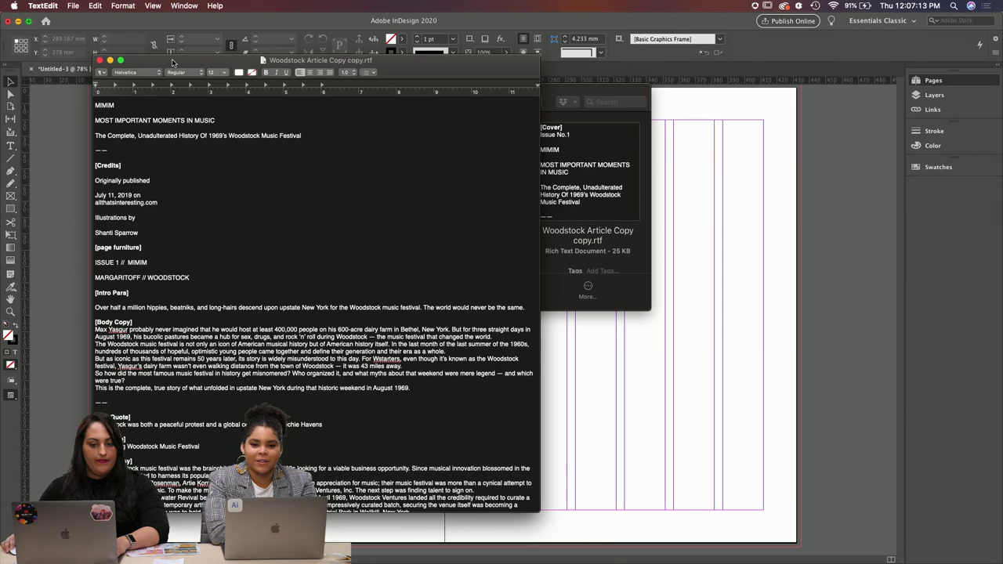
Step: Shift the article window right and switch to the Woodstock moodboard PDF
drag(173, 63, 201, 61)
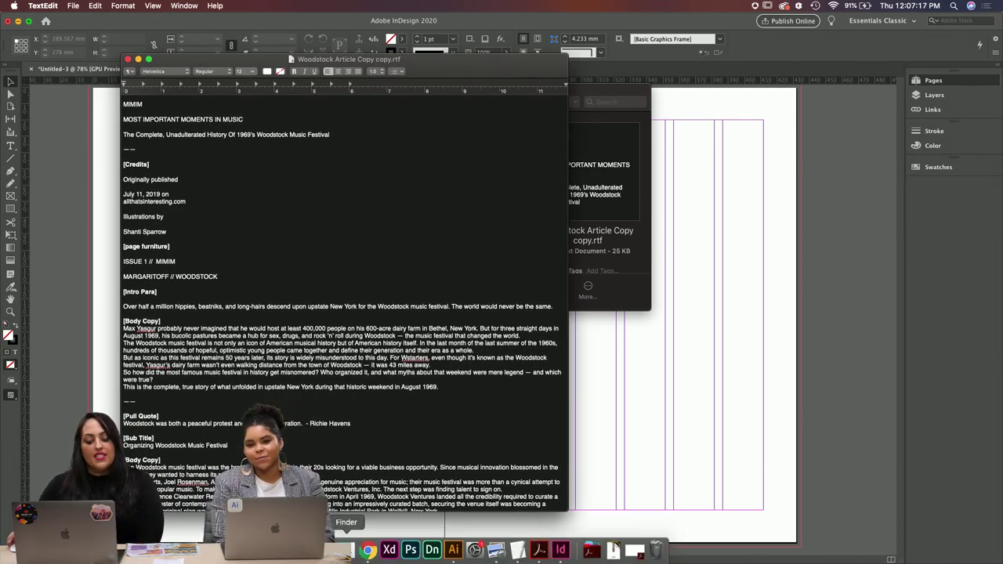
click(346, 551)
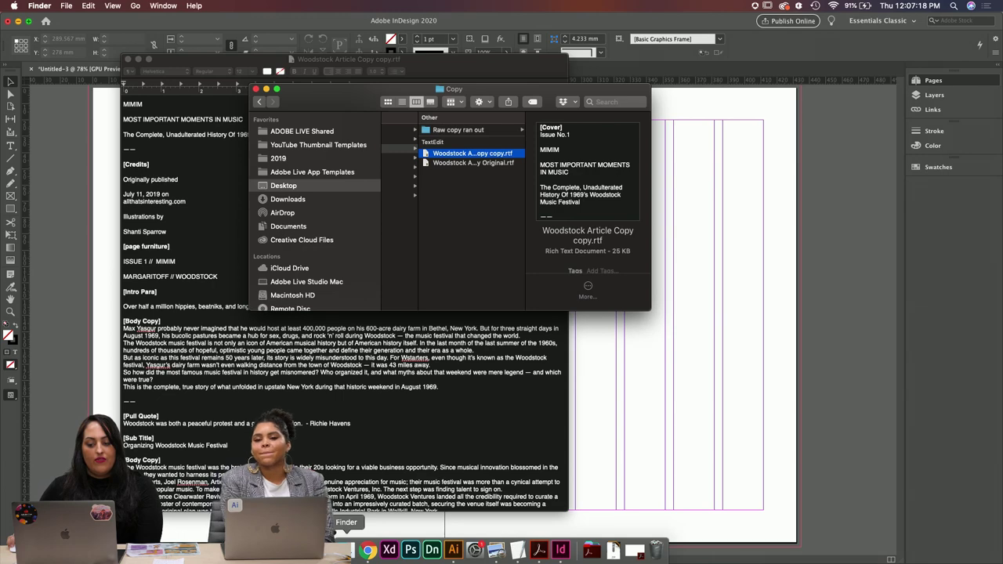
click(539, 551)
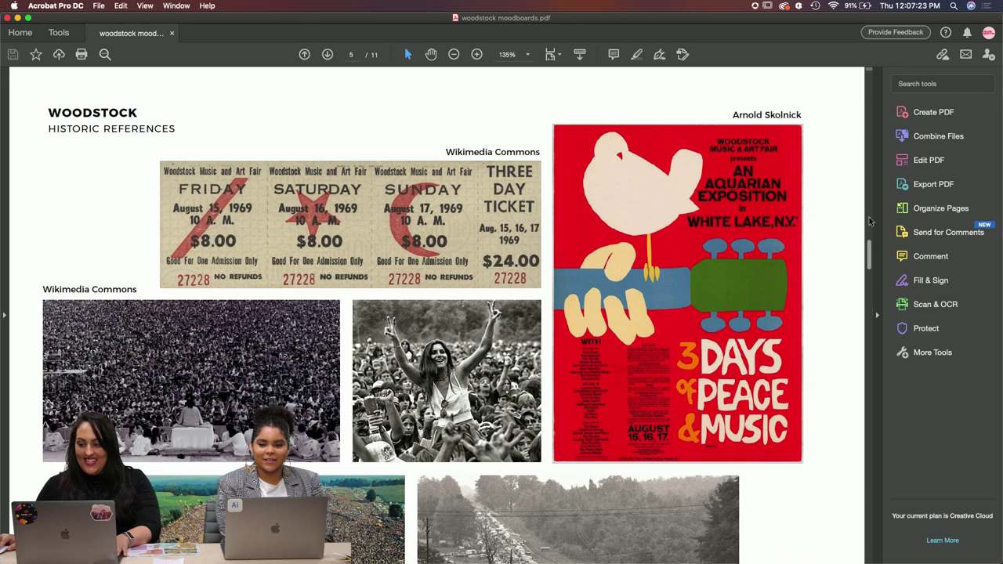
Step: Scroll the moodboard PDF up to the brief page, then minimize Acrobat
scroll(870, 88, up, 10)
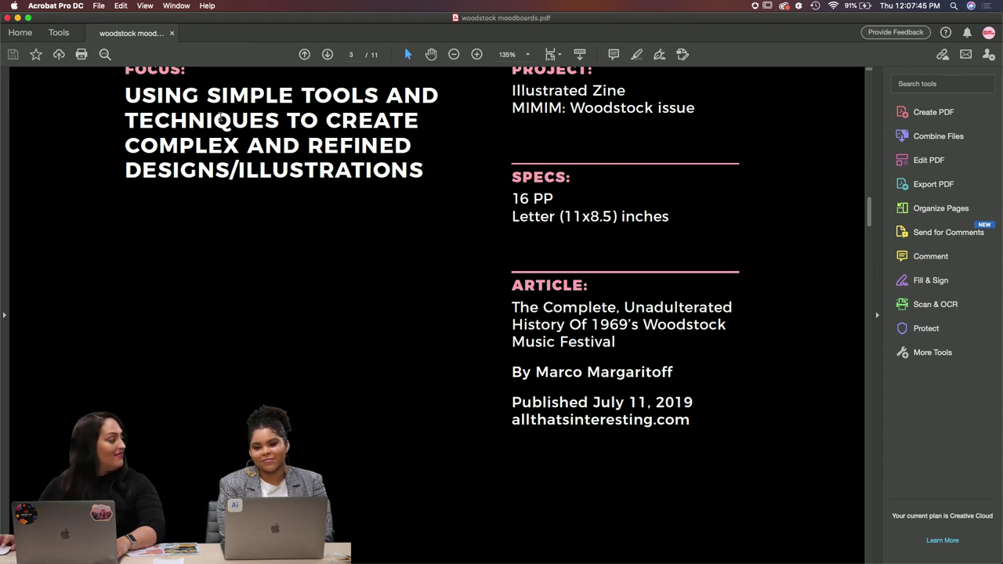
scroll(221, 116, up, 3)
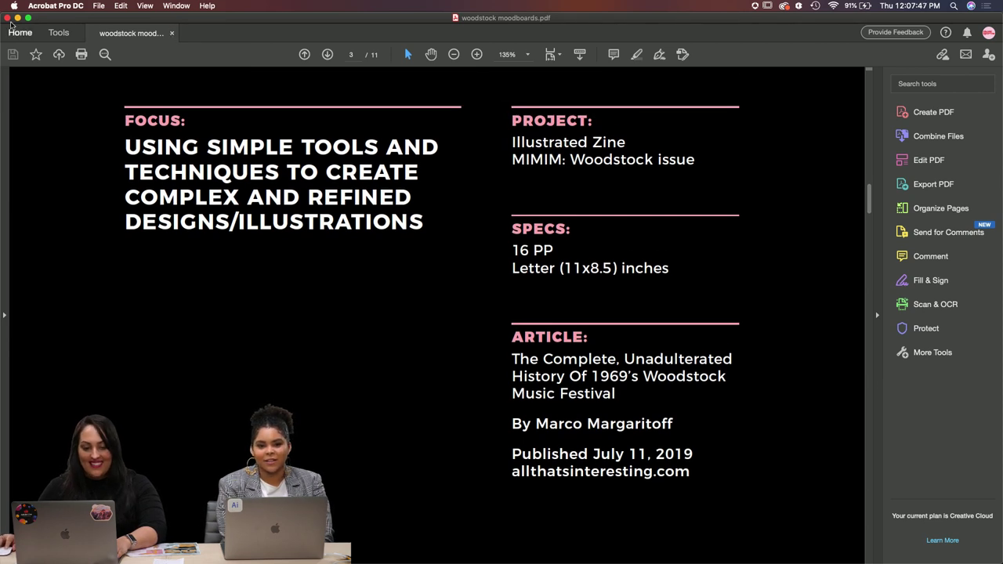
click(17, 18)
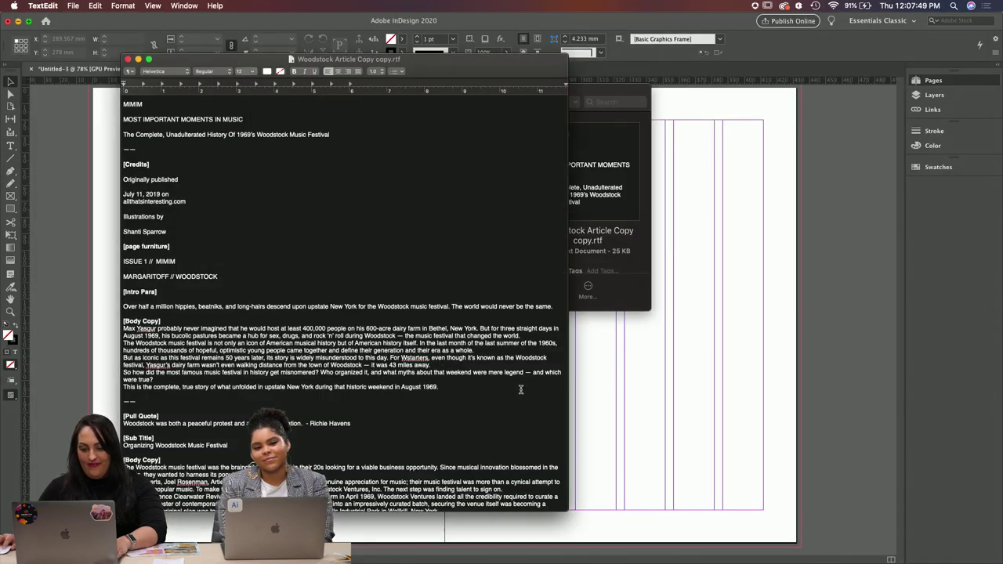
Step: Select the [Cover] text from Issue No.1 to the Woodstock Music Festival subtitle
click(149, 60)
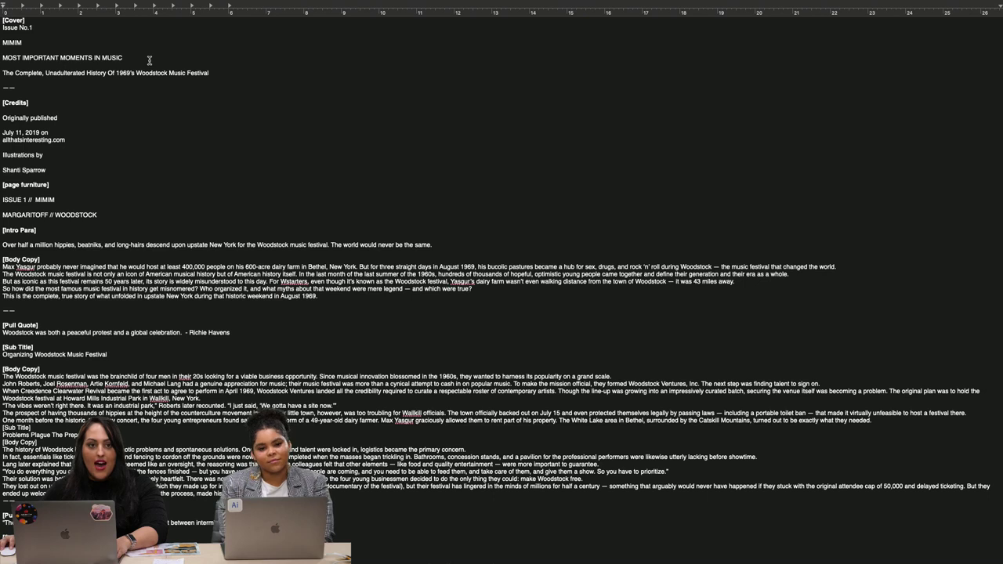
mouse_move(136, 6)
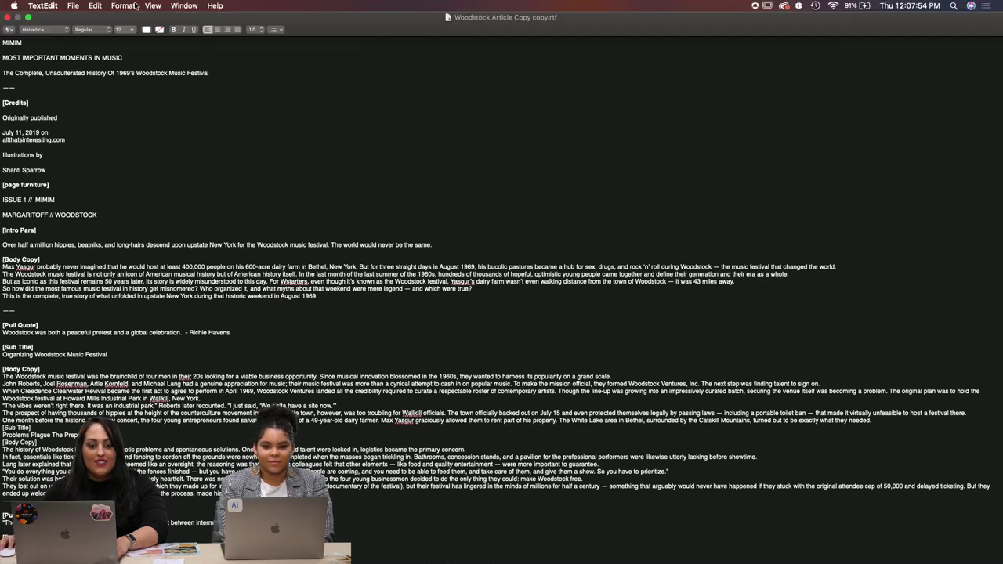
click(29, 18)
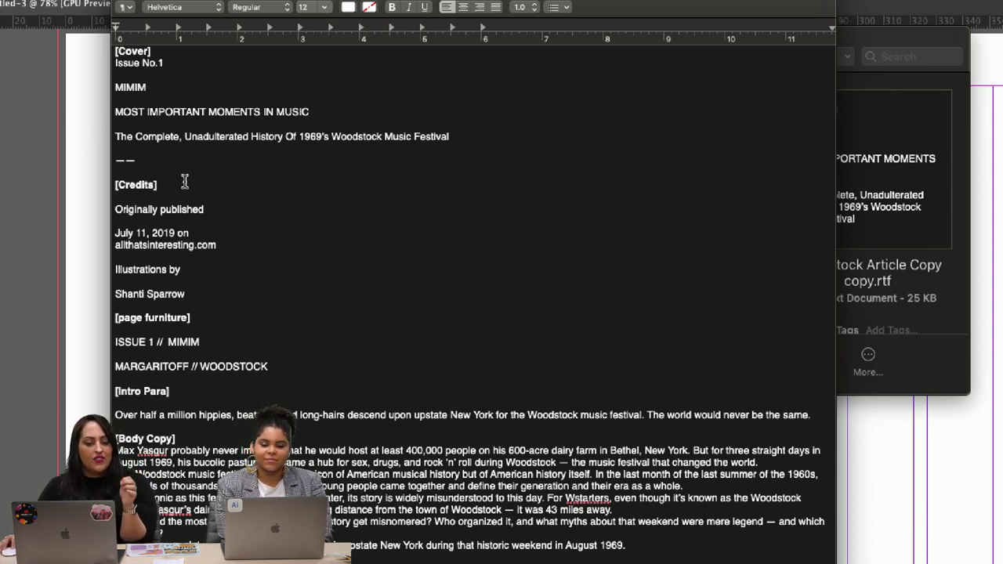
scroll(201, 365, down, 3)
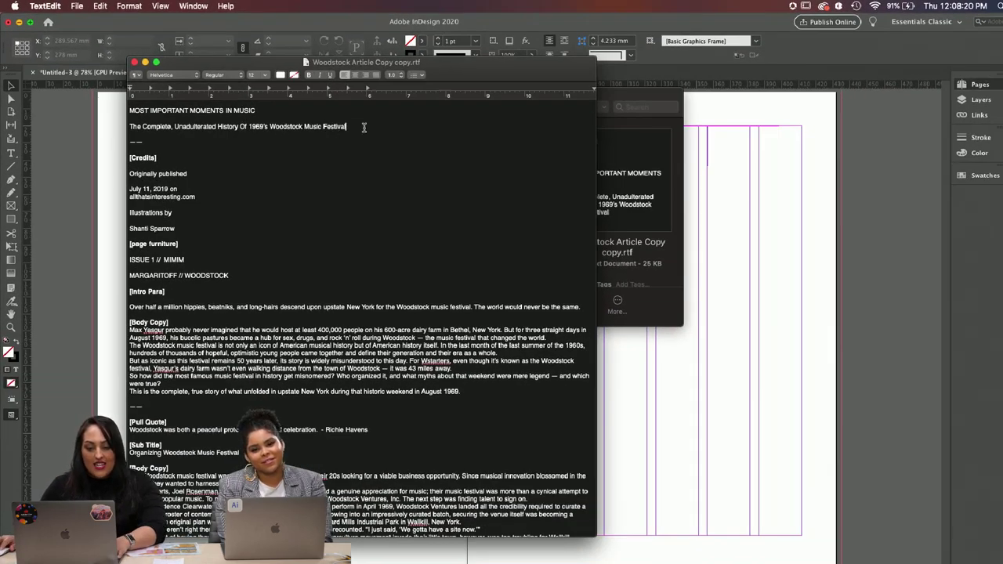
drag(364, 127, 200, 118)
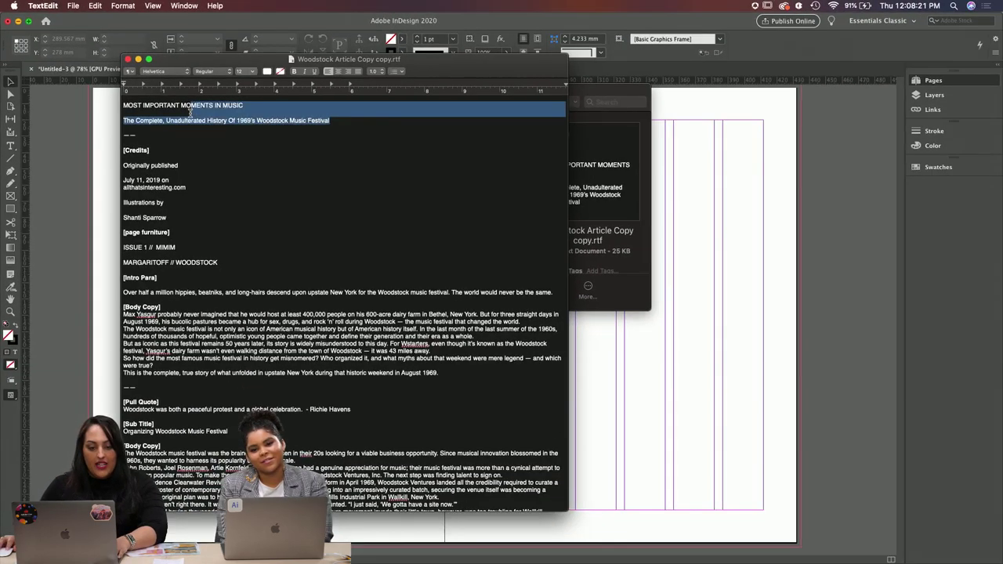
scroll(224, 162, up, 3)
drag(330, 152, 119, 106)
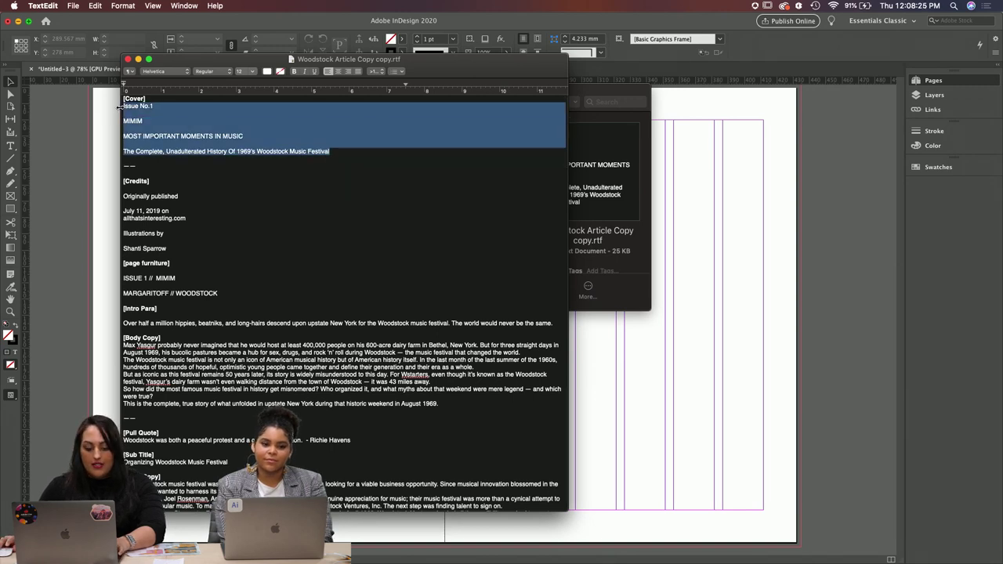
Step: Paste the copied cover text into a new text frame drawn on page 1
click(730, 262)
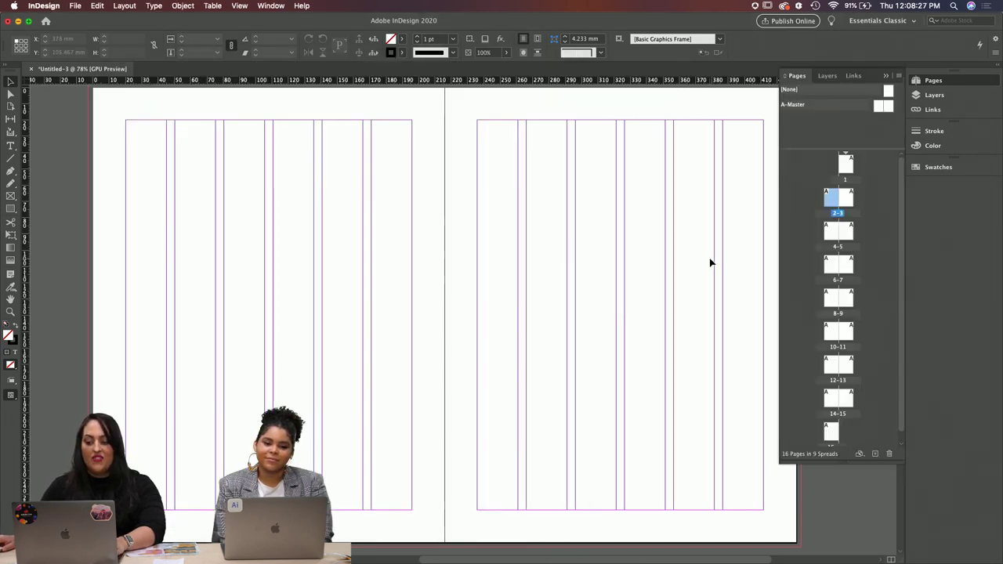
scroll(709, 262, down, 10)
scroll(690, 228, up, 3)
scroll(681, 211, up, 4)
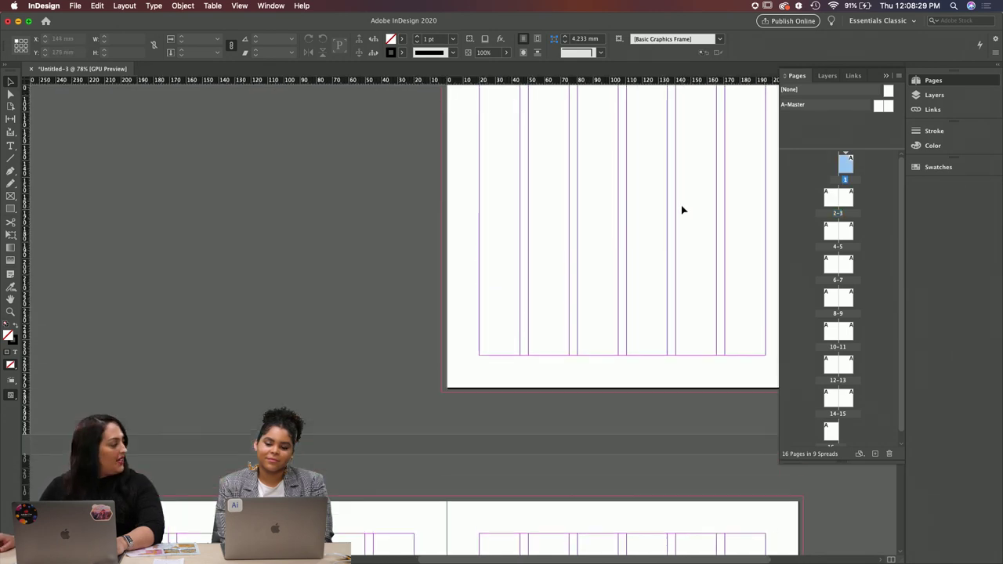
key(t)
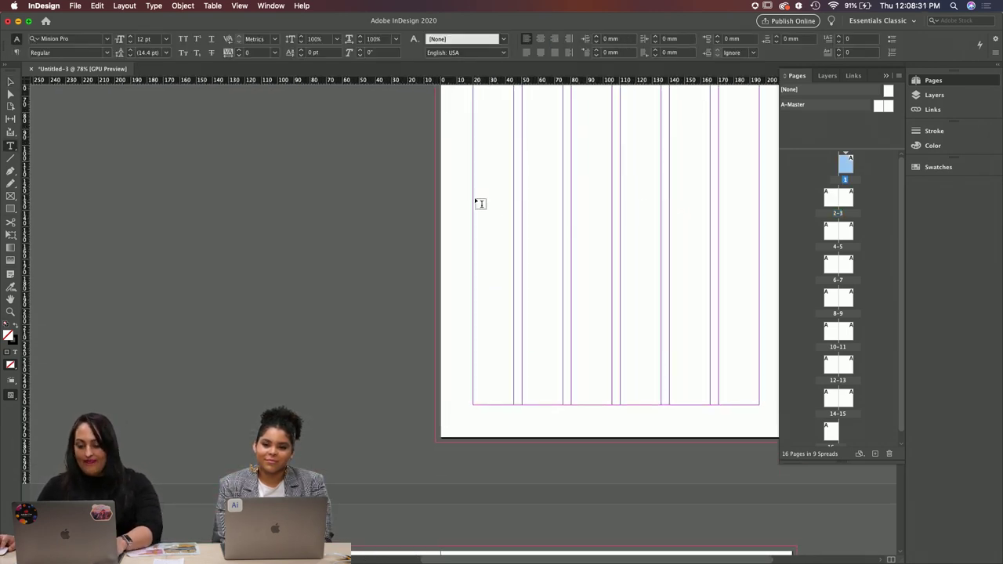
drag(473, 196, 629, 301)
key(super+v)
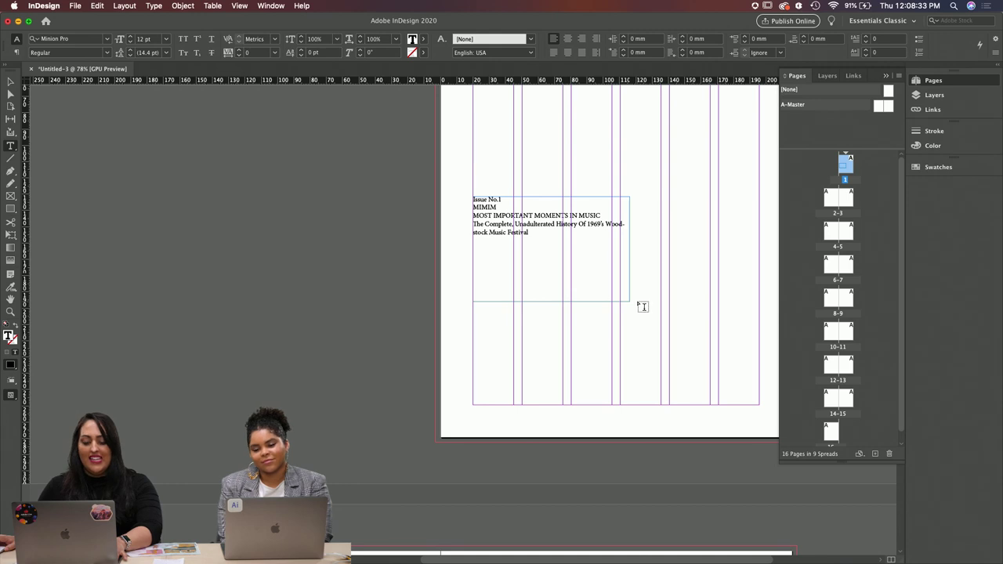
key(Escape)
Step: Deselect the cover frame and switch back to the article copy in TextEdit
click(691, 347)
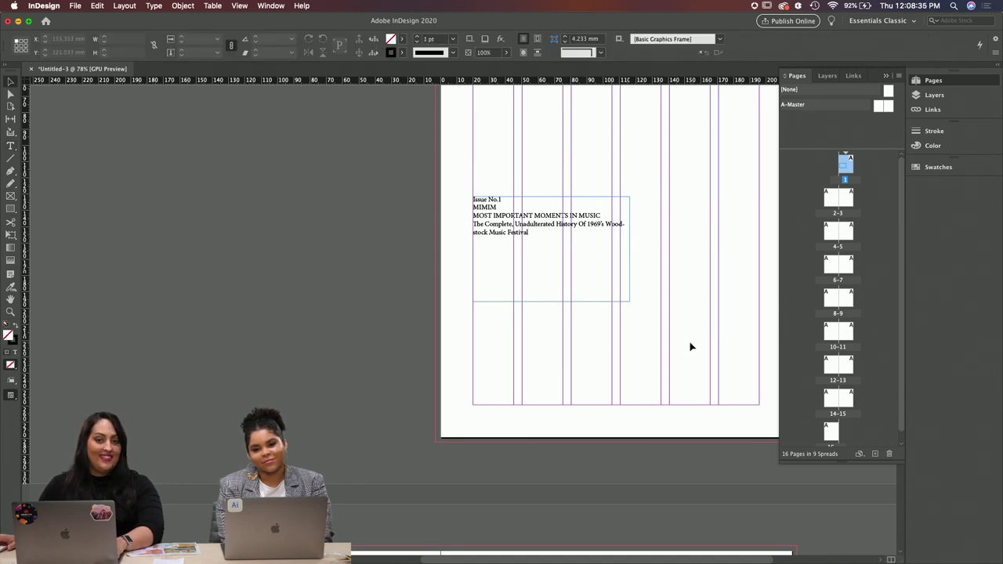
scroll(691, 346, down, 1)
scroll(689, 346, down, 5)
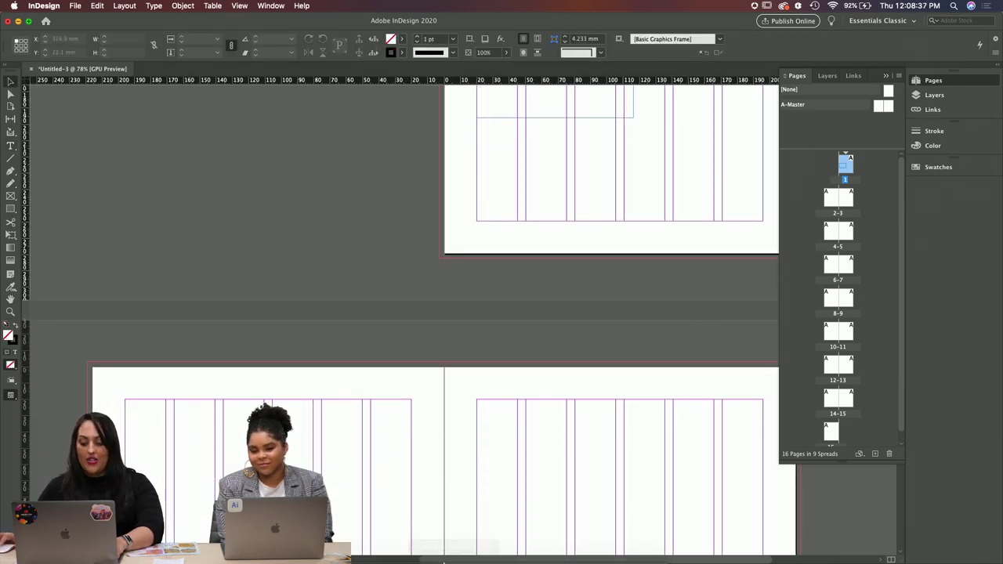
click(517, 549)
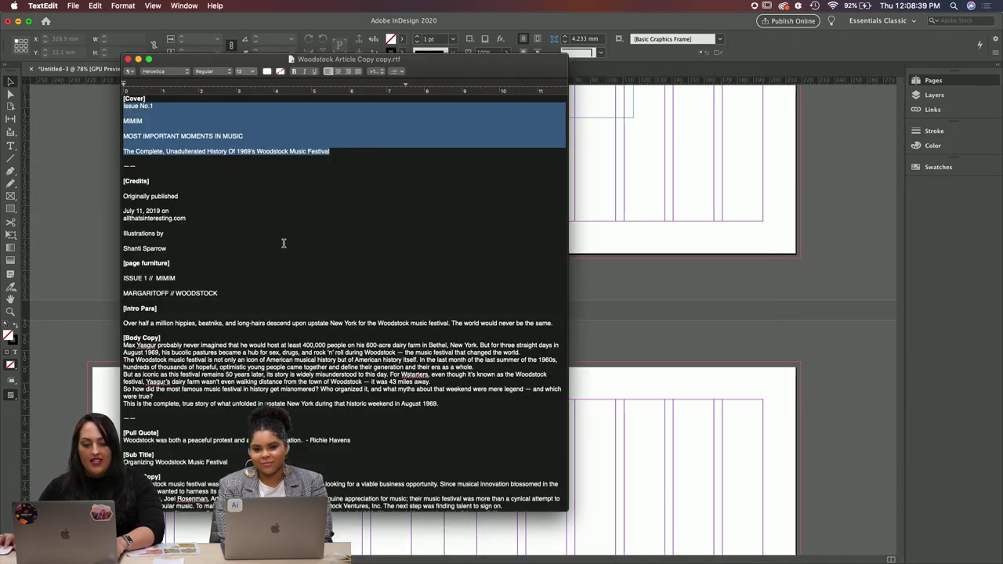
Step: Paste the credits and page furniture lines into a new frame on spread 2–3's right page
drag(122, 195, 191, 252)
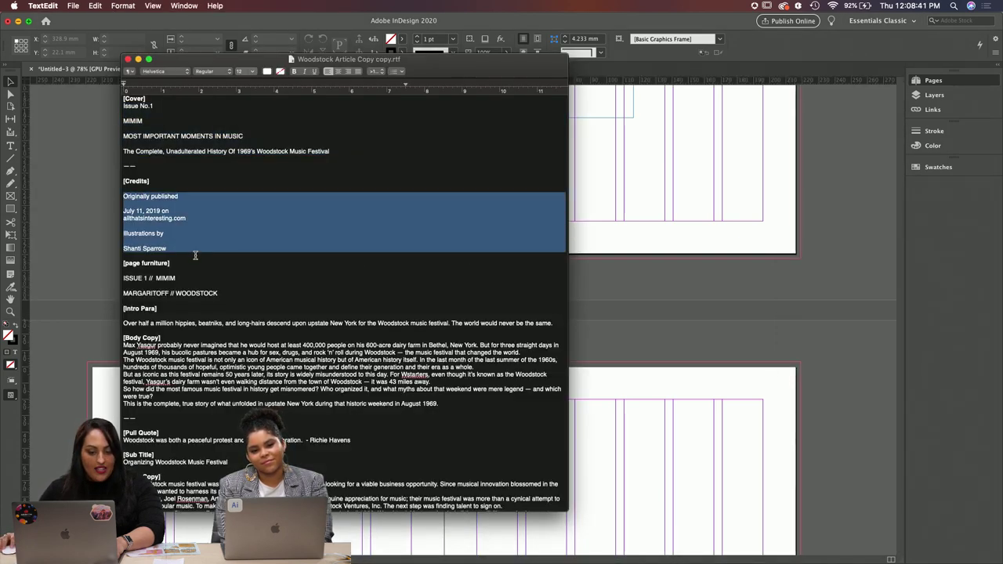
drag(123, 181, 238, 291)
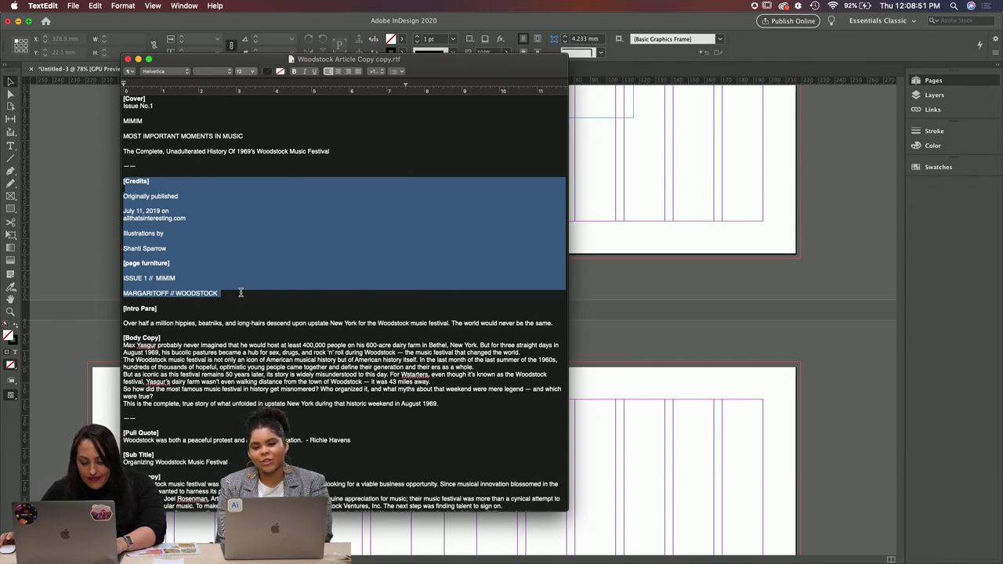
click(599, 357)
scroll(634, 227, down, 10)
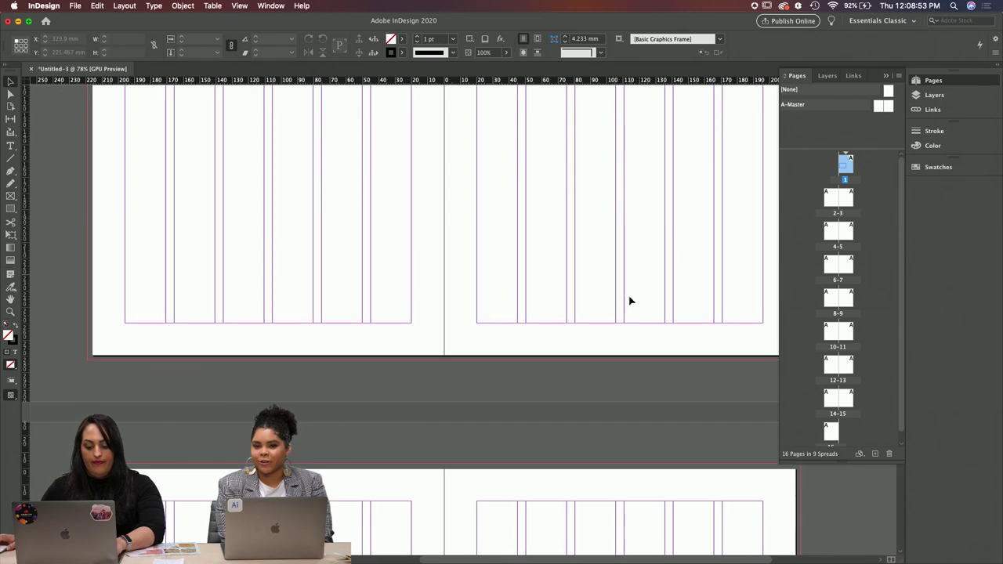
key(t)
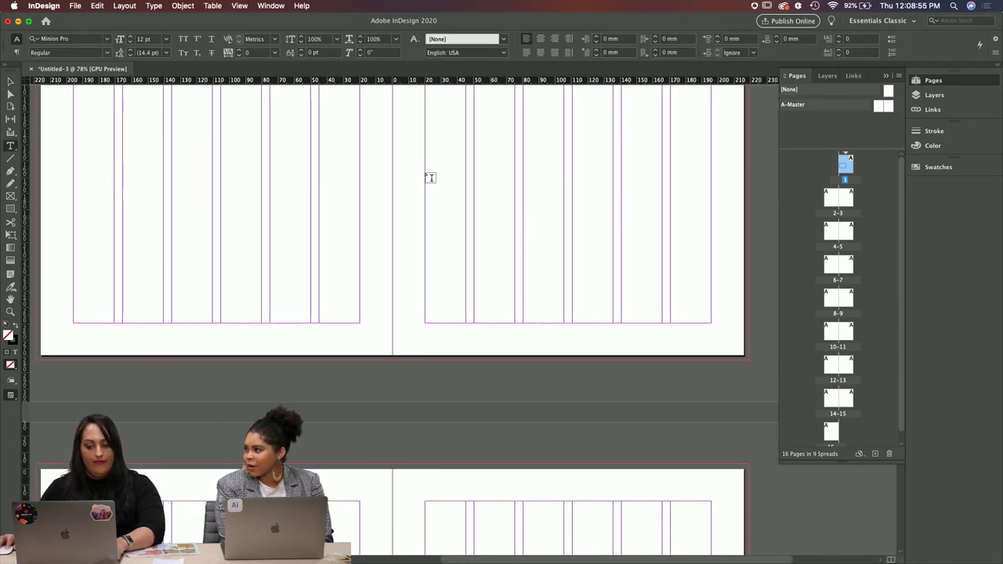
drag(425, 173, 515, 323)
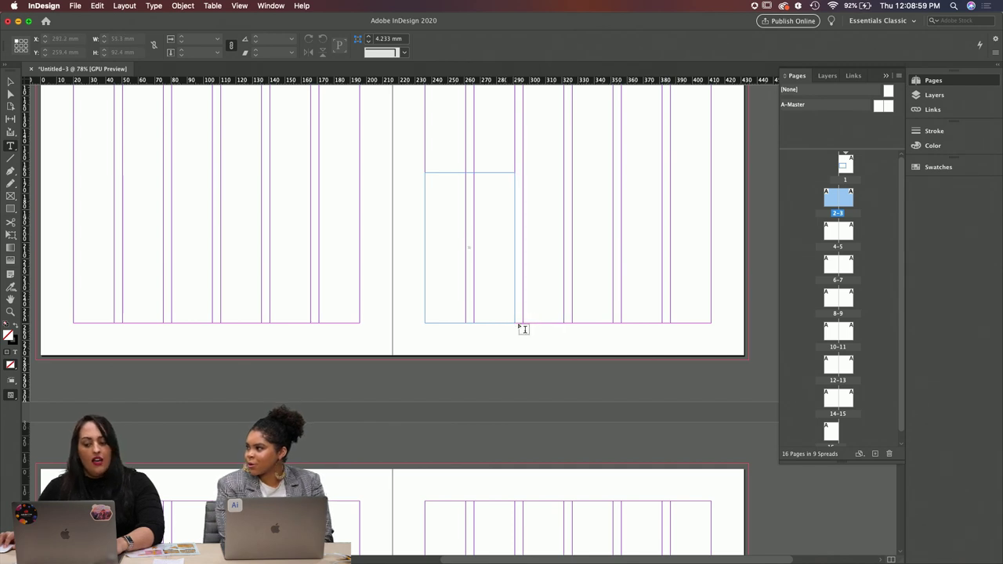
key(super+v)
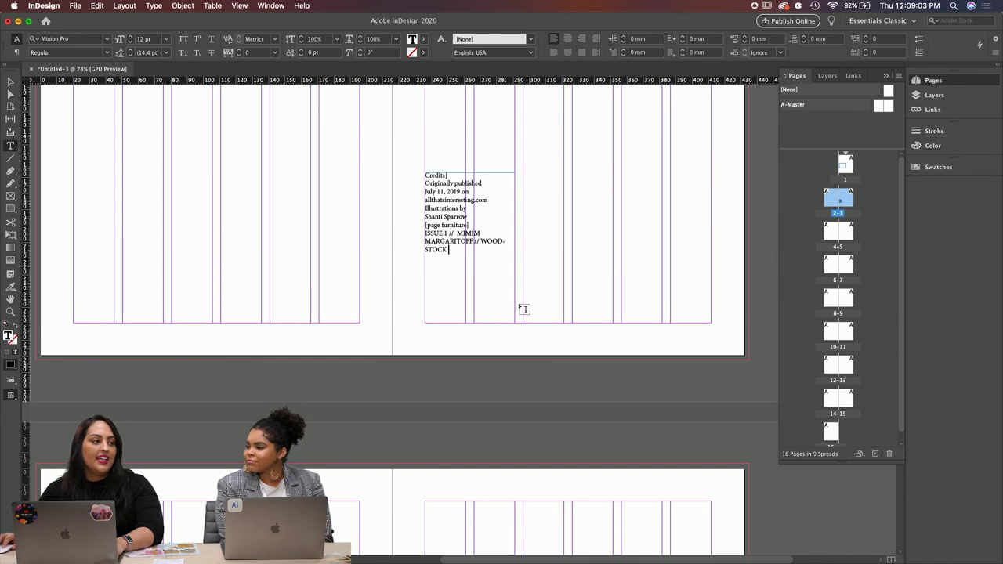
Step: Bring the Woodstock article copy back to the front and clear its old highlight
scroll(524, 310, down, 5)
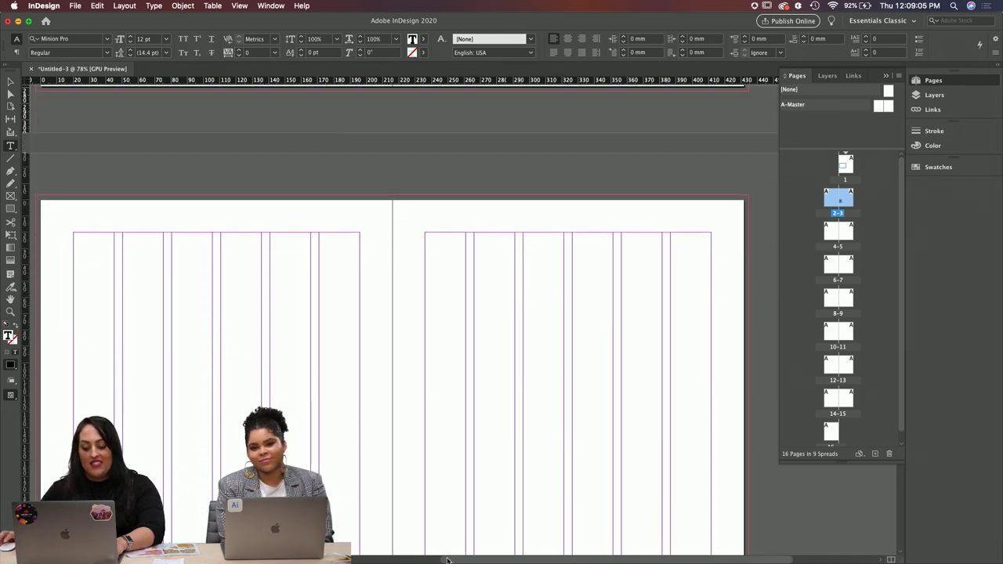
mouse_move(448, 559)
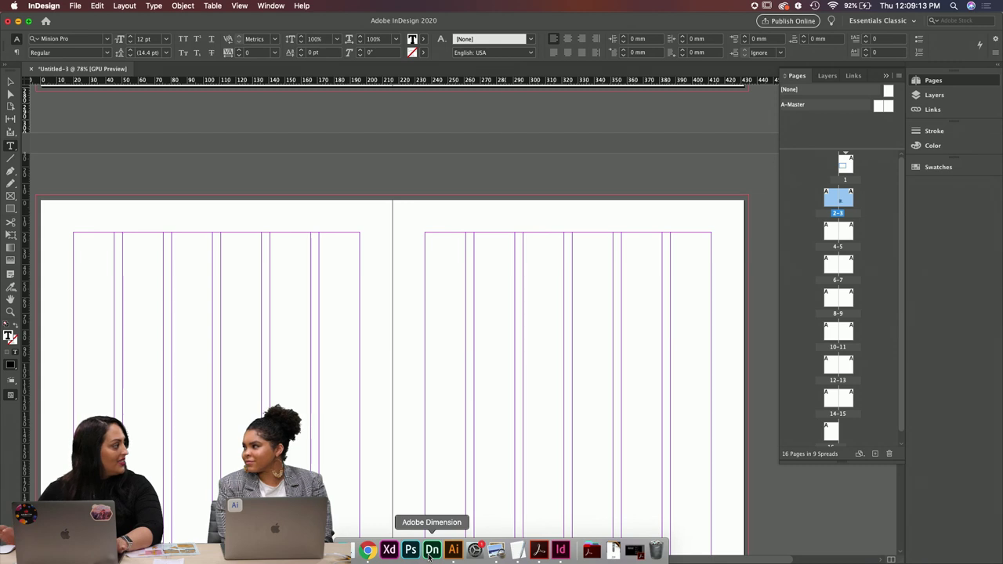
key(j)
click(517, 551)
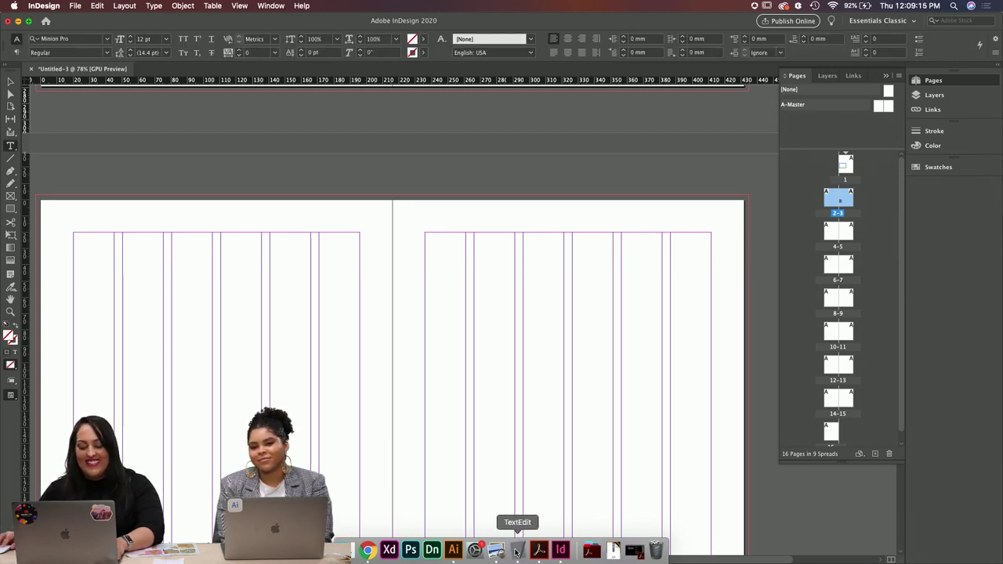
click(141, 320)
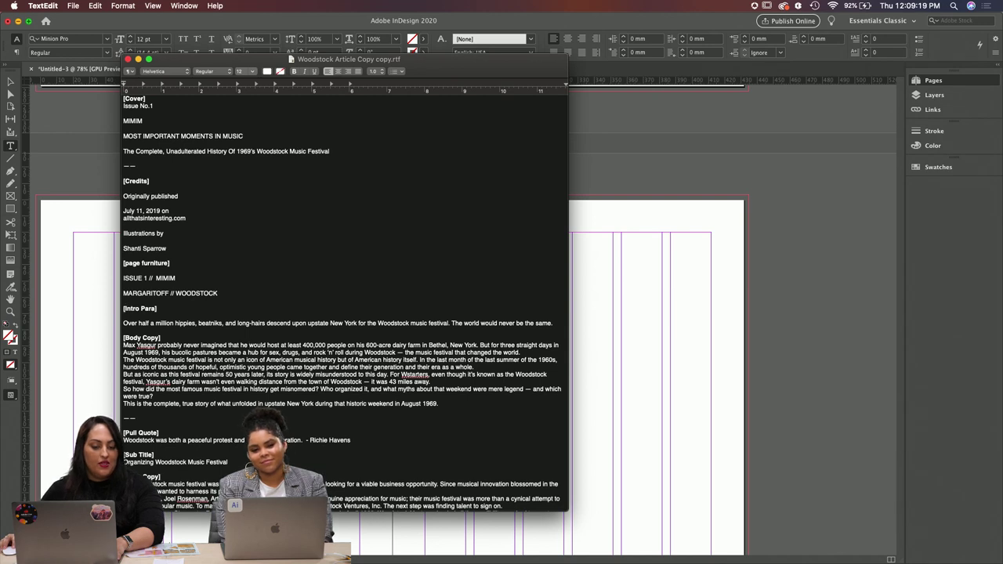
Step: Select the [Intro Para] through 'August 1969.' text, then draw a frame on InDesign's left page
drag(124, 308, 450, 402)
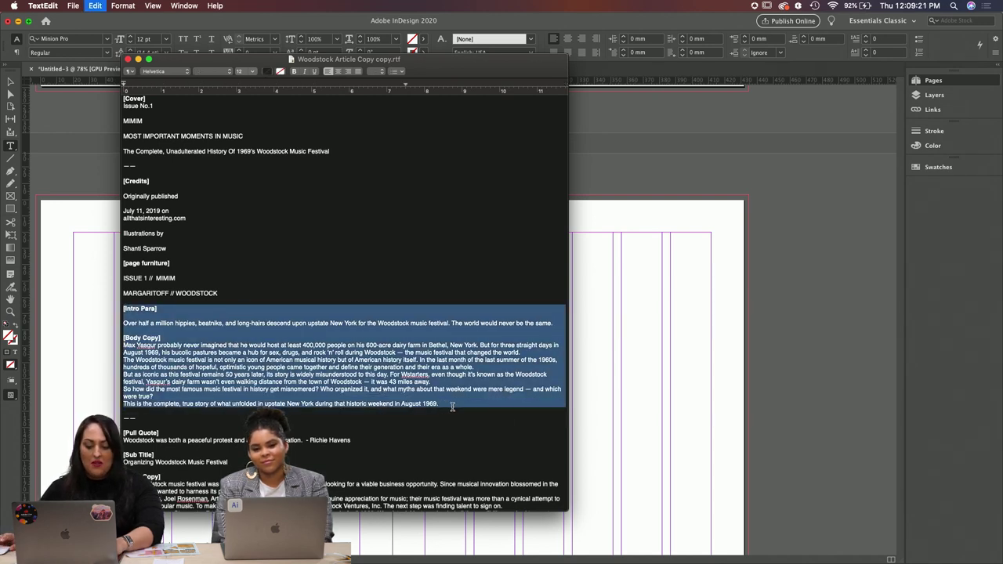
click(635, 457)
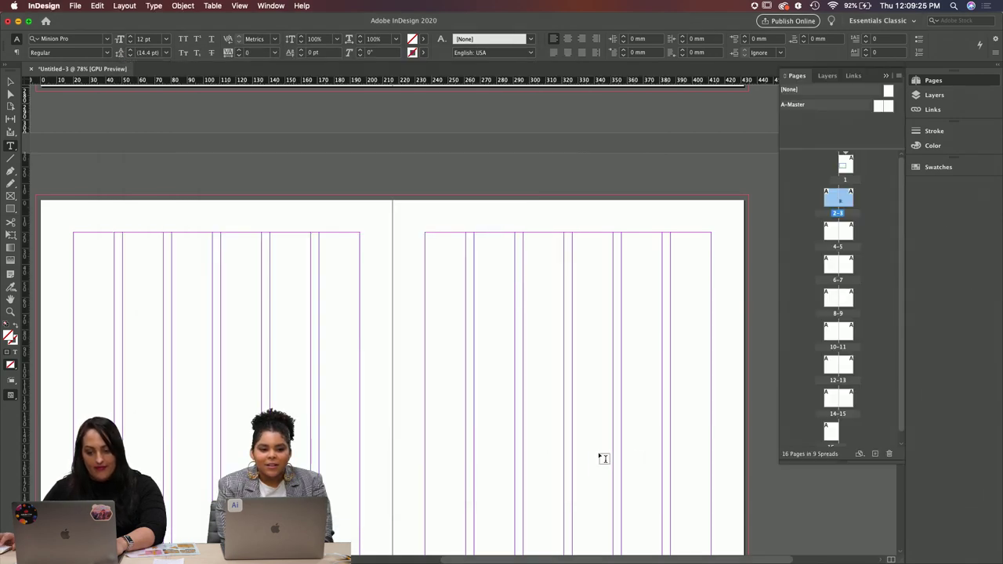
key(super+v)
scroll(600, 449, down, 3)
scroll(596, 428, up, 1)
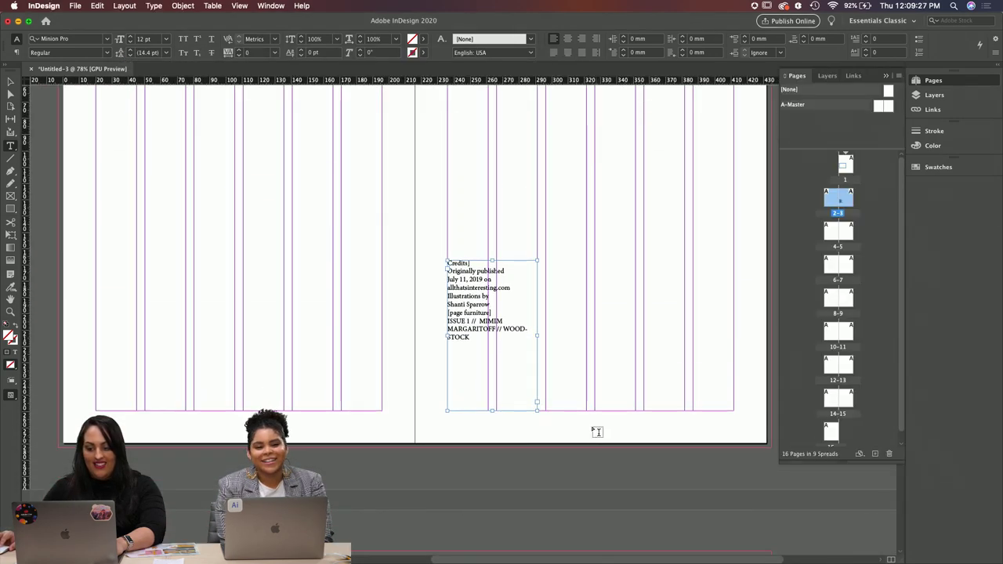
drag(144, 148, 385, 412)
Step: Paste the intro and body copy into the new frame, deselect it and scroll to the next spread
key(super+v)
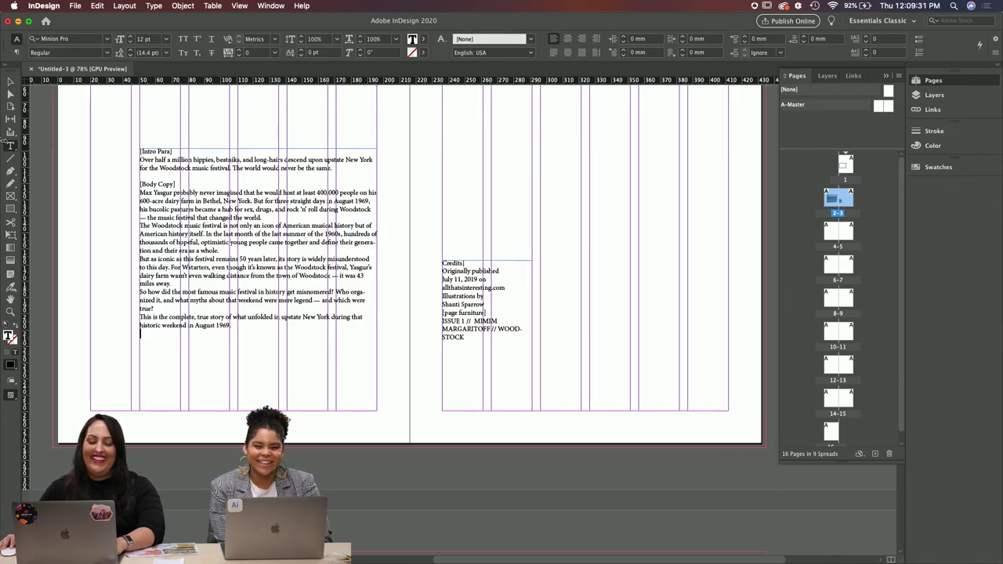
click(10, 81)
click(544, 429)
scroll(541, 434, down, 3)
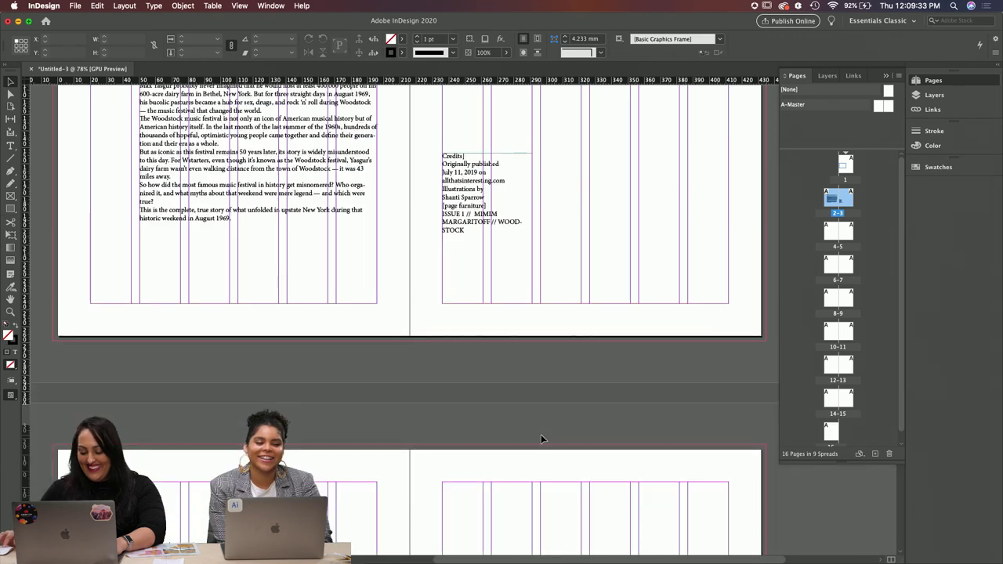
scroll(539, 466, down, 5)
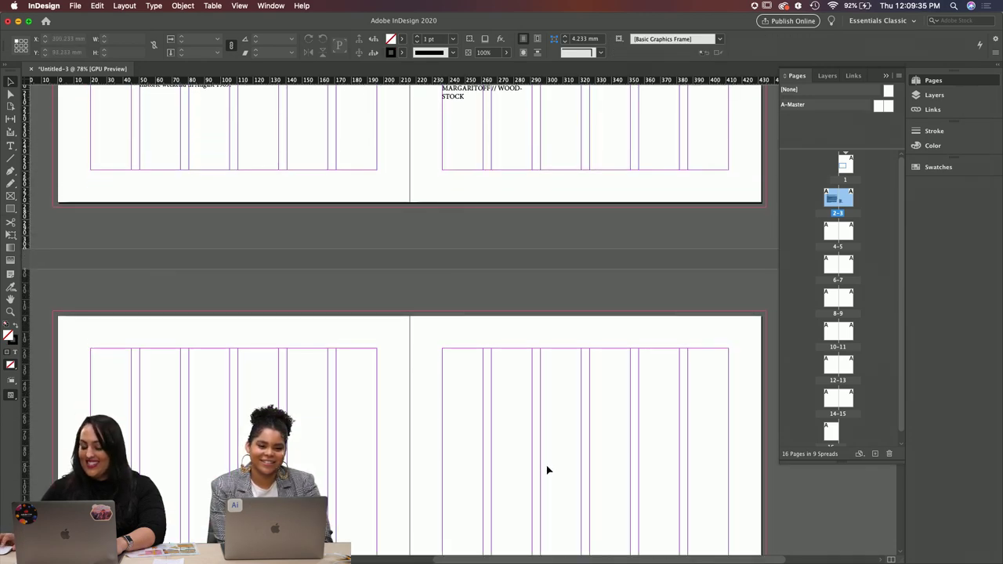
scroll(546, 468, down, 5)
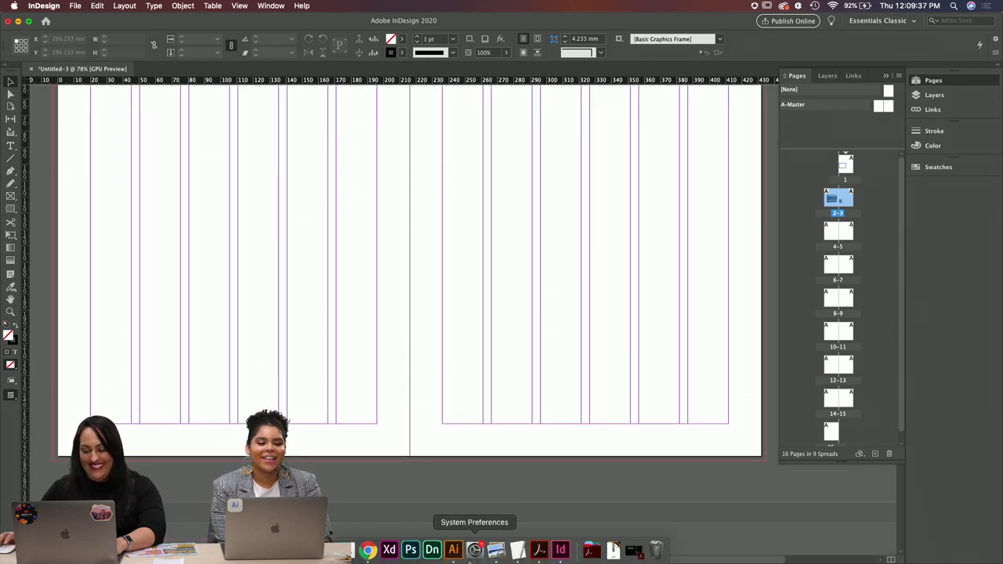
Step: Select the article text from [Pull Quote] down to 'made history.' in TextEdit
click(517, 550)
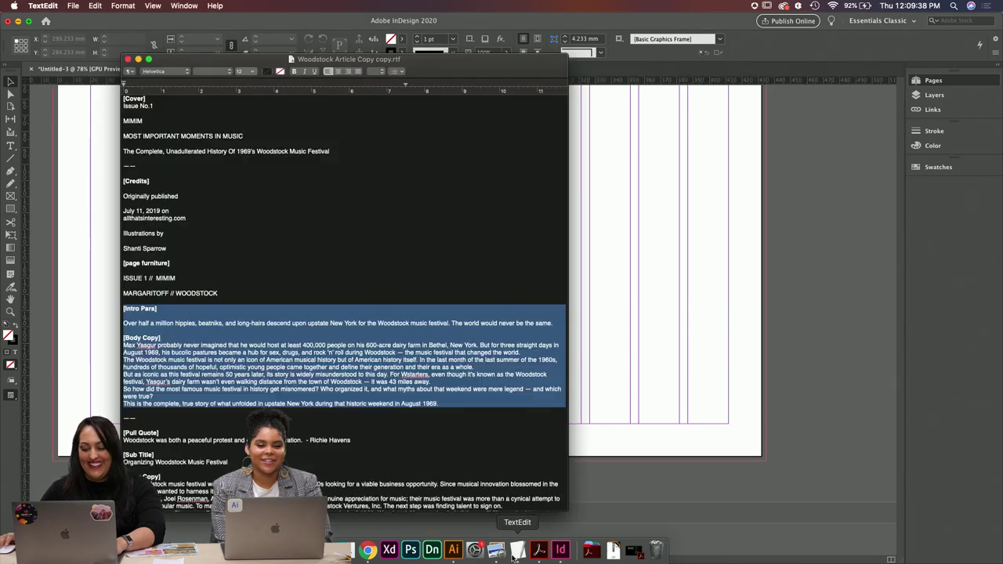
click(400, 419)
scroll(399, 419, down, 10)
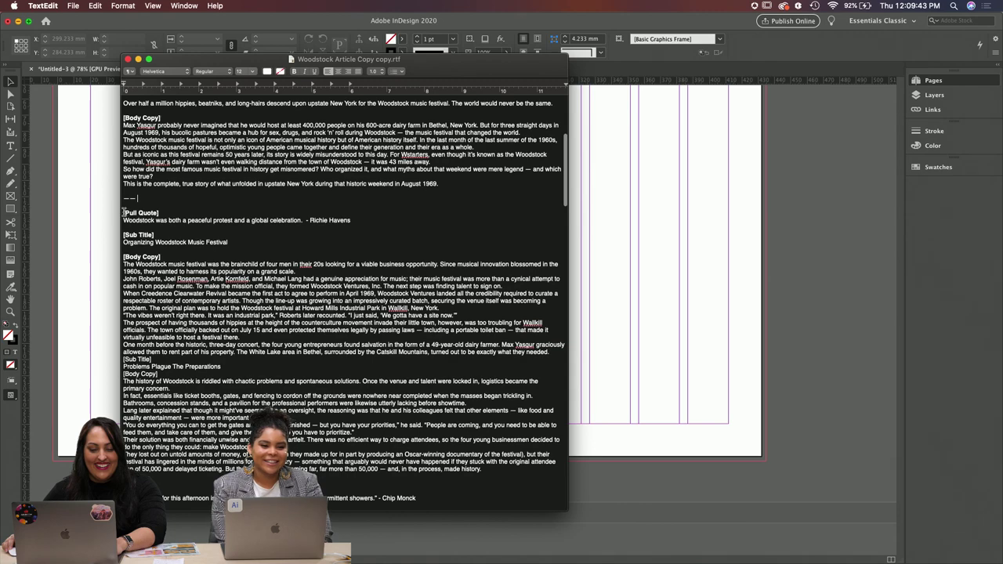
drag(121, 211, 504, 468)
key(super+c)
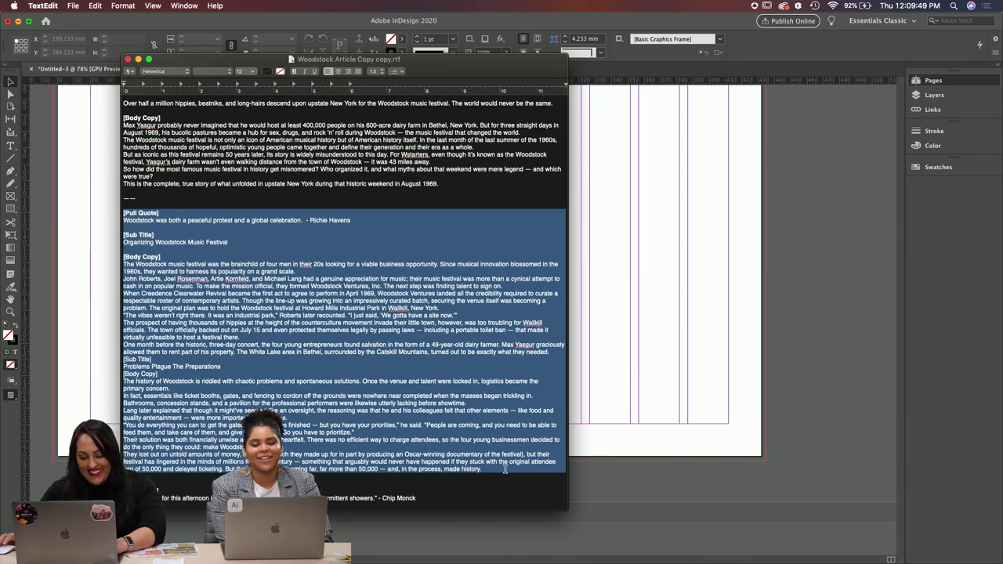
Step: Paste the article text into a new frame, then move and resize it on the left page
click(625, 317)
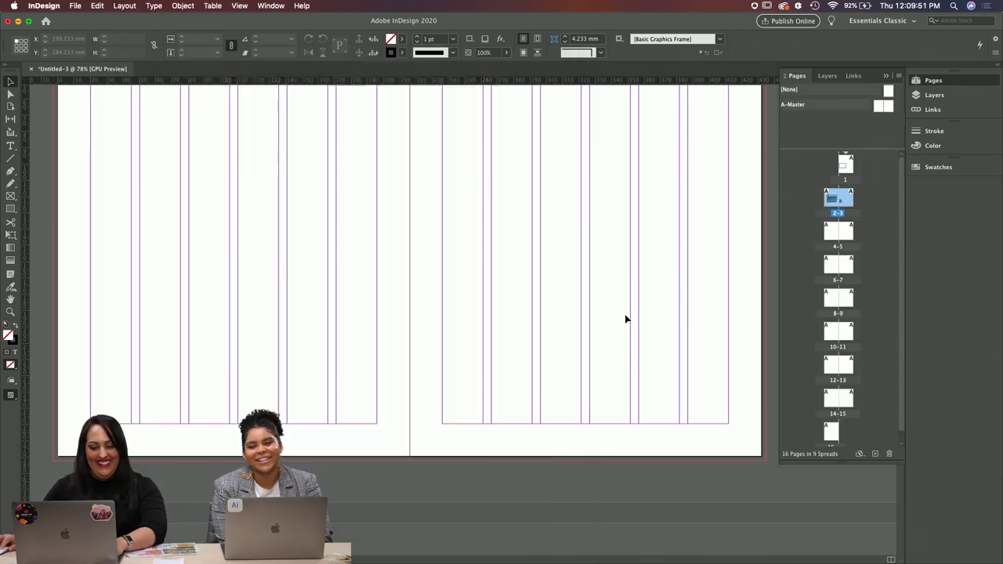
key(t)
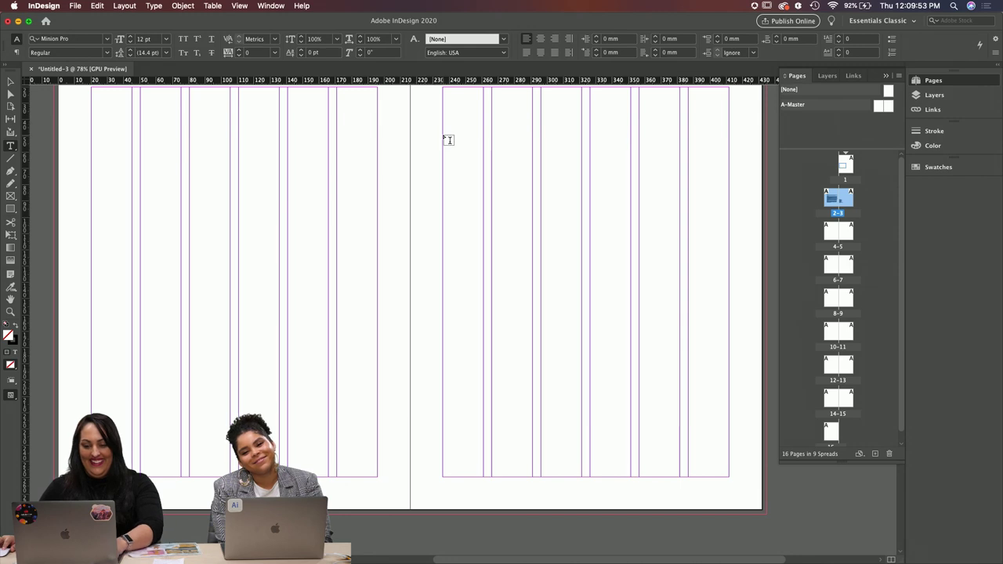
drag(442, 134, 730, 480)
key(super+v)
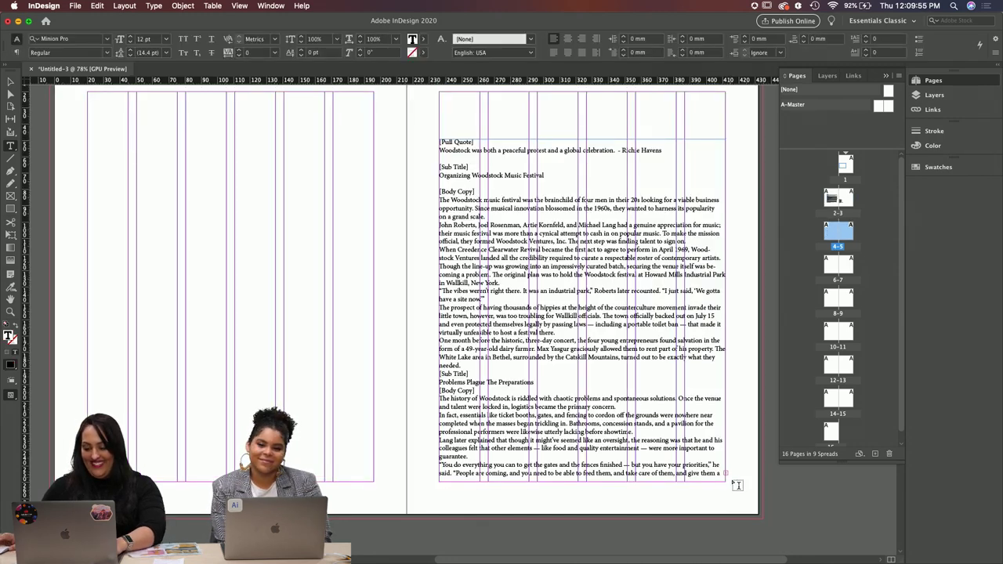
click(11, 82)
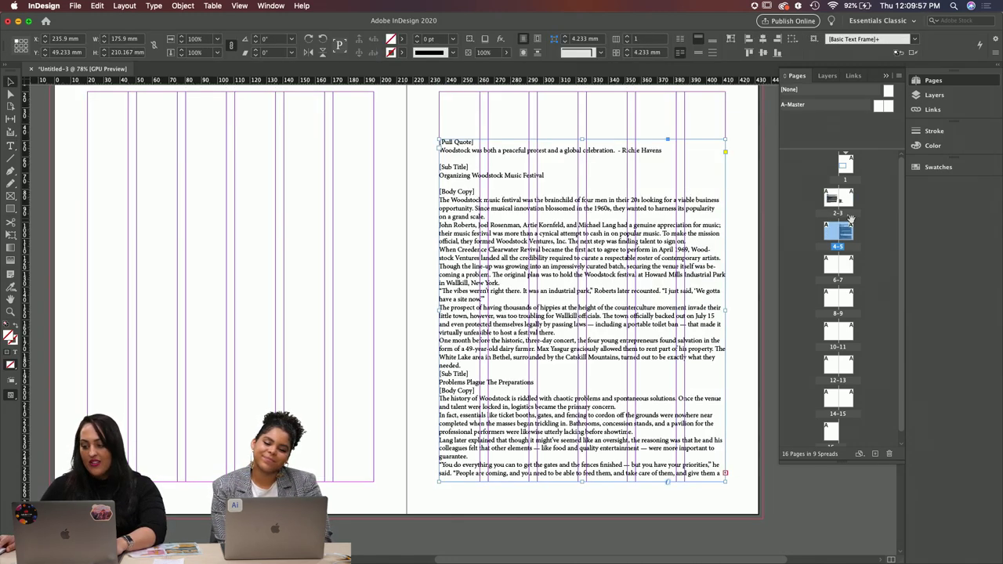
drag(657, 266, 299, 259)
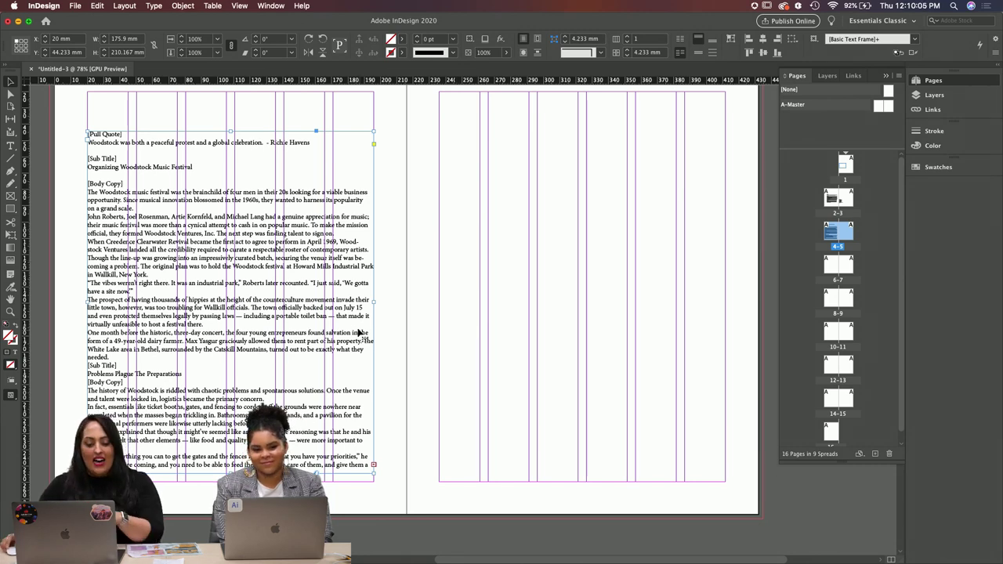
drag(358, 333, 349, 307)
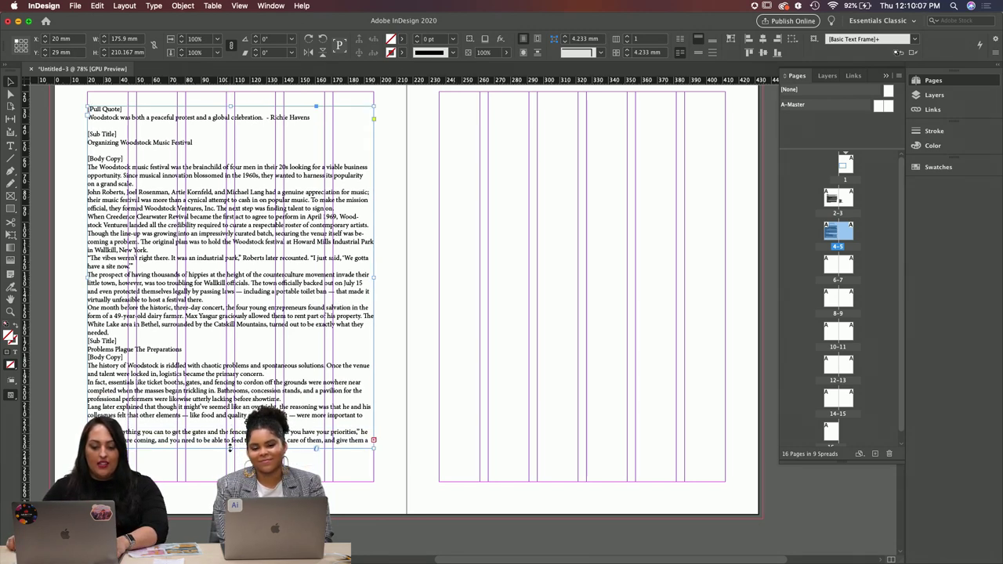
drag(229, 447, 230, 478)
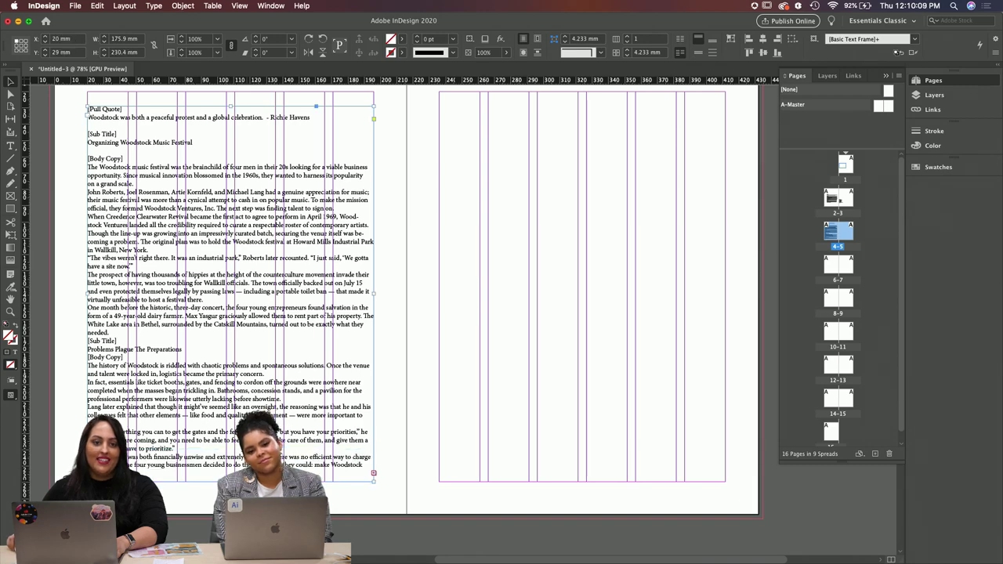
drag(235, 415, 236, 394)
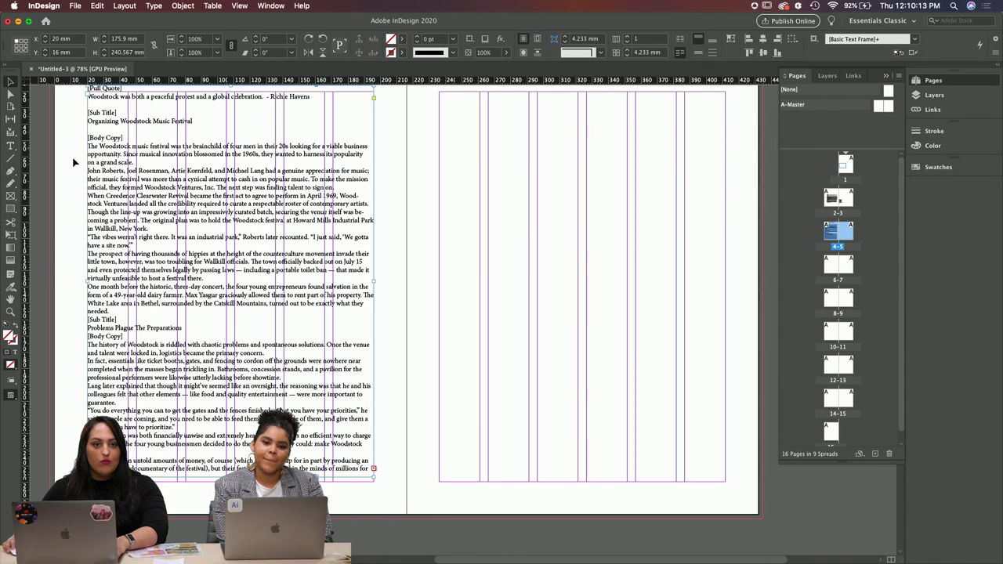
Step: Split the frame into two columns and cut the Problems Plague The Preparations section out
double_click(108, 327)
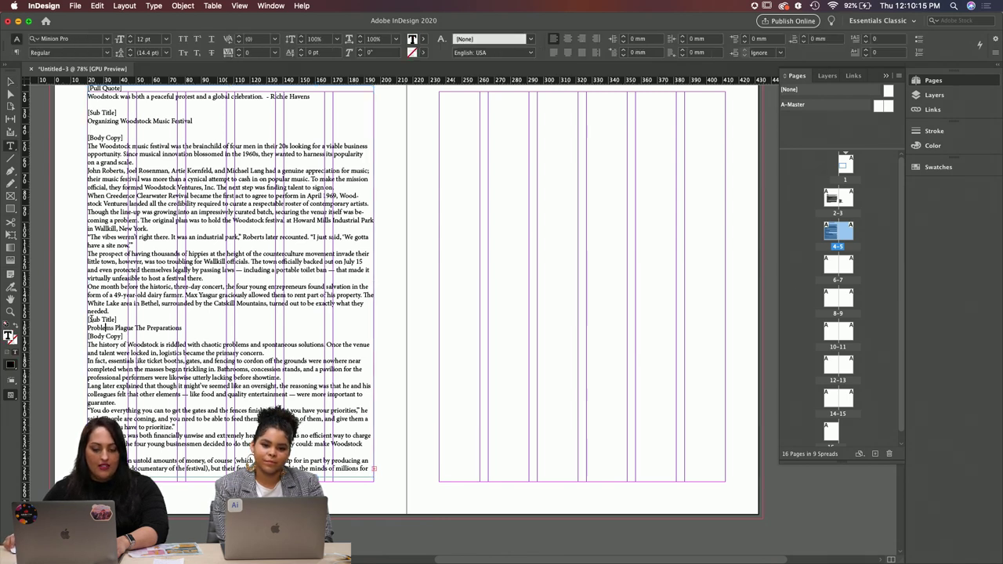
drag(88, 320, 371, 460)
key(super+c)
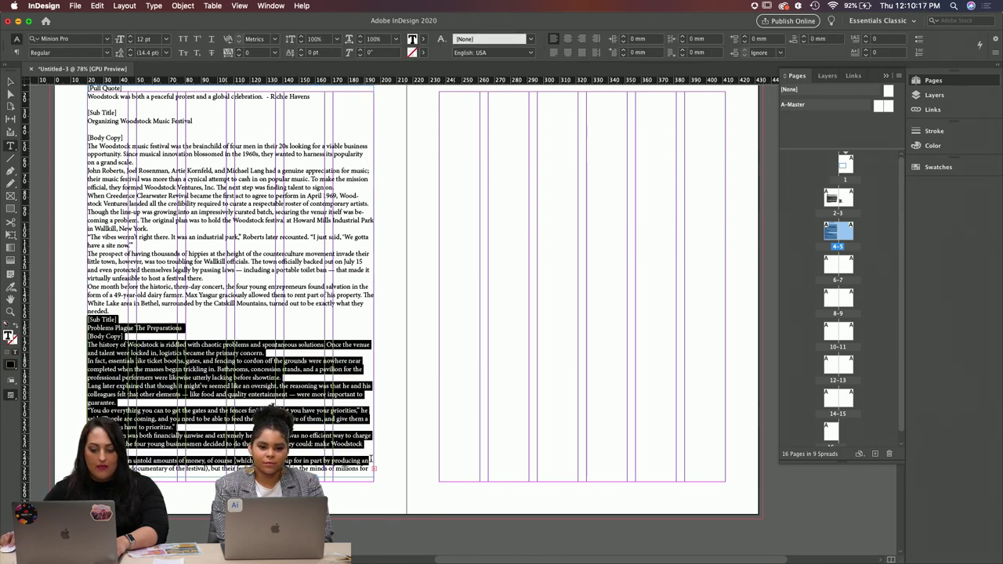
click(11, 82)
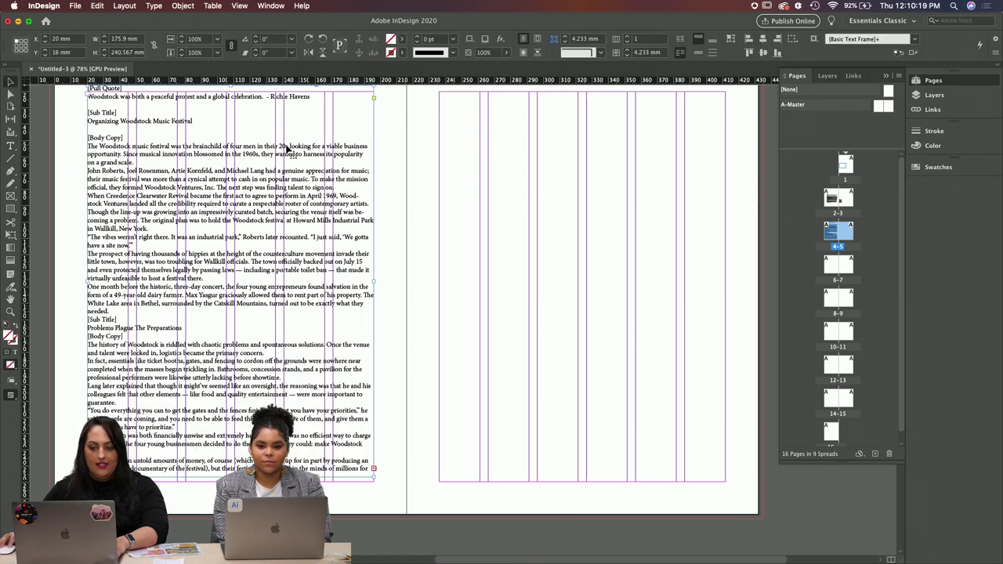
key(Delete)
click(627, 38)
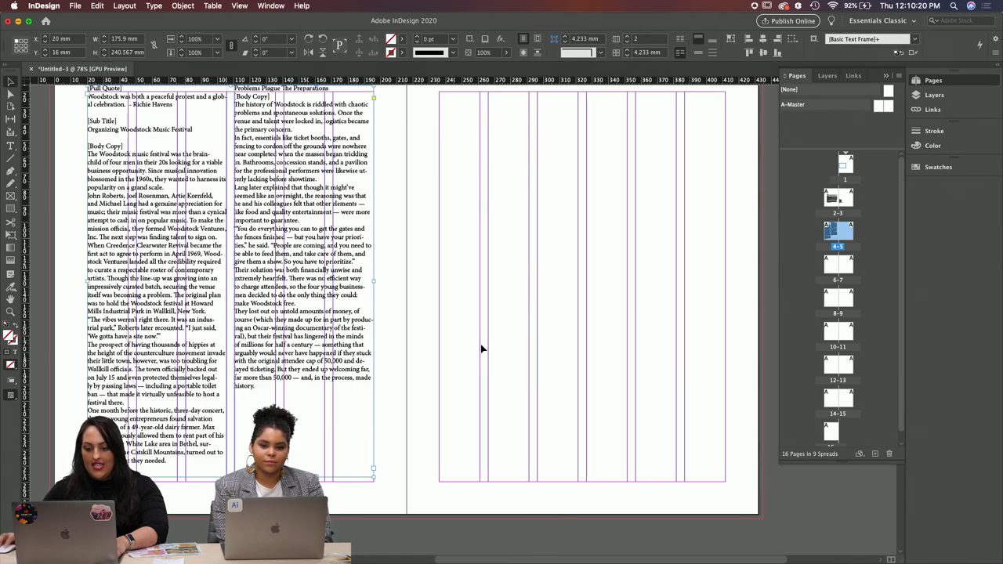
double_click(289, 391)
drag(288, 392, 235, 87)
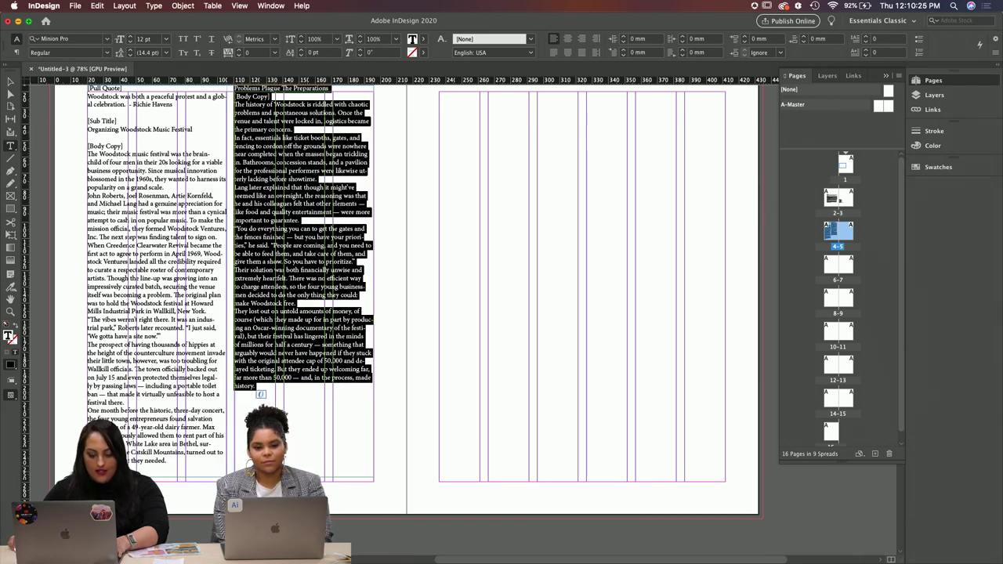
key(BackSpace)
key(Escape)
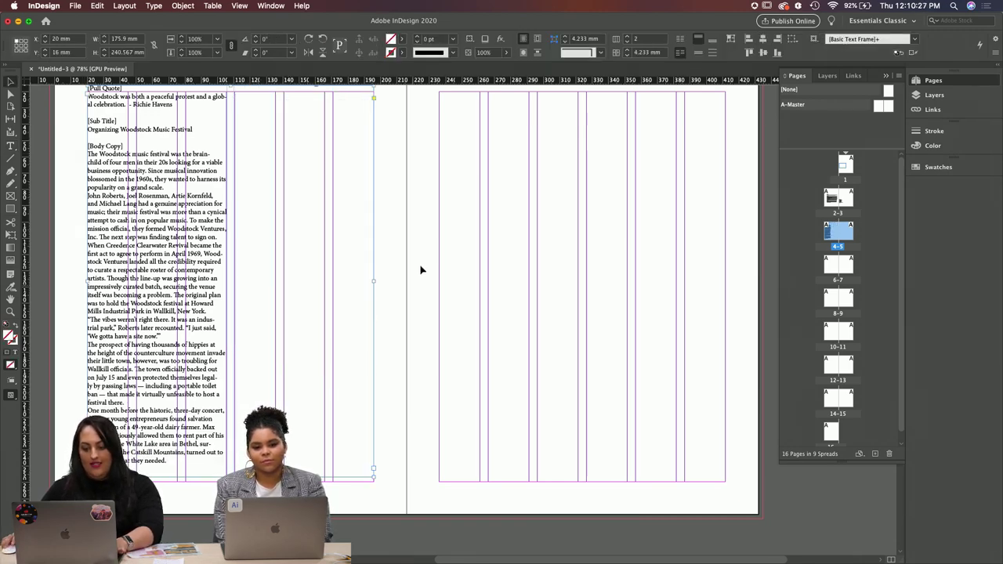
Step: Paste the Problems Plague section into a new text frame on the right page
key(t)
drag(468, 149, 638, 470)
key(super+v)
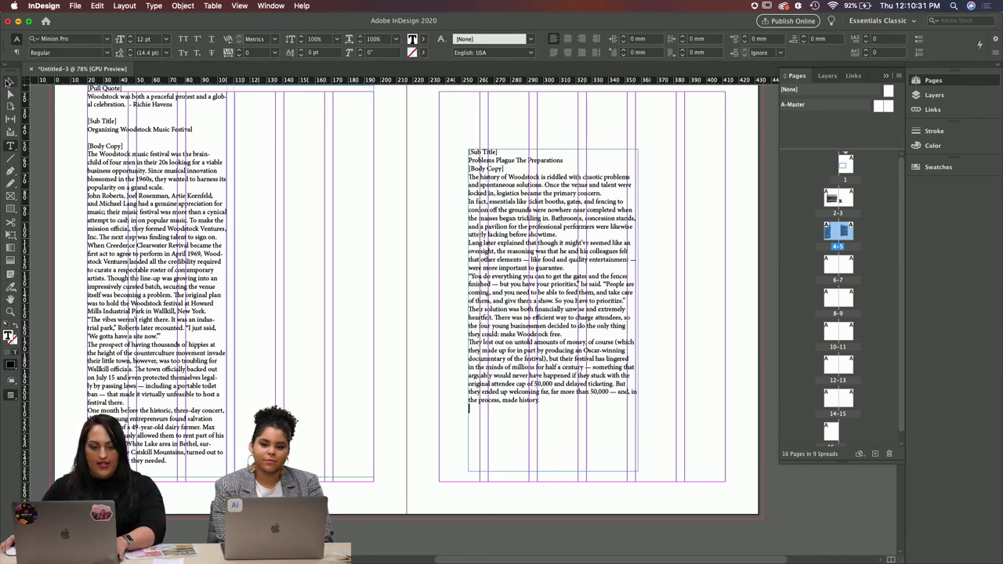
Step: Set the left frame back to one column and narrow it to 125 mm wide
super+click(111, 126)
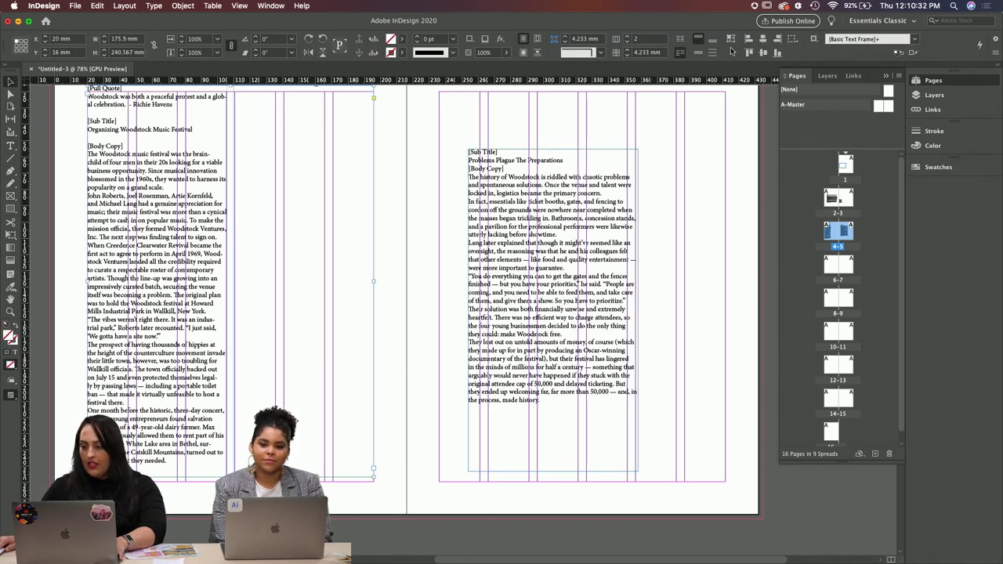
click(627, 41)
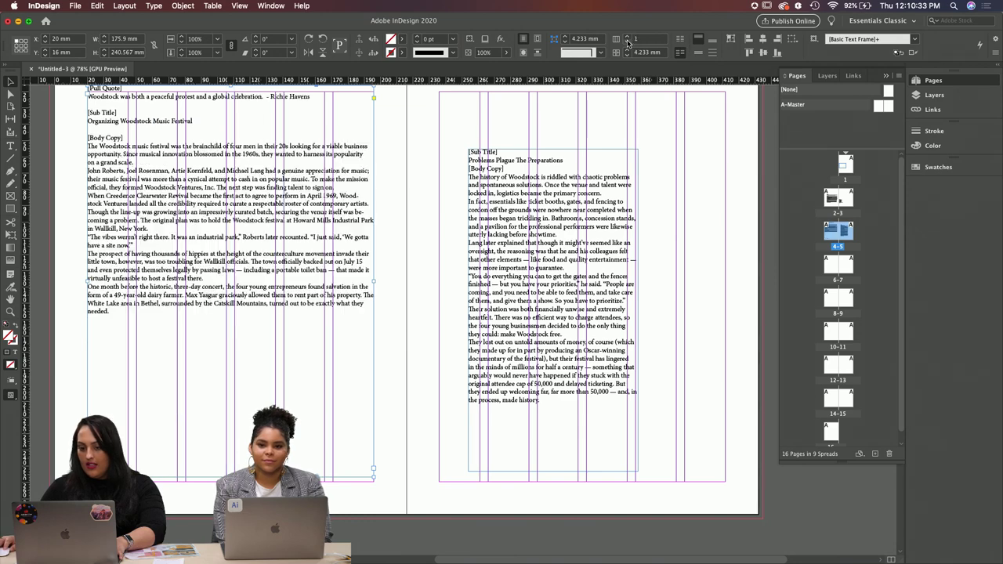
click(359, 174)
drag(373, 282, 288, 283)
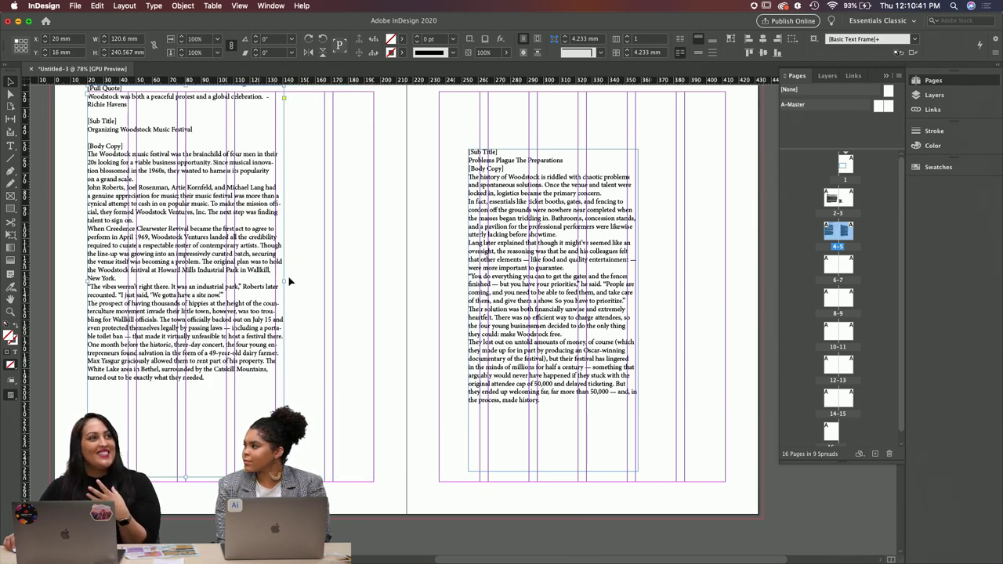
Step: Drag the Problems Plague frame off page 5 onto the pasteboard, leaving page 5 empty
click(330, 276)
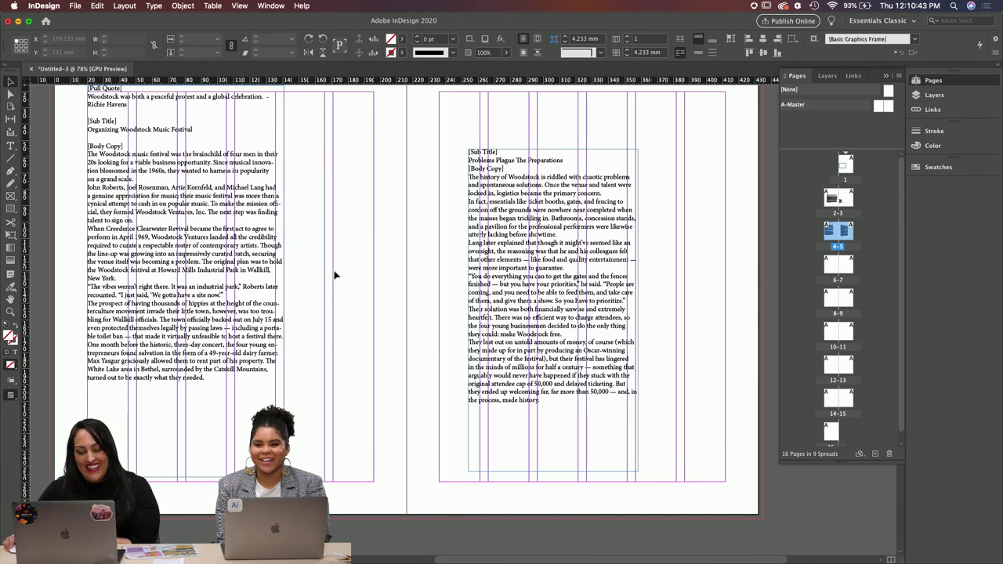
scroll(375, 209, up, 2)
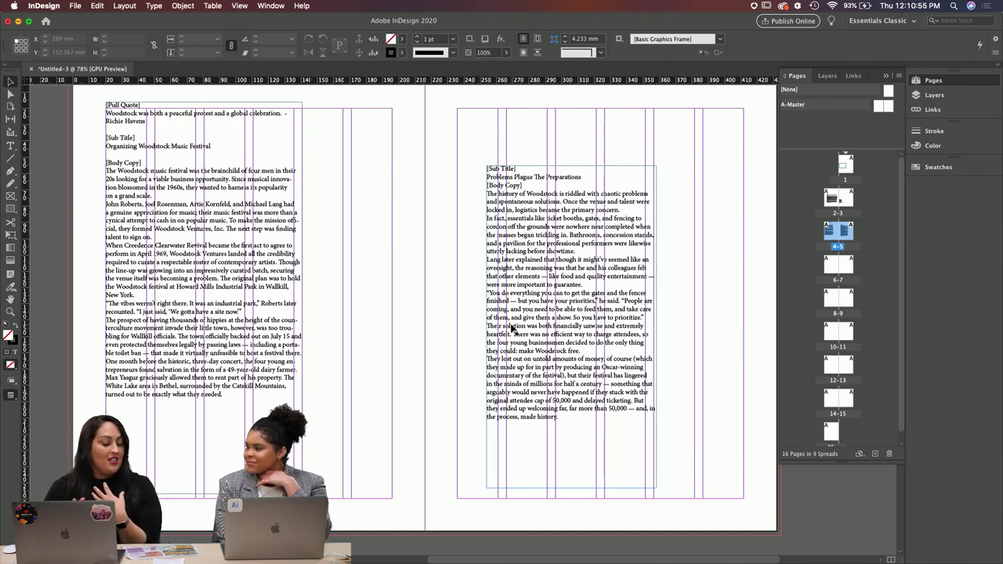
drag(502, 314, 611, 359)
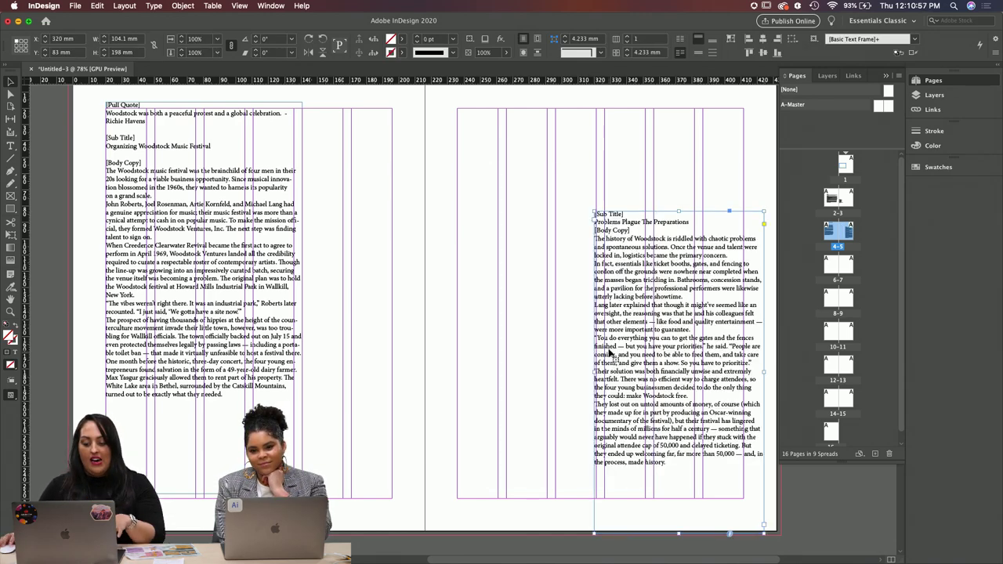
scroll(553, 266, right, 5)
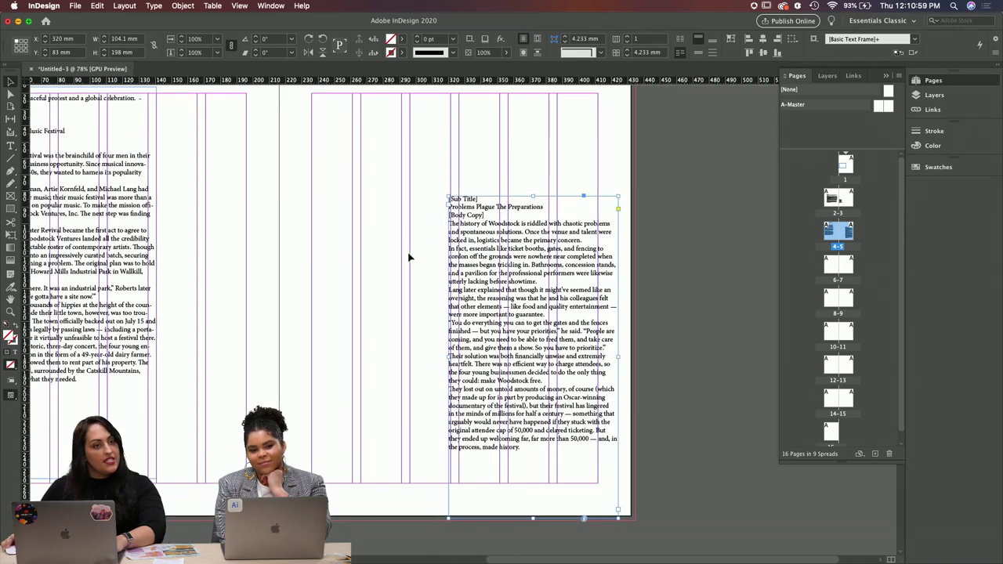
drag(516, 298, 356, 267)
scroll(533, 269, left, 5)
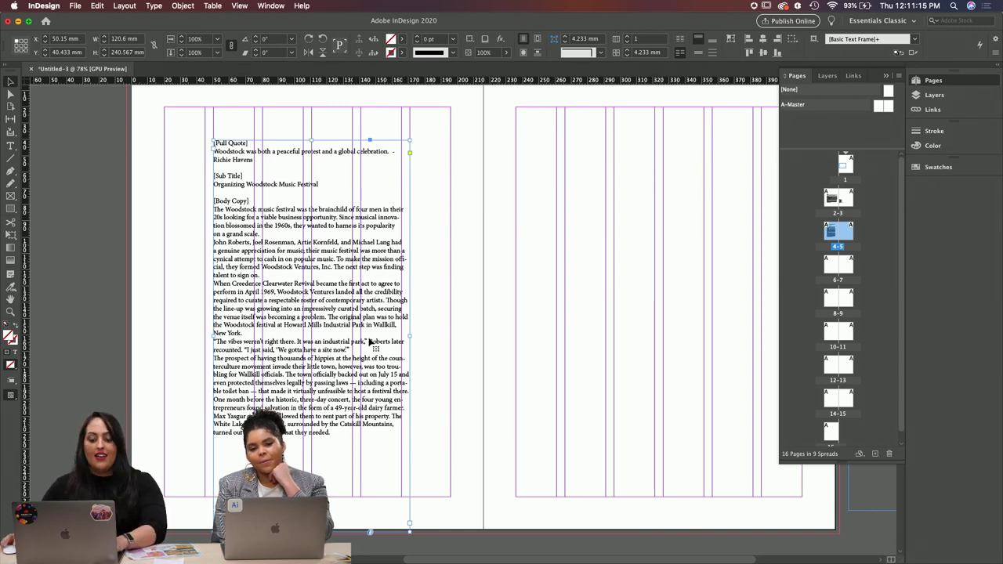
Step: Set all the left-page story text to 10 pt
double_click(375, 387)
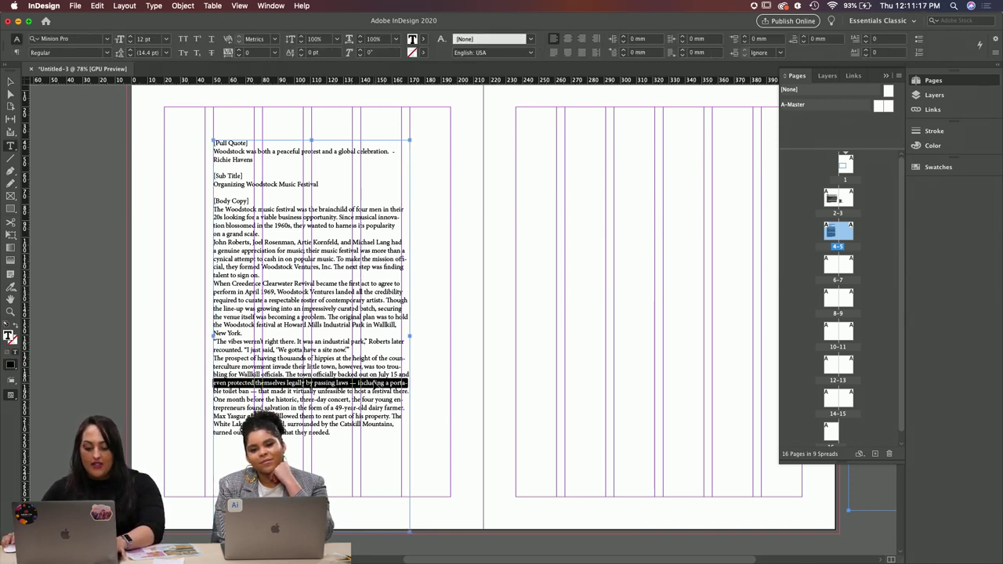
key(super+a)
click(332, 115)
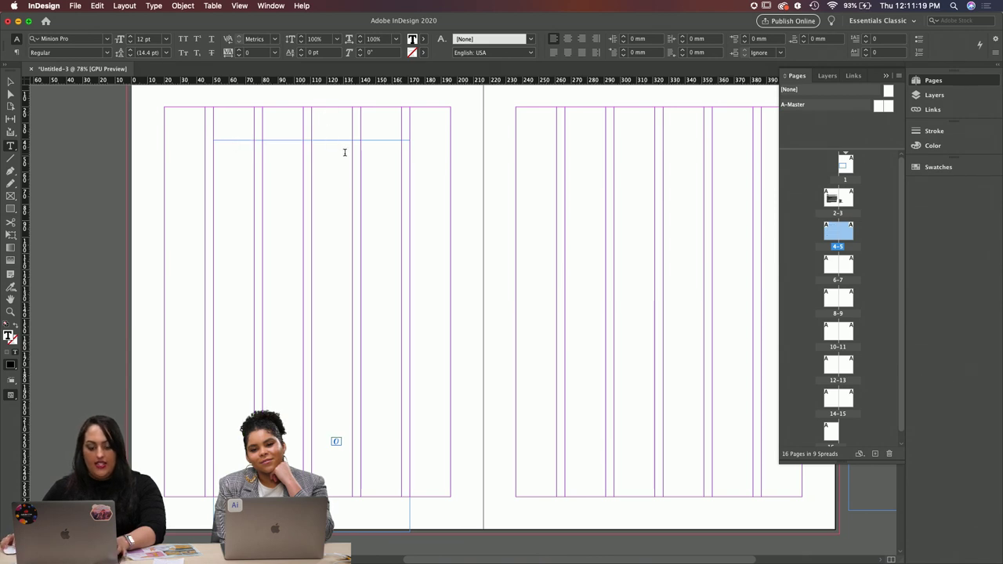
key(super+a)
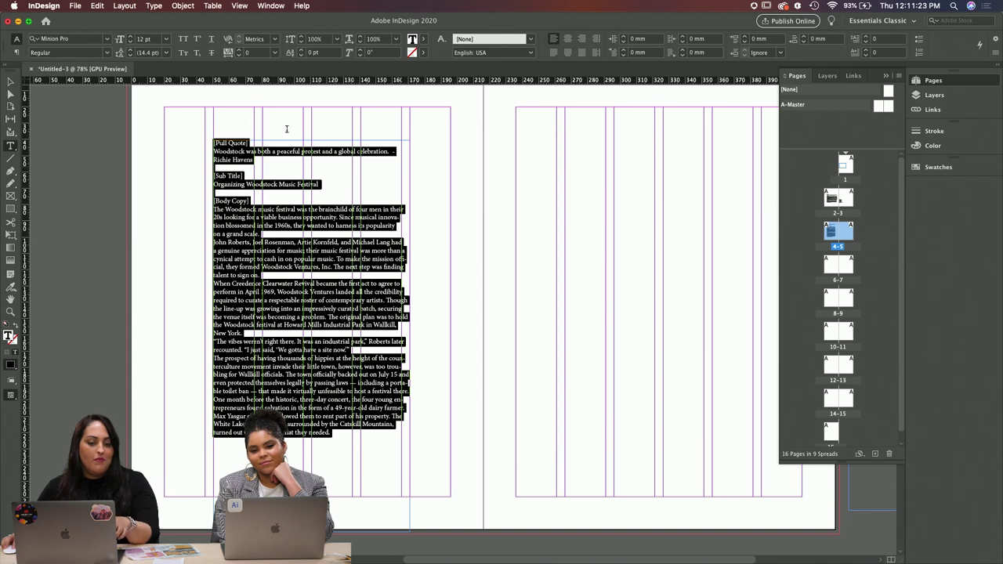
click(151, 40)
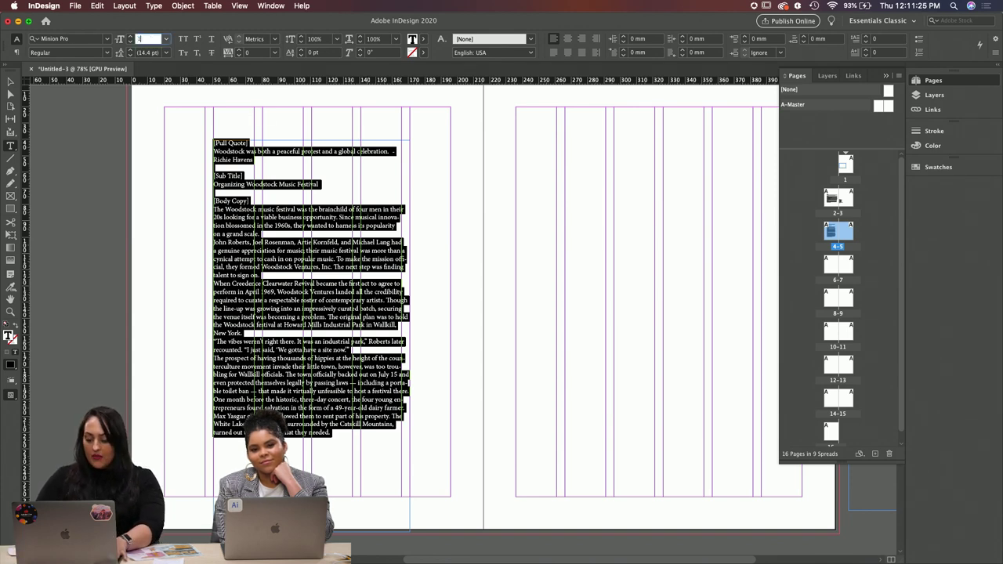
text(10)
key(Tab)
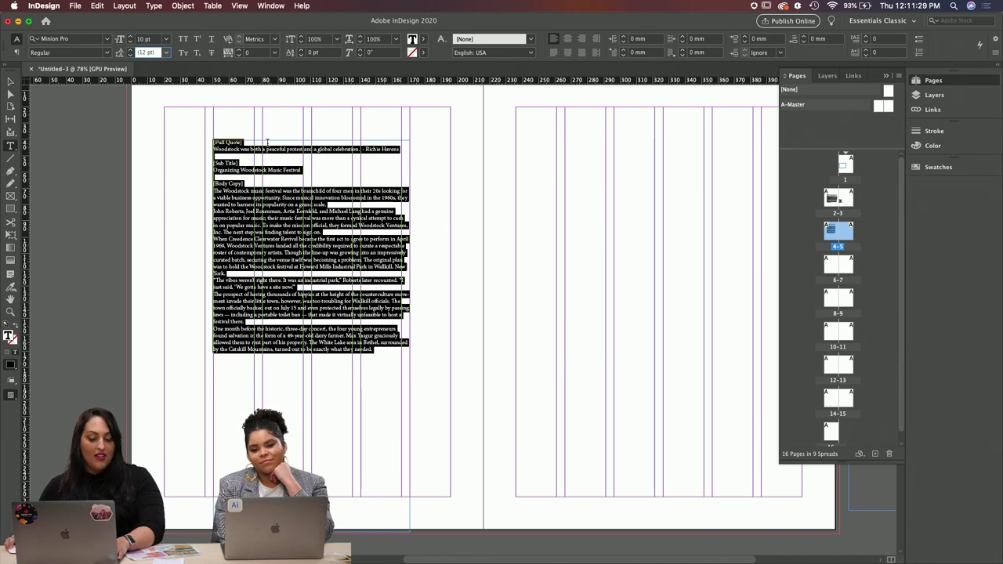
Step: Cut the pull quote out of the story and place it in its own new frame
click(256, 145)
drag(256, 147, 217, 137)
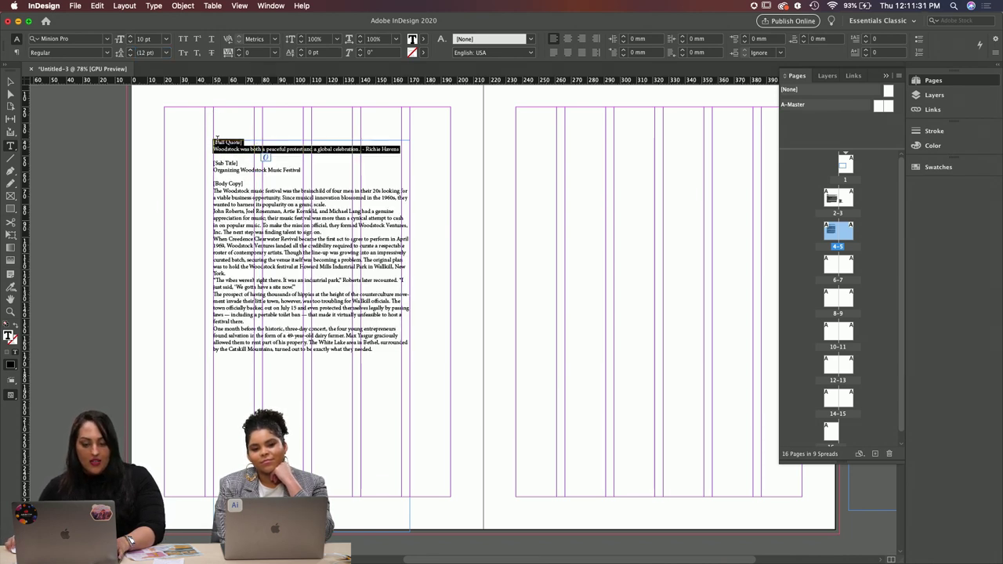
key(BackSpace)
drag(137, 188, 203, 297)
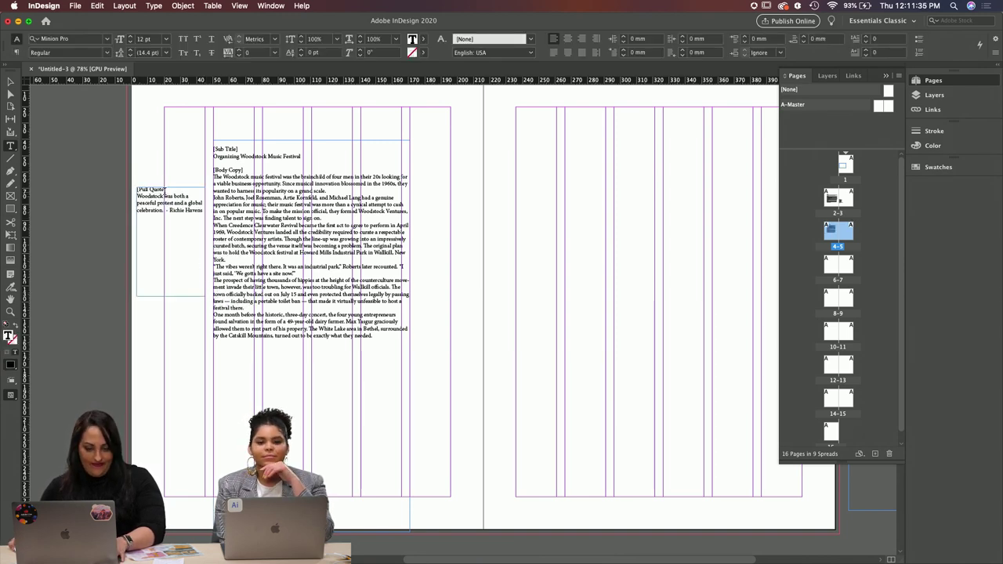
Step: Delete the [Pull Quote], [Sub Title] and [Body Copy] placeholder labels
drag(166, 190, 137, 189)
key(BackSpace)
key(BackSpace)
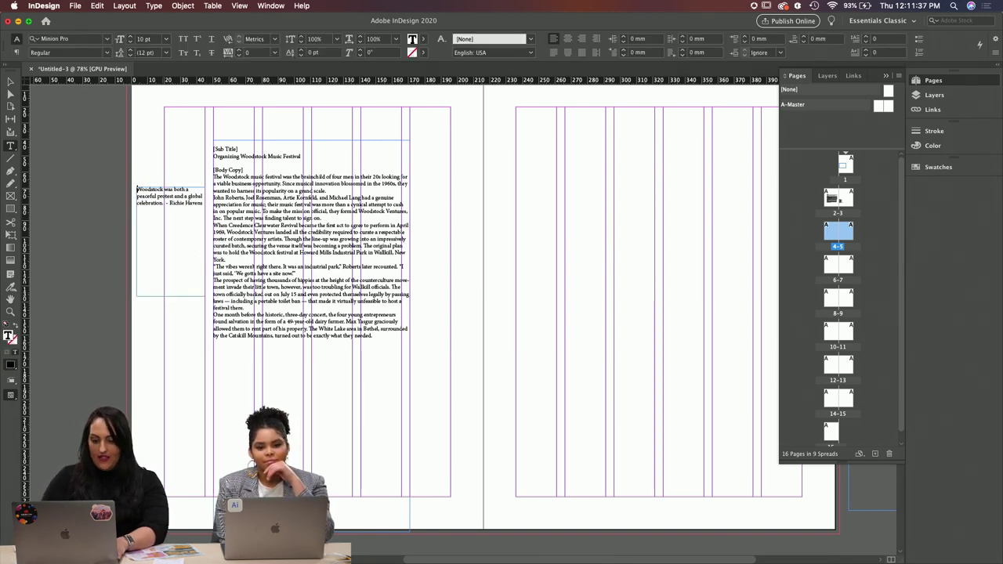
triple_click(240, 147)
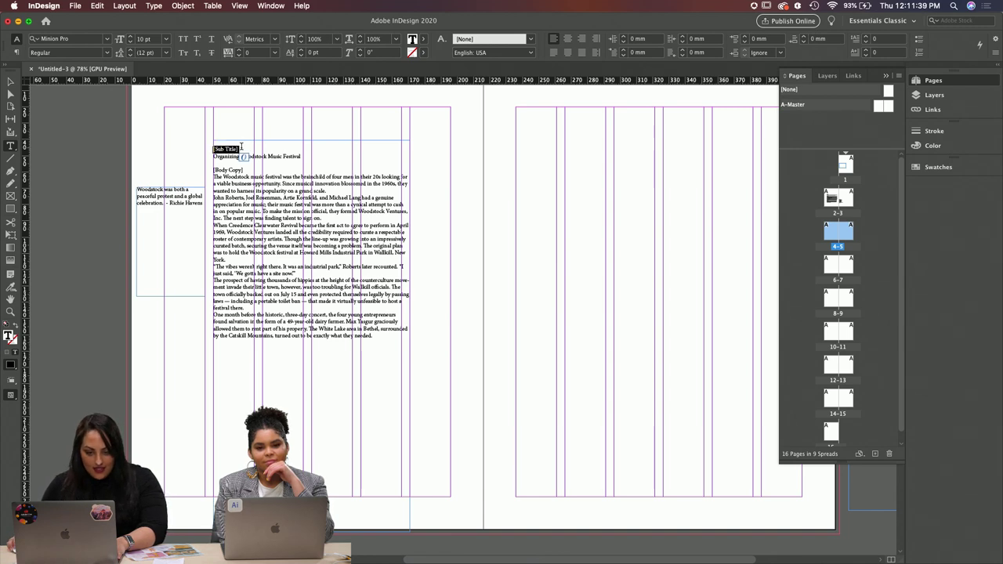
key(BackSpace)
key(BackSpace)
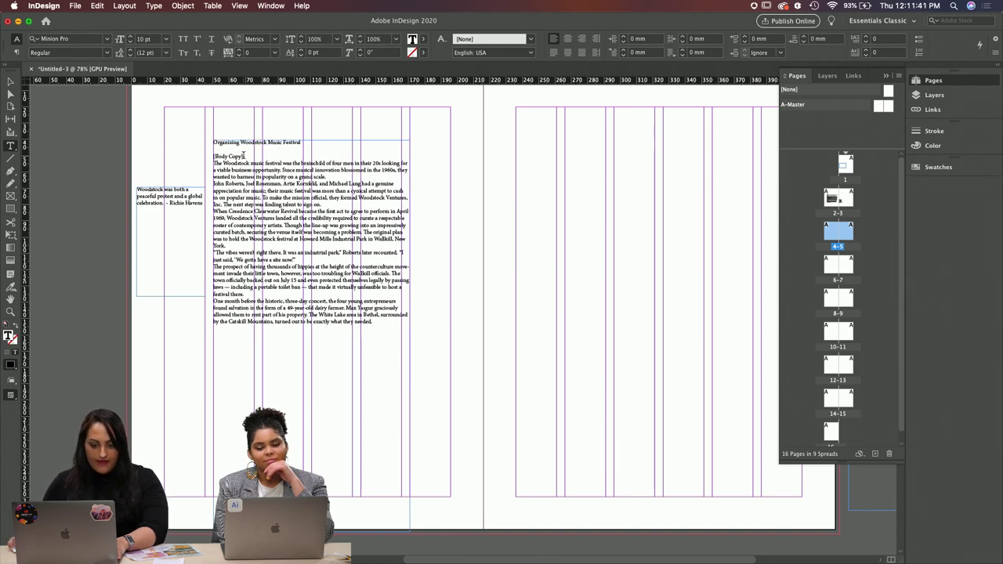
triple_click(244, 155)
key(BackSpace)
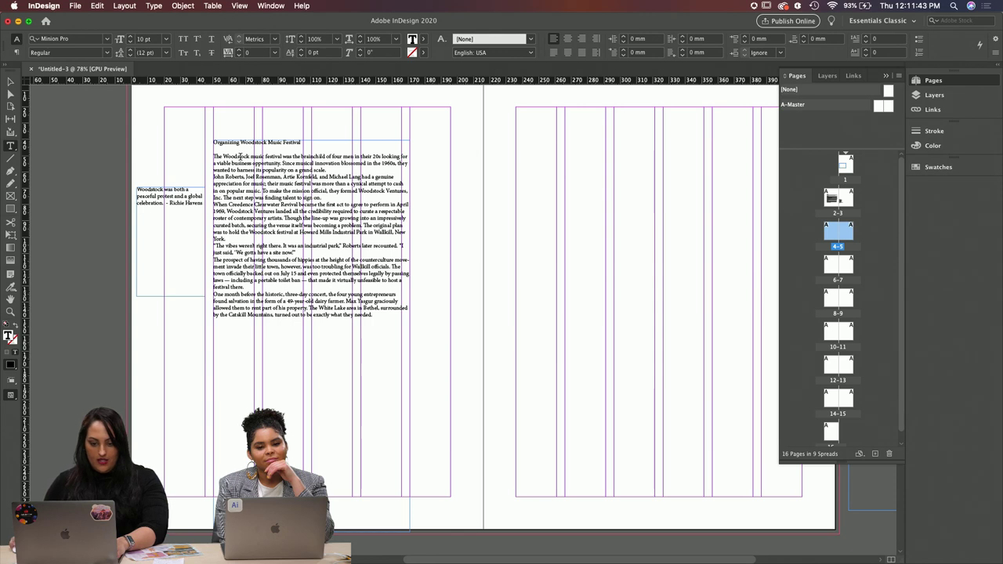
Step: Turn off Hyphenate for all the article text in the Paragraph panel
key(super+a)
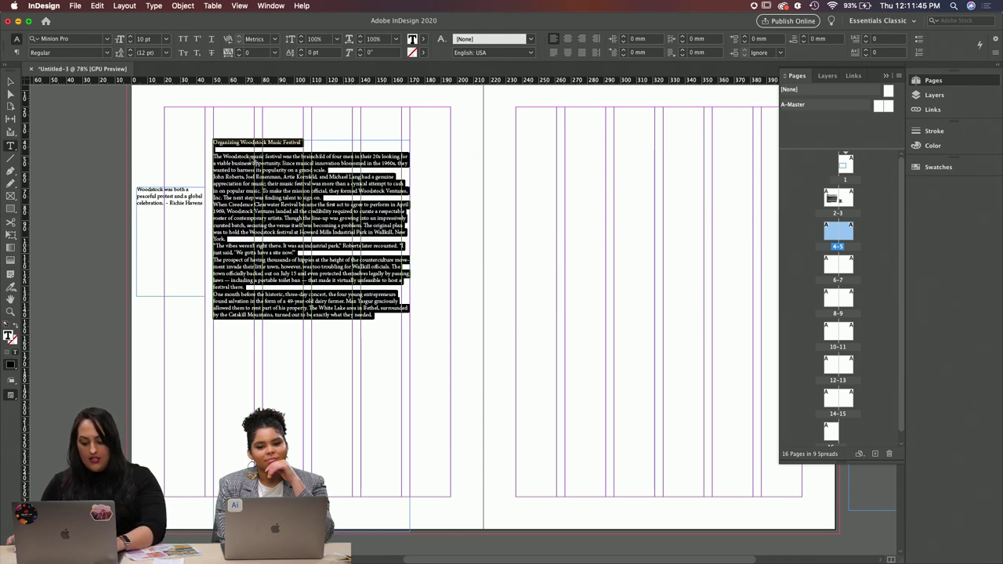
key(super+alt+t)
drag(407, 172, 632, 164)
click(555, 322)
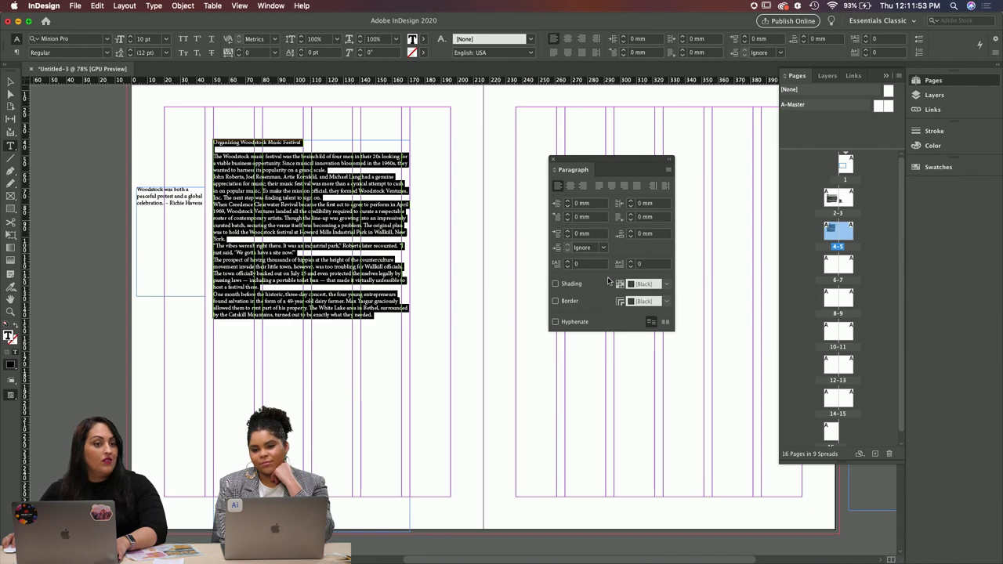
Step: Widen the article frame, shorten it to about half height and move it down the left page
click(11, 82)
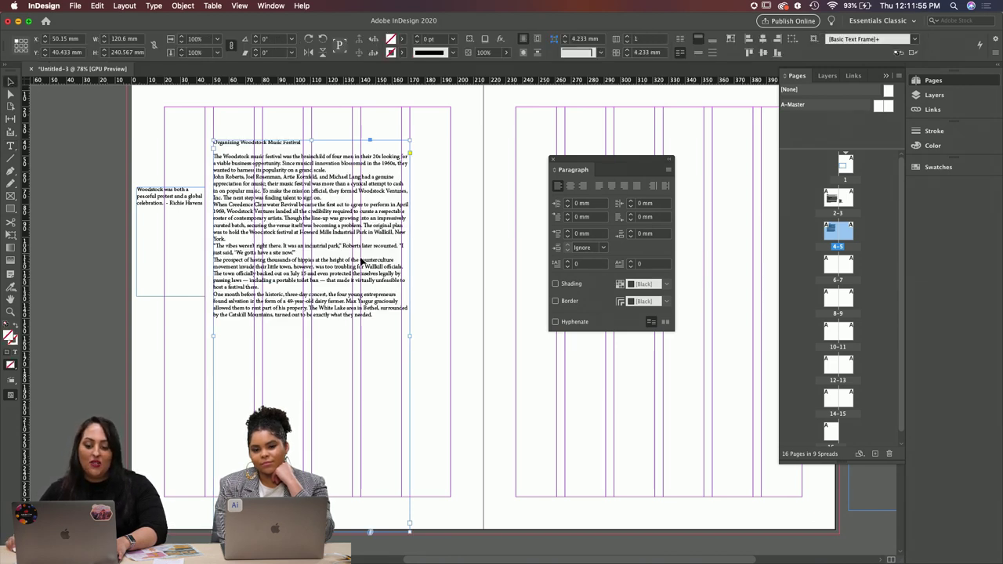
drag(365, 265, 364, 295)
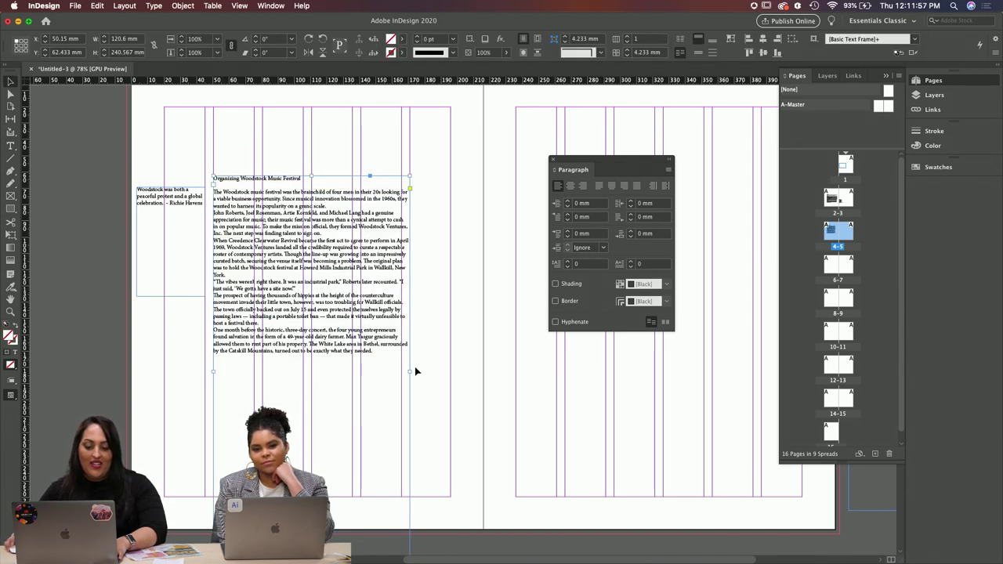
drag(410, 371, 450, 371)
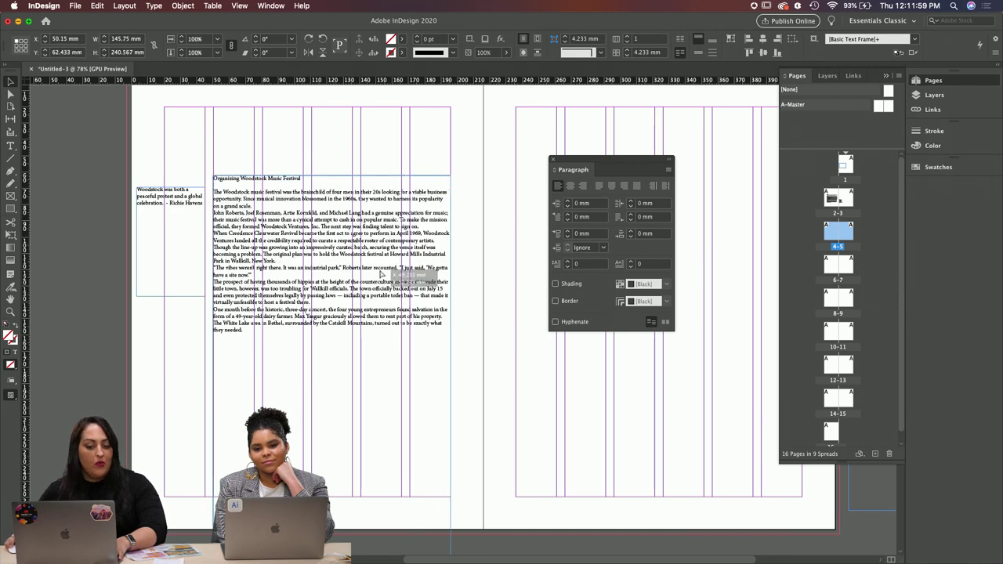
drag(350, 486, 351, 420)
drag(330, 496, 373, 300)
drag(377, 233, 377, 428)
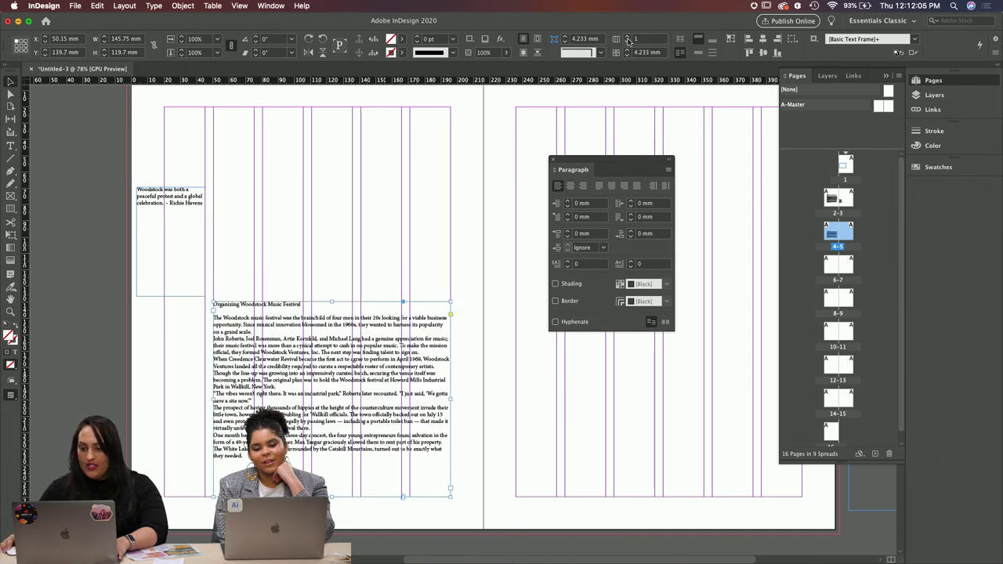
Step: Set the article frame to 2 columns and narrow it from the left
click(627, 37)
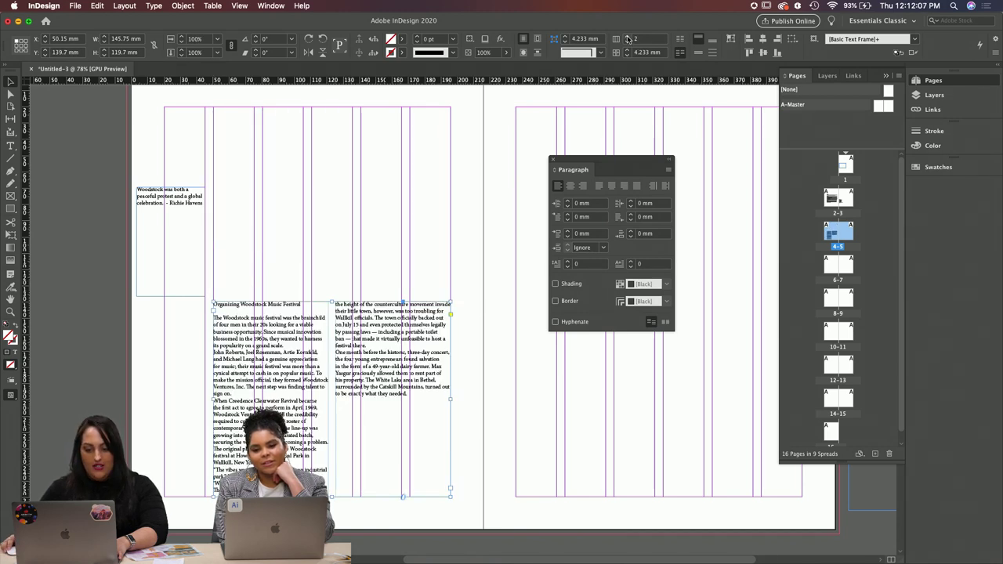
click(627, 37)
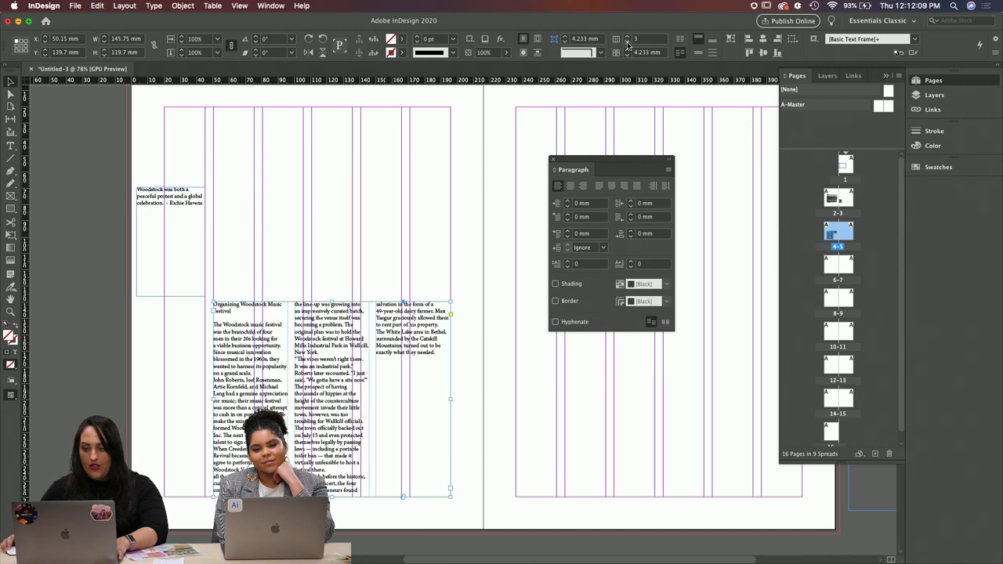
click(627, 42)
drag(213, 400, 263, 397)
Step: Move the pull quote frame beside the article, widening it to 55.3 mm at the column guide
drag(186, 224, 255, 355)
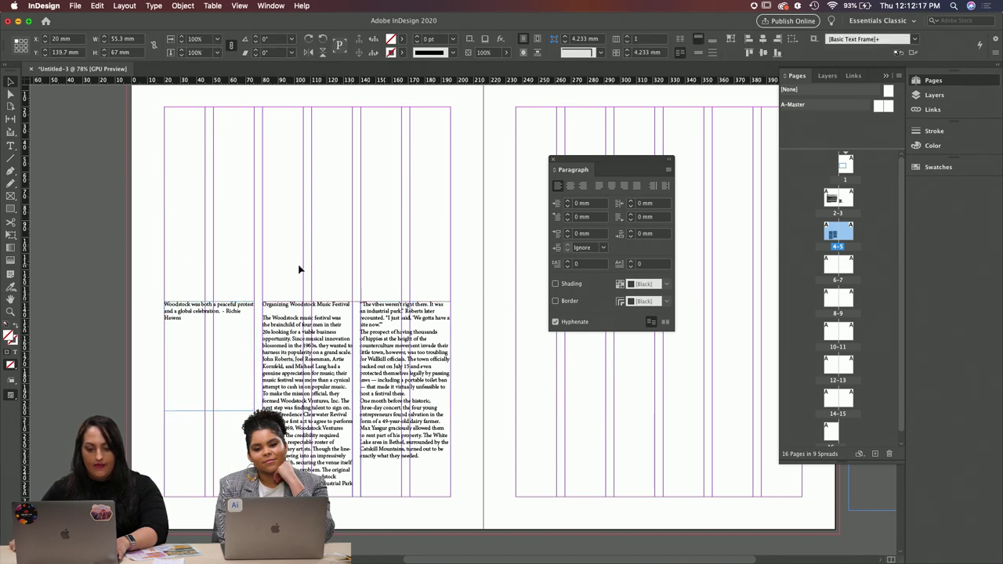
click(495, 268)
key(super+equal)
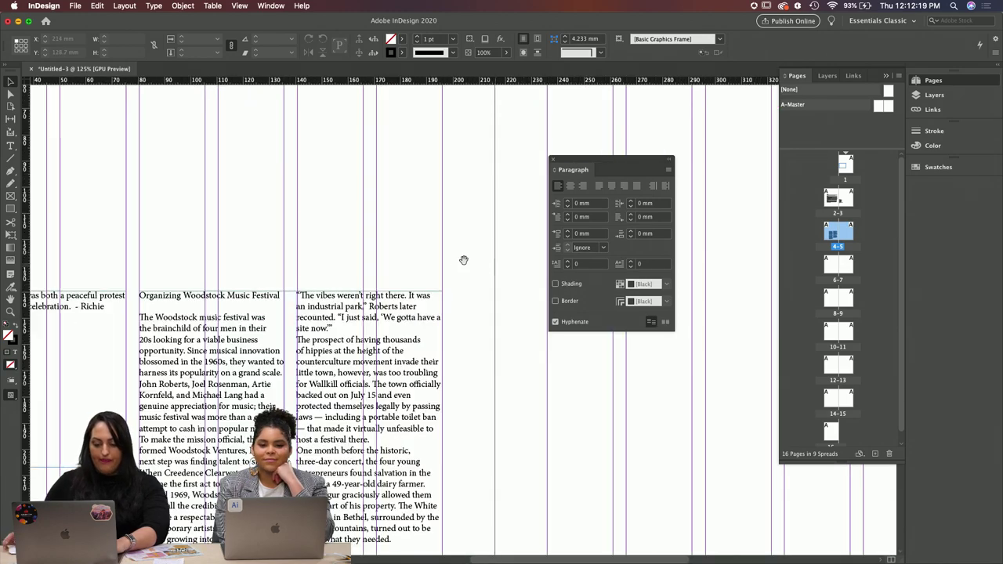
key(super+equal)
drag(596, 163, 662, 163)
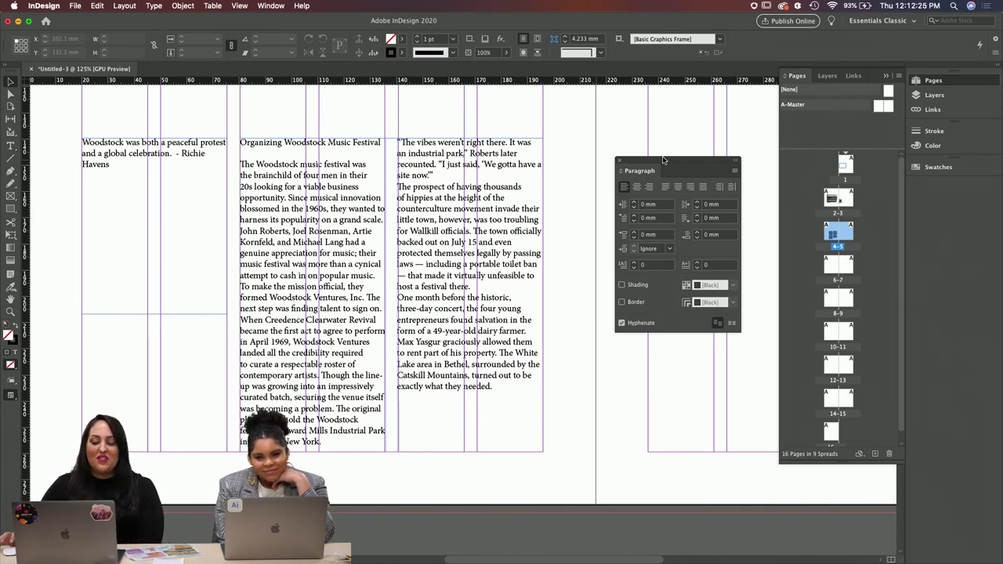
Step: Search Google in Chrome for 'fonts in use 60s'
mouse_move(539, 552)
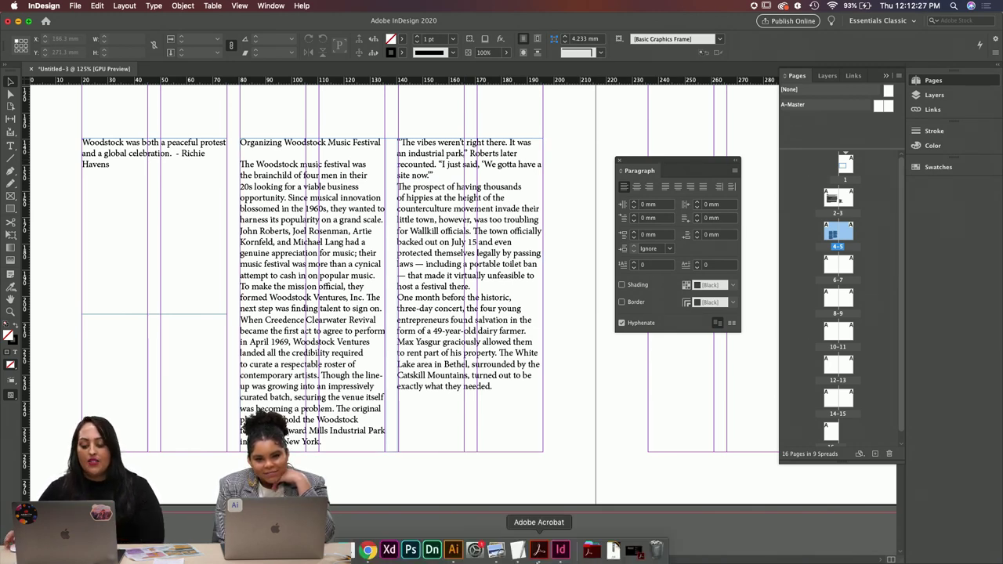
click(367, 551)
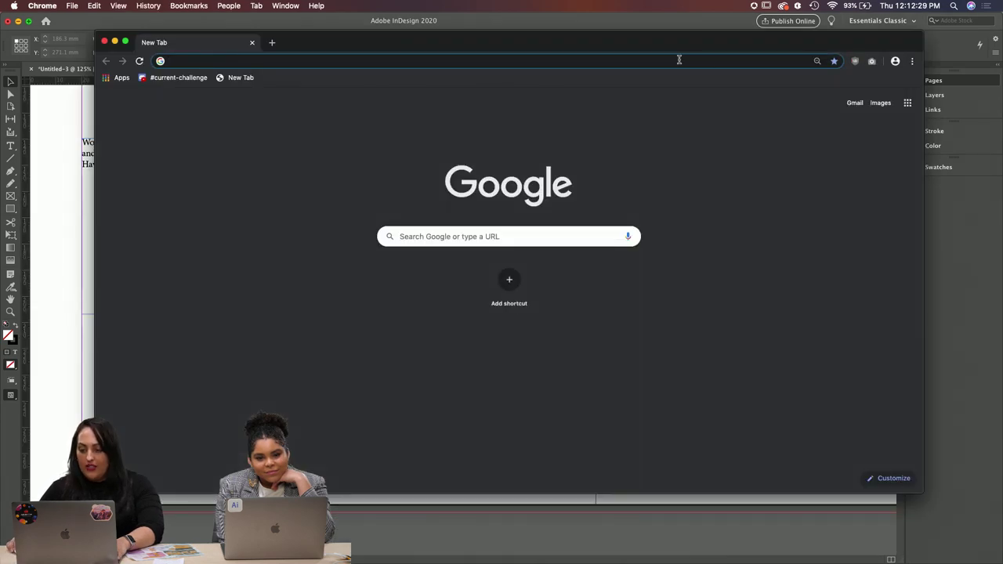
text(fonts in us)
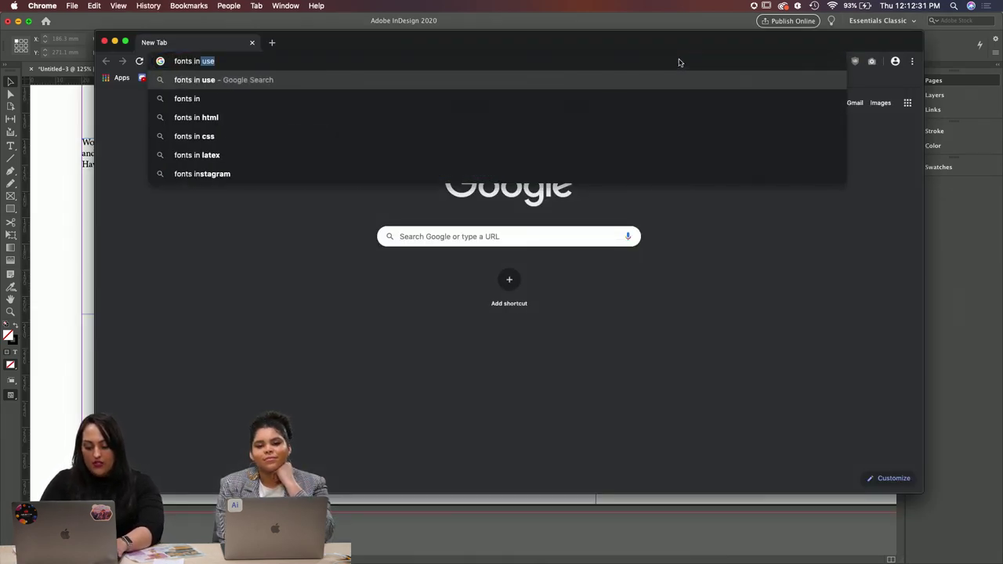
text(e )
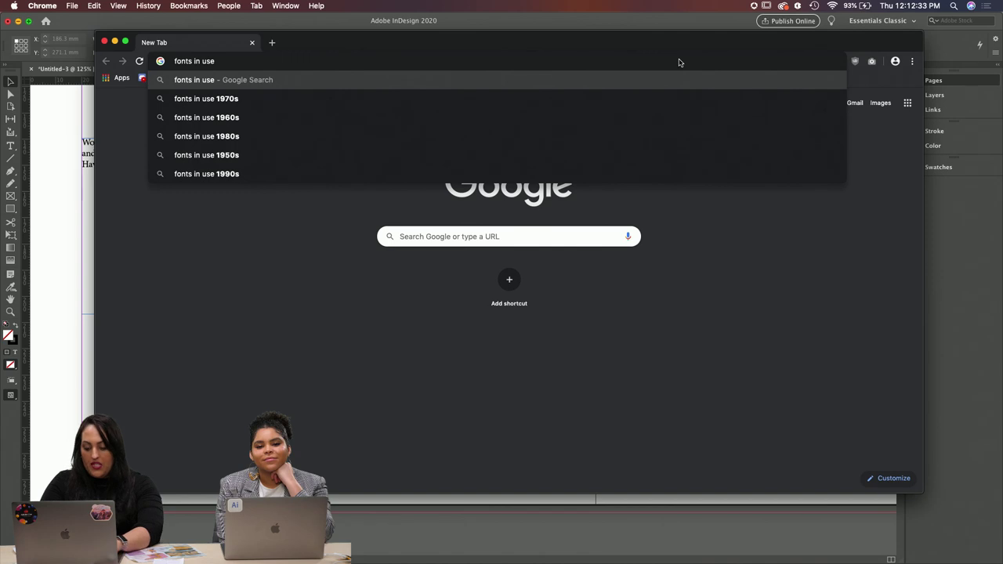
text(60s)
key(Return)
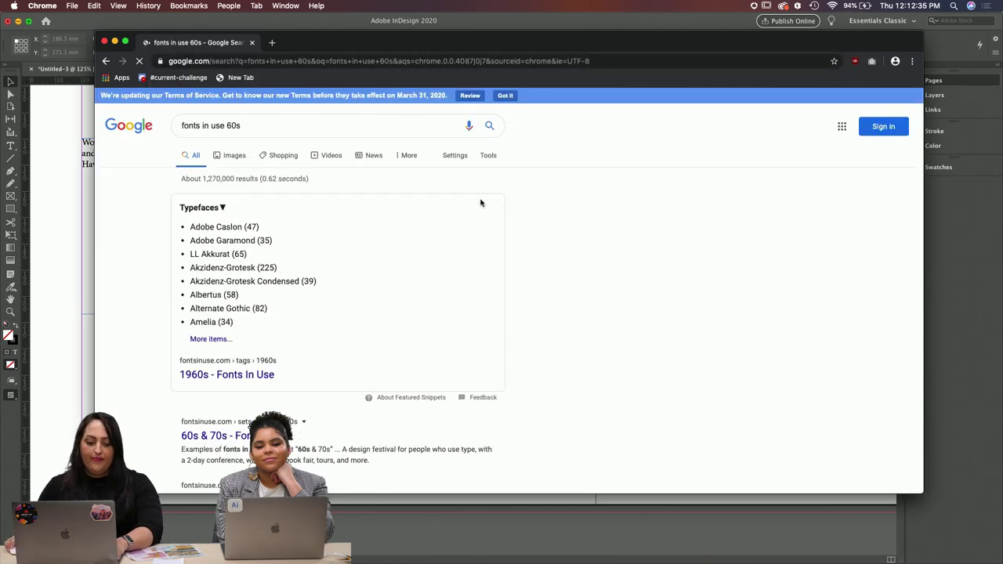
scroll(541, 253, down, 5)
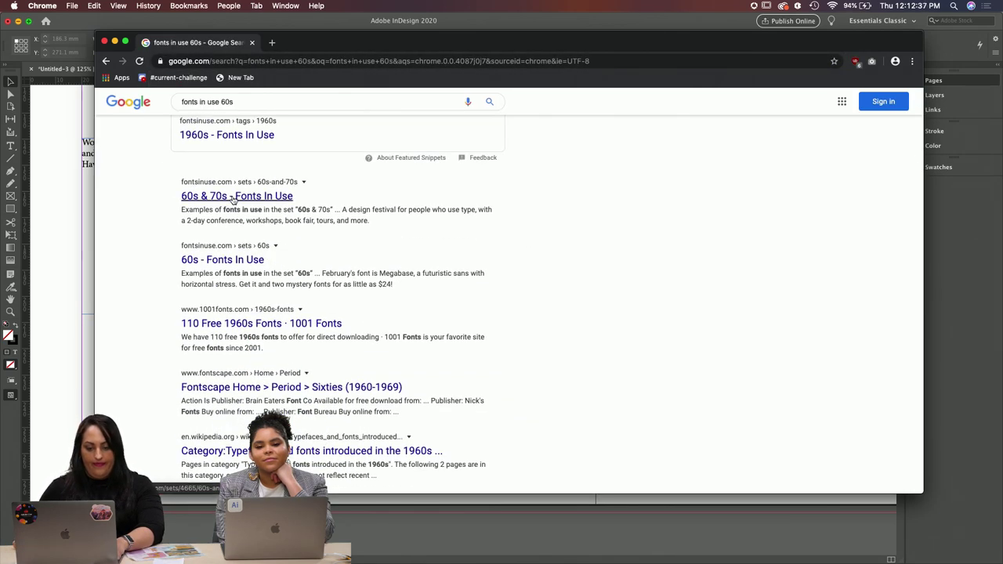
Step: View the Fonts In Use 60s and 60s & 70s sets, then return to the results
click(239, 262)
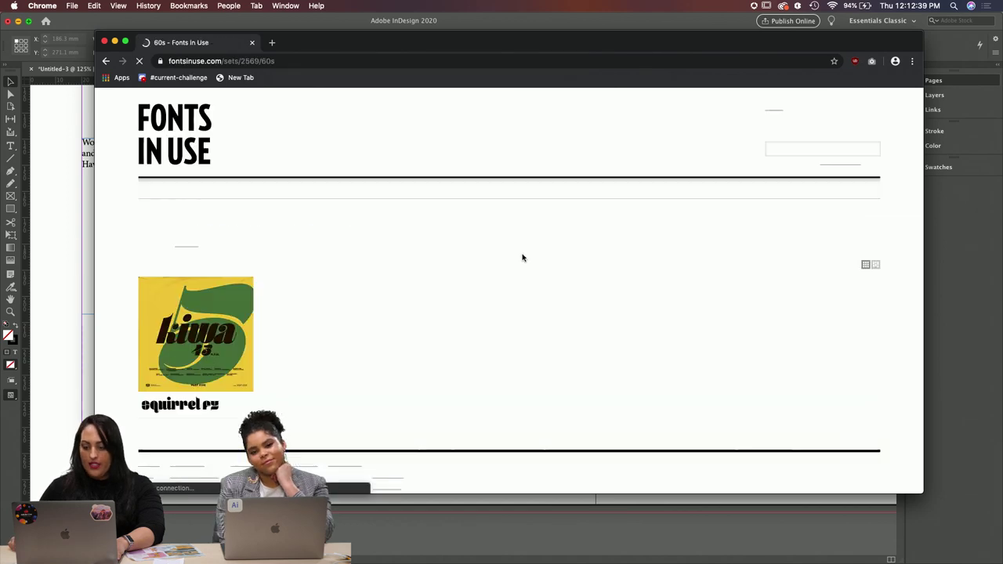
scroll(640, 264, down, 3)
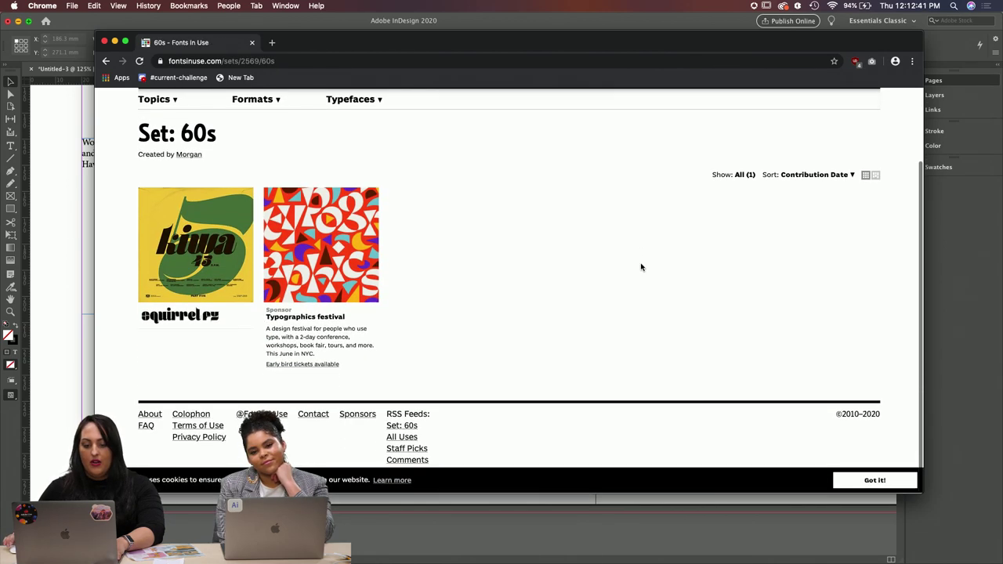
key(super+bracketleft)
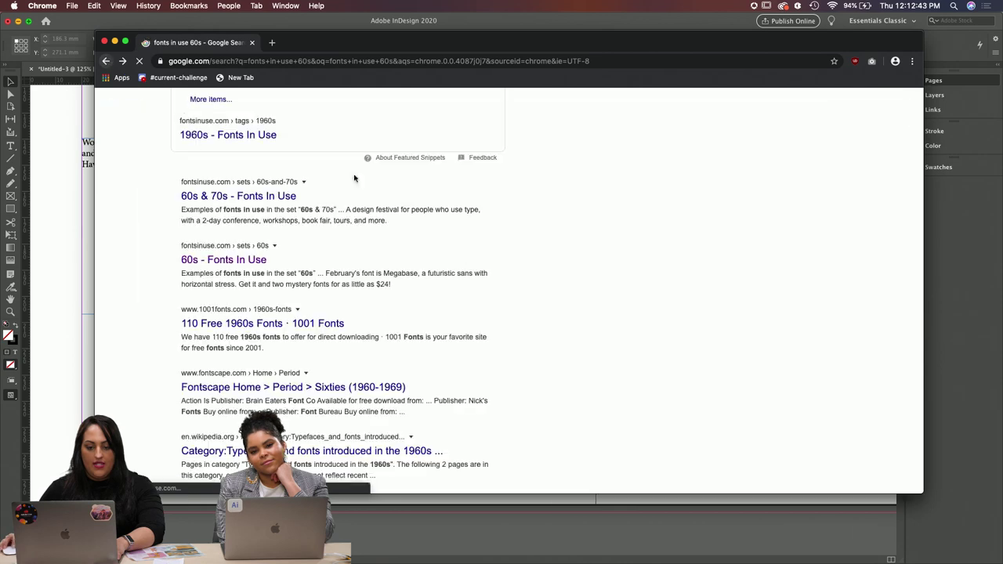
click(263, 199)
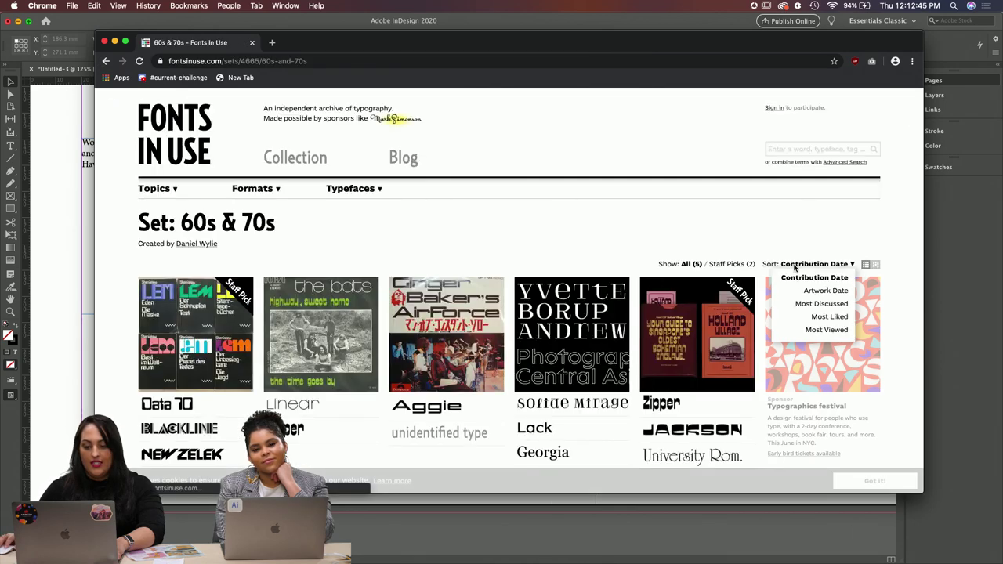
scroll(882, 282, down, 3)
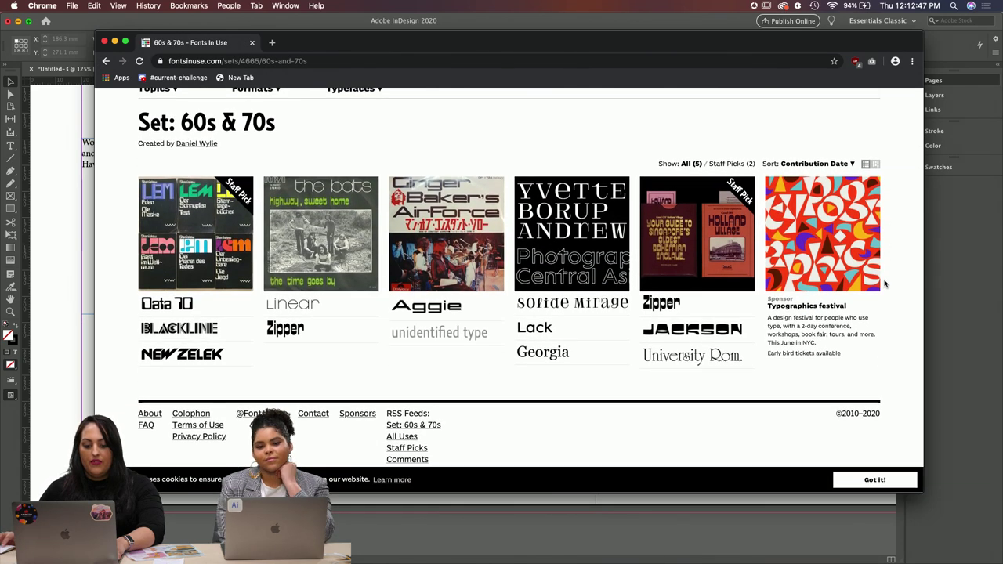
scroll(886, 284, up, 3)
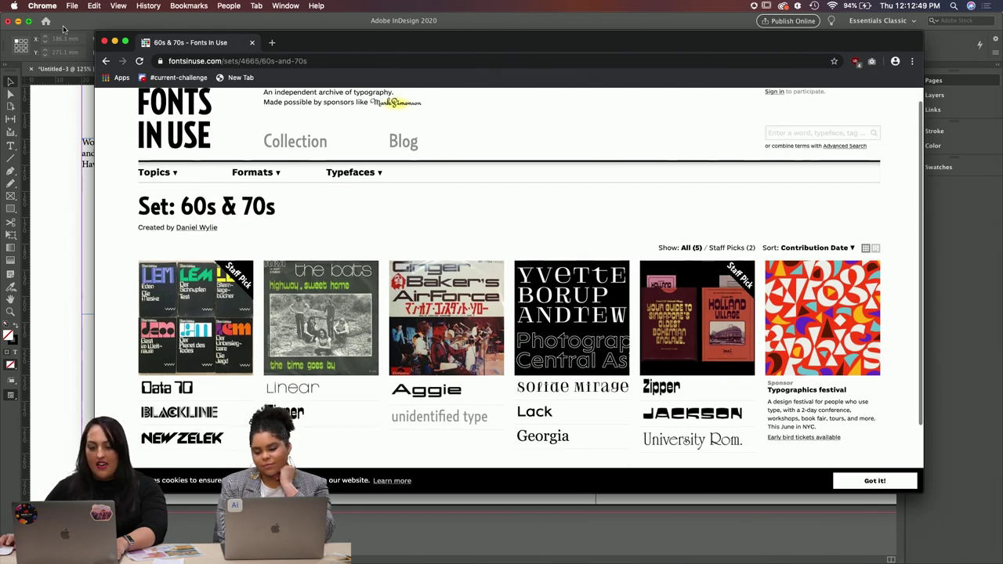
click(105, 61)
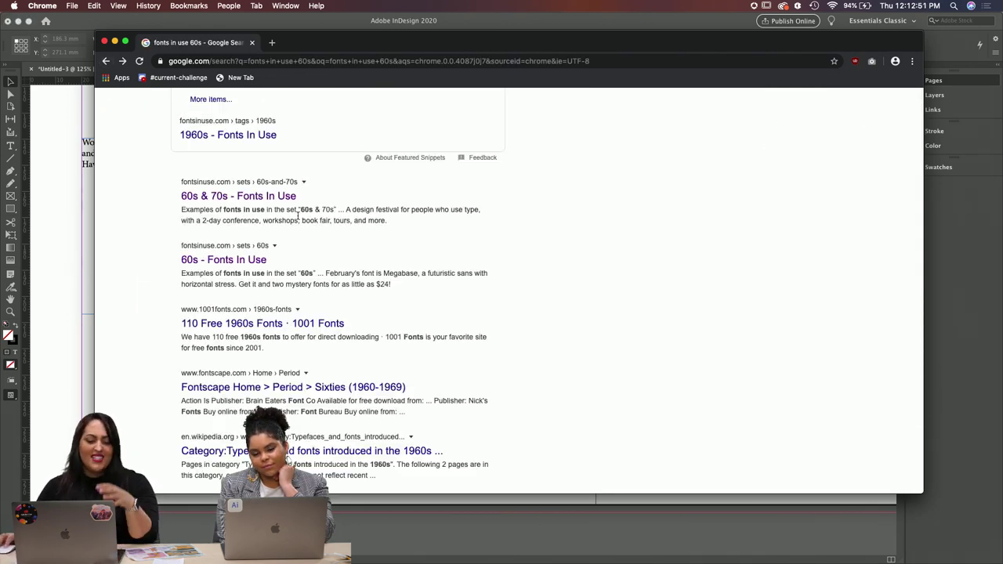
Step: Scroll the Fonts In Use 1960s tag page to the bottom, then minimize Chrome
click(238, 240)
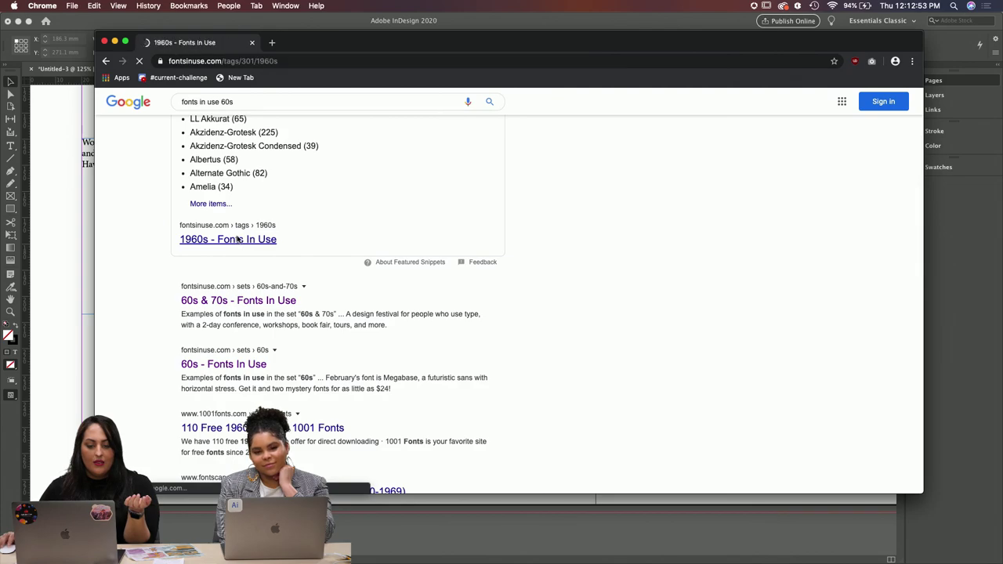
scroll(616, 253, down, 5)
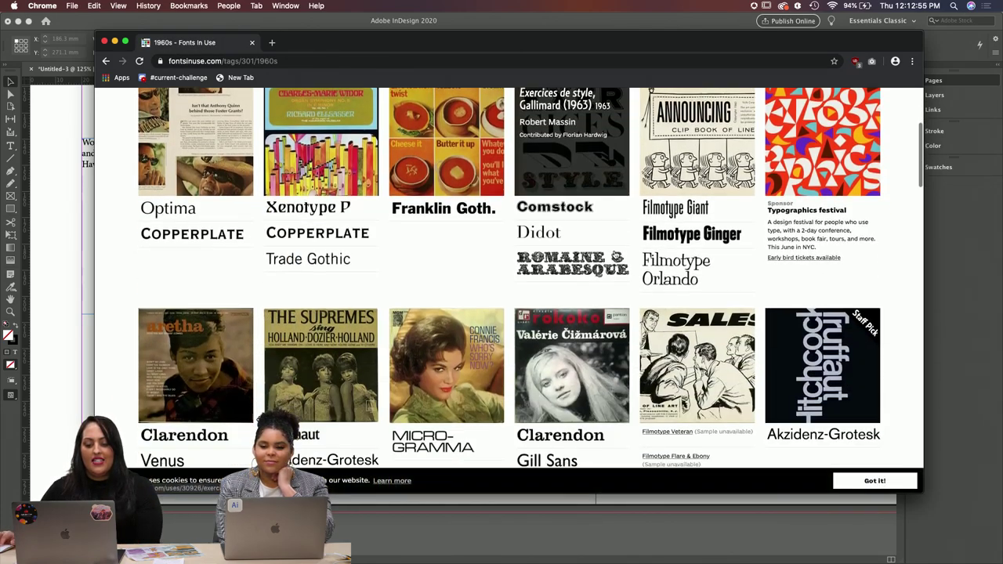
scroll(572, 259, down, 4)
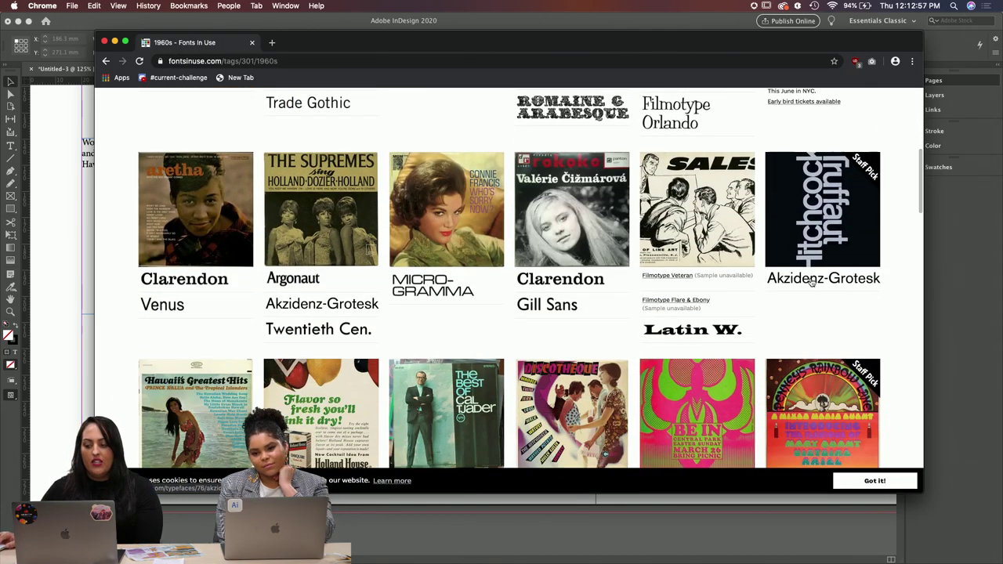
scroll(830, 298, down, 5)
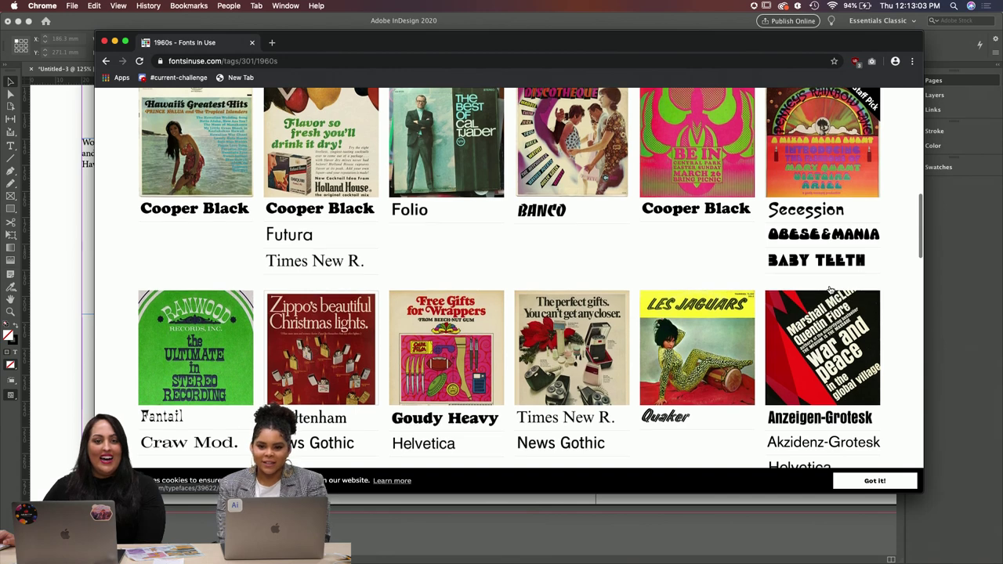
scroll(470, 235, down, 1)
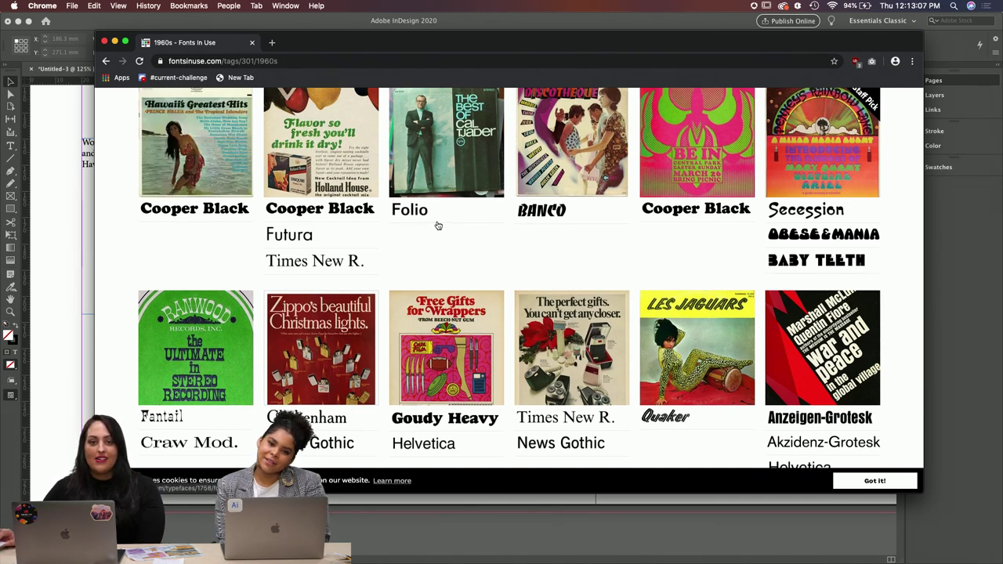
scroll(443, 222, down, 5)
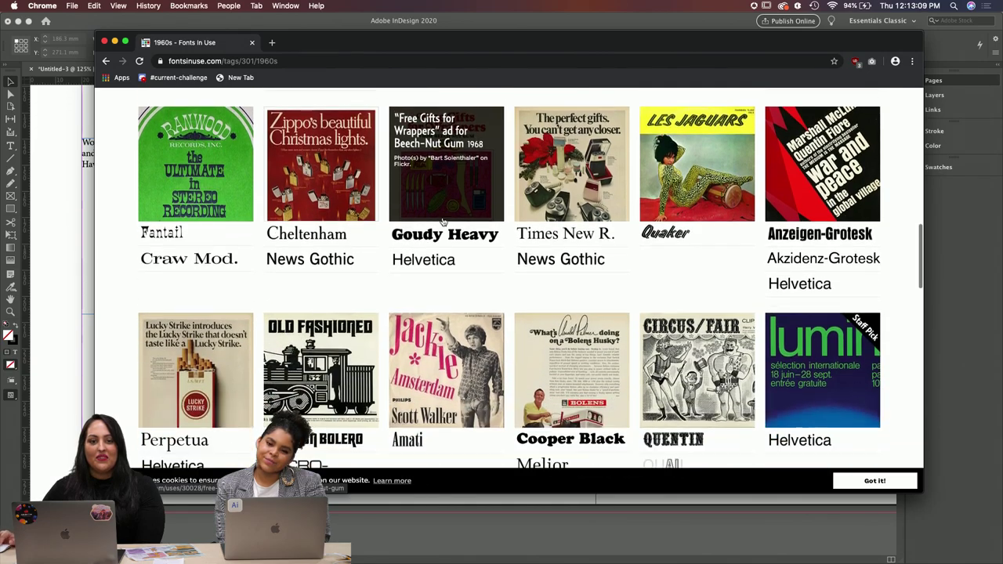
scroll(443, 222, down, 6)
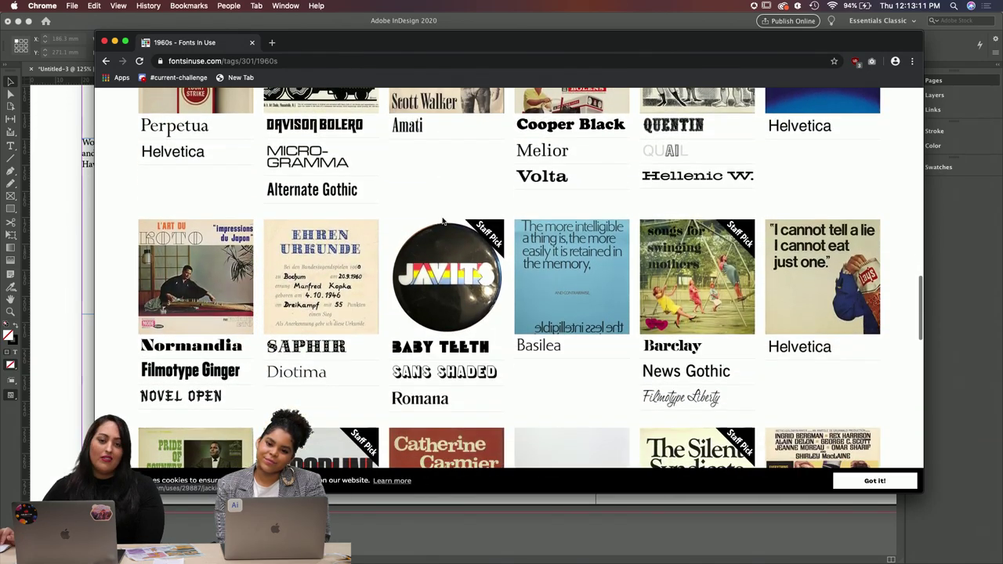
scroll(444, 221, down, 6)
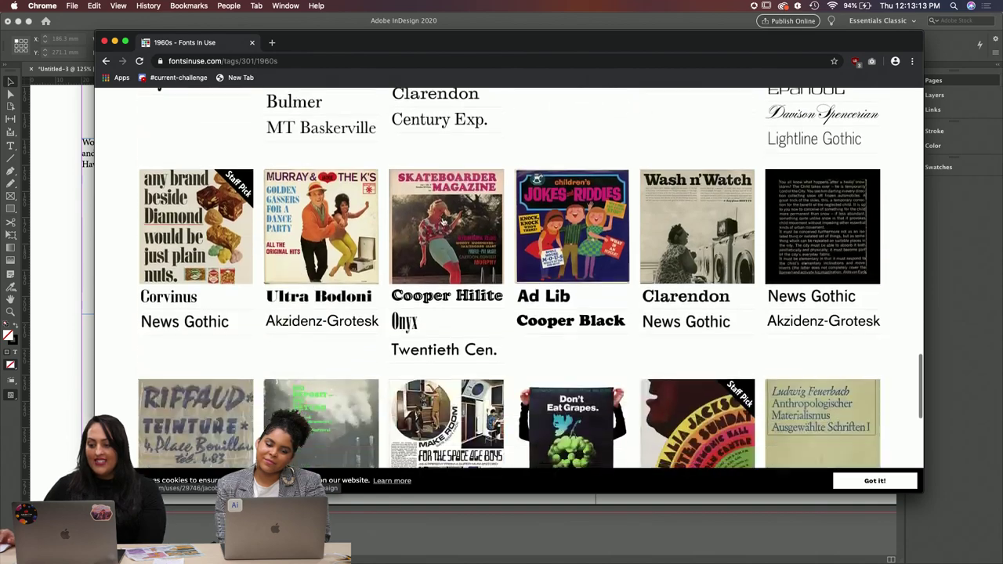
scroll(615, 245, down, 5)
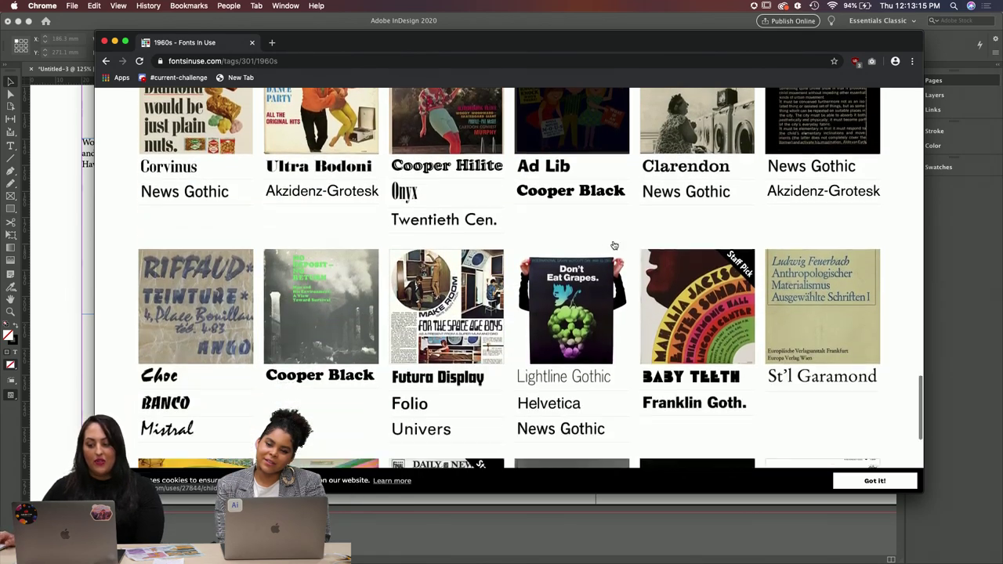
scroll(614, 246, down, 4)
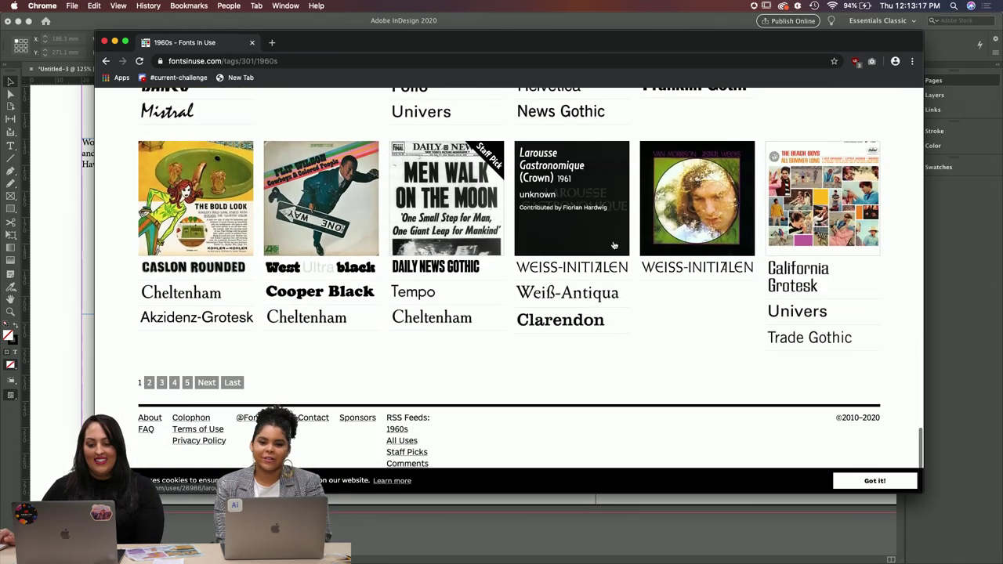
click(114, 40)
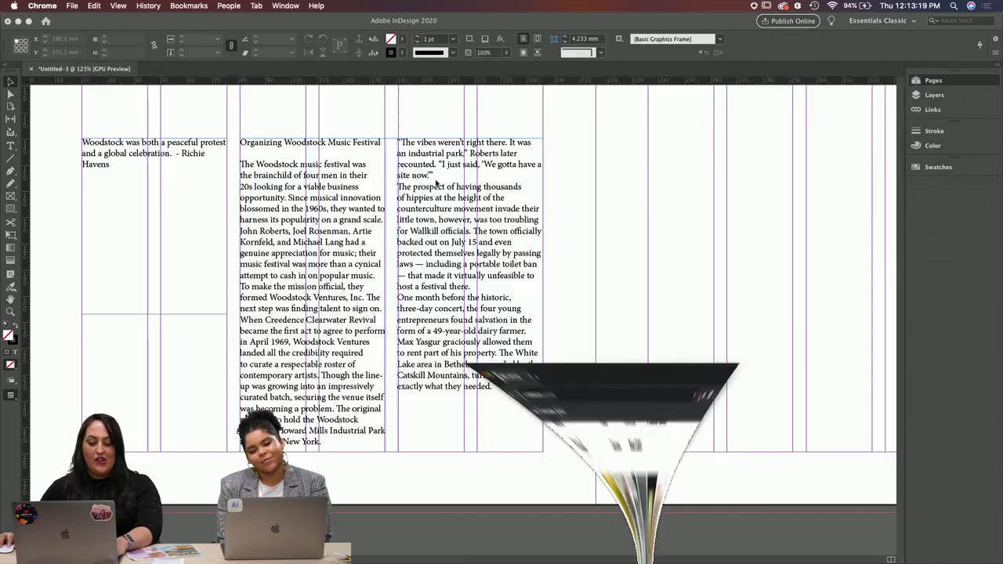
Step: Set the whole threaded article story in Baskerville Regular
click(453, 253)
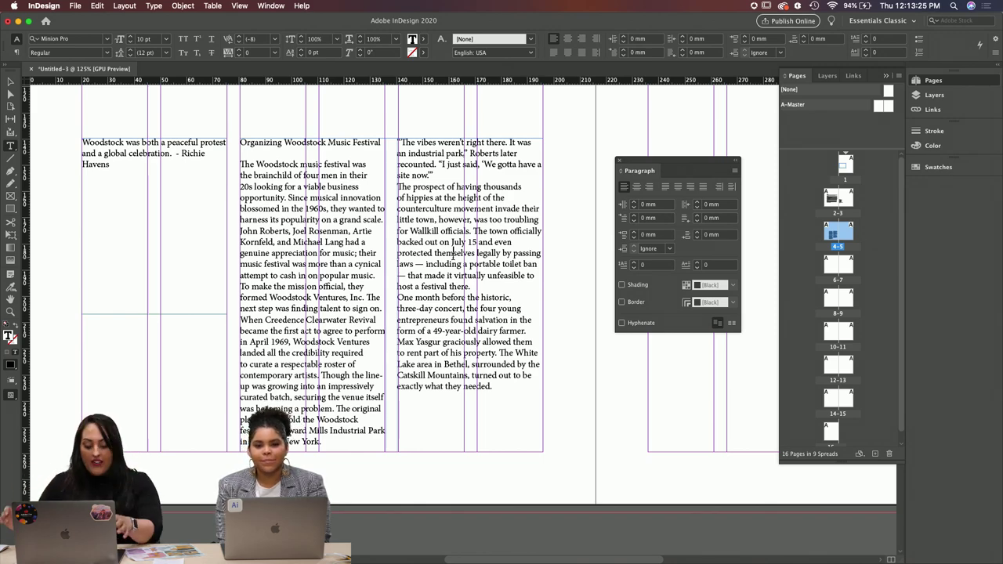
key(super+a)
click(35, 38)
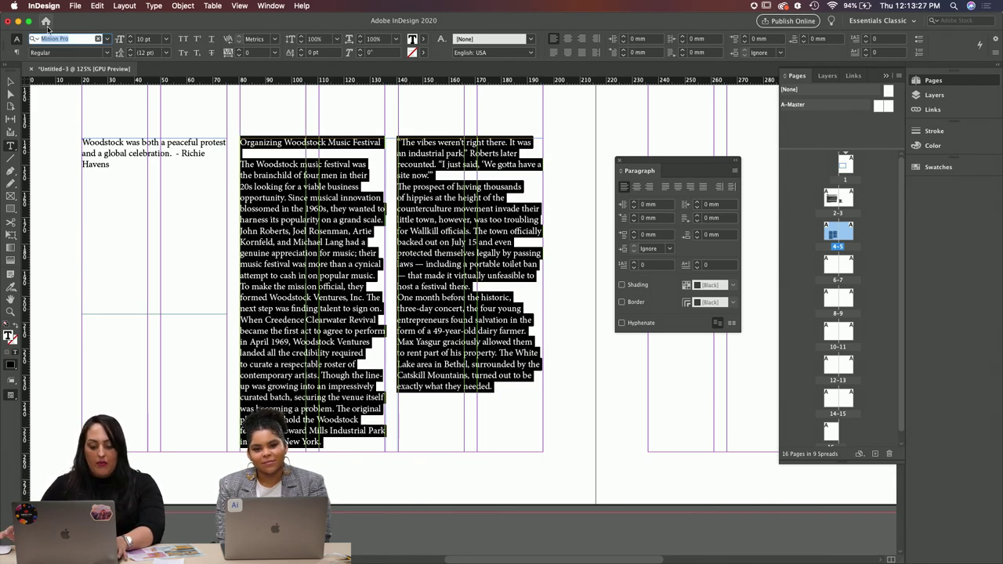
text(basker)
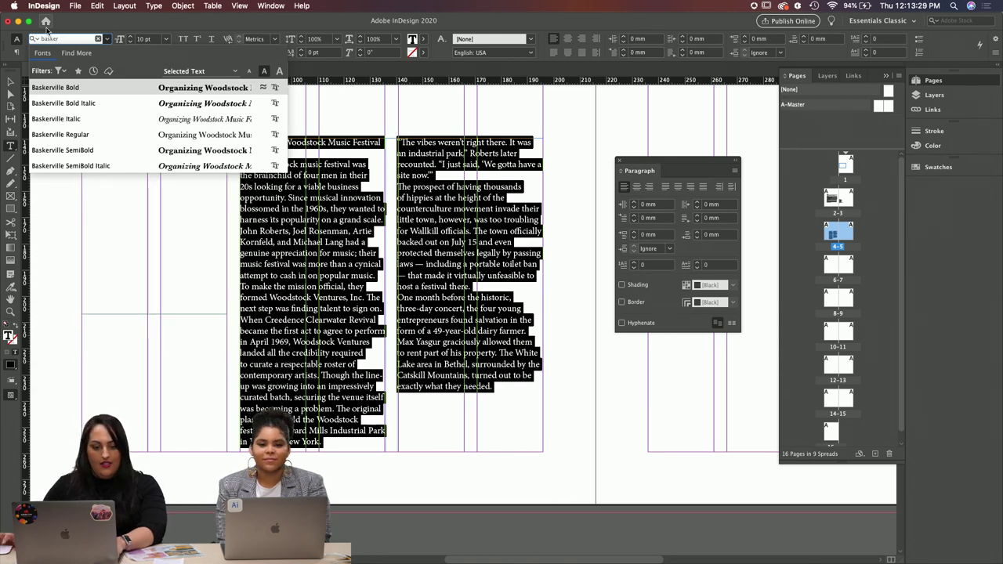
key(Return)
click(472, 336)
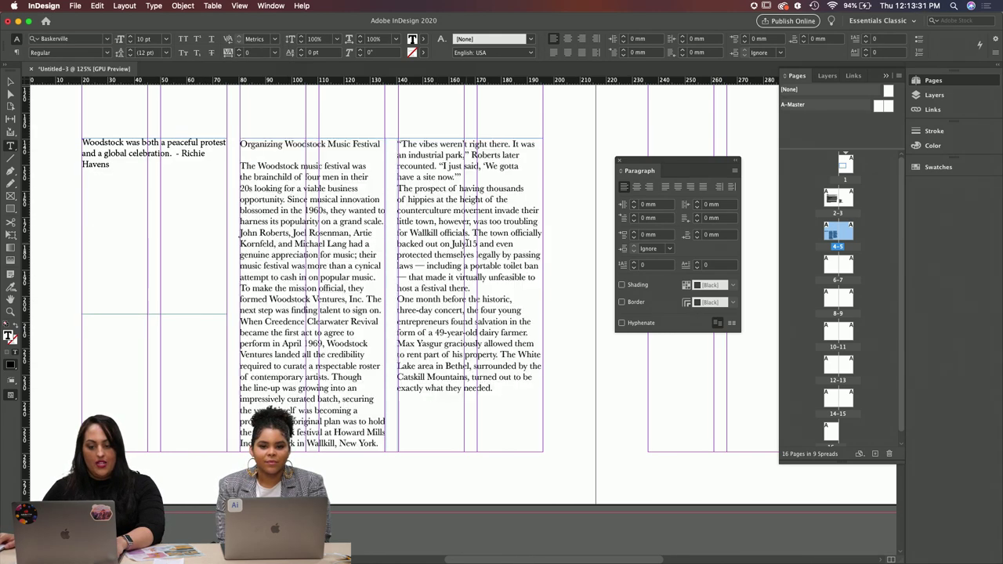
click(107, 53)
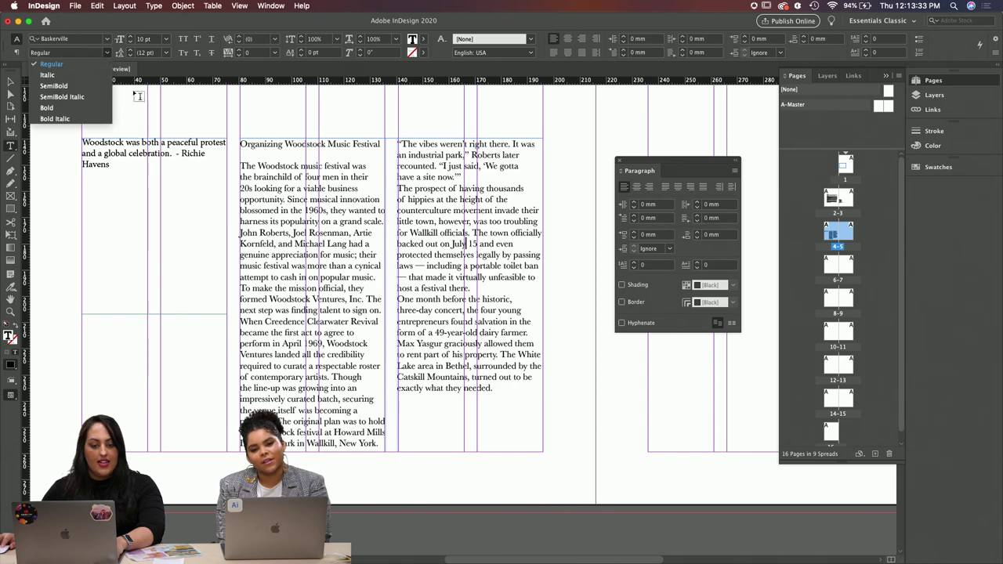
click(308, 212)
Step: Make the Organizing Woodstock Music Festival heading Baskerville SemiBold 14 pt, then select the body text
triple_click(312, 142)
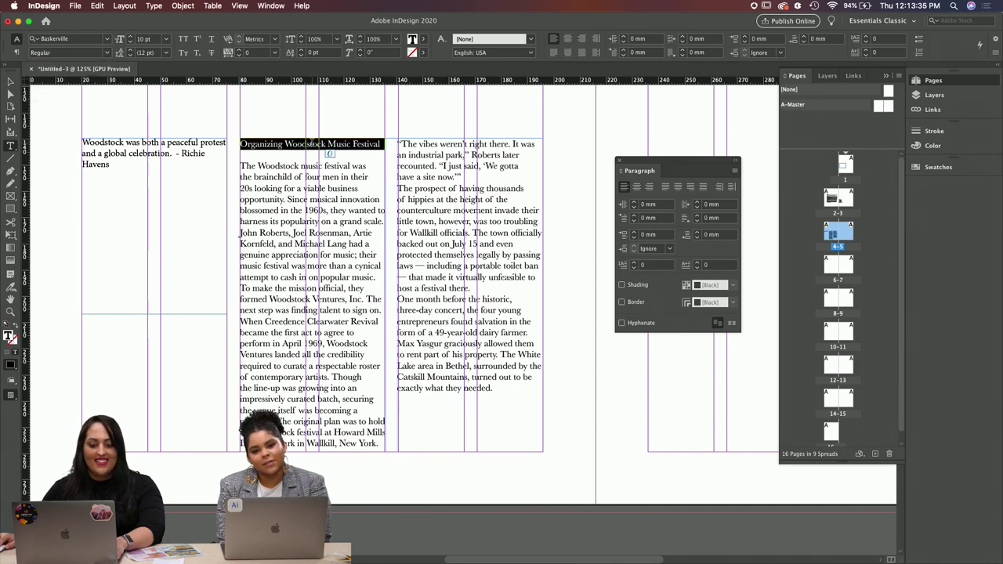
click(130, 37)
click(130, 37)
click(130, 37)
click(130, 37)
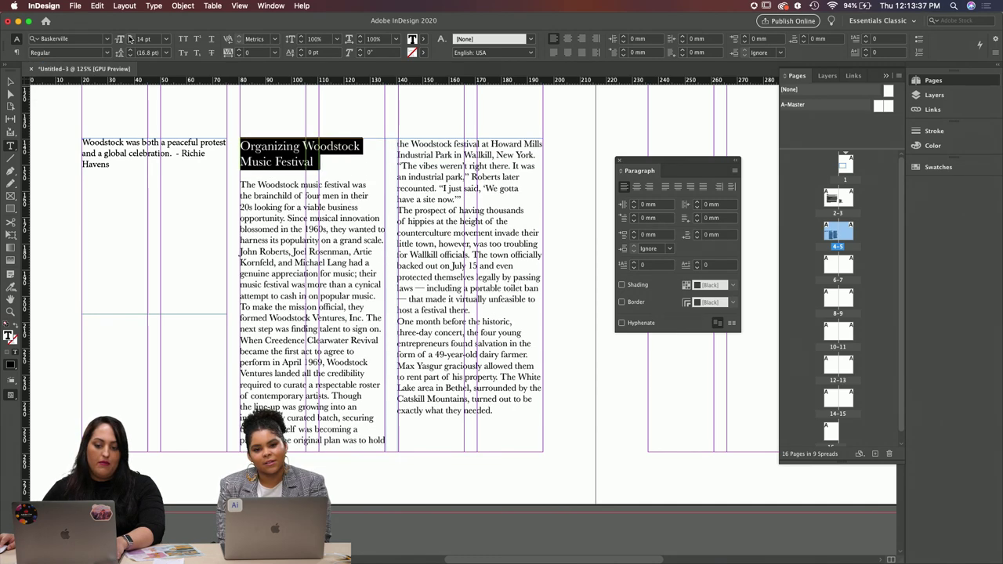
click(112, 53)
click(79, 88)
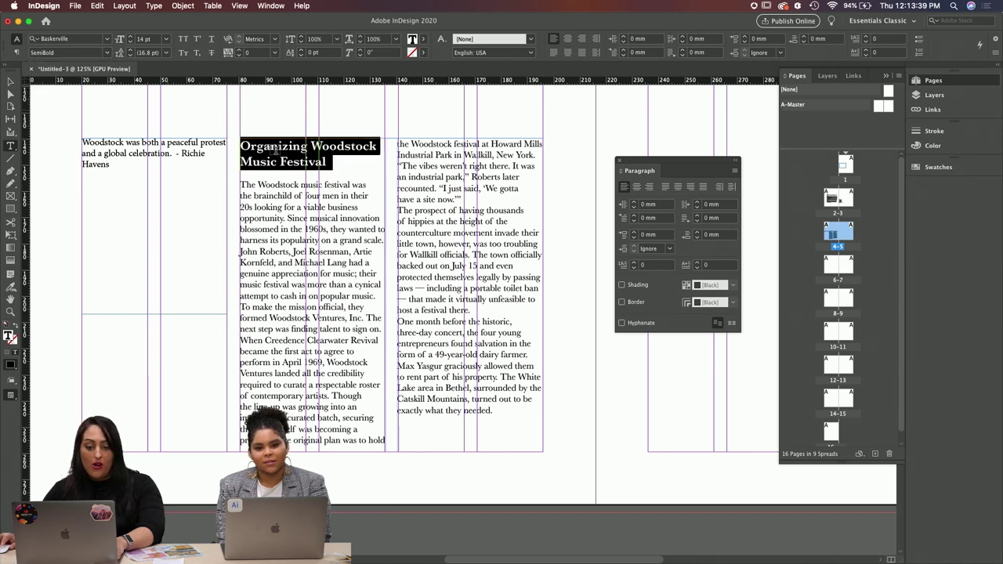
click(330, 160)
drag(332, 165, 240, 145)
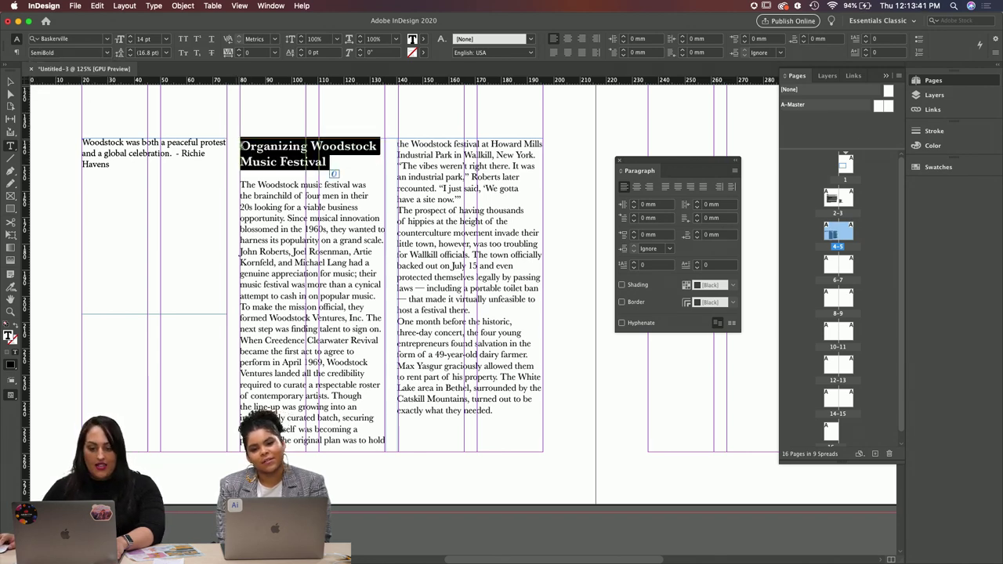
click(470, 266)
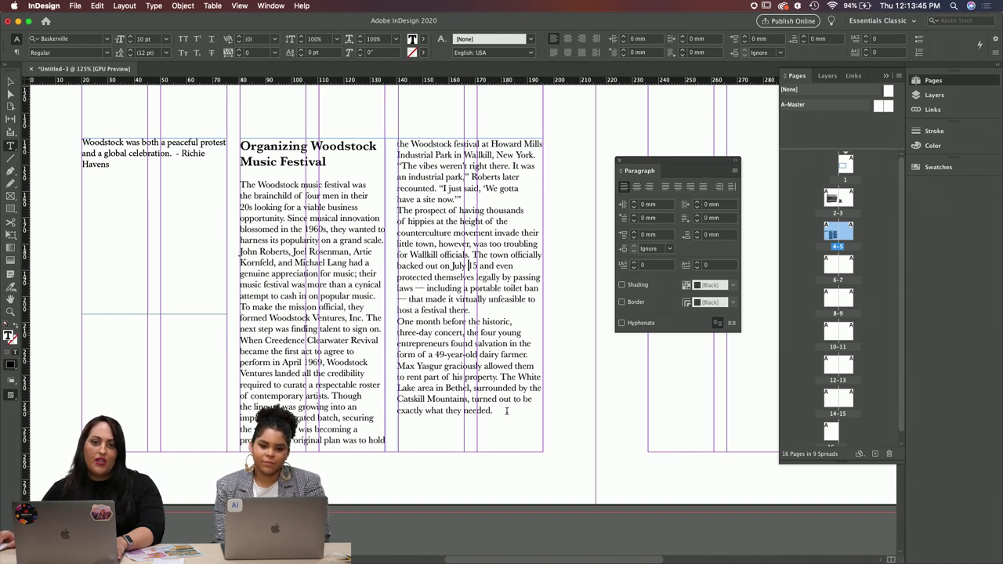
drag(506, 411, 235, 145)
Step: Bring up the Paragraph panel and add space after the selected paragraphs
key(super+alt+t)
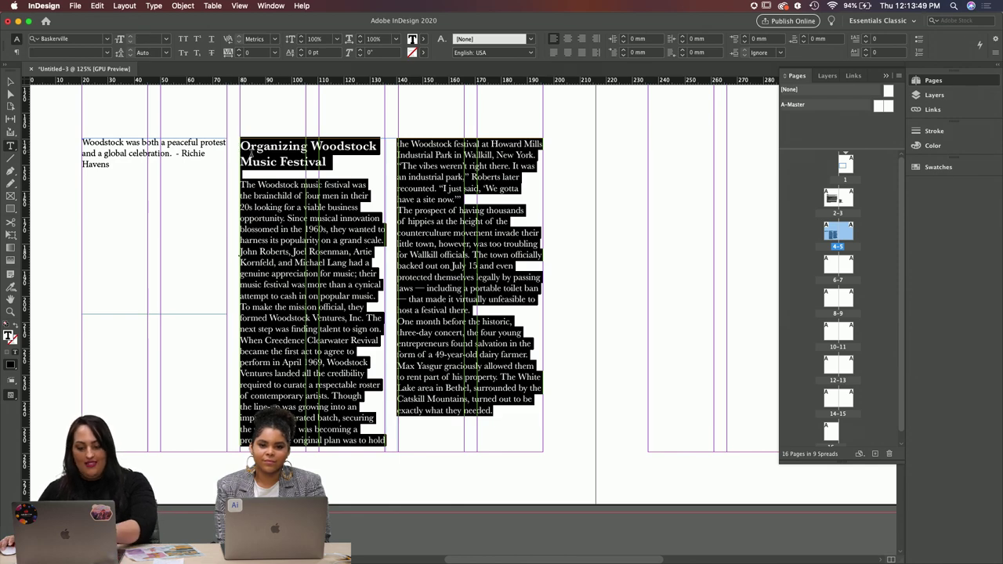
key(super+alt+t)
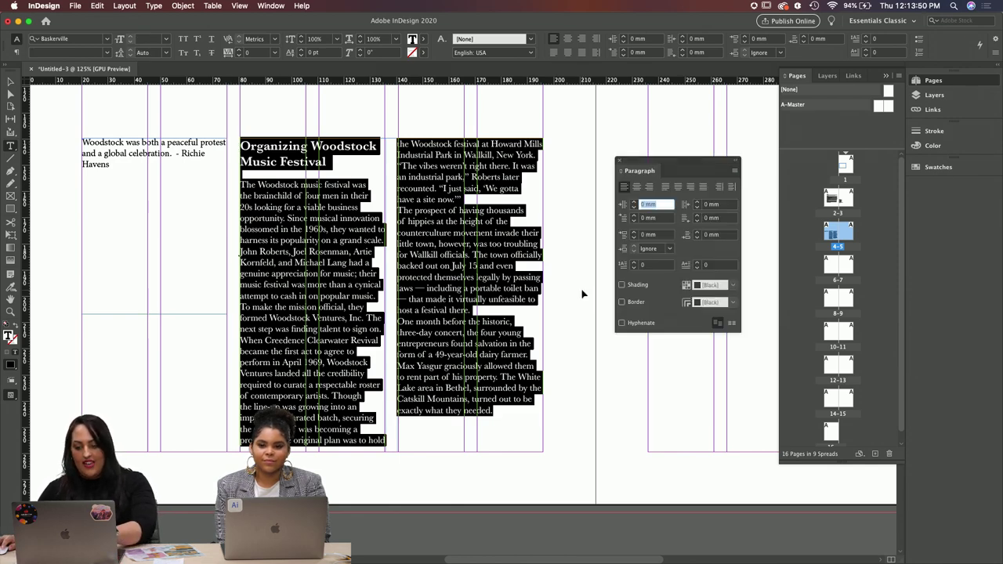
click(698, 233)
click(698, 234)
click(698, 234)
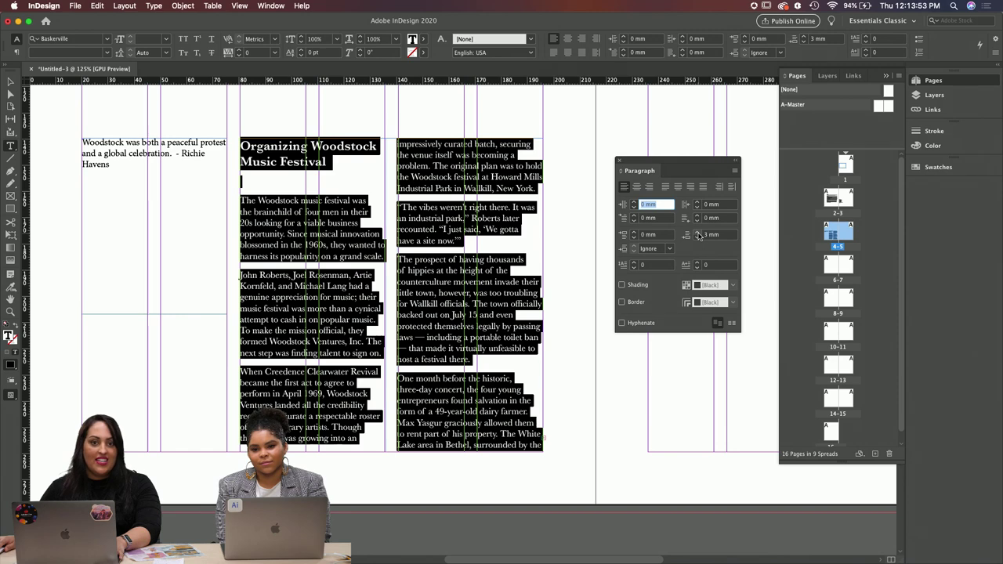
click(698, 233)
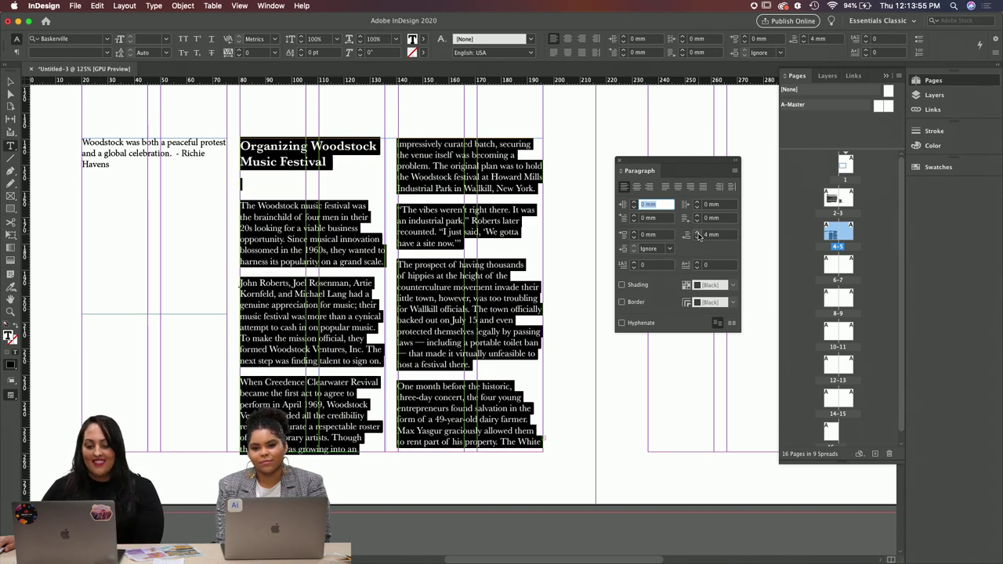
Step: Delete the blank lines under the heading
click(260, 189)
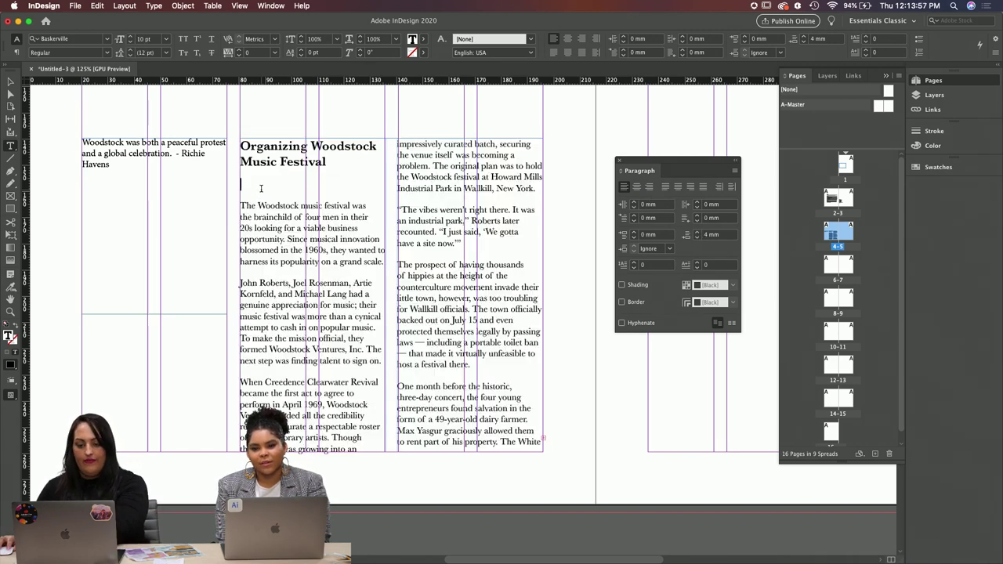
key(BackSpace)
key(BackSpace)
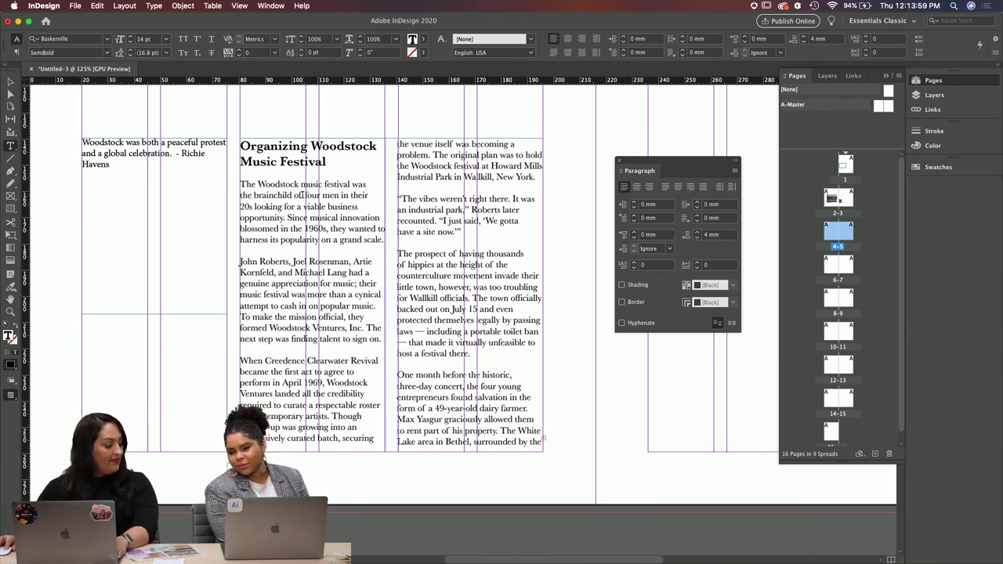
triple_click(303, 195)
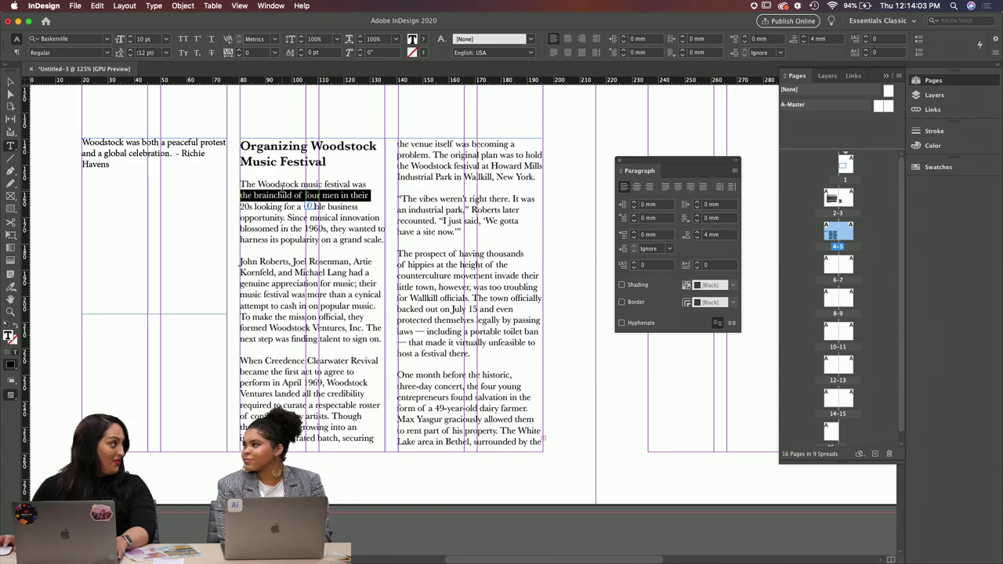
click(282, 186)
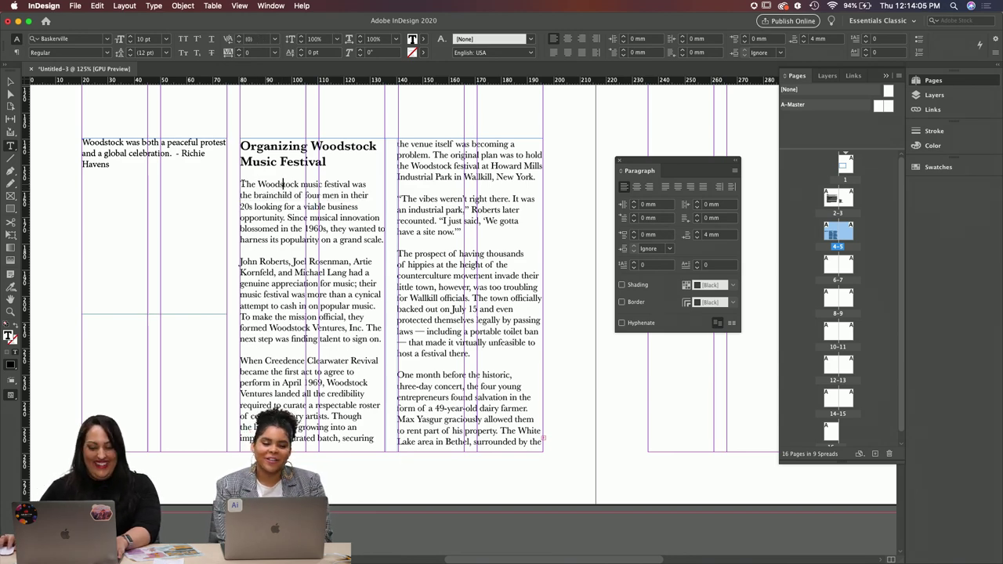
Step: Raise the top of the right column's text frame slightly
key(super+a)
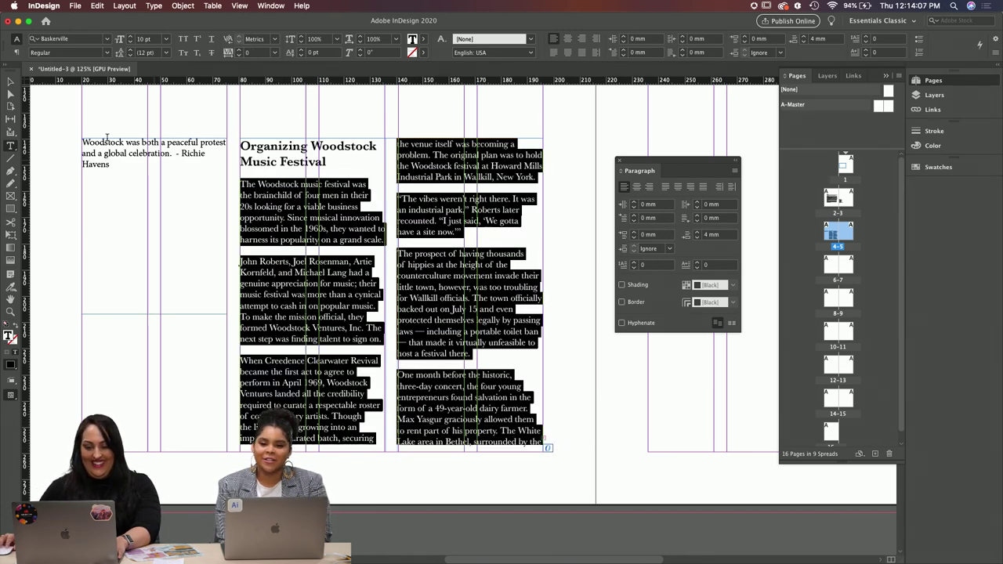
key(Escape)
drag(391, 138, 391, 129)
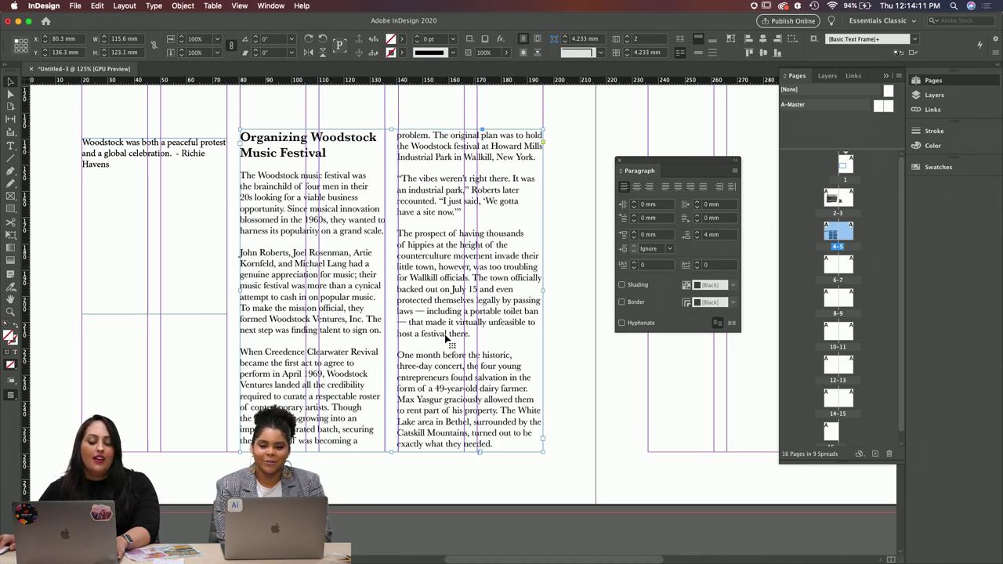
key(Return)
Step: Set Space After to 3.5 mm for the whole body story
key(super+a)
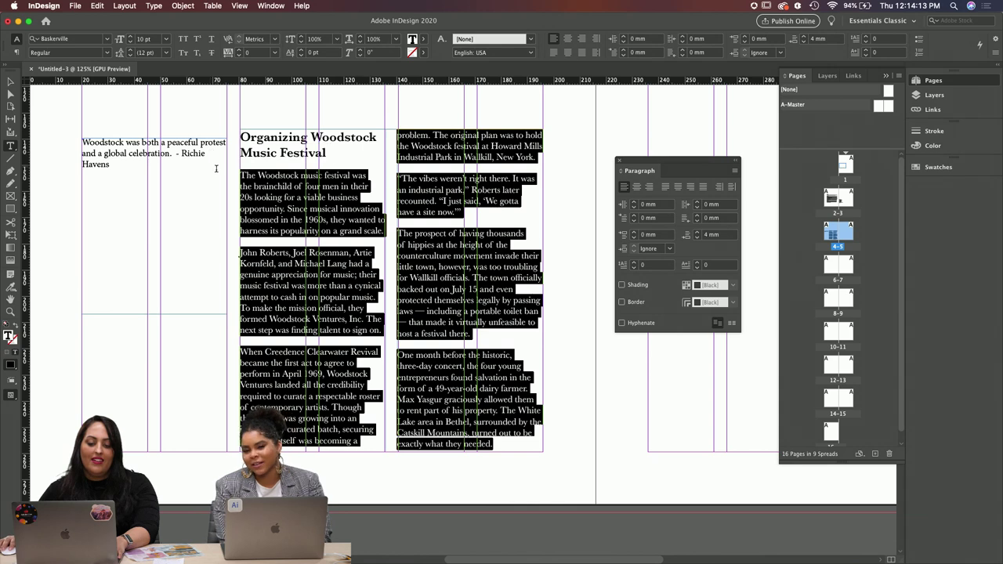
click(726, 235)
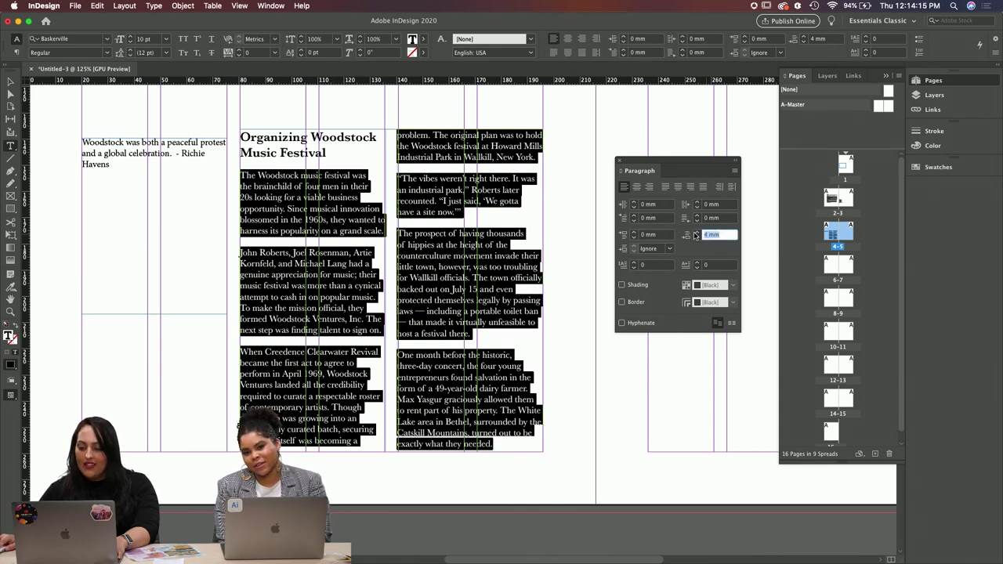
text(3)
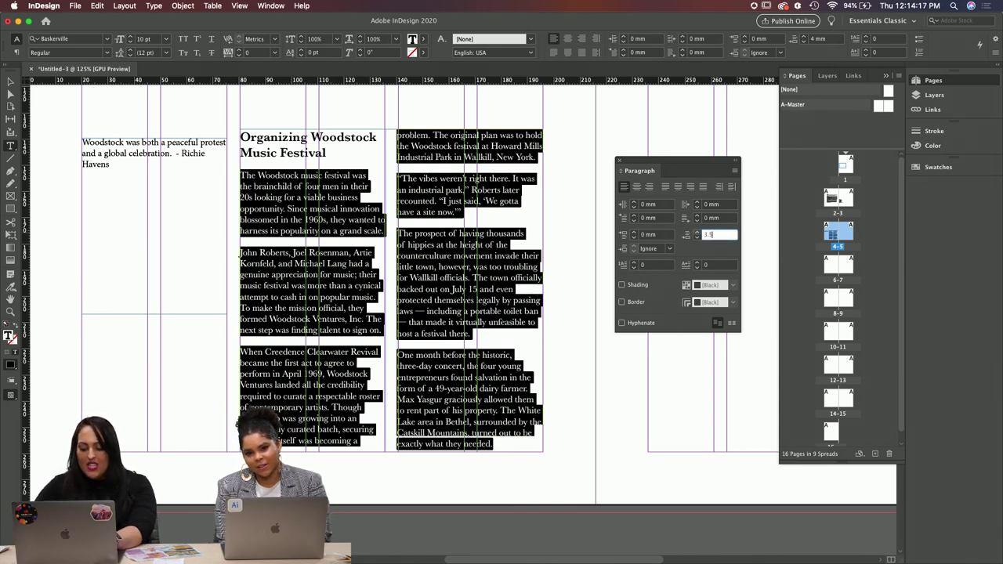
text(.5)
key(Return)
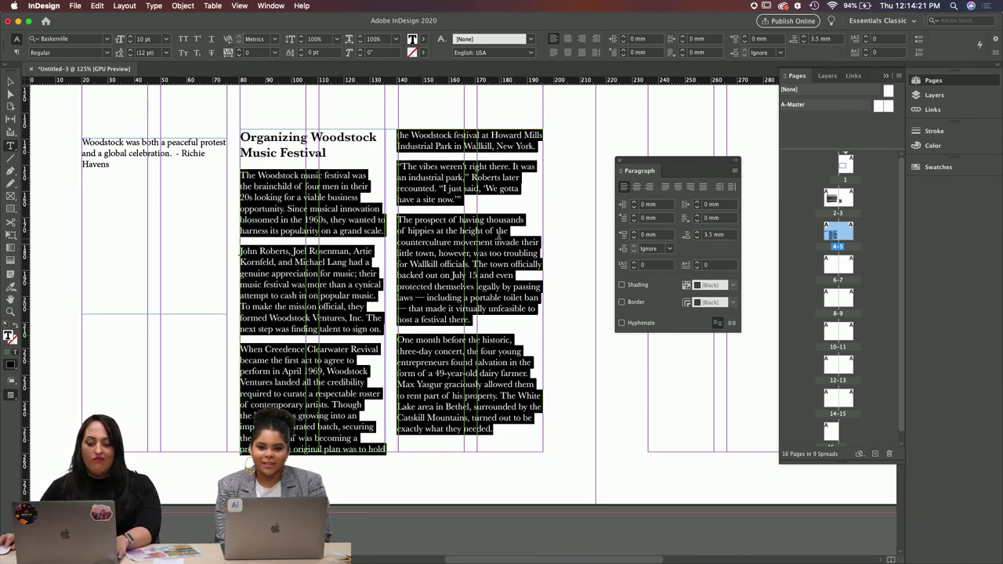
click(499, 234)
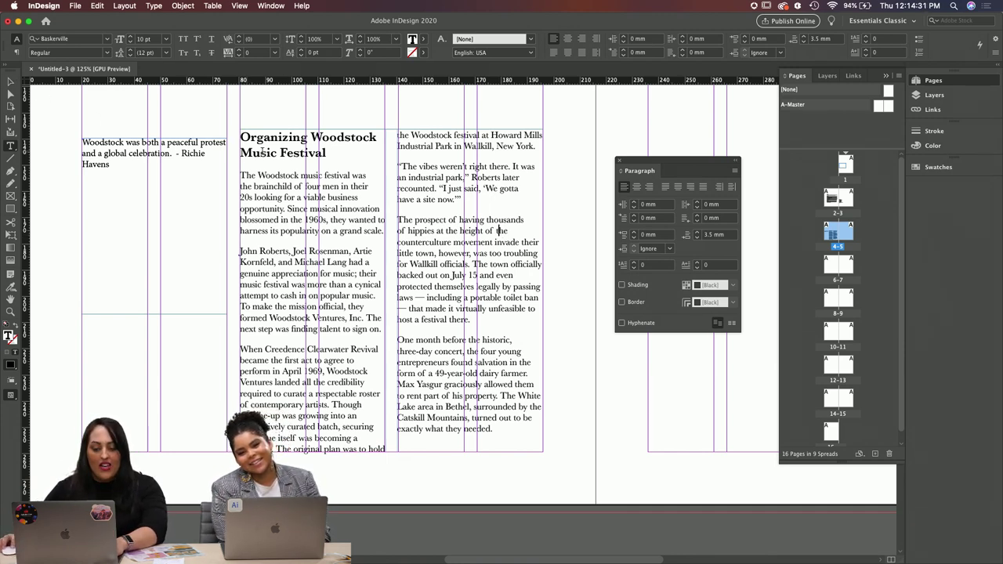
Step: Set the paragraph 'The prospect of having thousands of hippies' in Baskerville SemiBold
drag(397, 220, 497, 321)
scroll(501, 321, down, 1)
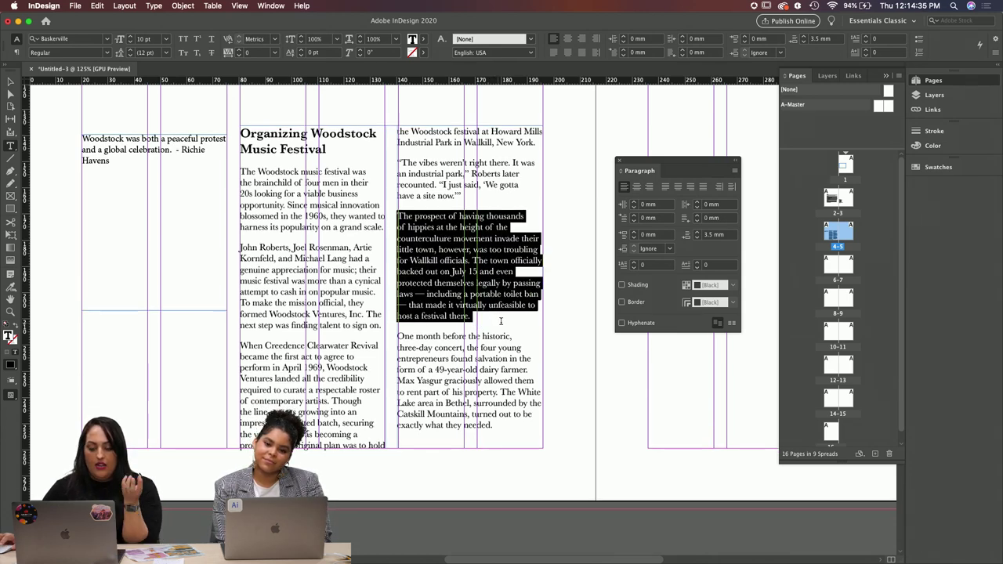
click(107, 53)
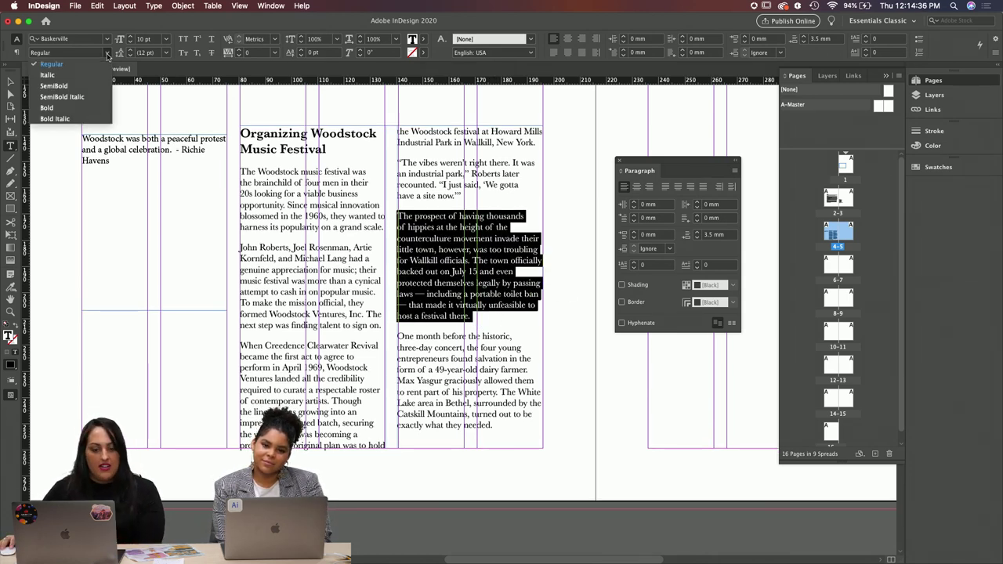
click(78, 86)
click(509, 275)
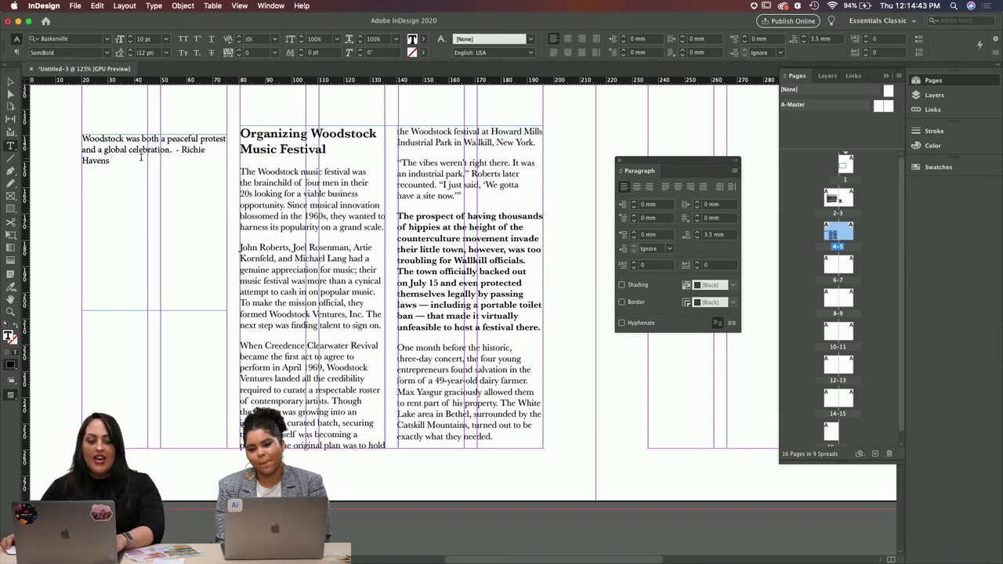
key(super+z)
key(super+z)
Step: Set the quote in Baskerville SemiBold Italic and enlarge it by four points
click(36, 37)
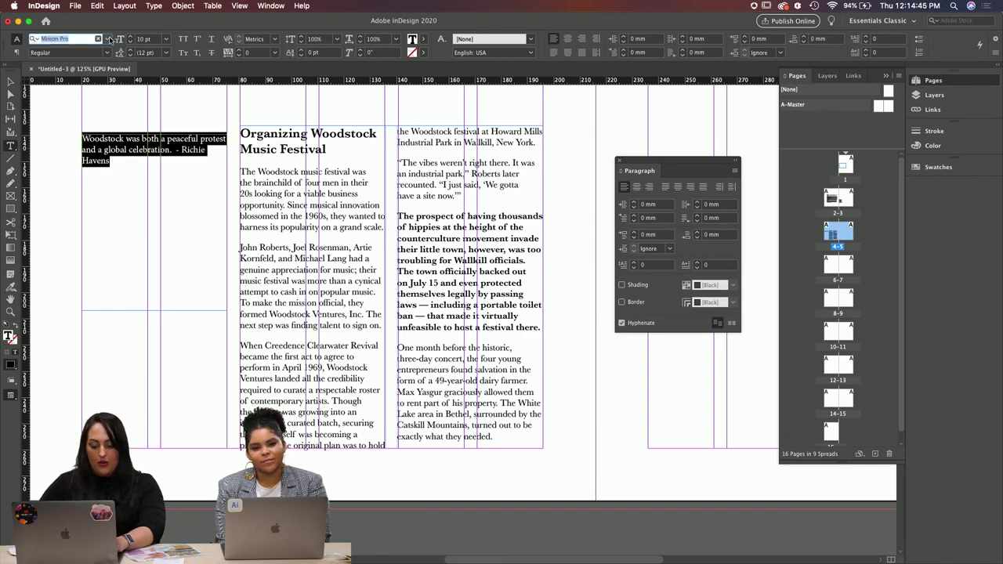
text(baske)
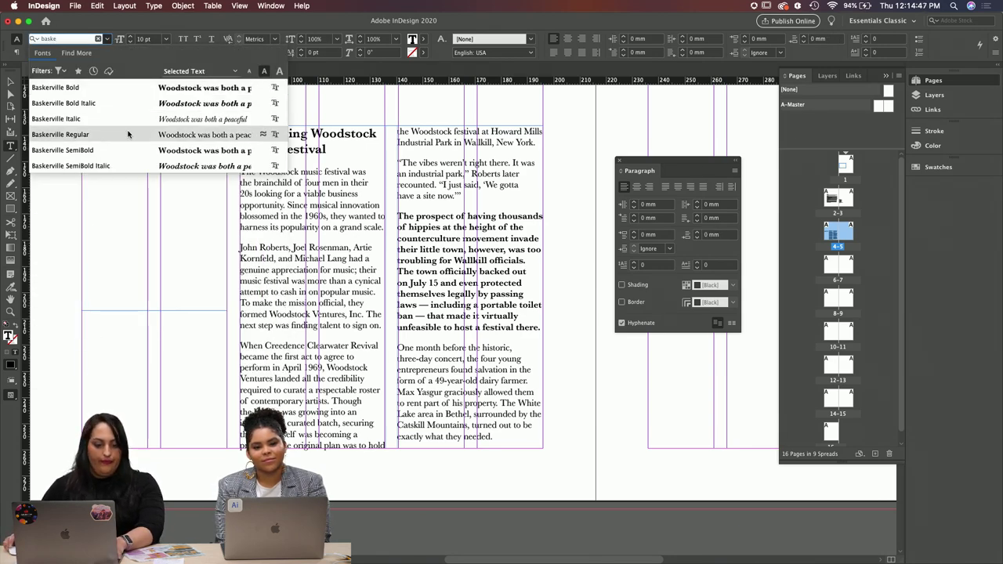
click(116, 164)
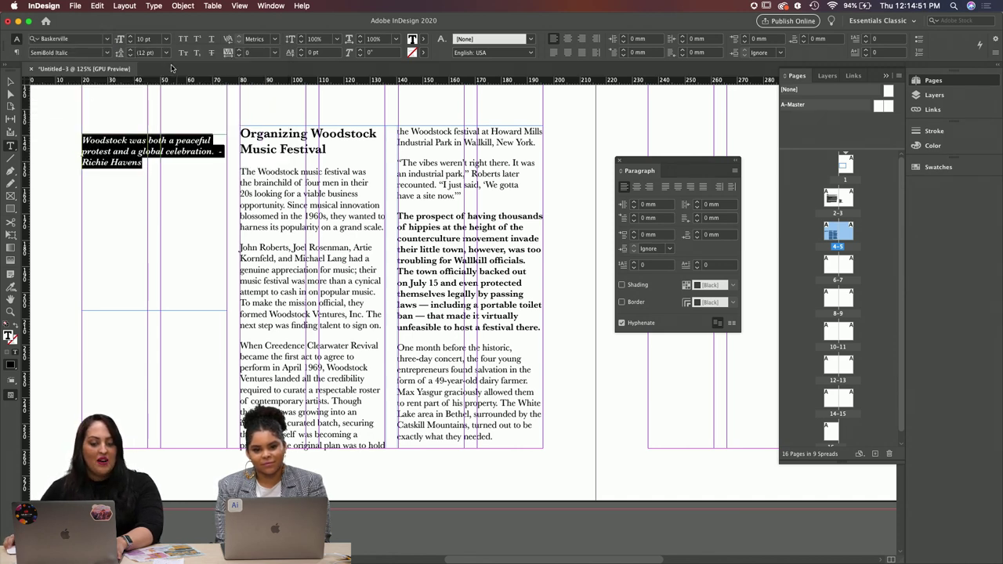
click(131, 37)
click(131, 36)
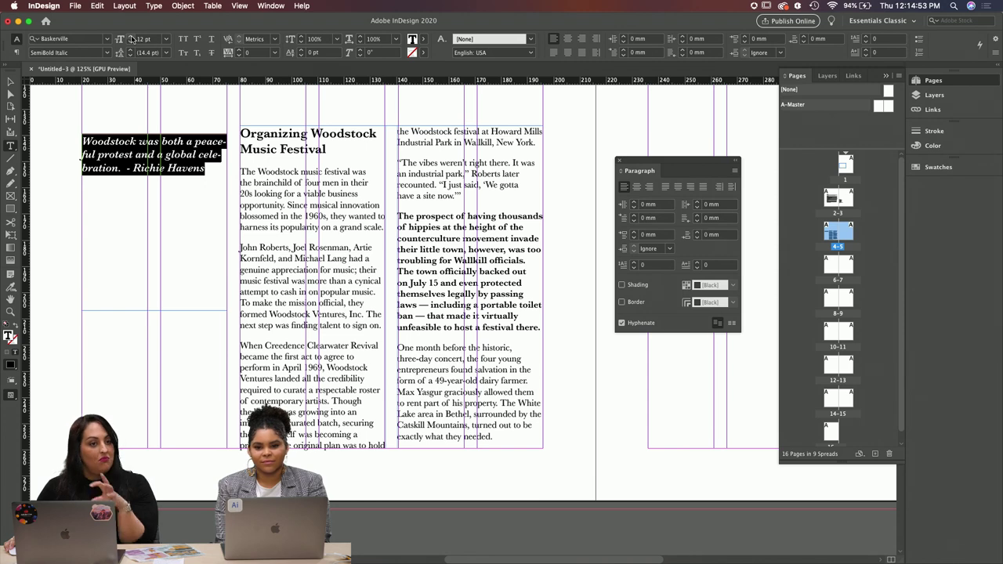
click(131, 36)
click(131, 36)
click(131, 36)
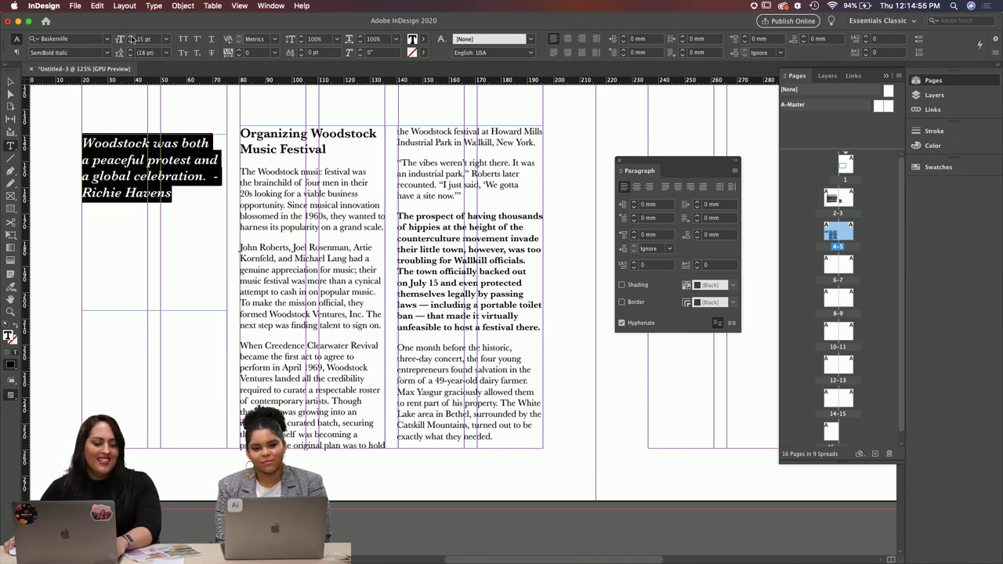
Step: Break the '- Richie Havens' attribution onto its own line and size it 11 pt
click(214, 177)
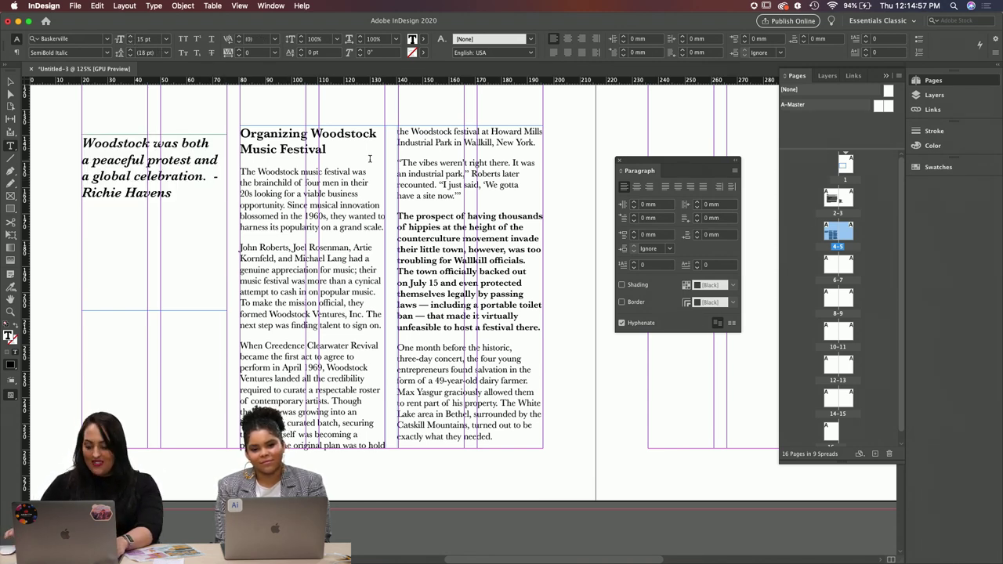
key(shift+Return)
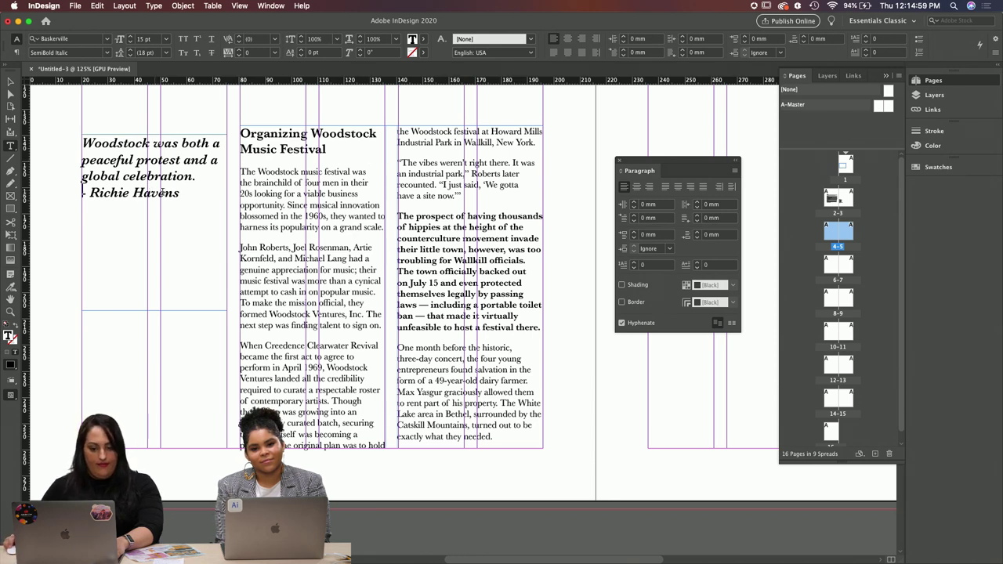
triple_click(160, 192)
click(165, 41)
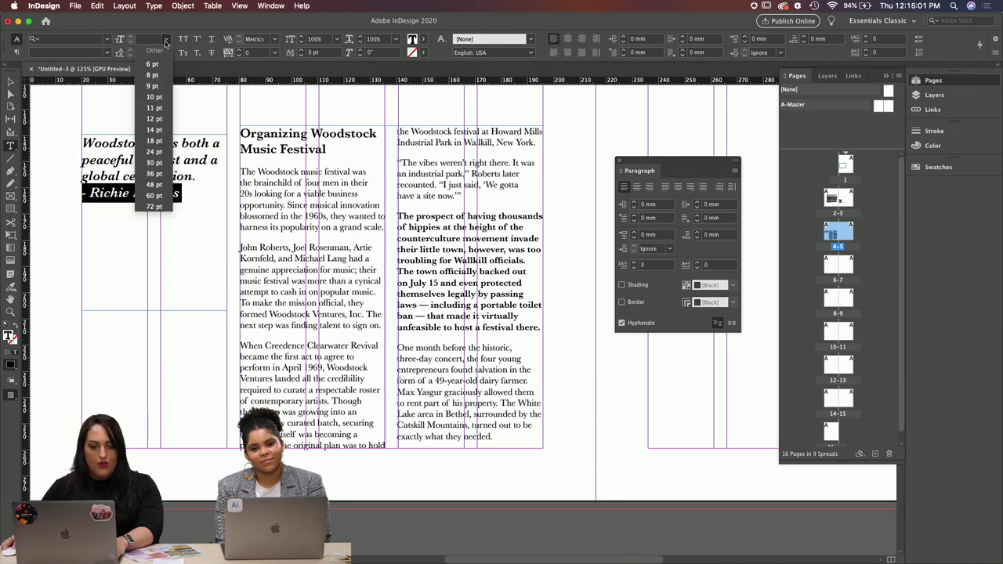
click(161, 119)
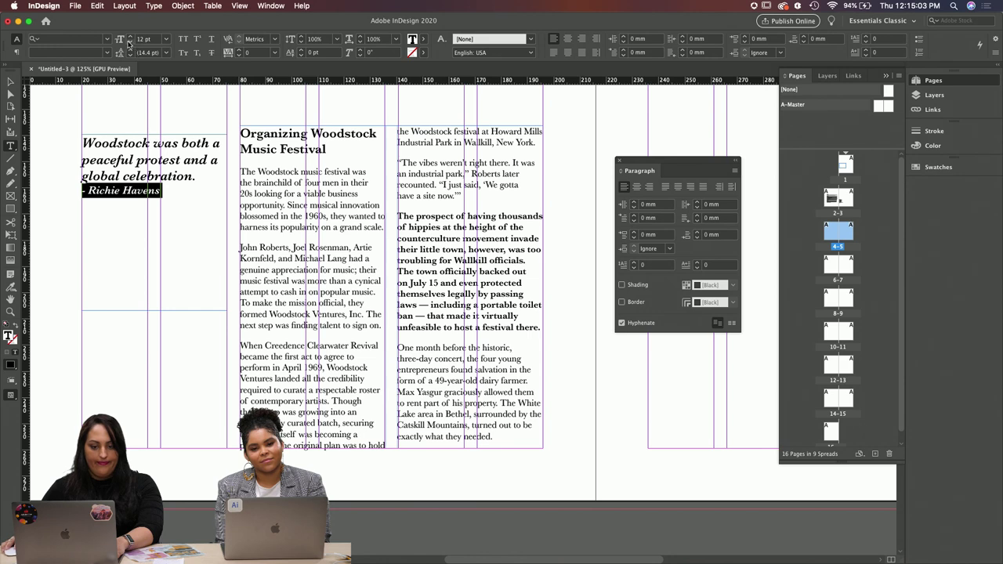
click(129, 43)
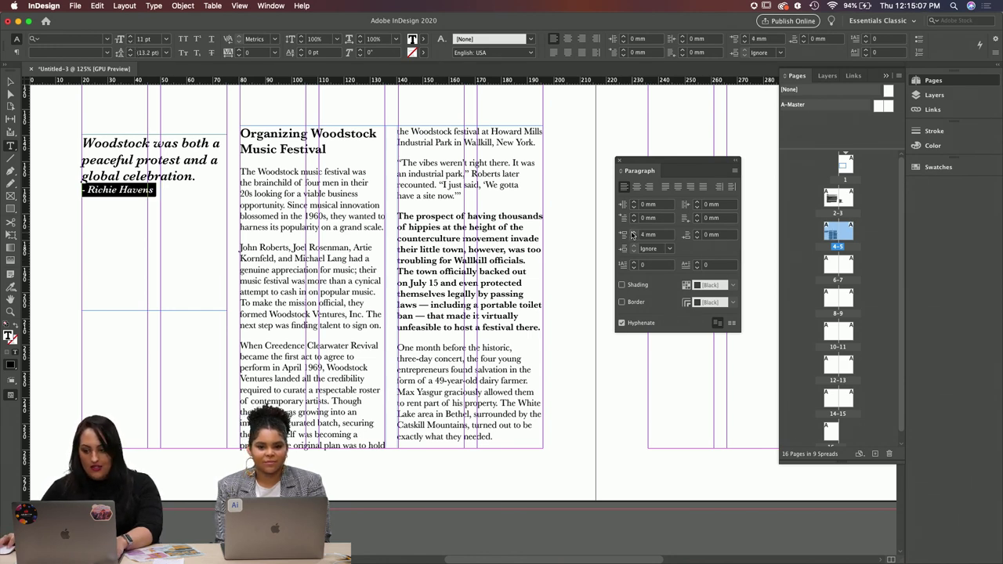
Step: Make the attribution its own paragraph and force line two to start with 'a peaceful'
click(82, 189)
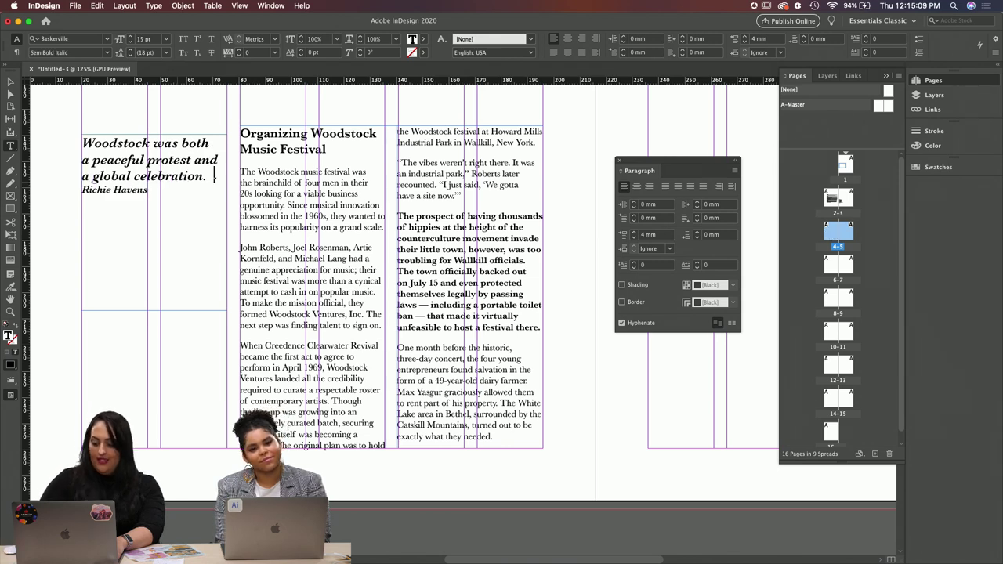
key(Return)
click(192, 160)
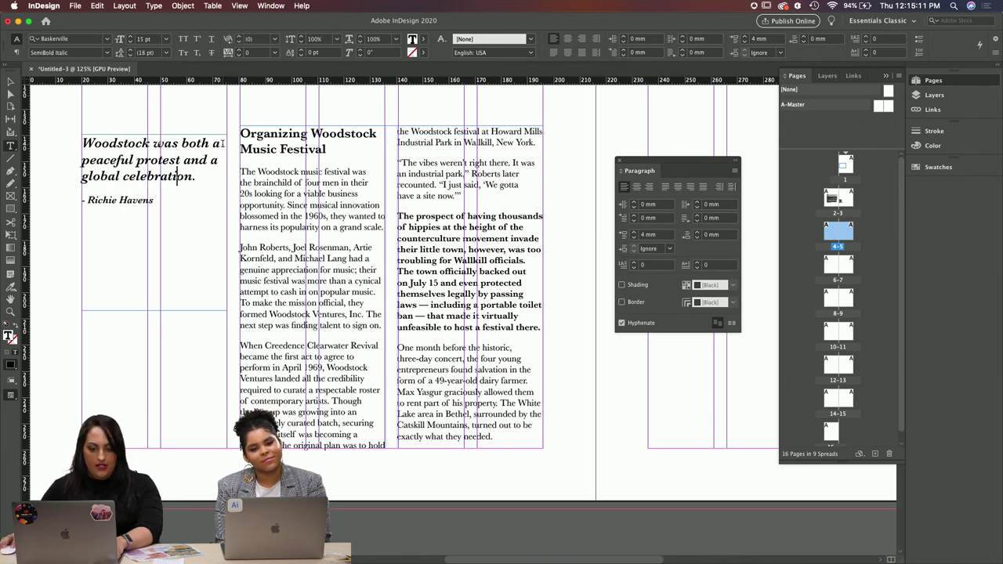
click(215, 144)
key(shift+Return)
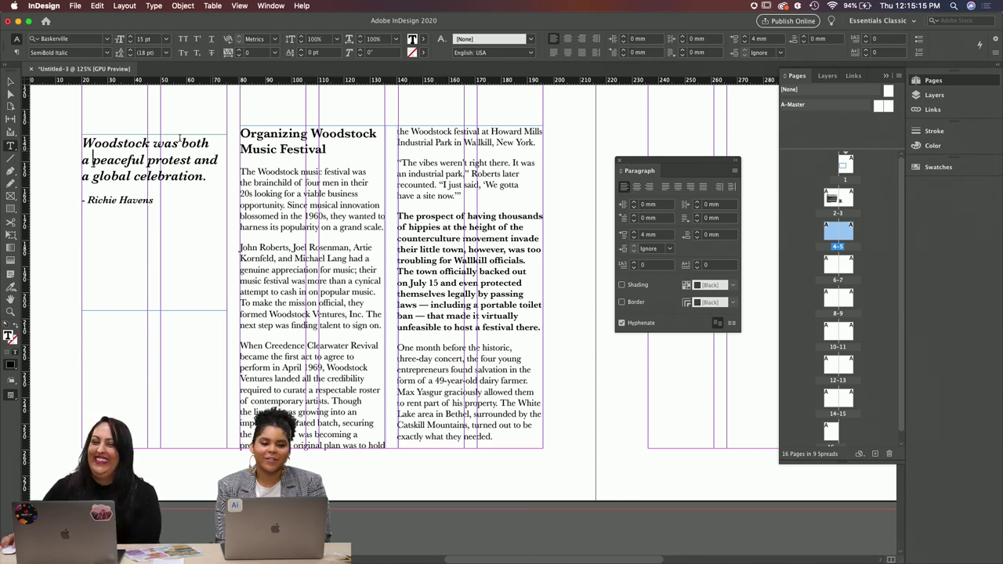
key(Escape)
drag(134, 114, 396, 141)
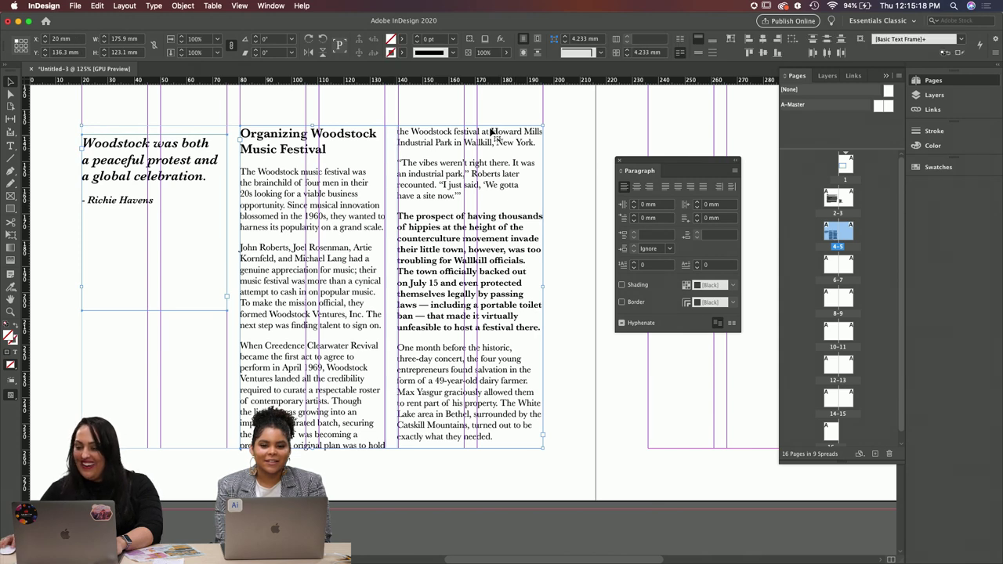
Step: Nudge the quote frame up and set the heading to 23 pt with tighter 23.6 pt leading
click(750, 52)
click(667, 139)
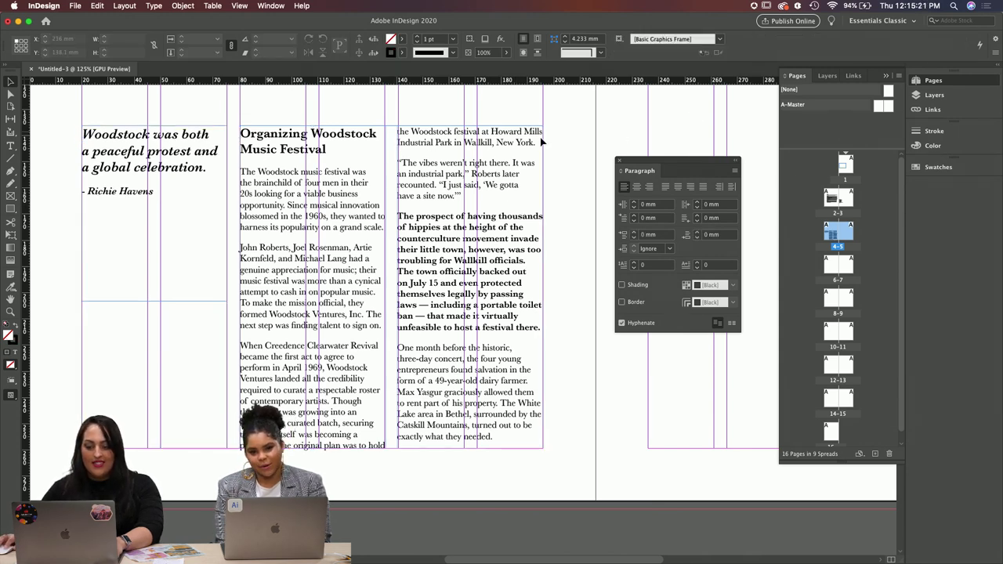
triple_click(267, 136)
click(165, 40)
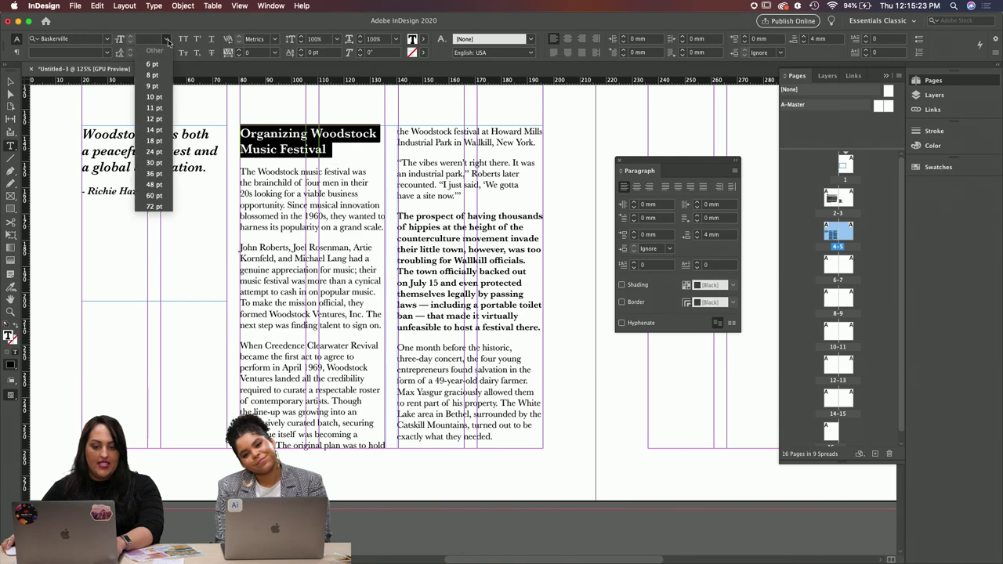
click(155, 151)
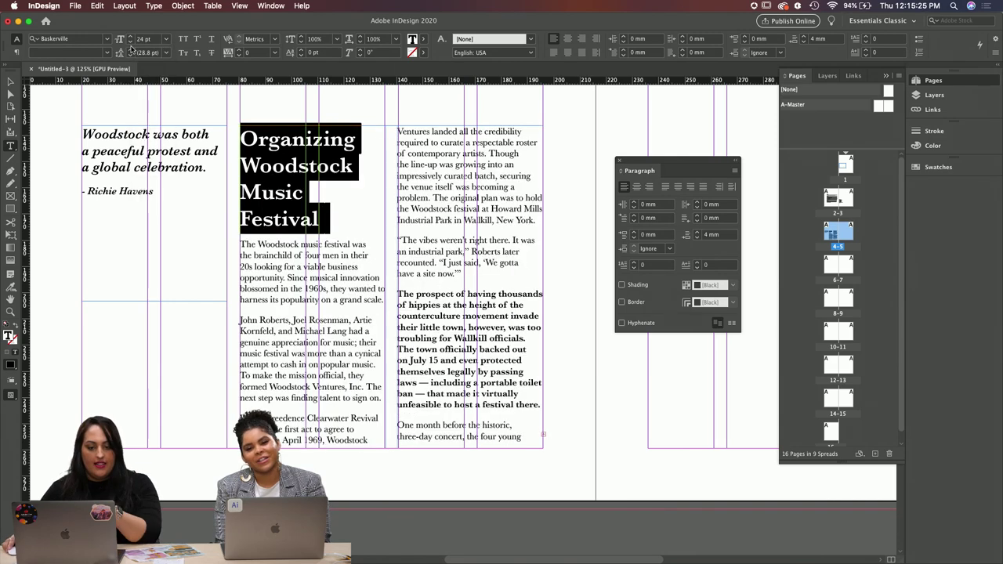
click(127, 42)
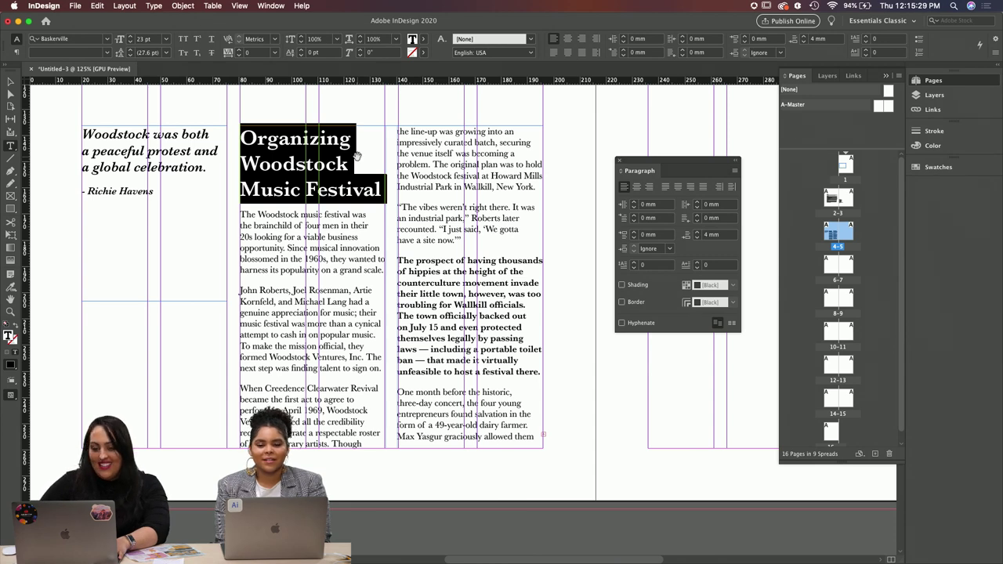
key(alt+Up)
click(501, 323)
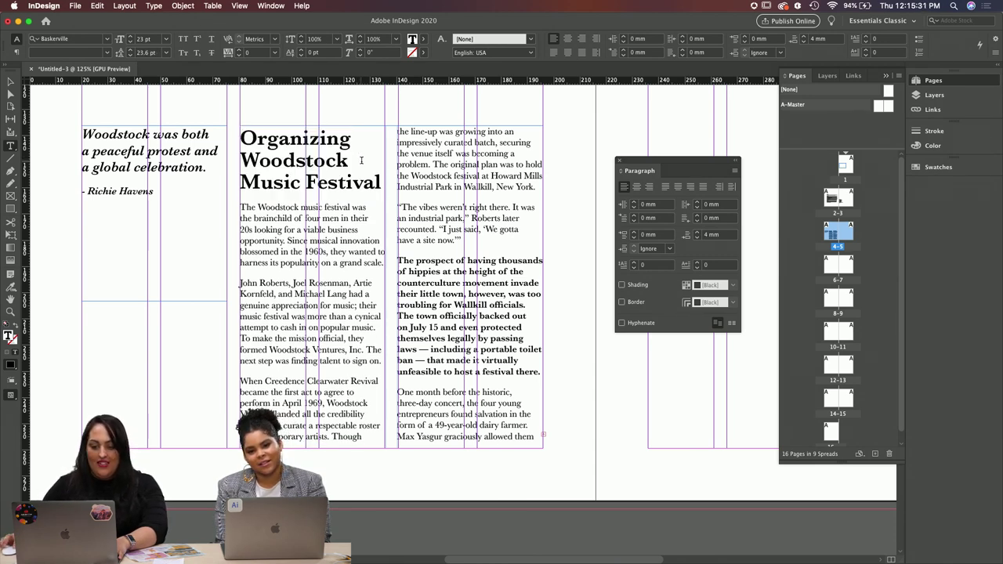
click(8, 82)
Step: Preview the spread full-screen, then return to the normal editing view
click(408, 133)
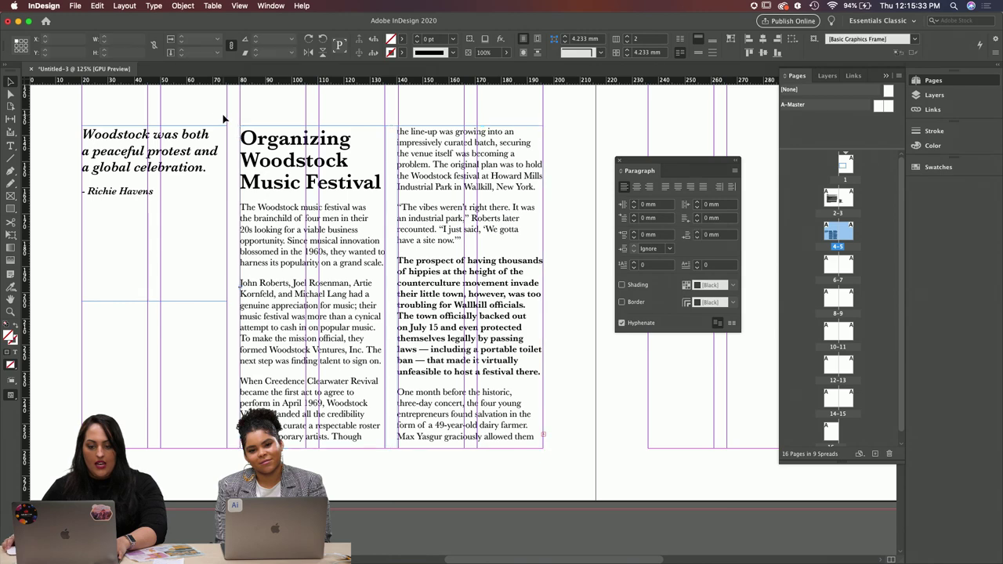
key(shift+w)
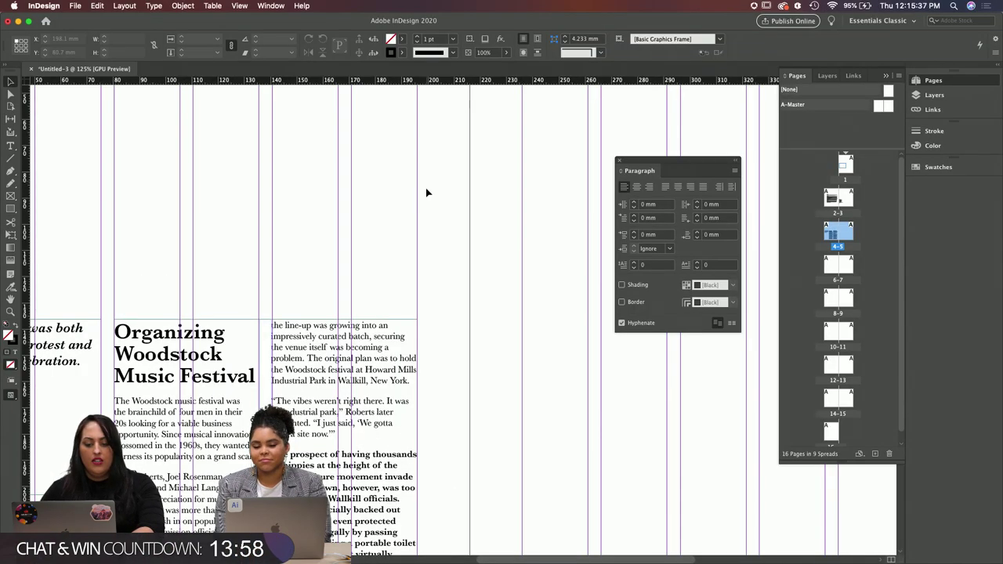
key(Escape)
drag(283, 243, 410, 155)
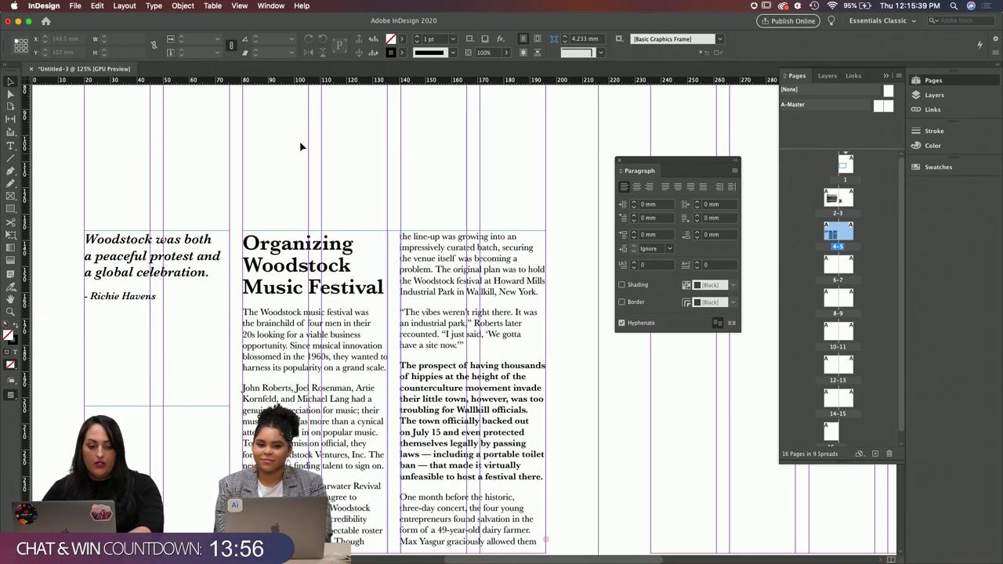
Step: Draw a horizontal rule along the column tops, extend it to the left margin, and preview
key(backslash)
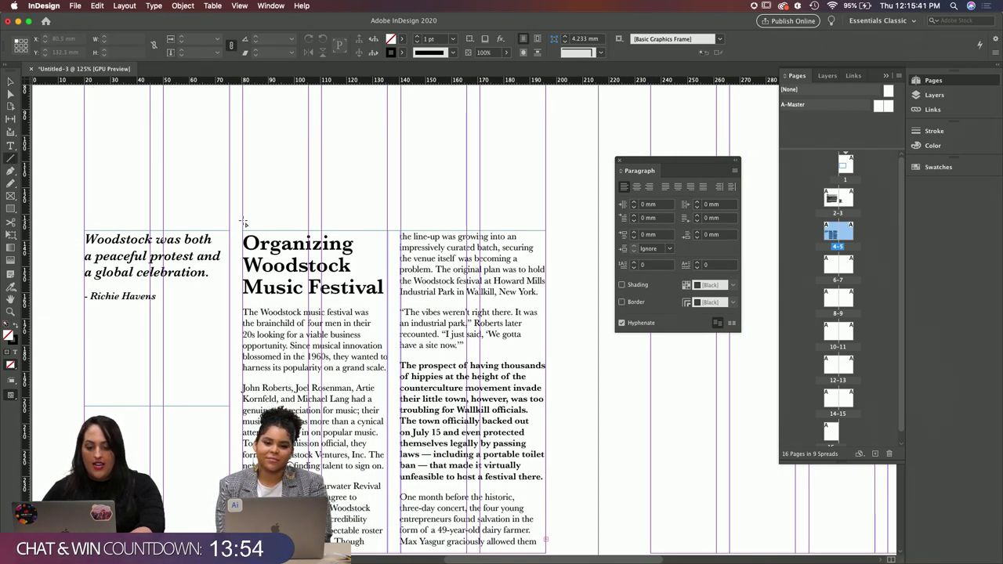
drag(244, 223, 547, 228)
key(v)
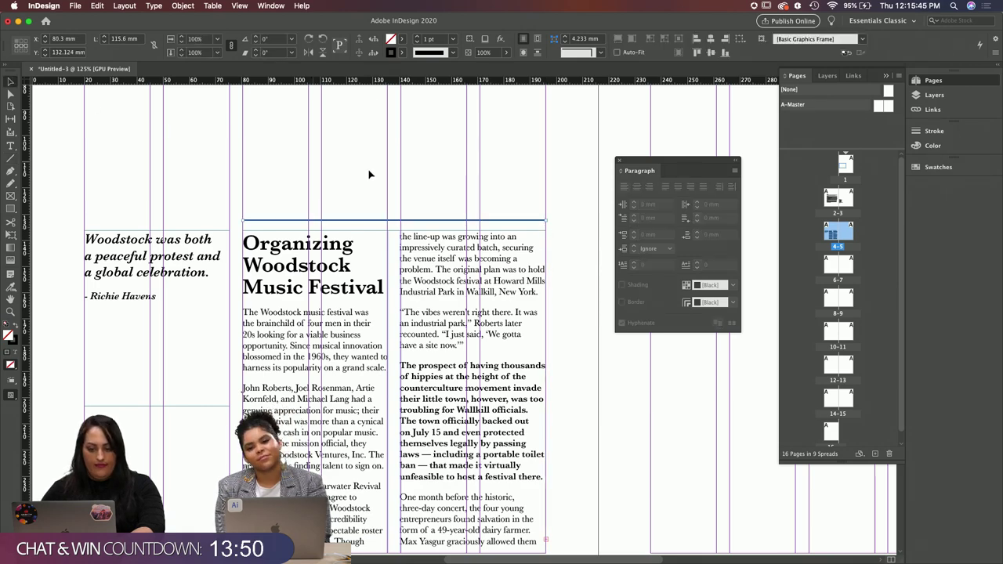
click(370, 174)
scroll(369, 169, down, 4)
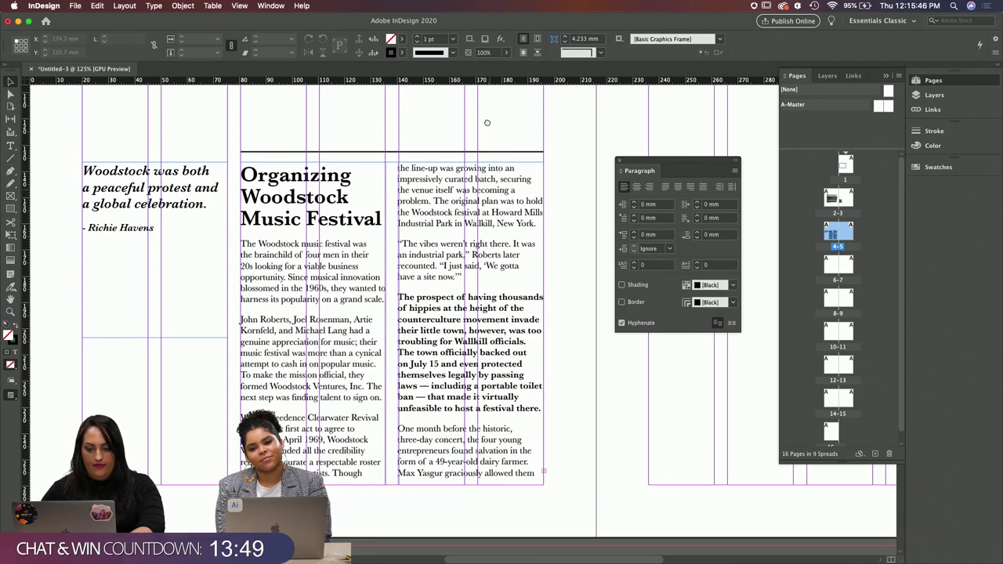
click(351, 154)
drag(238, 152, 82, 153)
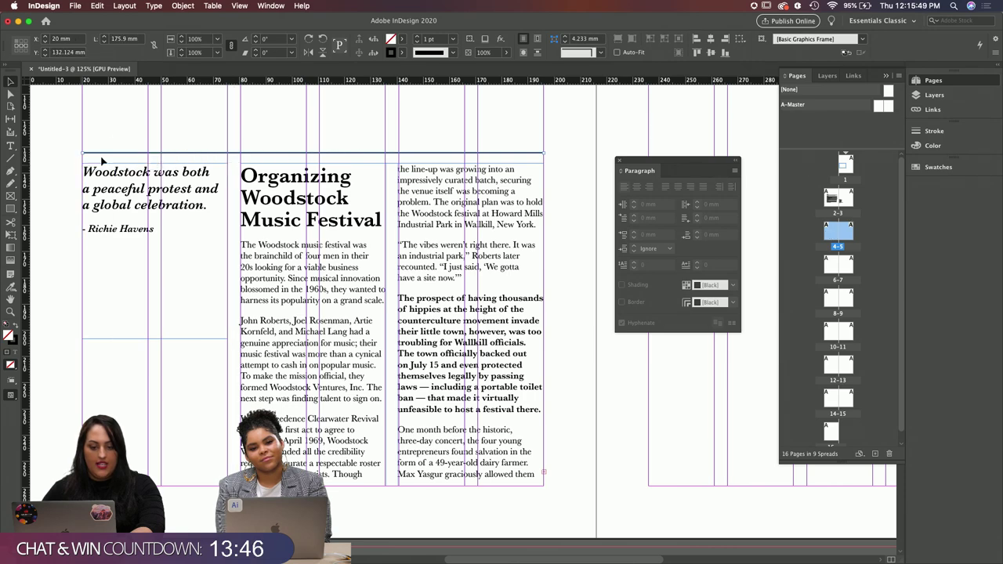
key(shift+w)
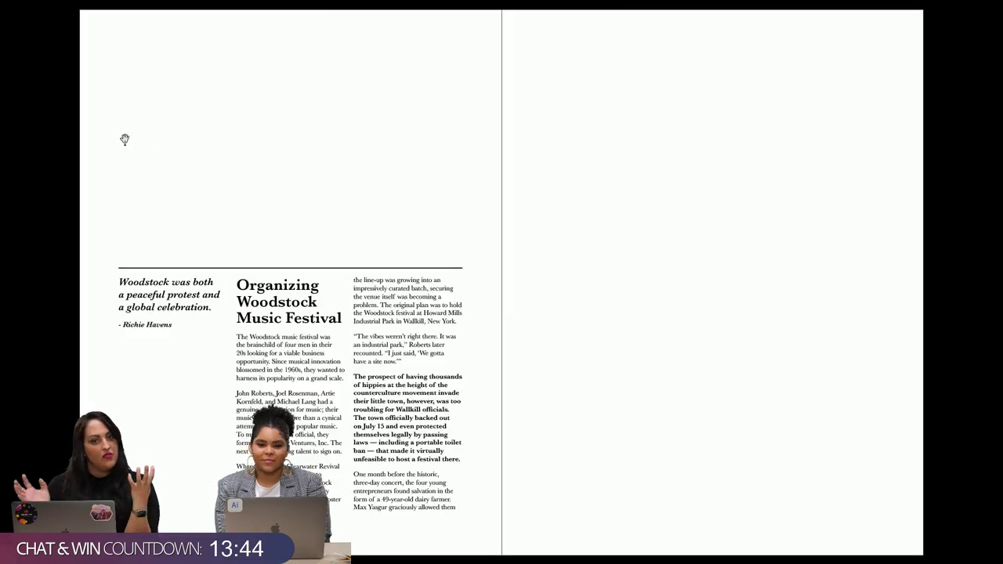
Step: Exit Presentation mode and dock the Paragraph panel with the other panels
key(Escape)
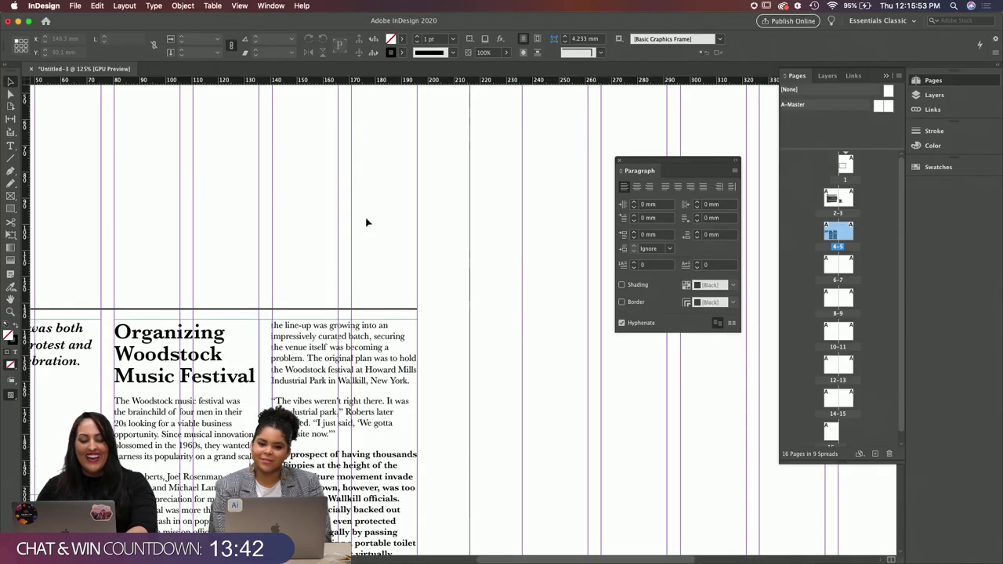
drag(515, 313, 546, 165)
scroll(546, 165, down, 1)
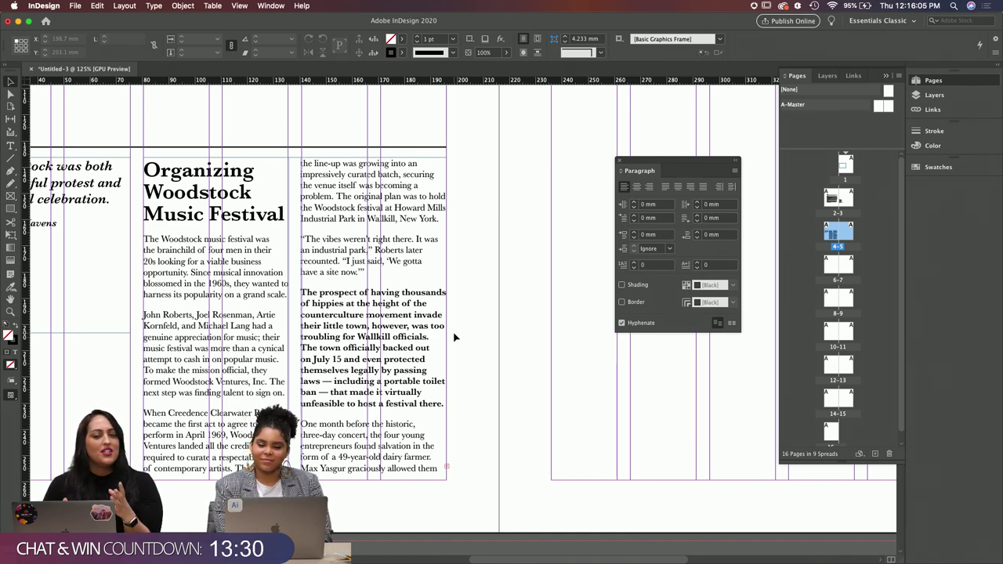
scroll(478, 368, down, 3)
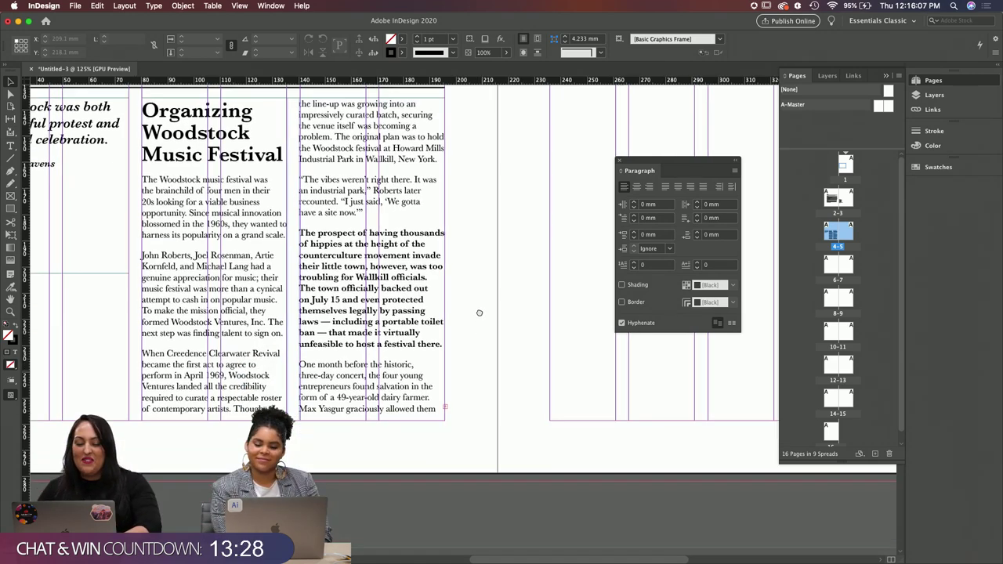
drag(653, 166, 937, 188)
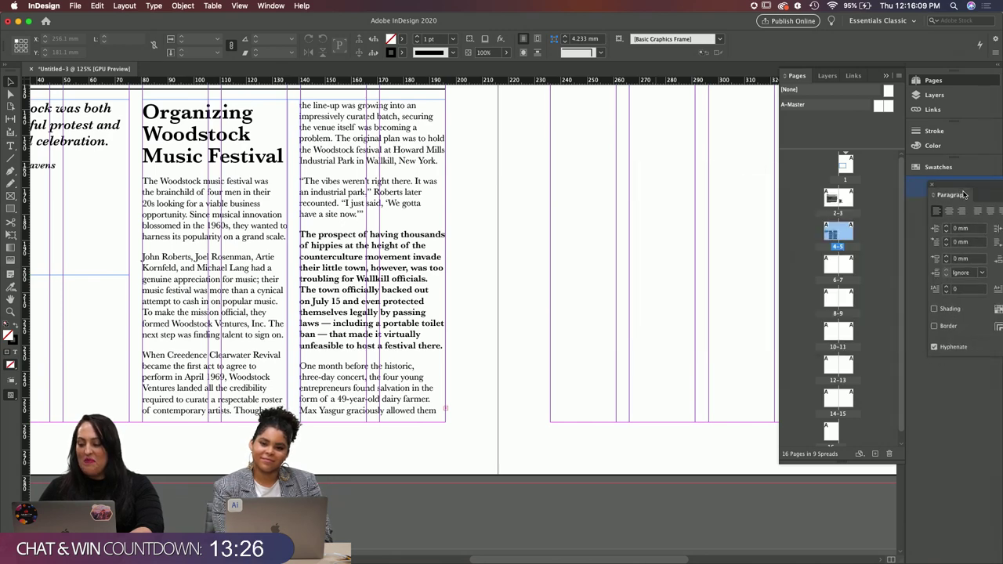
Step: Zoom to 100% and Option-drag a copy of the article group onto page 5
key(super+minus)
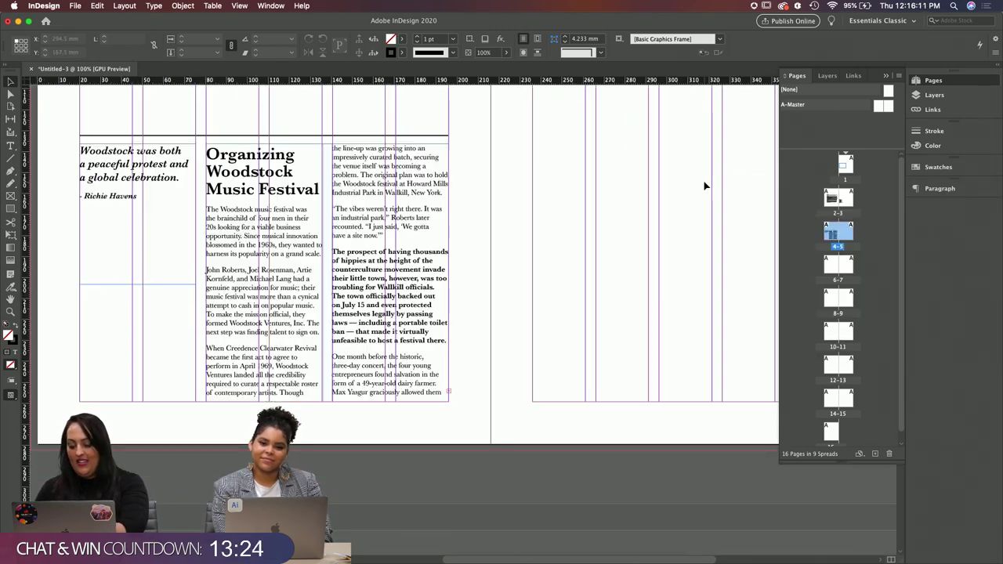
click(104, 362)
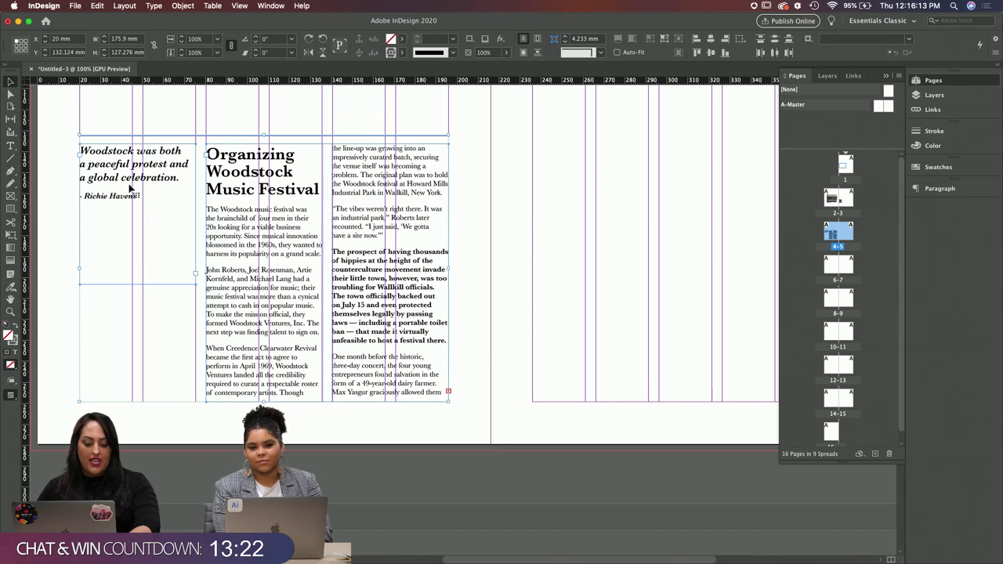
drag(131, 216, 585, 216)
click(613, 344)
scroll(604, 322, right, 5)
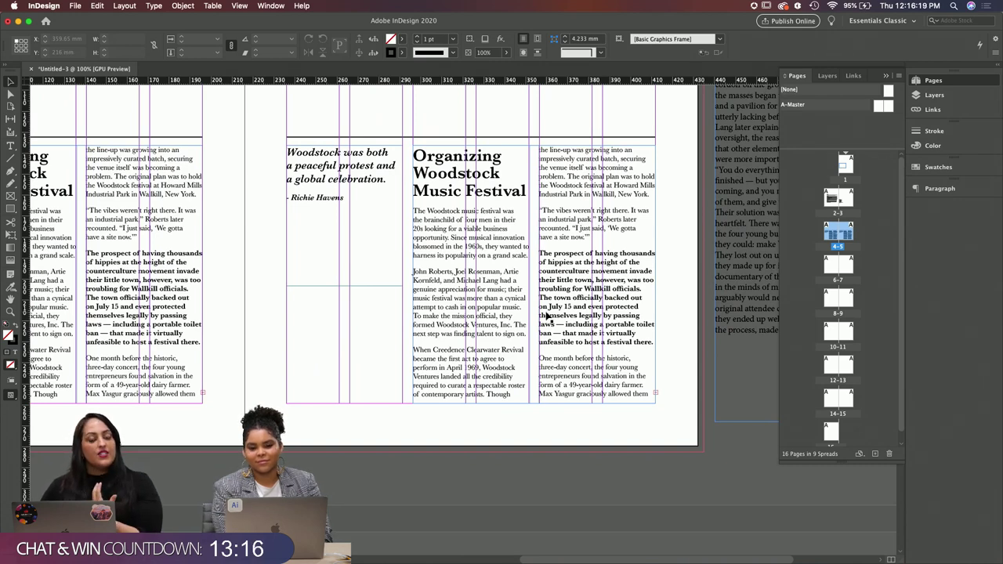
mouse_move(486, 556)
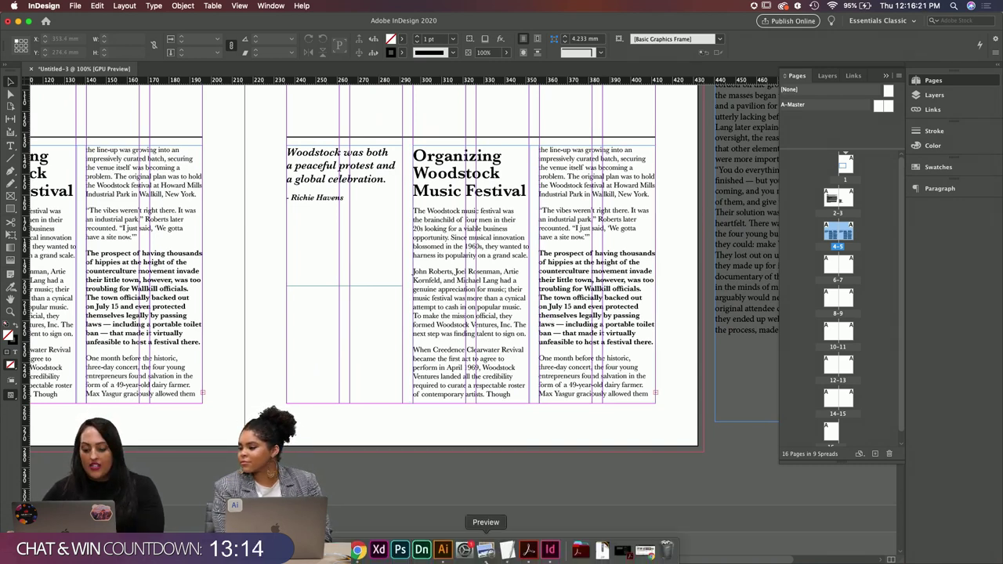
Step: Open woodstock moodboards.pdf full screen at page 5, the Woodstock historic references
click(624, 552)
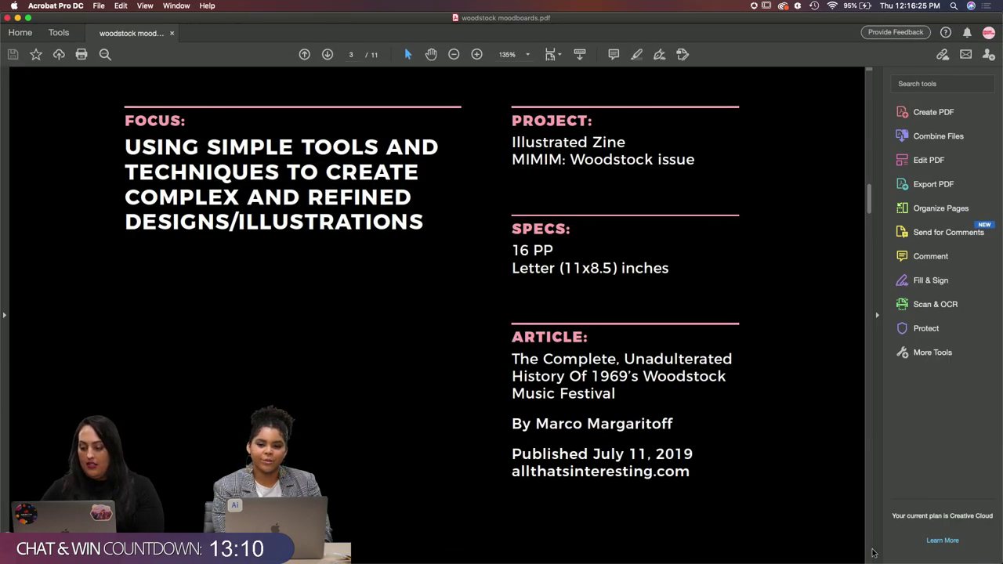
click(27, 17)
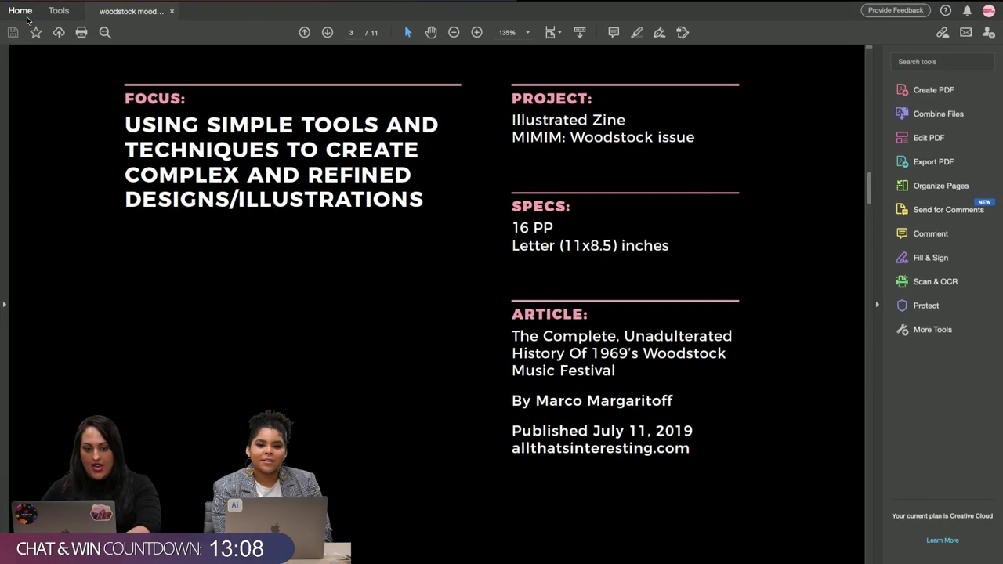
scroll(879, 549, down, 3)
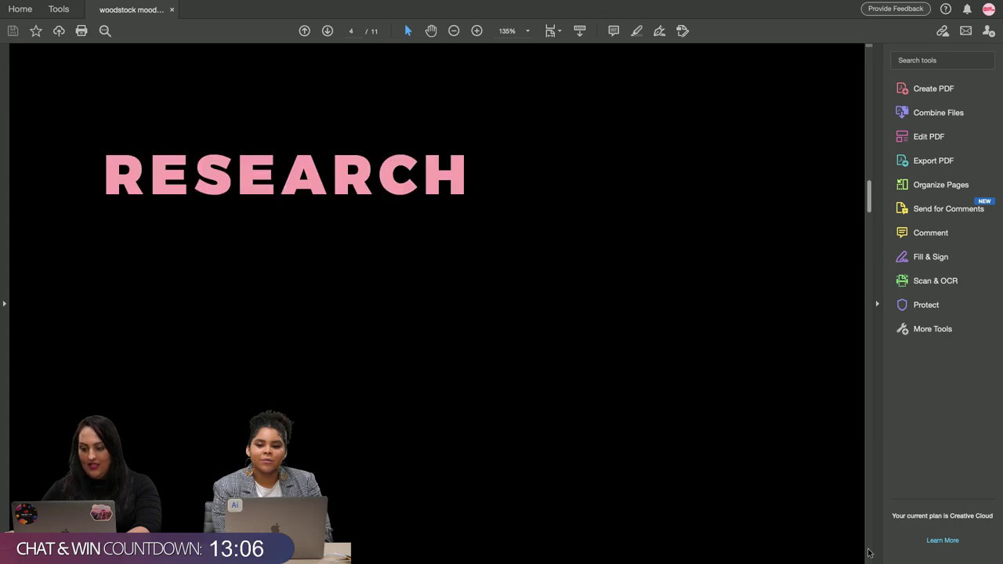
drag(868, 190, 858, 239)
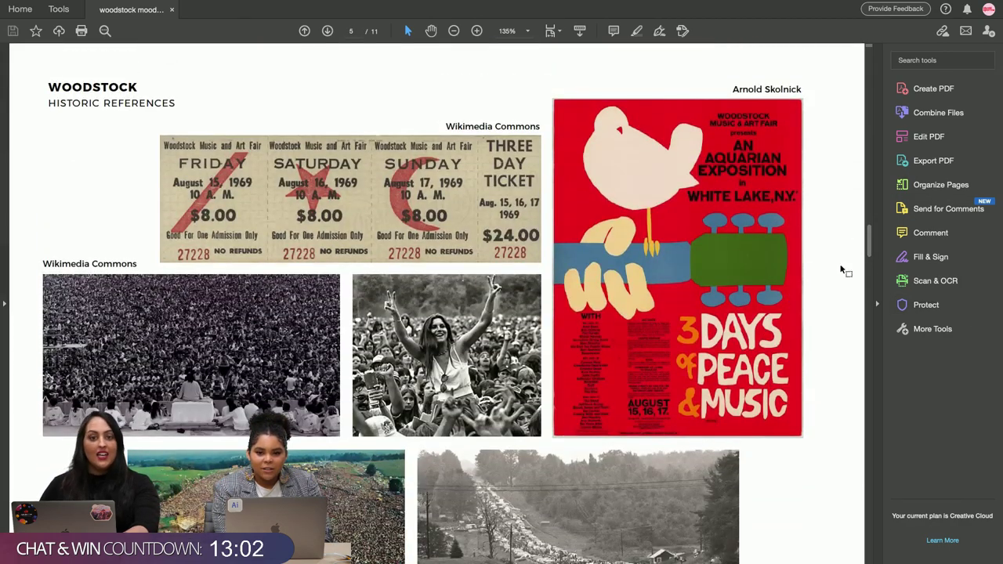
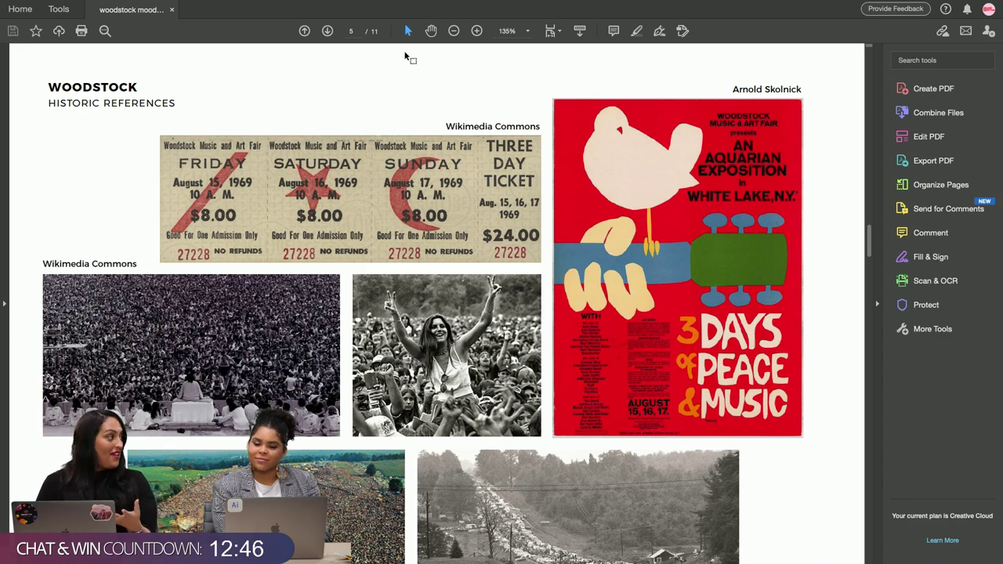
Step: Set the whole threaded Woodstock story in Akzidenz-Grotesk Pro Light
mouse_move(404, 44)
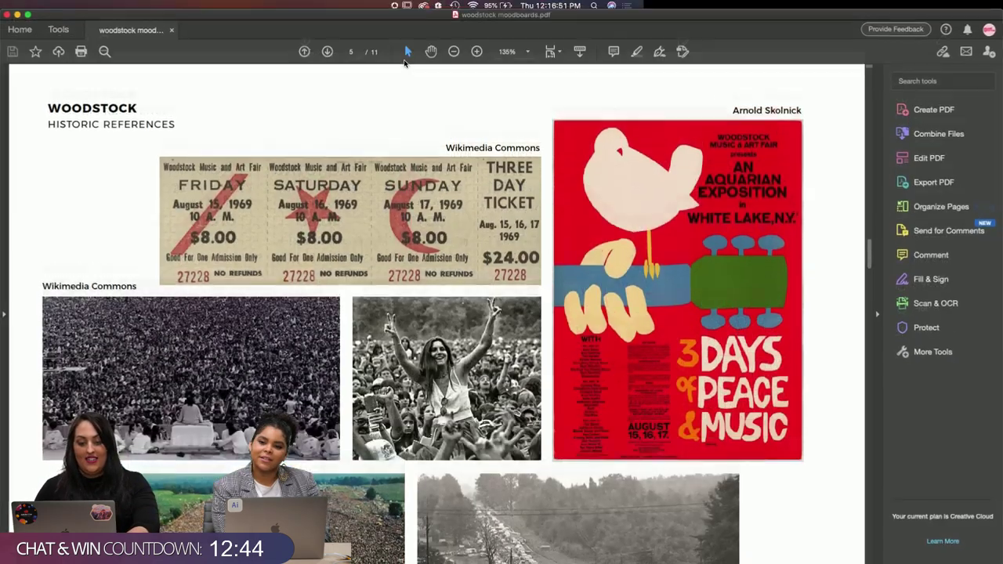
click(19, 22)
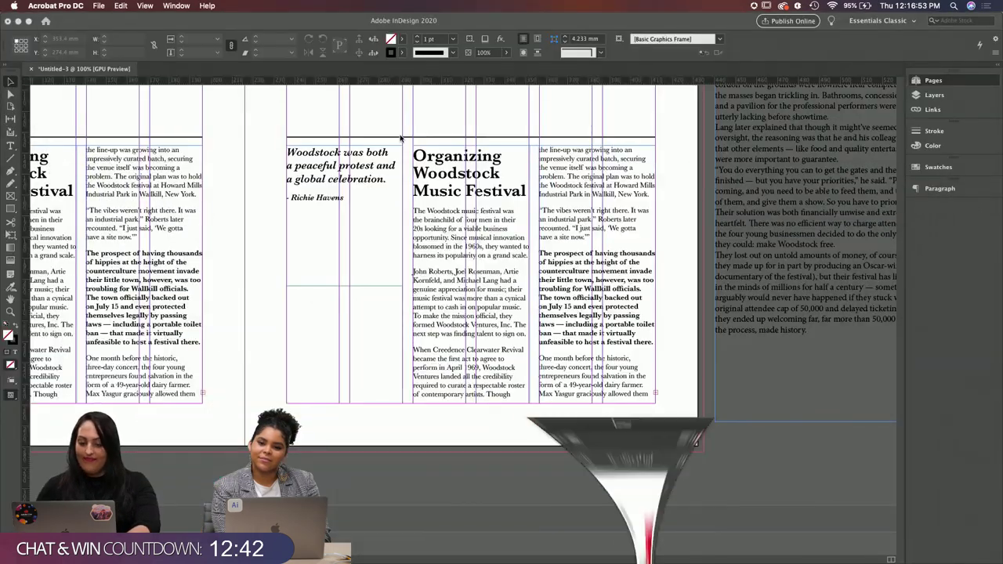
double_click(487, 212)
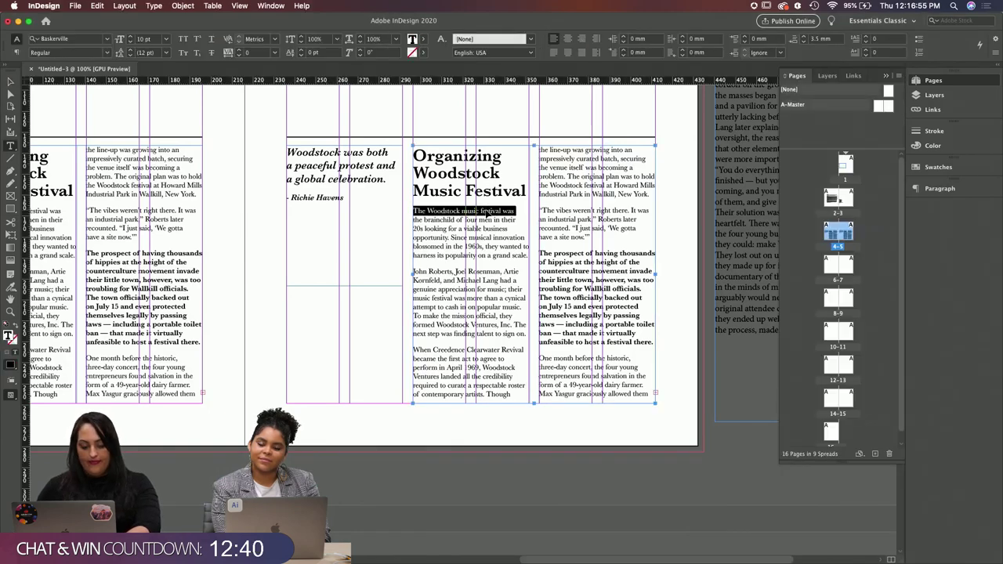
key(ctrl+a)
click(79, 39)
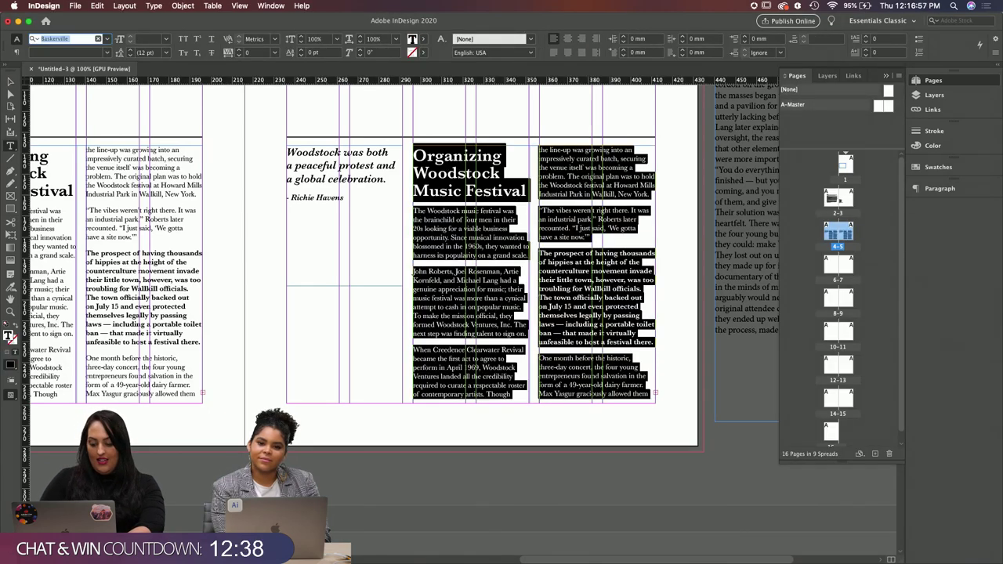
text(ak)
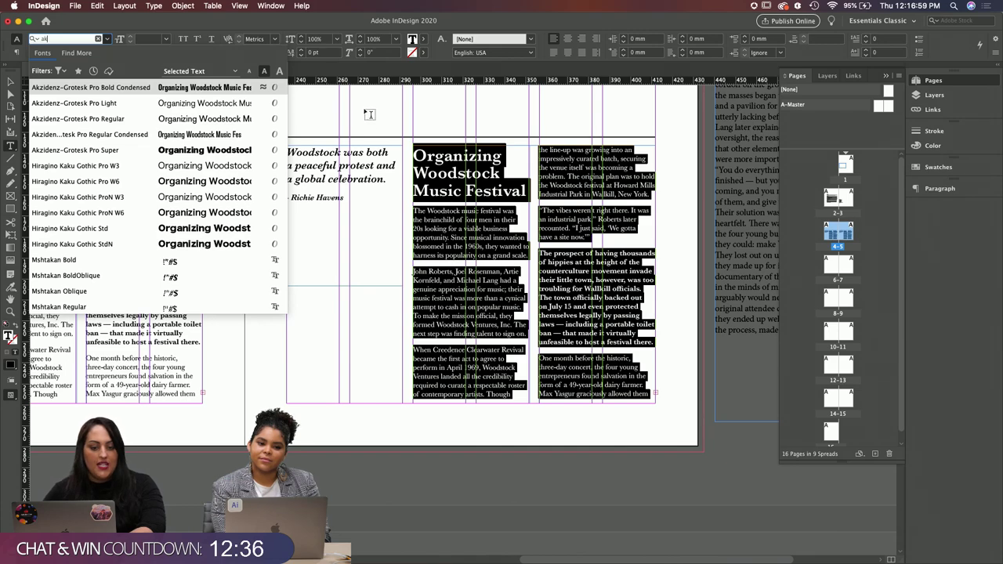
click(150, 105)
click(470, 262)
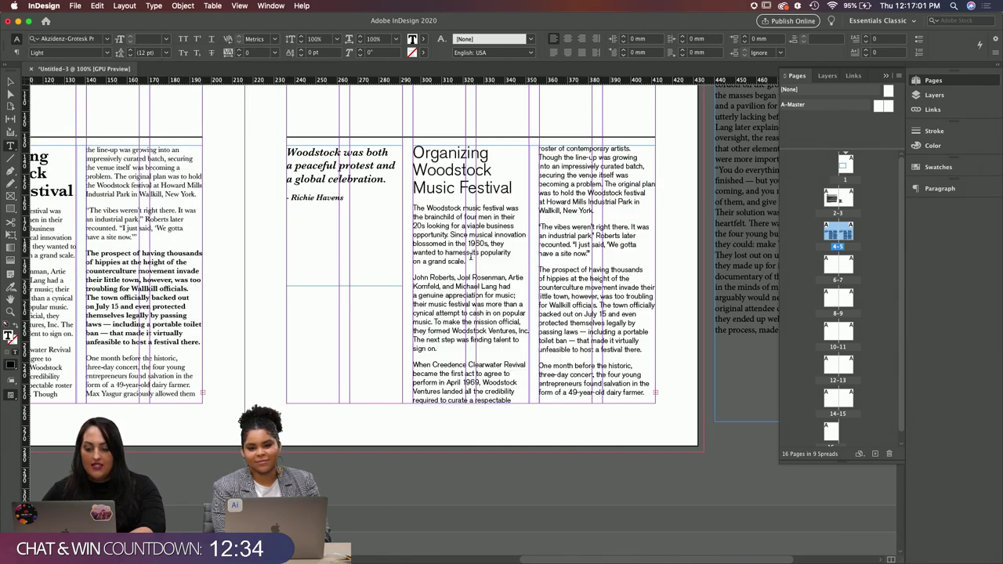
Step: Review the restyled article, then put the insertion point back into the story text
scroll(470, 262, left, 5)
scroll(486, 264, right, 2)
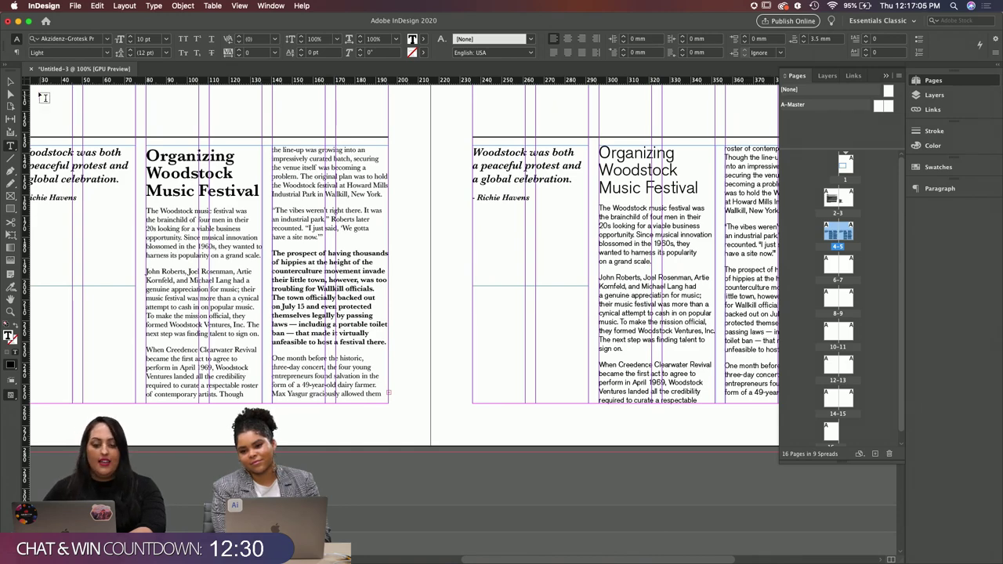
click(10, 82)
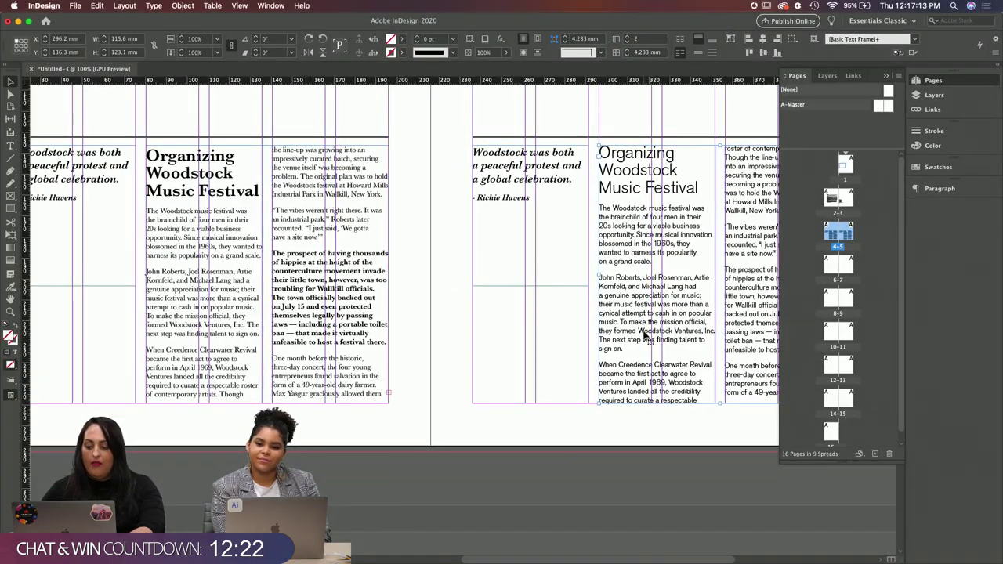
double_click(646, 336)
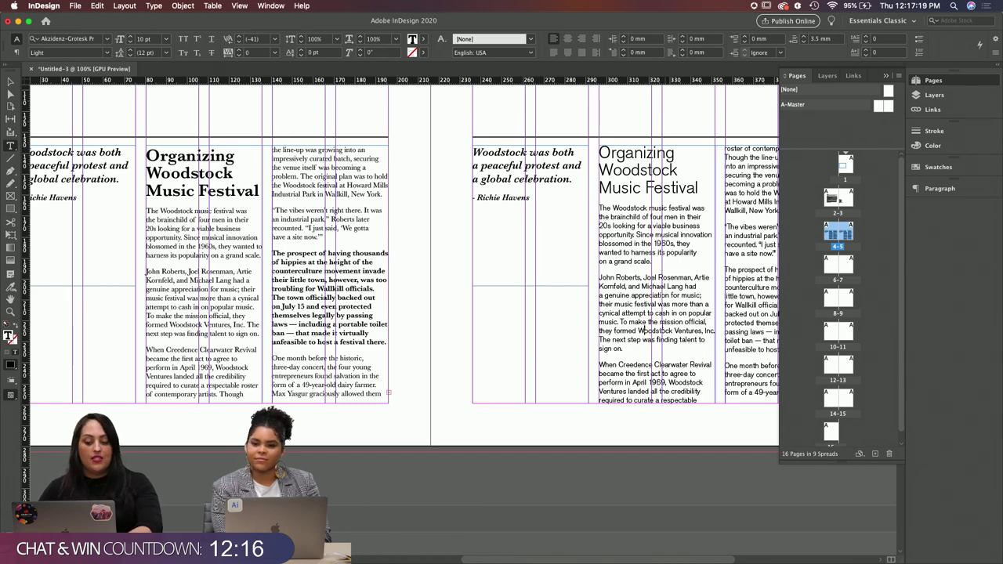
scroll(651, 325, right, 10)
Step: Change the whole threaded body story's font size from 10 pt to 9.5 pt
scroll(658, 319, left, 1)
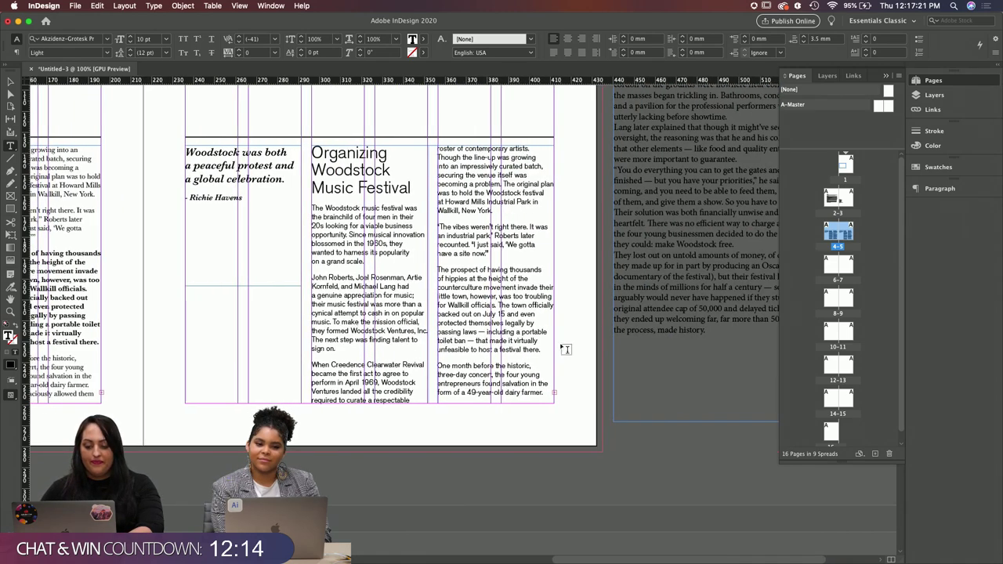
key(super+a)
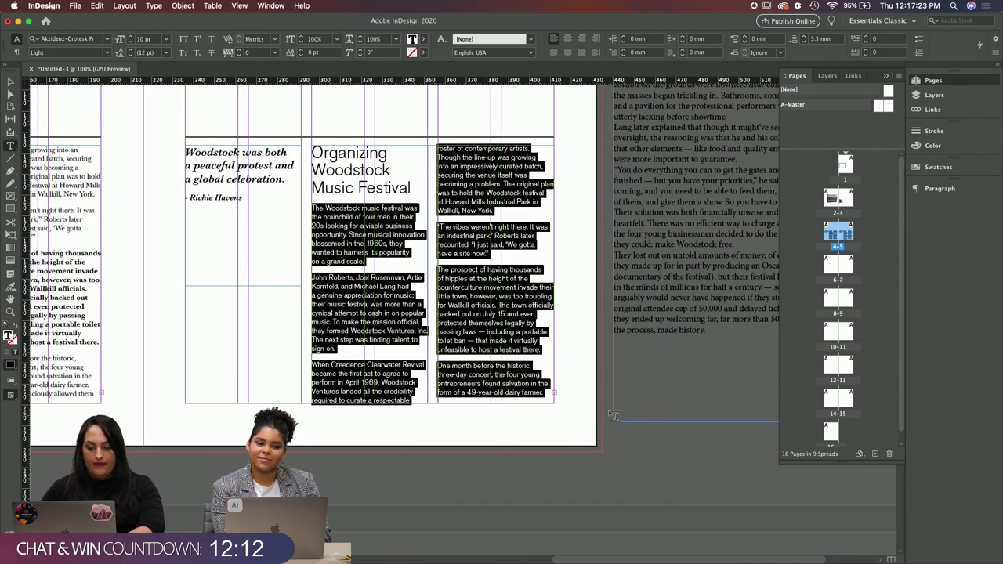
click(149, 38)
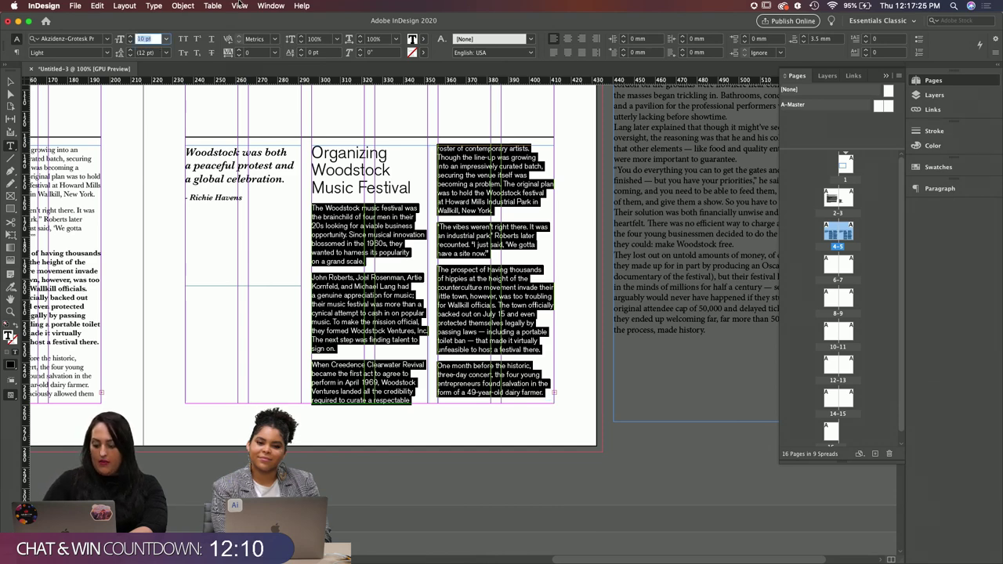
text(9.5)
key(Return)
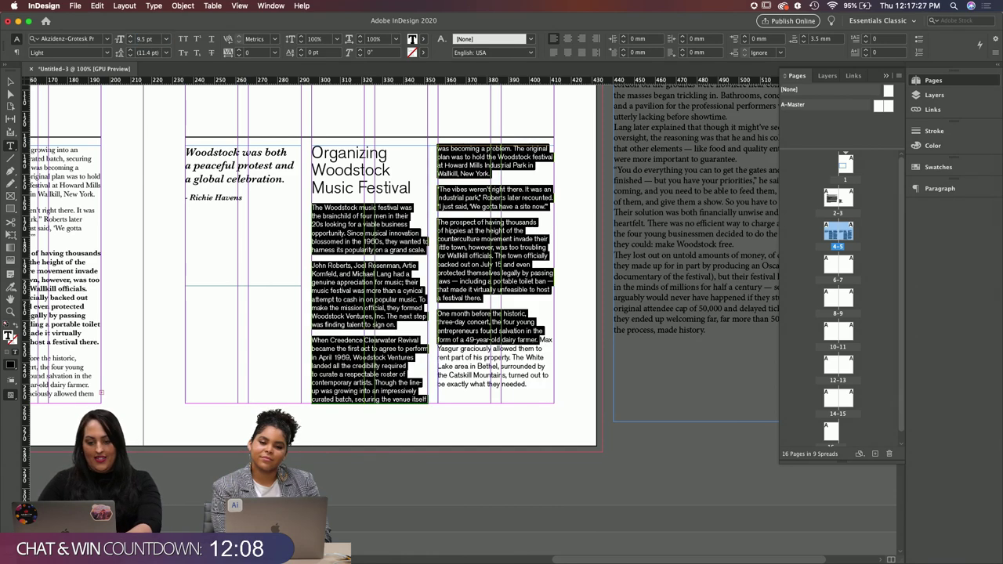
Step: Select the article's final paragraph, then select the entire pull quote
drag(445, 340, 438, 313)
key(Escape)
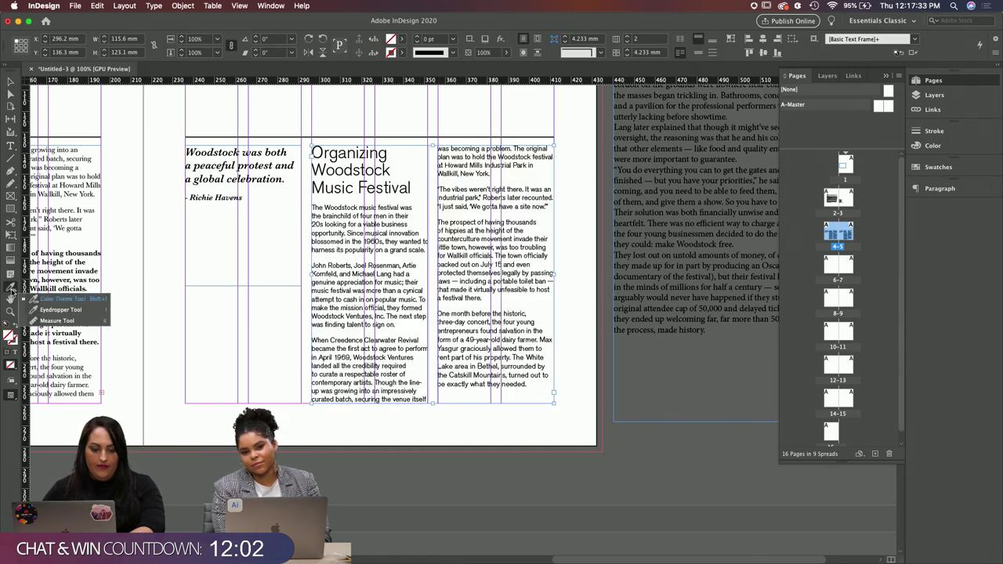
click(10, 147)
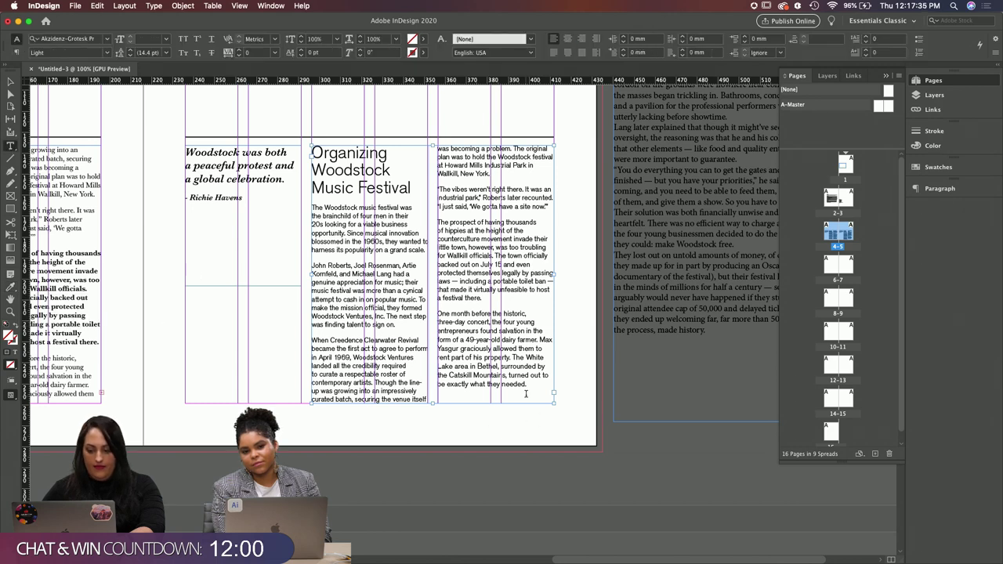
drag(526, 393, 437, 314)
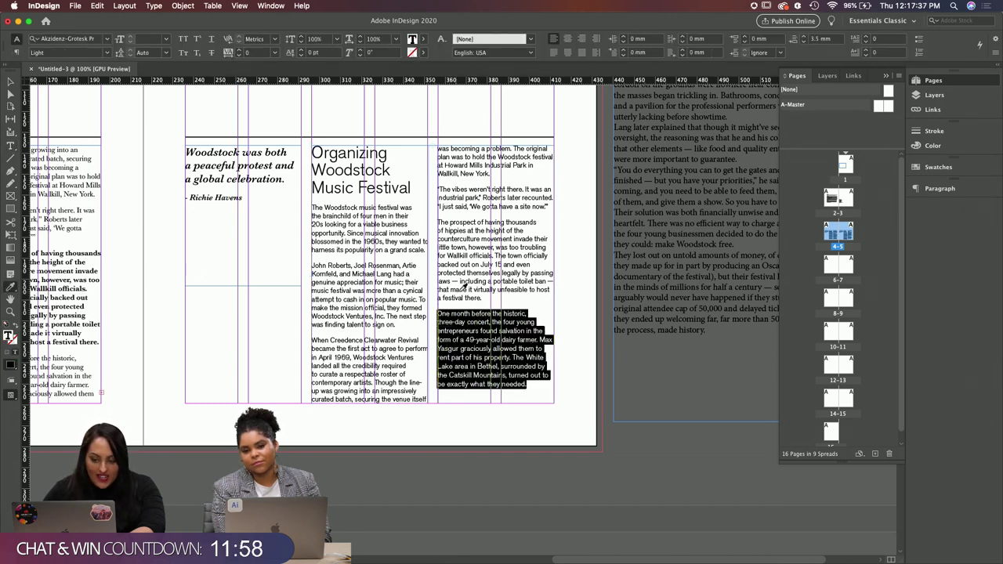
click(235, 110)
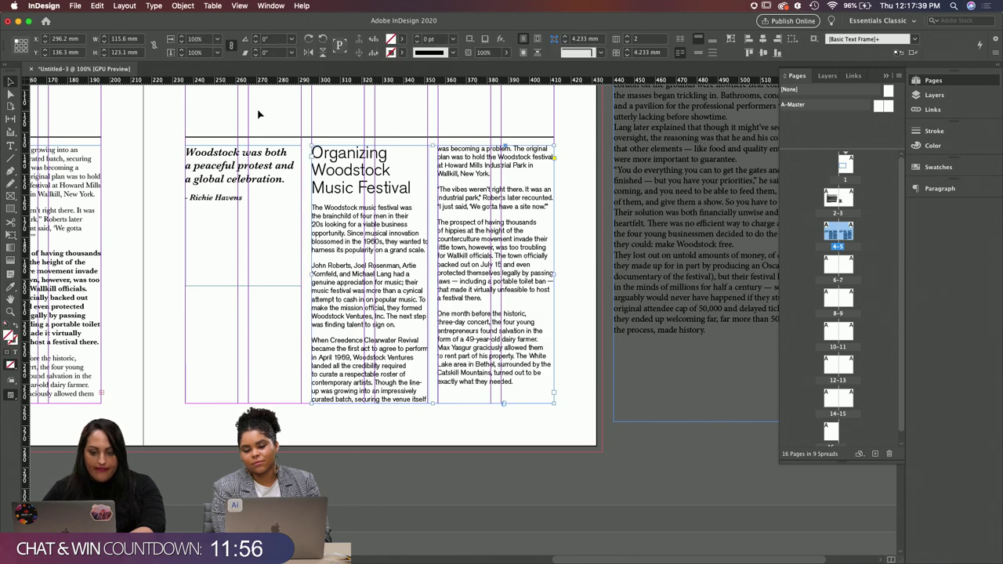
click(235, 178)
key(super+a)
Step: Copy the headline's Akzidenz-Grotesk Pro Light formatting onto the pull quote with the Eyedropper
key(i)
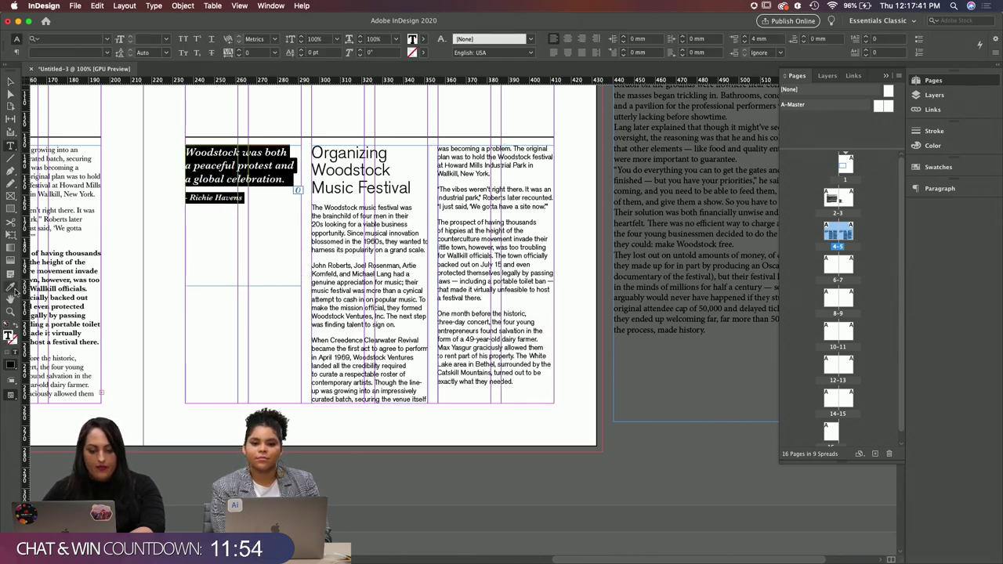
click(323, 168)
key(v)
key(shift+super+a)
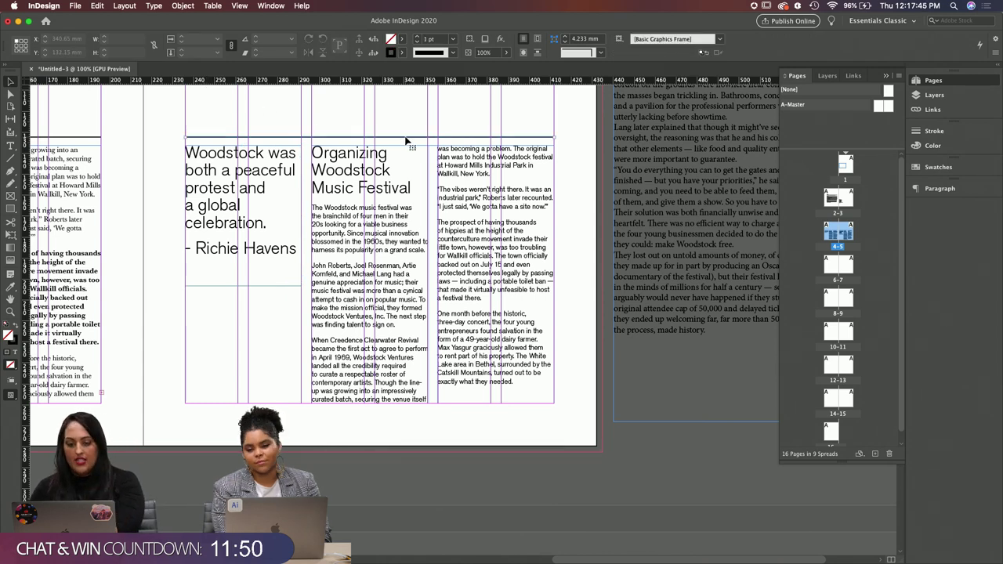
Step: Check the Woodstock moodboard PDF in Acrobat, then return to the InDesign layout
double_click(269, 221)
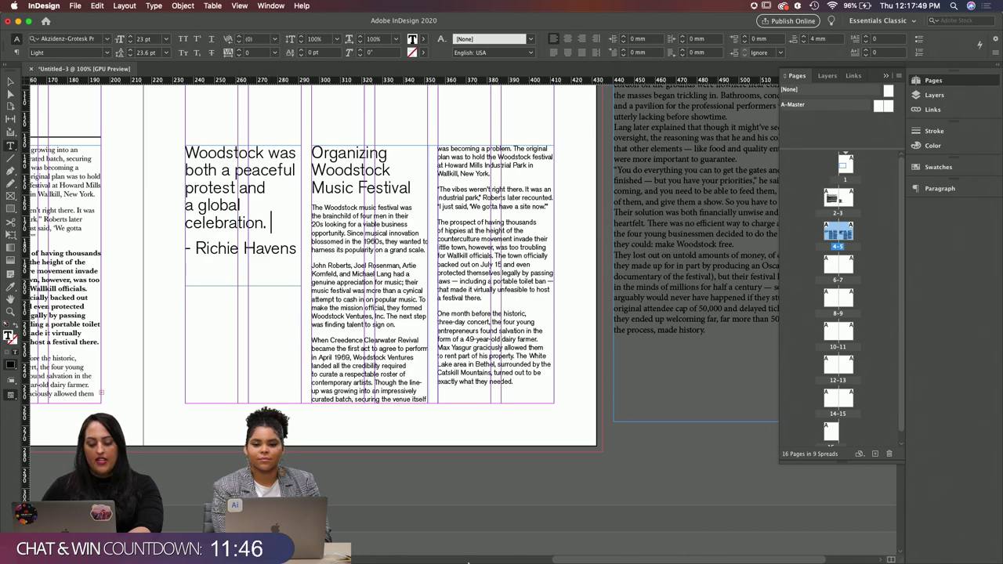
click(518, 558)
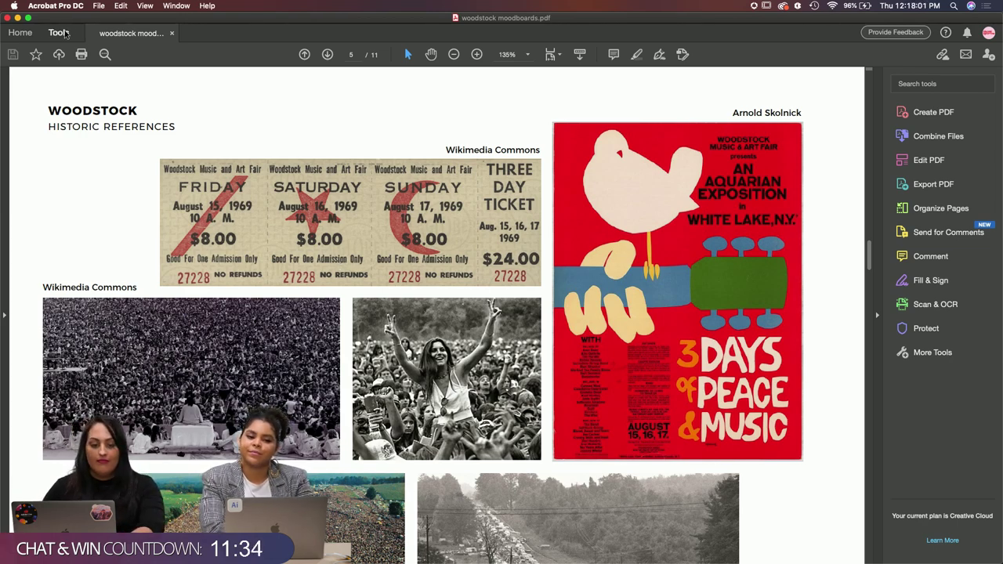
key(super+Tab)
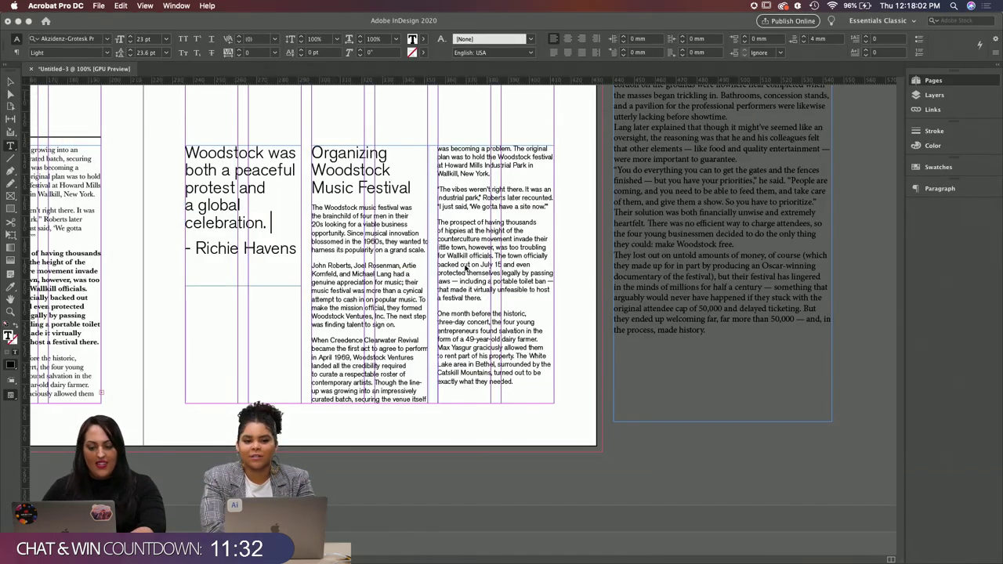
Step: Set the pull quote and its credit line in Bold Condensed
double_click(254, 225)
click(267, 223)
drag(266, 223, 185, 151)
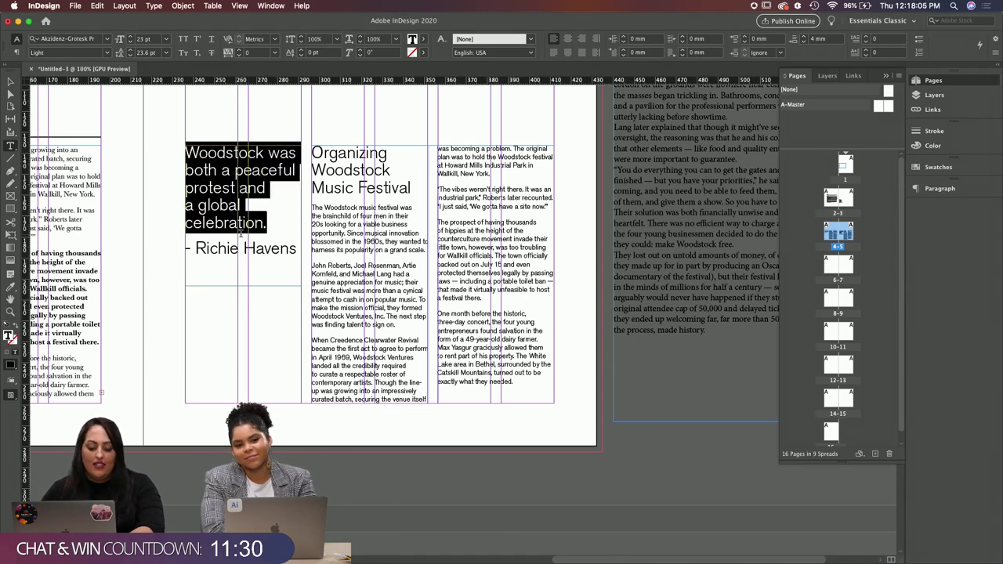
key(super+a)
click(104, 52)
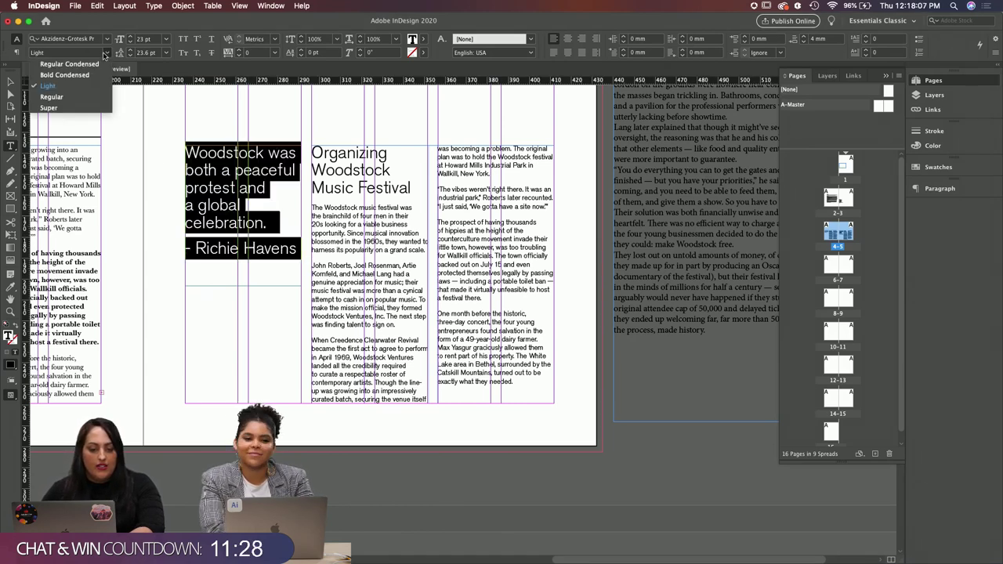
click(92, 76)
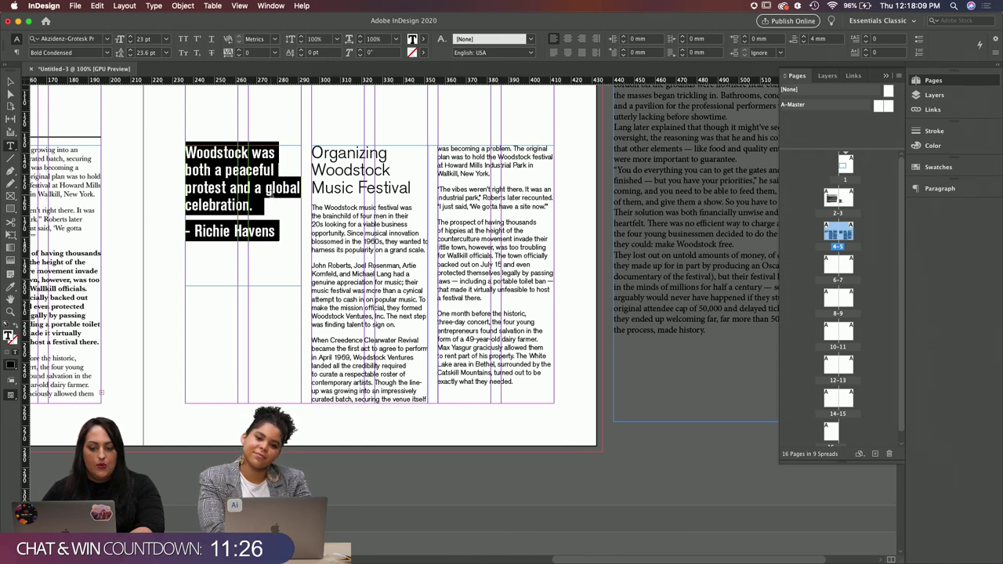
Step: Delete a letter from 'global', put the credit in all caps and remove its leading dash
click(287, 185)
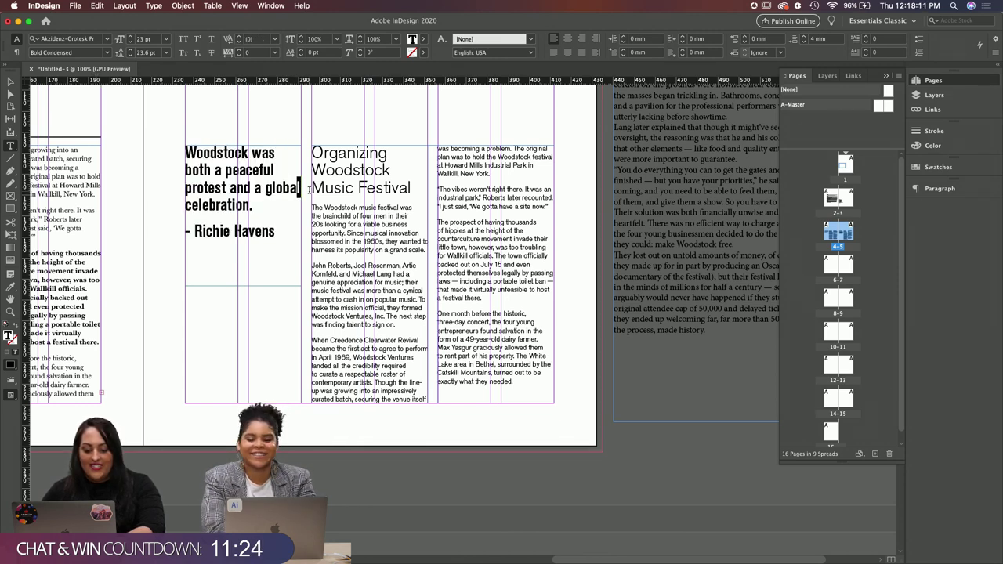
key(BackSpace)
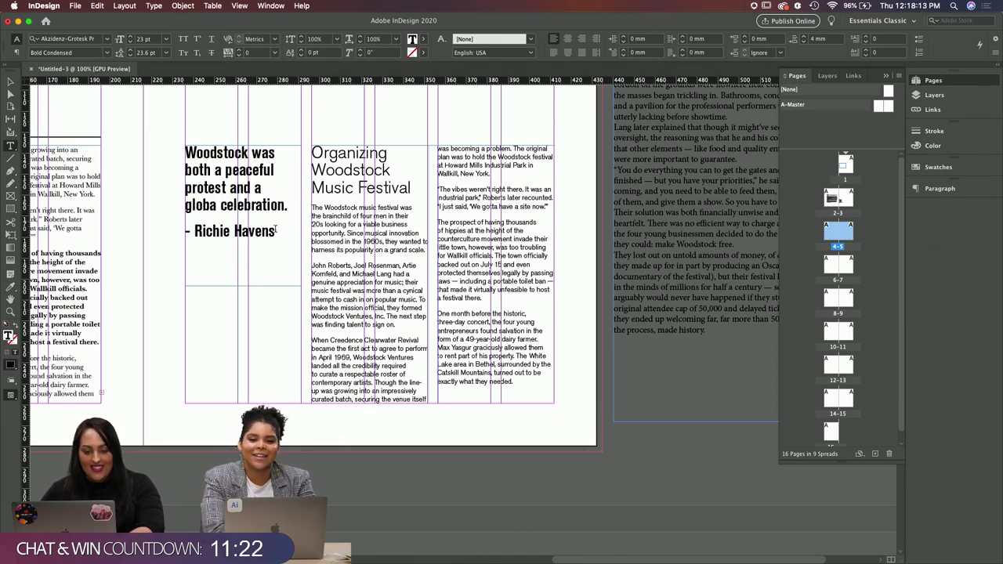
drag(276, 229, 127, 226)
click(182, 38)
scroll(205, 228, down, 1)
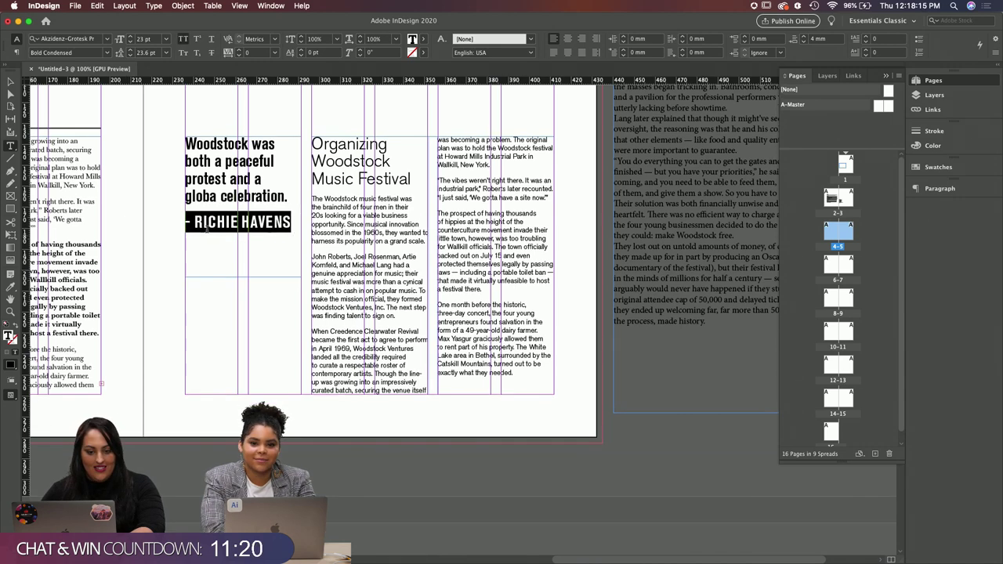
click(192, 223)
key(BackSpace)
Step: Shrink the RICHIE HAVENS credit step by step down to 13 pt
drag(185, 223, 284, 223)
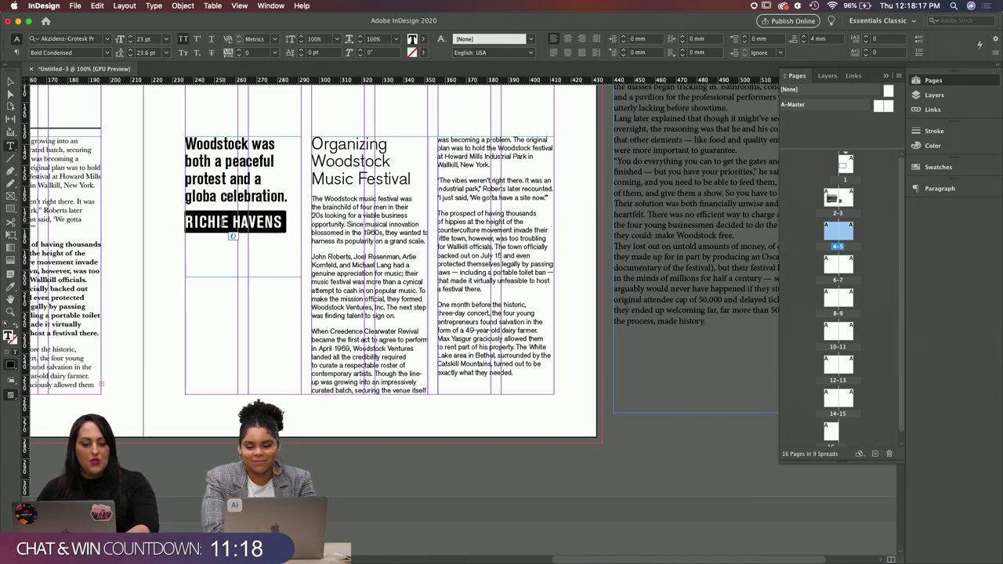
click(130, 41)
click(131, 41)
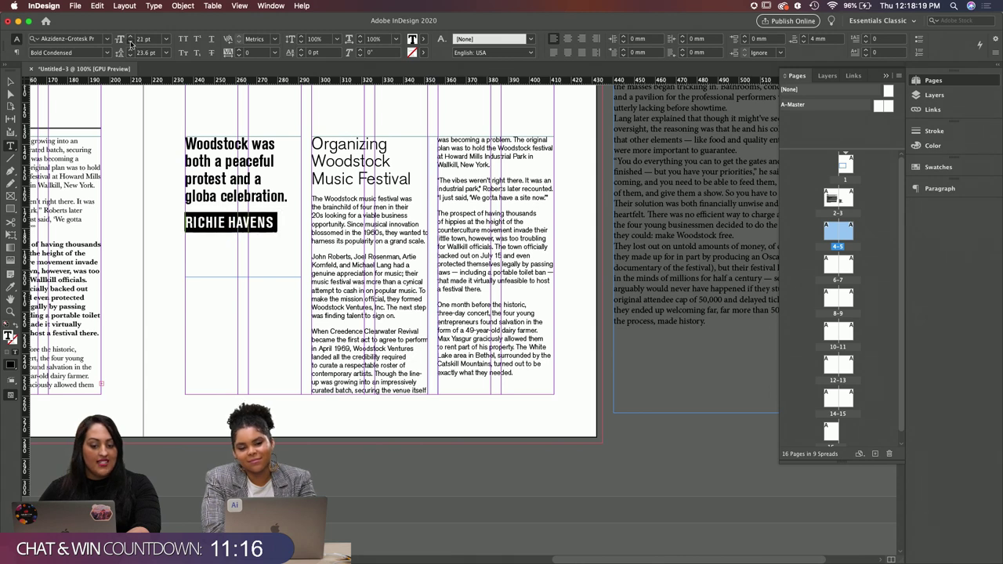
click(130, 41)
click(130, 41)
click(130, 43)
click(130, 42)
click(131, 42)
click(131, 43)
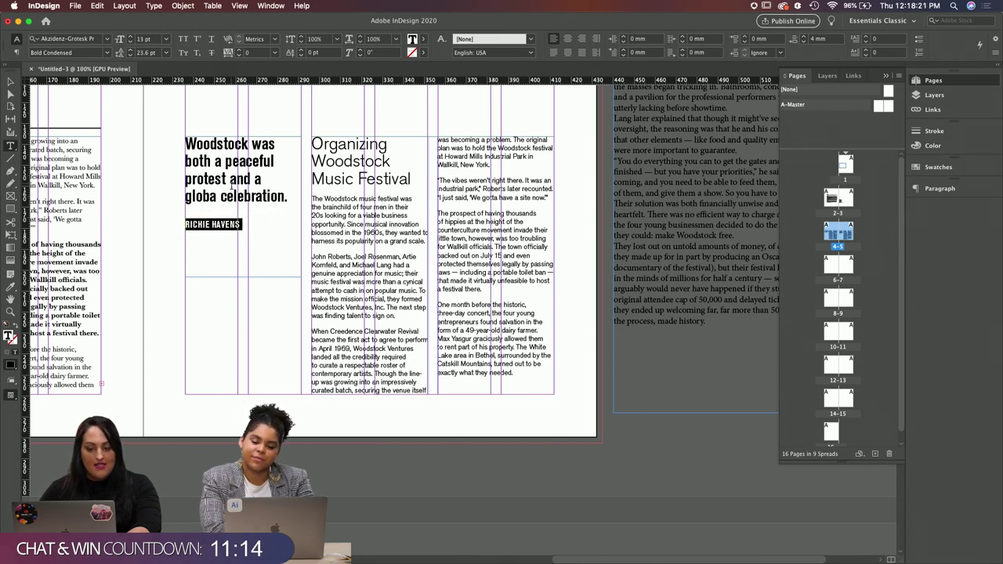
click(221, 209)
click(210, 196)
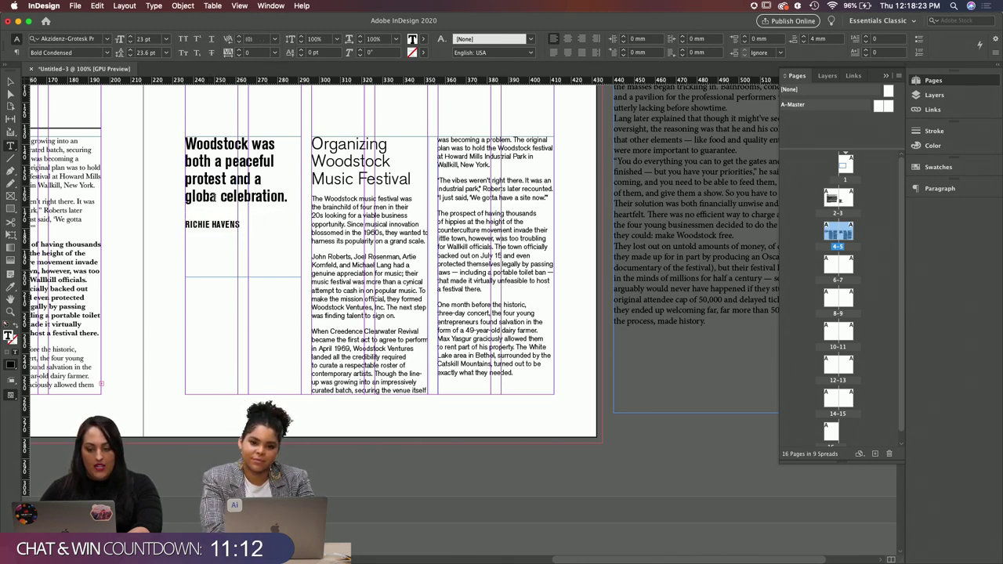
Step: Restore the missing 'l' in 'global' and reduce the Organizing Woodstock heading to 16 pt
text(l)
click(408, 177)
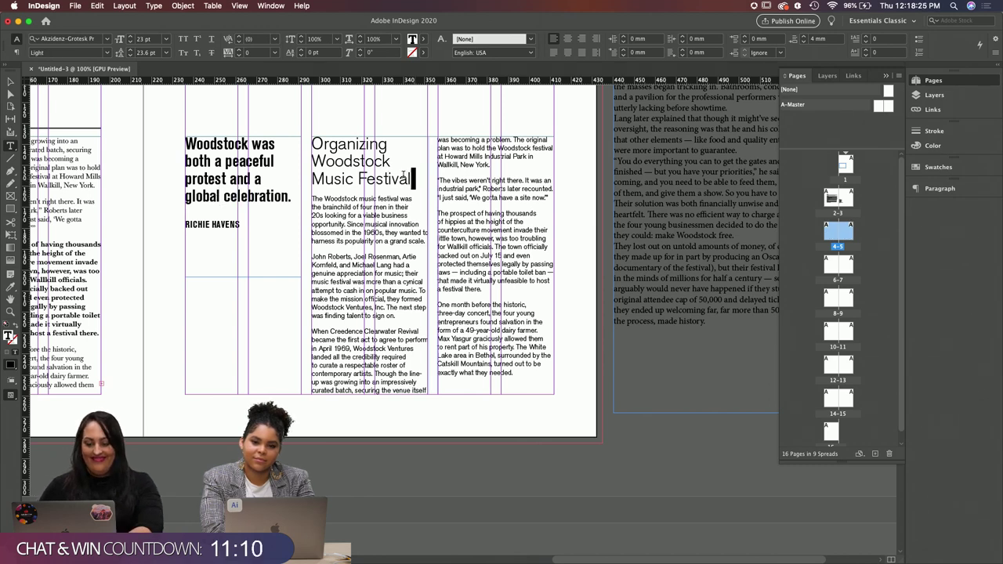
drag(404, 175, 285, 140)
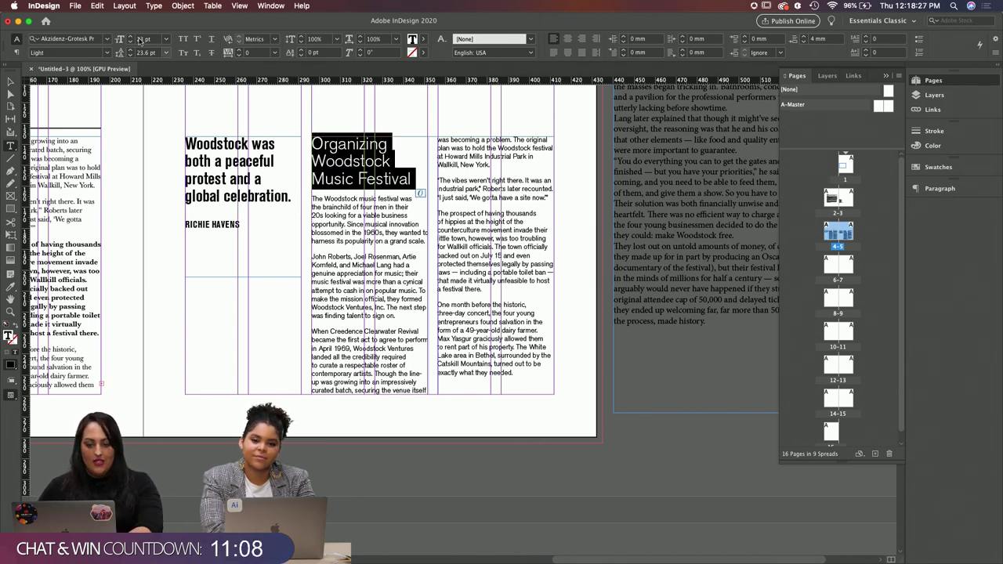
click(130, 42)
click(130, 42)
click(130, 43)
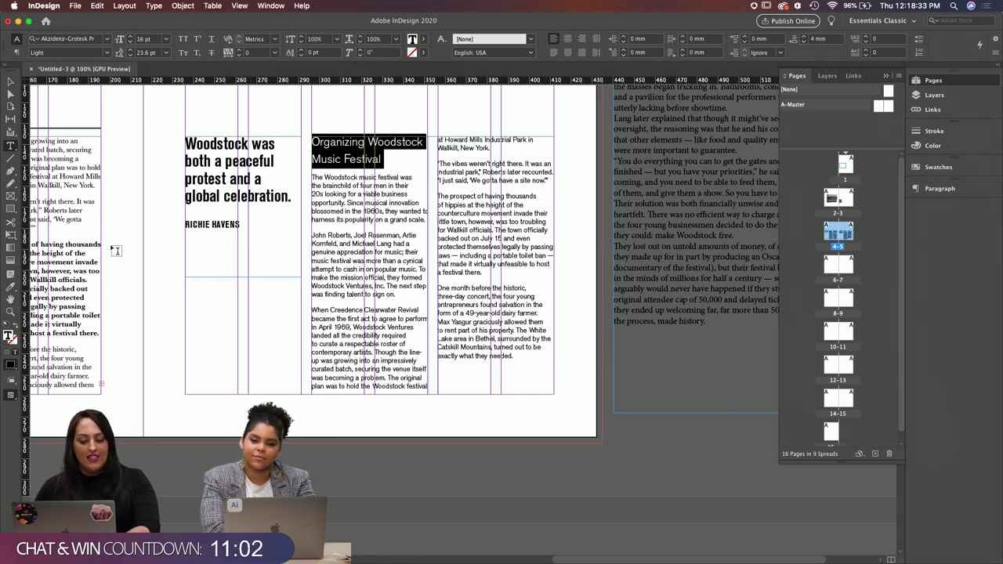
Step: Set the heading in the Super weight and tighten its leading to 17.6 pt
click(108, 52)
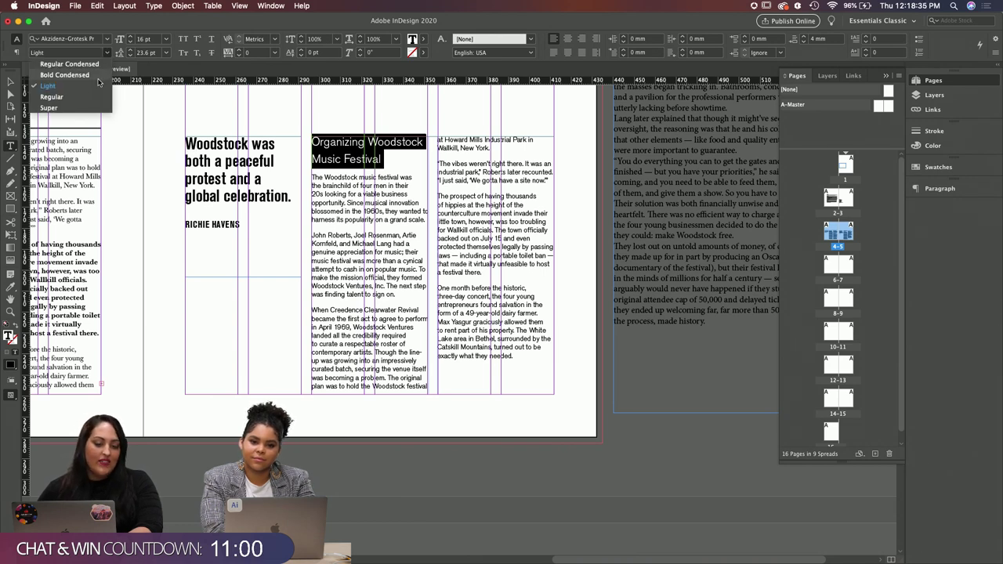
click(94, 108)
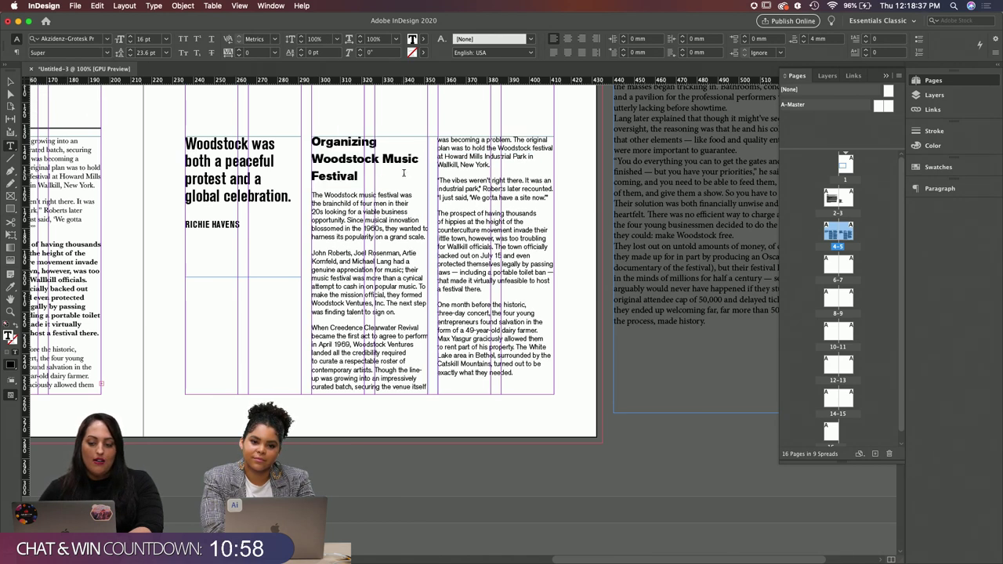
drag(361, 176, 296, 144)
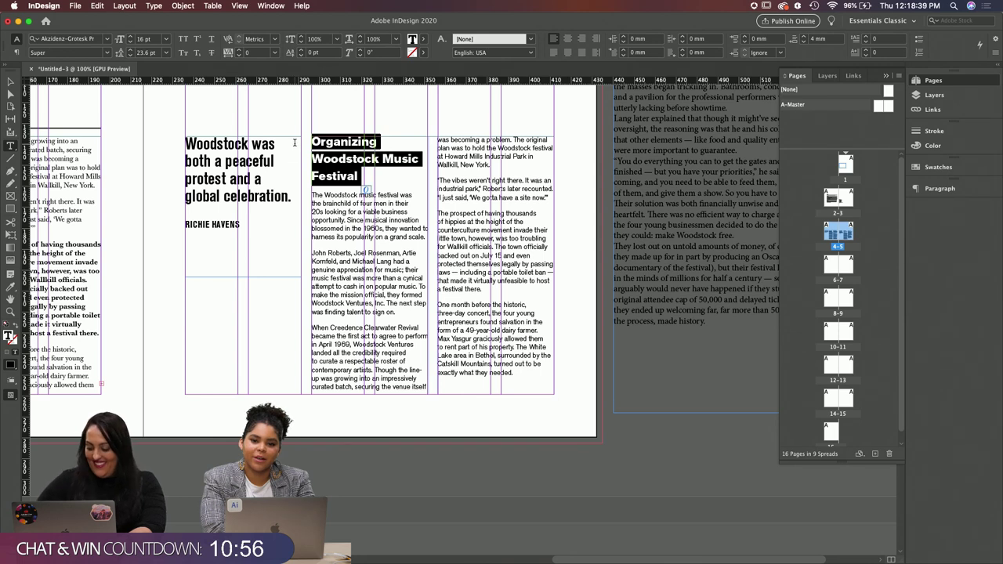
key(alt+Up)
key(alt+Up)
key(alt+Up)
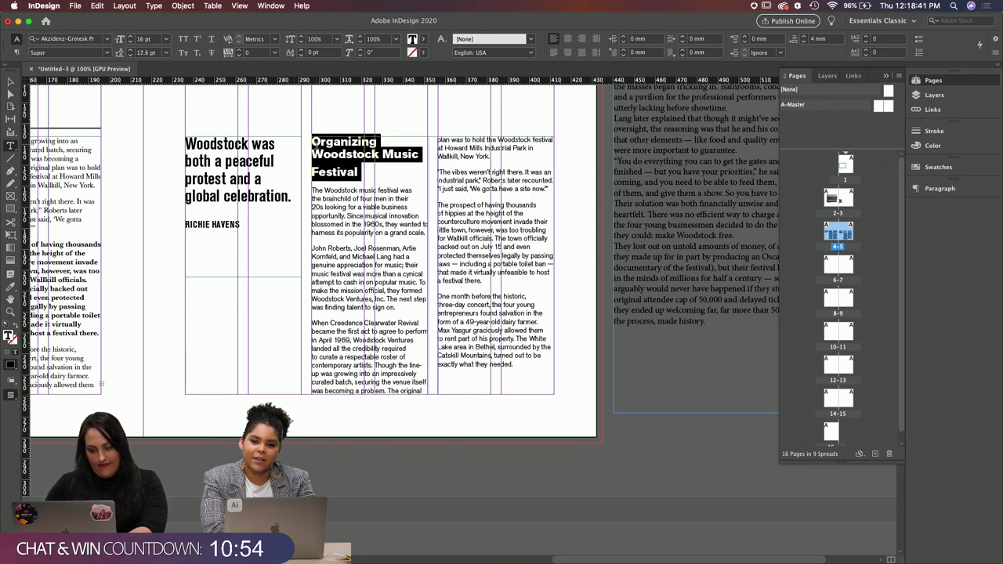
Step: Reset kerning to Metrics after 'Music' and adjust the heading's line break there
key(i)
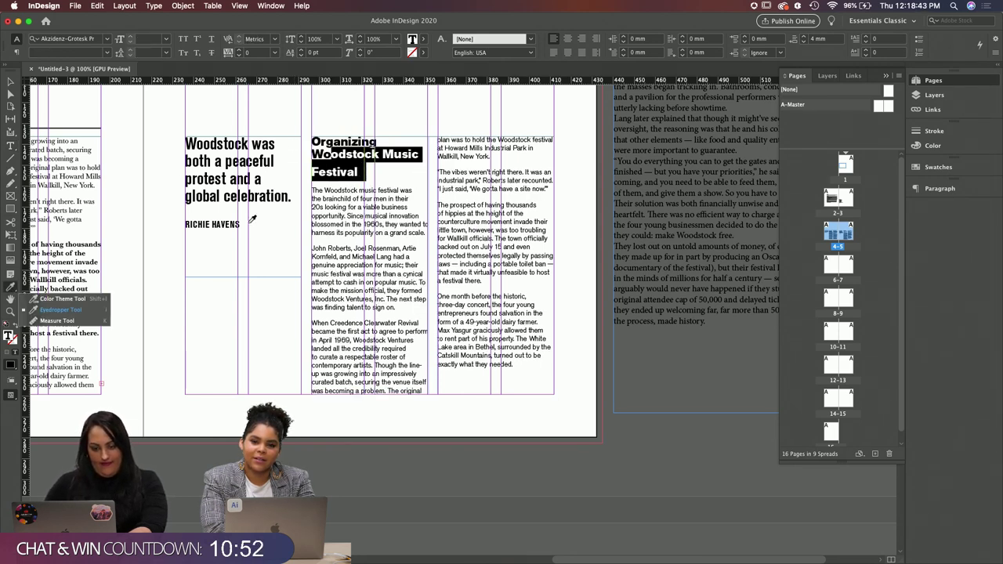
click(252, 222)
click(10, 81)
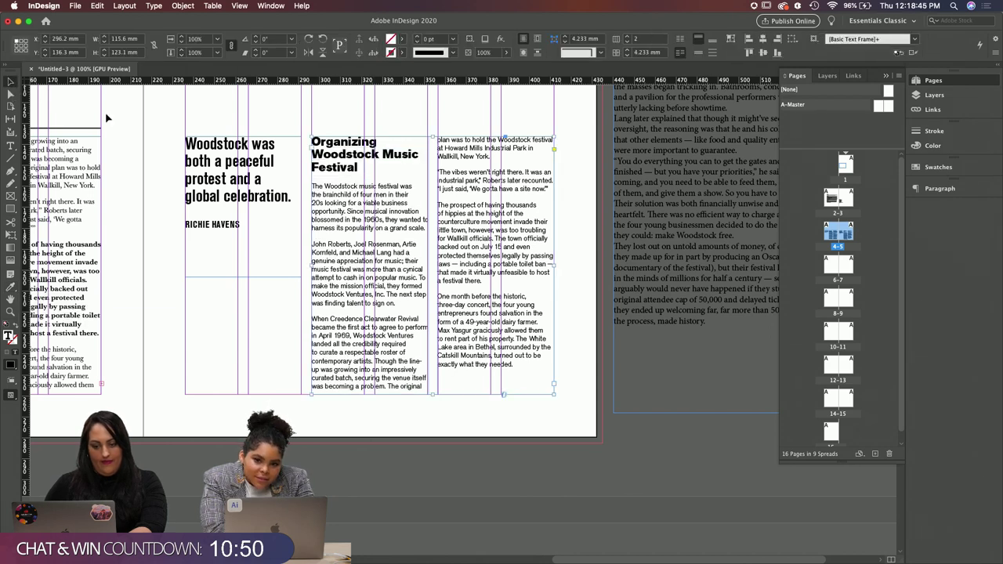
double_click(415, 154)
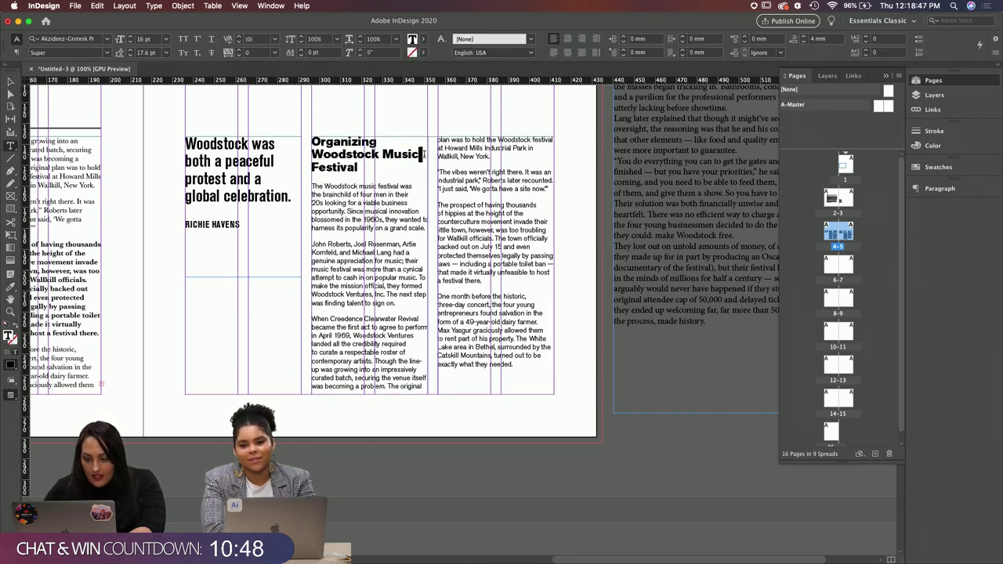
click(424, 154)
key(Delete)
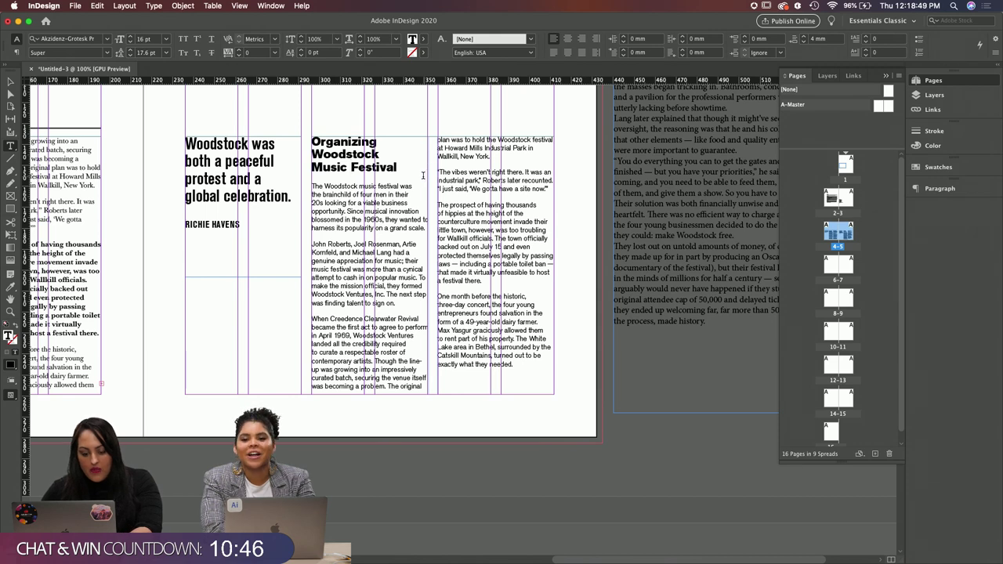
key(Escape)
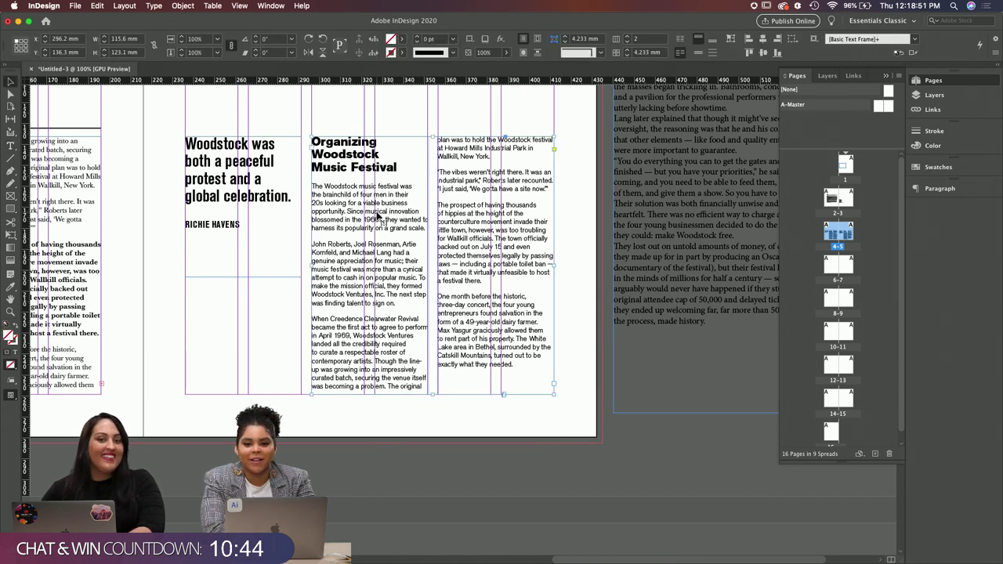
Step: Zoom in and pan the spread to bring the heading into view
double_click(352, 165)
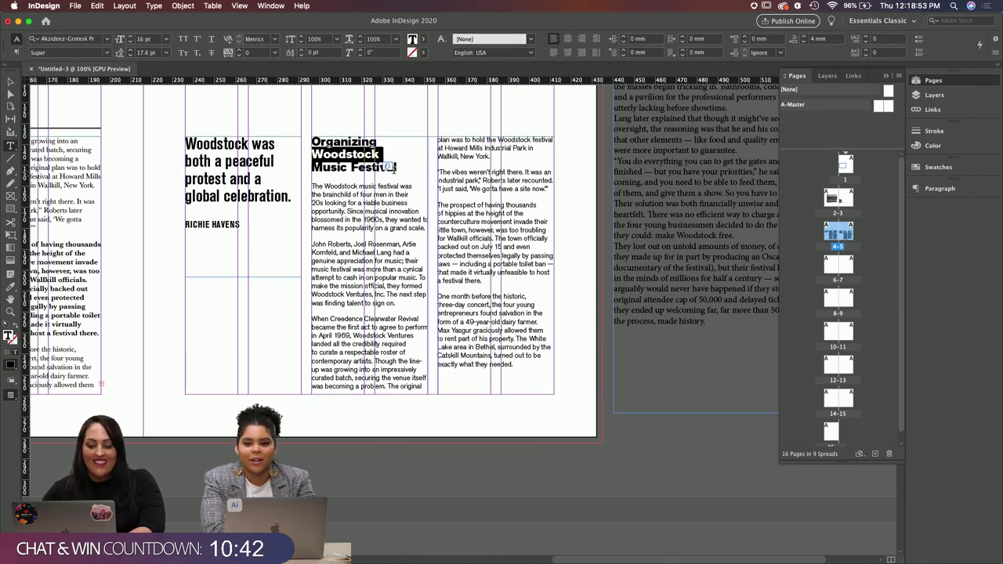
drag(398, 168, 123, 88)
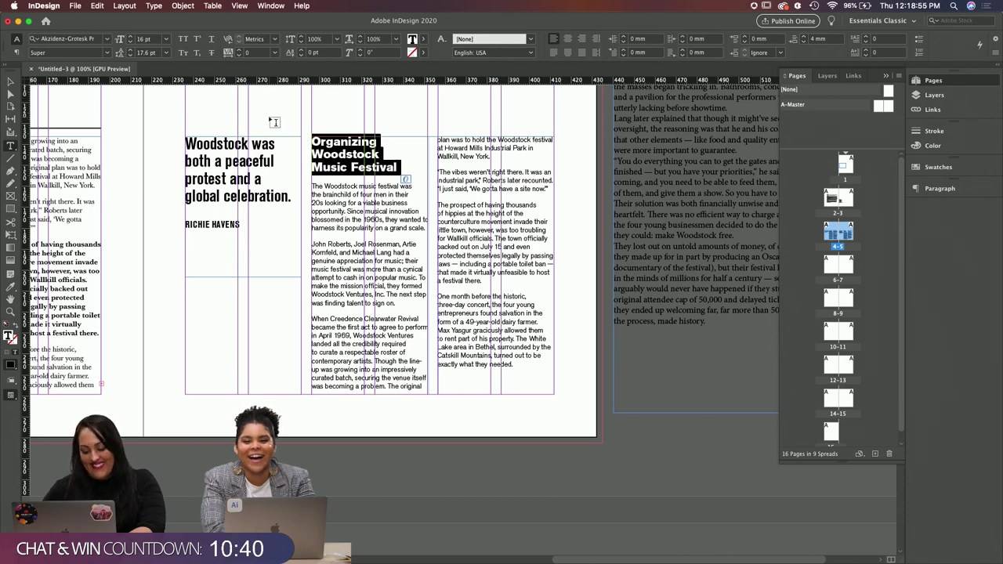
key(super+equal)
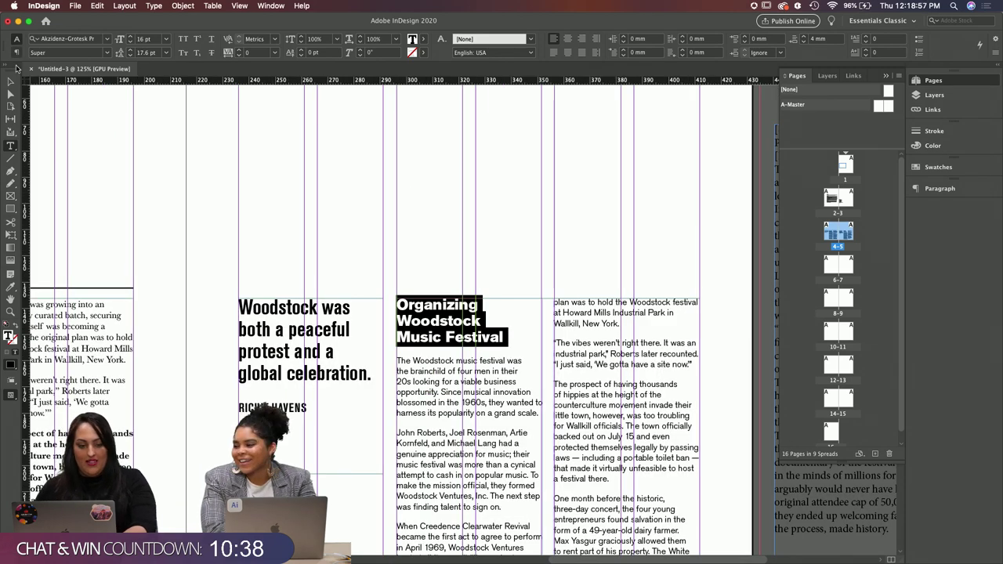
key(Escape)
drag(524, 253, 445, 156)
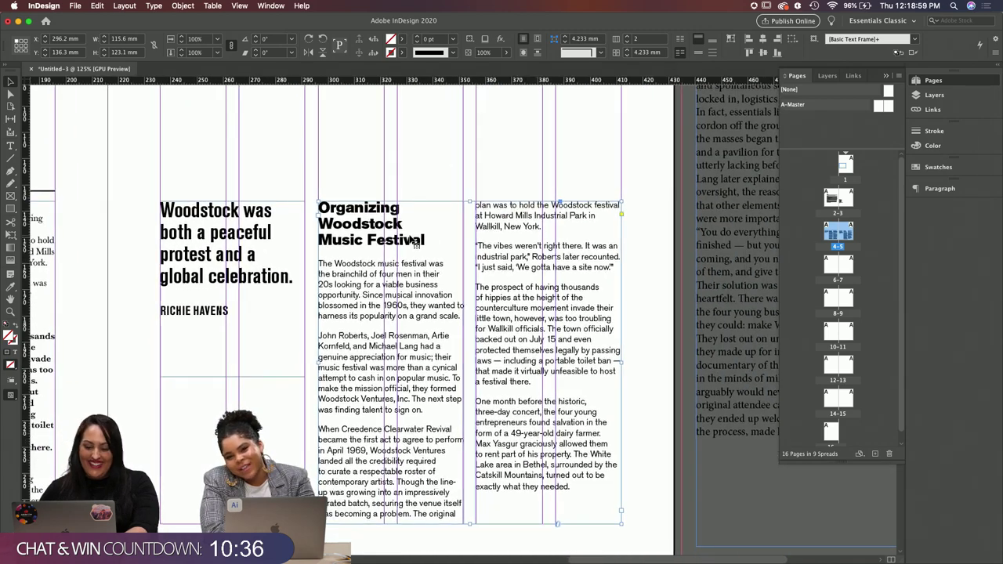
Step: Set the heading in Bold Condensed at 18 pt over 19 pt leading
double_click(427, 240)
drag(427, 240, 43, 53)
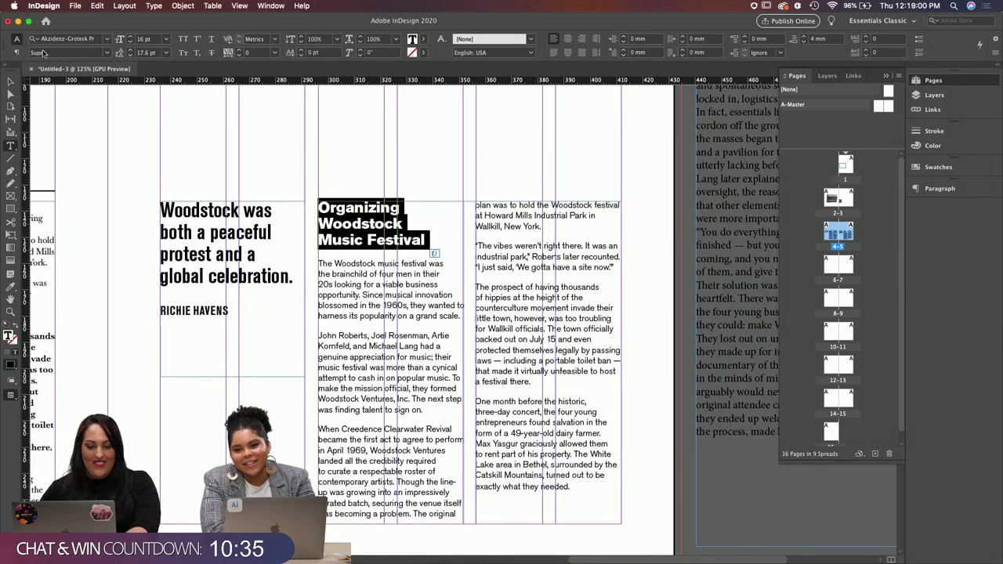
click(107, 52)
click(86, 74)
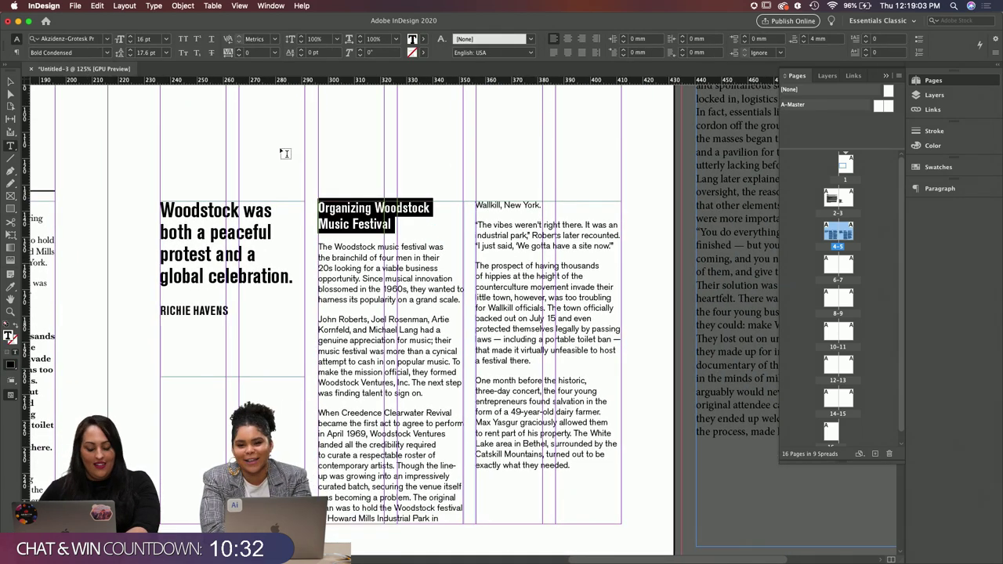
click(405, 223)
drag(404, 223, 272, 197)
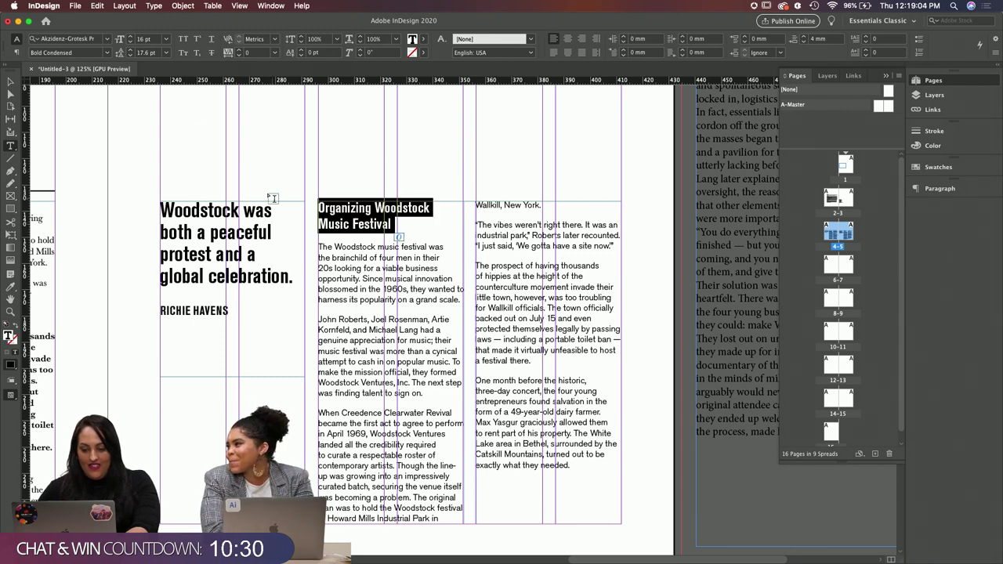
click(130, 38)
click(130, 37)
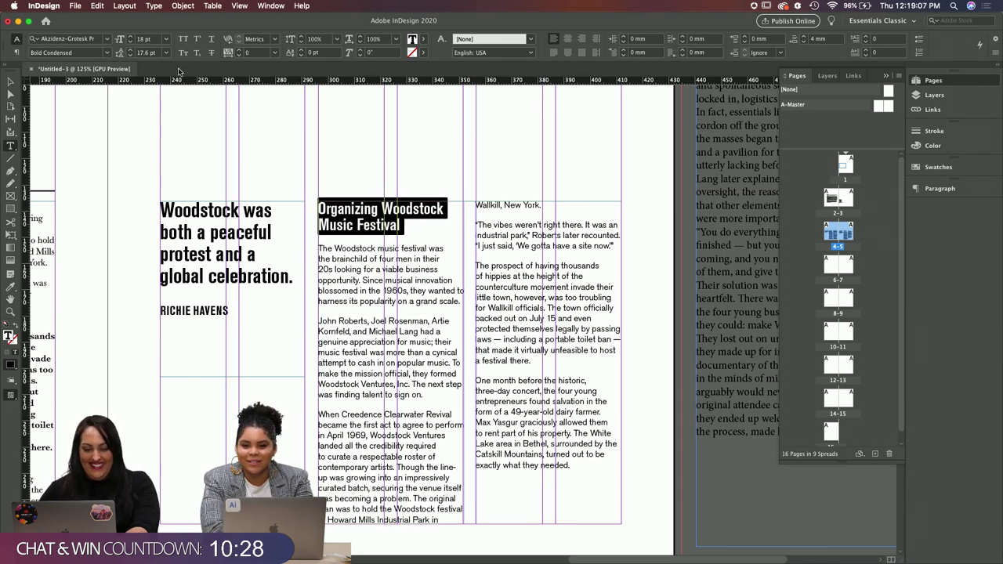
click(130, 50)
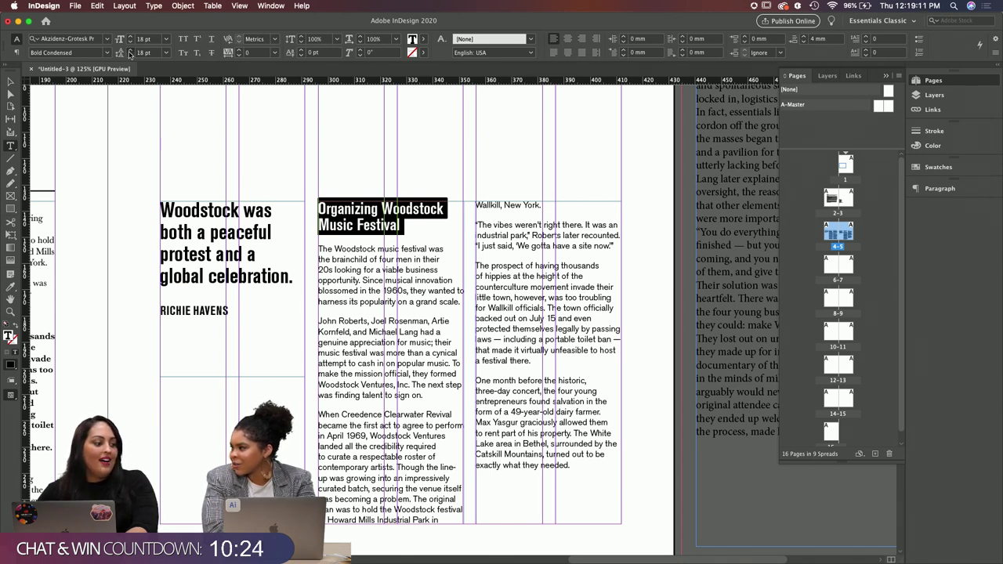
click(129, 52)
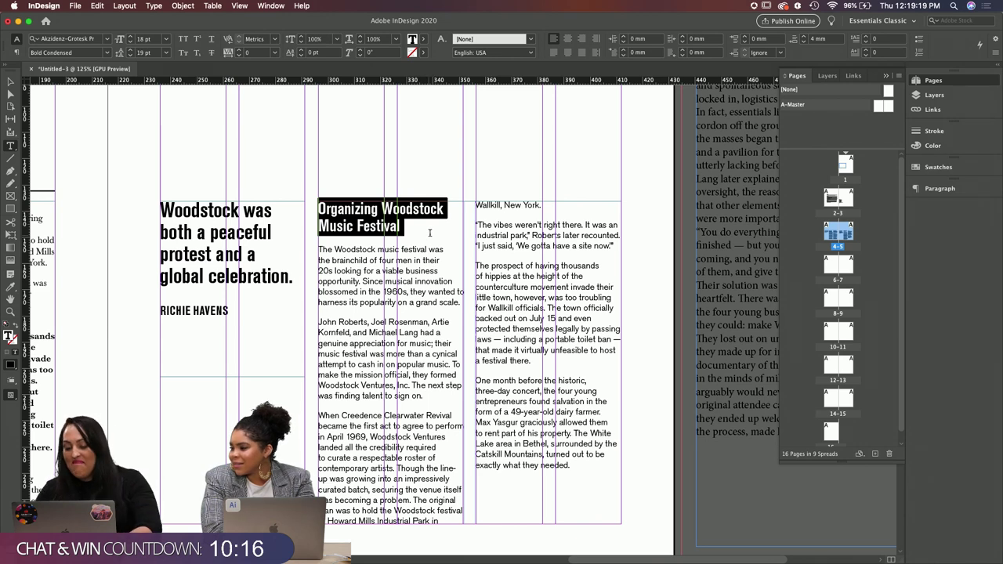
click(430, 233)
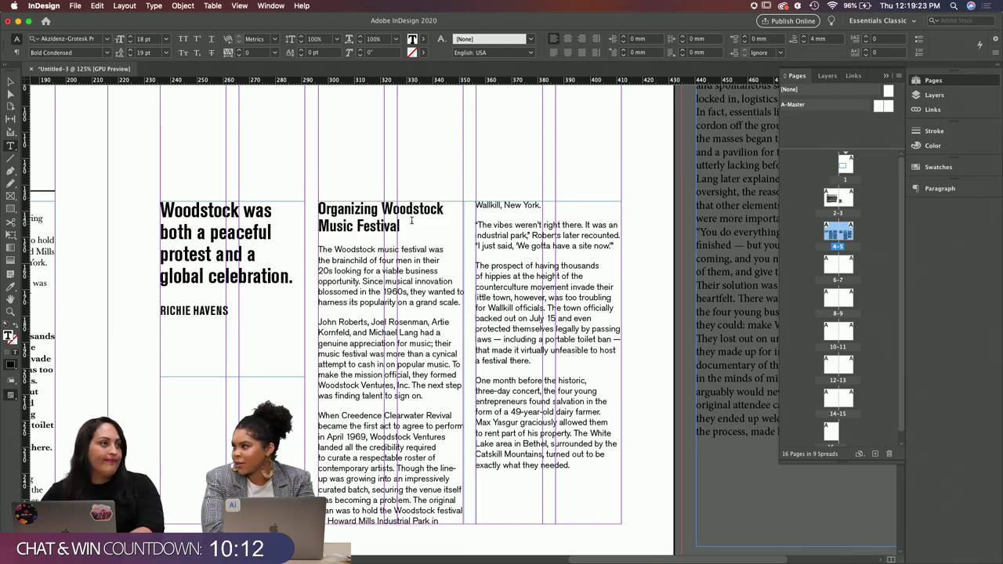
Step: Shrink RICHIE HAVENS to 11 pt and give the pull quote 3.5 mm space after
drag(230, 311, 160, 311)
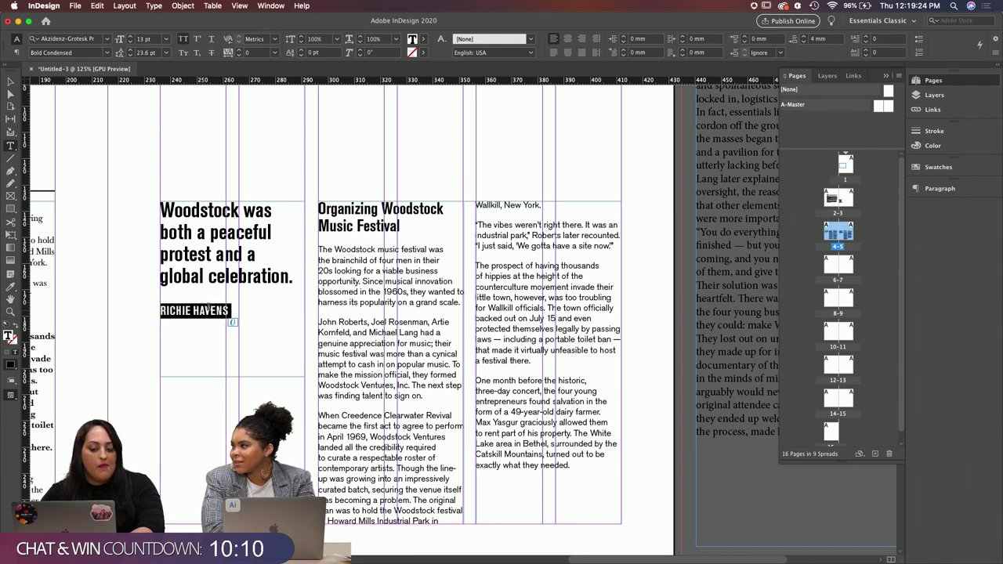
click(131, 43)
click(131, 42)
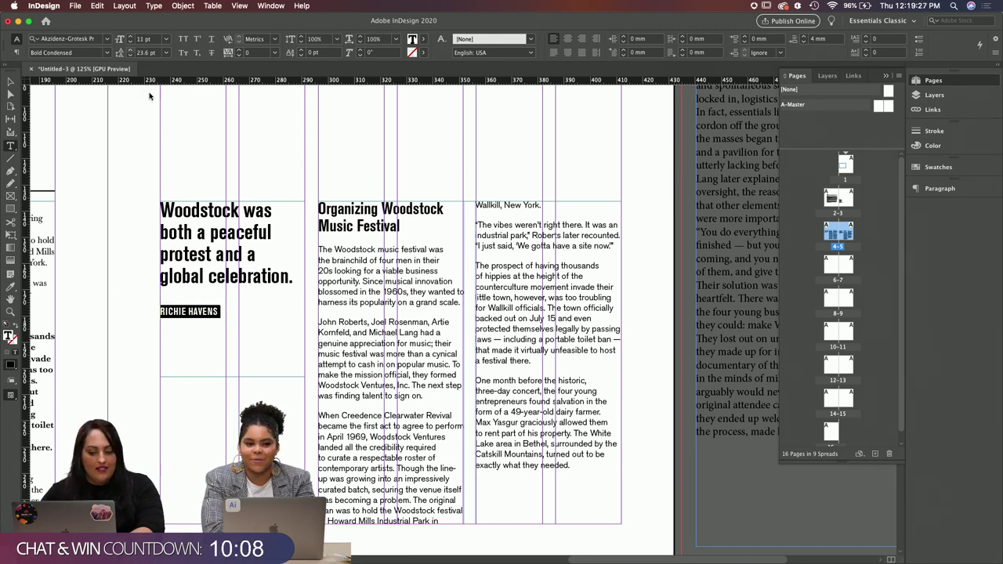
scroll(183, 259, down, 2)
click(183, 258)
triple_click(184, 259)
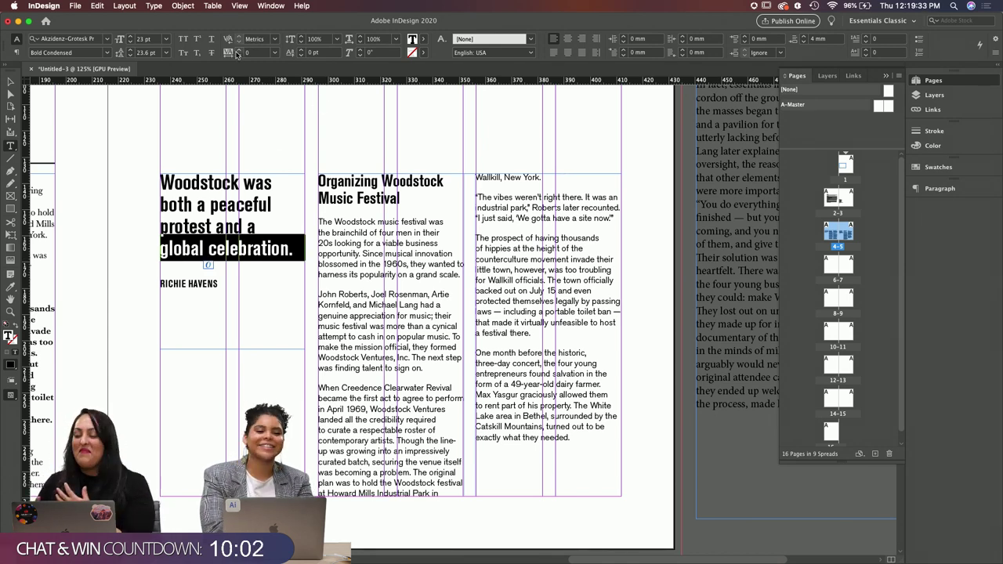
click(803, 42)
click(802, 42)
click(802, 41)
click(471, 326)
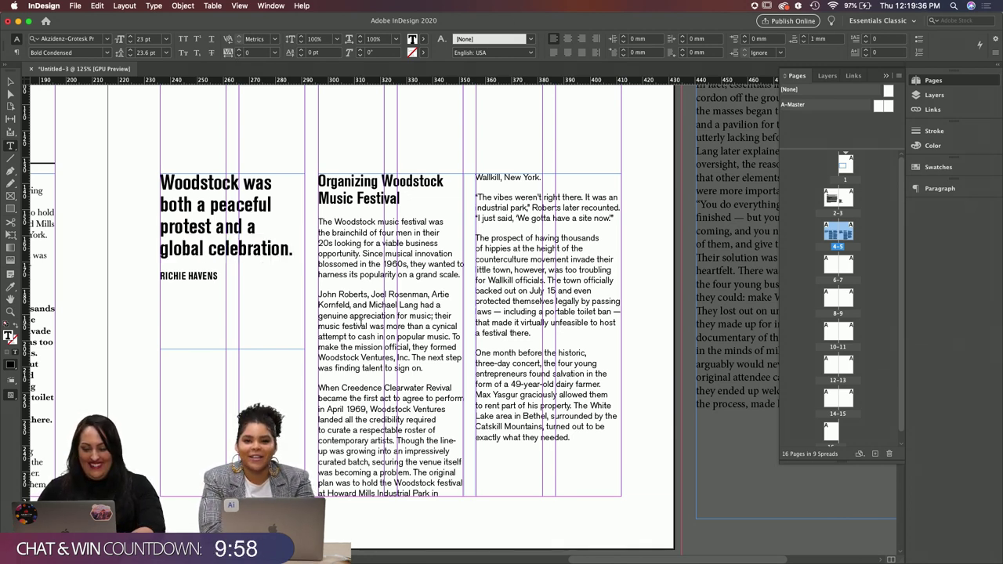
Step: Set the 'The vibes weren't' quote paragraph in Super weight, then select the 'Woodstock was' line
triple_click(550, 330)
triple_click(532, 202)
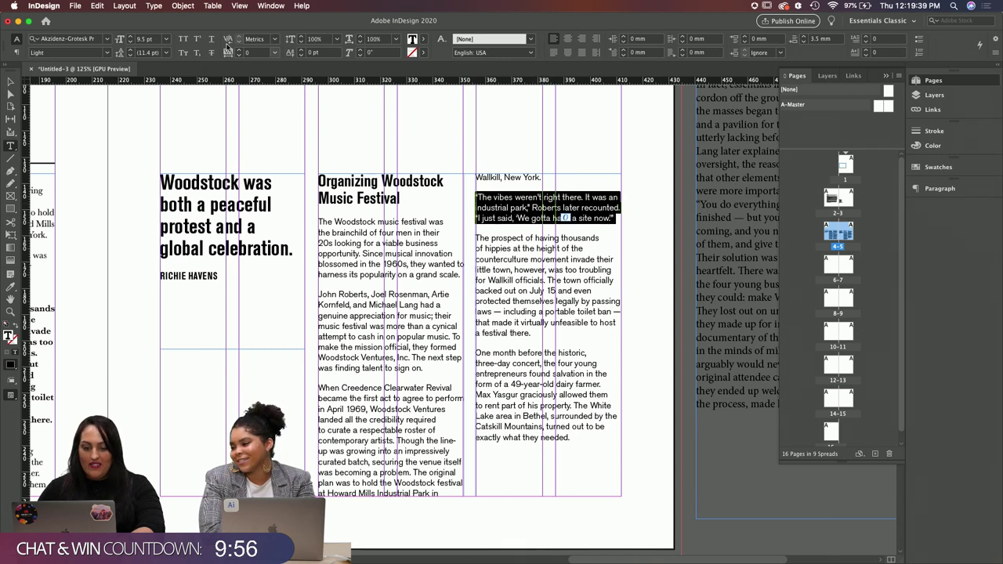
click(106, 53)
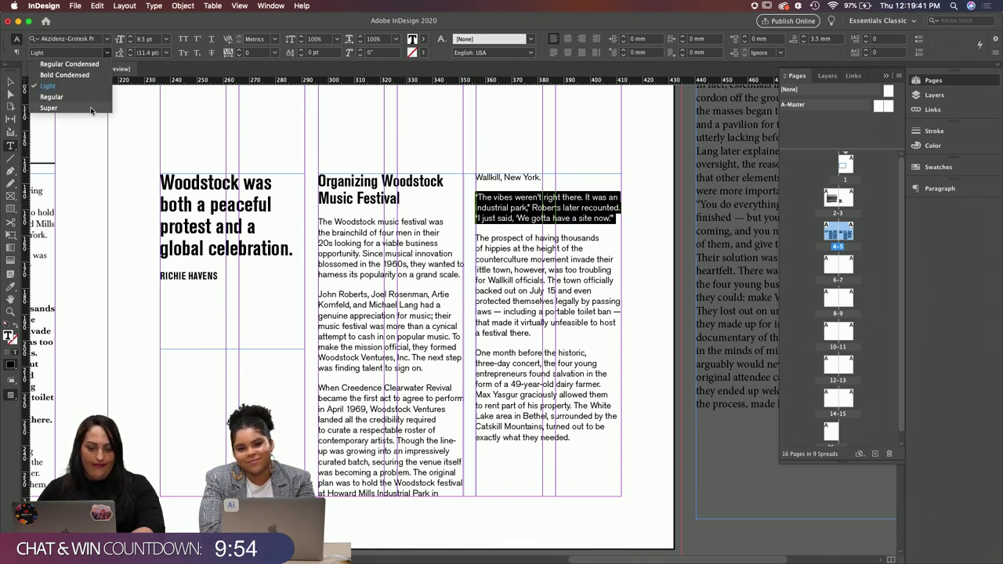
click(51, 107)
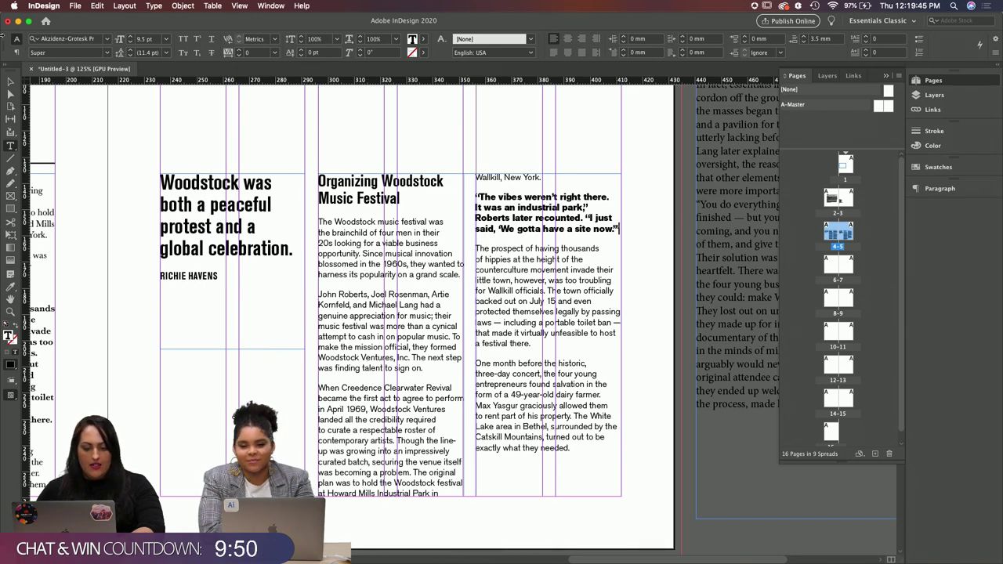
key(Escape)
drag(217, 138, 346, 139)
triple_click(335, 182)
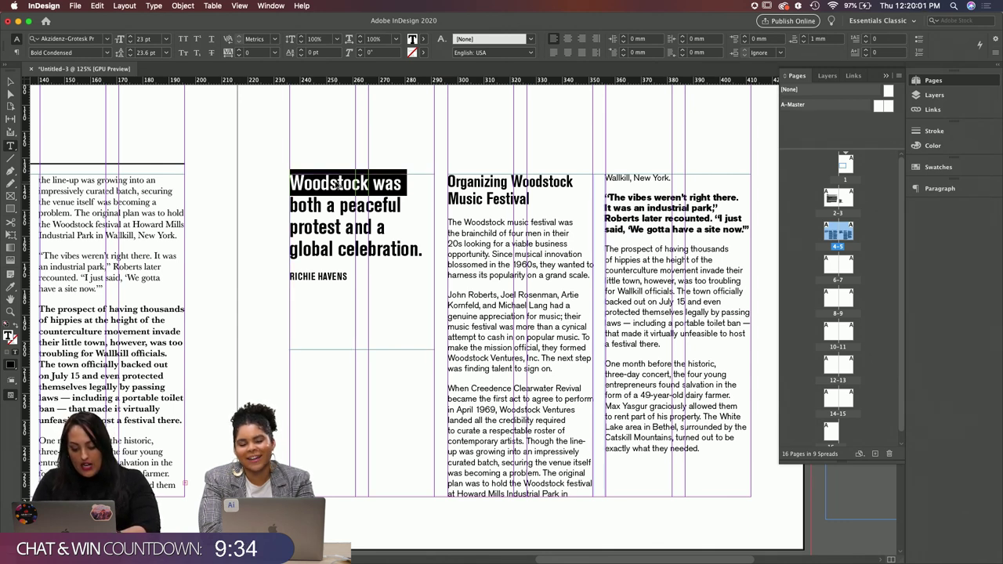
Step: Turn on a previewed Rule Above for the headline line with a 9 mm offset
key(super+alt+j)
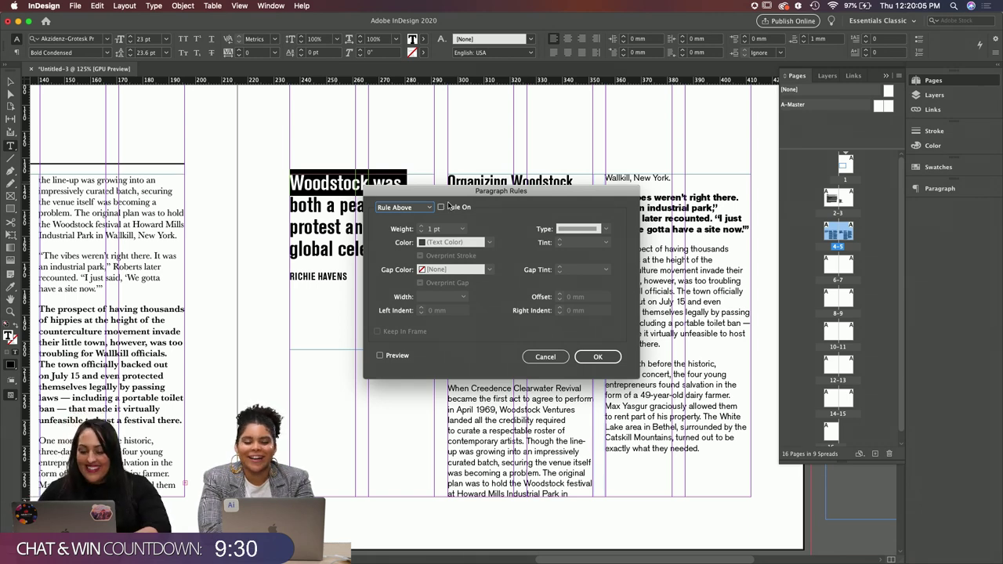
click(442, 208)
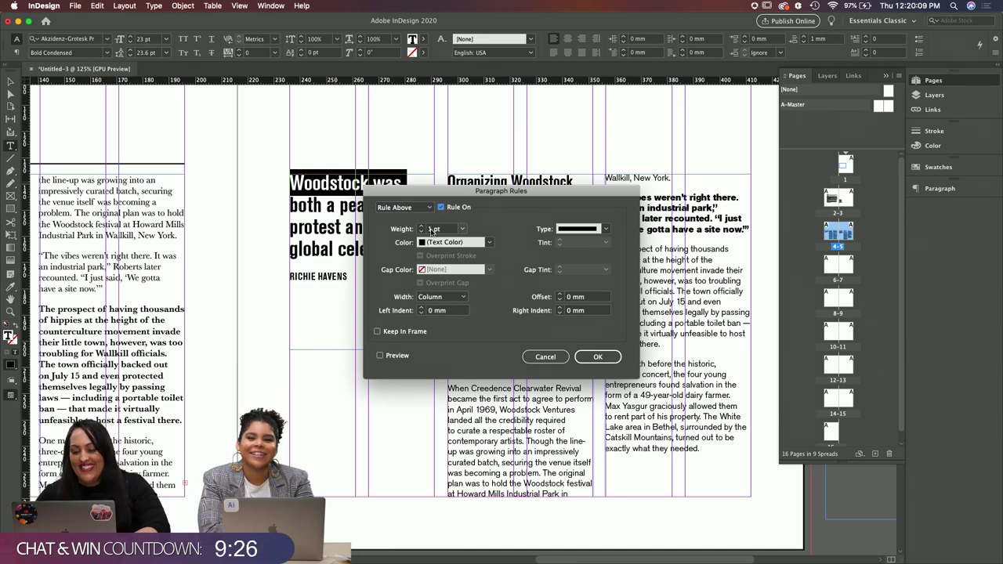
drag(438, 193, 548, 99)
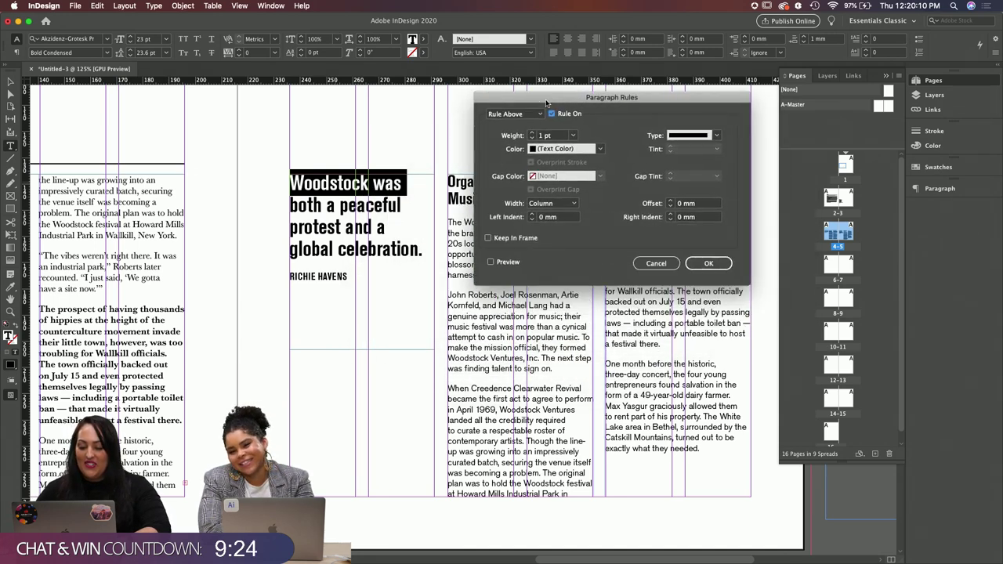
click(491, 263)
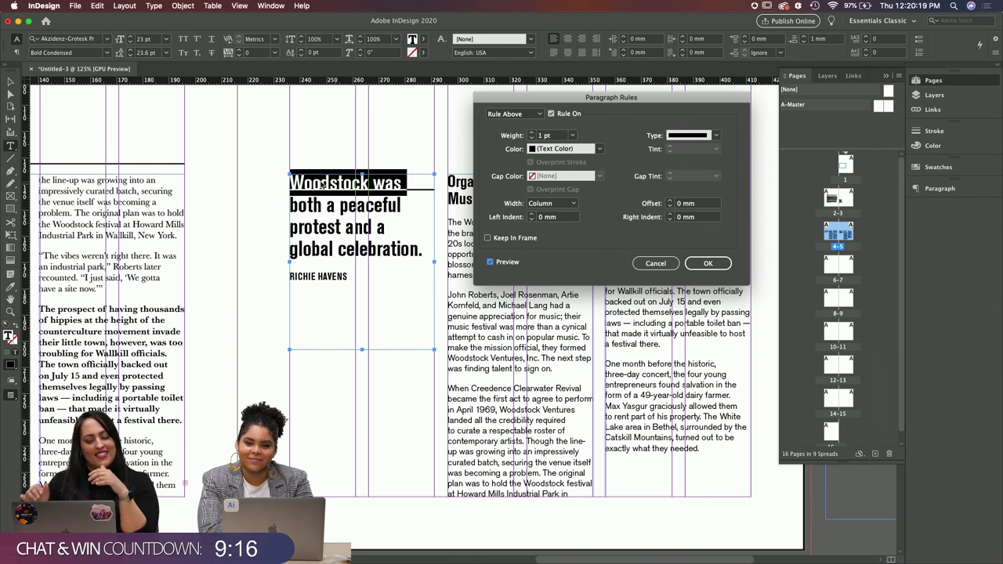
click(670, 200)
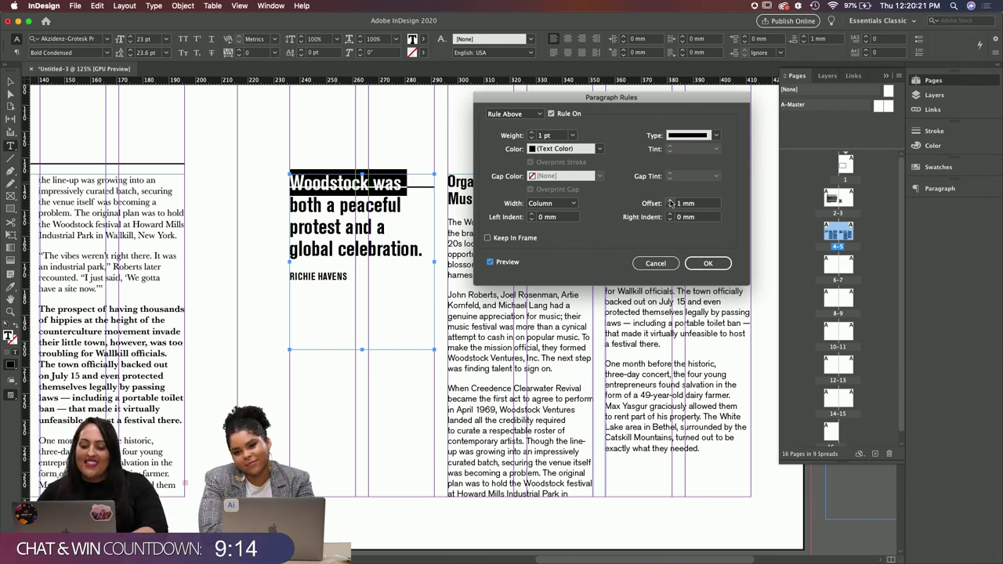
click(670, 201)
click(670, 201)
click(670, 200)
click(670, 200)
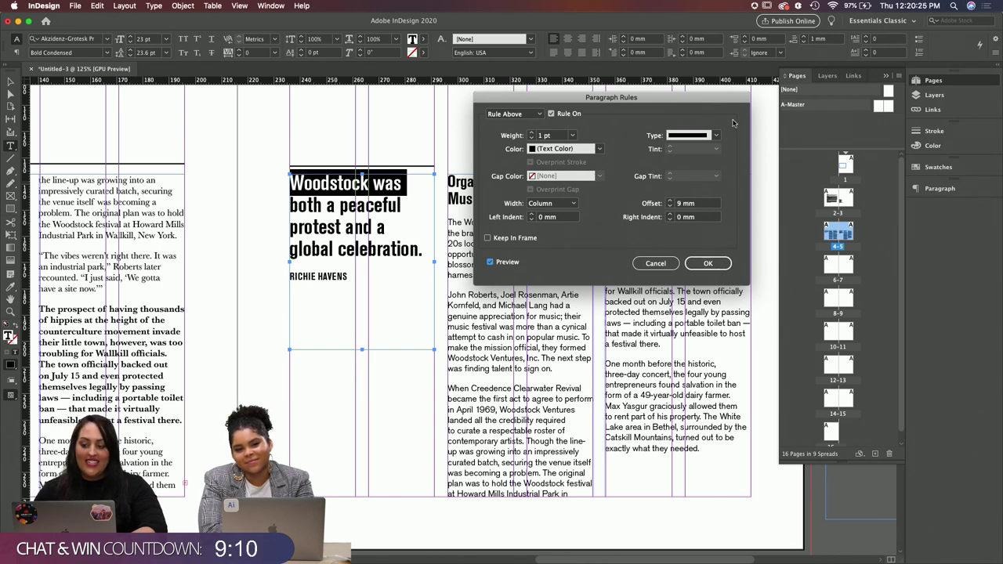
Step: Make the rule Wavy with a 5 pt weight
click(716, 135)
click(696, 346)
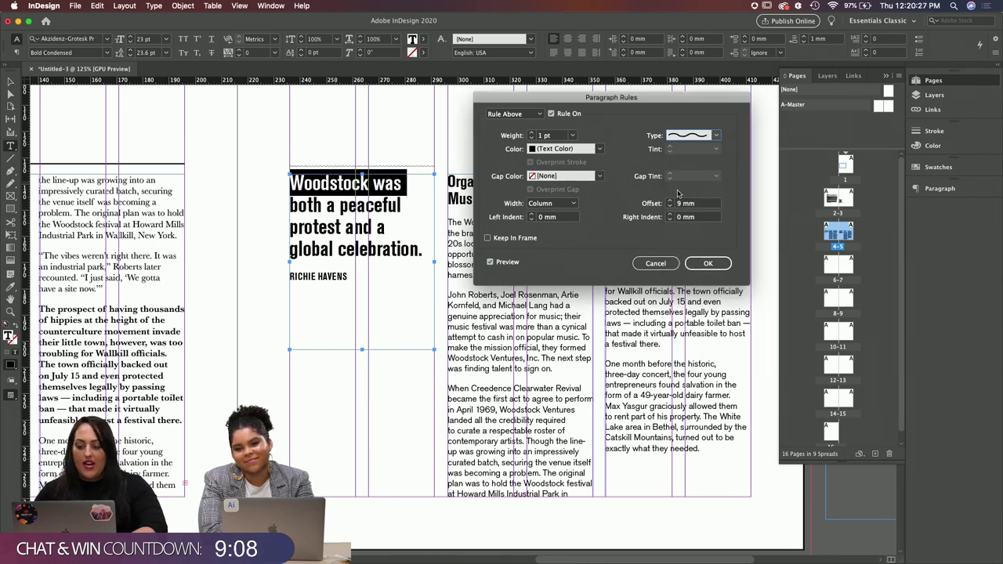
click(530, 132)
click(531, 133)
click(530, 132)
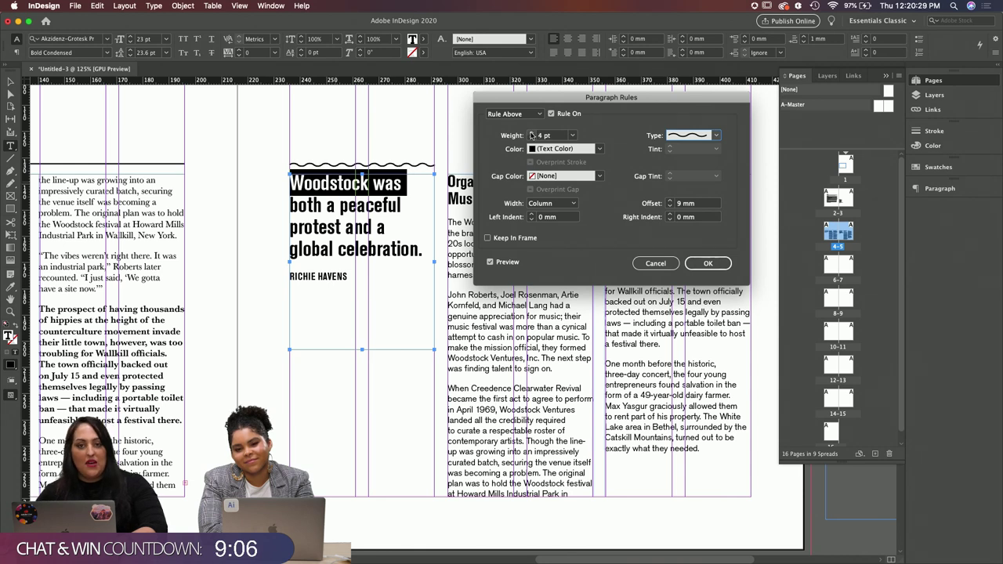
click(531, 133)
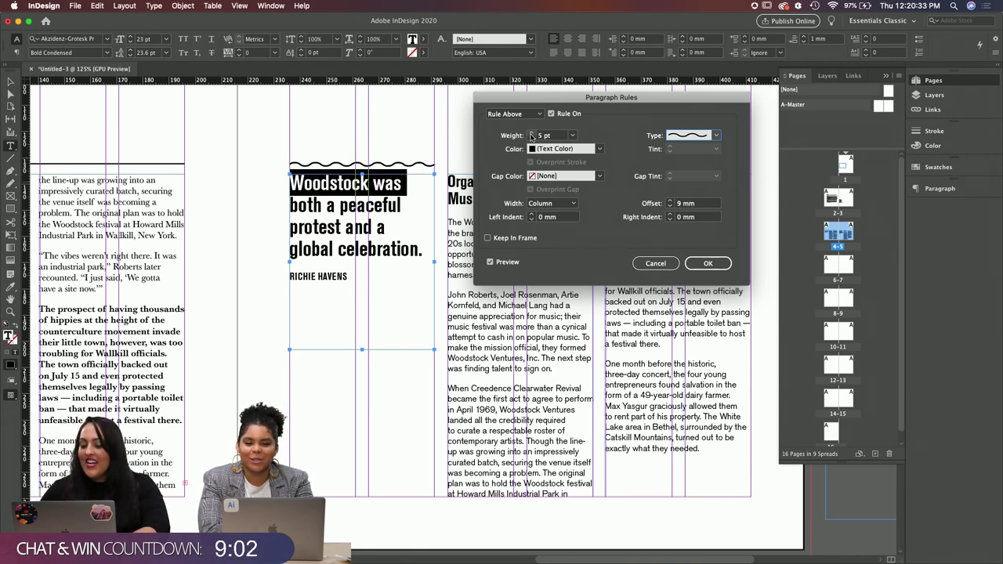
click(531, 139)
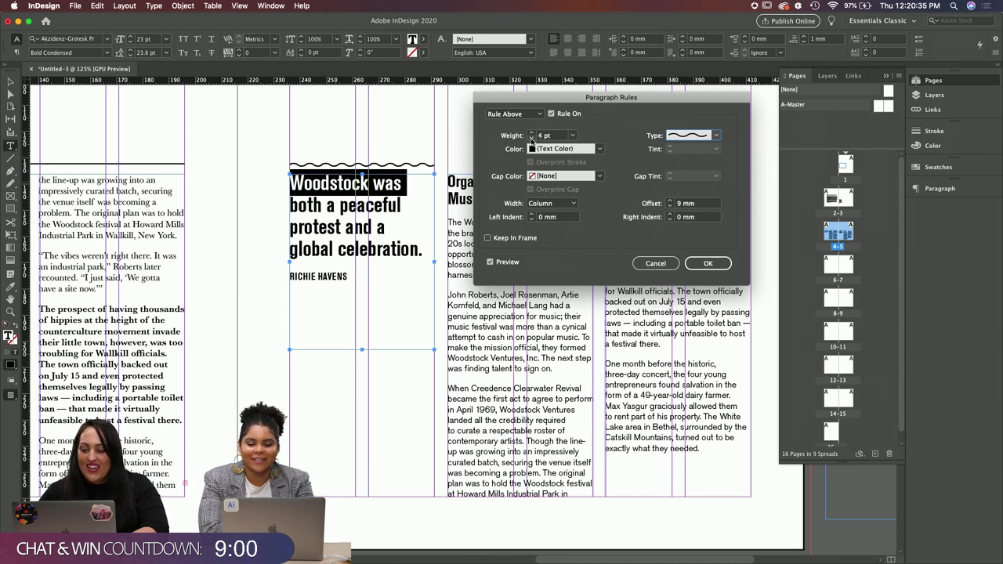
click(531, 138)
click(531, 133)
click(531, 133)
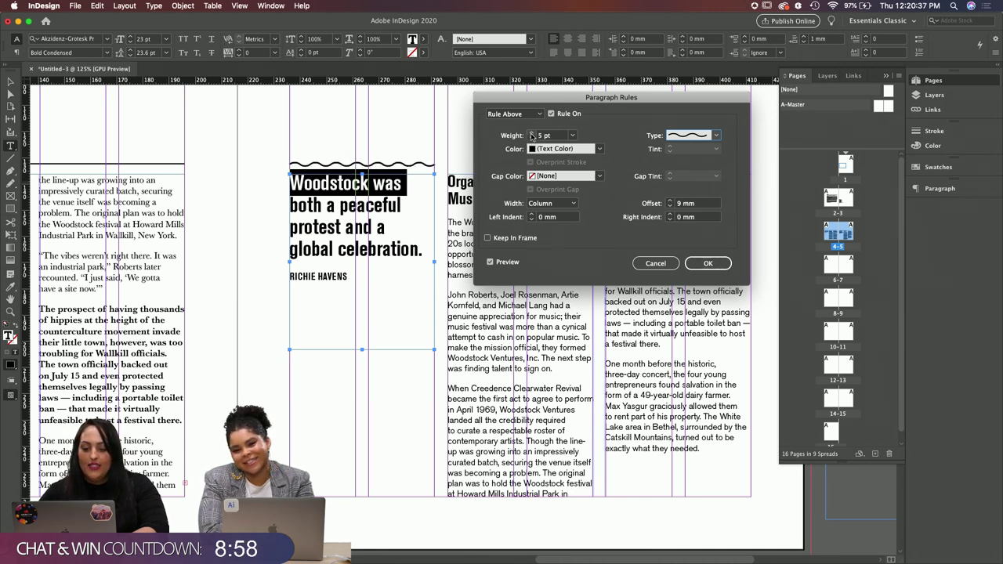
Step: Set the rule width to Text, confirm it, and select the RICHIE HAVENS credit line
click(571, 203)
click(561, 226)
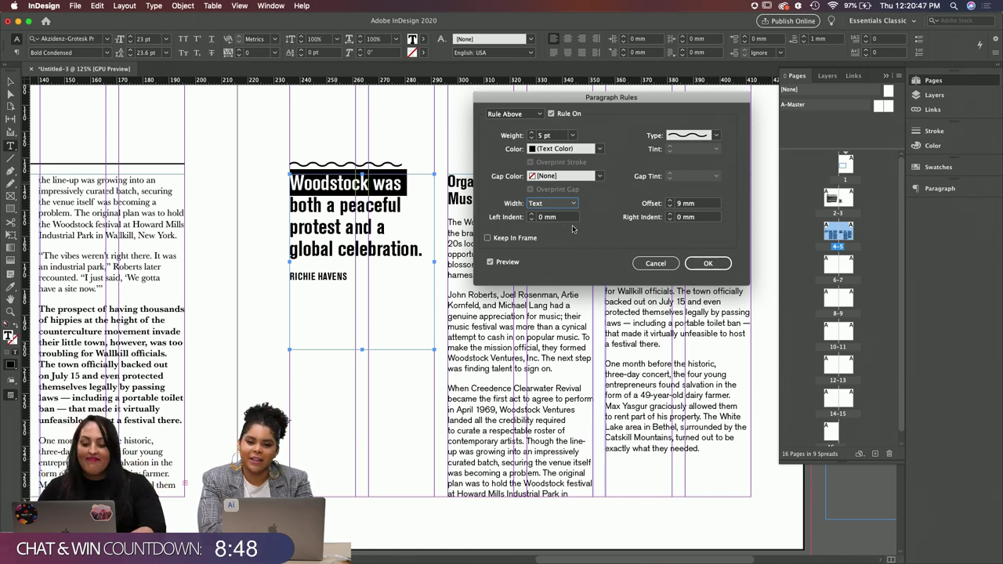
click(705, 264)
triple_click(333, 275)
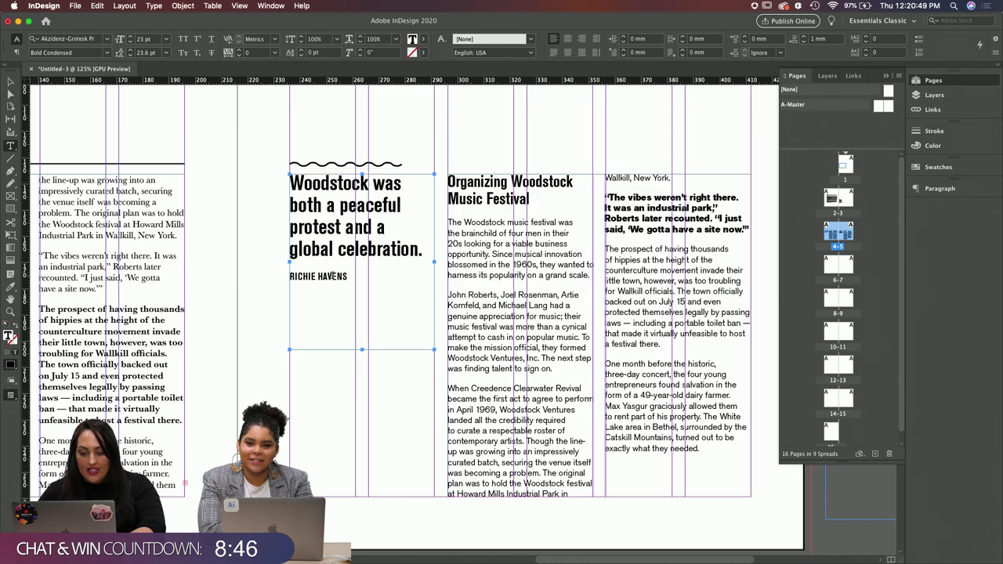
click(129, 41)
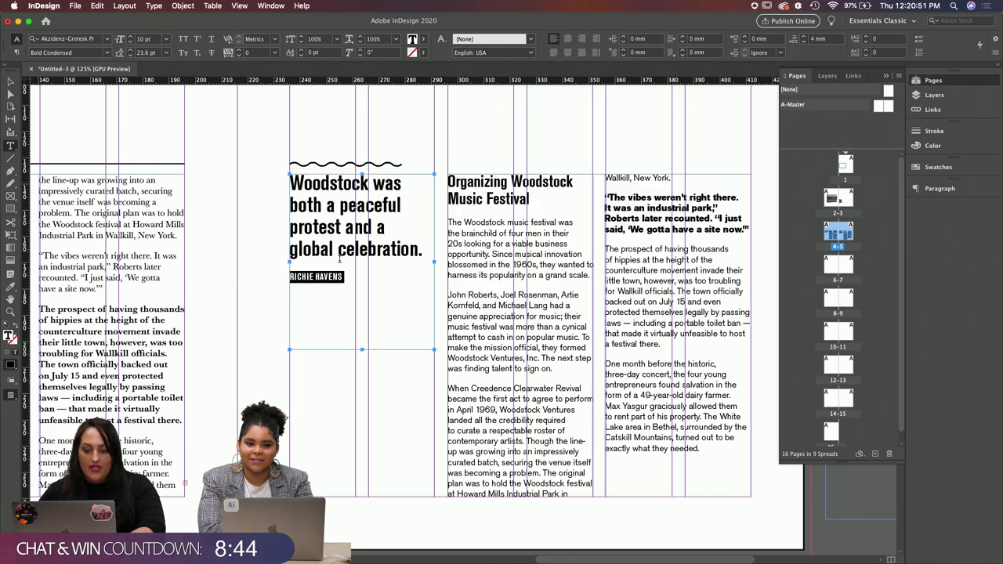
click(11, 81)
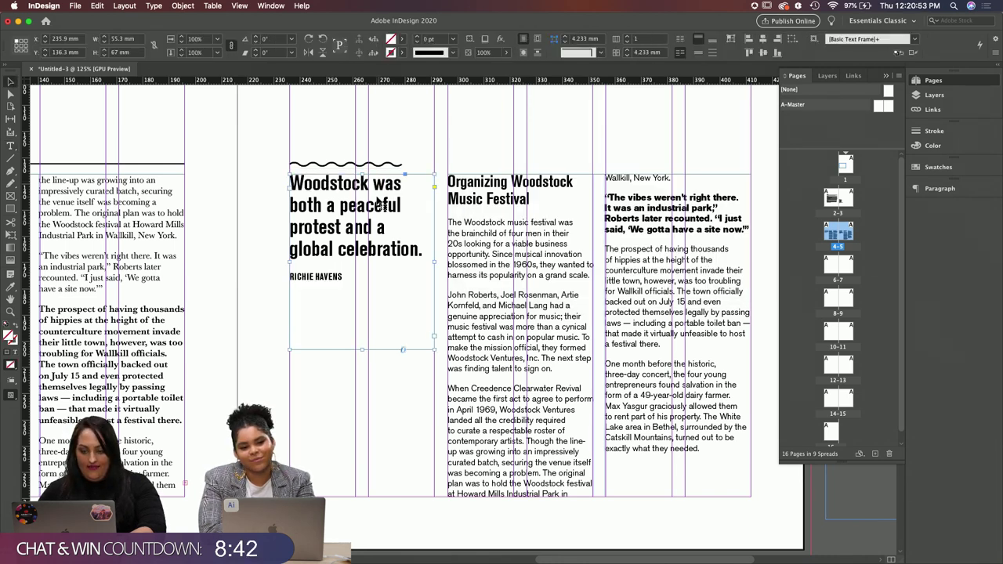
drag(378, 197, 378, 207)
key(Down)
key(Down)
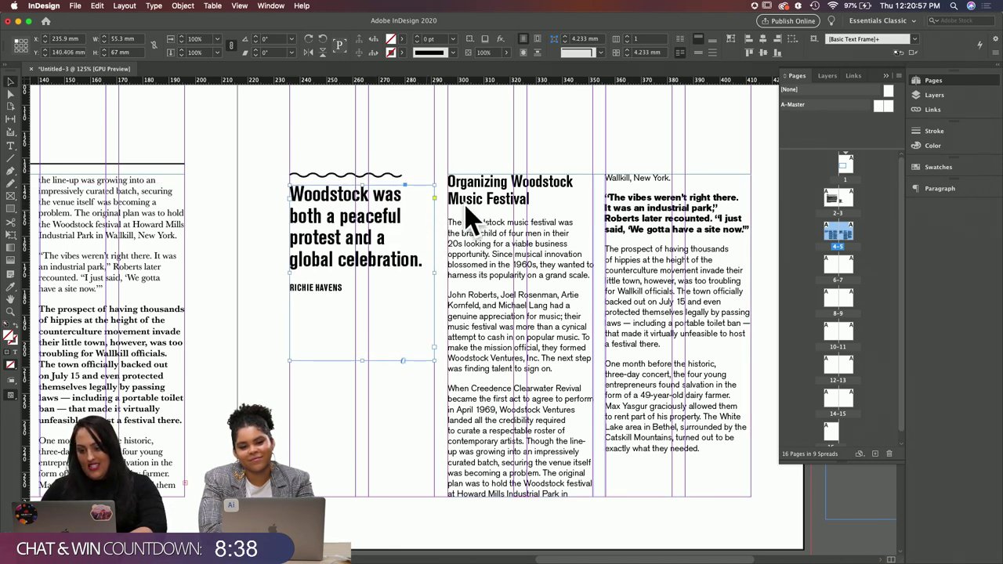
click(687, 244)
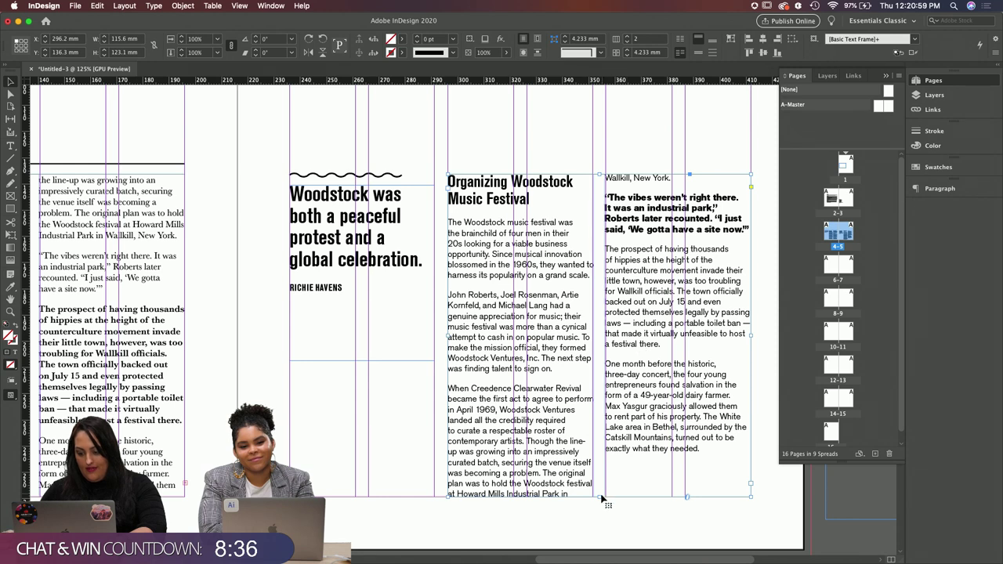
drag(599, 496, 596, 476)
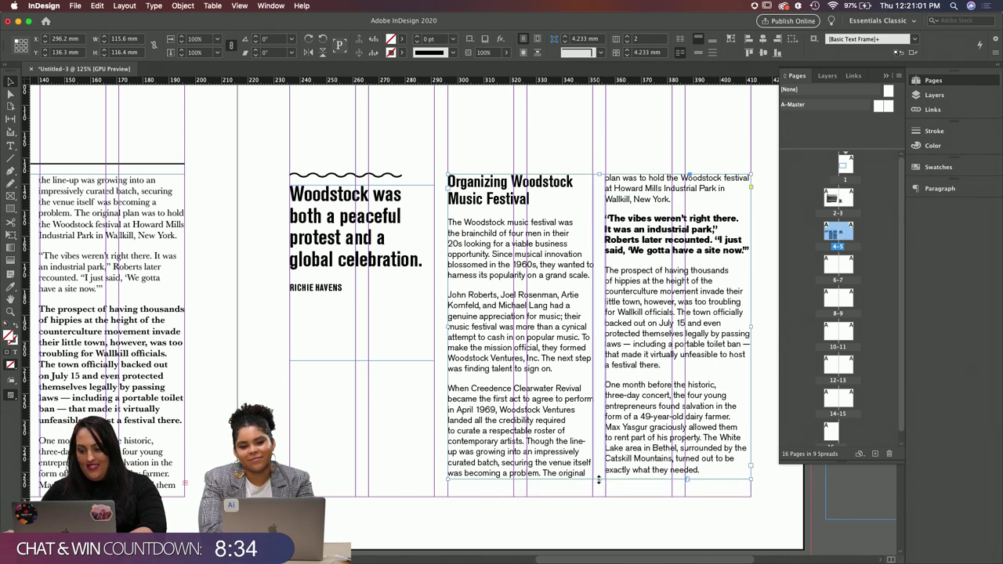
click(616, 510)
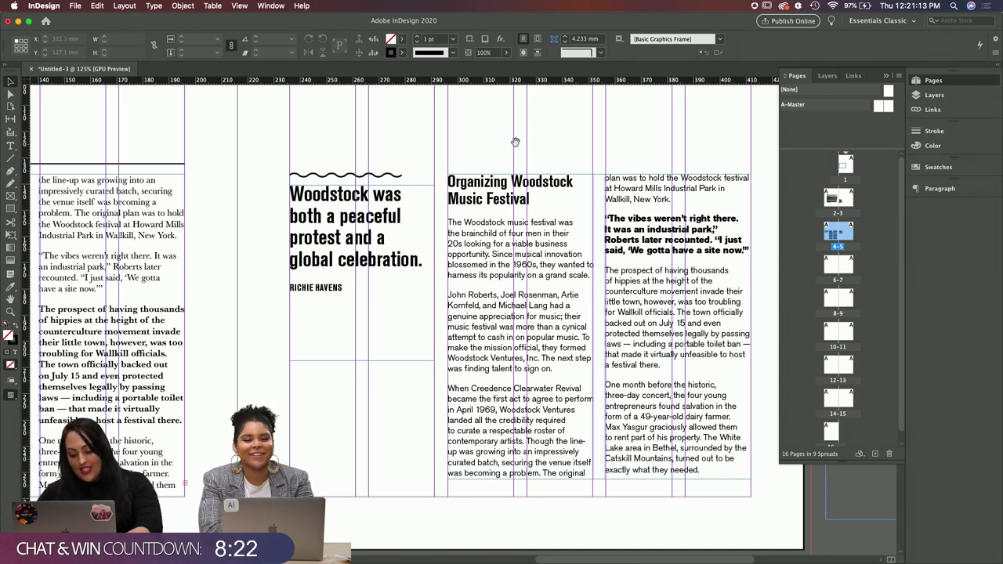
scroll(470, 251, up, 5)
scroll(470, 251, right, 3)
scroll(408, 323, down, 3)
scroll(408, 322, right, 1)
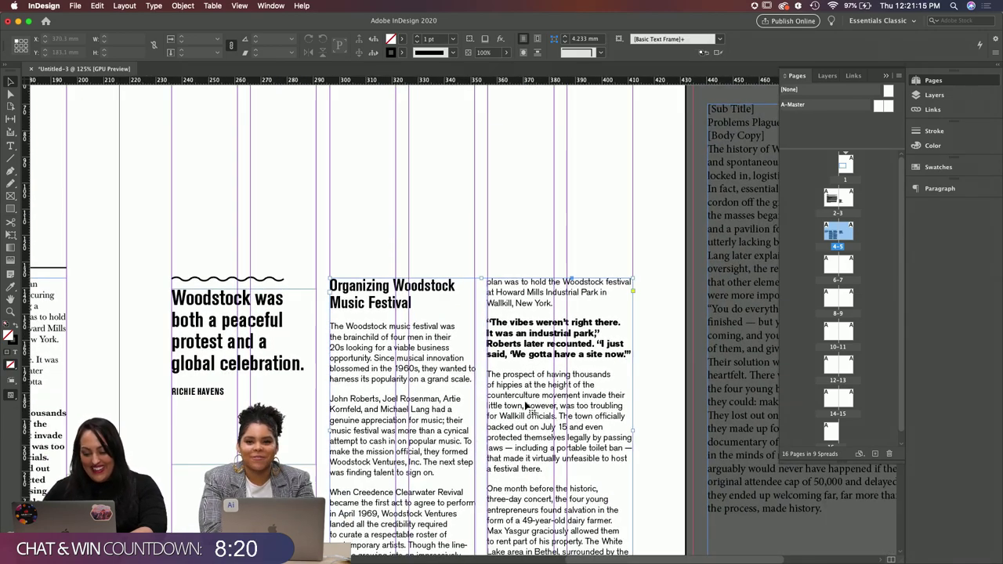
click(549, 445)
drag(550, 446, 559, 312)
key(Escape)
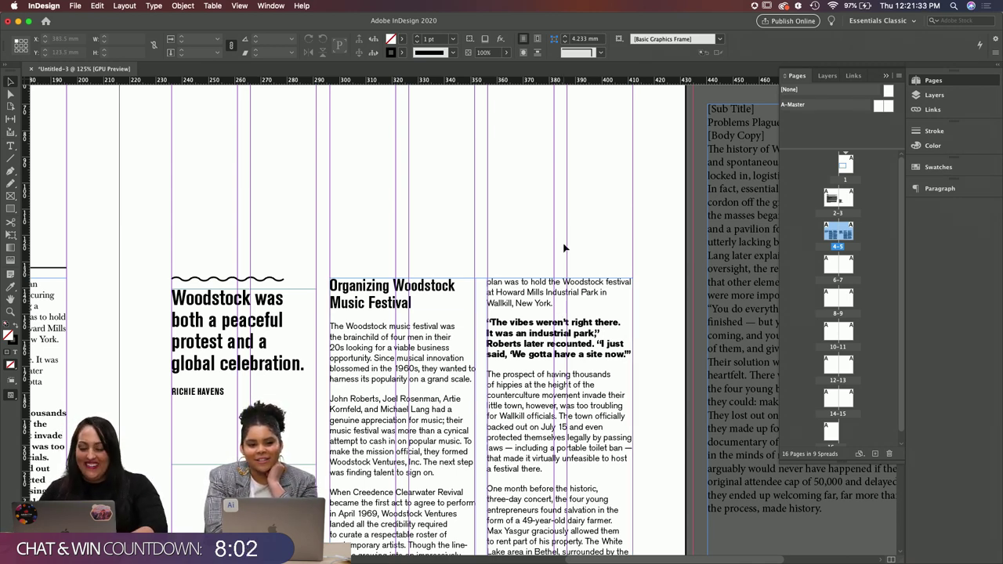
drag(540, 259, 513, 134)
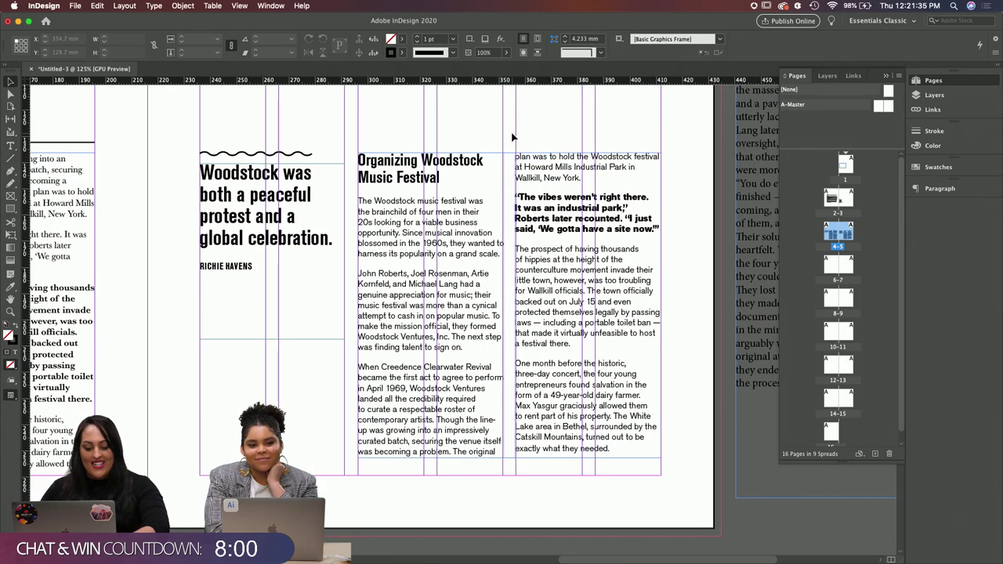
key(shift+w)
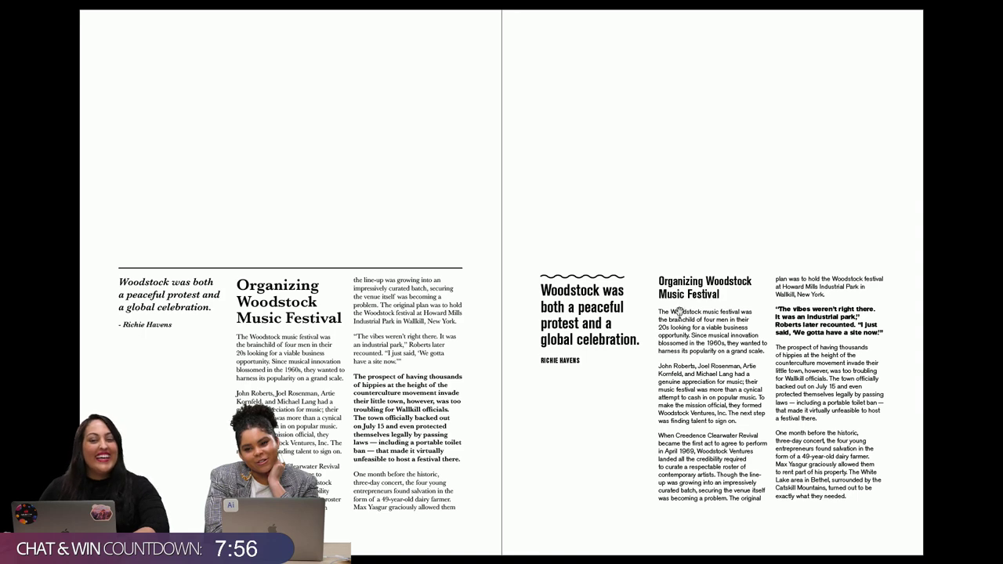
key(Escape)
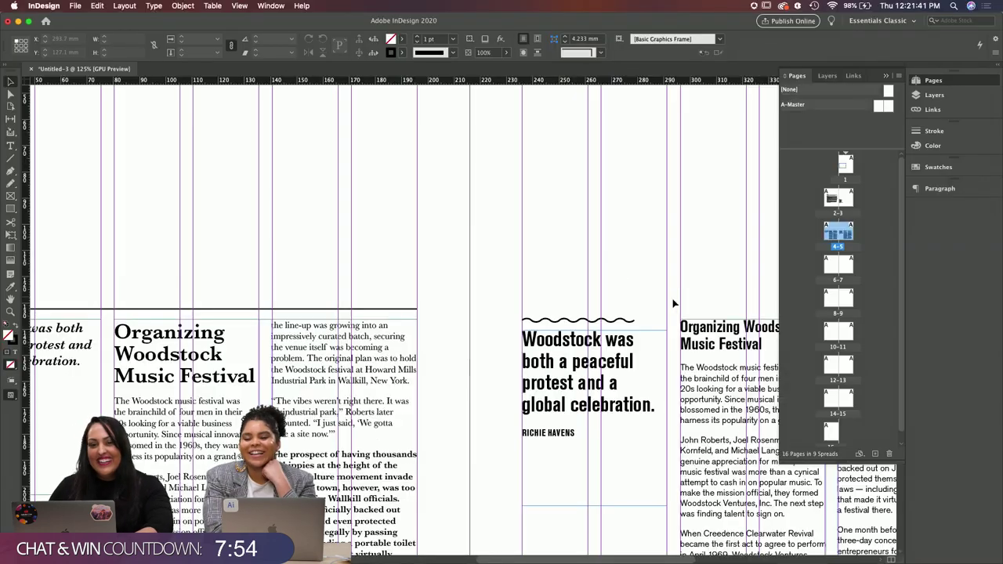
scroll(632, 361, down, 5)
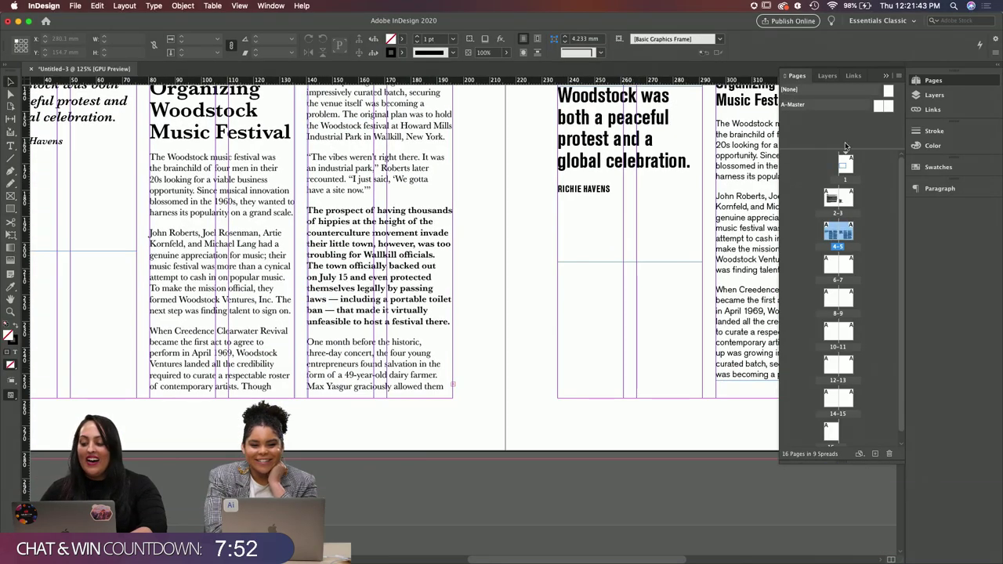
drag(665, 333, 442, 446)
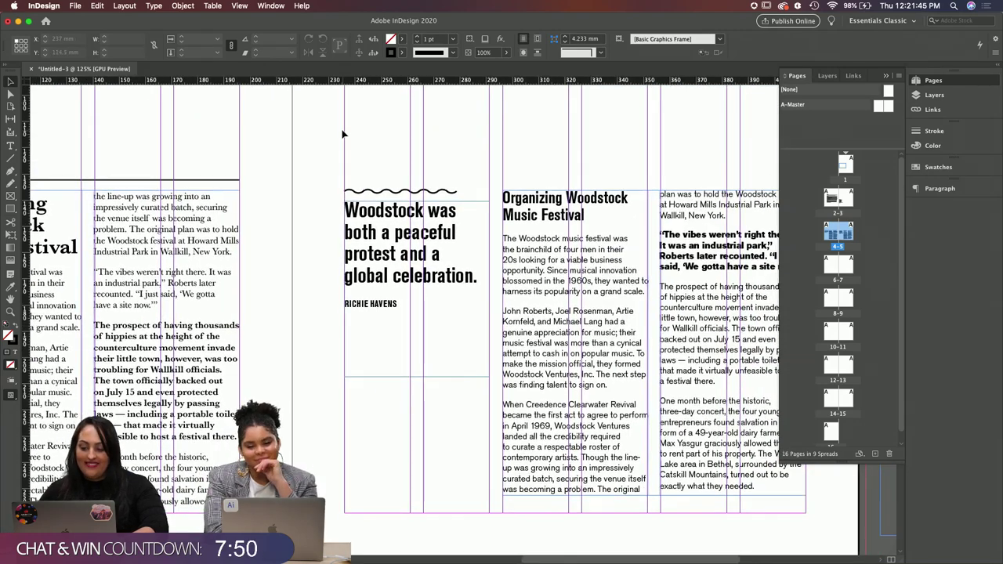
drag(342, 130, 674, 483)
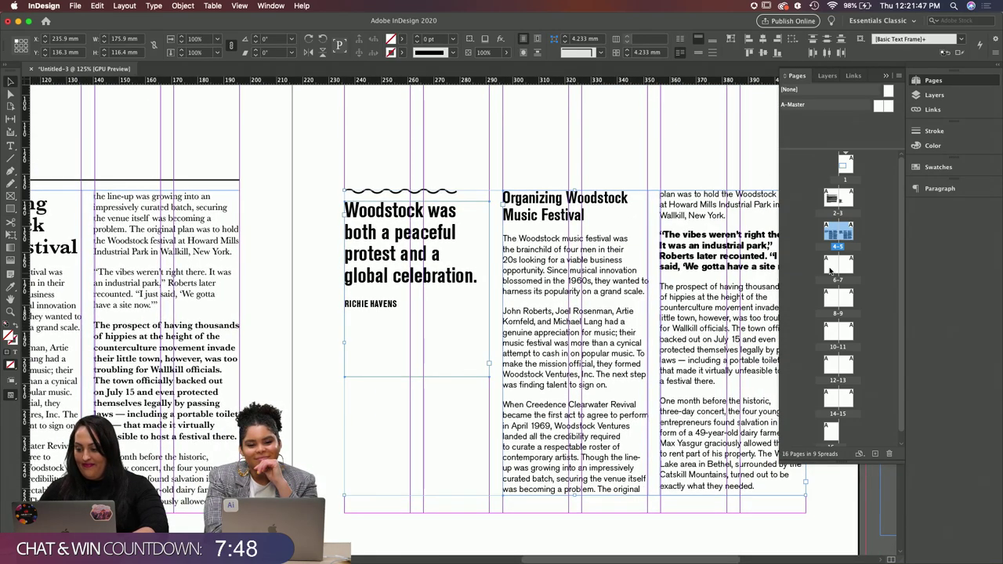
double_click(830, 267)
key(super+v)
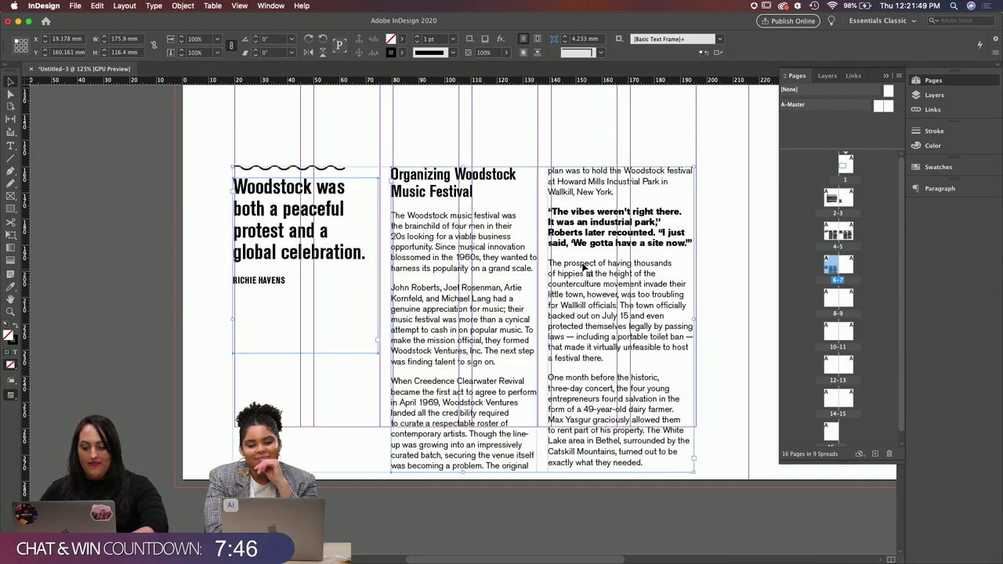
drag(603, 273, 603, 228)
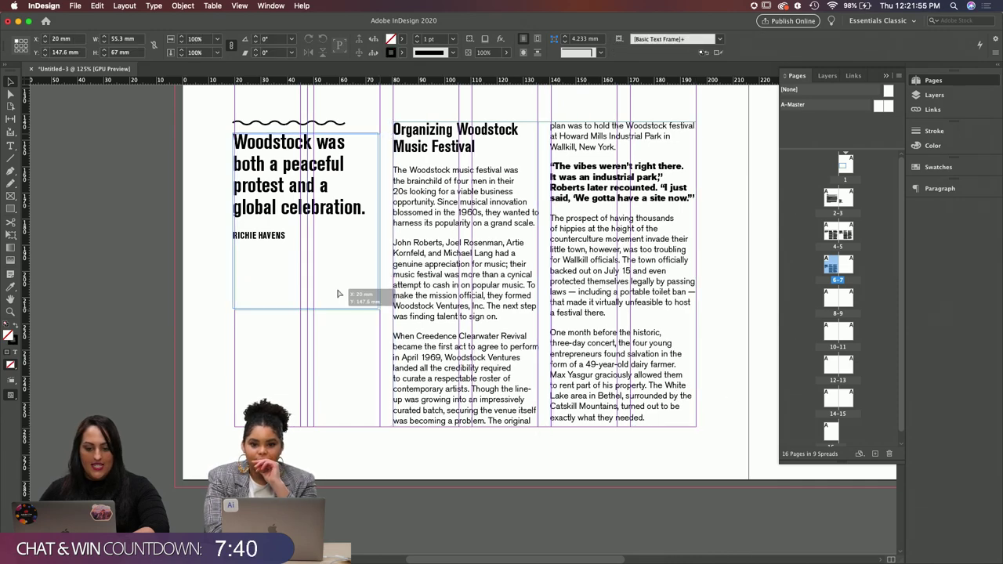
scroll(343, 358, up, 1)
mouse_move(454, 558)
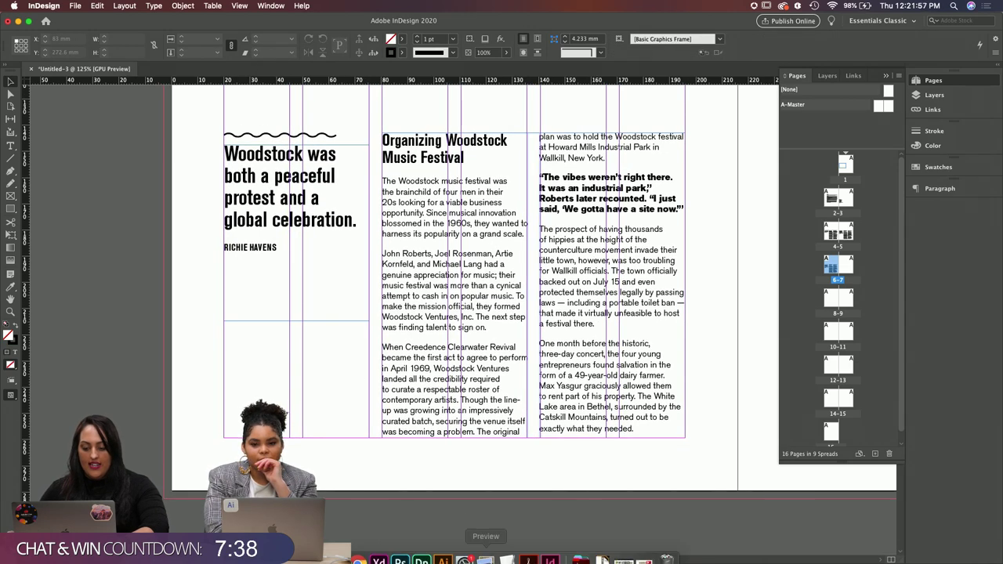
click(358, 551)
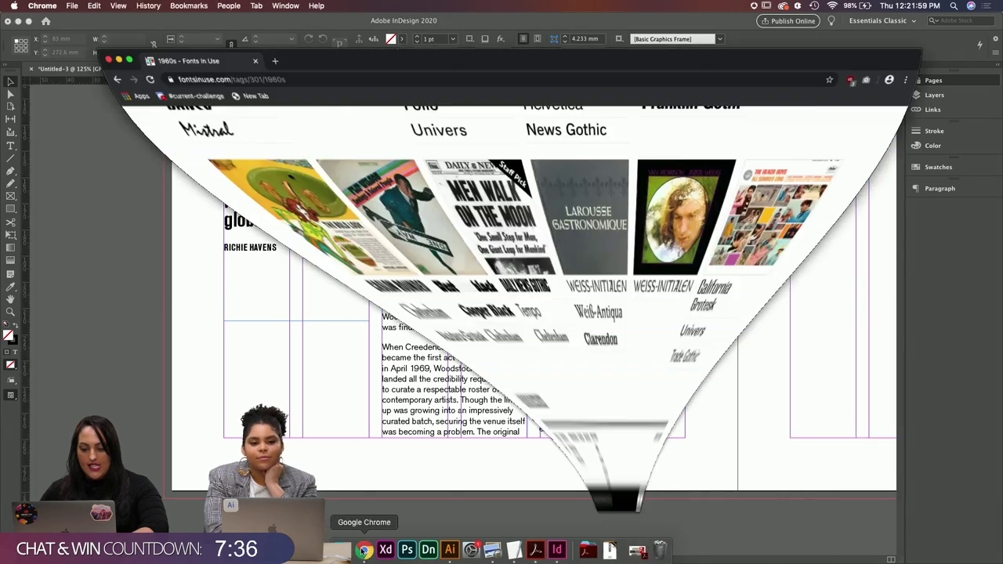
scroll(524, 295, up, 7)
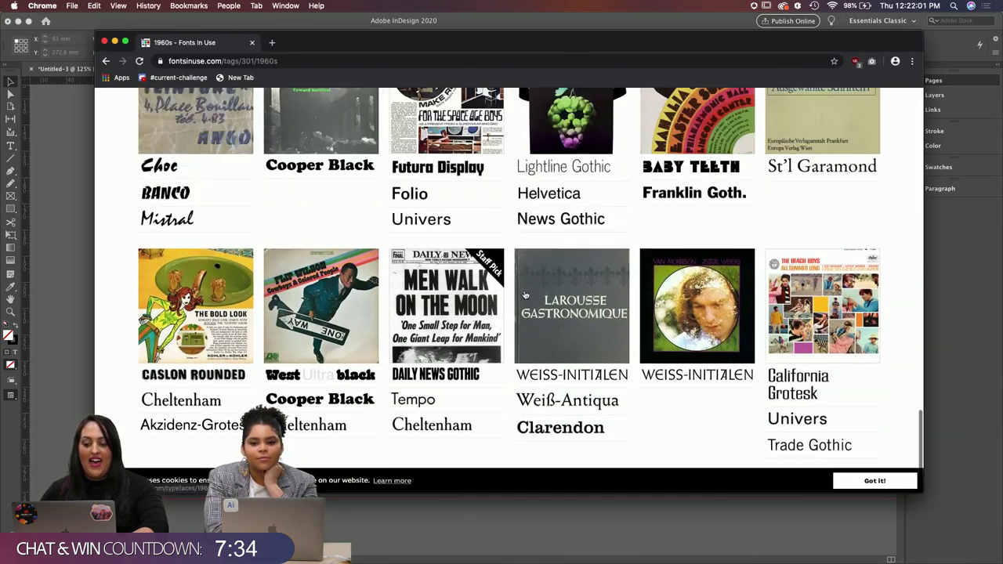
scroll(524, 295, up, 8)
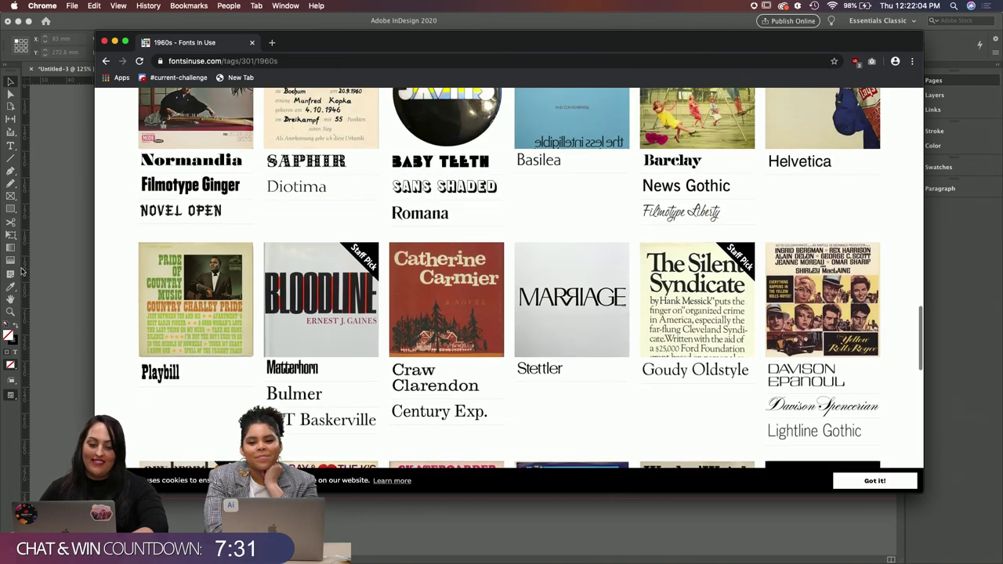
Step: Select the whole Organizing Woodstock Music Festival headline and apply Cooper Std Black via a 'coop' font search
click(50, 256)
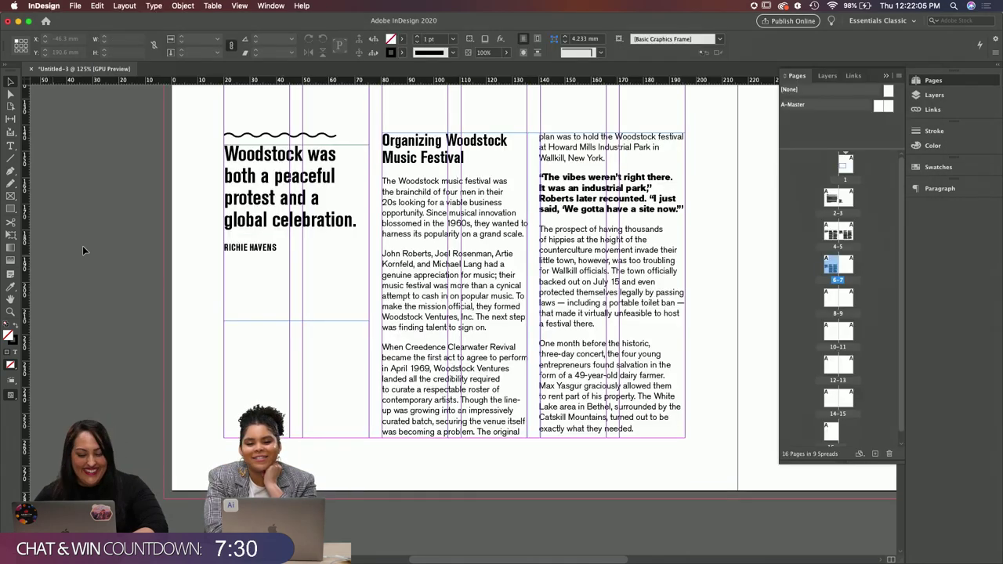
double_click(452, 156)
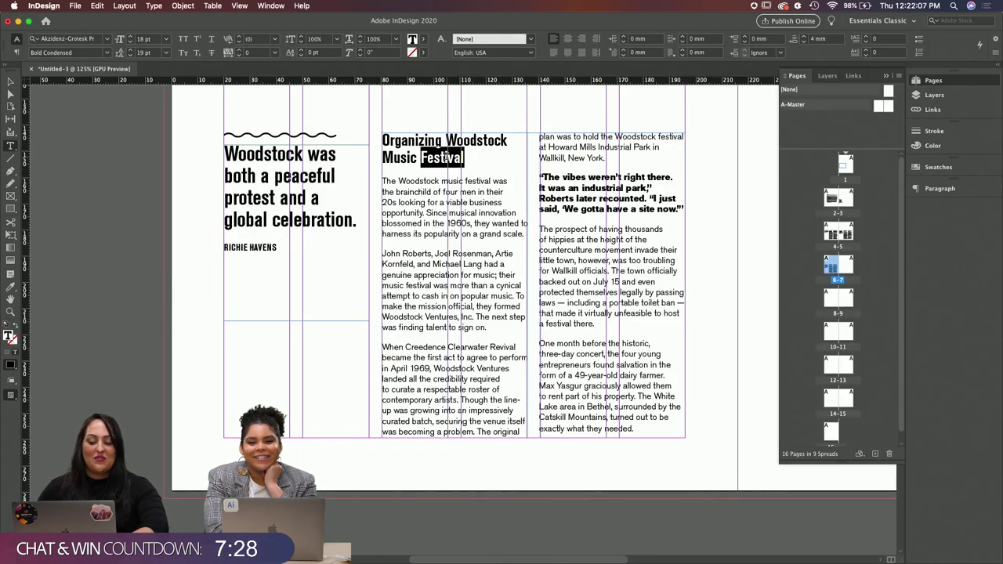
click(452, 156)
triple_click(452, 157)
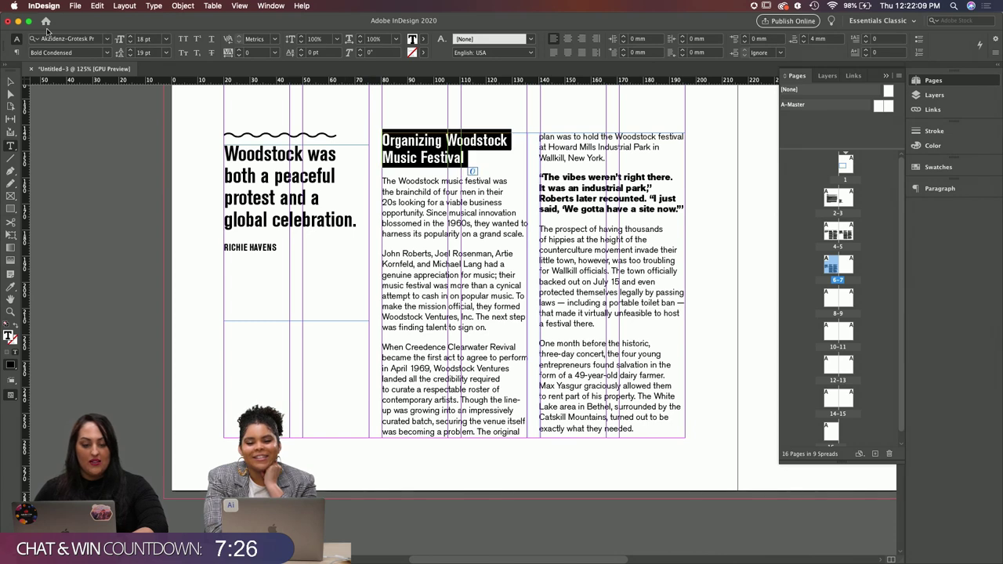
click(78, 39)
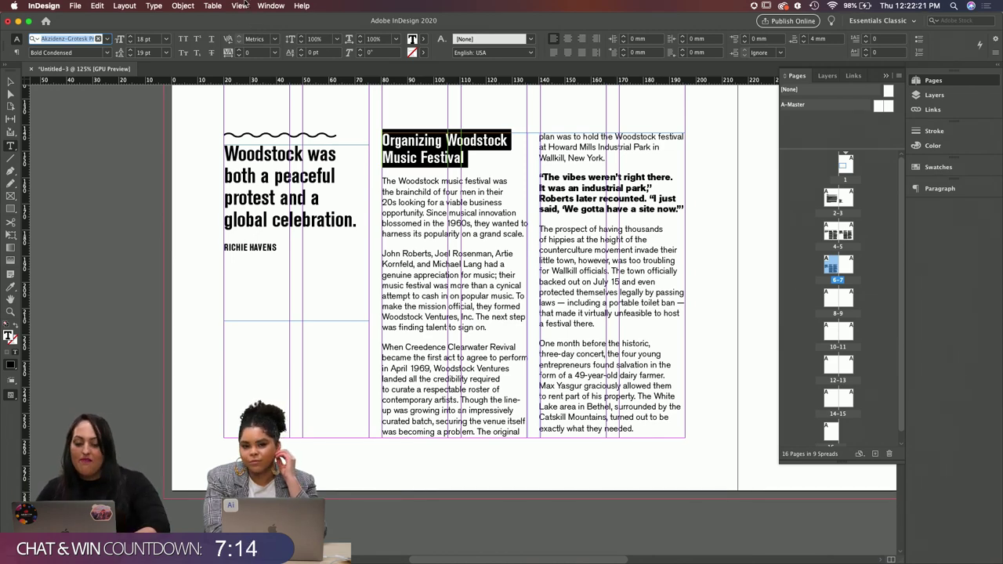
text(coop)
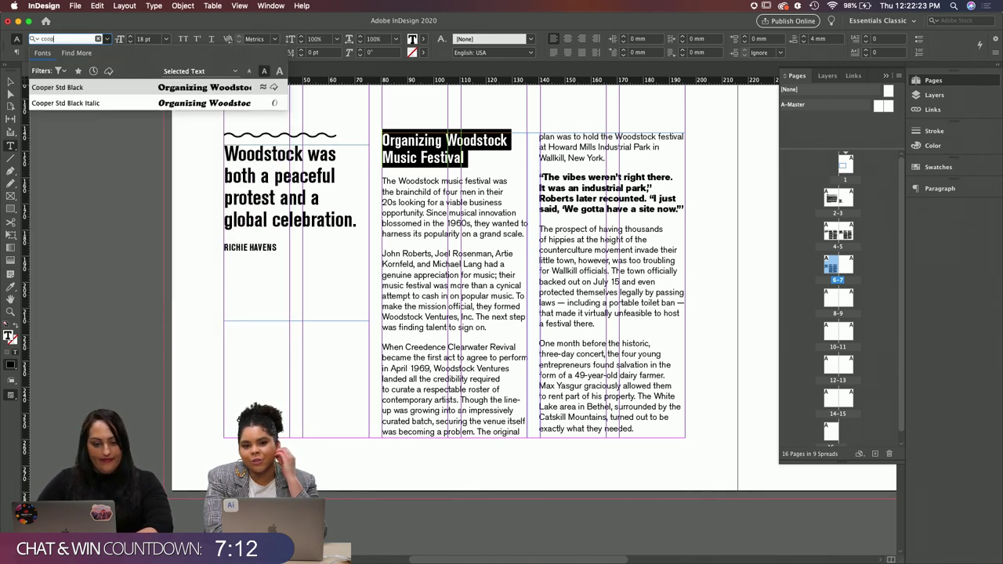
click(126, 92)
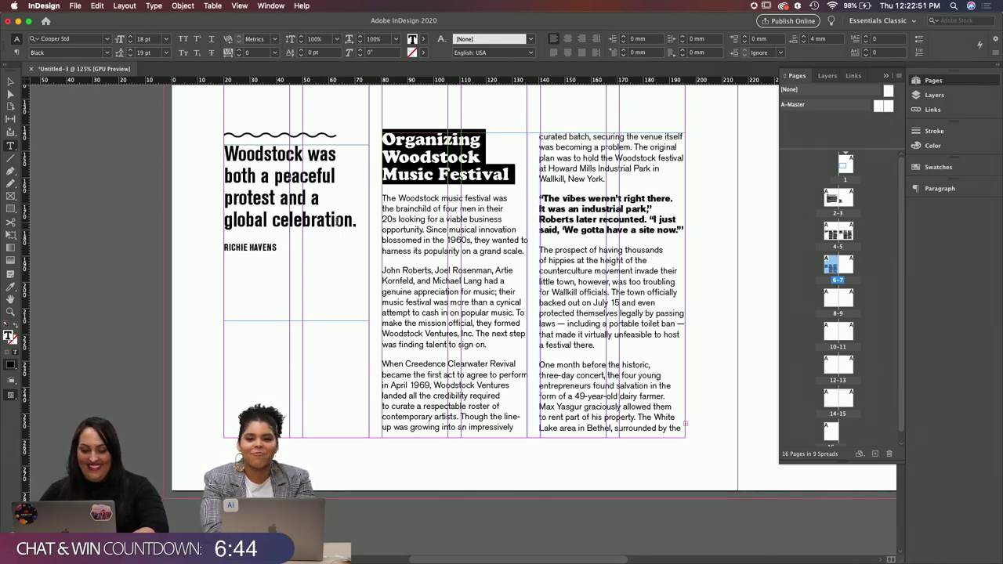
Step: Select the pull quote text and remove its wavy Rule Above
click(357, 222)
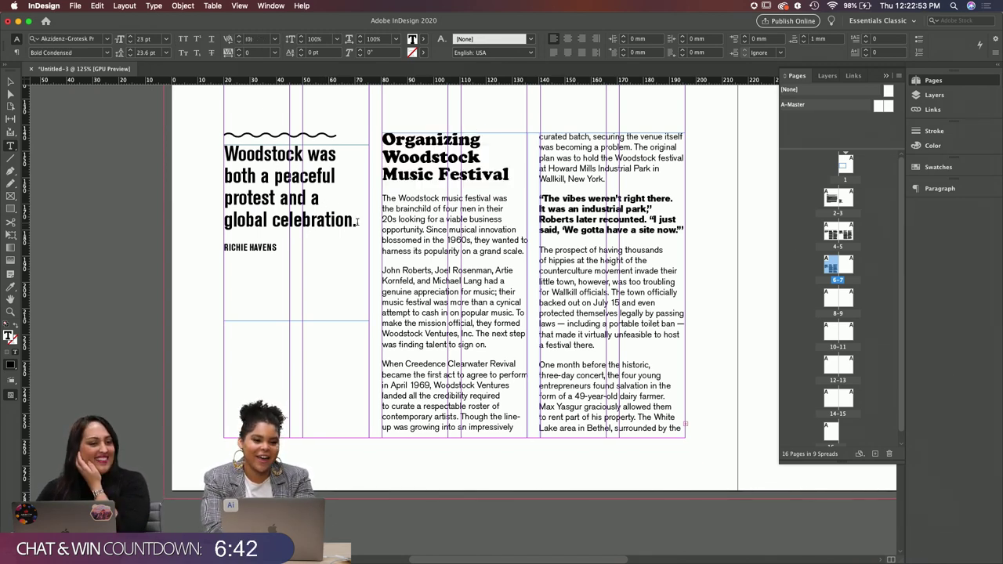
drag(356, 222, 214, 157)
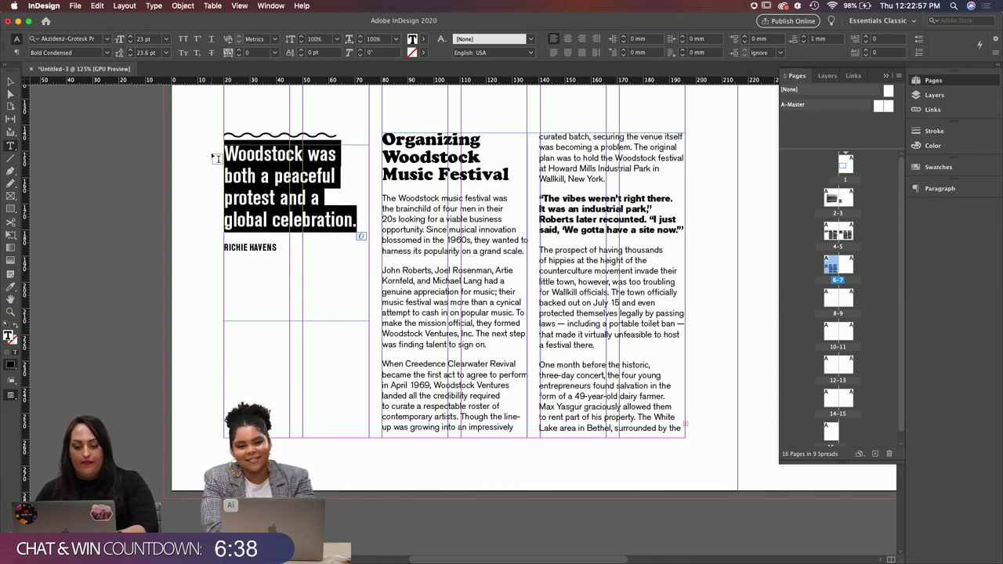
key(alt+super+j)
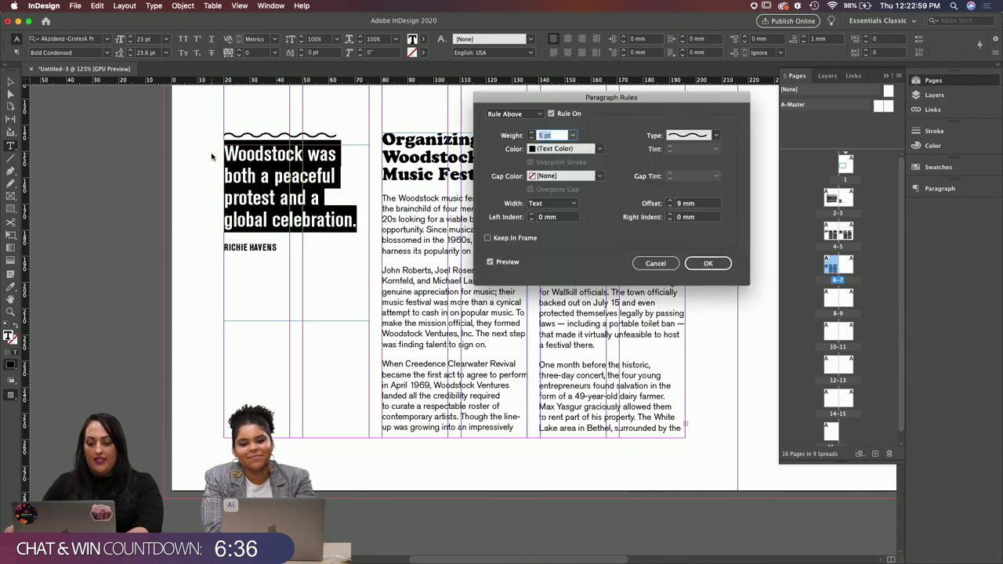
click(708, 263)
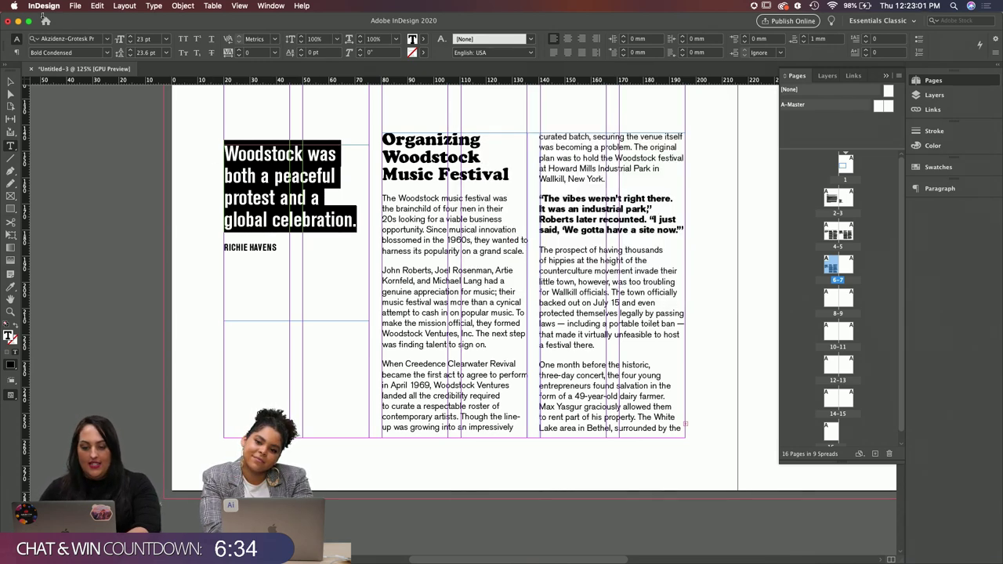
Step: Set the pull quote in Cooper Std Black Italic
click(93, 38)
text(coop)
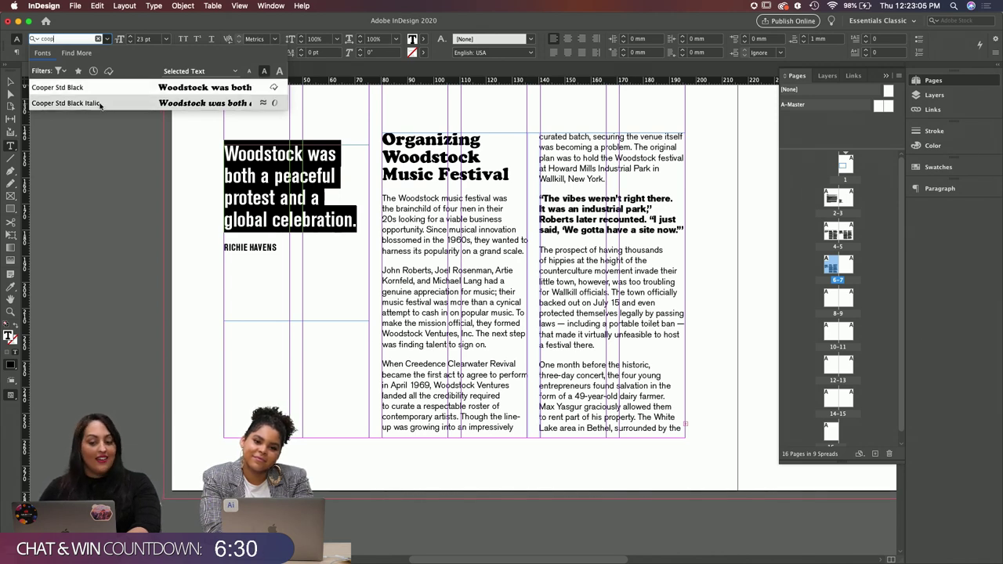
click(100, 105)
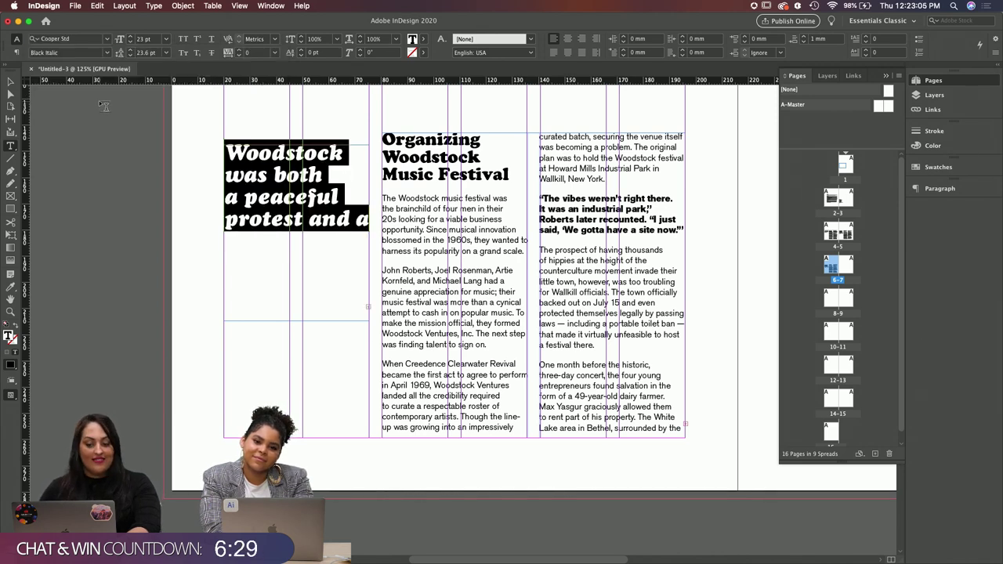
Step: Reduce the pull quote to 16 pt type on 18 pt leading
click(130, 43)
click(130, 42)
click(129, 42)
click(129, 42)
click(130, 43)
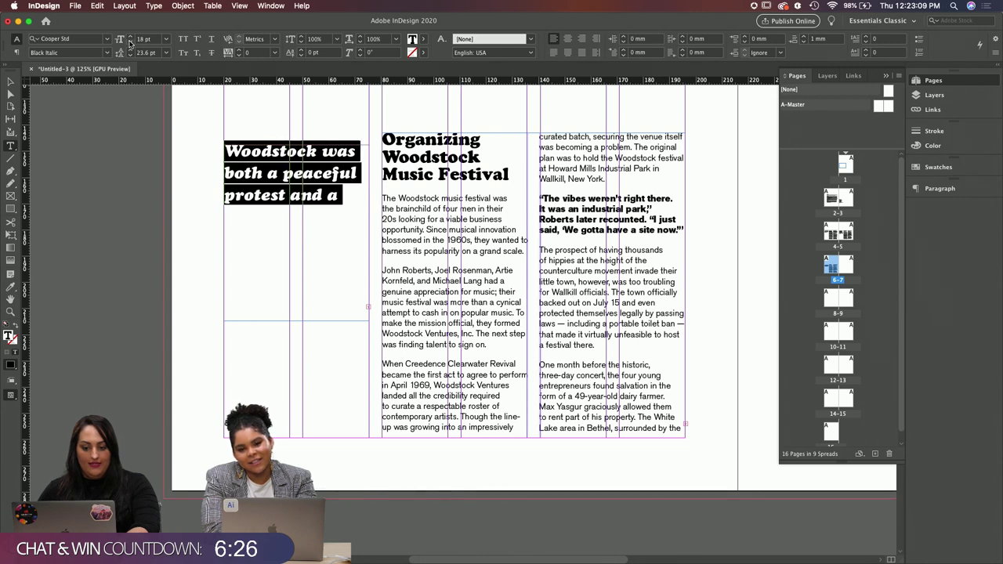
click(130, 42)
click(130, 43)
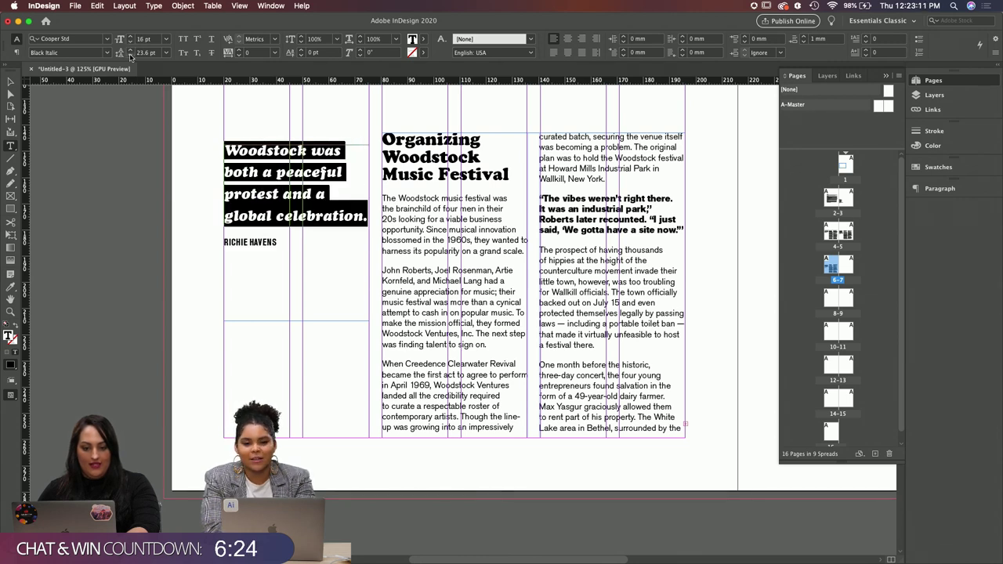
click(130, 56)
click(130, 55)
click(131, 55)
click(130, 55)
key(Escape)
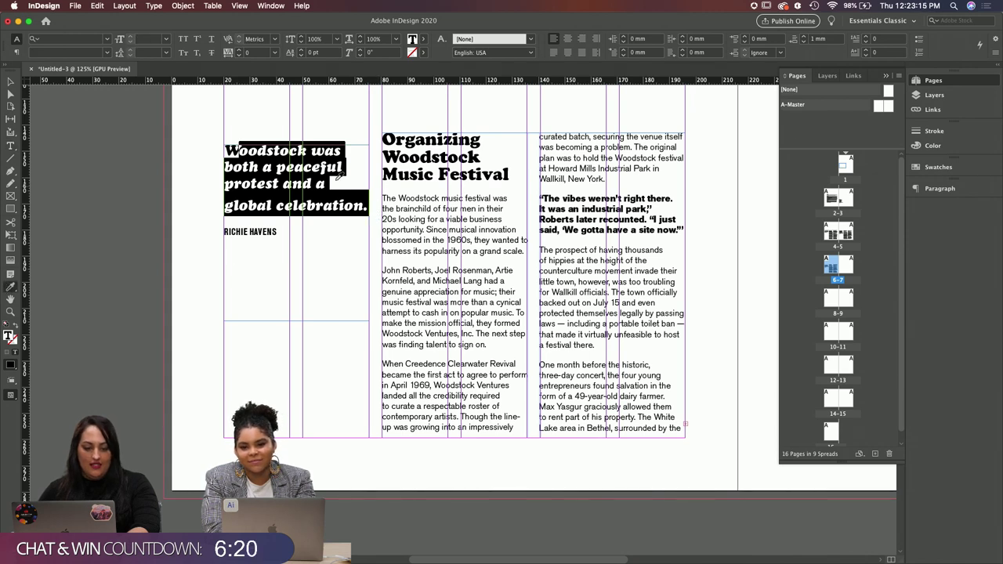
Step: Move the pull quote frame up to the column tops
click(12, 83)
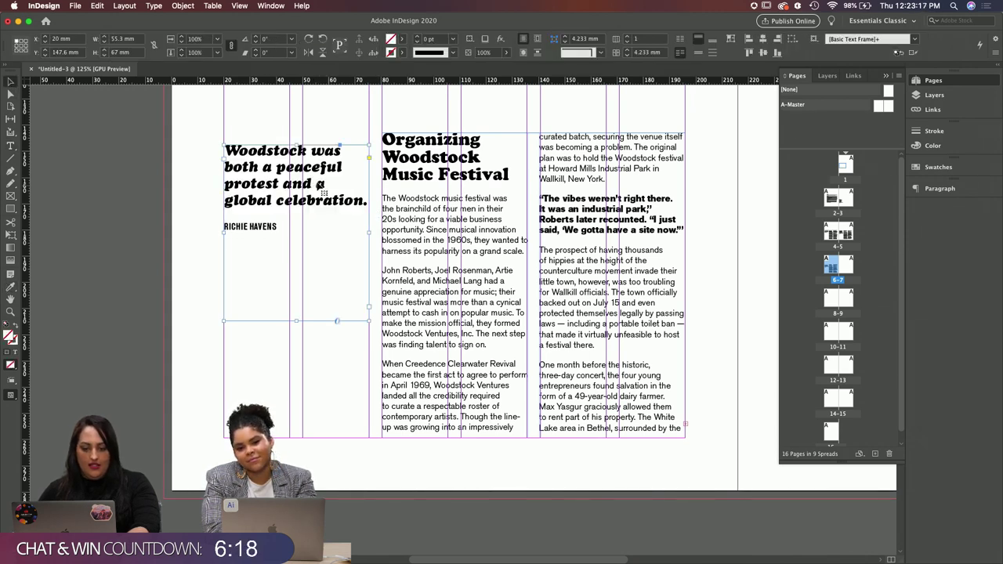
drag(307, 182, 307, 170)
click(149, 190)
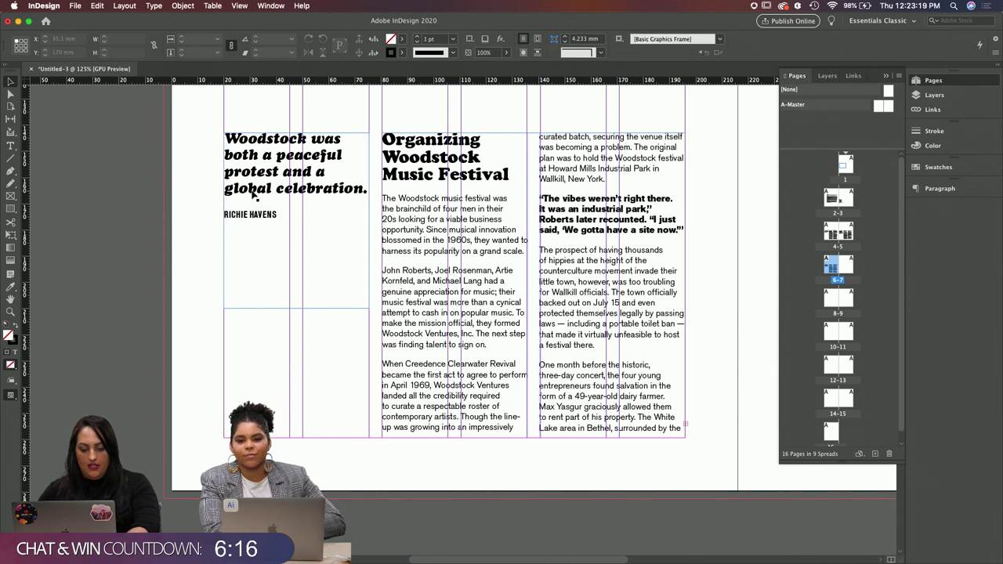
Step: Set RICHIE HAVENS to 9 pt with a Rule Above, 5 mm offset, text width
triple_click(251, 214)
click(129, 41)
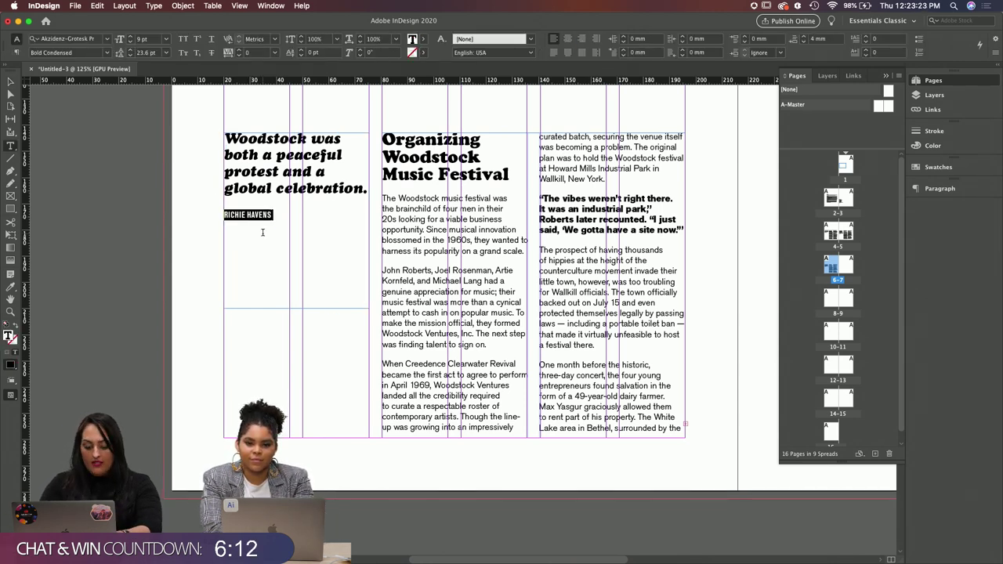
key(super+alt+j)
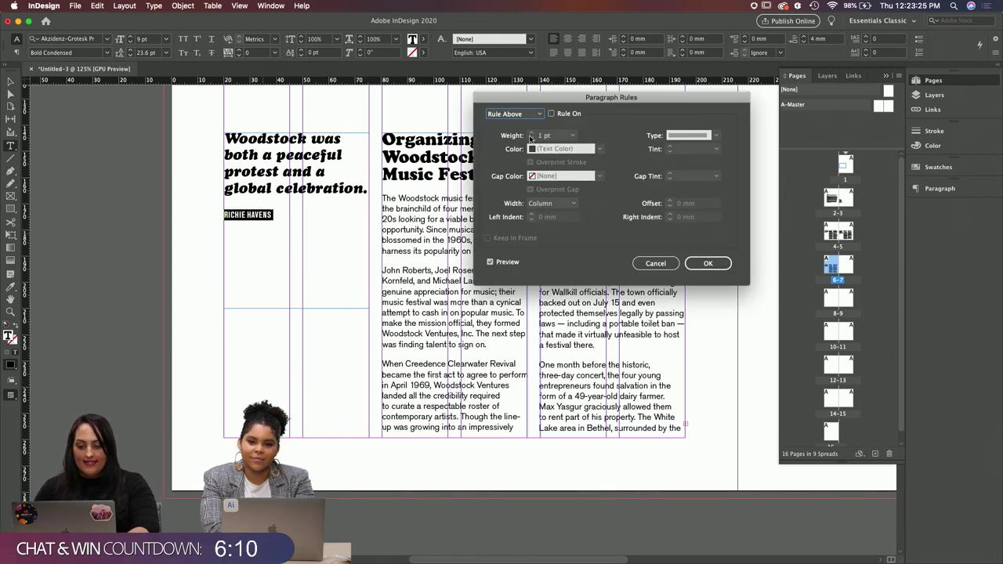
click(551, 114)
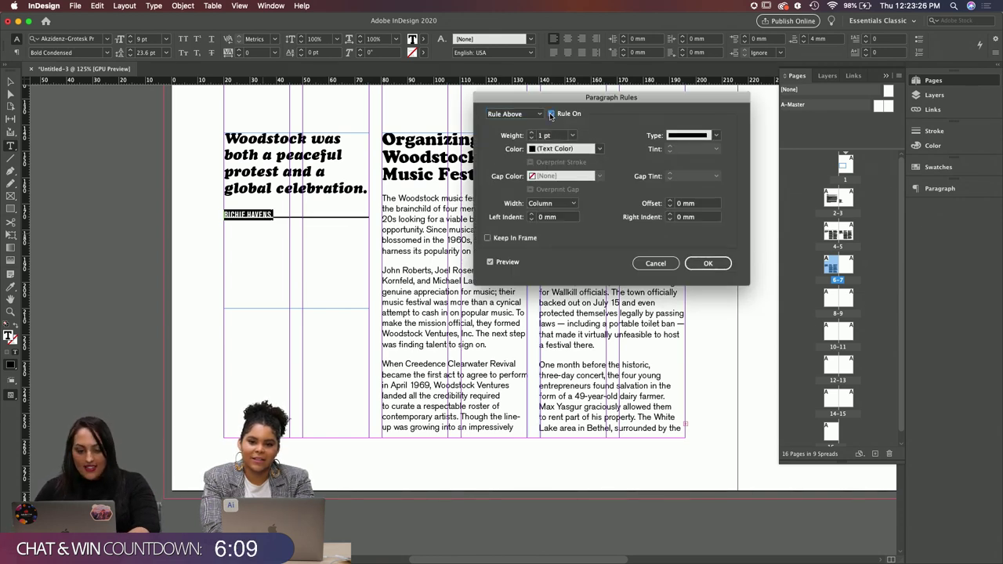
click(670, 201)
click(670, 200)
click(670, 201)
click(670, 201)
click(670, 200)
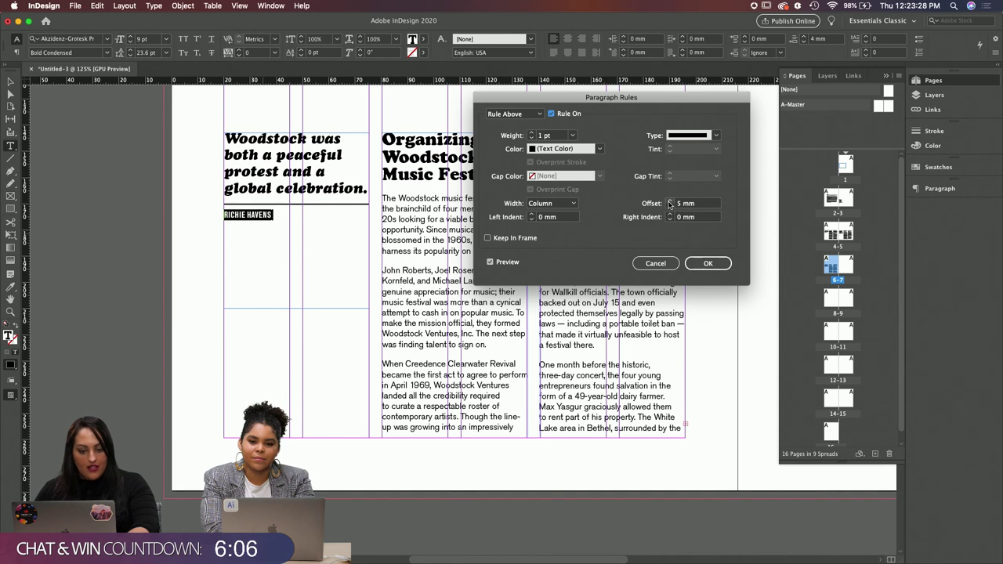
click(573, 204)
click(545, 225)
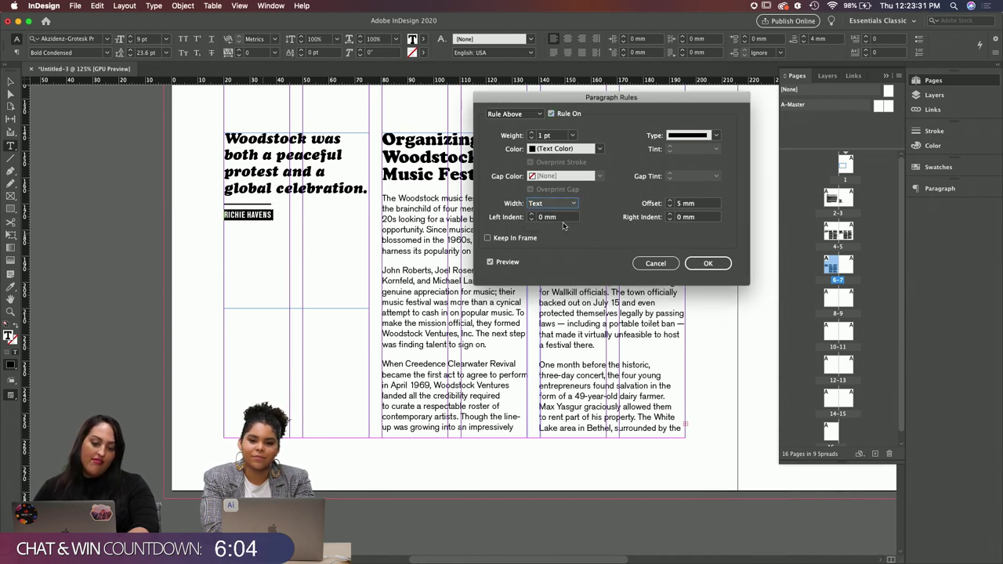
click(709, 265)
click(249, 222)
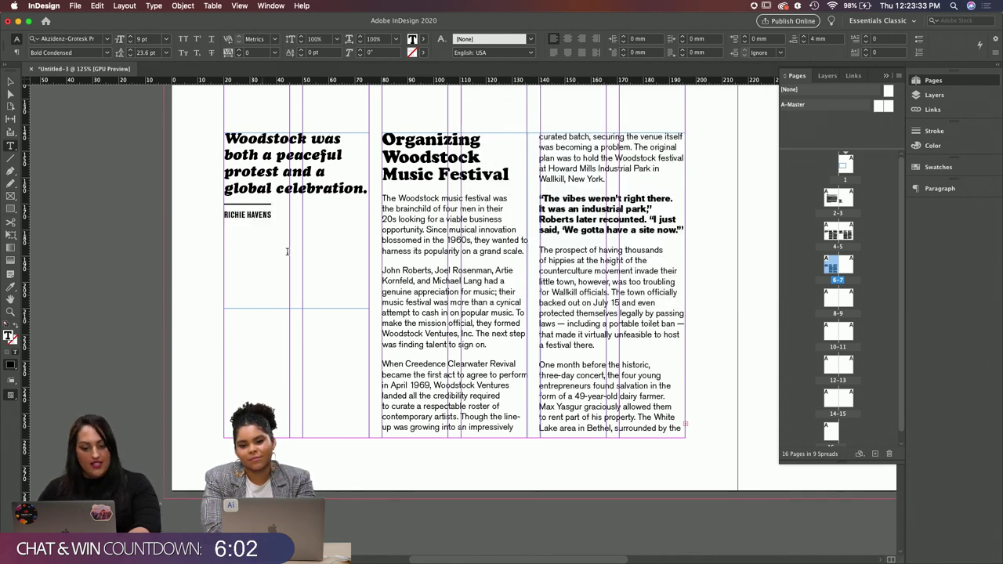
Step: Reselect the pull quote text frame after scrolling the view
click(9, 81)
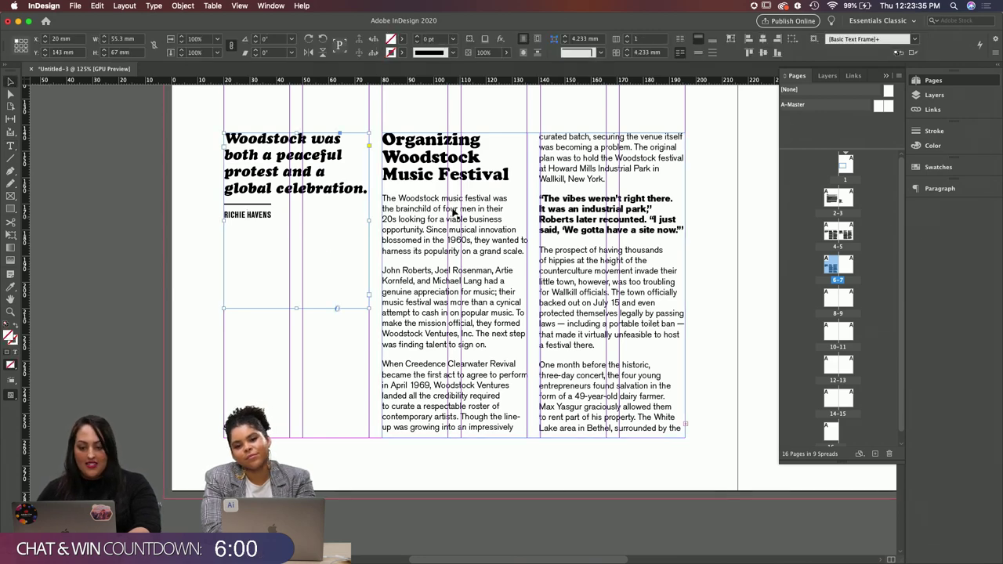
scroll(422, 111, right, 1)
scroll(422, 111, right, 2)
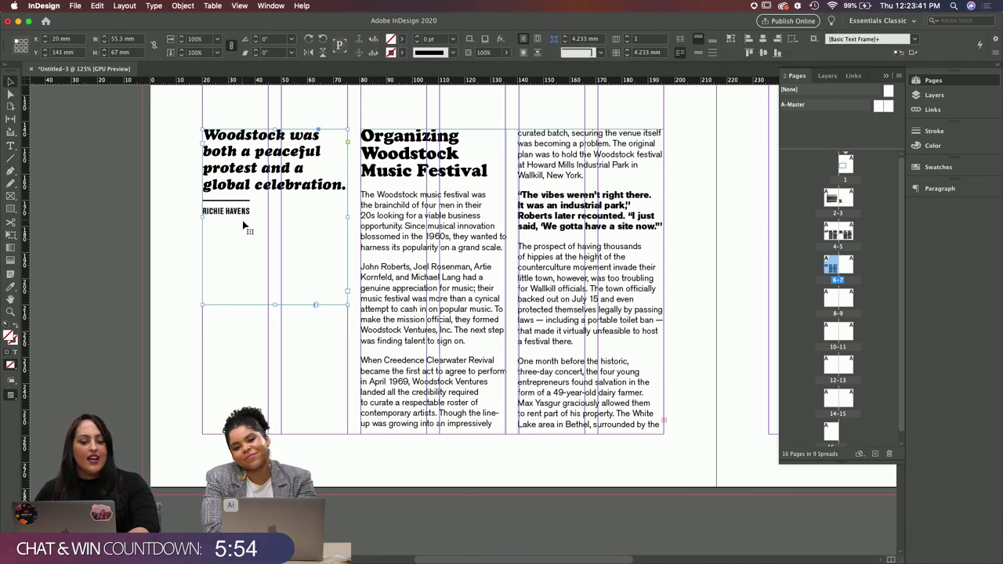
click(83, 124)
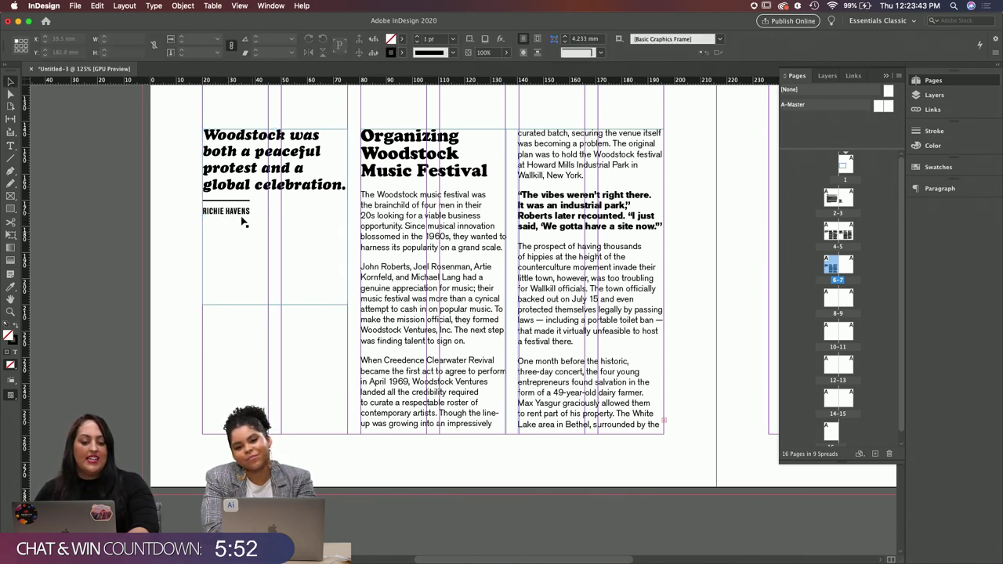
click(253, 218)
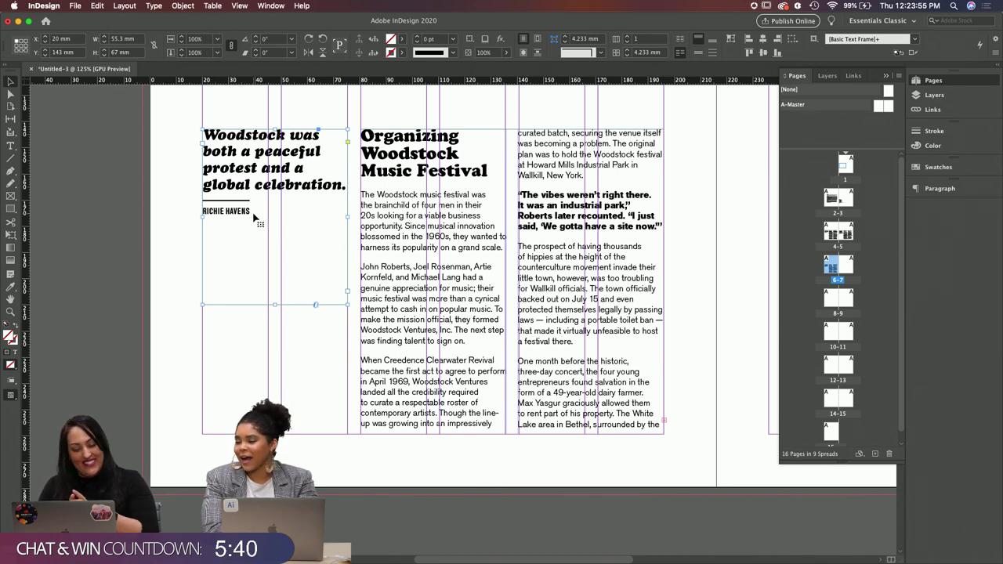
Step: Change the RICHIE HAVENS credit font to Akzidenz-Grotesk Pro Regular Condensed
double_click(239, 215)
key(super+a)
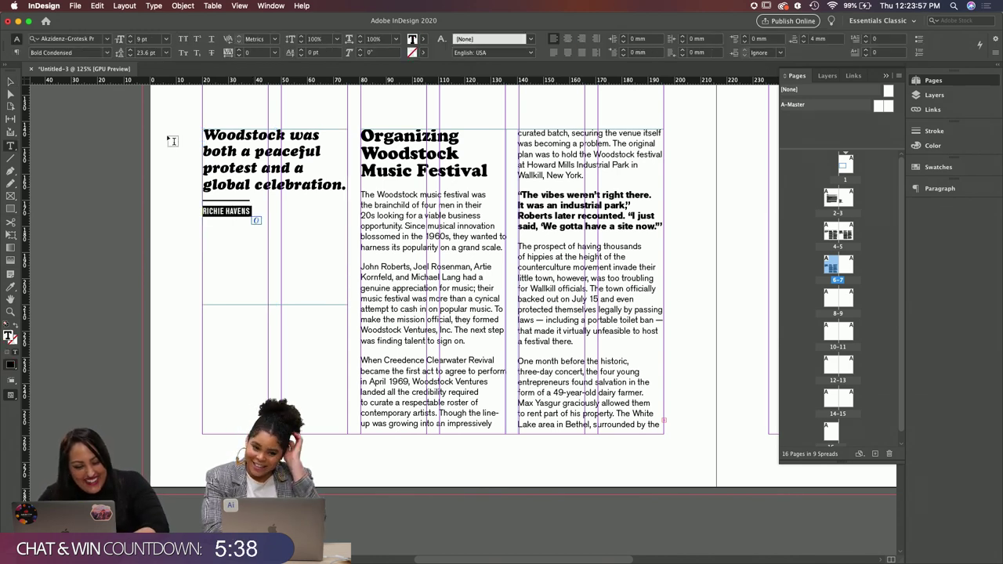
click(106, 52)
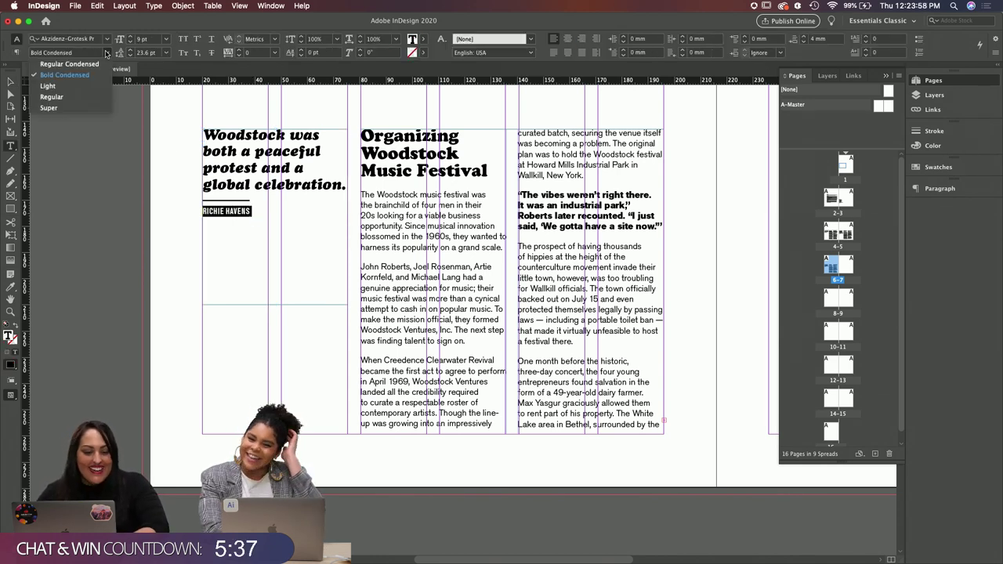
click(93, 96)
key(super+z)
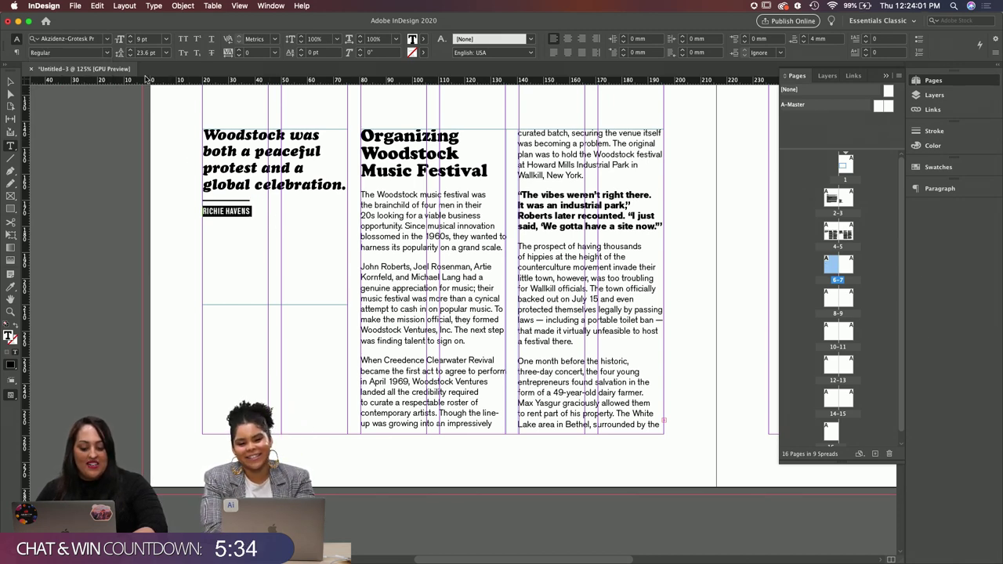
click(106, 39)
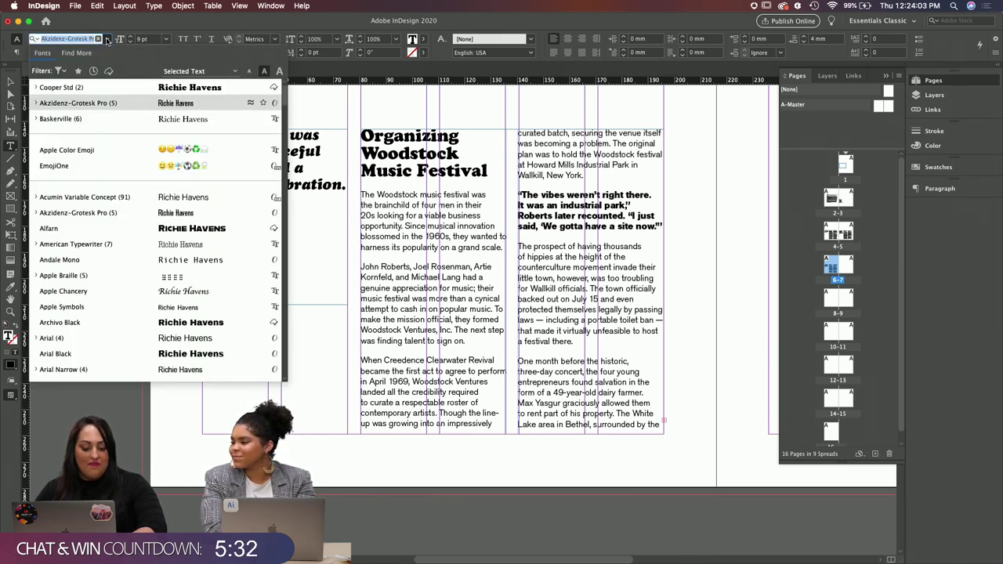
text(ak)
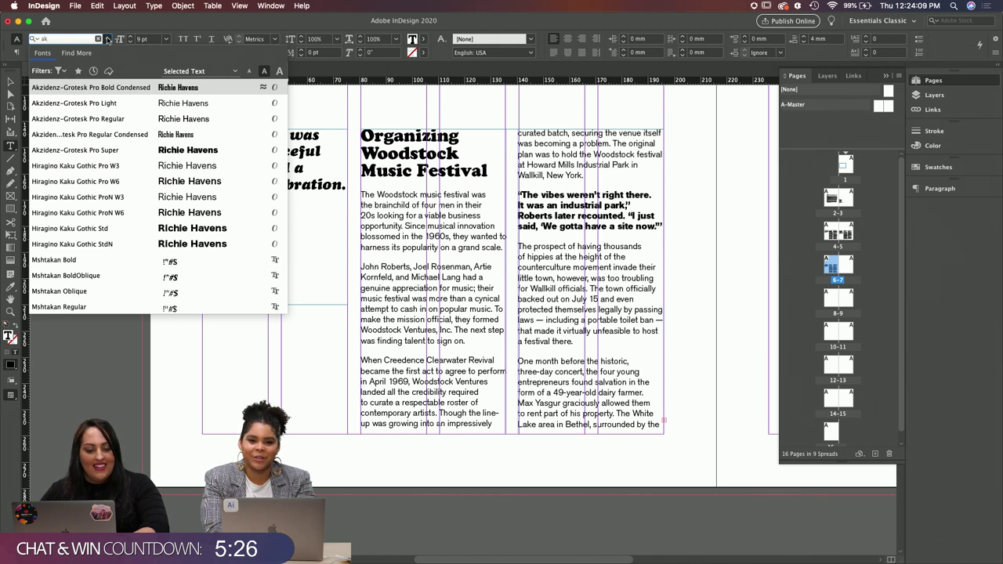
click(148, 137)
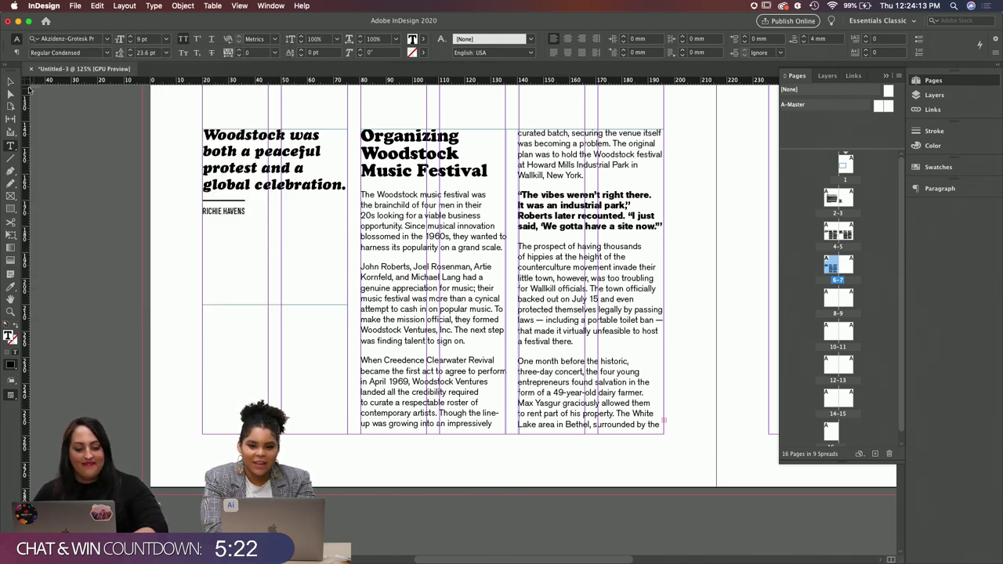
key(Escape)
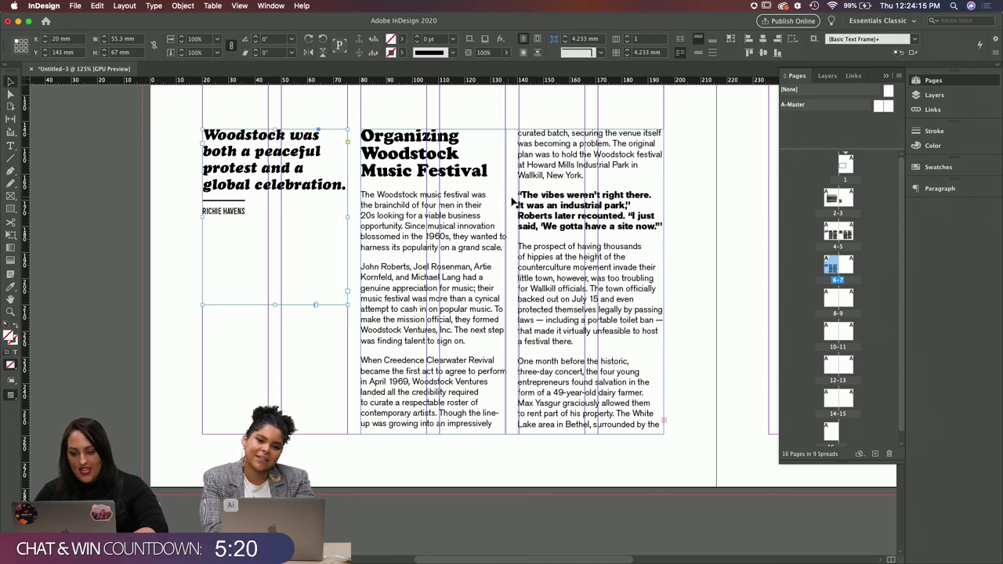
Step: Turn on 0.25 pt column rules in the body text frame's Text Frame Options
click(702, 314)
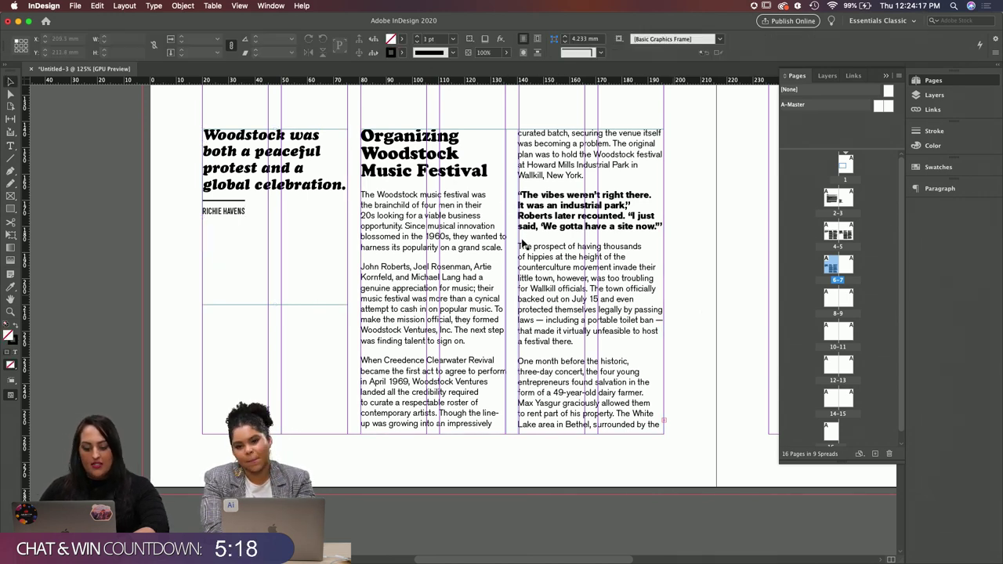
key(backslash)
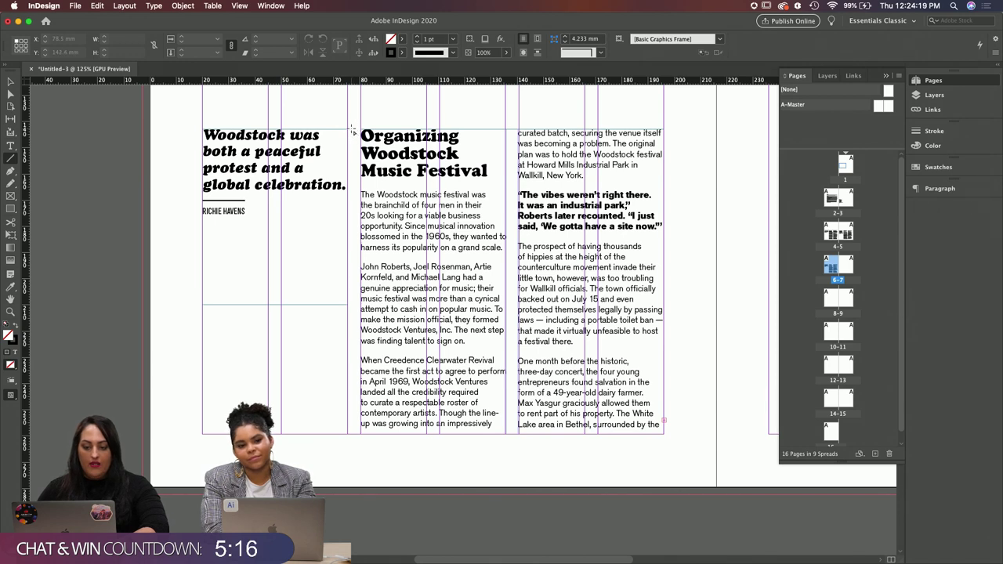
key(v)
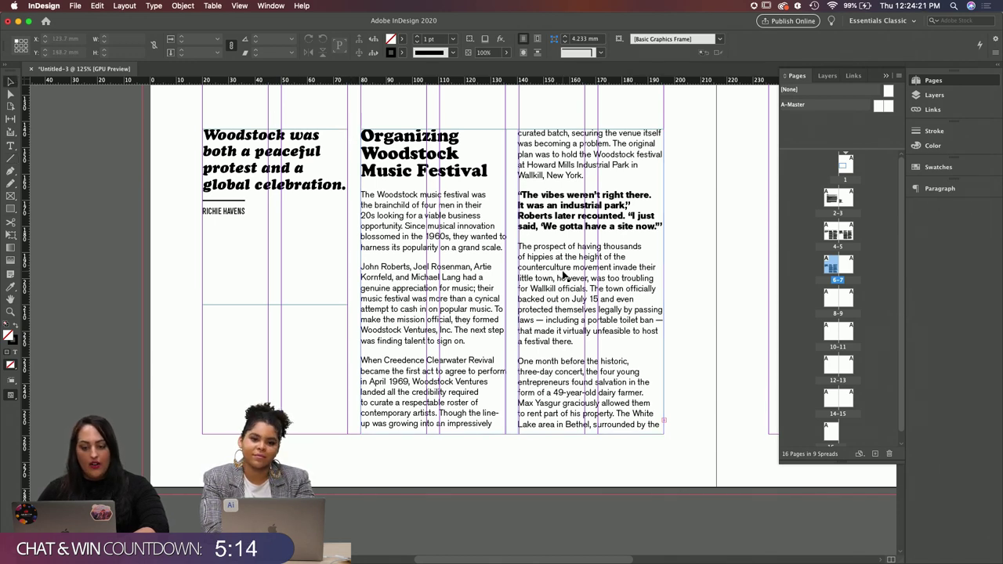
click(560, 274)
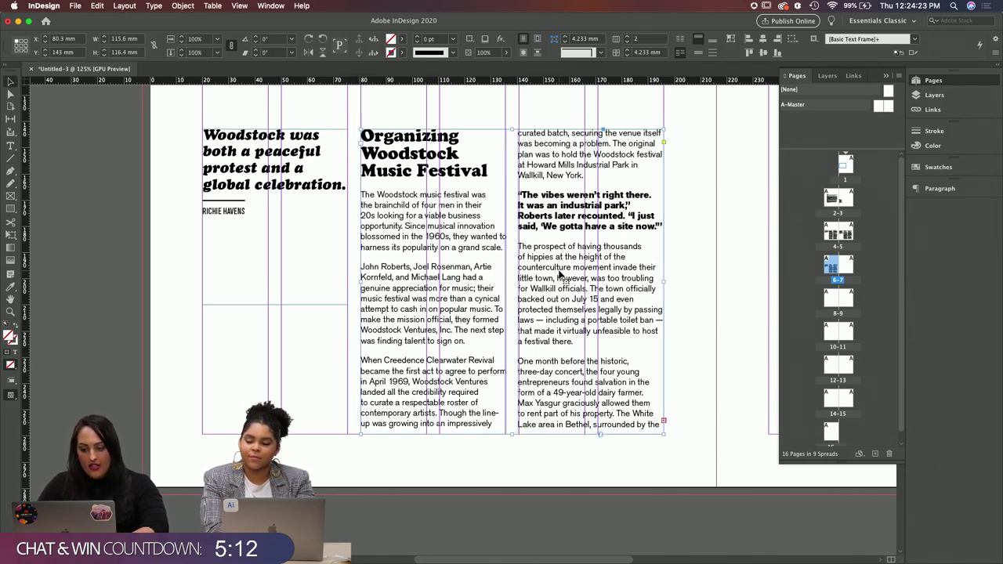
key(super+b)
click(383, 193)
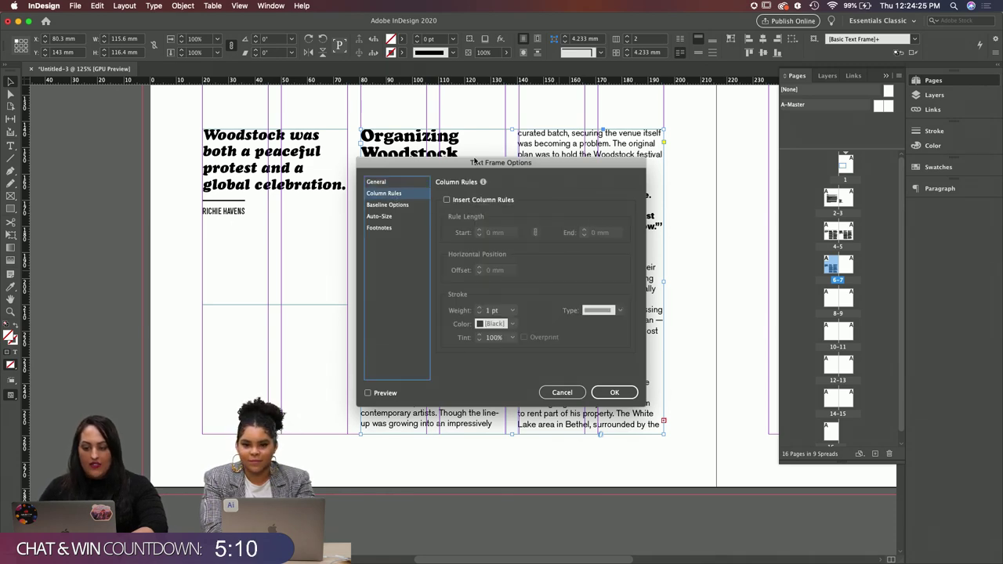
click(448, 142)
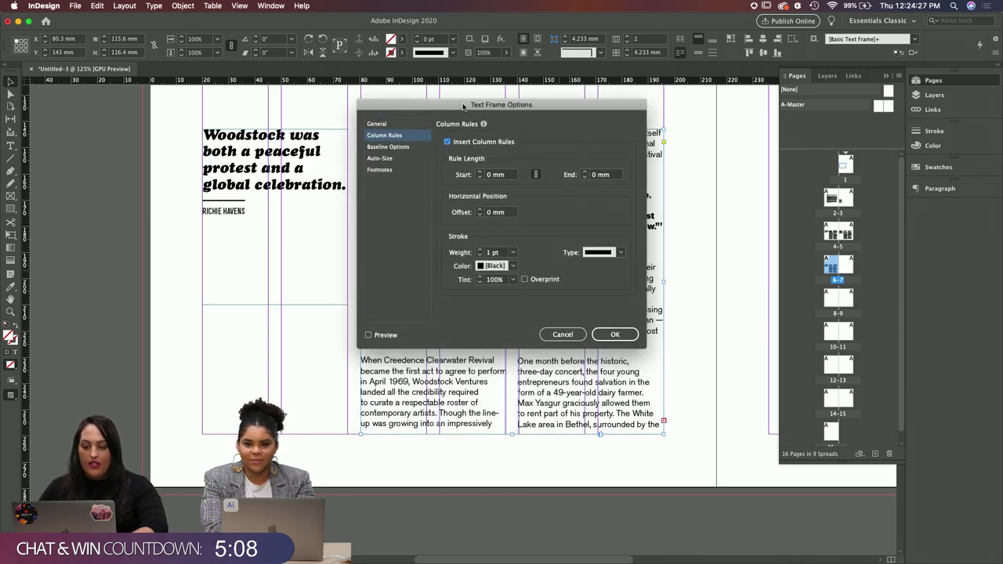
drag(464, 106, 741, 98)
click(646, 326)
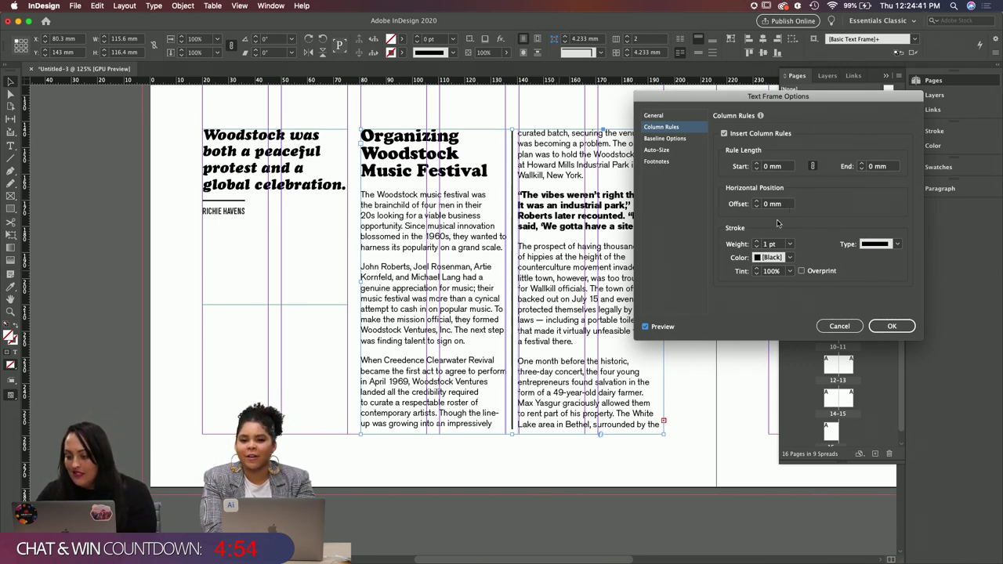
click(789, 244)
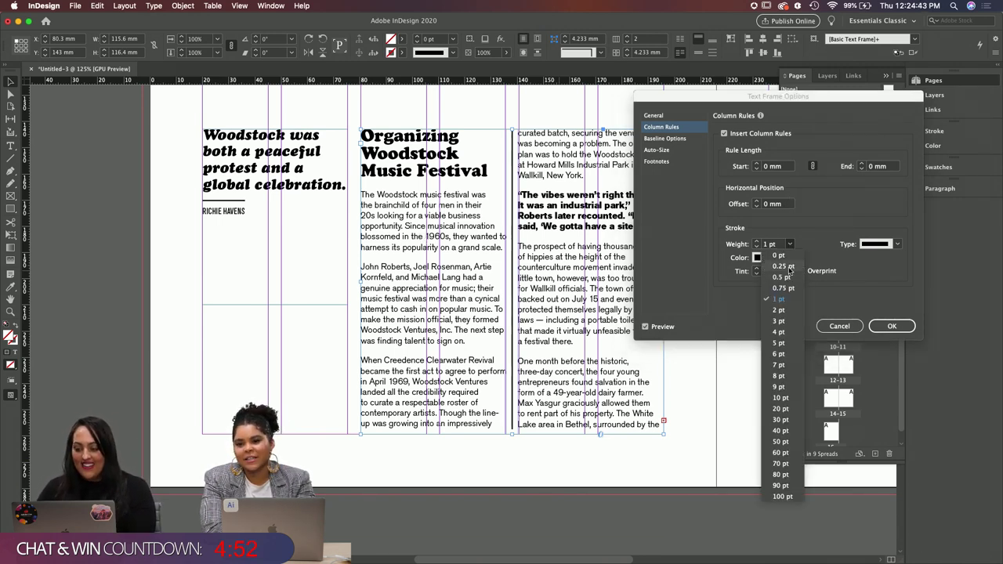
click(785, 266)
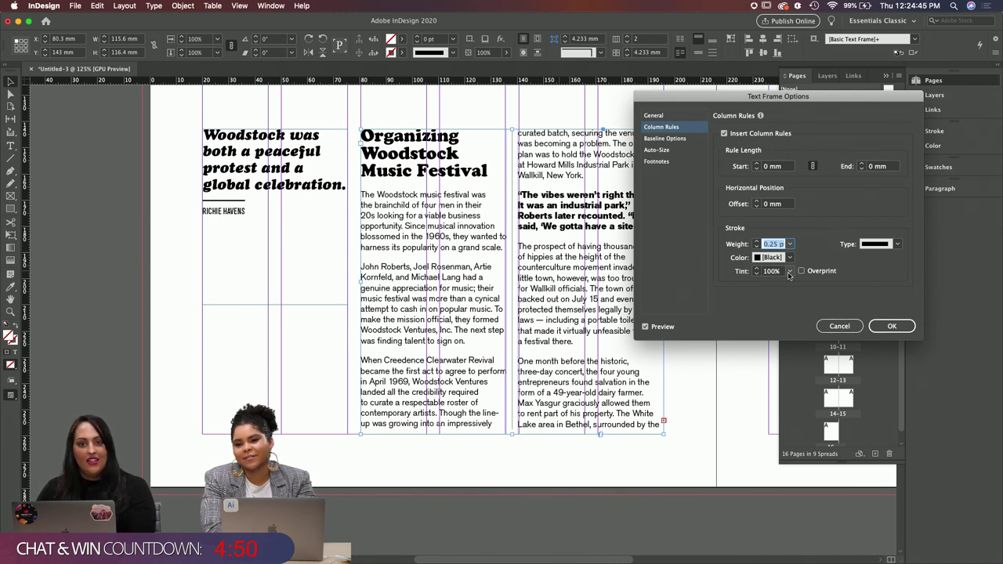
click(896, 326)
click(508, 109)
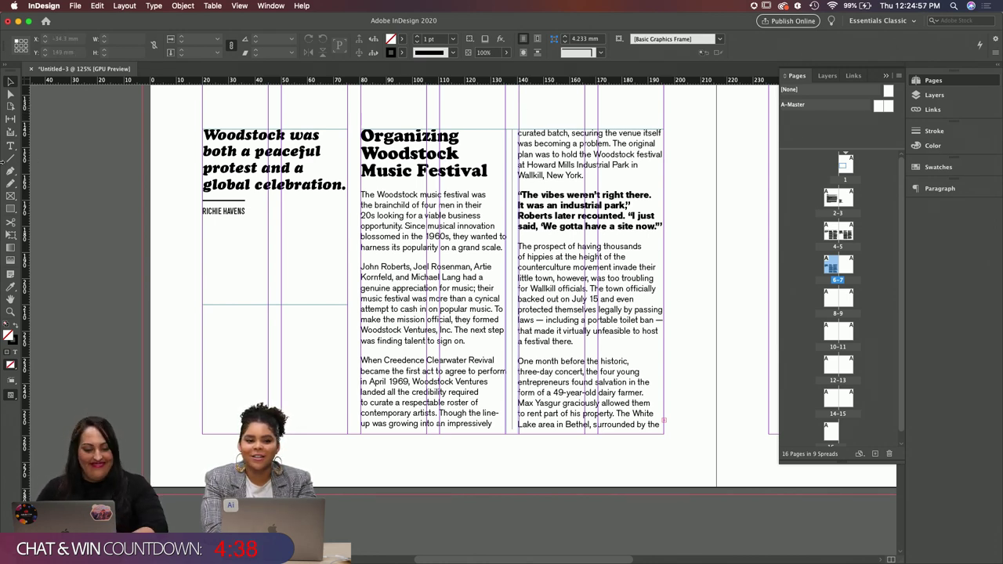
Step: Draw a 0.25 pt vertical line beside the body text, move it right, then delete it
key(backslash)
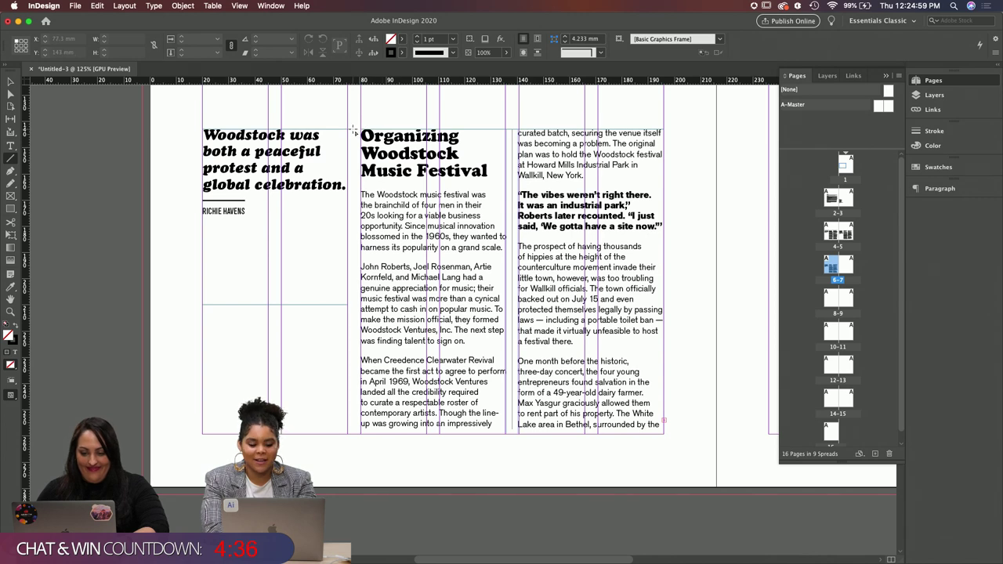
drag(353, 131, 355, 435)
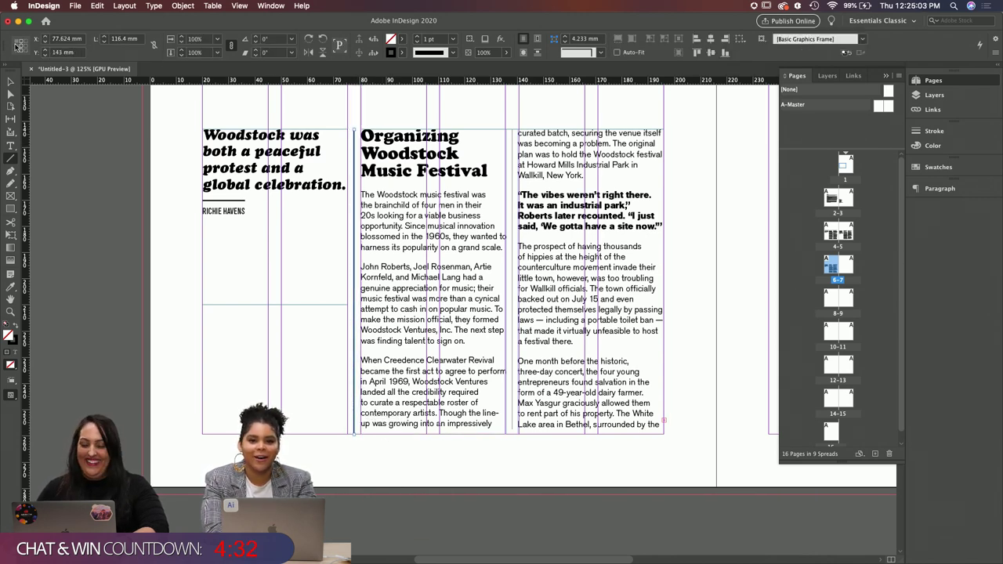
click(452, 39)
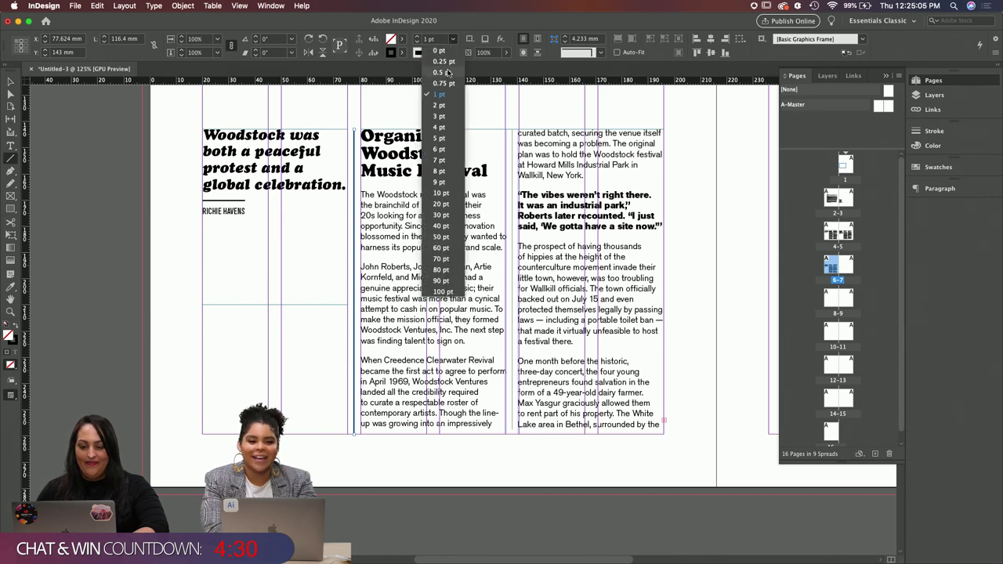
click(443, 61)
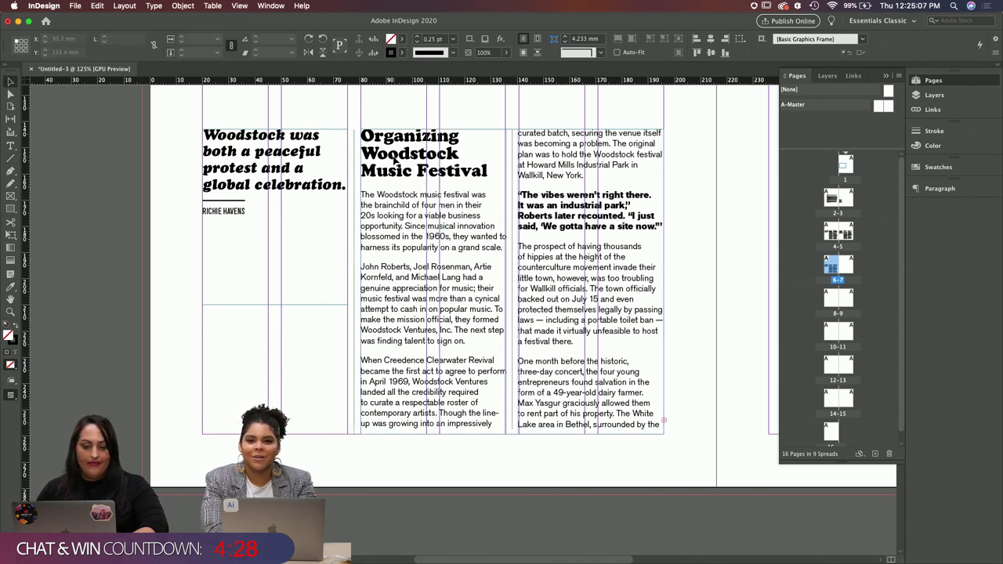
drag(354, 157, 672, 158)
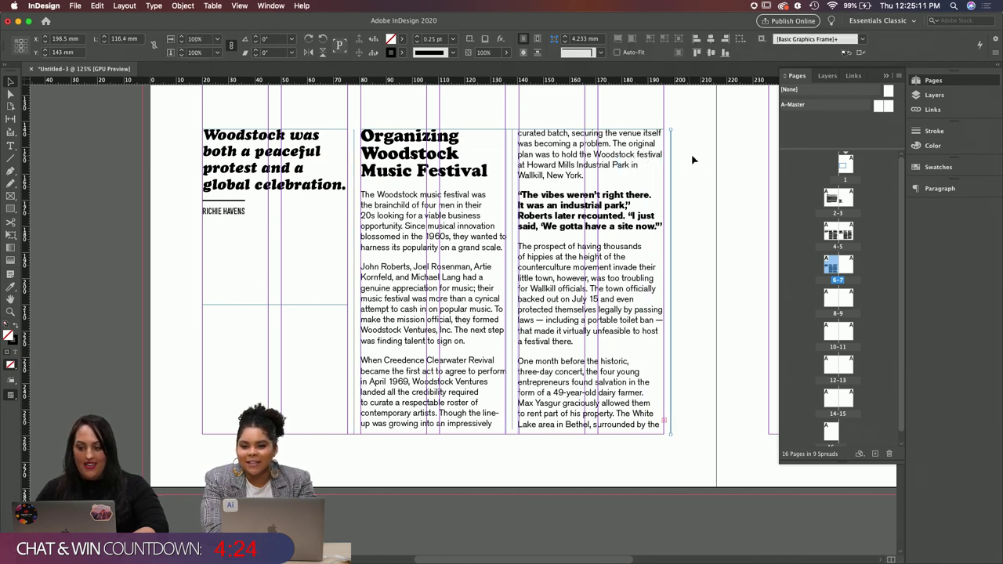
key(Delete)
Step: Preview the page without guides to check the body text frame
key(w)
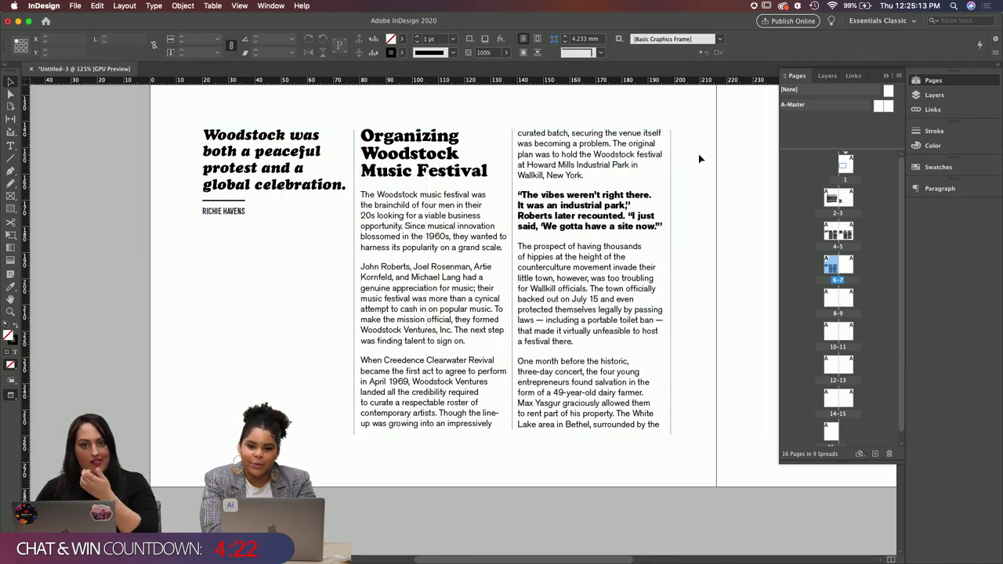
click(628, 219)
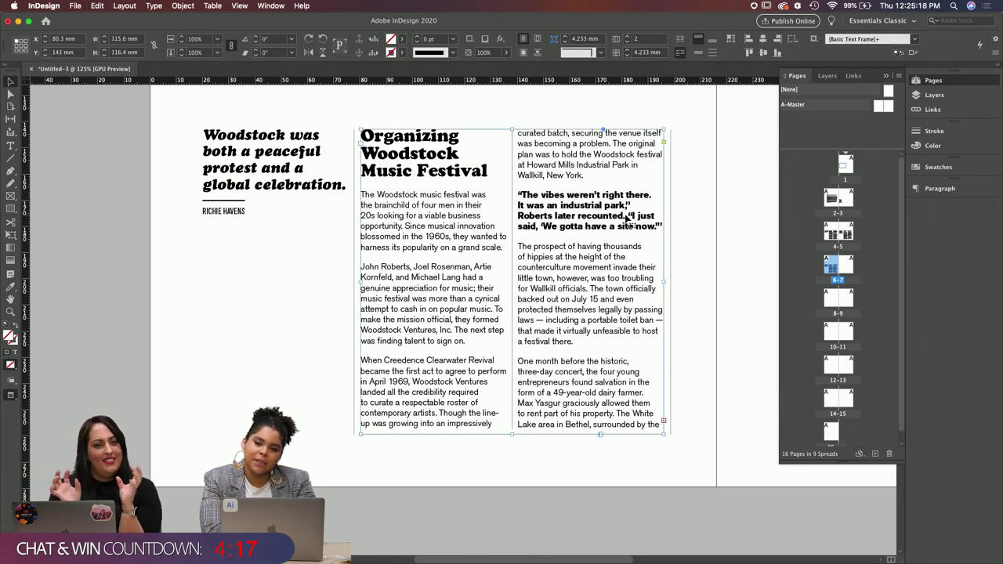
click(702, 221)
key(w)
Step: Widen the body text column gap to 9 mm and shift the frame slightly left
click(597, 251)
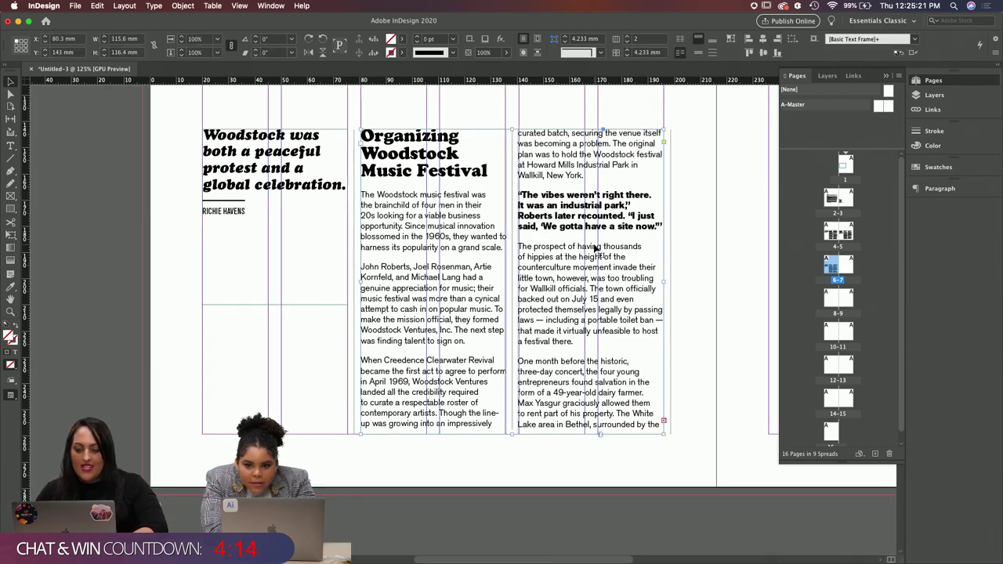
click(628, 50)
click(628, 50)
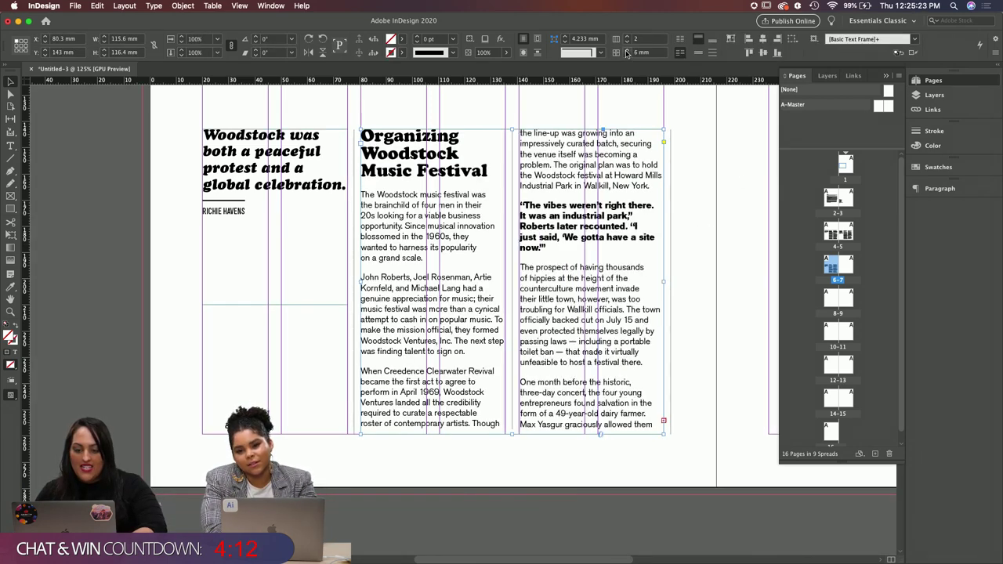
click(627, 50)
click(628, 50)
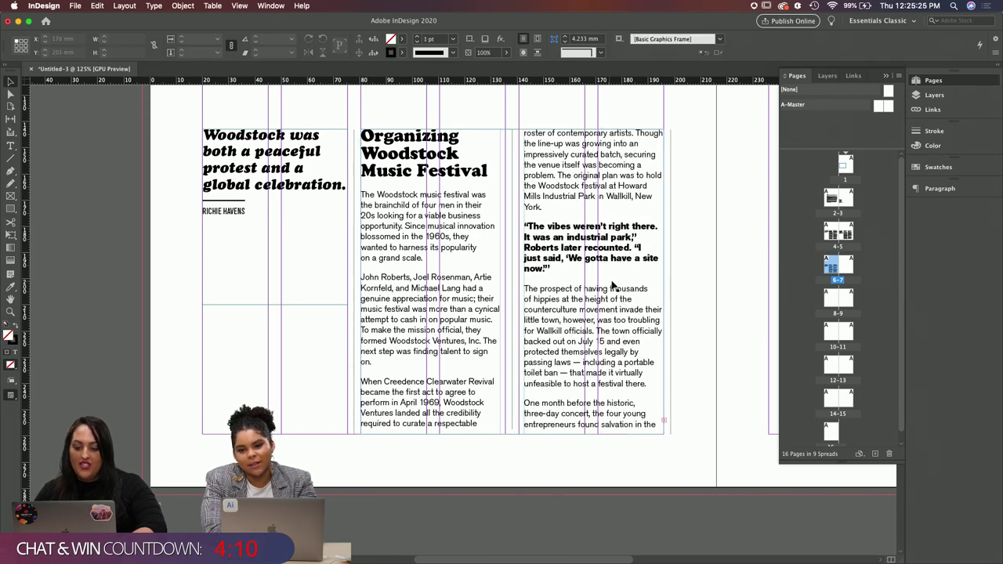
drag(614, 287, 613, 287)
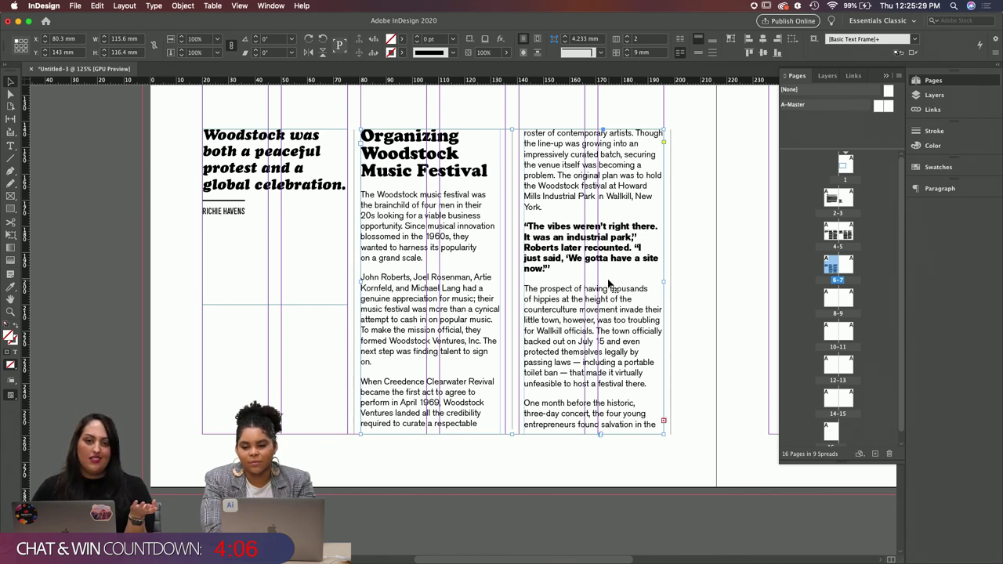
Step: Check the vertical line beside the body text, then nudge the pull quote frame left
click(330, 365)
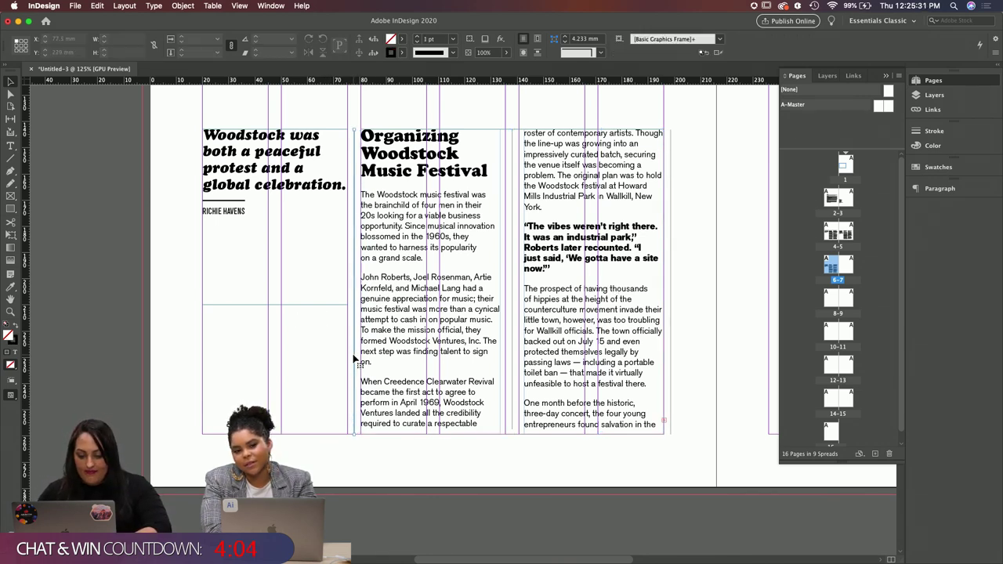
click(354, 365)
click(688, 360)
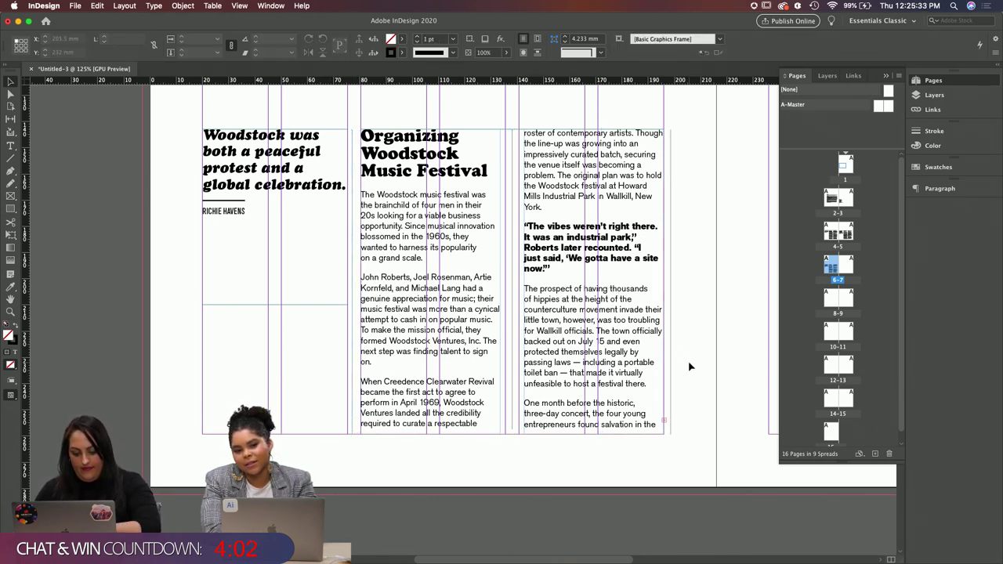
key(w)
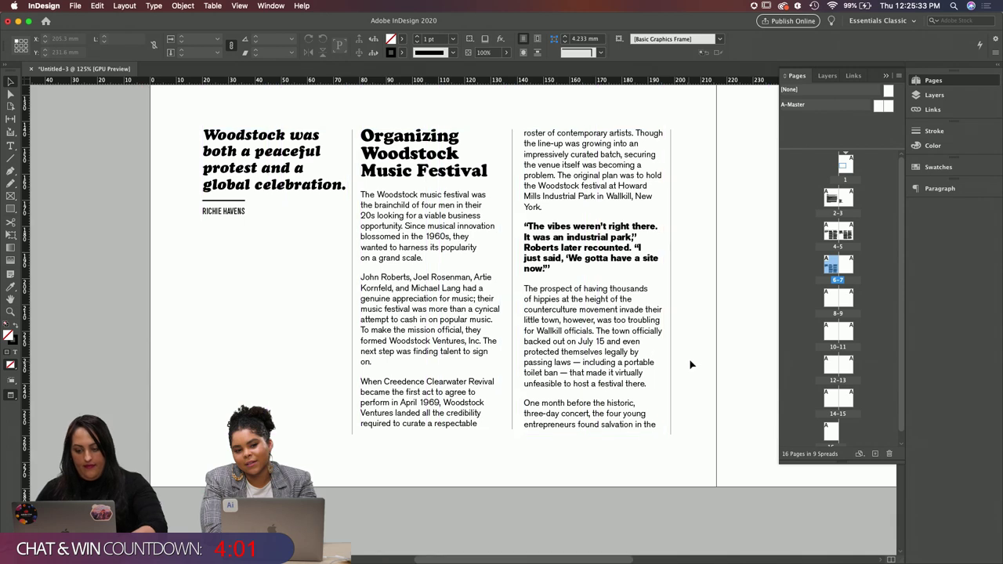
click(354, 381)
click(733, 326)
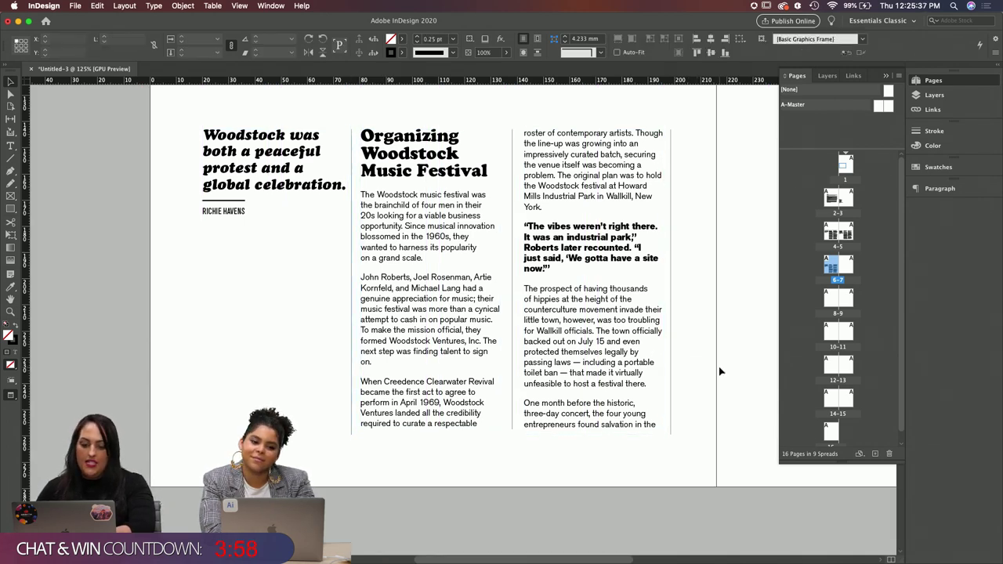
drag(269, 170, 262, 171)
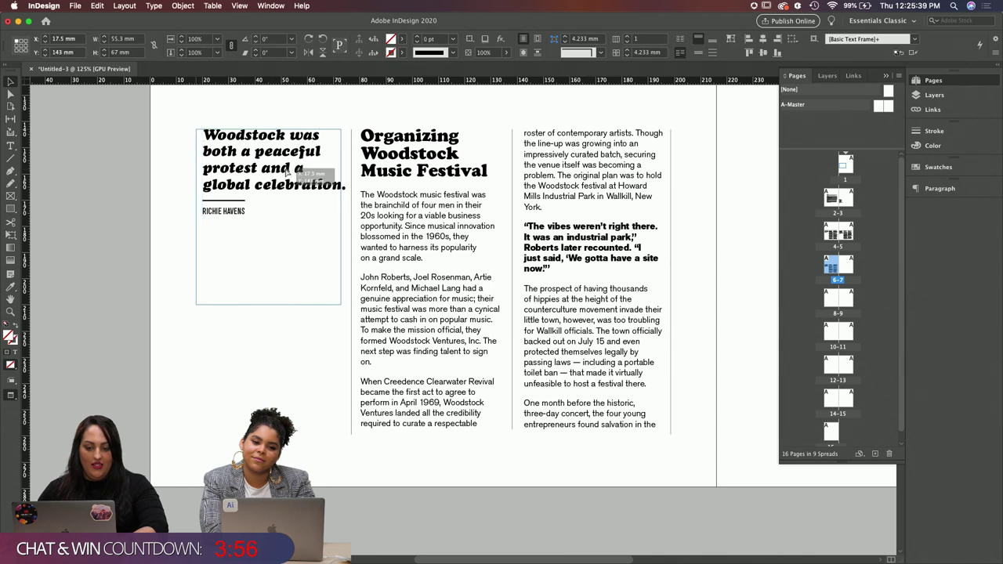
Step: Break the bold Roberts quote before 'site' so 'site now.' sits on the last line
click(717, 235)
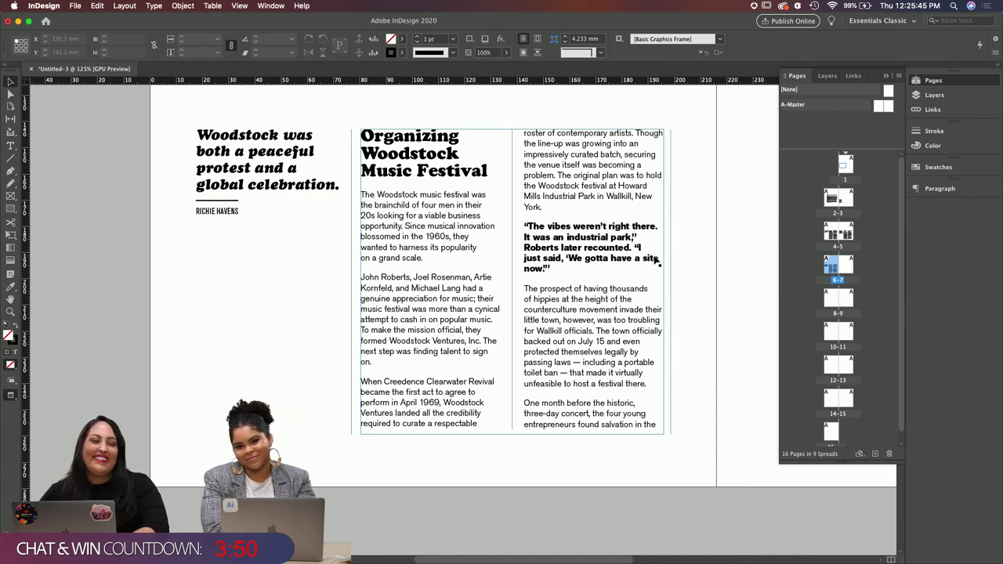
key(t)
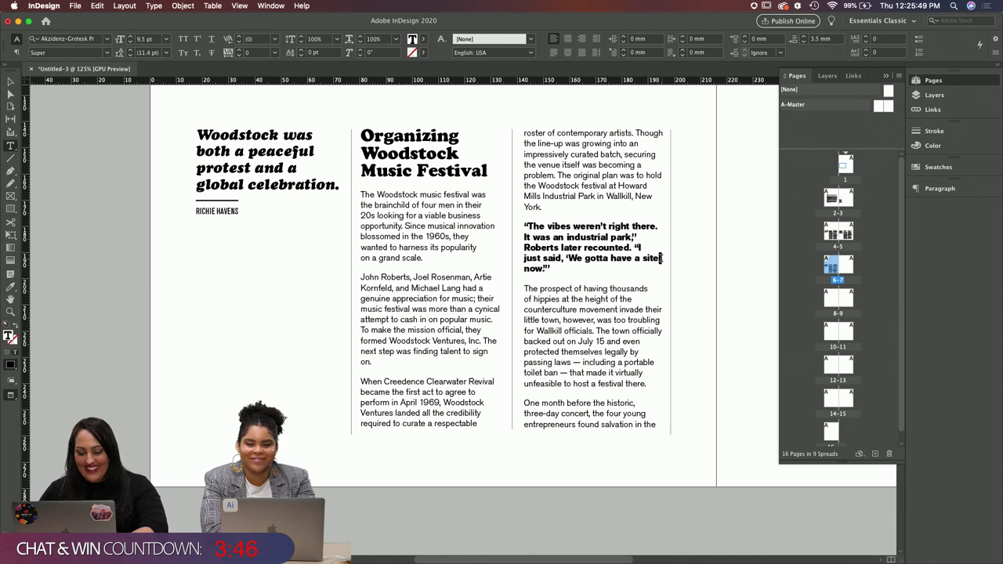
click(660, 258)
key(Escape)
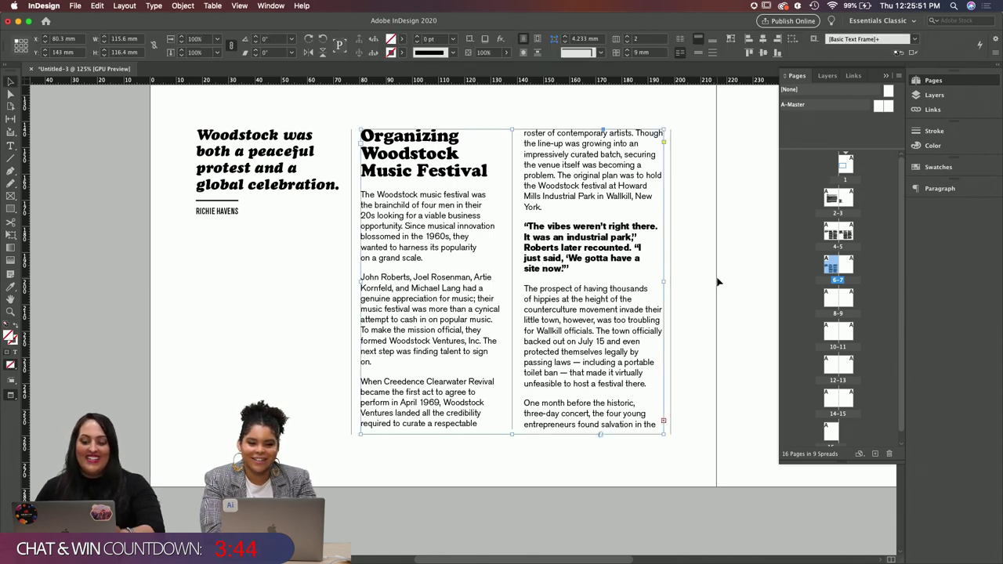
click(719, 281)
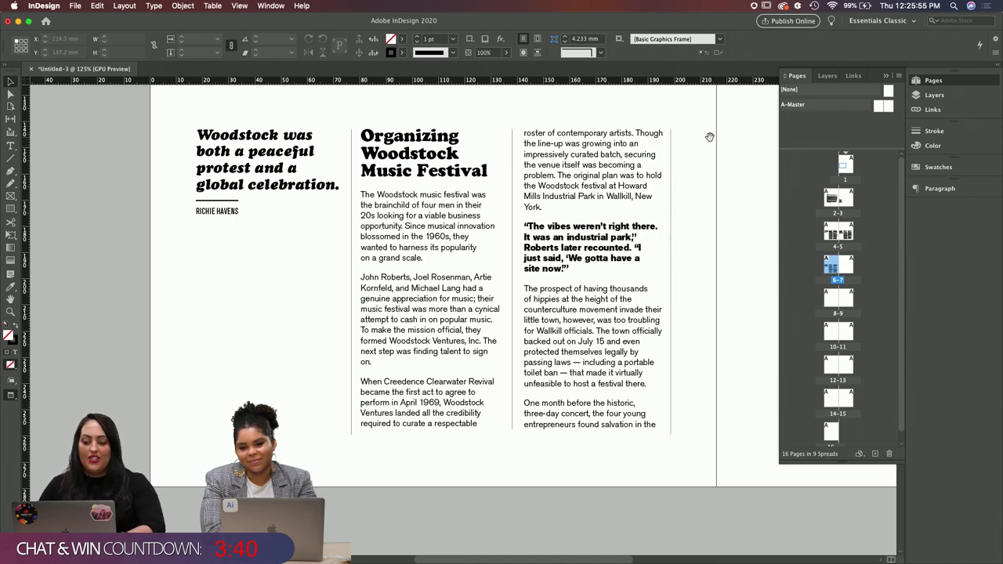
drag(705, 134, 627, 365)
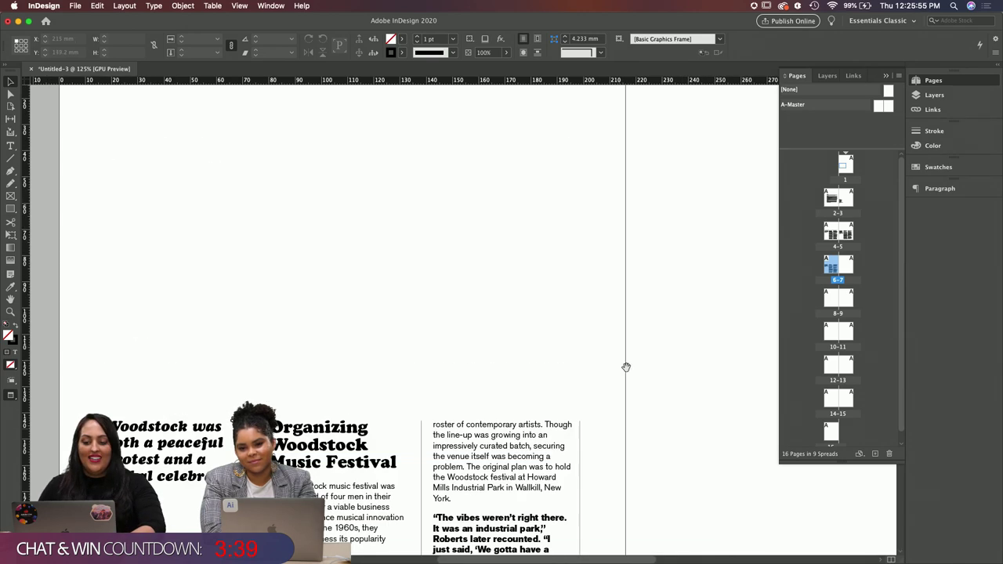
Step: Preview the spreads in Presentation mode and advance to the next spread
key(shift+w)
click(625, 178)
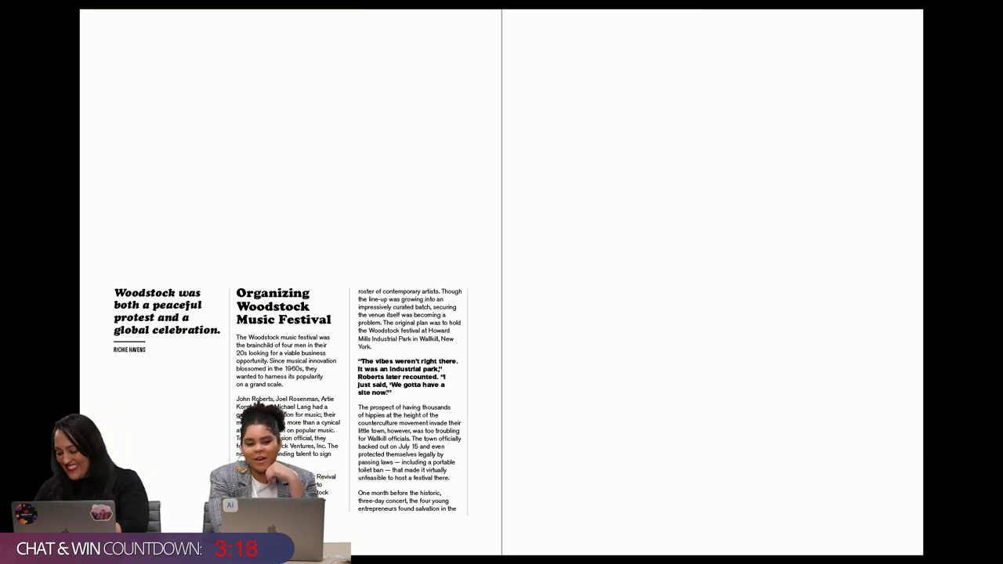
key(Escape)
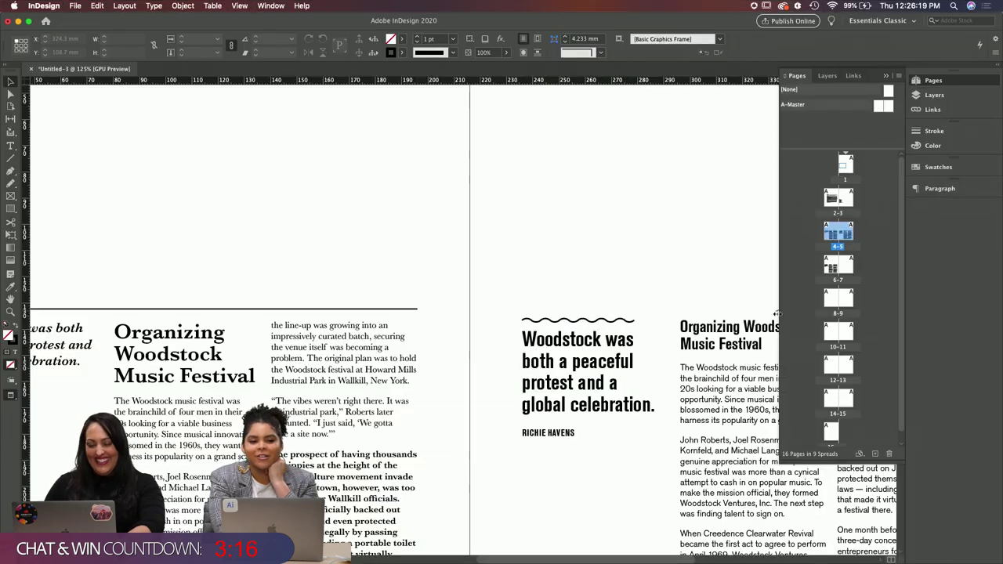
scroll(673, 152, down, 2)
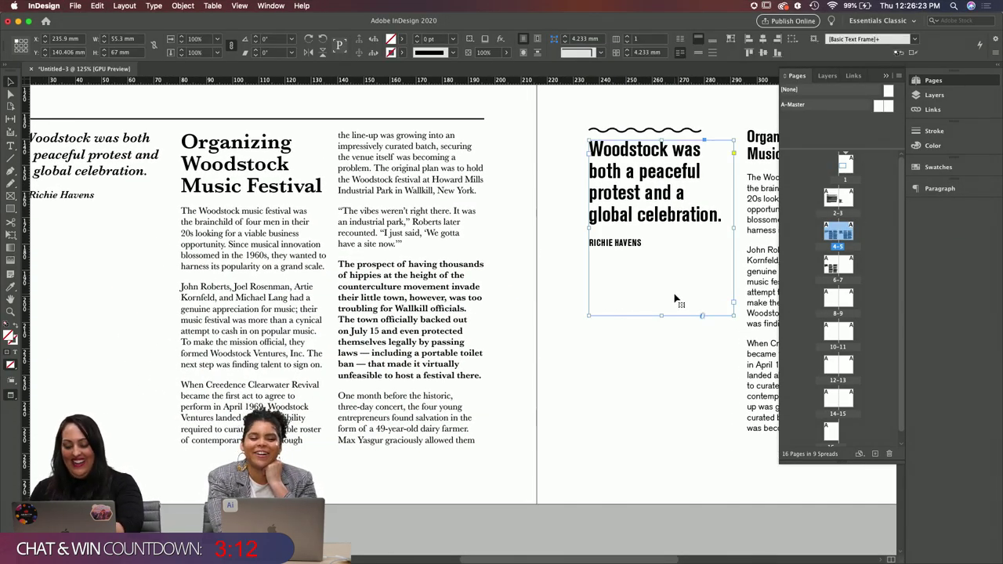
key(super+minus)
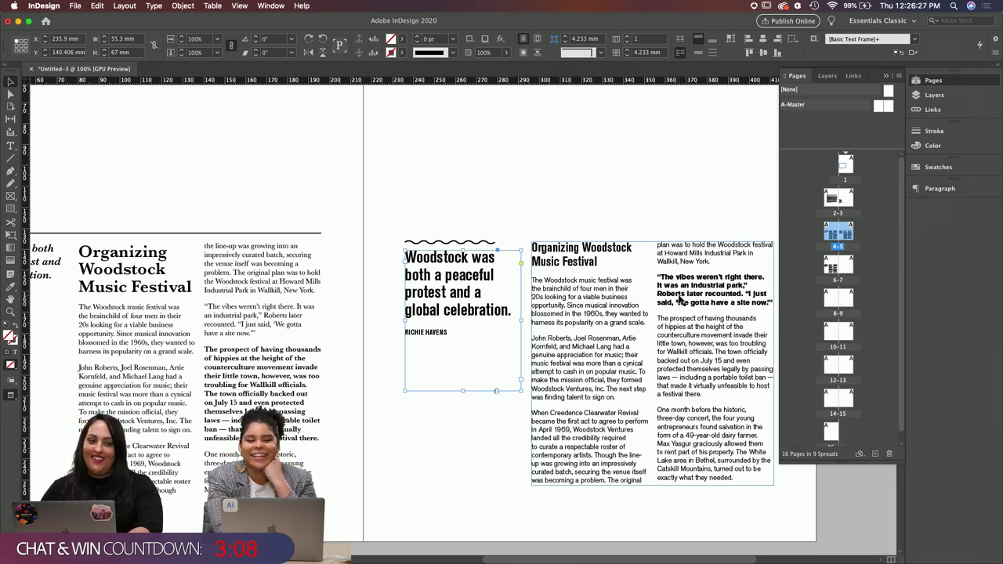
key(super+minus)
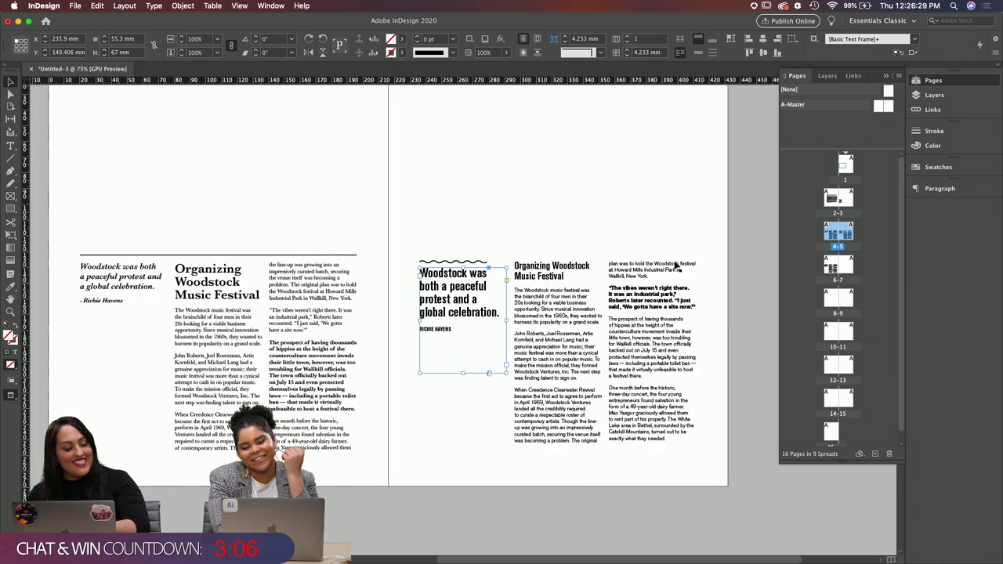
click(657, 240)
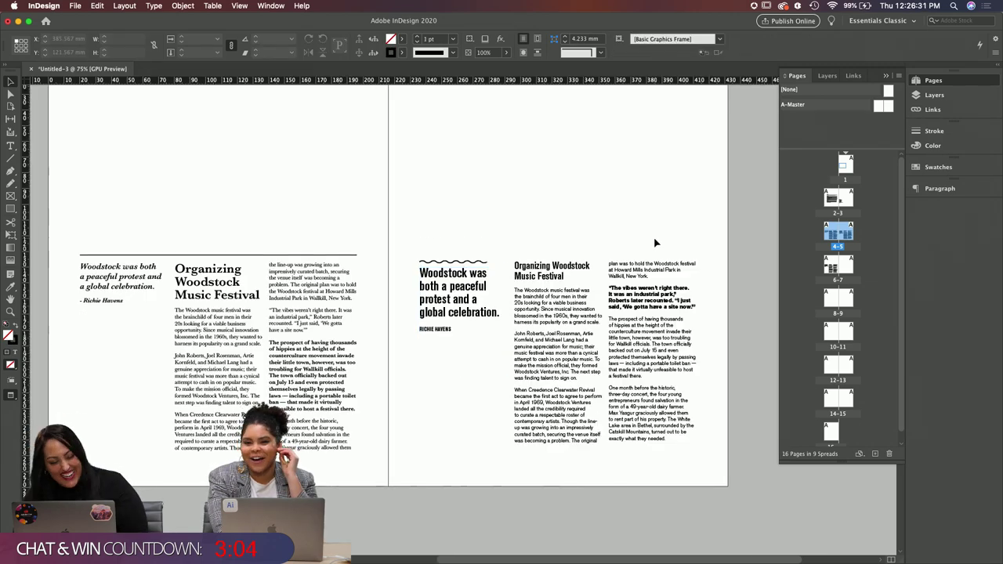
drag(433, 217, 726, 446)
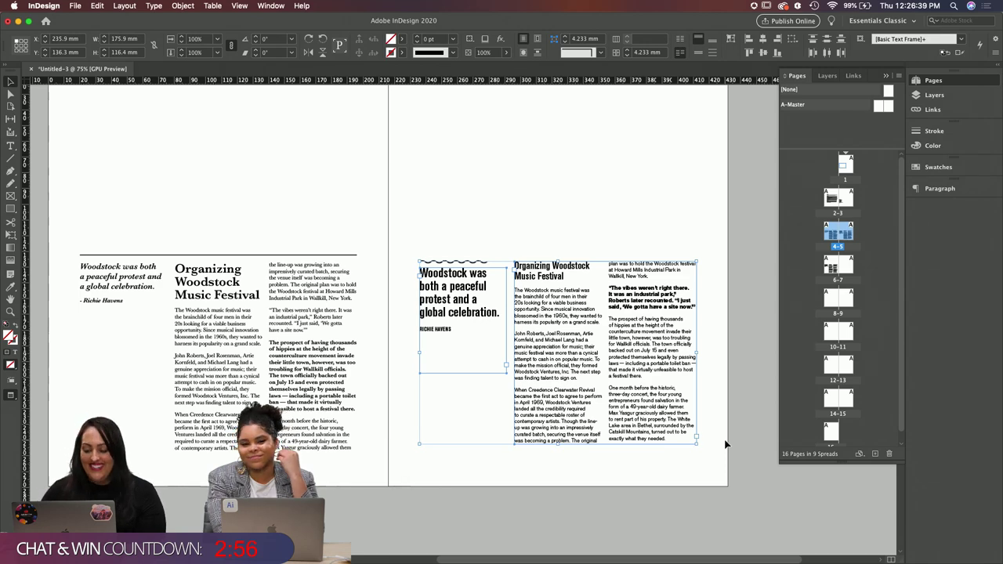
click(726, 445)
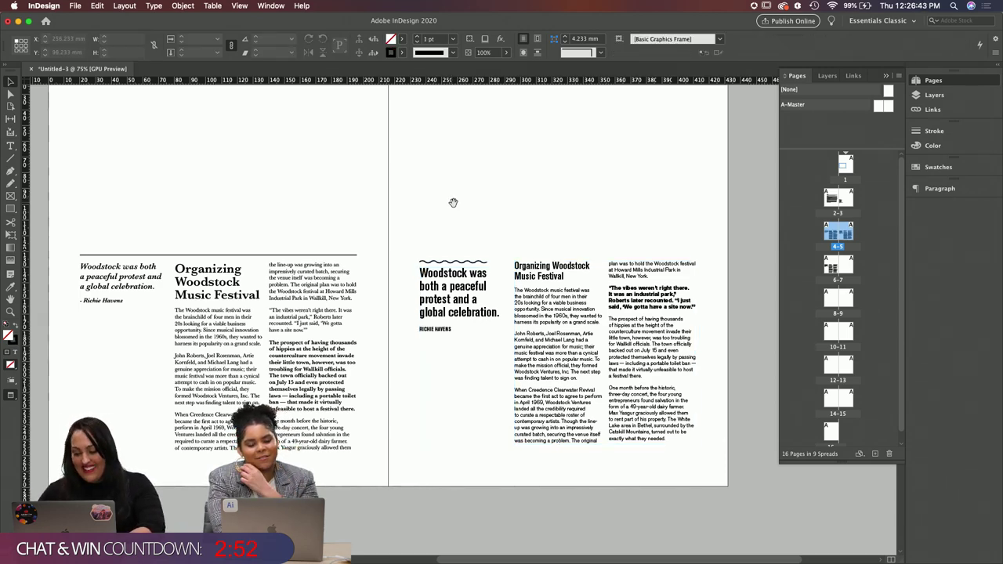
drag(453, 203, 516, 172)
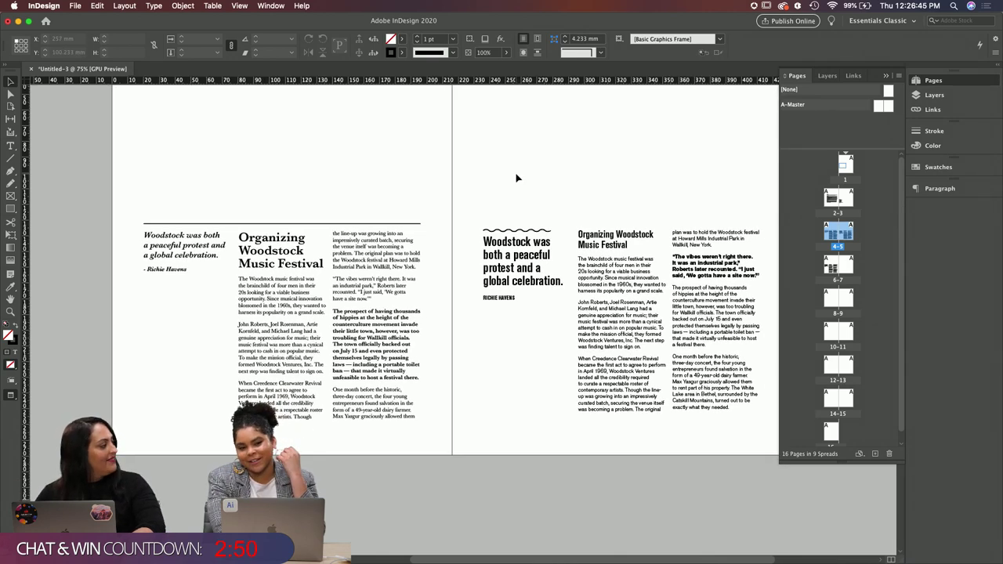
drag(524, 181, 777, 465)
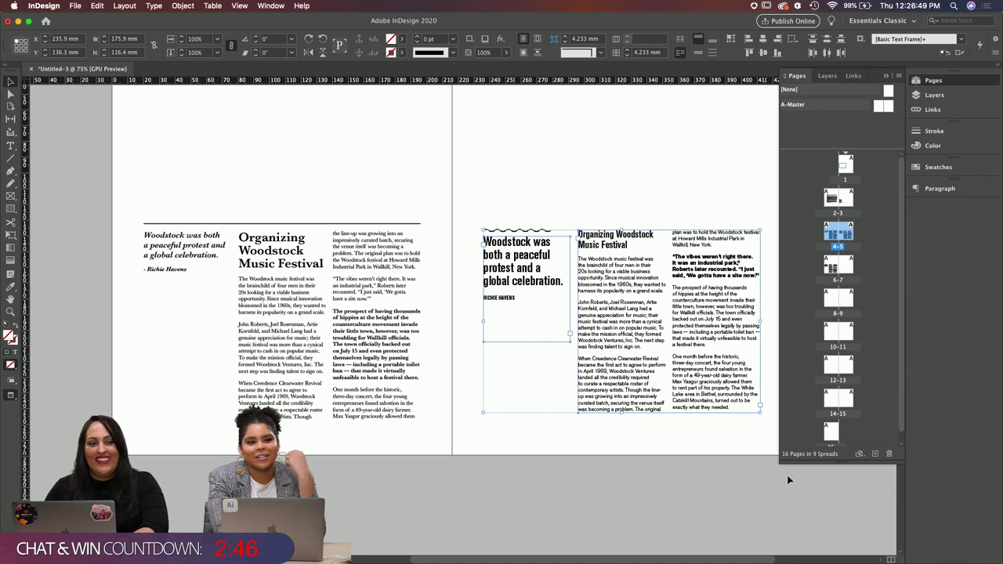
click(785, 474)
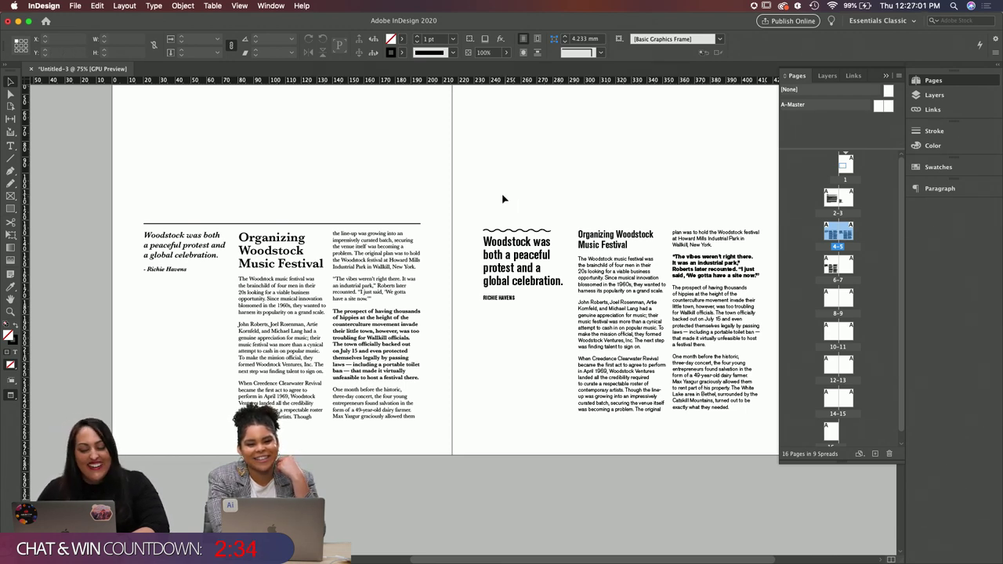
drag(146, 183, 636, 411)
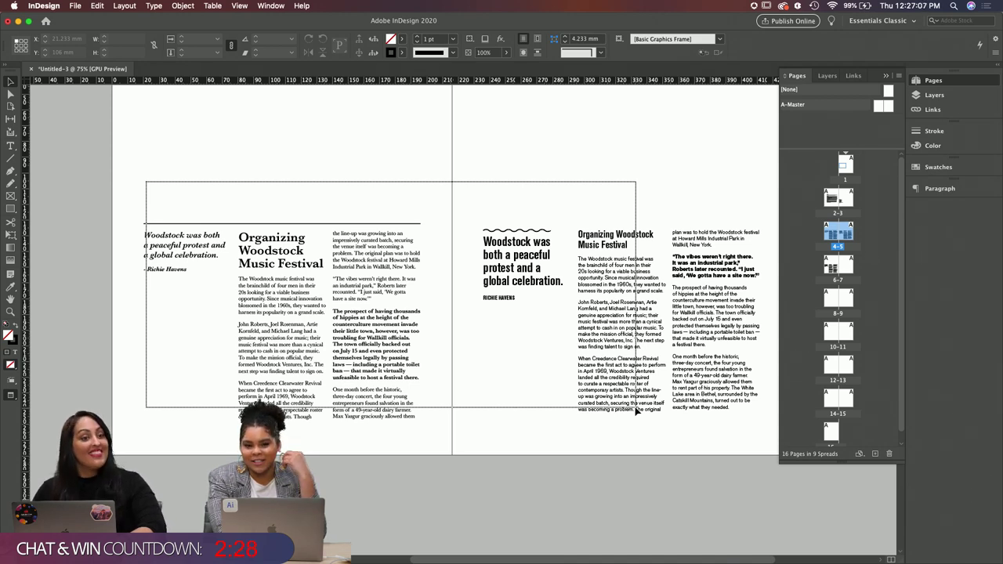
Step: Delete all the alternative layout frames from spread 4-5
drag(637, 410, 636, 411)
scroll(624, 449, down, 8)
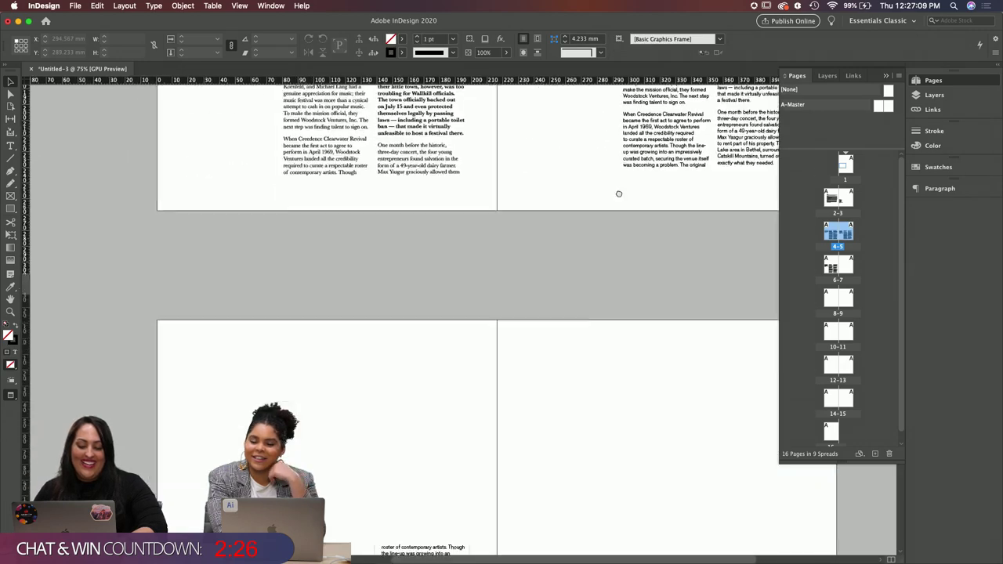
scroll(623, 449, up, 6)
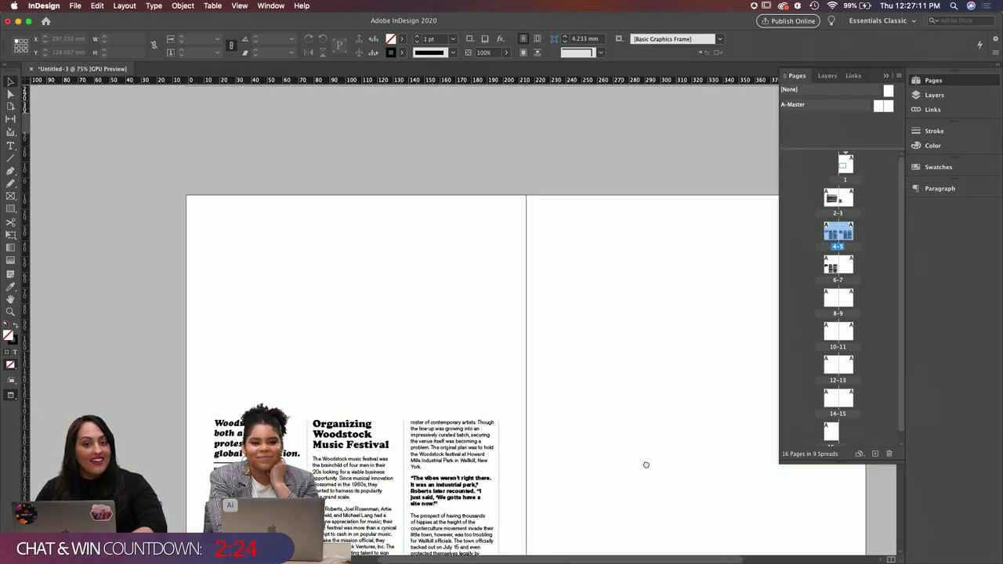
scroll(647, 465, down, 6)
scroll(641, 289, up, 7)
scroll(641, 290, right, 2)
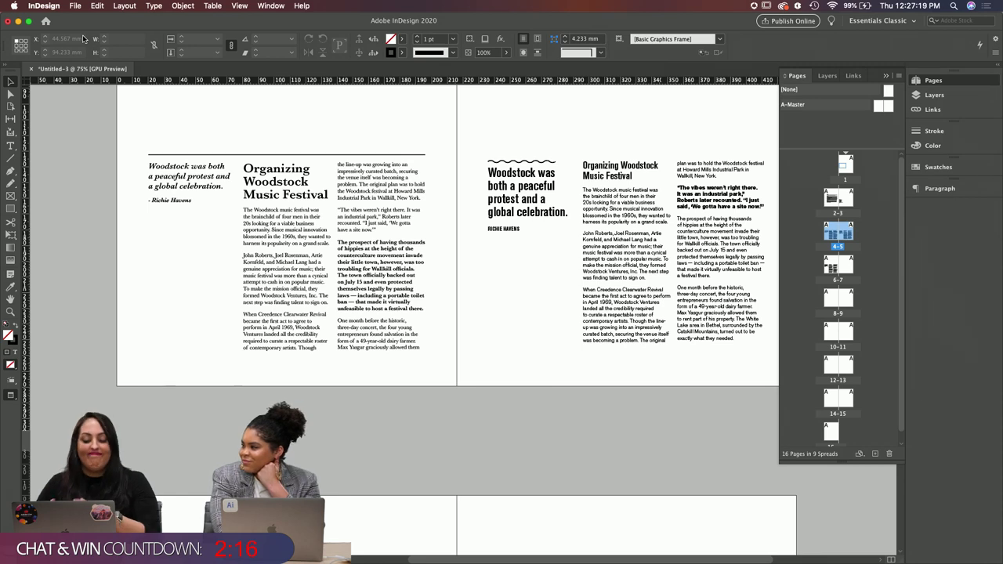
drag(176, 149, 758, 368)
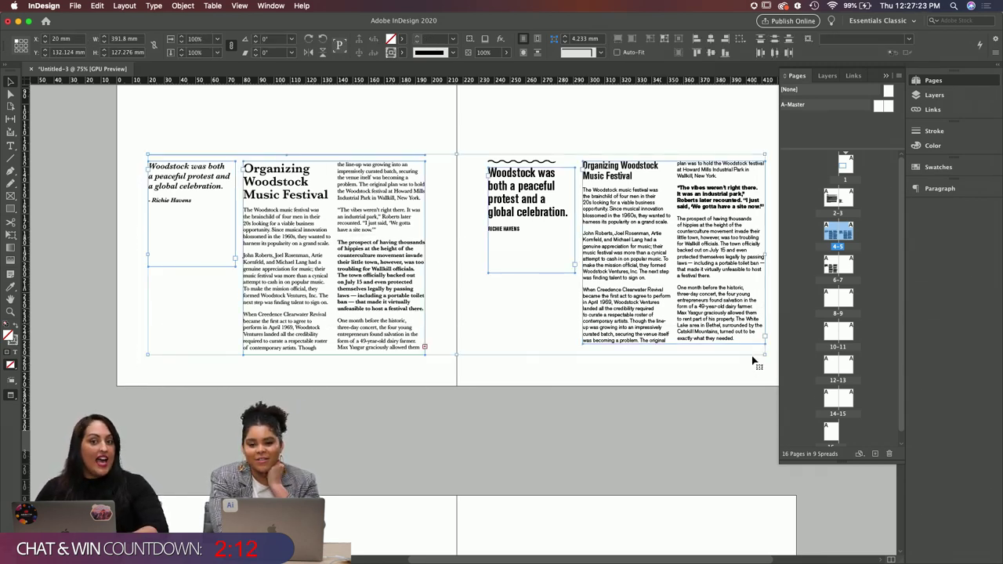
key(Delete)
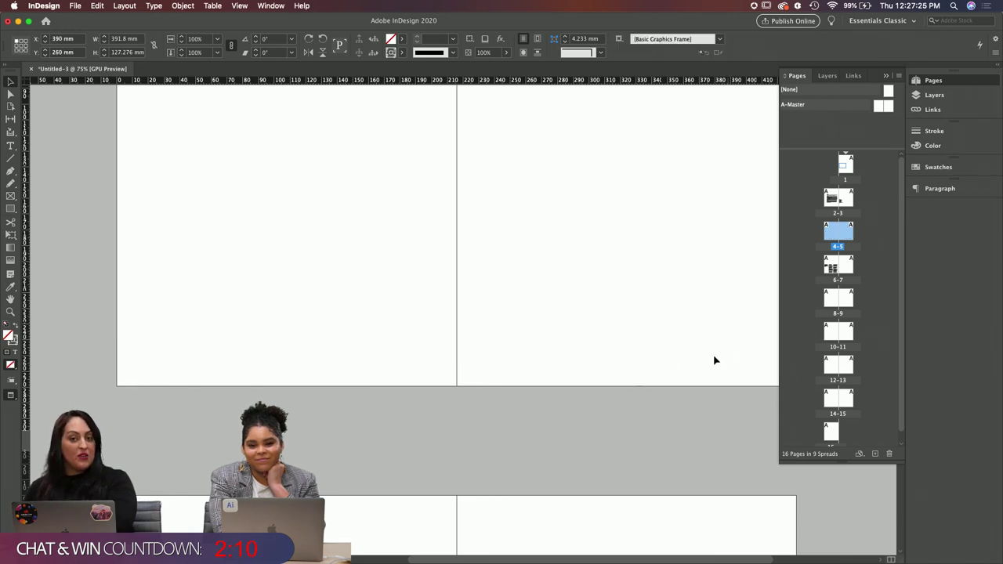
Step: Remove the Woodstock layout frames from spread 6-7 to move them
scroll(488, 344, down, 5)
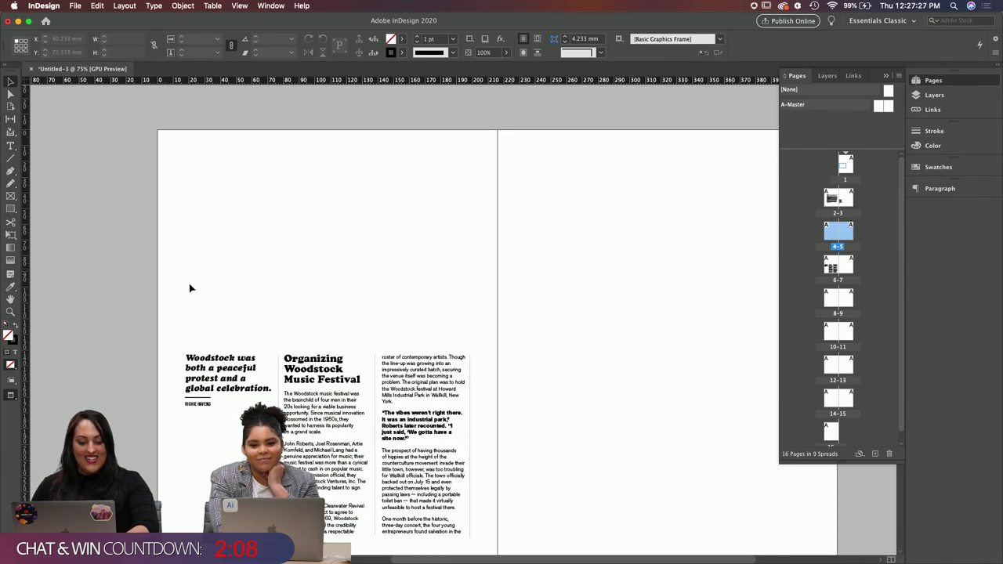
drag(176, 296, 515, 534)
key(Delete)
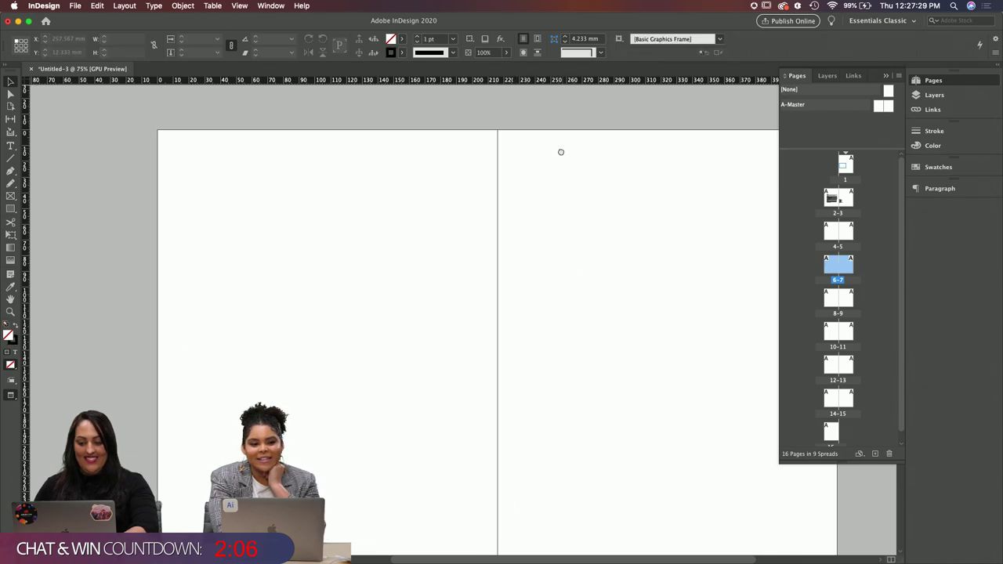
scroll(560, 152, up, 10)
Step: Paste the Woodstock layout onto spread 2-3 and place it on page 2
scroll(563, 159, up, 5)
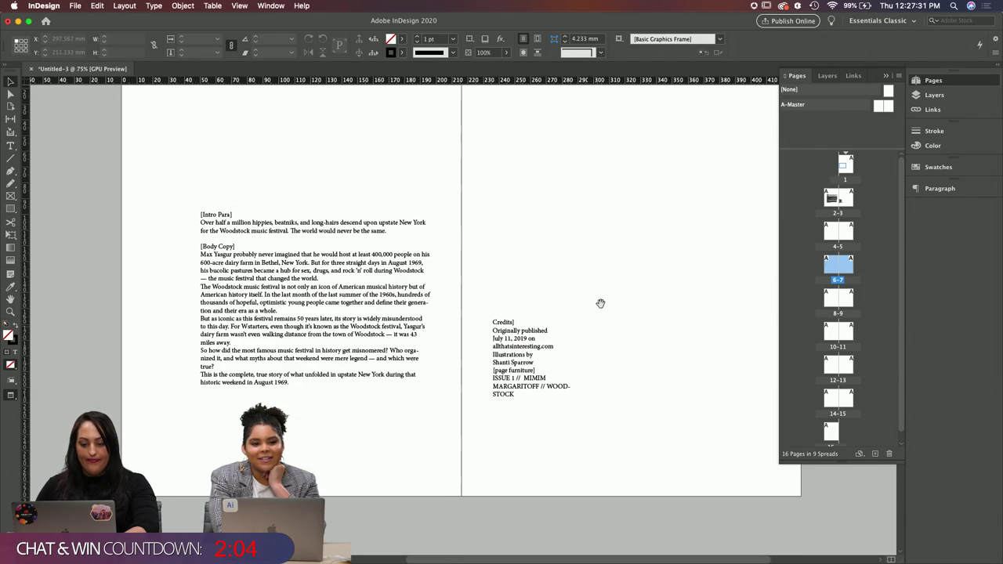
key(ctrl+v)
drag(522, 319, 324, 202)
drag(643, 500, 568, 377)
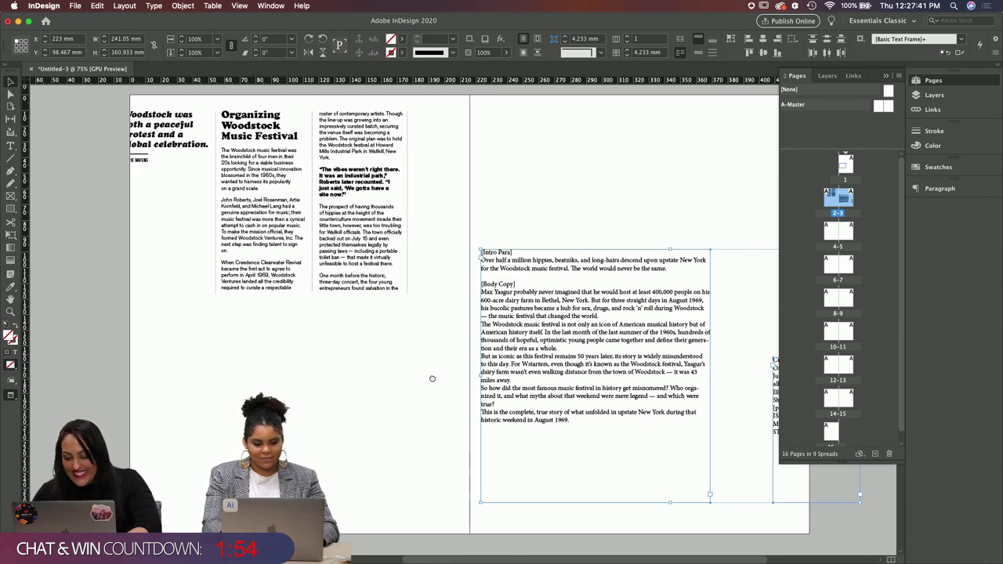
scroll(523, 337, left, 5)
scroll(523, 337, down, 2)
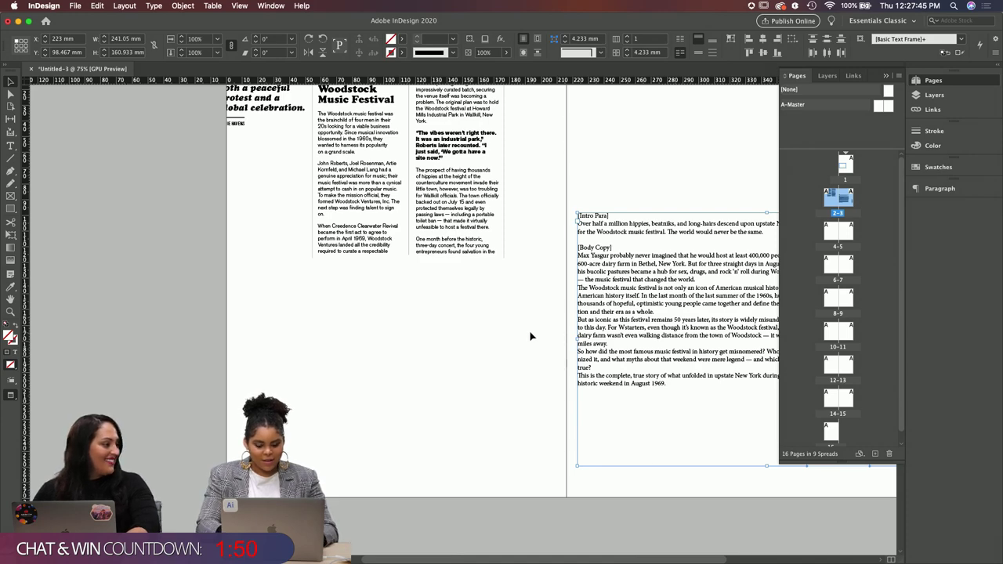
click(542, 237)
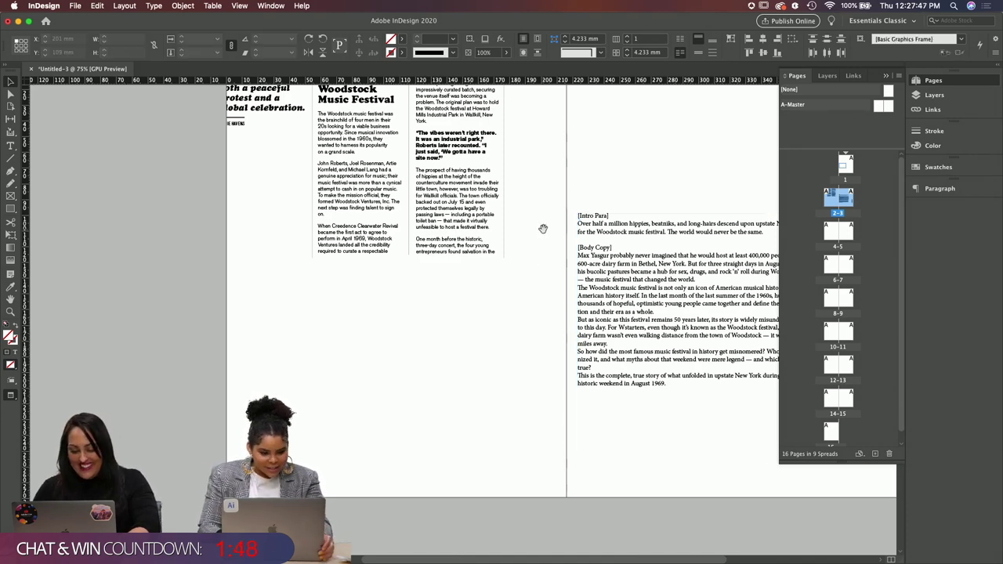
scroll(544, 235, up, 1)
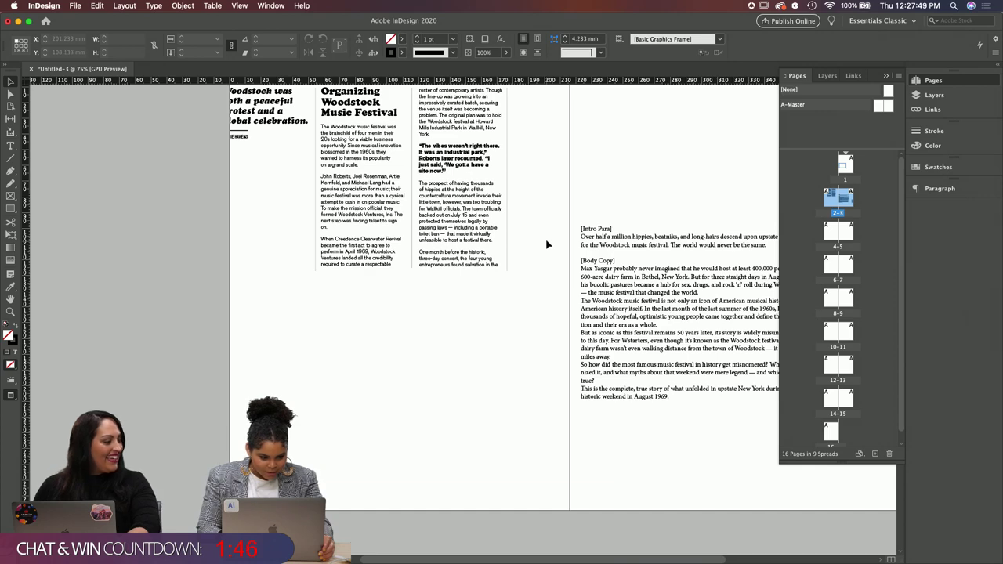
Step: Move the Woodstock headline, pull quote and body frames lower on the left page
drag(565, 213, 227, 106)
drag(358, 134, 392, 382)
click(488, 266)
key(w)
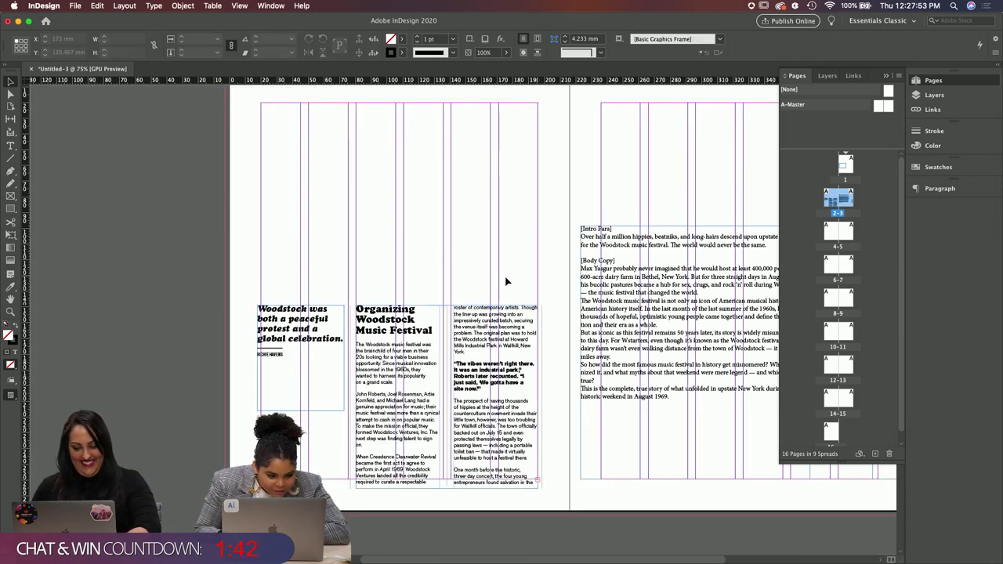
scroll(506, 282, down, 4)
drag(566, 266, 382, 291)
click(394, 225)
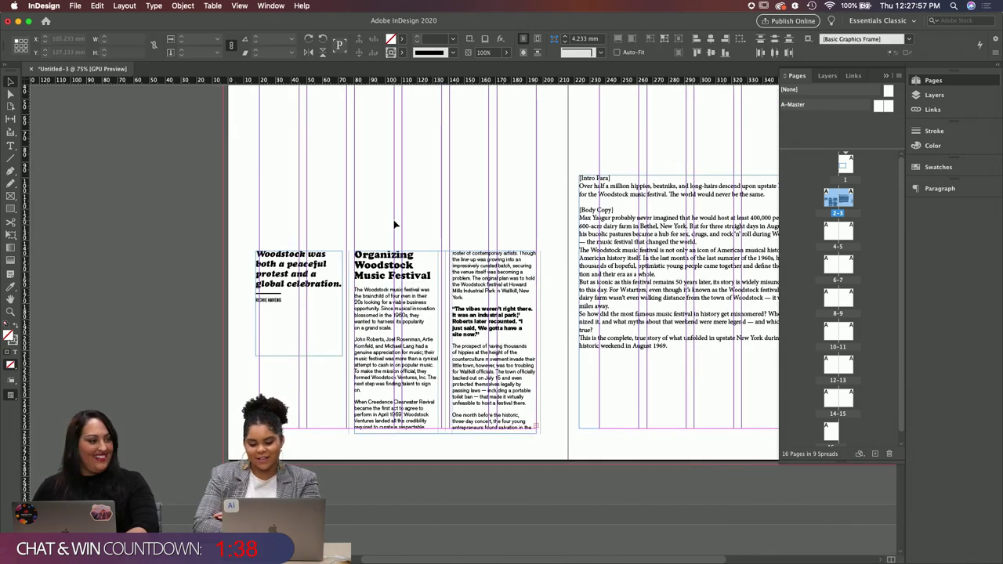
Step: Search Chrome images for 'wing dings', view the Wingdings chart, then minimize Chrome
mouse_move(448, 552)
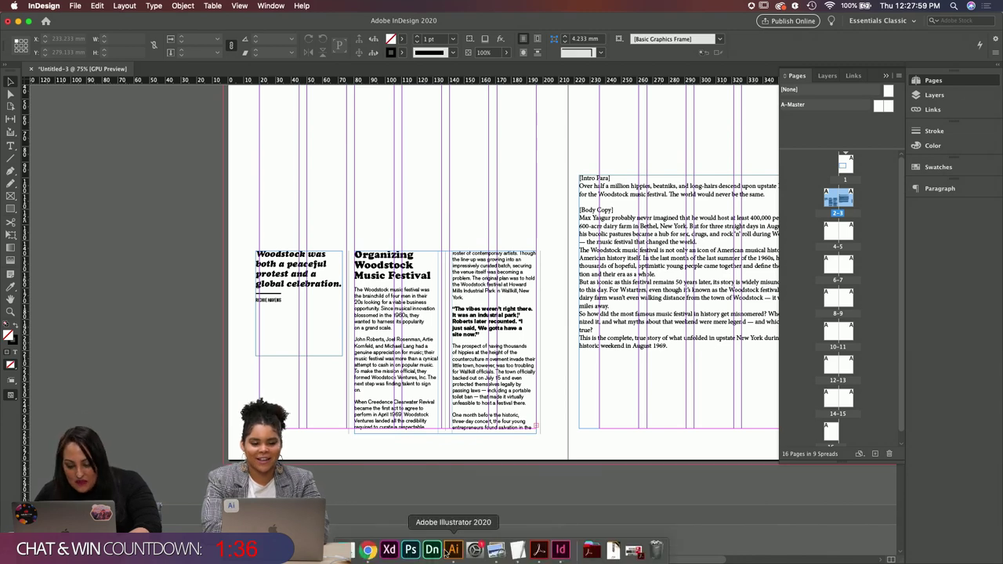
click(367, 550)
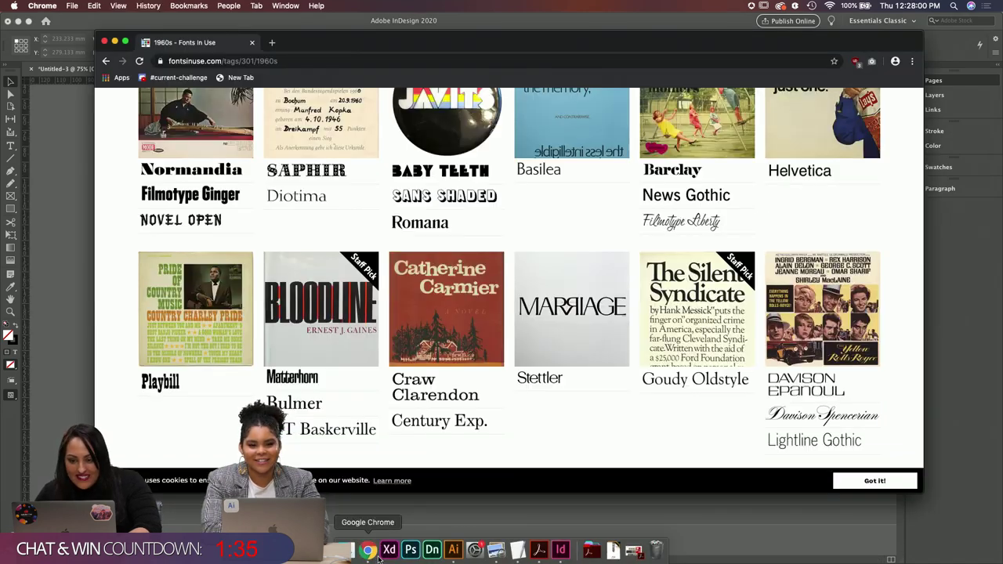
click(321, 62)
text(wing)
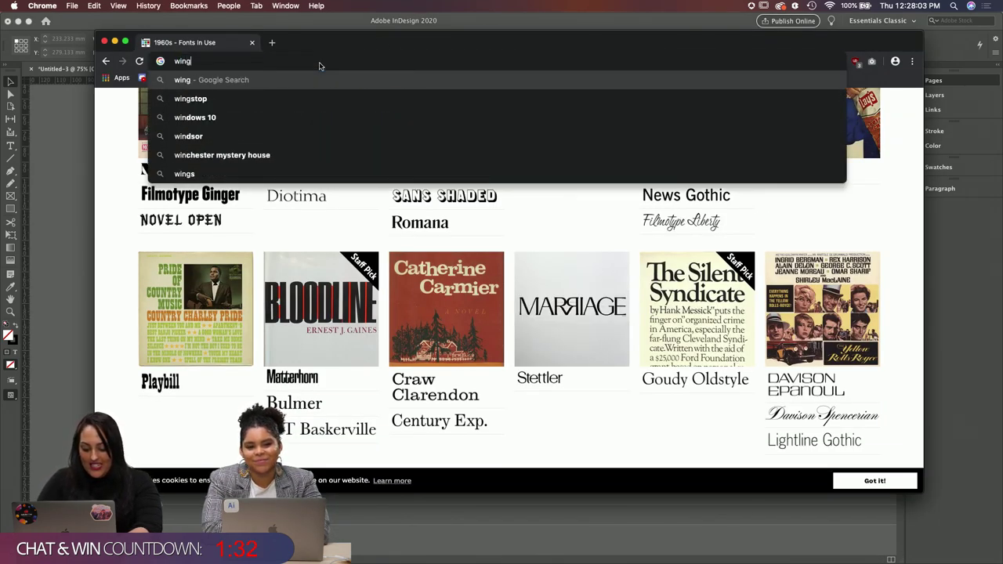
text( dings)
key(Return)
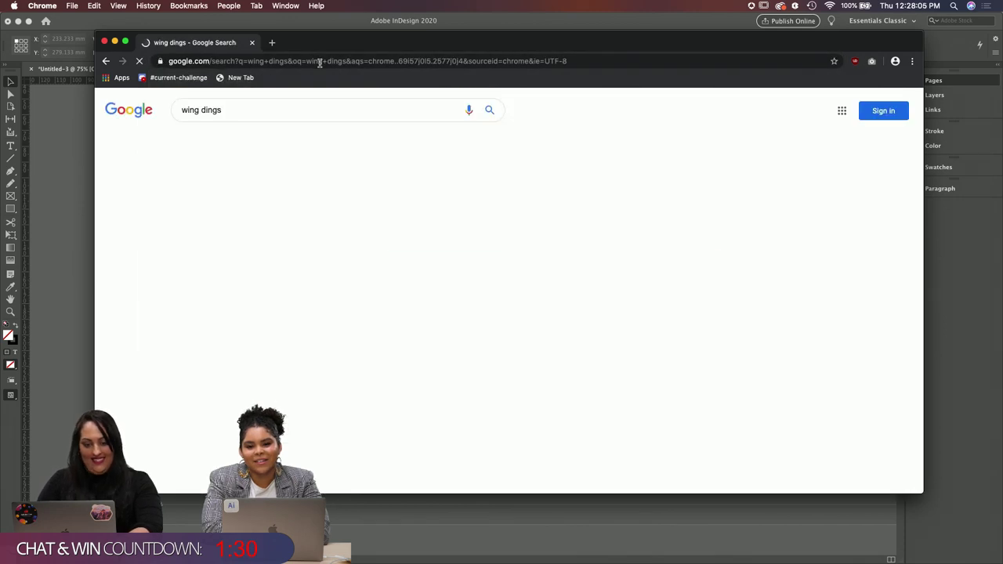
click(240, 156)
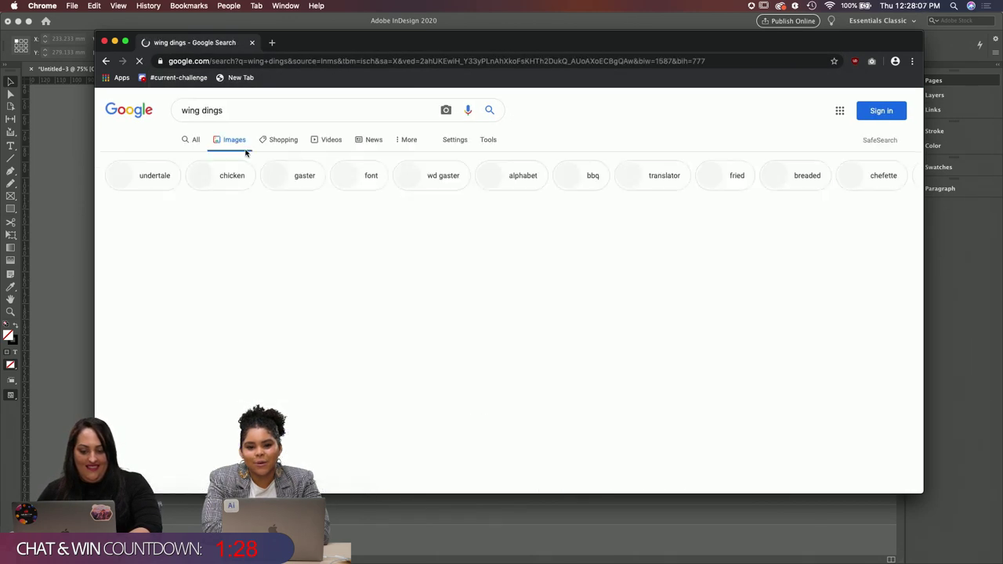
click(166, 267)
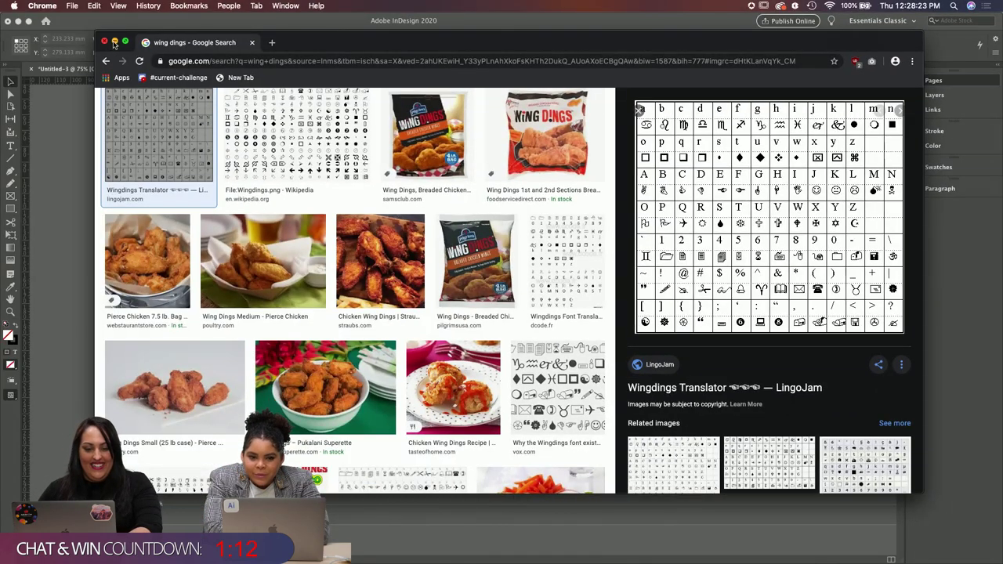
click(114, 42)
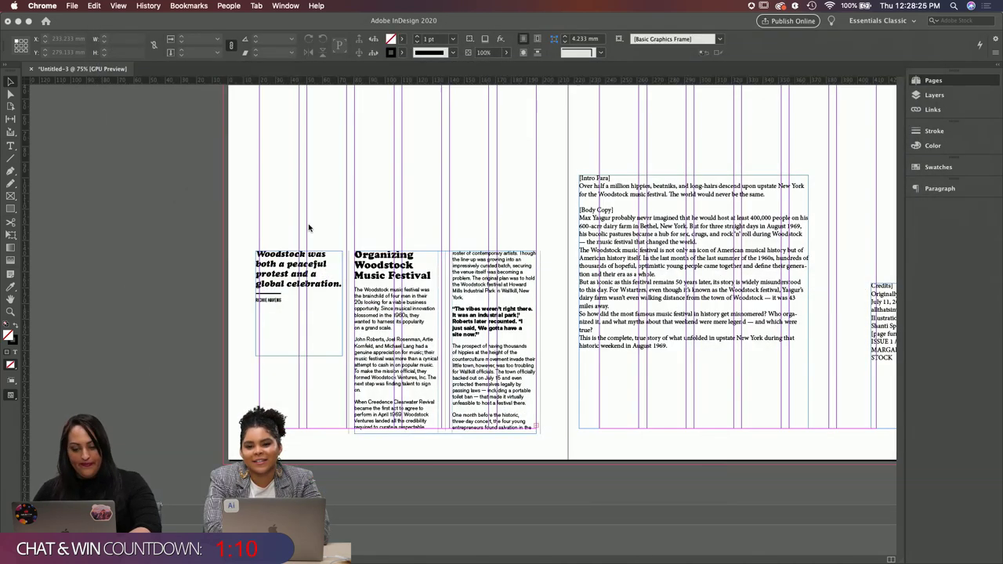
Step: Nudge the pull quote frame two steps to the right and centre it in view
key(Right)
key(Right)
key(Right)
key(Right)
key(Right)
key(Right)
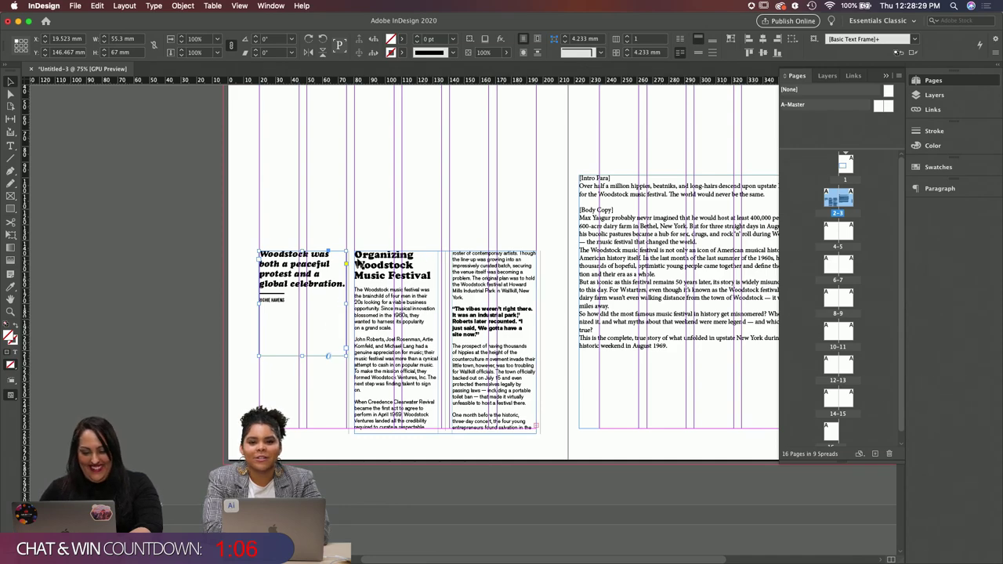
key(Right)
scroll(354, 315, down, 5)
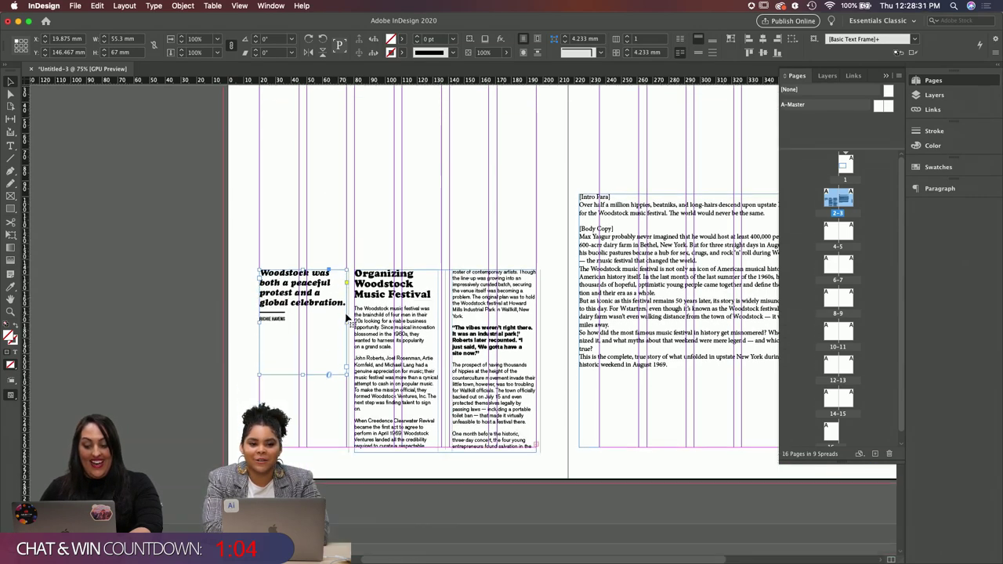
scroll(358, 307, up, 5)
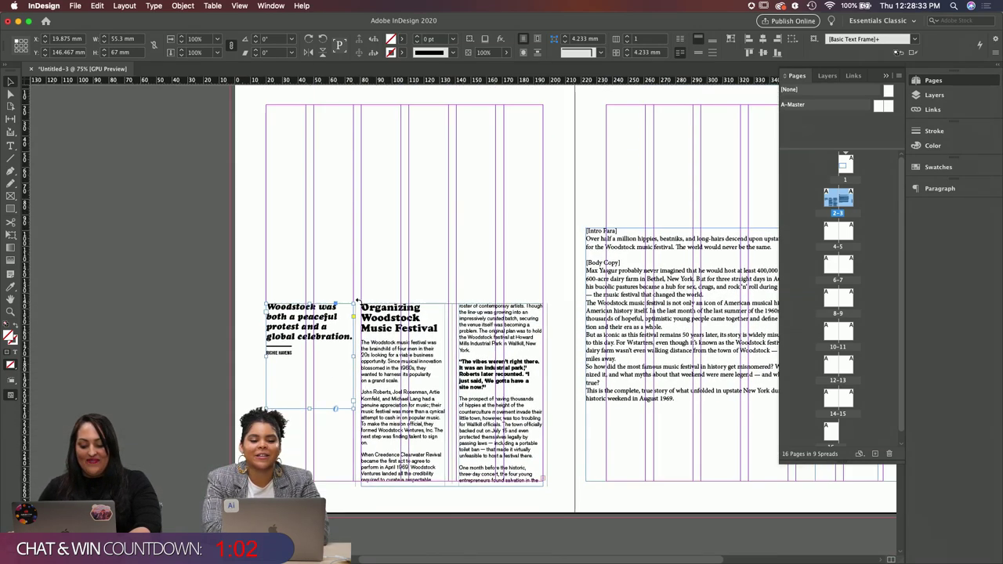
drag(474, 223, 383, 188)
Step: Raise the pull quote to 18 pt, then resize its frame taller and back to column width
double_click(224, 294)
key(ctrl+a)
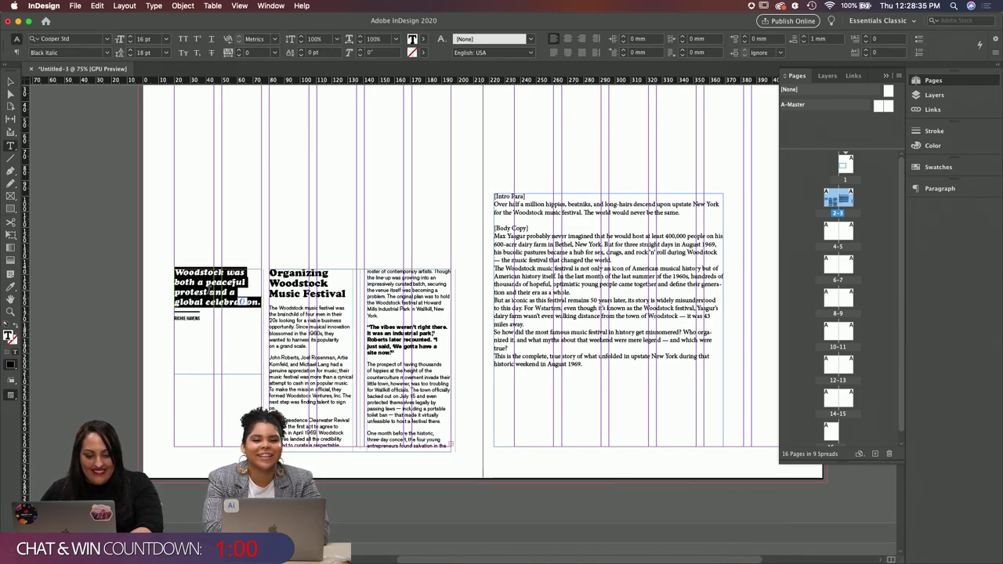
click(130, 37)
click(130, 37)
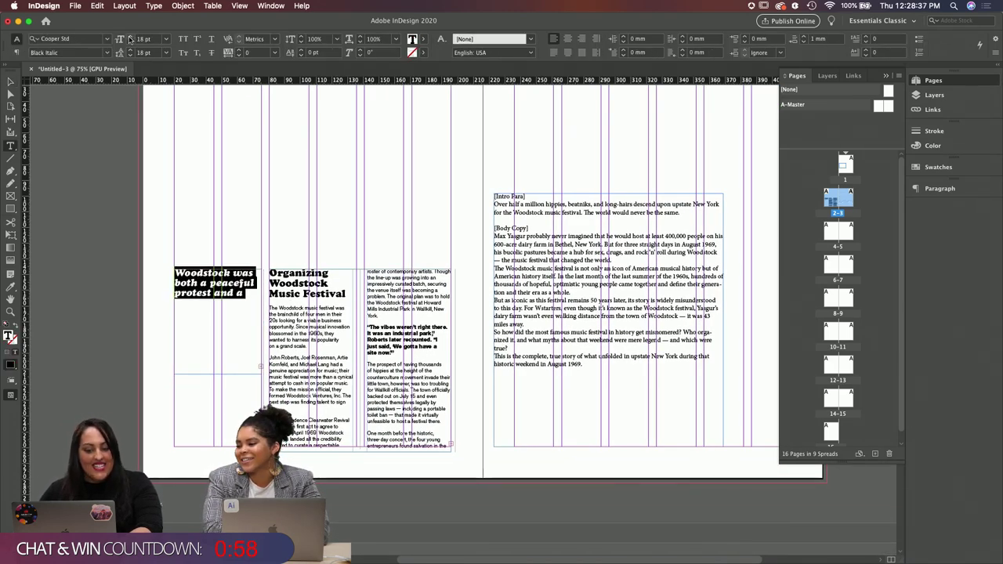
key(Escape)
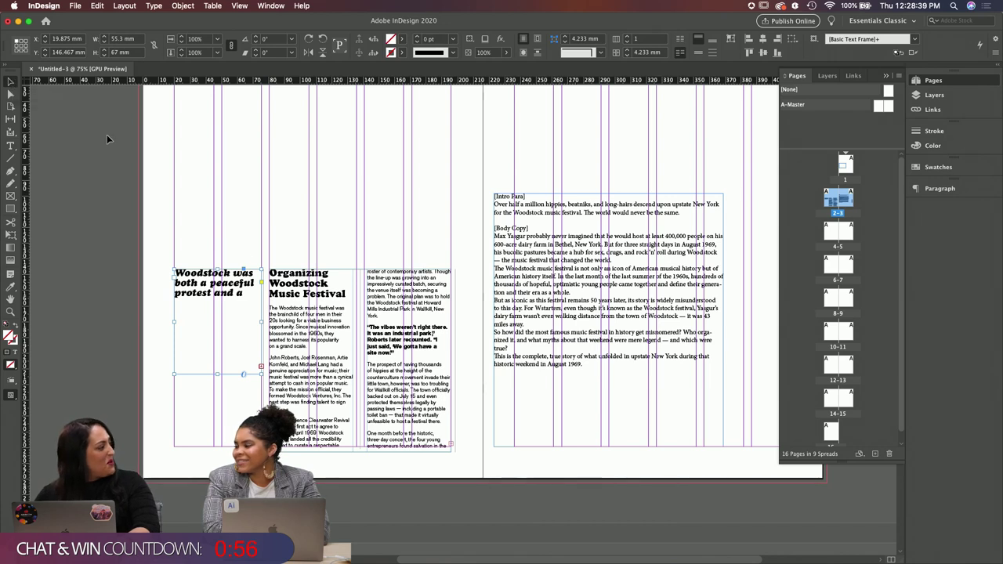
drag(217, 374, 218, 414)
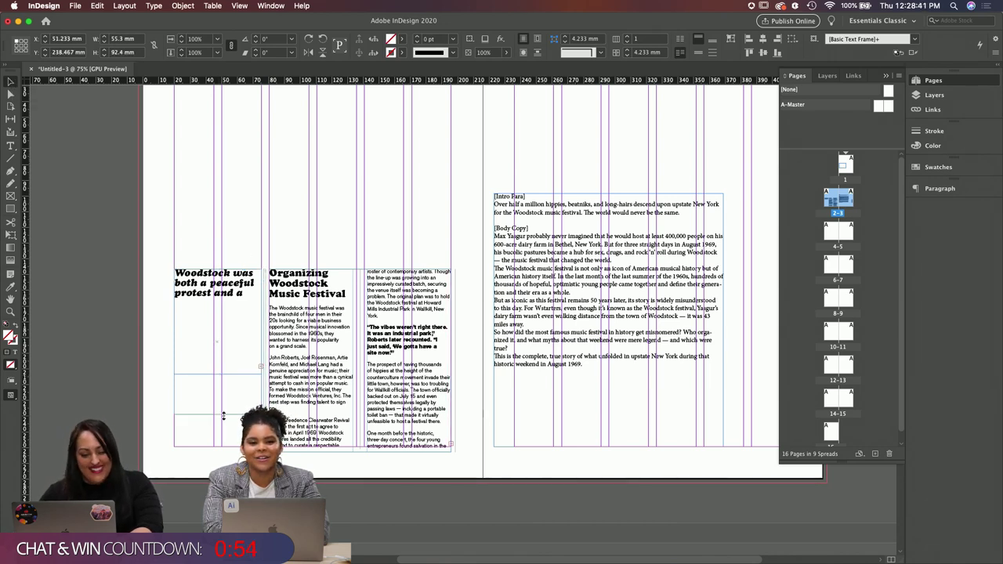
drag(259, 343, 284, 343)
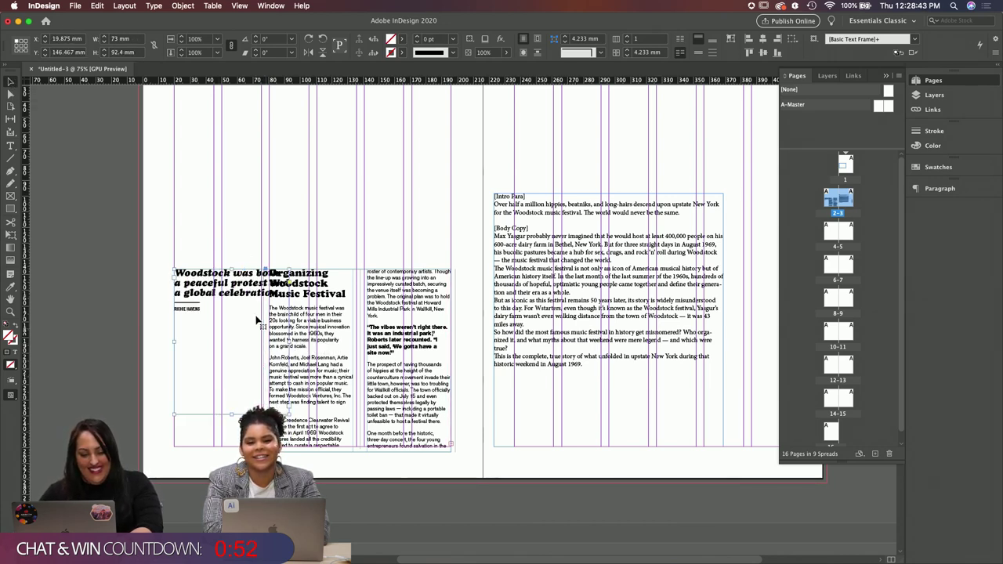
double_click(221, 293)
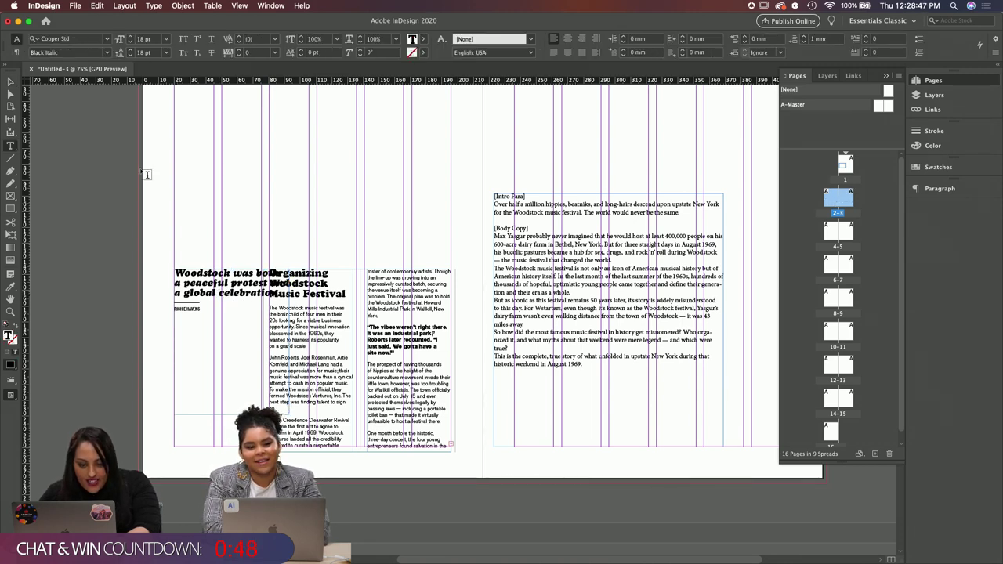
key(Escape)
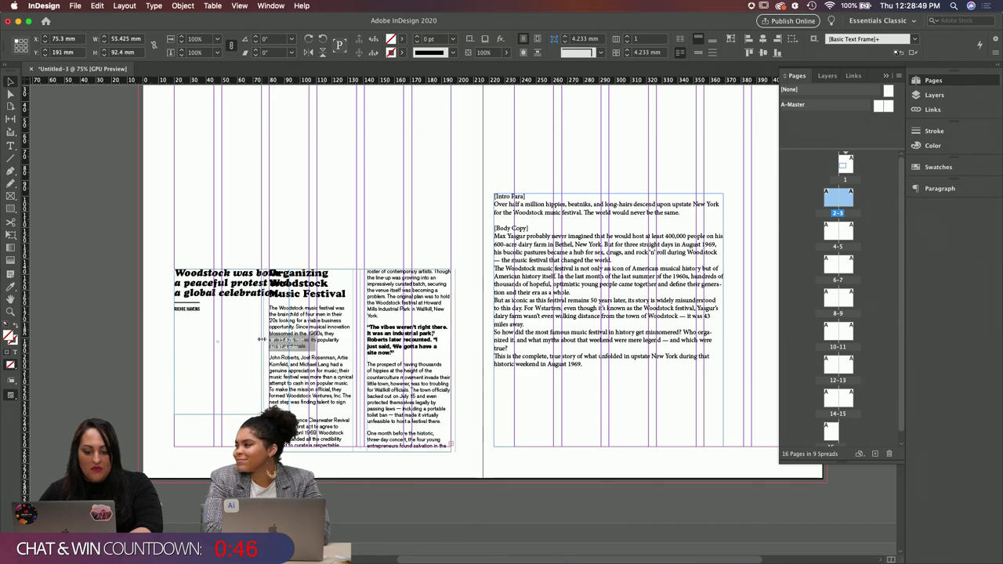
drag(288, 342, 260, 343)
click(314, 247)
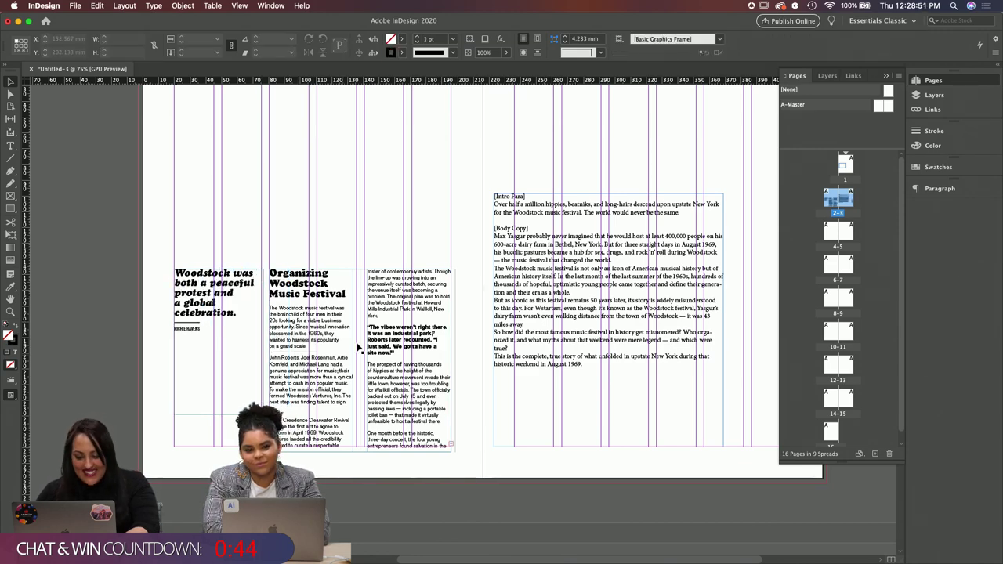
Step: Set the pull quote's leading to 22 pt and its size to 19 pt
scroll(317, 227, down, 3)
scroll(317, 227, left, 1)
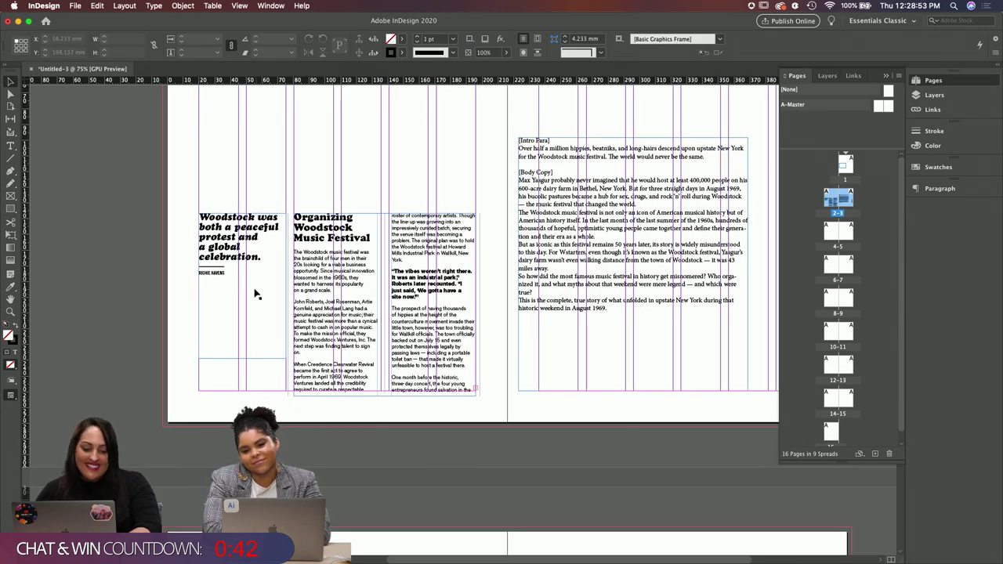
double_click(250, 252)
key(super+a)
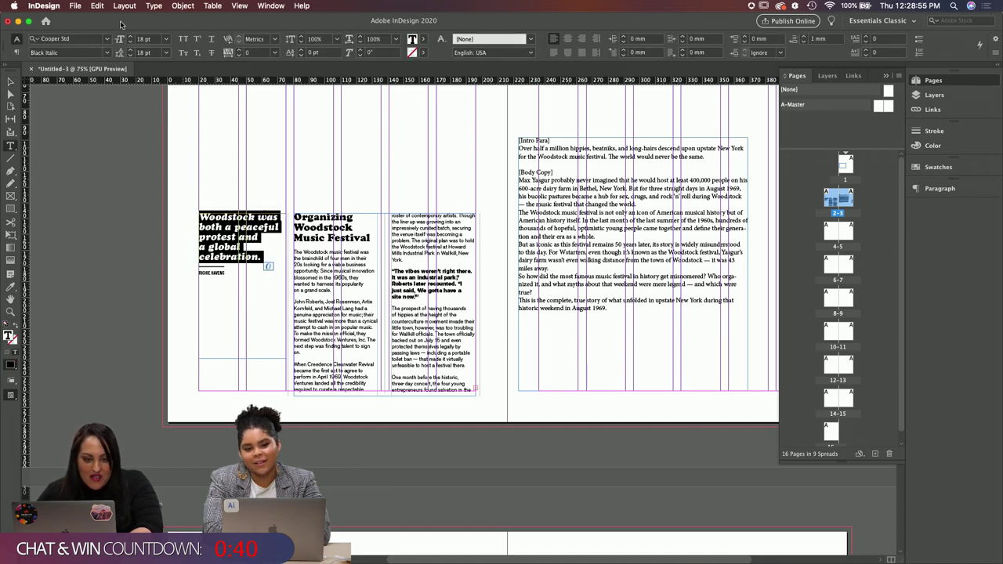
click(130, 51)
click(131, 51)
click(131, 51)
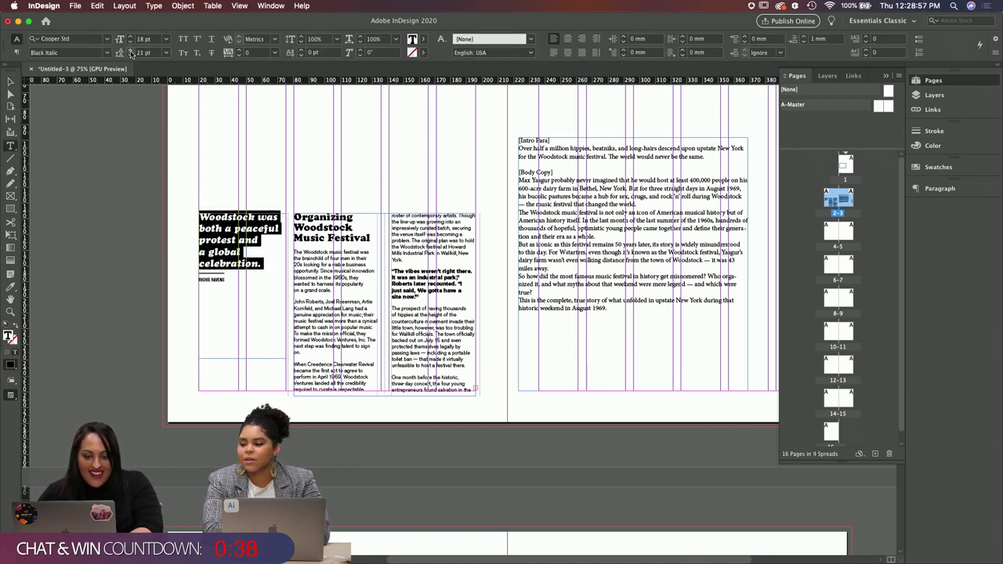
click(130, 51)
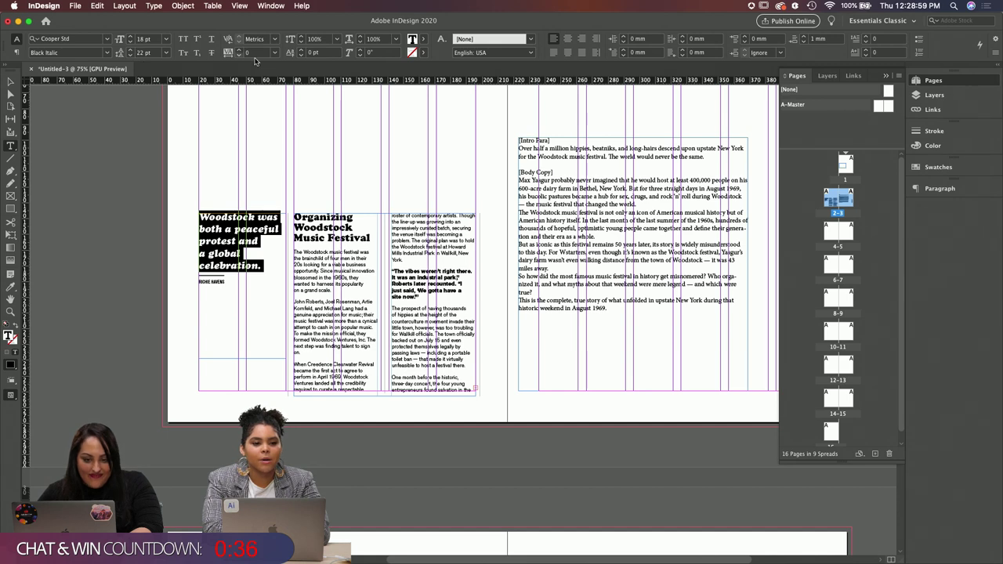
click(131, 37)
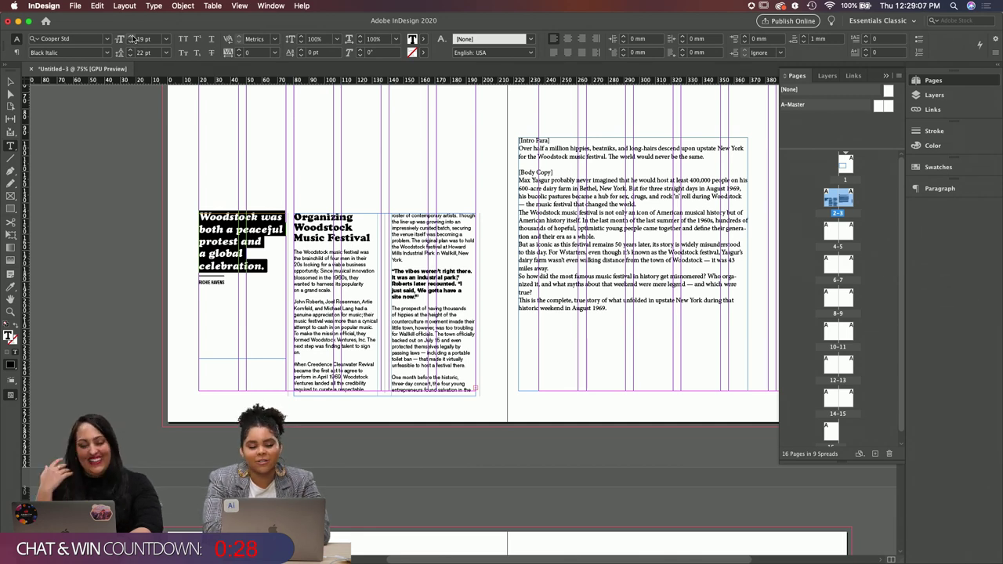
key(Escape)
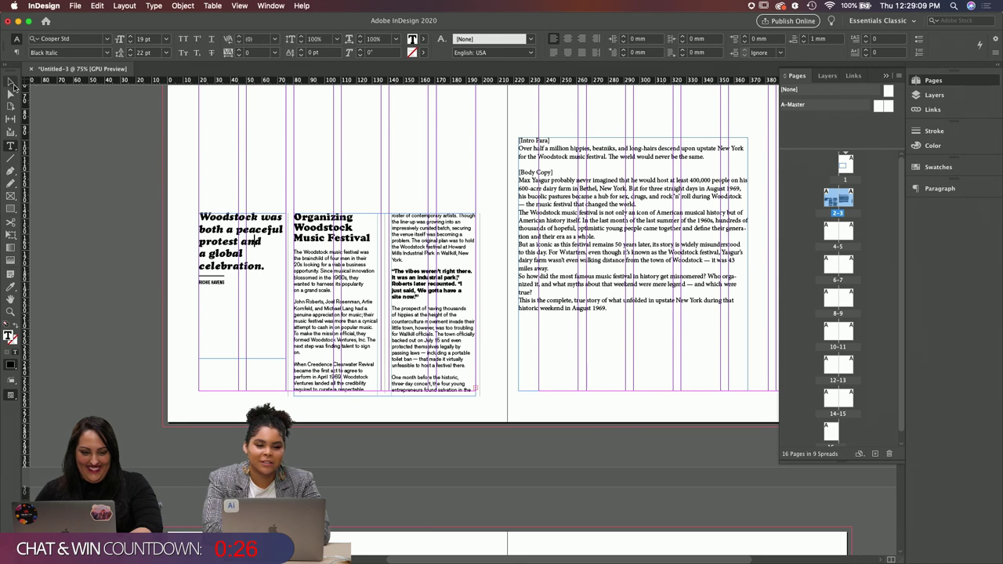
click(350, 150)
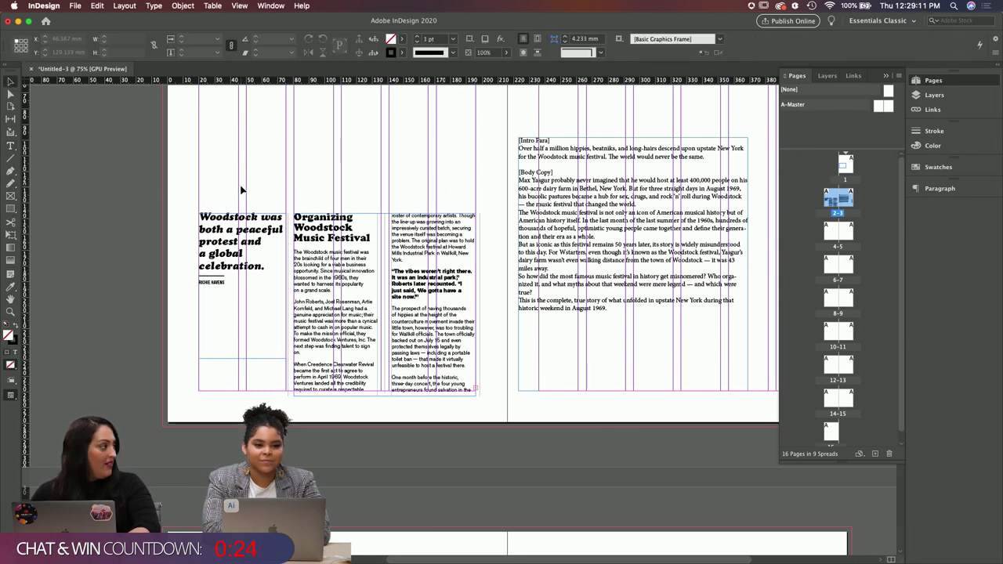
Step: Switch to Preview mode and inspect the right-page body text frame
key(w)
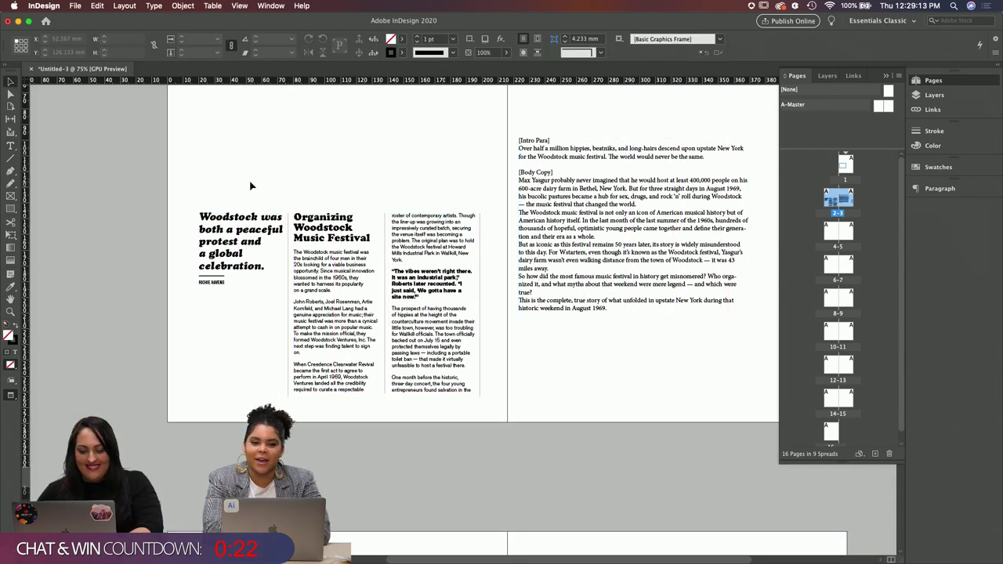
click(647, 268)
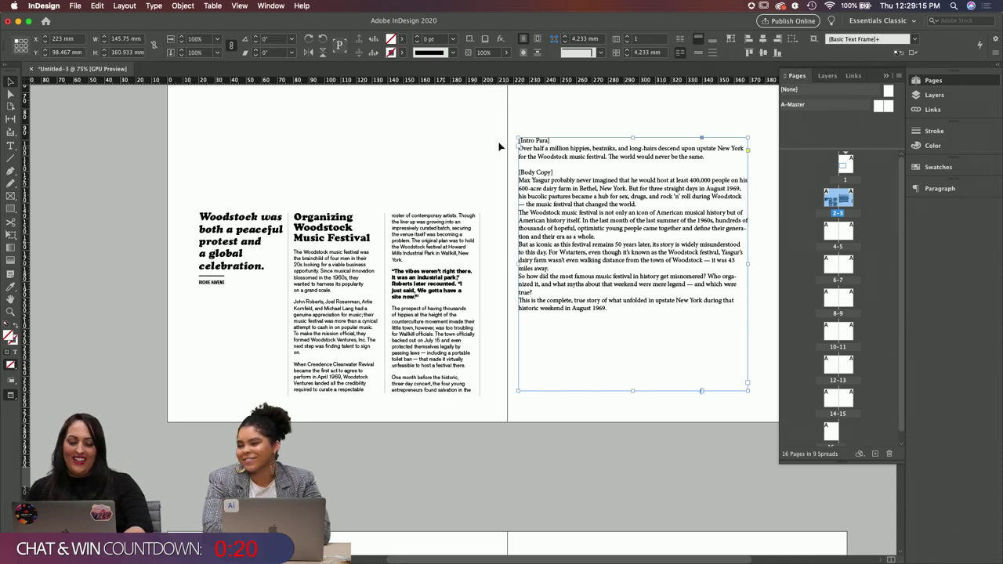
scroll(558, 198, up, 1)
scroll(558, 198, left, 1)
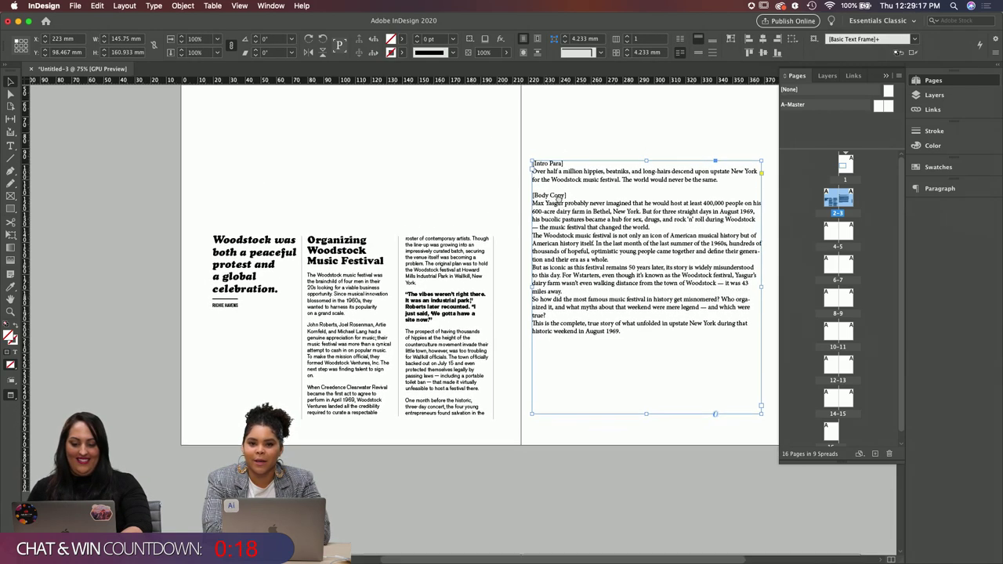
scroll(558, 199, right, 2)
scroll(558, 199, down, 1)
click(542, 139)
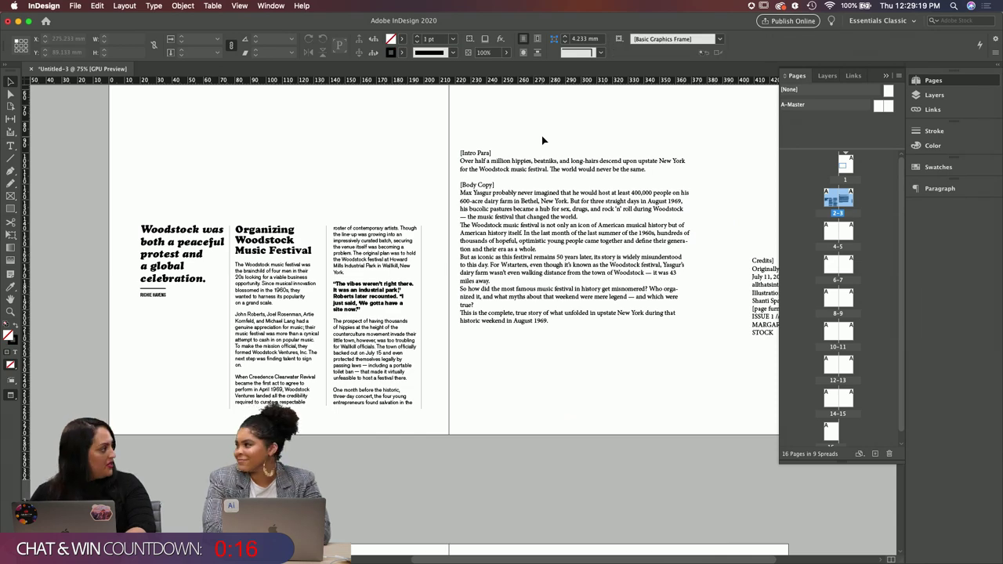
scroll(711, 378, right, 1)
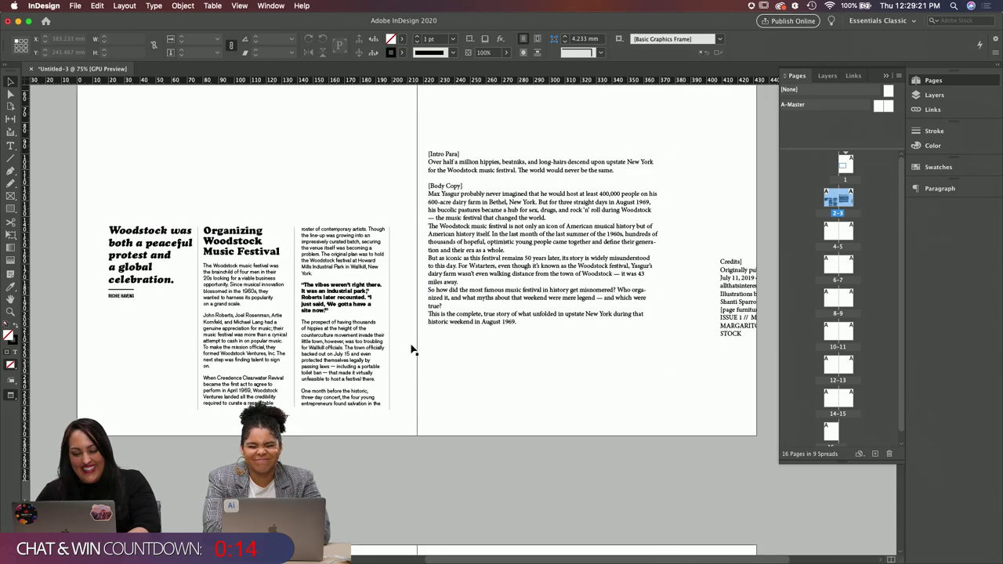
Step: Track the headline line 'both a peaceful' to -20, then show guides again
double_click(154, 245)
triple_click(154, 244)
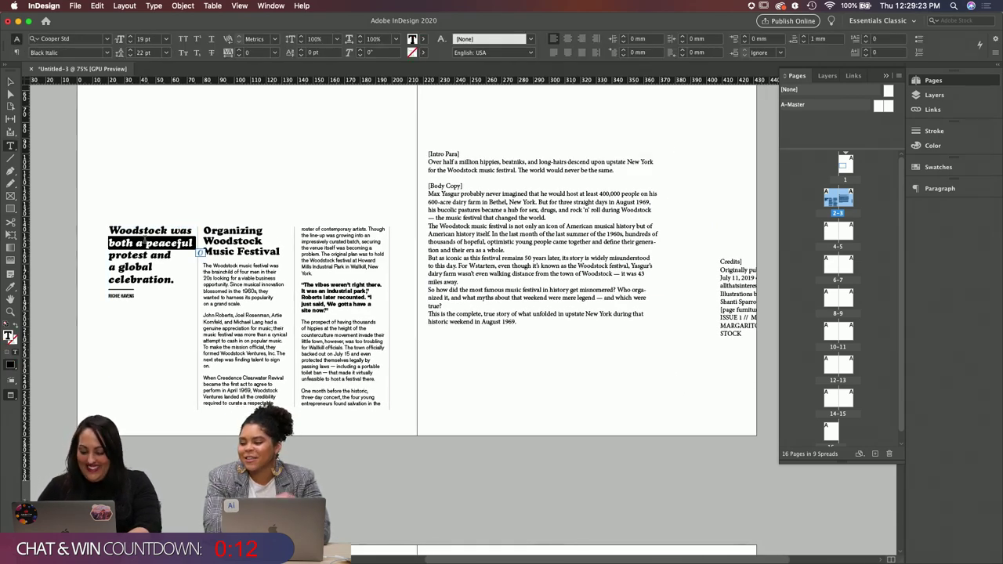
key(alt+Left)
click(145, 242)
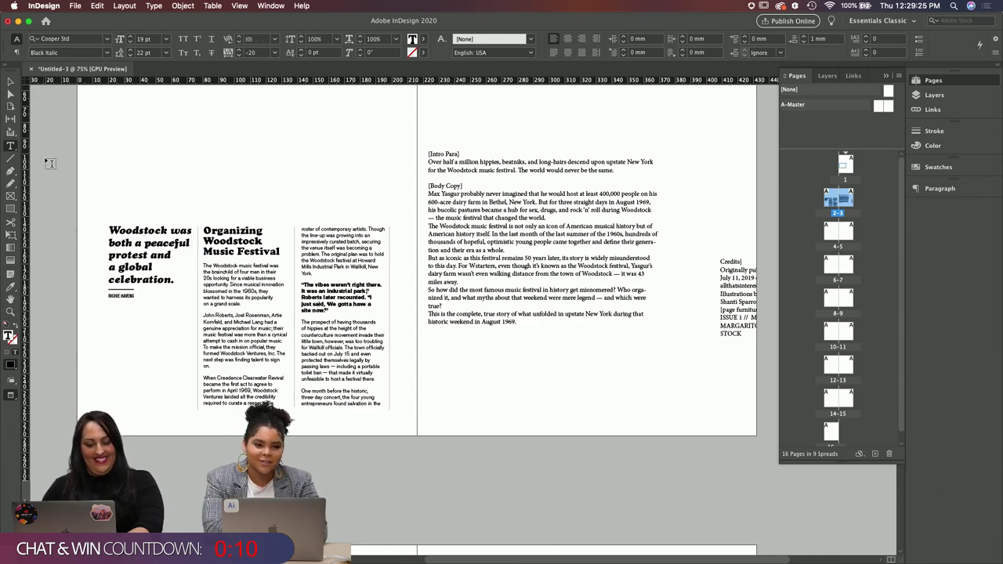
key(Escape)
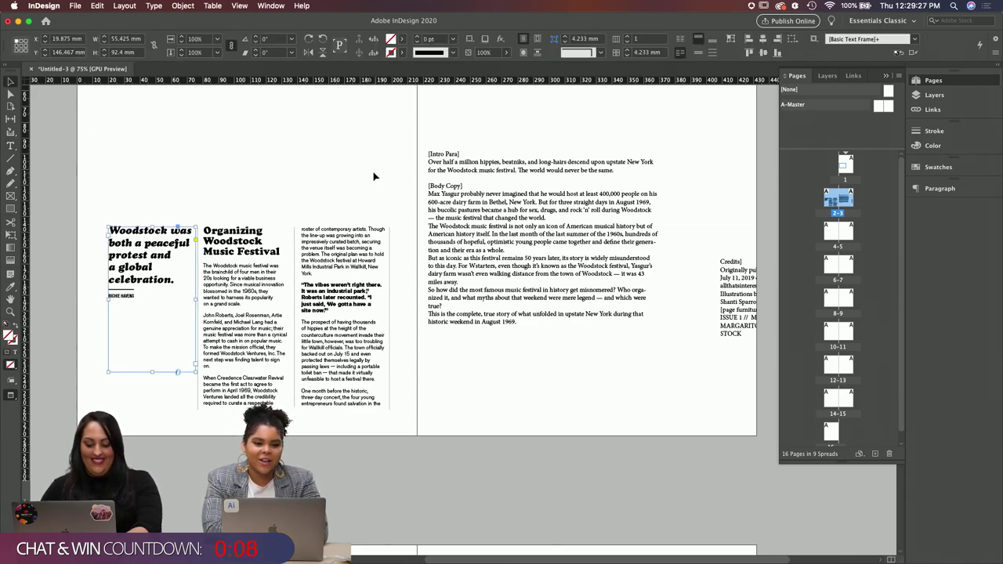
scroll(375, 177, left, 2)
click(376, 176)
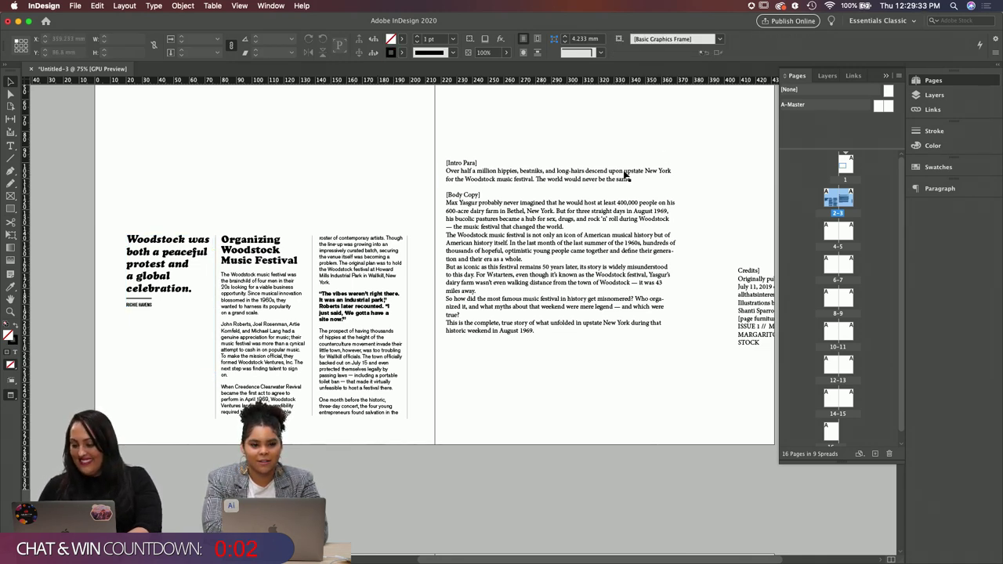
key(w)
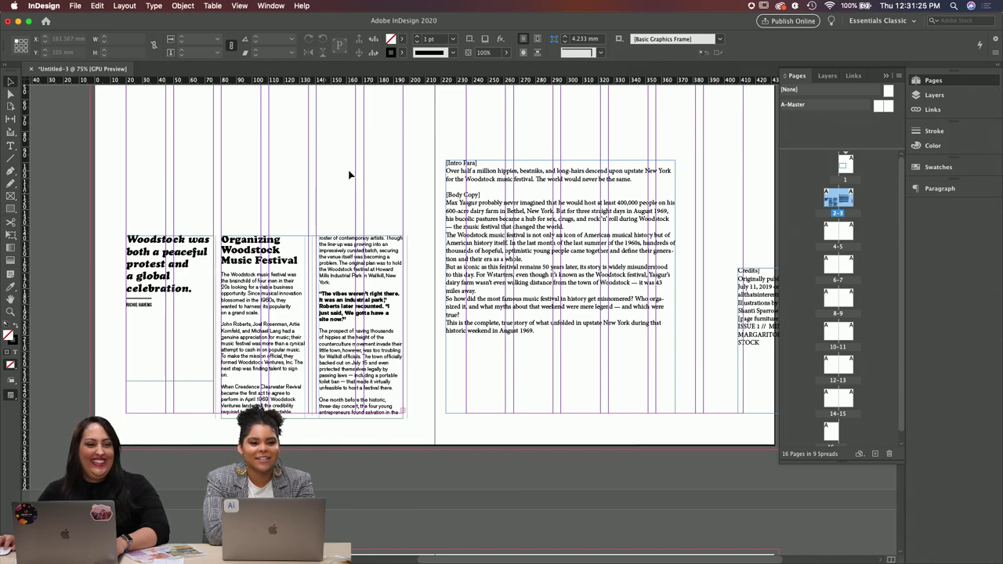
Step: Scroll the spread into view, check the third-column frame, and open the Layout menu
scroll(417, 197, down, 3)
scroll(417, 198, left, 2)
click(421, 210)
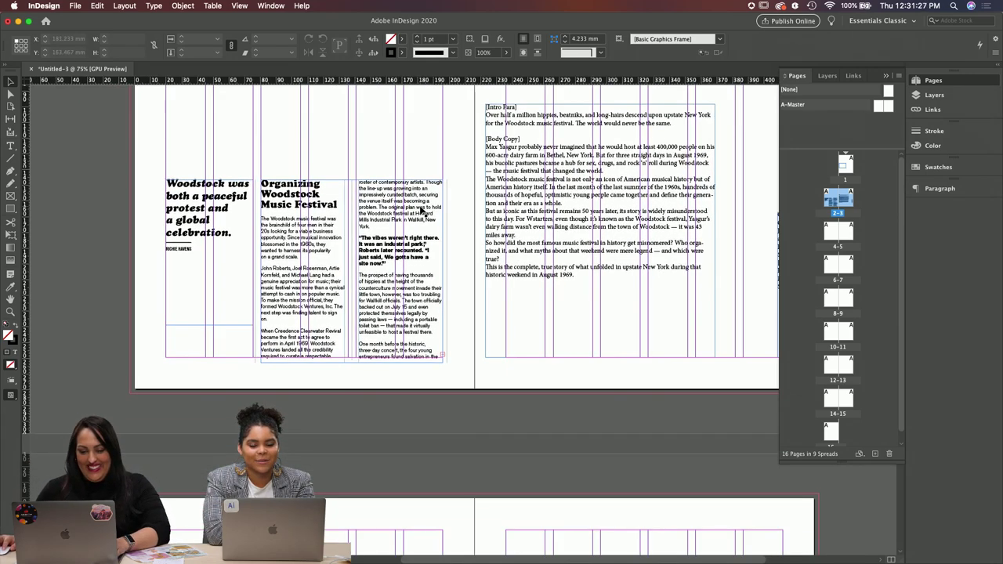
click(422, 140)
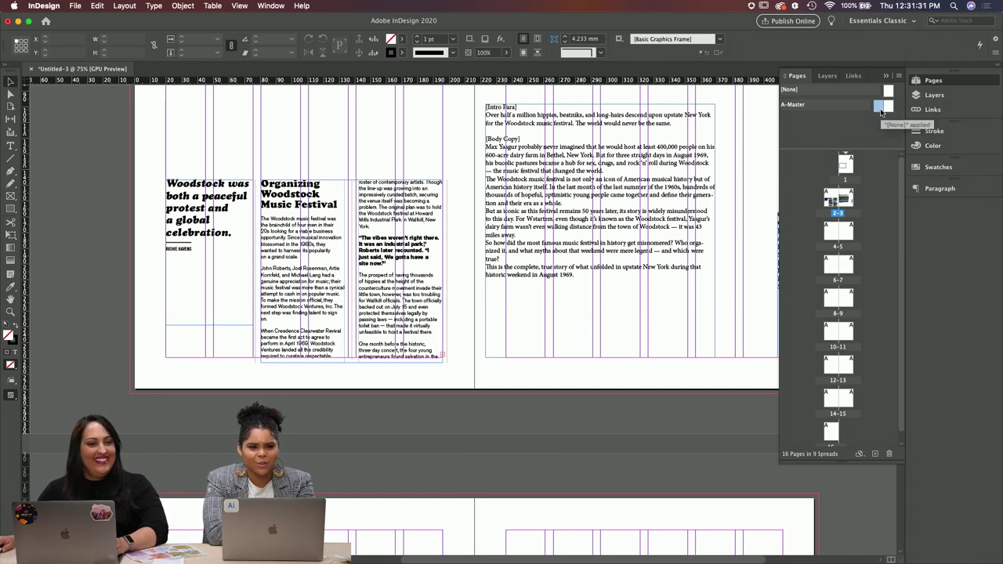
click(125, 5)
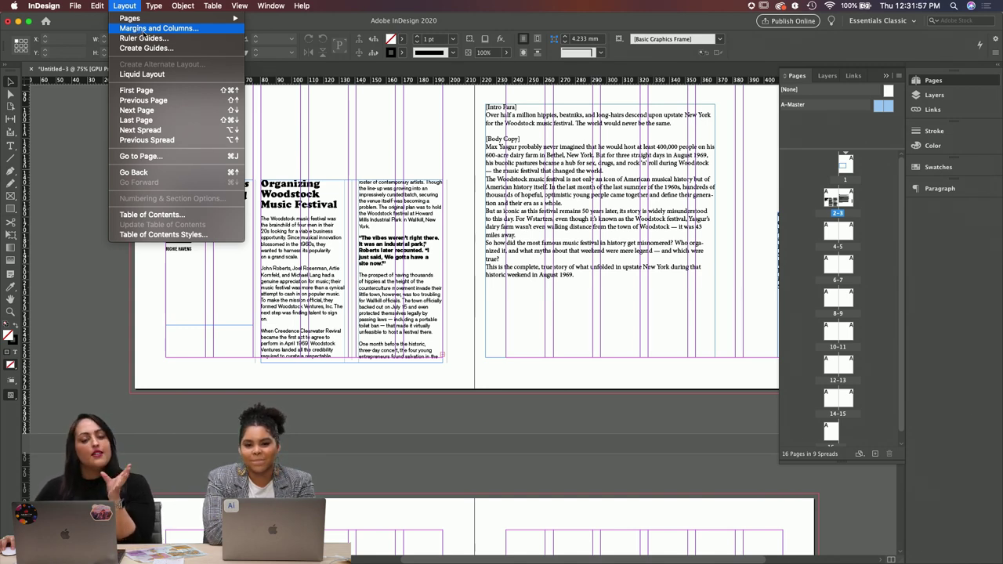
Step: In Layout > Margins and Columns, raise the column gutter from 5 mm to 9 mm and confirm
click(145, 30)
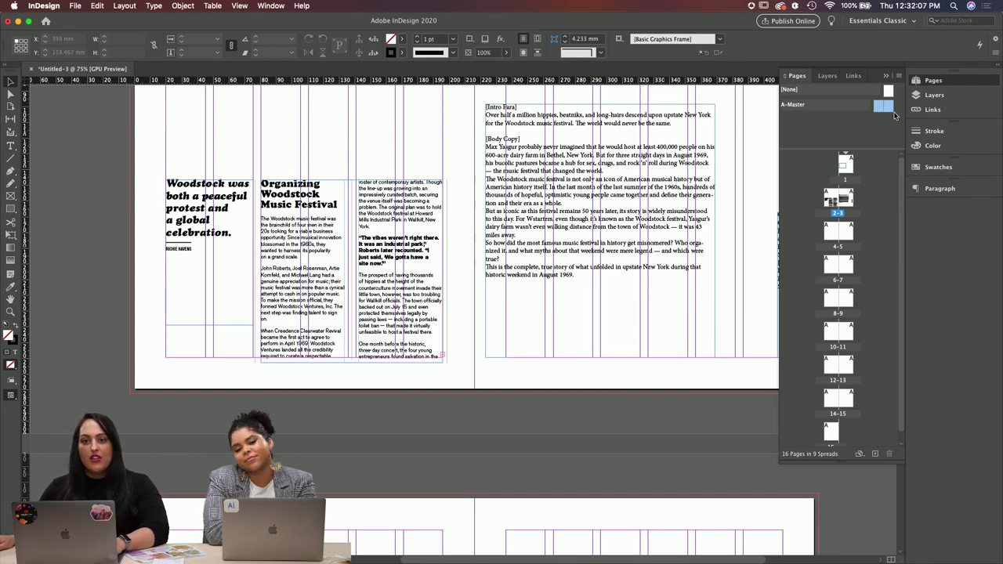
click(124, 6)
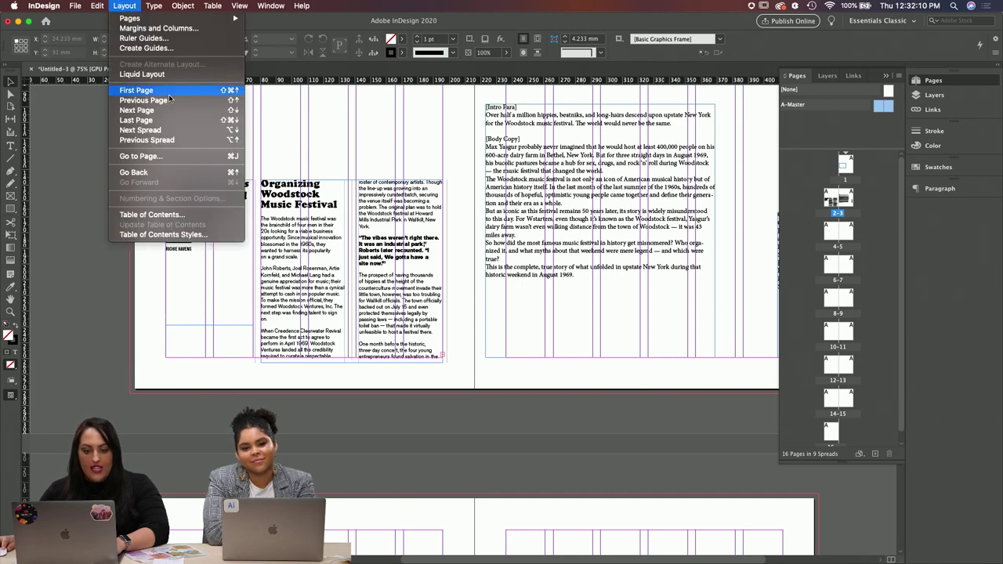
click(145, 40)
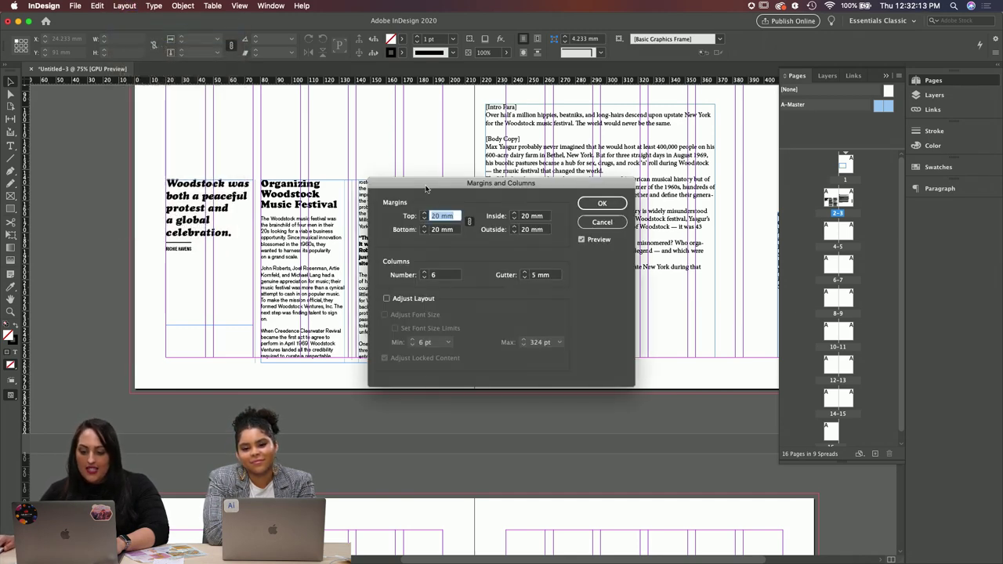
drag(425, 188, 543, 138)
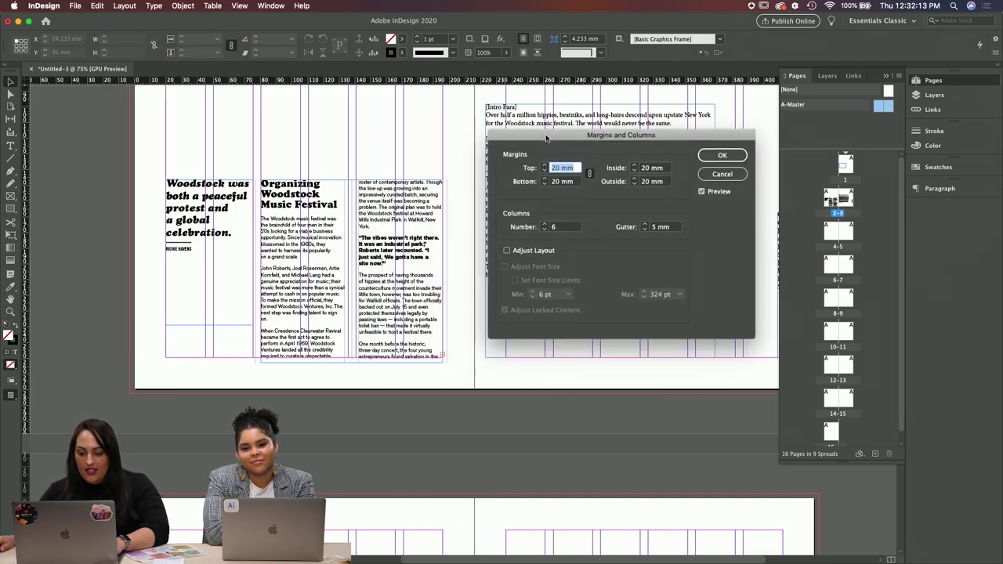
click(643, 223)
click(644, 223)
click(643, 224)
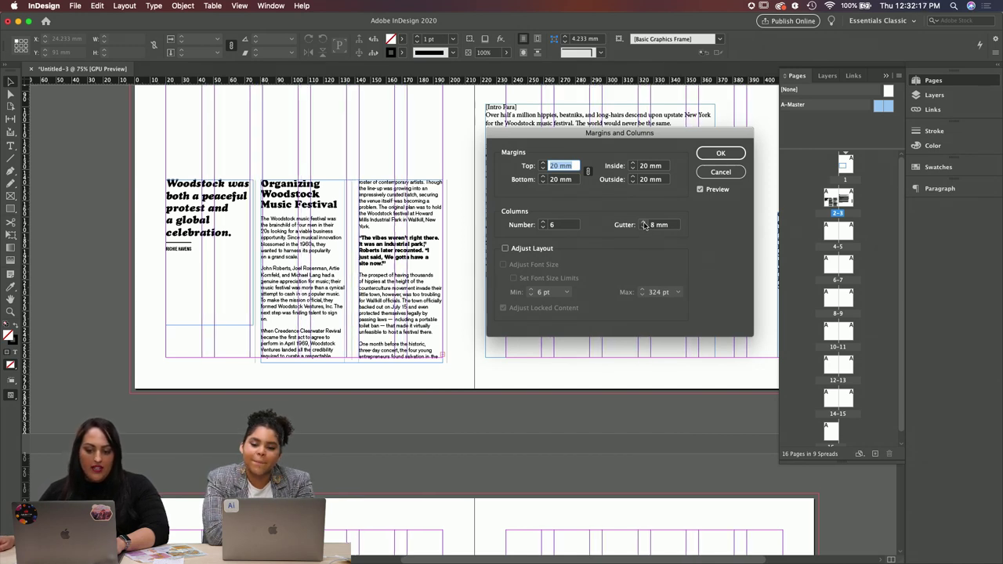
click(643, 223)
click(644, 227)
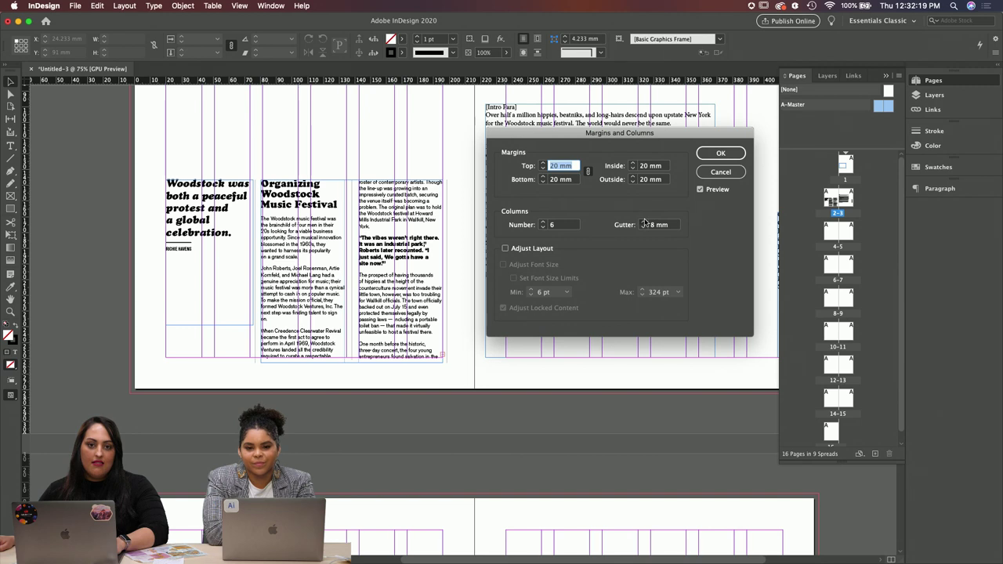
click(643, 223)
click(710, 156)
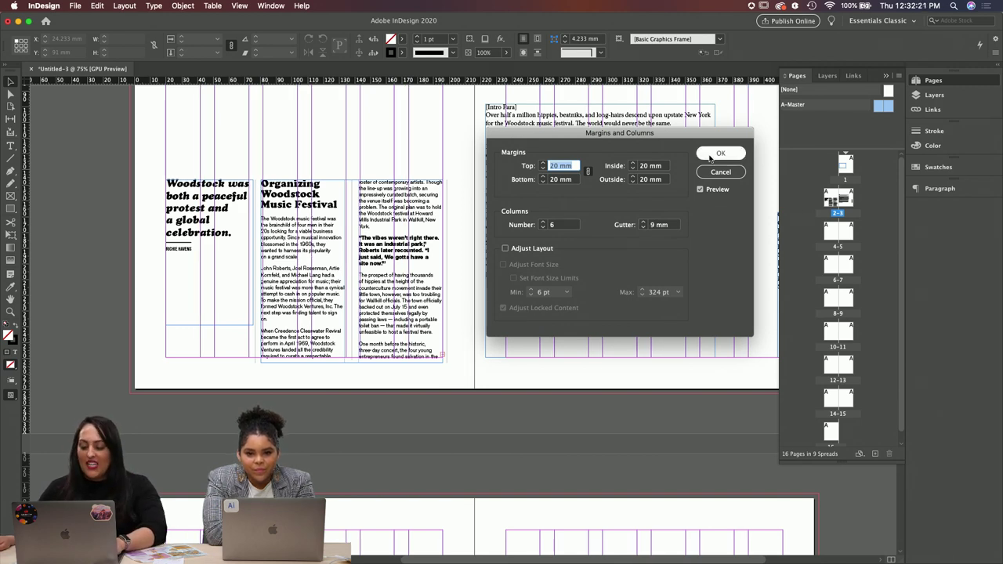
Step: Apply the 9 mm gutter and shift the threaded body frames onto the new grid
click(711, 155)
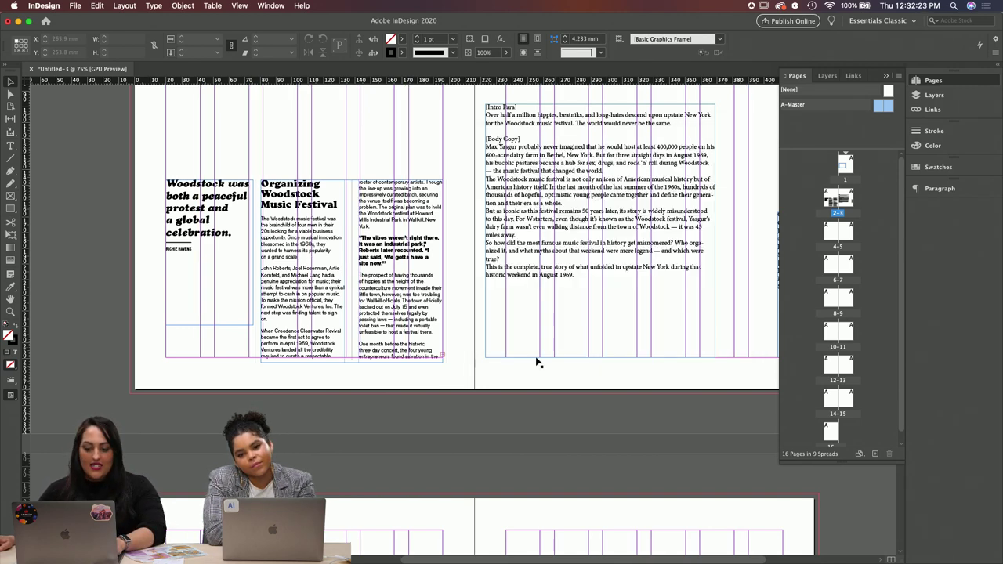
click(441, 294)
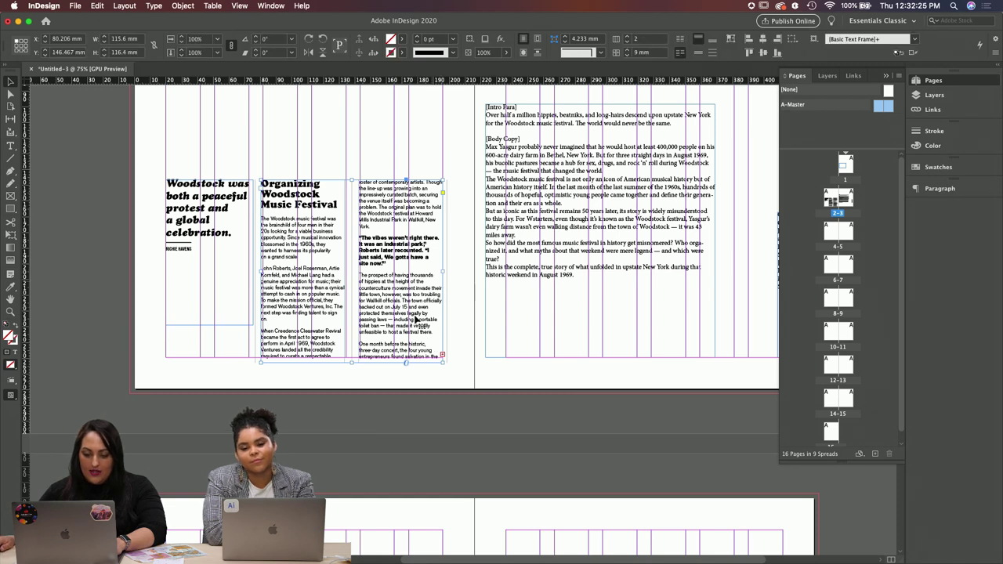
drag(373, 336, 405, 255)
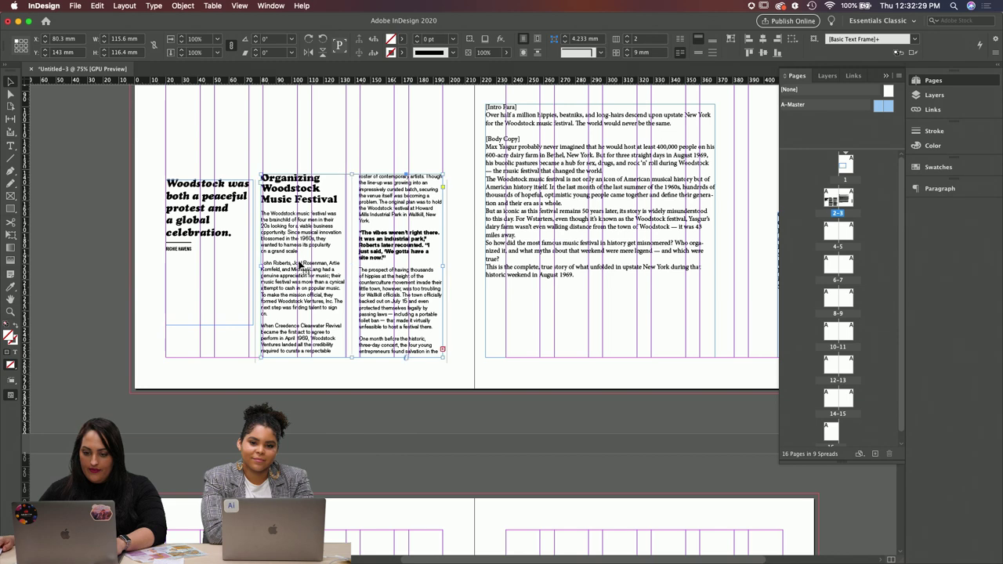
drag(260, 268, 261, 273)
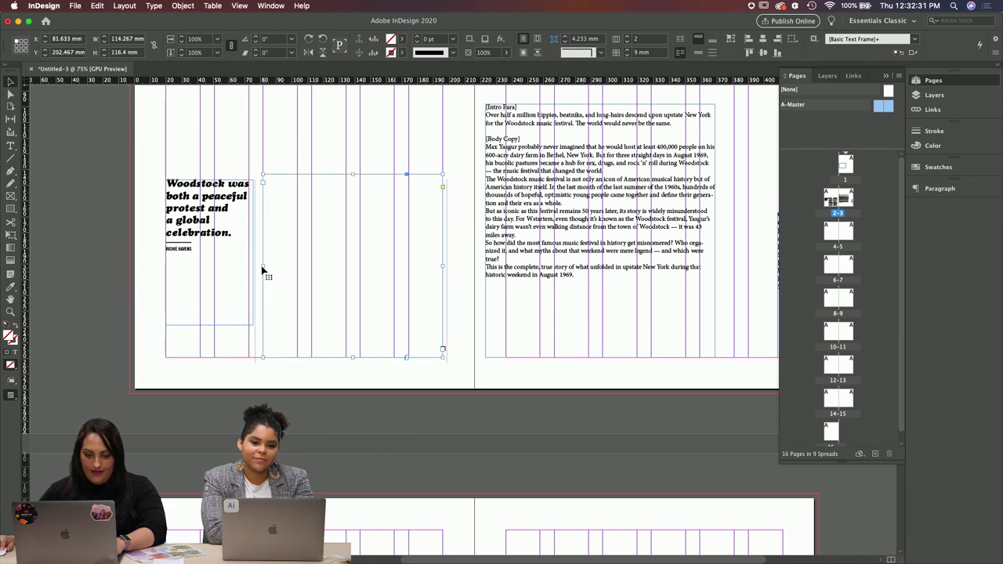
click(195, 366)
Step: Align the 'Woodstock was' headline frame top with the body frames and extend the body frame upward
click(229, 246)
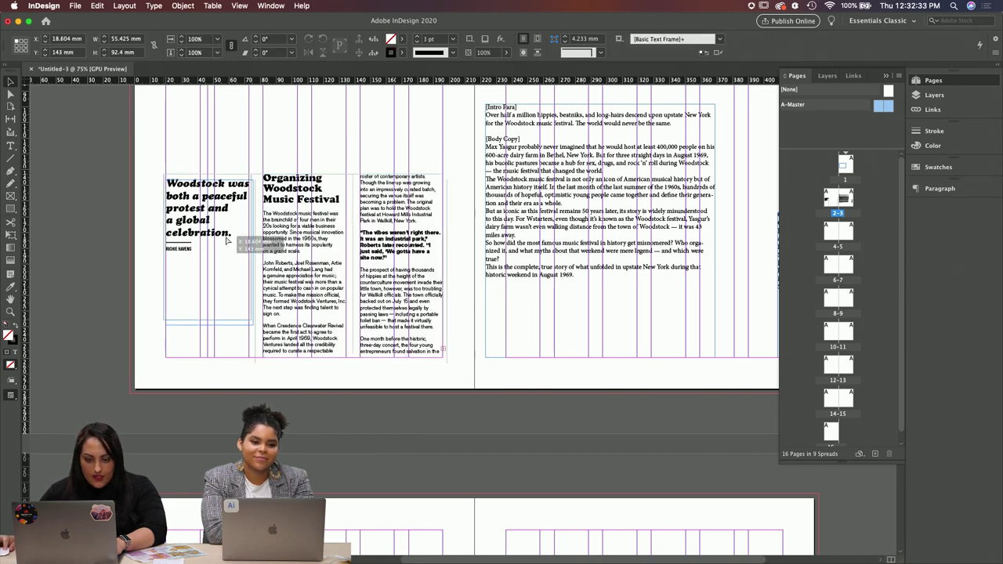
drag(229, 241, 229, 236)
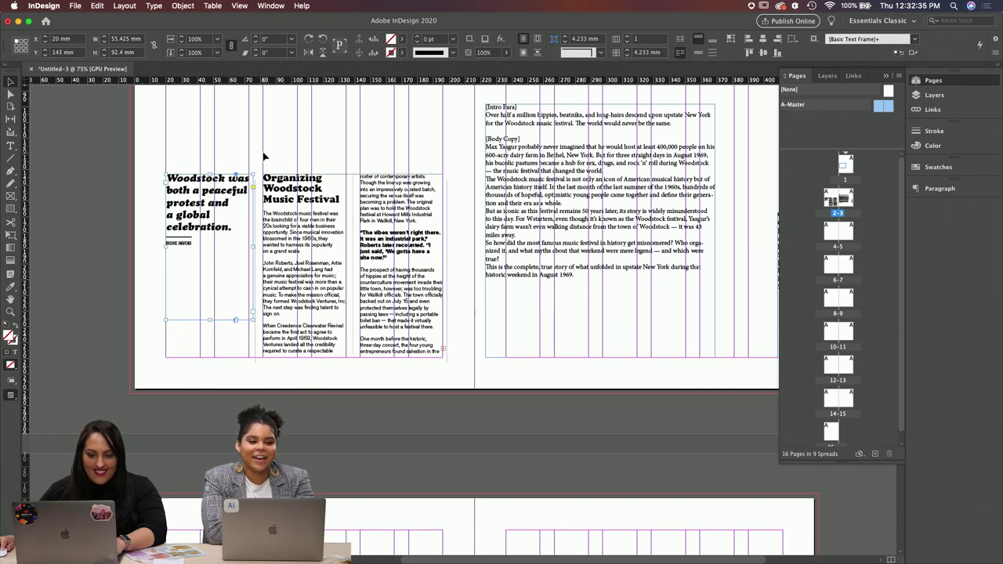
click(264, 157)
click(276, 196)
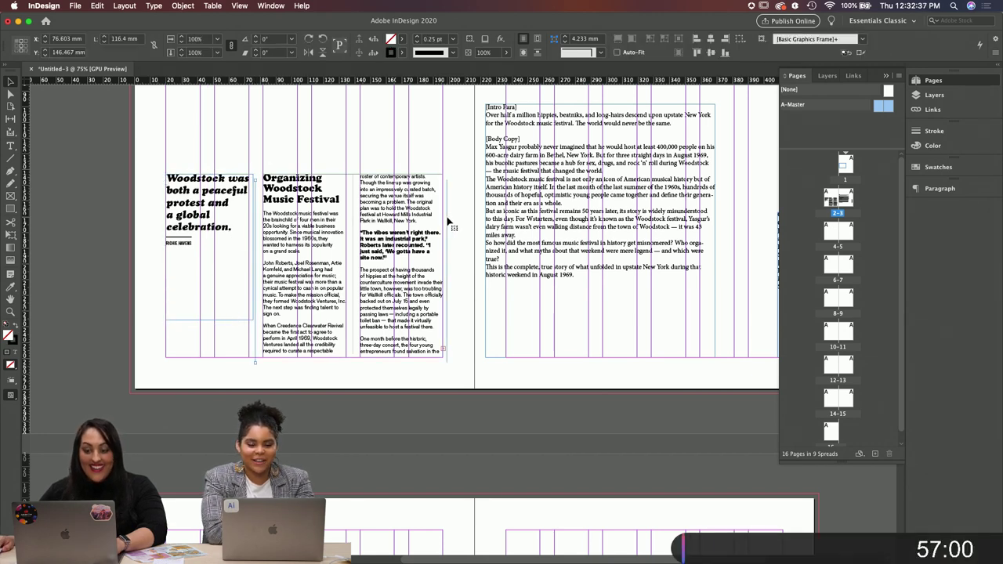
drag(351, 180, 352, 174)
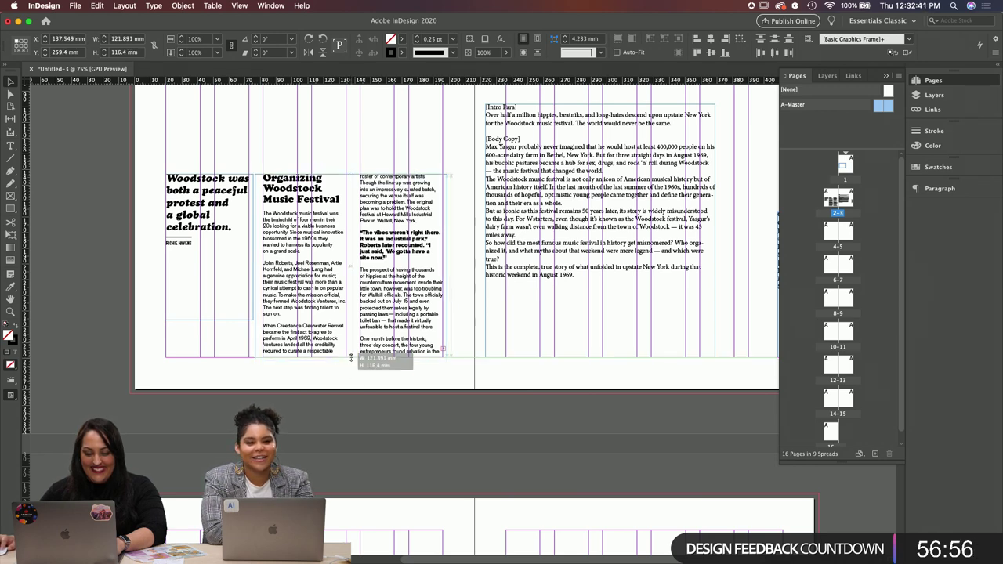
click(432, 390)
Step: Raise the two-column body frame's top to 138 mm and move the headline frame up to match
key(w)
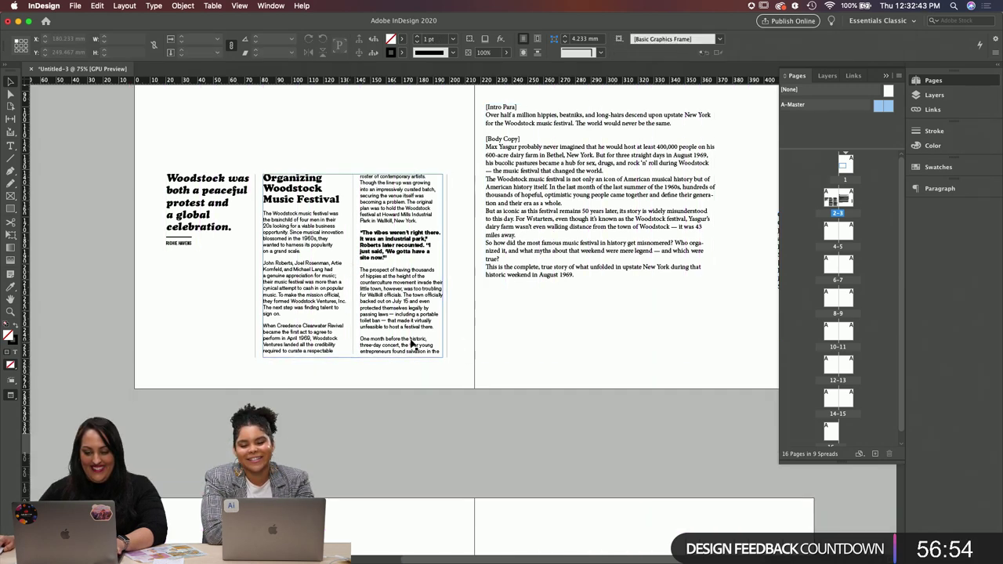
double_click(413, 338)
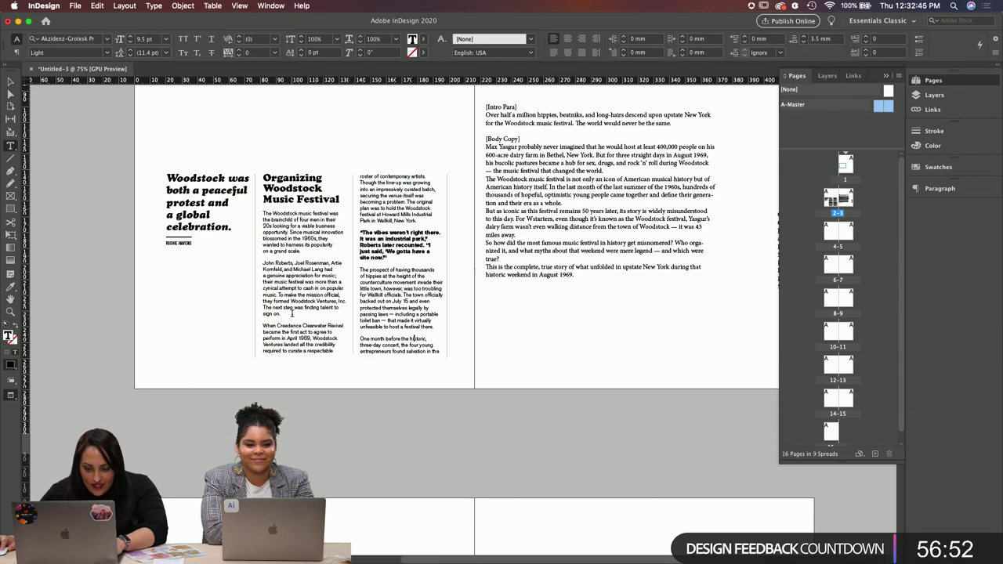
click(13, 83)
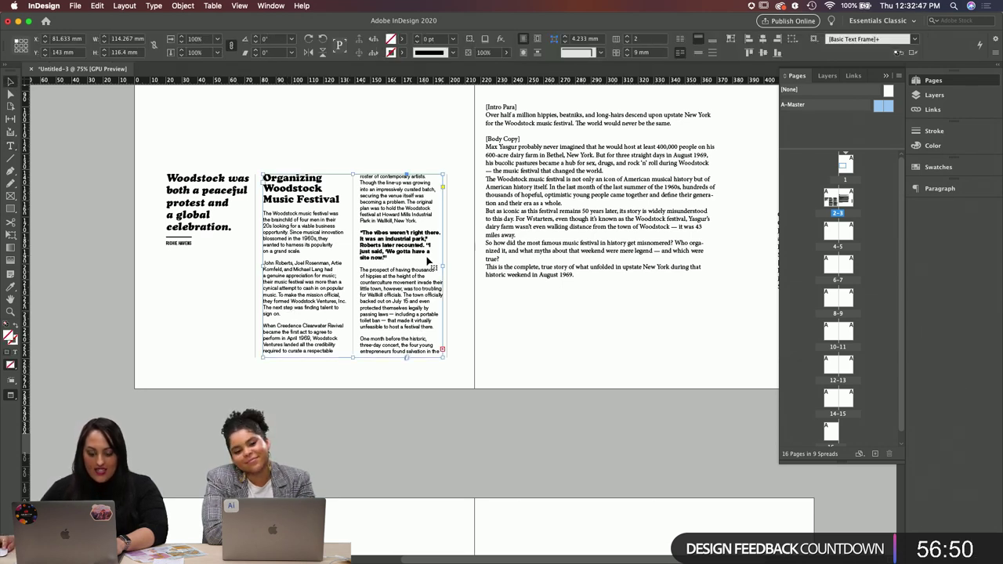
key(w)
drag(354, 175, 353, 166)
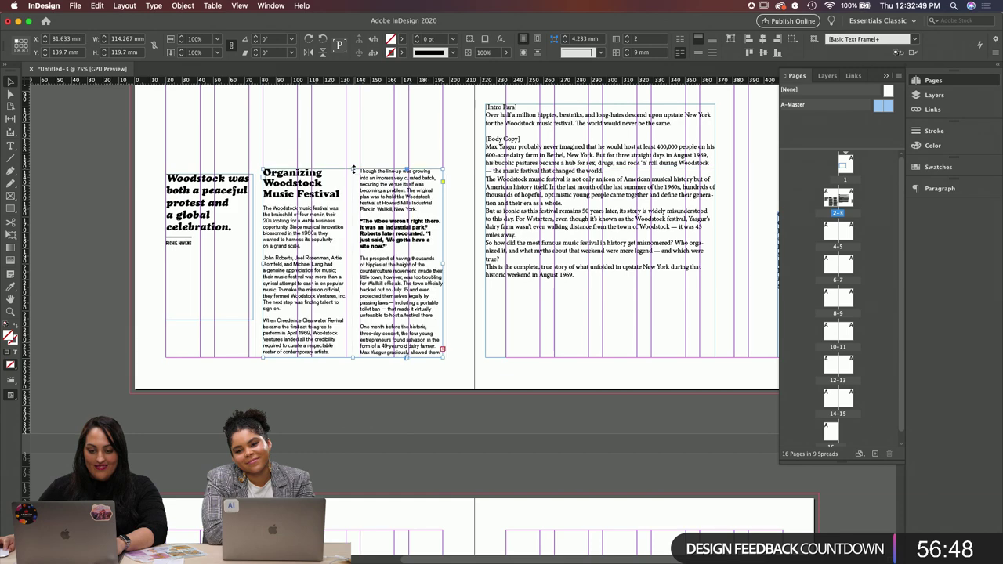
click(525, 366)
click(221, 205)
drag(220, 206, 220, 198)
click(255, 181)
Step: Delete the rule above 'Organizing' and preview the spread
click(261, 168)
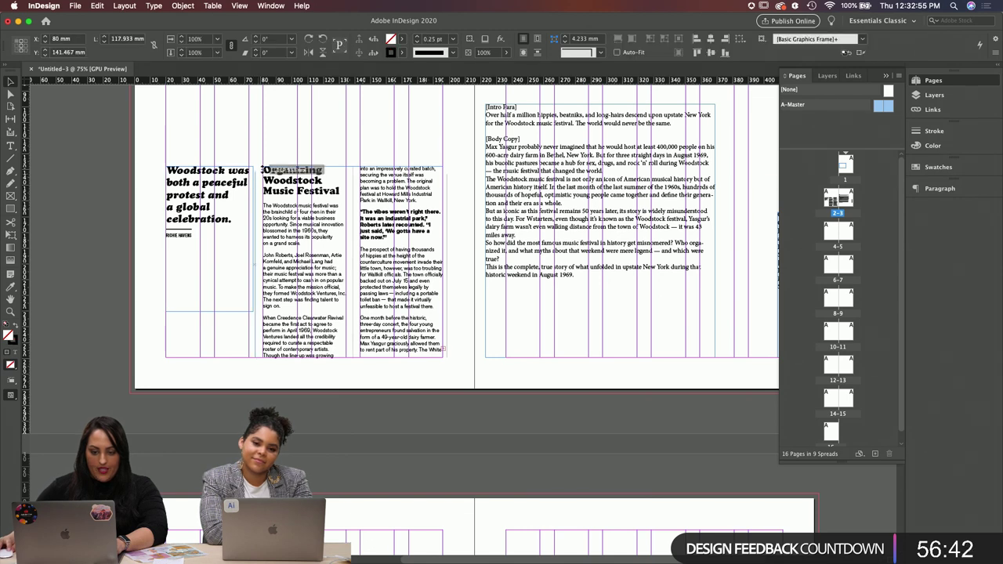
key(Delete)
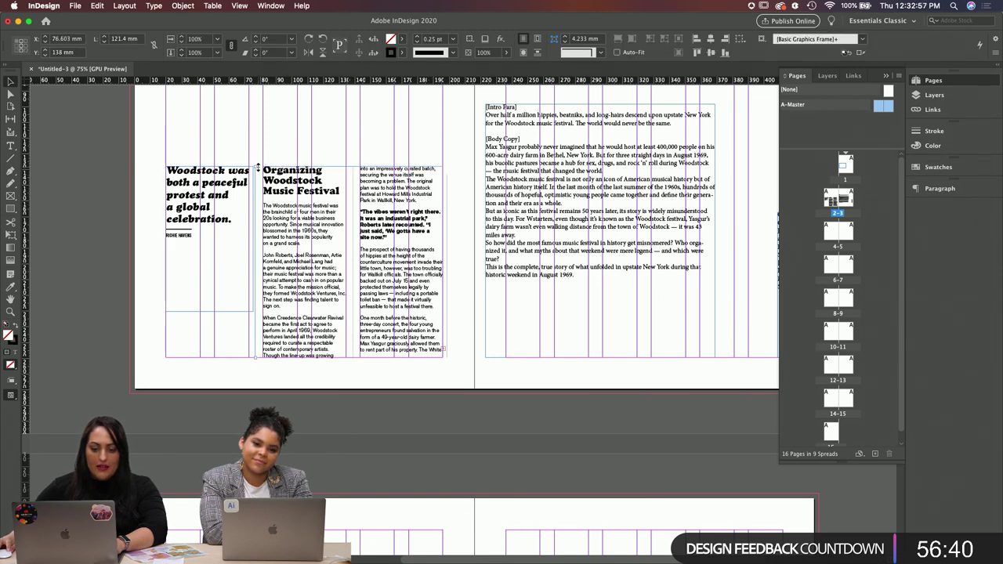
key(w)
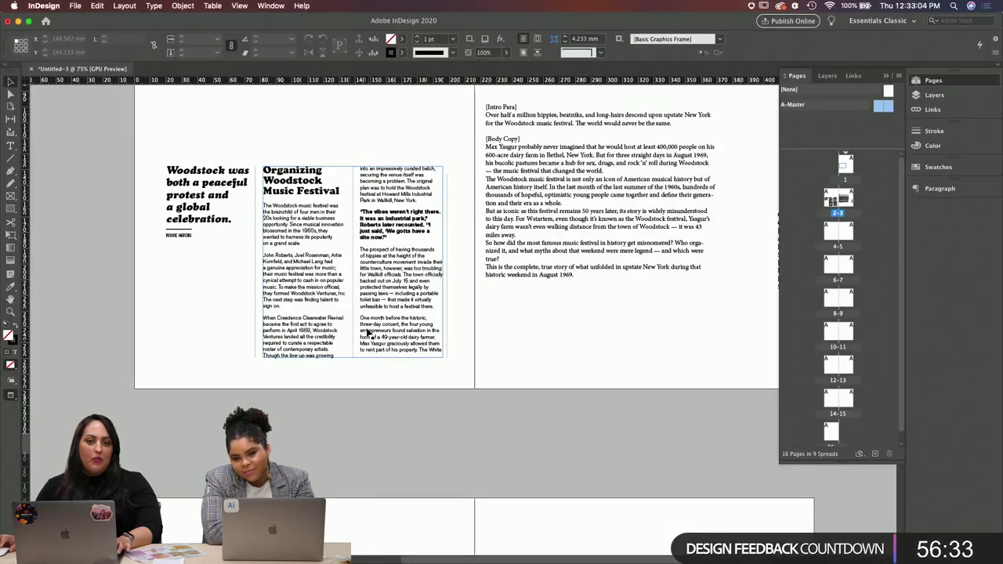
click(631, 344)
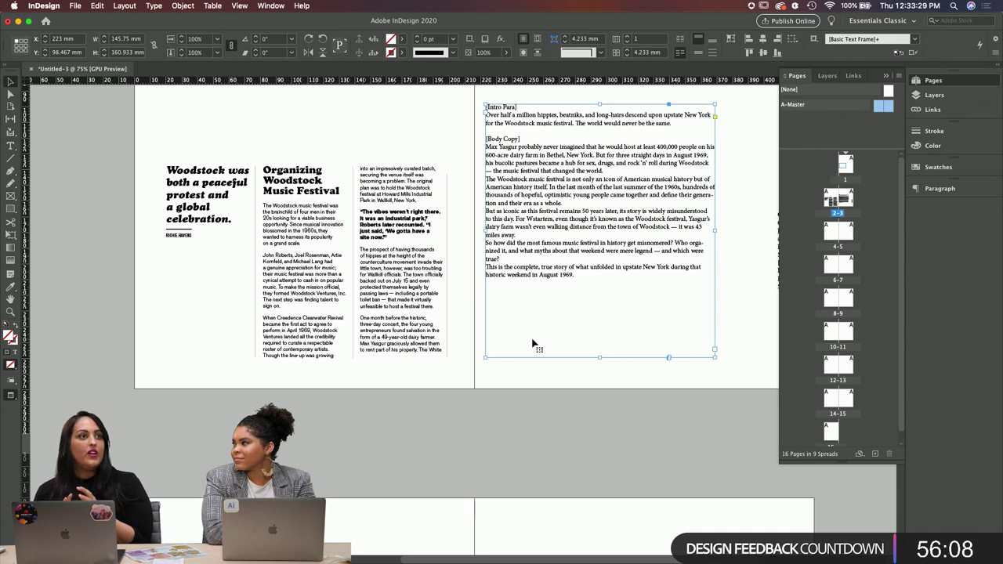
Step: Set the whole headline to 24 pt from the Control panel's size list
click(503, 402)
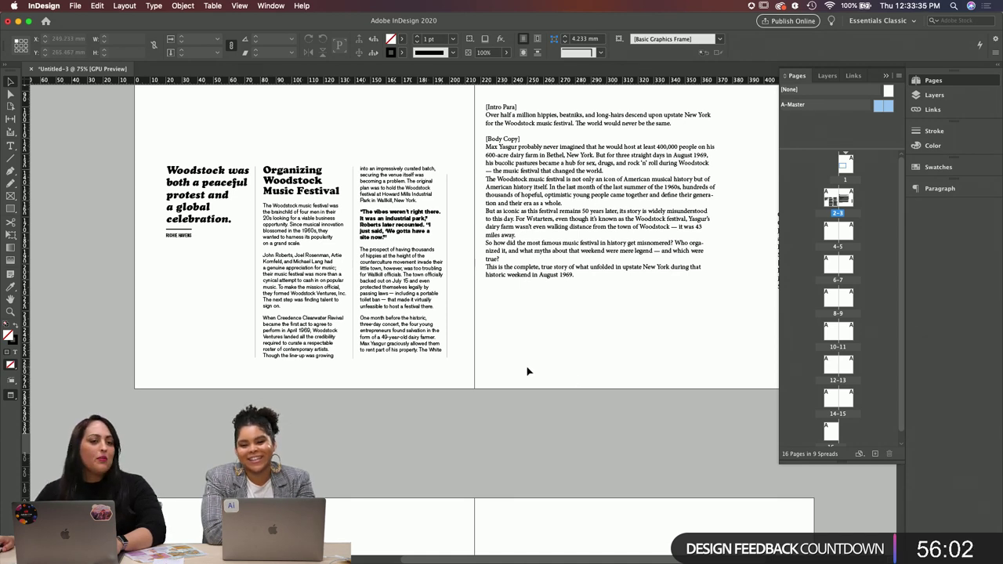
double_click(205, 178)
key(super+a)
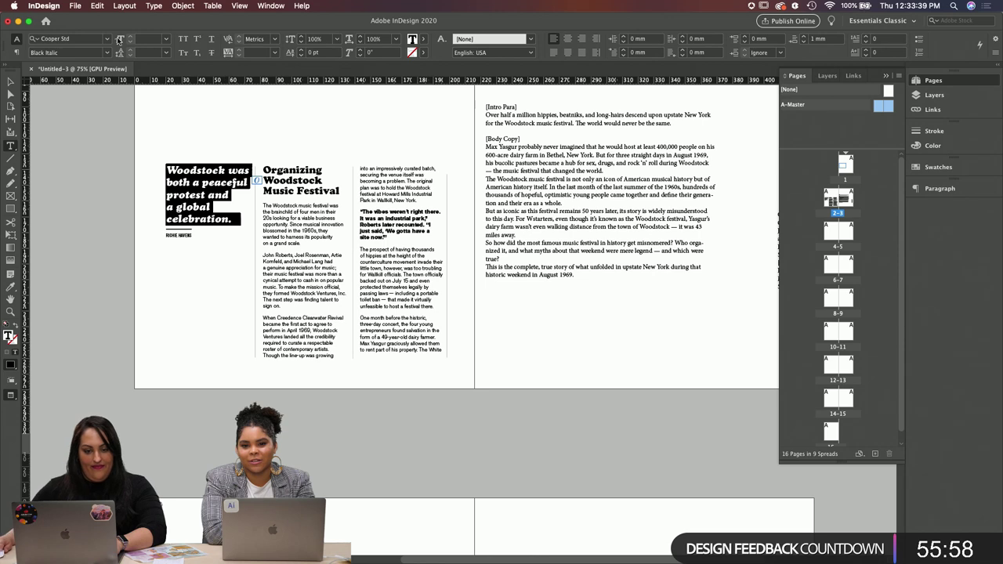
click(165, 41)
click(155, 151)
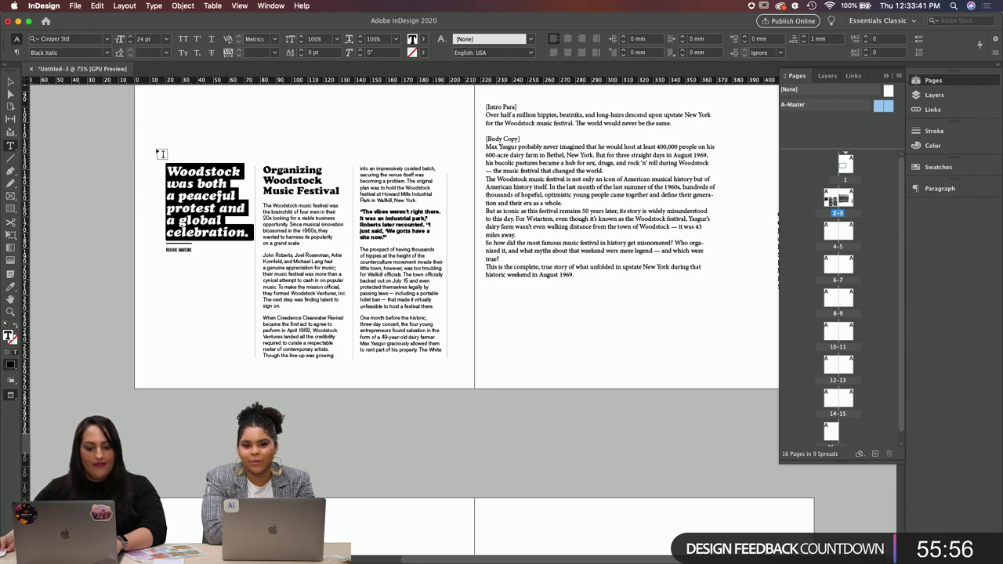
Step: Check the two-column, third-column and right-page text frames with the Selection tool
click(10, 81)
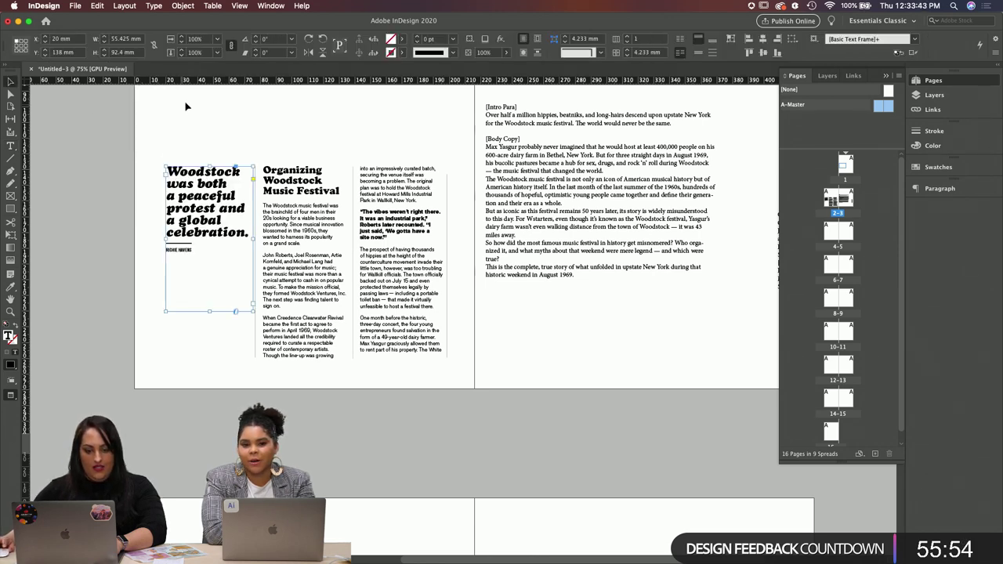
click(339, 202)
click(386, 140)
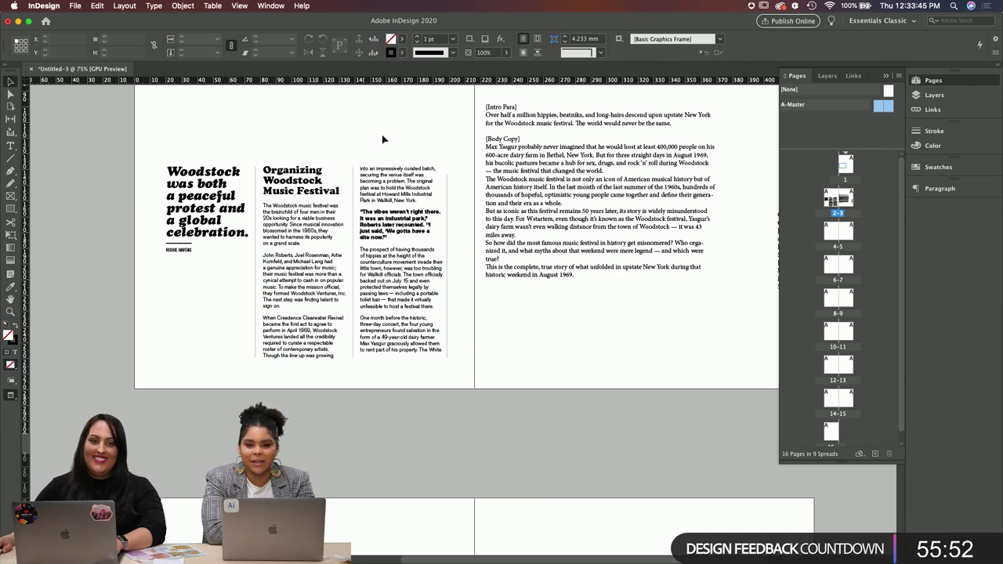
click(446, 182)
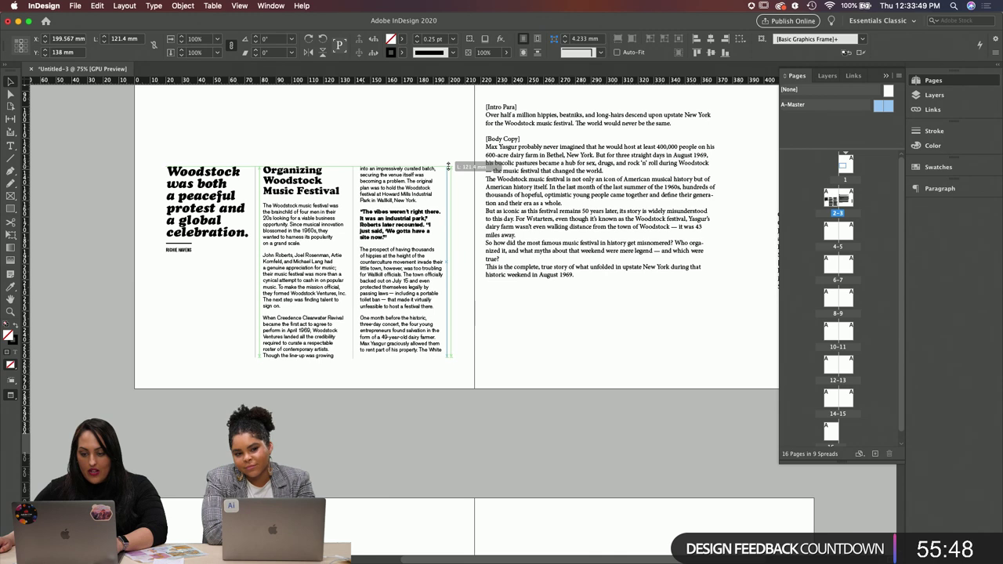
click(602, 322)
click(609, 396)
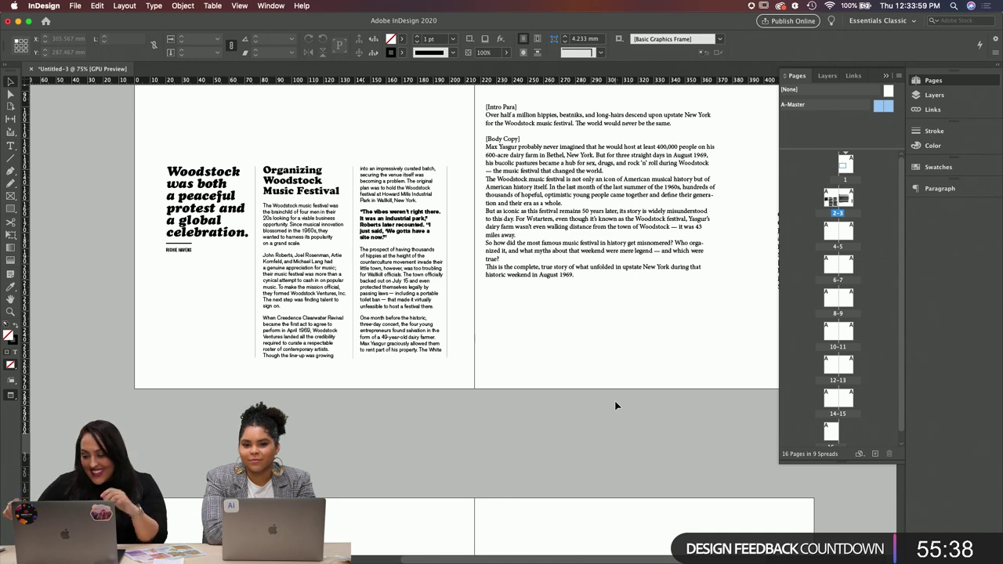
Step: Open Window > Styles > Paragraph Styles and dock the styles panel group on the right
click(239, 6)
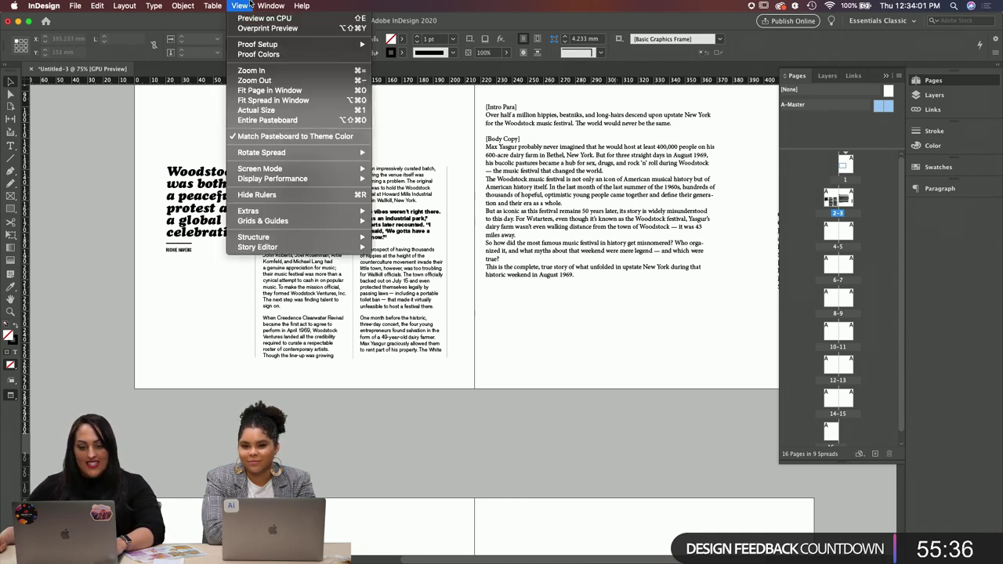
mouse_move(271, 5)
mouse_move(294, 235)
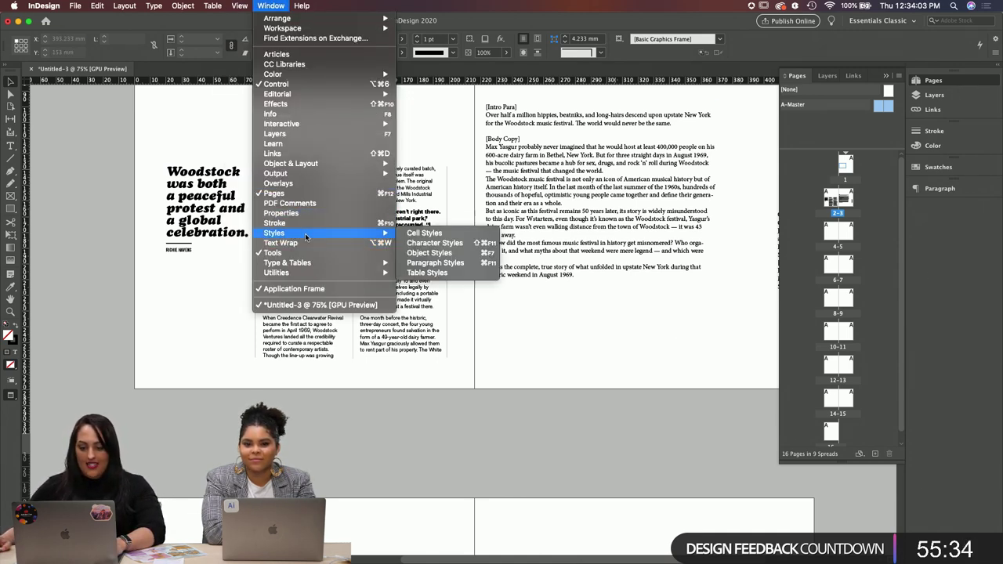
click(435, 262)
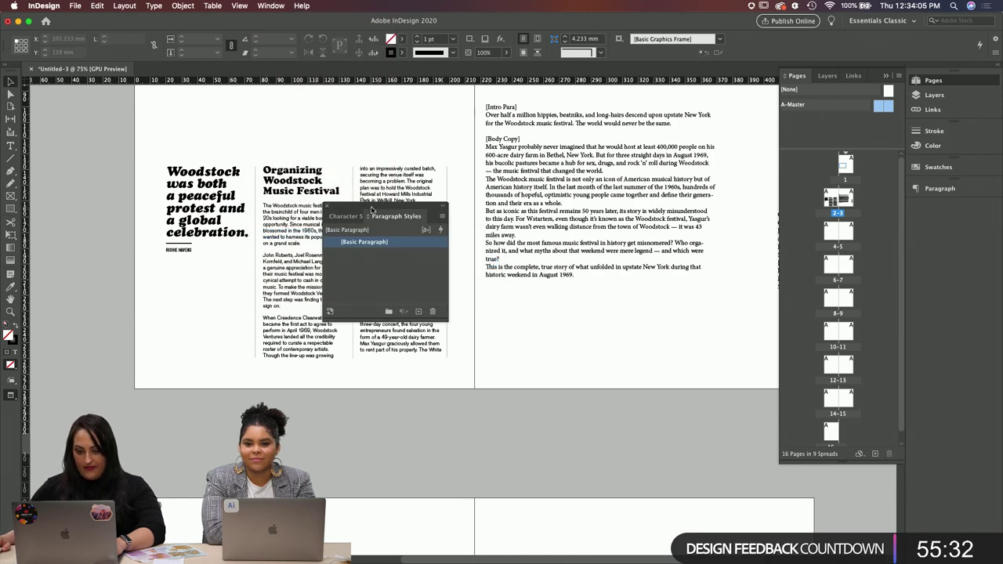
drag(376, 212, 945, 210)
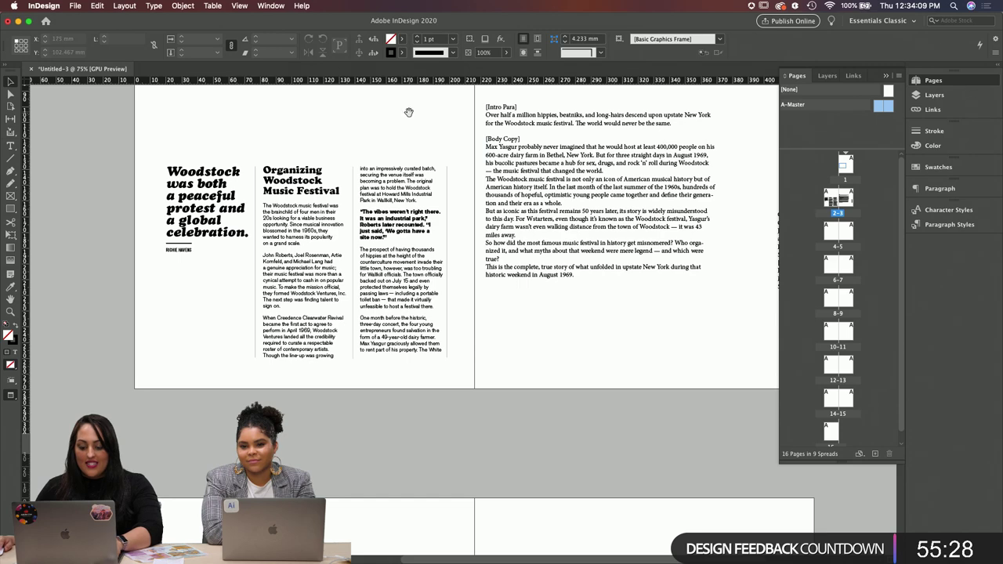
scroll(409, 112, up, 1)
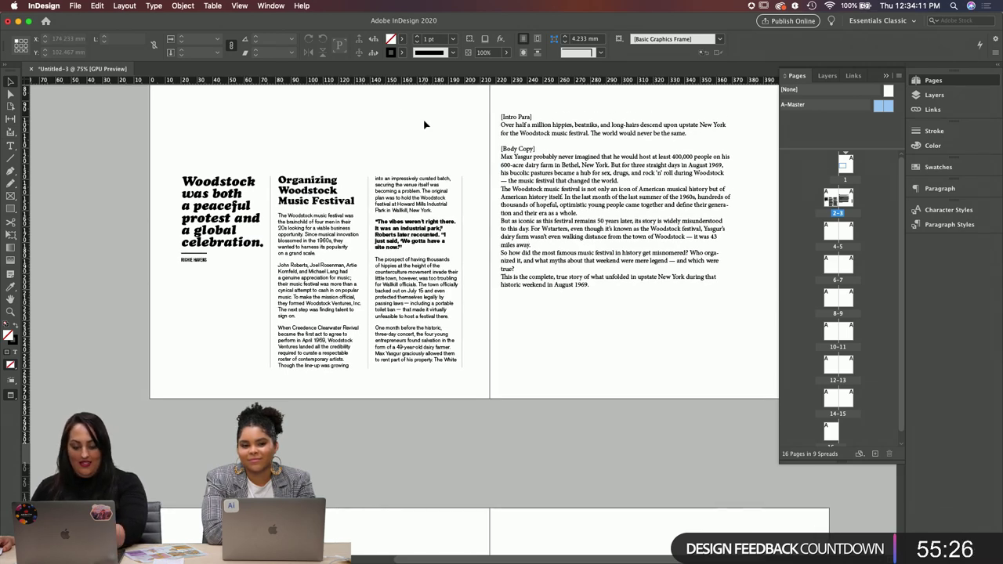
Step: View the spread at actual size in preview and select 'Woodstock' in the heading
key(w)
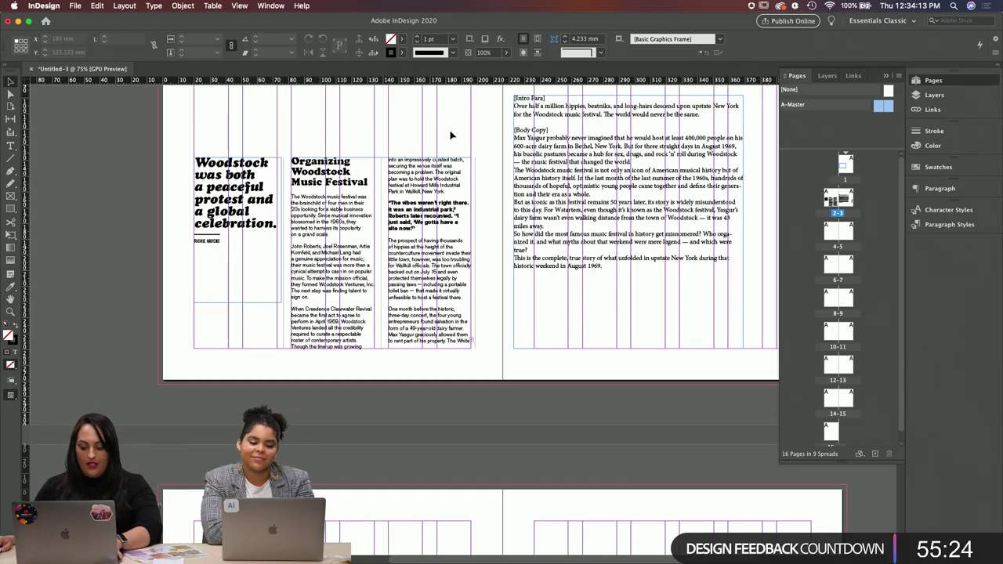
key(super+equal)
key(w)
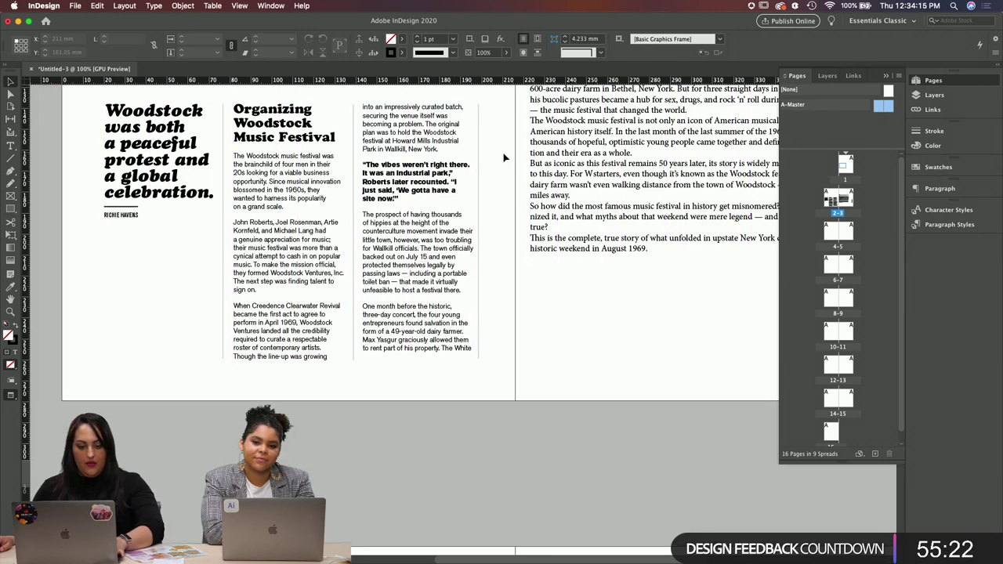
drag(490, 142, 532, 170)
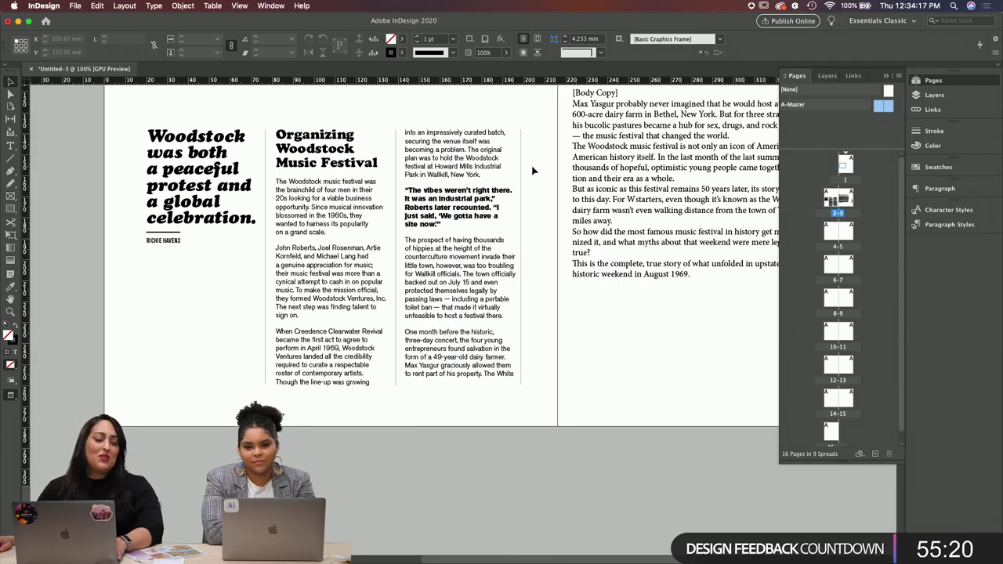
click(322, 165)
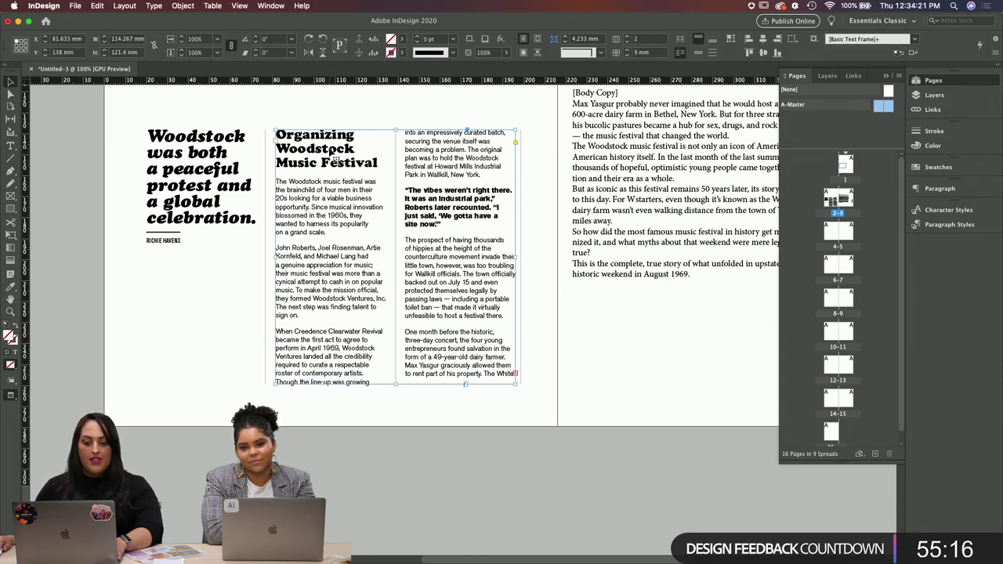
double_click(354, 152)
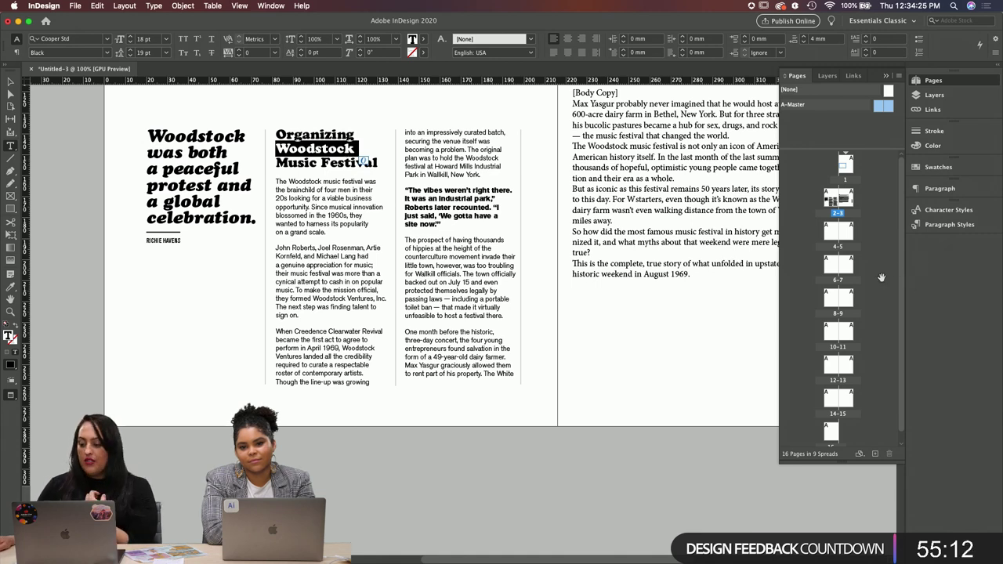
Step: Redefine Basic Paragraph from the selected body text's Akzidenz-Grotesk formatting
double_click(342, 290)
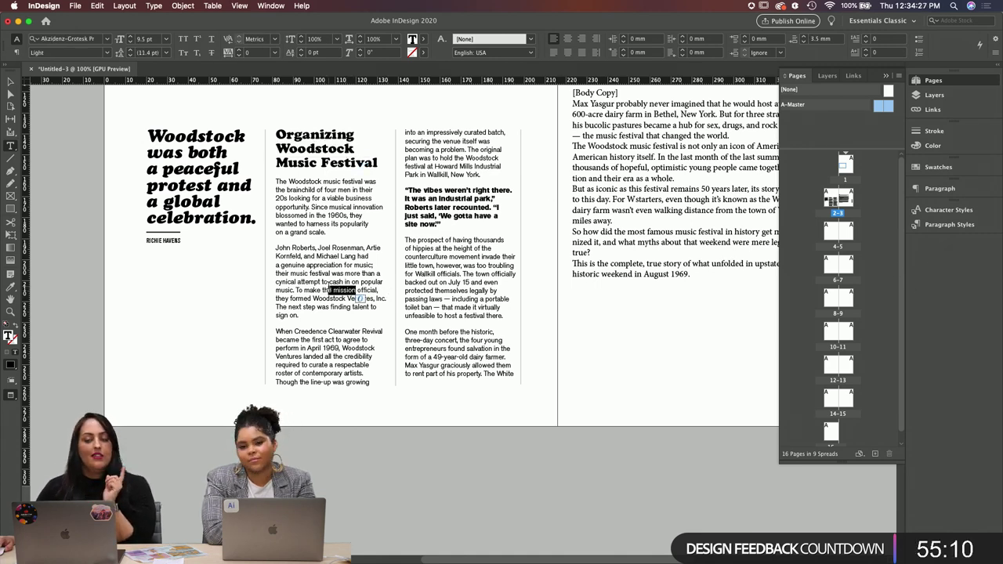
click(944, 224)
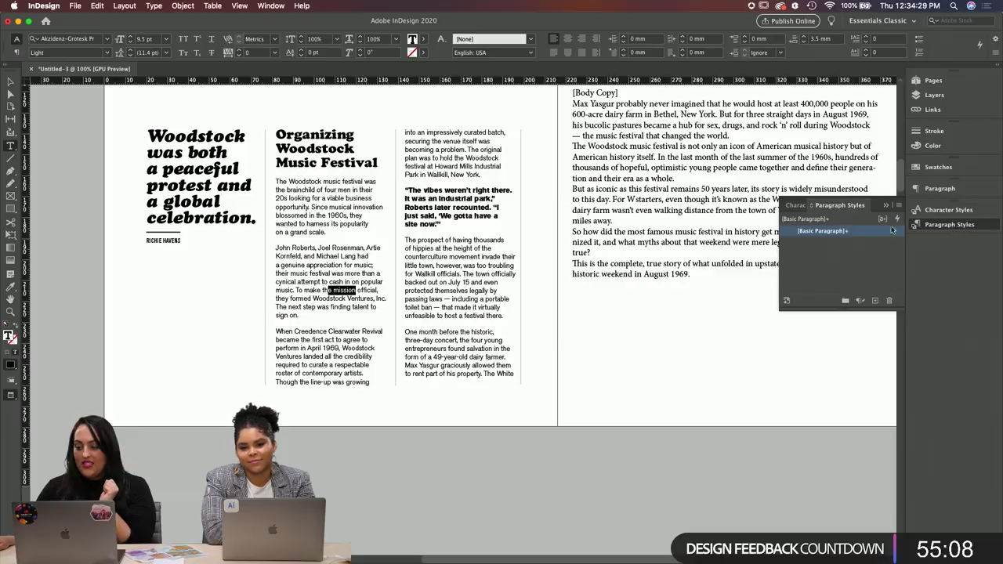
drag(835, 212, 578, 162)
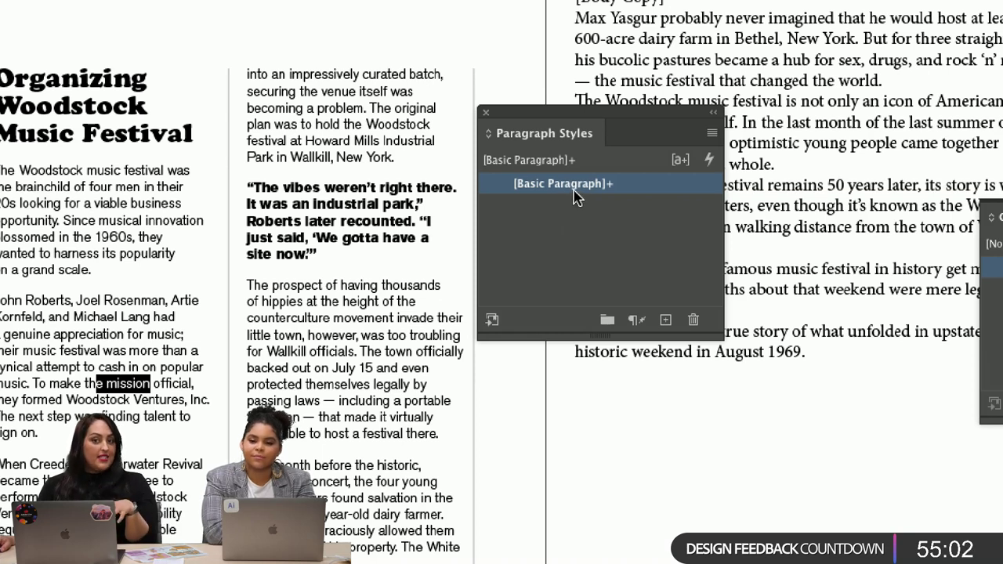
mouse_move(576, 196)
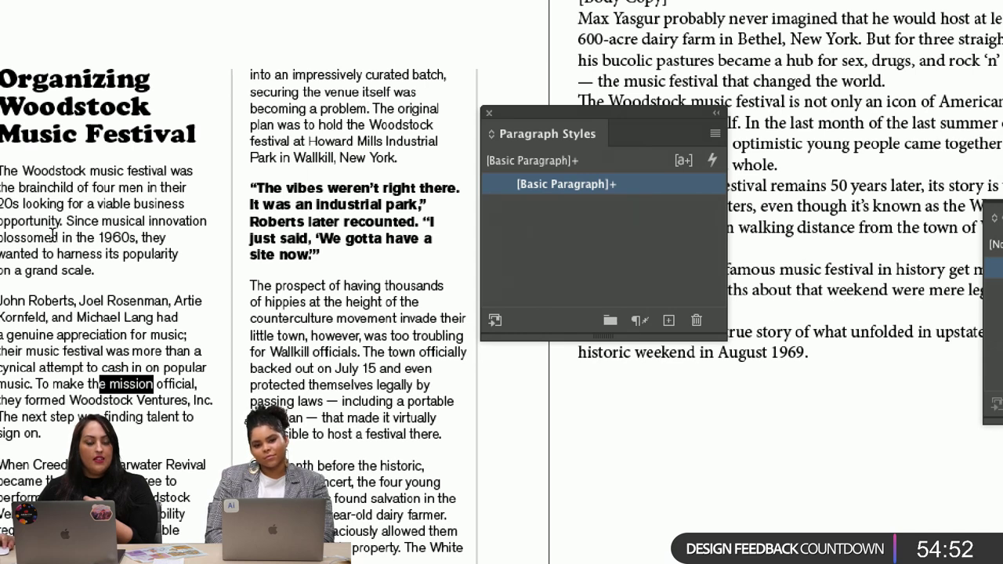
click(716, 135)
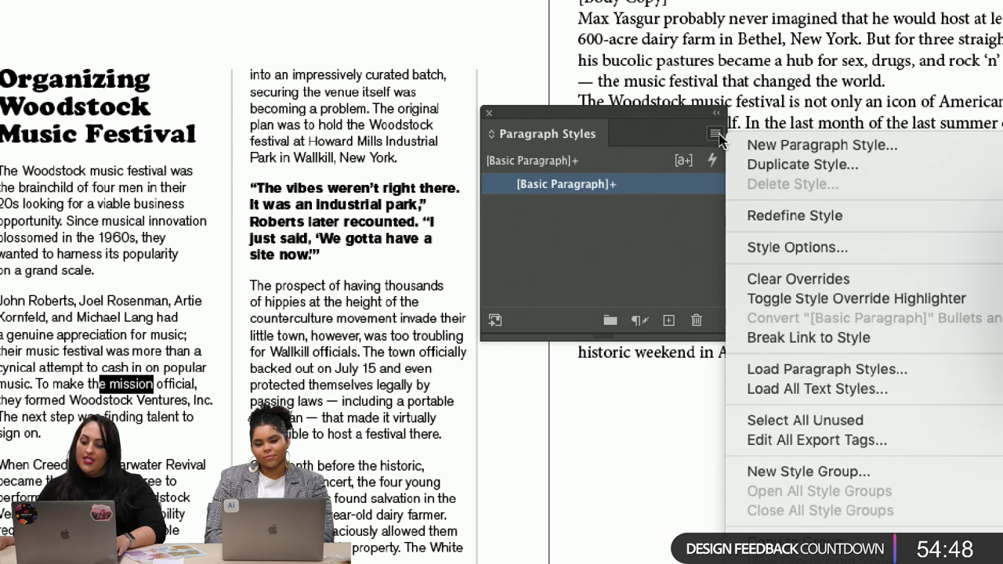
click(784, 219)
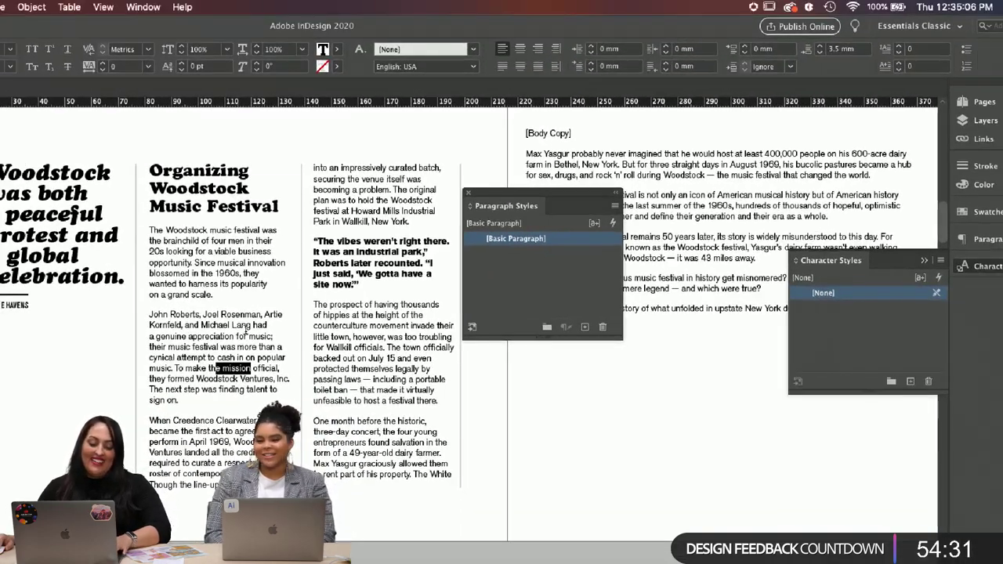
click(127, 322)
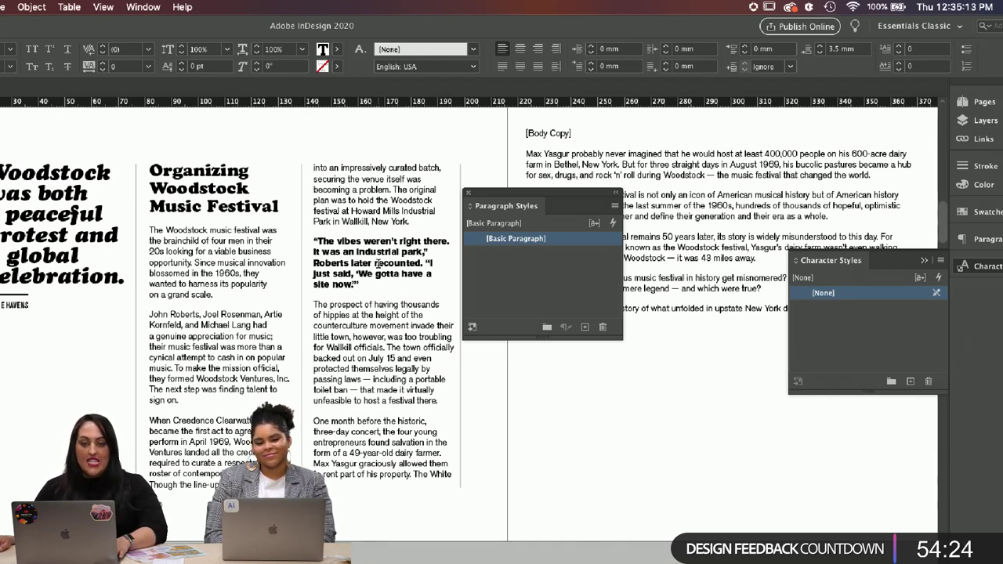
Step: Start a new paragraph style from selected text in the quote
drag(381, 264, 363, 263)
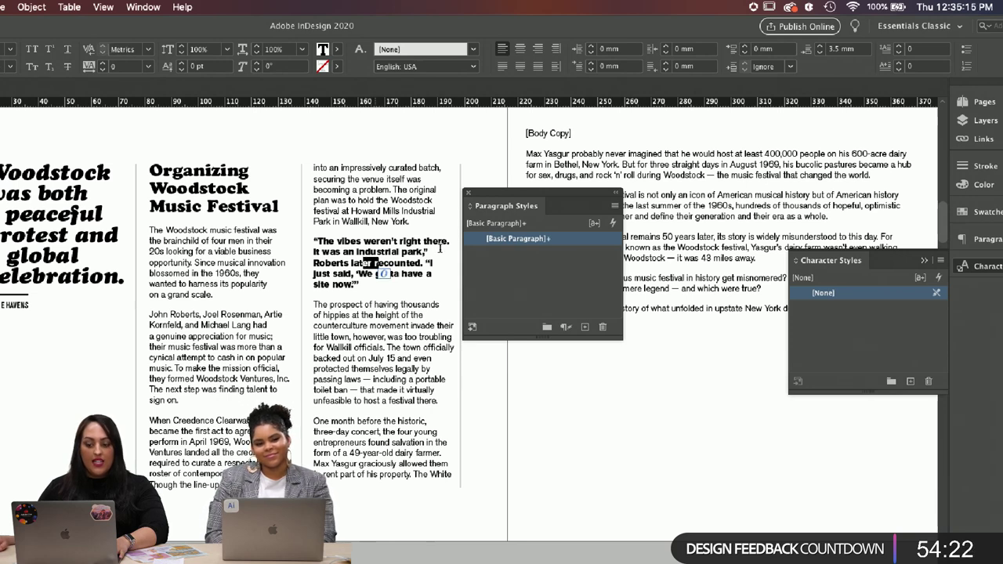
click(615, 206)
click(647, 208)
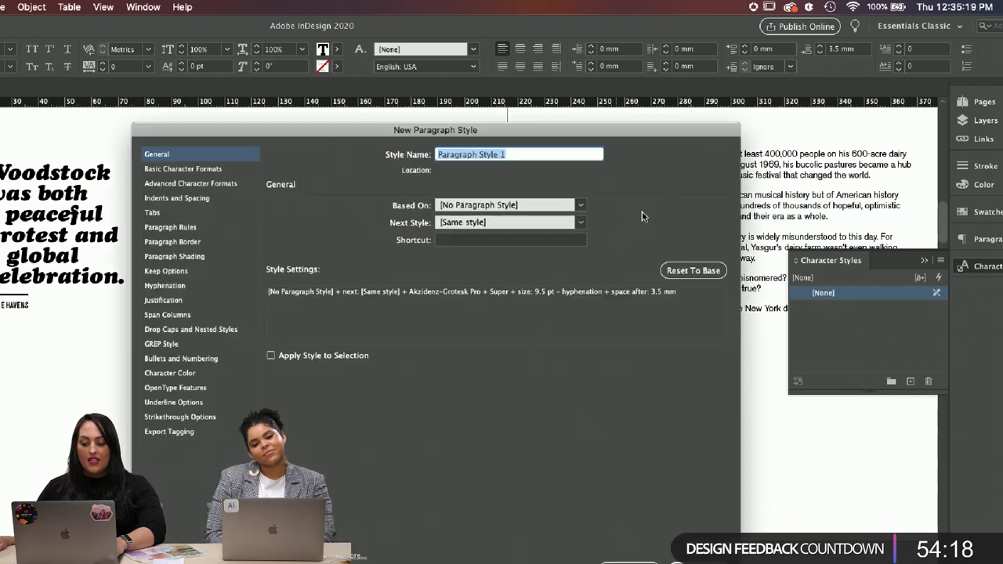
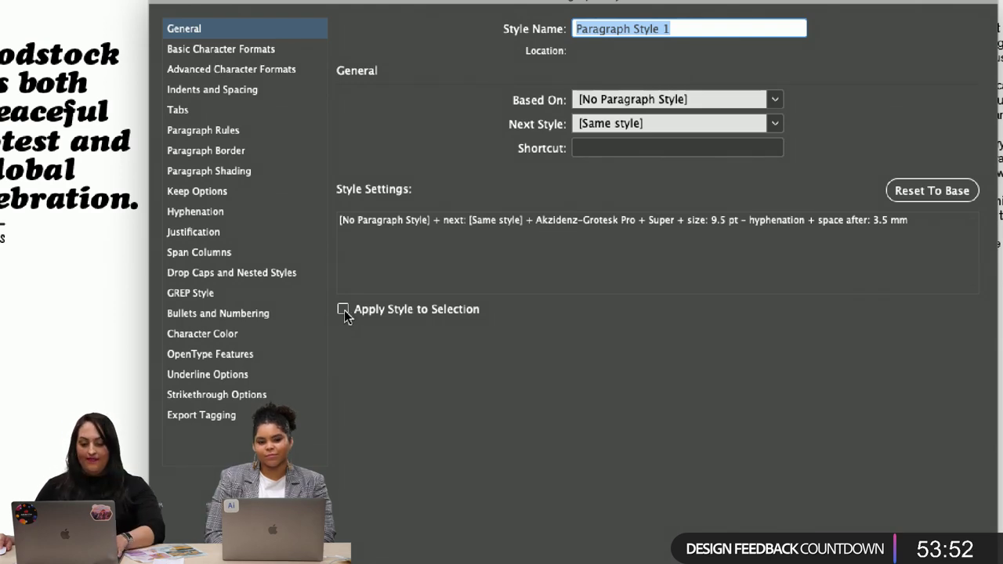
Step: Create a paragraph style named 'bolded paragraph' from the bold quote and apply it
click(344, 309)
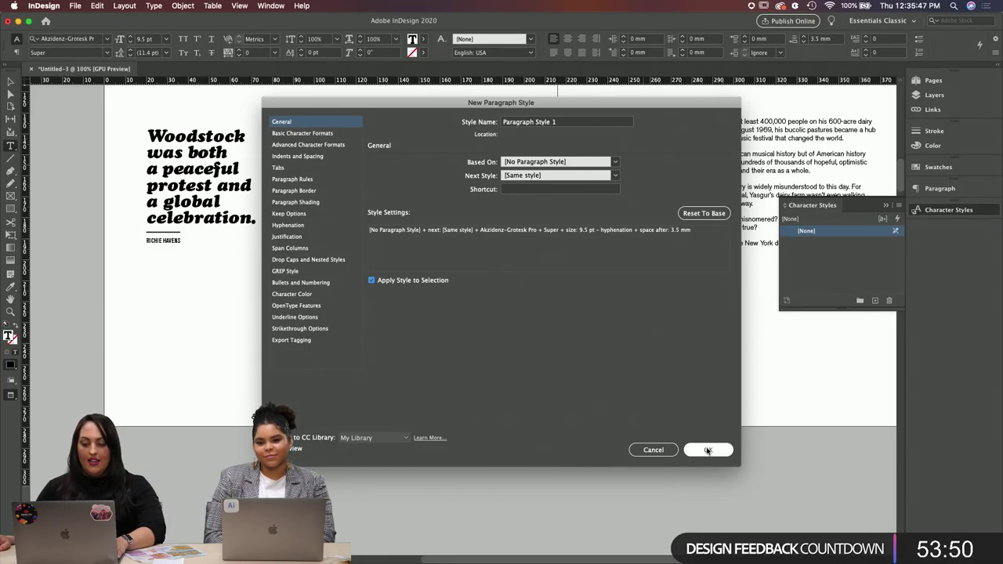
triple_click(567, 122)
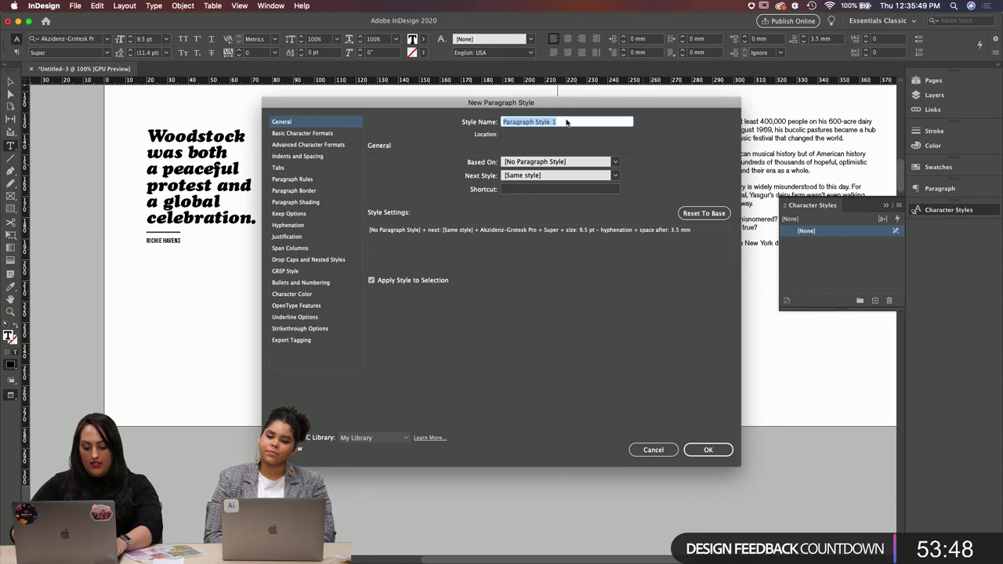
text(bolded pa)
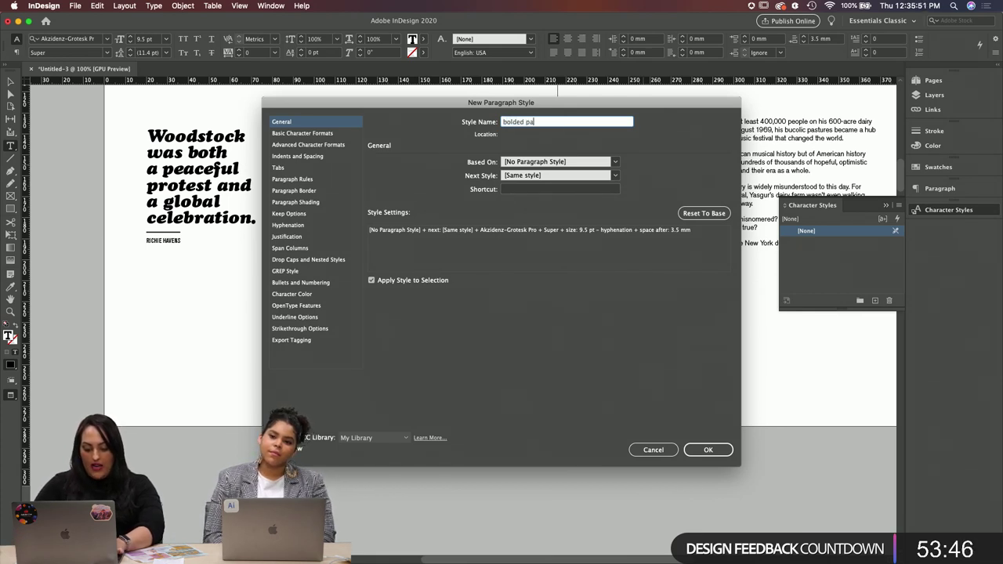
text(ragraph)
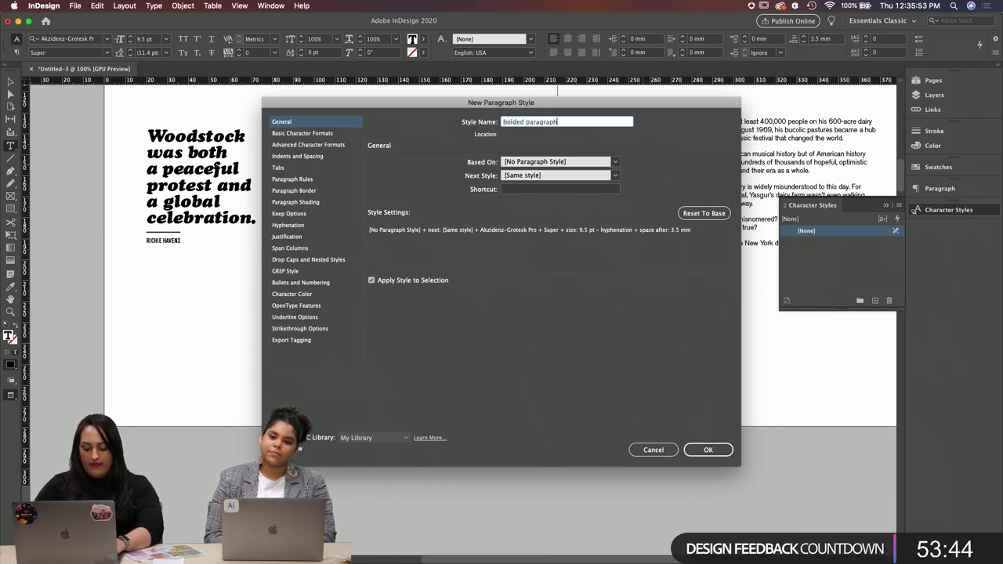
click(705, 449)
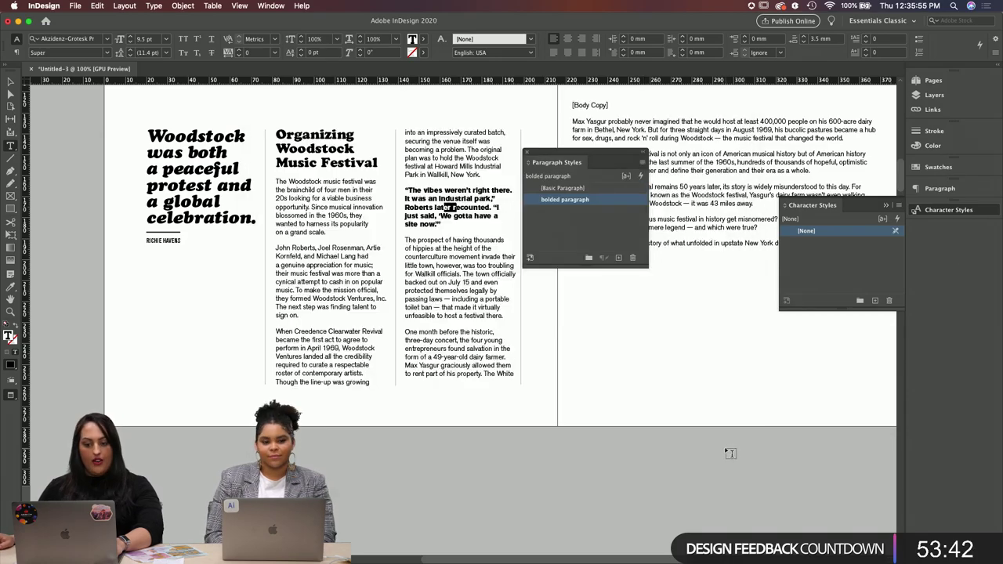
Step: Check the styles of the body words and bold quote, then select the 'Organizing Woodstock Music Festival' heading
click(485, 185)
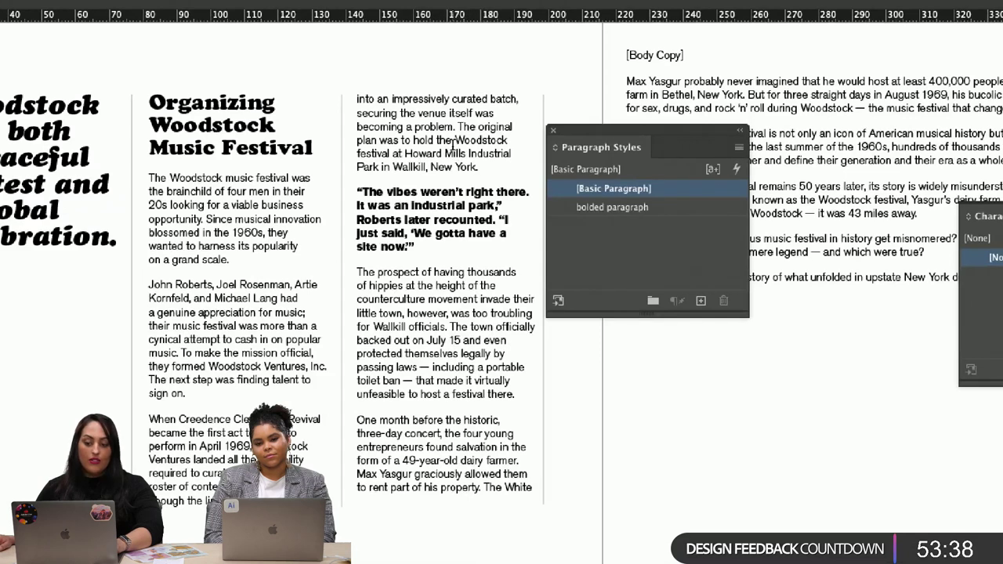
drag(414, 140, 452, 140)
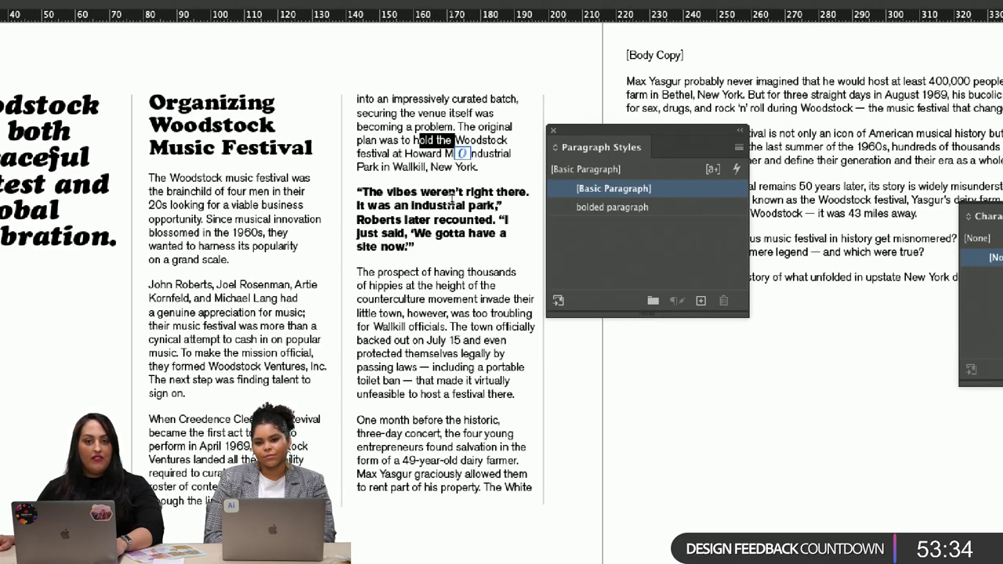
drag(357, 205, 453, 220)
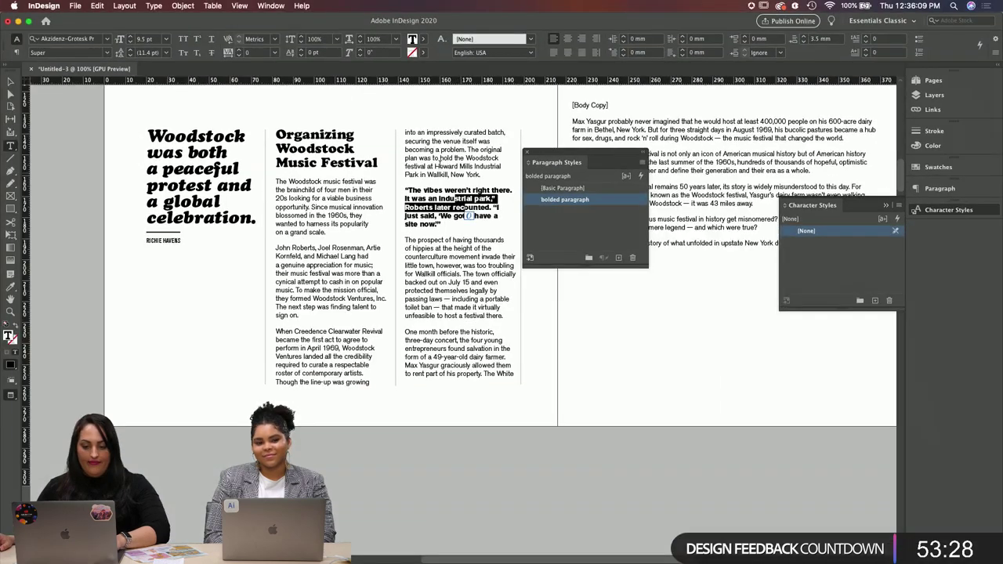
drag(235, 146, 203, 123)
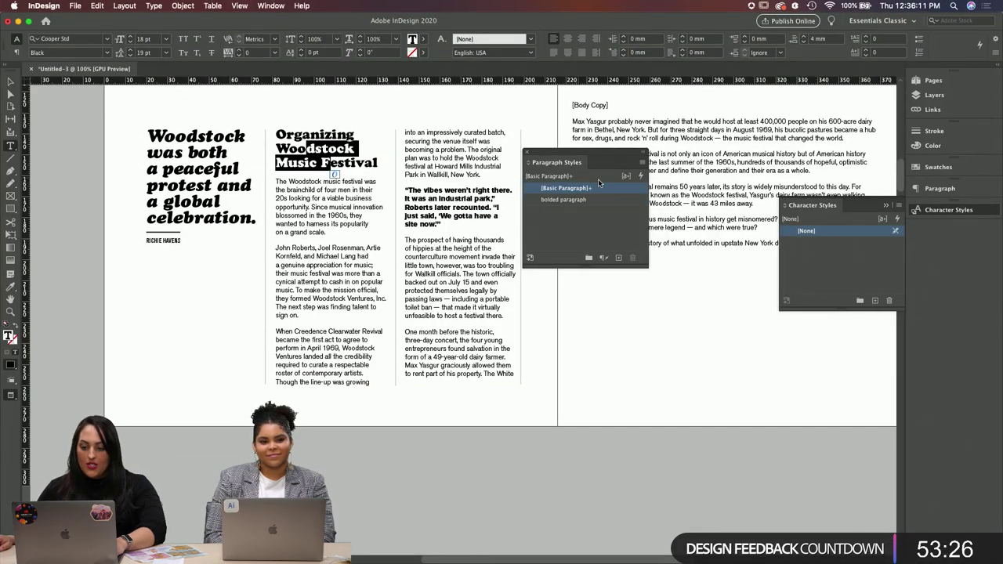
click(642, 164)
Step: Create a 'subtitle' paragraph style from the Organizing Woodstock Music Festival heading
click(673, 169)
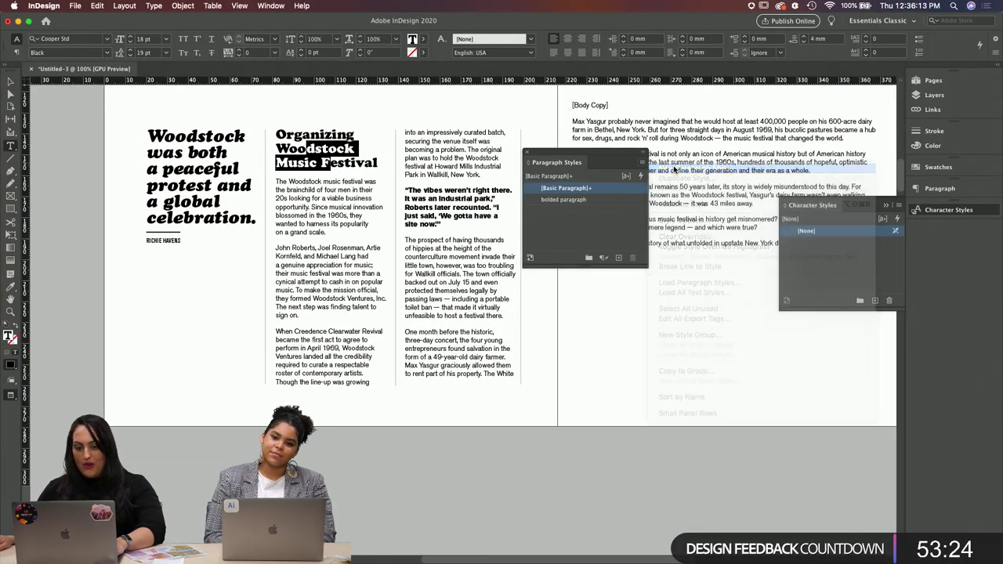
click(584, 121)
triple_click(583, 119)
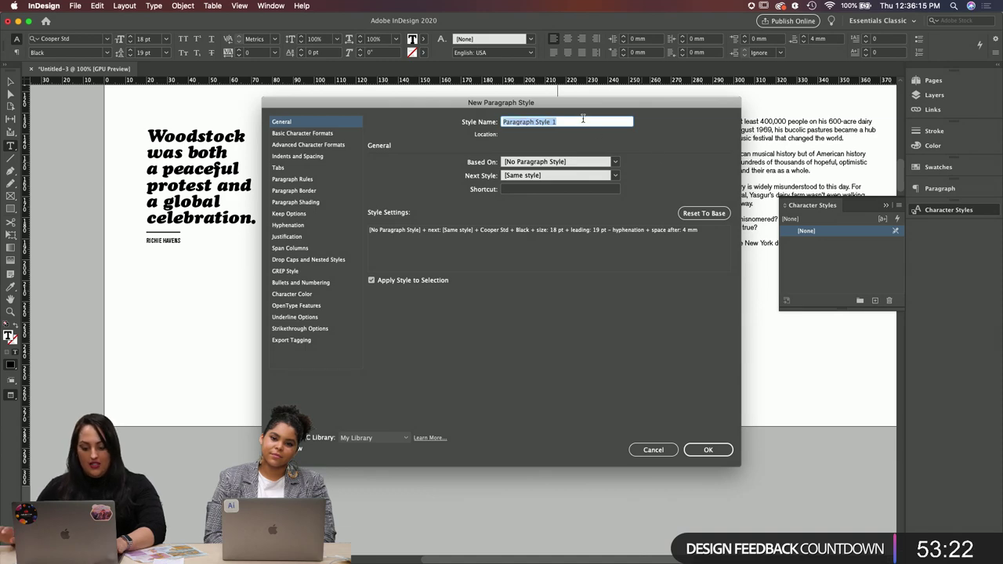
text(subtitle)
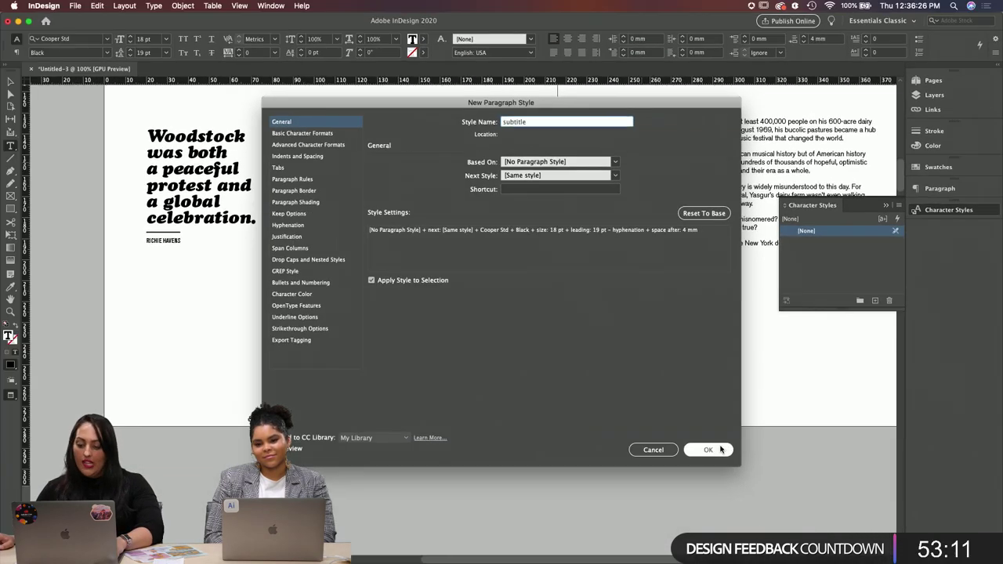
click(705, 460)
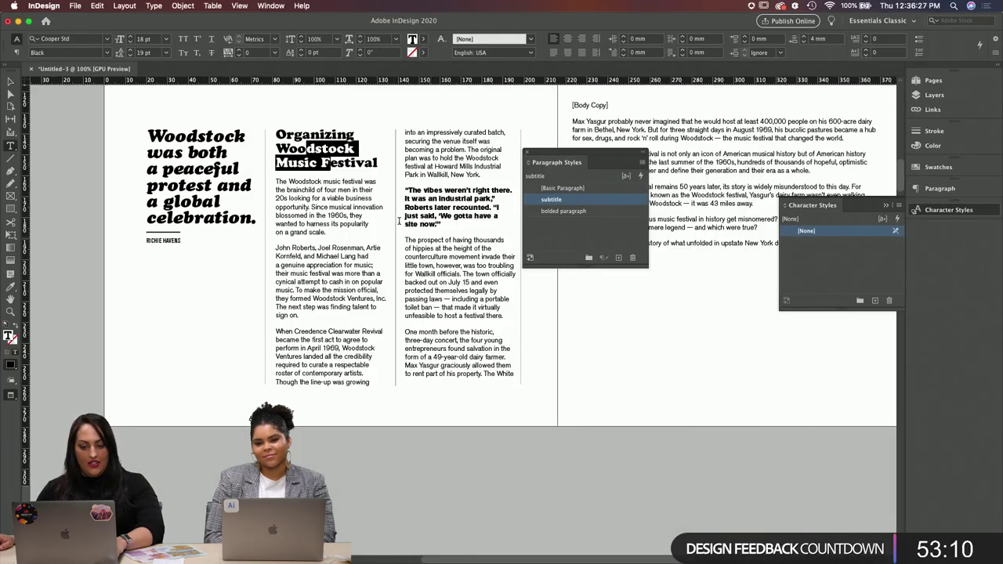
Step: Create a 'Pull out quote' paragraph style from the Woodstock pull quote
click(322, 161)
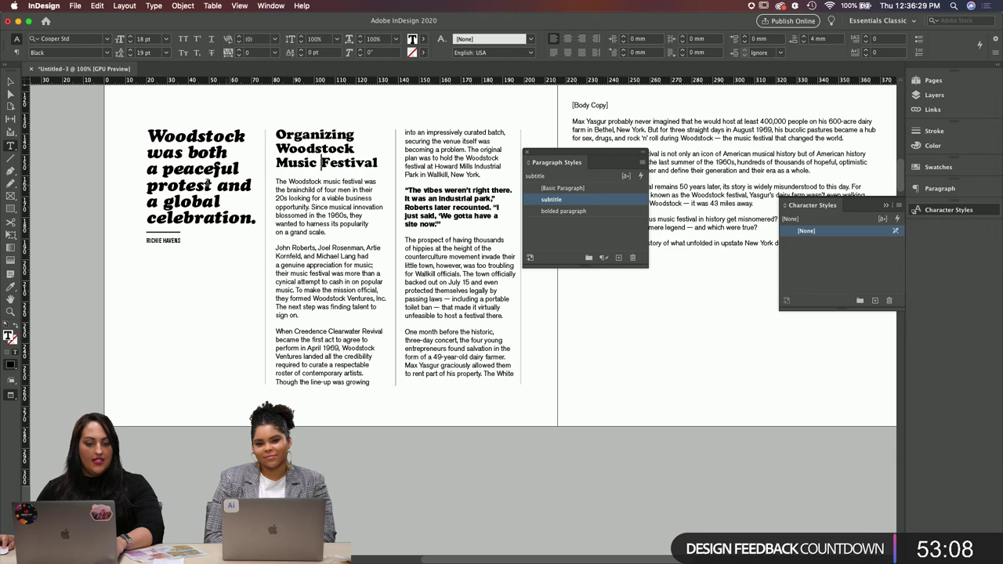
drag(172, 152, 177, 169)
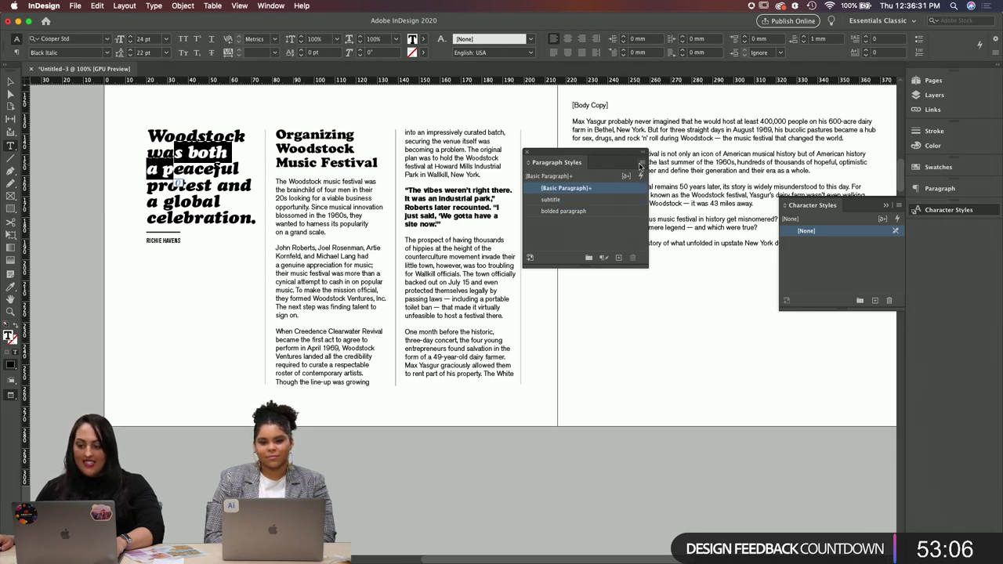
click(643, 162)
click(673, 168)
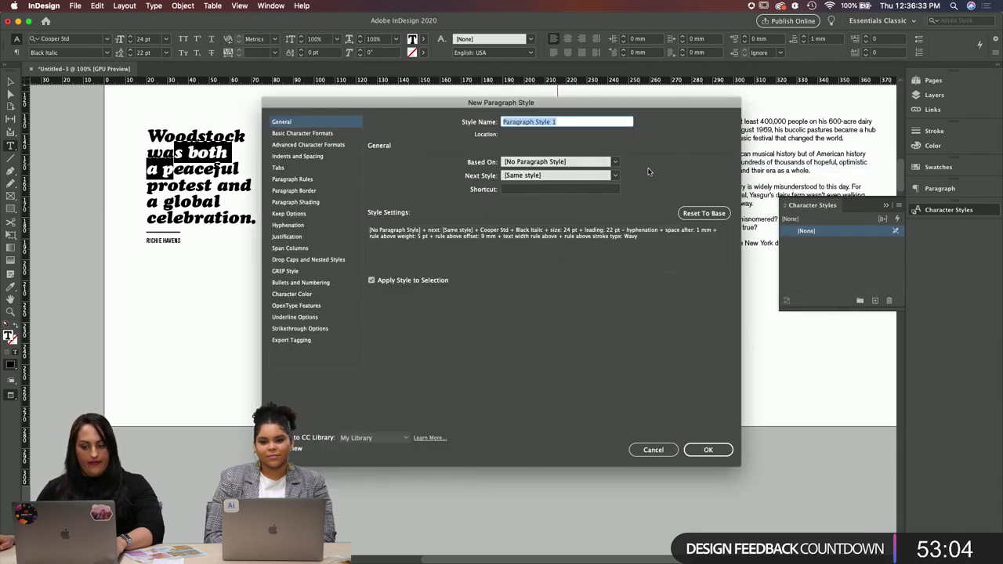
text(Pu)
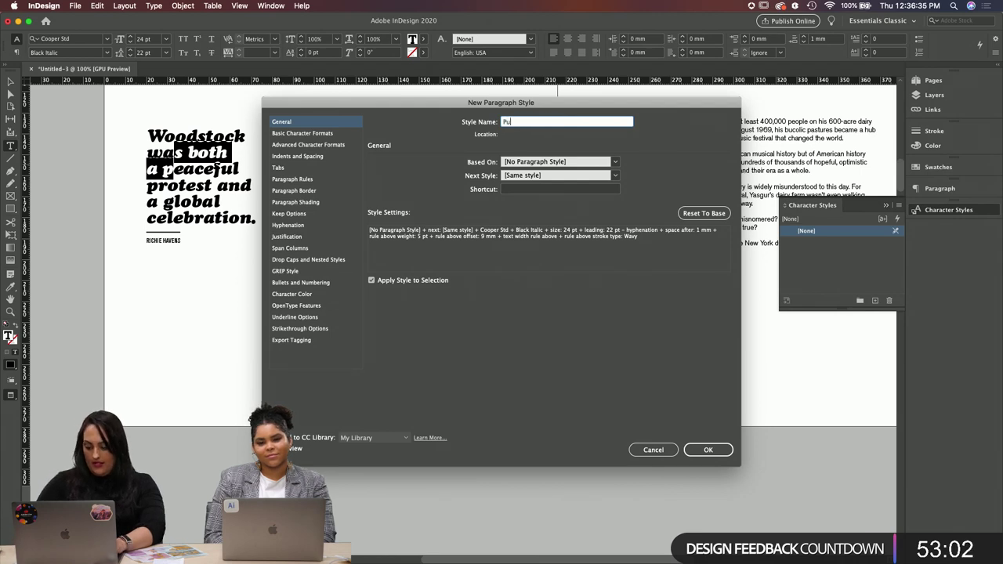
text(ll out q)
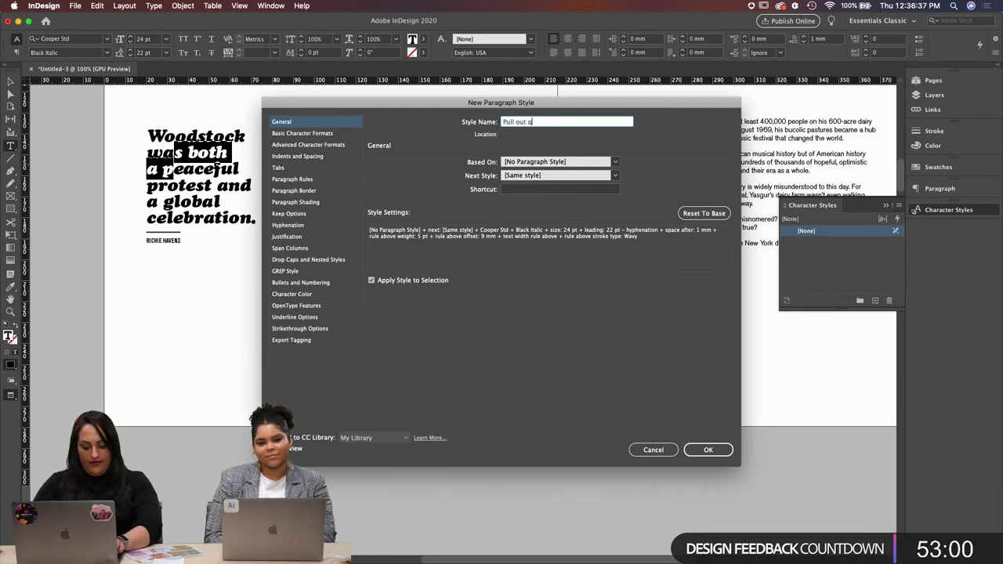
text(uote)
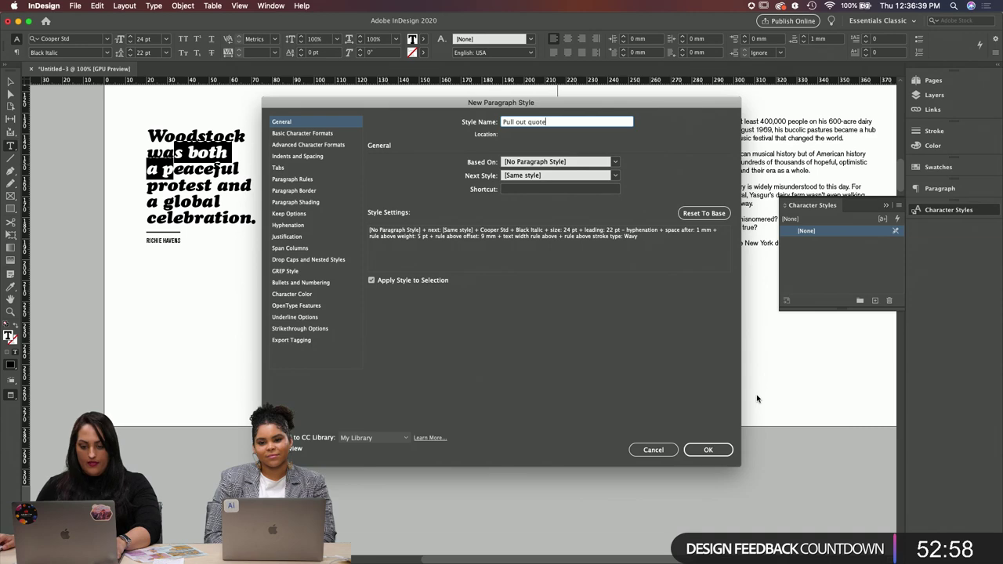
click(708, 450)
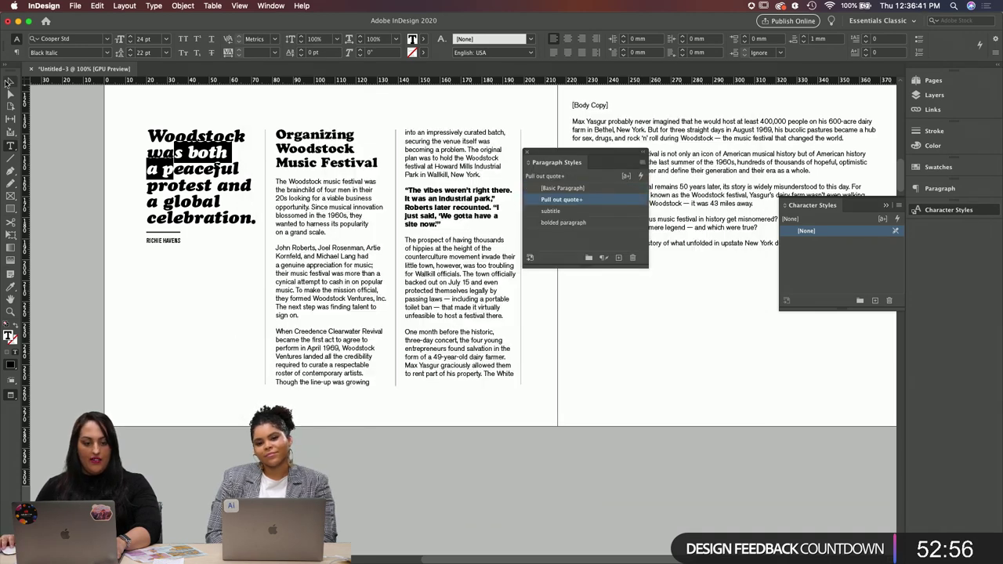
click(8, 81)
Step: Move the floating Paragraph Styles panel off the text and dock it with the right-hand panels
click(622, 282)
drag(577, 163, 574, 348)
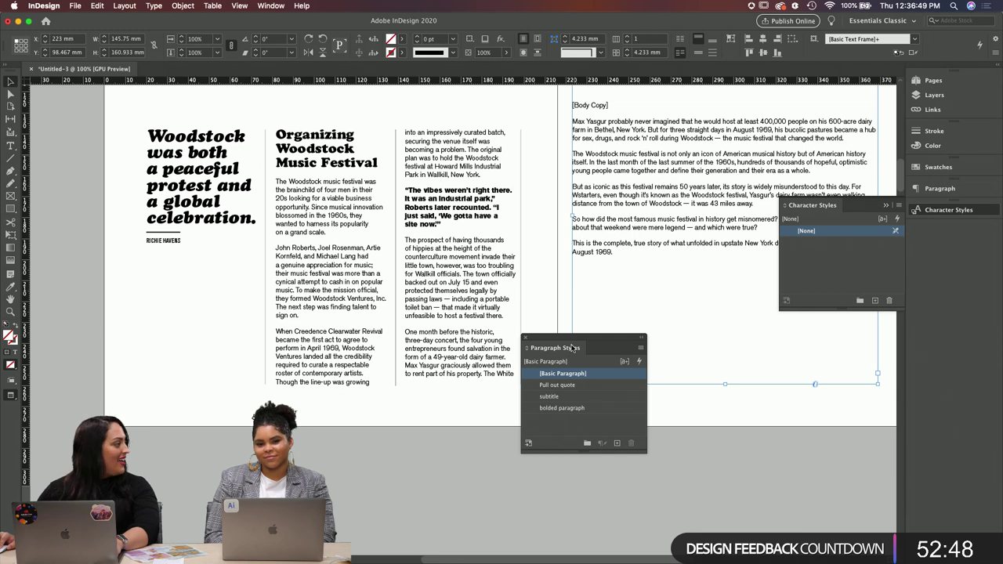
drag(575, 347, 573, 347)
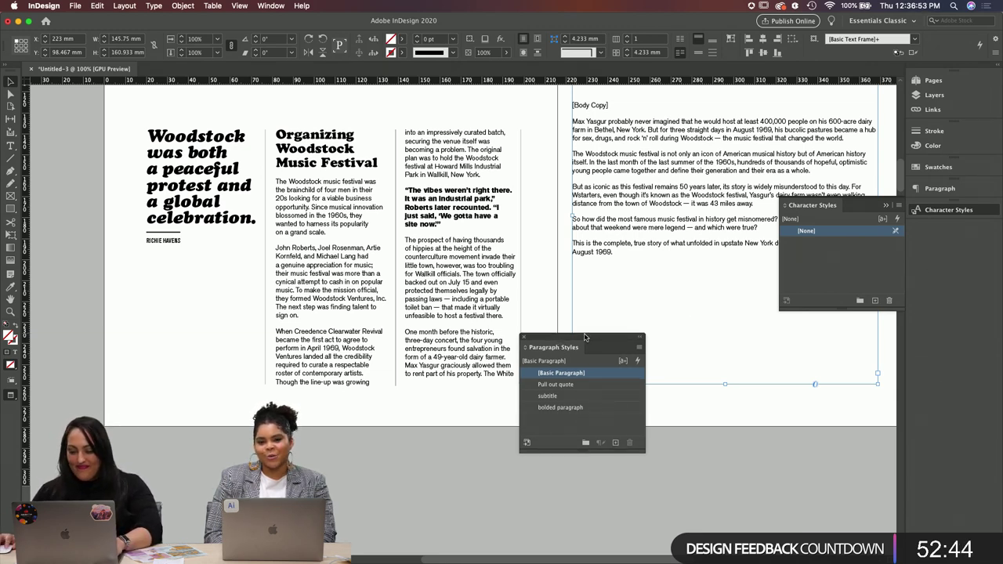
drag(586, 335, 936, 227)
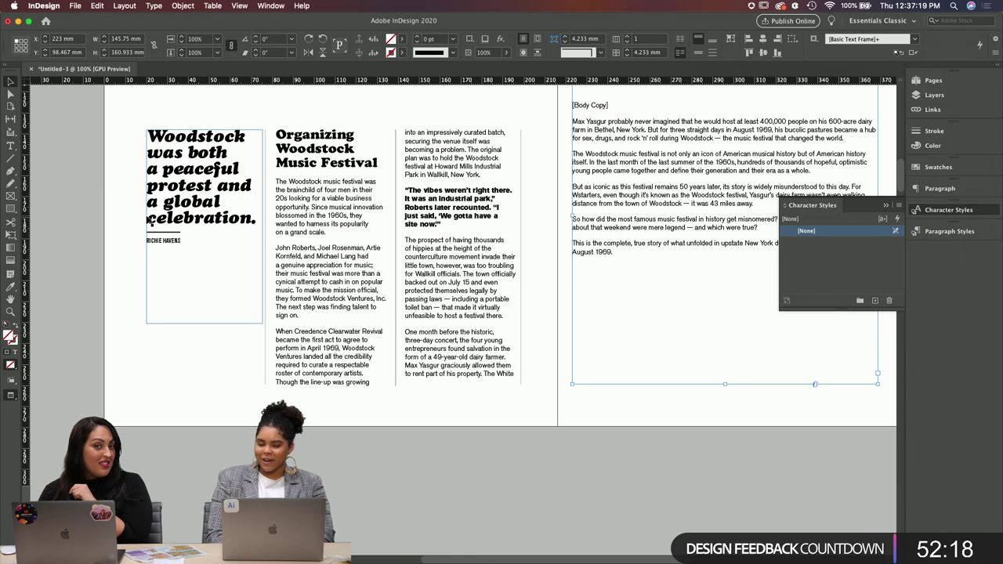
Step: Add an opening quotation mark before Woodstock and reduce the pull-quote font size to 22 pt
double_click(153, 141)
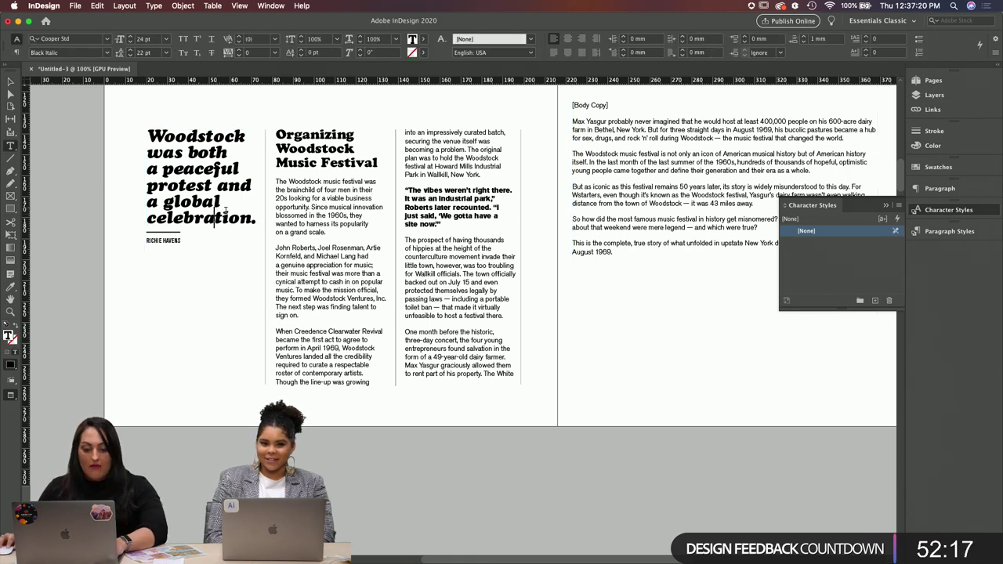
click(149, 137)
text(“)
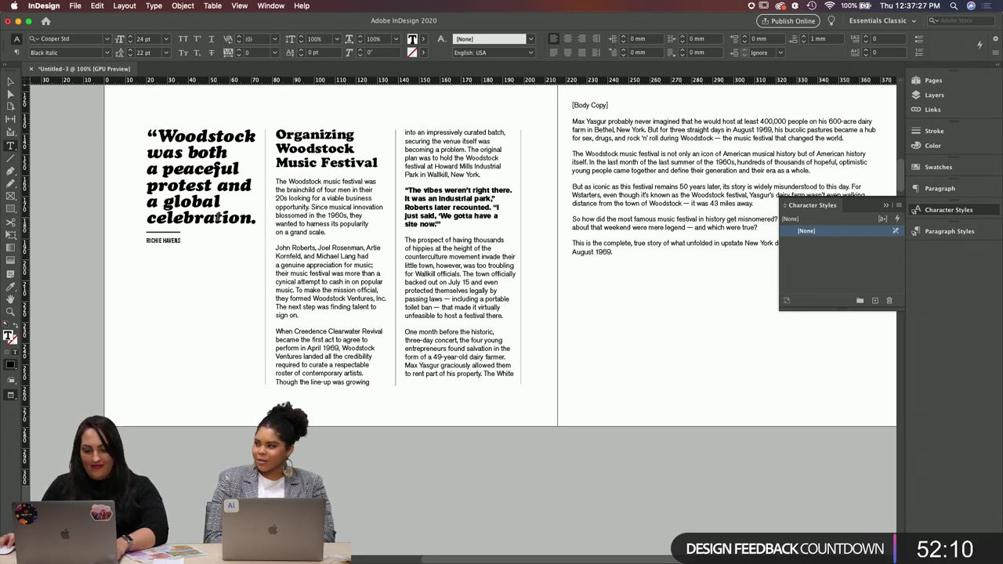
text(")
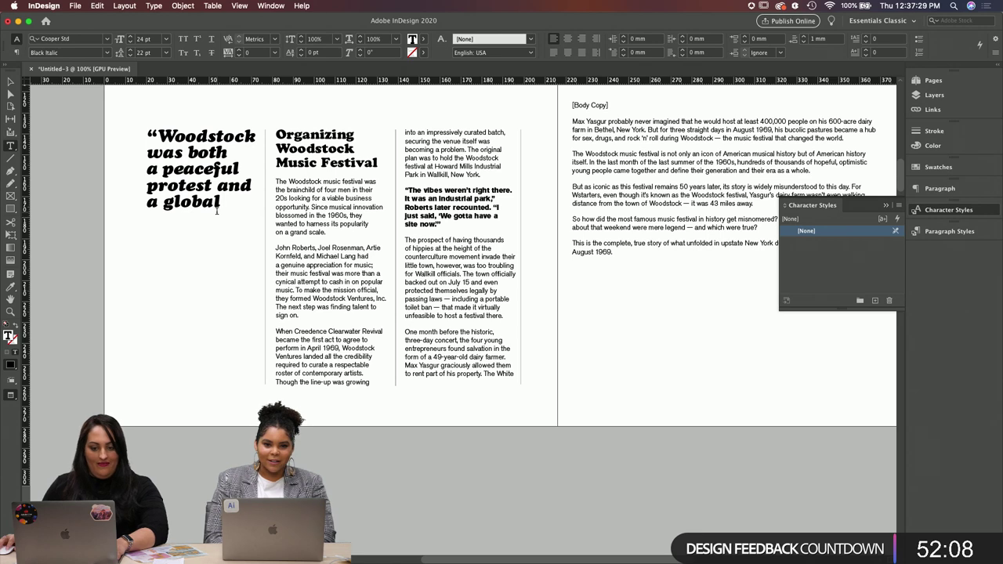
key(super+a)
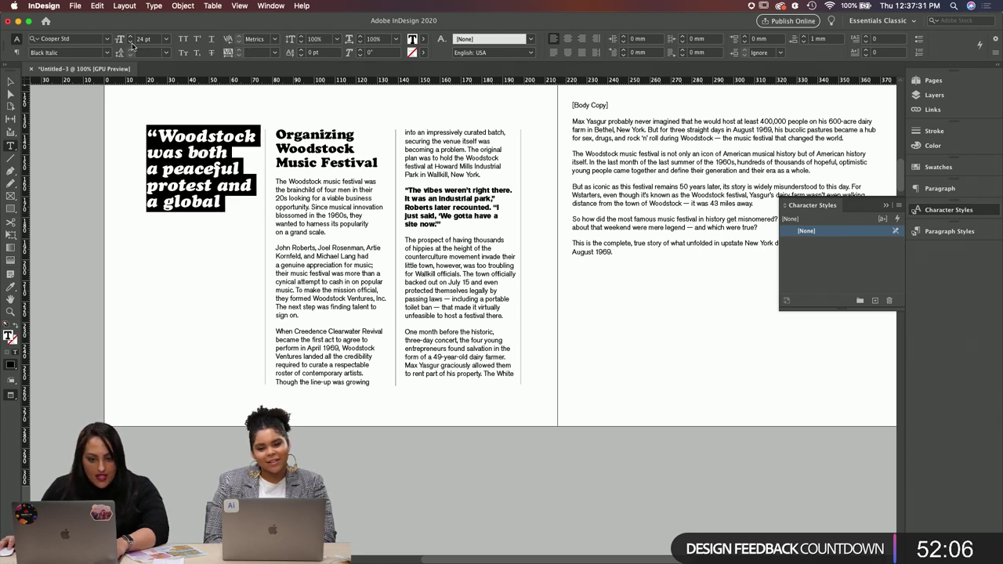
click(130, 43)
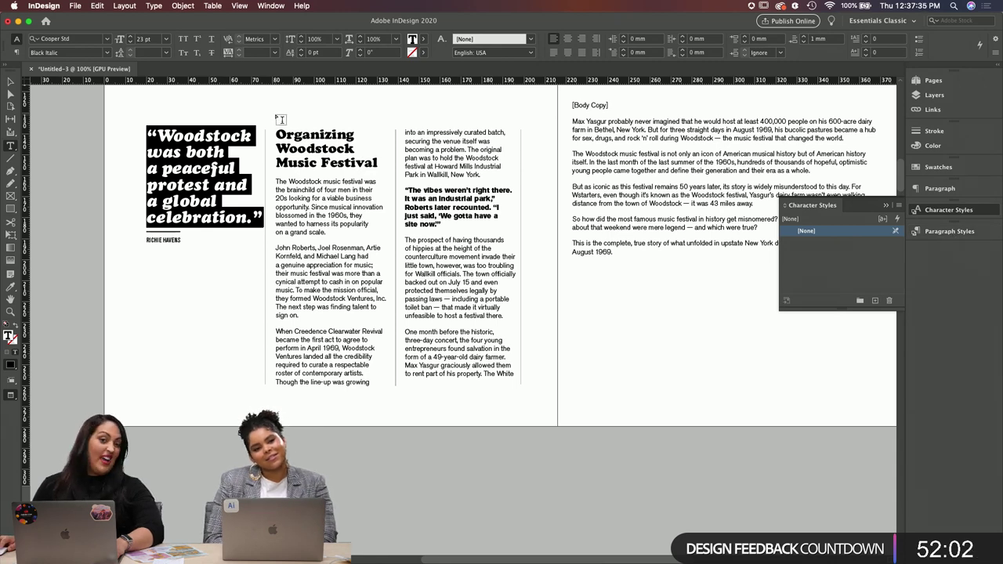
click(130, 44)
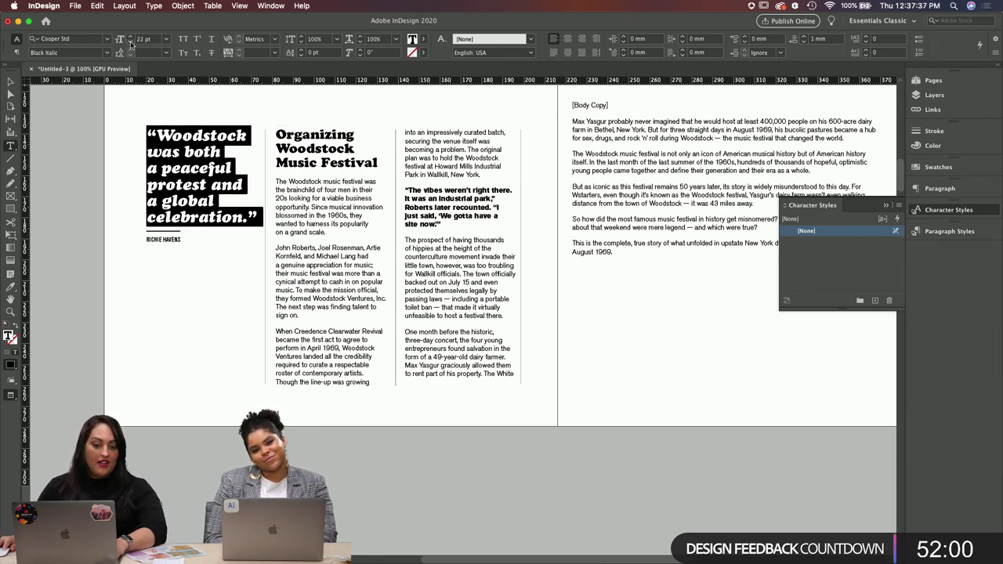
Step: Redefine the Pull out quote paragraph style to match the edited quote
click(937, 231)
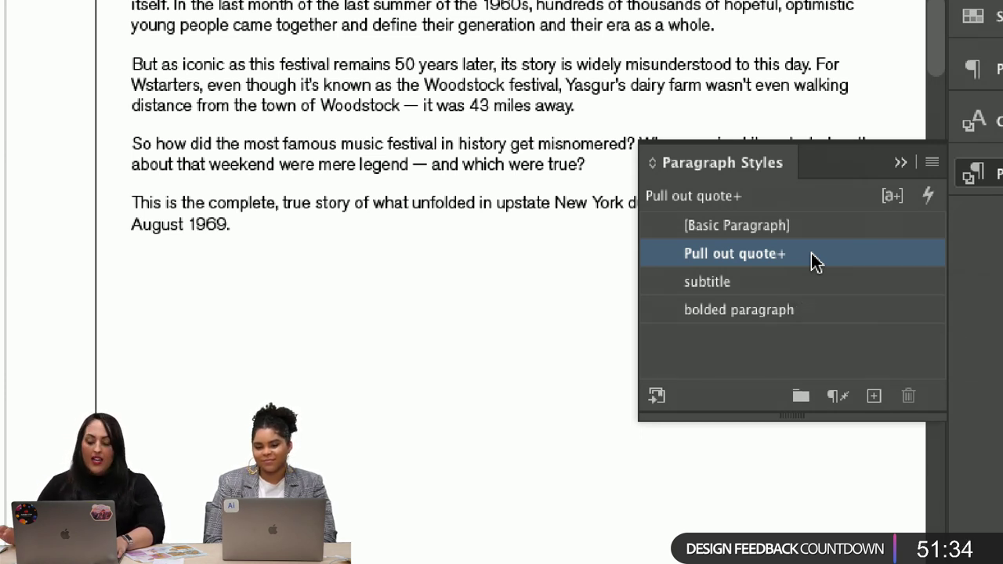
click(931, 162)
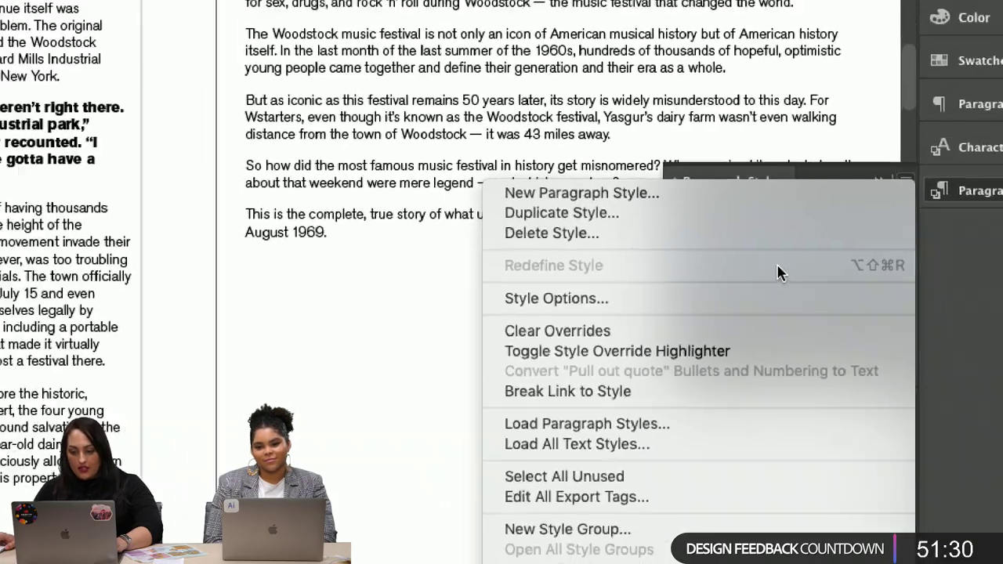
key(Escape)
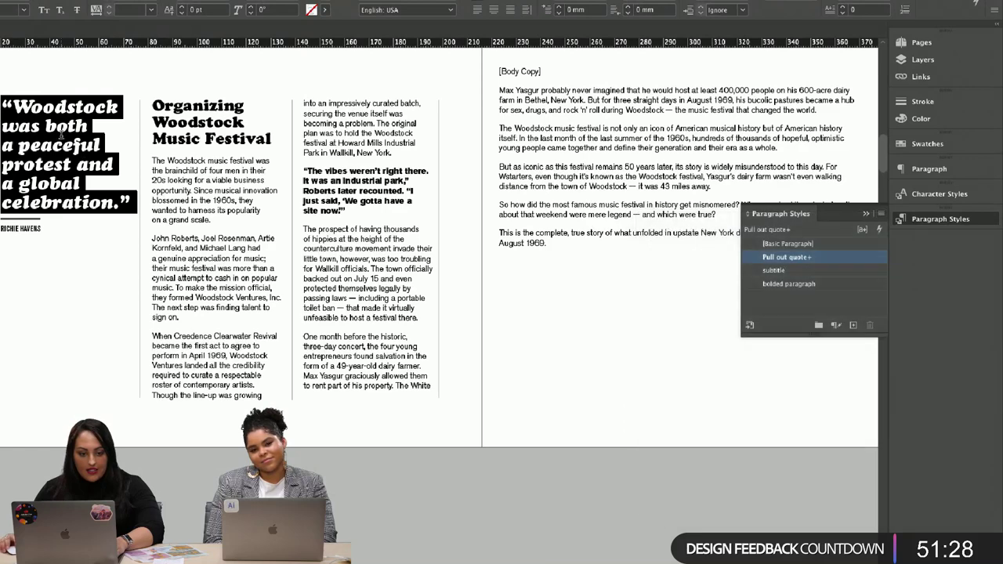
click(61, 135)
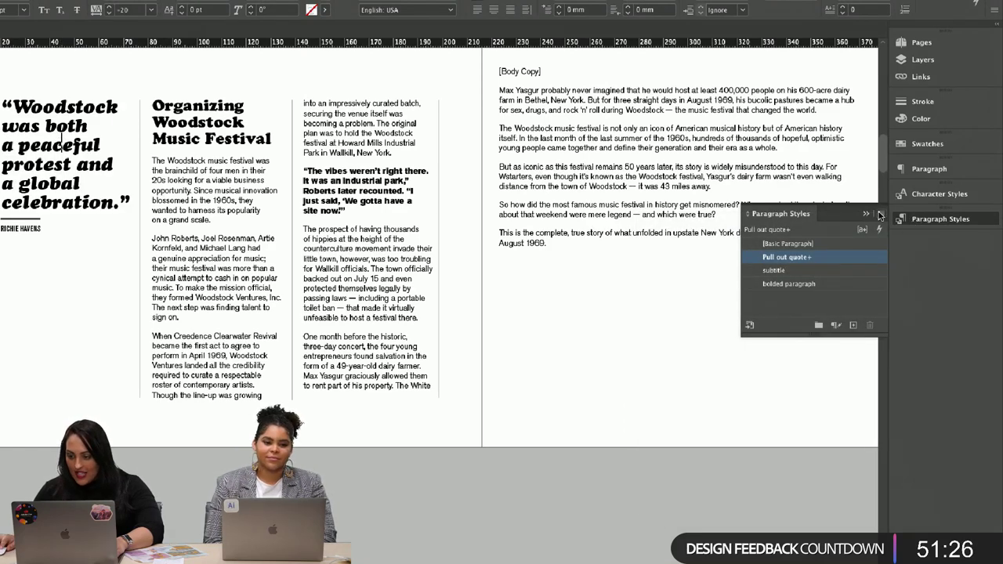
click(881, 214)
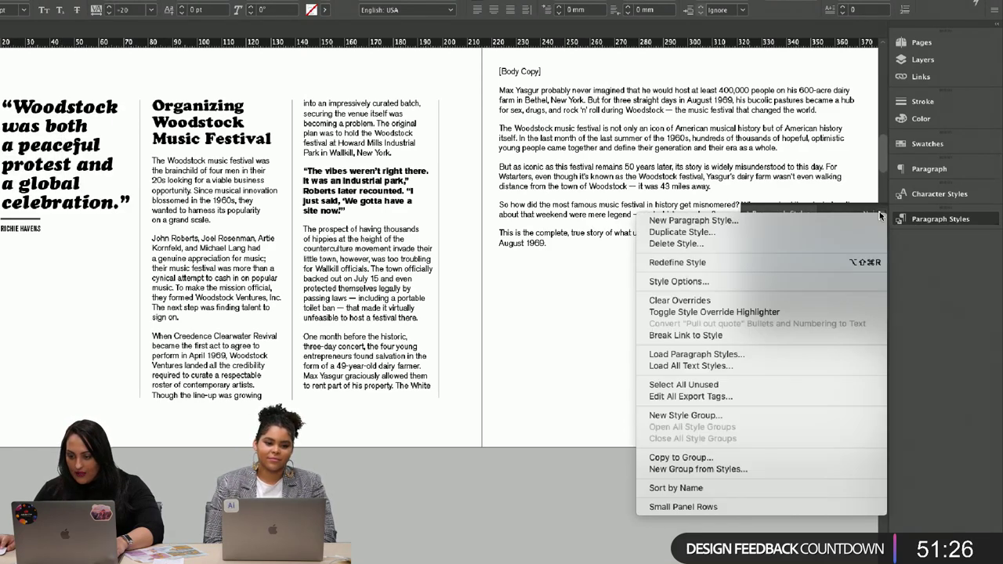
click(828, 262)
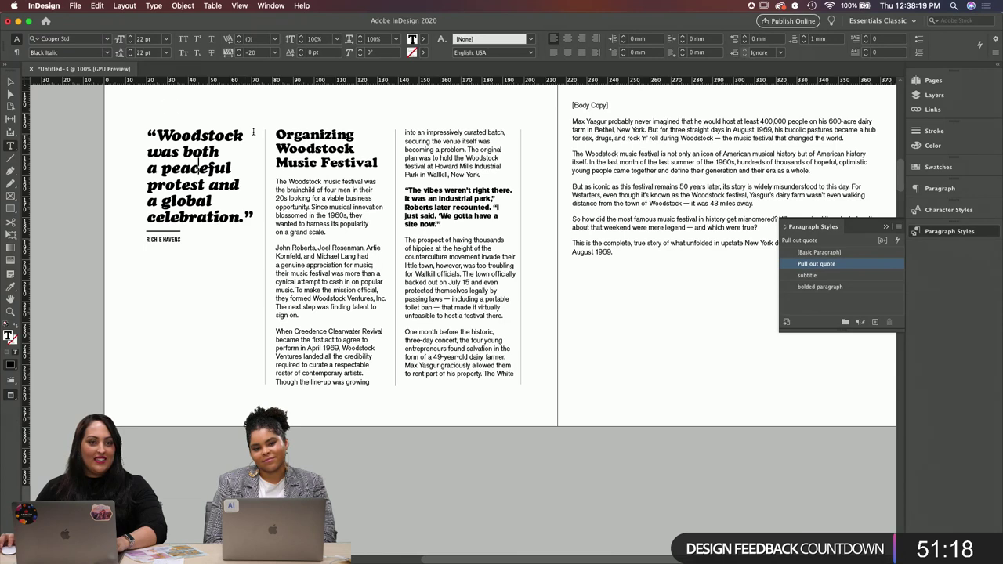
Step: Move the right page's body-copy frame down and select its Intro Para label and intro paragraph
click(10, 82)
click(352, 185)
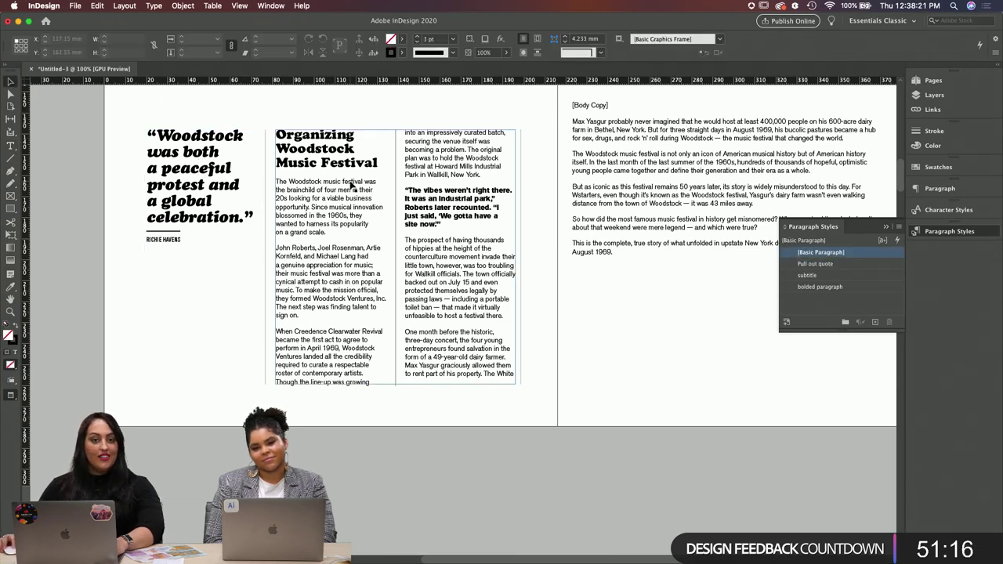
click(619, 261)
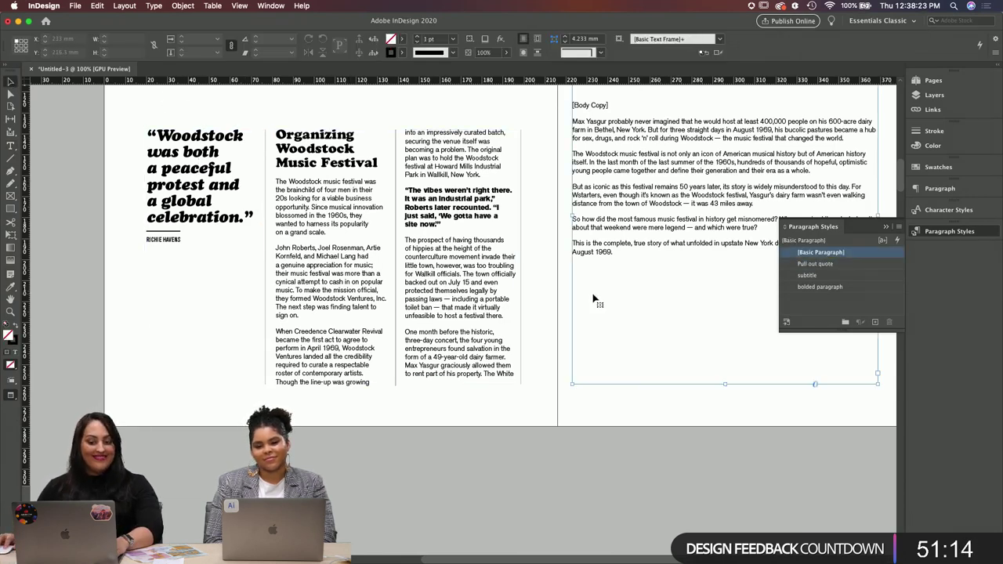
drag(635, 255, 604, 278)
scroll(604, 278, right, 5)
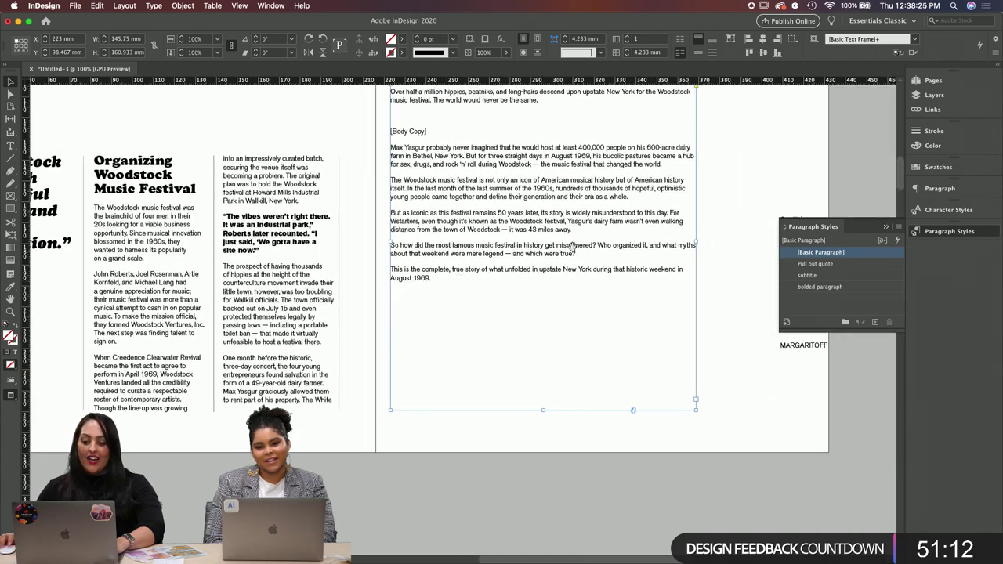
drag(578, 226, 587, 270)
double_click(437, 141)
drag(410, 163, 396, 119)
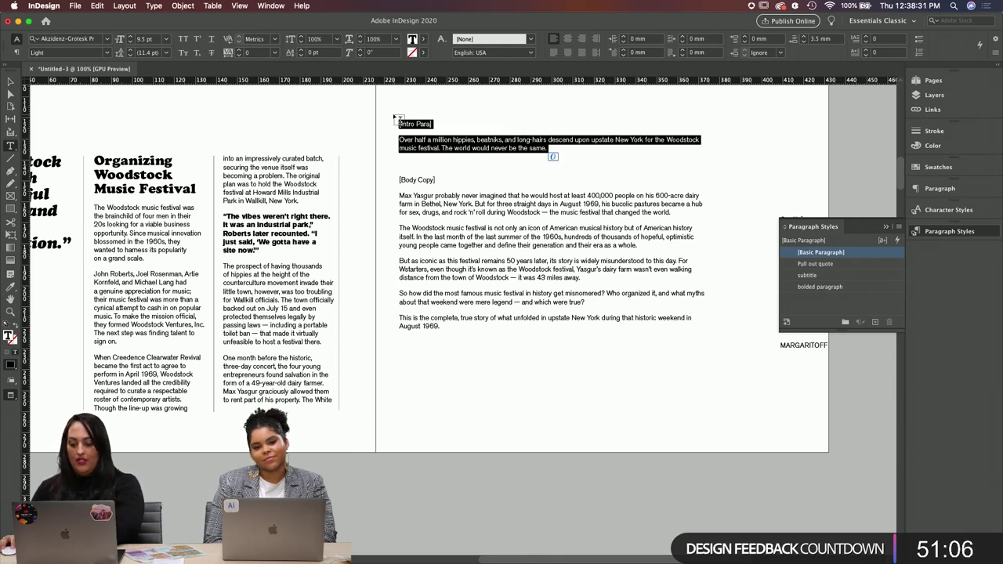
click(10, 81)
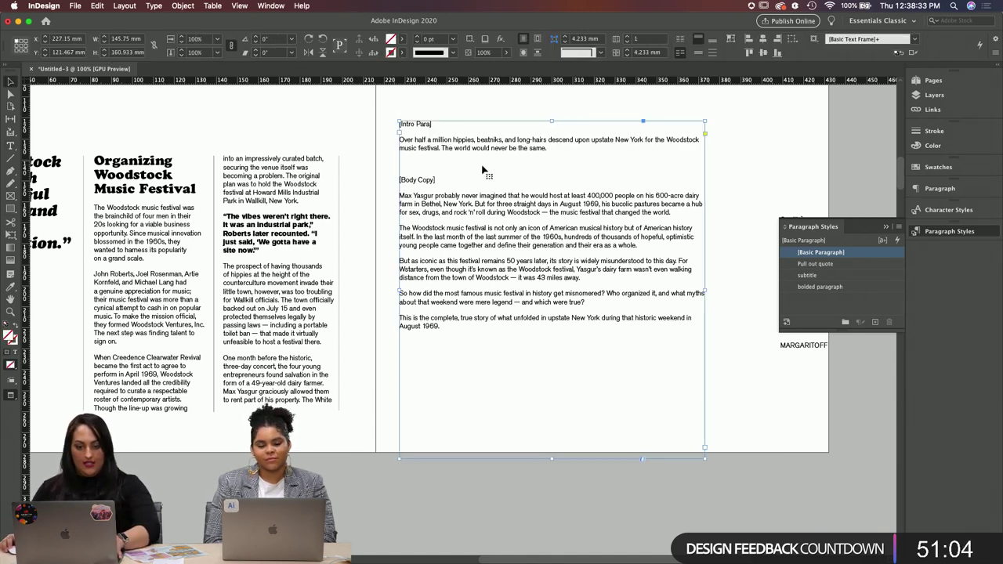
scroll(628, 219, up, 5)
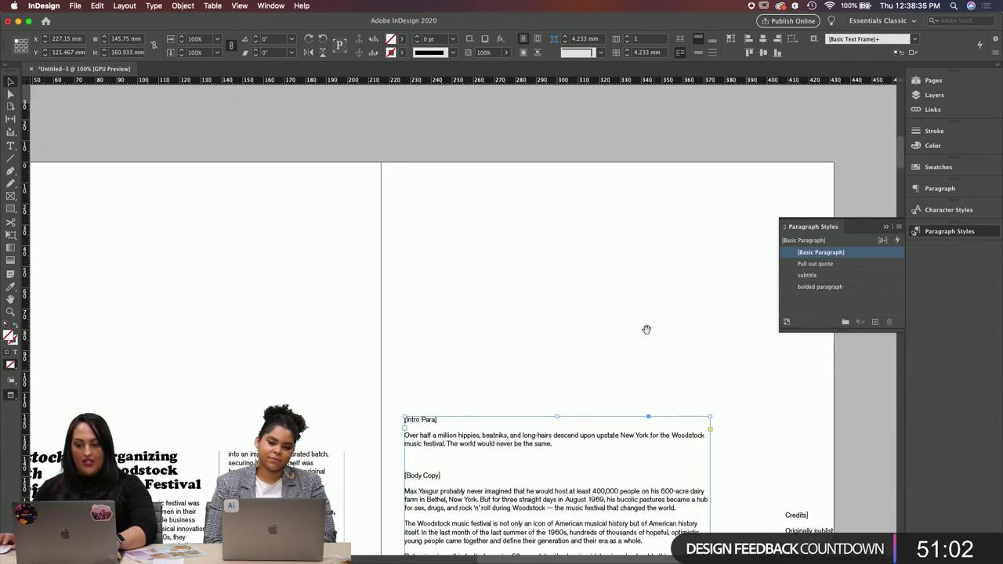
Step: Cut the quote and article frames and place them on the next spread's left page
key(super+minus)
key(super+minus)
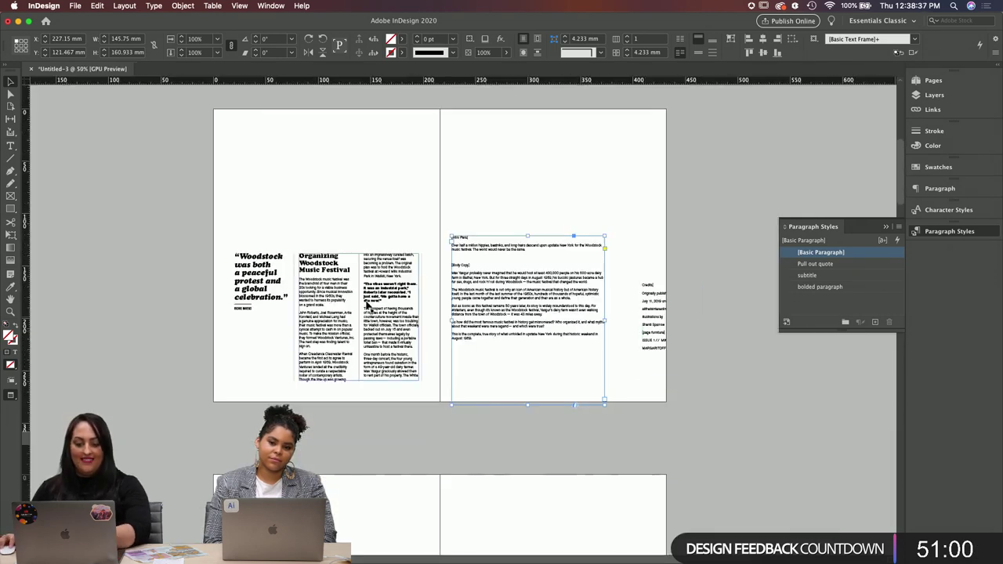
drag(224, 248, 362, 362)
key(Delete)
scroll(589, 410, down, 3)
scroll(580, 412, up, 5)
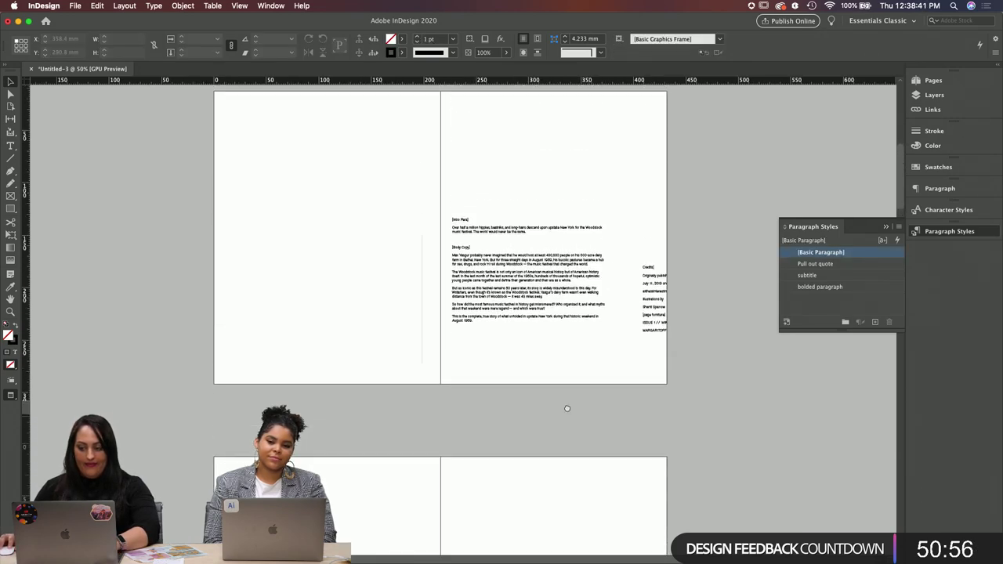
scroll(619, 267, up, 3)
scroll(622, 253, down, 10)
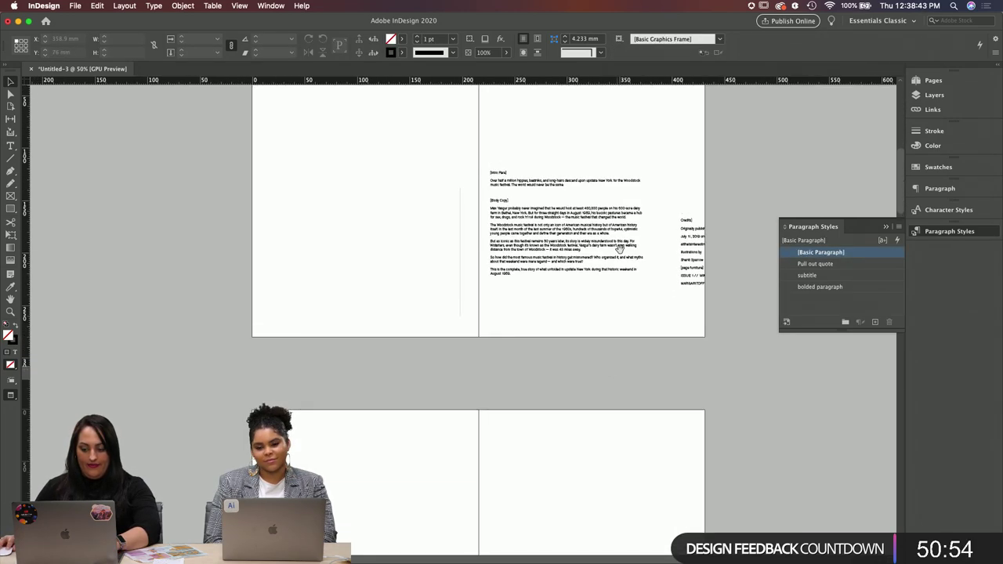
key(super+z)
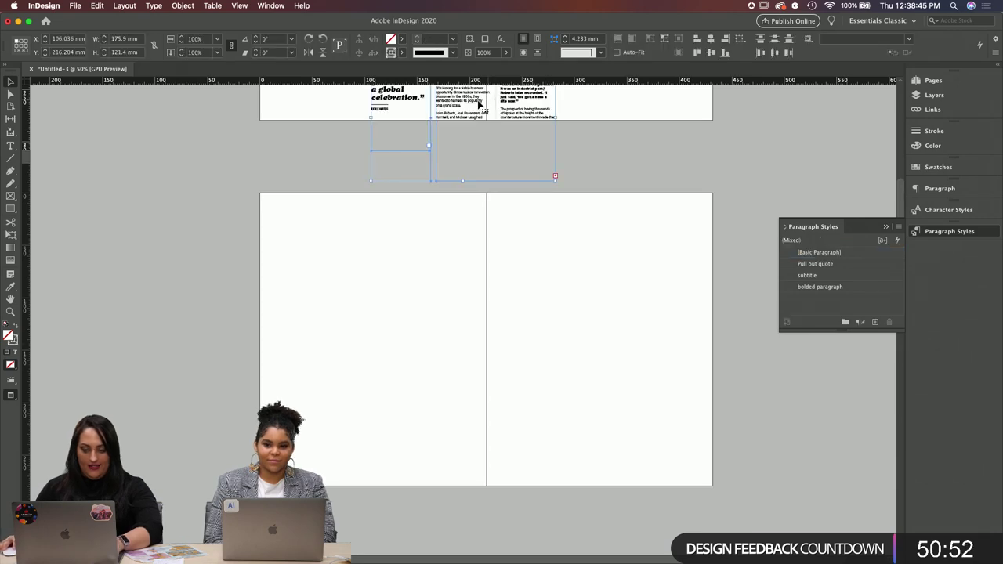
drag(461, 172, 392, 387)
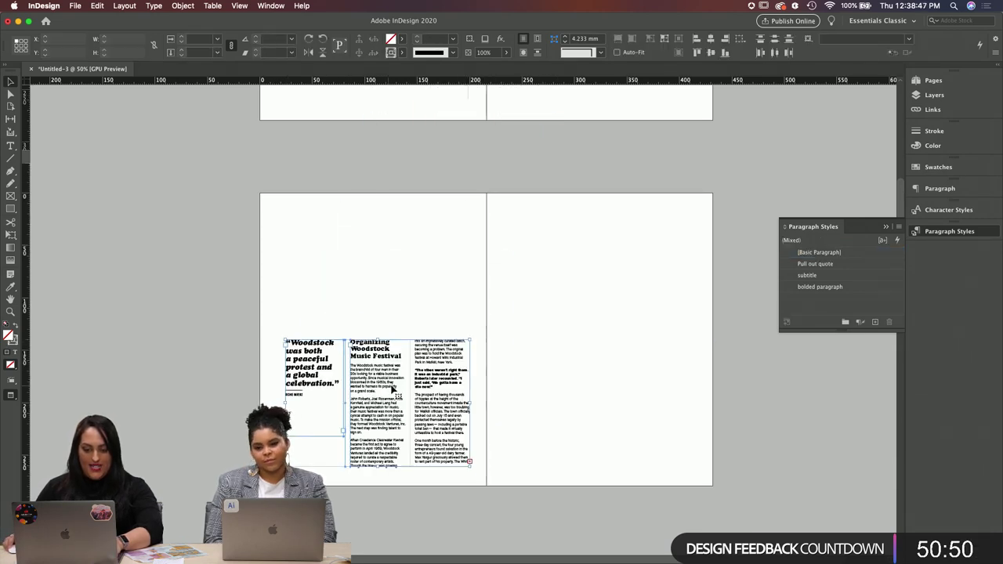
Step: With guides shown at 100% zoom, nudge the quote and article frames onto the margins
click(582, 391)
key(w)
key(super+1)
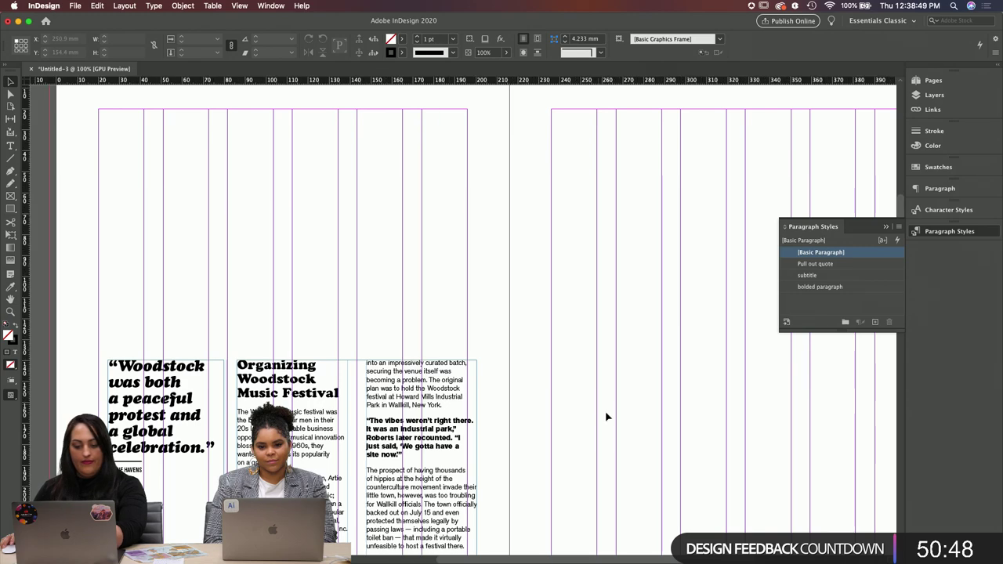
scroll(603, 294, down, 3)
scroll(603, 295, left, 2)
click(362, 239)
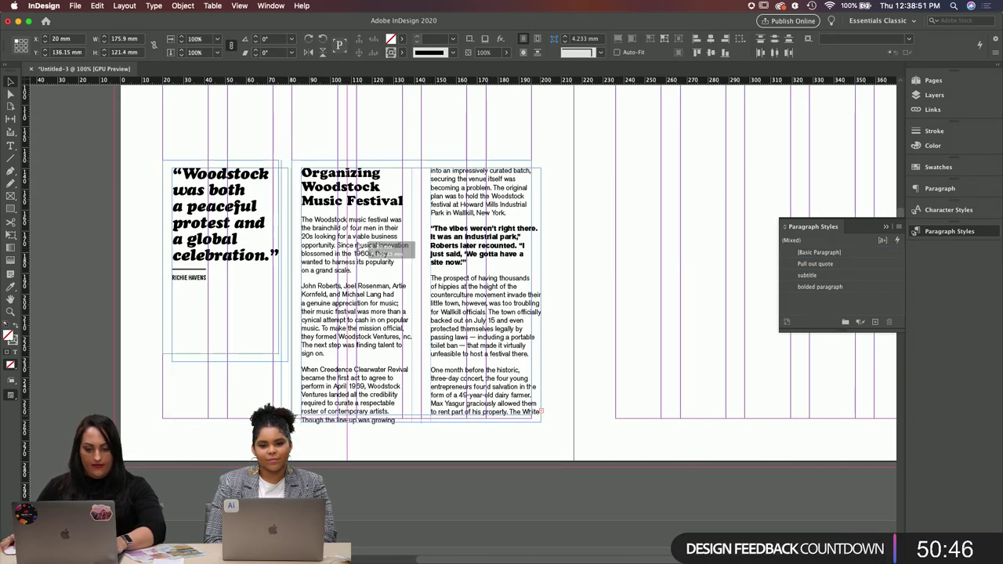
drag(362, 239, 352, 226)
Step: Lengthen the article text frame at the bottom and raise its top edge slightly
click(415, 404)
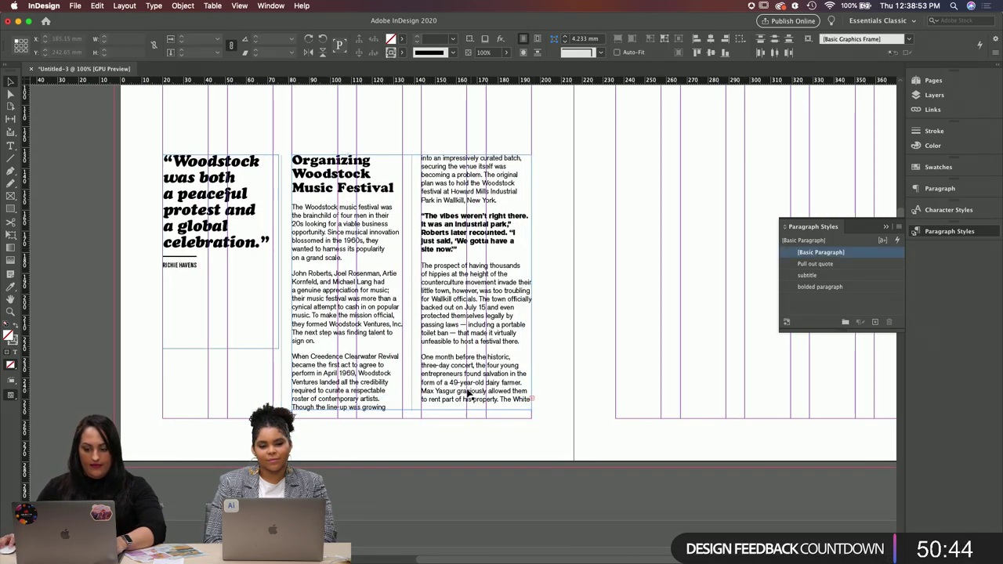
drag(419, 416, 420, 424)
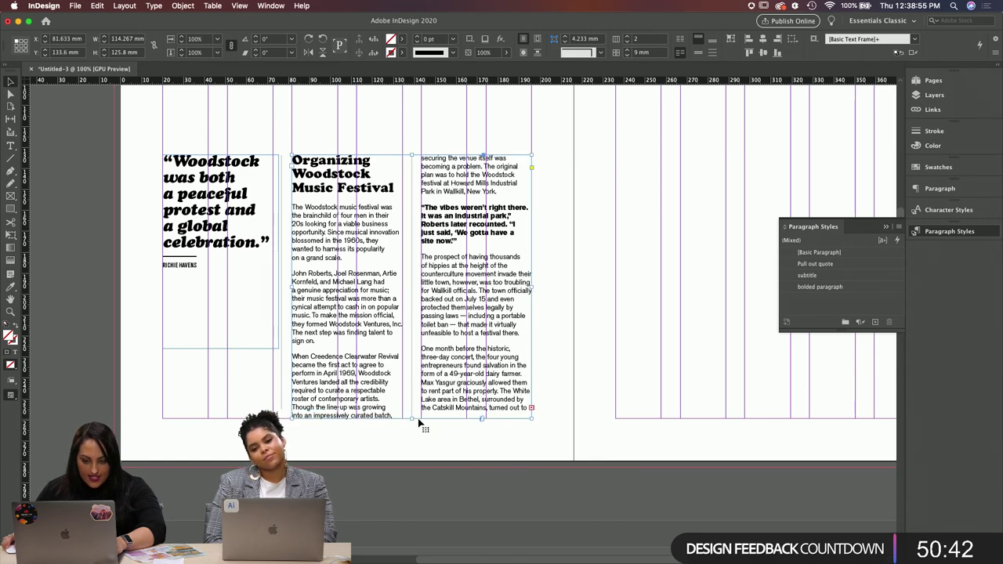
drag(410, 154, 410, 151)
click(411, 147)
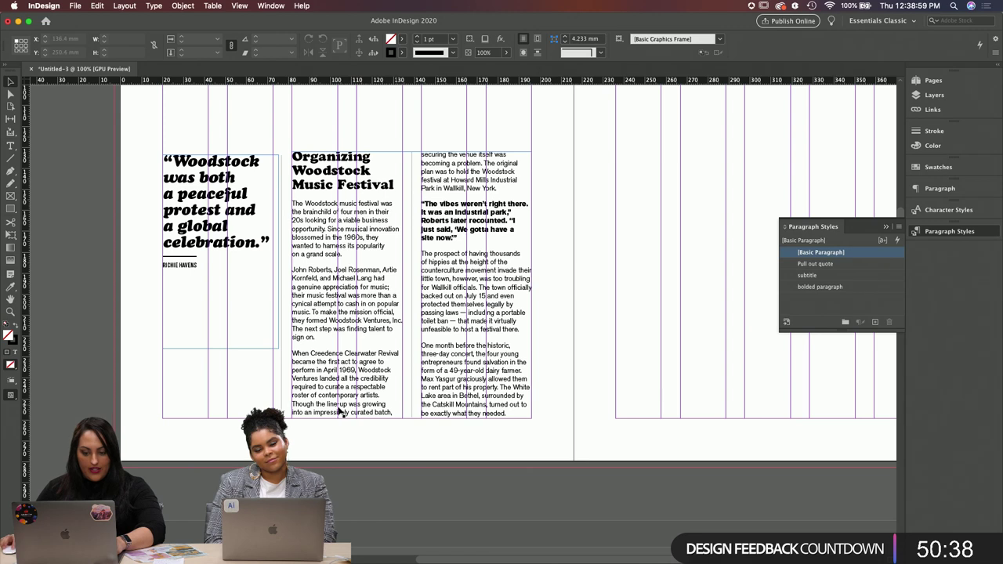
Step: Move the vertical column rule to the right of the last column
click(281, 404)
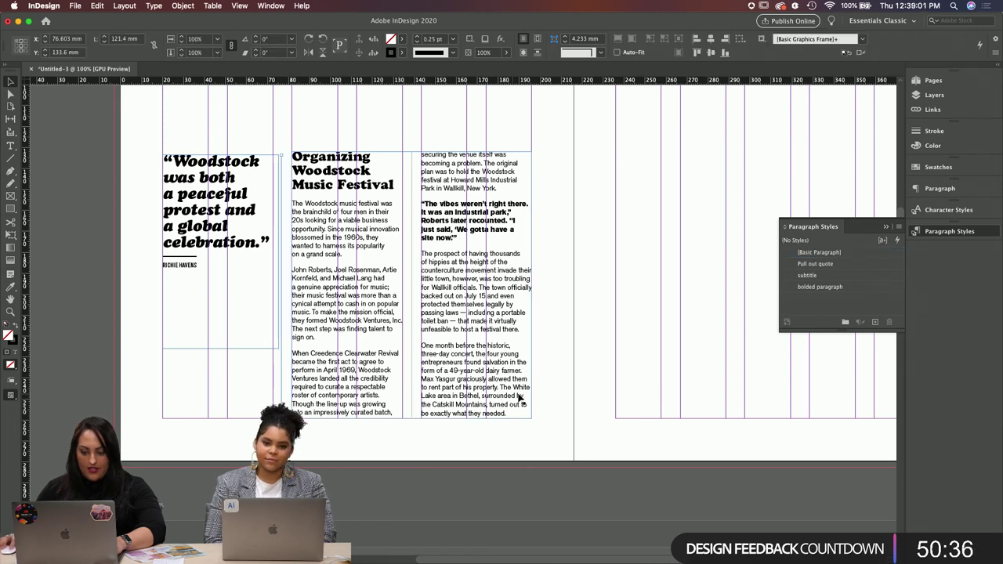
click(546, 400)
click(281, 368)
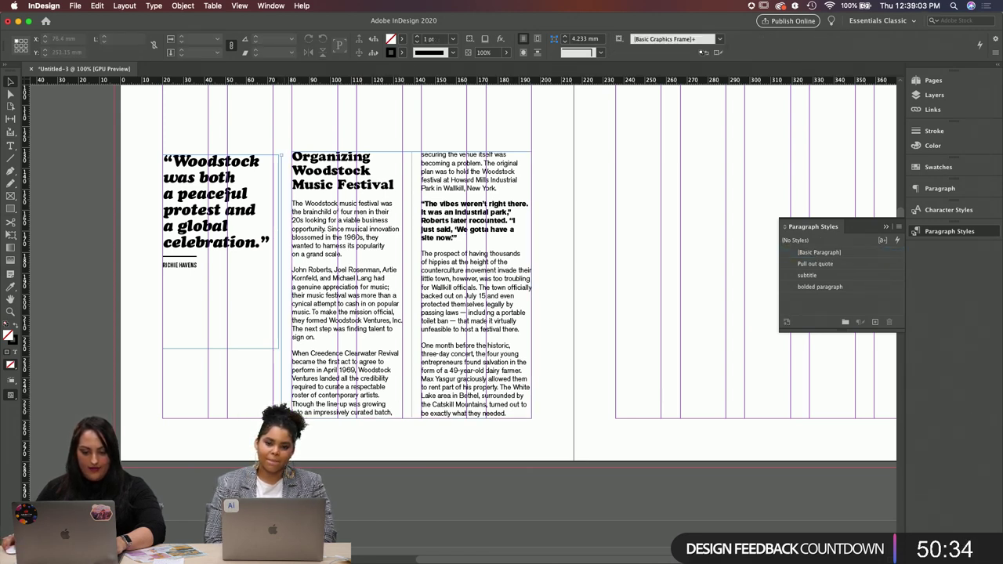
drag(302, 412, 541, 399)
click(604, 394)
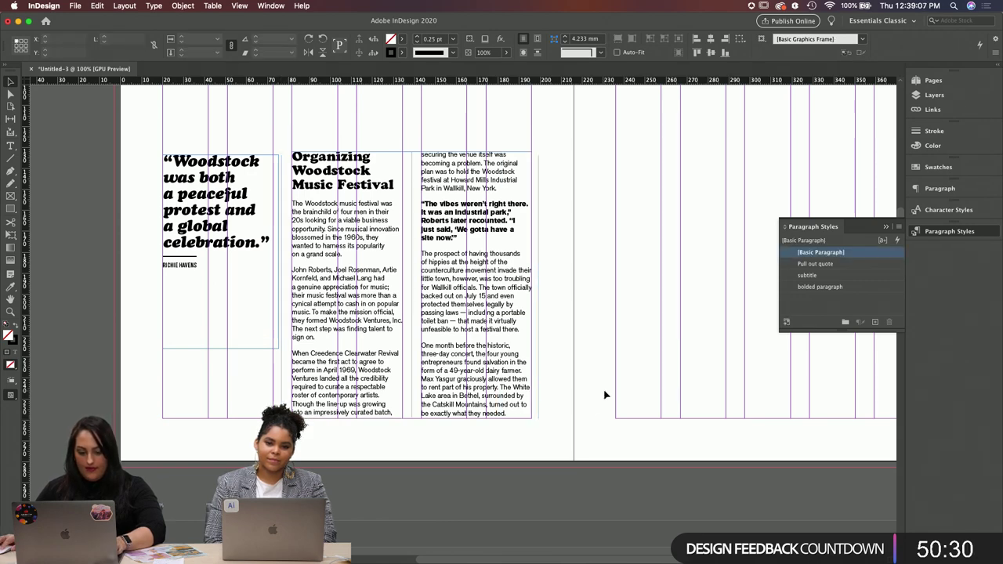
key(w)
scroll(625, 376, right, 5)
scroll(548, 373, left, 2)
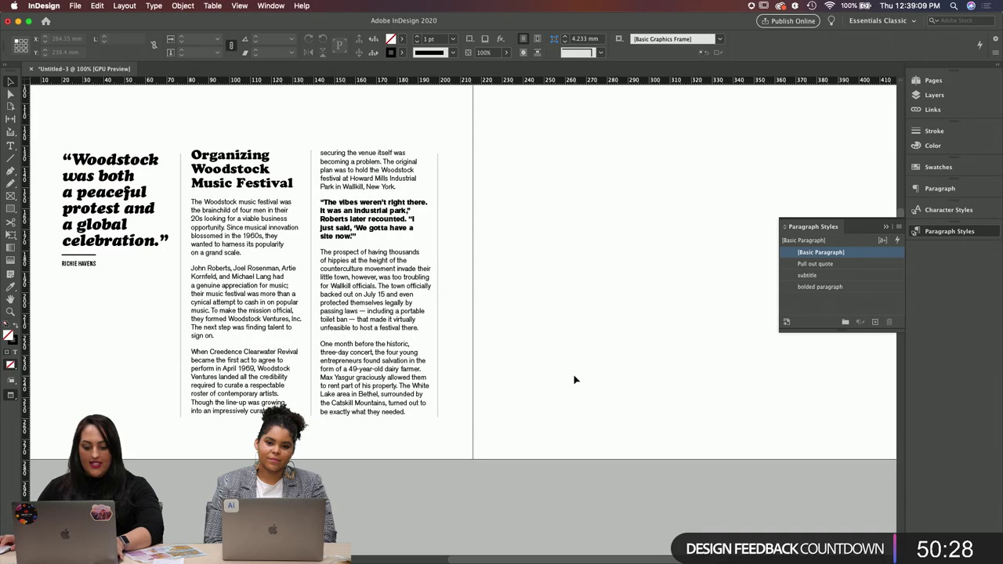
Step: Resize the right page's text frame: shorten it, widen both sides, and lower its top
key(w)
scroll(588, 329, right, 10)
drag(482, 235, 235, 308)
scroll(692, 285, left, 6)
scroll(692, 285, left, 3)
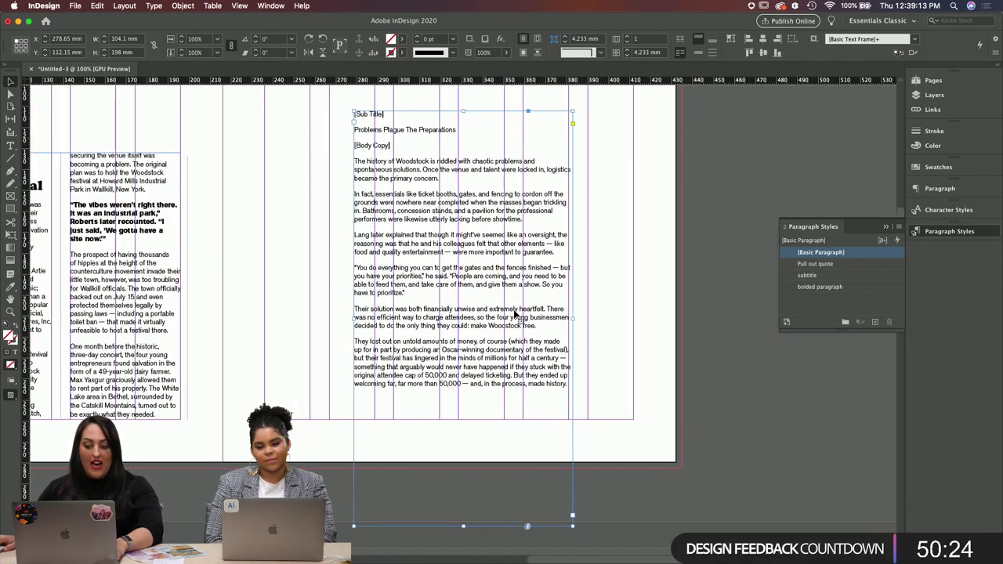
scroll(692, 307, left, 3)
scroll(693, 307, right, 1)
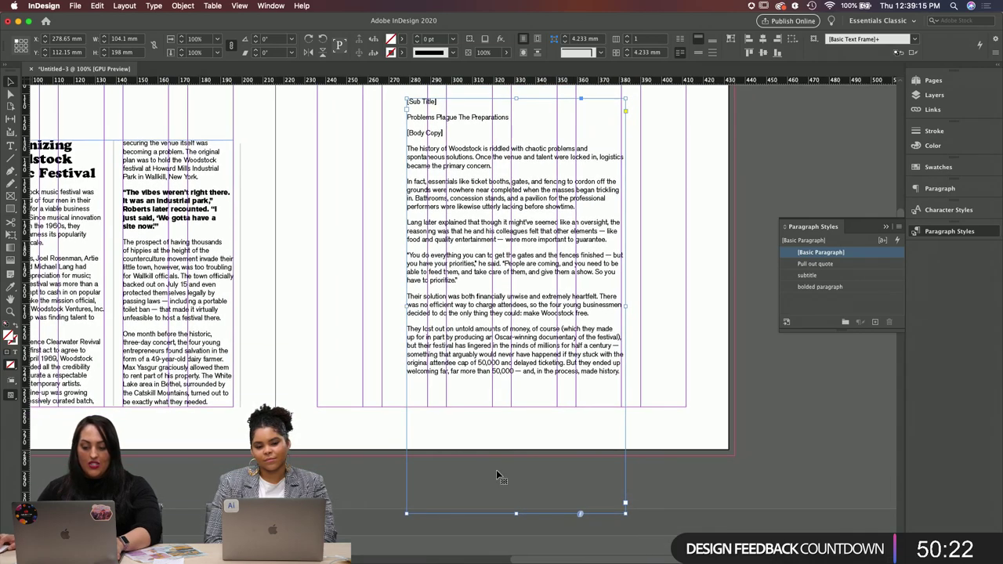
drag(514, 514, 515, 406)
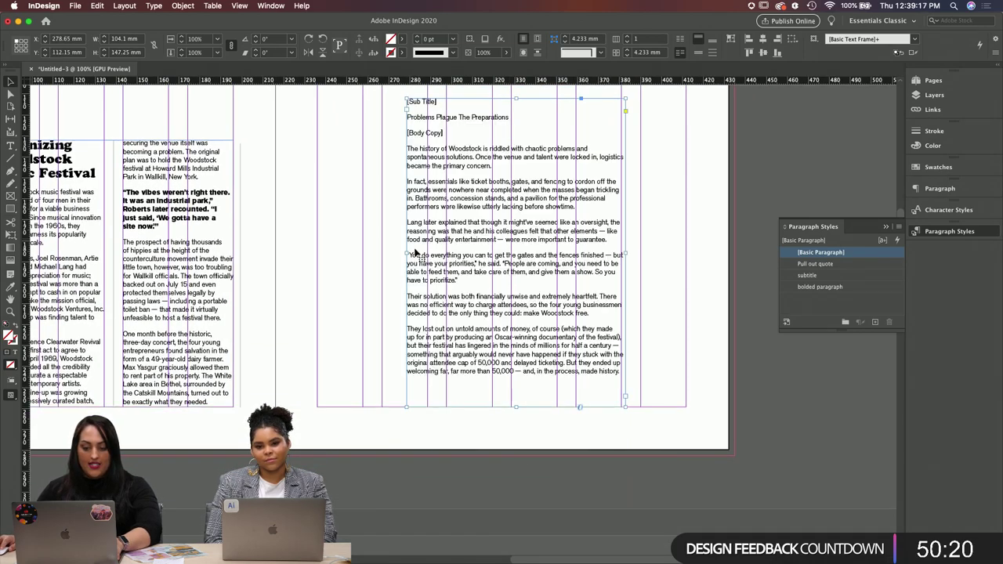
drag(406, 251, 381, 252)
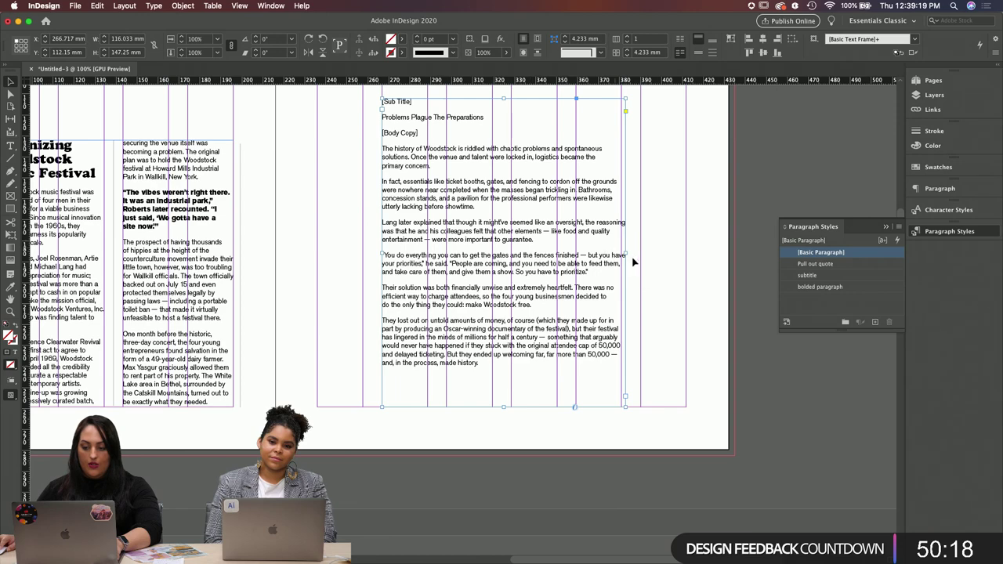
drag(627, 253, 687, 259)
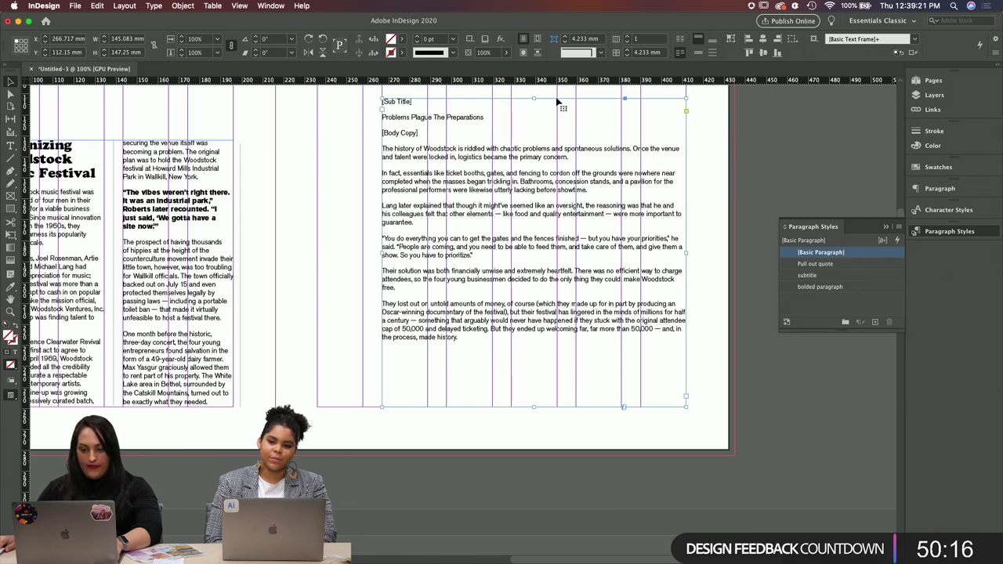
drag(534, 98, 532, 138)
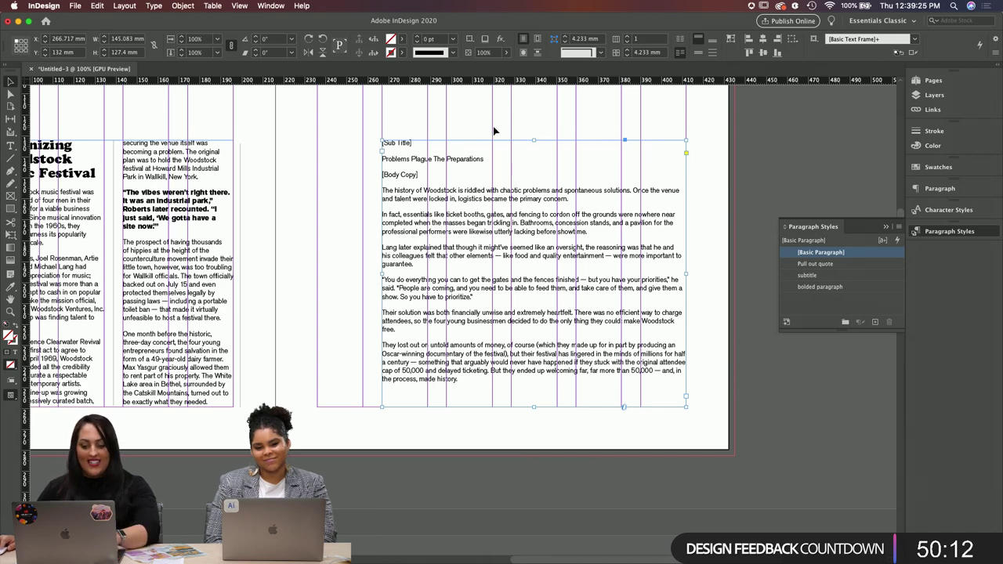
Step: Set the right page's text frame to 2 columns with a 9 mm gutter
scroll(458, 116, left, 5)
click(627, 36)
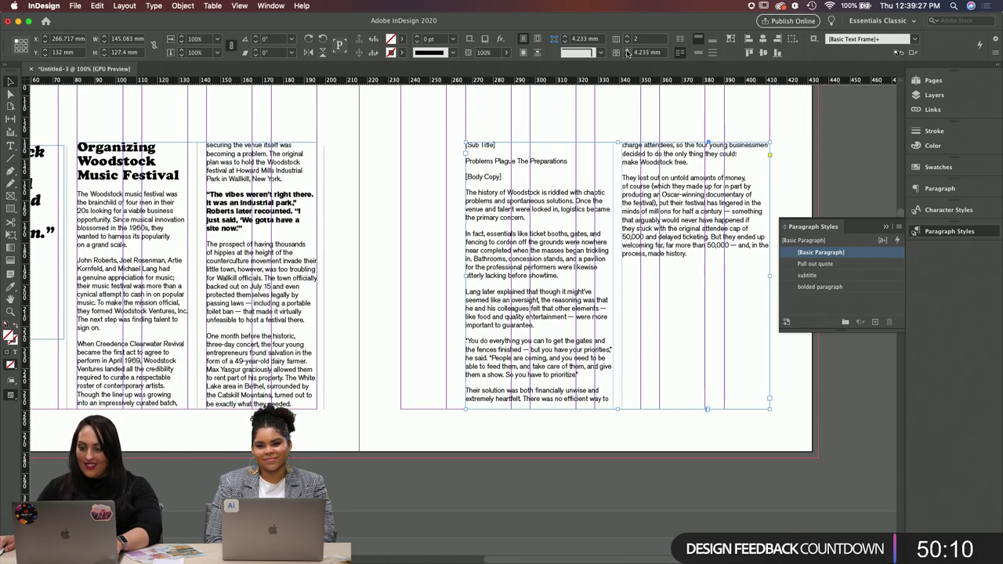
click(627, 51)
text(9)
key(Return)
click(277, 229)
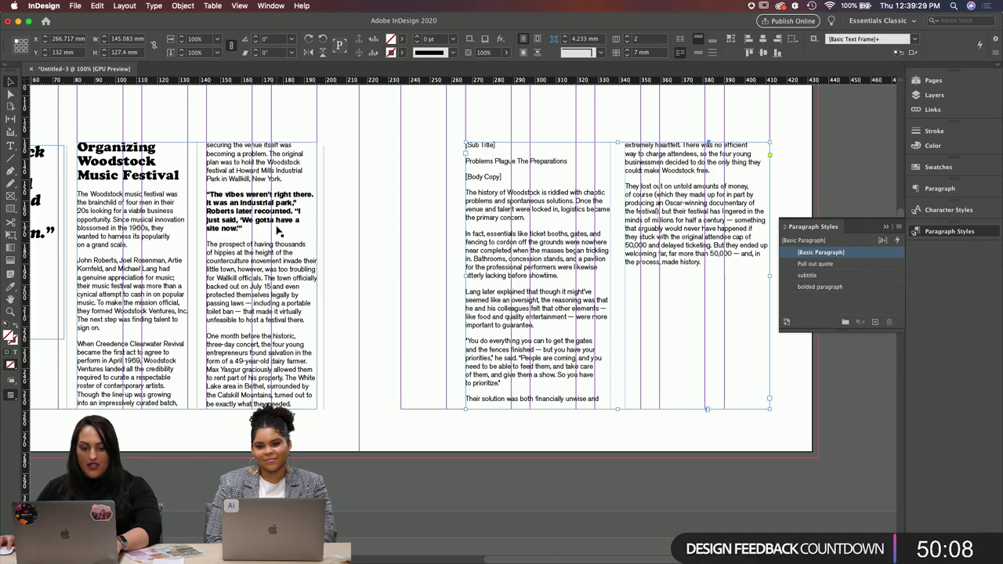
click(615, 157)
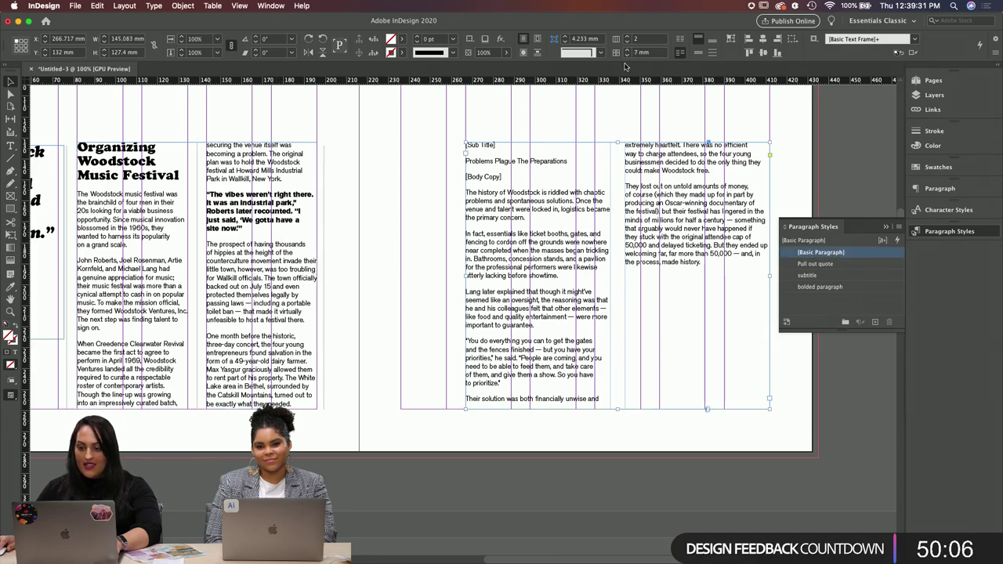
Step: Delete the [Sub Title] and [Body Copy] placeholder labels from the right page's frame
scroll(595, 235, left, 9)
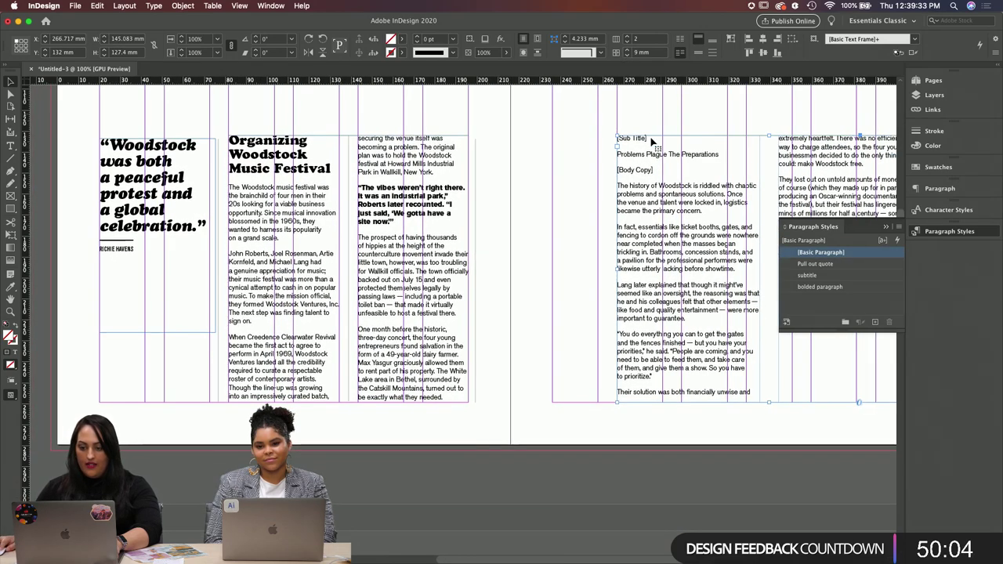
double_click(645, 153)
key(BackSpace)
key(BackSpace)
key(BackSpace)
key(BackSpace)
key(BackSpace)
key(BackSpace)
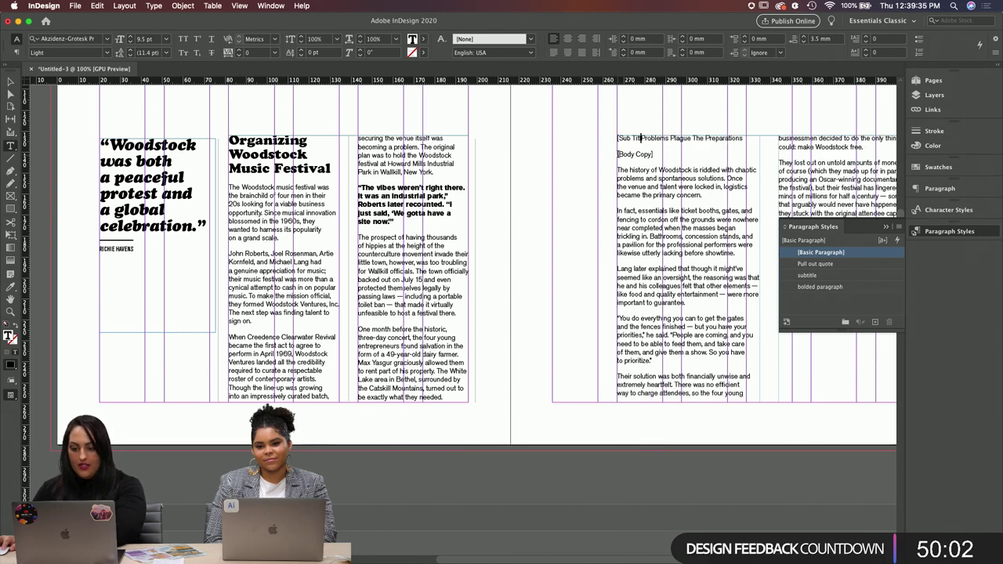
key(BackSpace)
key(BackSpace)
key(BackSpace)
key(BackSpace)
key(BackSpace)
key(BackSpace)
key(Down)
key(shift+End)
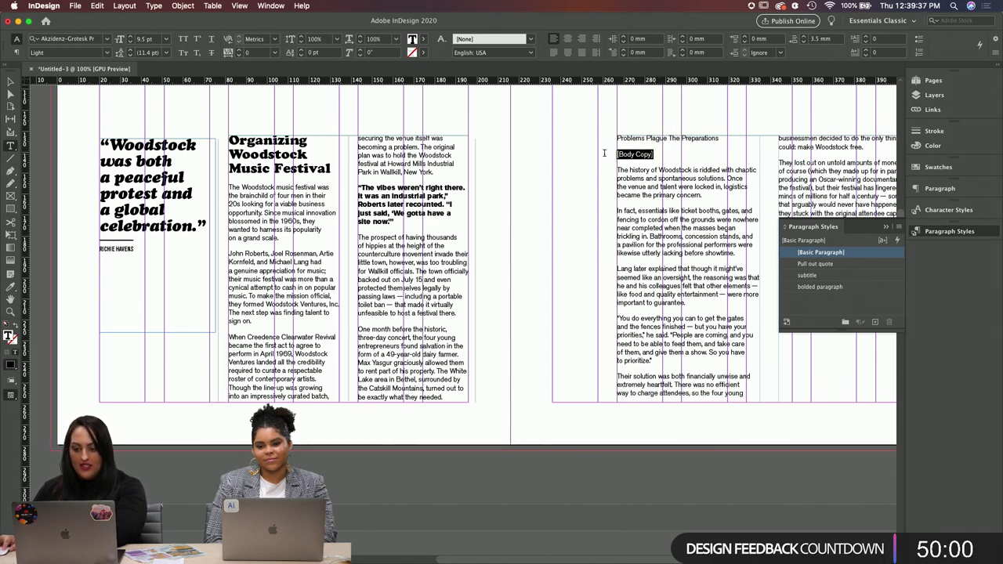
key(BackSpace)
key(BackSpace)
Step: Apply subtitle to the 'Problems Plague The Preparations' heading and bolded paragraph to 'Their solution'
triple_click(647, 138)
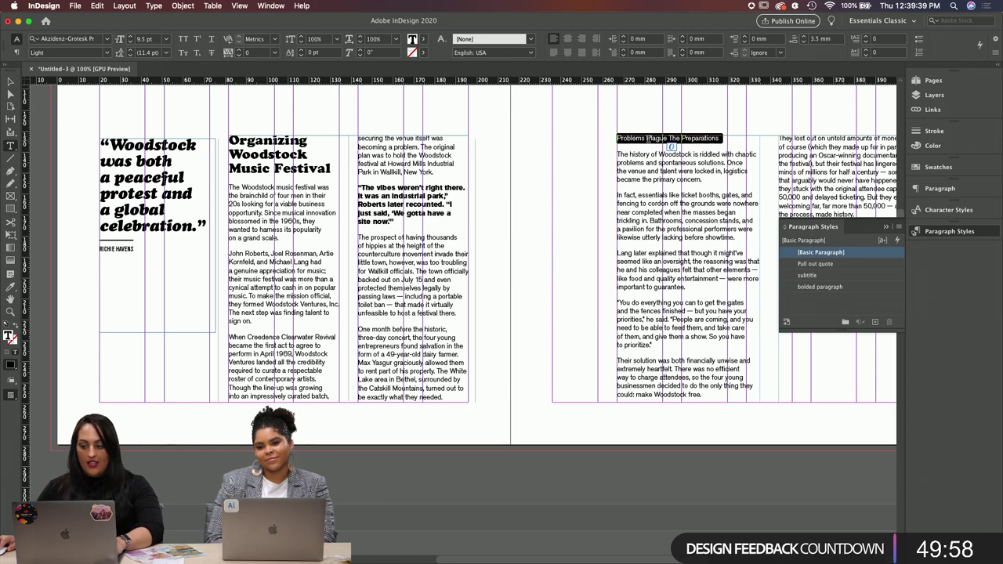
click(808, 276)
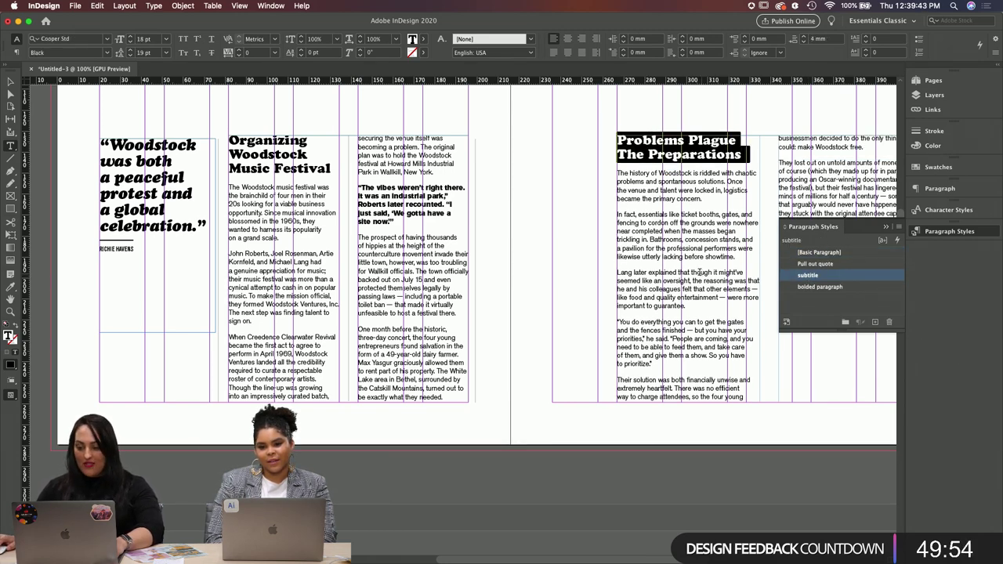
scroll(681, 272, right, 5)
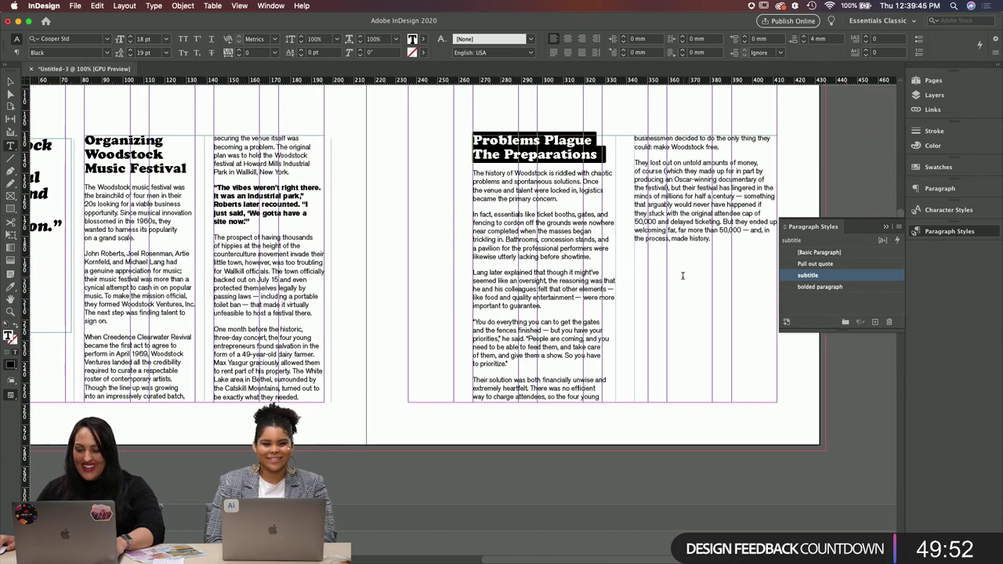
drag(476, 379, 718, 148)
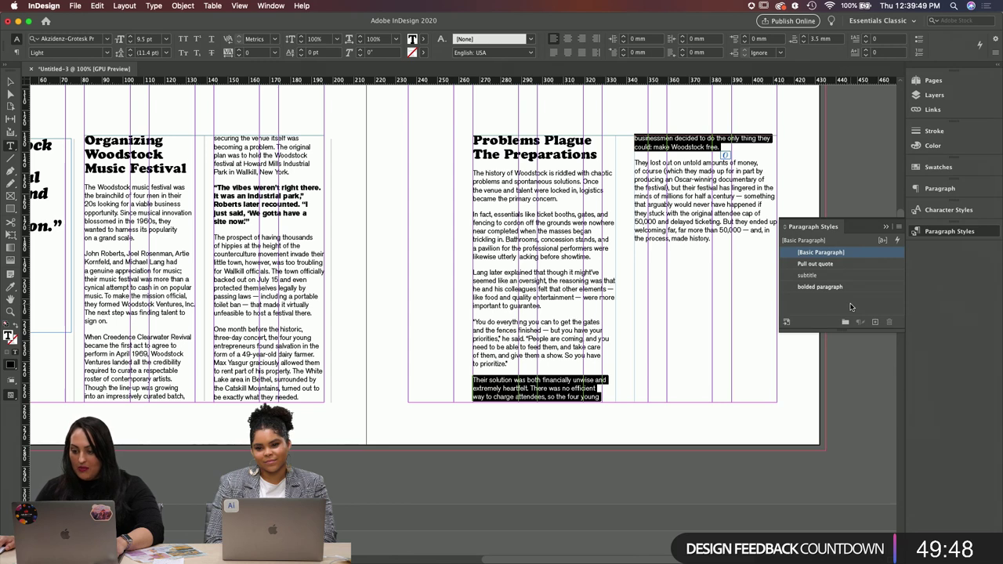
click(821, 287)
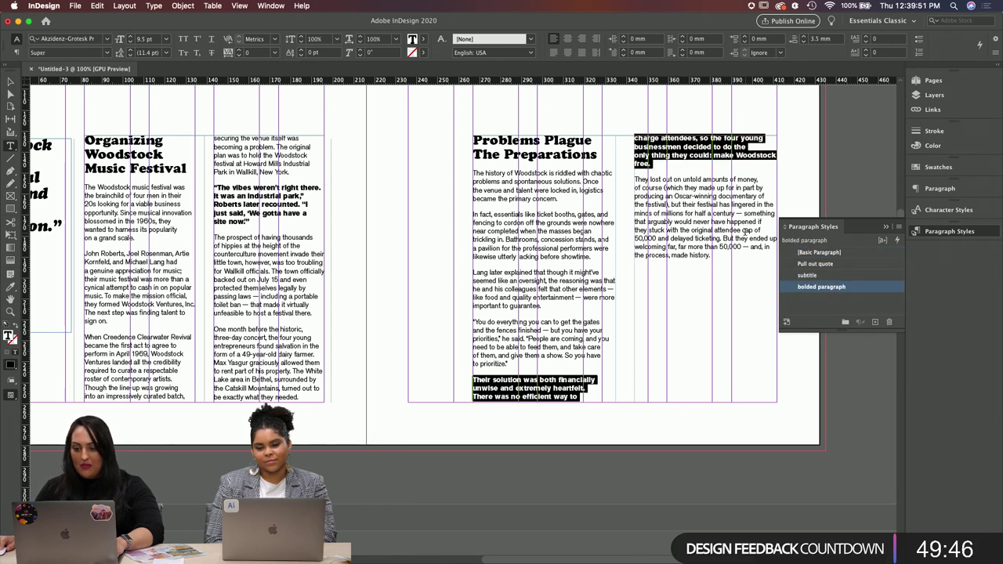
Step: Narrow the right page's text frame by dragging its left edge inward
click(729, 222)
click(10, 83)
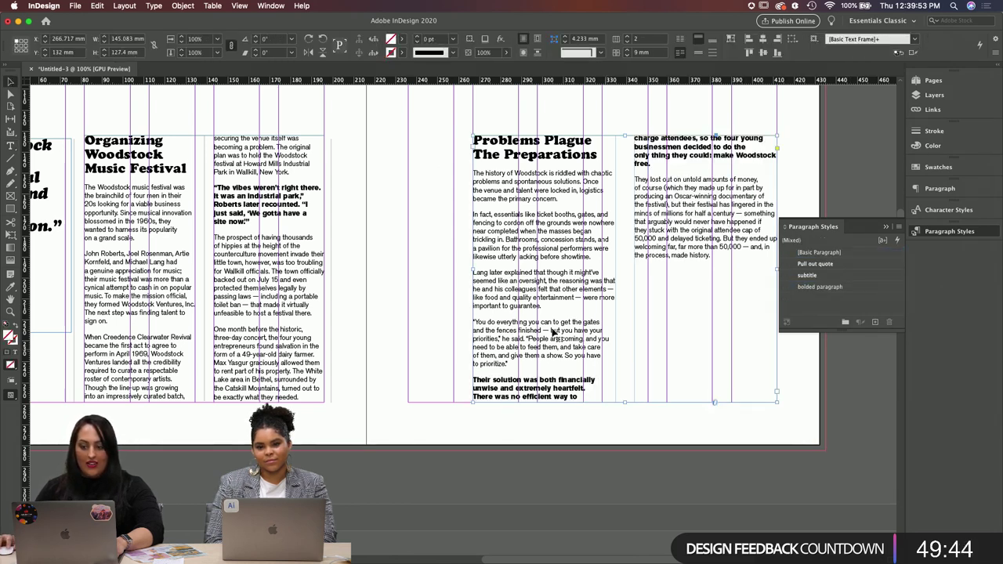
drag(473, 272, 537, 274)
Step: Hide and restore guides to preview the right page layout
click(647, 427)
scroll(666, 451, right, 3)
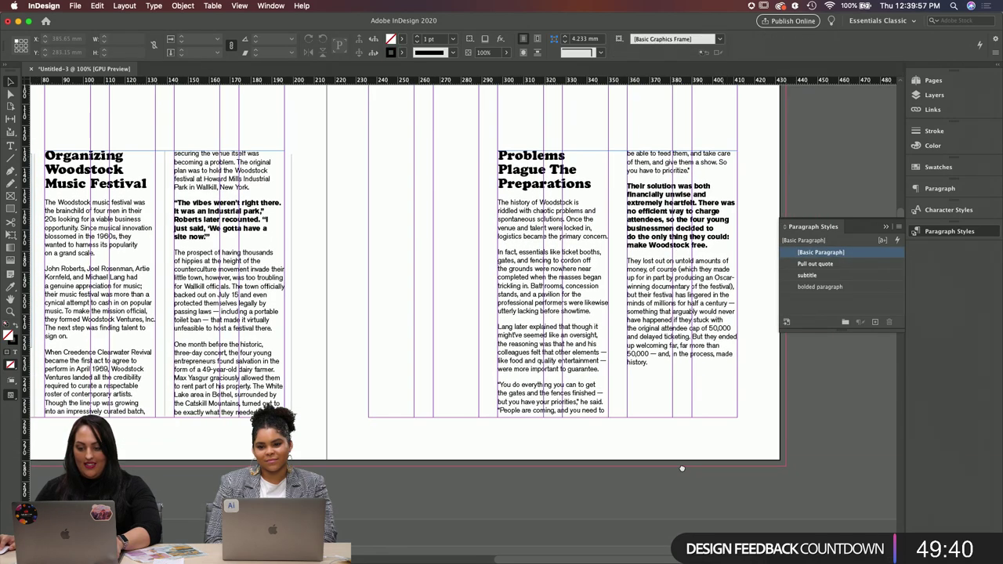
scroll(651, 438, left, 1)
key(w)
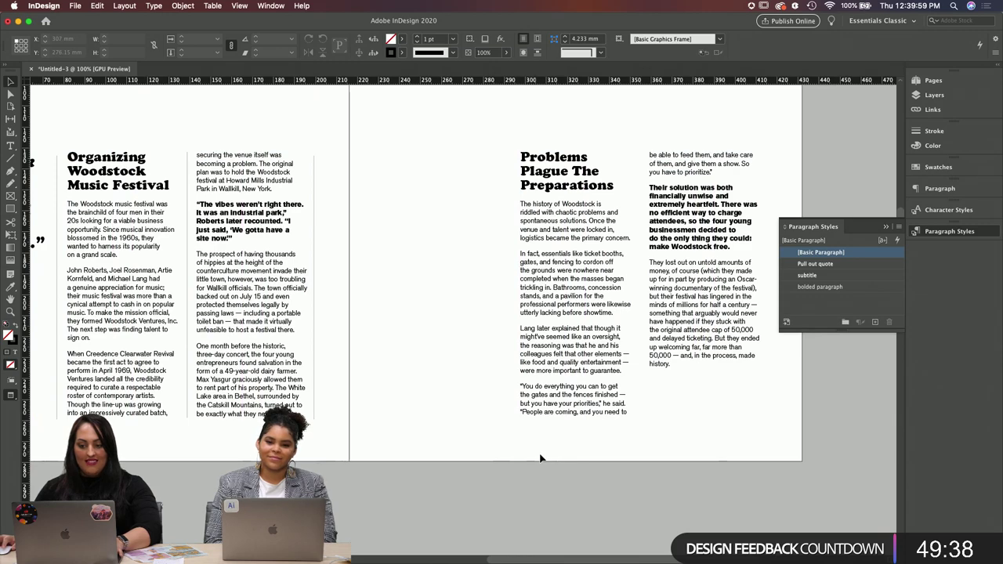
scroll(548, 459, left, 2)
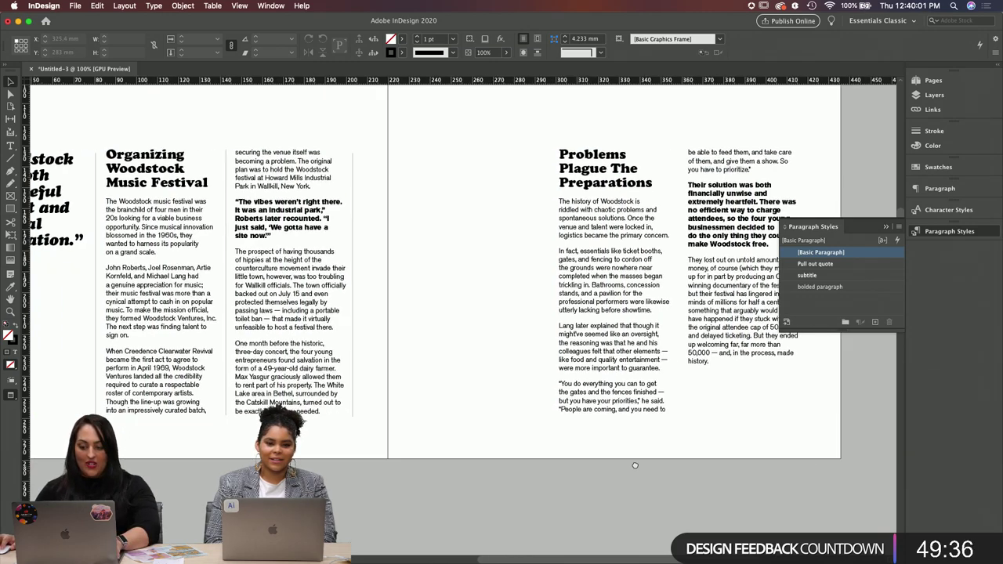
scroll(580, 463, right, 1)
key(w)
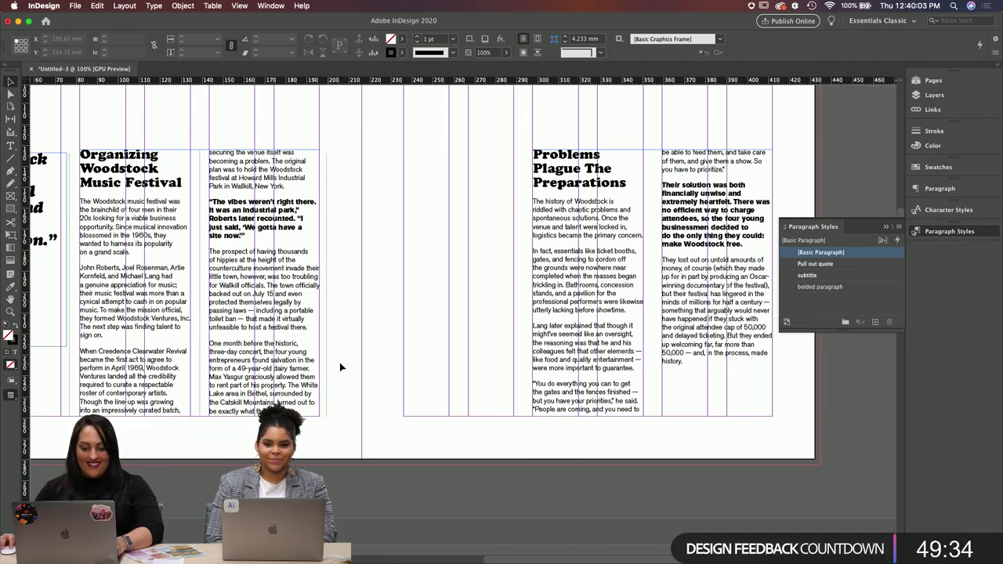
Step: Insert 0.25 pt column rules between the two columns of the right page's frame
click(584, 358)
key(super+b)
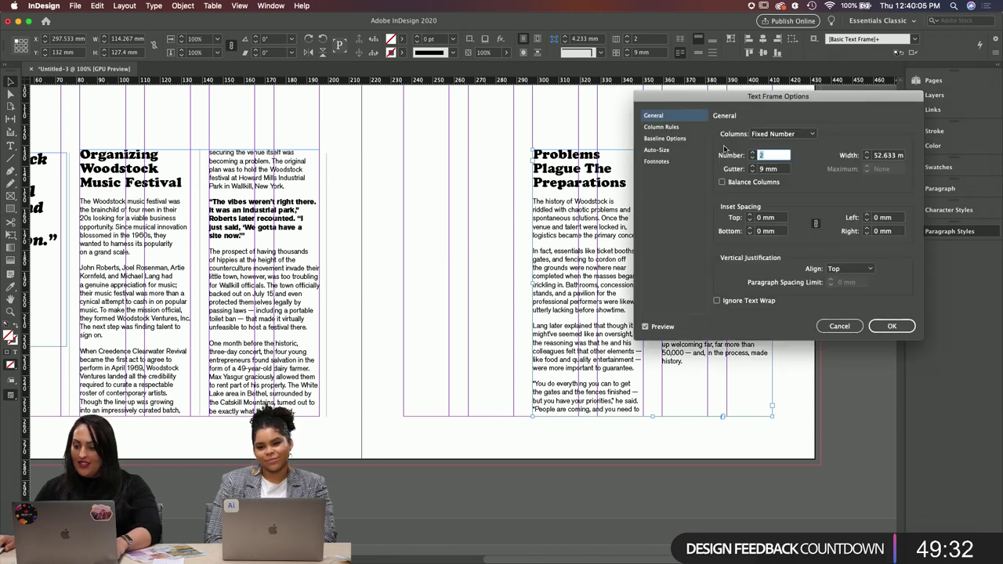
click(664, 127)
click(724, 133)
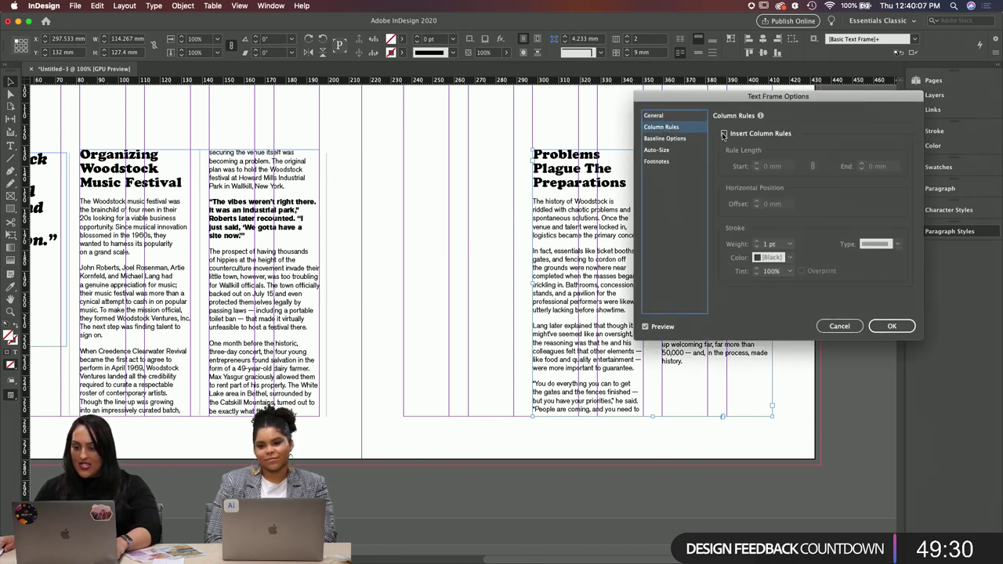
click(770, 244)
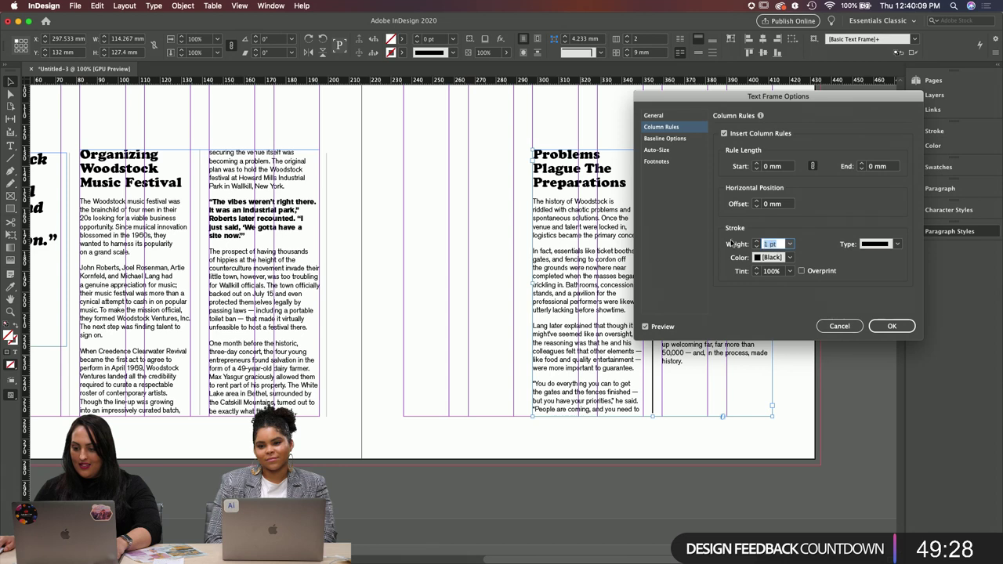
text(25)
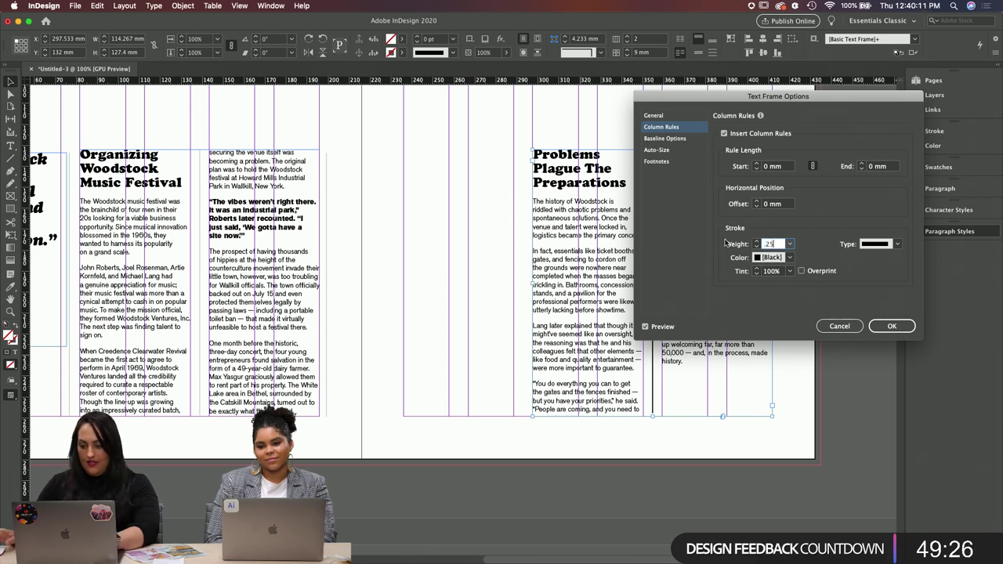
click(890, 326)
click(488, 424)
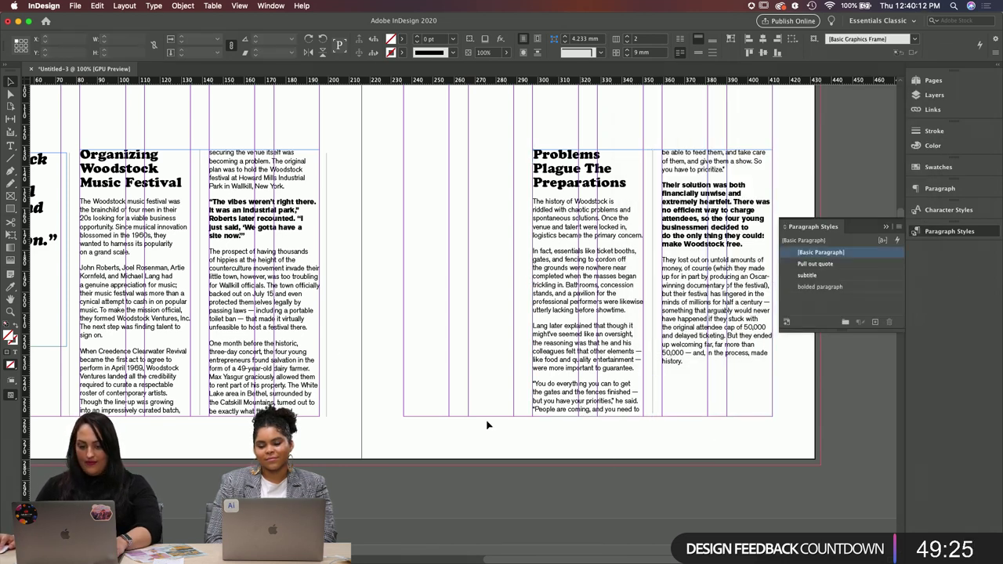
Step: Reposition the left page's two-column text frame
click(328, 358)
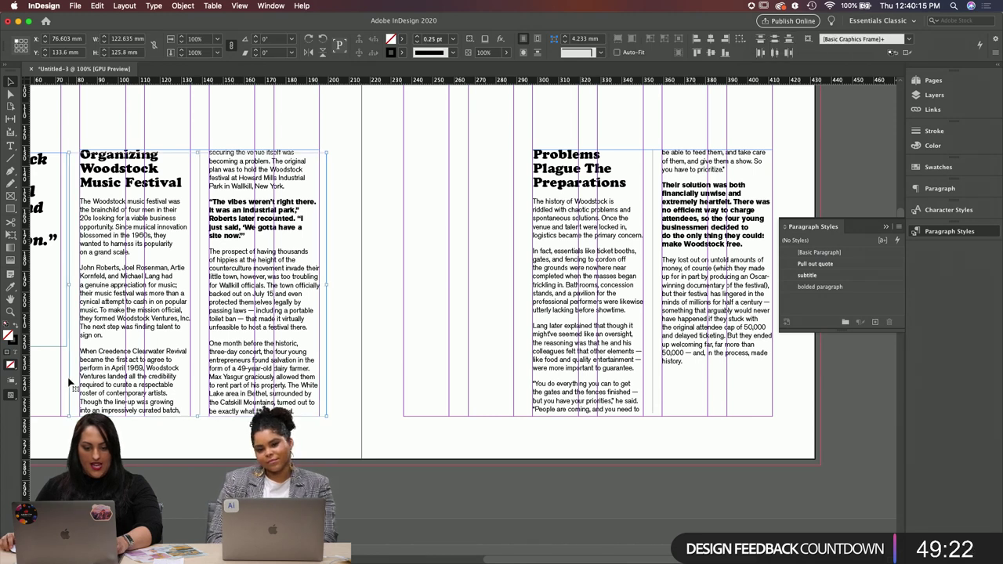
drag(81, 380, 527, 377)
click(620, 469)
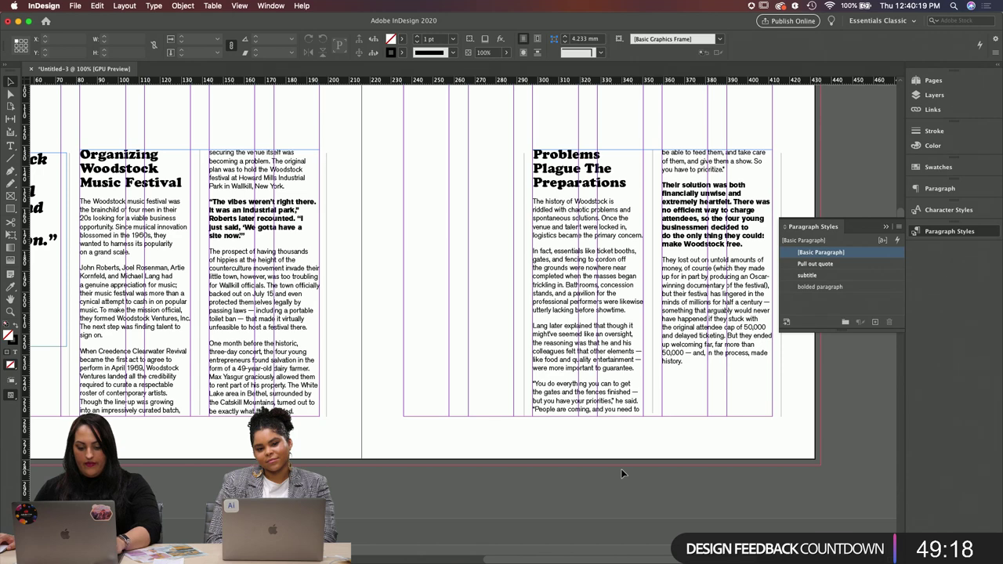
Step: Preview the spread in Presentation mode, then finish shortening the vertical column rule and deselect it
key(shift+w)
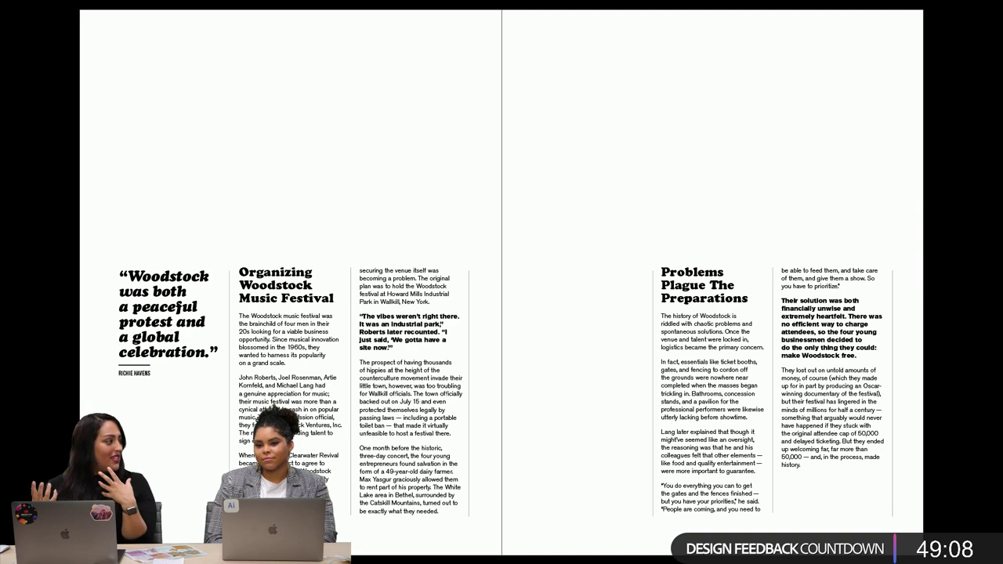
key(Escape)
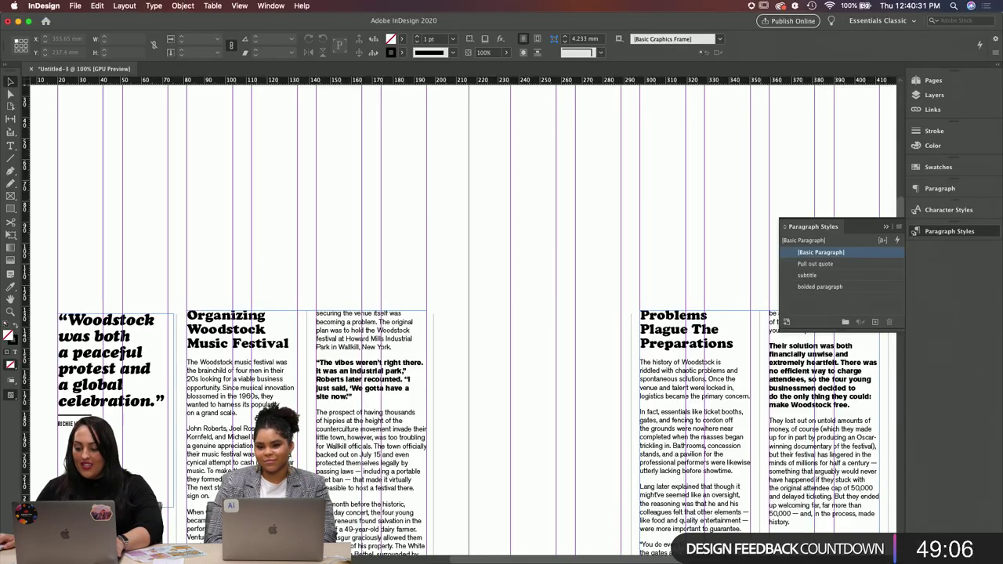
scroll(822, 518, right, 8)
scroll(822, 518, down, 5)
drag(681, 451, 681, 401)
click(678, 416)
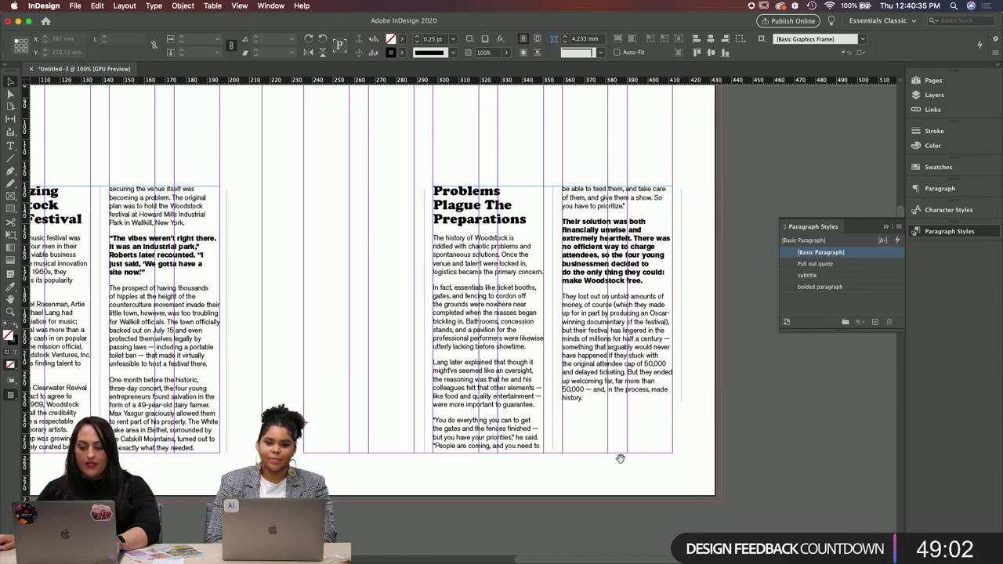
scroll(568, 413, left, 10)
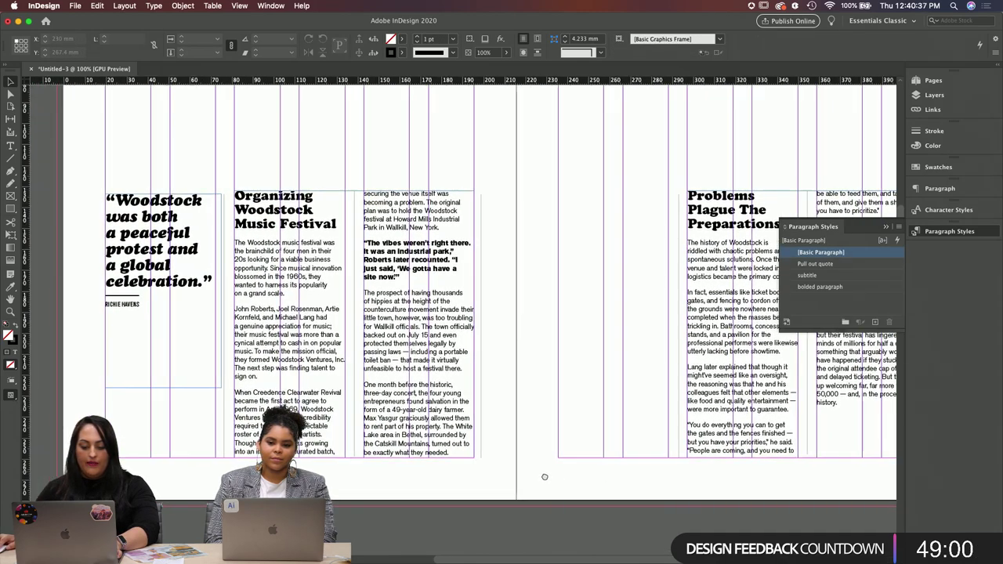
Step: Check the recentred, zoomed-out spread without guides, then restore guides and bring up Place
key(w)
scroll(541, 433, right, 2)
scroll(540, 433, up, 1)
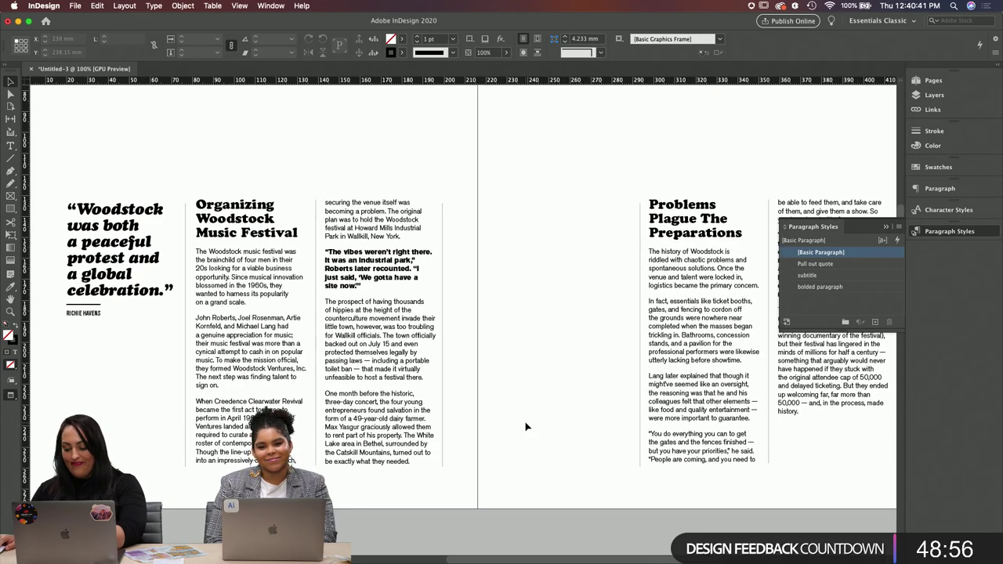
key(super+minus)
scroll(502, 313, up, 3)
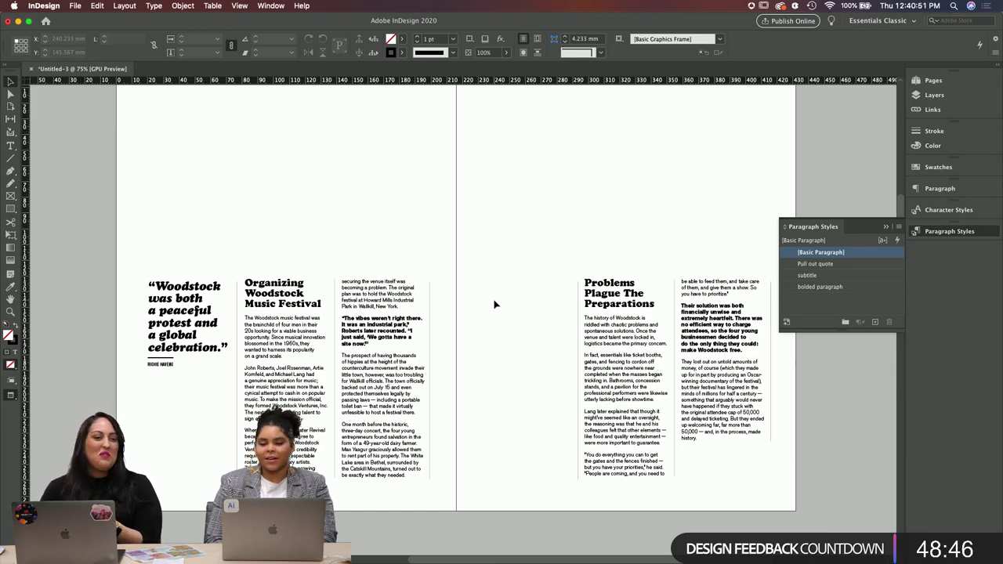
drag(398, 224, 426, 217)
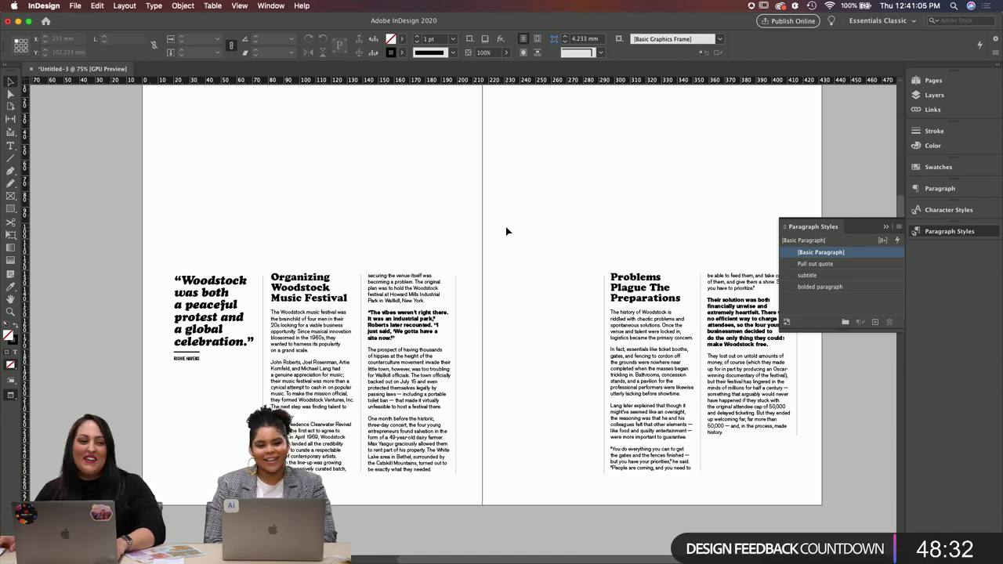
mouse_move(410, 204)
mouse_down()
mouse_move(457, 213)
mouse_move(419, 202)
mouse_up()
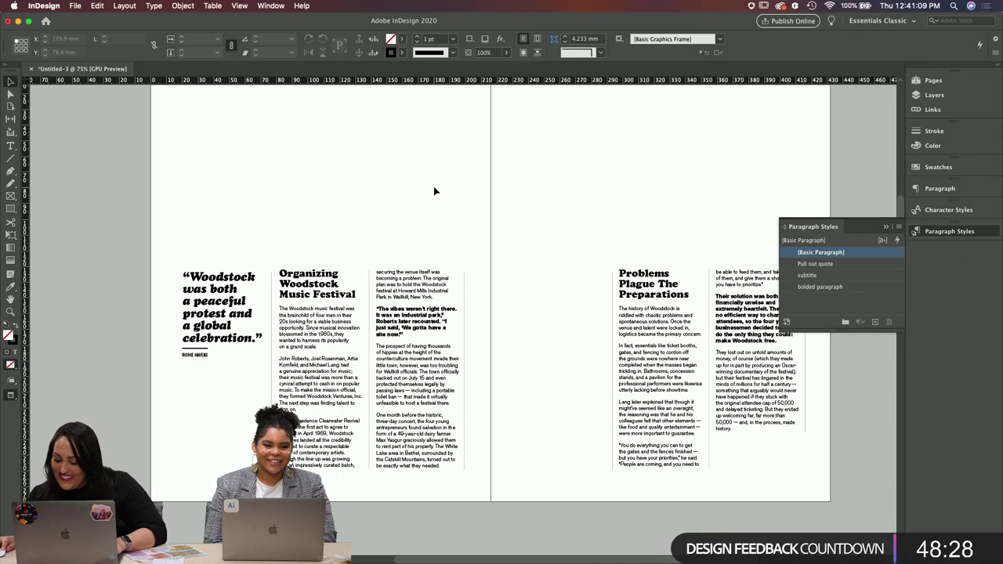
scroll(517, 251, up, 2)
scroll(517, 251, left, 2)
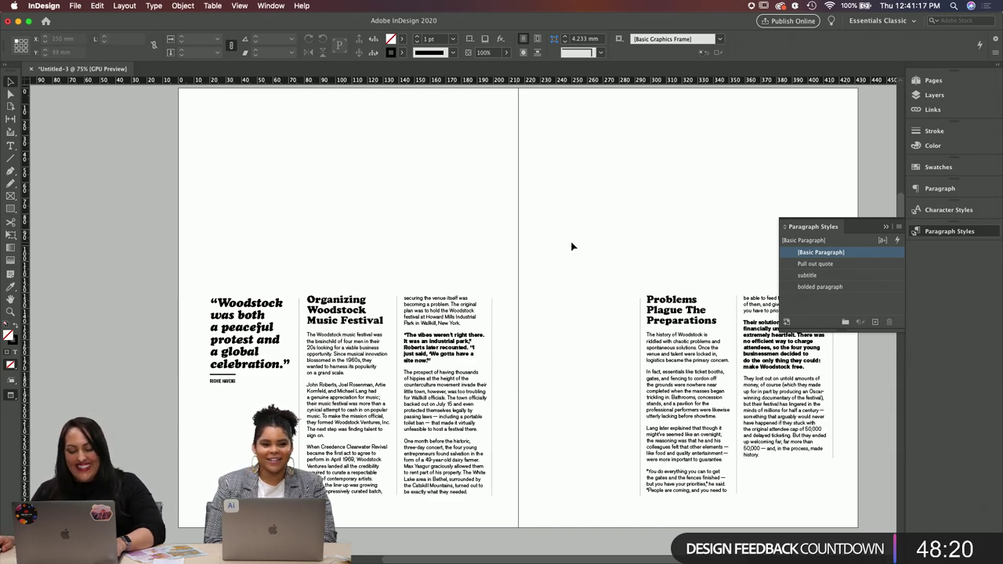
scroll(474, 210, up, 2)
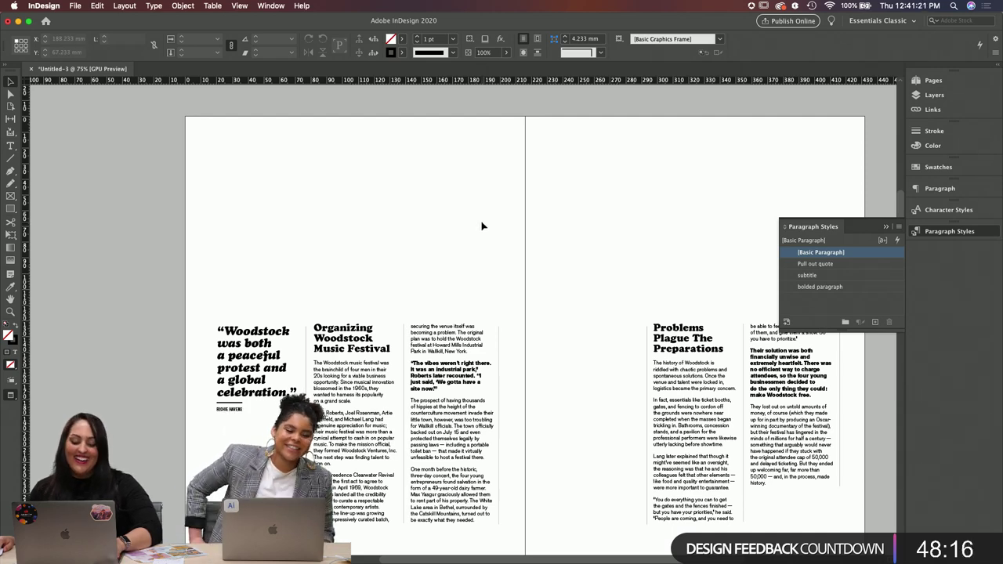
key(w)
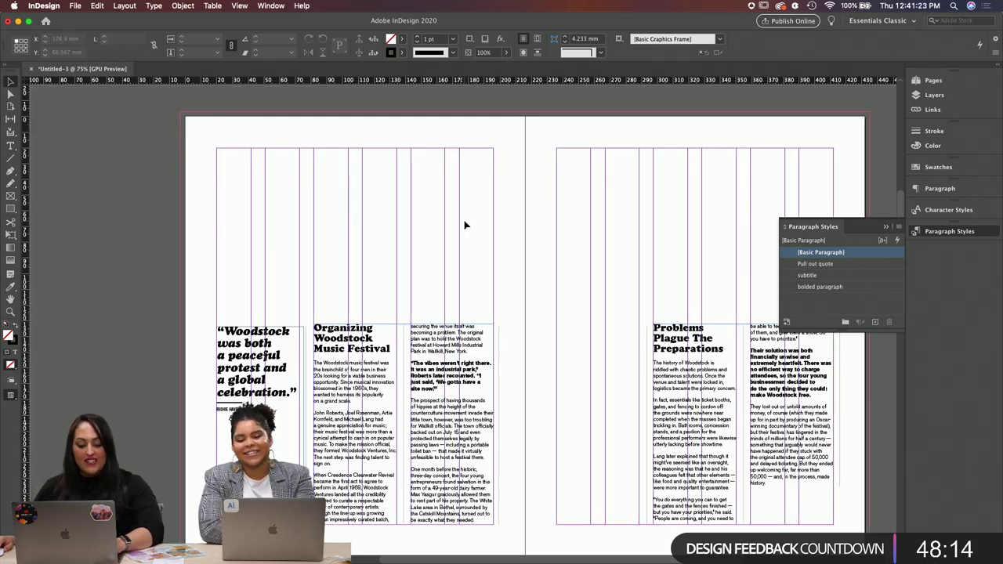
key(super+d)
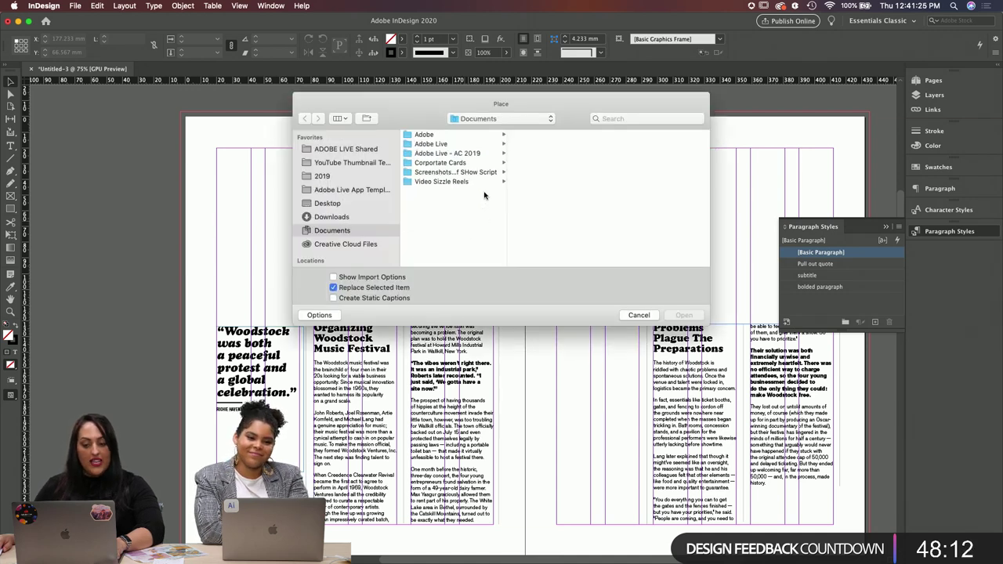
Step: Browse to Desktop > Woodstock Zine Files > Illustrations and locate the Dove EPS file
click(335, 205)
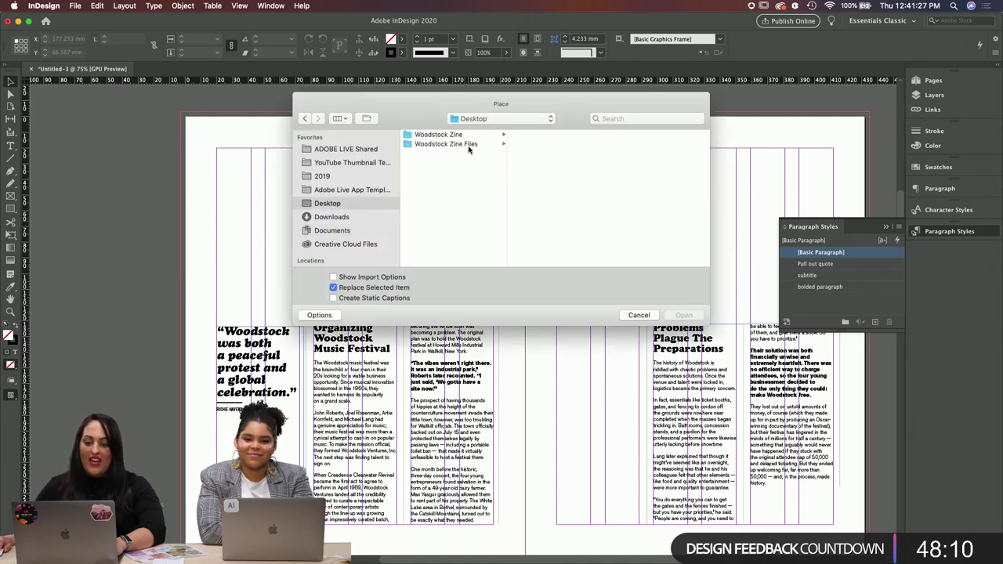
click(460, 137)
click(468, 145)
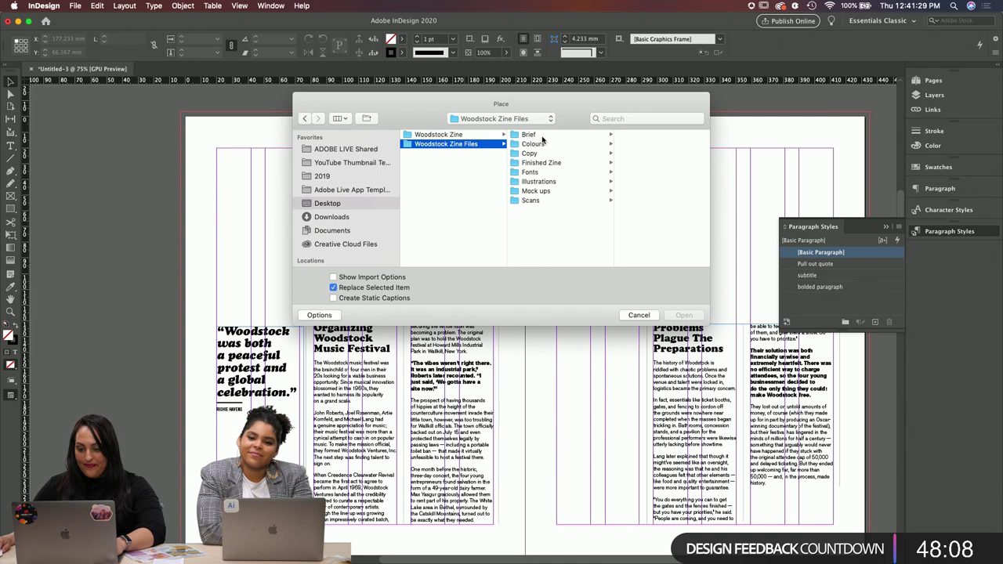
click(540, 182)
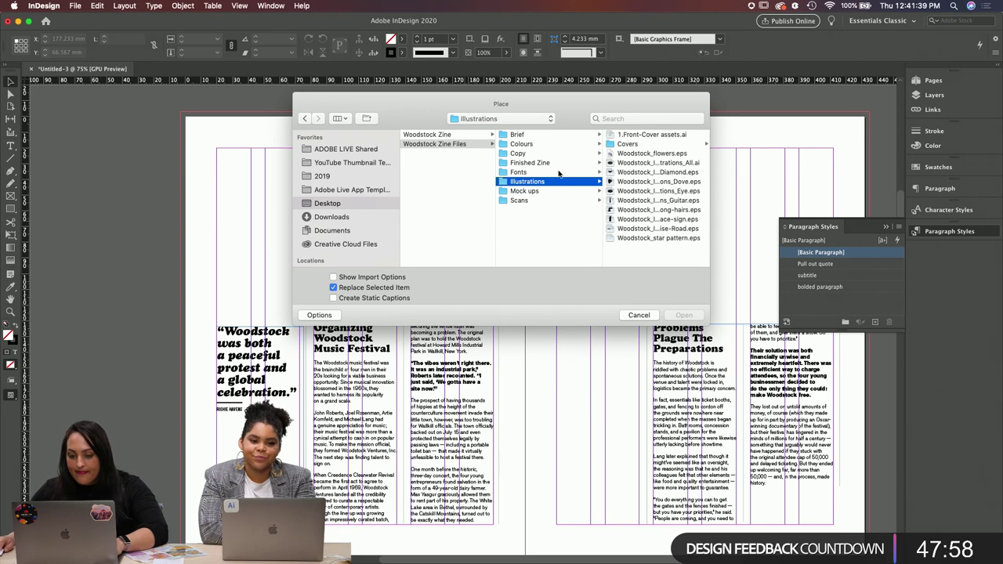
key(Escape)
key(super+d)
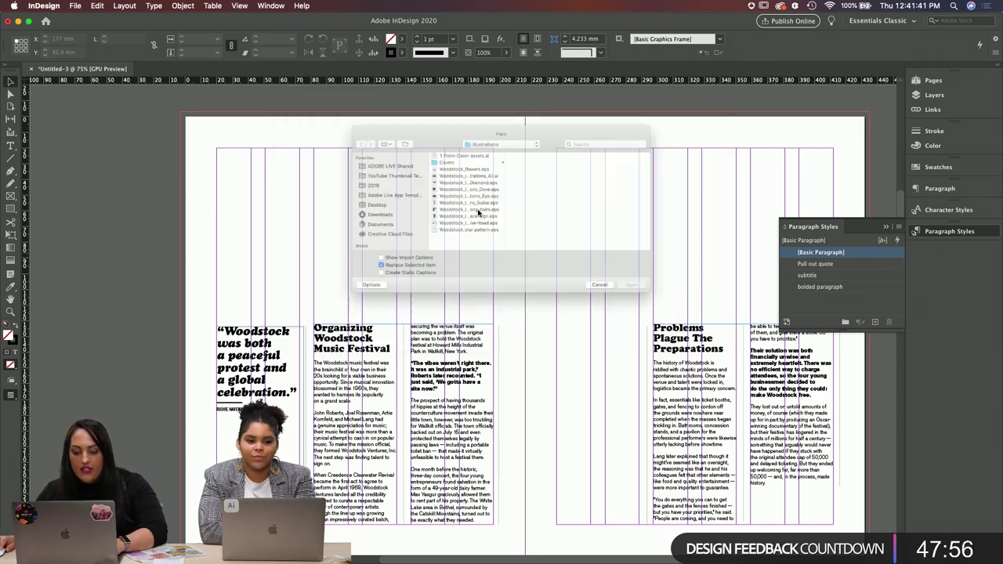
click(434, 181)
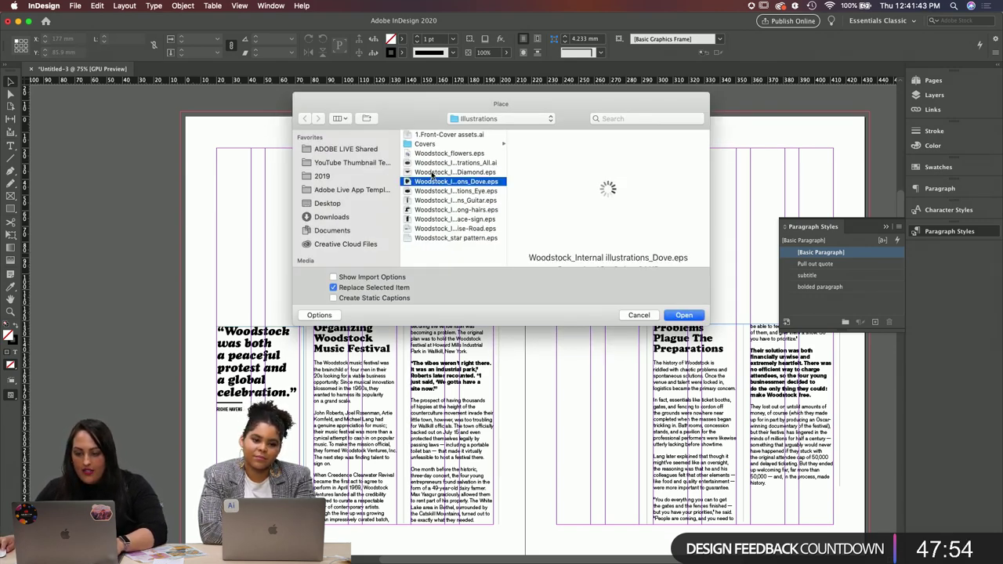
key(Return)
key(super+d)
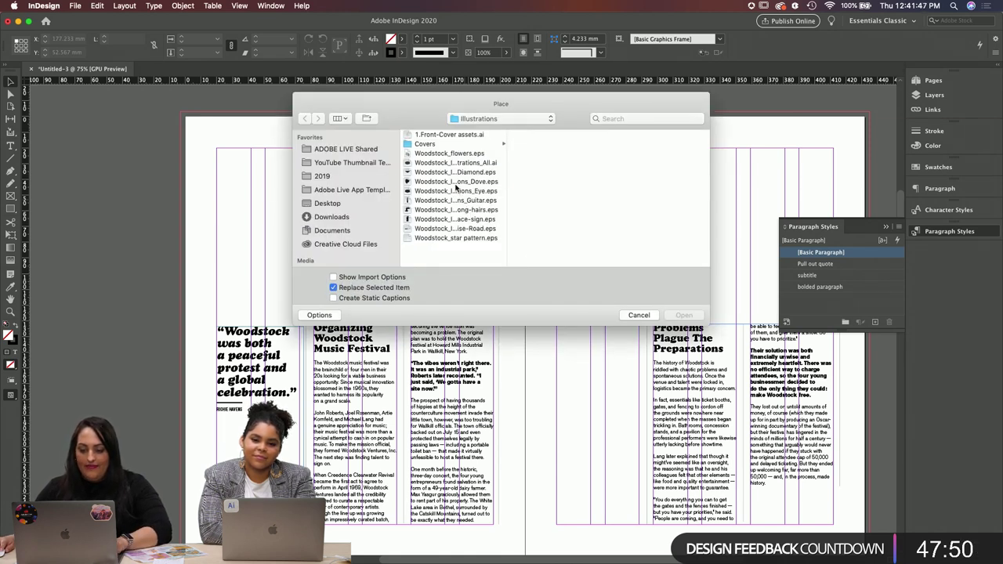
Step: Place the Dove illustration at the top of the right page, then switch to the Acrobat moodboard PDF
click(455, 183)
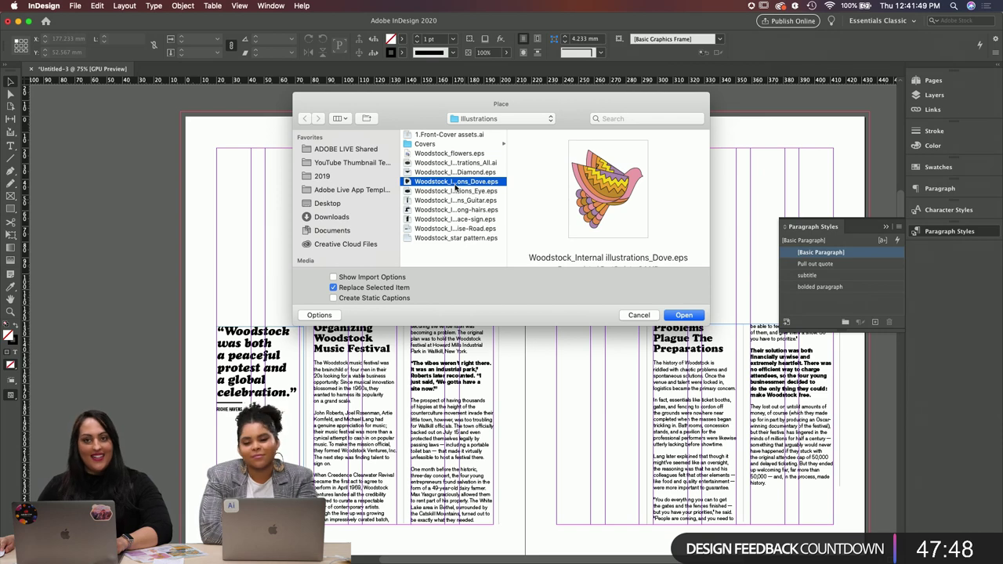
click(684, 315)
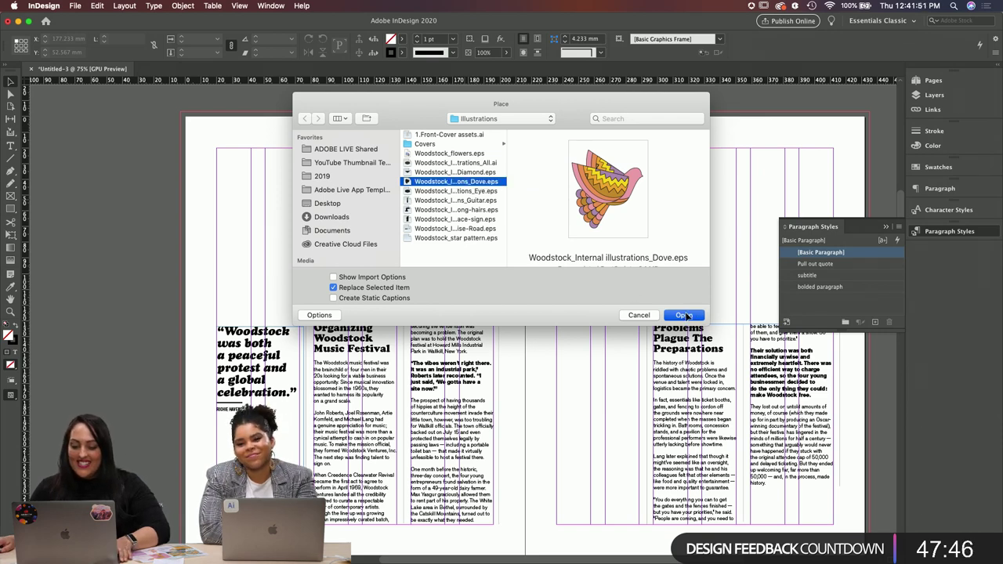
click(540, 160)
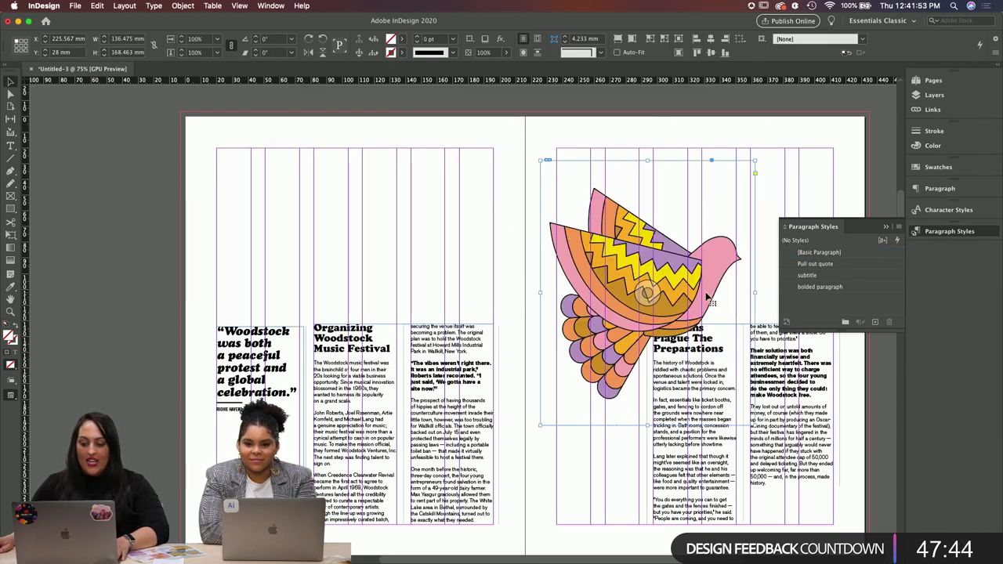
drag(707, 296, 678, 256)
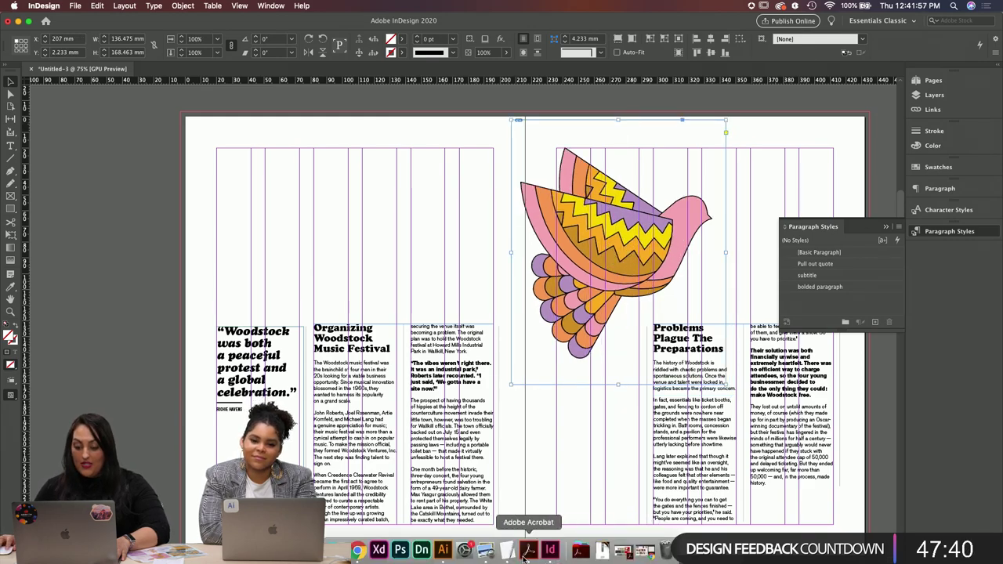
click(526, 553)
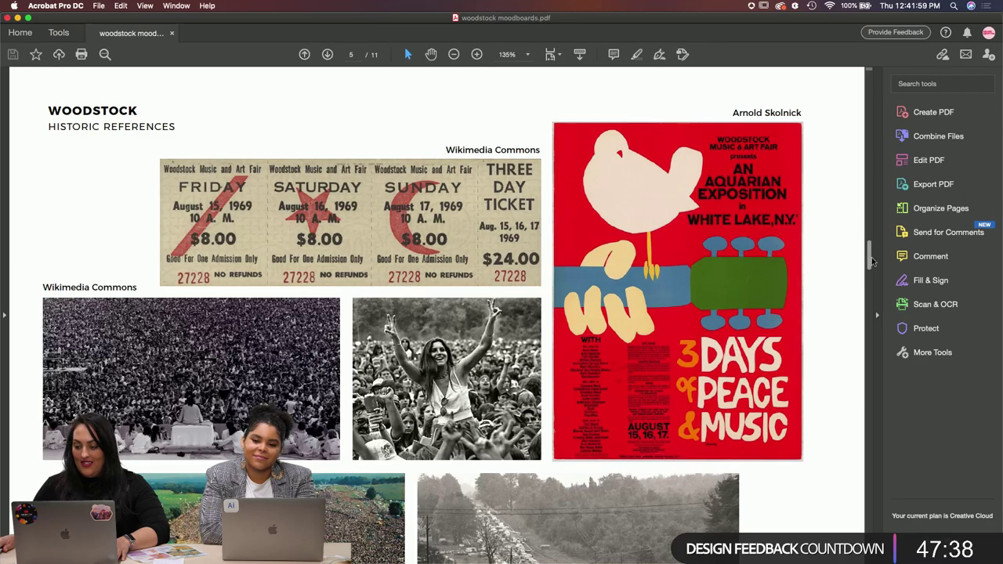
Step: Scroll through the moodboard PDF's sketches and posters, then minimize Acrobat
mouse_move(870, 259)
mouse_down()
mouse_move(868, 518)
mouse_move(870, 436)
mouse_up()
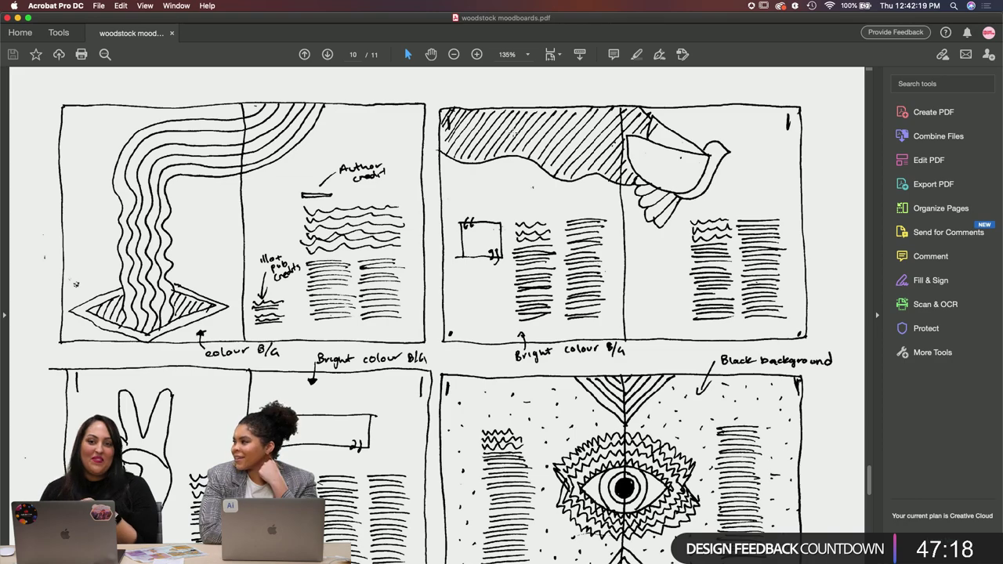
drag(869, 480, 868, 339)
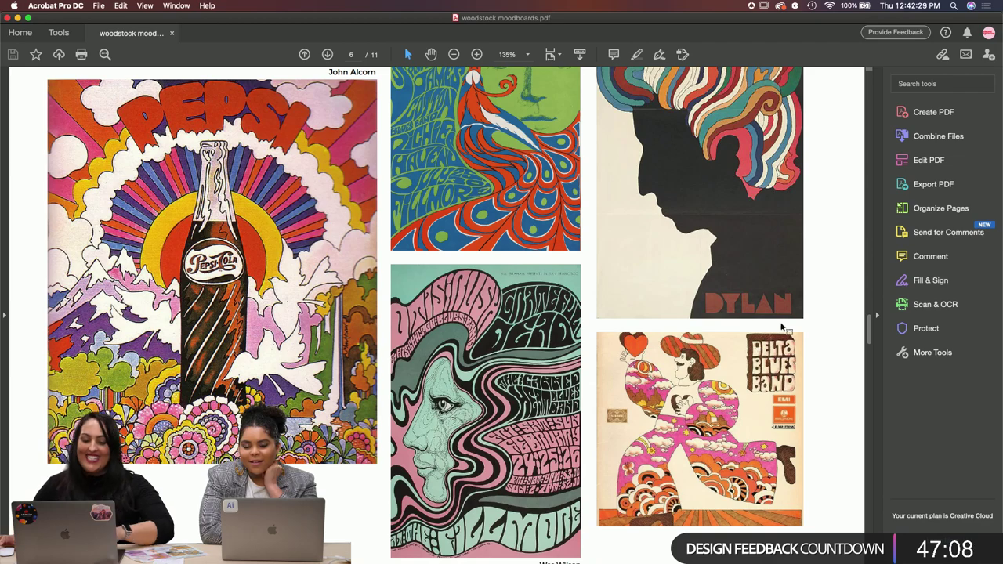
click(17, 18)
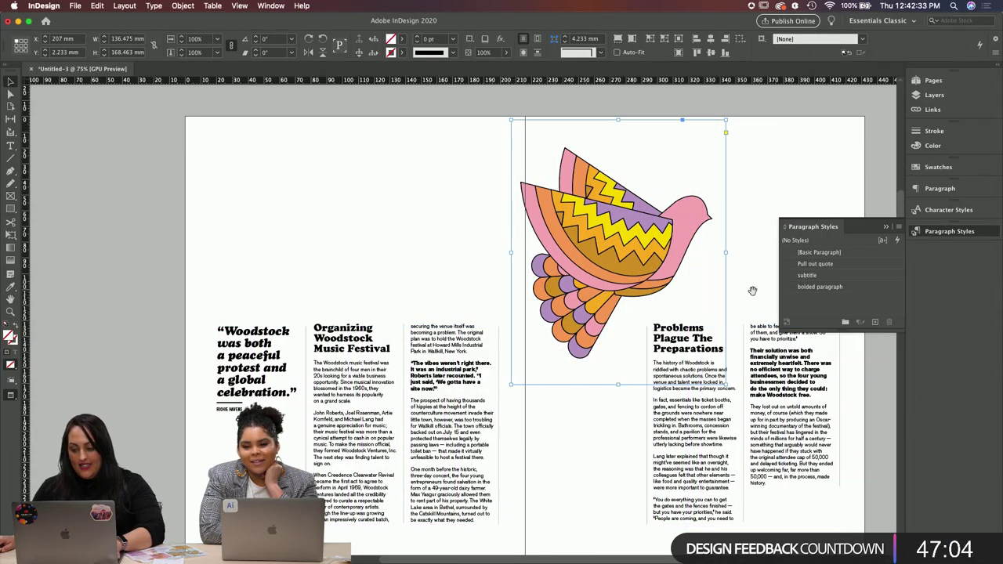
Step: Collapse the paragraph styles panel, show the guides, and nudge the dove slightly up and right
scroll(627, 258, down, 2)
drag(644, 246, 658, 244)
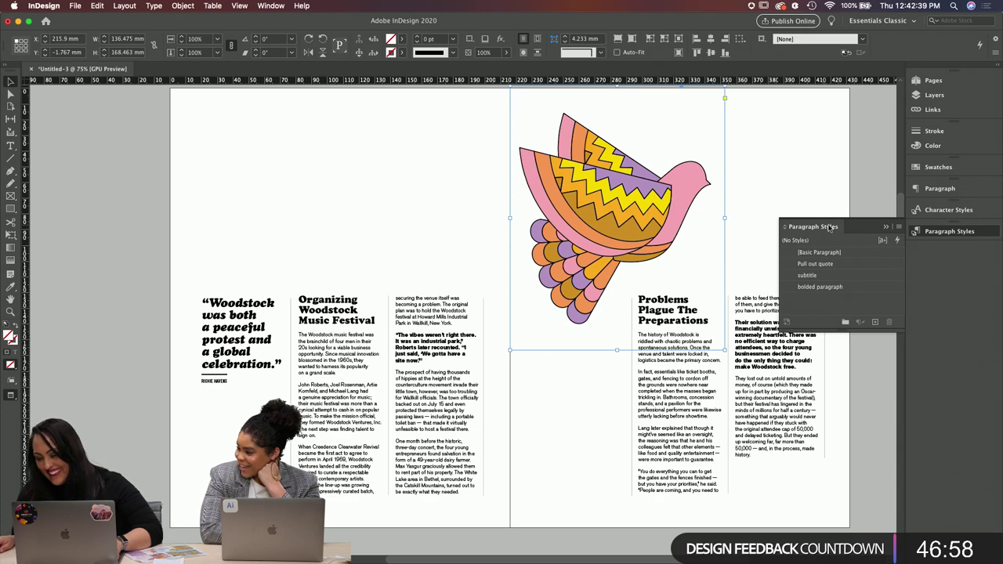
click(883, 226)
key(w)
click(823, 230)
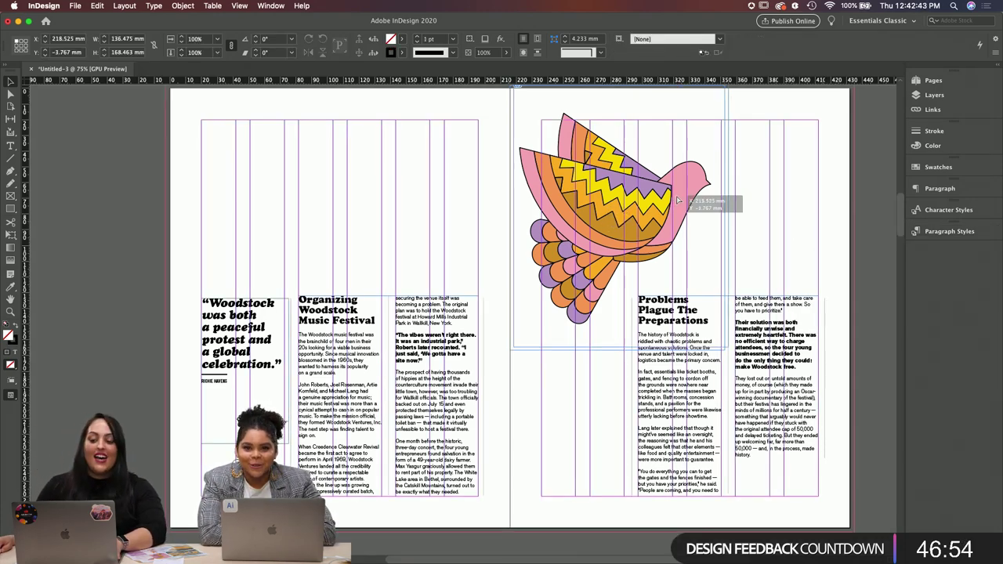
drag(677, 207, 680, 203)
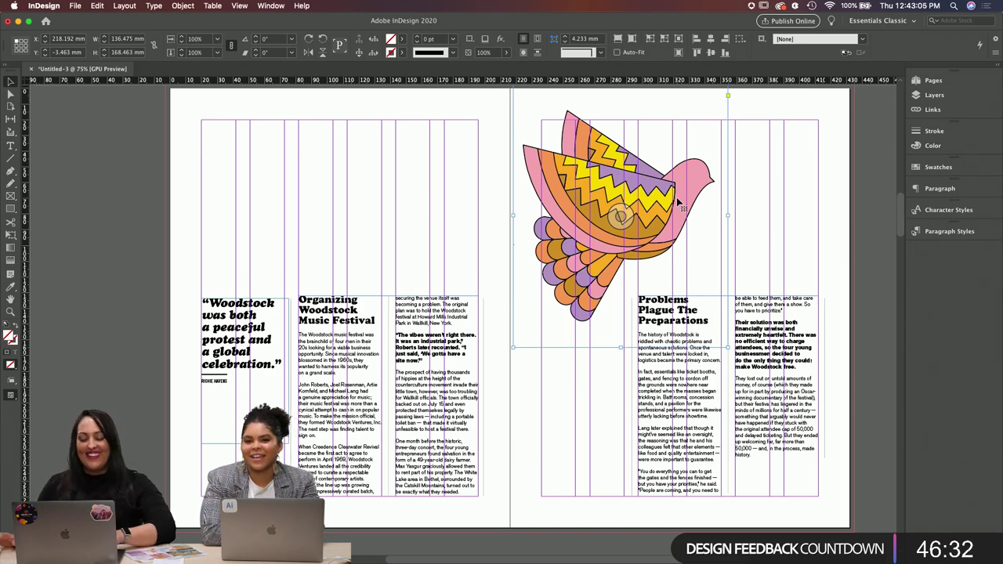
Step: Clear the selection, recentre the spread, and switch to the Pen tool
click(774, 228)
scroll(773, 229, down, 1)
scroll(773, 229, down, 1)
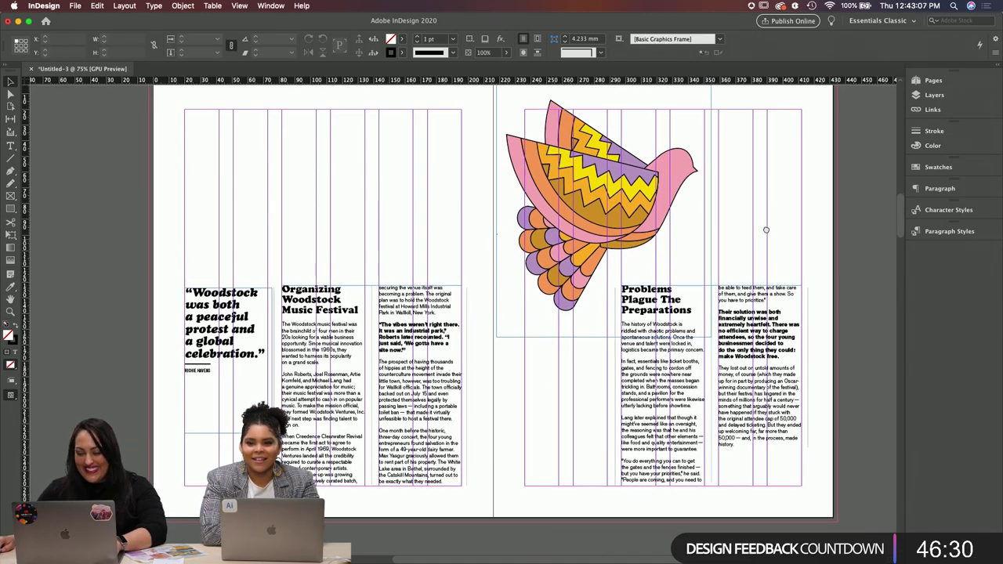
click(751, 227)
click(750, 227)
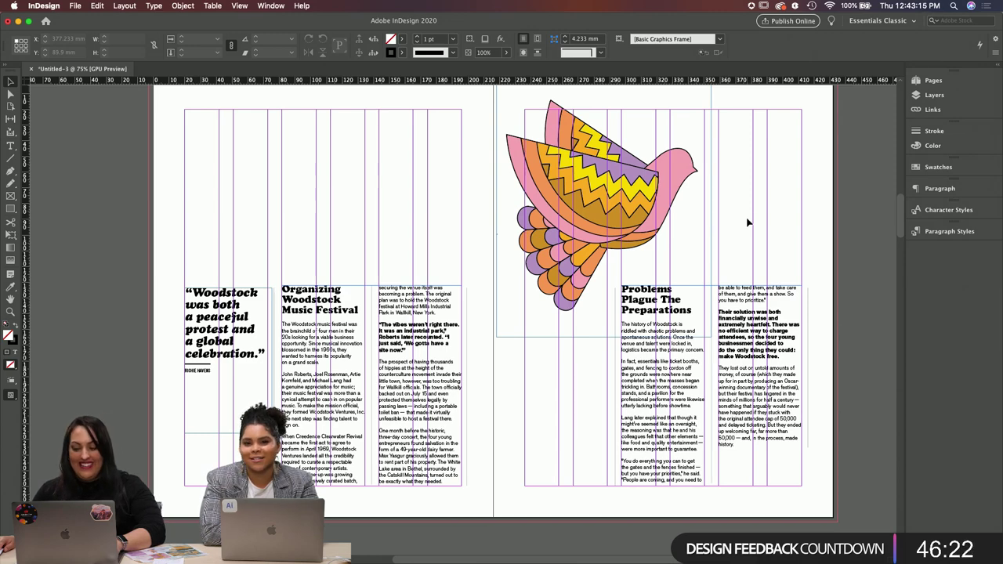
drag(742, 209, 774, 221)
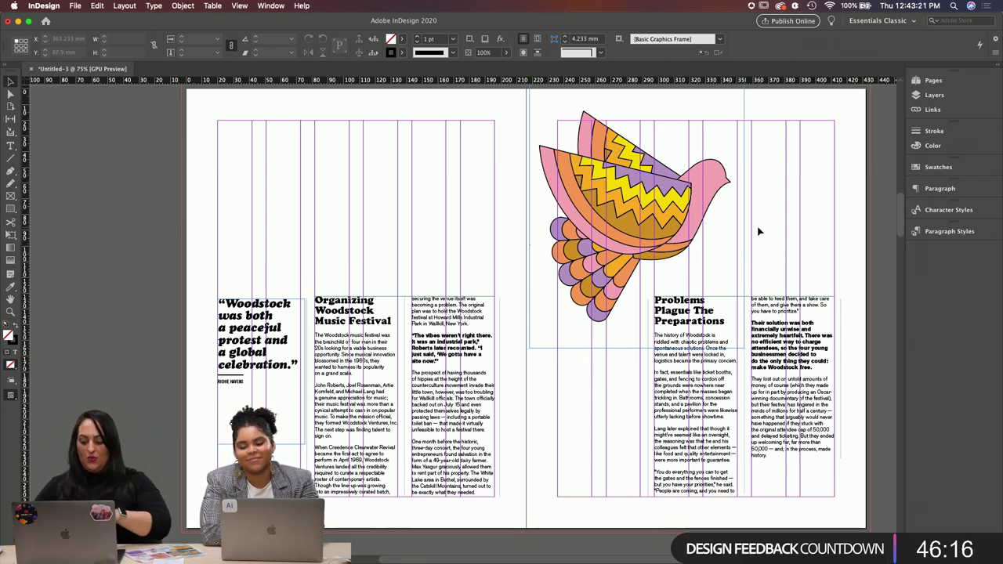
key(p)
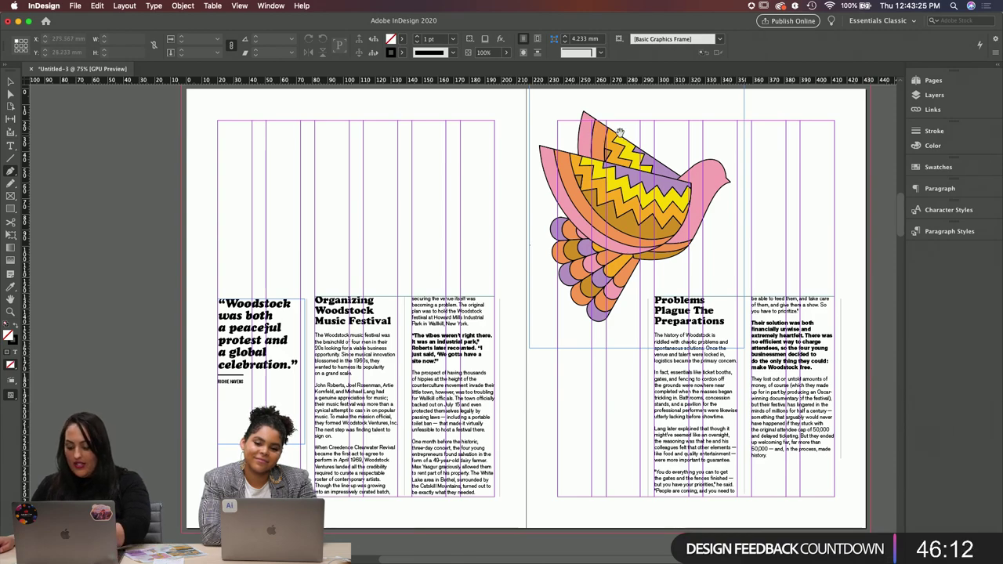
Step: Start the path at the dove's wing tip, adding anchors along the top edge to the left page corner
key(super+equal)
key(super+equal)
scroll(636, 140, up, 10)
scroll(636, 139, right, 4)
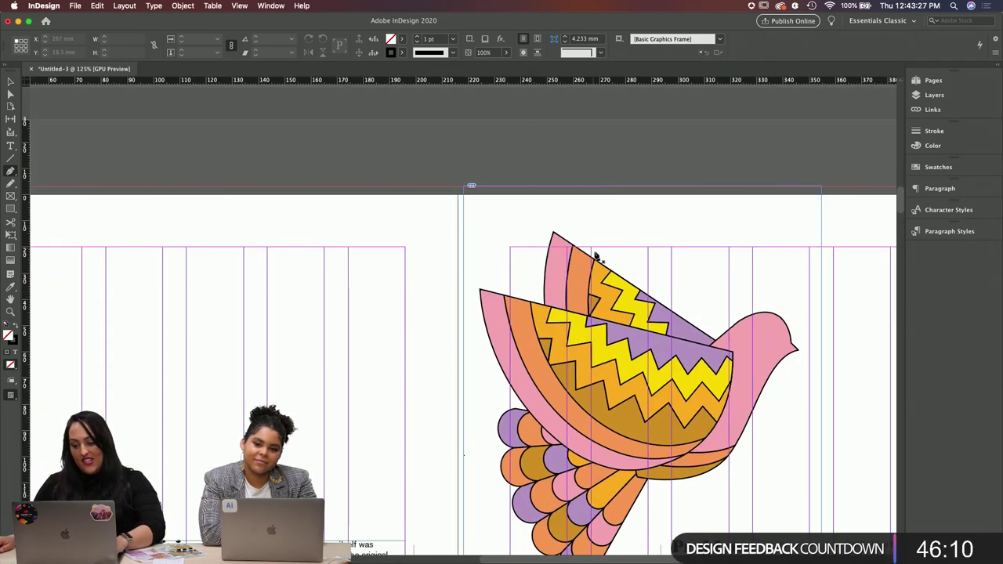
click(611, 272)
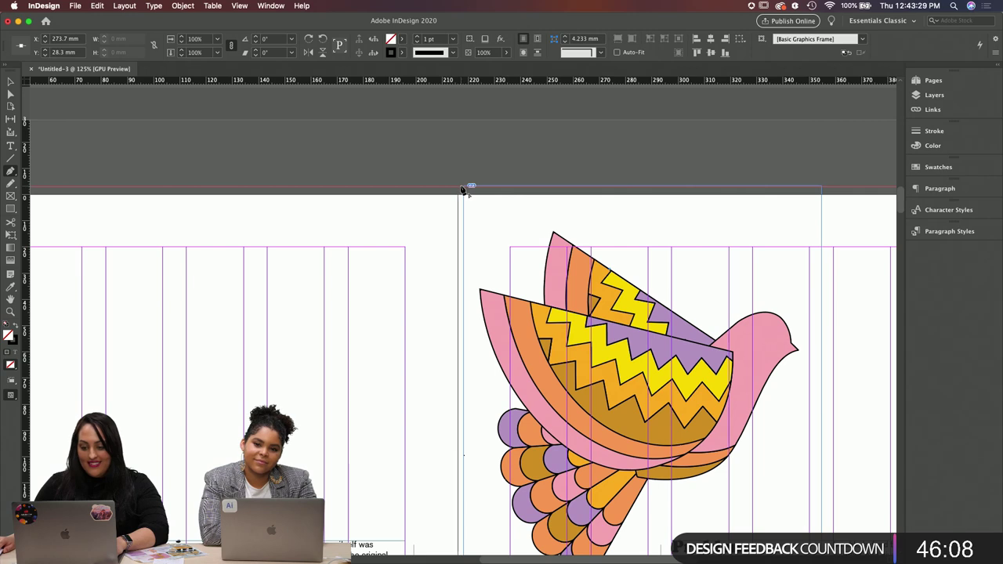
click(462, 189)
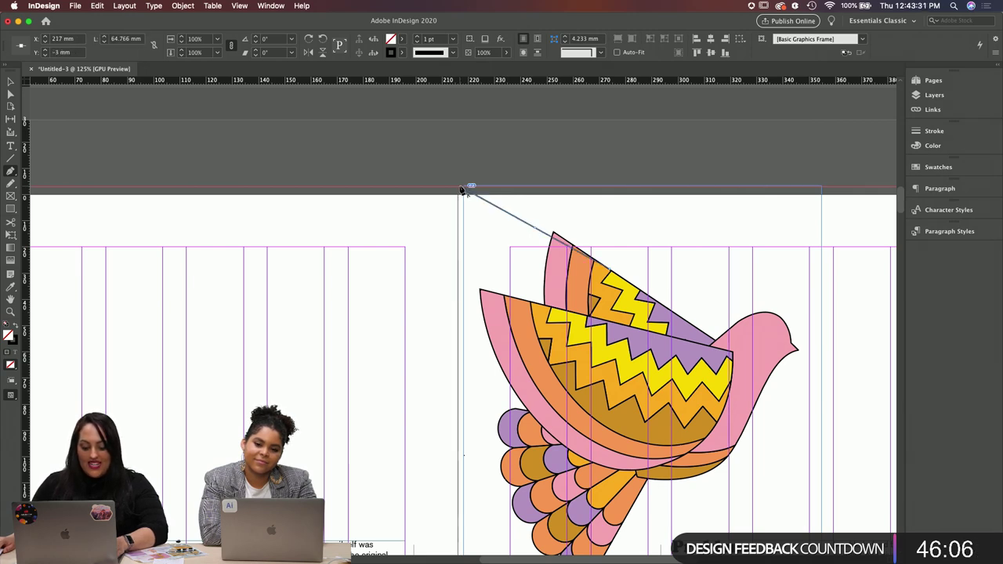
drag(462, 190, 487, 188)
drag(253, 217, 619, 203)
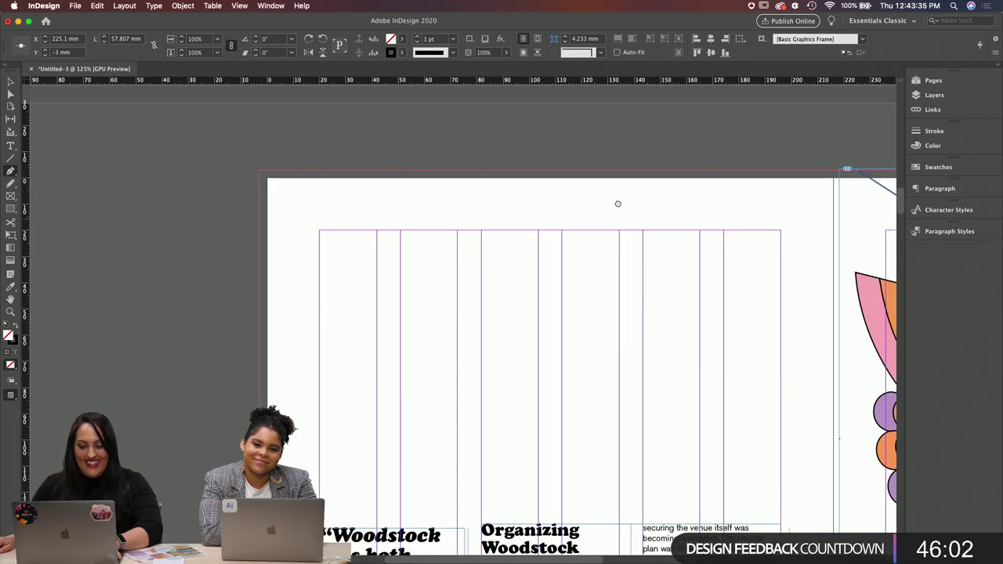
click(260, 174)
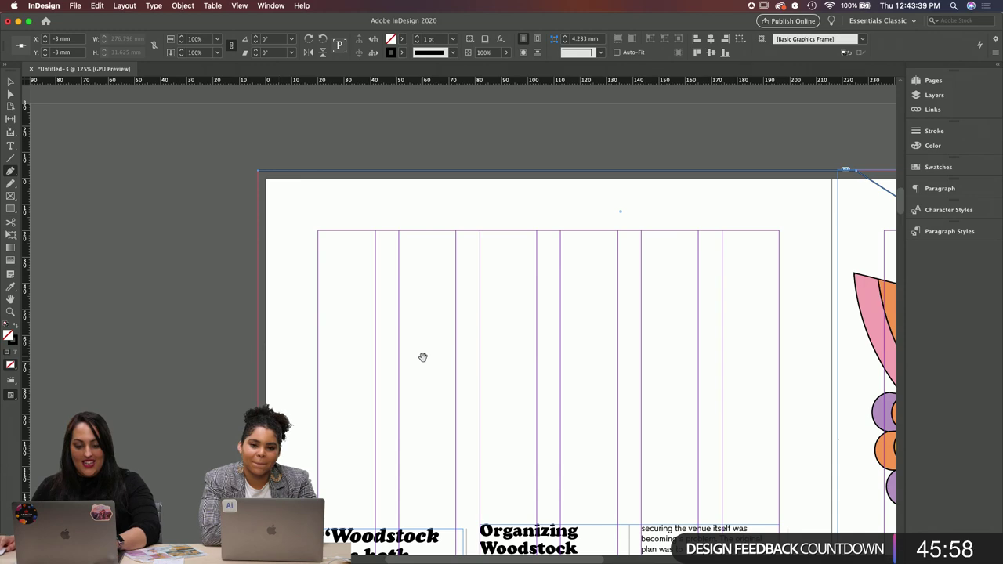
drag(423, 353, 387, 251)
scroll(223, 184, up, 3)
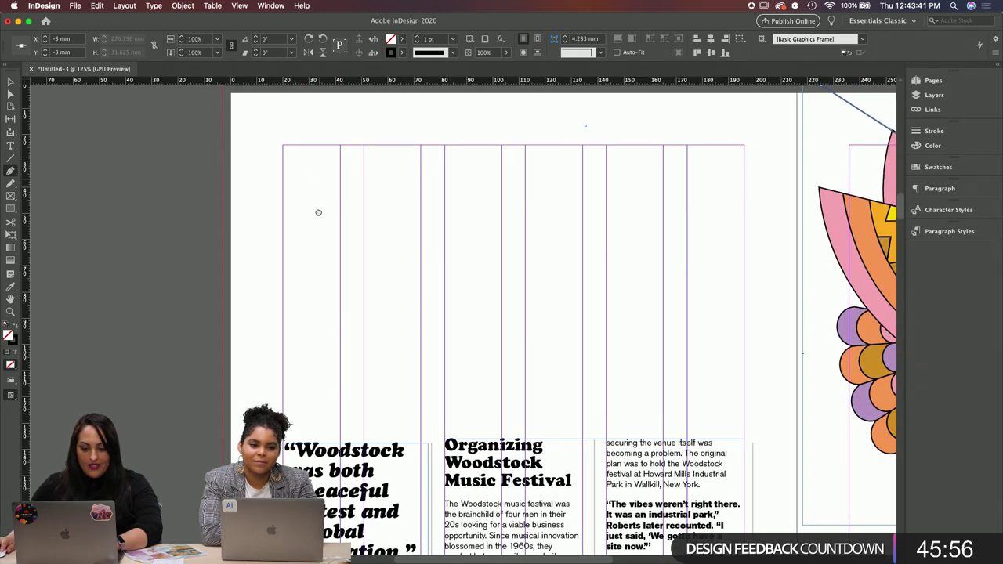
click(222, 283)
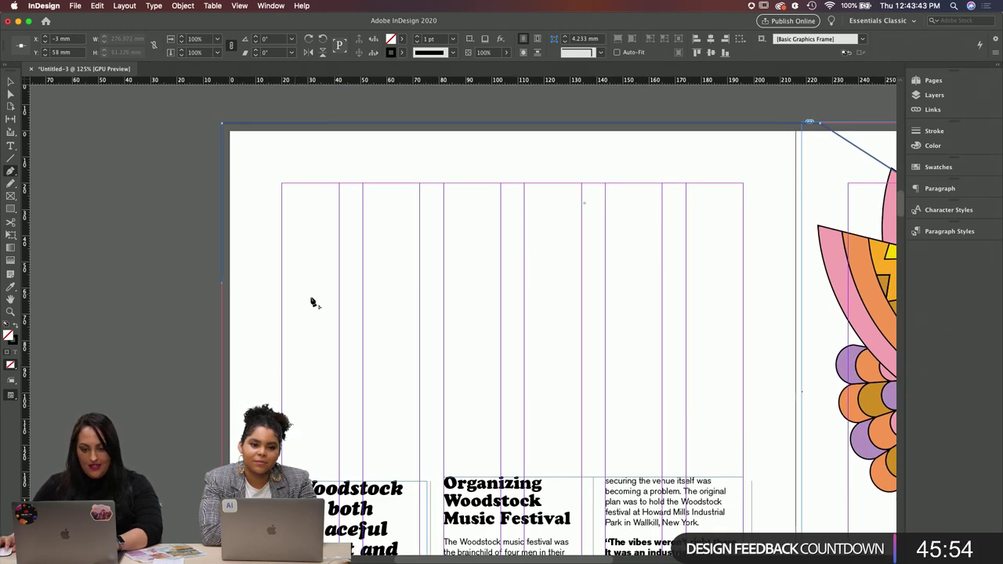
Step: Draw curved wave points across the spread, close the shape at its start, and fill it black
drag(299, 316, 339, 315)
drag(419, 295, 455, 301)
drag(515, 352, 574, 359)
drag(641, 320, 714, 330)
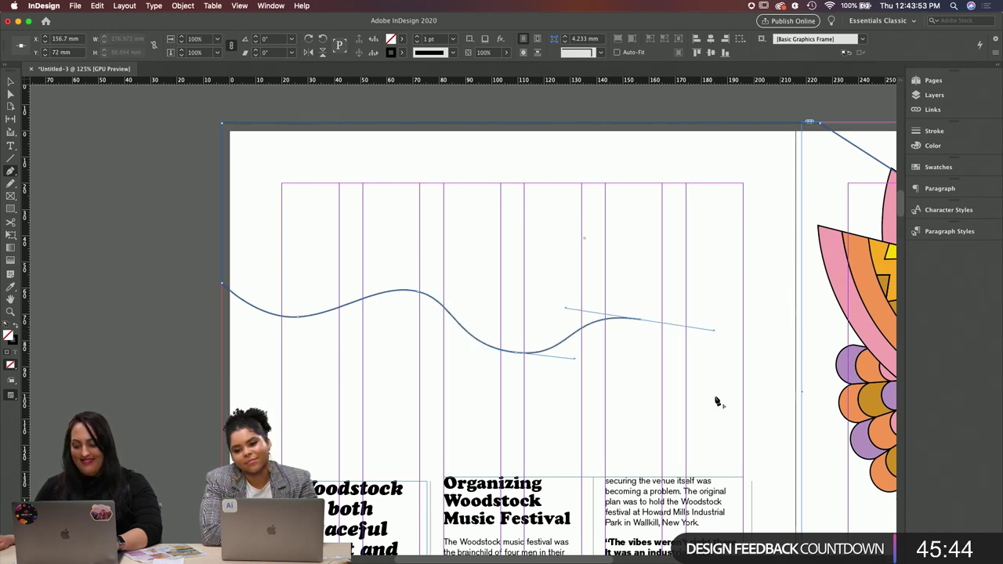
drag(734, 397, 764, 406)
scroll(797, 407, right, 3)
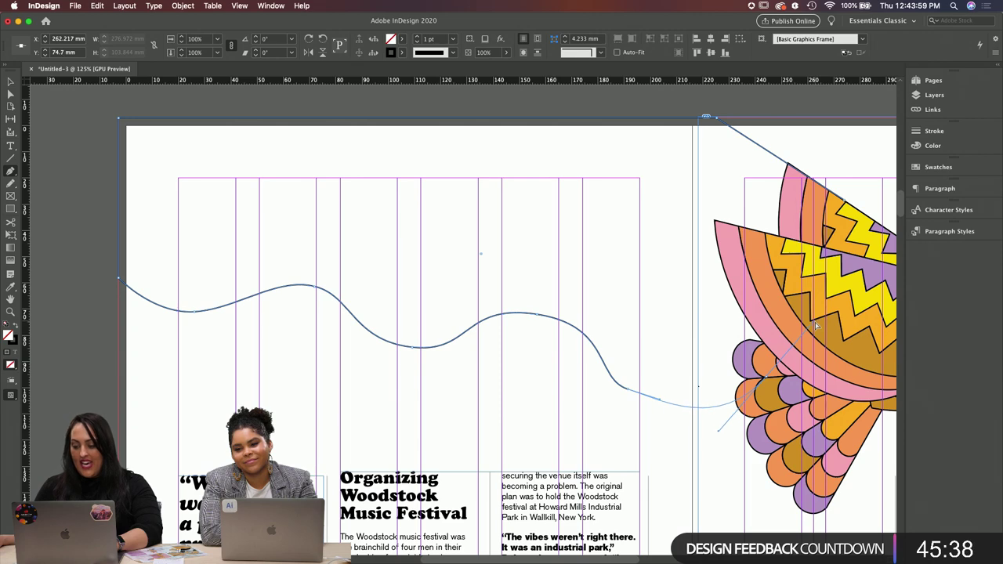
drag(815, 338, 703, 335)
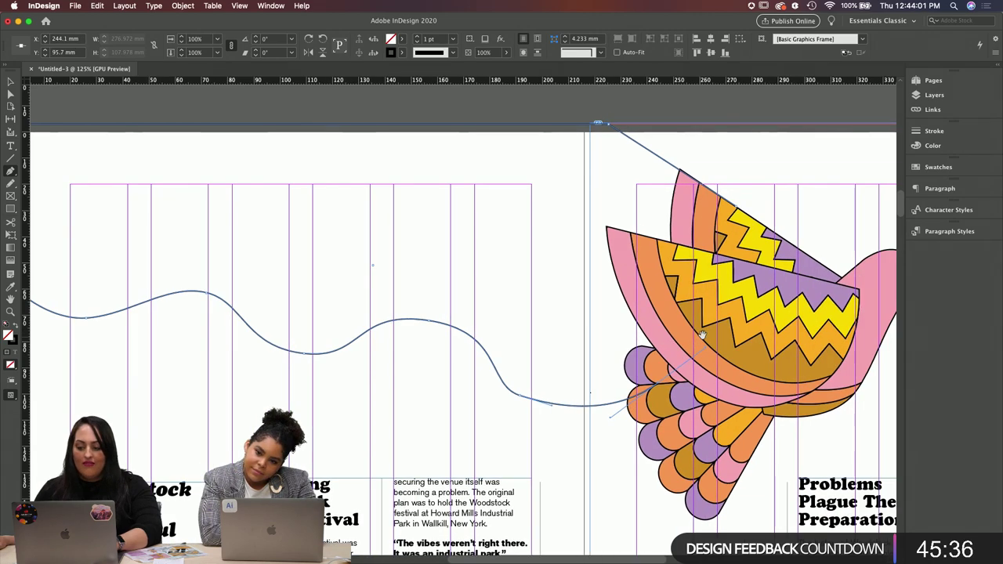
click(737, 211)
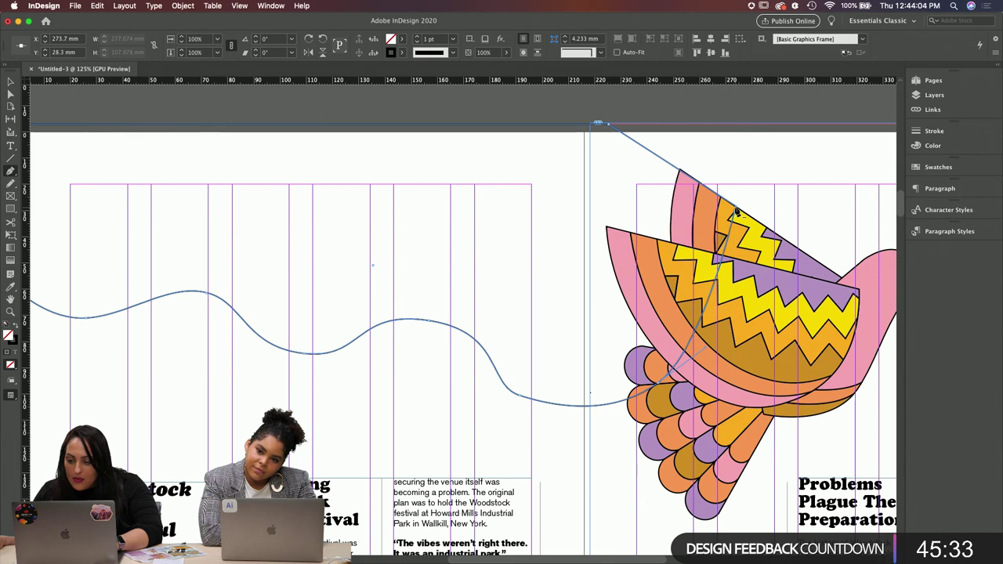
click(15, 329)
Step: Send the black shape behind the dove and bend its middle wave curves with Direct Selection
key(super+shift+bracketleft)
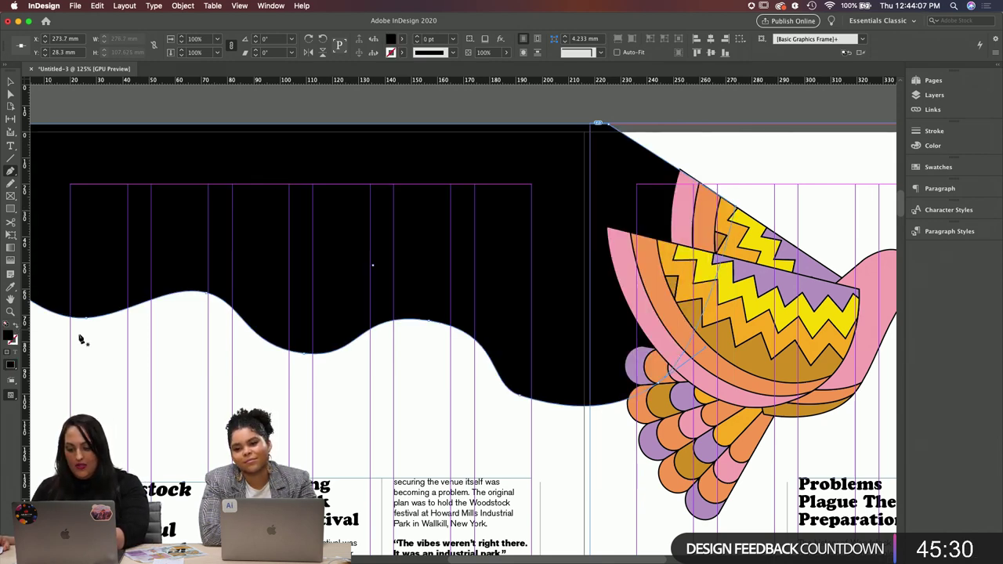
click(11, 95)
click(509, 406)
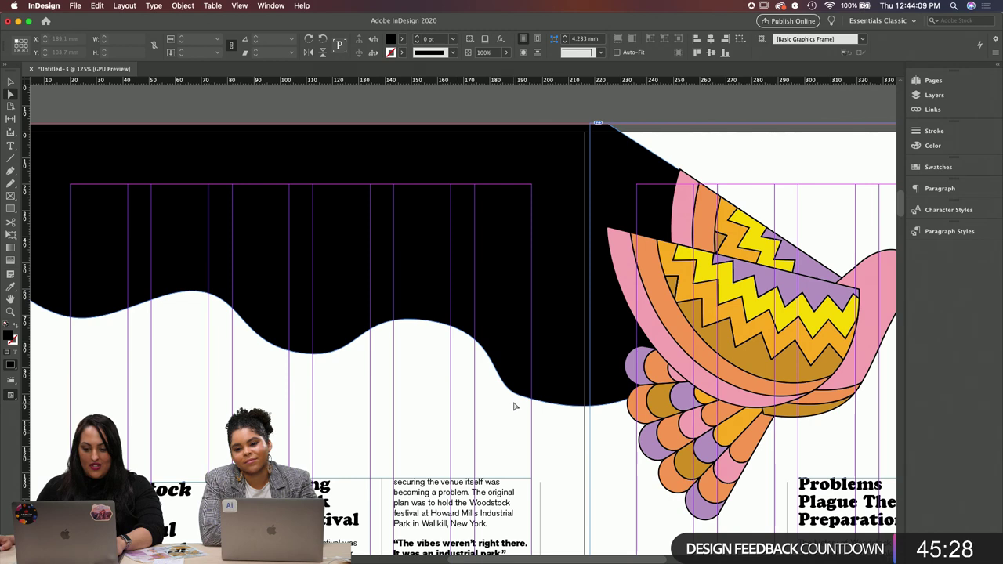
click(523, 398)
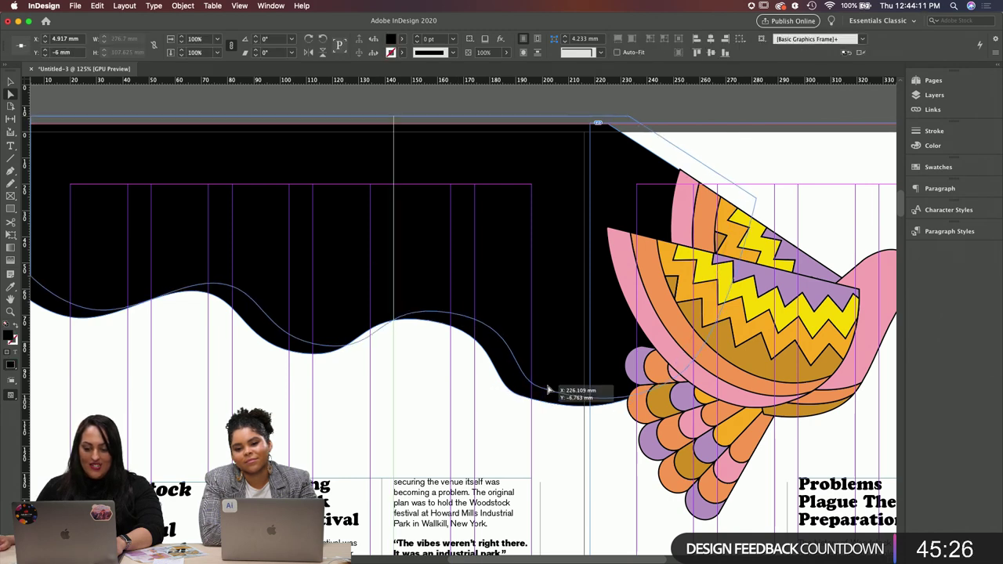
click(525, 400)
click(524, 399)
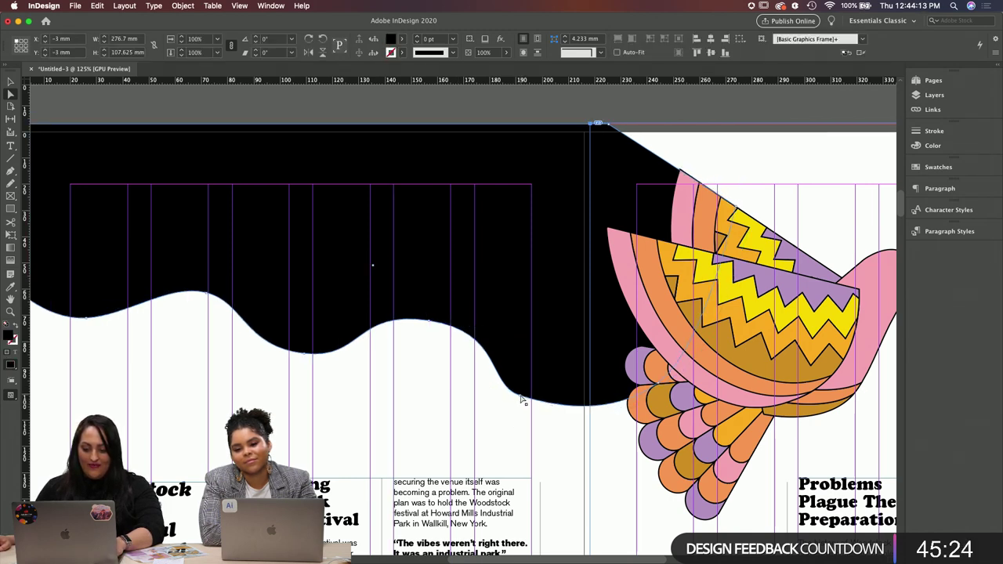
mouse_move(511, 380)
mouse_down()
mouse_move(508, 364)
mouse_move(525, 383)
mouse_up()
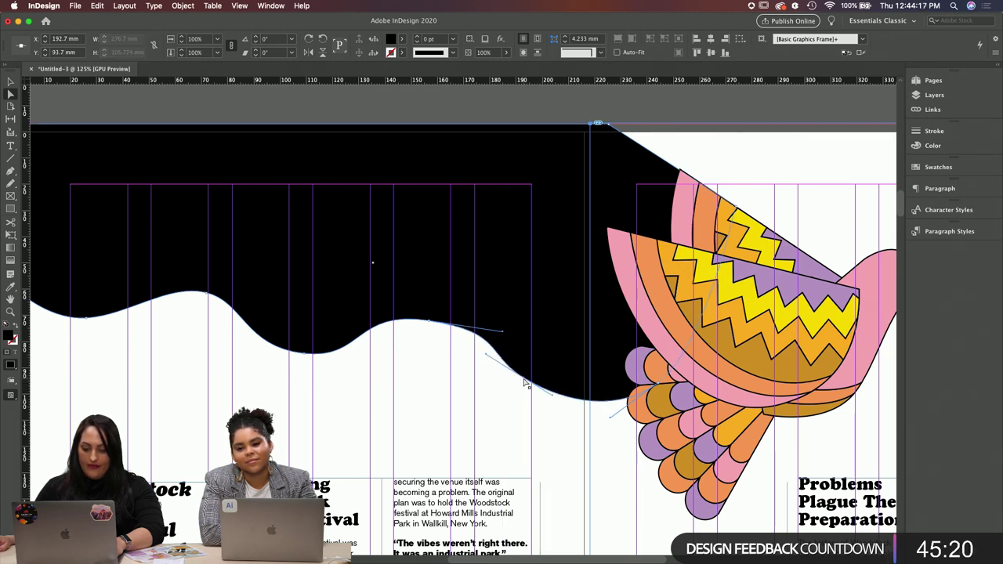
drag(501, 334, 487, 333)
drag(355, 314, 361, 312)
Step: Reshape the wave's lower-right anchors, then preview the spread in Presentation mode
click(441, 394)
scroll(547, 382, left, 3)
scroll(547, 381, right, 1)
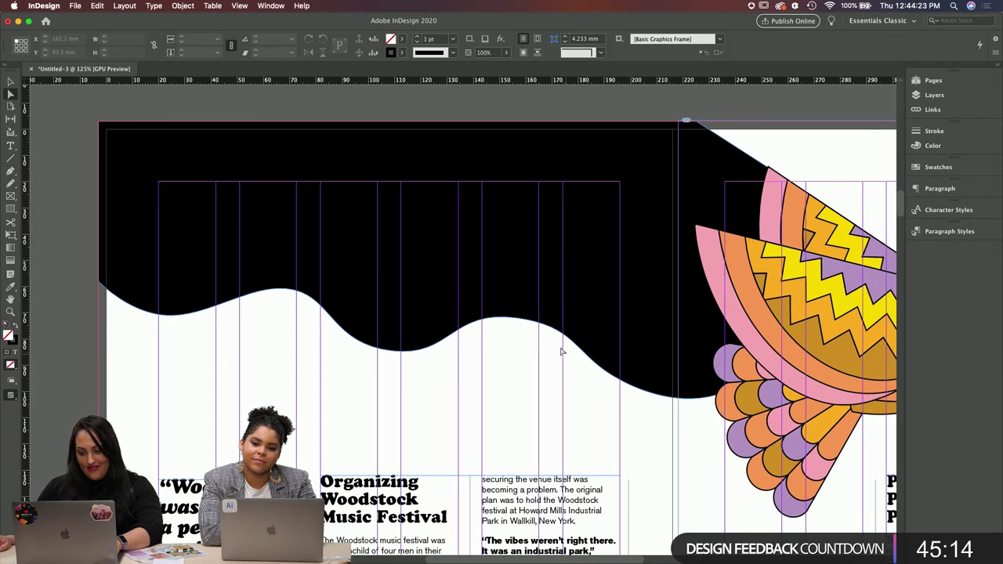
click(537, 328)
click(521, 323)
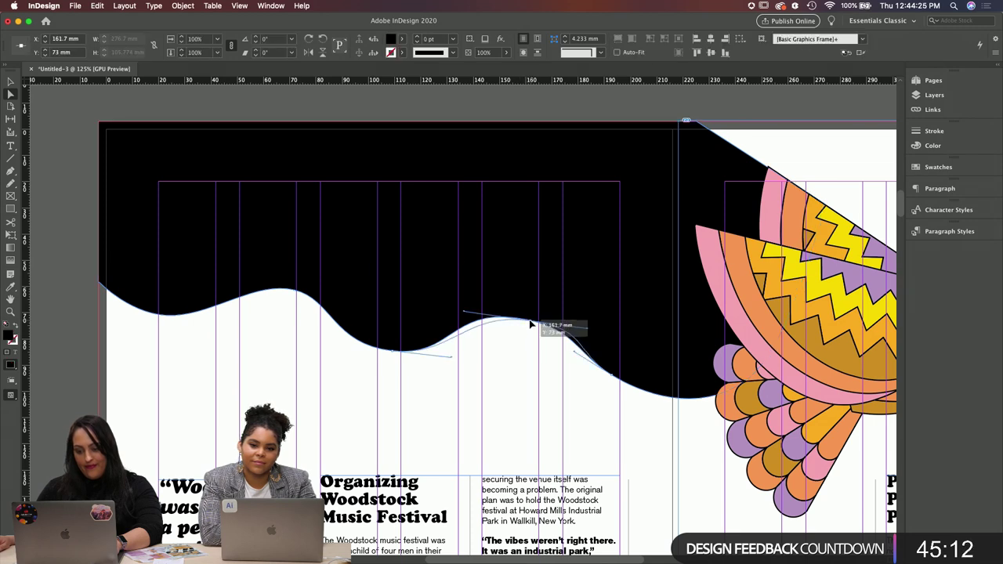
drag(615, 373, 674, 407)
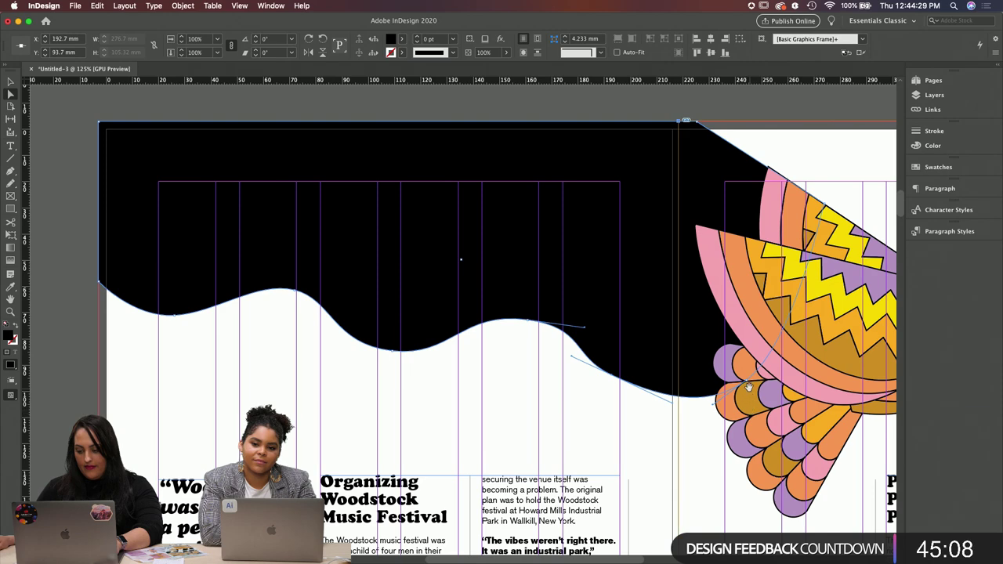
drag(746, 382, 762, 353)
key(shift+w)
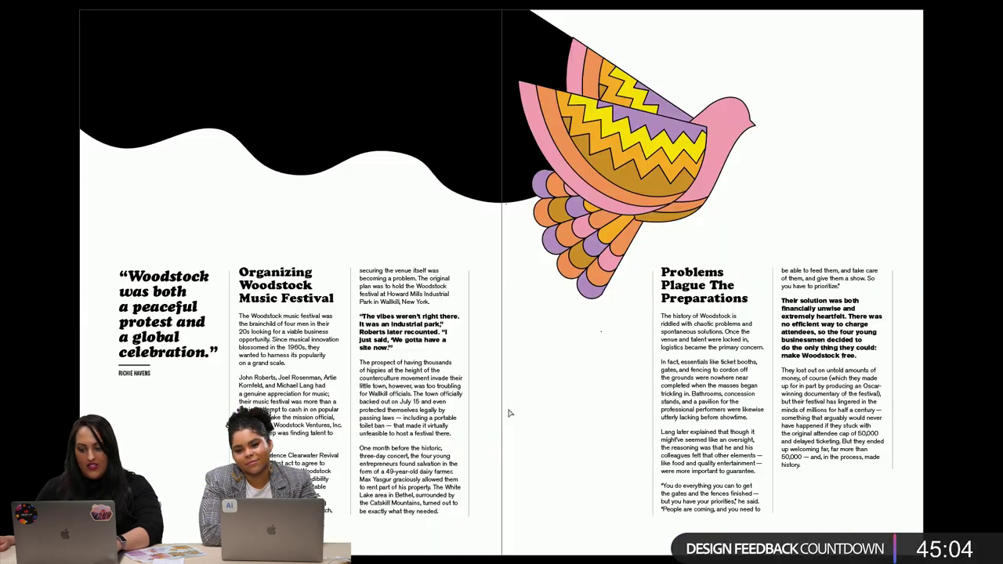
key(Escape)
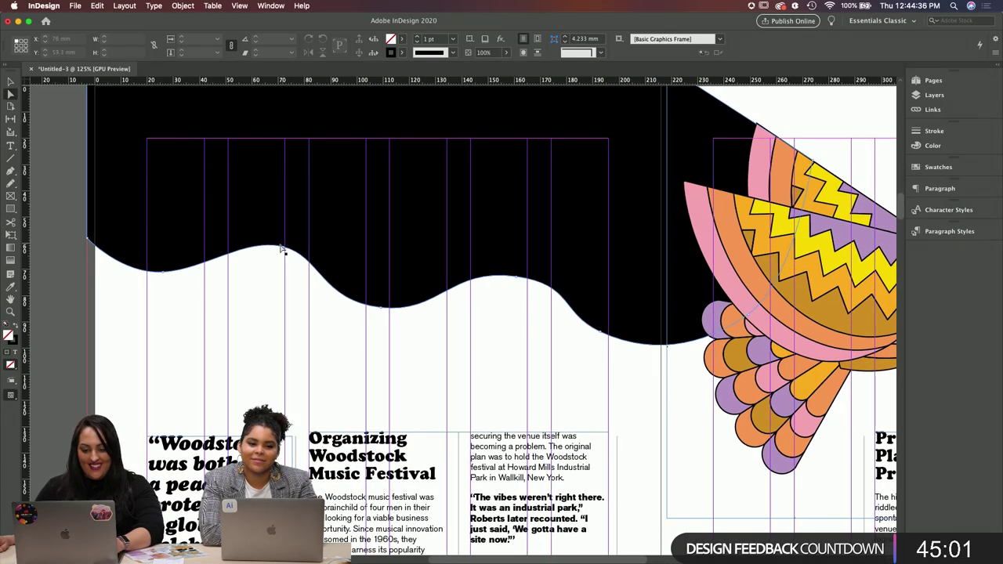
Step: Fine-tune the wave's anchors near the dove to smooth the dip, then return to the Selection tool
click(273, 250)
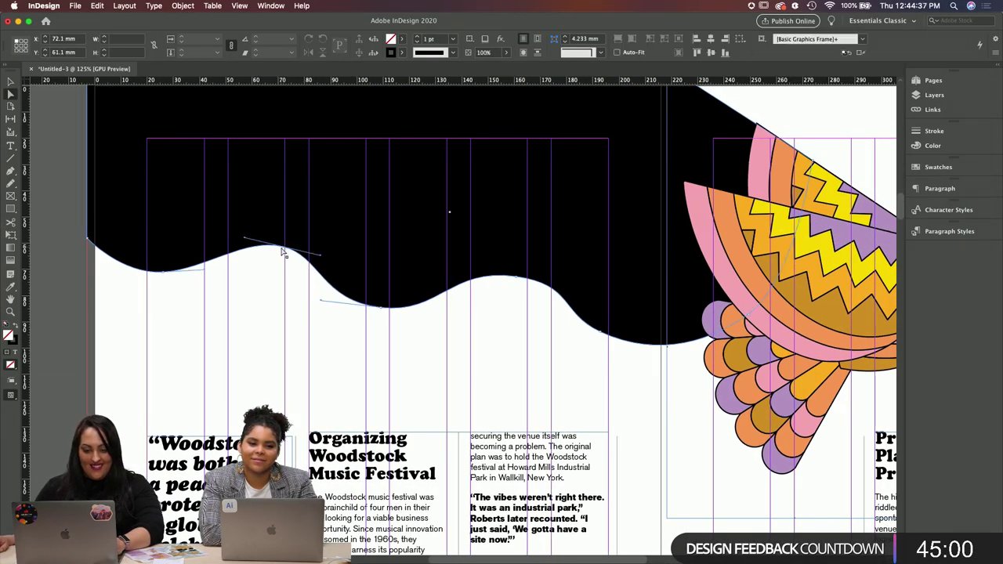
drag(272, 249, 272, 249)
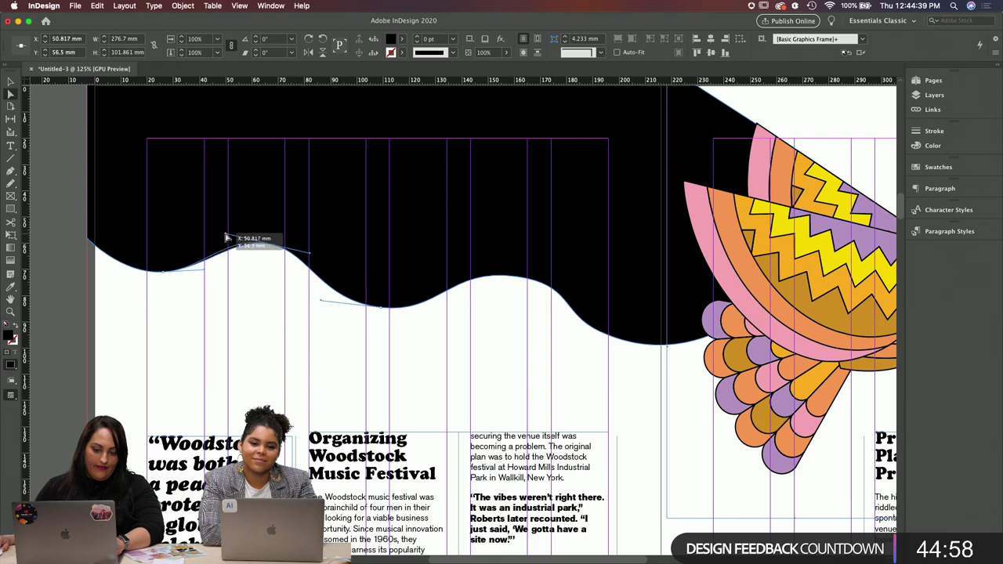
click(392, 336)
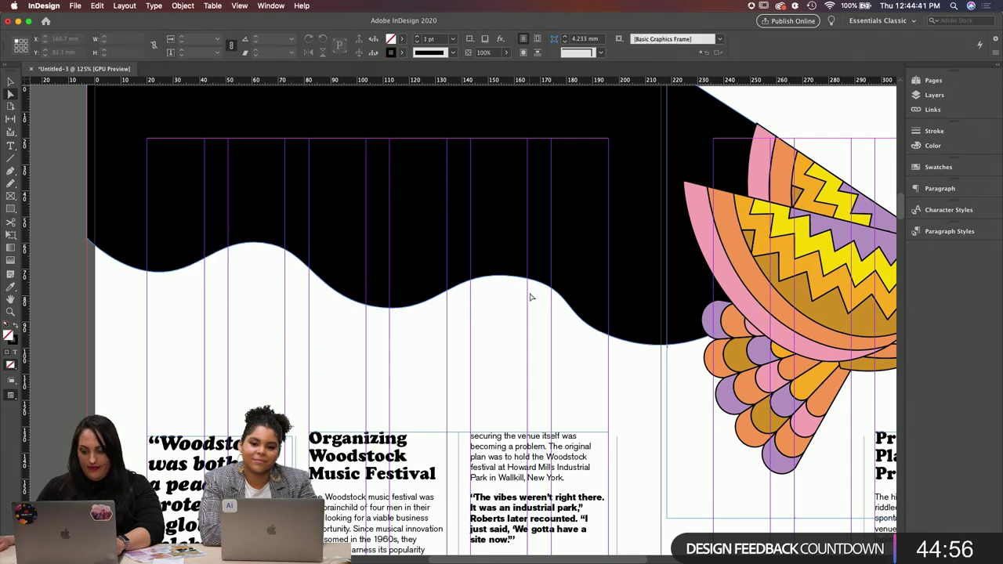
click(453, 272)
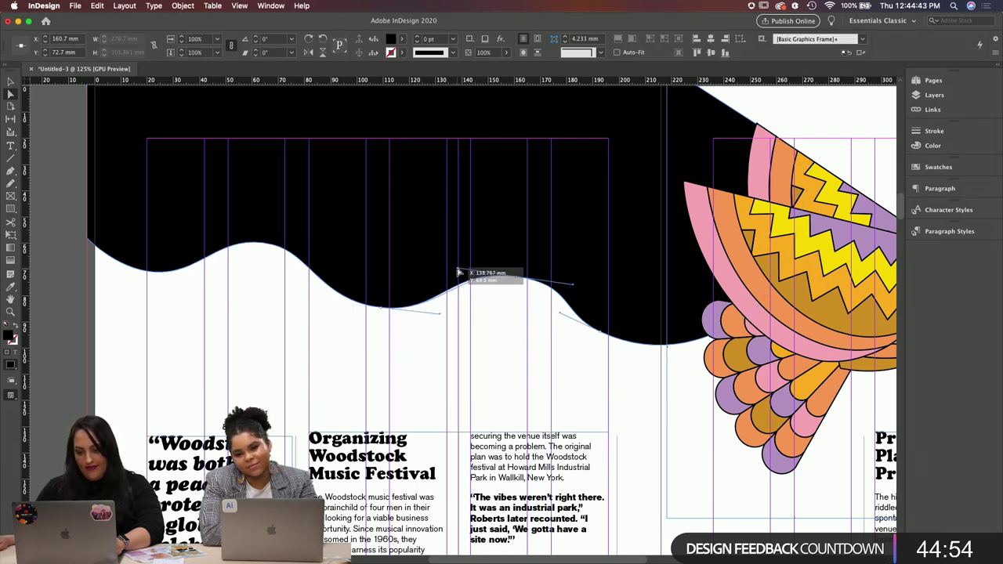
click(535, 348)
key(w)
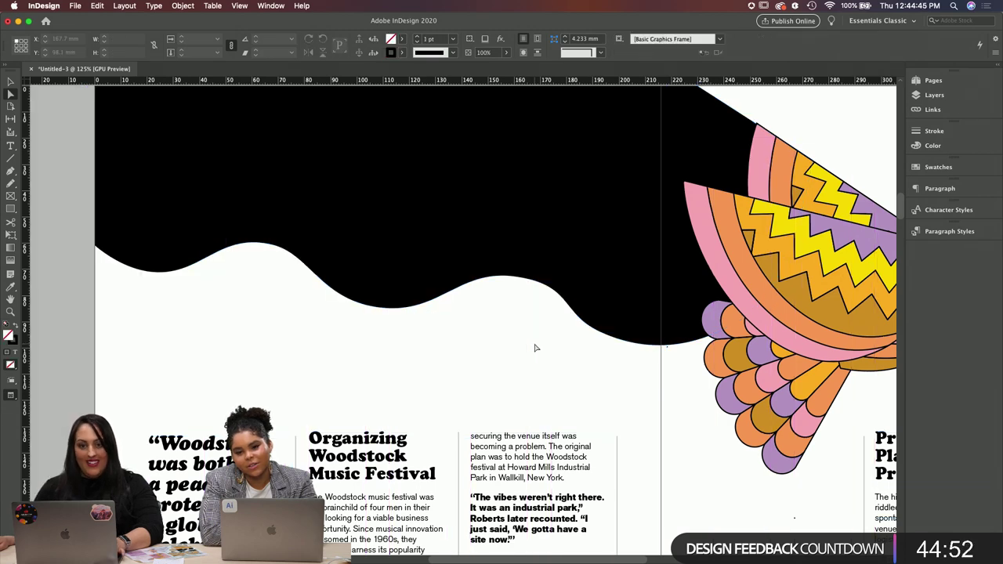
key(super+minus)
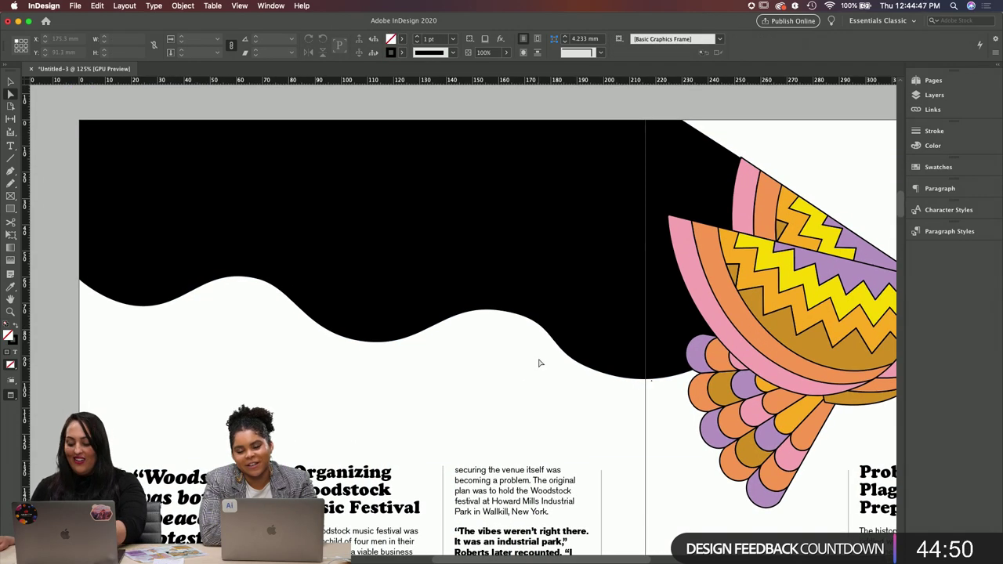
click(500, 318)
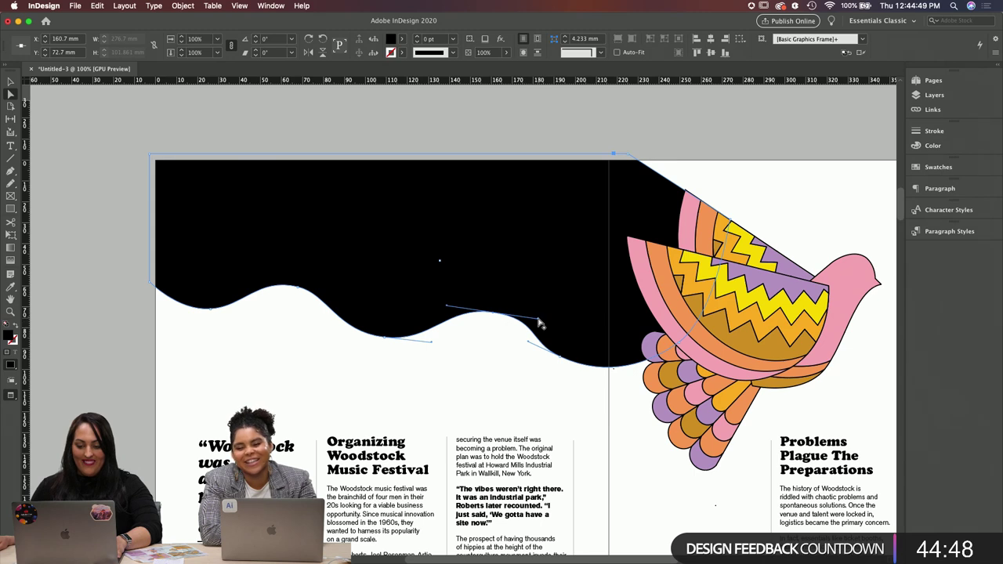
drag(536, 321, 533, 321)
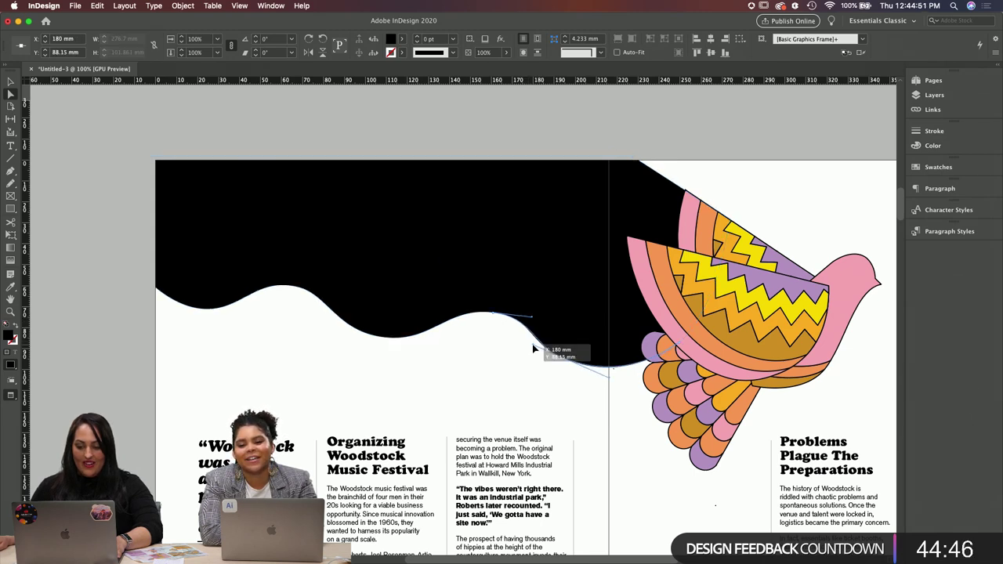
click(533, 369)
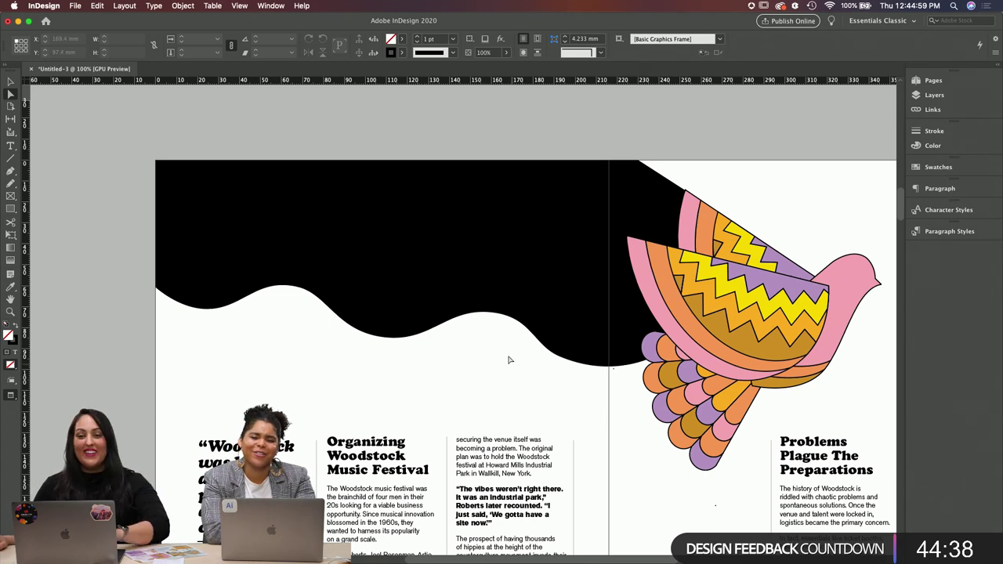
click(11, 83)
Step: Place Woodstock_star pattern.eps into the selected black wave frame, replacing its plain fill
click(266, 203)
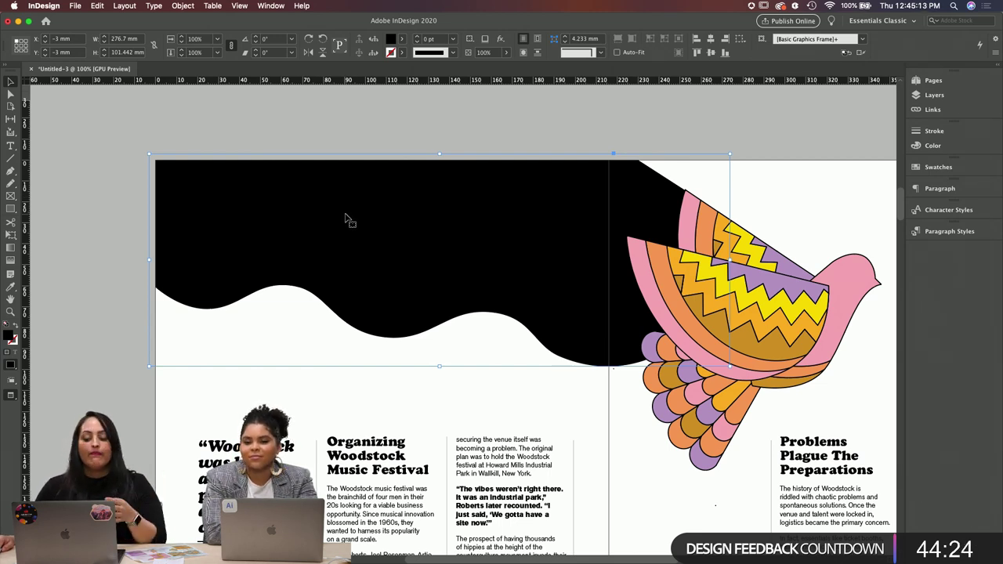
key(super+d)
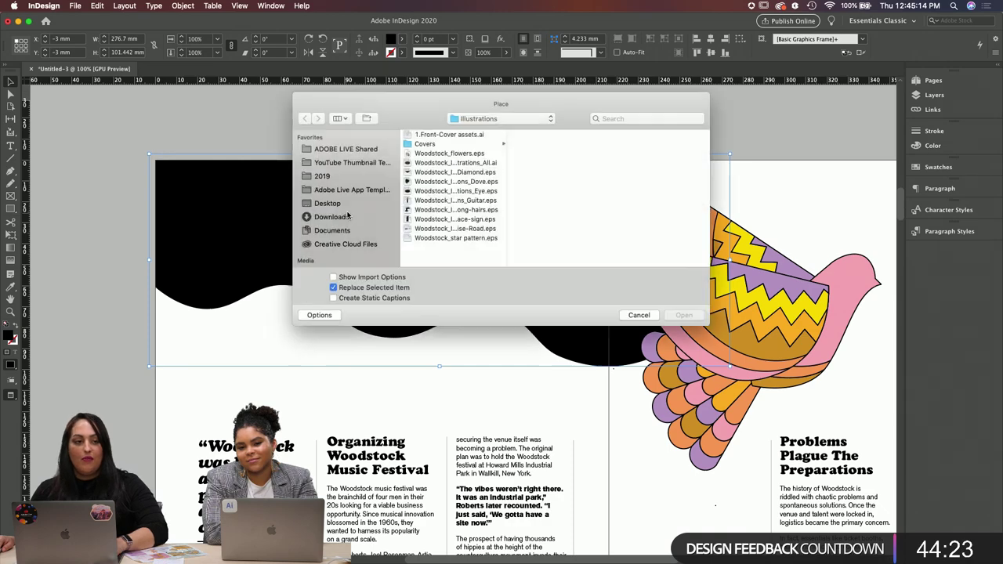
click(437, 239)
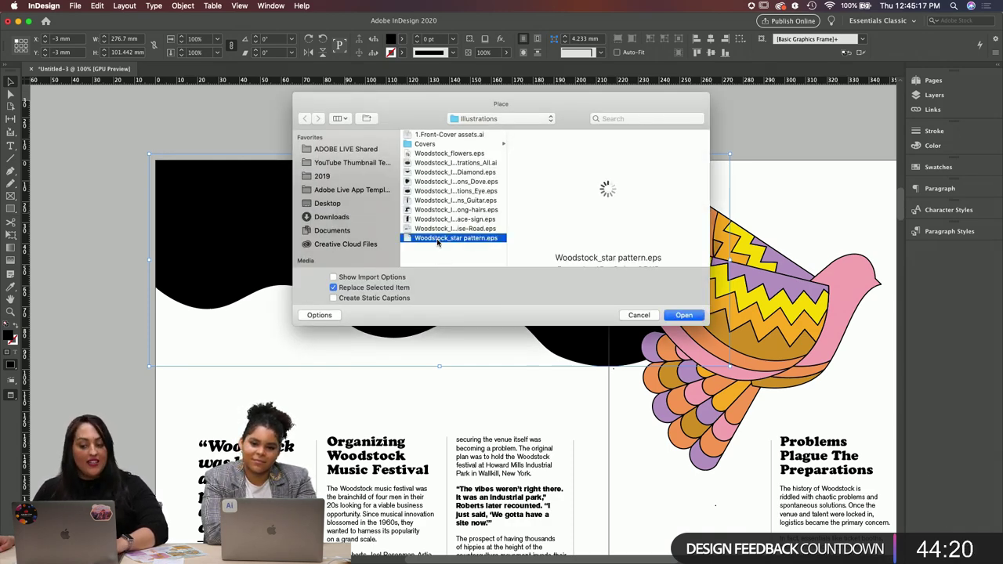
key(space)
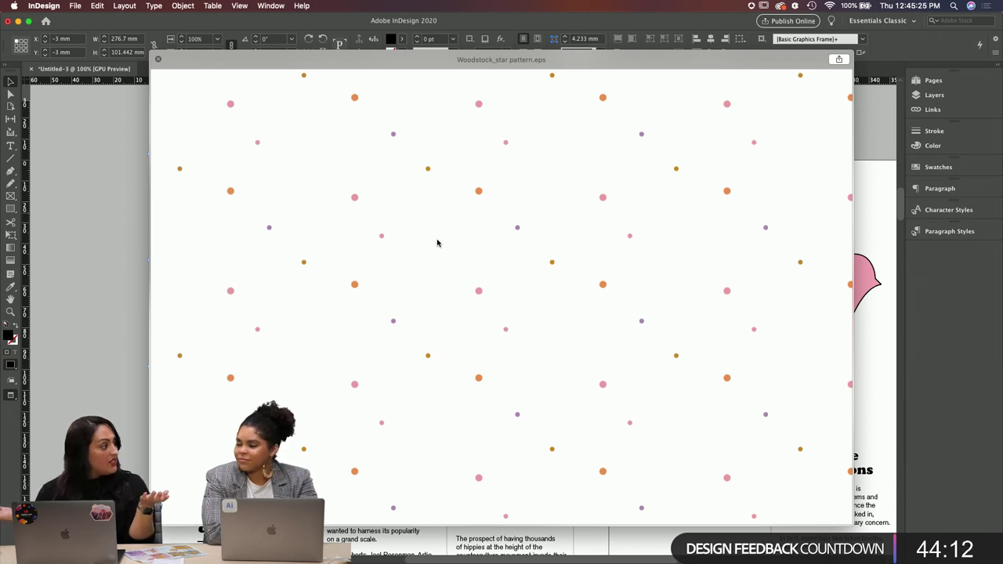
click(158, 59)
click(693, 314)
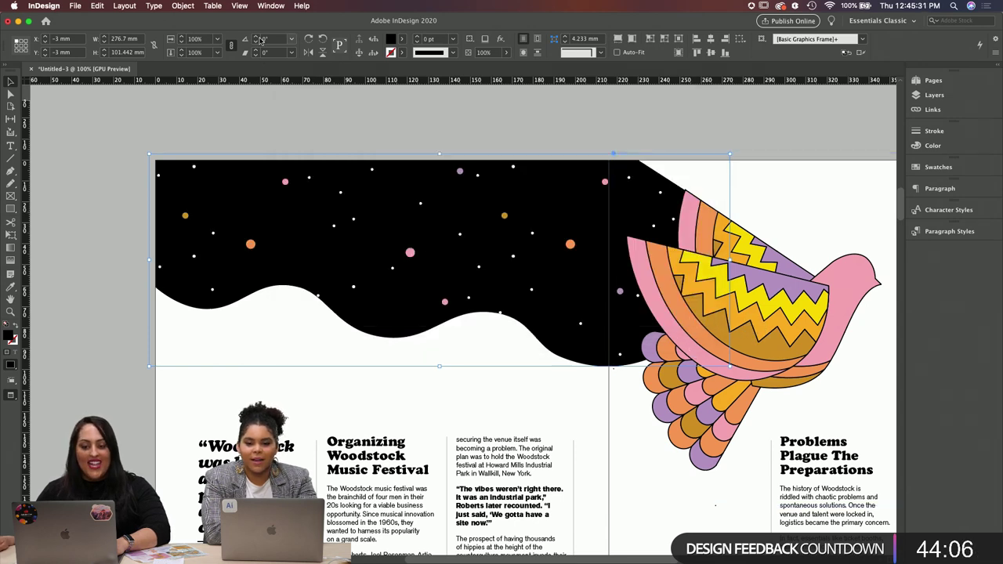
key(shift+super+a)
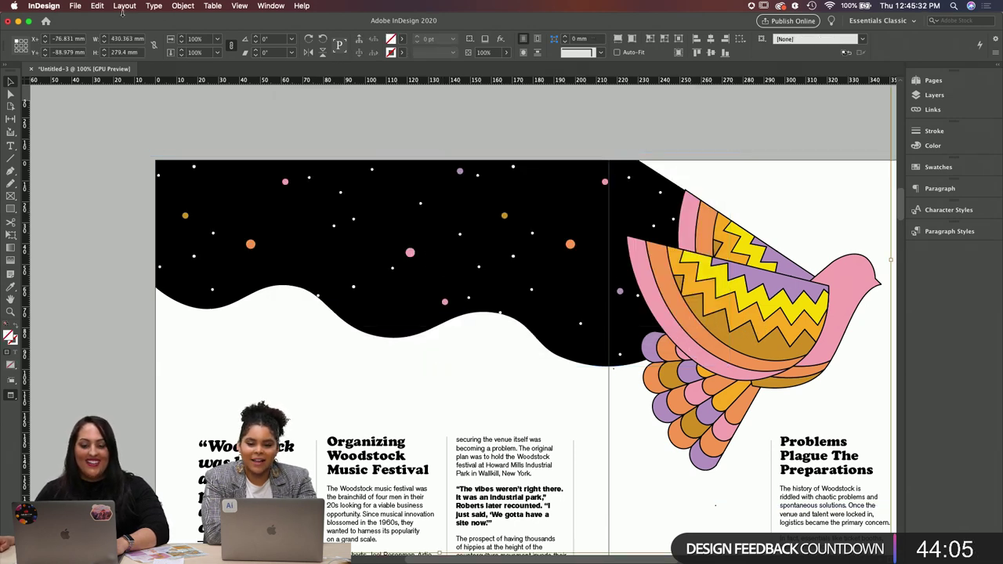
Step: Scale the star pattern down to about 87% and reposition it inside the wave
click(217, 39)
click(212, 139)
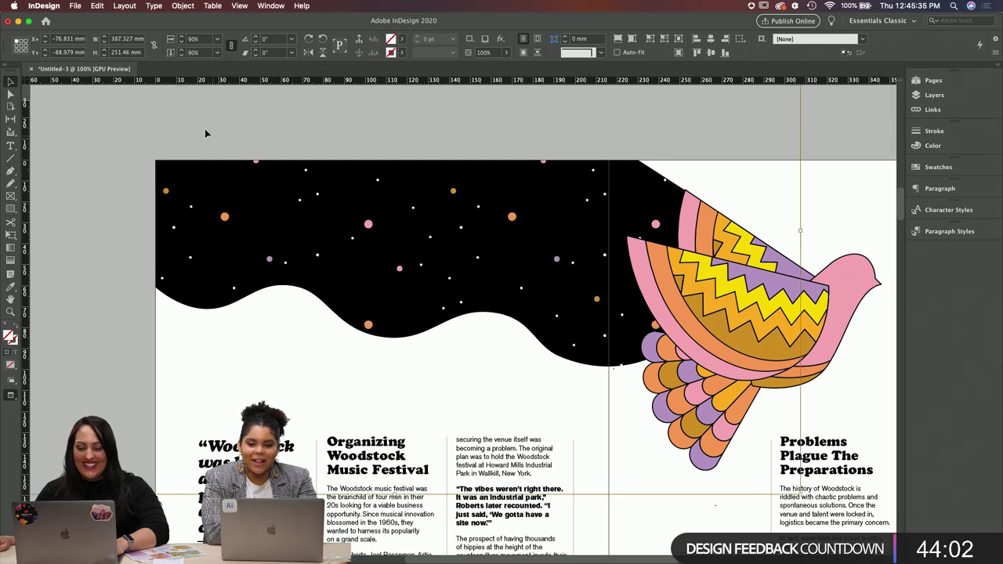
click(181, 42)
click(180, 41)
click(180, 41)
click(180, 41)
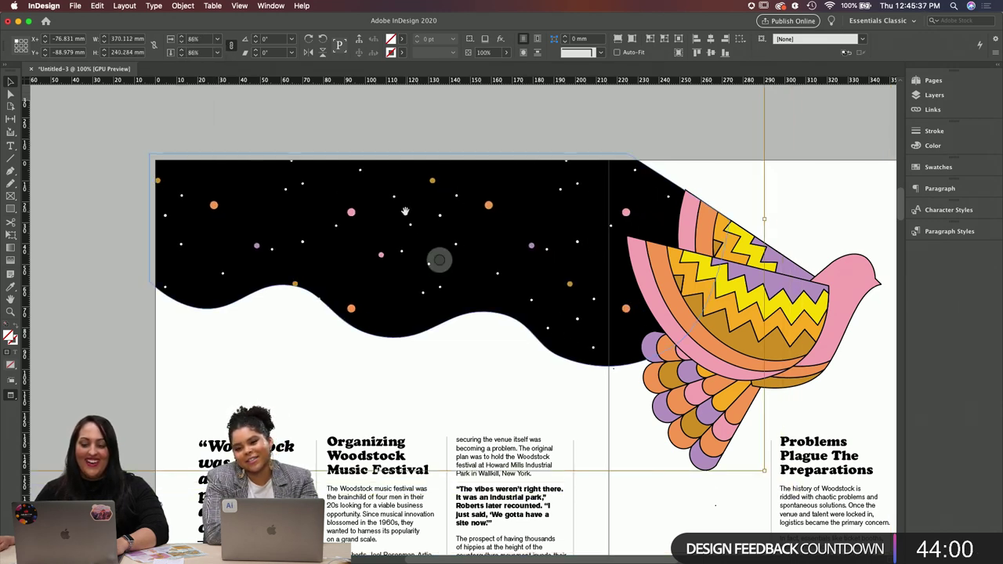
drag(409, 211, 436, 221)
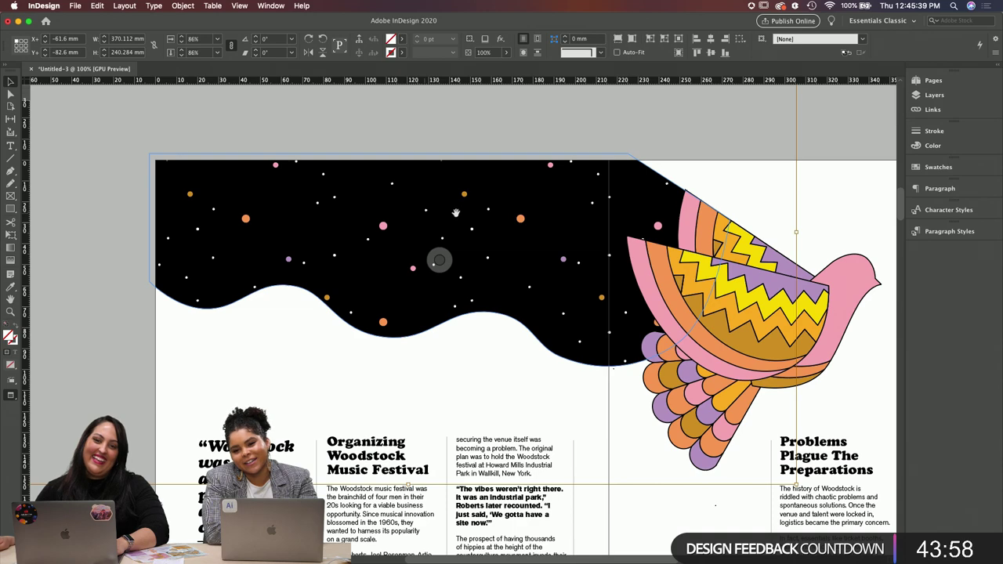
Step: Clear the selection and zoom out to recentre the whole spread
click(724, 194)
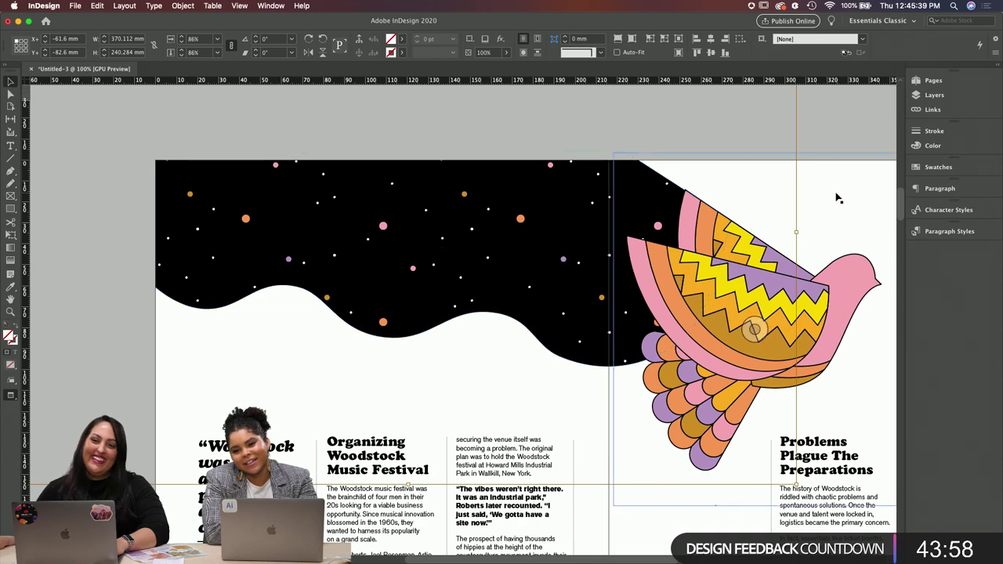
click(769, 123)
key(super+minus)
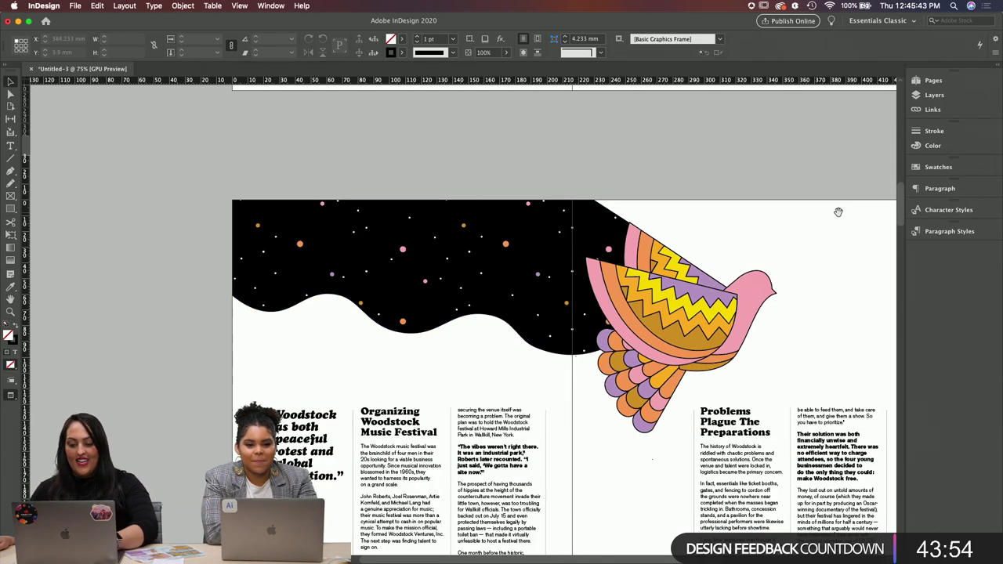
scroll(769, 123, down, 5)
scroll(769, 123, right, 4)
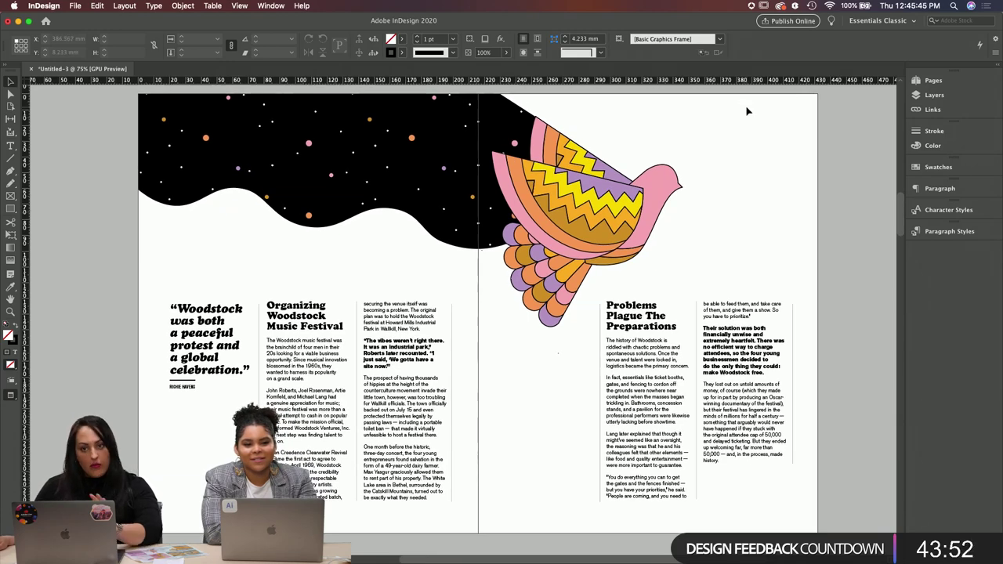
drag(79, 218, 91, 214)
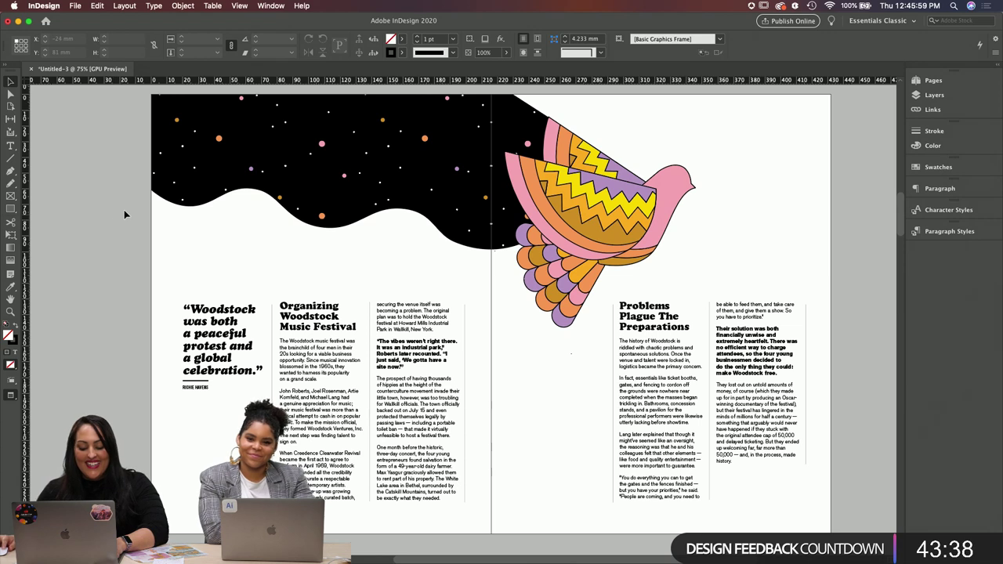
Step: Draw a rectangle frame over the left page and fill it with PANTONE 7563 C
click(11, 208)
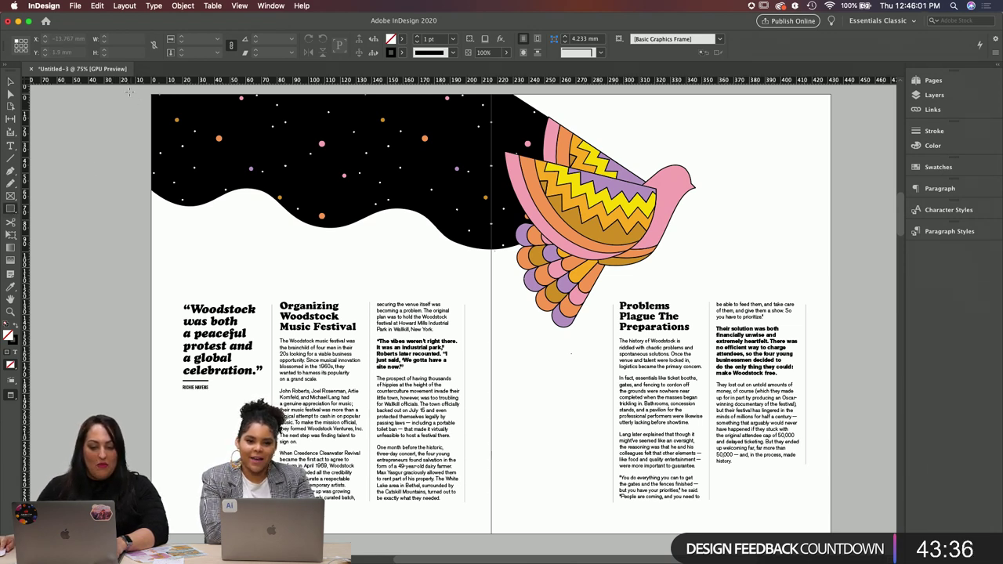
drag(129, 93, 491, 539)
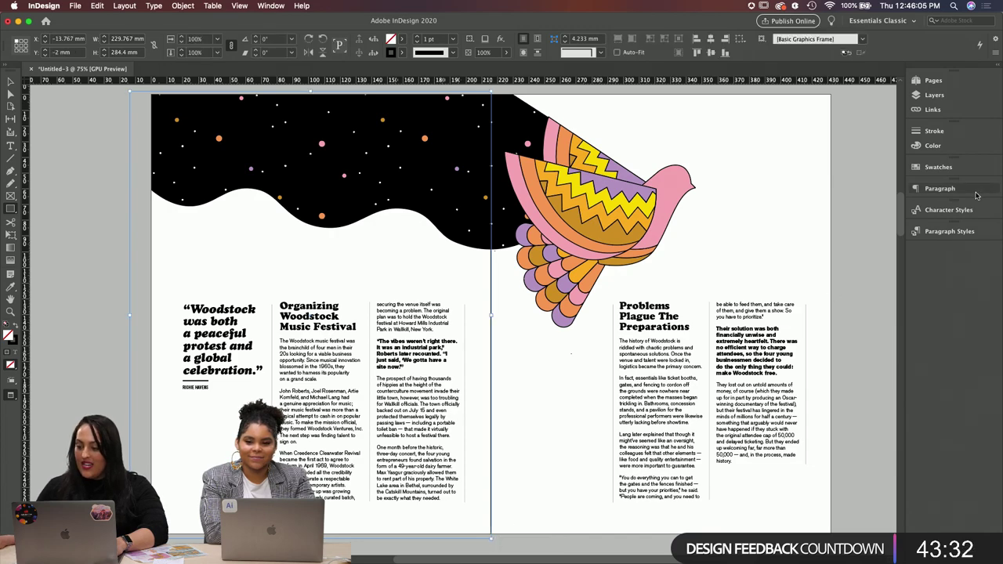
click(941, 167)
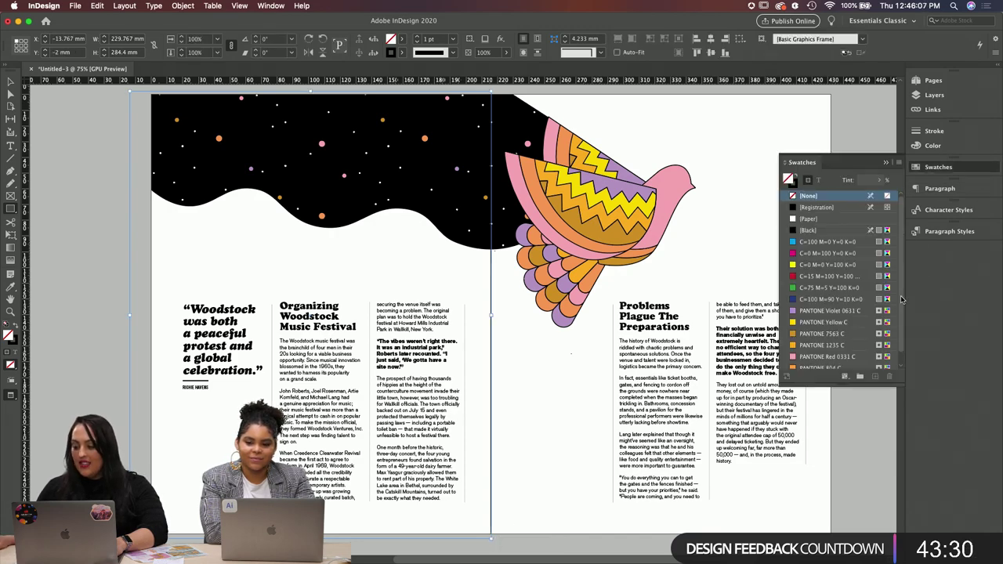
scroll(898, 306, down, 1)
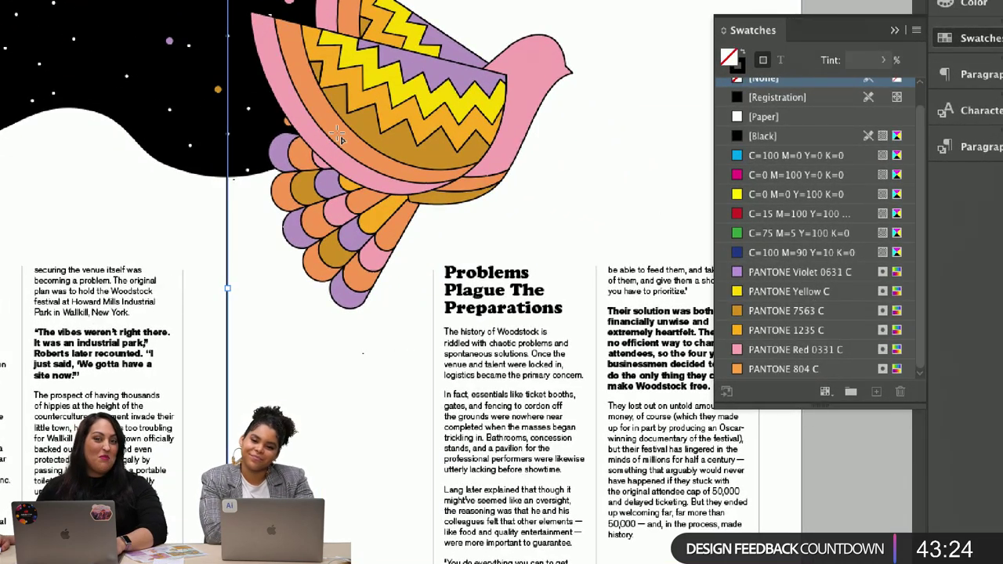
click(826, 314)
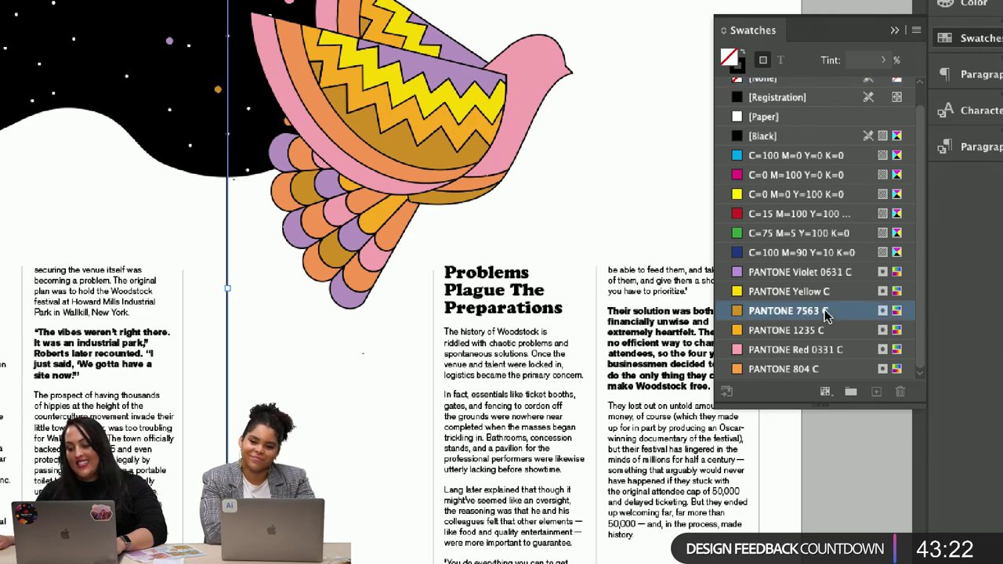
scroll(644, 296, up, 3)
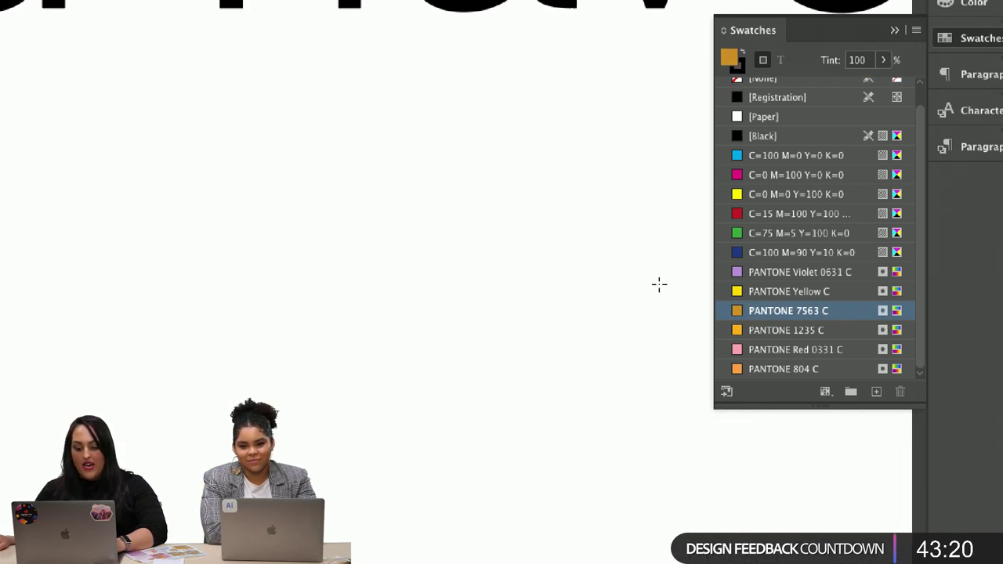
scroll(659, 285, up, 2)
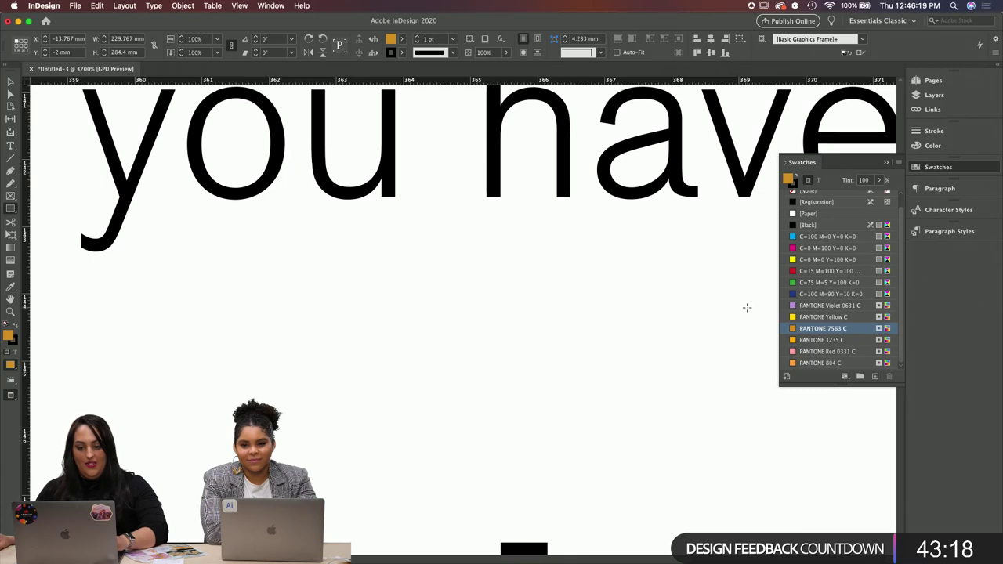
scroll(744, 308, down, 8)
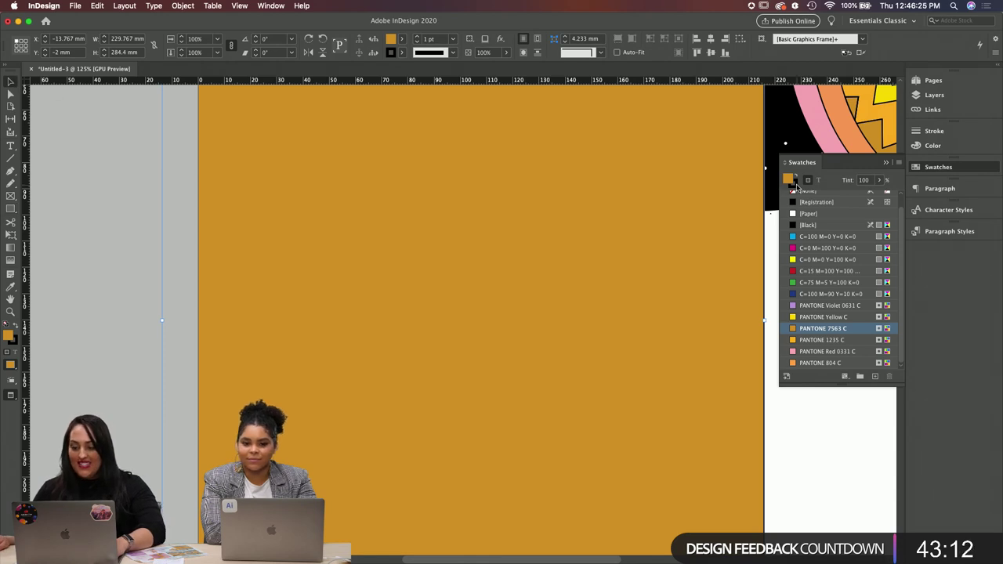
Step: Set the rectangle's stroke to None and send it behind the wave and article text
click(808, 225)
scroll(808, 214, up, 1)
click(808, 196)
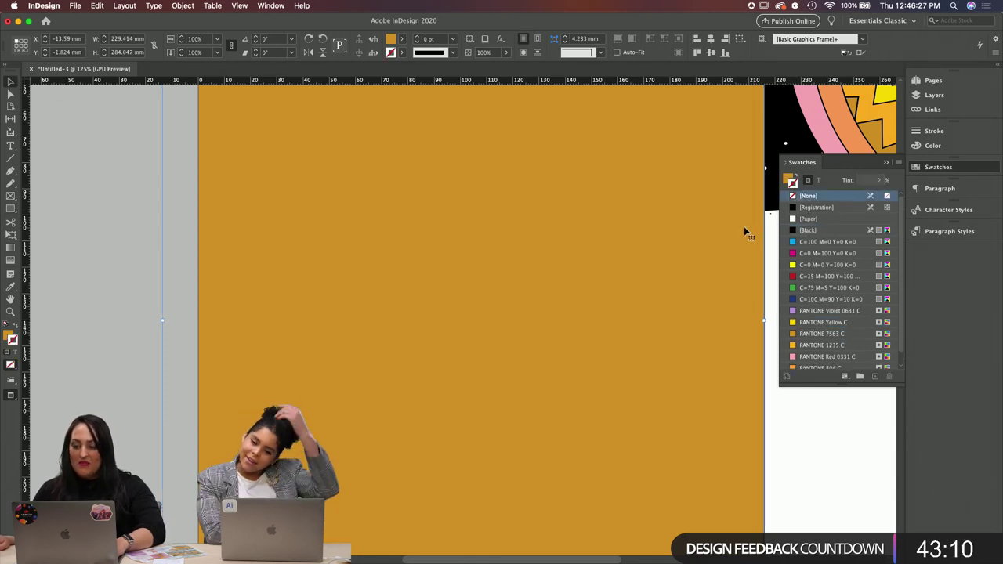
scroll(788, 413, right, 3)
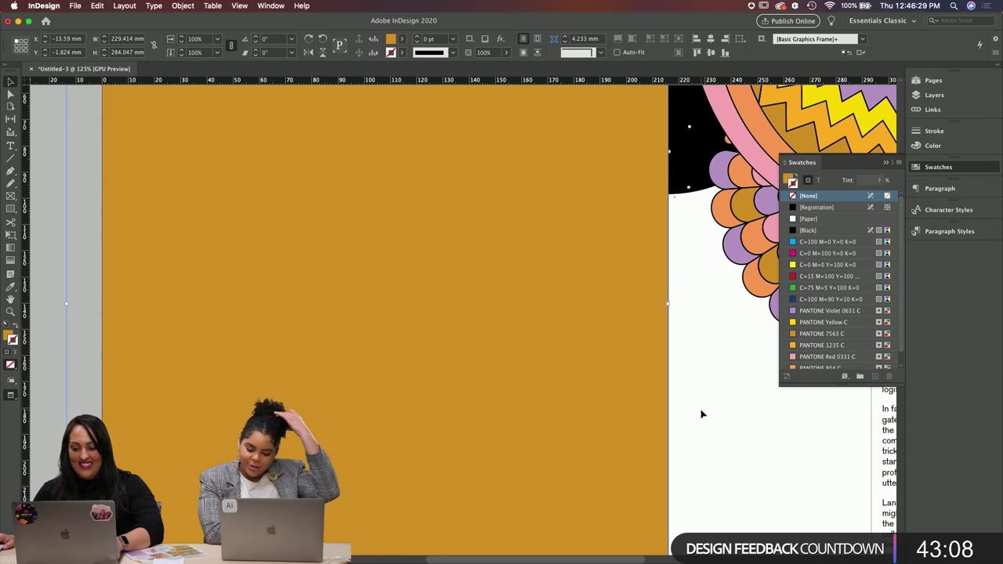
key(super+shift+bracketleft)
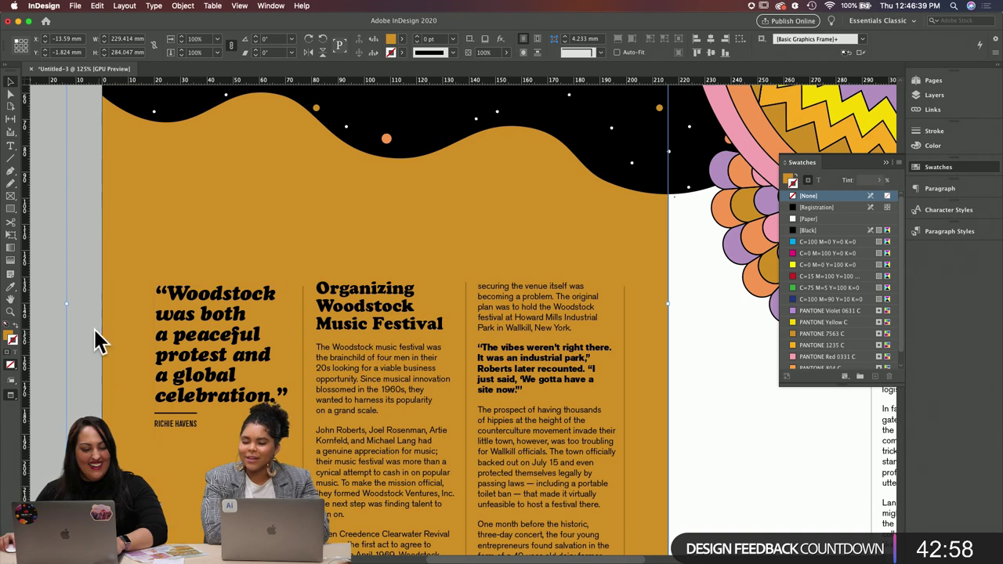
click(58, 337)
click(217, 311)
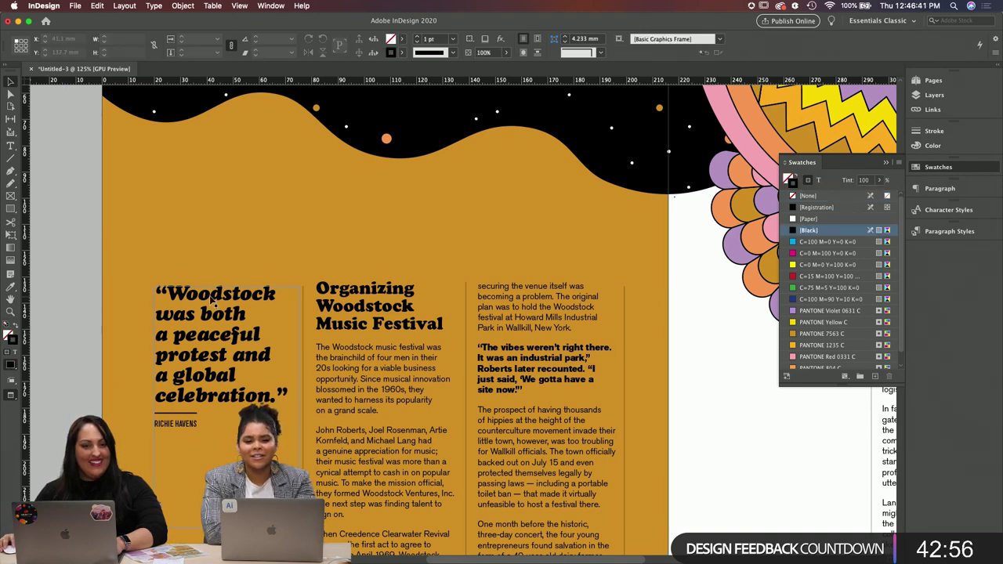
Step: Select all the pull-quote and Richie Havens attribution text and apply the [Paper] swatch to turn it white
key(super+minus)
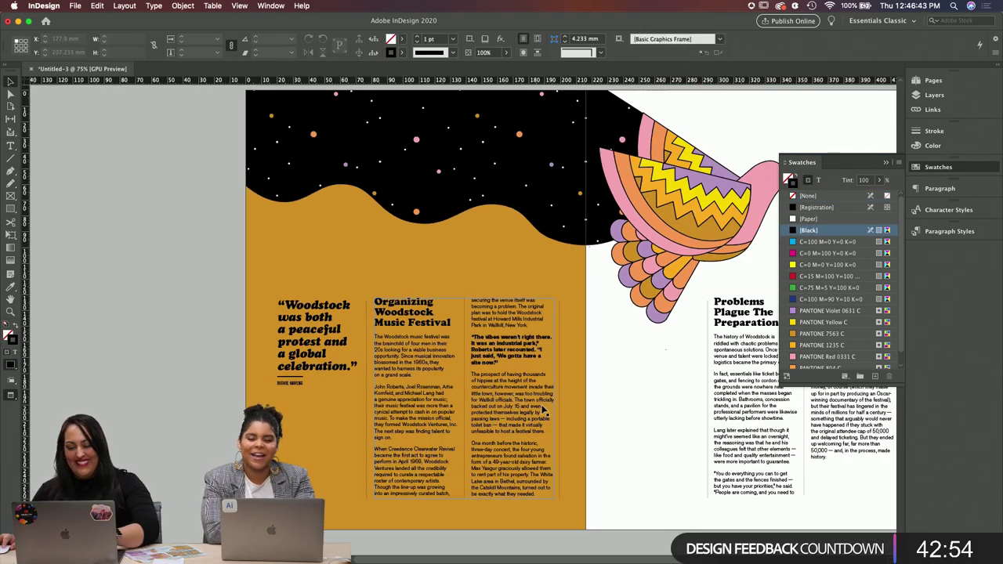
key(super+minus)
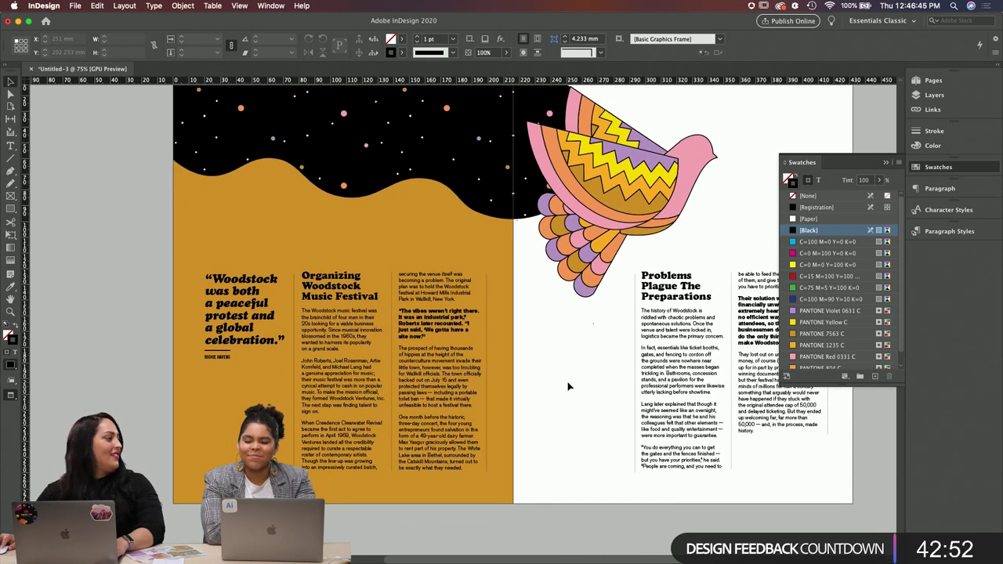
click(255, 317)
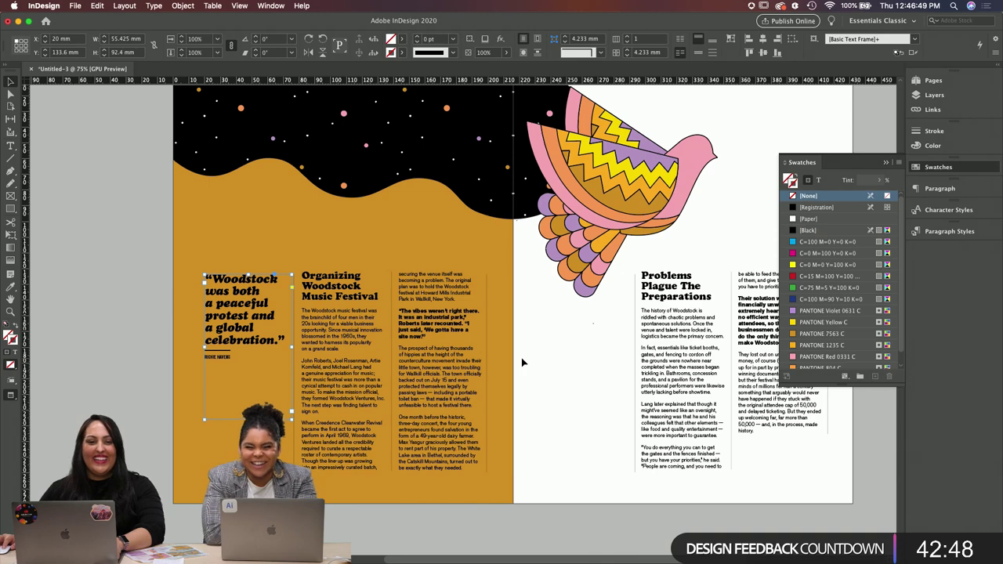
scroll(546, 364, left, 2)
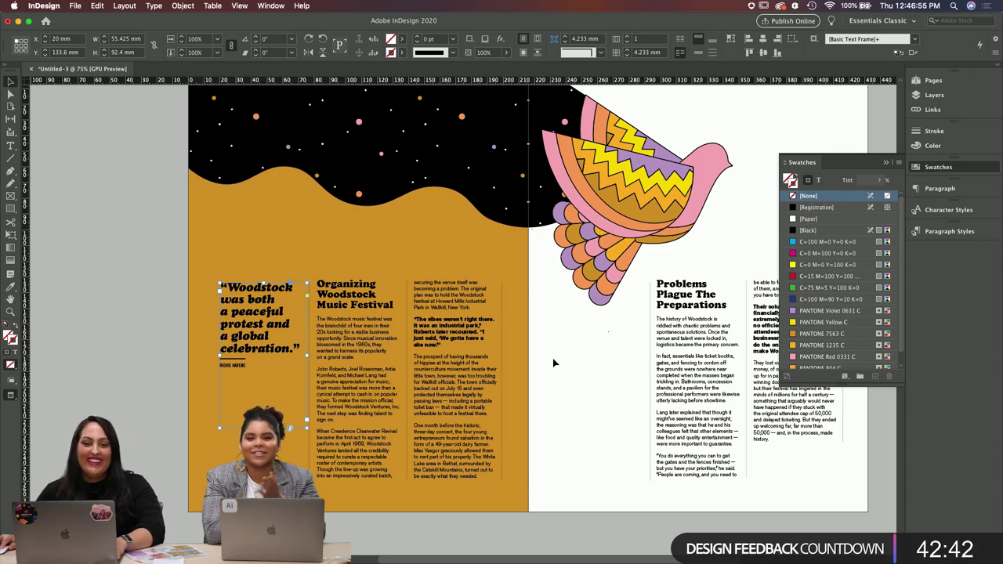
key(super+equal)
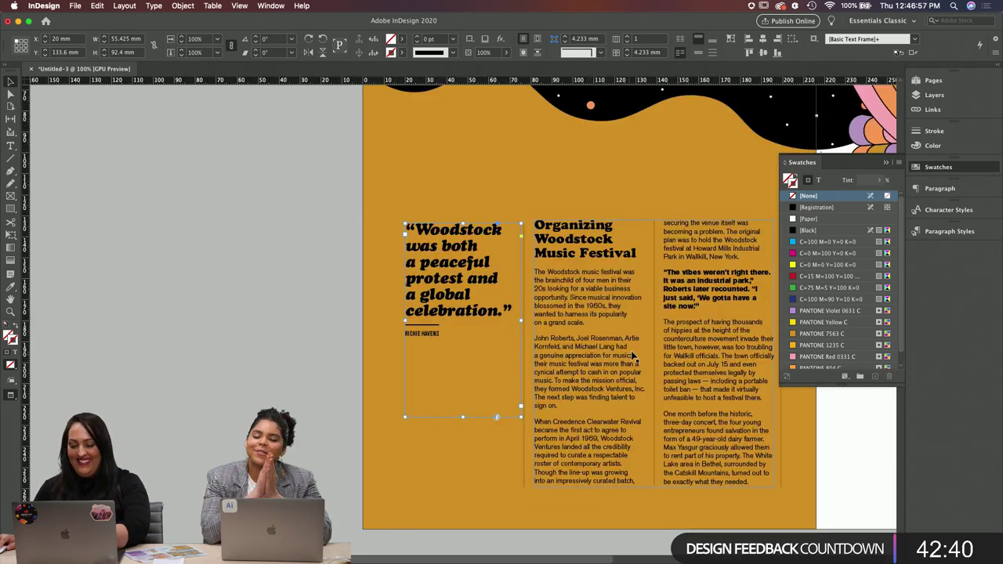
scroll(420, 376, right, 10)
scroll(420, 376, up, 2)
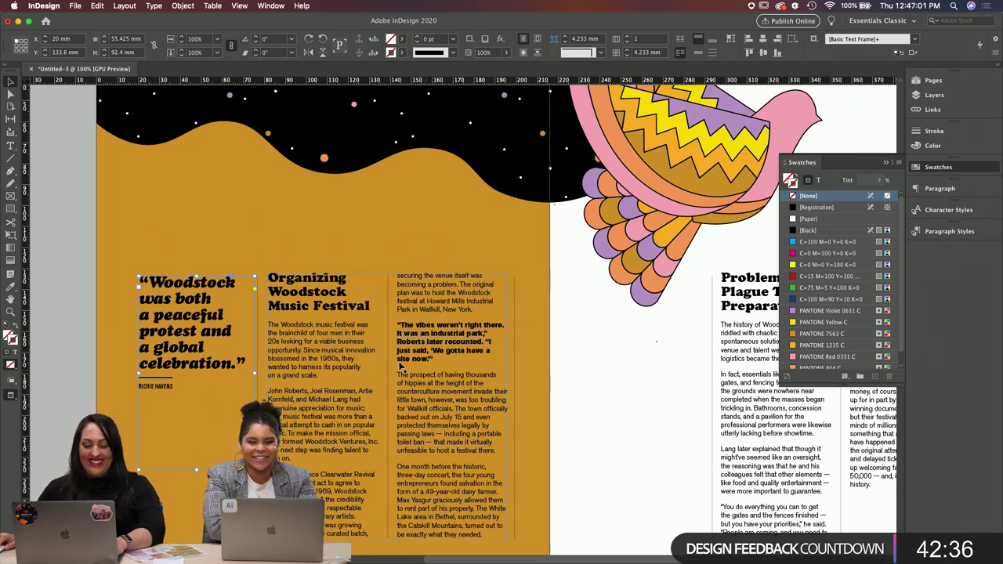
double_click(185, 363)
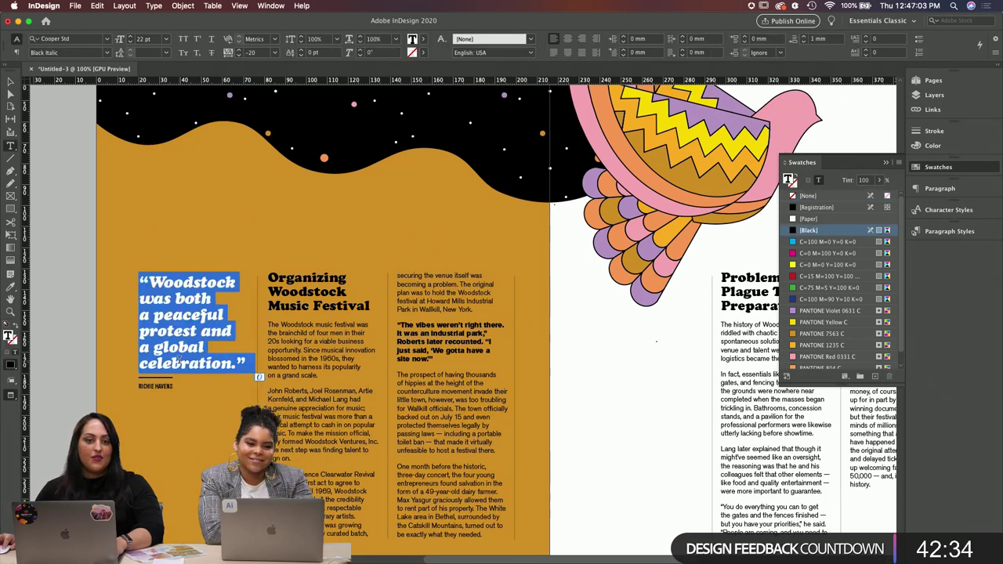
key(super+a)
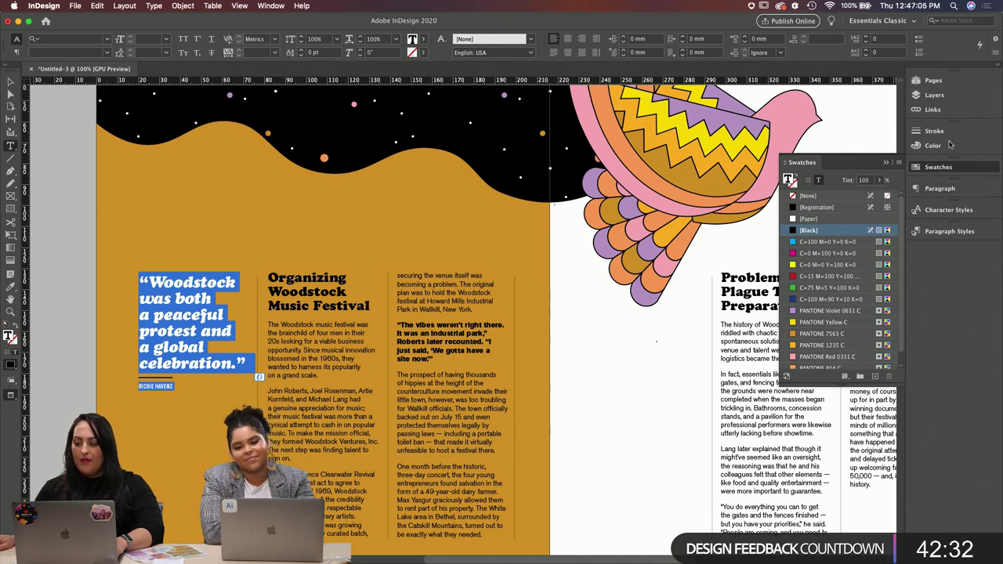
click(831, 220)
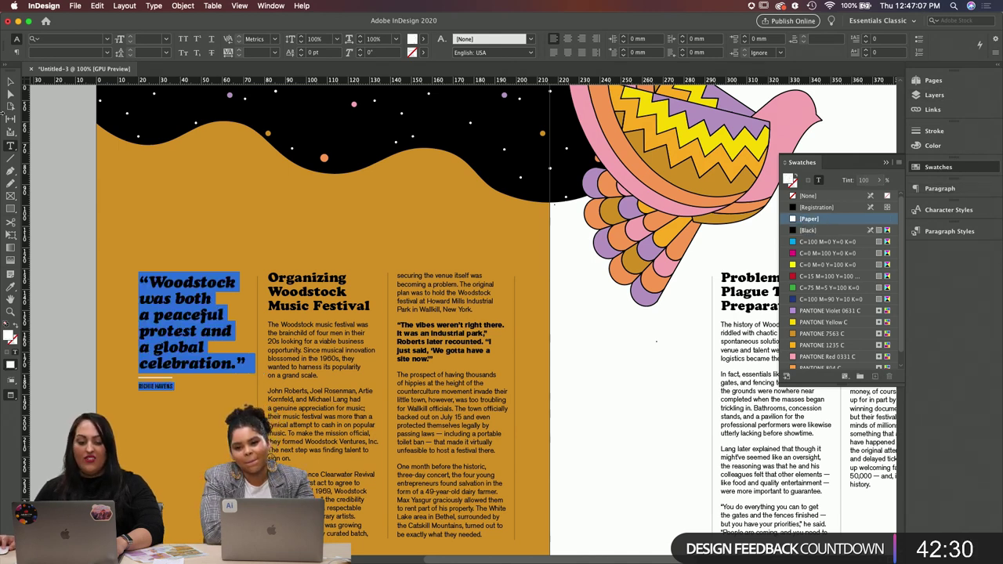
key(Escape)
Step: Preview the spread full-screen in Presentation mode, then exit and fit the spread in the window
click(93, 139)
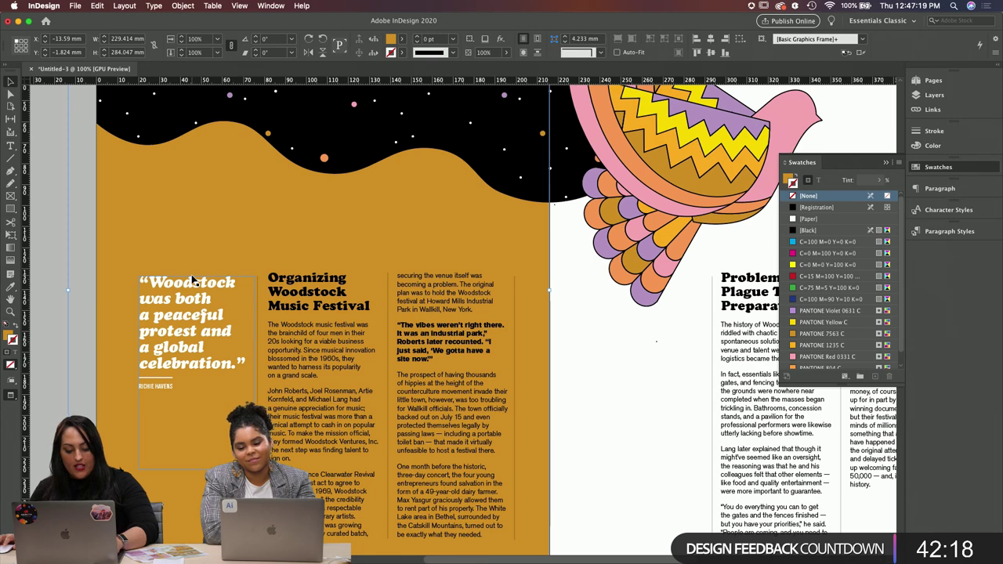
key(shift+w)
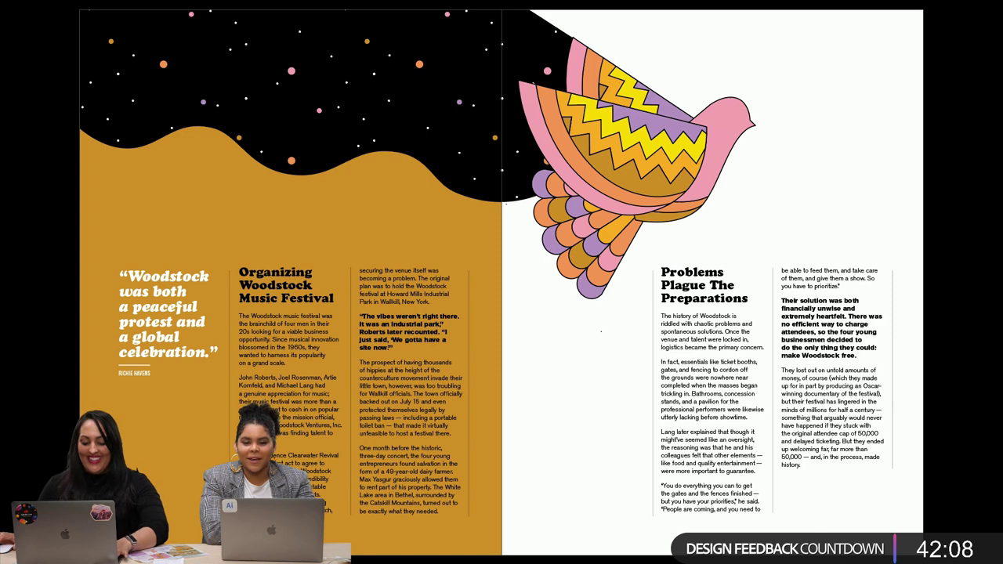
key(Escape)
key(super+alt+0)
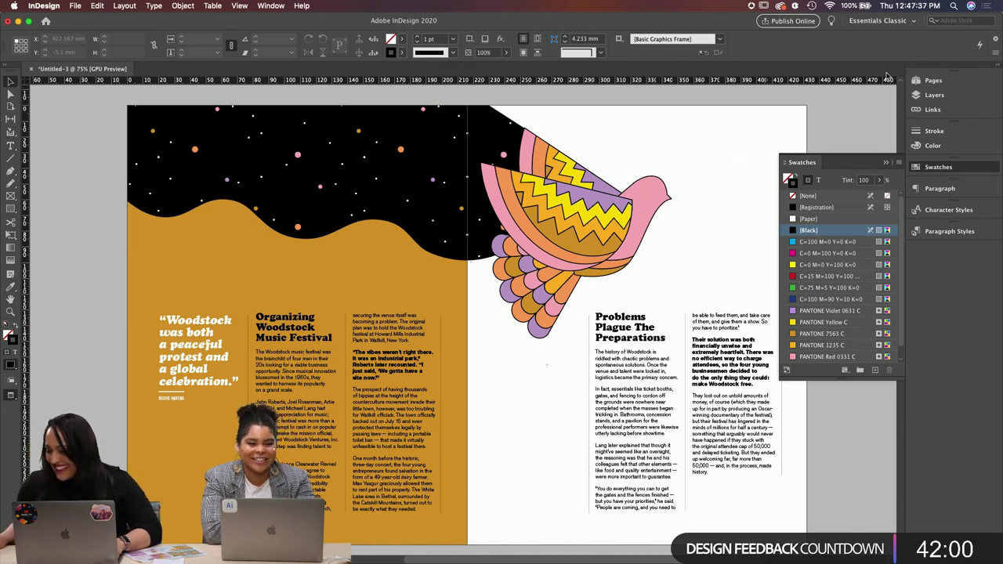
Step: Zoom to 100% on the right page and check the paragraph style of the bold 'Their solution…' paragraph
click(935, 80)
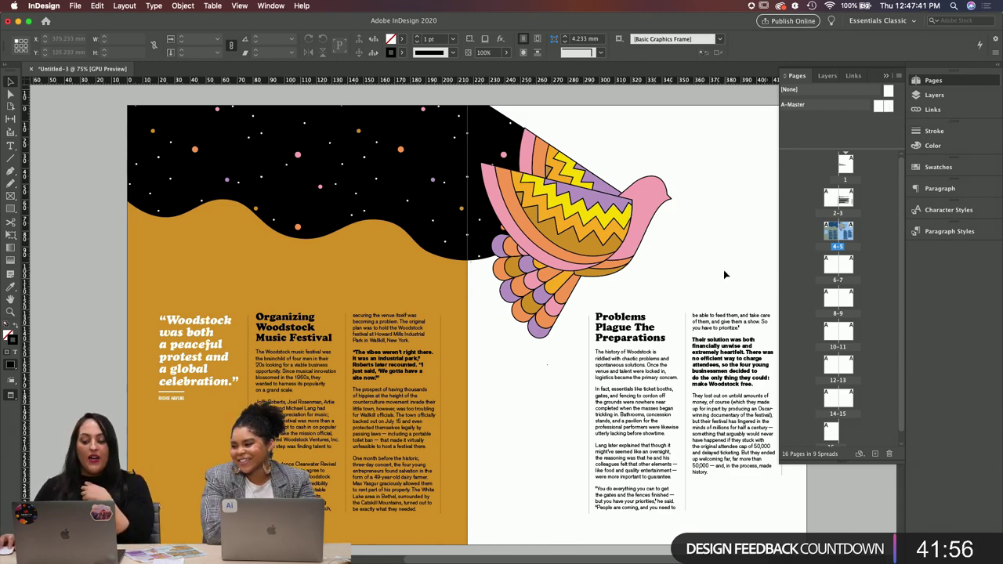
key(super+1)
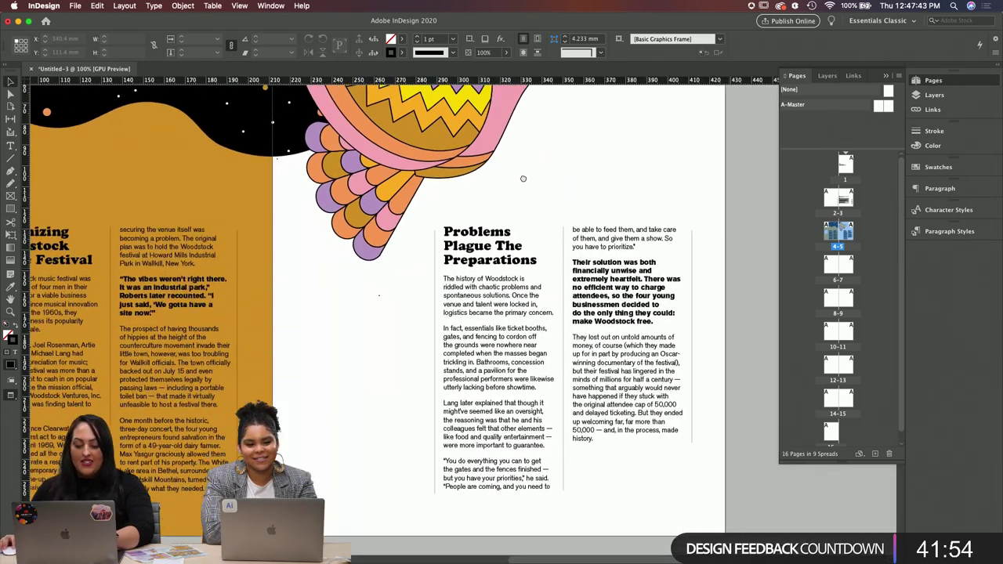
double_click(608, 290)
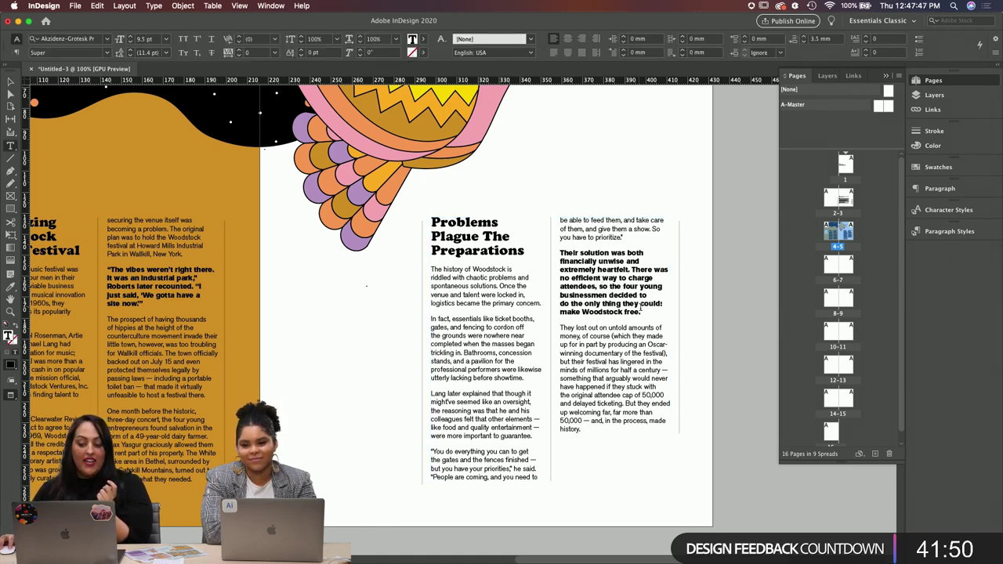
drag(641, 310, 564, 254)
key(super+equal)
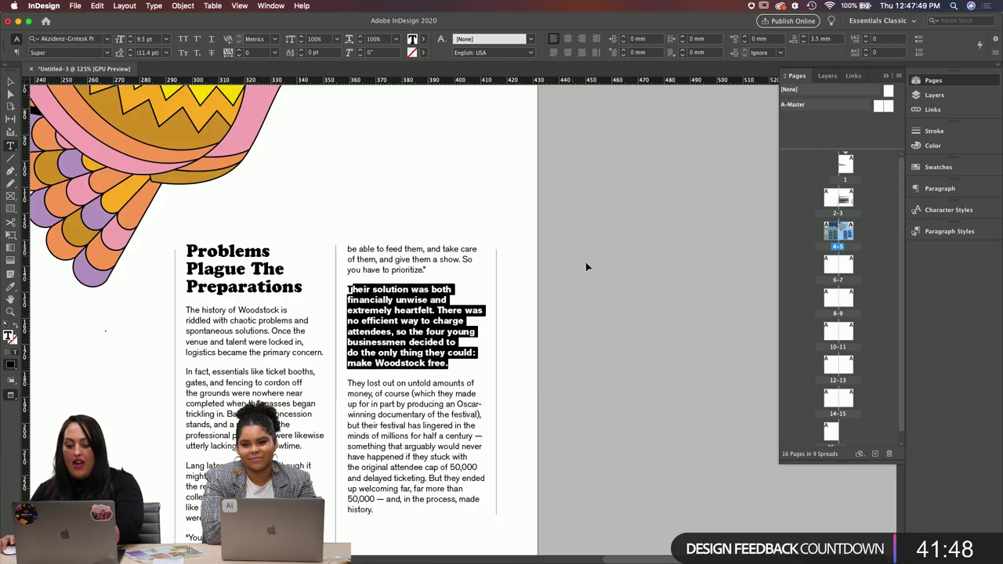
click(407, 309)
click(952, 231)
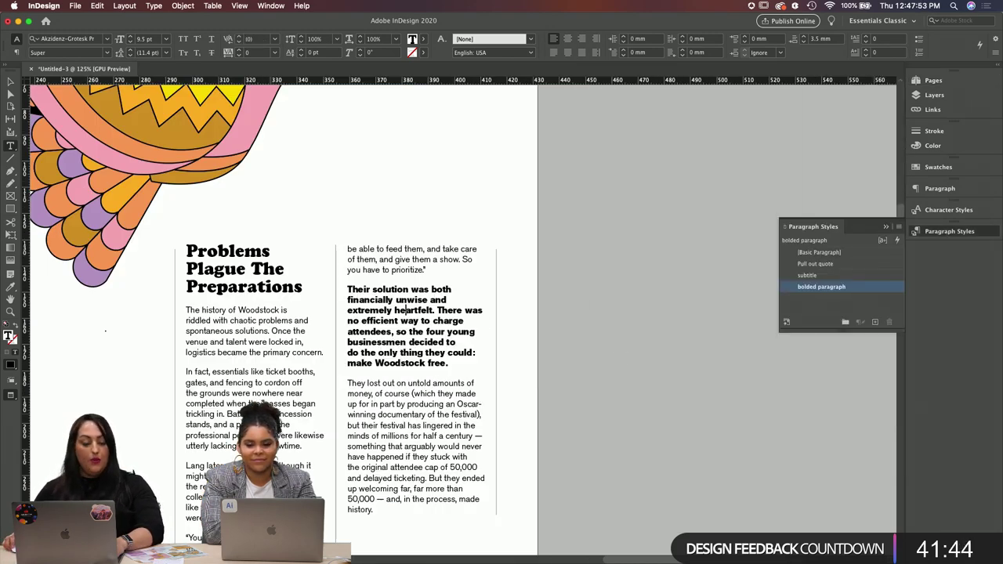
Step: Apply the 'bolded paragraph' style to the 'In fact' paragraph, then undo it
click(261, 404)
scroll(250, 329, down, 5)
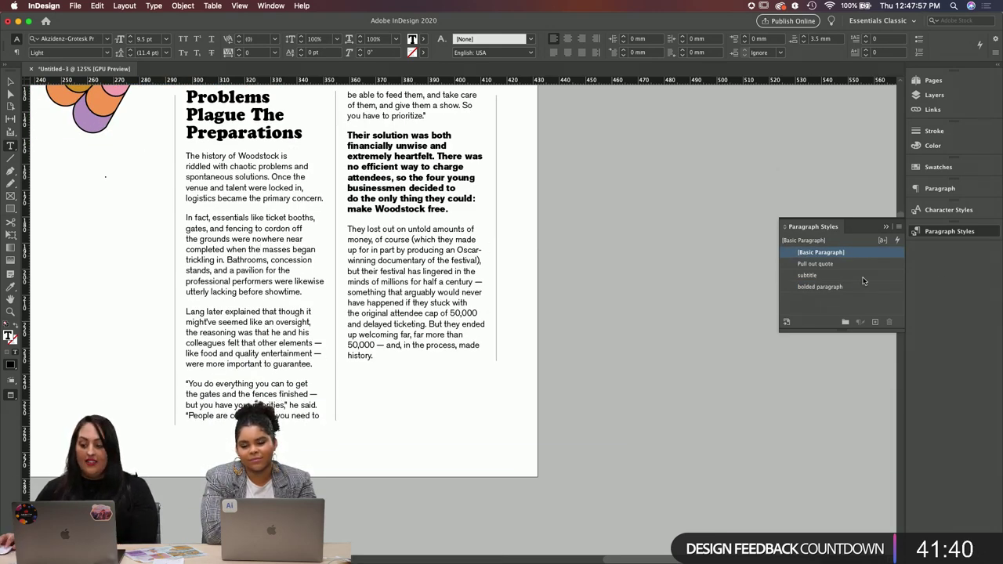
click(821, 287)
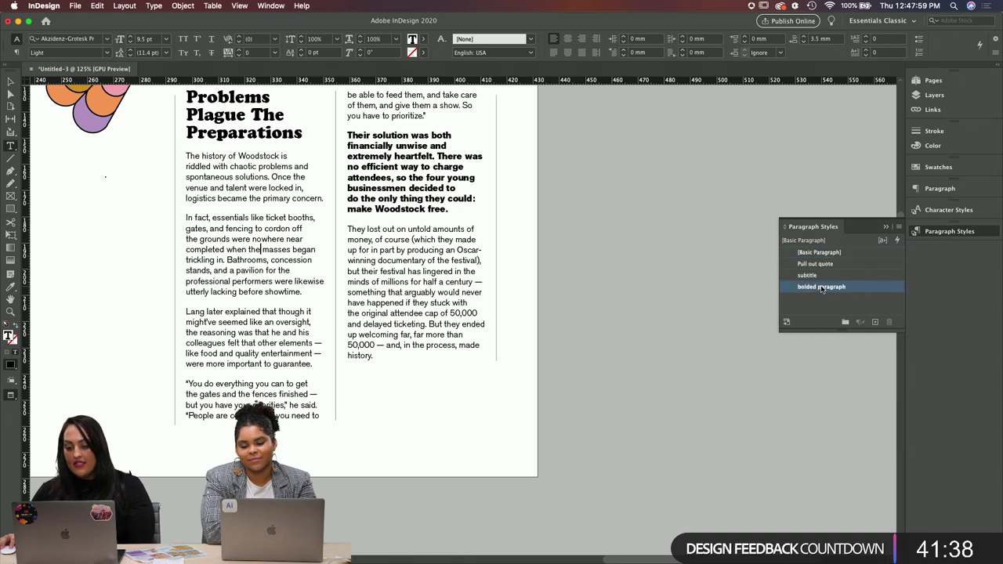
key(super+z)
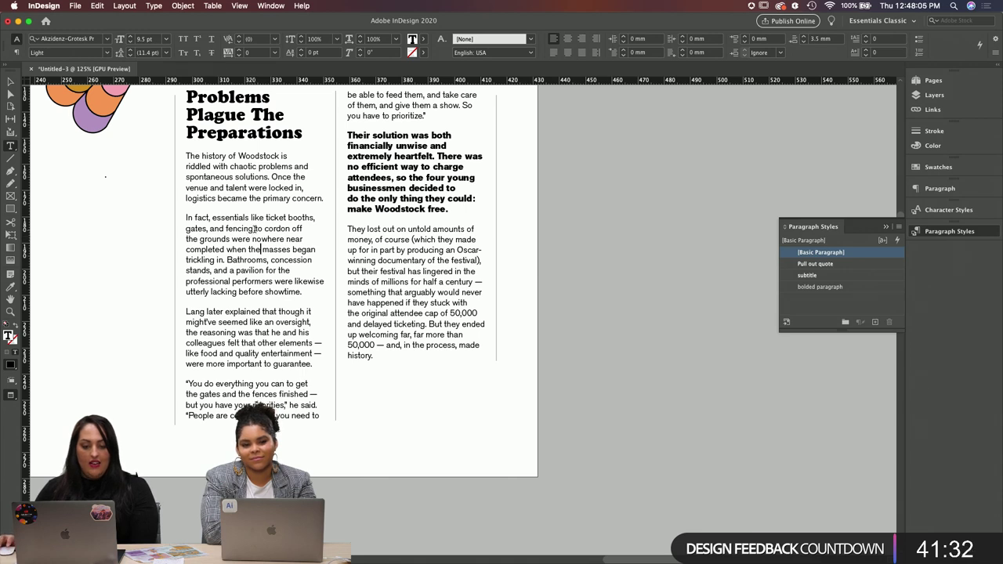
scroll(255, 229, up, 1)
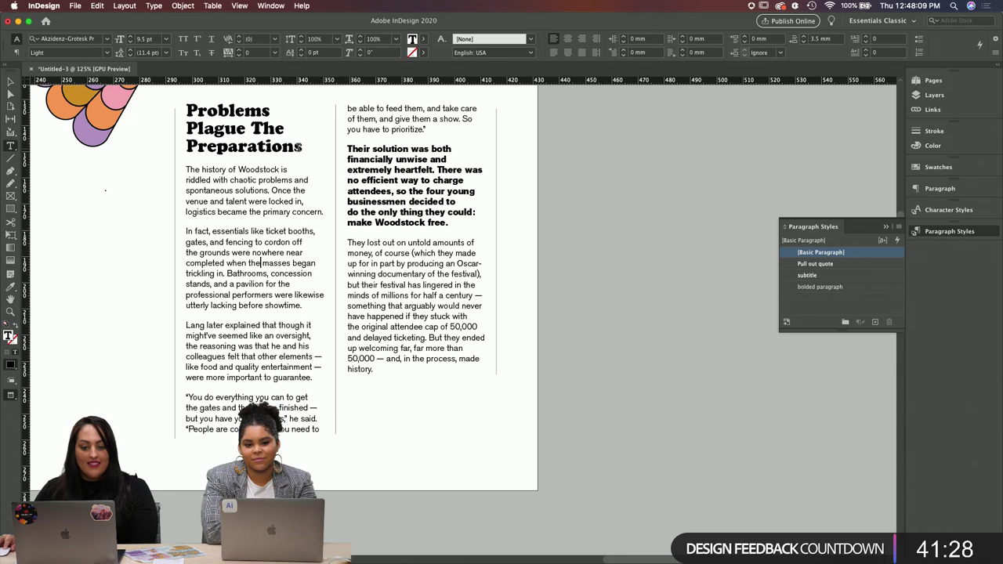
Step: Colour the heading word 'Preparations' PANTONE Violet 0631 C
drag(301, 148, 185, 148)
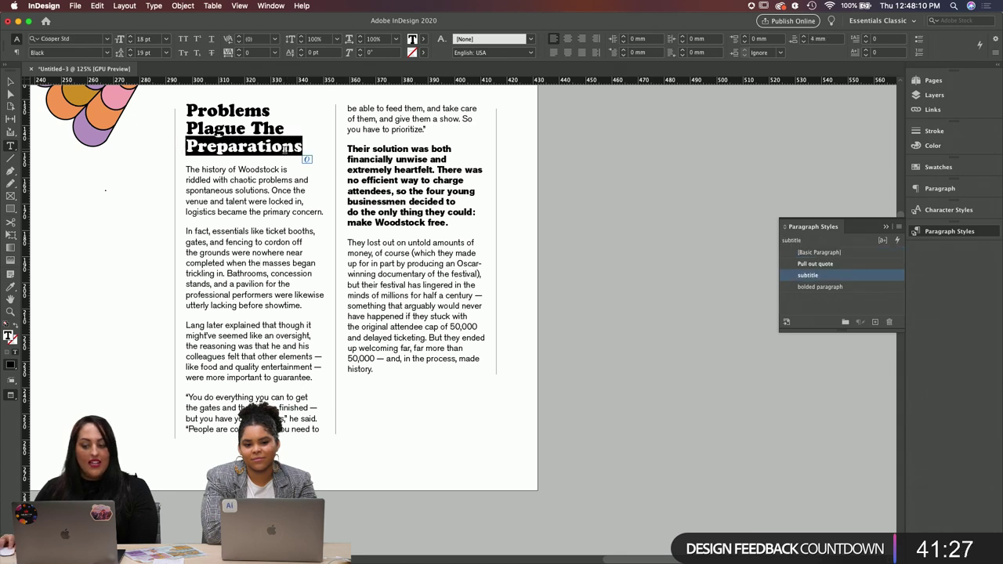
click(938, 167)
click(819, 312)
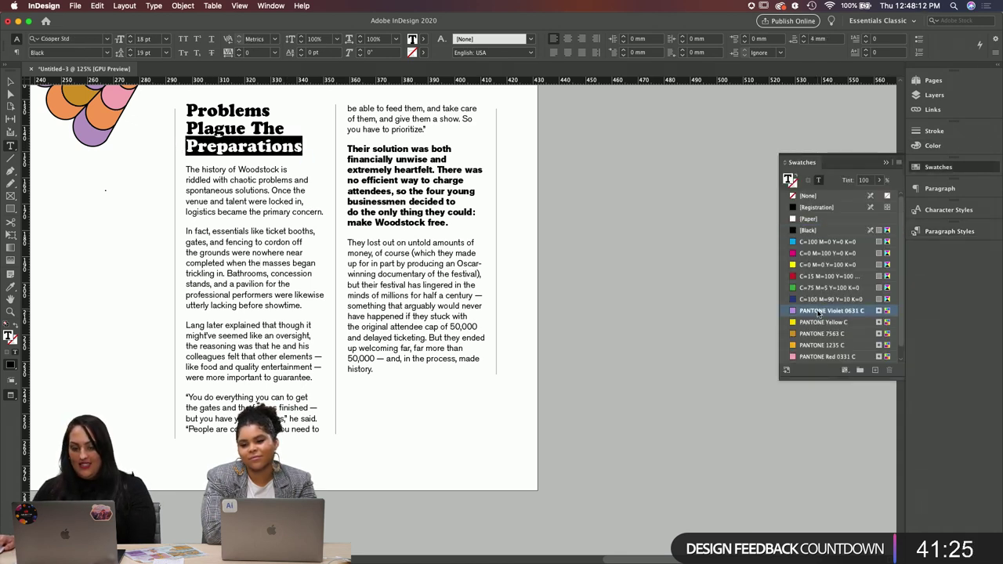
click(247, 148)
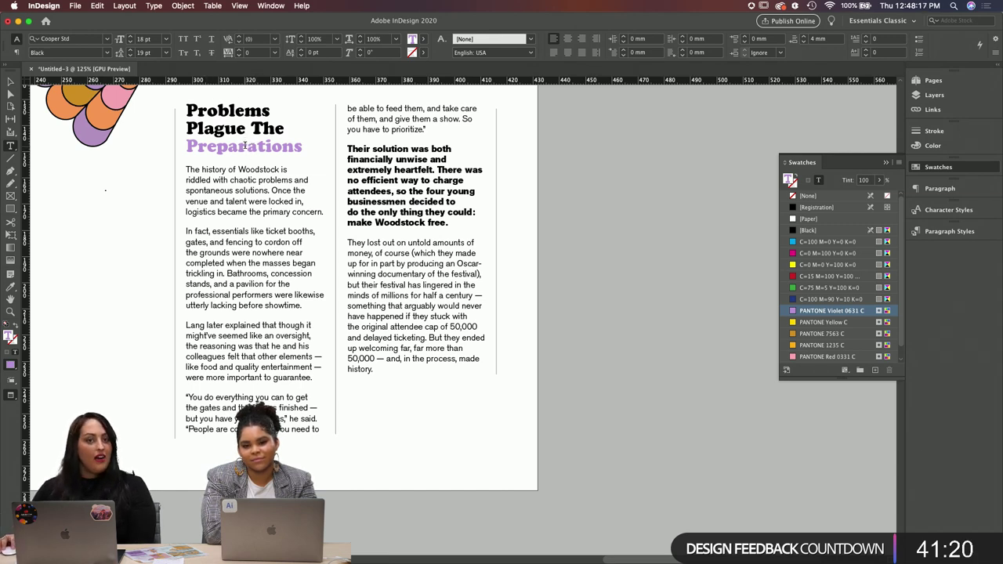
Step: Create a new character style named 'purple highlight' from the coloured word 'Preparations'
double_click(305, 155)
click(980, 212)
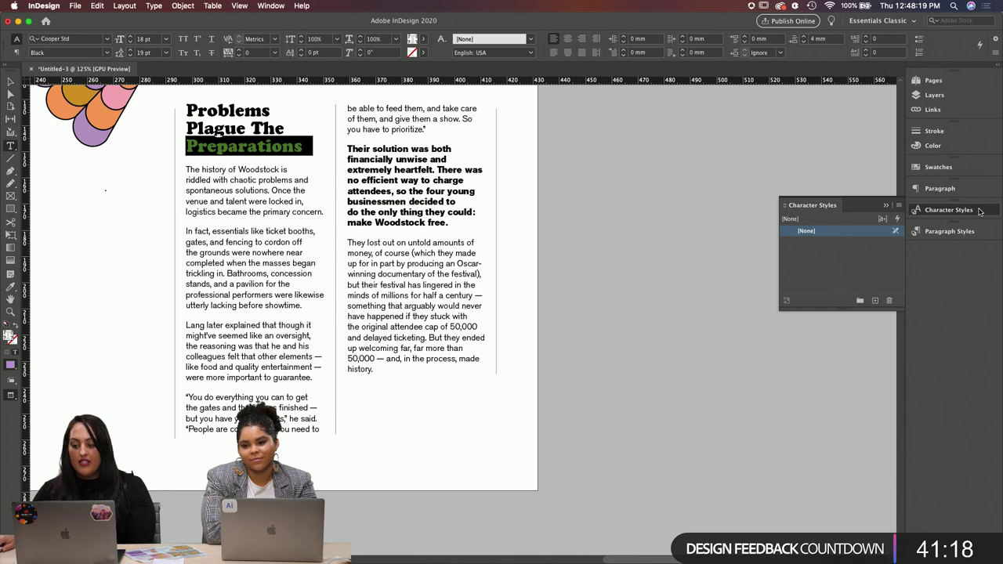
click(900, 208)
click(873, 212)
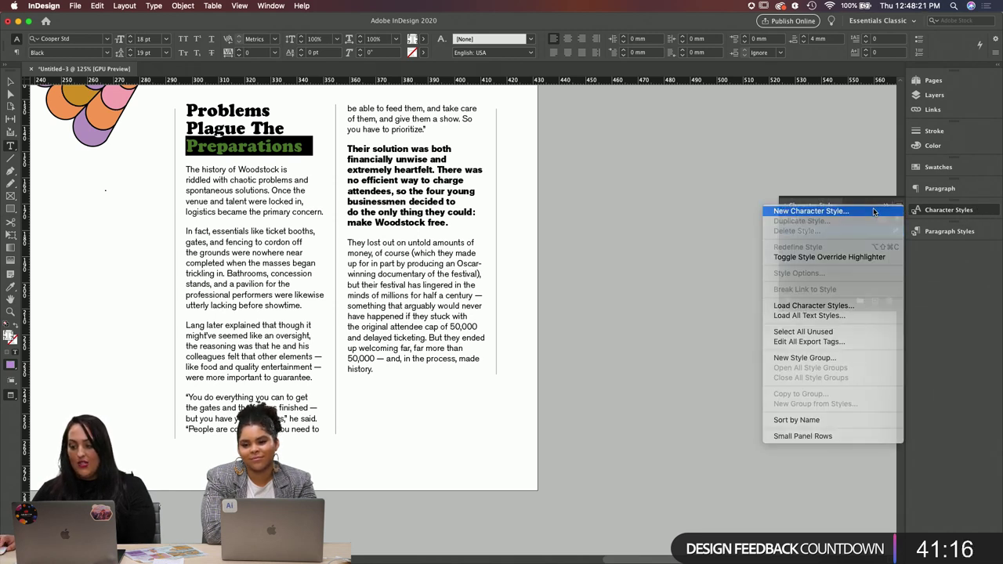
text(p)
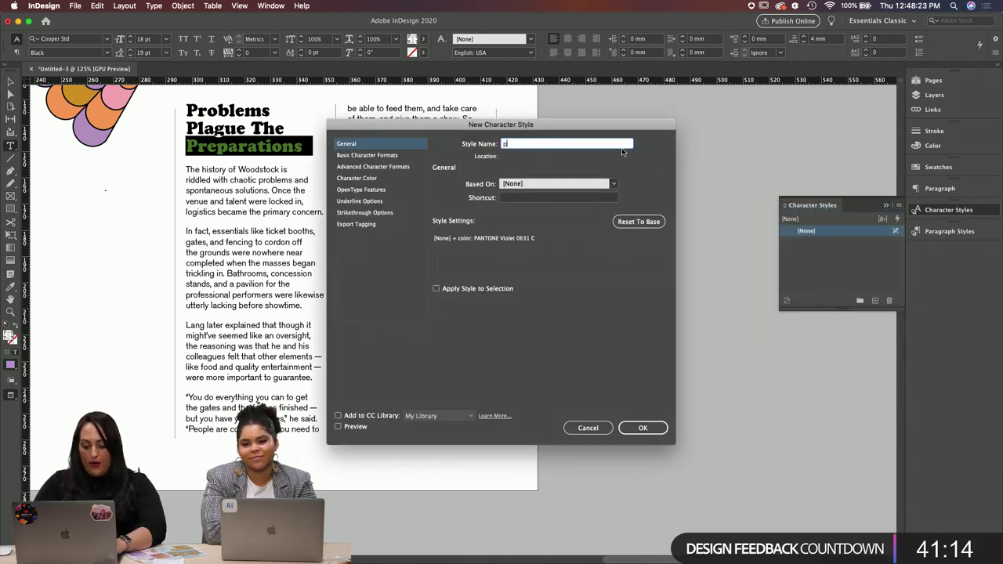
text(urple hi)
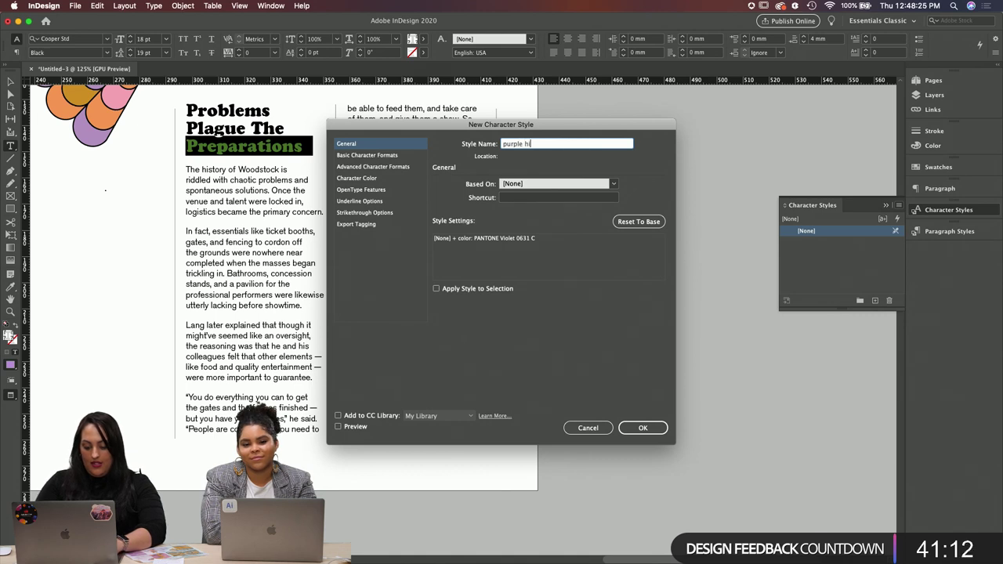
text(ghlight)
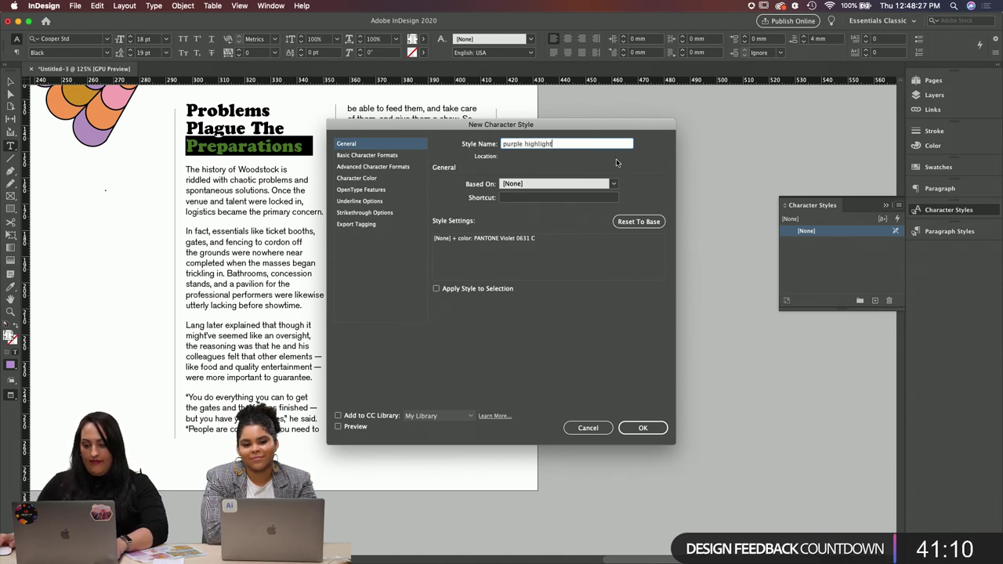
click(658, 428)
click(412, 249)
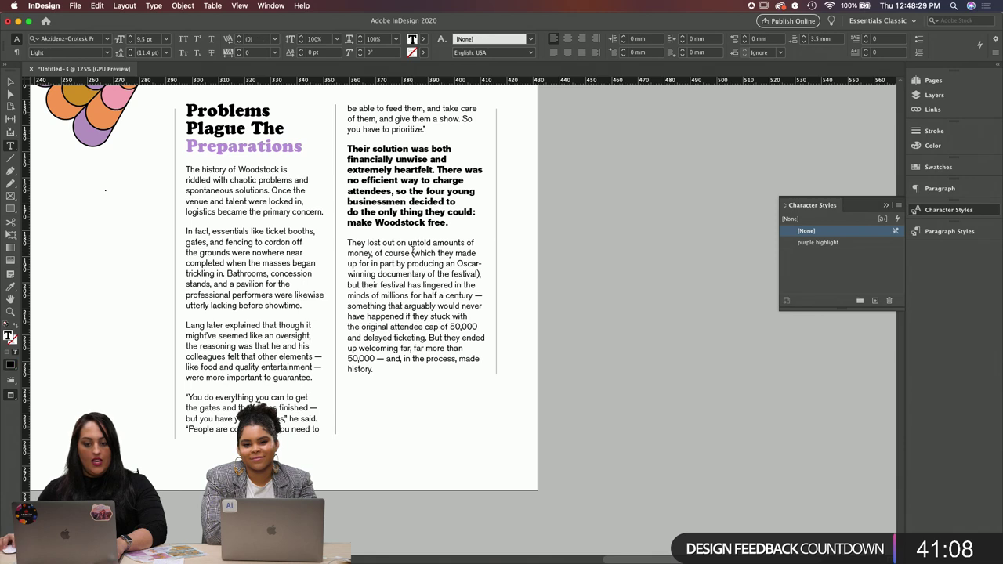
Step: Apply the 'purple highlight' character style to the word 'course'
drag(410, 253, 384, 253)
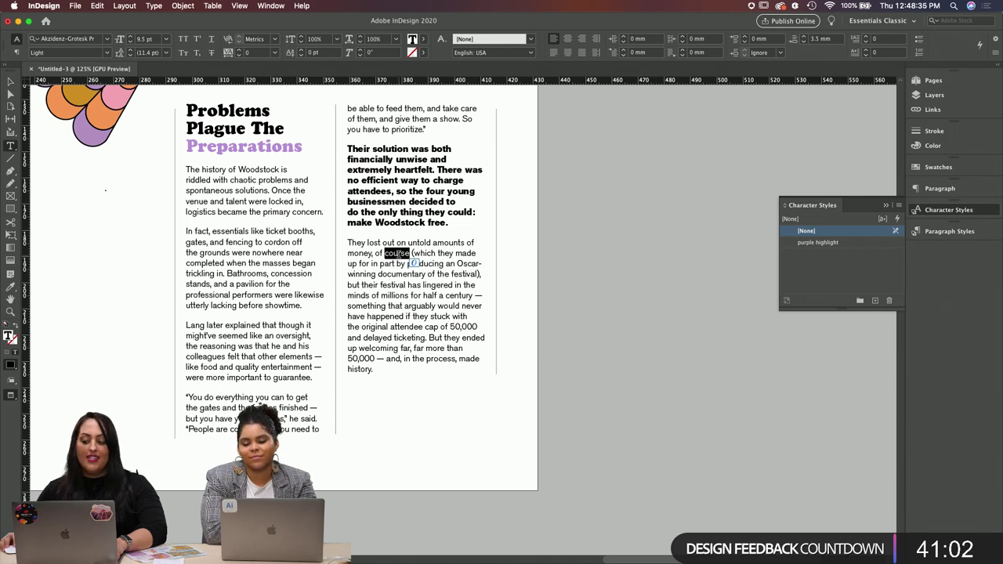
click(828, 243)
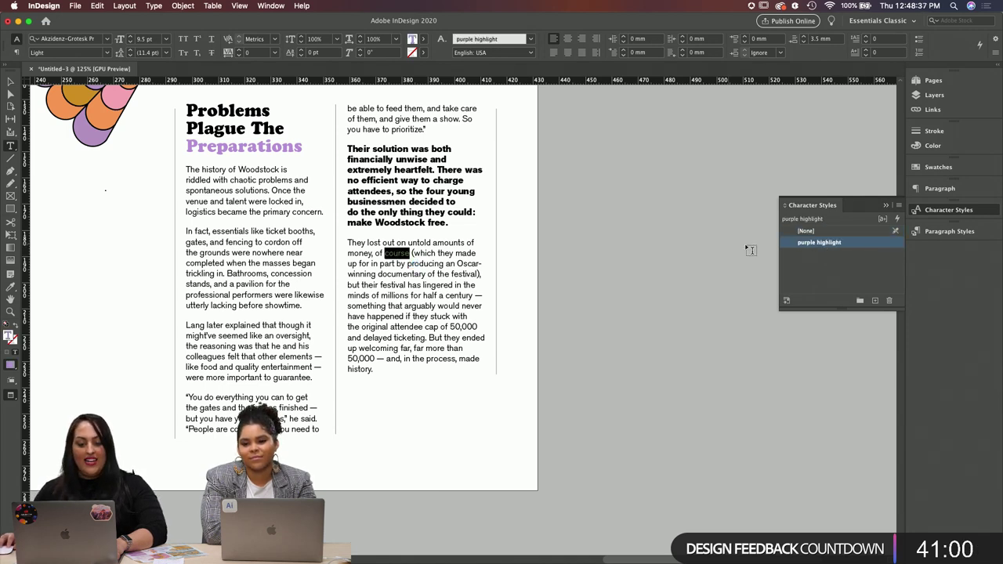
click(403, 299)
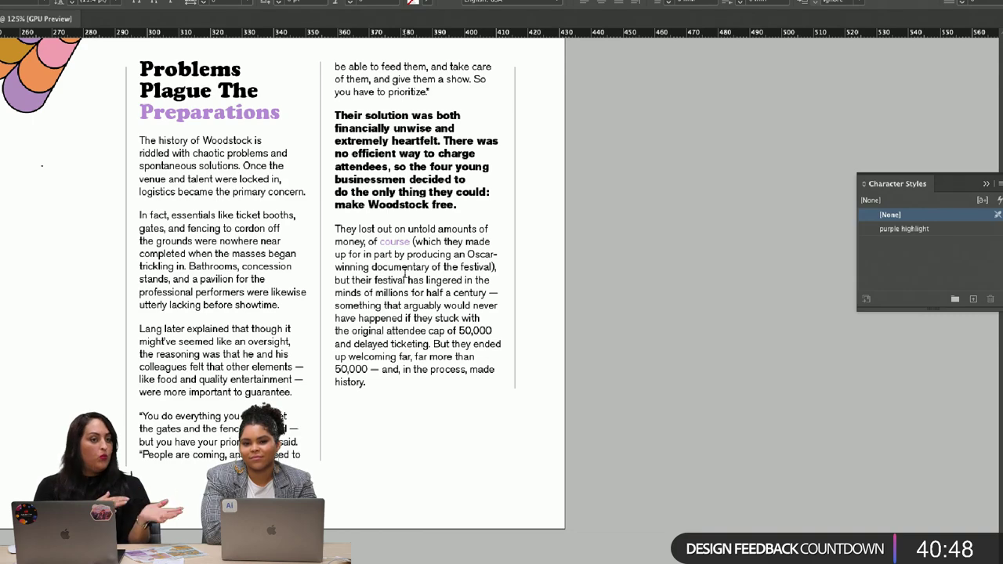
Step: Undo the highlight on 'course' and the 'purple highlight' style's creation, then zoom out to the spread
scroll(405, 274, up, 12)
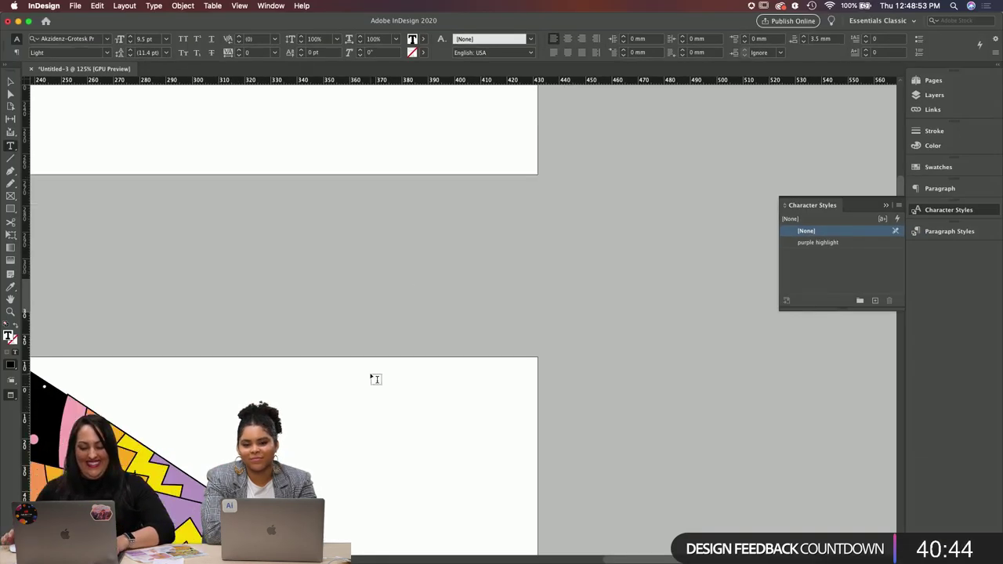
scroll(403, 401, up, 5)
key(Escape)
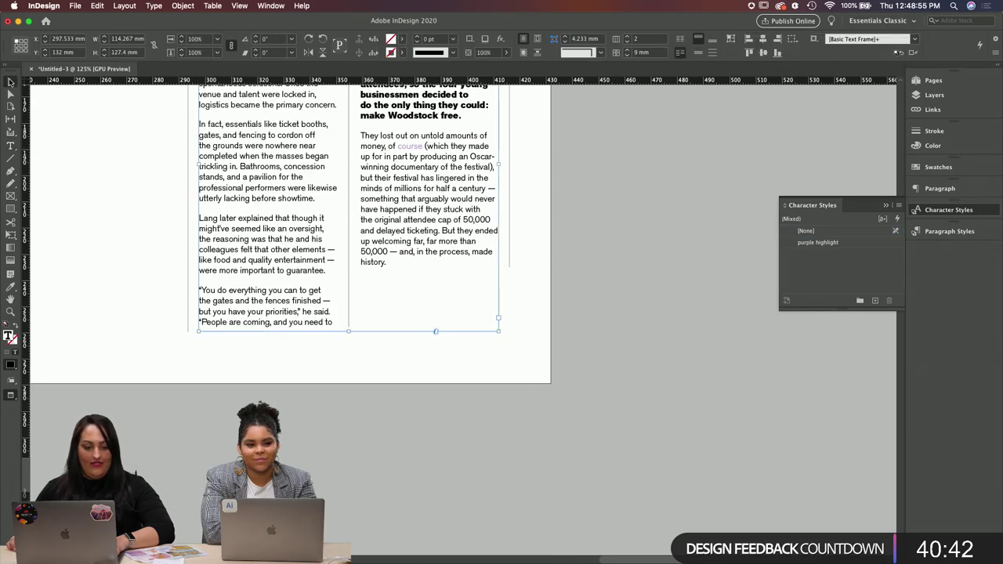
click(615, 231)
drag(598, 197, 756, 292)
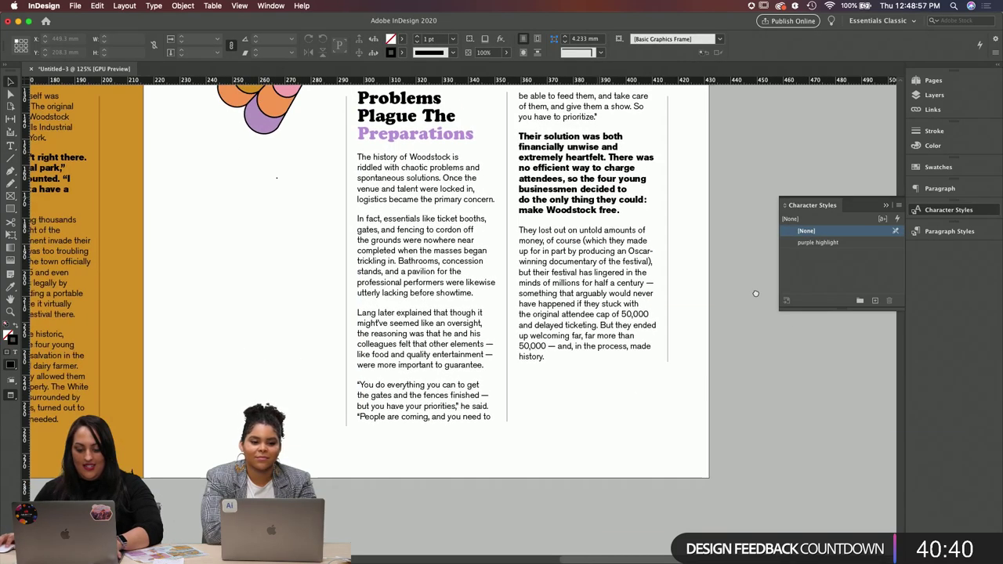
key(ctrl+z)
key(super+z)
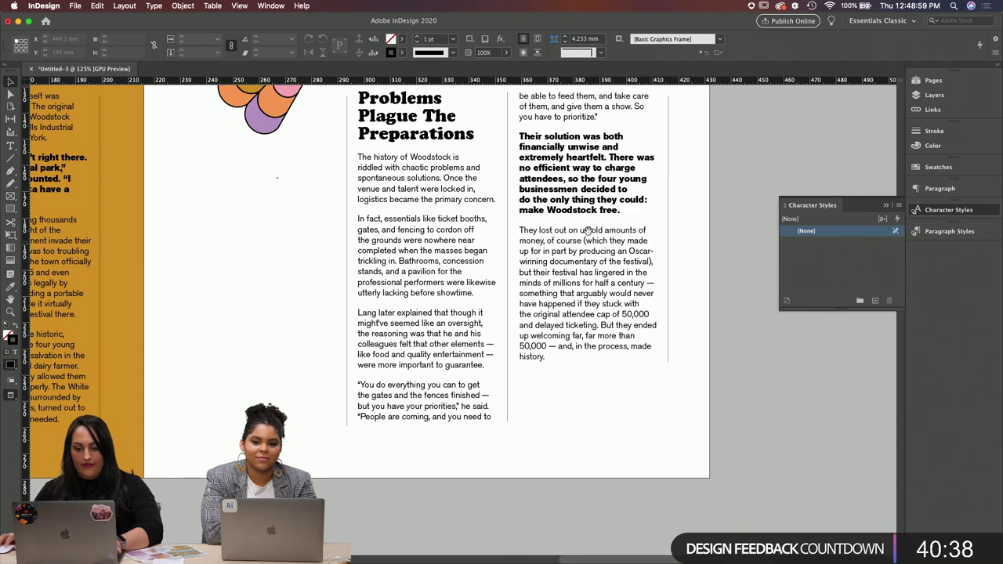
scroll(580, 251, up, 3)
scroll(579, 251, left, 4)
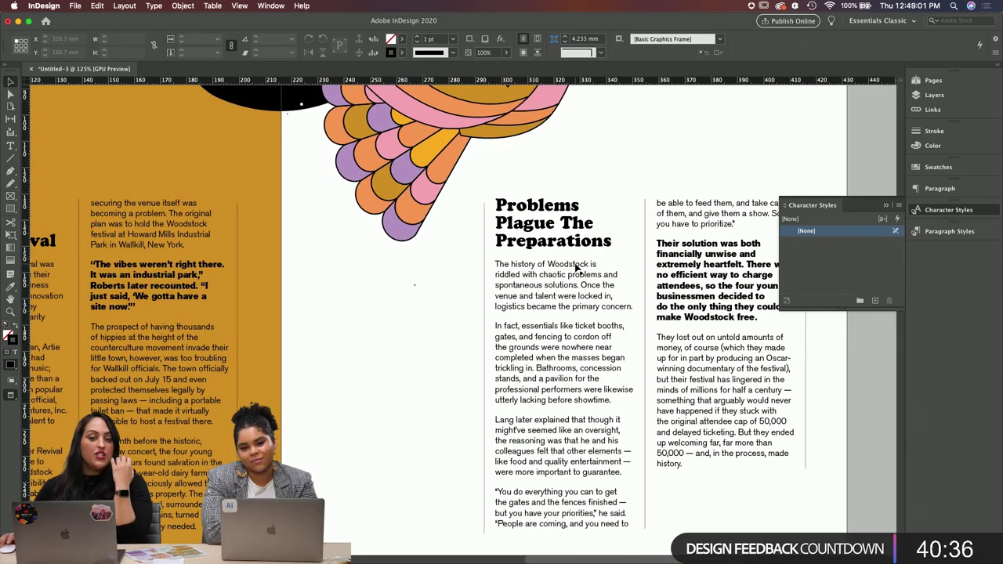
key(super+minus)
key(super+minus)
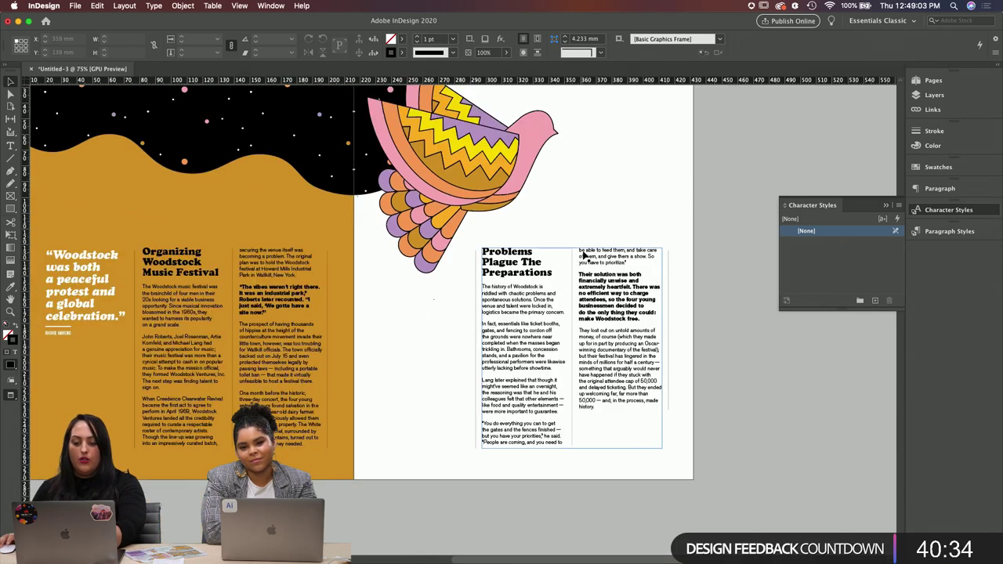
scroll(567, 213, up, 3)
scroll(567, 213, left, 3)
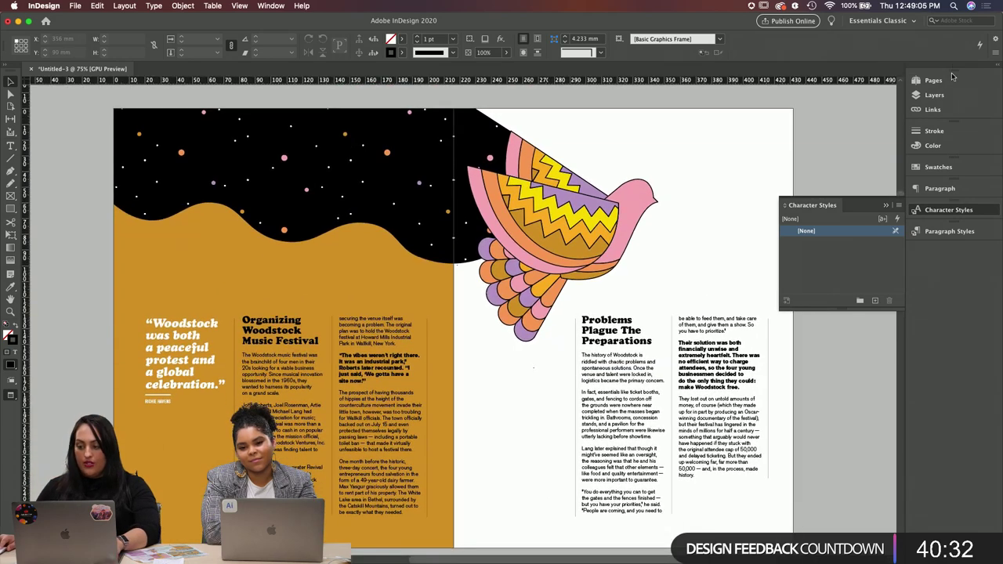
click(953, 79)
Step: Open the A-Master spread, then copy the 'ISSUE 1 // MIMIM' and WOODSTOCK credit lines from TextEdit
double_click(885, 106)
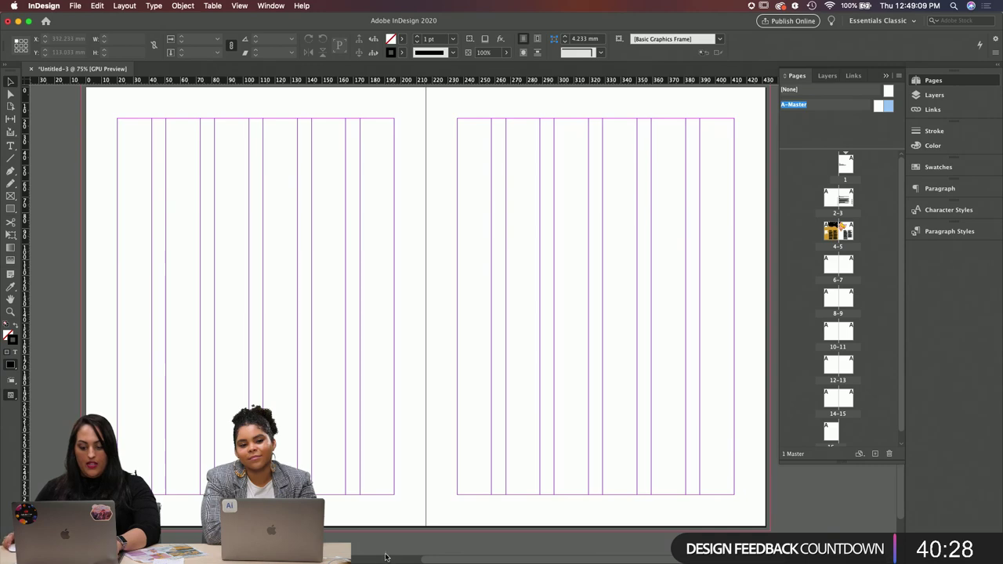
mouse_move(399, 553)
click(508, 551)
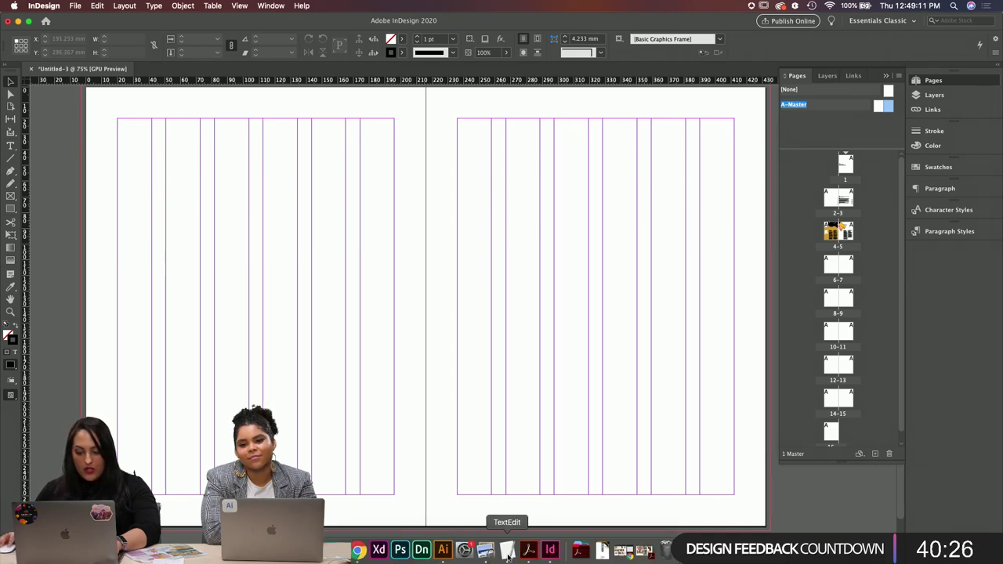
click(258, 186)
scroll(258, 187, up, 5)
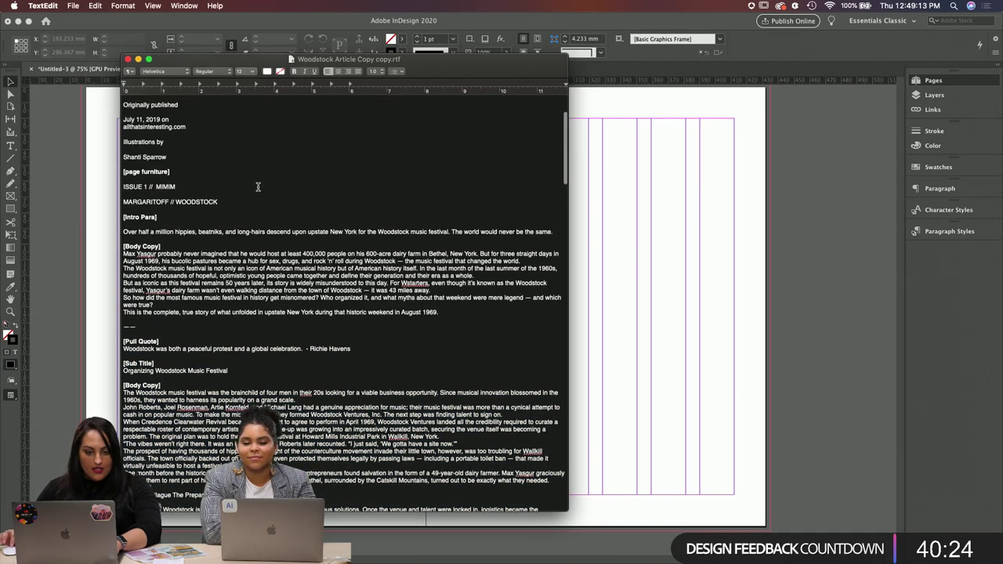
scroll(257, 186, up, 3)
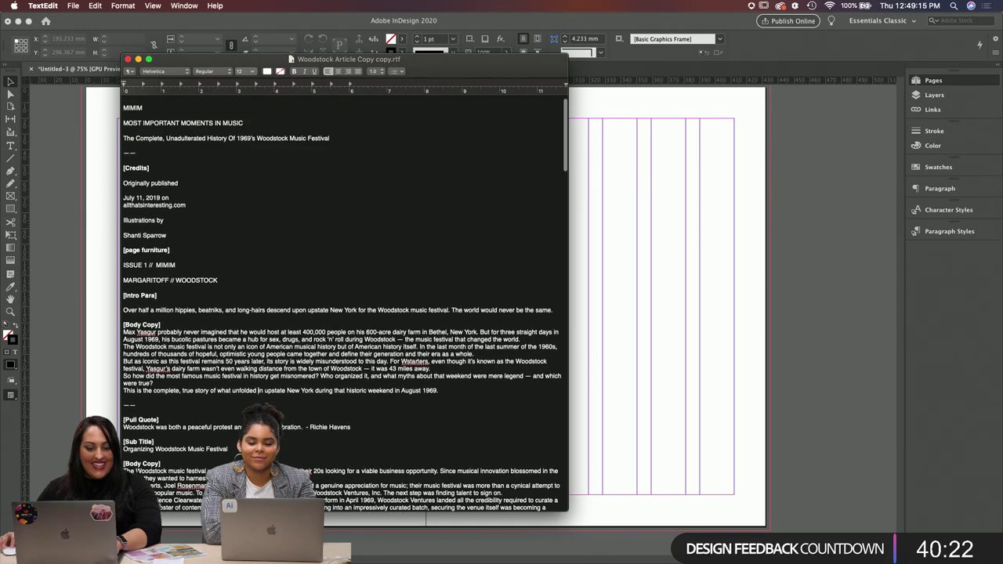
scroll(253, 195, up, 1)
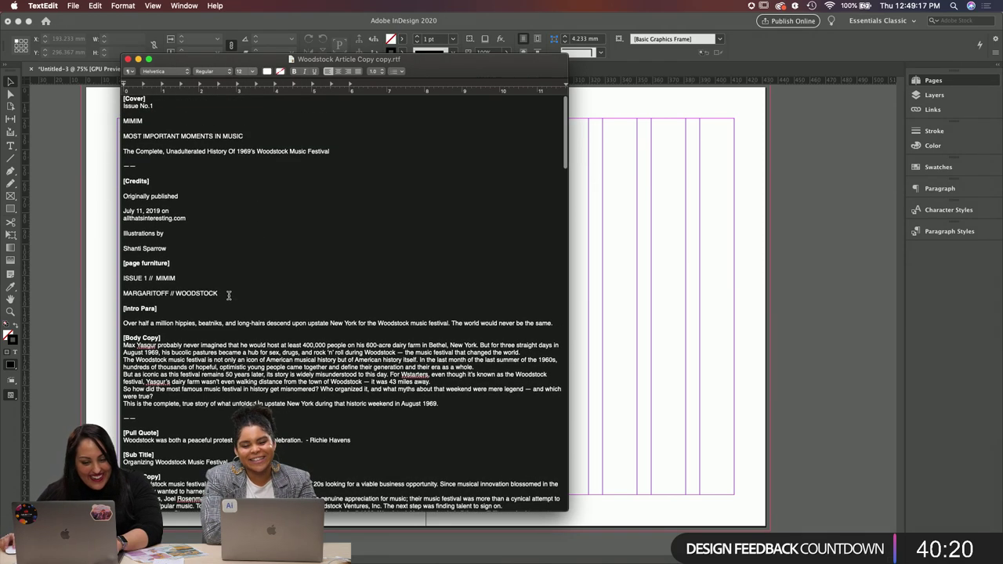
drag(227, 293, 121, 277)
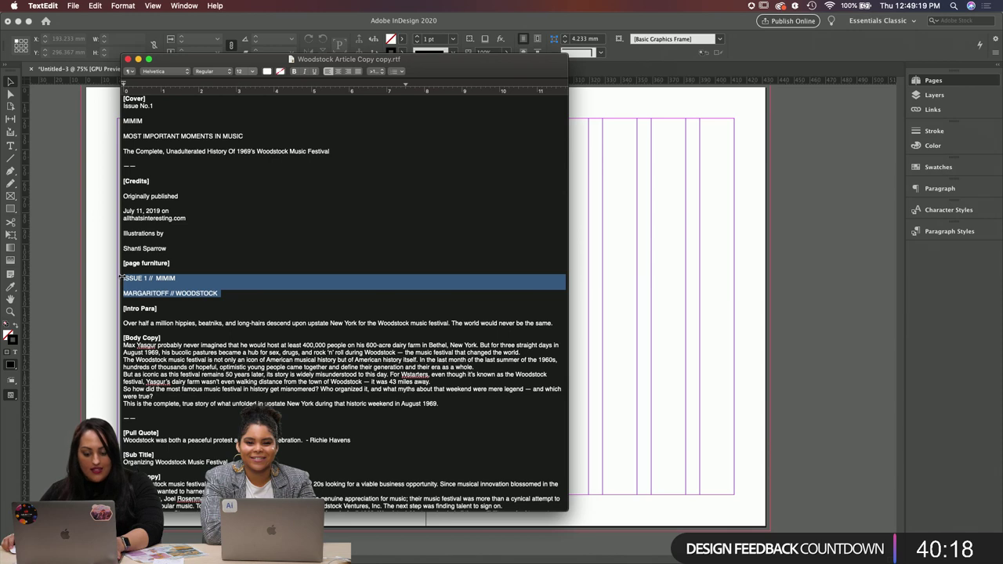
key(super+c)
click(619, 260)
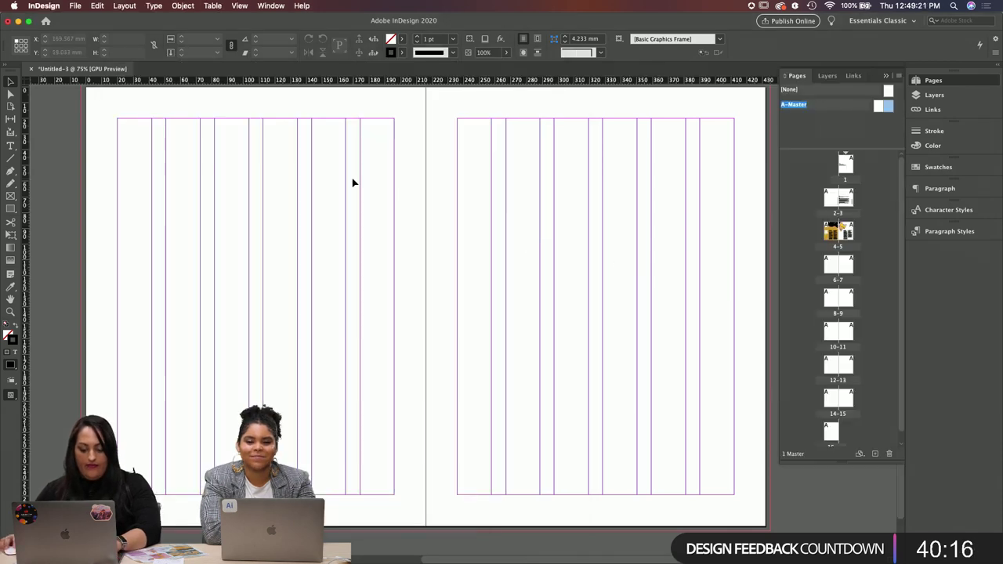
Step: Draw a text frame near the top of the left master page and paste in the two page-furniture lines
key(t)
drag(258, 160, 351, 204)
key(super+v)
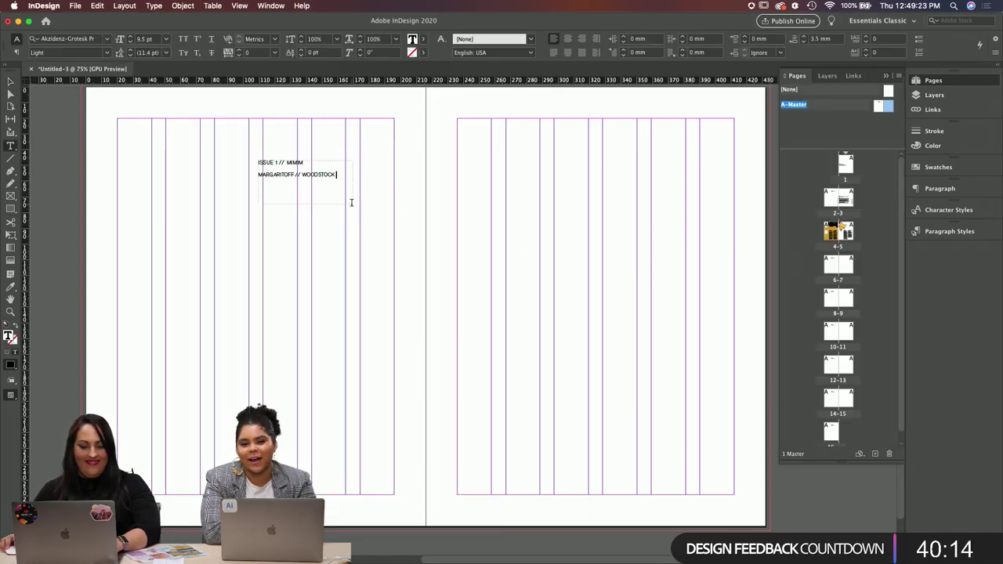
key(Escape)
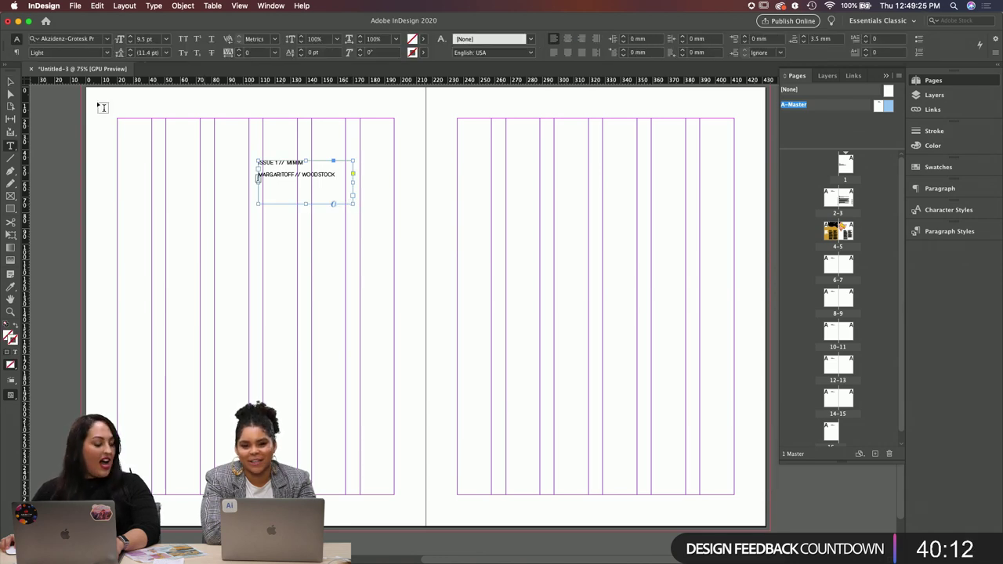
click(11, 81)
click(318, 147)
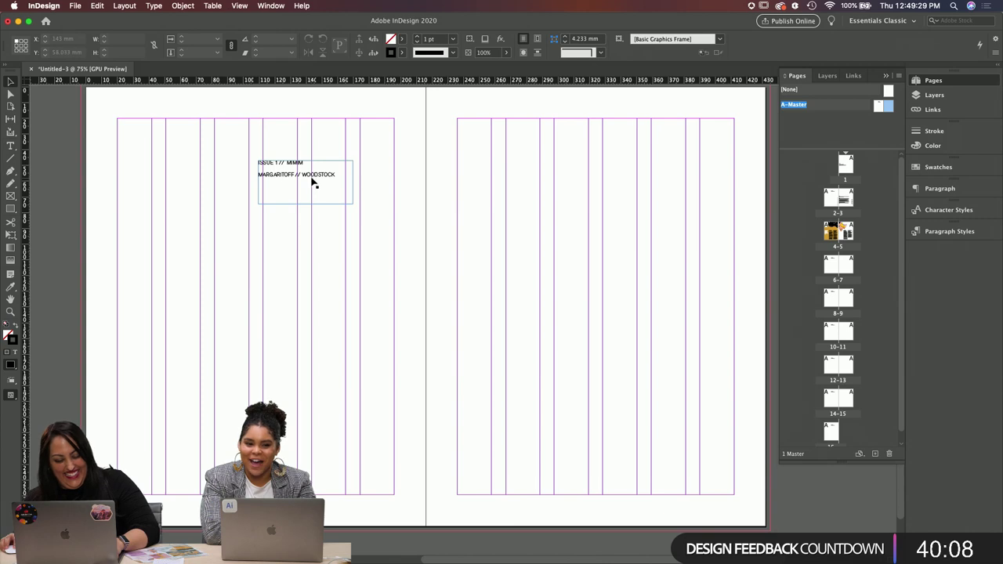
key(super+equal)
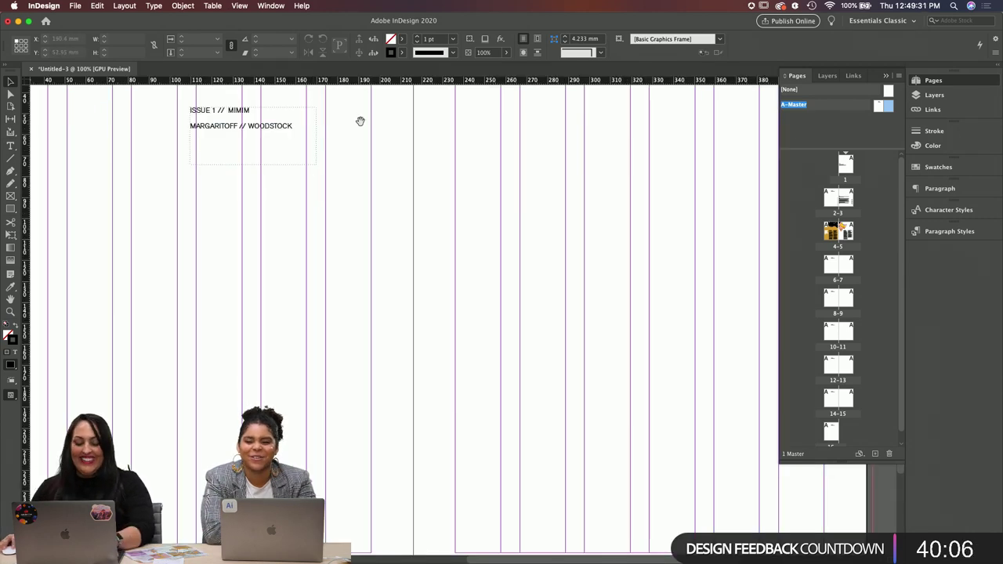
scroll(538, 233, down, 1)
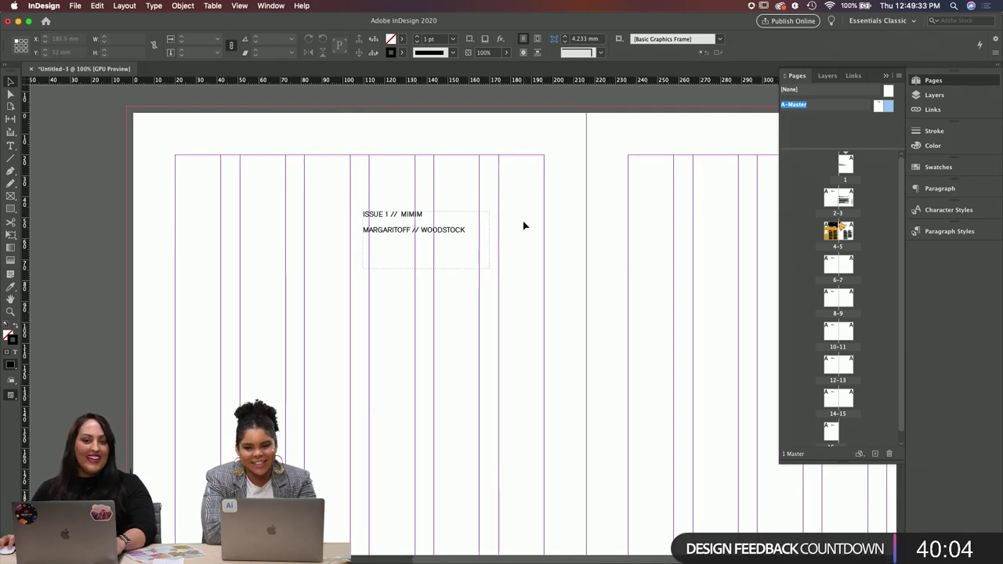
double_click(404, 214)
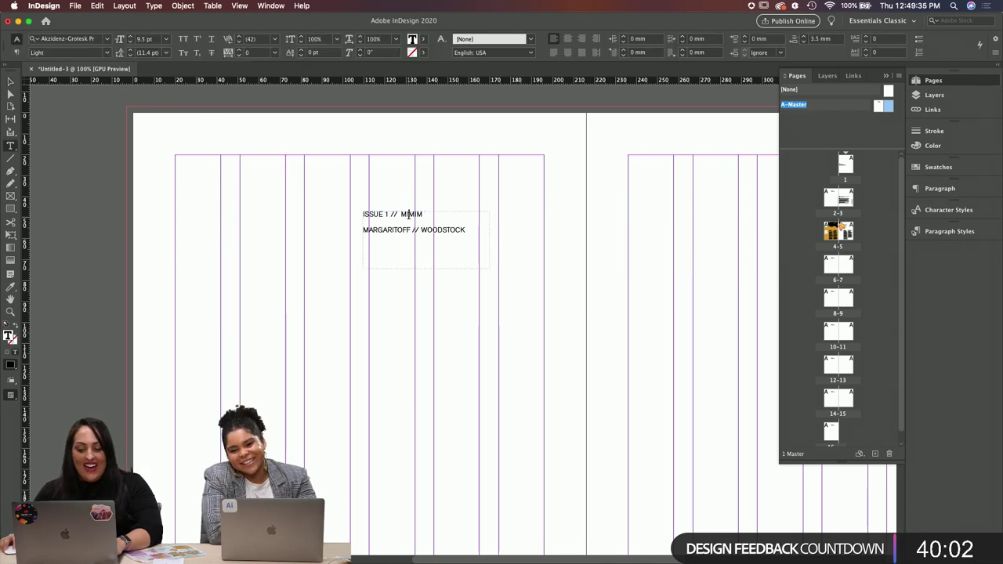
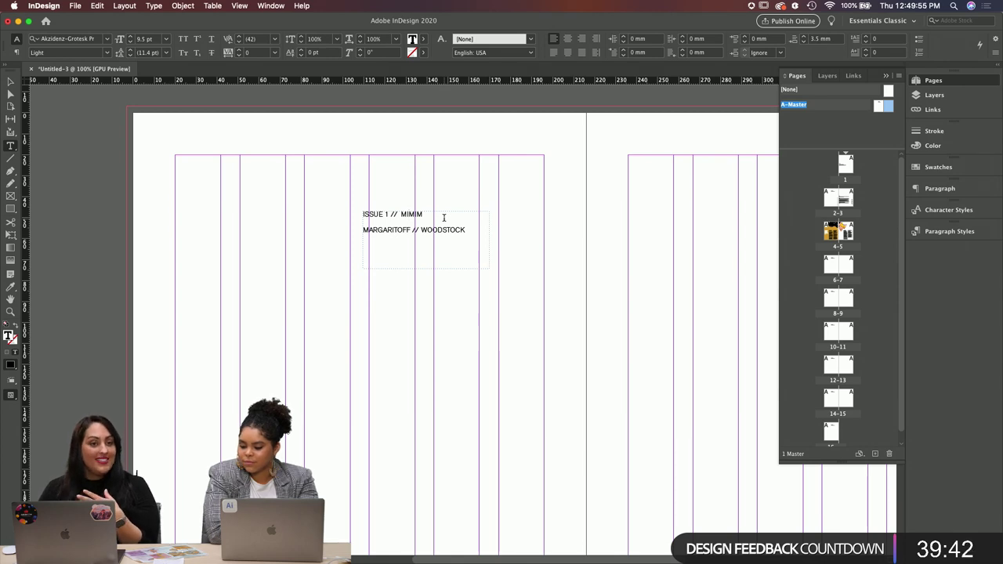
Step: Copy the ISSUE 1 // MIMIM line into a new text frame at the left page's top-left
scroll(438, 218, down, 1)
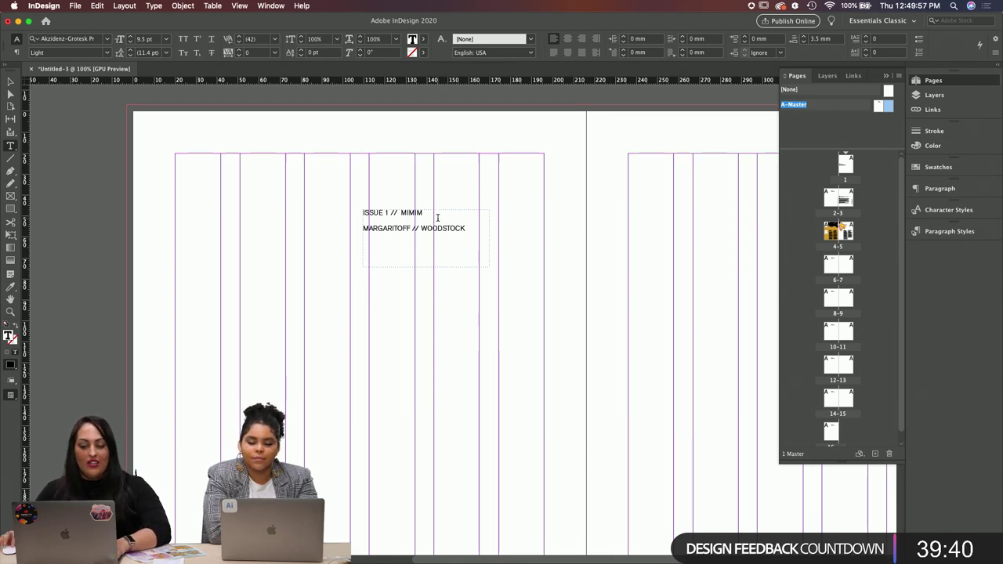
drag(429, 215, 362, 214)
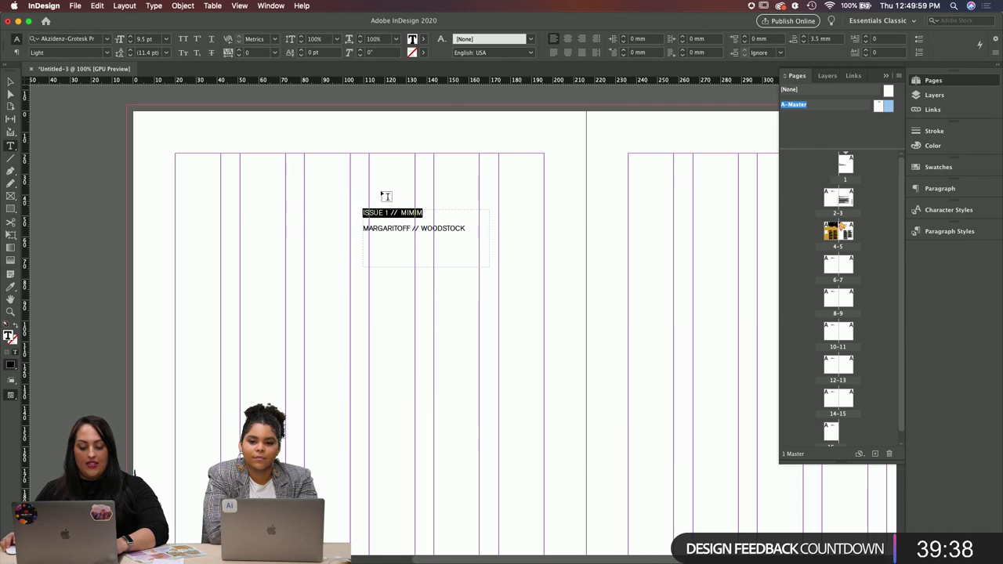
key(super+c)
drag(179, 175, 278, 202)
key(super+v)
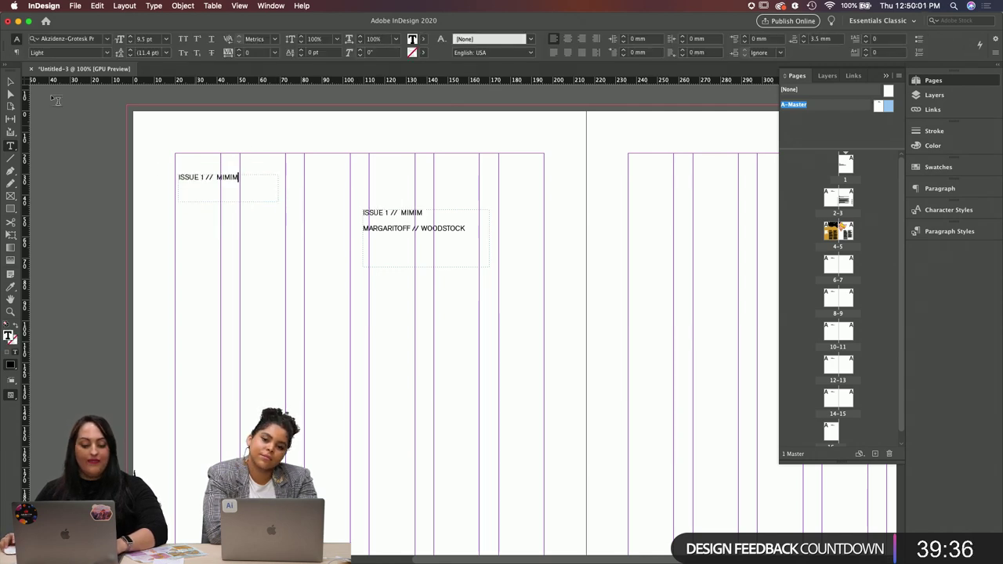
click(10, 81)
Step: Delete the issue line from the original frame, fit it, and move MARGARITOFF // WOODSTOCK right
click(419, 228)
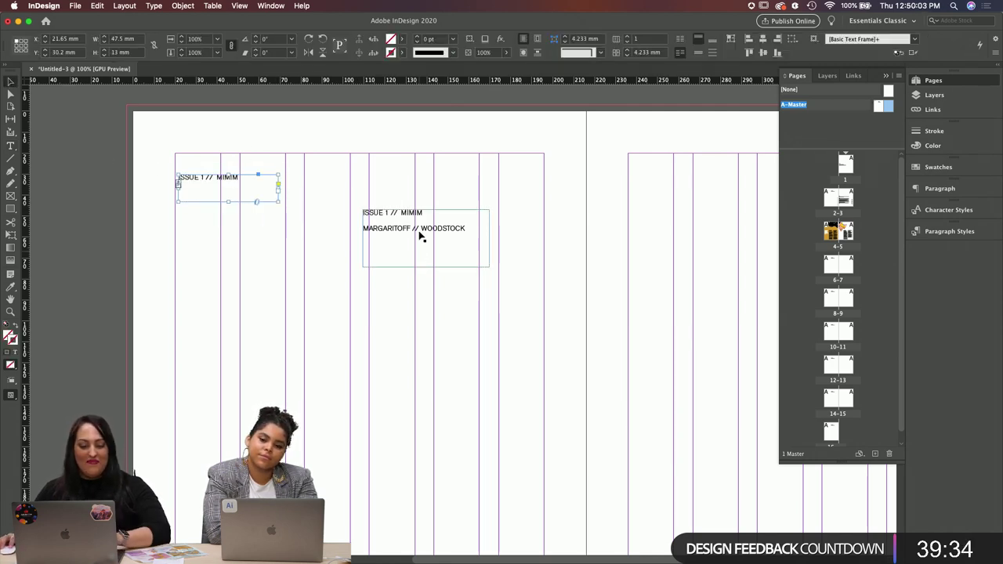
double_click(418, 228)
triple_click(392, 213)
key(BackSpace)
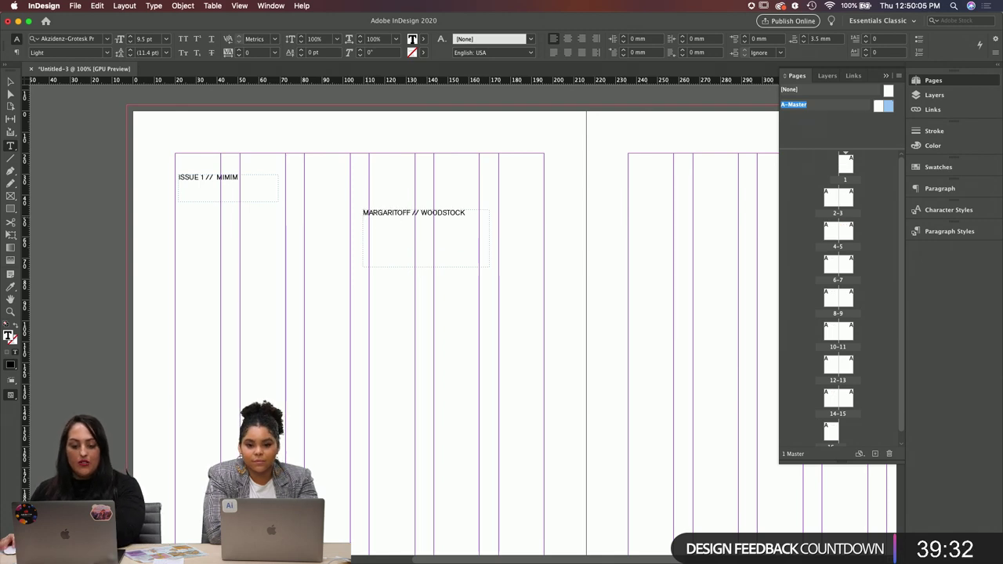
click(11, 82)
key(super+alt+c)
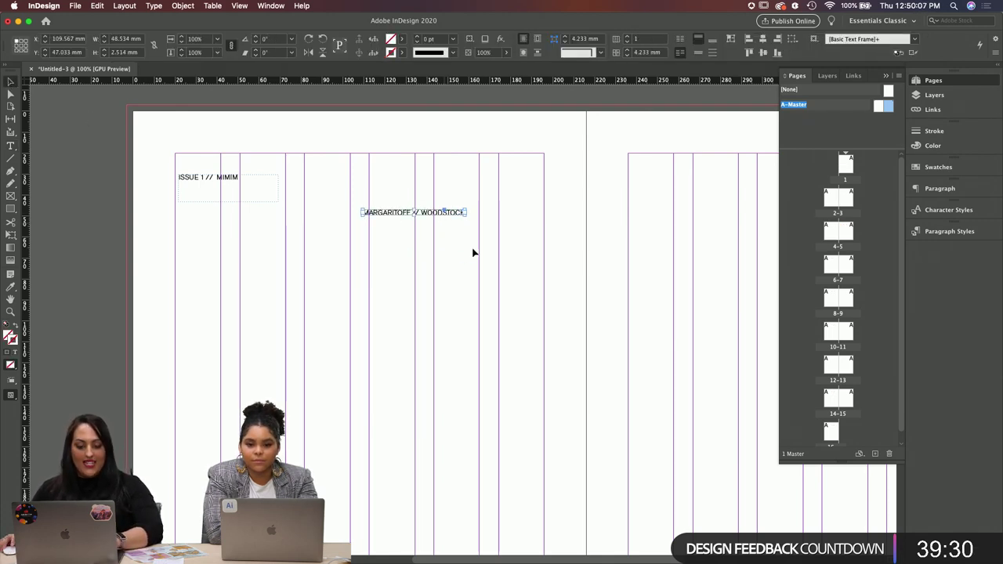
click(419, 221)
drag(430, 219, 578, 230)
Step: Bring the new issue frame into view and select its ISSUE 1 // MIMIM text
scroll(619, 293, down, 3)
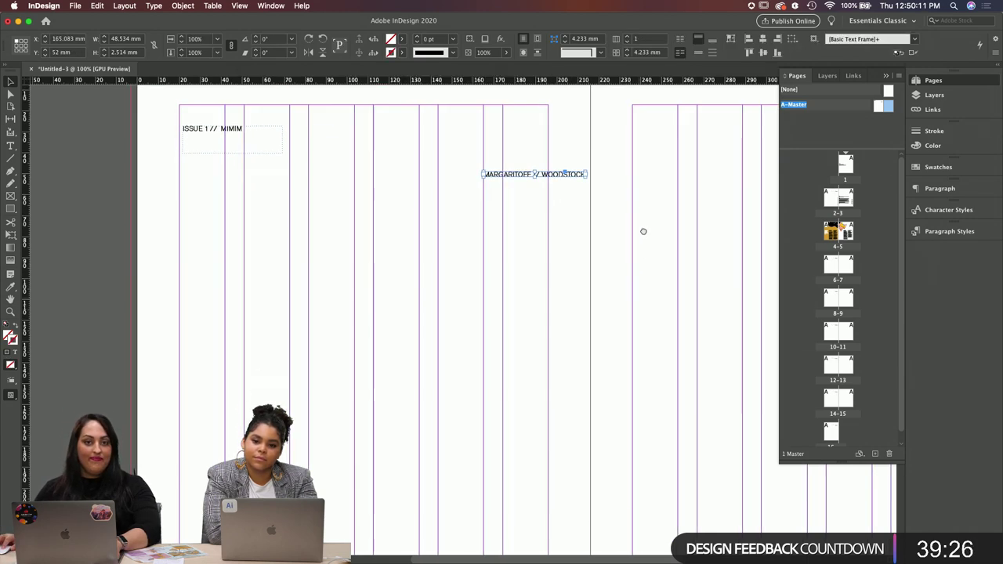
scroll(642, 228, right, 5)
drag(463, 186, 694, 174)
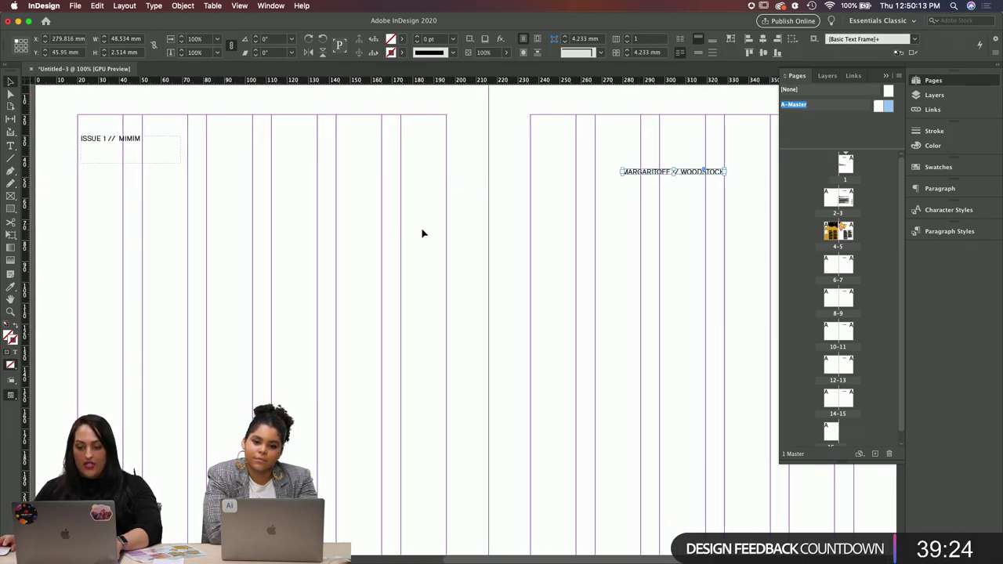
scroll(530, 224, left, 6)
double_click(359, 155)
triple_click(360, 155)
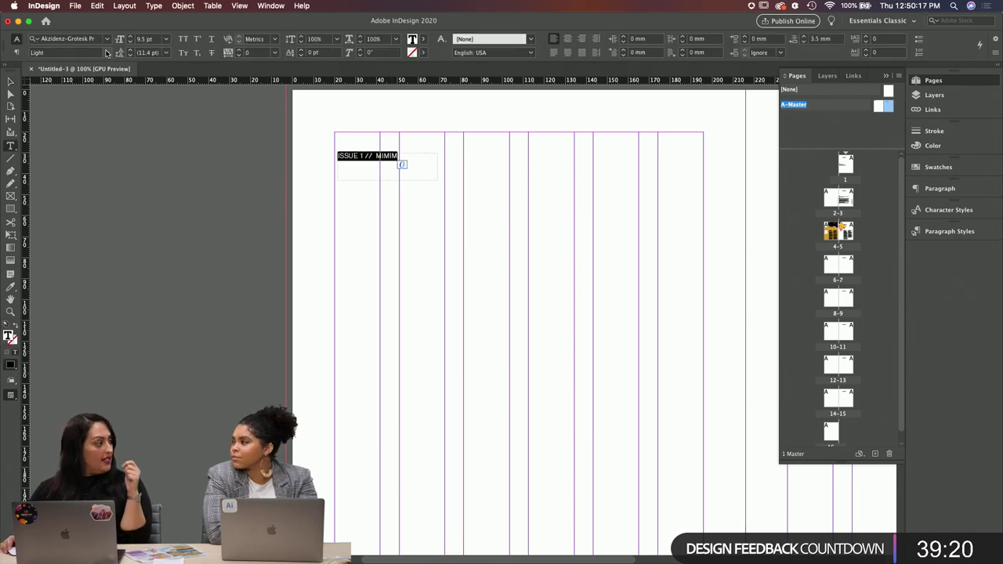
click(347, 164)
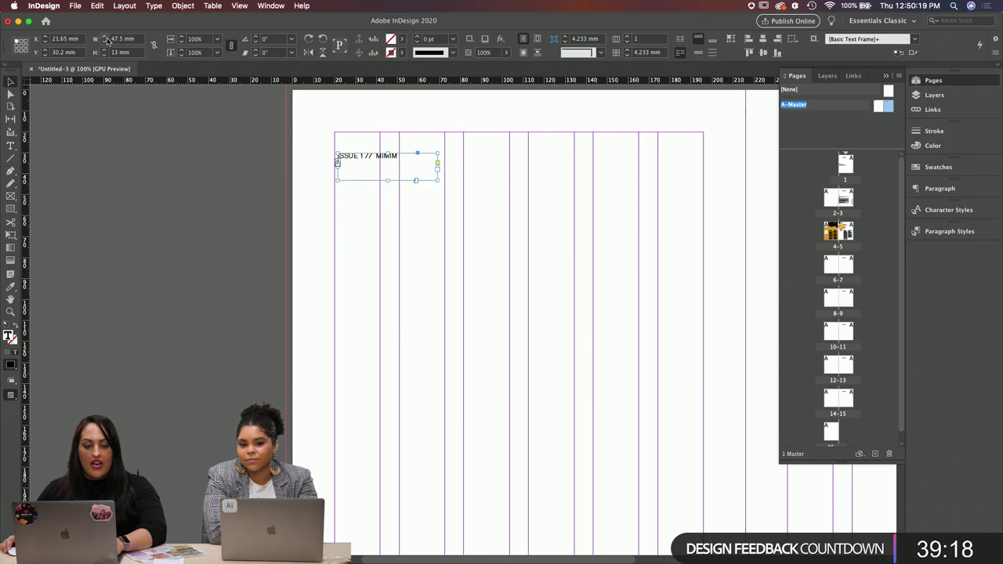
Step: Select all of the text inside the ISSUE 1 // MIMIM frame
click(11, 82)
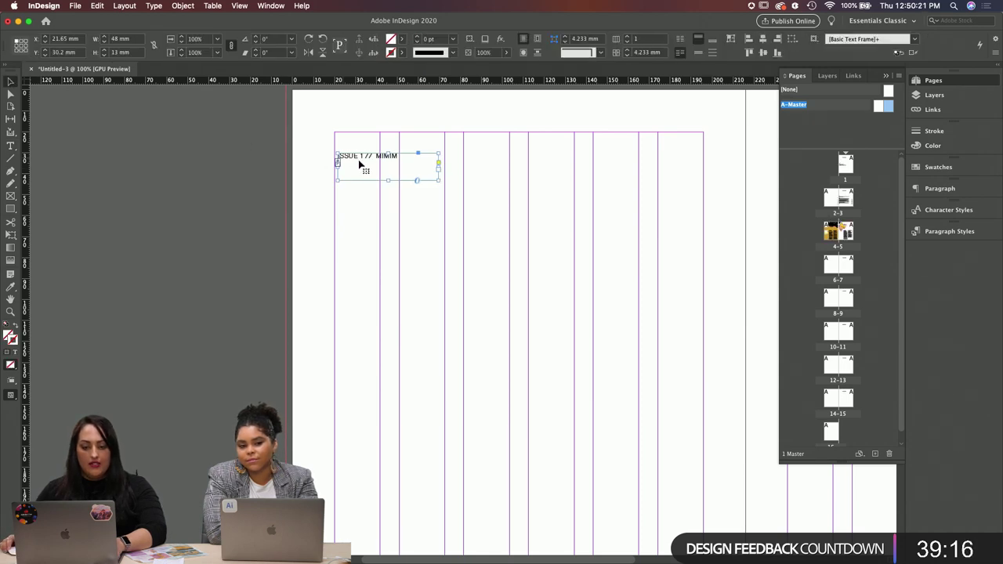
double_click(379, 156)
double_click(381, 156)
triple_click(381, 156)
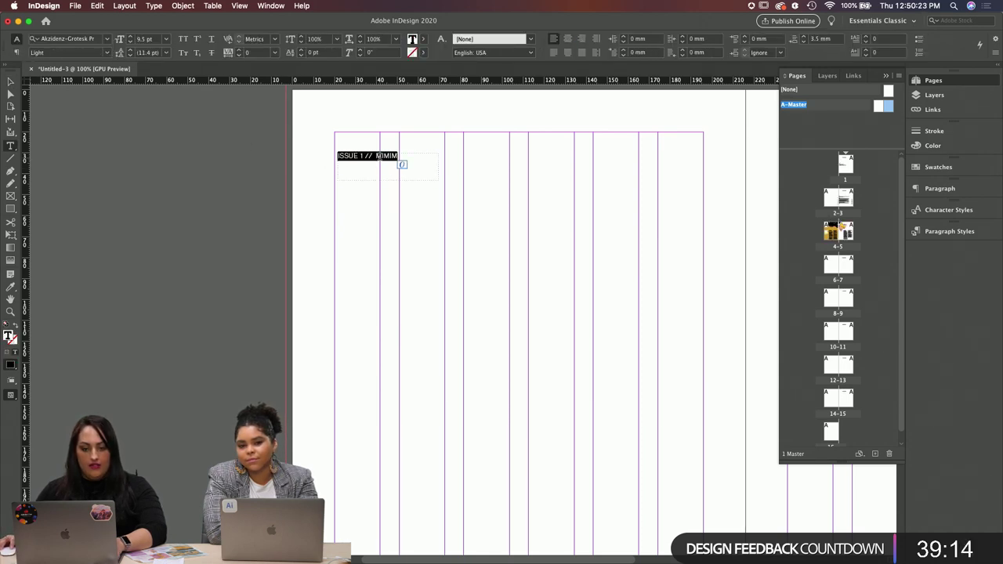
key(Escape)
key(t)
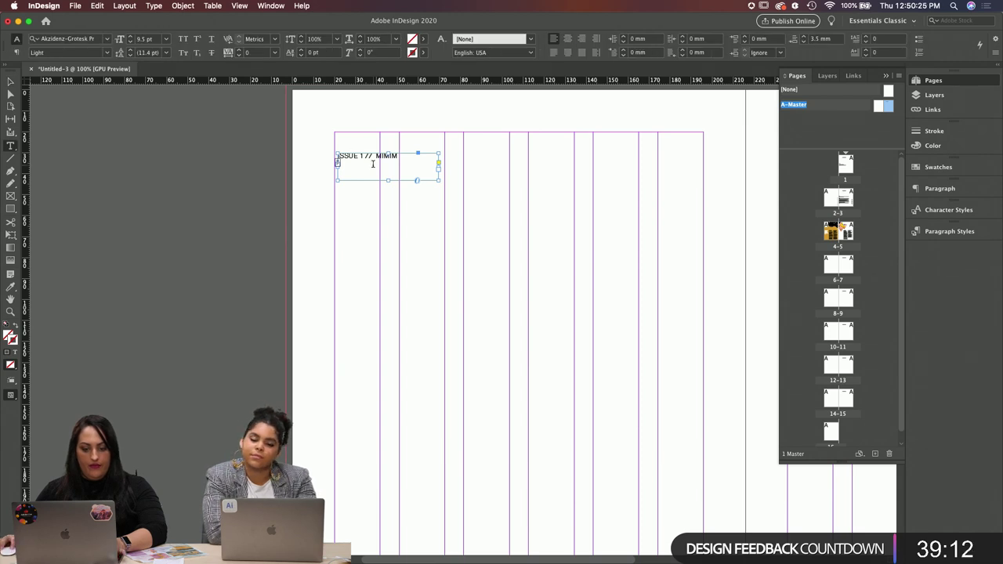
key(super+a)
Step: Search 'ak' and apply Akzidenz-Grotesk Pro Regular Condensed with tracking 20 to the issue line
click(106, 40)
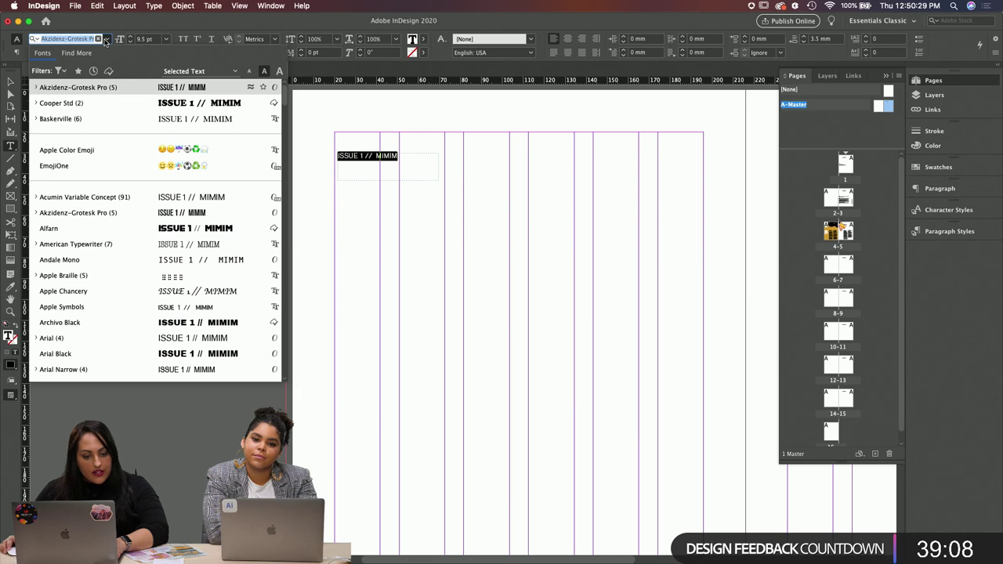
text(ak)
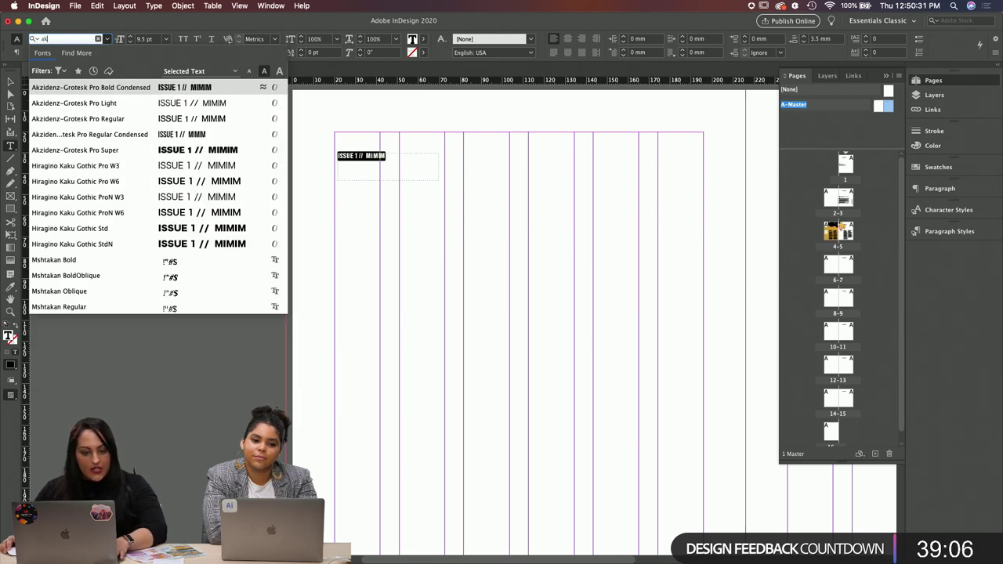
click(135, 137)
key(Escape)
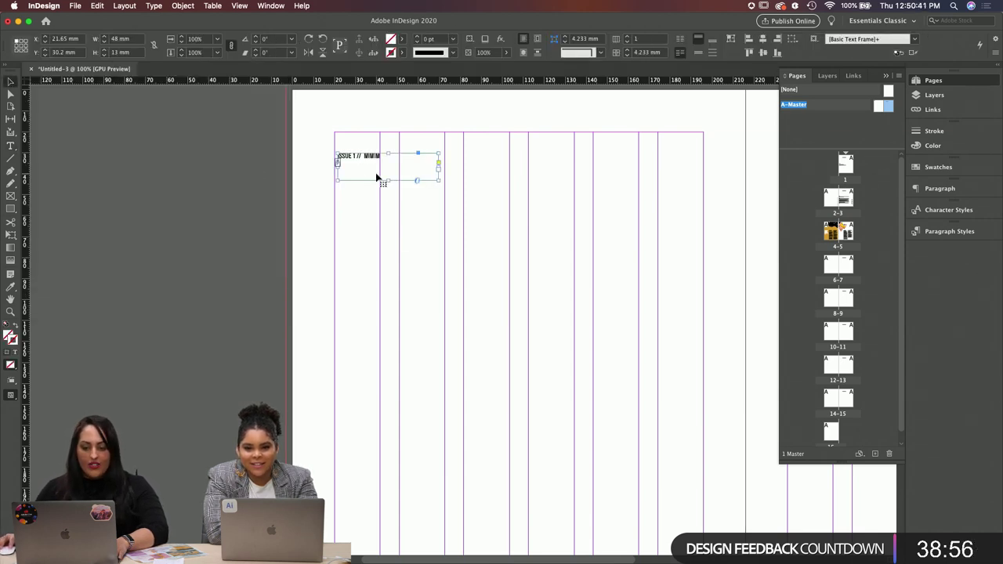
double_click(364, 163)
key(super+a)
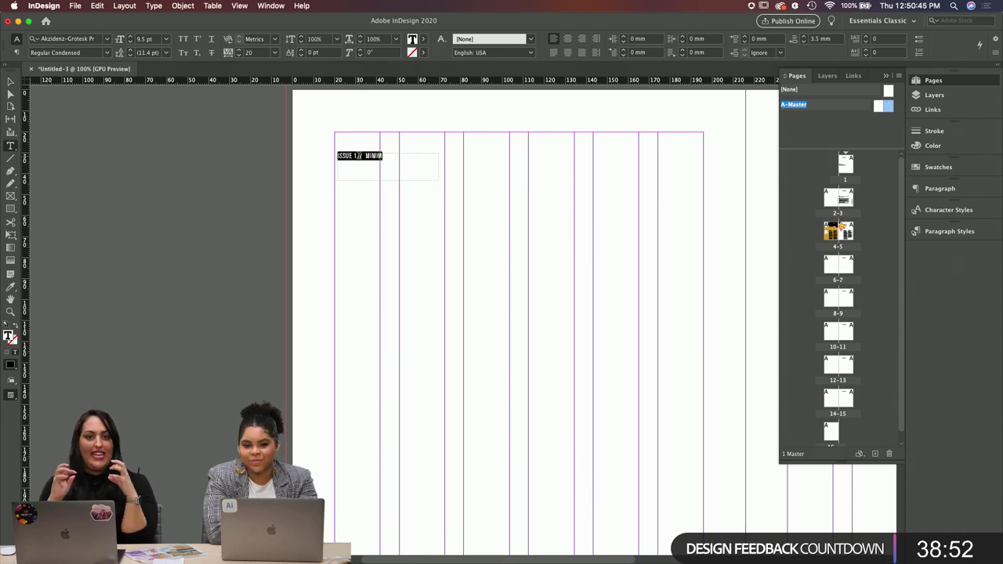
Step: Rotate the ISSUE 1 // MIMIM frame 90° and place it at the left page's top-left margin
click(11, 81)
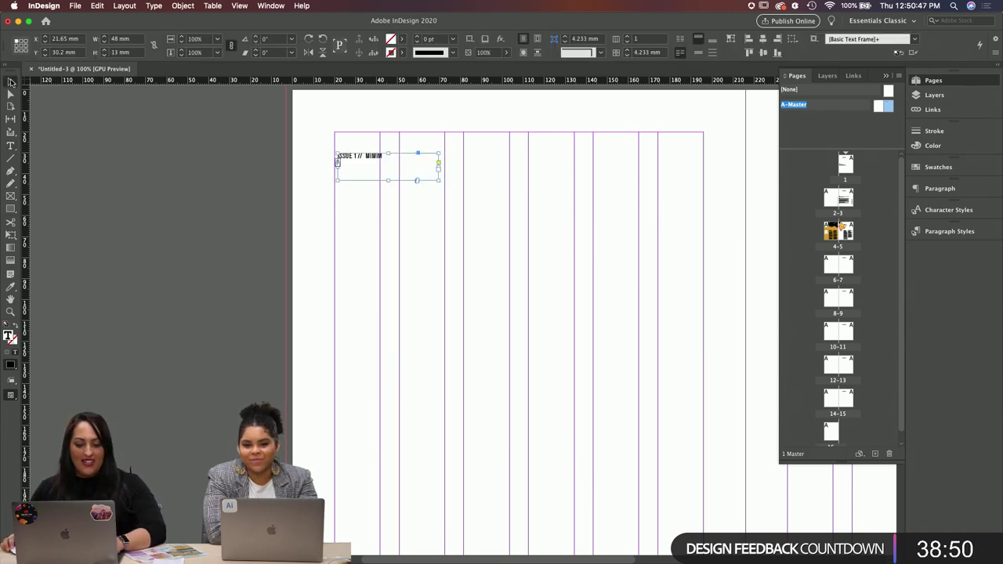
click(478, 233)
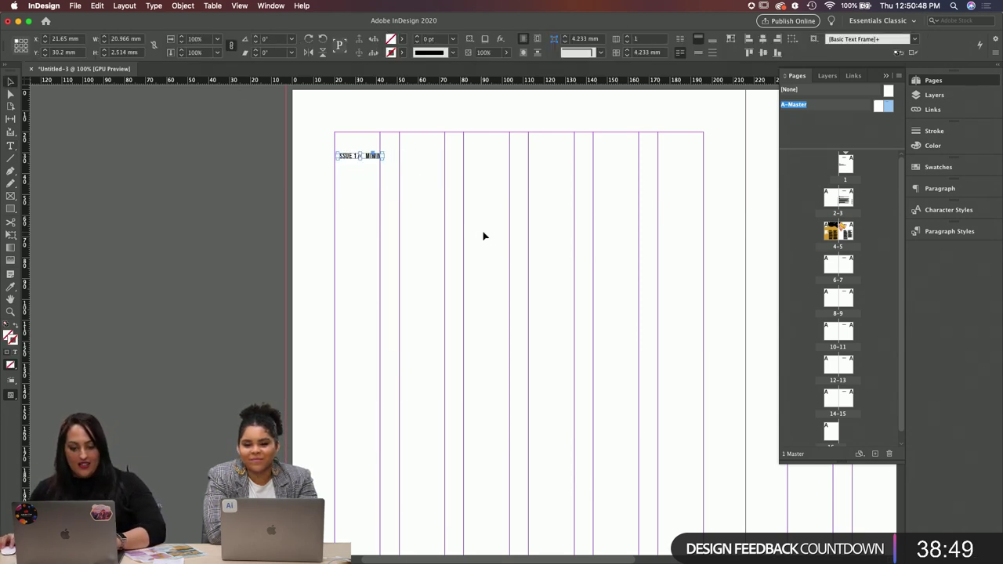
click(344, 160)
drag(335, 158, 385, 205)
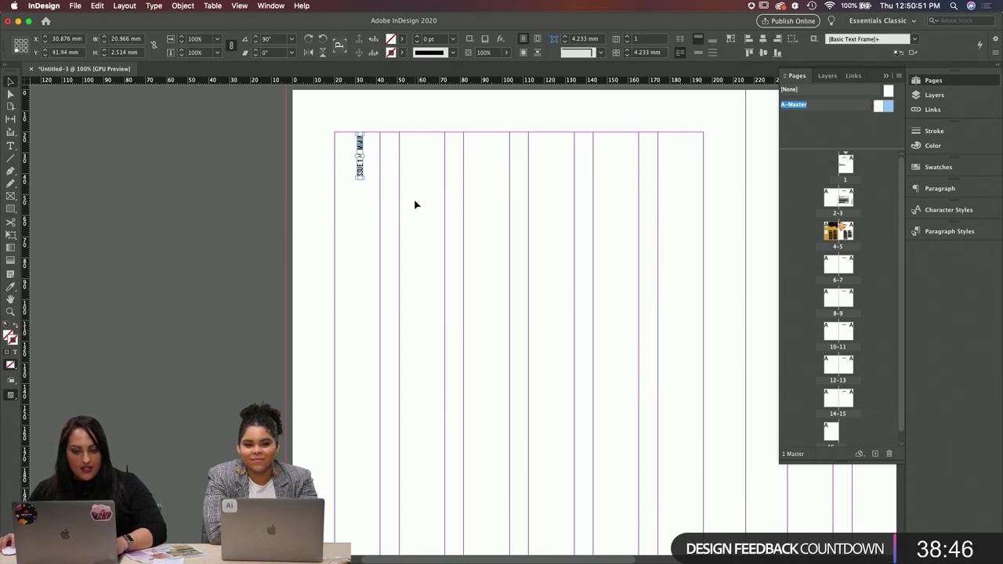
drag(360, 170, 311, 140)
click(435, 174)
Step: Give MARGARITOFF // WOODSTOCK the issue text's style and rotate it onto the right page's outer edge
key(super+minus)
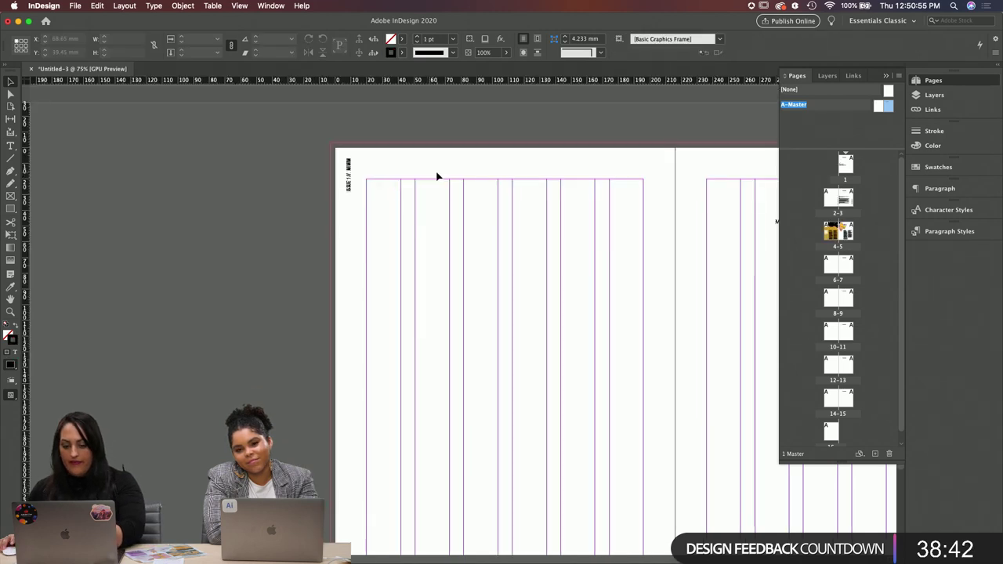
key(super+minus)
triple_click(584, 225)
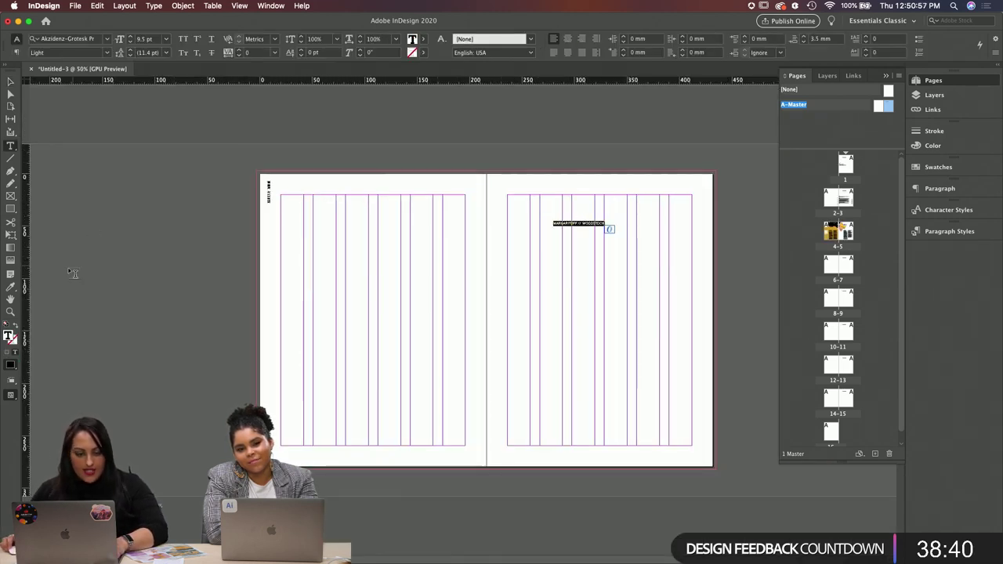
click(10, 287)
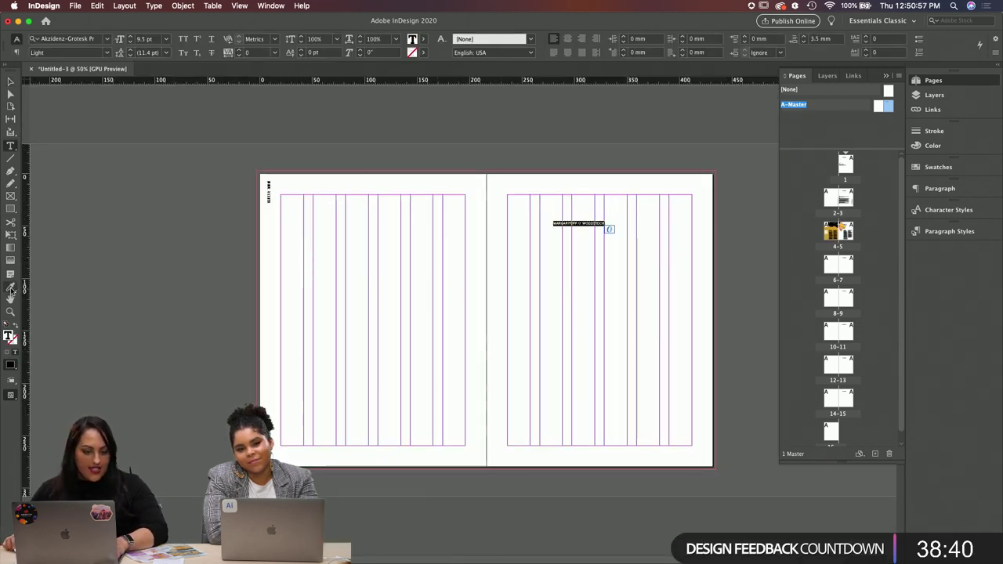
click(269, 195)
key(v)
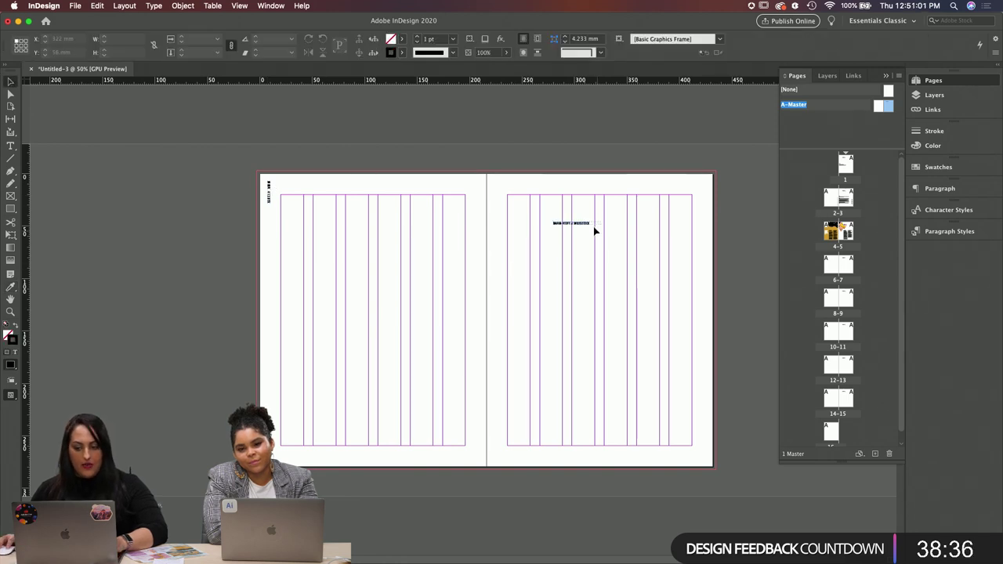
drag(606, 226, 578, 284)
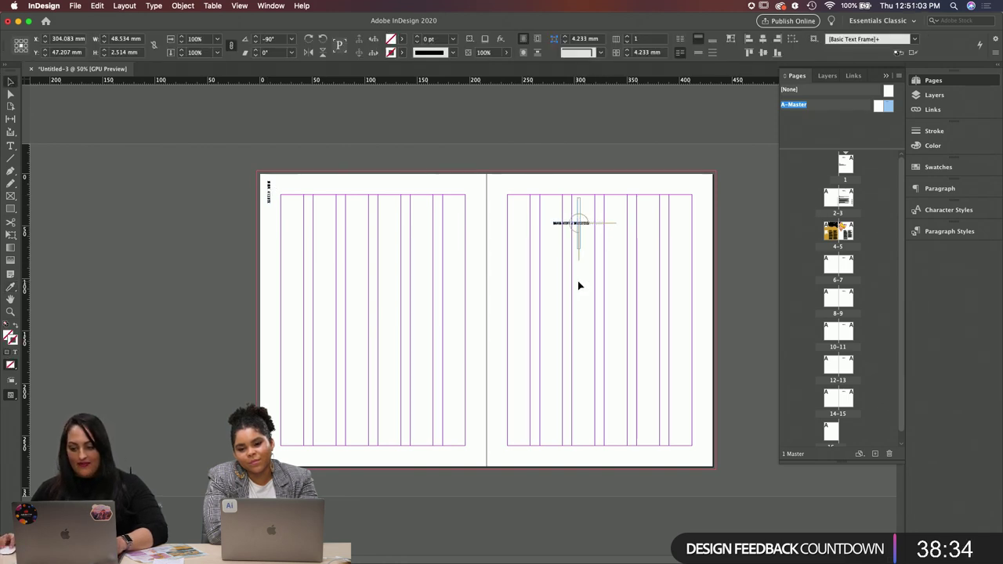
click(596, 288)
drag(582, 230, 704, 220)
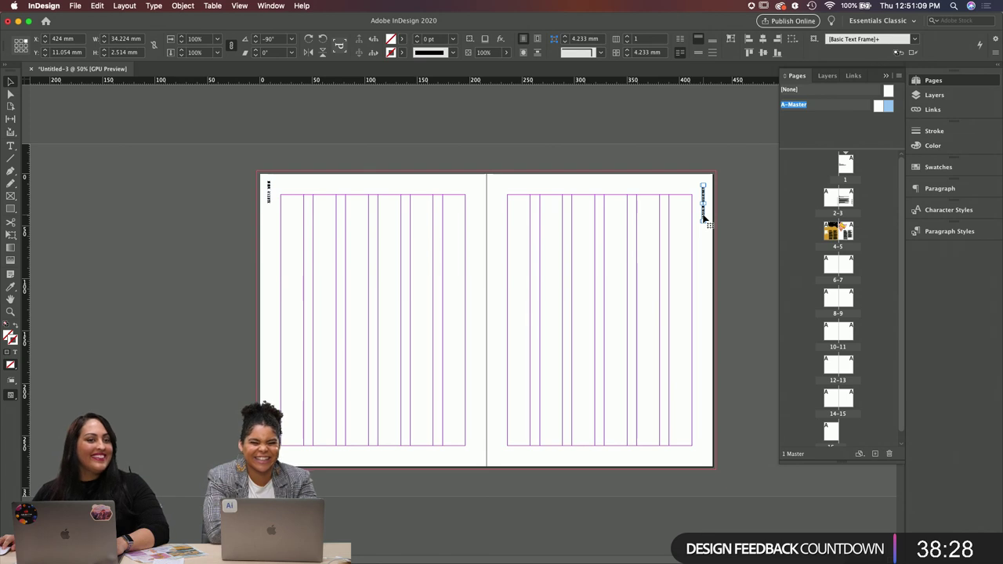
Step: Select both vertical header frames and fit them to their text
drag(227, 174, 734, 215)
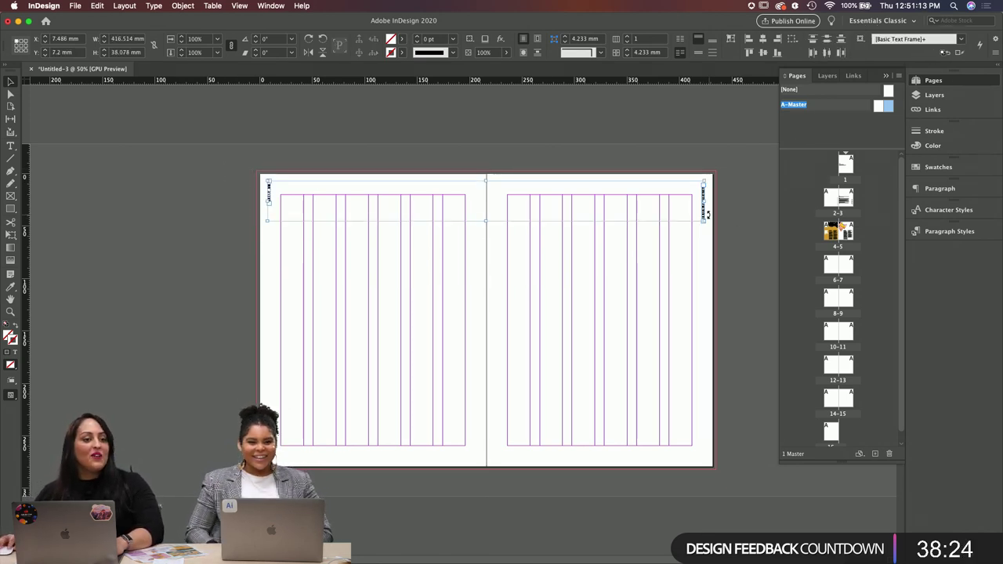
click(956, 168)
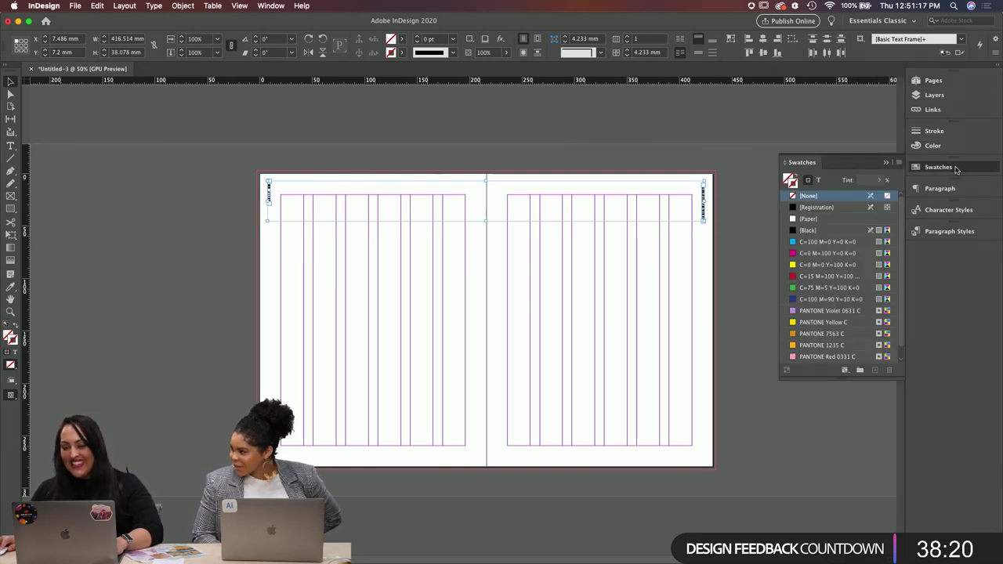
click(951, 168)
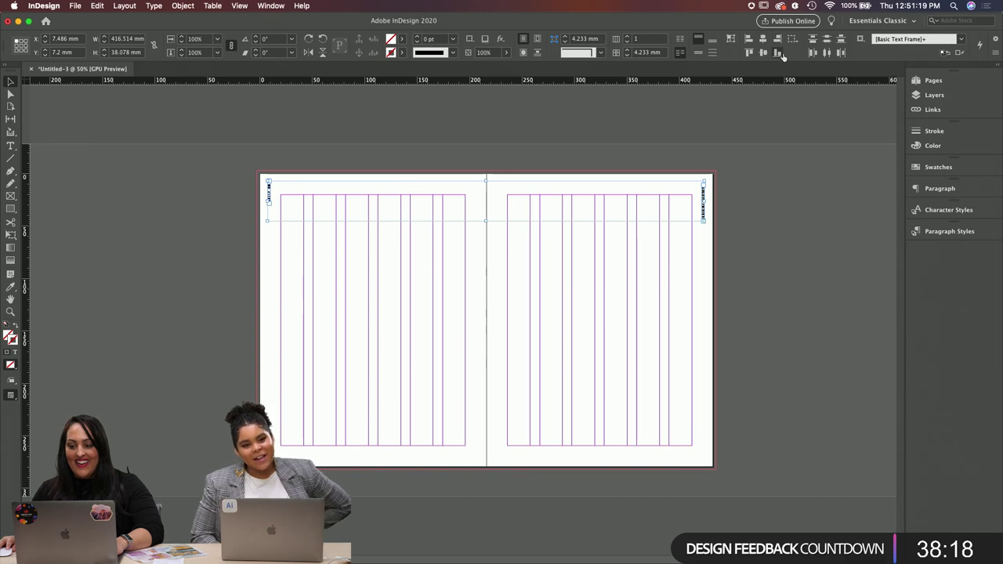
click(750, 53)
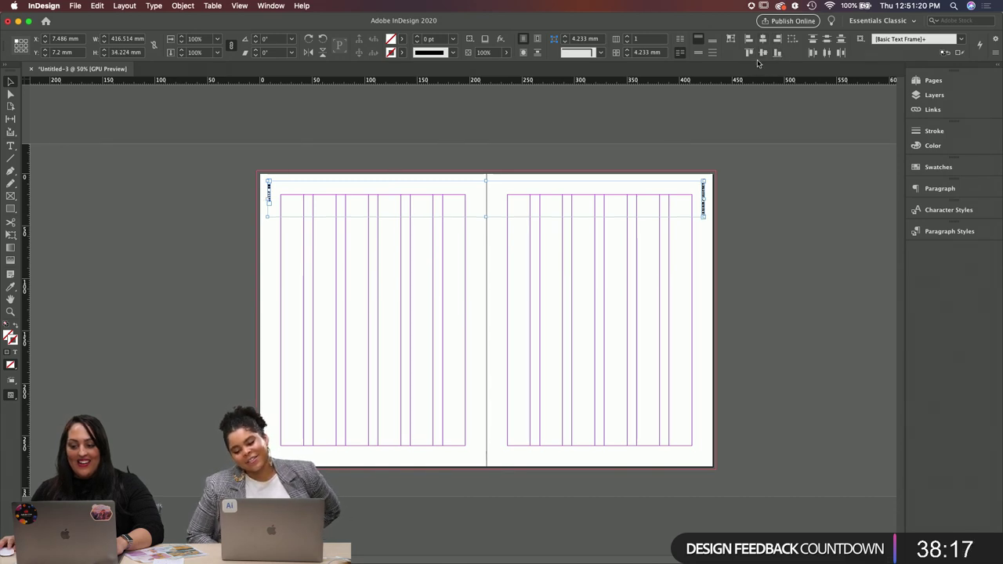
click(771, 200)
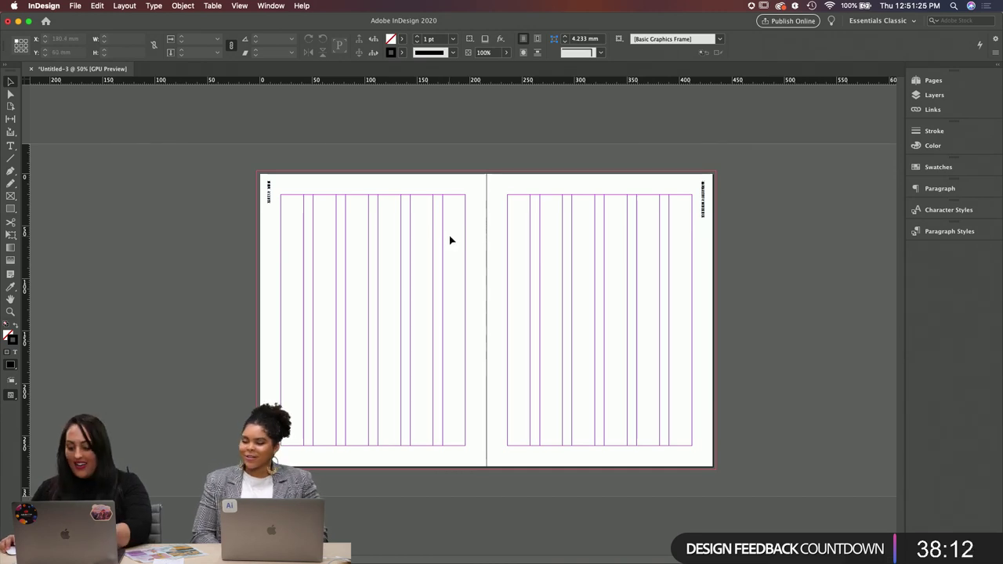
Step: Drag an ISSUE 1 // MIMIM frame down to the left page's bottom-left corner
key(super+minus)
key(p)
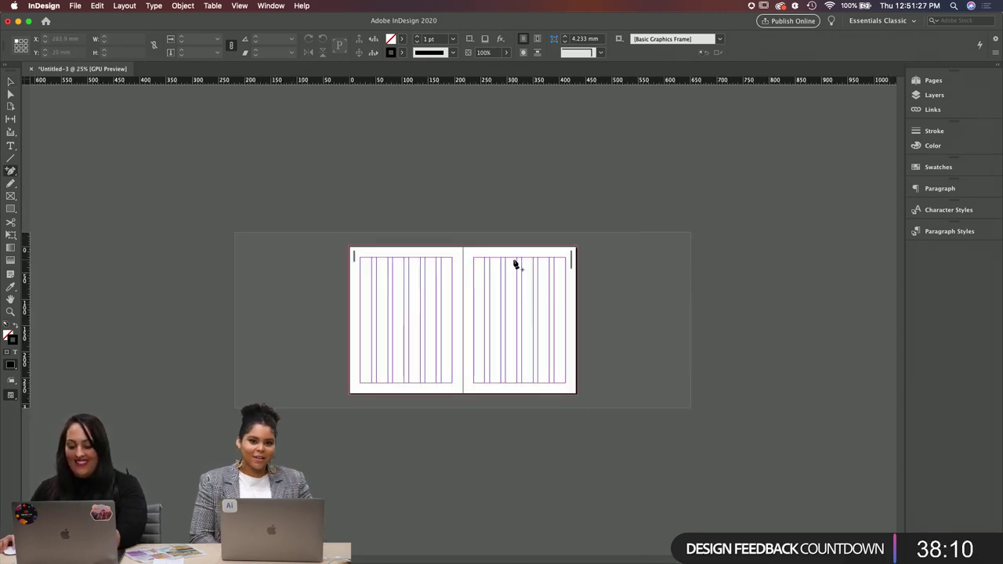
key(super+equal)
key(super+equal)
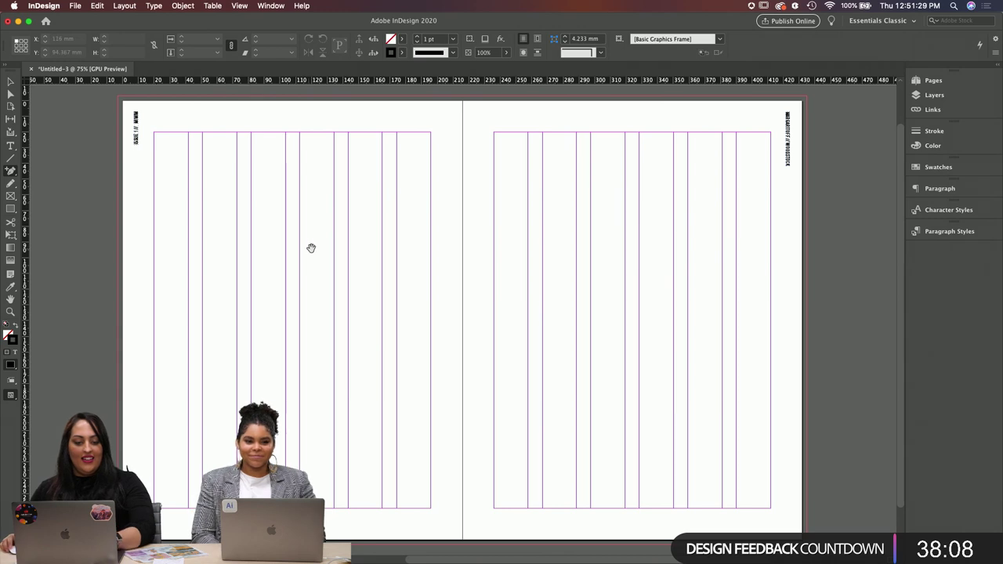
scroll(355, 217, right, 2)
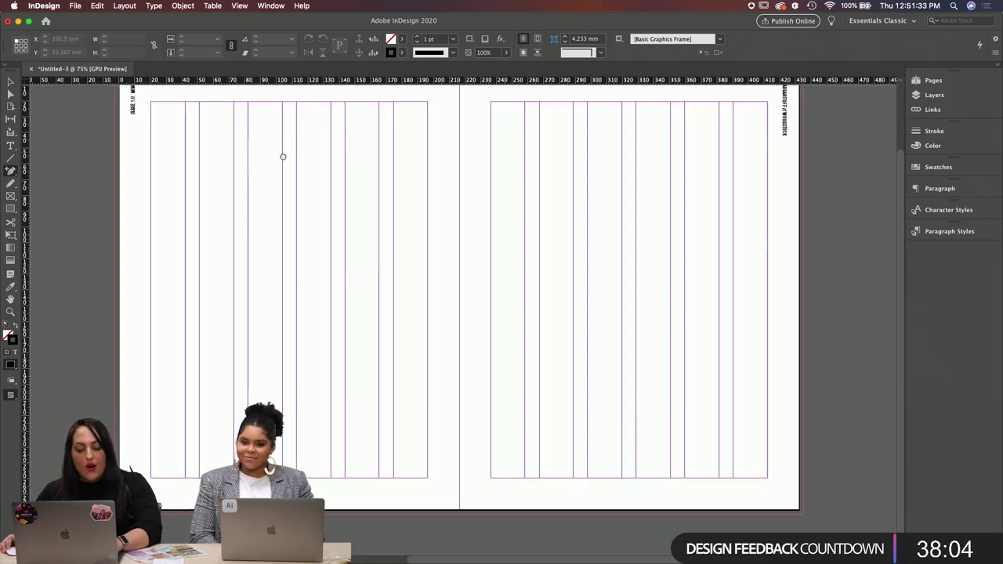
drag(280, 155, 284, 161)
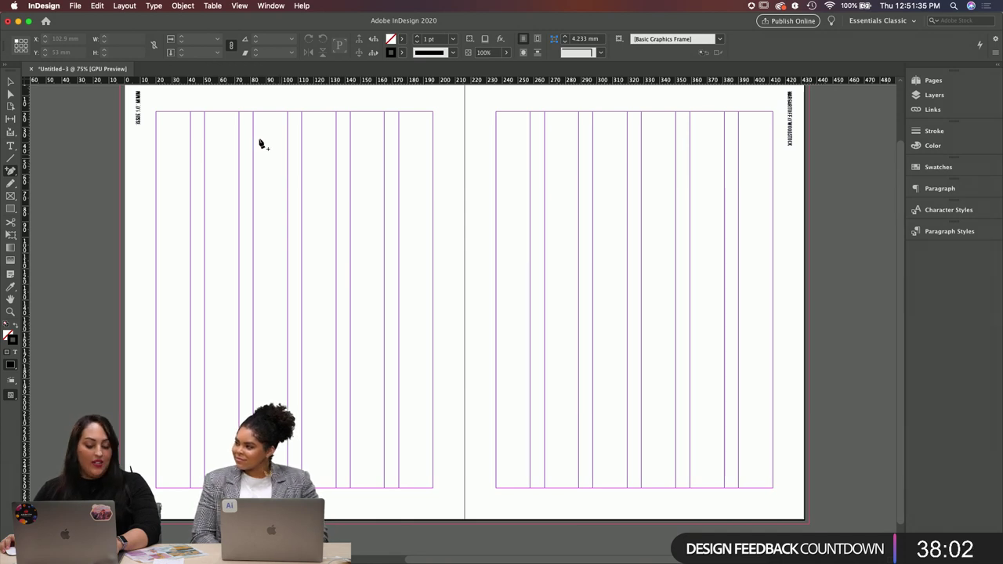
click(10, 82)
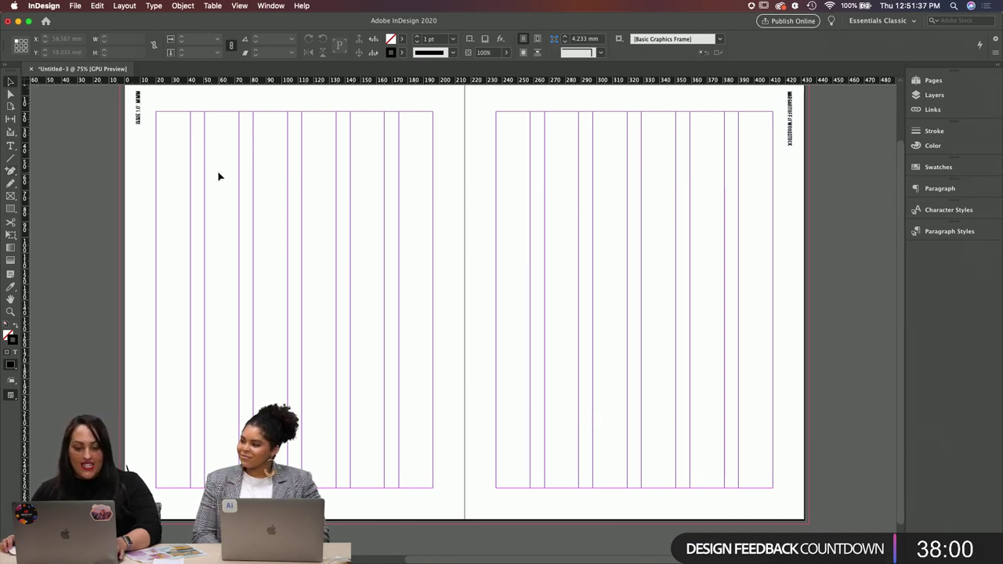
drag(231, 230, 259, 222)
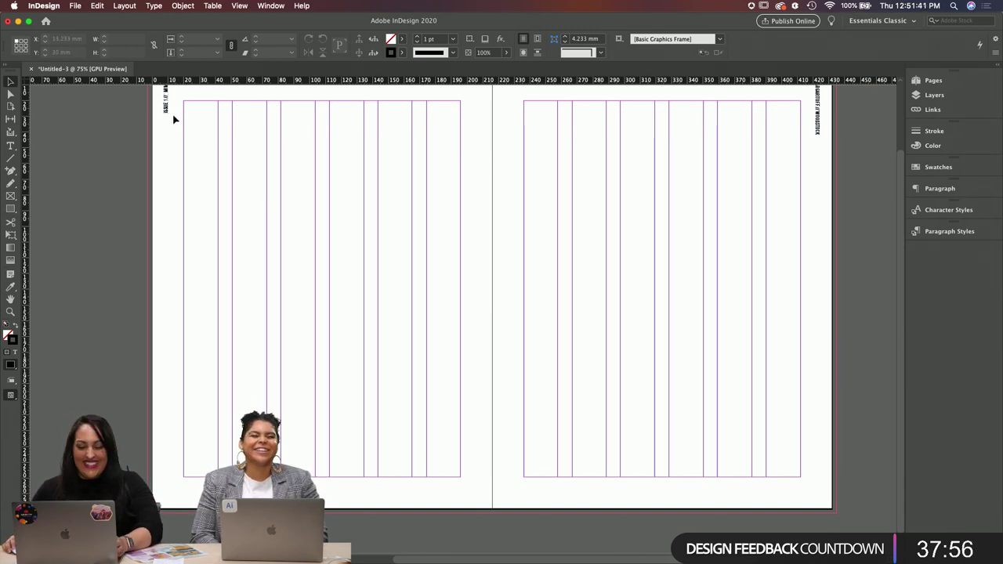
drag(166, 100, 183, 471)
Step: Replace the bottom-left ISSUE text with a Current Page Number marker from Insert Special Character > Markers
key(super+equal)
key(super+equal)
key(super+equal)
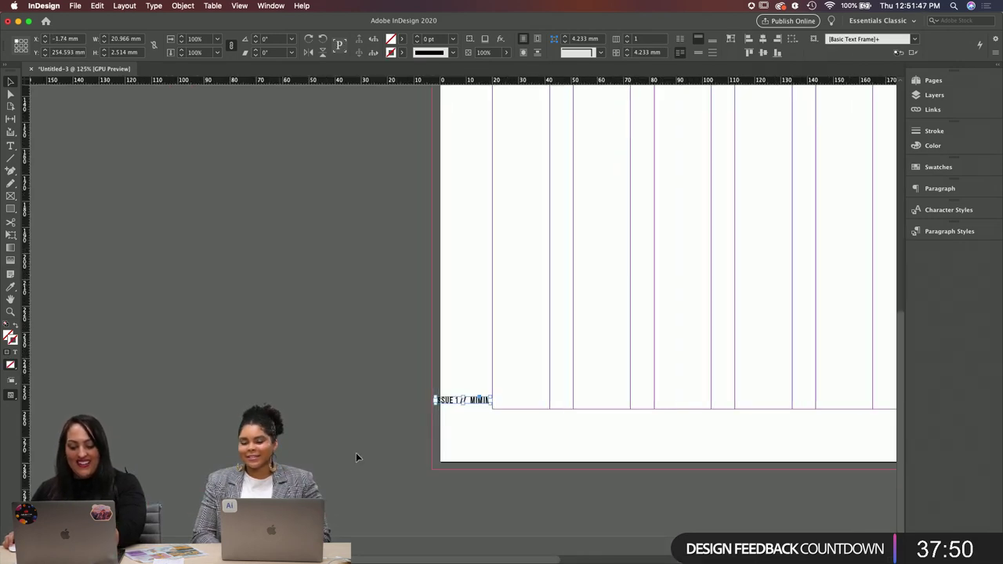
drag(449, 376, 468, 427)
triple_click(468, 427)
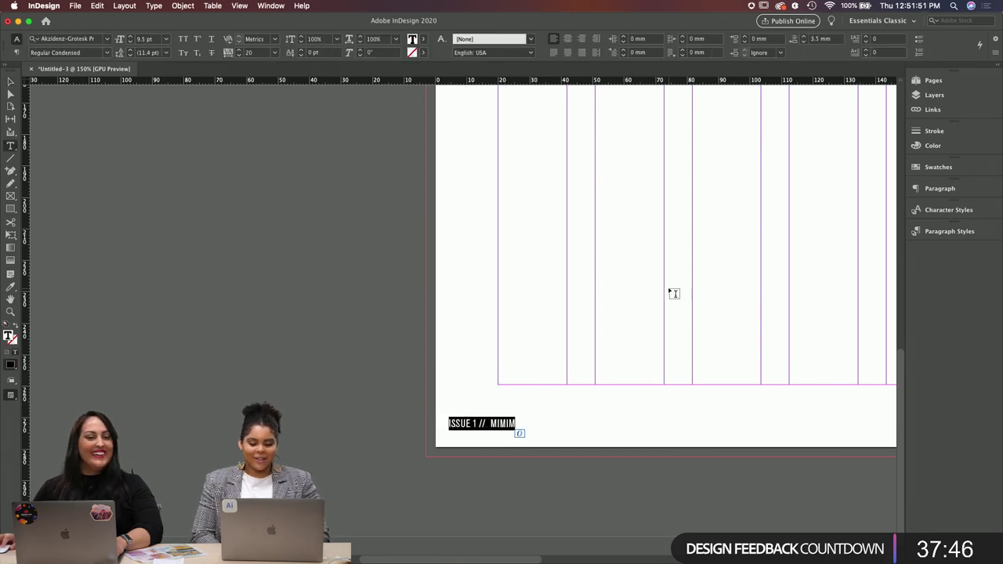
click(123, 5)
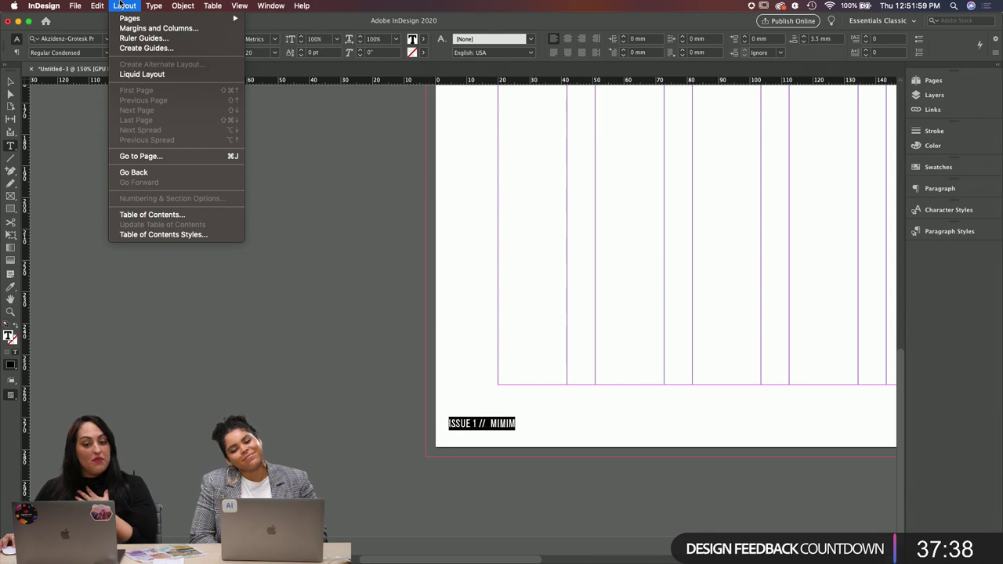
mouse_move(157, 4)
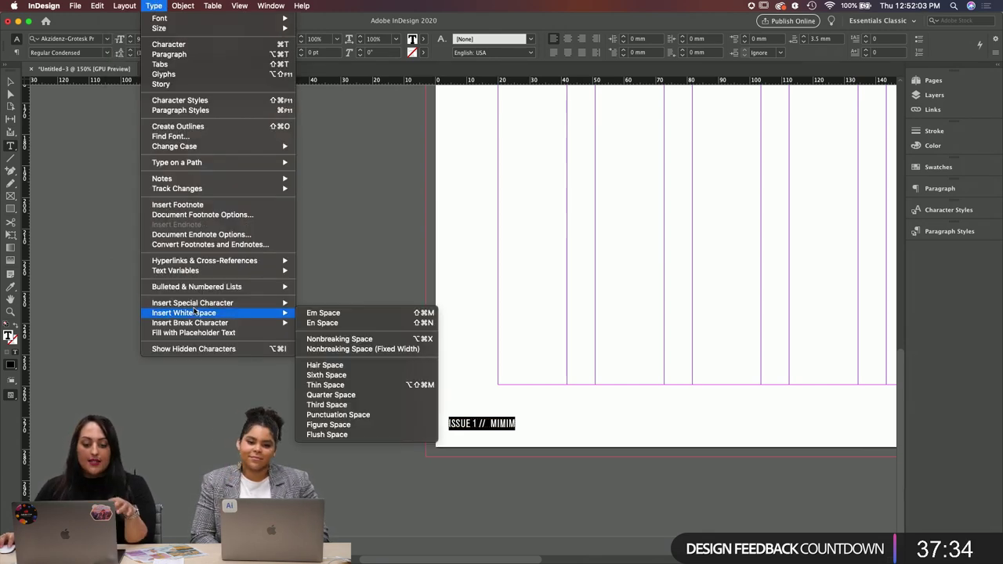
mouse_move(196, 304)
mouse_move(342, 315)
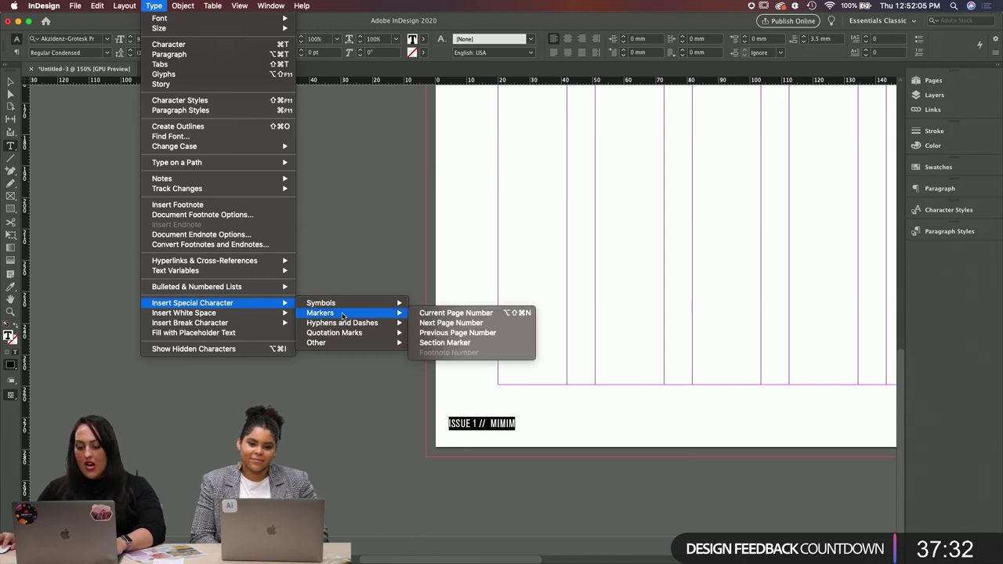
click(446, 312)
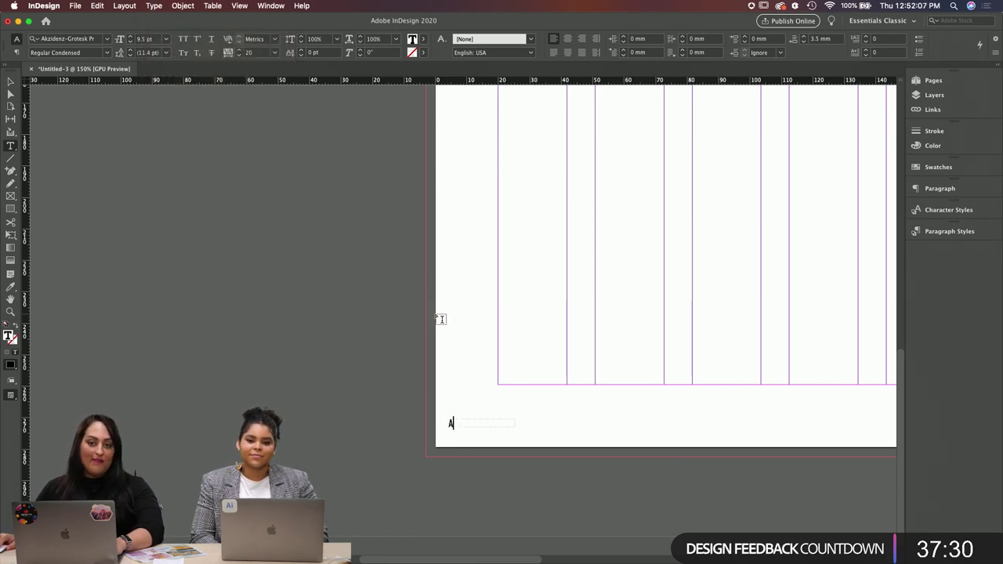
key(Escape)
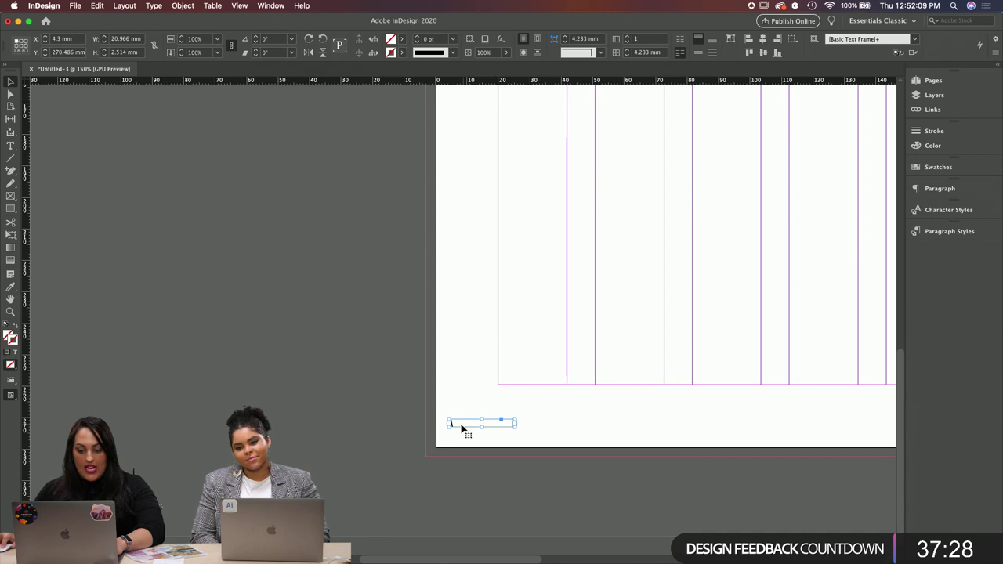
Step: Give the page number a 1 pt Rule Below, width Text, offset 0.75 mm
double_click(458, 421)
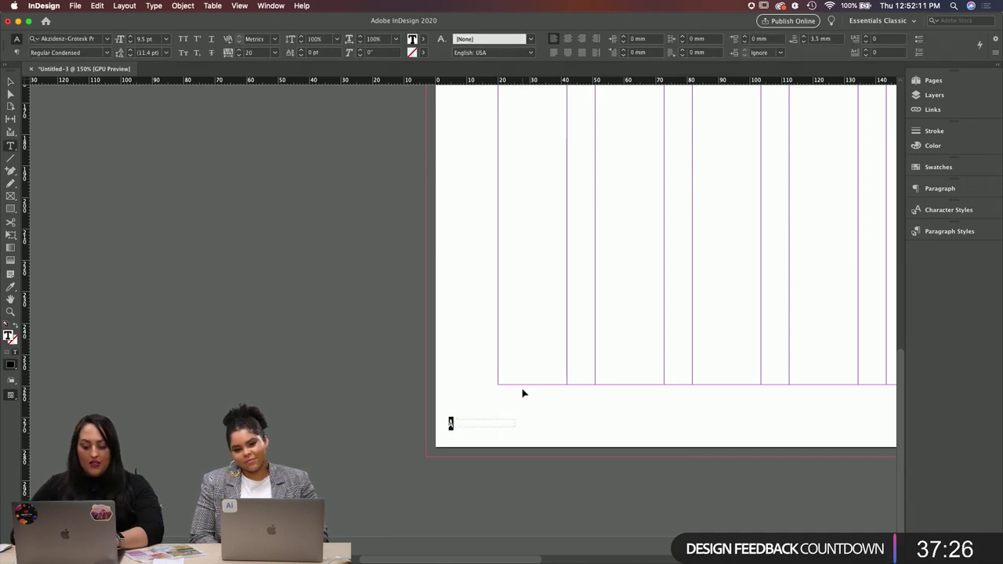
key(super+alt+j)
click(522, 114)
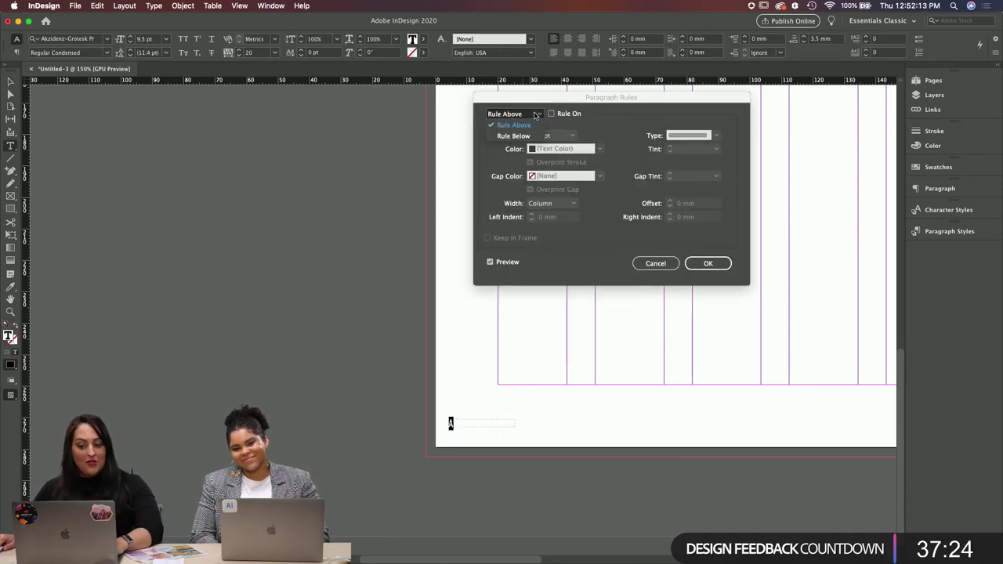
click(530, 131)
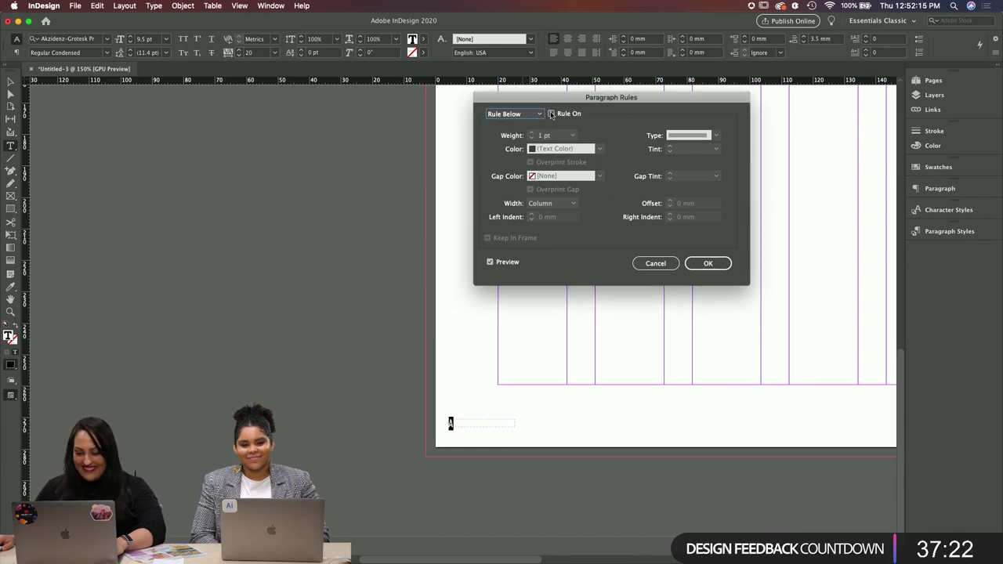
click(552, 114)
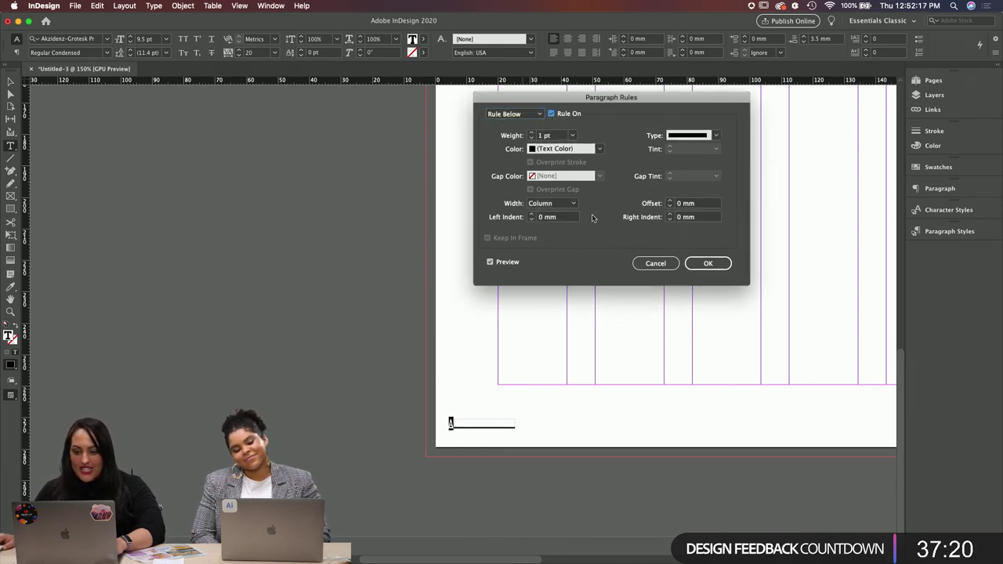
click(576, 203)
click(579, 226)
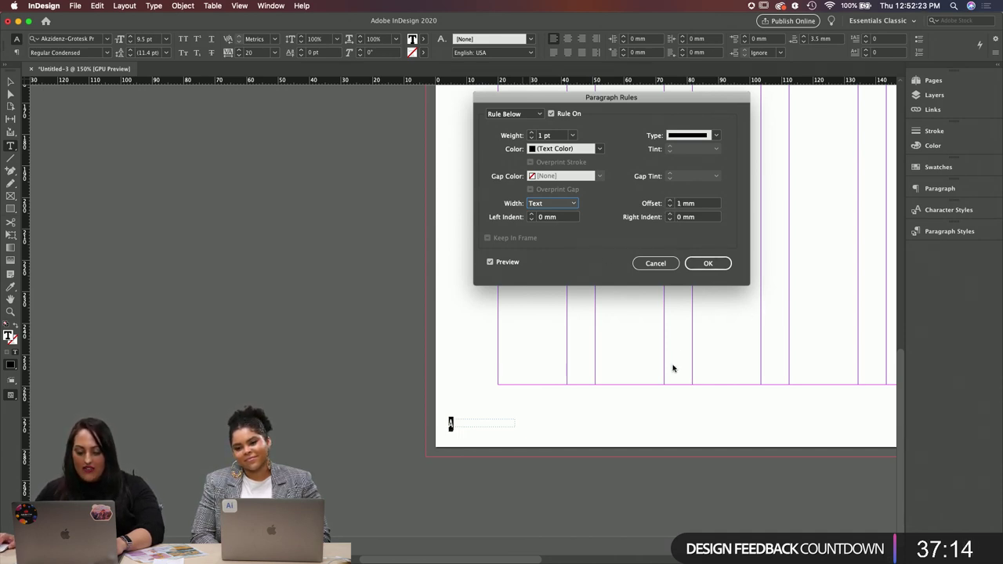
key(super+equal)
key(super+equal)
key(super+equal)
key(super+equal)
key(super+equal)
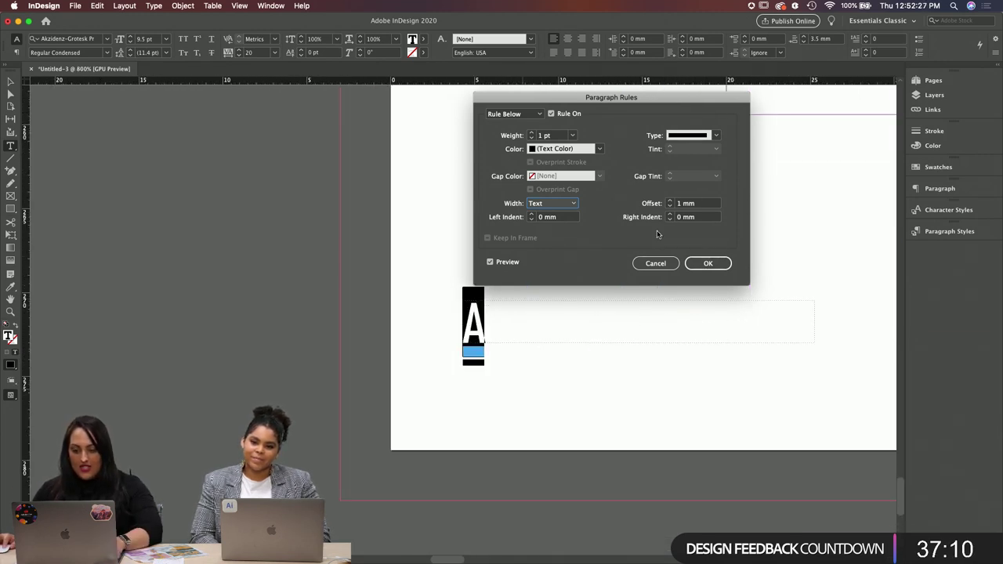
click(686, 204)
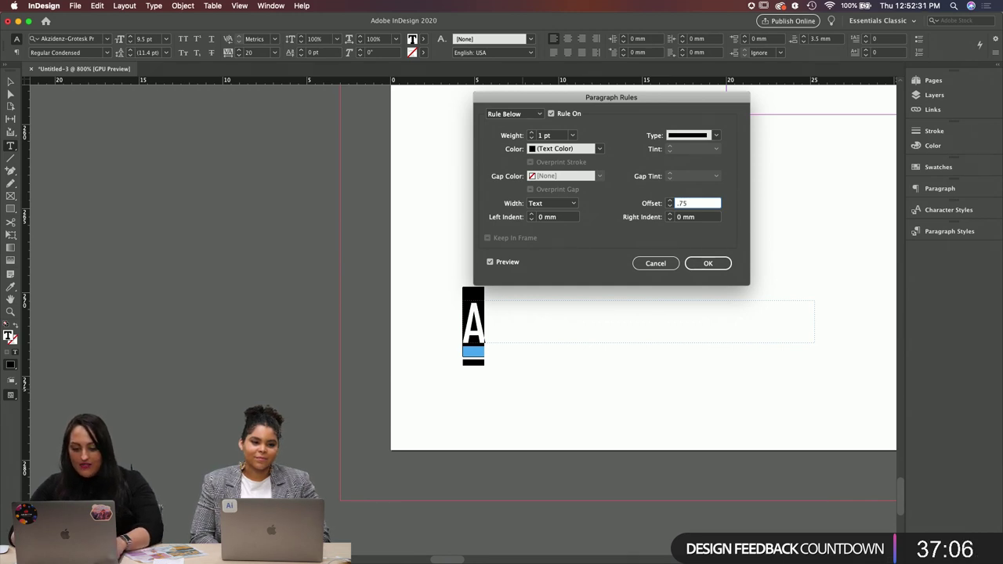
key(Return)
click(10, 82)
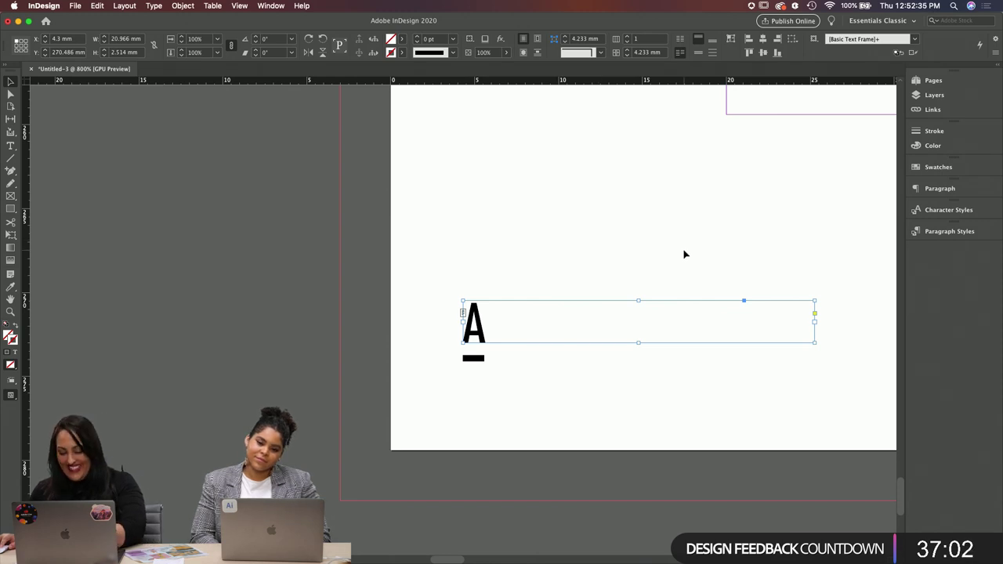
Step: Copy the page-number frame to the right page's bottom-right corner
key(super+minus)
key(super+minus)
key(super+minus)
key(super+minus)
key(super+minus)
key(super+minus)
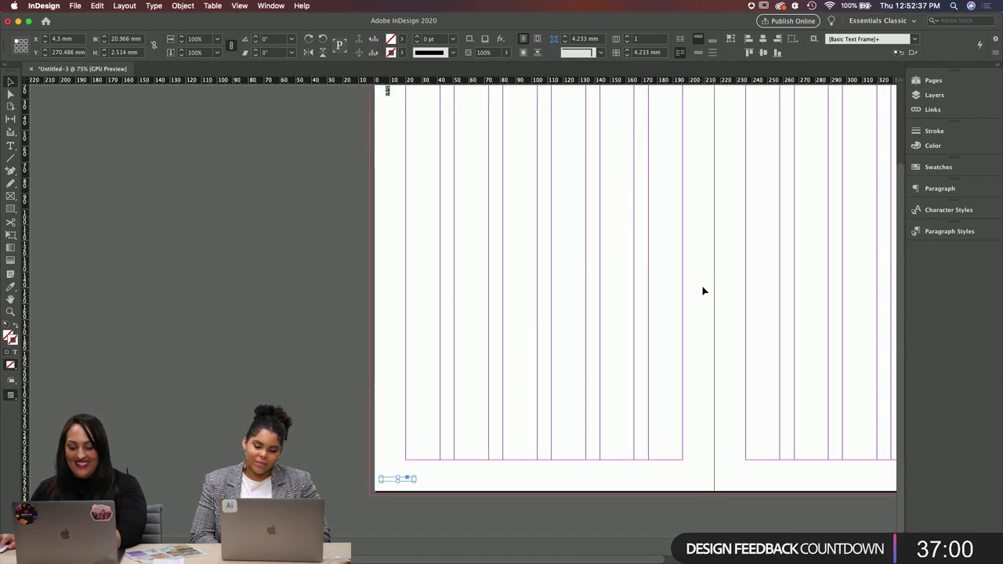
key(super+minus)
key(super+minus)
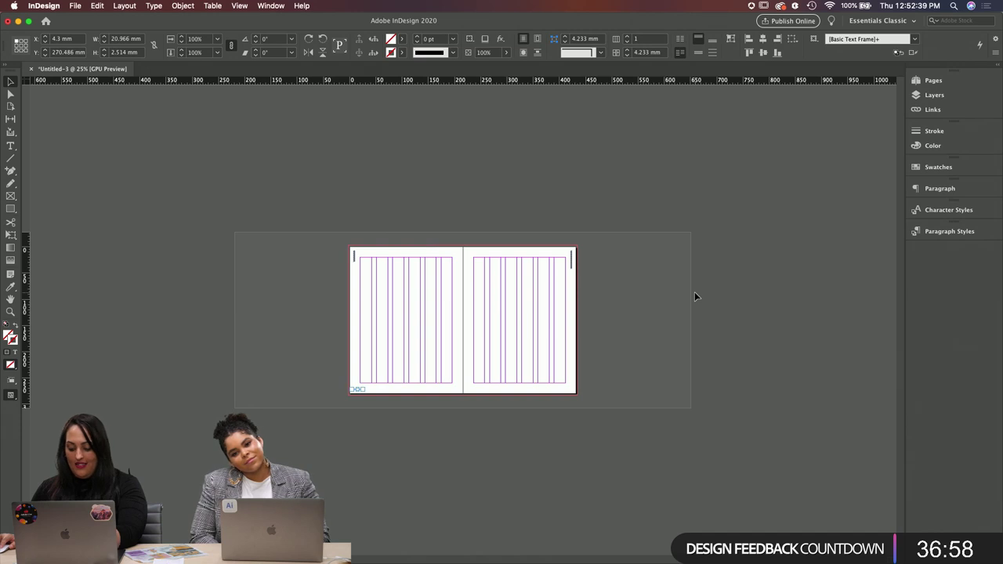
key(super+equal)
key(super+equal)
scroll(712, 374, right, 5)
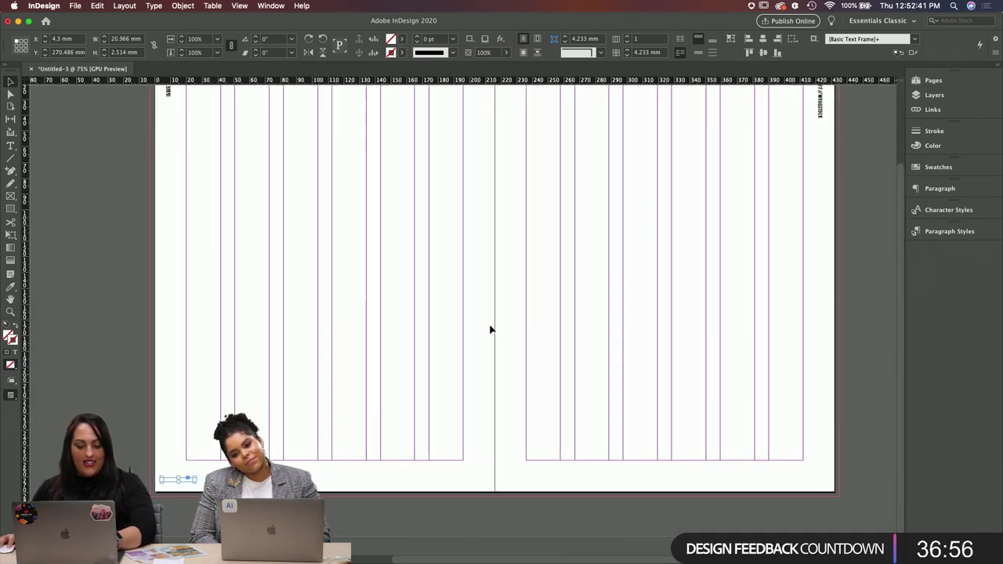
click(491, 330)
drag(167, 485, 811, 481)
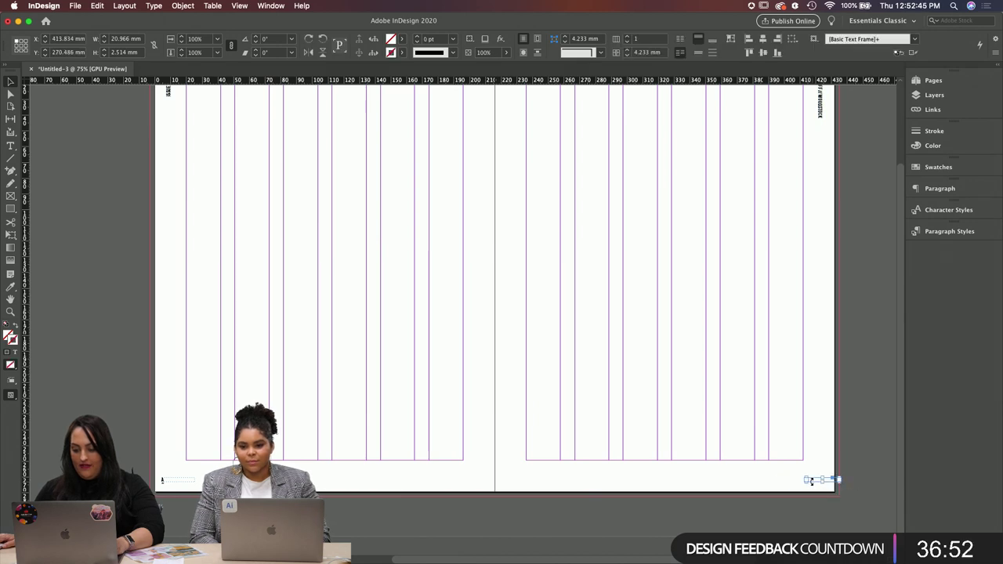
Step: Right-align the copied page number and nudge its frame into place
double_click(812, 481)
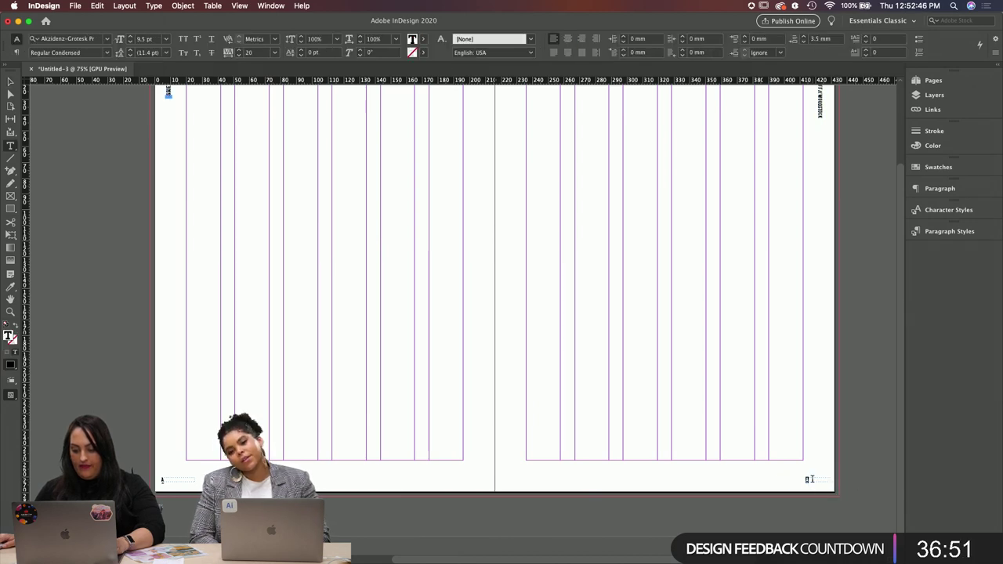
click(961, 191)
click(813, 200)
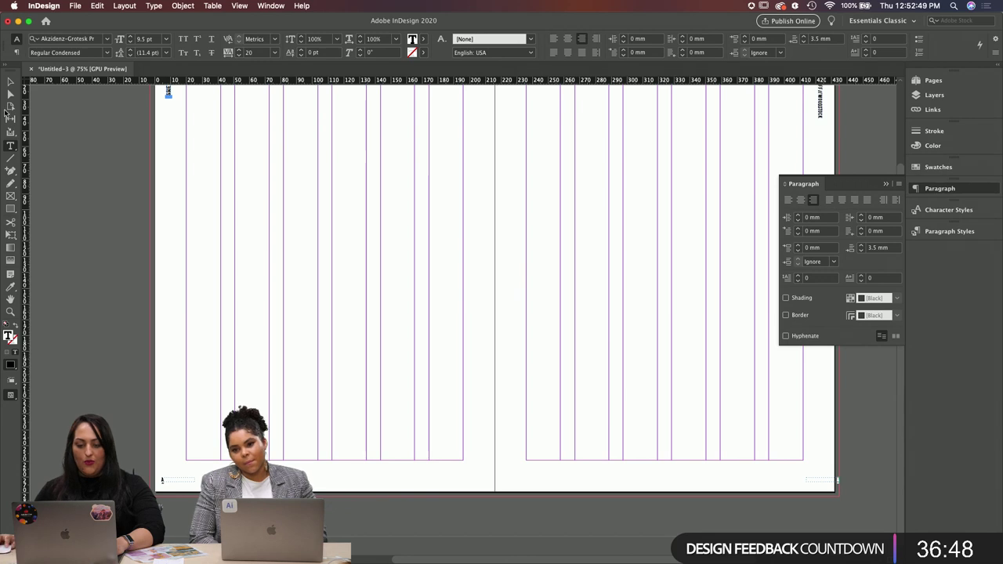
click(10, 82)
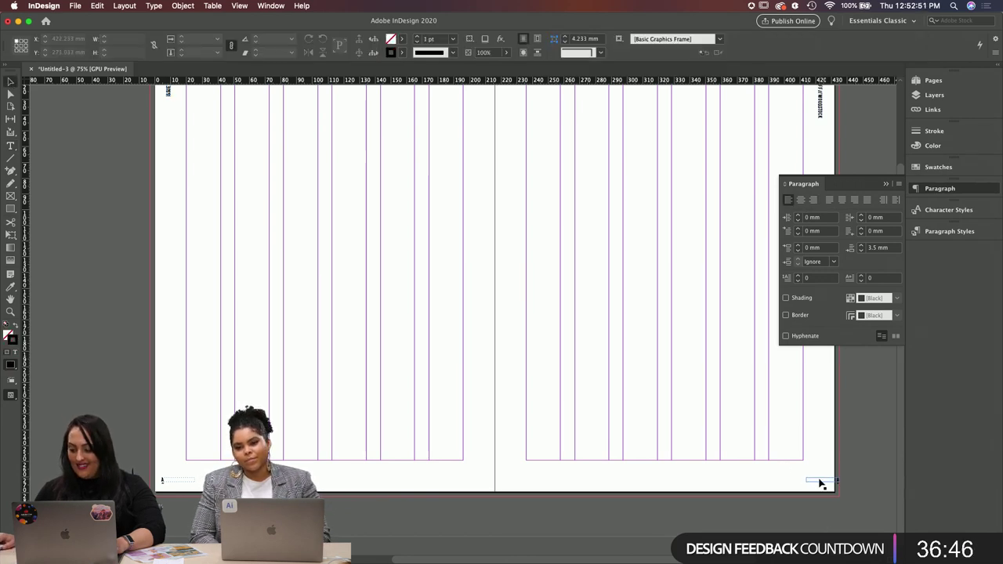
drag(819, 483, 799, 483)
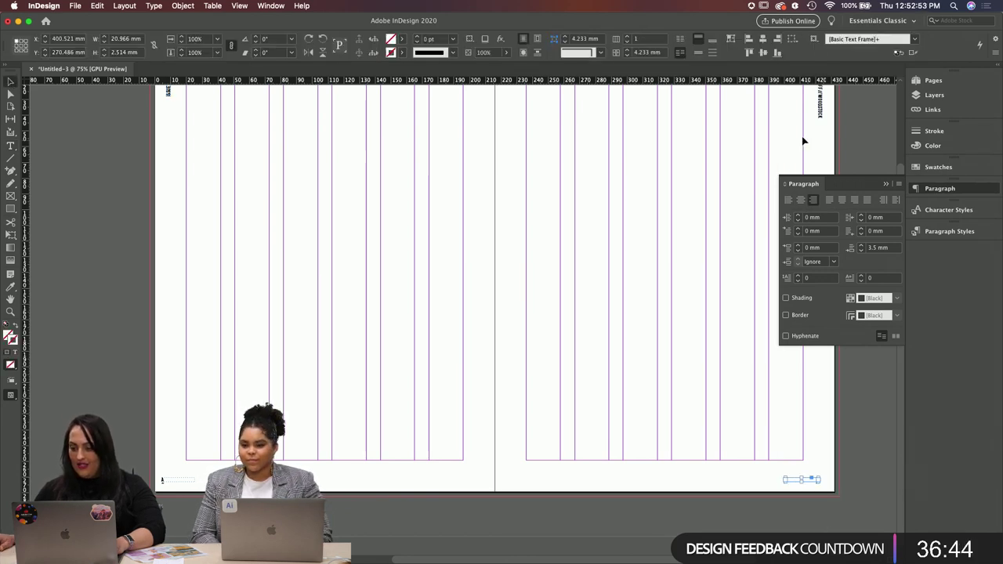
Step: Align the vertical header frames to the right and left page edges
shift+click(821, 115)
click(885, 186)
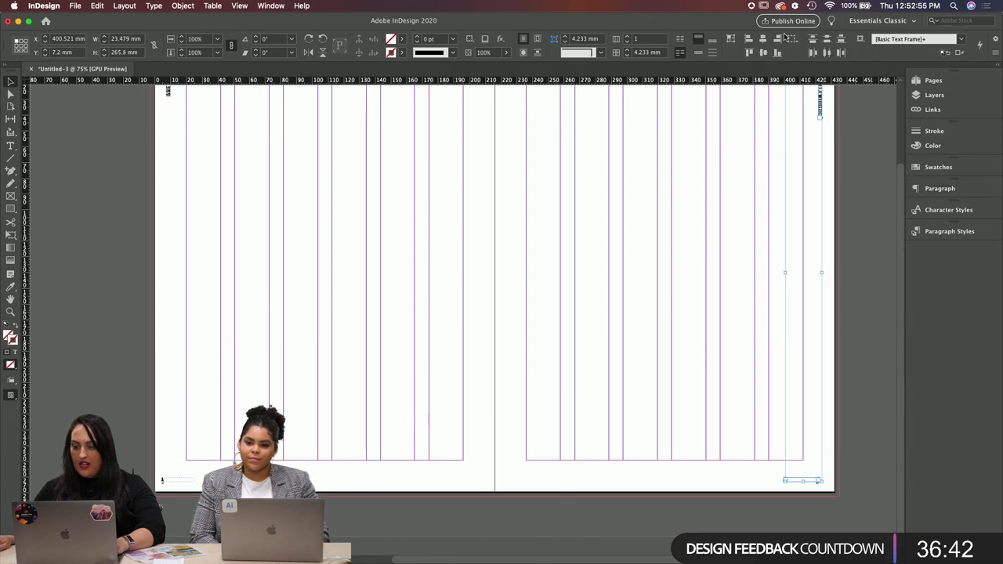
click(777, 40)
click(636, 244)
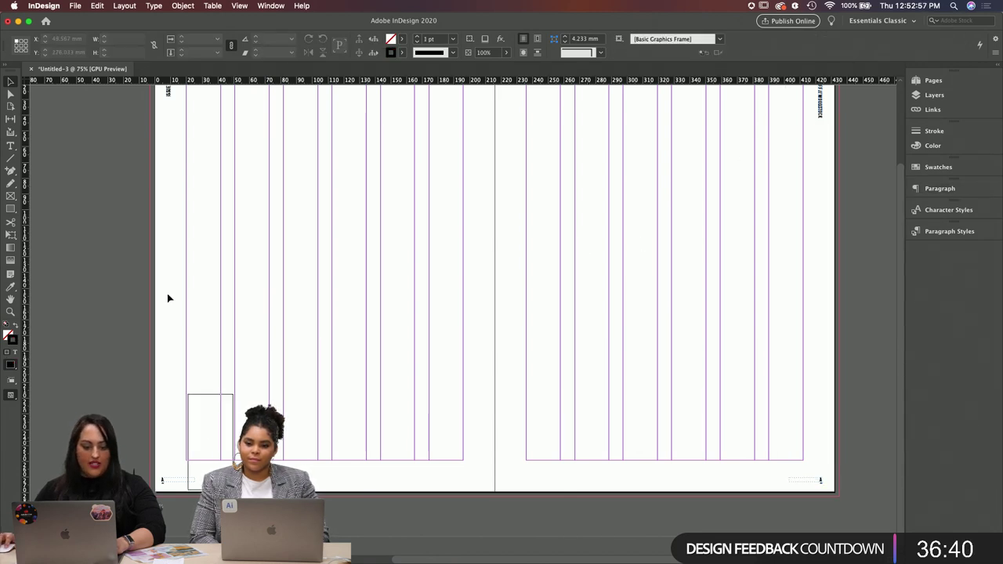
drag(233, 400, 144, 184)
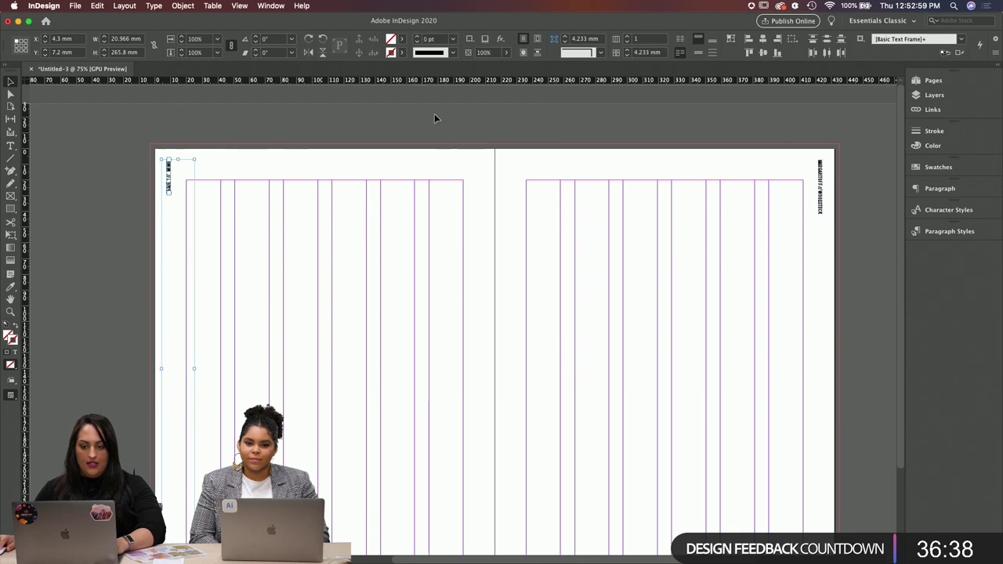
click(748, 40)
scroll(557, 314, down, 3)
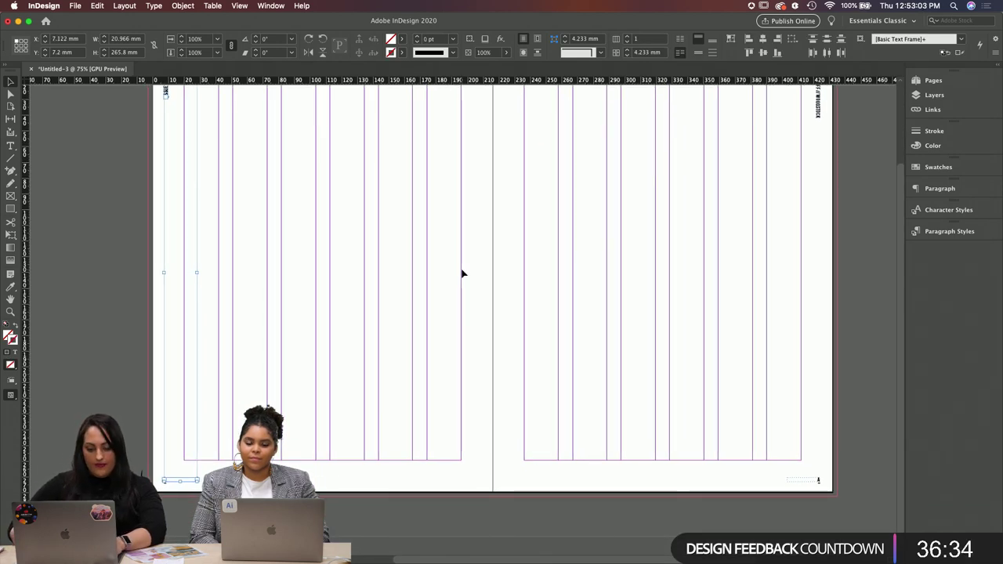
Step: Toggle the full-screen Presentation preview with Shift+W, then return to normal view
key(shift+w)
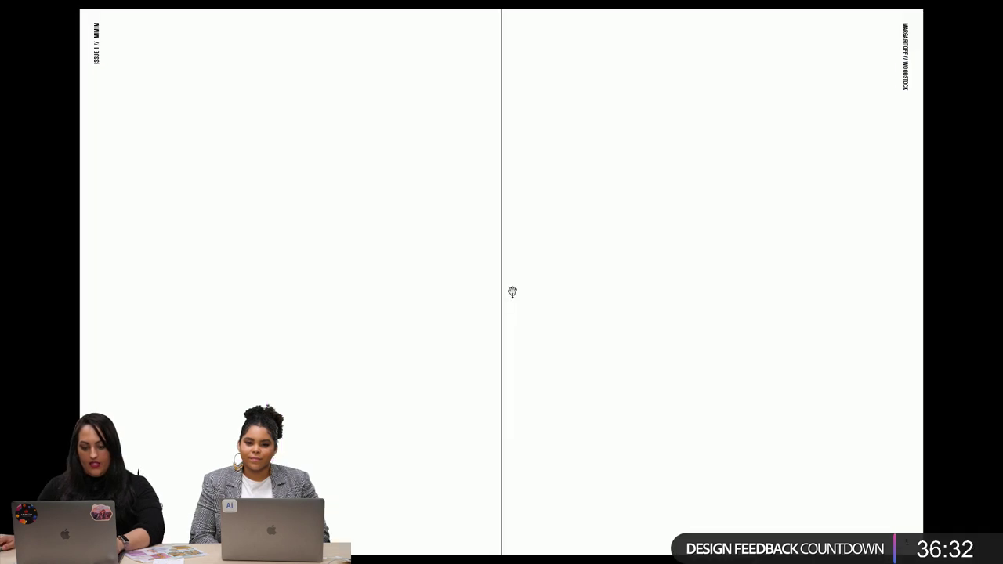
key(shift+w)
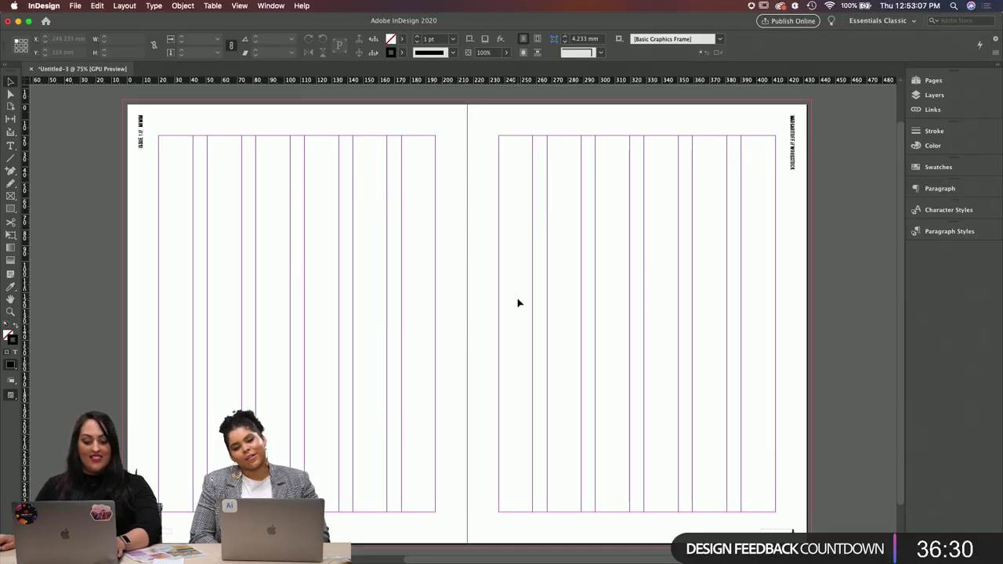
key(shift+w)
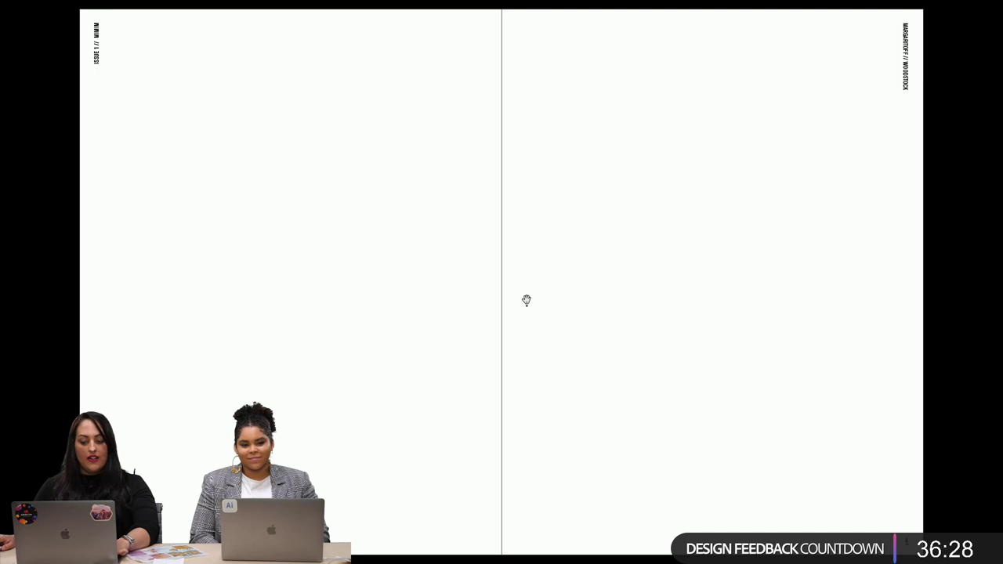
key(shift+w)
drag(518, 352, 521, 330)
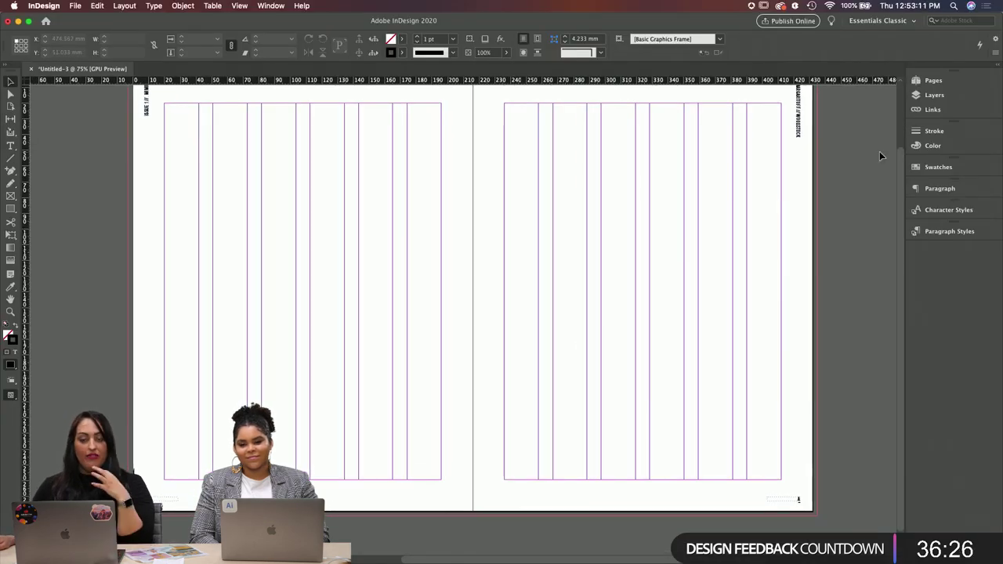
Step: Go to the Woodstock spread 4–5 from the Pages panel
click(934, 80)
scroll(863, 239, down, 1)
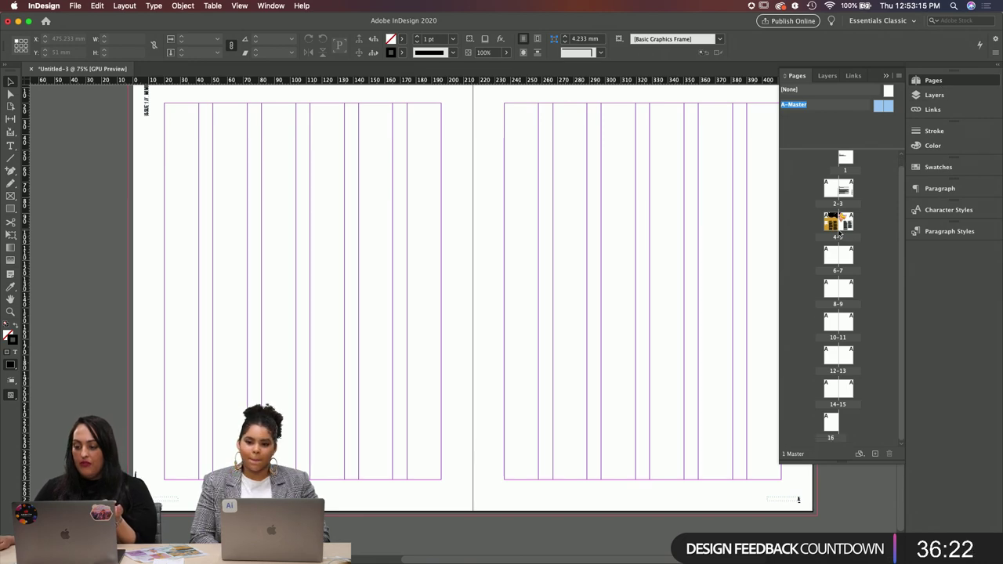
double_click(837, 224)
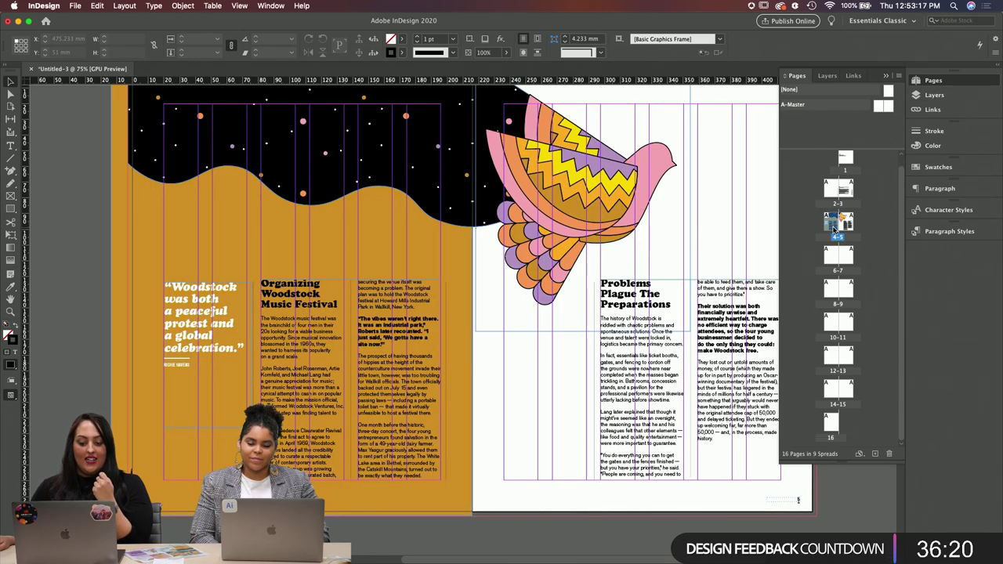
scroll(706, 376, right, 5)
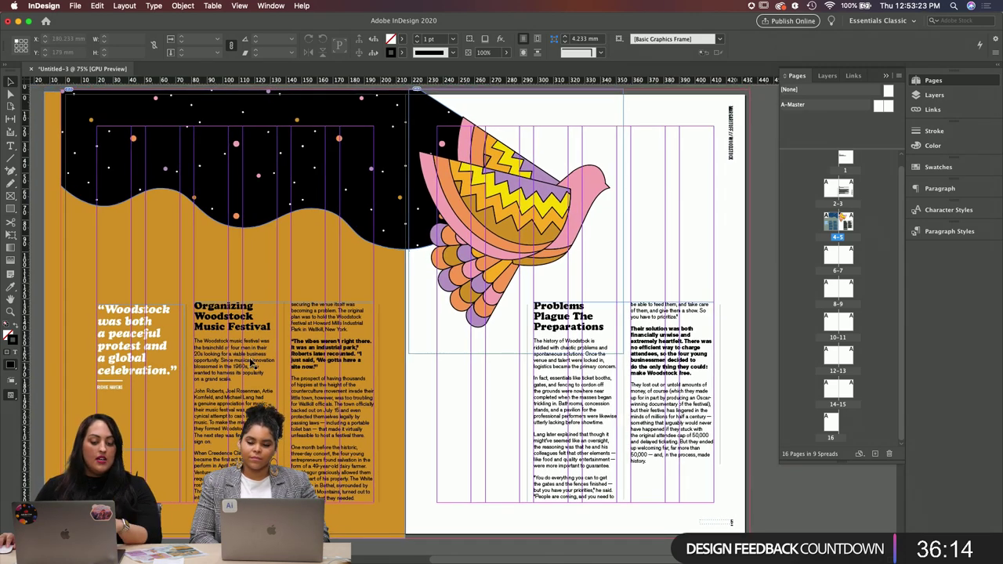
scroll(323, 237, left, 5)
scroll(323, 238, left, 5)
scroll(323, 238, down, 2)
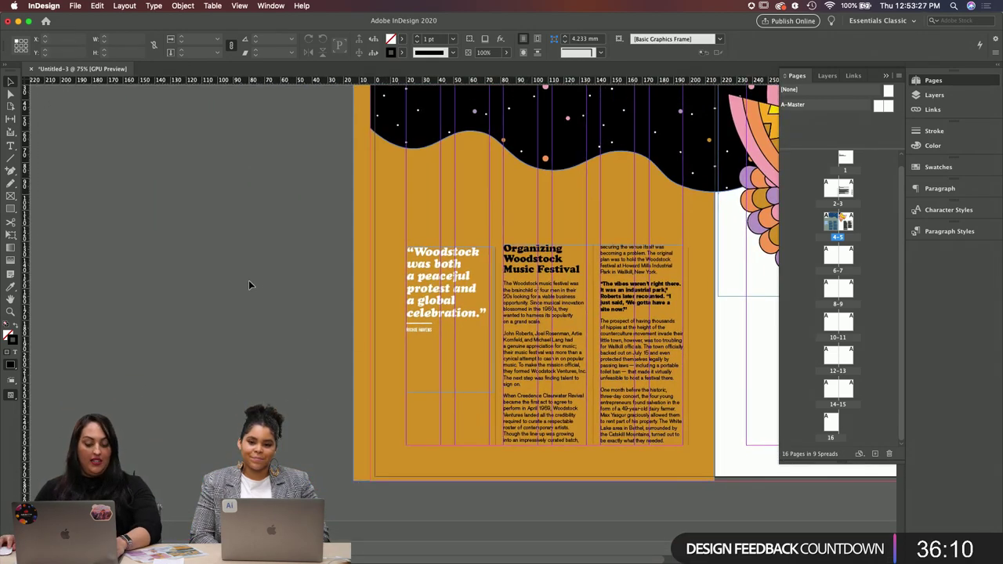
Step: Try resizing the orange background frame, then undo the change
click(384, 330)
drag(355, 257, 421, 288)
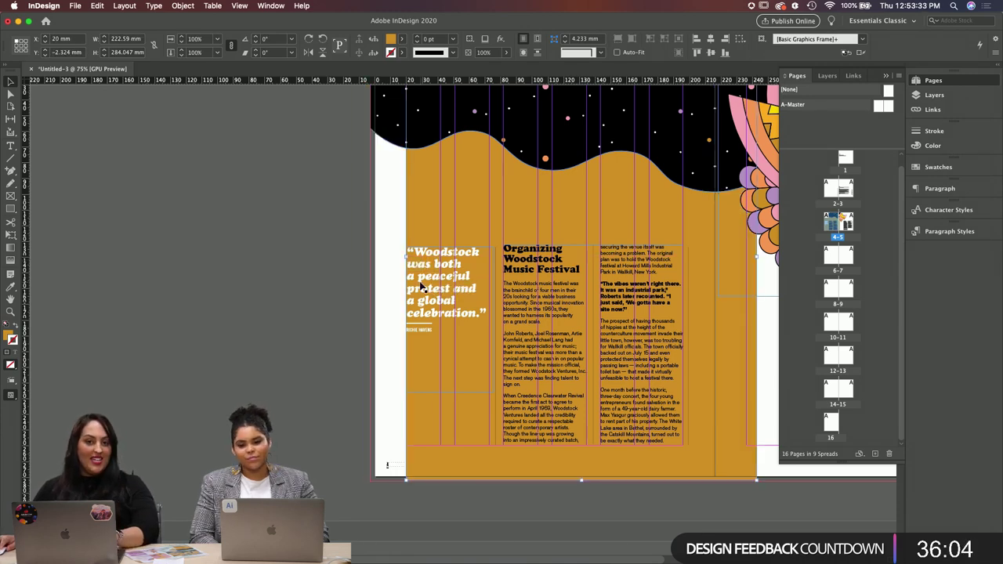
key(super+z)
click(291, 239)
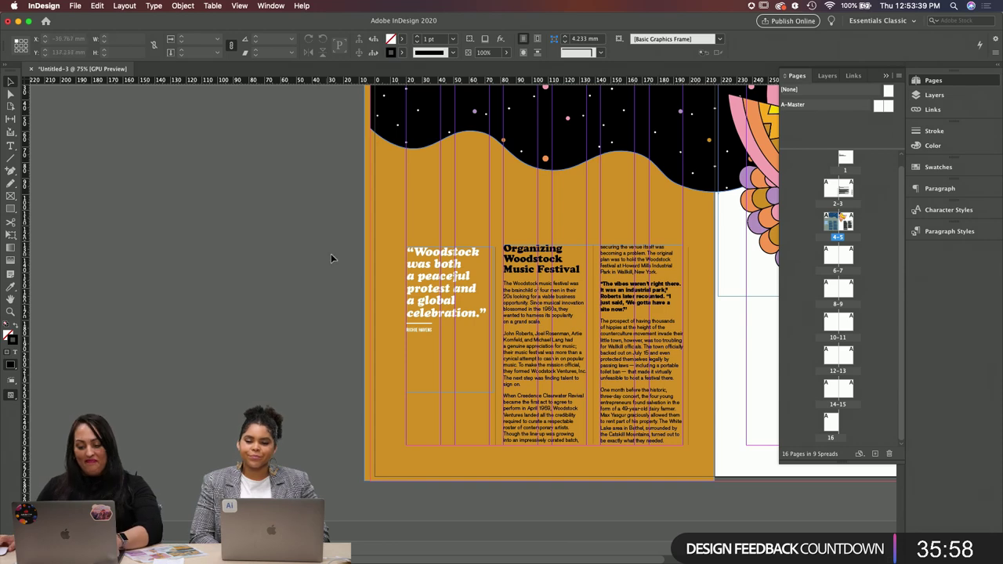
scroll(330, 253, right, 6)
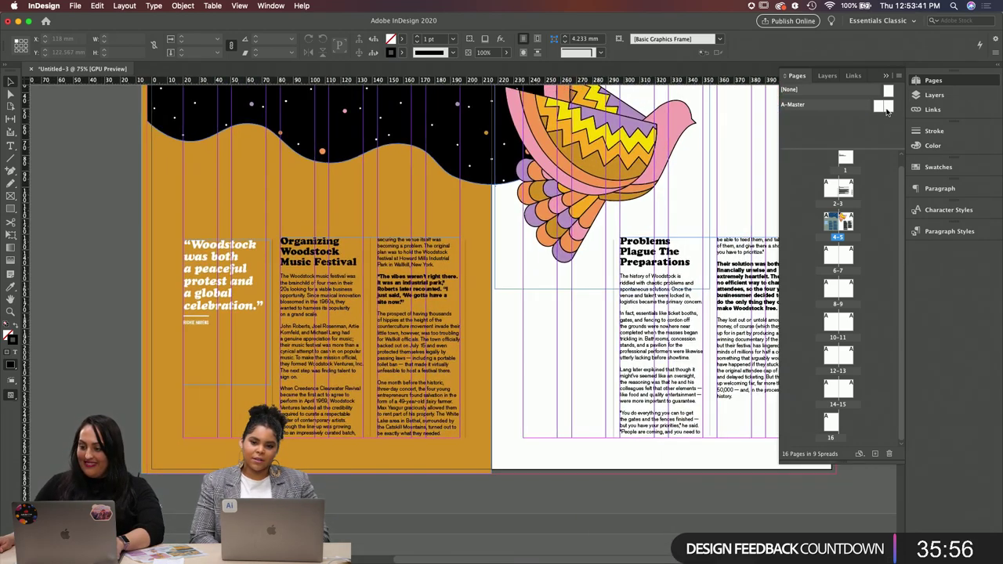
Step: Open the A-Master spread and add a new Layer 2 above Layer 1
double_click(865, 105)
key(p)
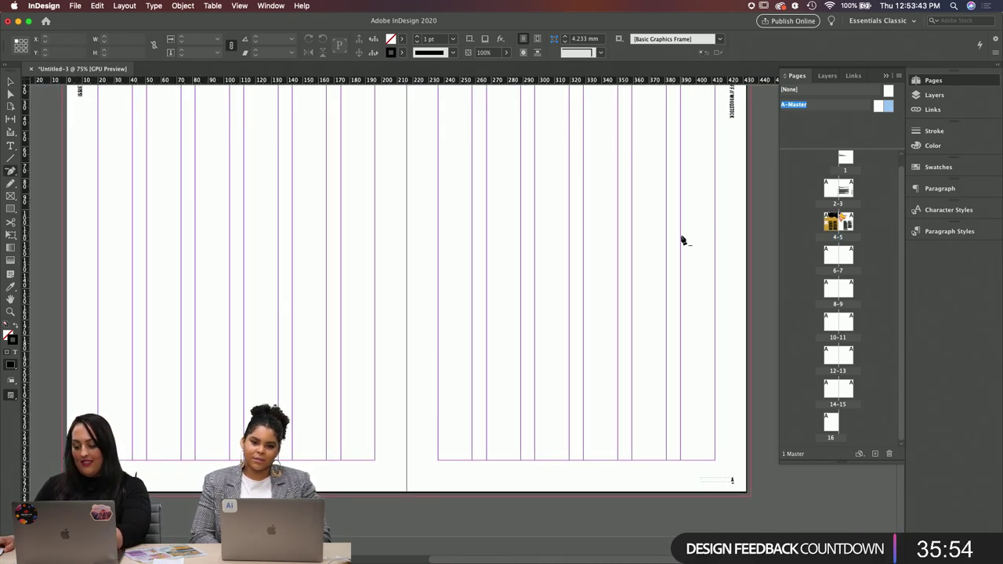
click(934, 95)
click(875, 447)
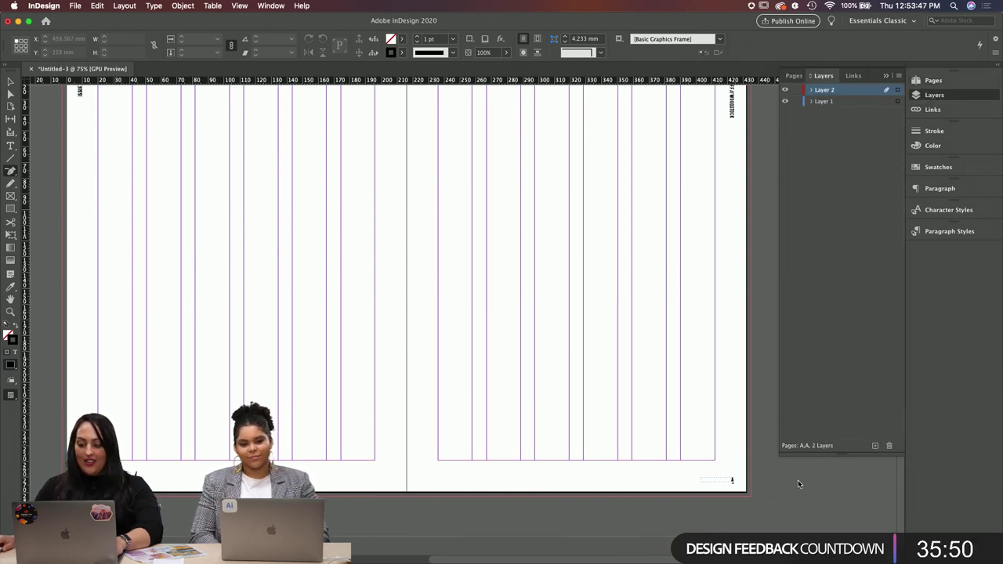
Step: Move all of the master's header text frames onto Layer 2
key(super+a)
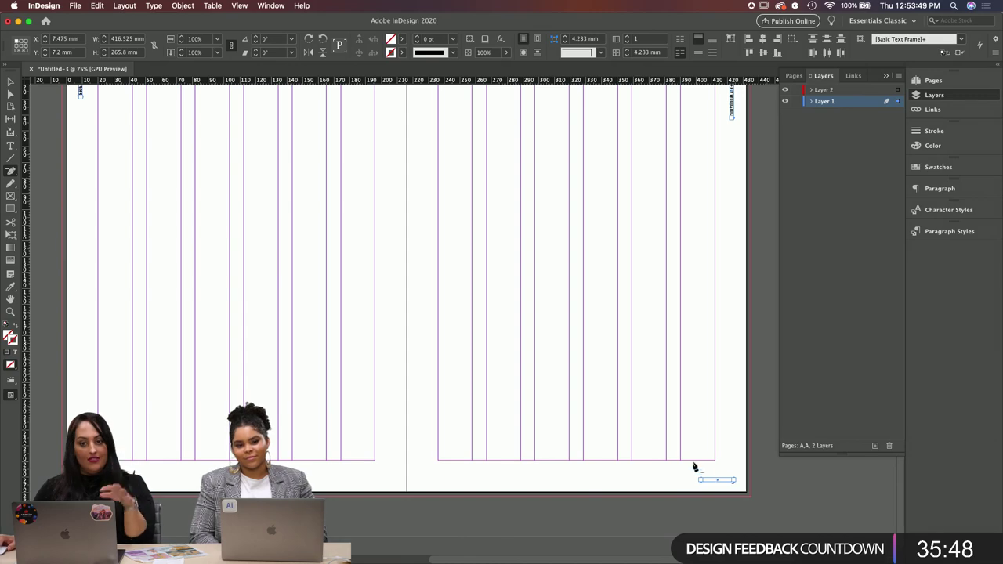
scroll(716, 426, up, 3)
scroll(703, 360, left, 2)
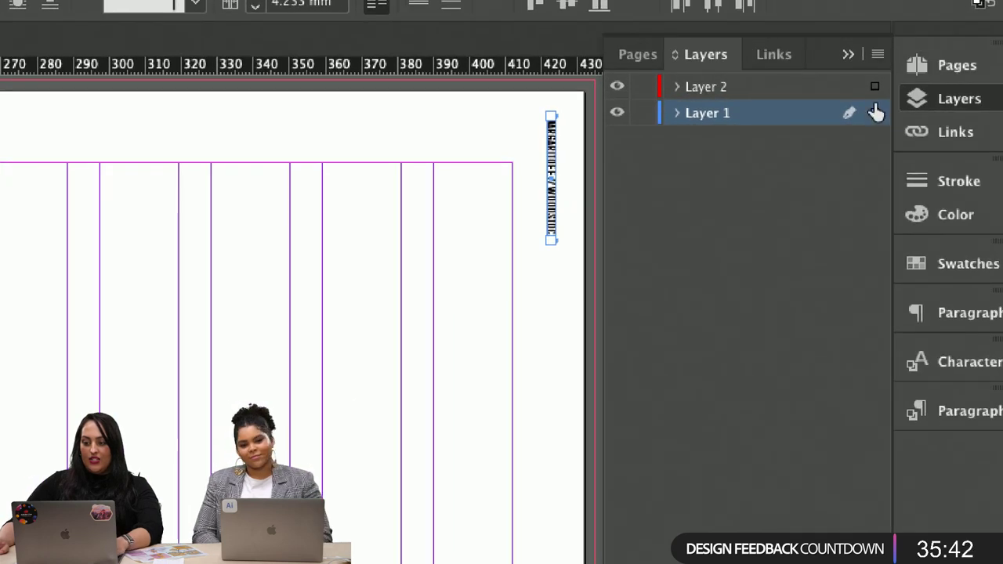
drag(875, 93, 875, 87)
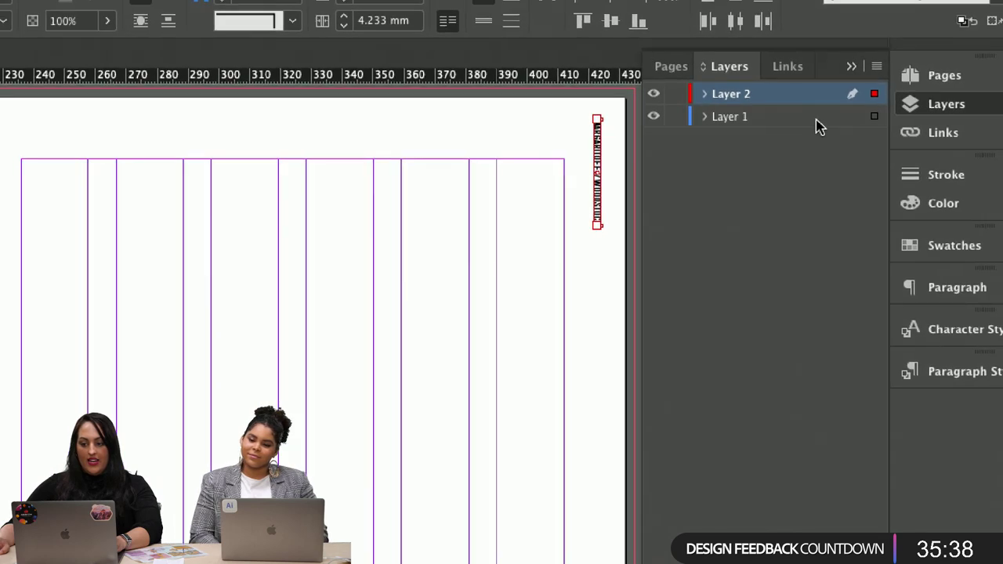
click(662, 95)
click(663, 95)
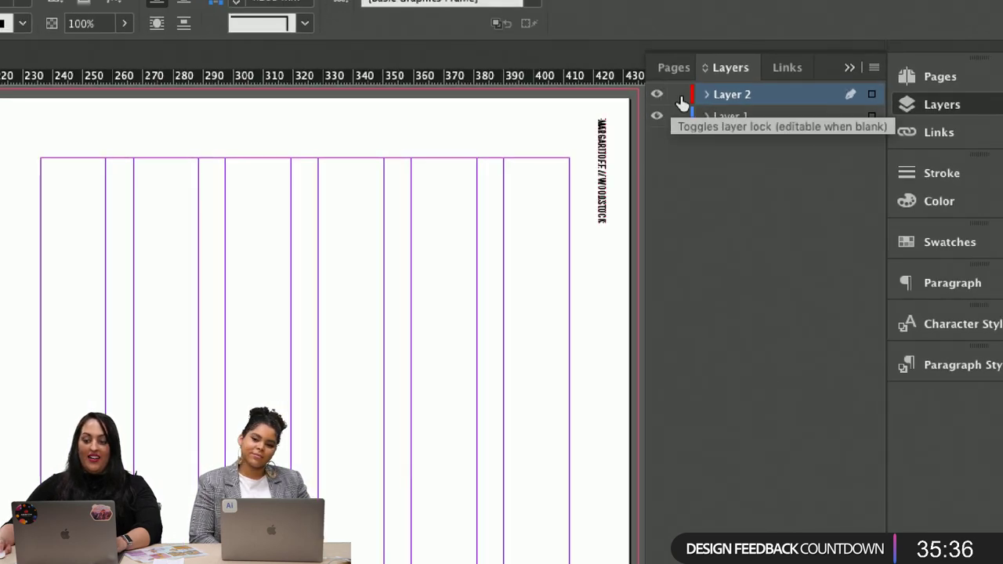
Step: Lock Layer 2 and return to the Woodstock spread 4–5
click(679, 94)
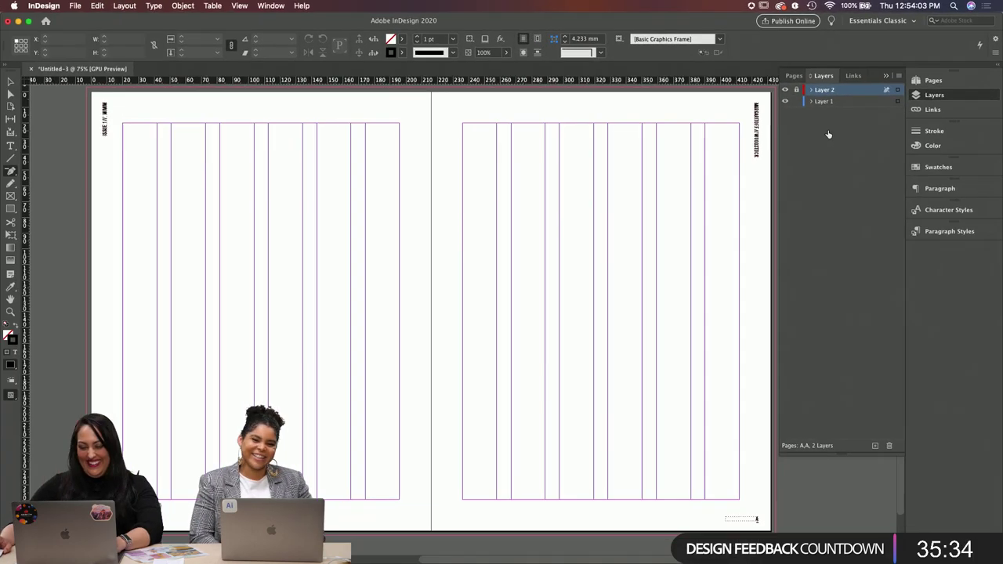
click(785, 90)
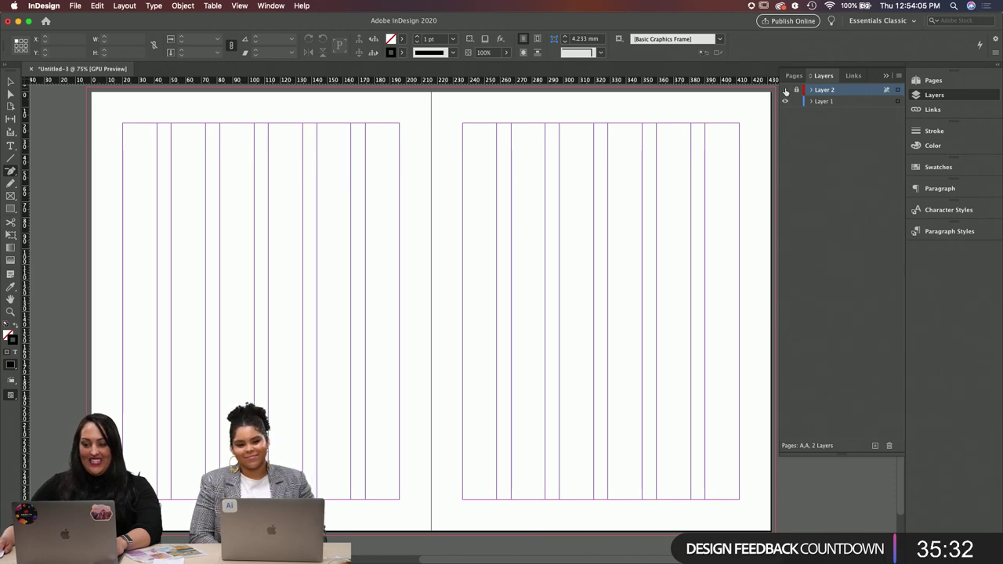
click(785, 90)
click(785, 90)
click(786, 90)
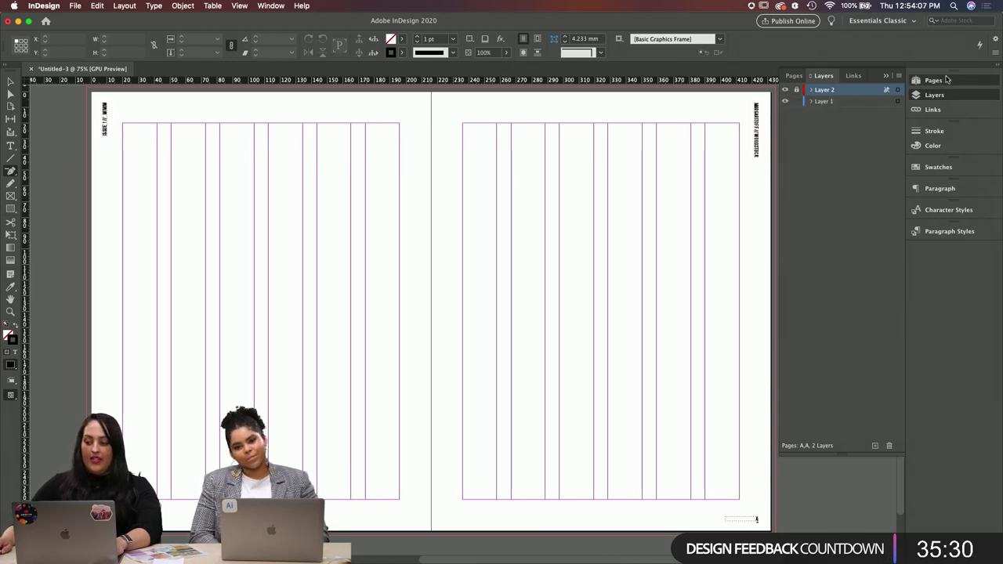
click(931, 80)
double_click(837, 231)
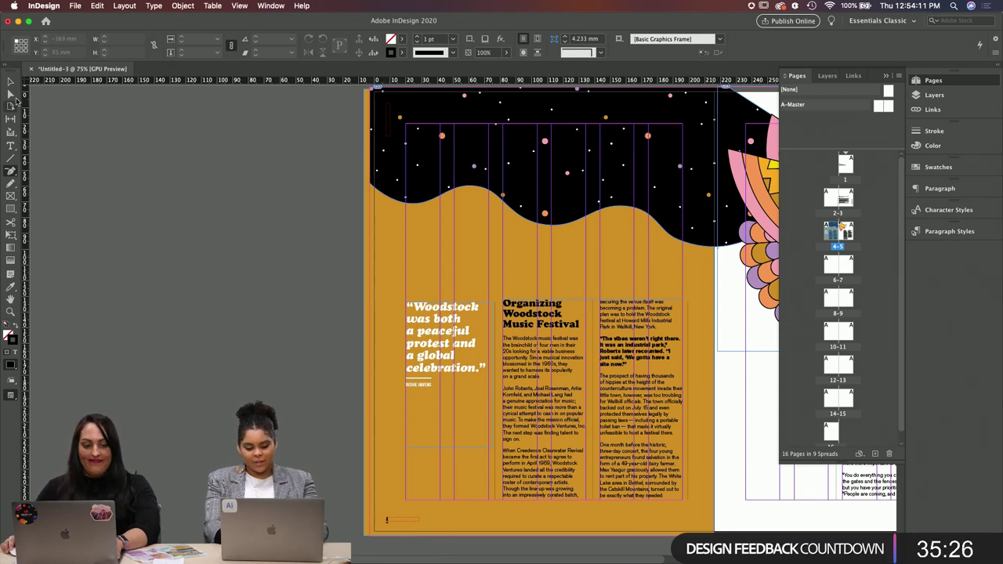
Step: View the right page of spread 4–5, then switch to Chrome and select its address bar
scroll(699, 249, right, 5)
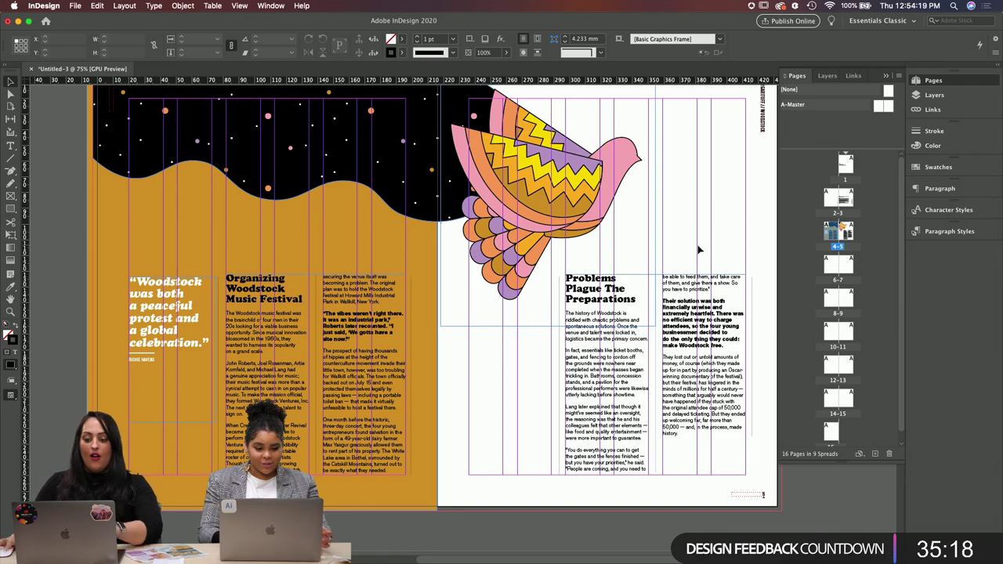
mouse_move(584, 557)
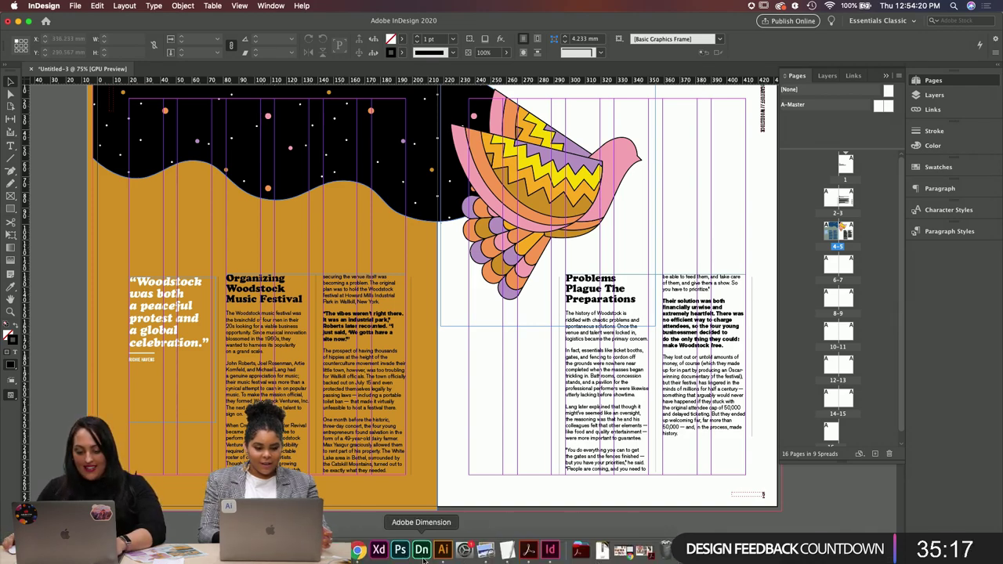
click(358, 550)
click(539, 61)
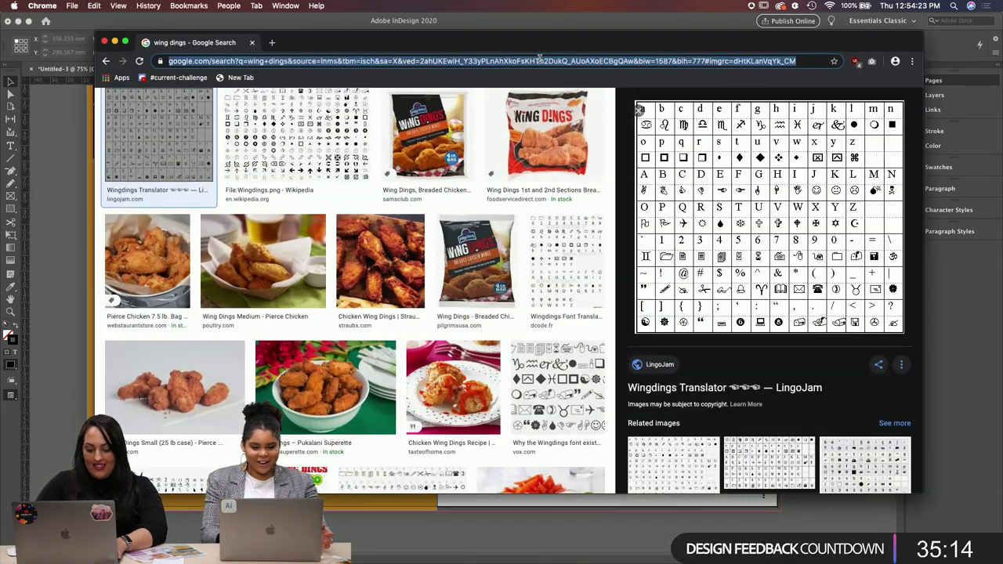
Step: Search Google Images for 'terminal green', preview two results, then minimize Chrome
text(terminal green)
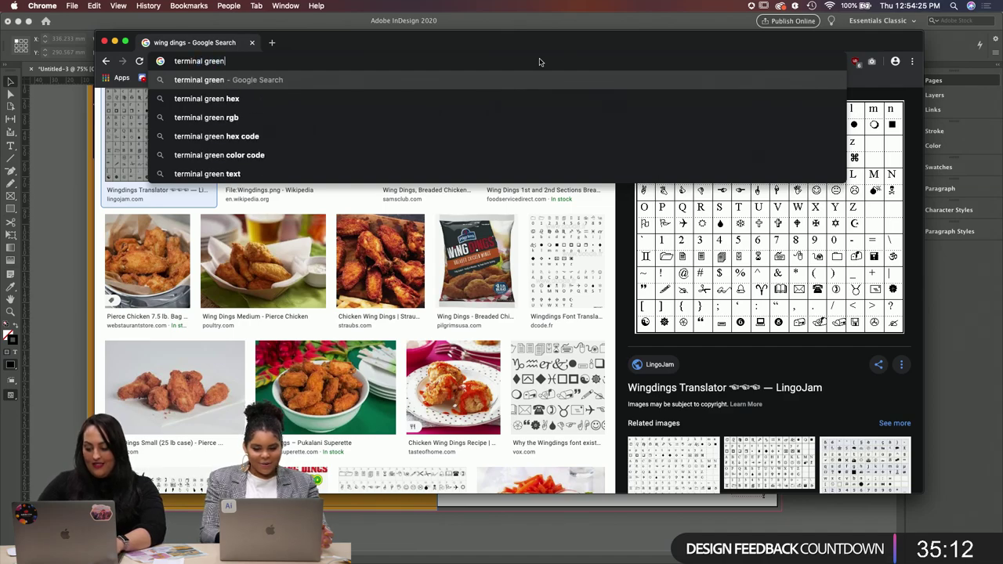
key(Return)
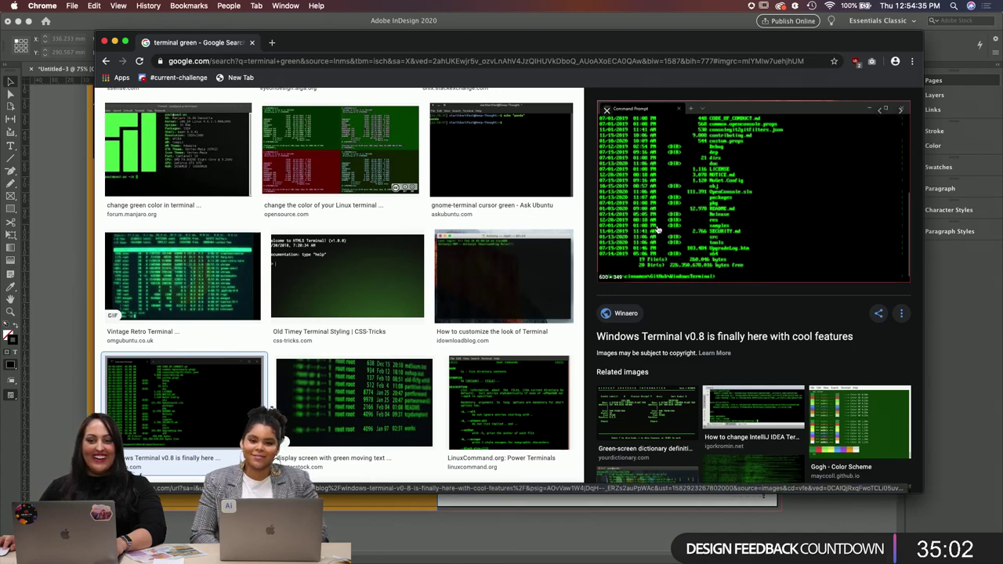
click(227, 168)
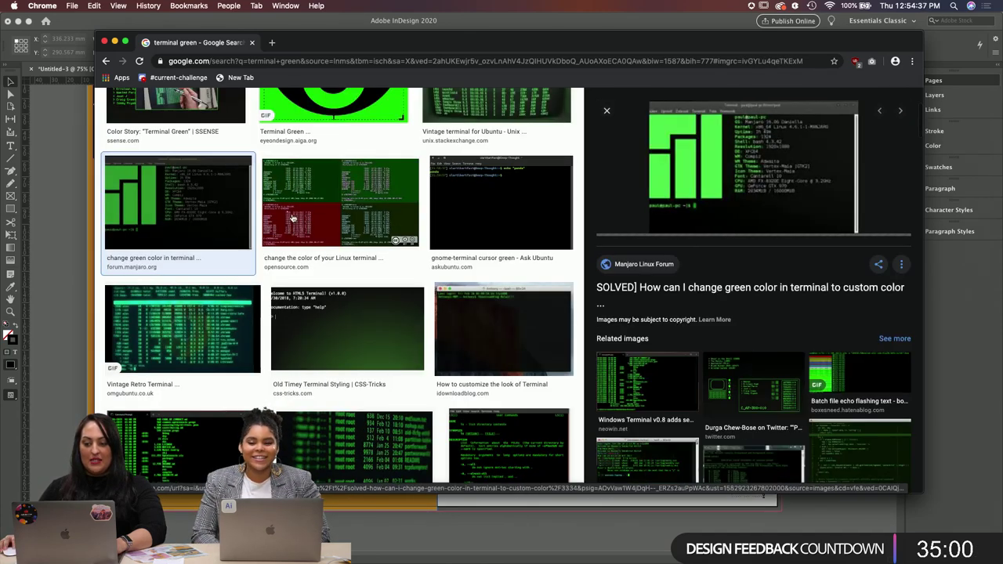
scroll(292, 217, up, 3)
click(321, 197)
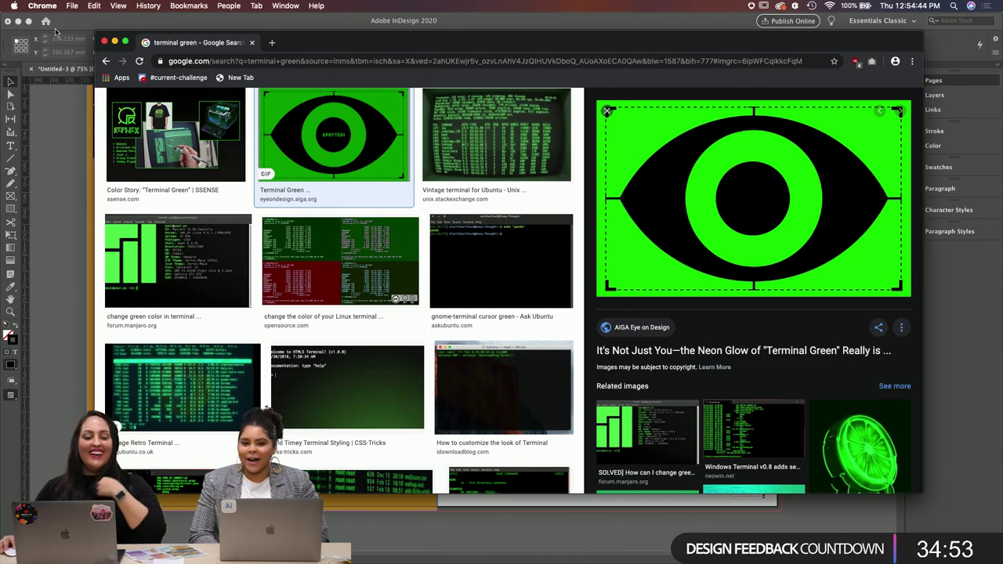
click(114, 42)
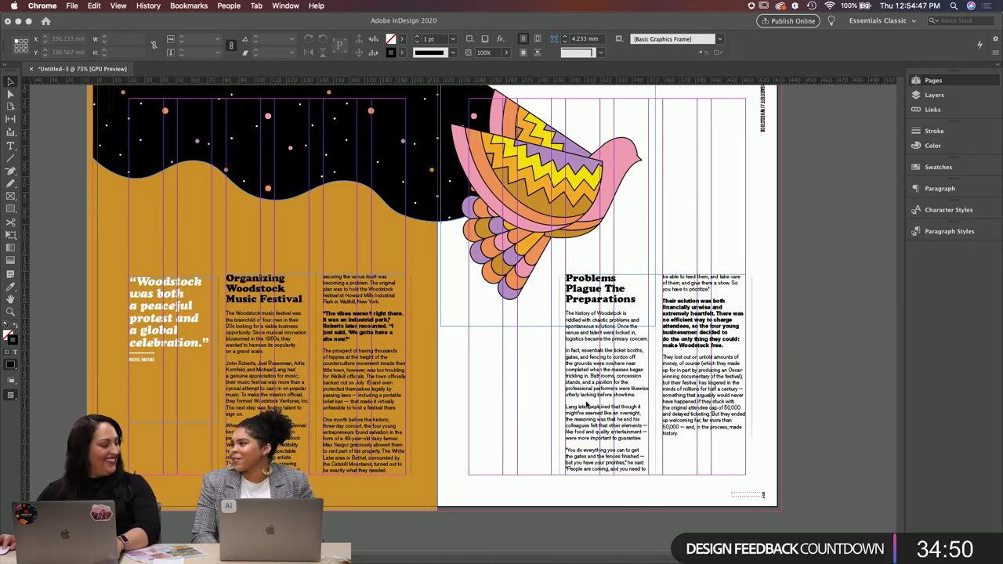
Step: Bring InDesign forward, pan spread 4–5 into place, and show it full-screen in Presentation mode
click(537, 383)
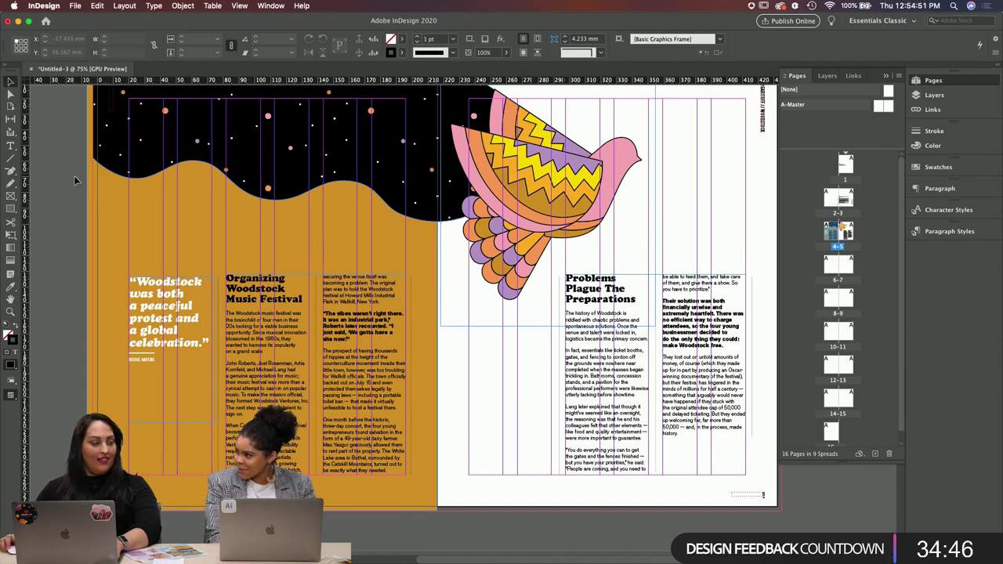
drag(80, 182, 139, 167)
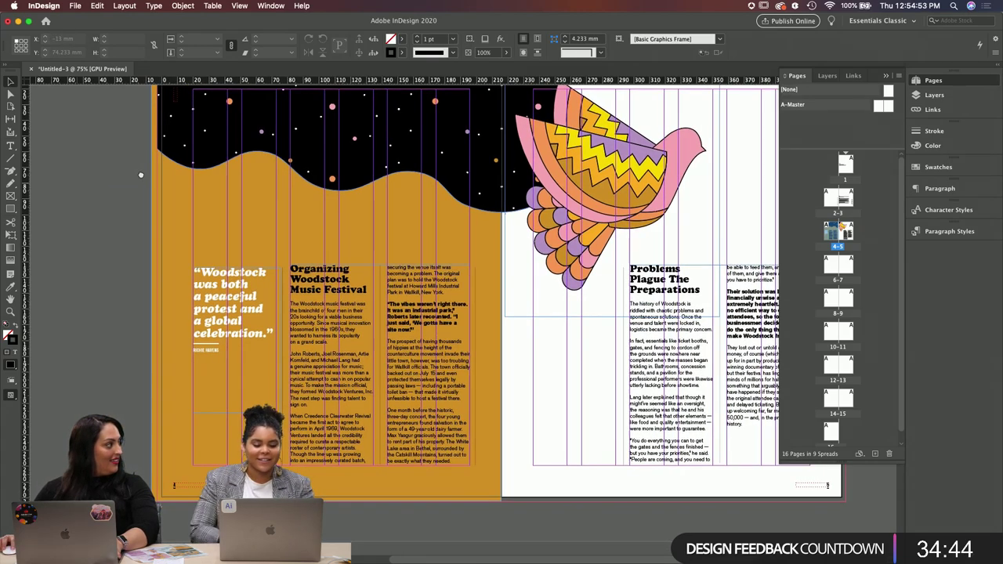
drag(644, 176, 625, 198)
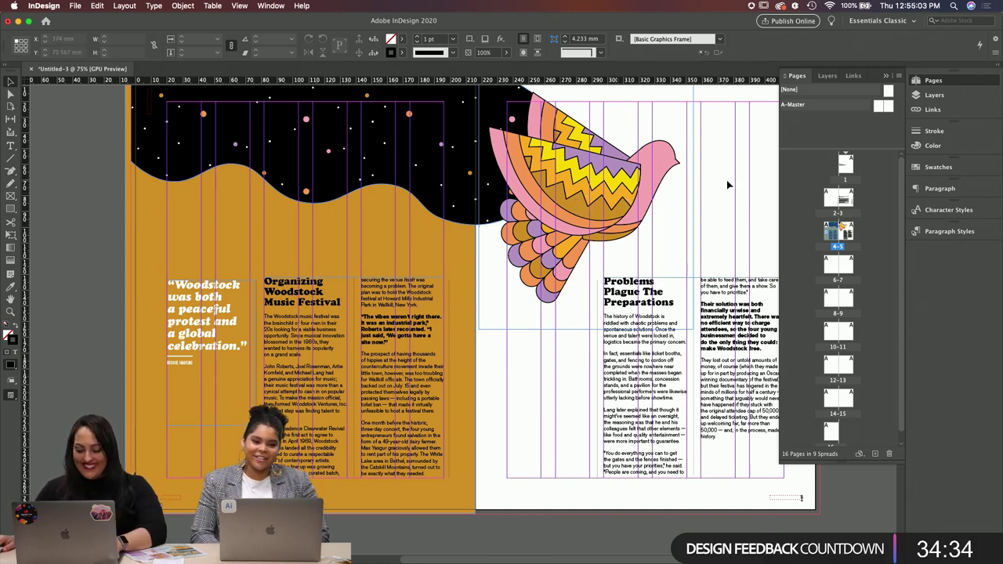
scroll(717, 180, right, 2)
key(shift+w)
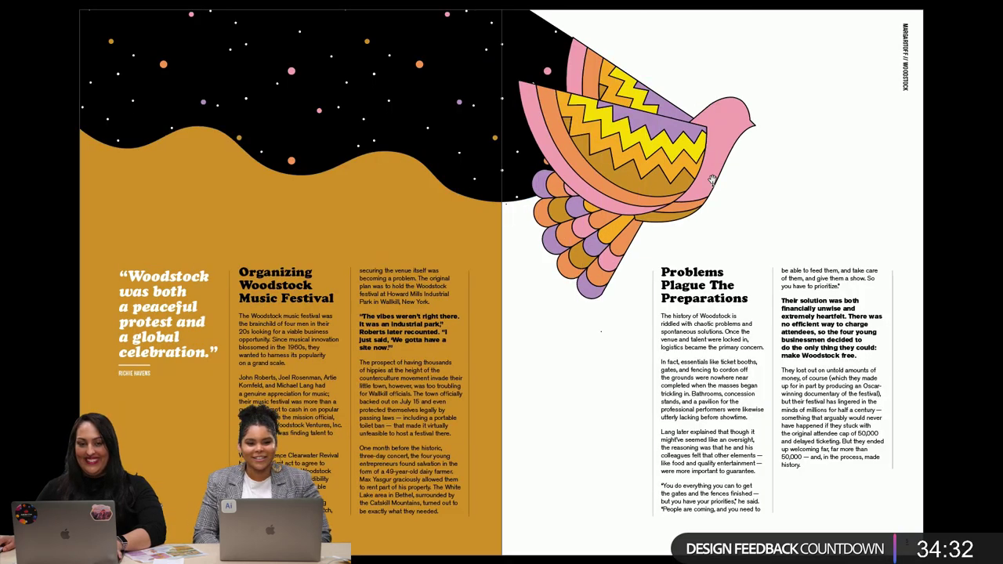
Step: Leave the full-screen presentation and return to the normal editing view of spread 4–5
key(shift+w)
key(shift+w)
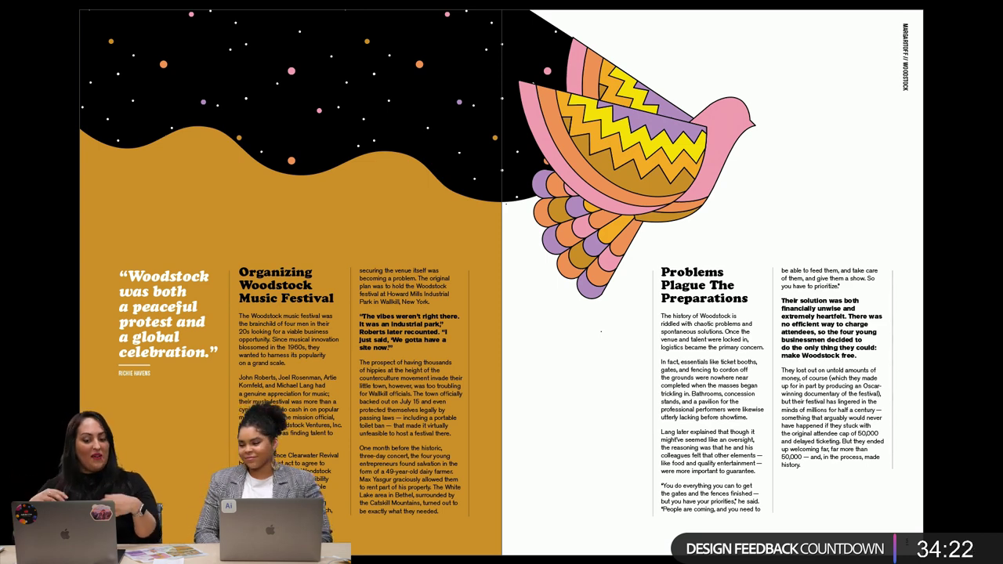
key(Escape)
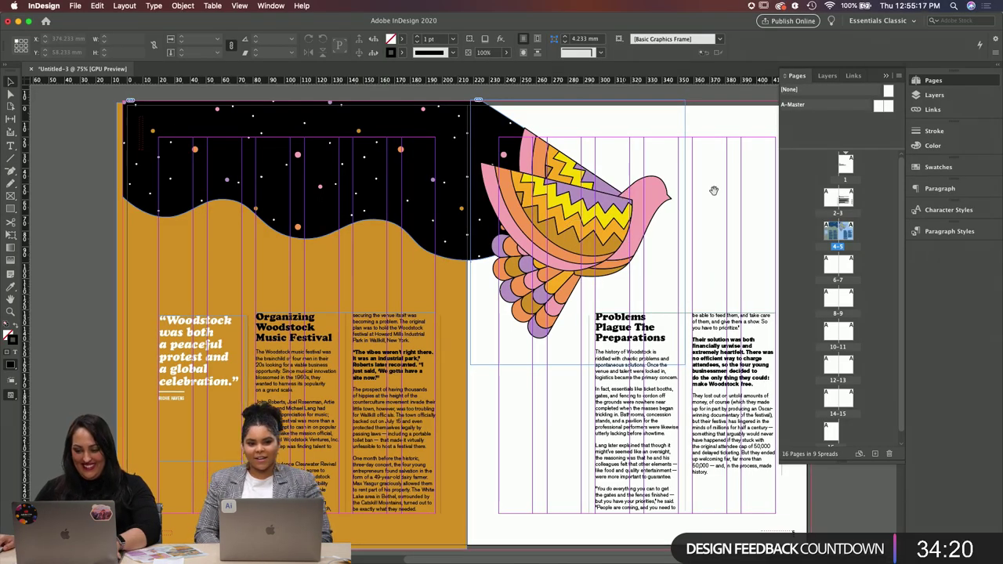
drag(714, 190, 700, 206)
Step: Nudge the bird illustration up one step with the arrow key and deselect it
click(647, 237)
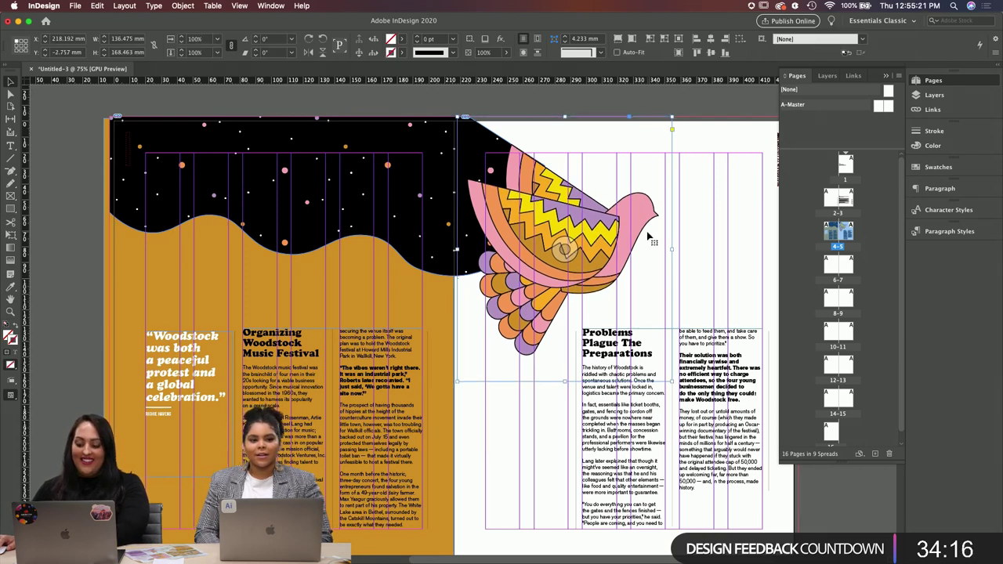
key(Up)
key(Up)
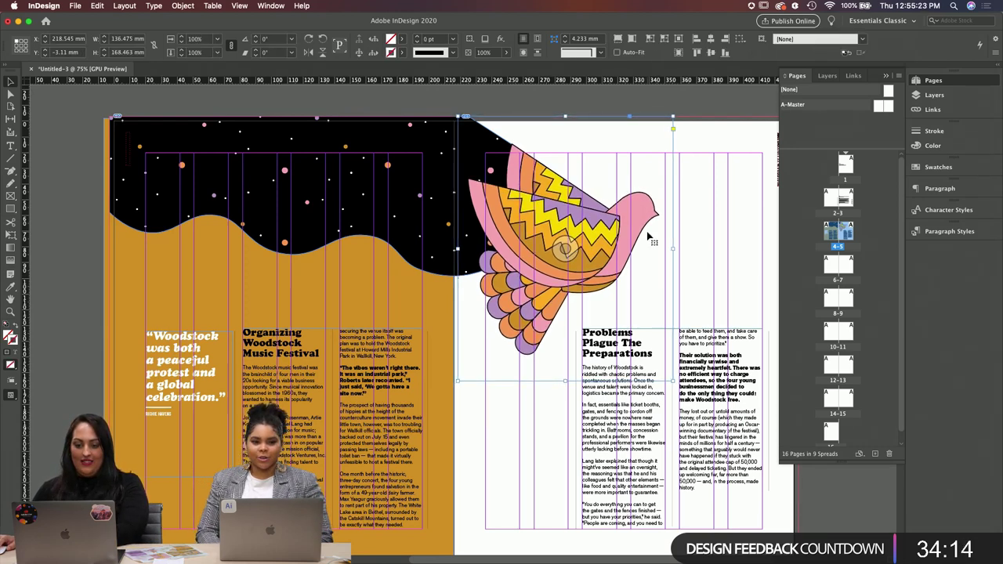
click(678, 236)
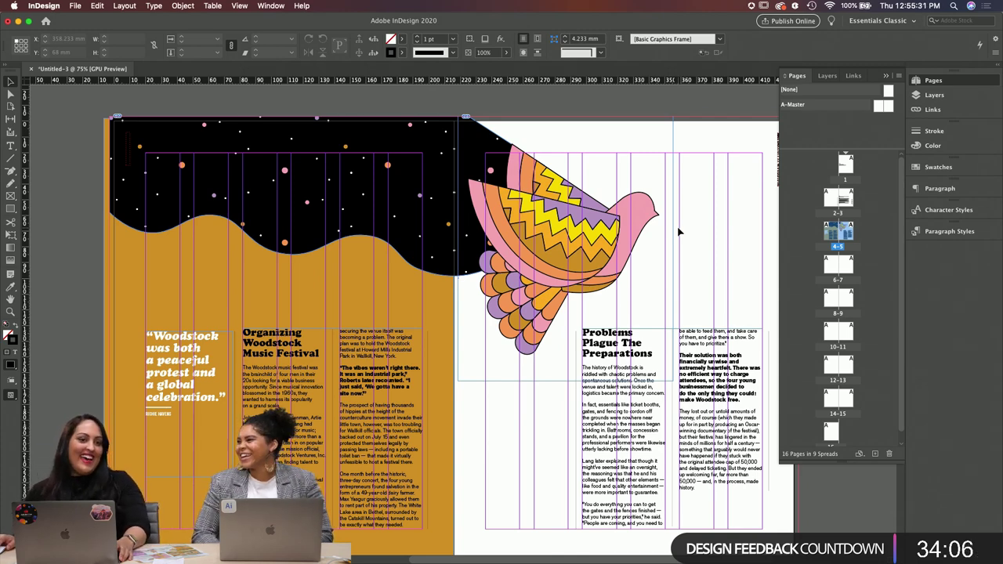
scroll(680, 231, up, 1)
scroll(680, 231, up, 8)
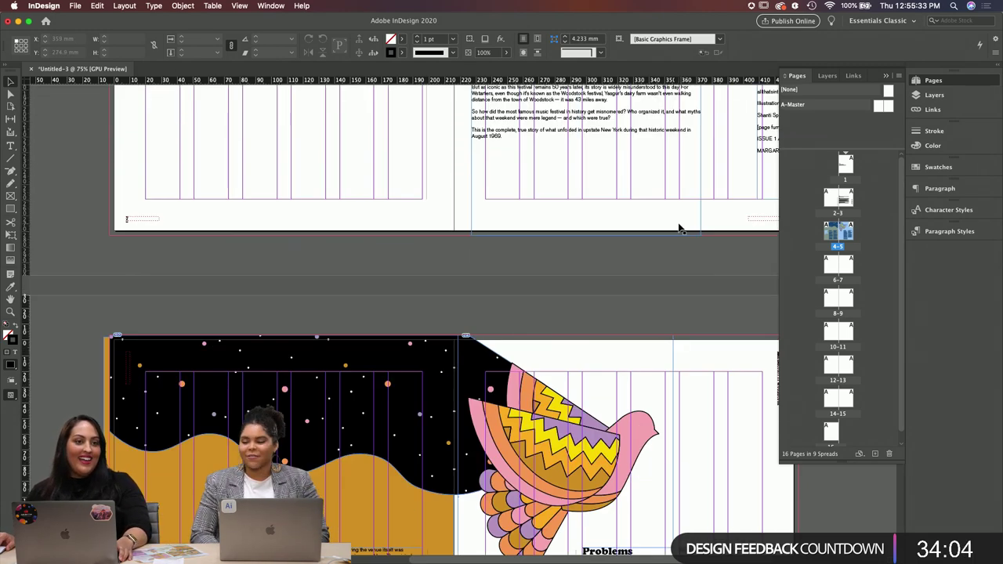
Step: Scroll up from spread 4–5 to spread 2–3
scroll(680, 229, up, 5)
scroll(680, 229, up, 5)
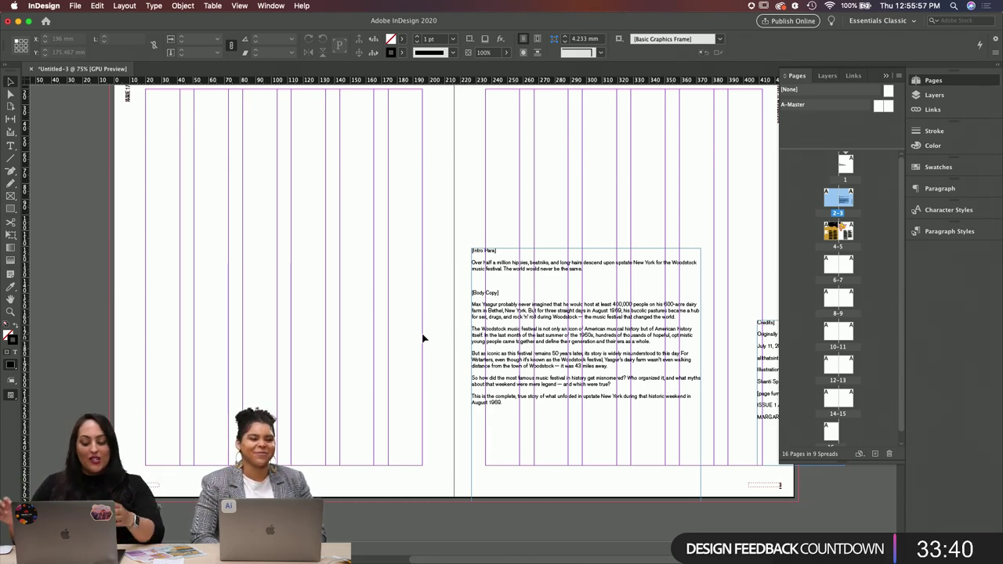
scroll(498, 194, up, 1)
scroll(499, 194, up, 1)
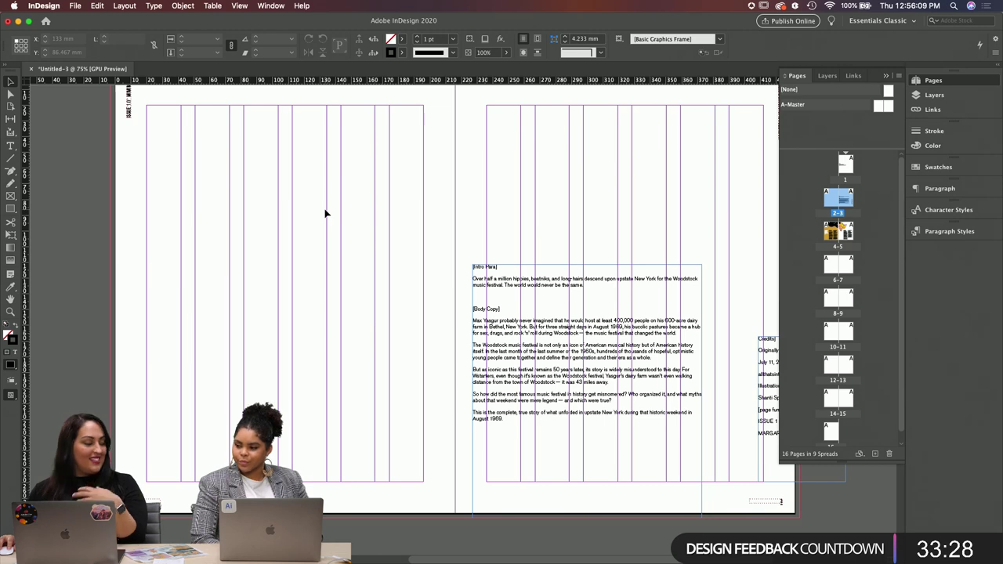
Step: Draw a trial rectangle frame on the left page, then delete it
key(m)
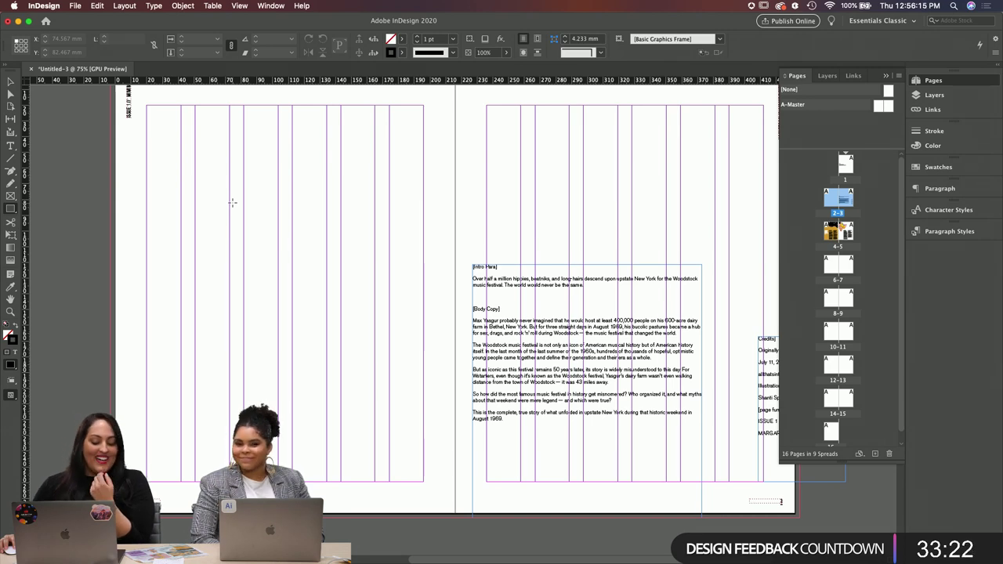
drag(244, 200, 374, 330)
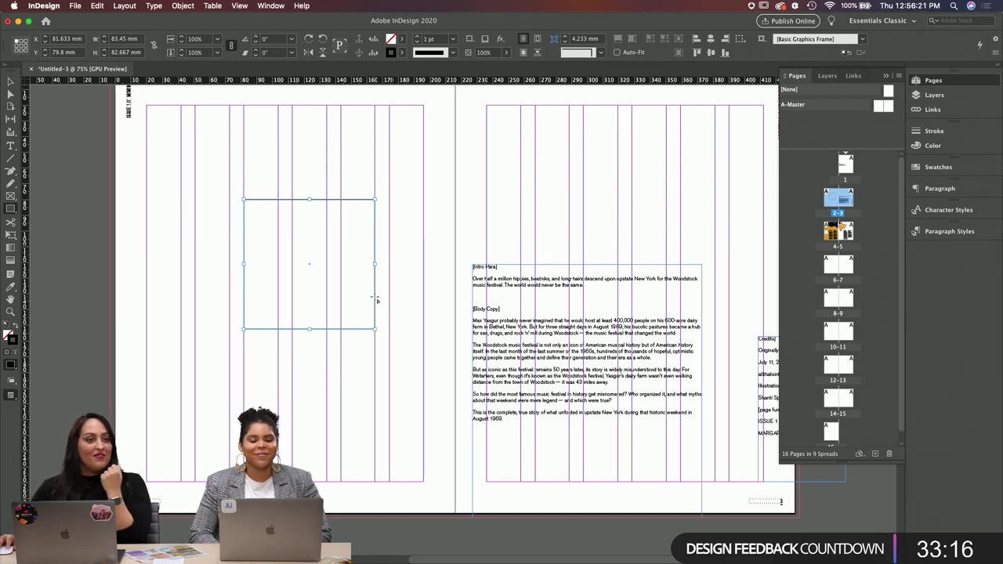
key(v)
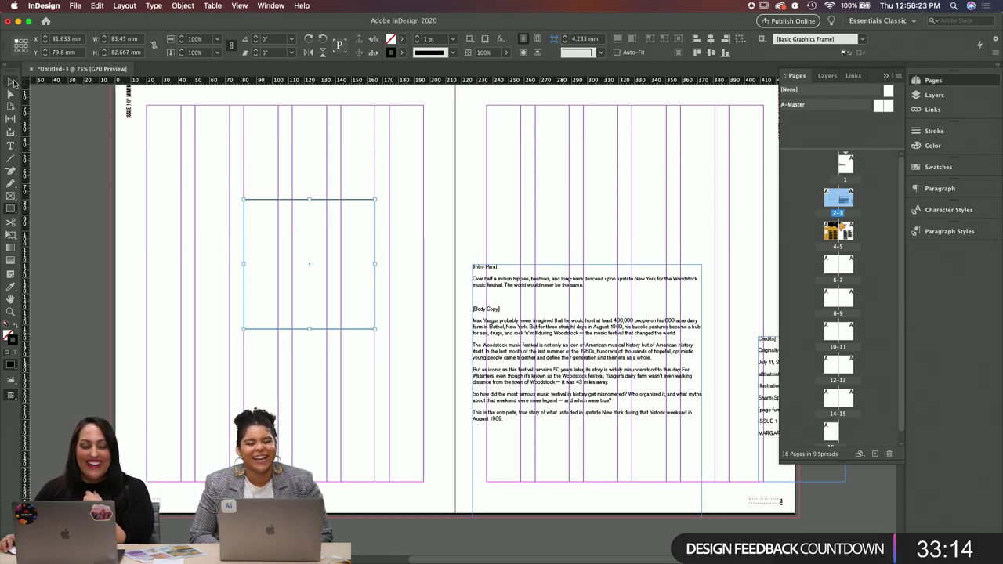
key(BackSpace)
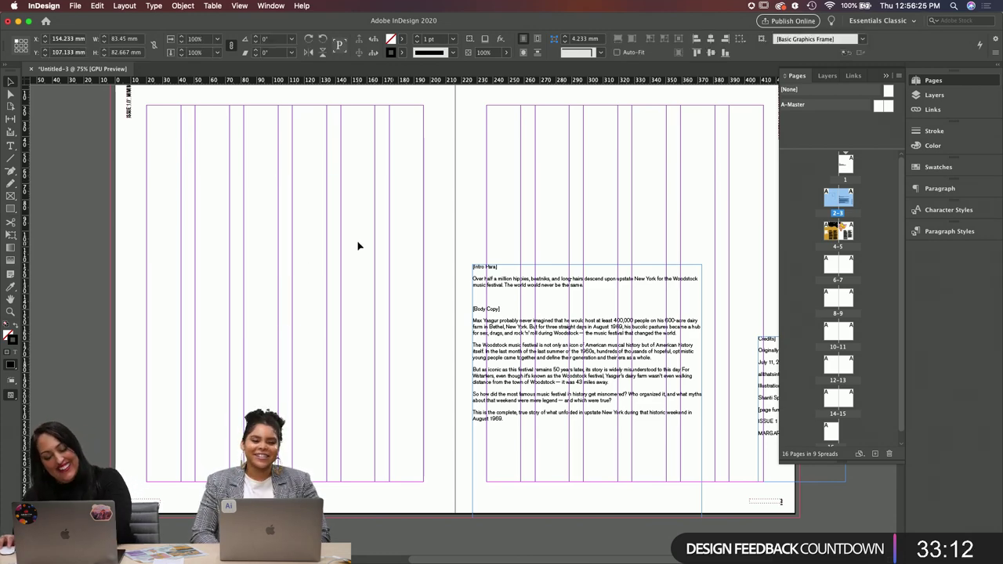
drag(463, 168, 434, 195)
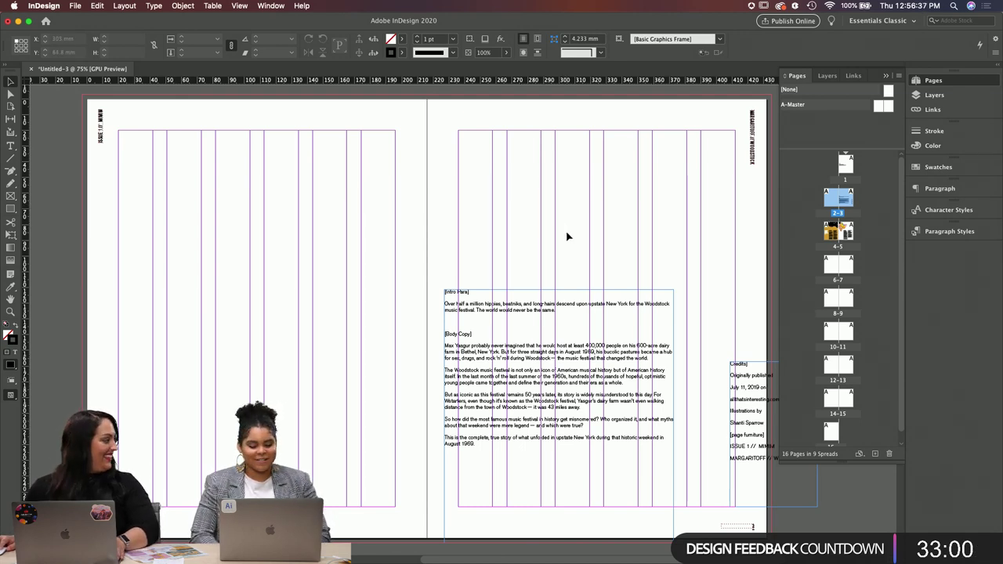
scroll(561, 230, down, 2)
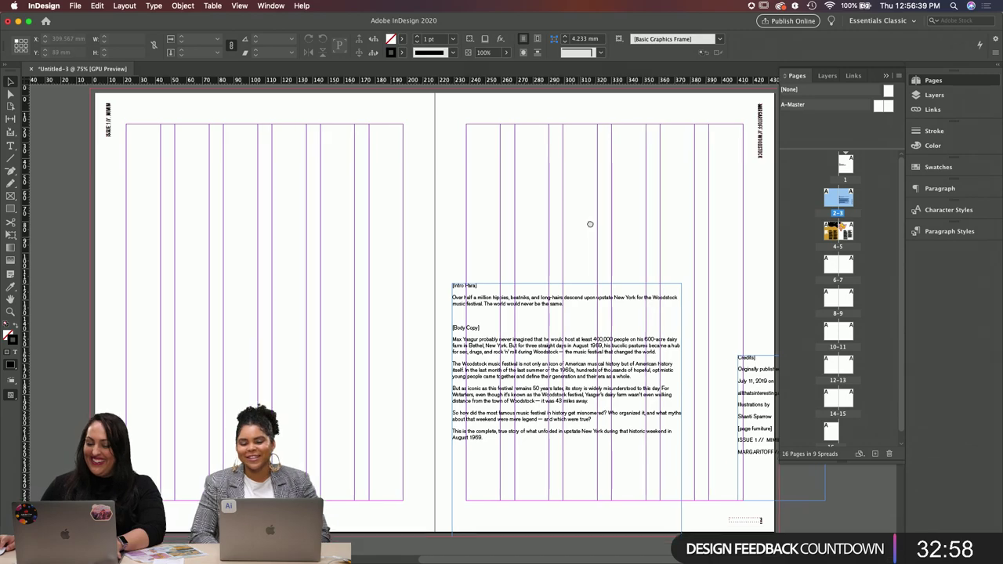
scroll(588, 204, right, 3)
scroll(587, 204, down, 1)
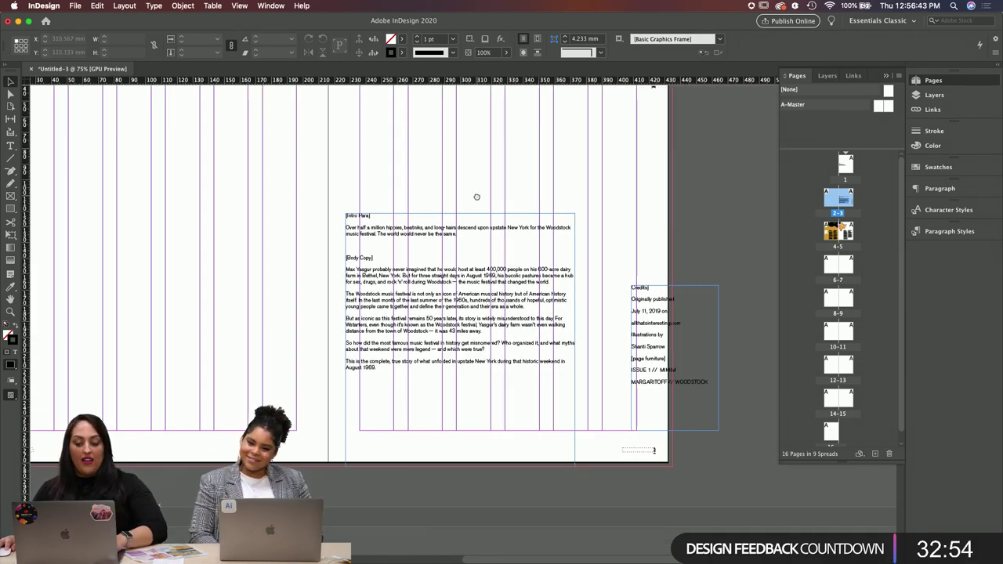
scroll(484, 229, up, 1)
Step: Zoom to 100% and delete the [Body Copy] and [Intro Para] placeholder lines from the body text
drag(501, 328, 515, 352)
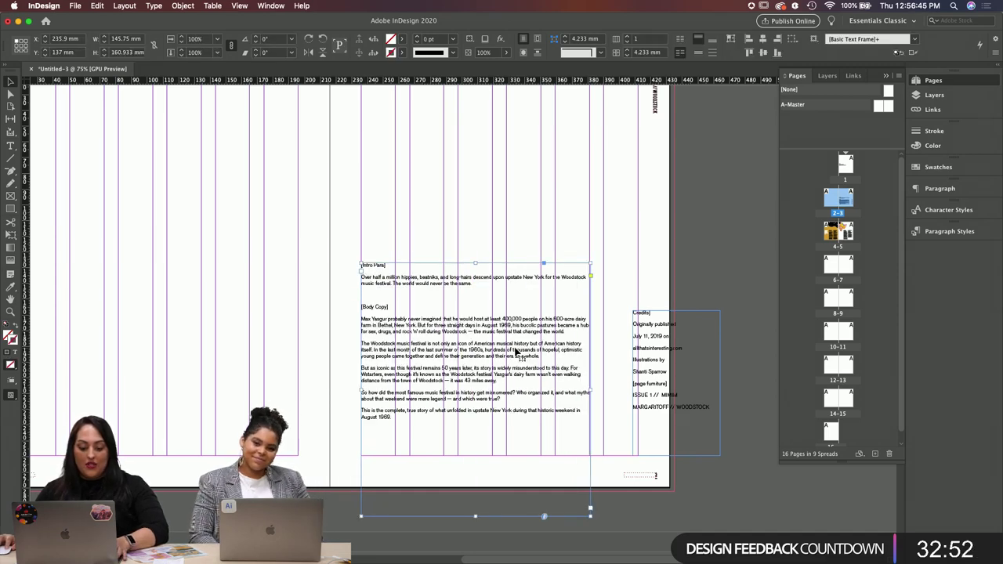
key(super+equal)
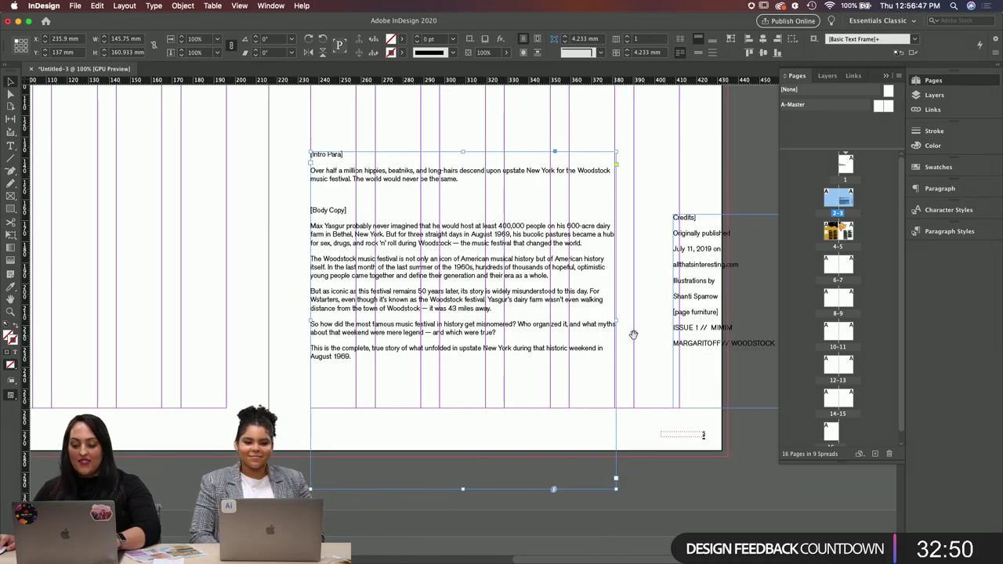
scroll(548, 345, up, 1)
double_click(450, 345)
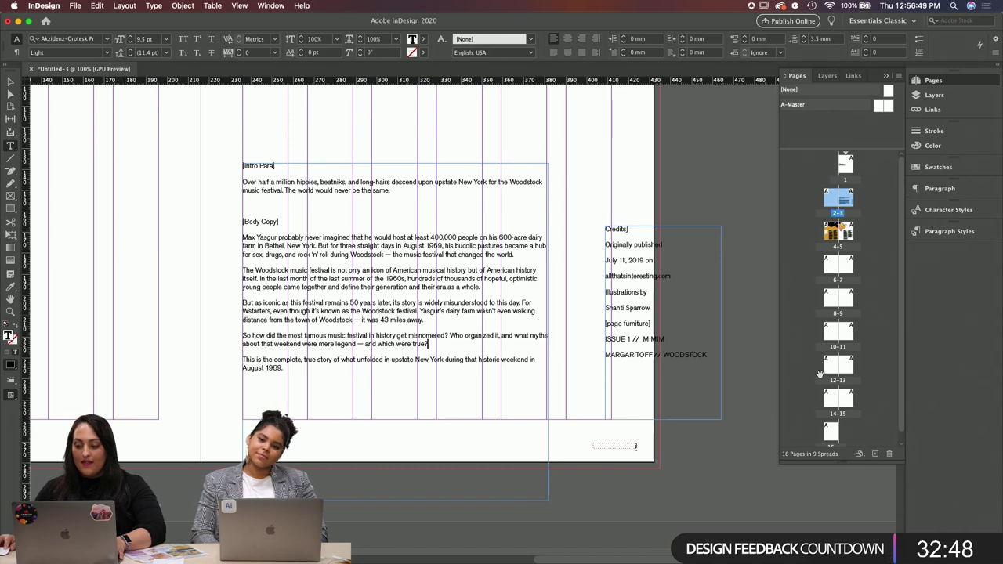
click(948, 233)
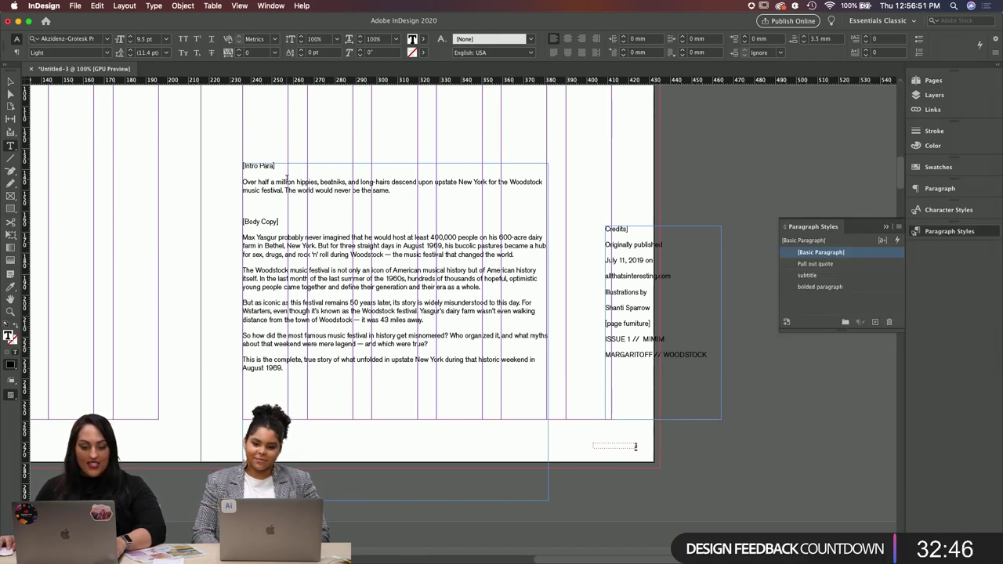
drag(283, 222, 217, 222)
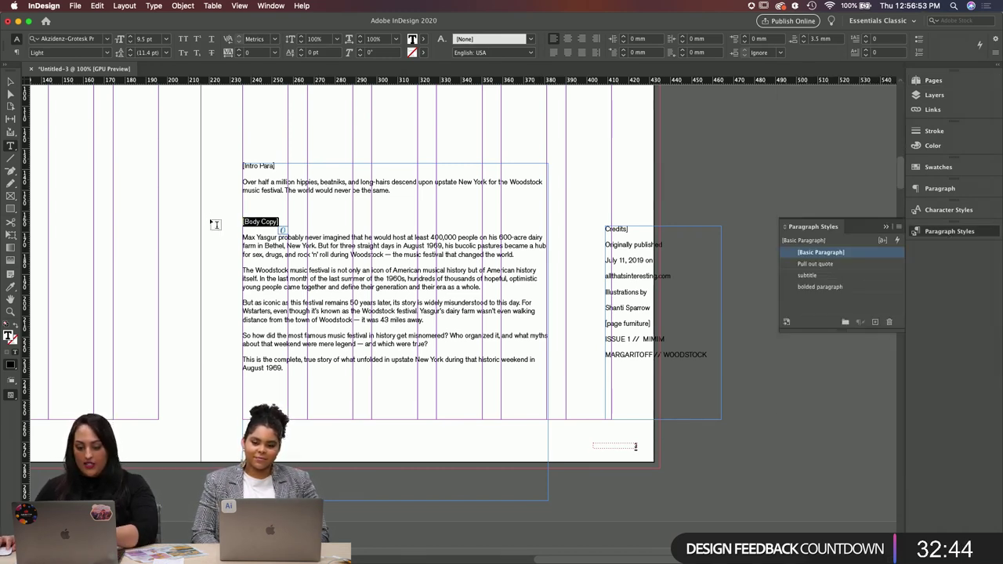
key(BackSpace)
key(BackSpace)
triple_click(261, 166)
key(BackSpace)
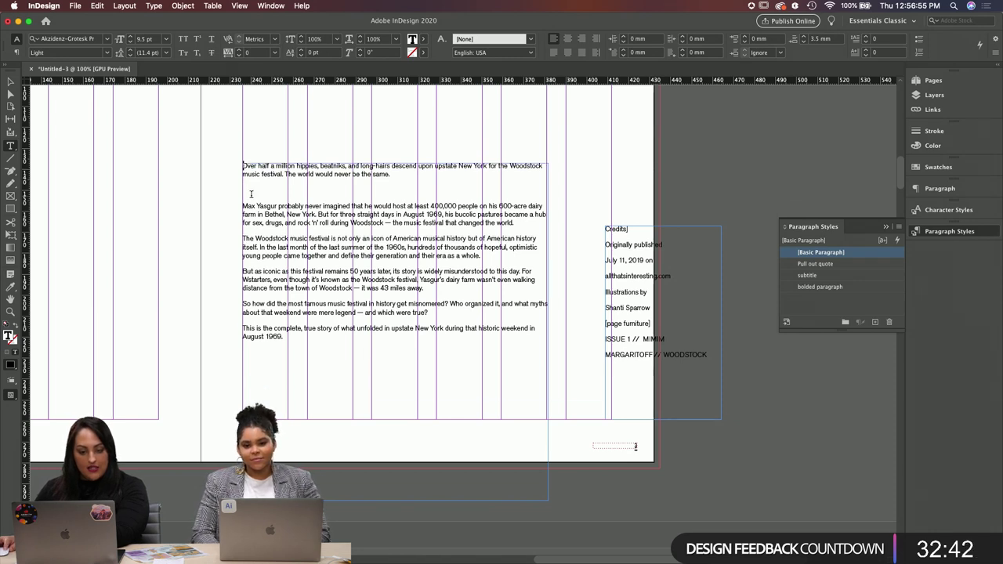
key(BackSpace)
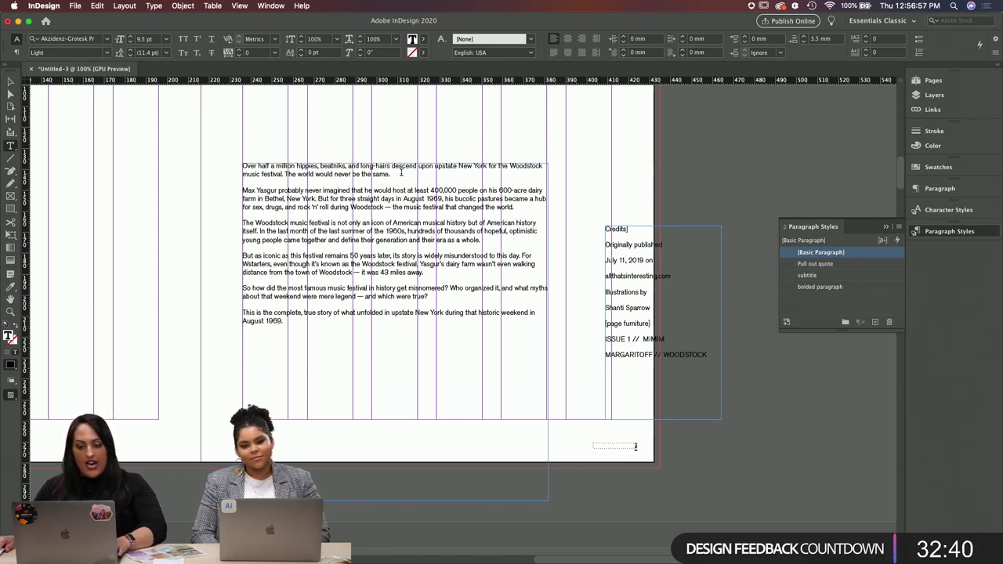
Step: Cut the opening paragraph into its own pasted frame and move the body frame right and down
drag(400, 173, 233, 160)
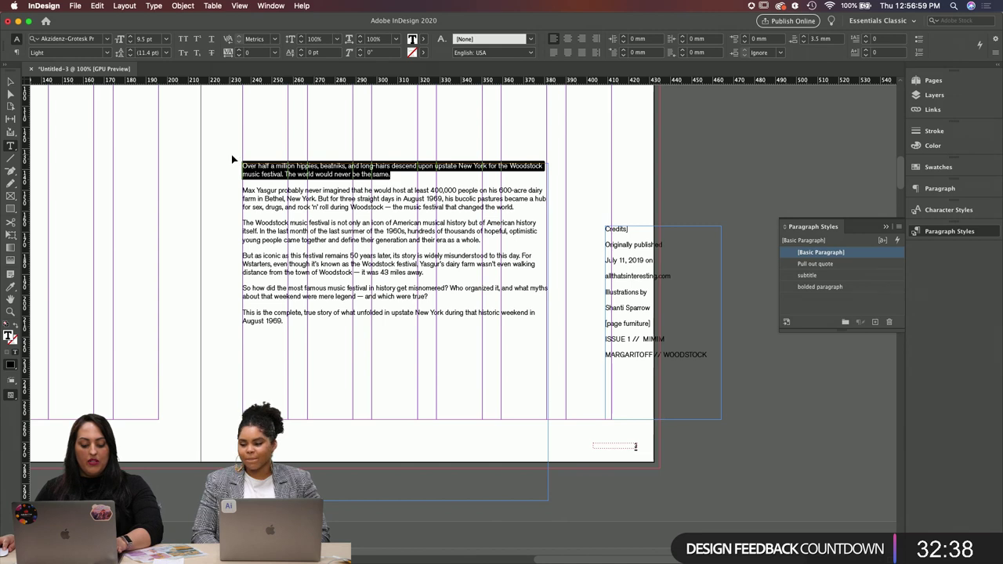
key(ctrl+x)
key(Escape)
drag(502, 182, 551, 256)
key(ctrl+v)
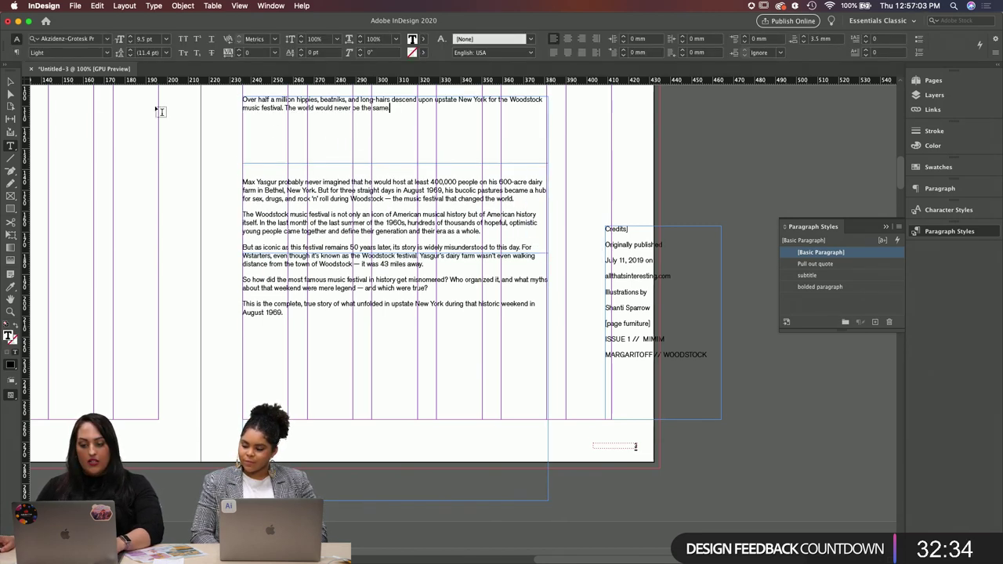
drag(362, 267, 562, 344)
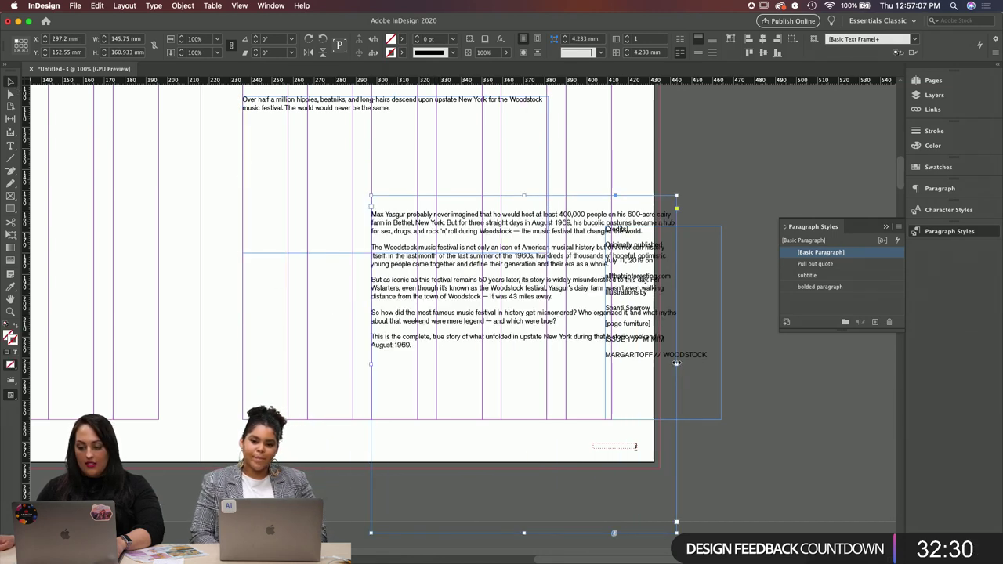
Step: Narrow the body frame to about 115 mm, lower its top, and delete the blank line above Max Yasgur
drag(677, 363, 611, 365)
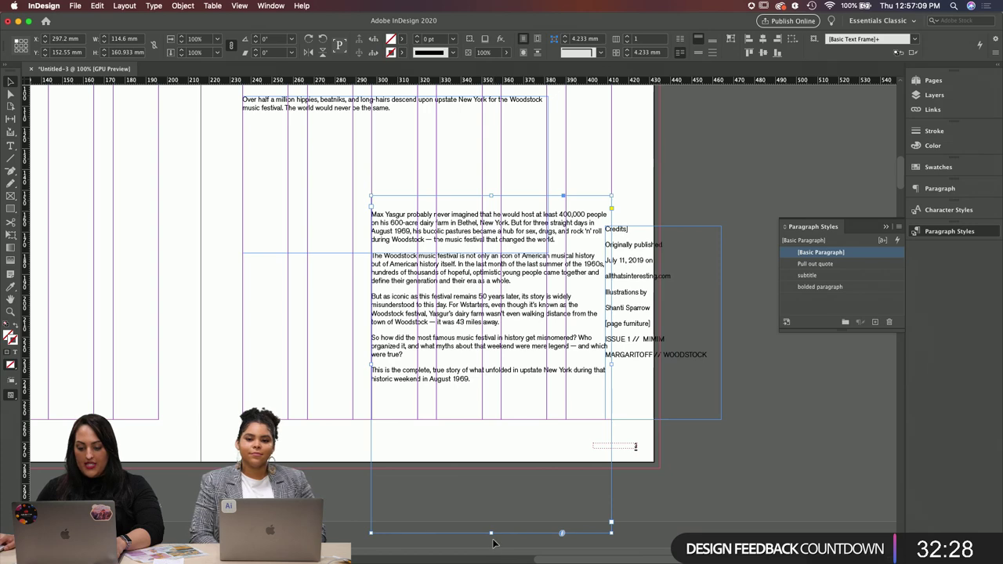
drag(495, 370, 495, 256)
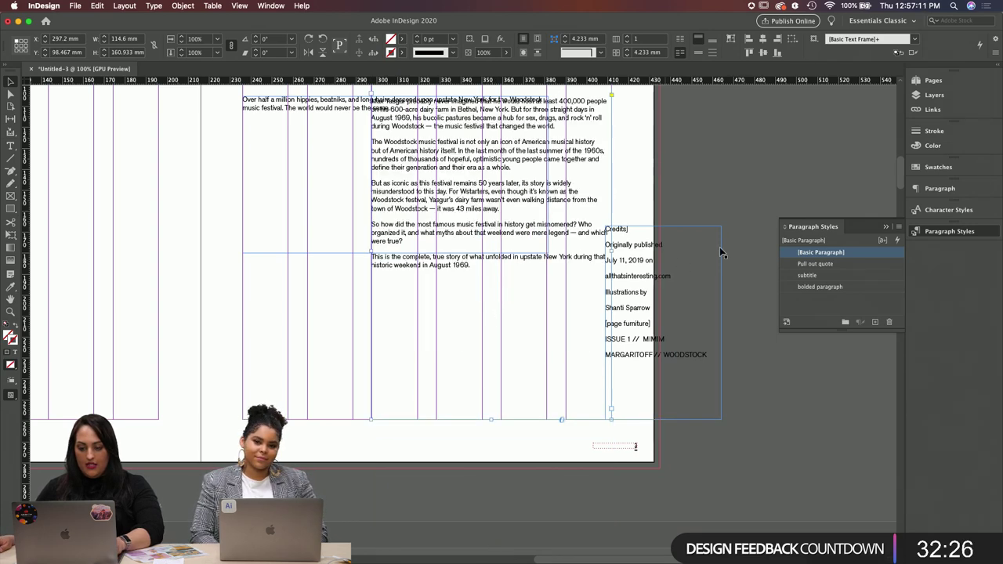
scroll(743, 215, up, 1)
scroll(743, 215, up, 1)
drag(492, 121, 490, 195)
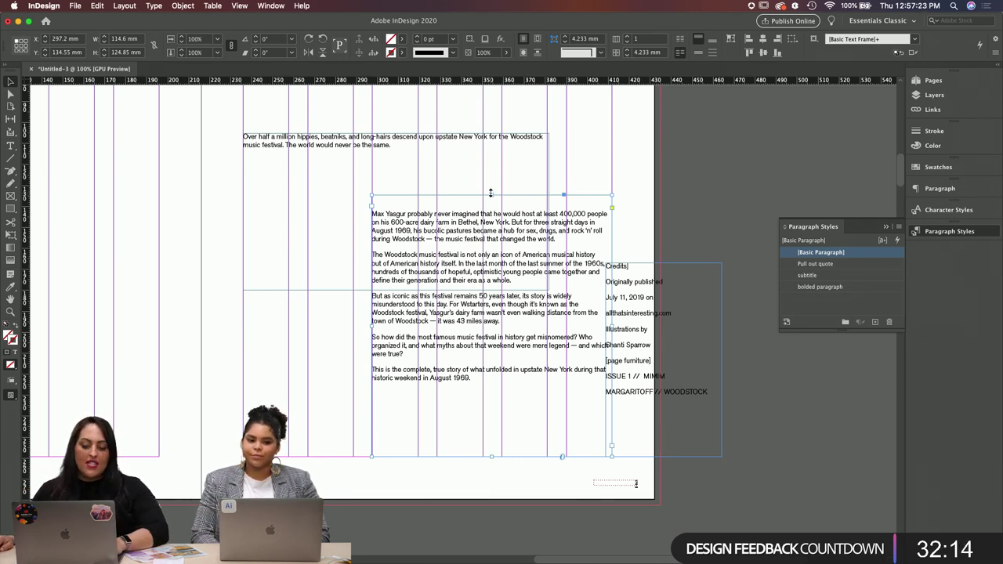
drag(491, 193, 492, 237)
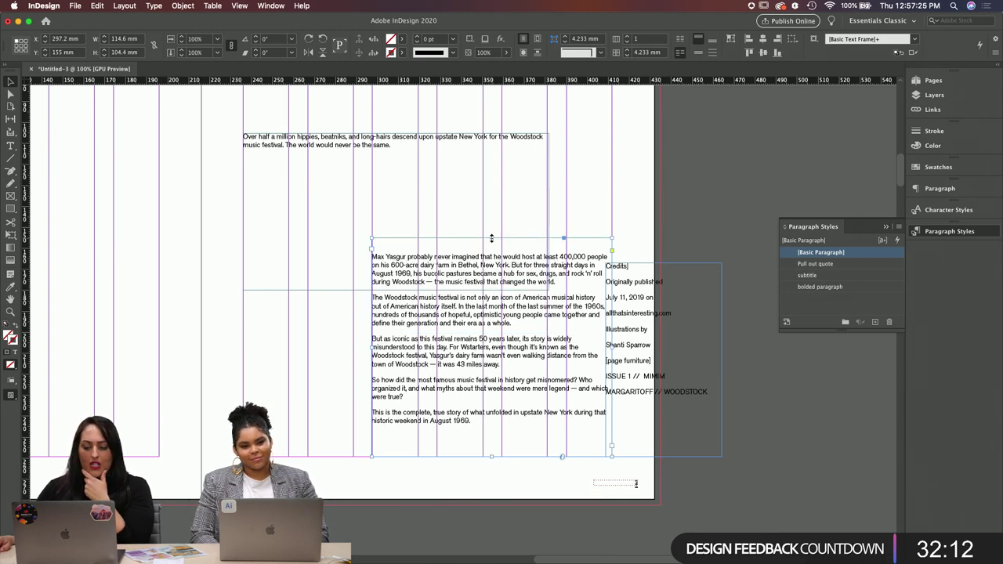
double_click(373, 257)
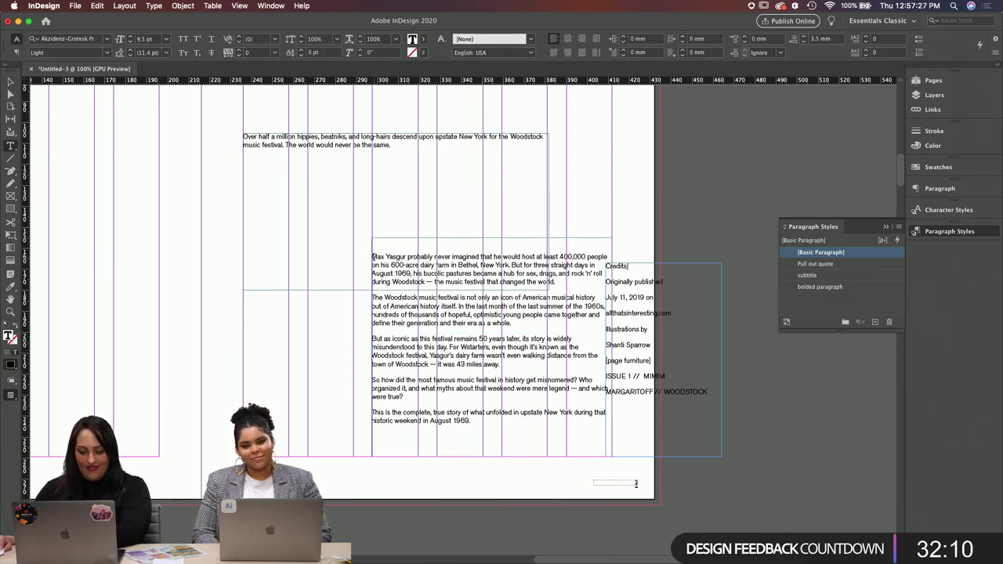
key(BackSpace)
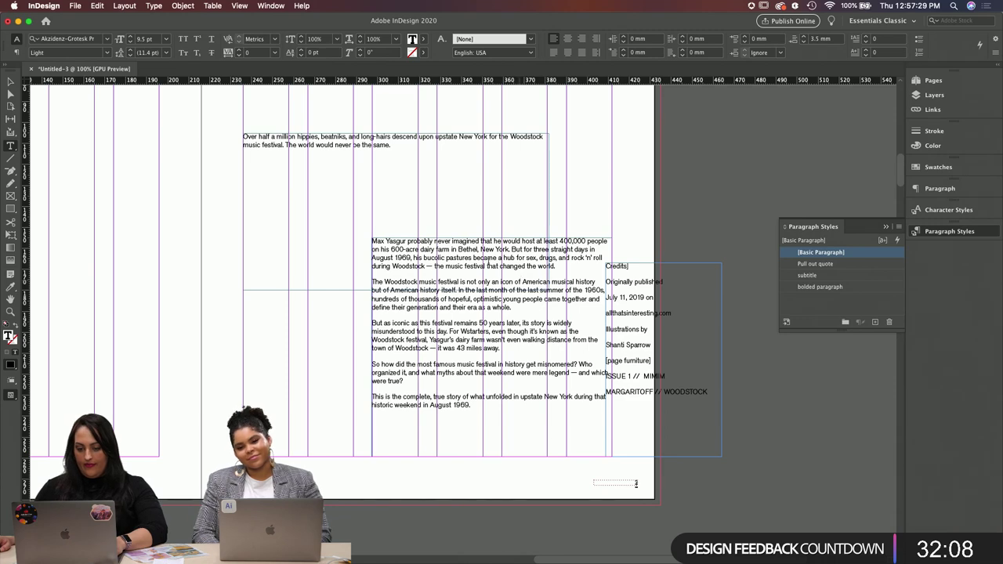
key(Escape)
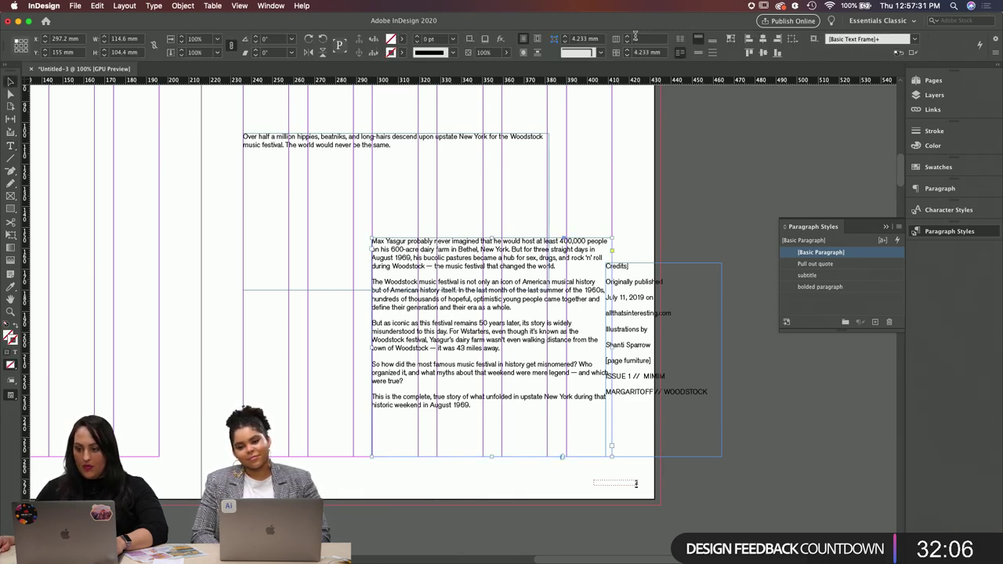
Step: Set the body text frame to two columns with a 9 mm gutter
click(628, 38)
click(628, 50)
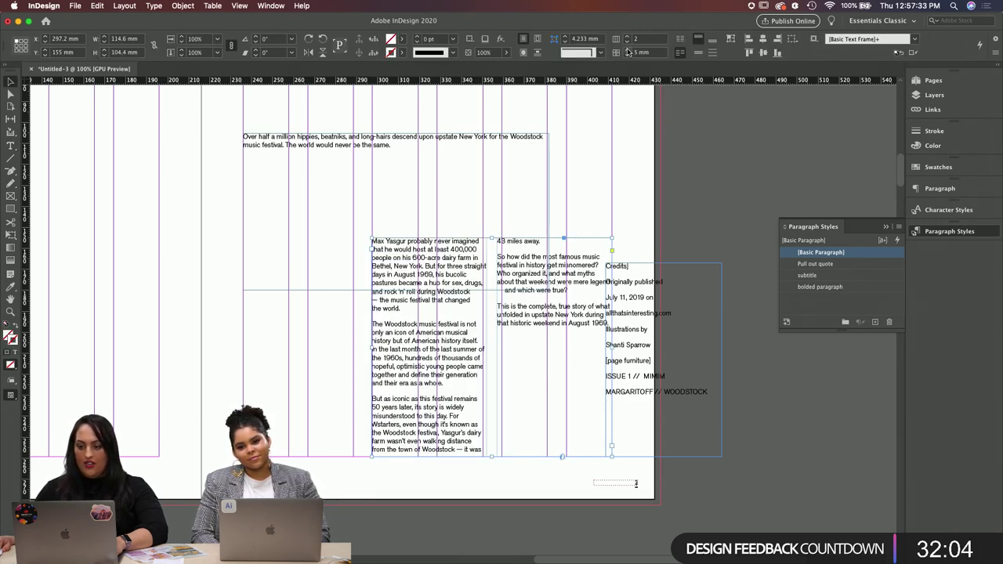
click(627, 50)
click(628, 49)
click(627, 49)
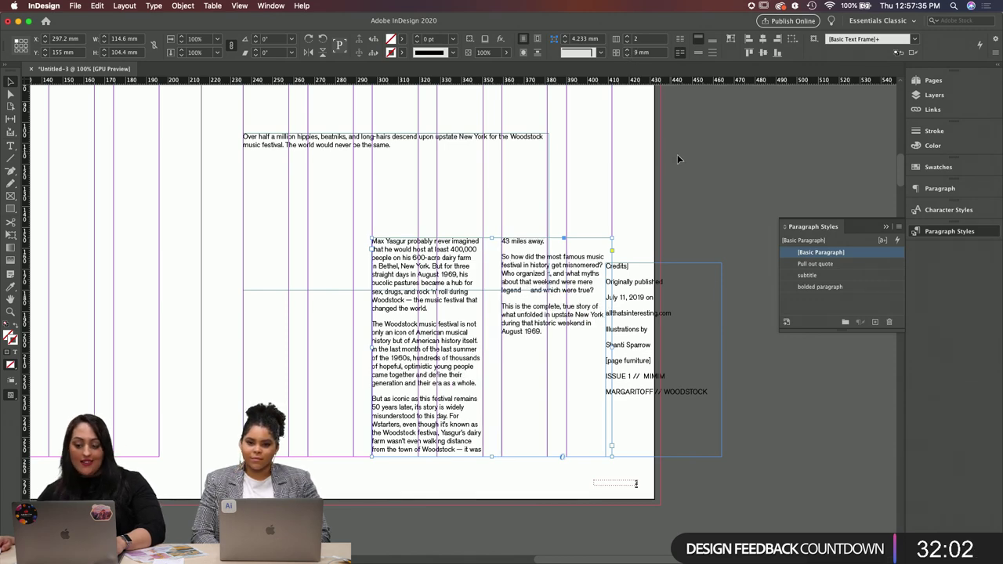
key(super+z)
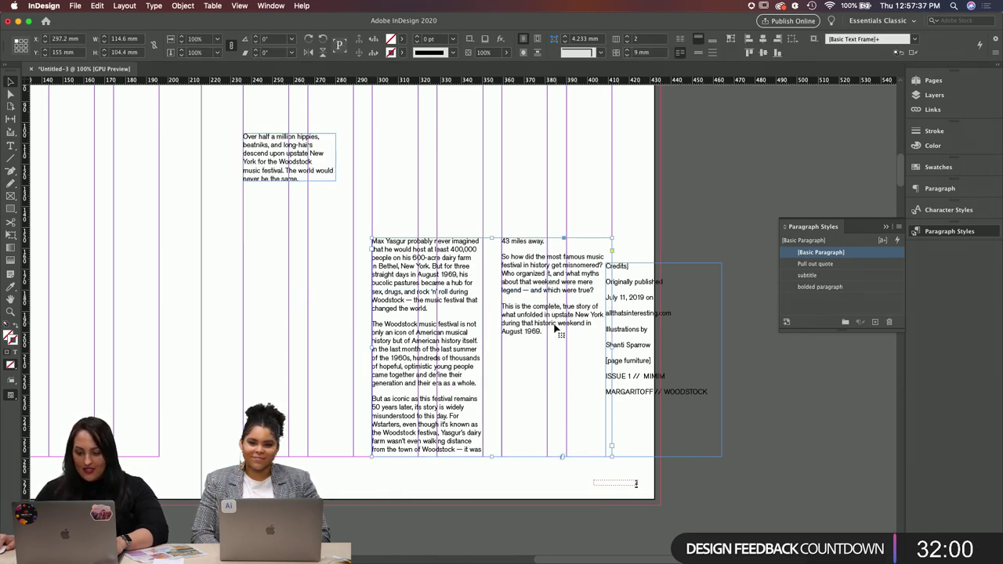
Step: Apply the 'bolded paragraph' style to the closing paragraph 'This is the complete…'
double_click(558, 331)
triple_click(558, 331)
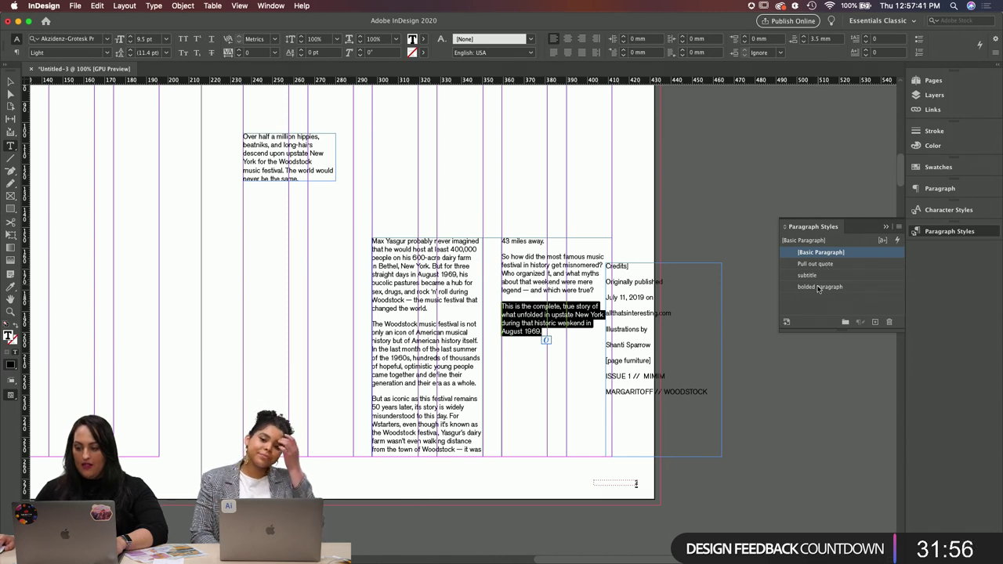
click(821, 287)
Step: Lower the top of the two-column body frame and draw an empty text frame above it
click(10, 83)
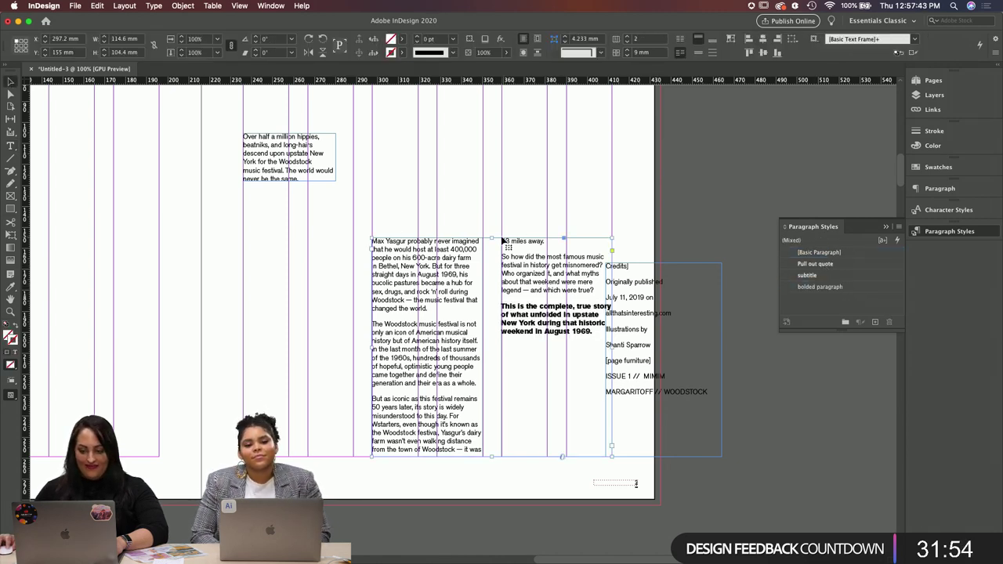
drag(493, 237, 491, 298)
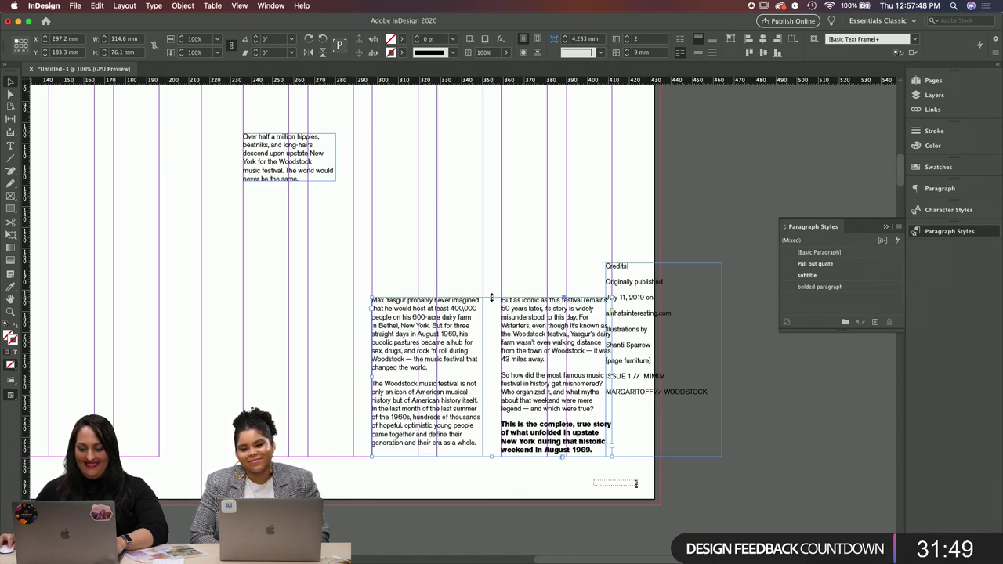
click(411, 458)
key(t)
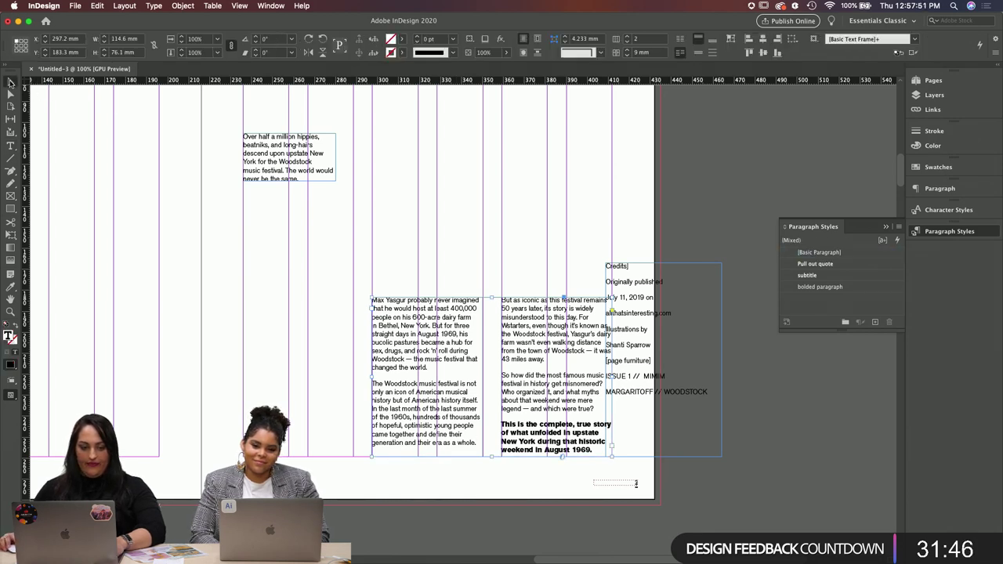
drag(370, 195, 612, 243)
Step: Put the opening paragraph in the new frame with the 'subtitle' style, move it down, and fit the frame to content
double_click(539, 226)
key(super+a)
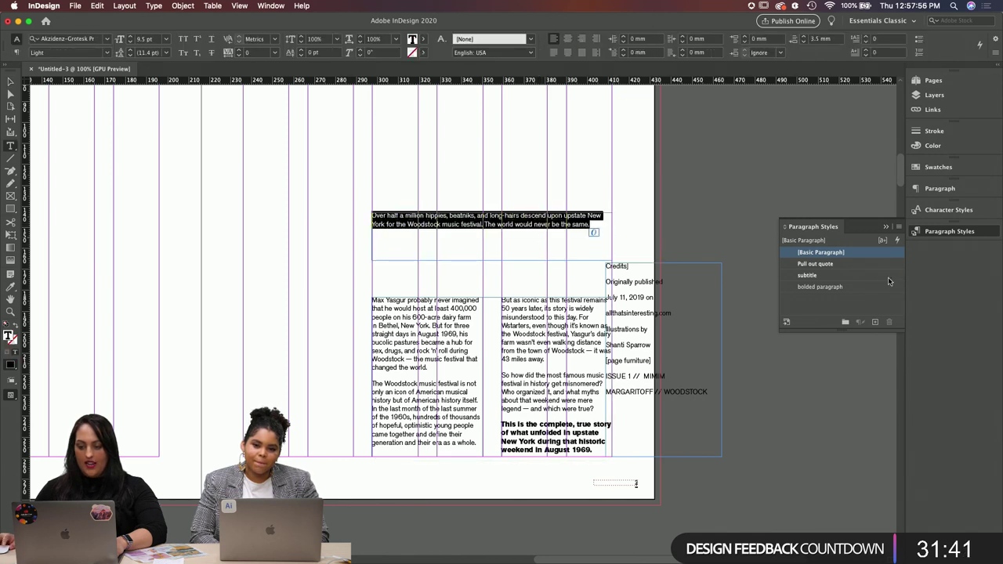
click(808, 275)
click(10, 82)
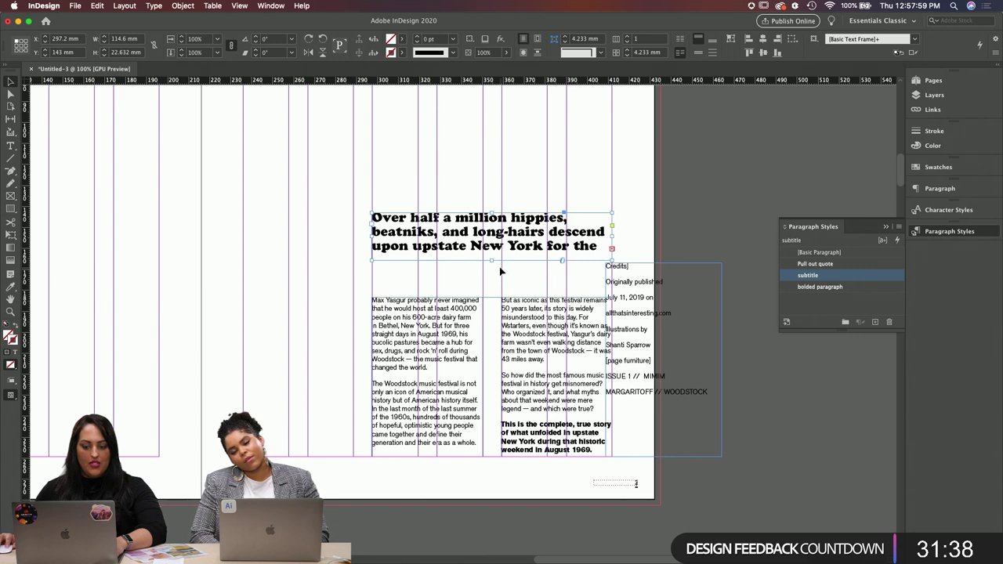
drag(494, 262, 496, 292)
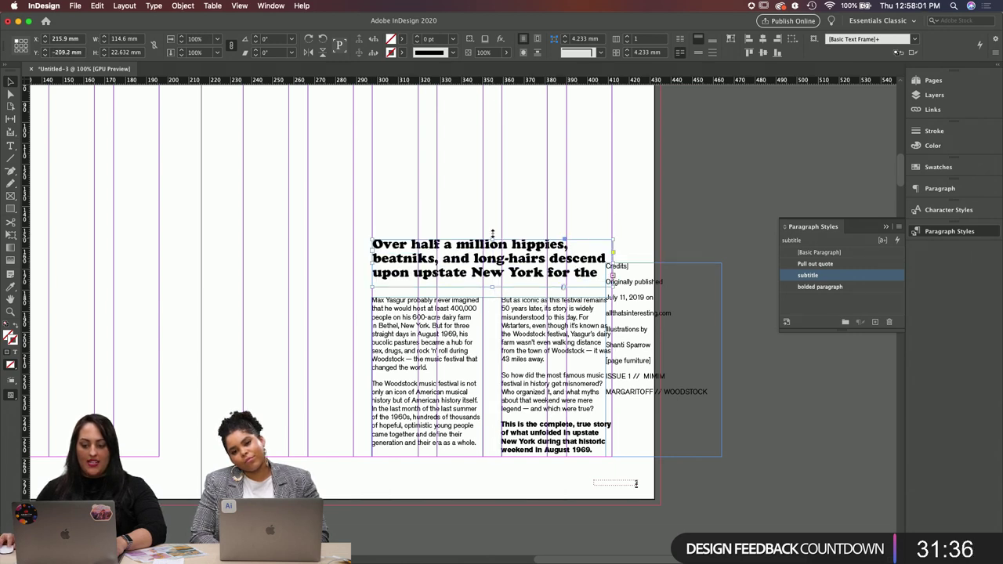
key(super+alt+c)
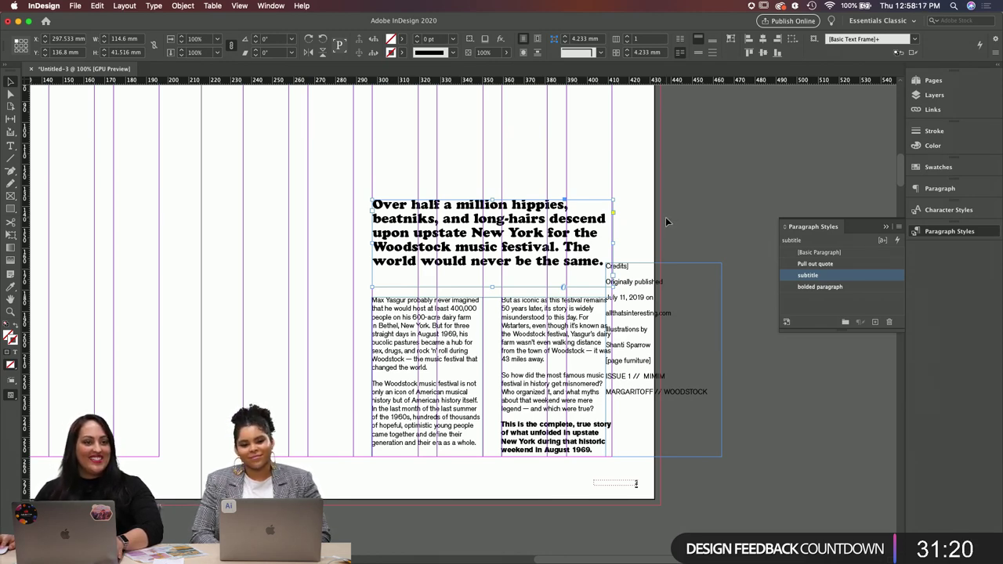
Step: Raise the headline text to 22 pt and increase its leading
scroll(665, 204, down, 1)
double_click(517, 230)
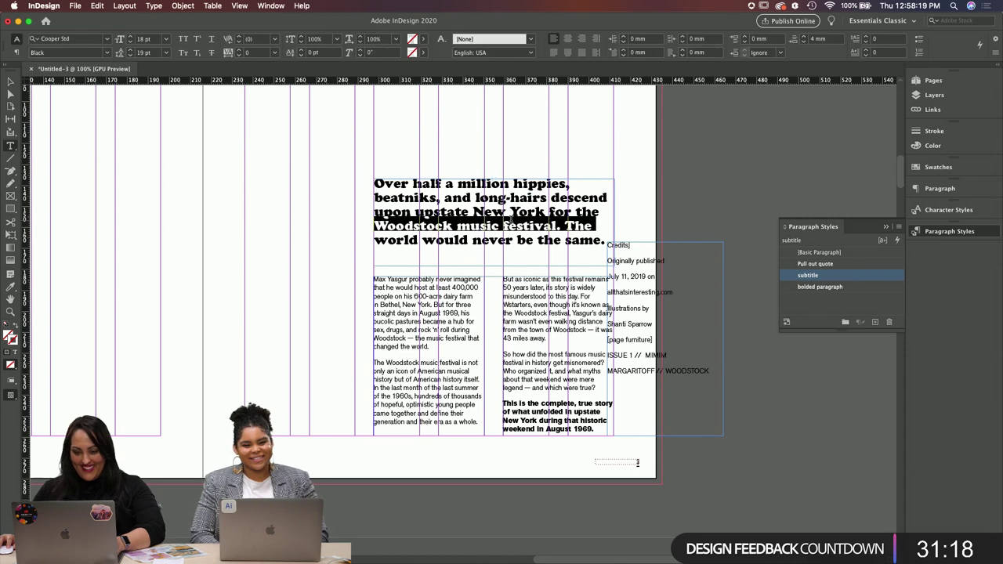
key(ctrl+a)
click(131, 37)
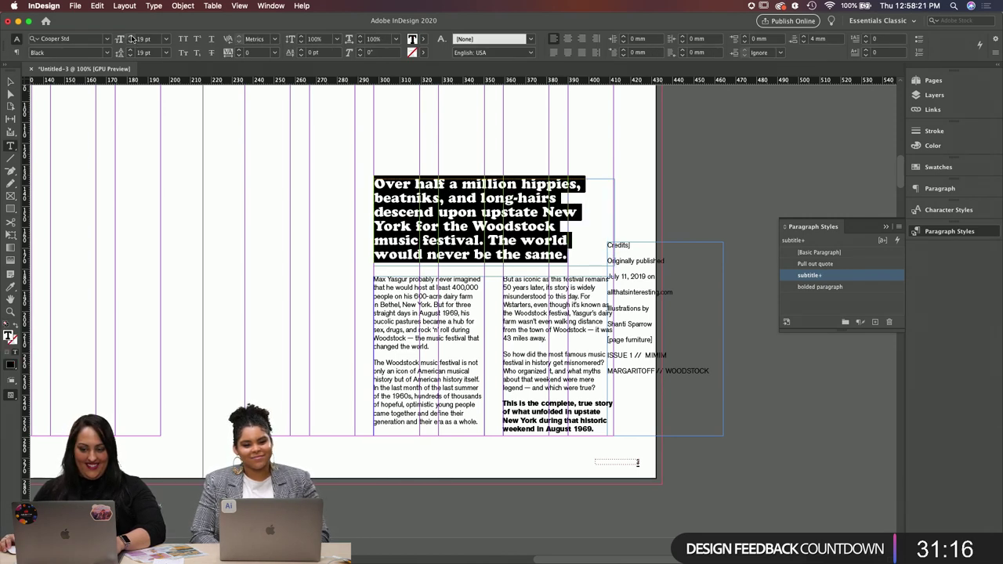
click(131, 36)
click(130, 36)
click(130, 36)
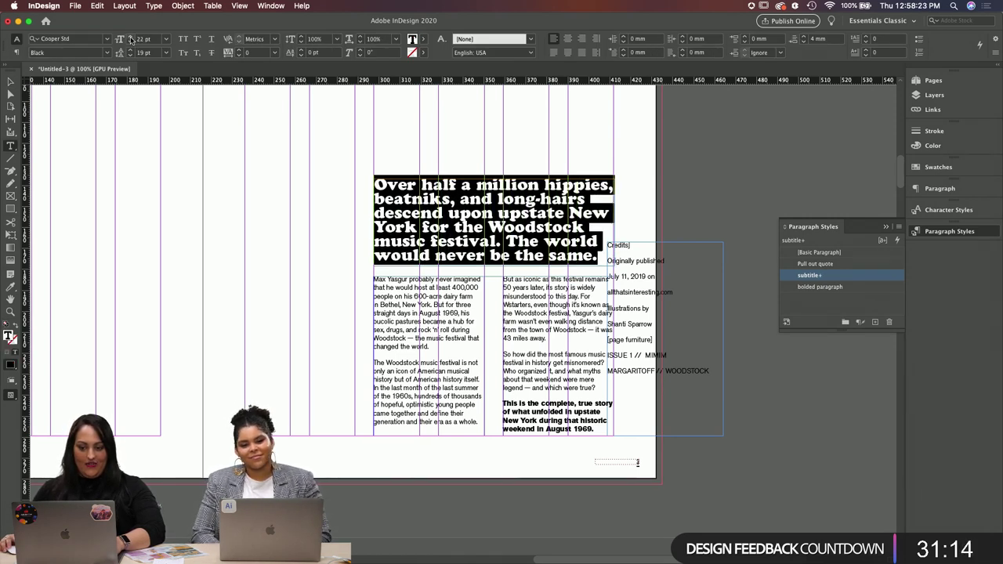
click(130, 49)
click(130, 49)
click(130, 49)
click(130, 49)
click(130, 49)
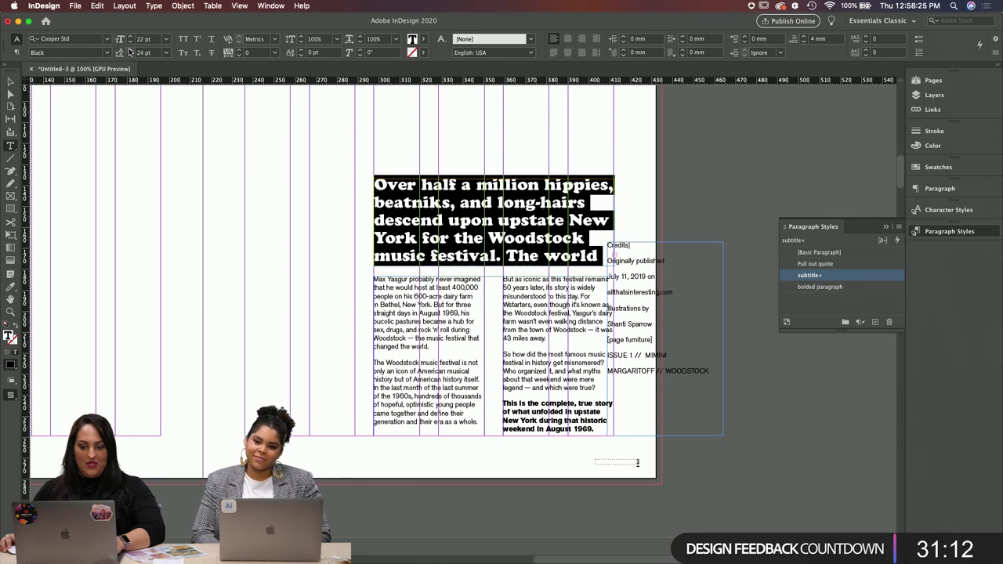
click(130, 50)
Step: Adjust the headline frame so all six lines show, and move the credits frame left of the body text
click(10, 82)
drag(453, 221, 462, 174)
drag(491, 224, 494, 252)
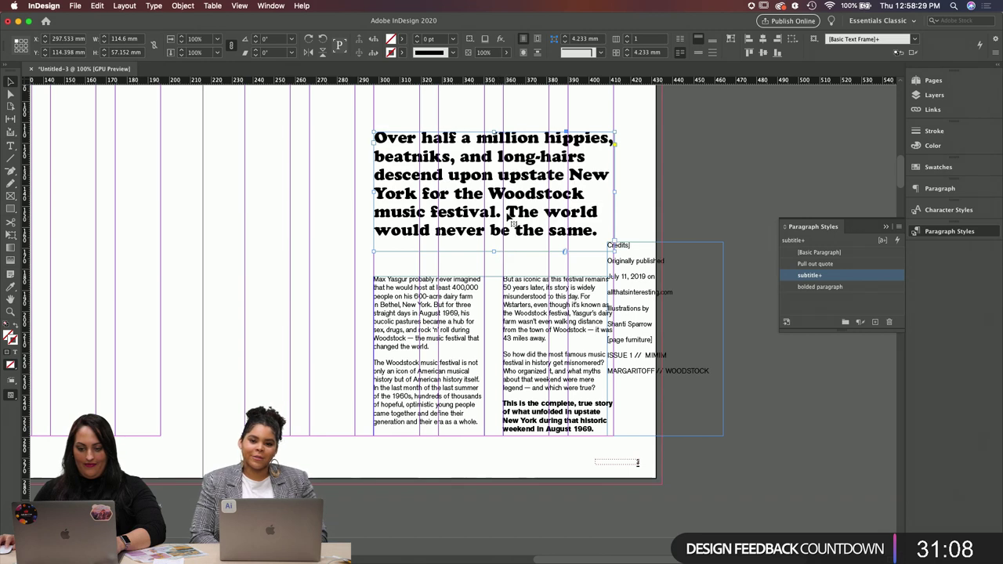
drag(506, 210, 511, 223)
click(707, 266)
drag(708, 266, 280, 293)
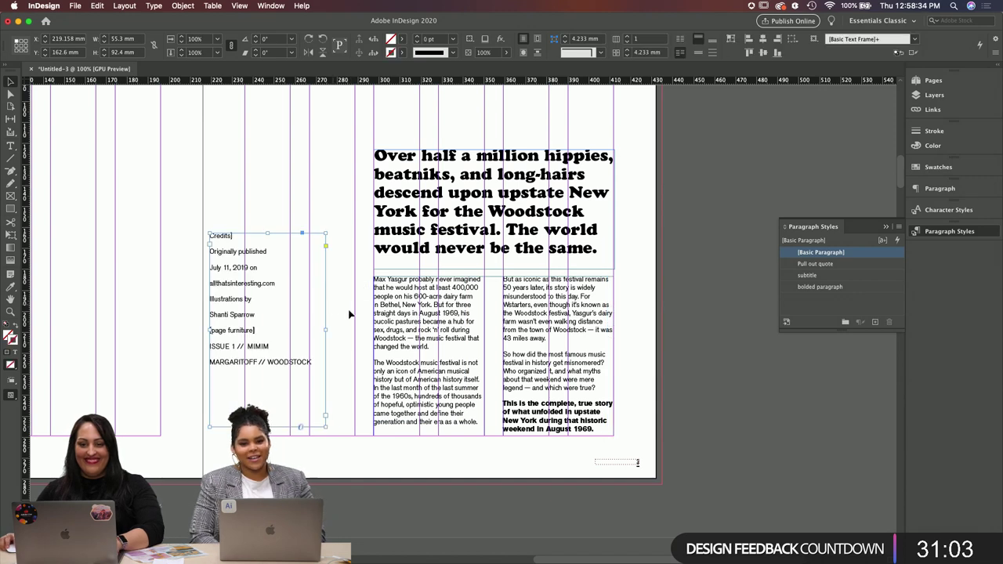
click(720, 337)
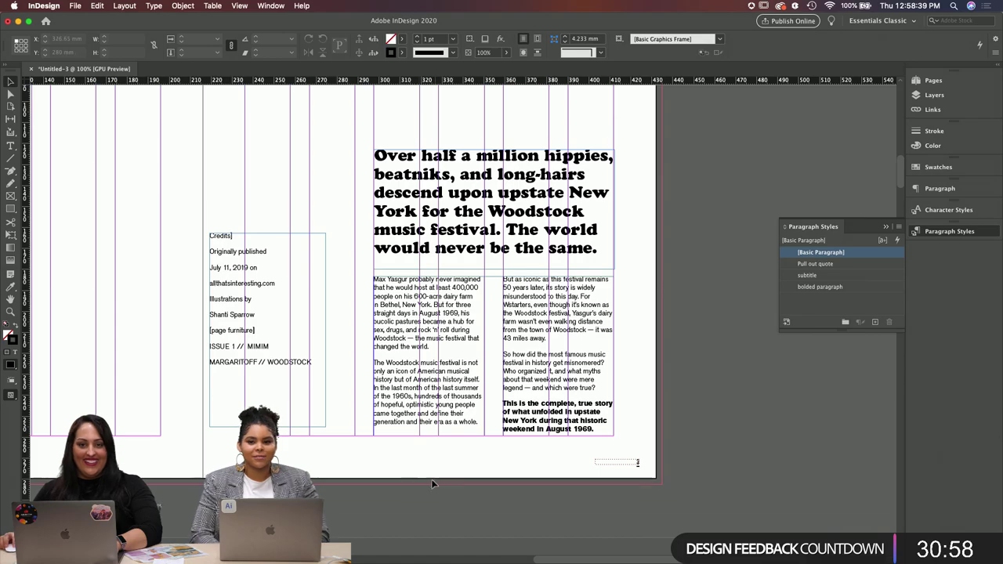
scroll(419, 488, down, 1)
drag(420, 488, 508, 470)
scroll(643, 286, down, 15)
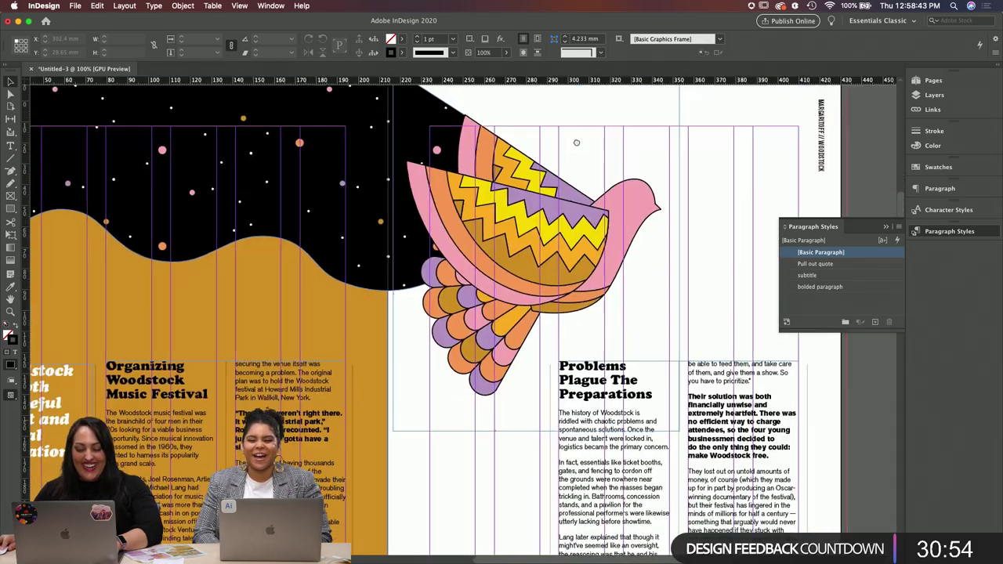
scroll(576, 143, down, 2)
scroll(576, 143, right, 3)
drag(399, 435, 730, 475)
click(764, 463)
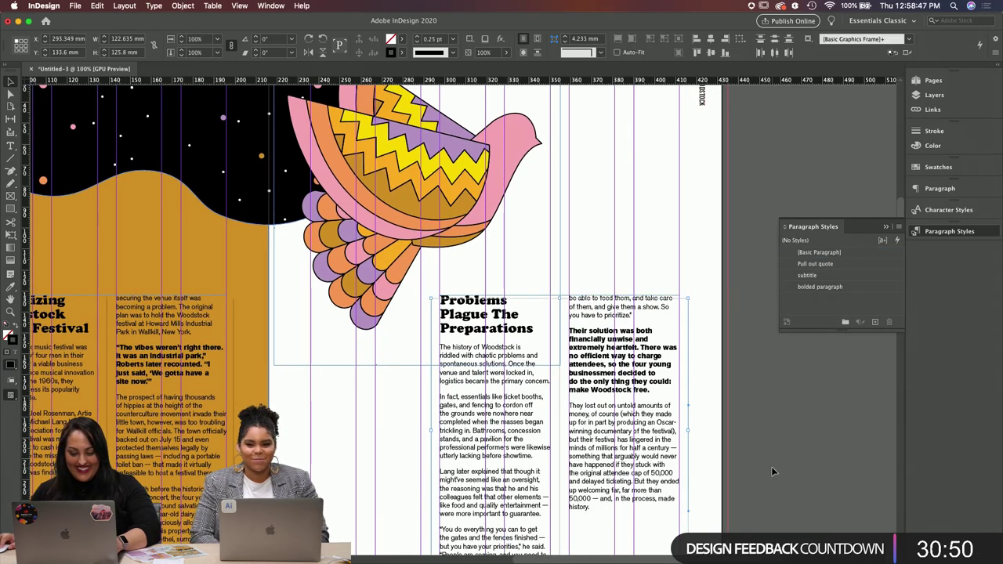
scroll(736, 423, up, 10)
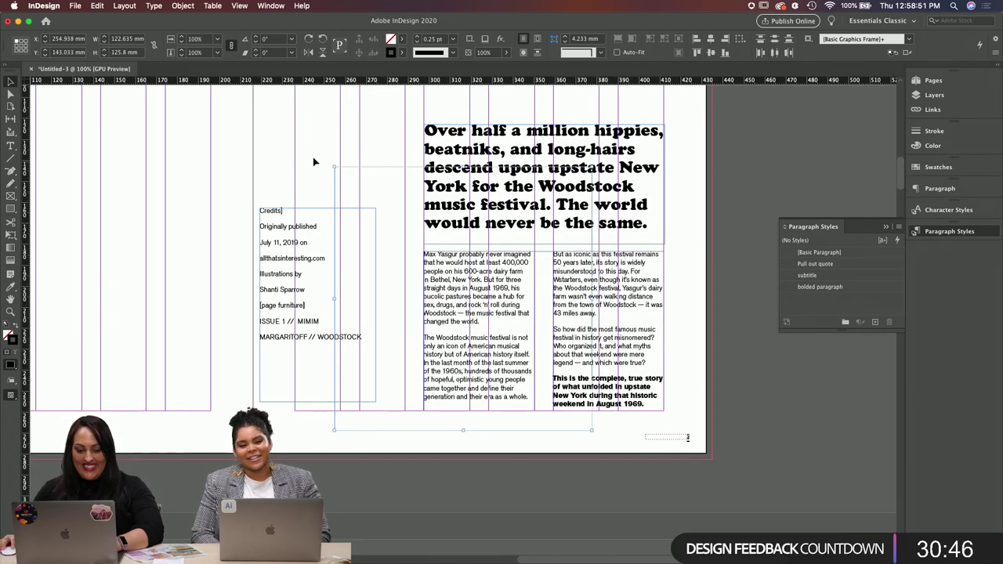
Step: Move the empty graphics frame up and to the right
click(335, 185)
drag(335, 186, 546, 255)
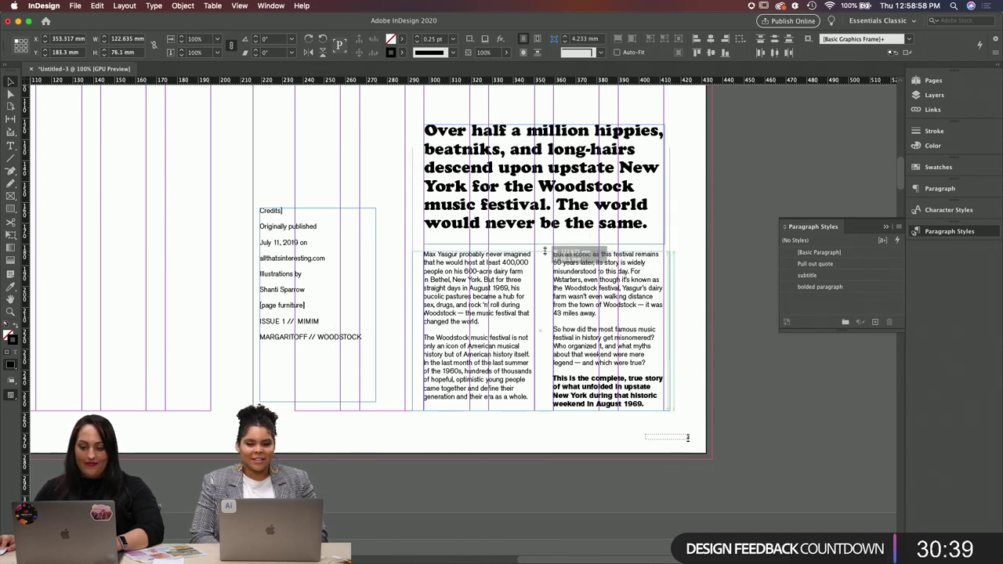
click(753, 336)
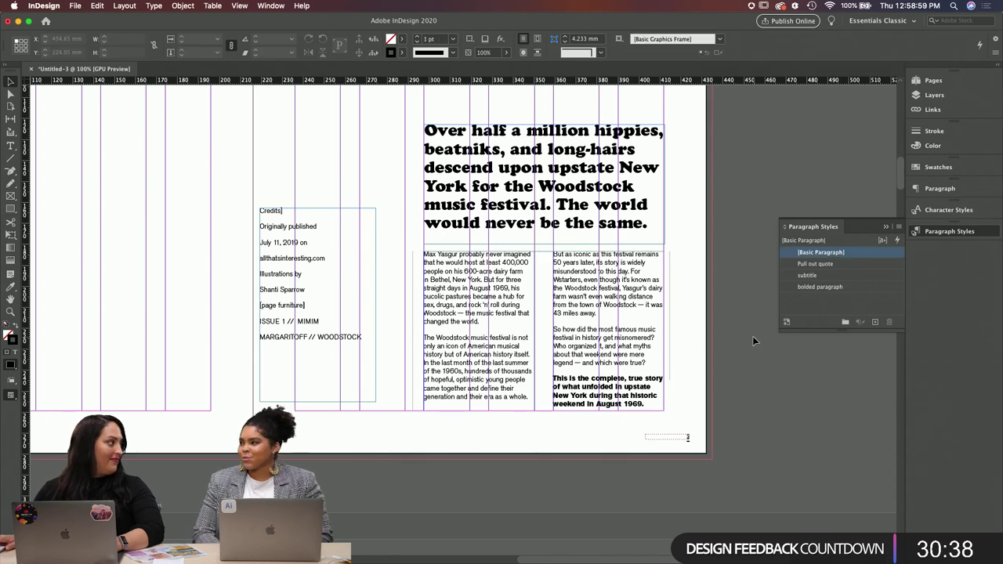
Step: Place vertical rules on both sides of the body columns and check the page in Preview mode
click(414, 369)
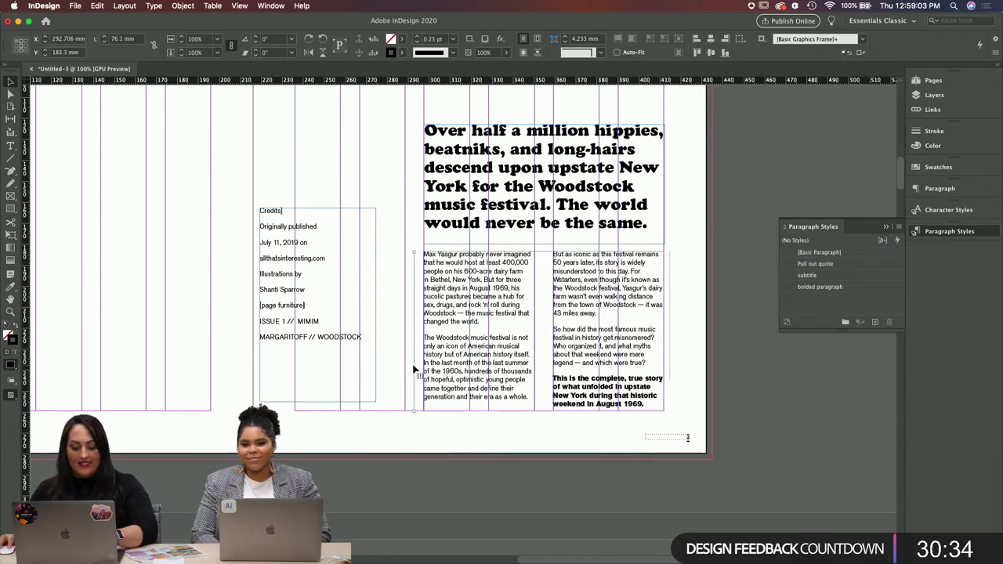
drag(416, 369, 546, 368)
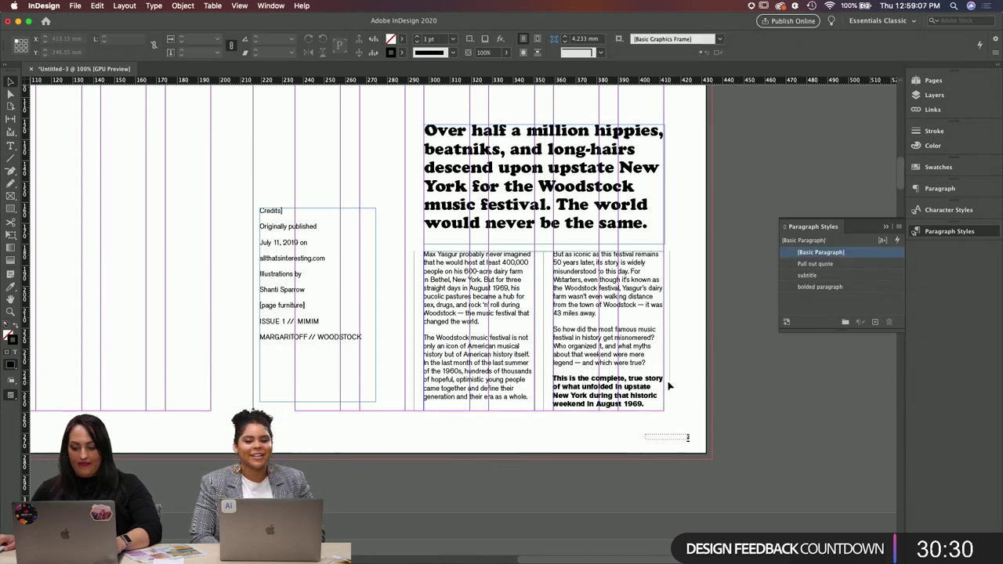
drag(672, 251, 676, 410)
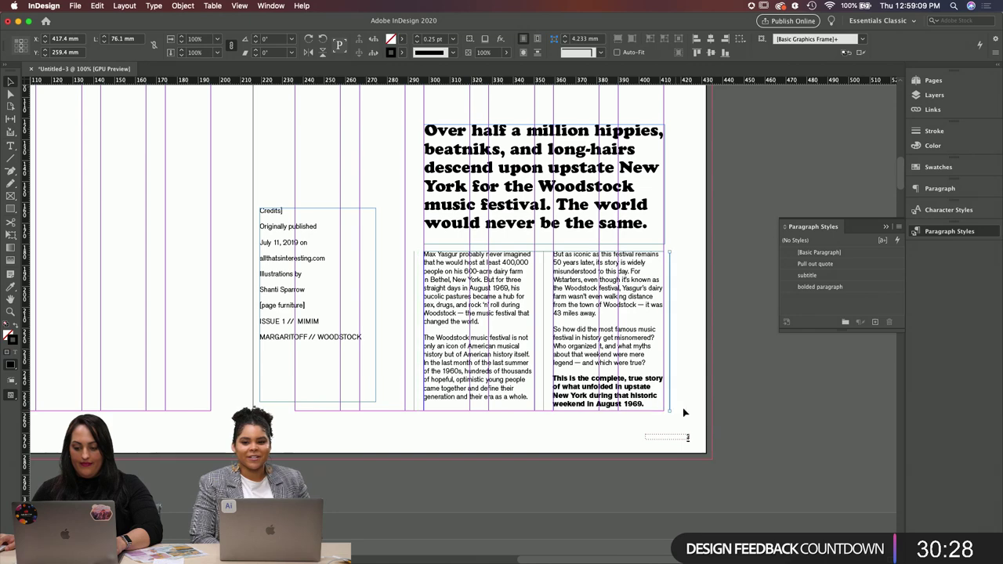
key(super+shift+a)
scroll(548, 415, left, 2)
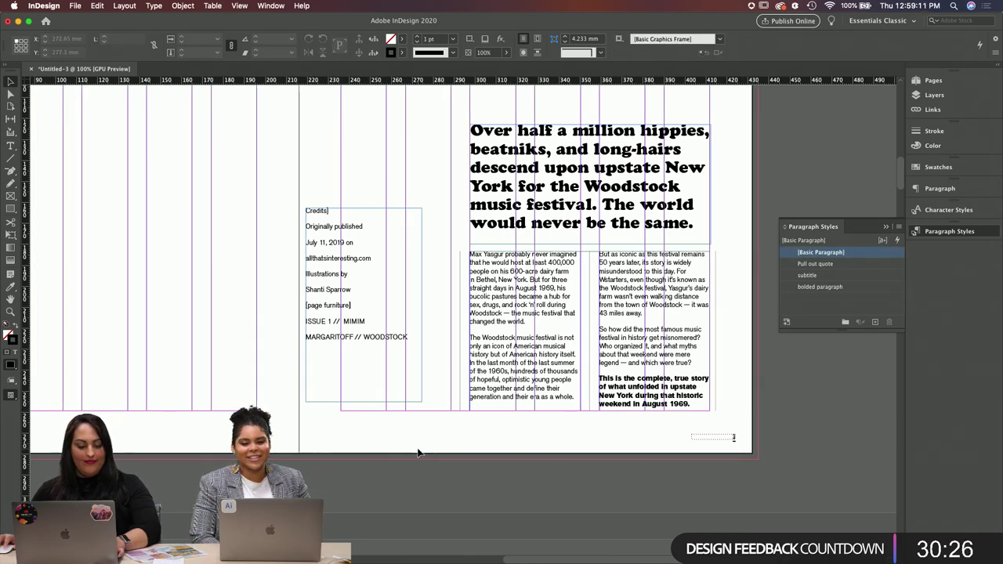
key(w)
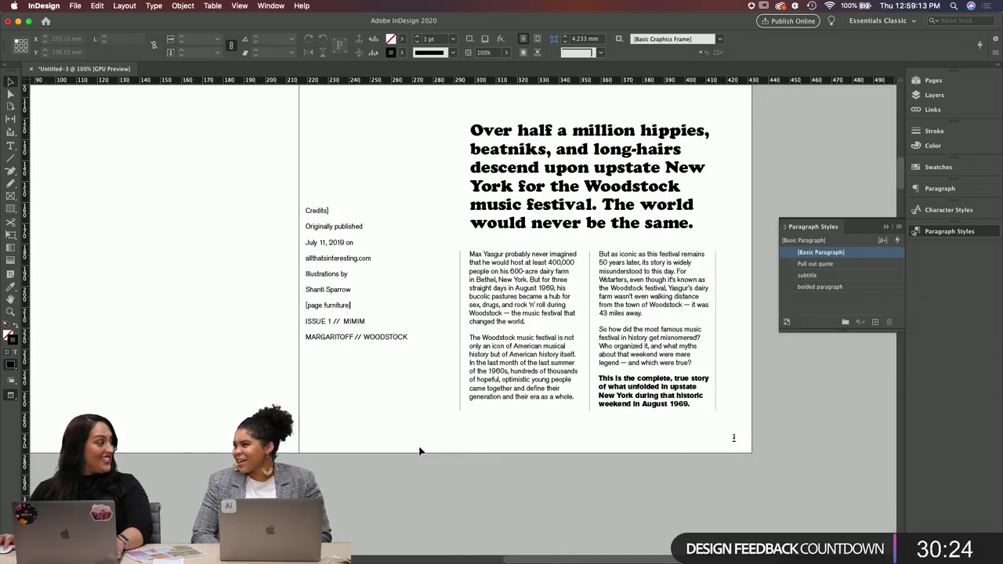
key(w)
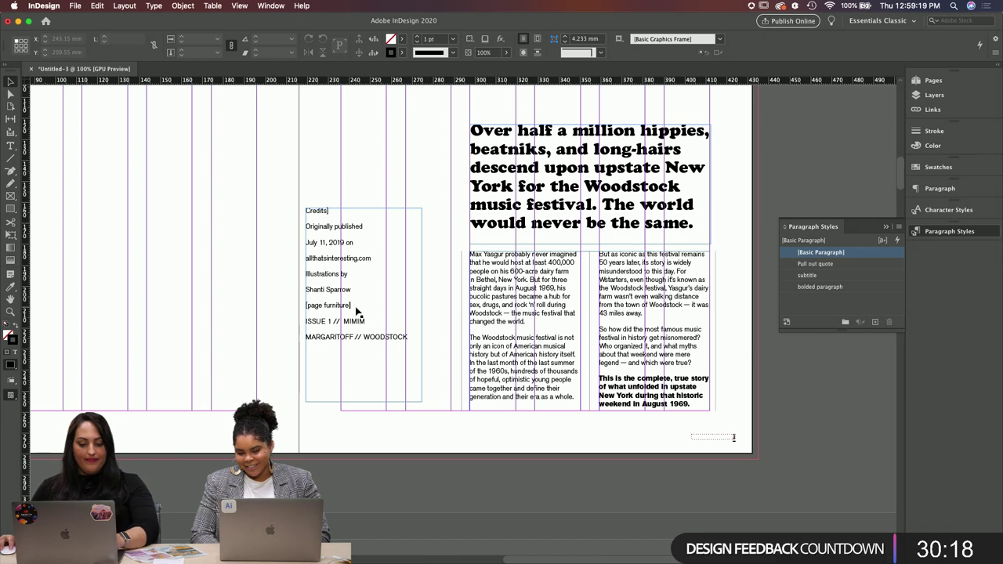
Step: Move the credits frame down and right, and delete the Credits line
drag(381, 318, 392, 335)
triple_click(354, 235)
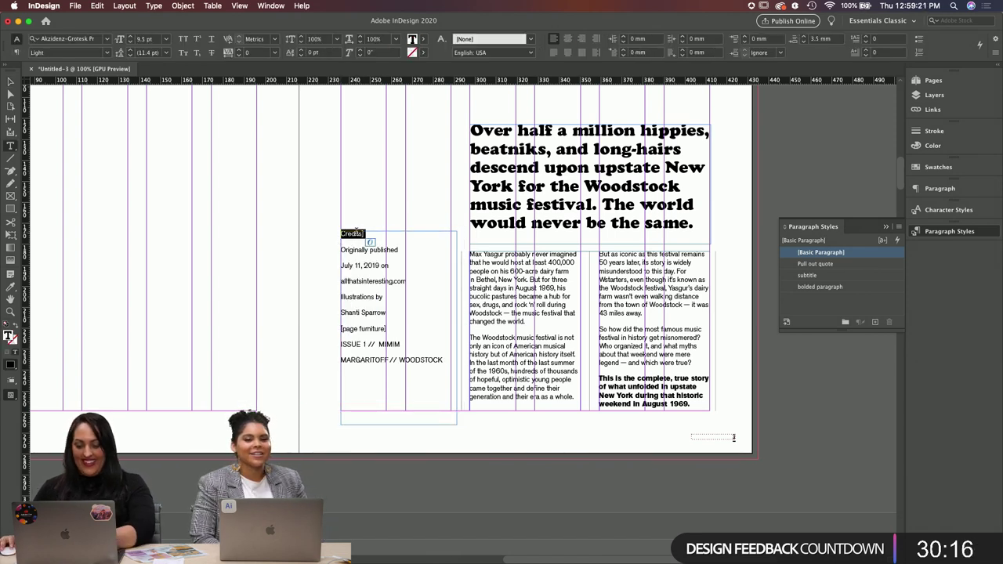
key(BackSpace)
Step: Set ORIGINALLY PUBLISHED to all caps, Regular Condensed, 9 pt, and open its Paragraph Rules
triple_click(354, 236)
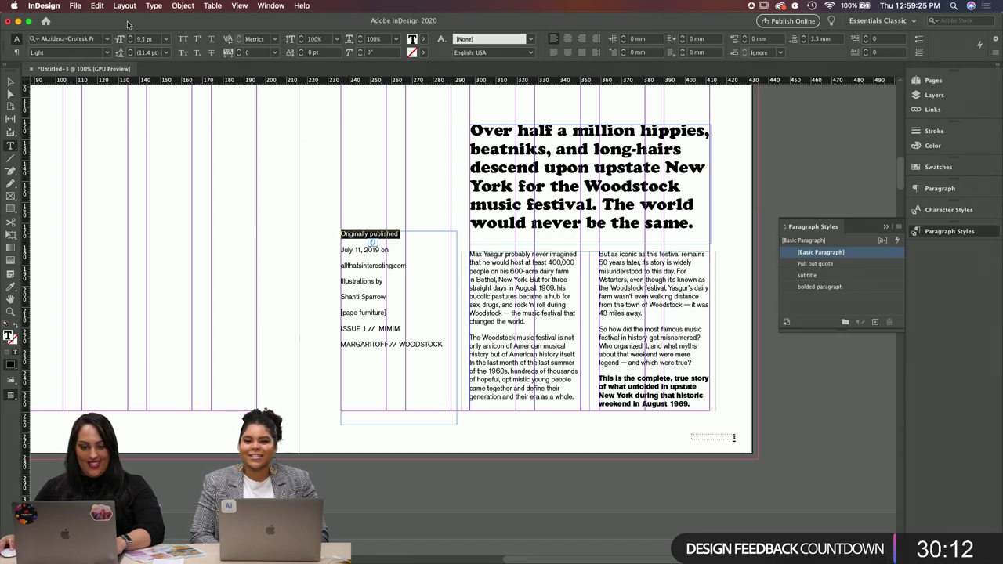
click(183, 40)
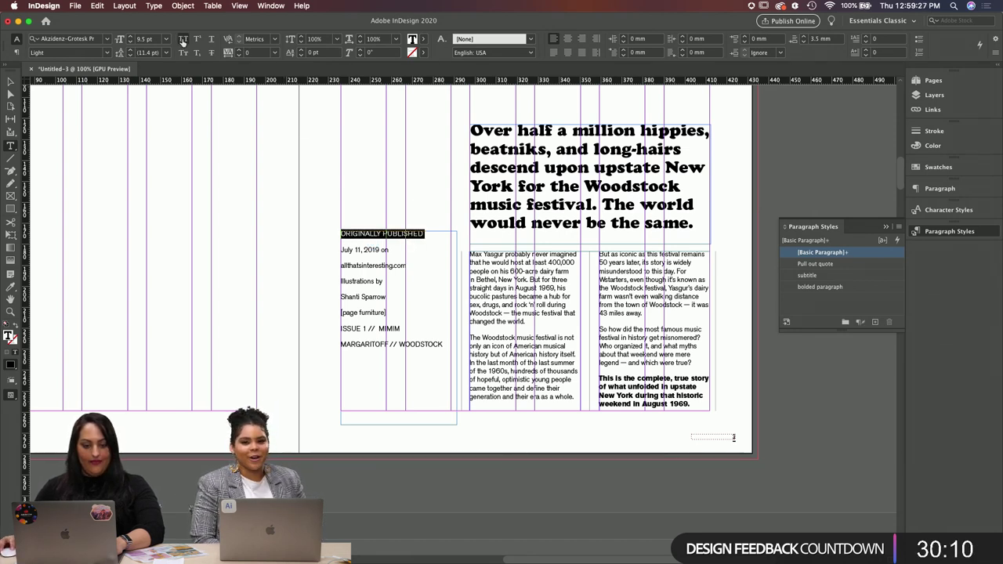
click(107, 53)
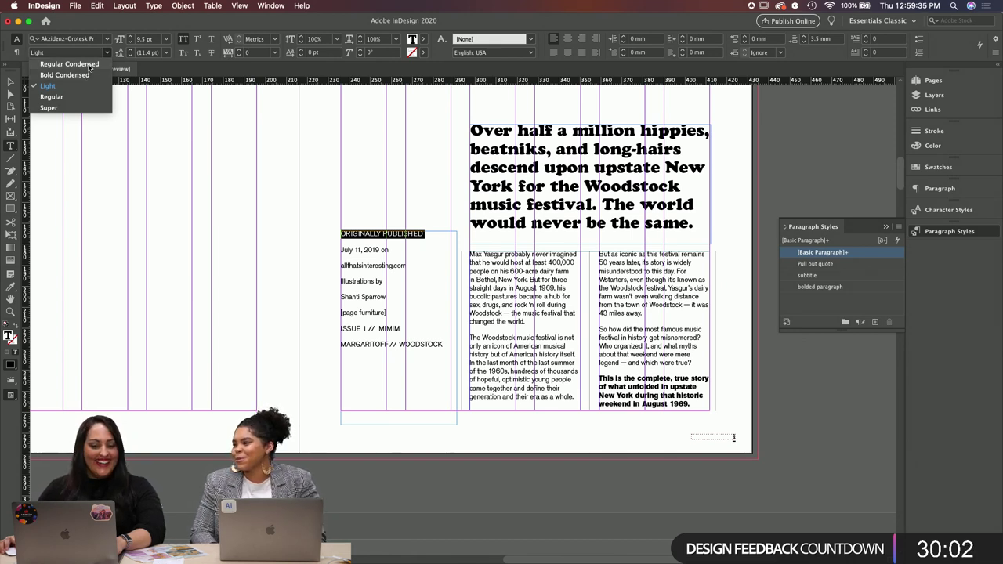
click(47, 64)
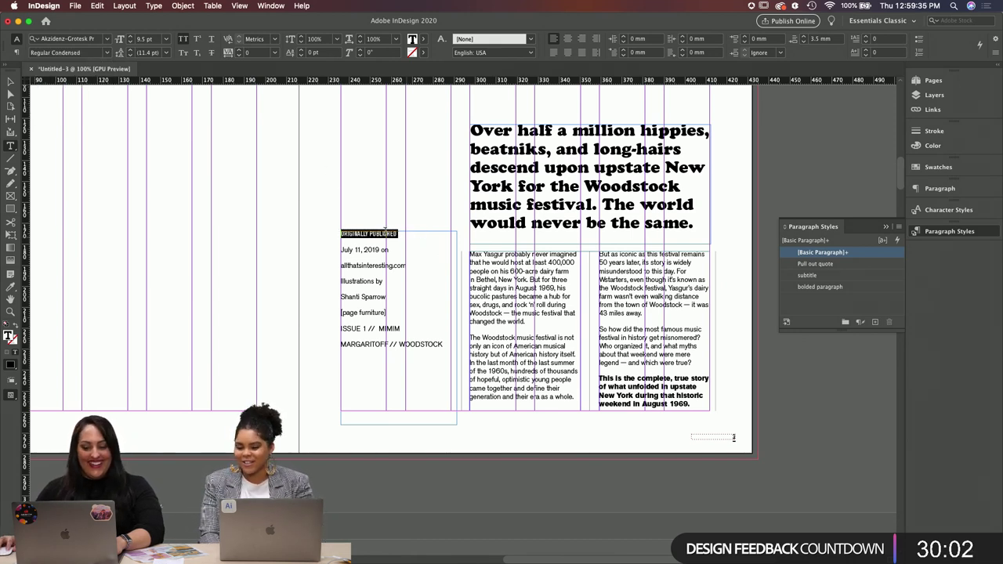
click(130, 43)
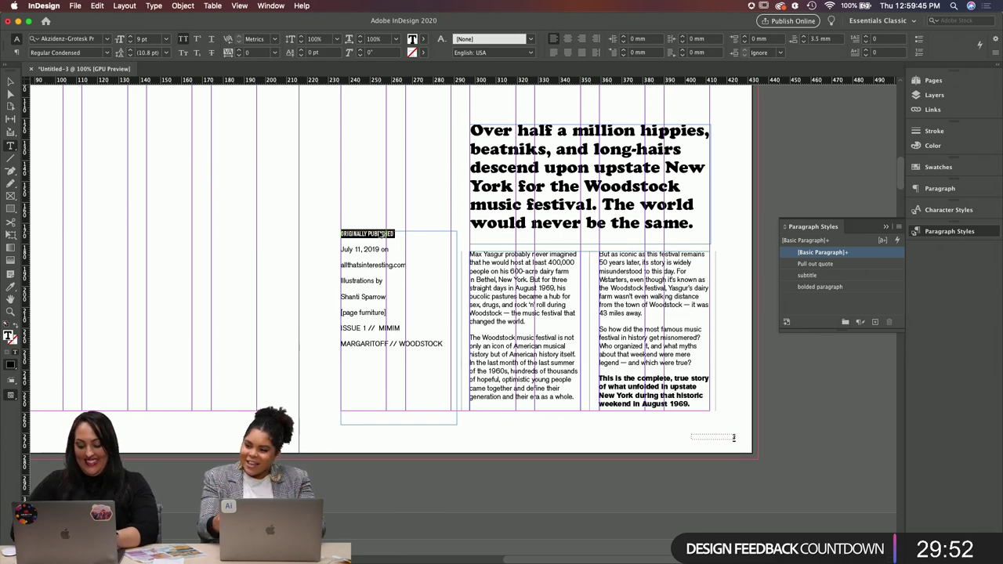
key(alt+super+j)
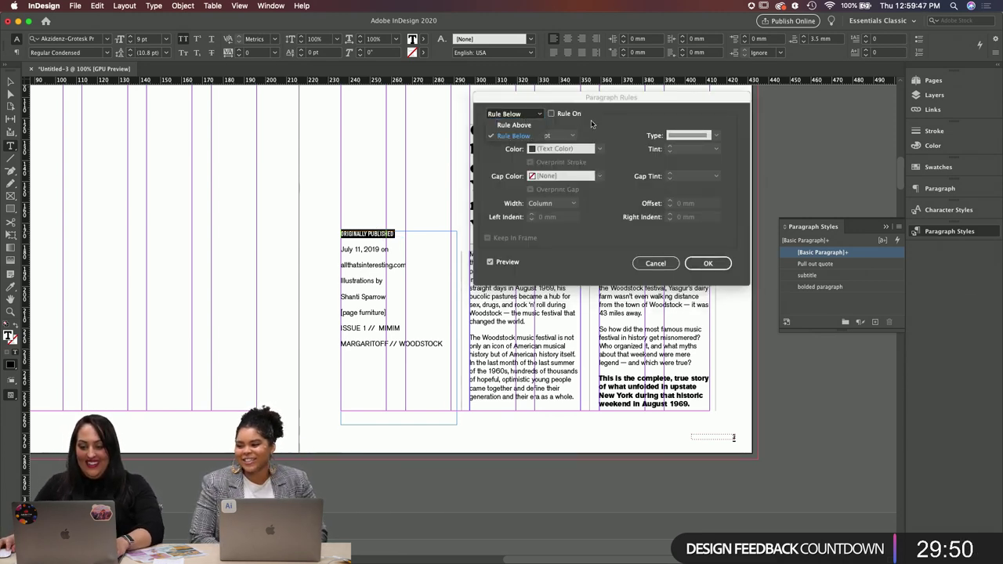
Step: Turn on a Rule Below, offset 1 mm, at text width
click(551, 115)
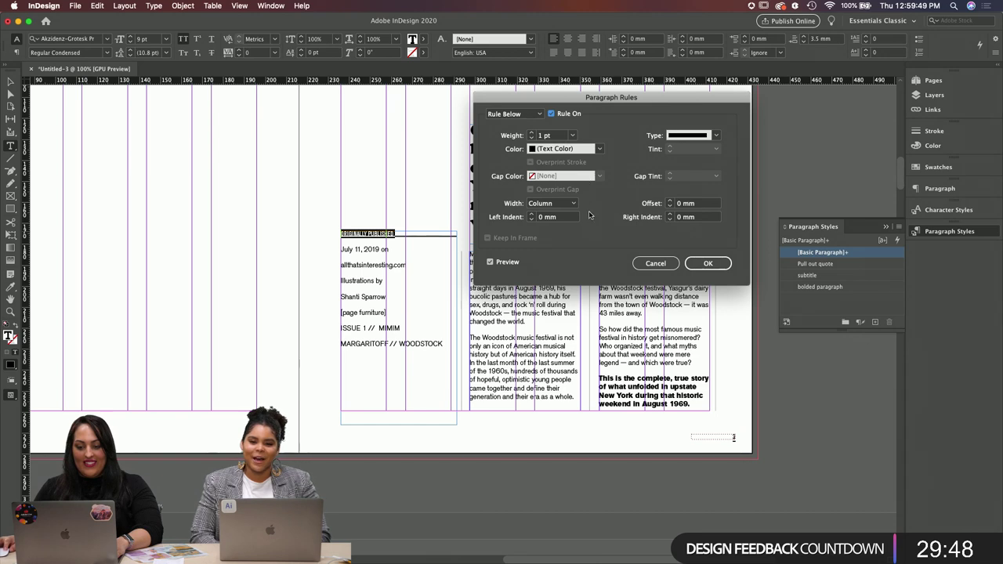
click(670, 201)
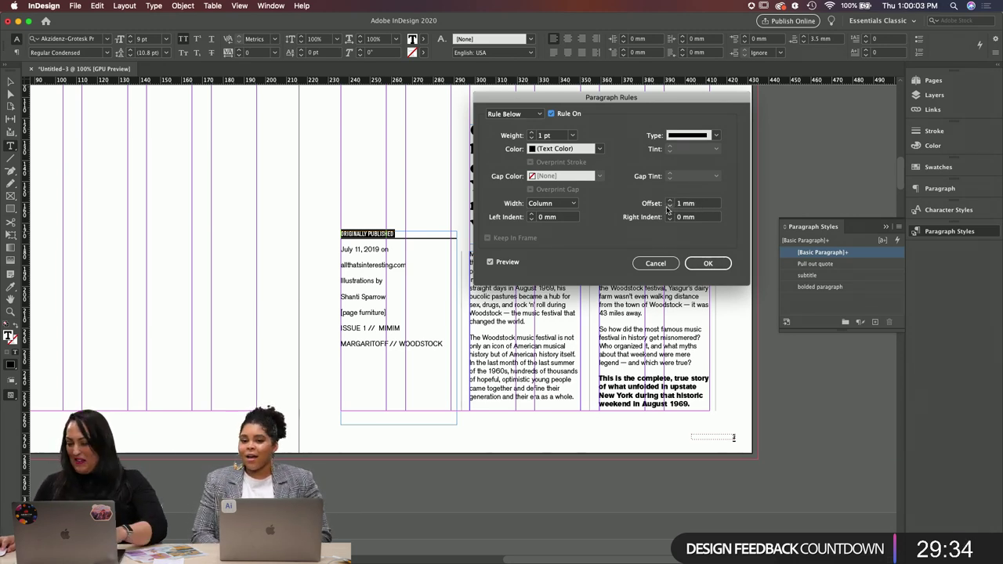
click(547, 205)
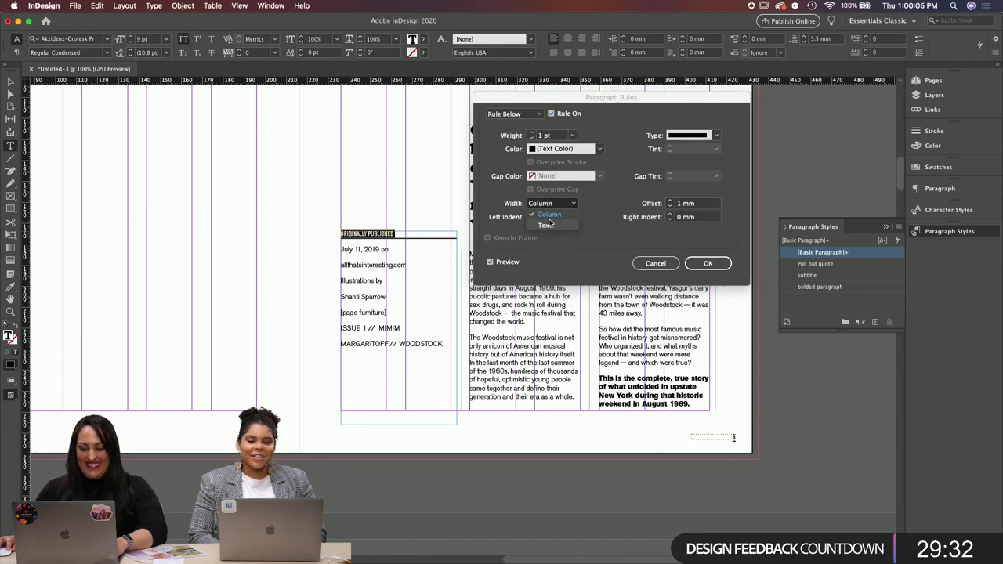
click(548, 222)
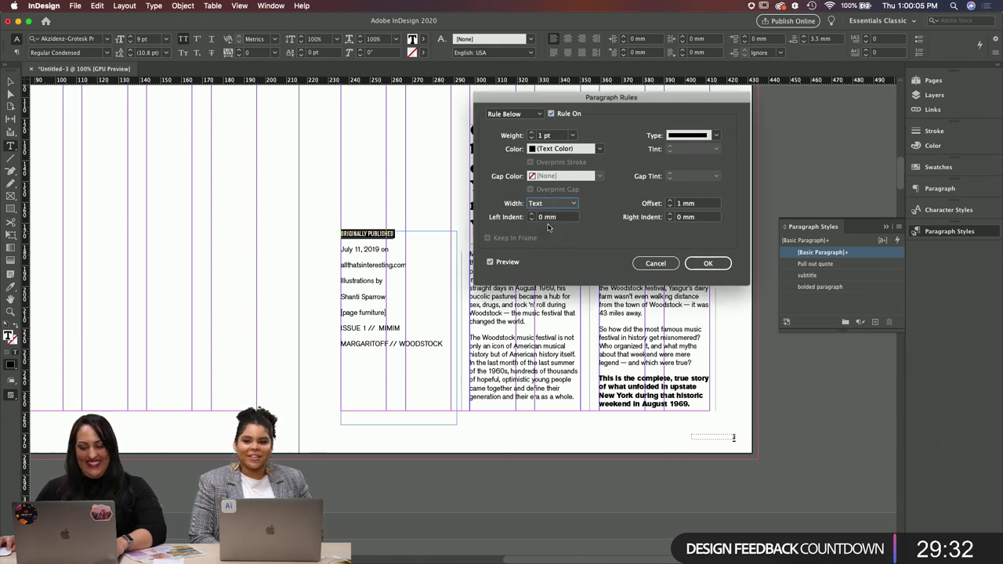
click(705, 265)
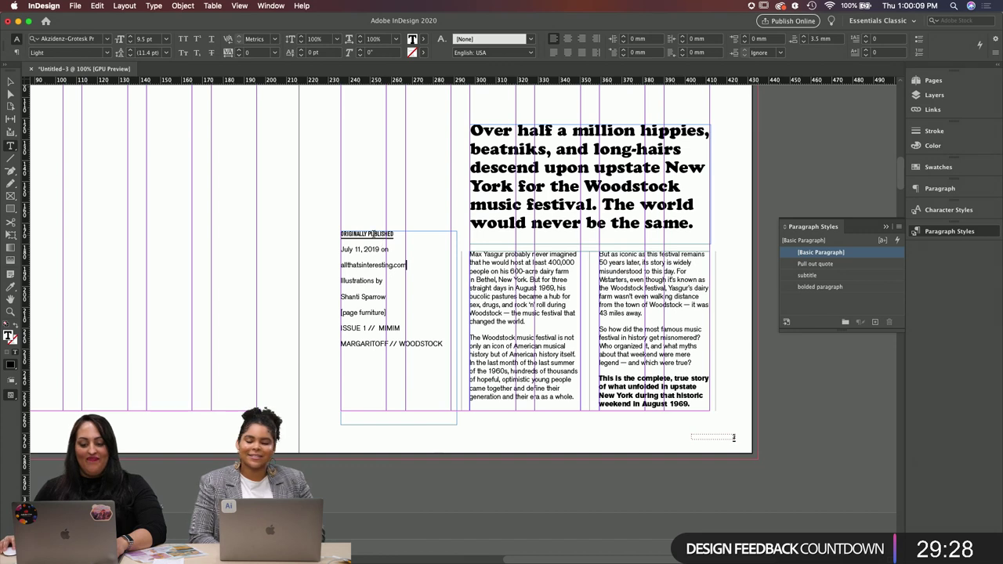
Step: Change the heading rule's weight to 0.5 pt
key(super+alt+j)
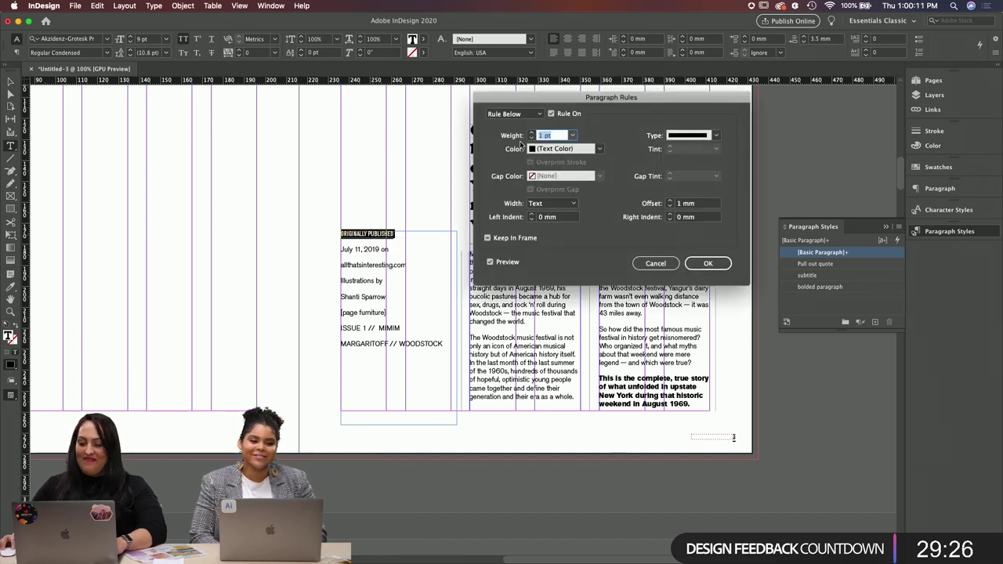
click(570, 136)
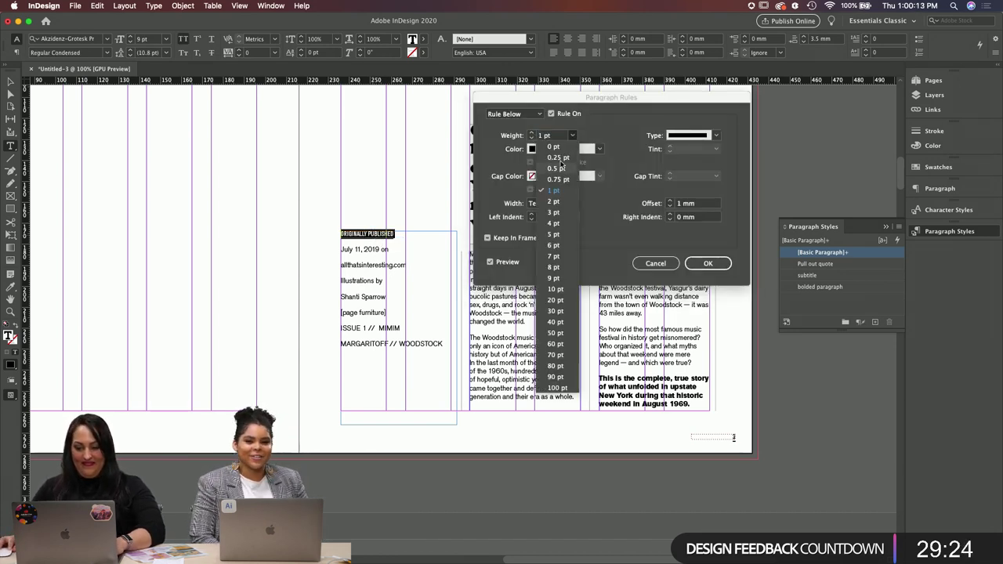
click(557, 158)
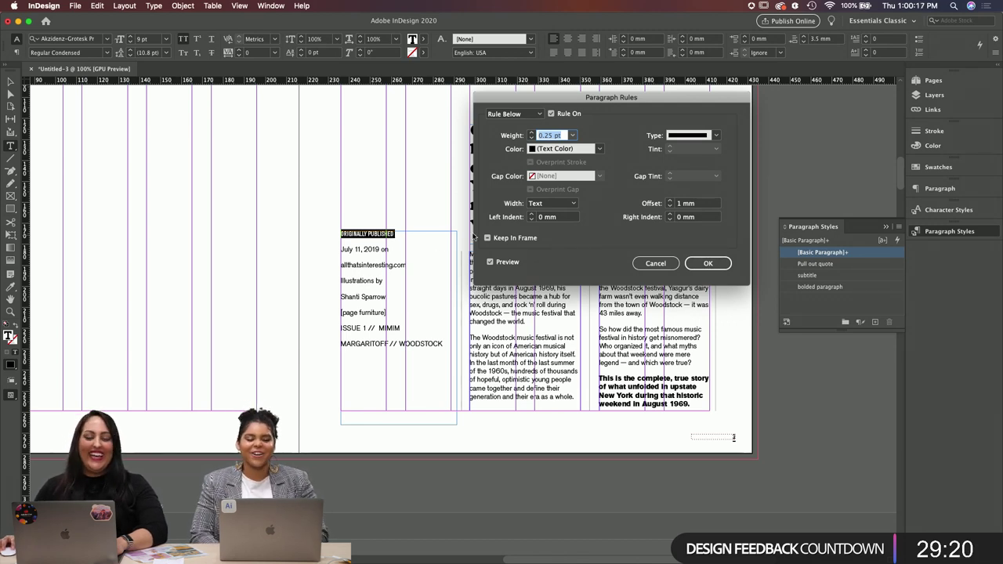
click(571, 135)
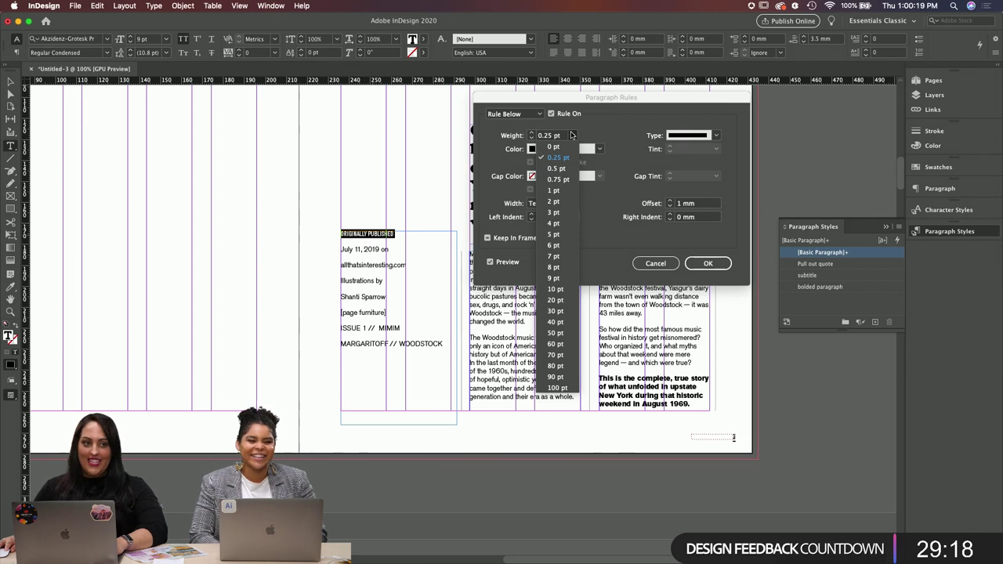
click(558, 169)
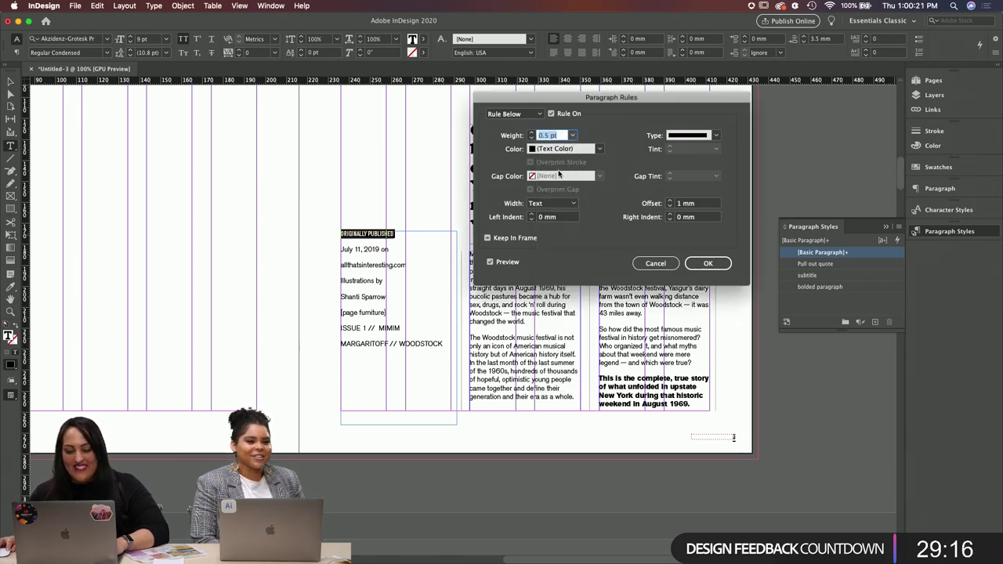
Step: Replace the paragraph break before allthatsinteresting.com with a line break
click(708, 263)
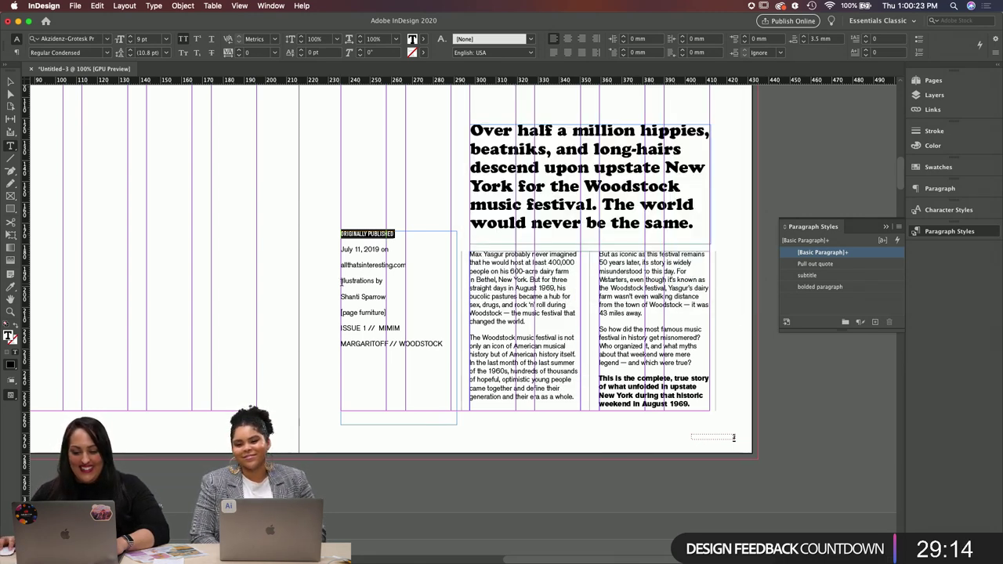
click(356, 250)
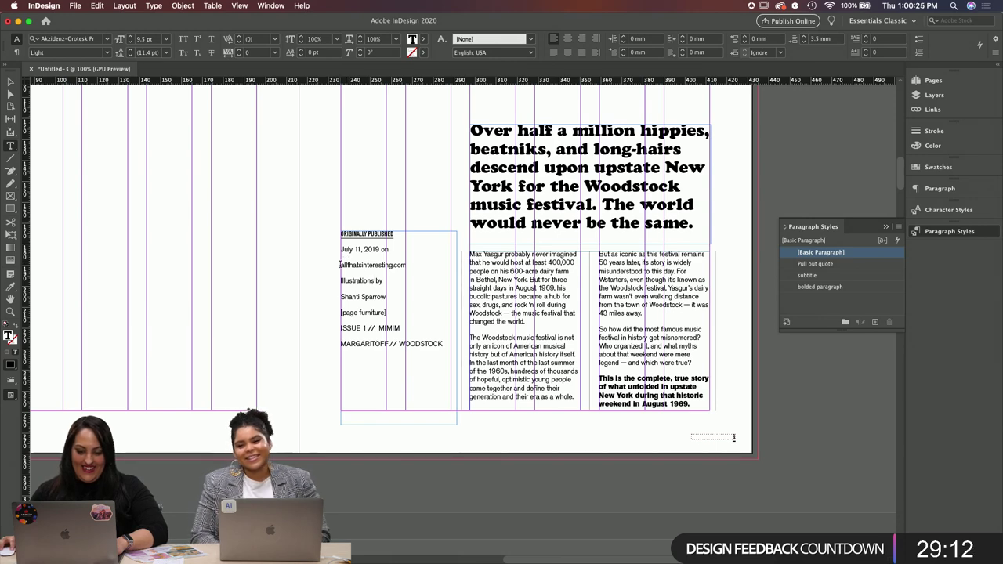
key(super+equal)
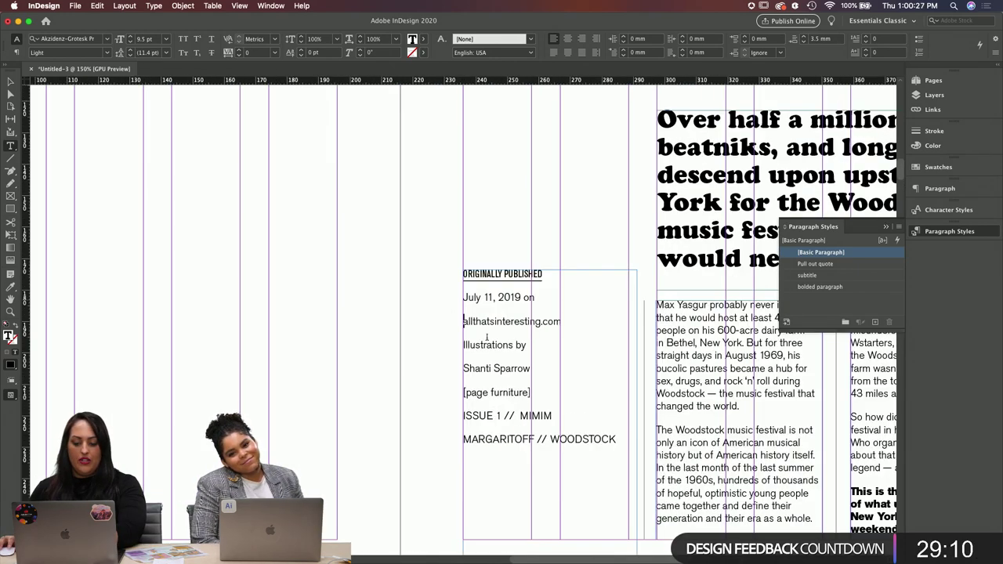
key(BackSpace)
key(shift+Return)
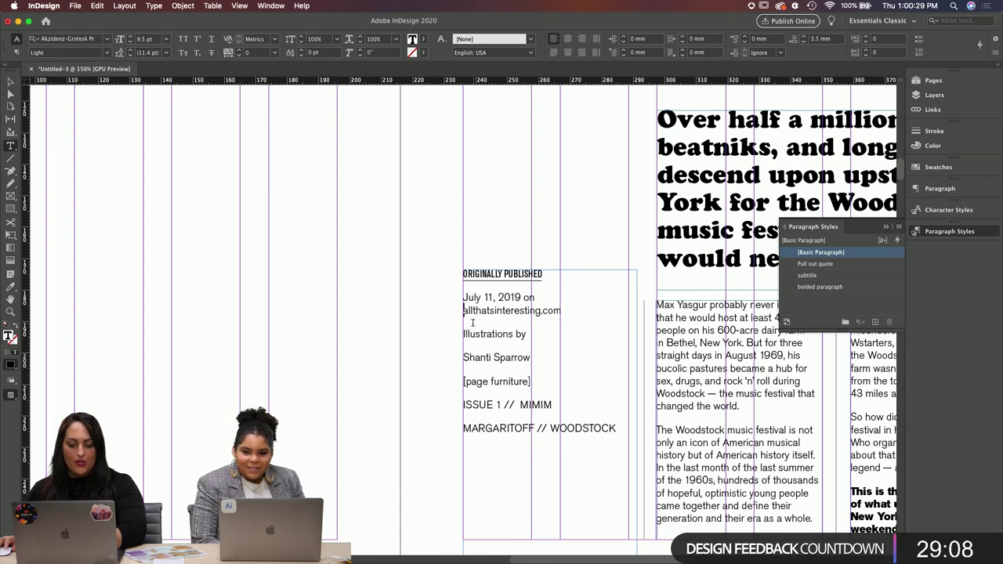
Step: Copy the ORIGINALLY PUBLISHED heading style onto the Illustrations by line with the Eyedropper
triple_click(471, 334)
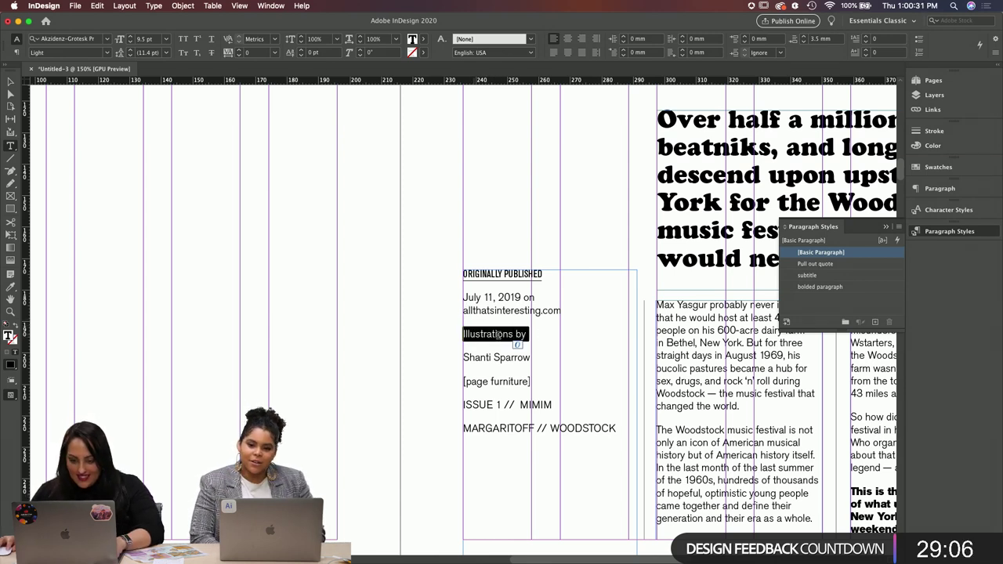
click(10, 287)
click(494, 273)
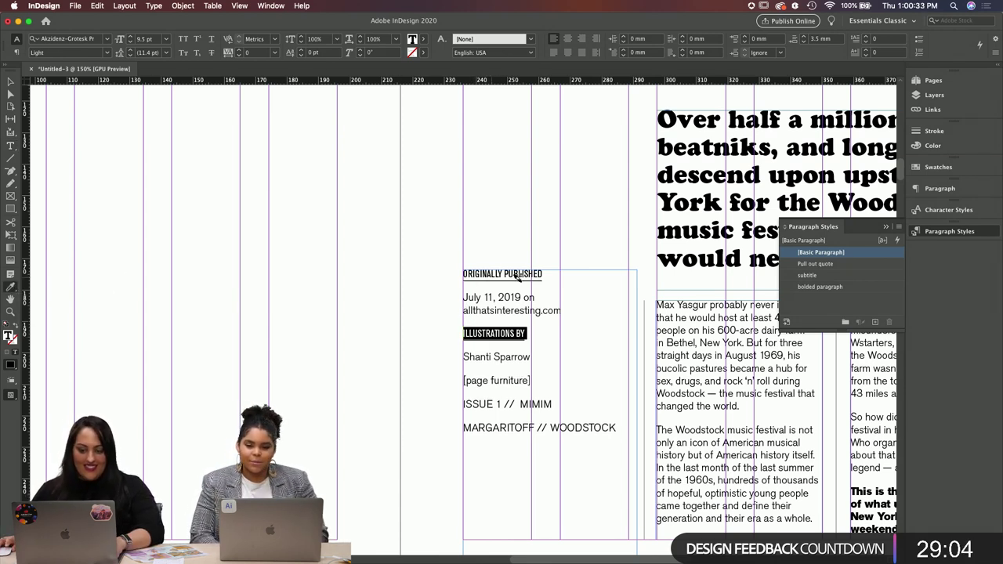
key(v)
Step: Delete the leftover [page furniture] lines, keeping the illustrator's name on its own line
click(517, 359)
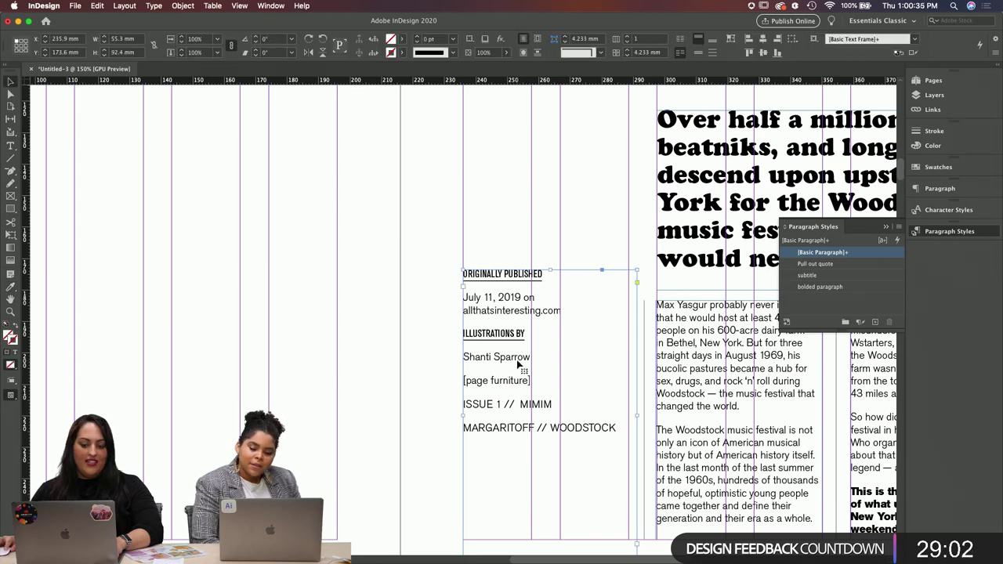
double_click(517, 359)
drag(464, 380, 536, 385)
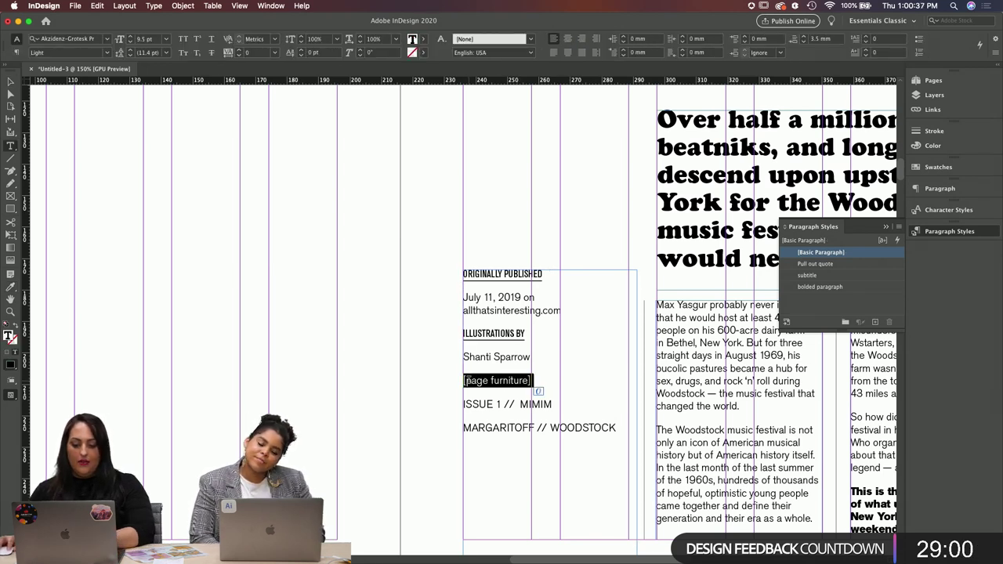
shift+click(619, 428)
key(BackSpace)
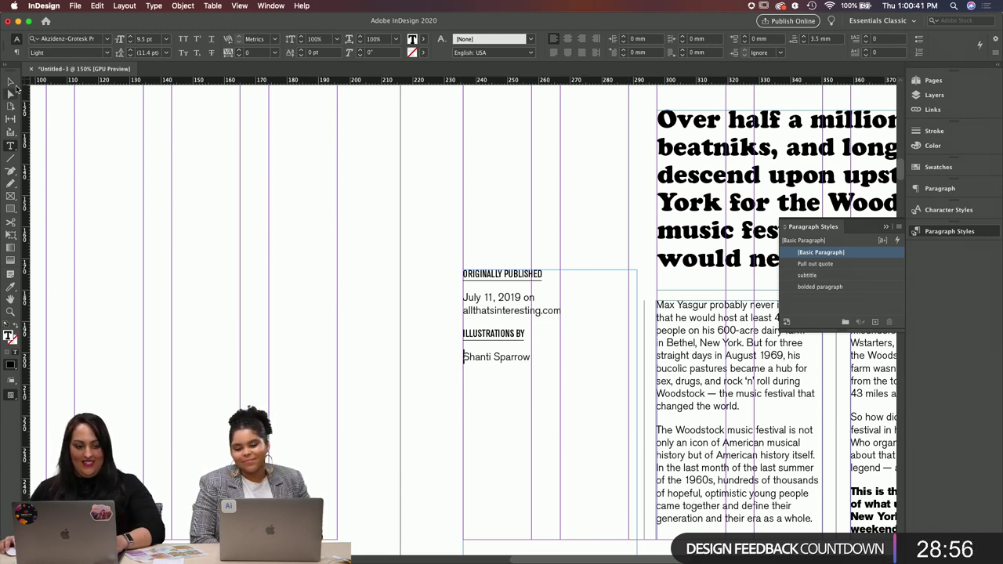
key(BackSpace)
key(BackSpace)
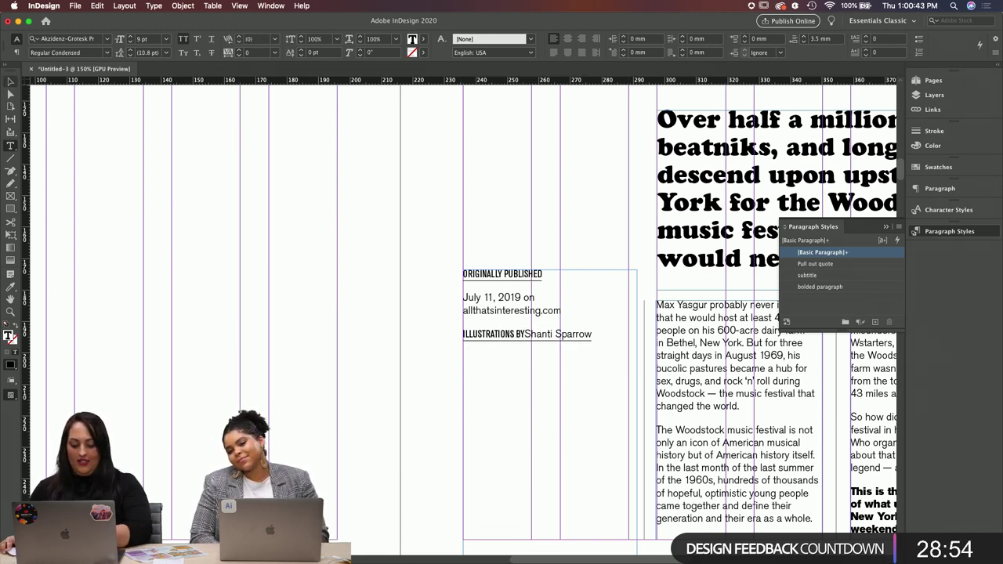
key(Return)
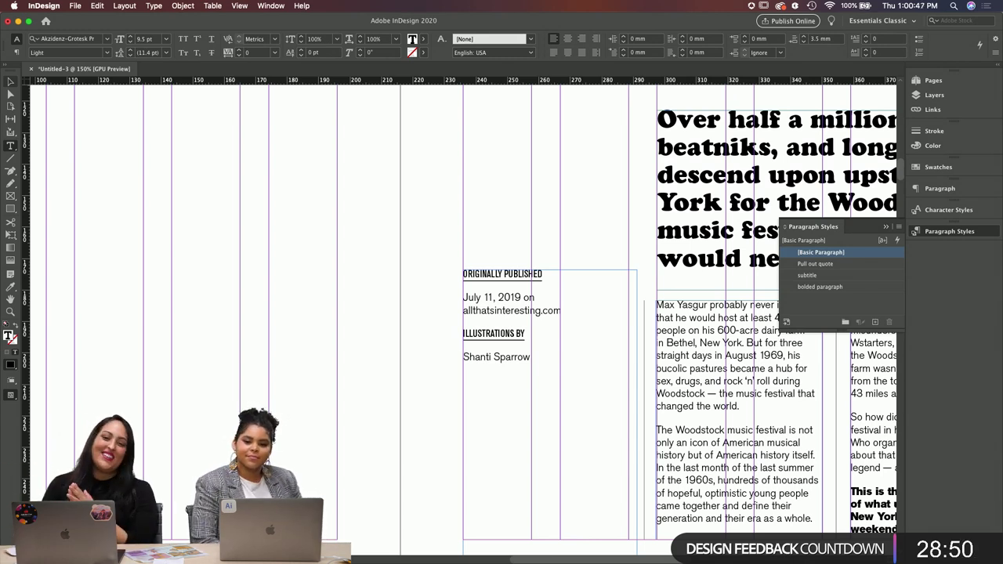
click(10, 82)
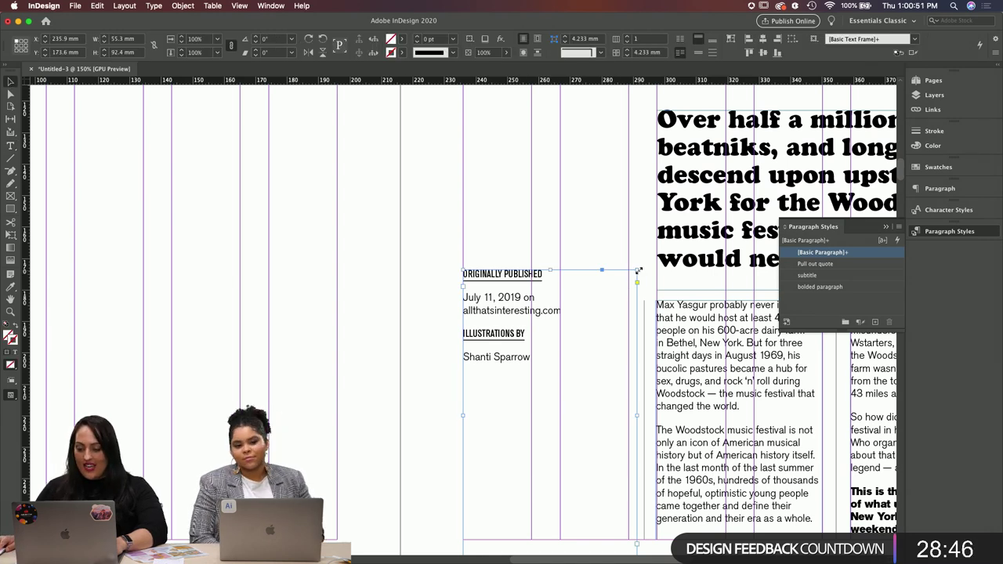
Step: Trim the credits frame to fit its text and move it to the page bottom
drag(637, 271, 619, 431)
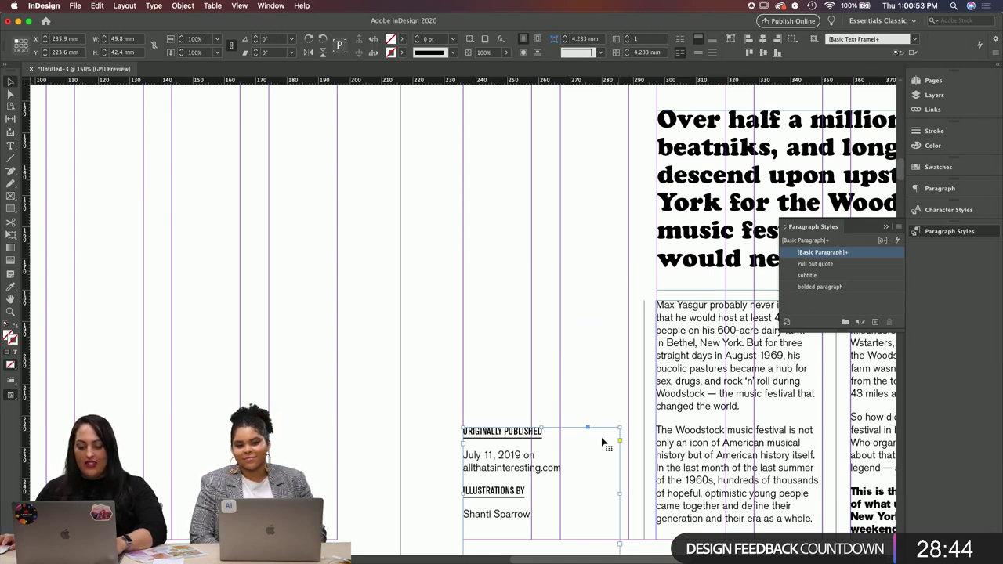
drag(531, 457, 529, 470)
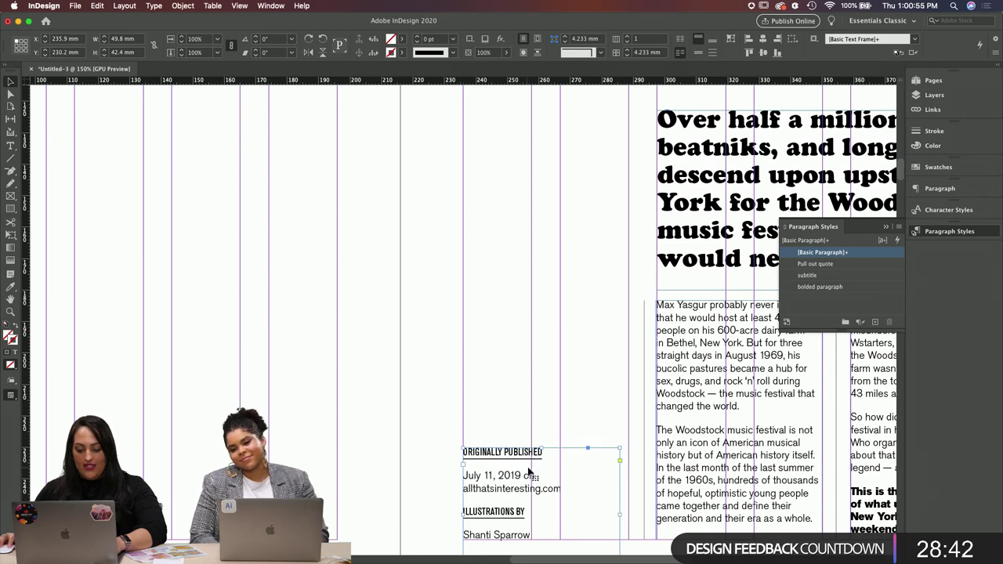
scroll(555, 406, down, 3)
scroll(517, 349, right, 3)
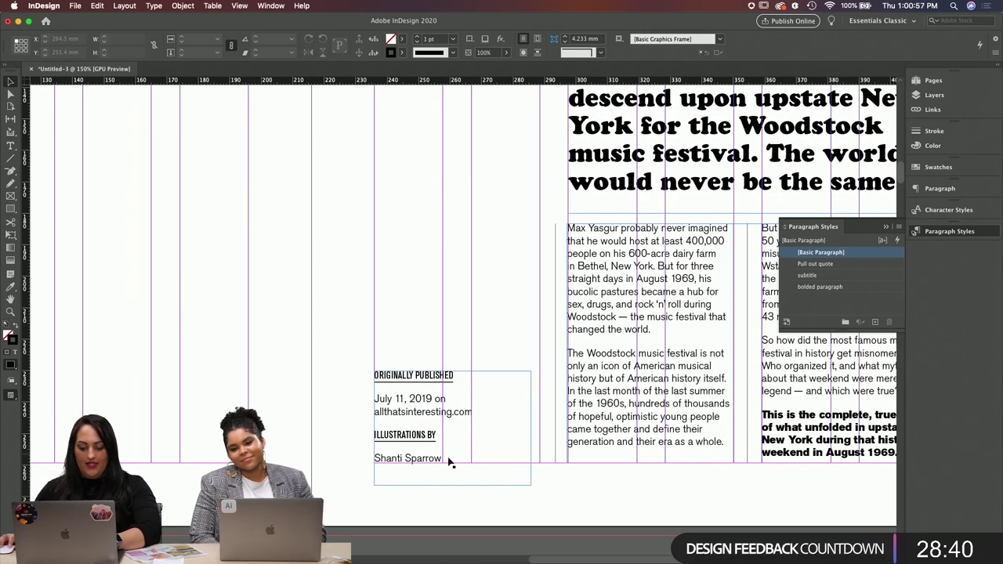
double_click(403, 459)
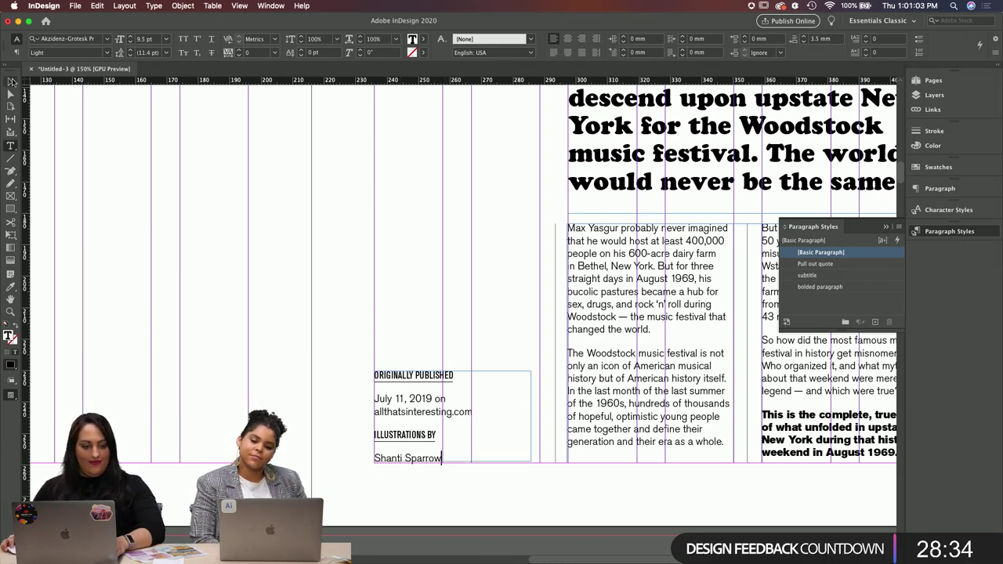
click(11, 81)
Step: Preview the spread in Presentation mode, then return to actual-size view
key(shift+w)
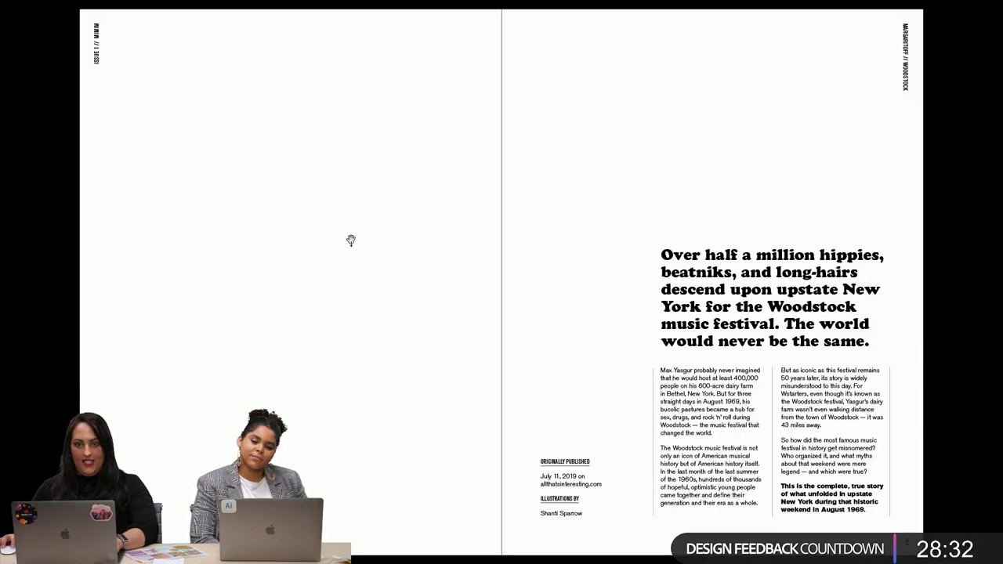
key(Escape)
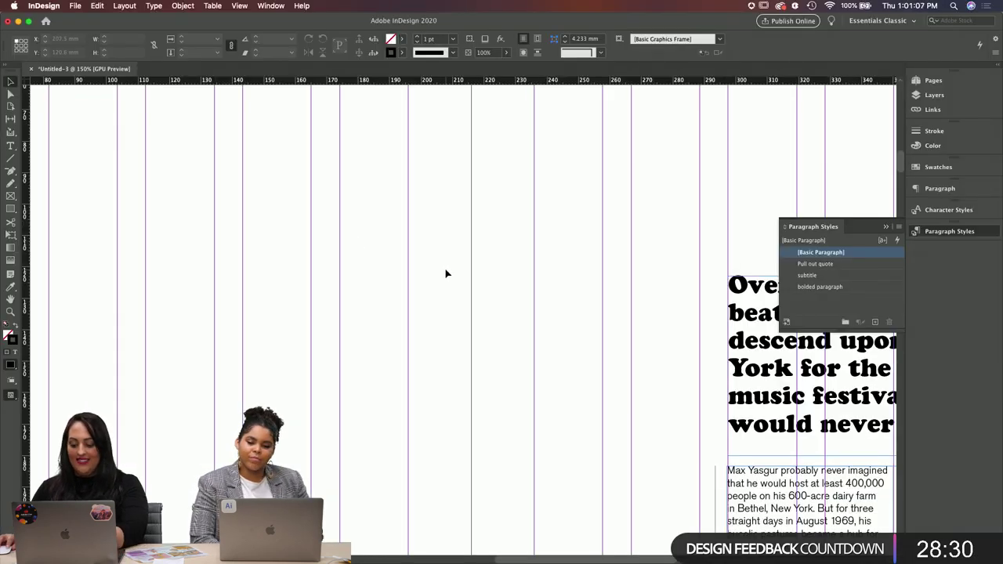
key(super+1)
scroll(457, 292, right, 4)
scroll(457, 292, down, 3)
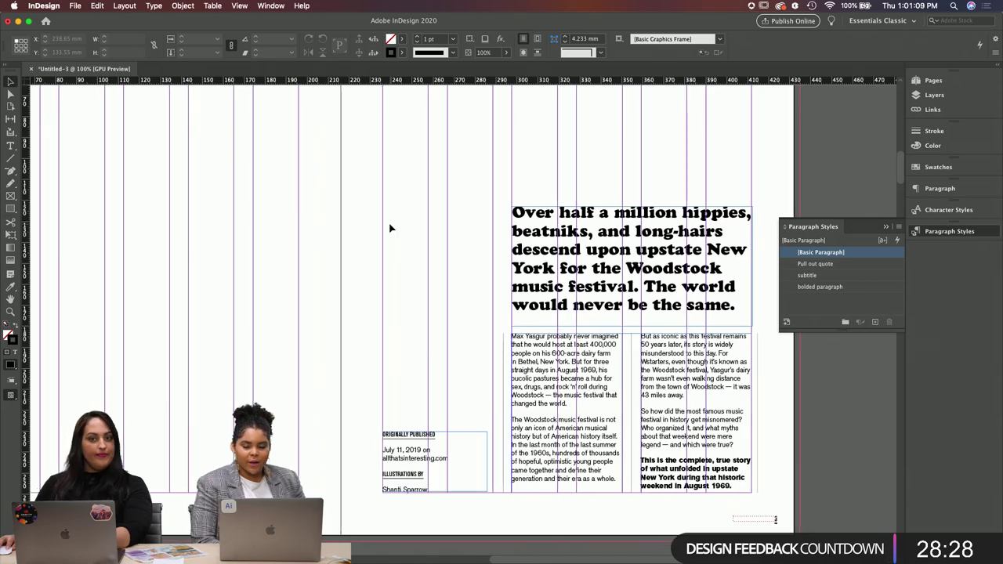
Step: Tighten the tracking on the headline's first line
triple_click(626, 214)
key(alt+Left)
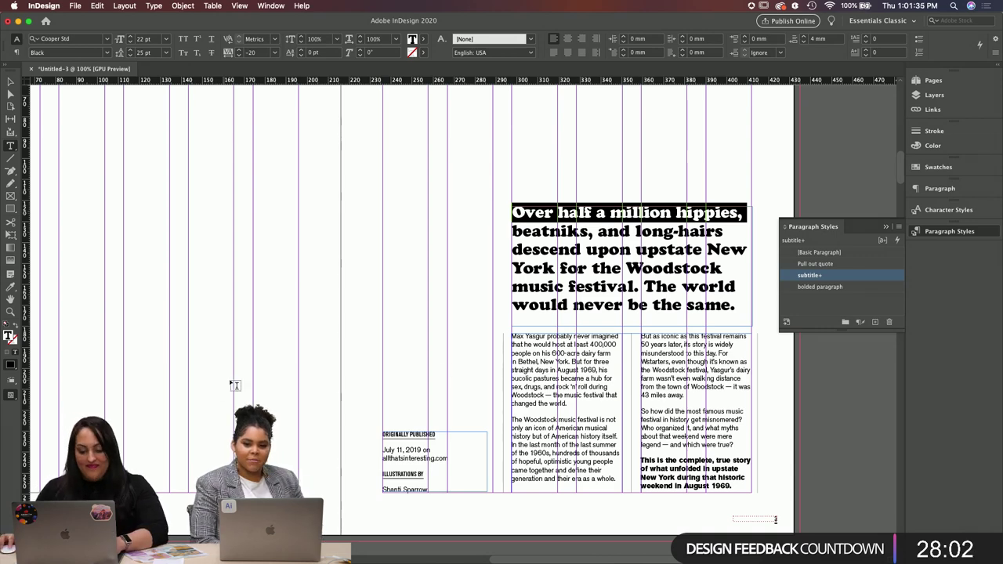
key(Escape)
click(324, 277)
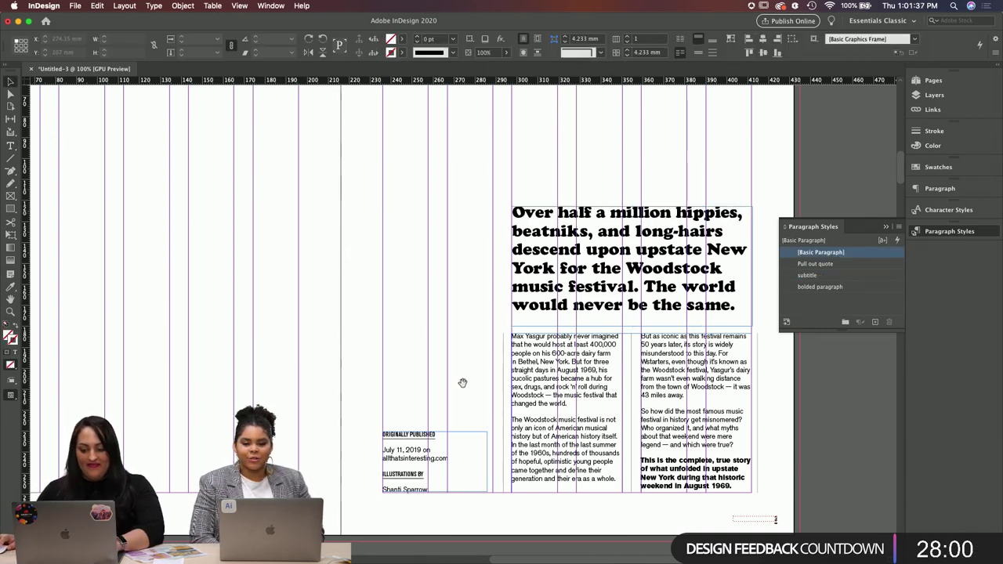
Step: Check the right page, undo a trial headline frame nudge, and open Preflight
drag(459, 380, 486, 359)
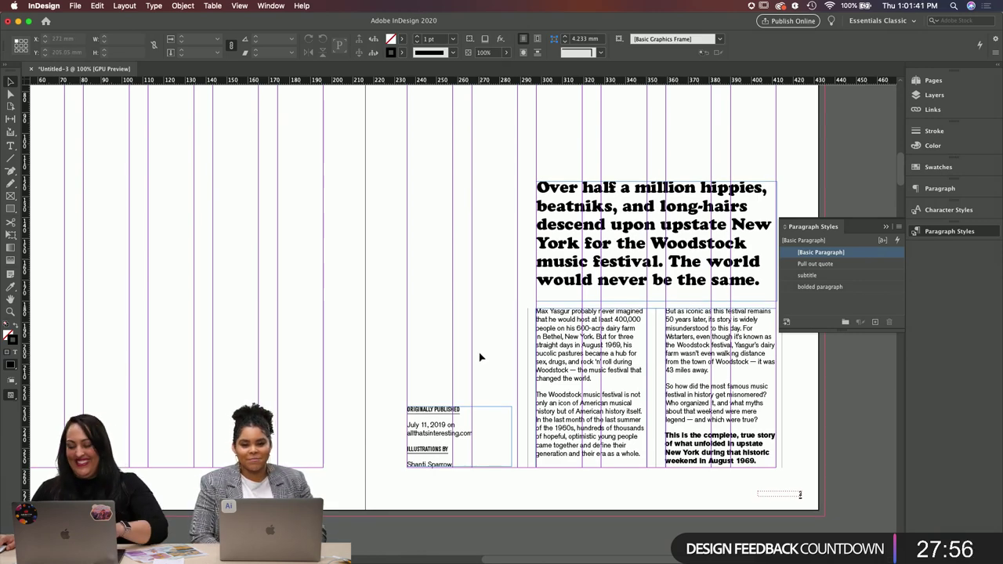
scroll(445, 342, left, 3)
click(573, 392)
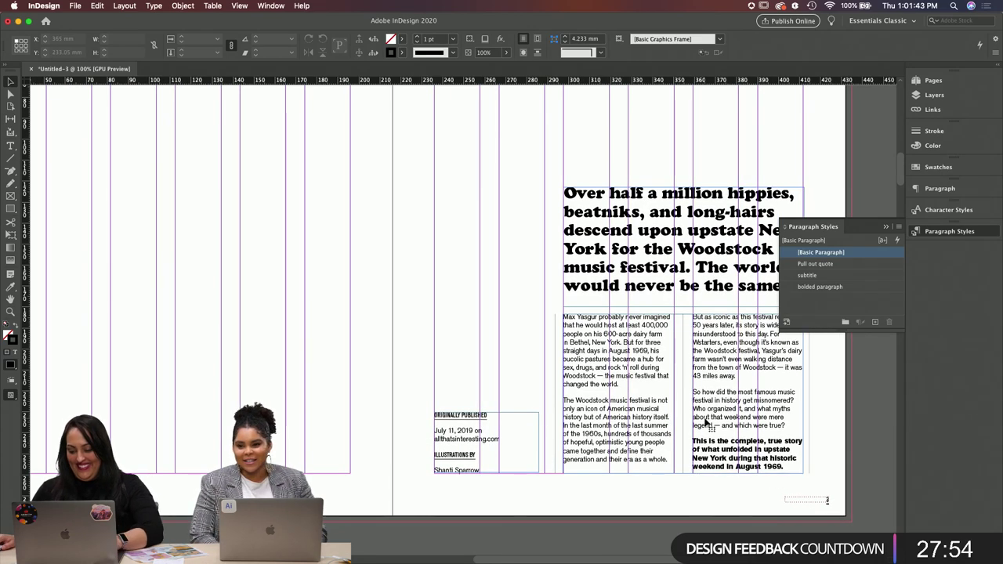
click(460, 470)
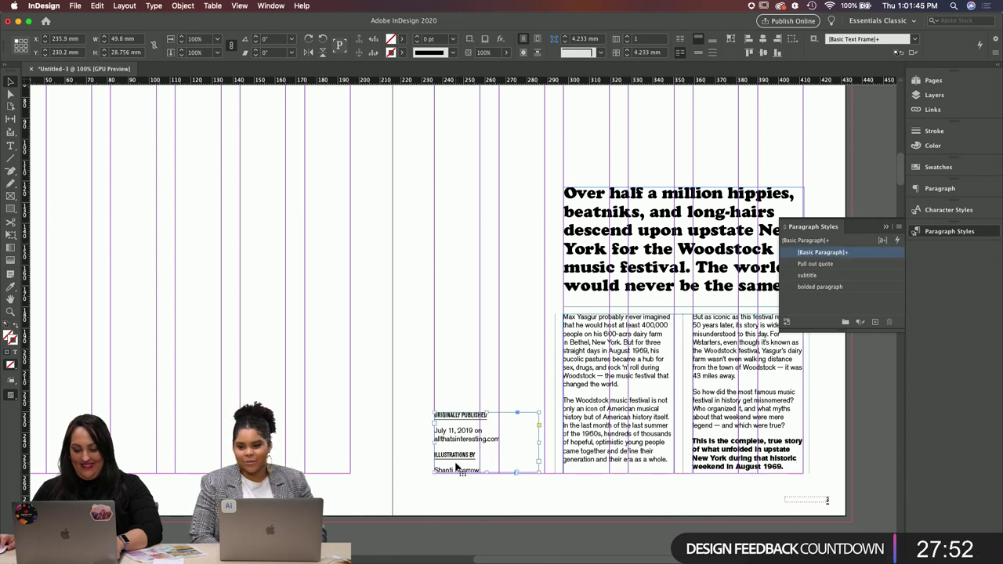
click(695, 309)
drag(695, 308, 667, 305)
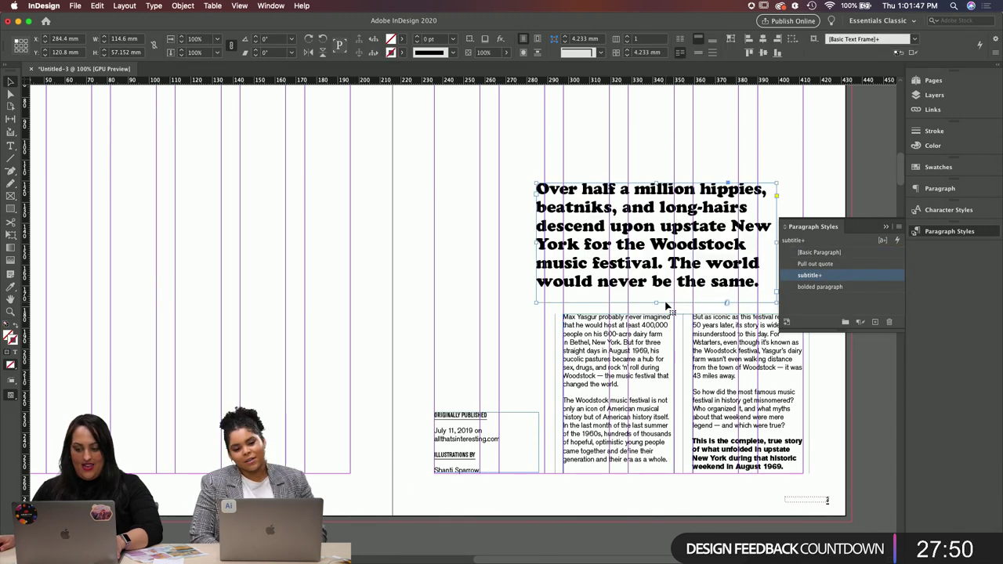
key(super+z)
click(398, 403)
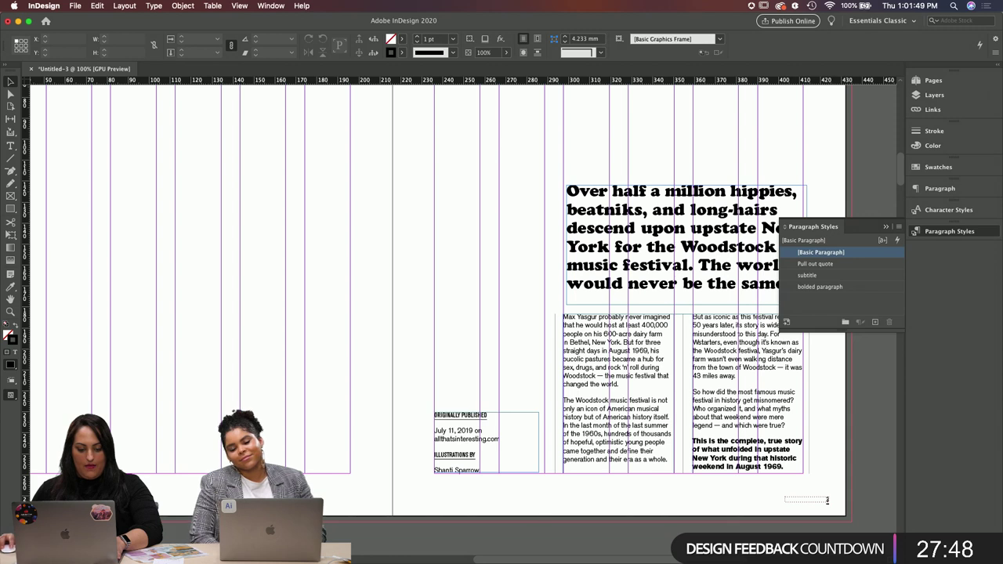
key(super+alt+shift+f)
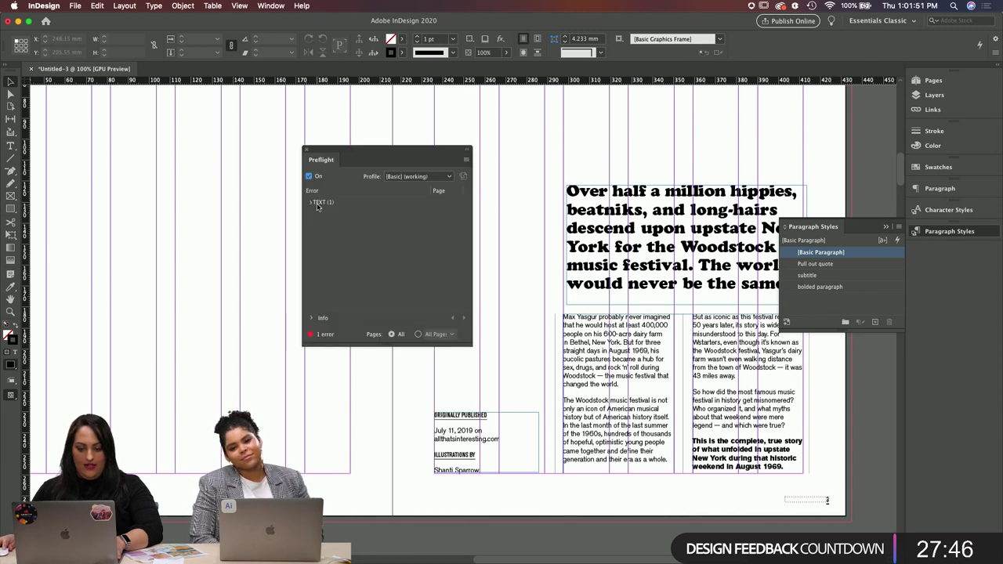
Step: Find and delete the stray missing-font Cooper Std Super character after Music Festival
click(317, 202)
click(334, 221)
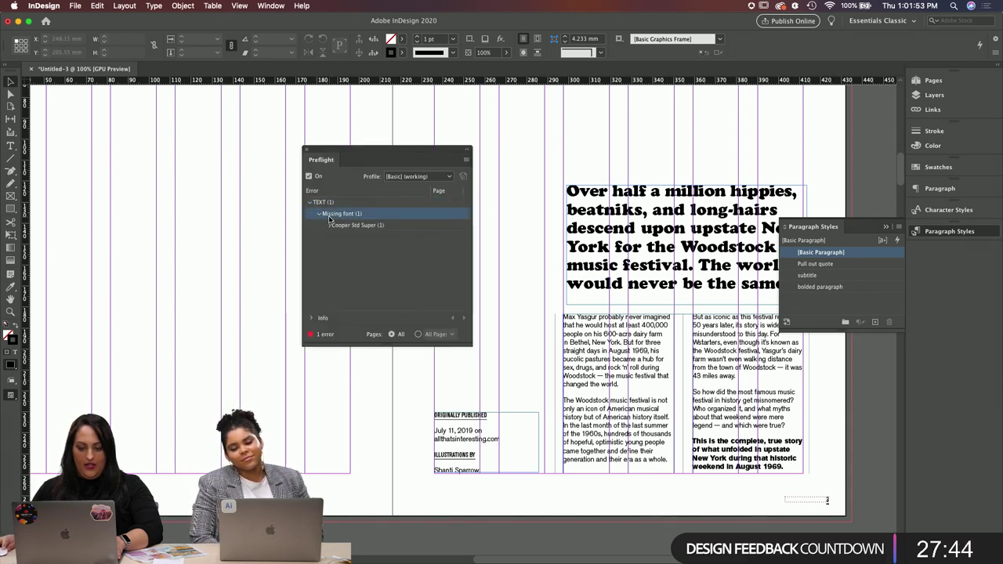
click(321, 214)
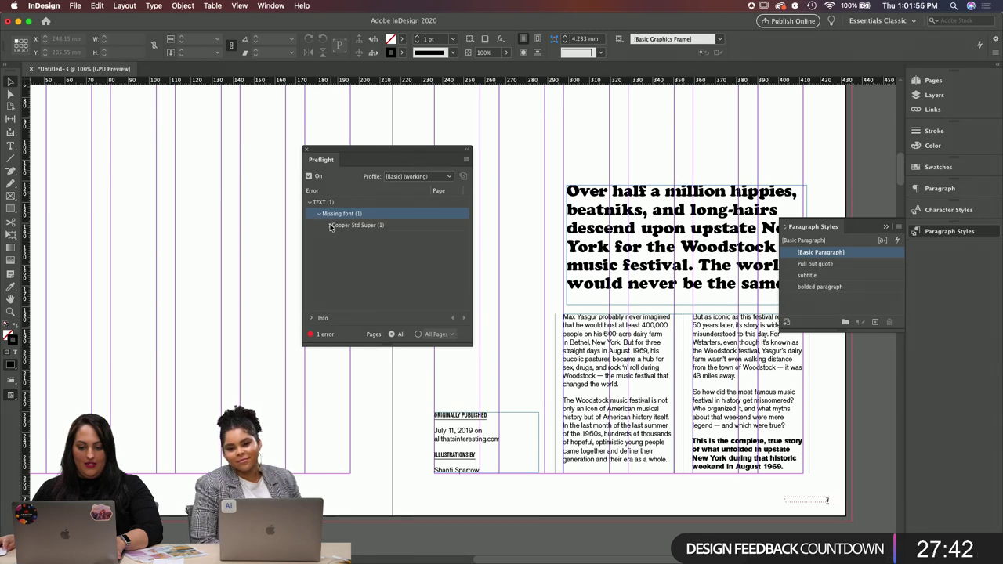
double_click(344, 236)
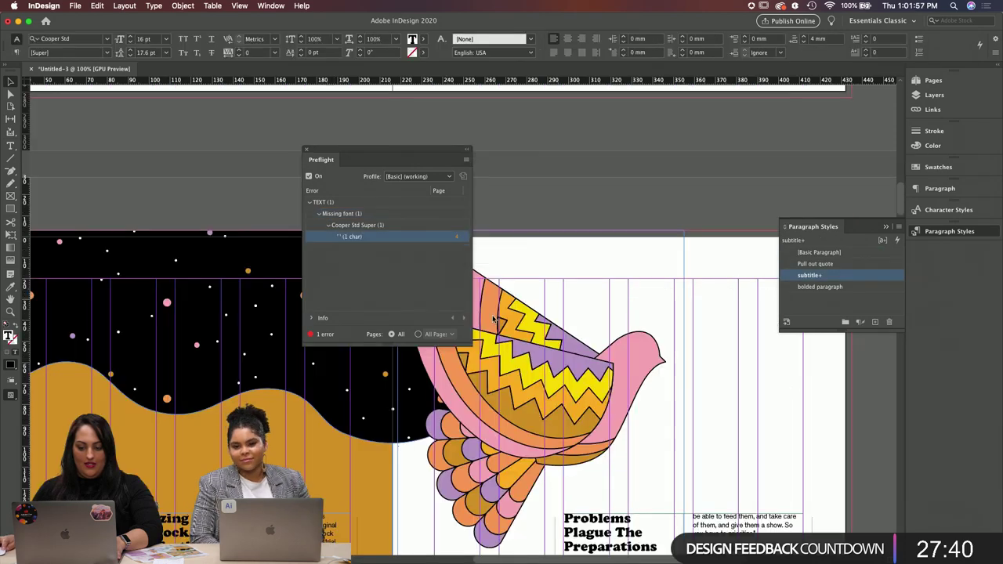
drag(384, 152, 670, 134)
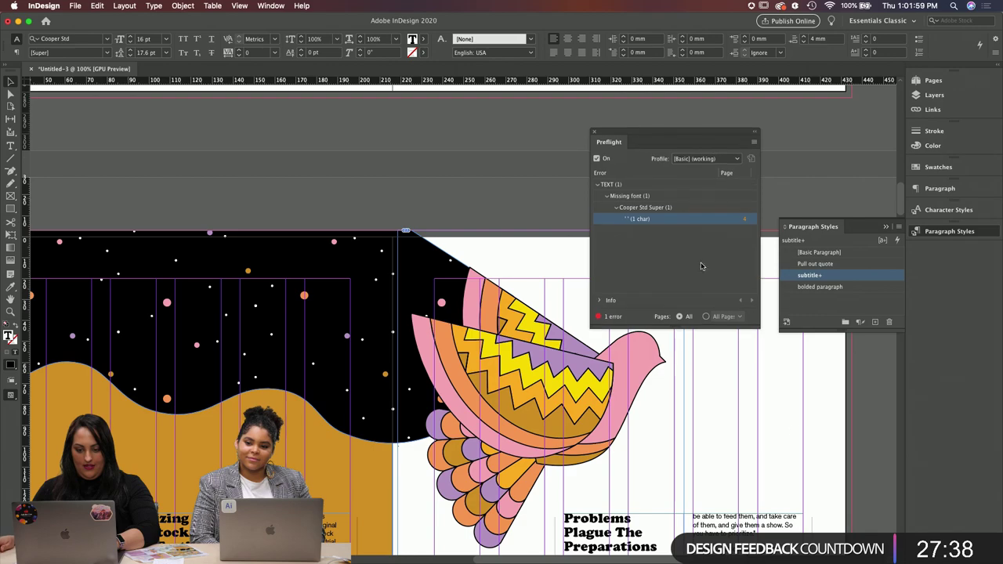
scroll(626, 241, down, 3)
scroll(292, 290, down, 3)
scroll(292, 291, left, 3)
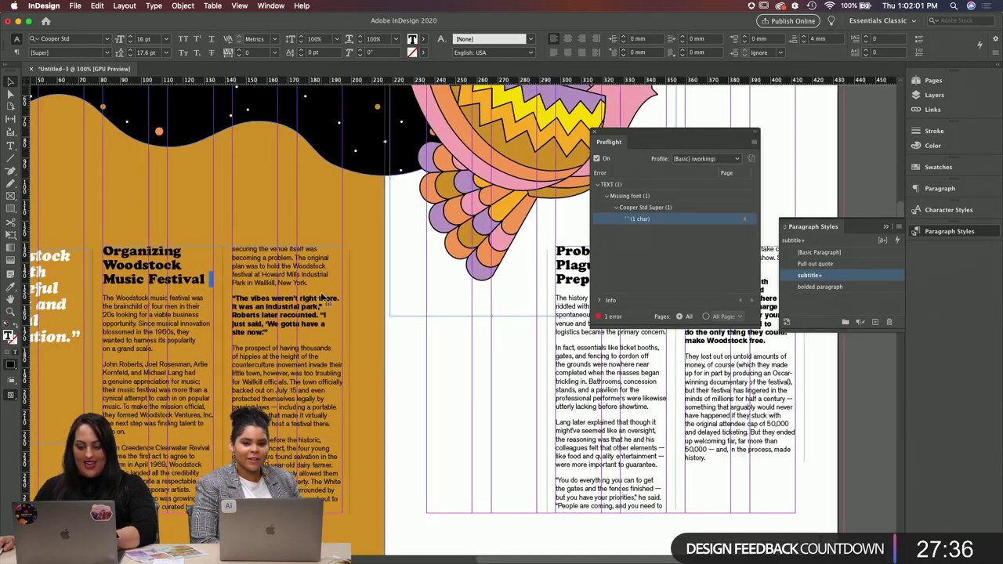
key(BackSpace)
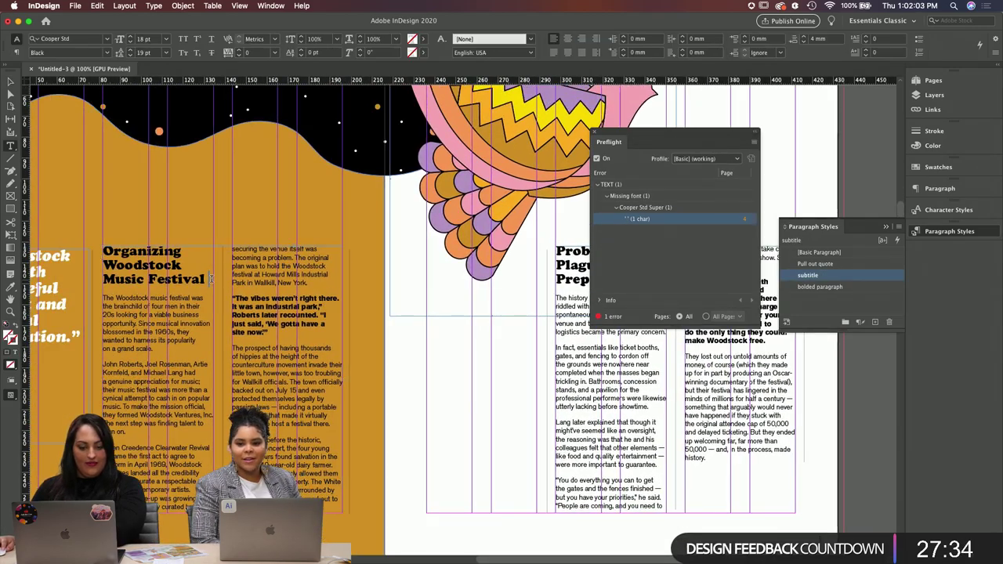
key(Delete)
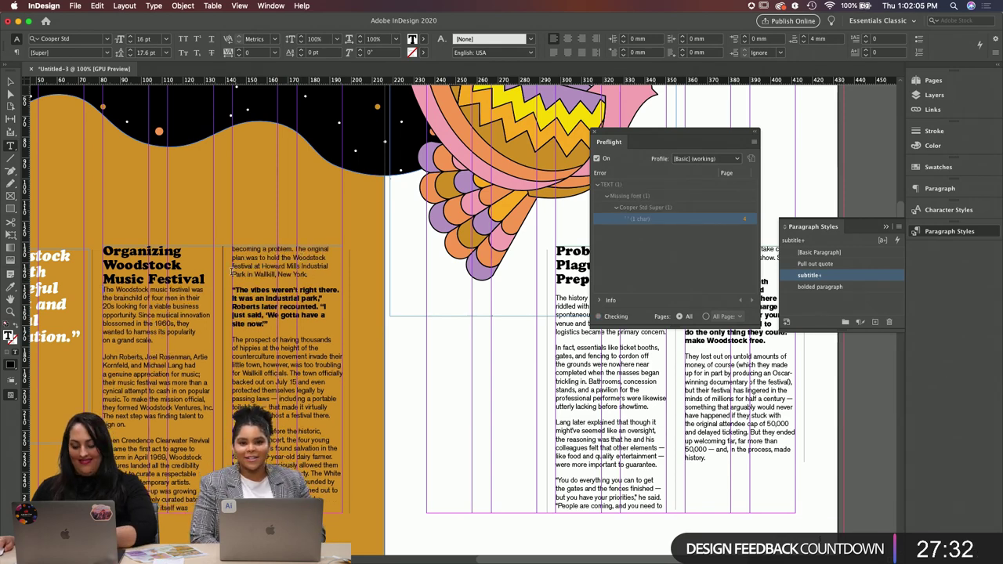
Step: Add an empty paragraph between the Music Festival heading and its body text
drag(205, 279, 103, 279)
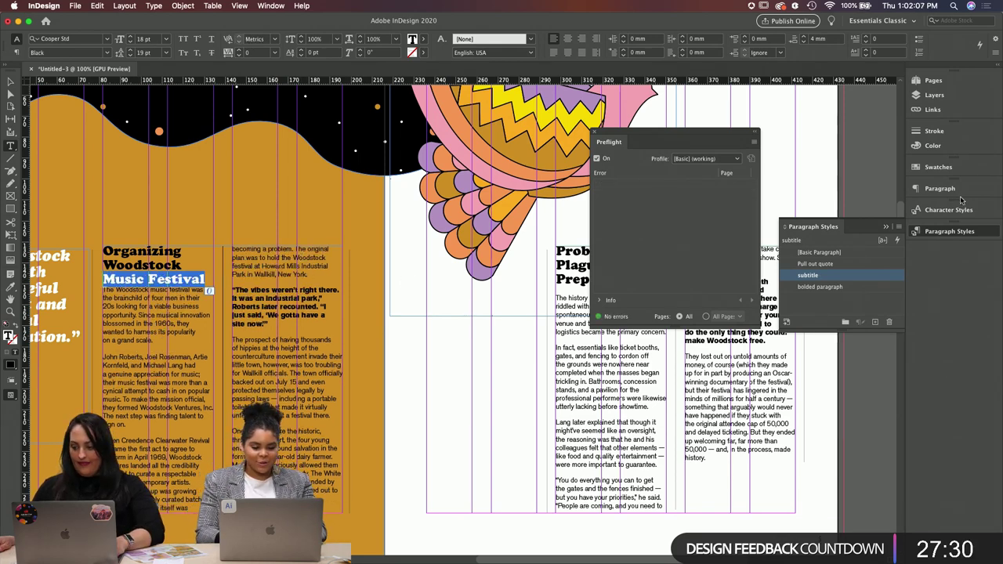
click(961, 194)
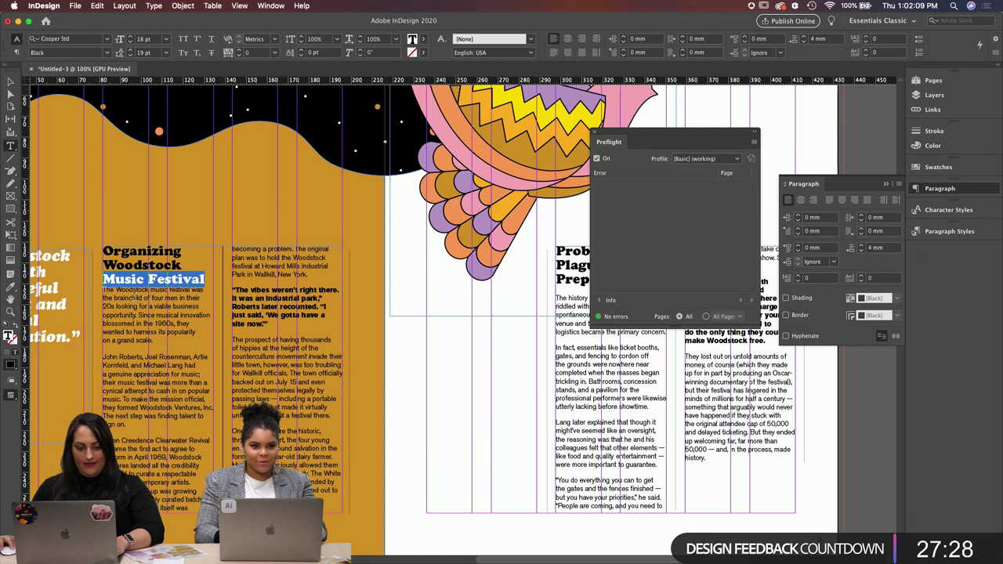
click(101, 290)
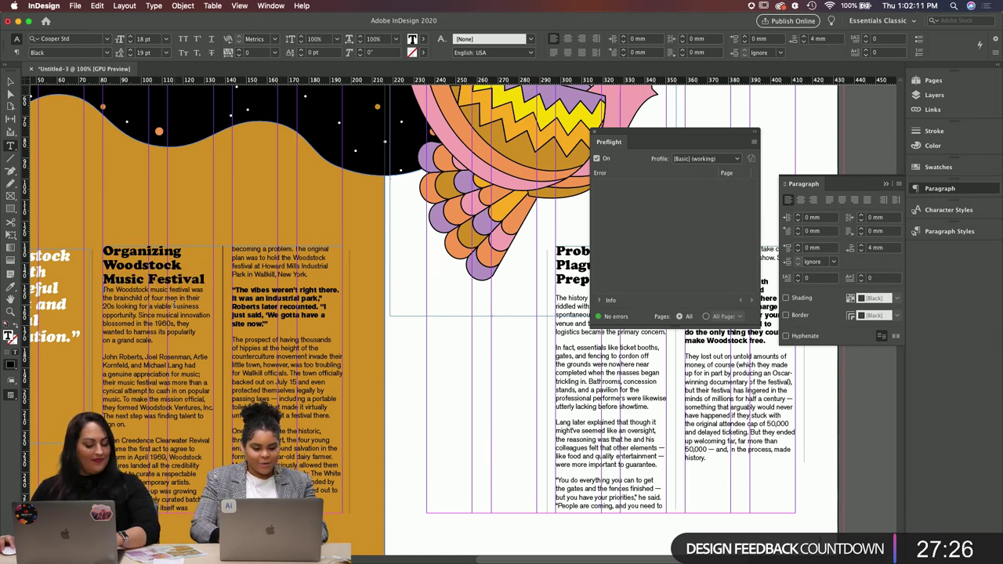
key(Return)
click(11, 82)
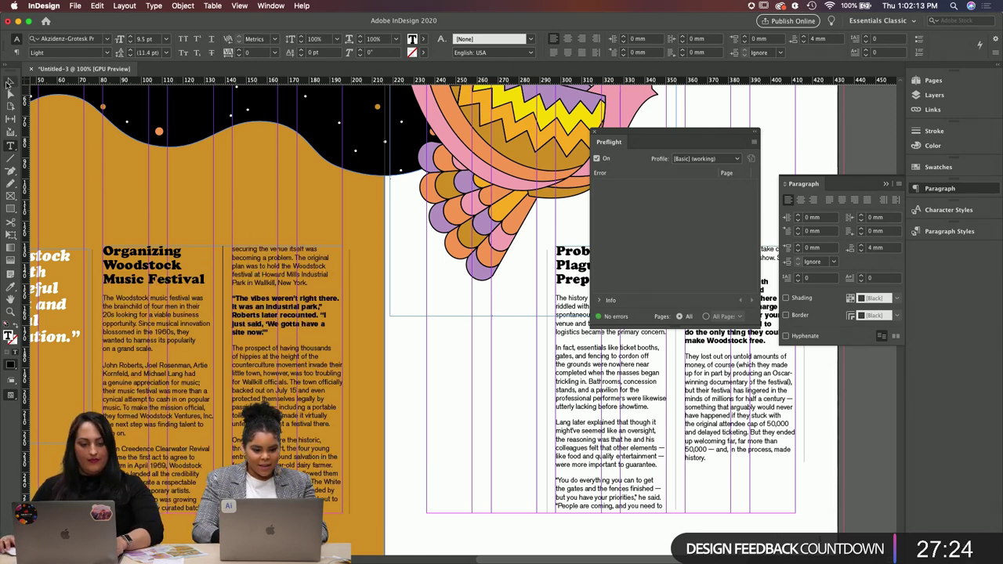
click(532, 201)
scroll(533, 200, up, 5)
scroll(487, 413, up, 15)
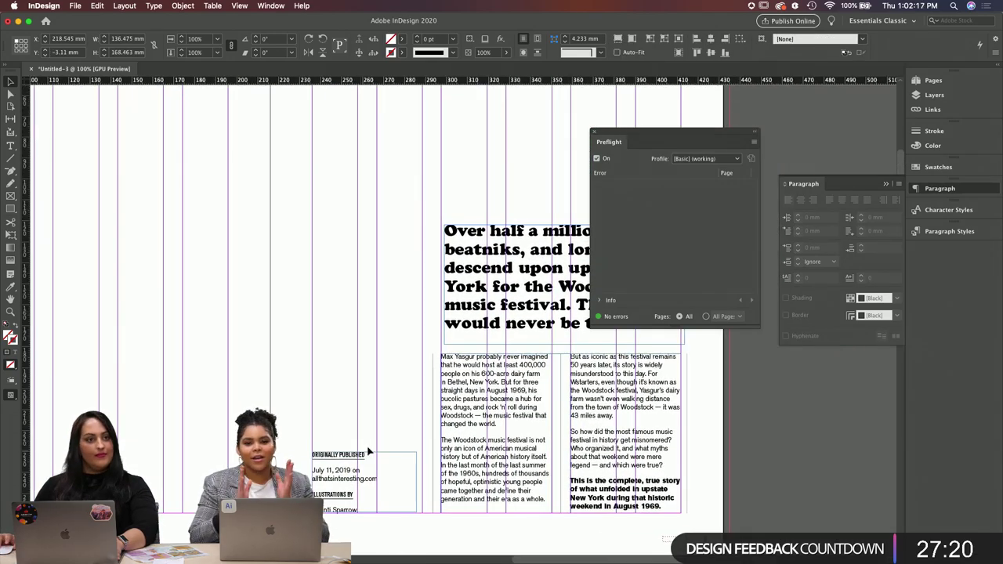
Step: Centre spread 2-3 in view and open the Place dialog on the Illustrations folder
drag(686, 136, 952, 252)
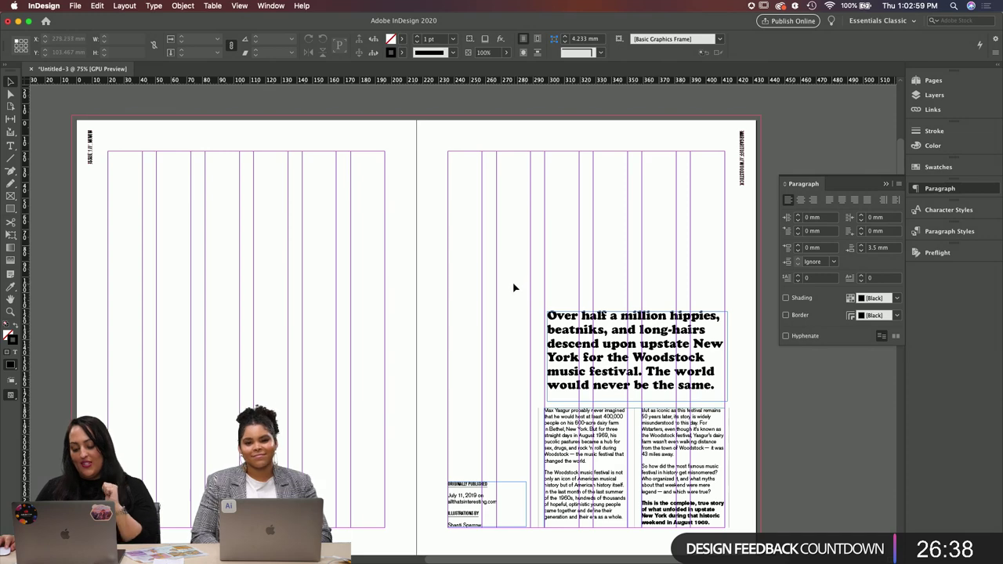
drag(448, 314, 530, 312)
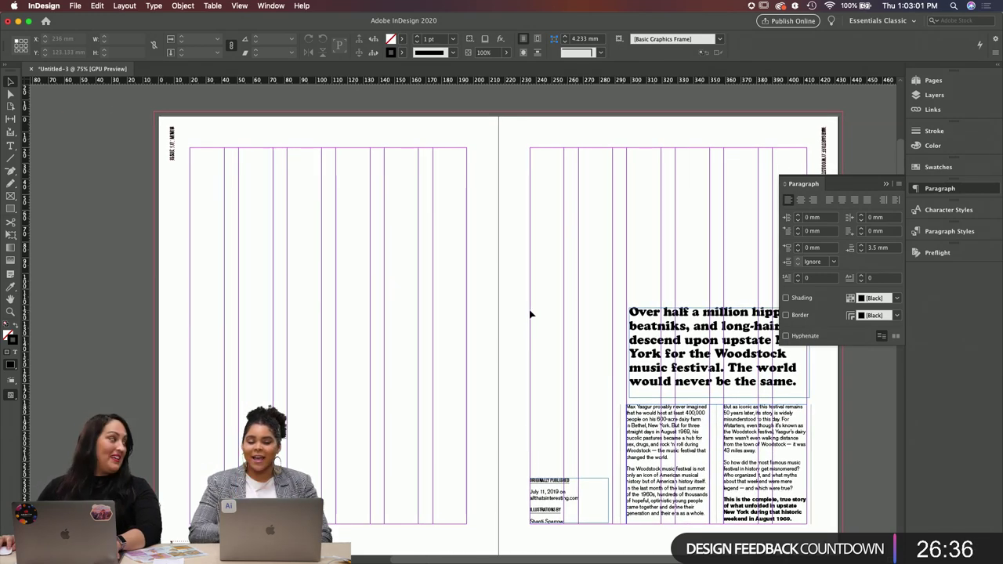
drag(553, 313, 562, 280)
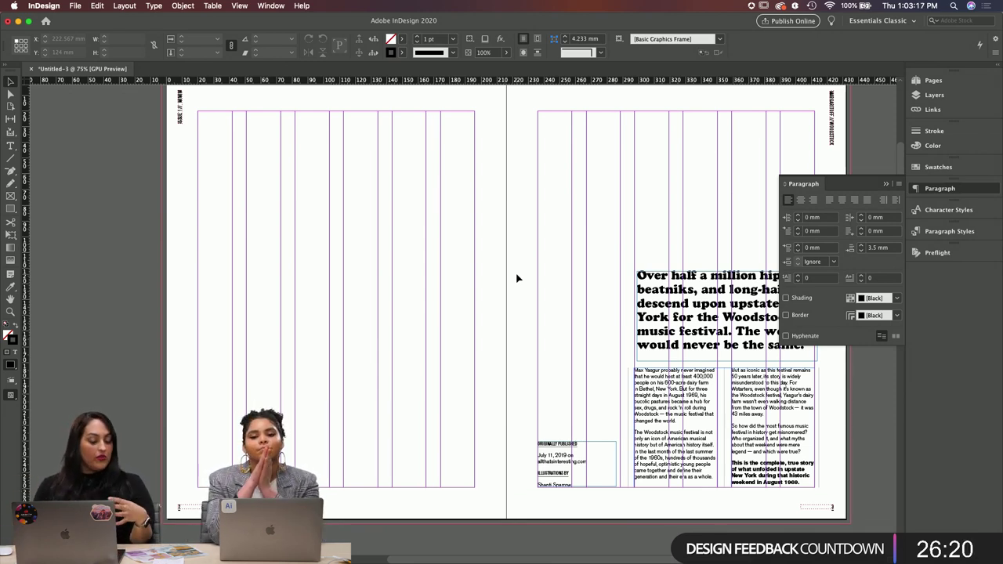
key(super+d)
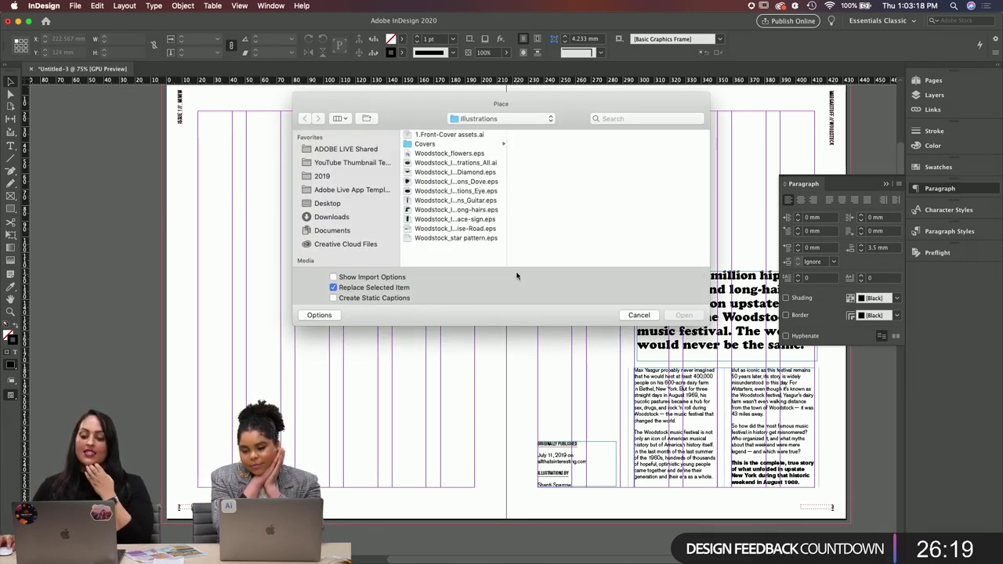
Step: Browse the Illustrations files and load Woodstock_Internal illustrations_long-hairs.eps for placing
click(458, 155)
click(463, 162)
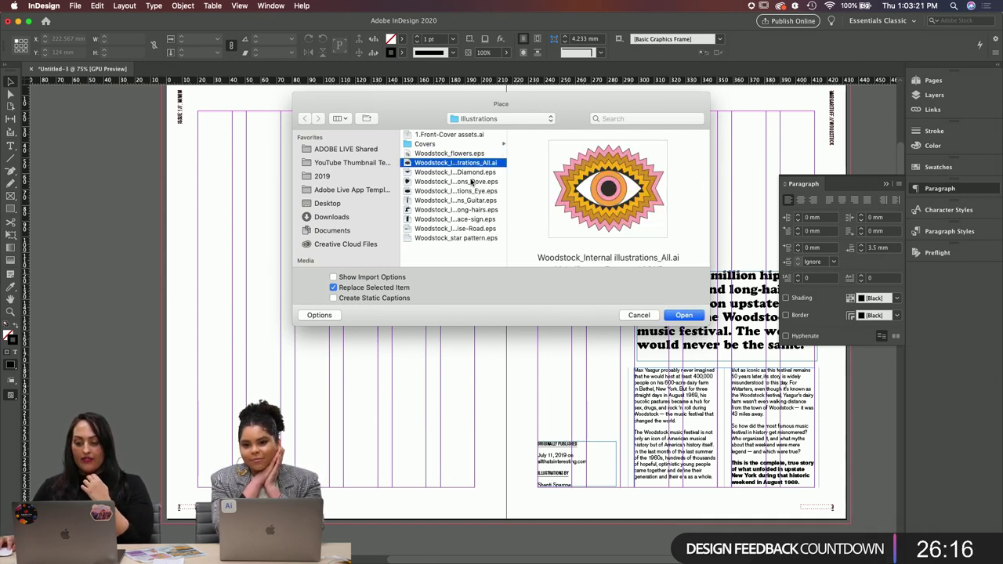
click(471, 172)
click(472, 182)
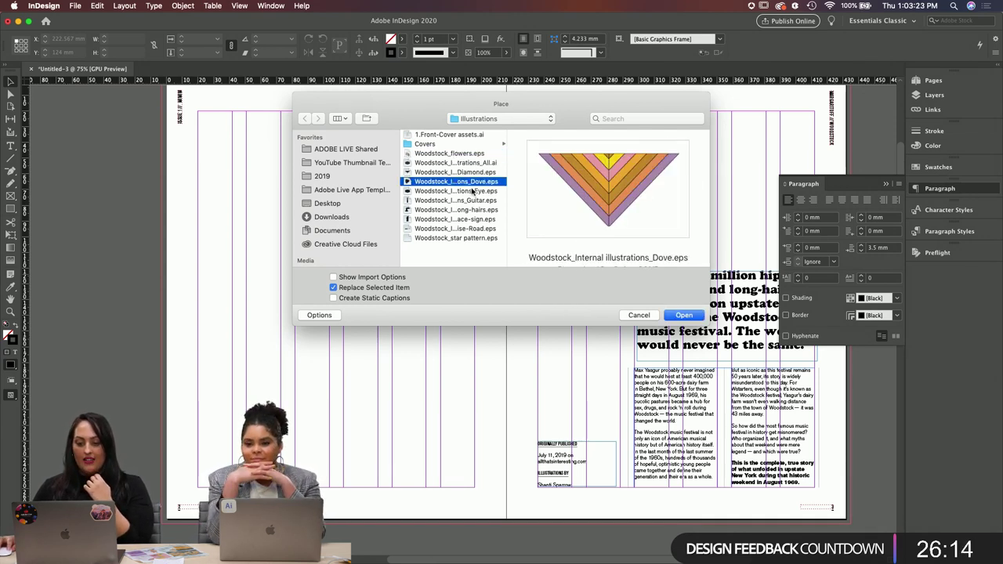
click(473, 191)
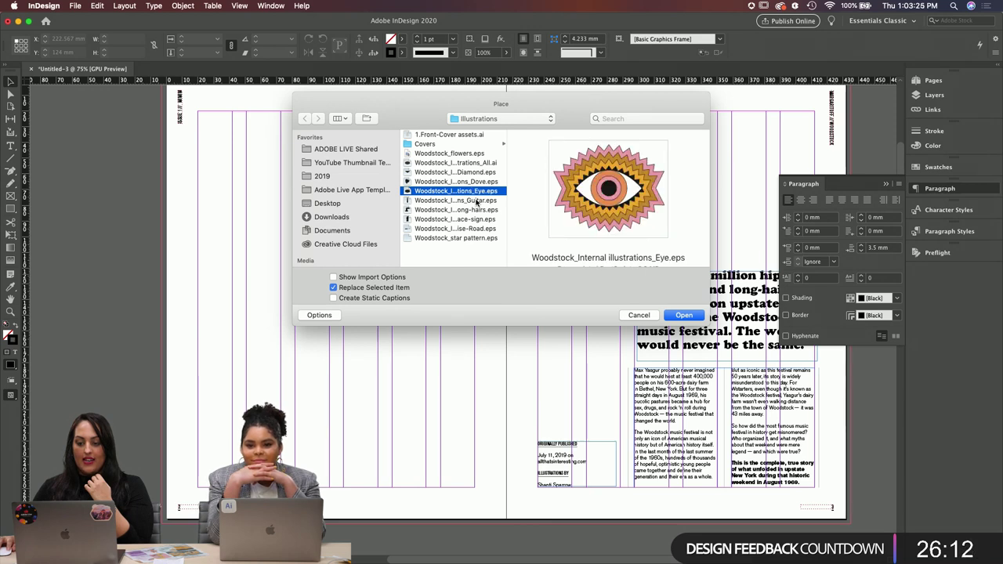
click(474, 200)
click(475, 212)
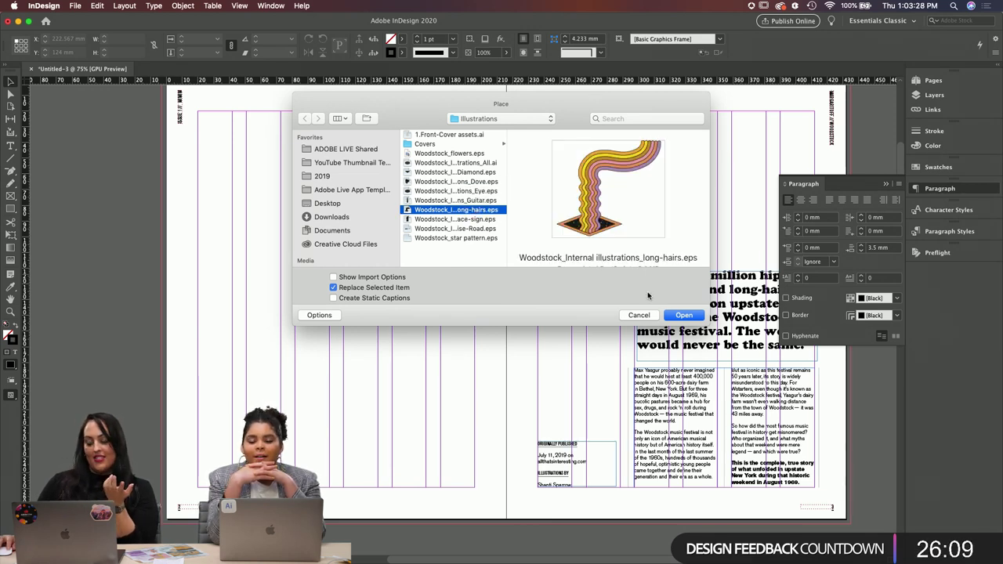
click(683, 315)
Step: Place the long-hairs illustration at about X -9.767 mm, Y -26.283 mm, bleeding off the top
click(213, 105)
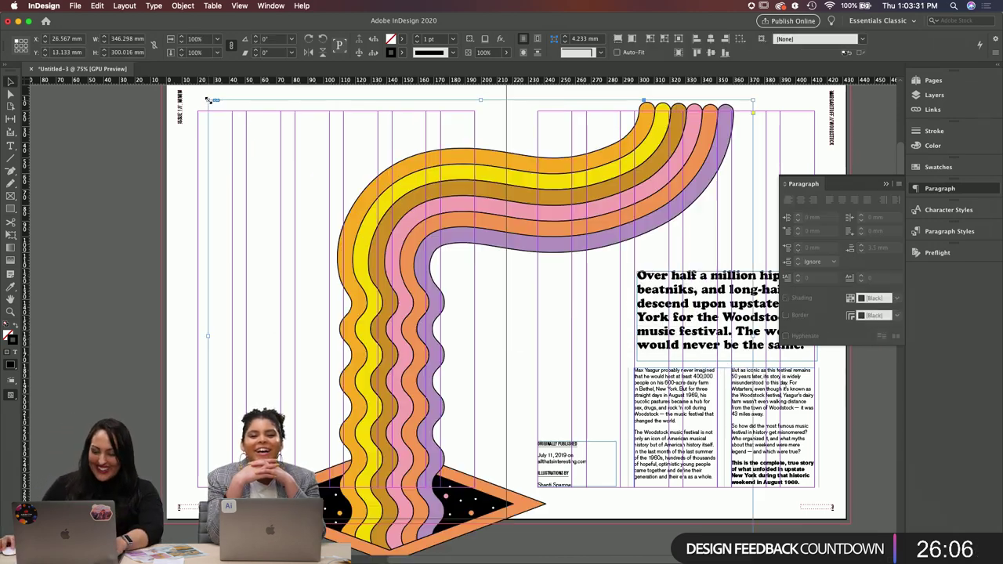
drag(429, 392, 384, 350)
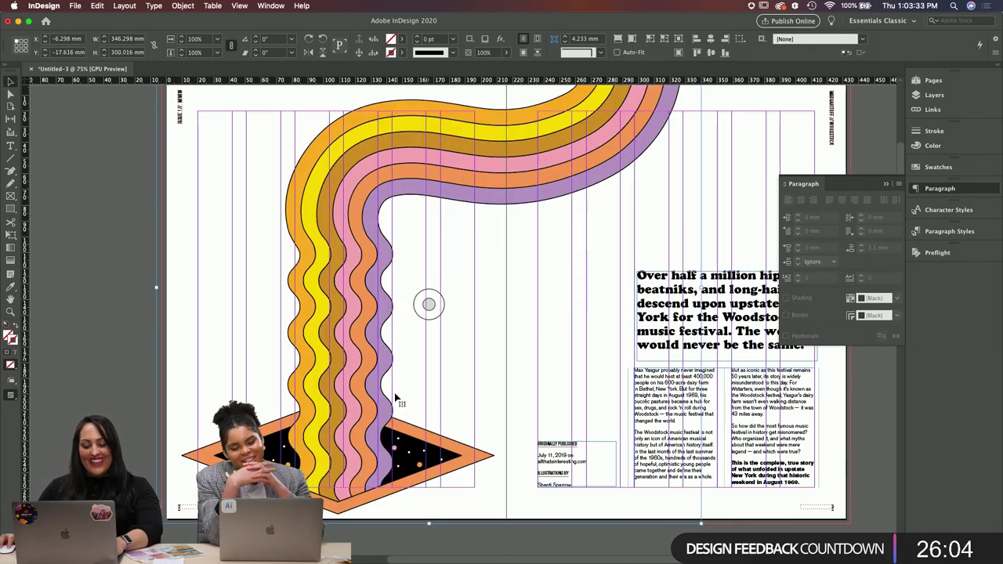
drag(394, 396, 385, 387)
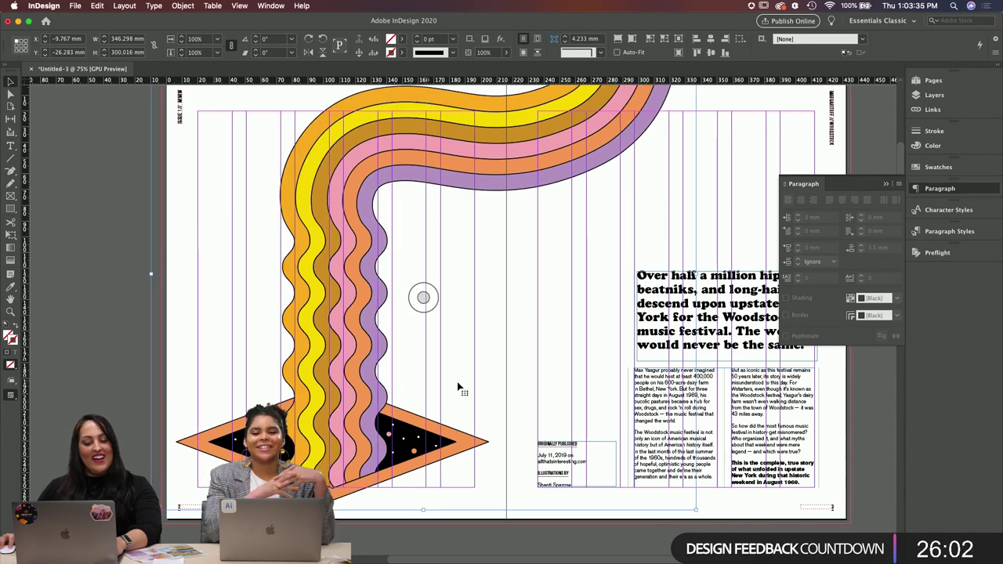
click(900, 185)
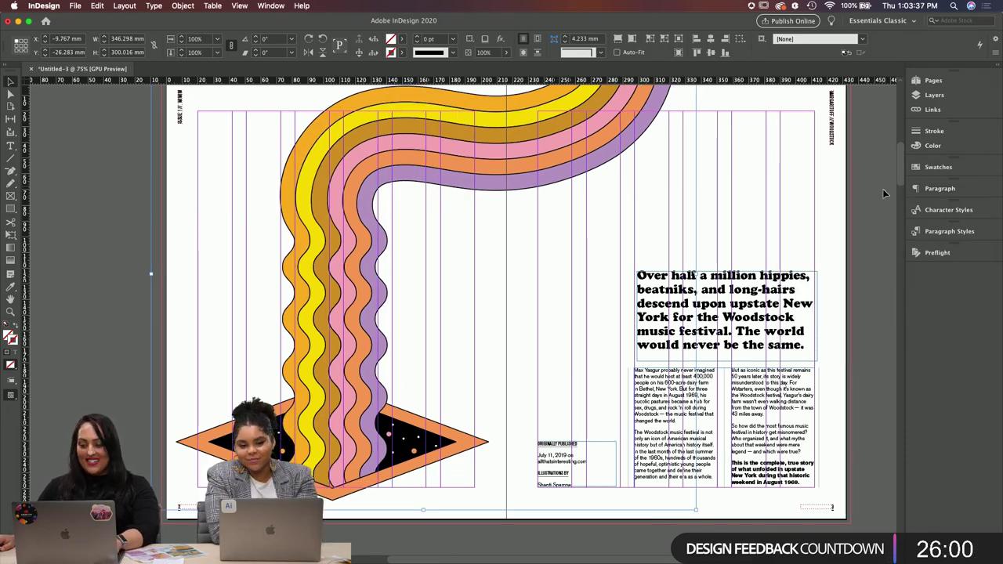
Step: Check the placed illustration in Presentation mode
scroll(530, 466, down, 2)
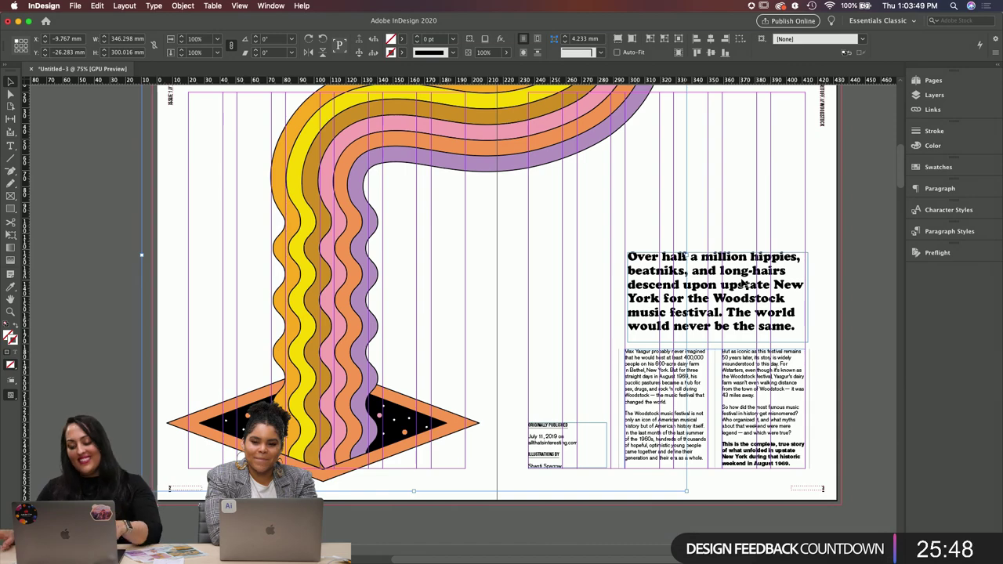
scroll(785, 239, up, 1)
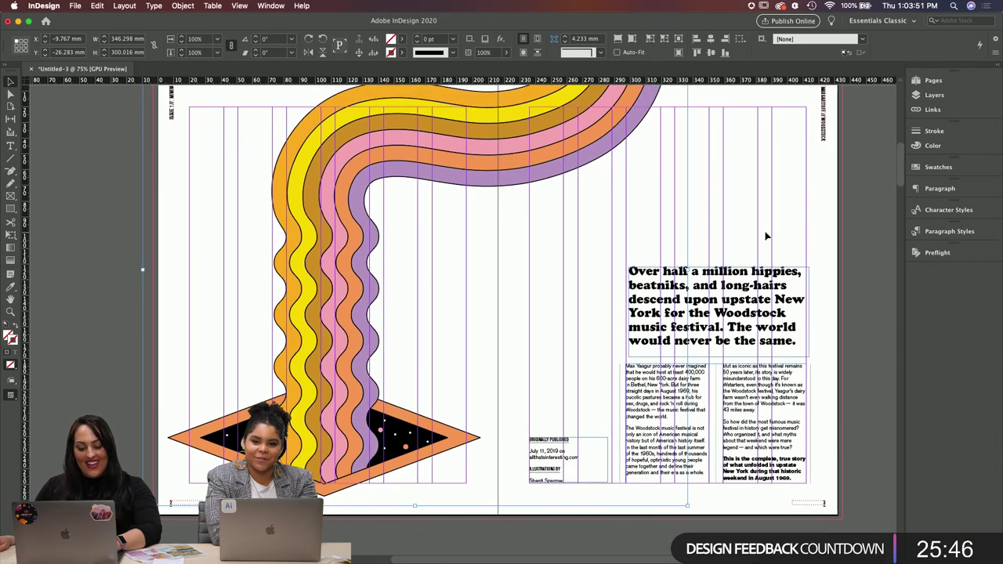
key(shift+w)
key(Escape)
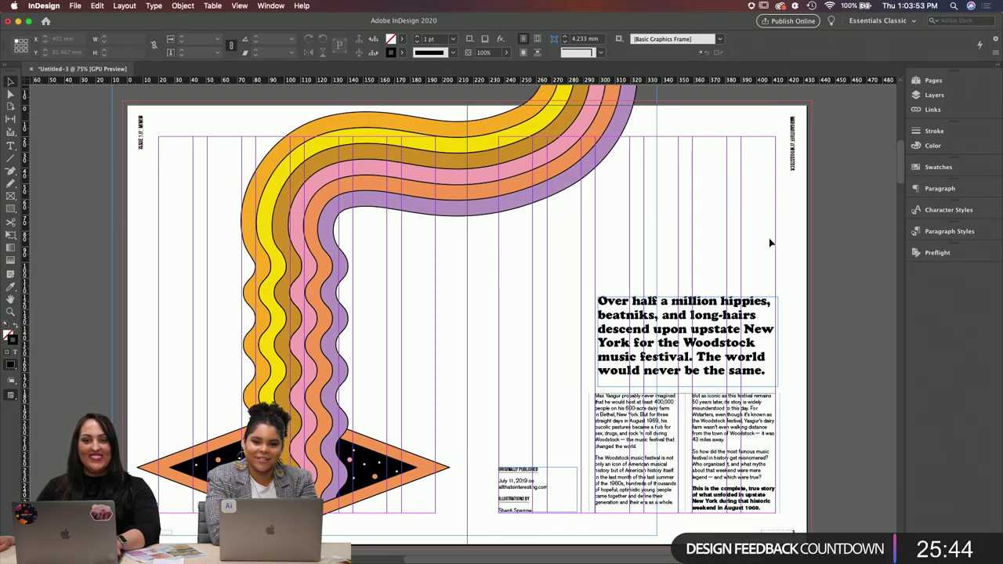
drag(766, 236, 814, 227)
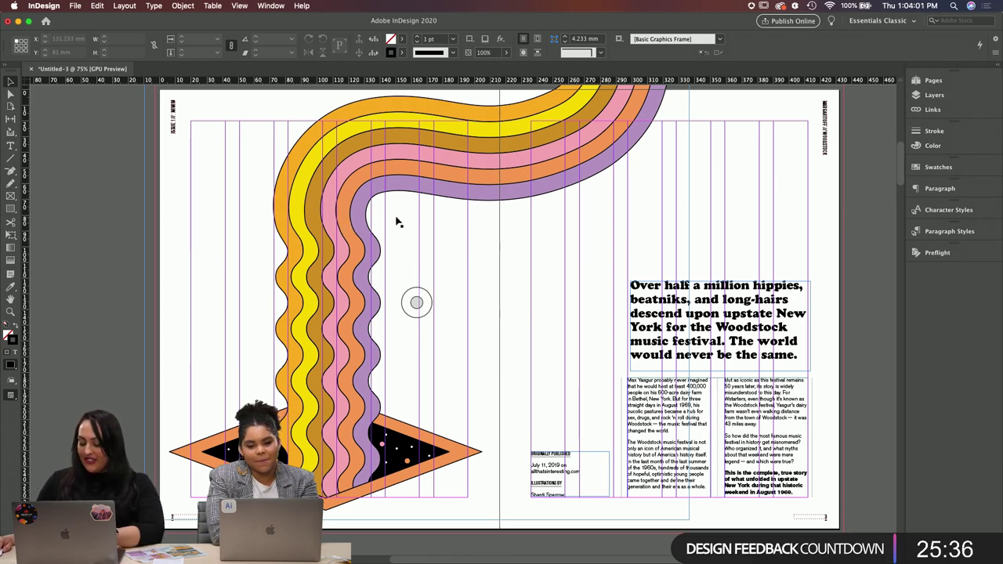
scroll(572, 266, up, 2)
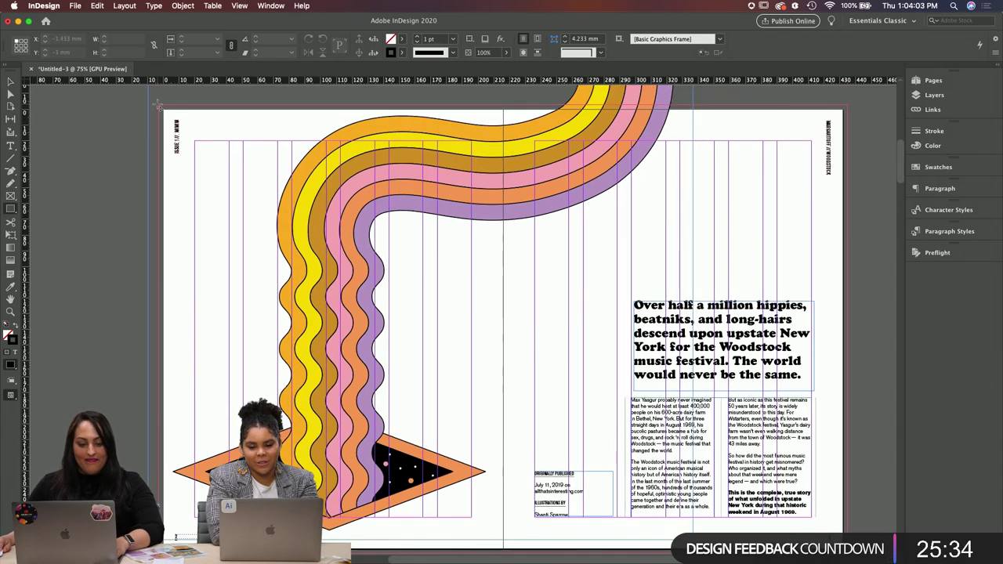
Step: Cover the left page with a PANTONE Red 0331 C frame sent behind the illustration
drag(157, 104, 504, 488)
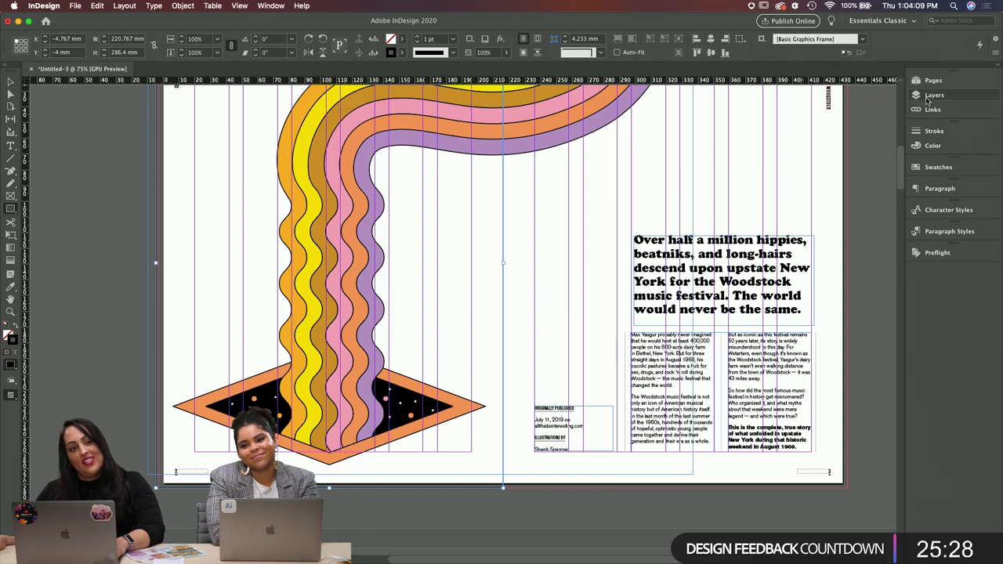
click(962, 167)
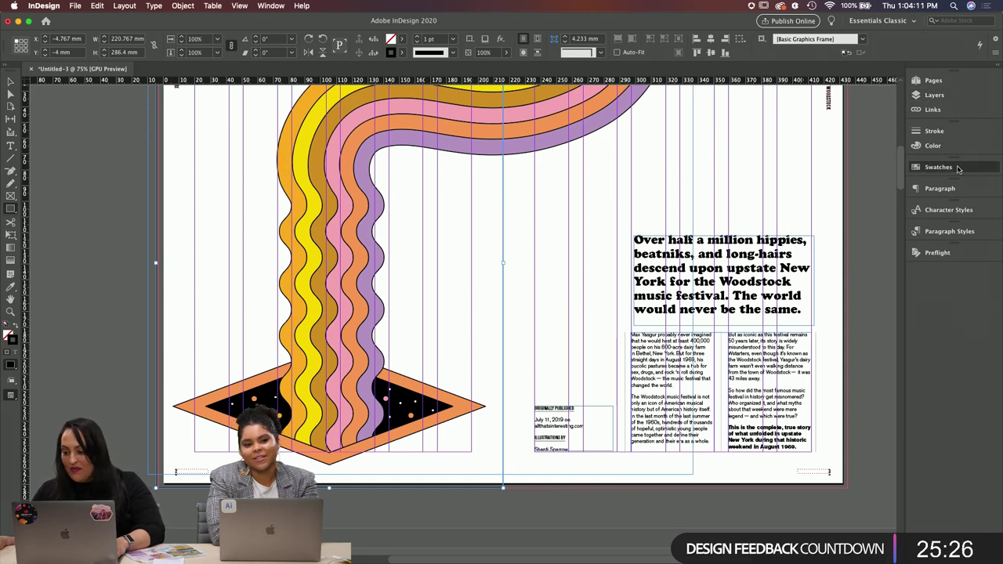
scroll(817, 356, down, 1)
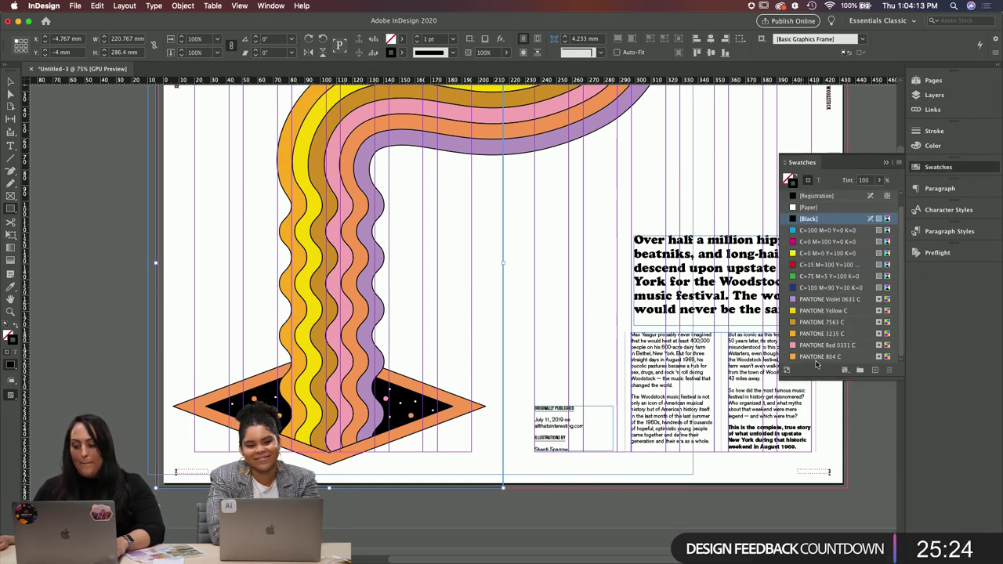
click(815, 346)
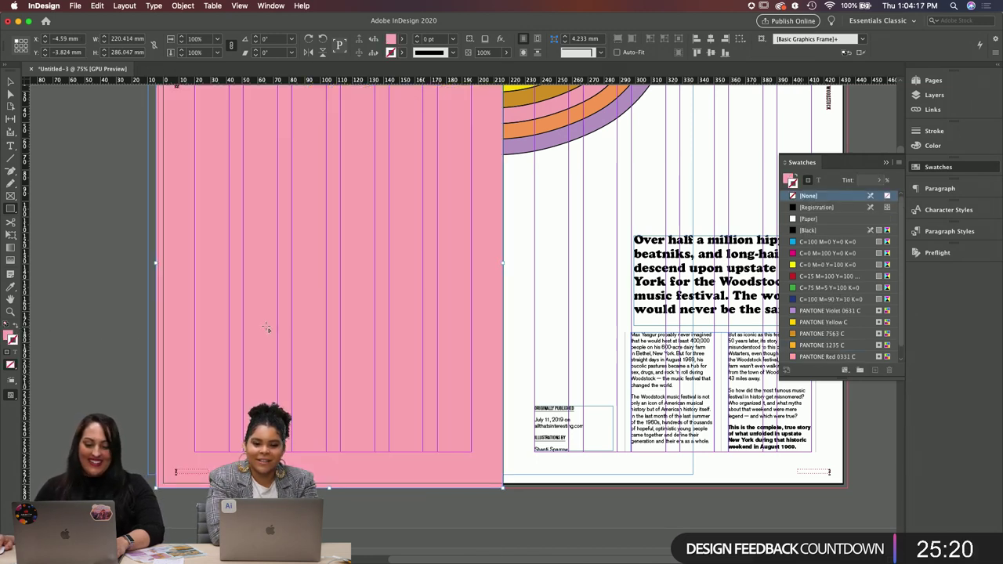
key(super+shift+bracketleft)
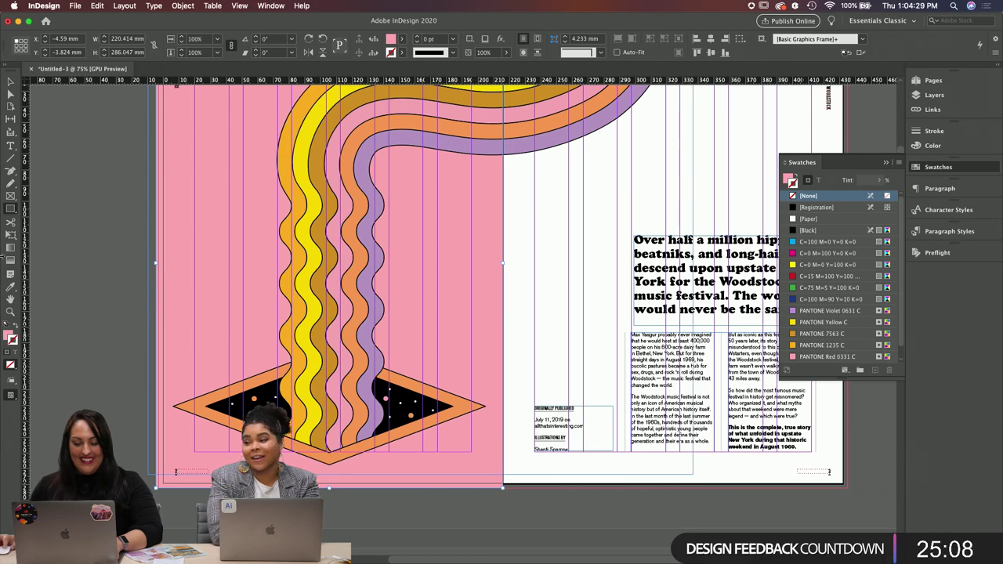
Step: Deselect everything and preview the finished spread full-screen
click(10, 81)
click(420, 280)
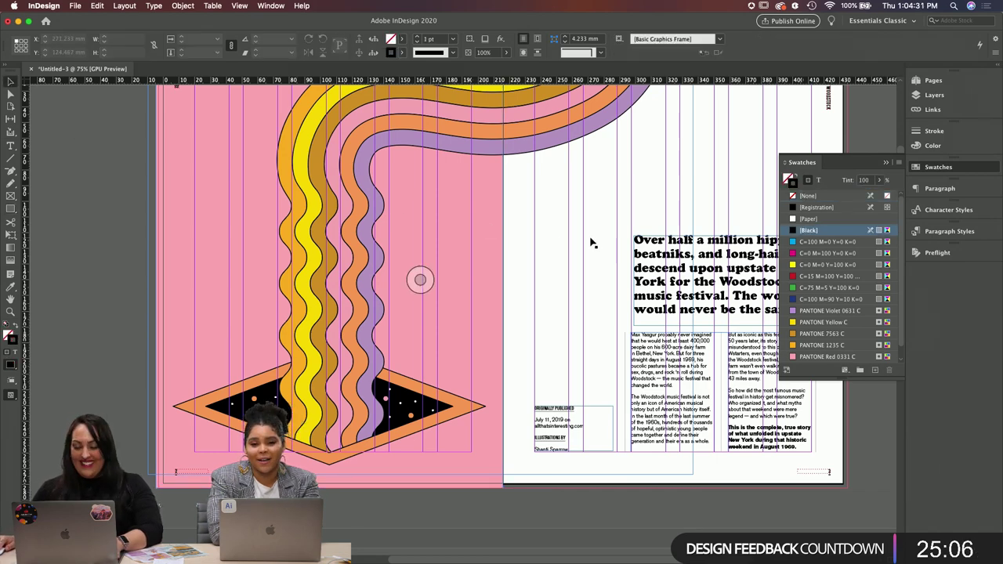
key(shift+w)
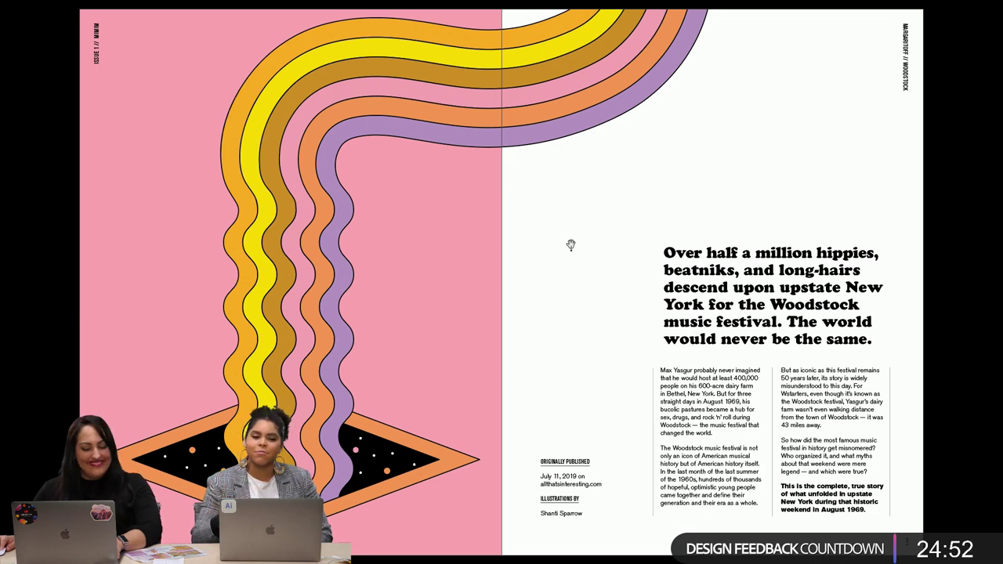
Step: Re-enter Presentation Mode, page between the rainbow opening spread and the bird spread, then exit
key(Escape)
scroll(580, 278, down, 1)
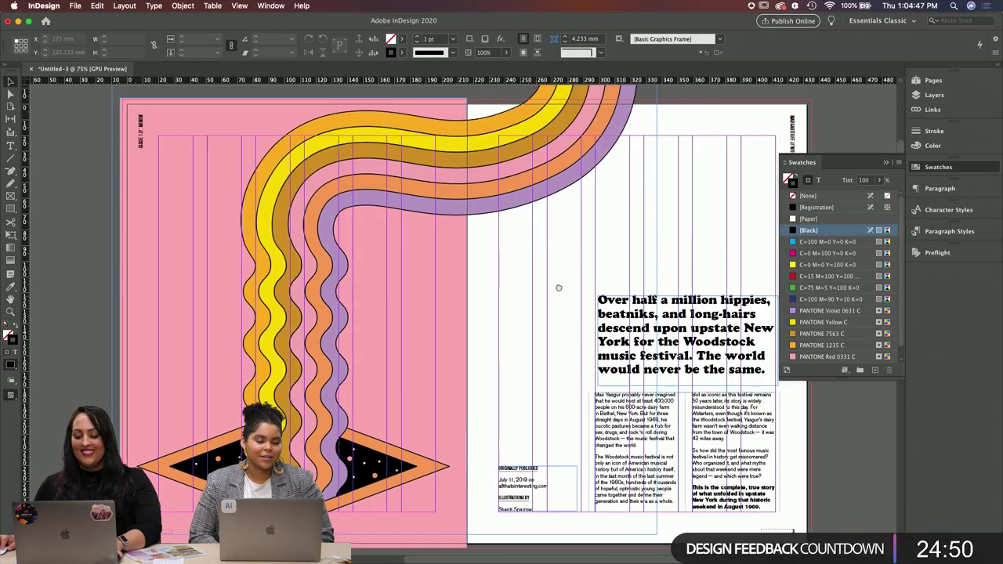
key(shift+w)
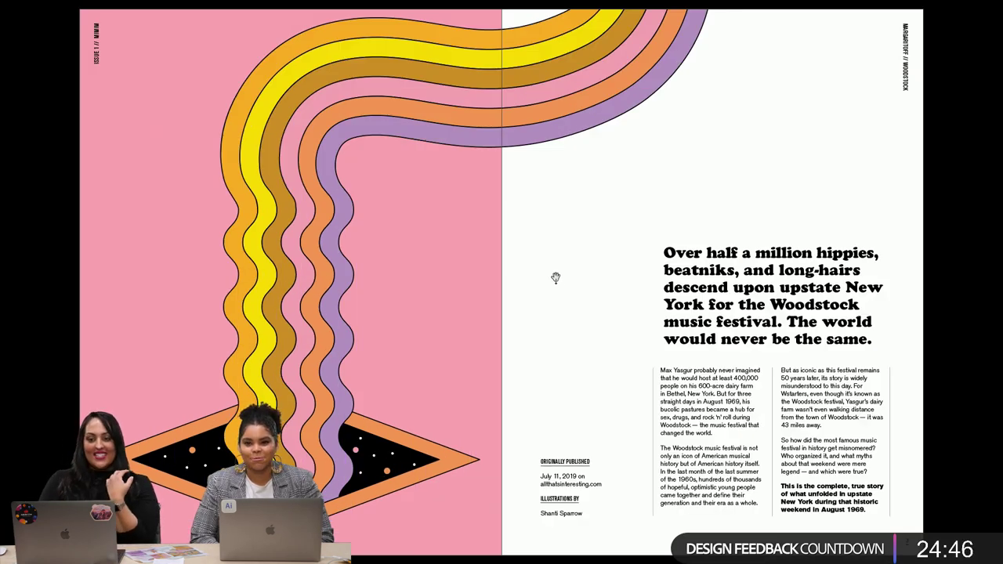
key(Right)
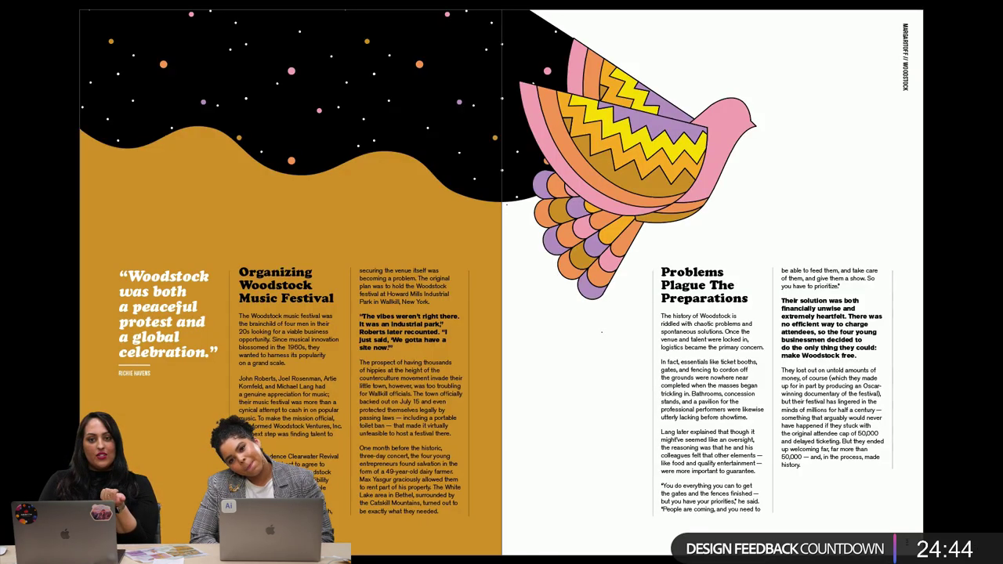
key(Left)
key(Right)
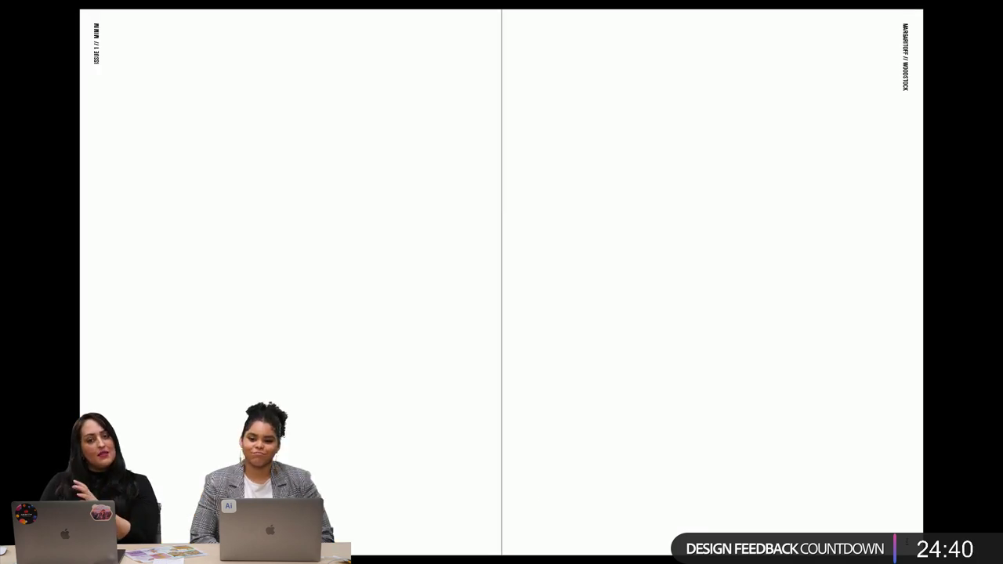
key(Left)
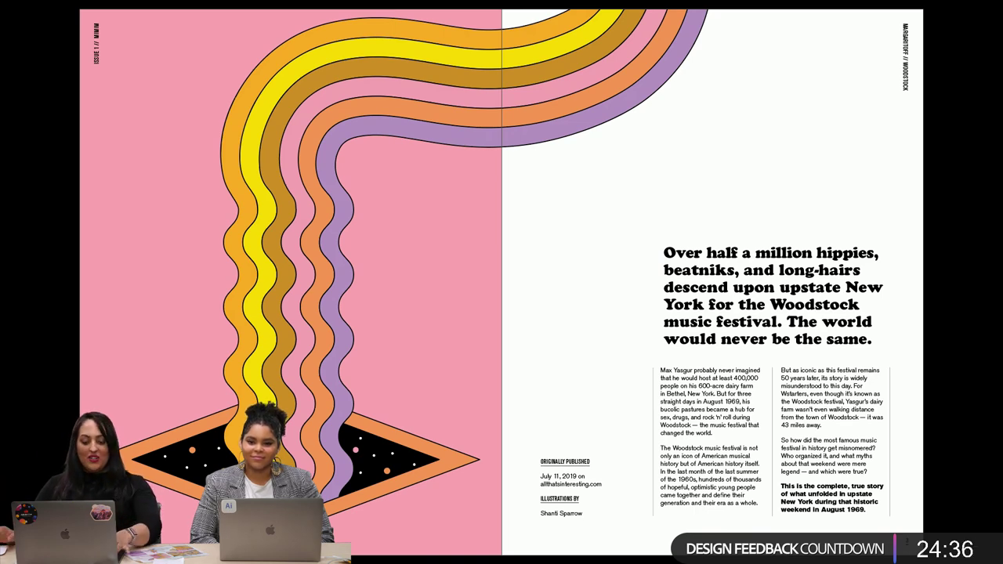
key(Escape)
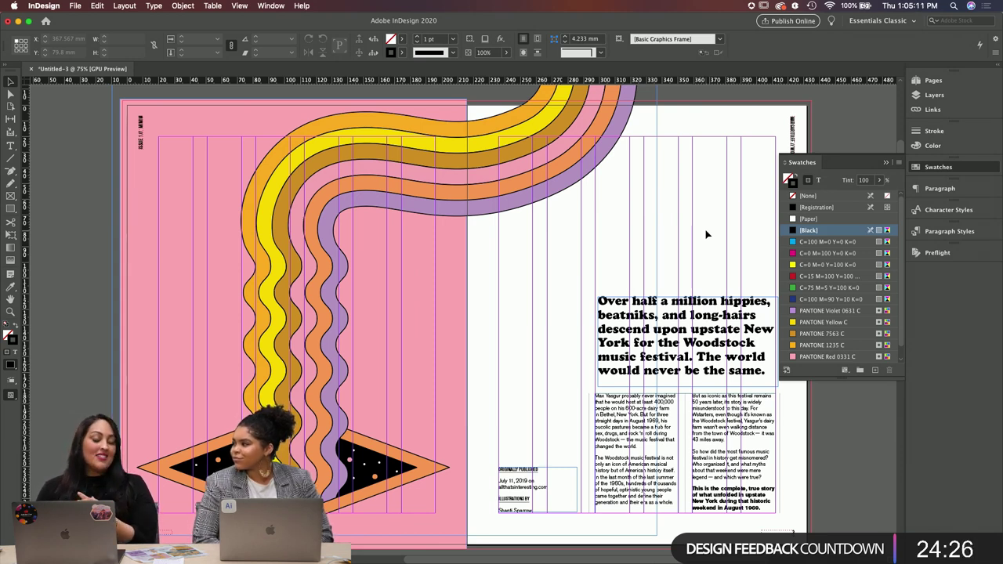
Step: Deselect the wavy illustration and view spread 2-3 in Preview mode without guides or frame edges
click(383, 310)
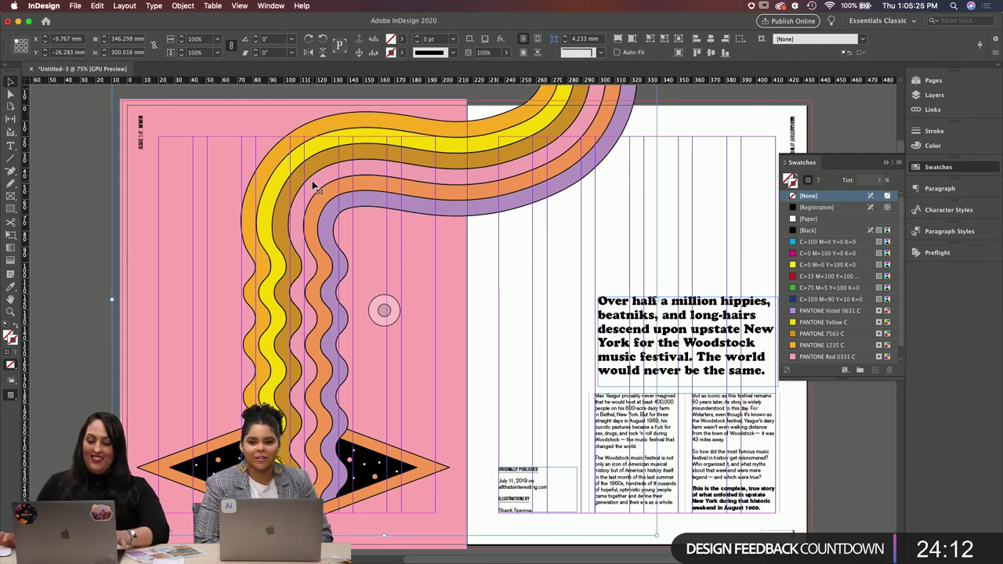
click(679, 222)
key(w)
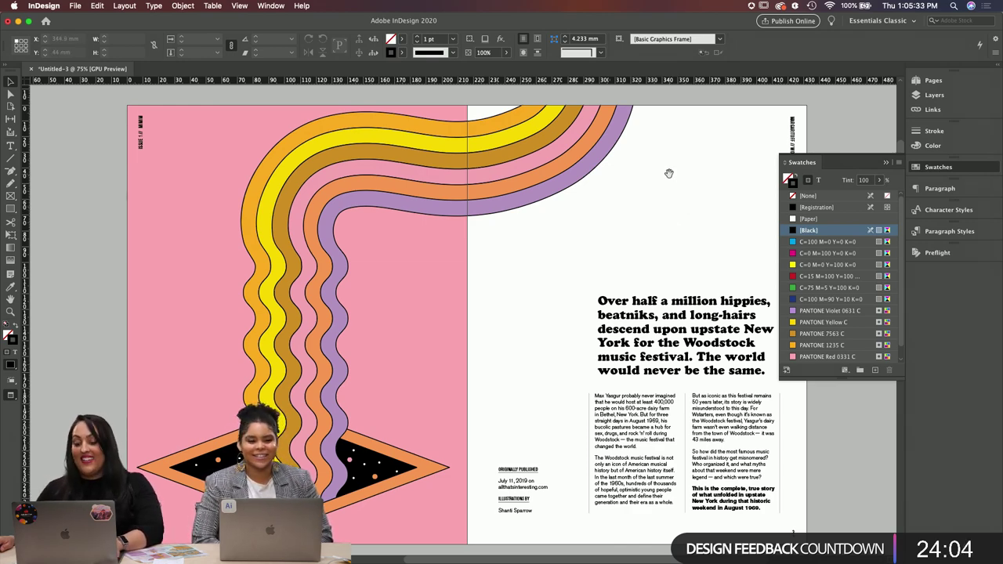
Step: Pan up to page 1's 'Issue No.1' cover text and return to Normal mode with guides showing
scroll(673, 203, up, 2)
scroll(674, 203, down, 10)
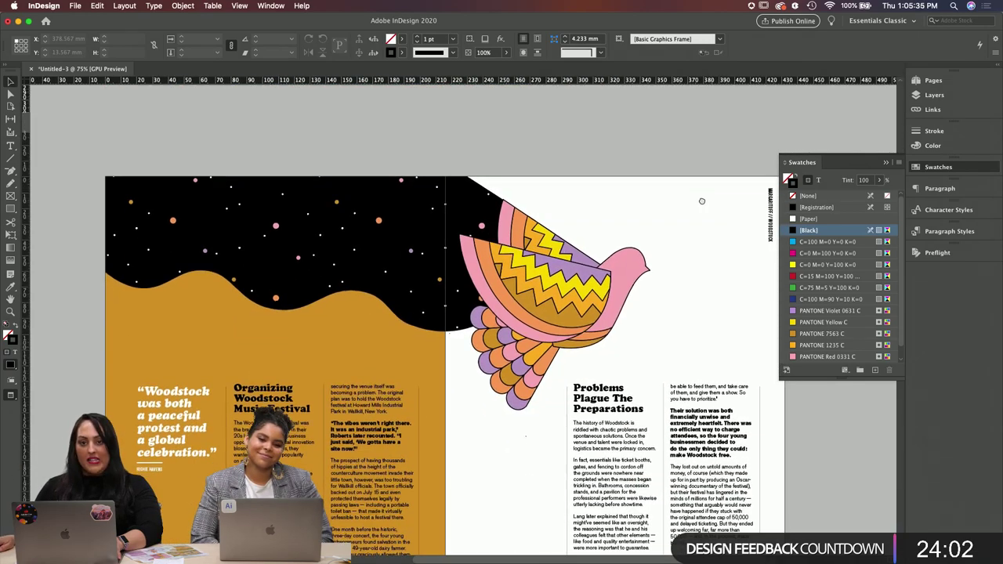
drag(703, 202, 699, 255)
scroll(699, 254, up, 8)
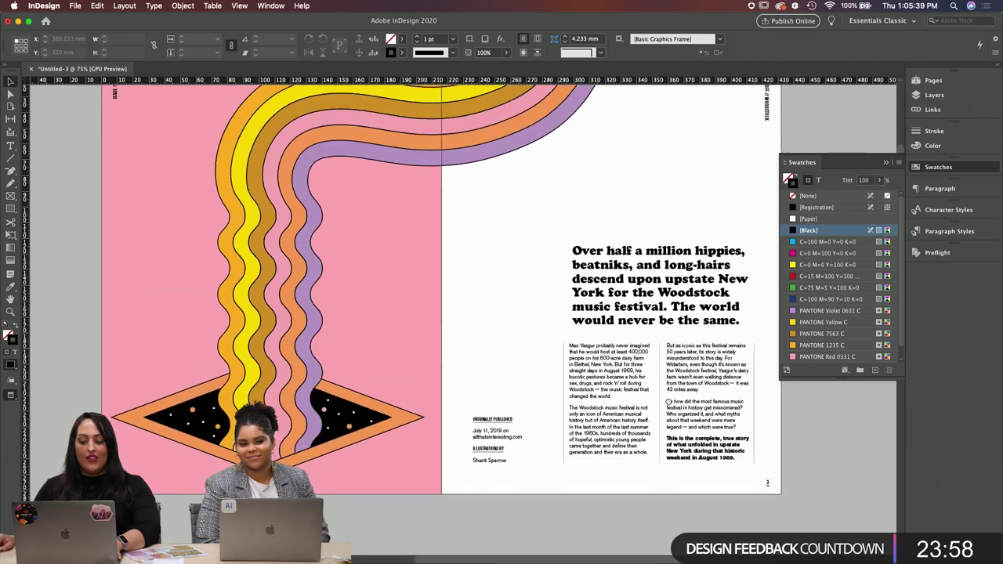
scroll(674, 238, up, 5)
drag(645, 230, 604, 408)
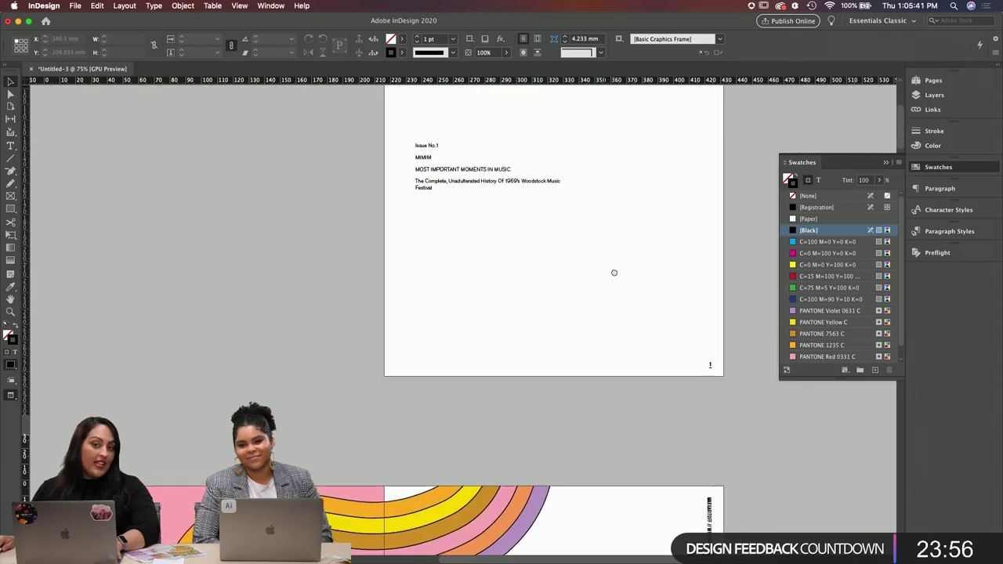
drag(613, 273, 561, 424)
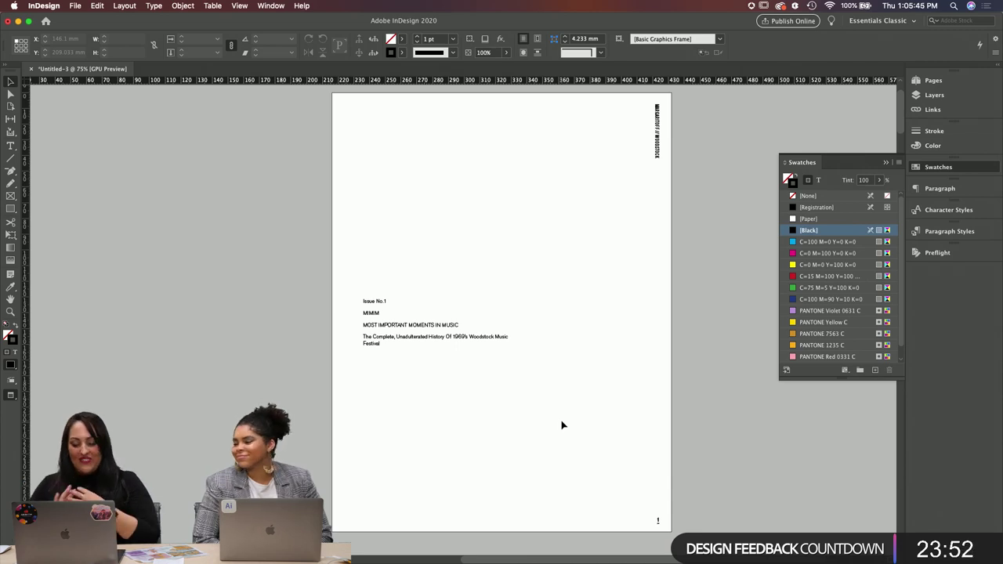
key(w)
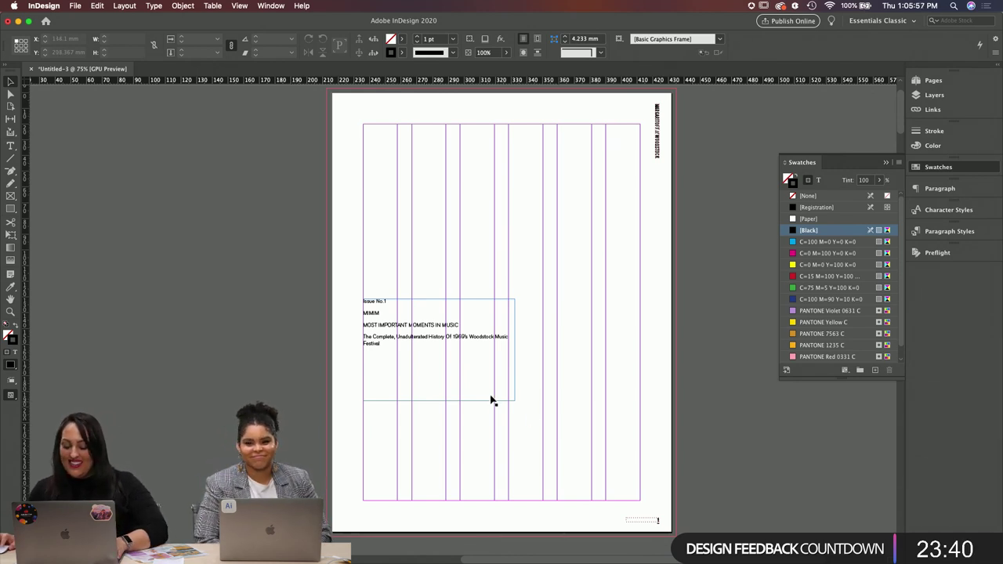
Step: Move the cover text onto the pasteboard and place Covers/Front-Cover.ai from page 1's top-left bleed corner
drag(438, 335, 212, 473)
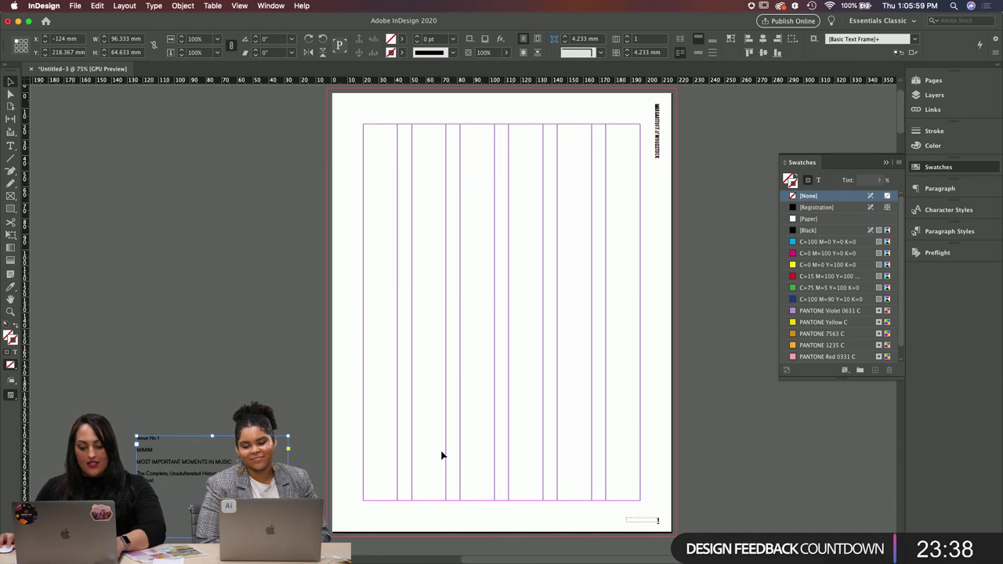
click(441, 454)
key(super+d)
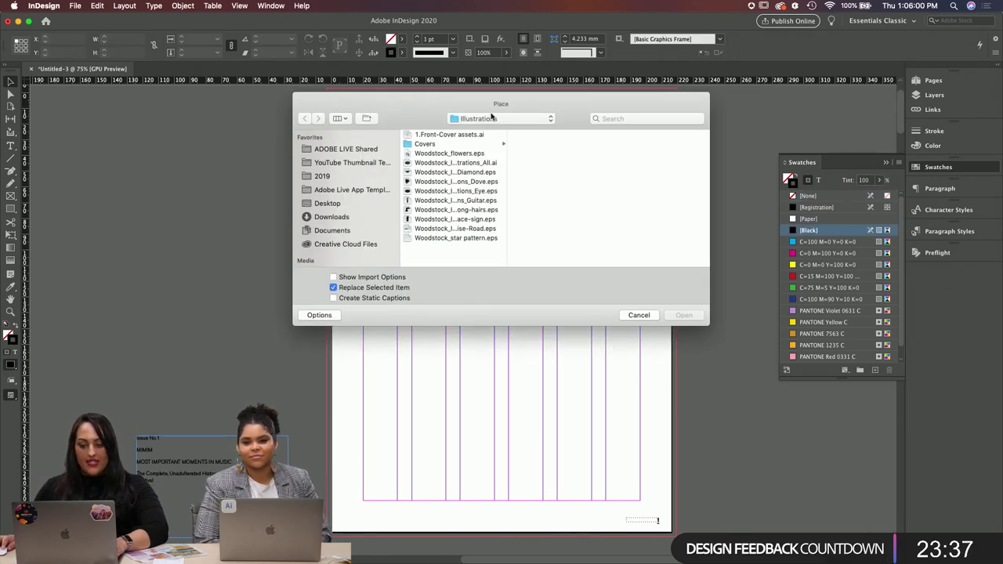
click(444, 145)
click(549, 144)
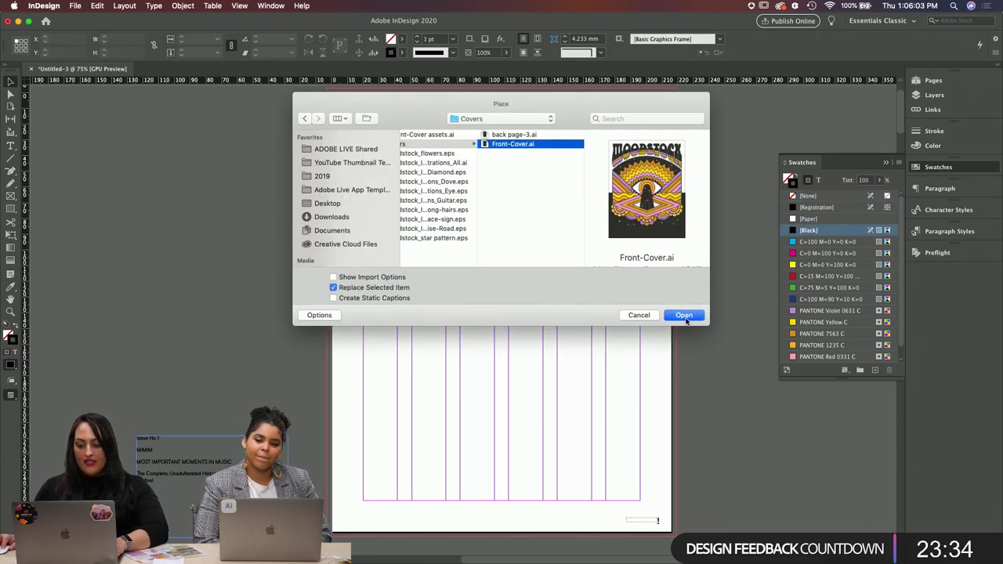
click(683, 315)
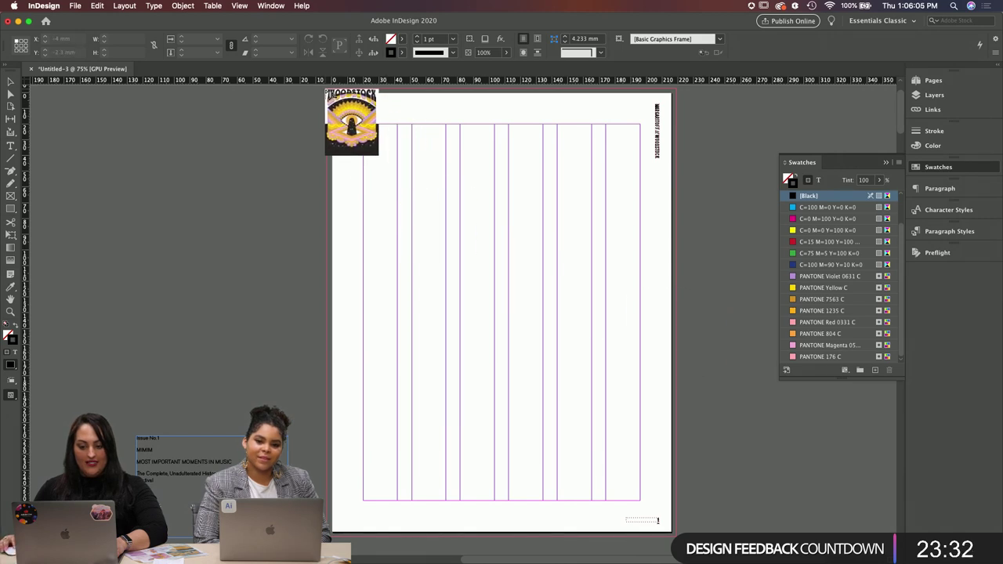
click(330, 93)
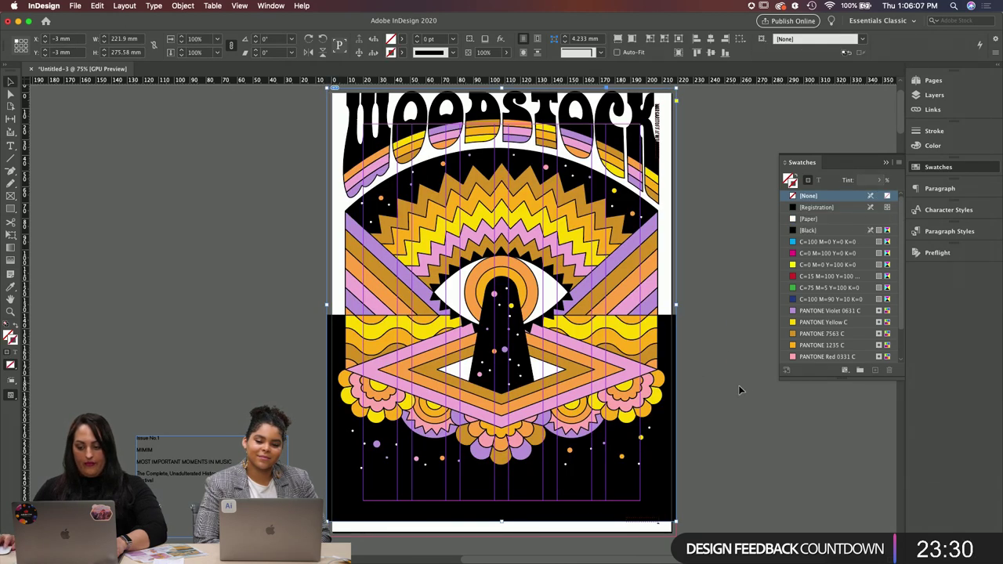
scroll(501, 314, down, 4)
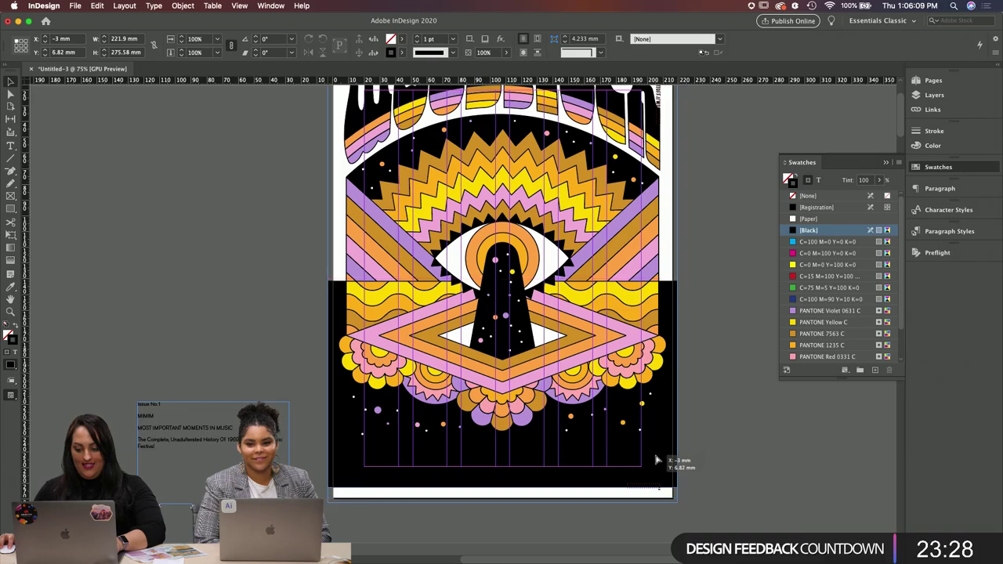
scroll(665, 459, up, 2)
click(727, 406)
scroll(743, 334, up, 2)
scroll(744, 334, up, 3)
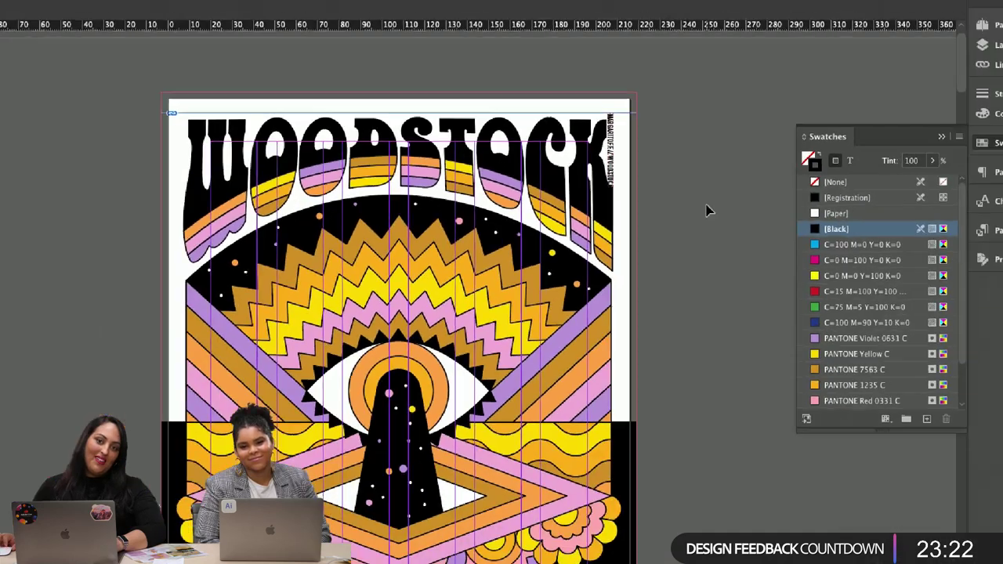
Step: Apply the [None] master to page 1 and show the Woodstock cover in Presentation Mode
scroll(706, 210, up, 1)
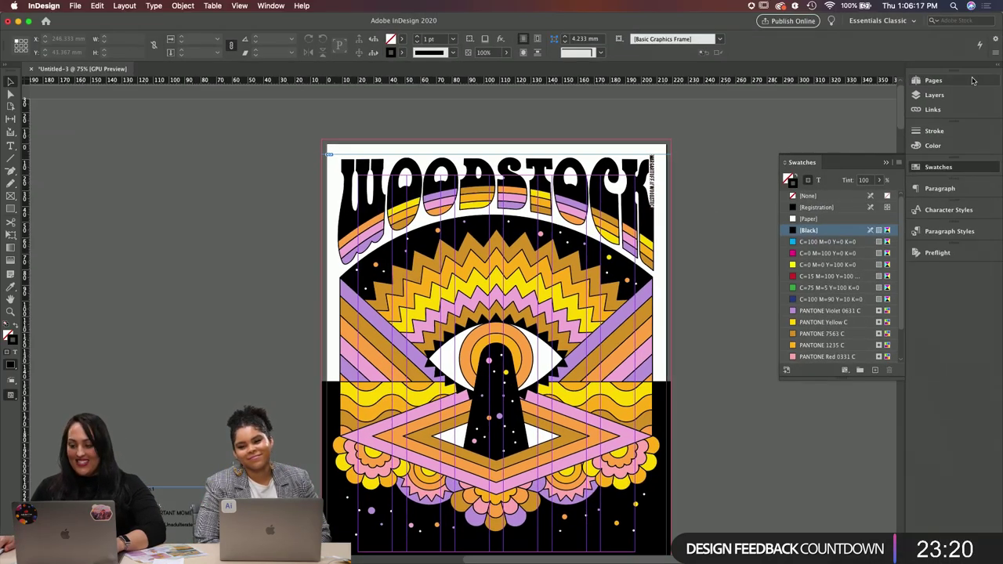
click(932, 80)
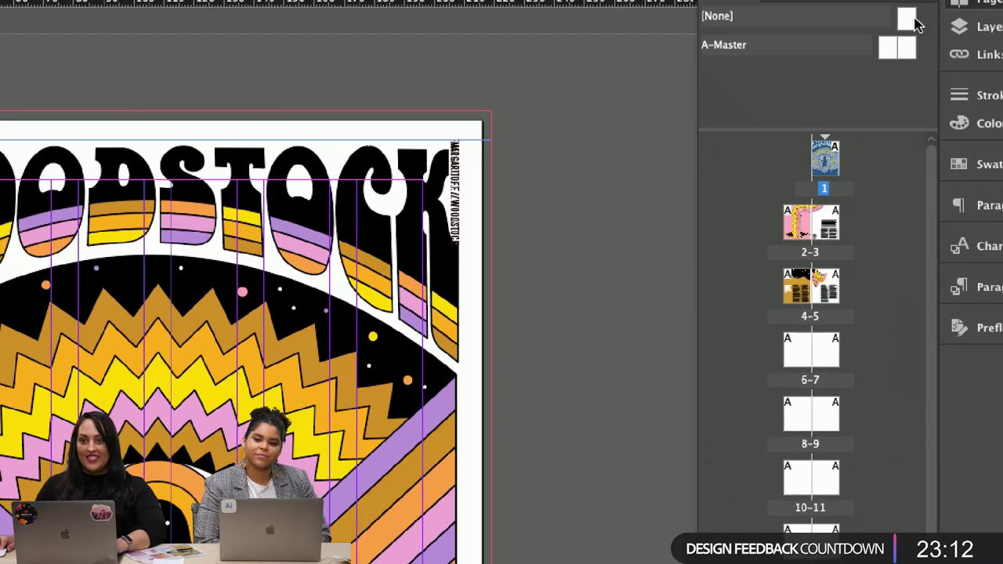
drag(900, 28, 822, 192)
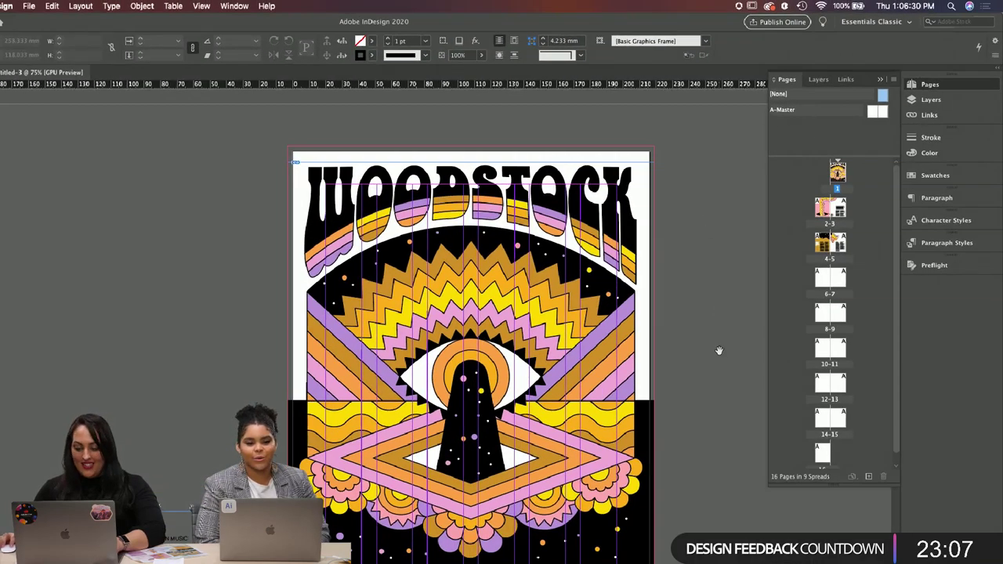
scroll(686, 271, down, 3)
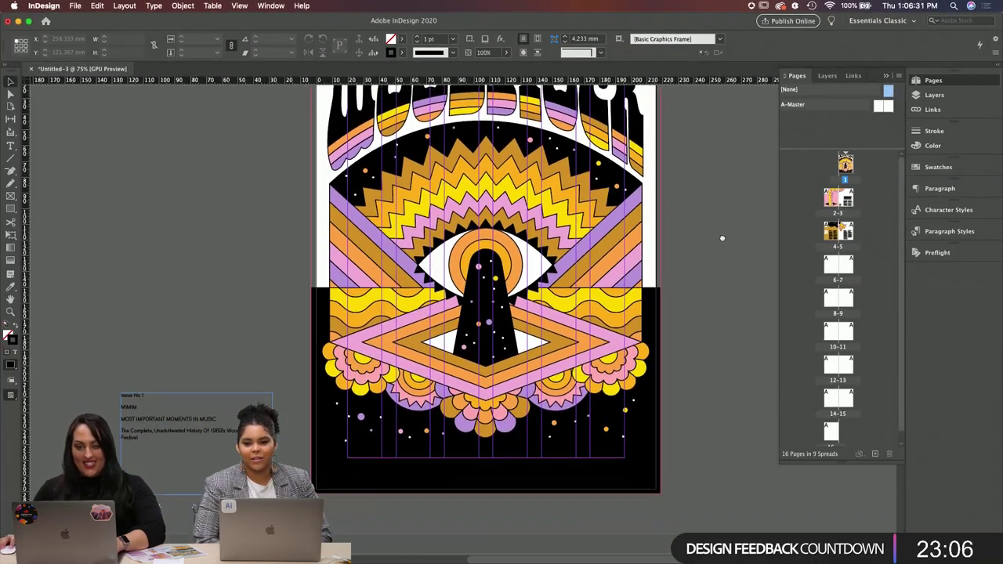
key(shift+w)
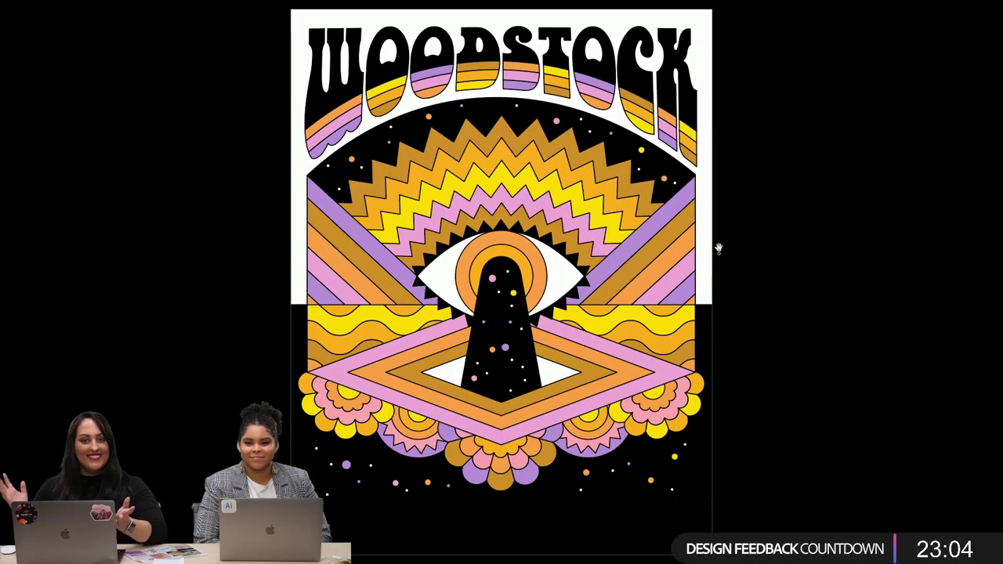
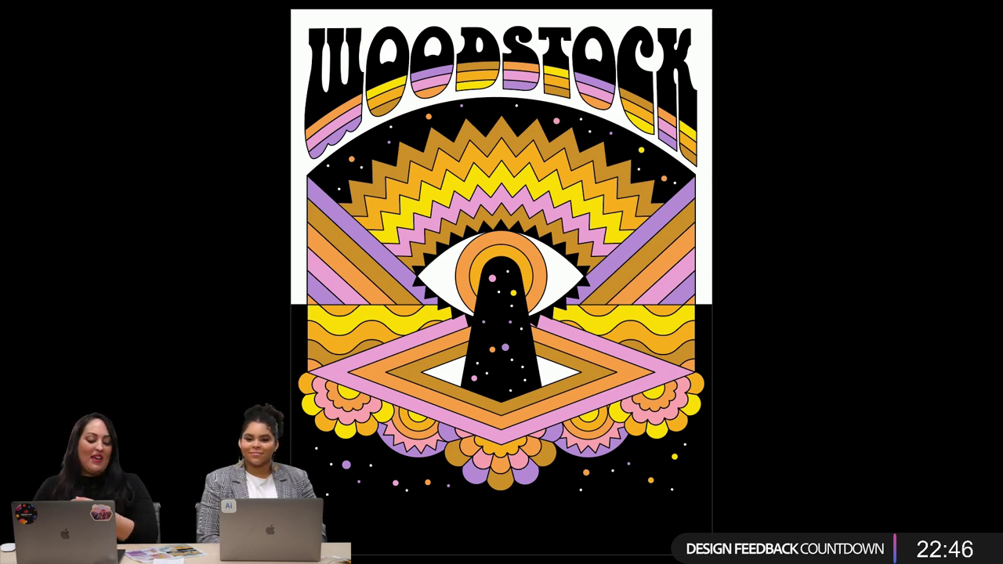
Step: Exit presentation mode and zoom to 125% on the pasteboard text frame with the Woodstock headings
key(Escape)
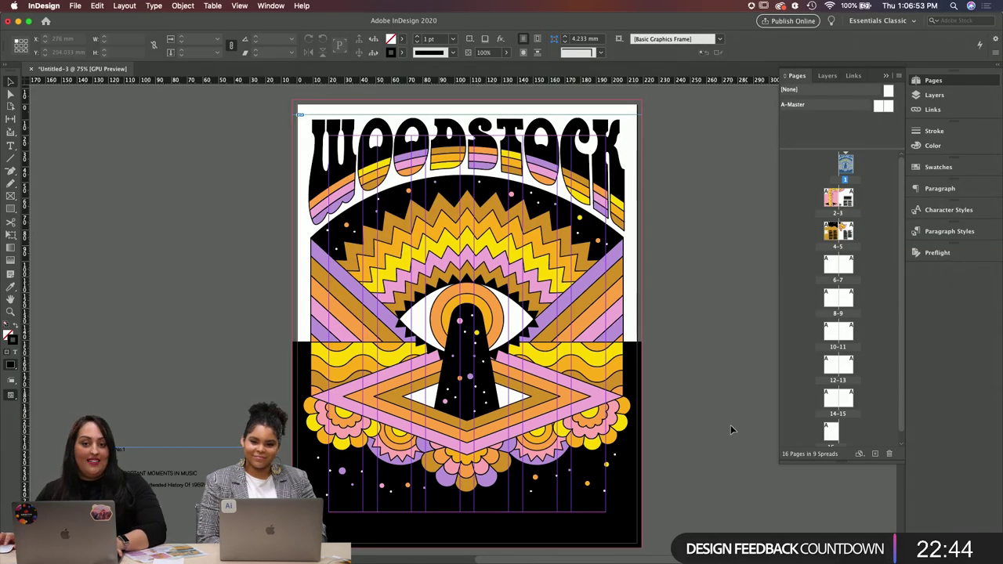
scroll(697, 463, down, 5)
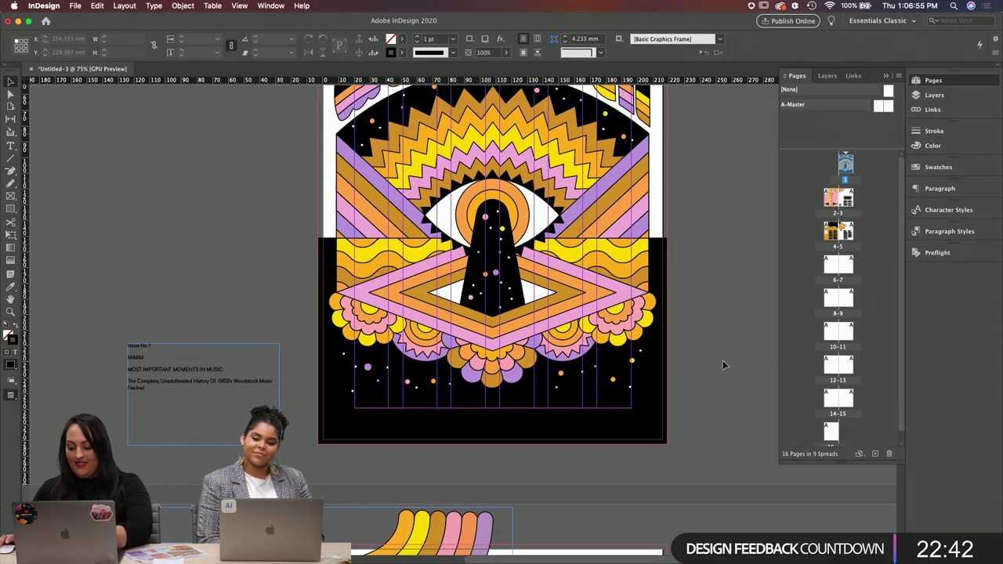
key(super+1)
key(super+equal)
scroll(525, 405, down, 3)
scroll(525, 406, left, 6)
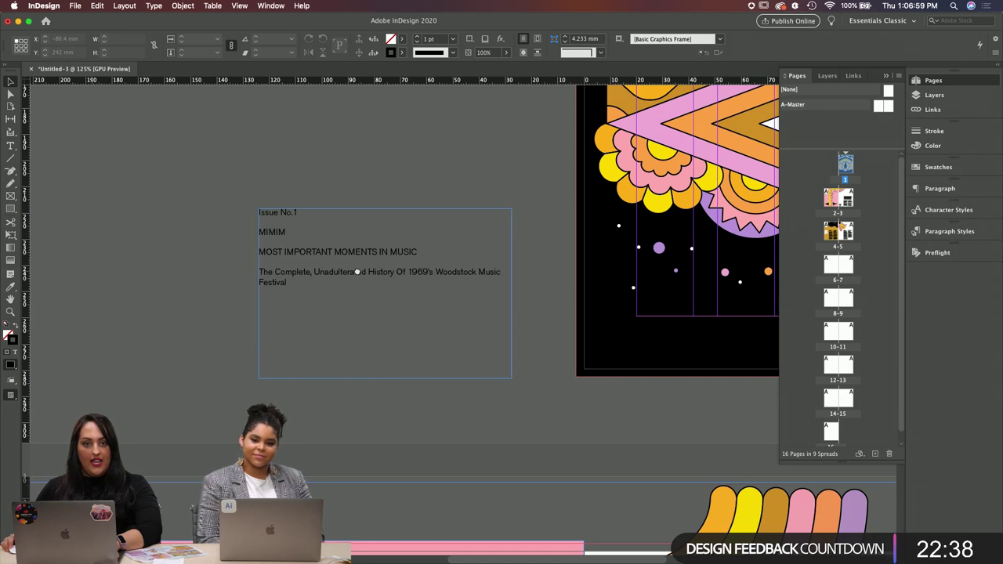
Step: Select all text in the Issue No.1 block and apply the [Paper] swatch to make it white
click(298, 287)
double_click(289, 289)
key(super+a)
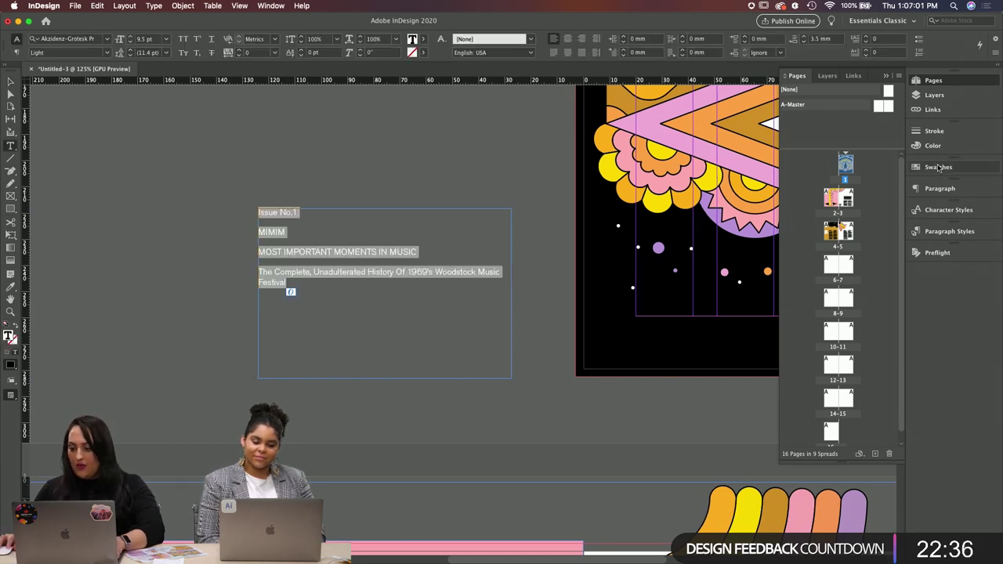
click(938, 167)
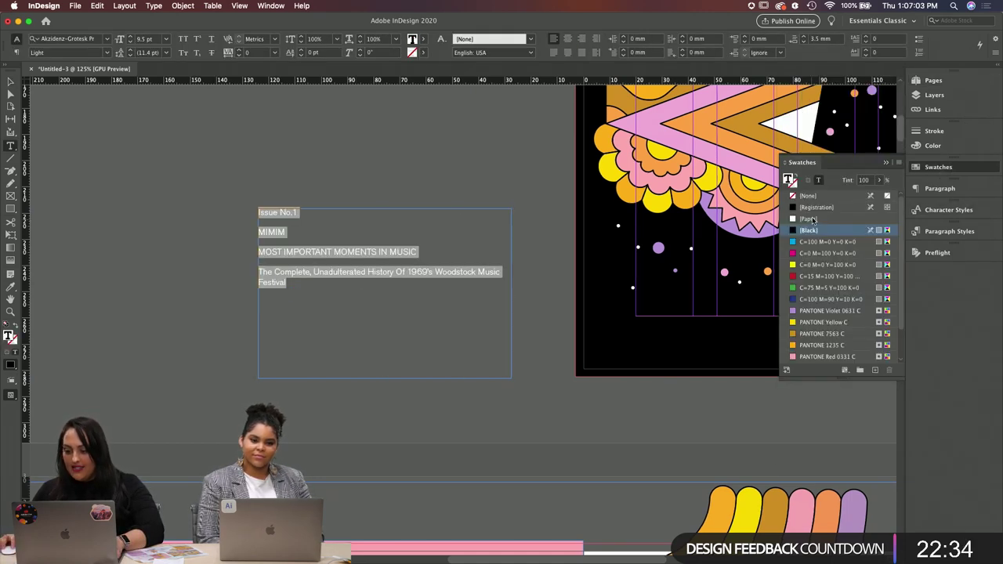
click(810, 218)
click(327, 259)
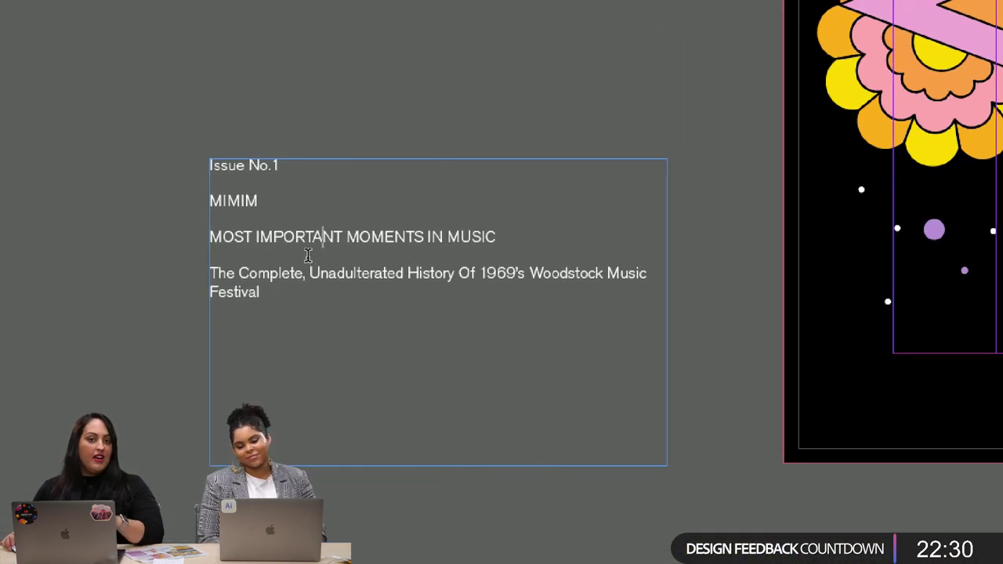
Step: Check the white text on MIMIM, MOST IMPORTANT and the 1969 subtitle, then reselect all text
drag(258, 201, 238, 200)
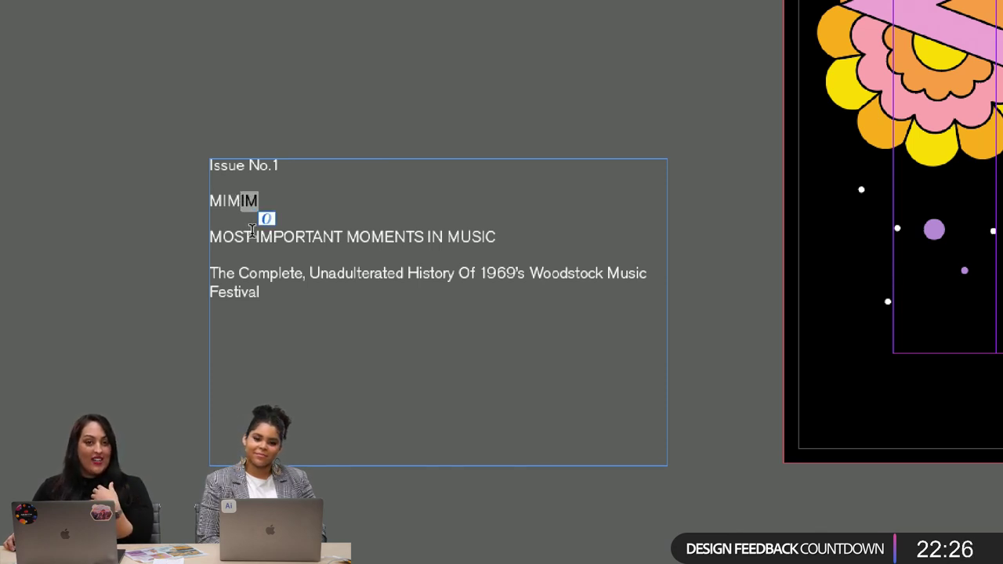
drag(244, 237, 273, 236)
drag(269, 300, 202, 273)
click(257, 281)
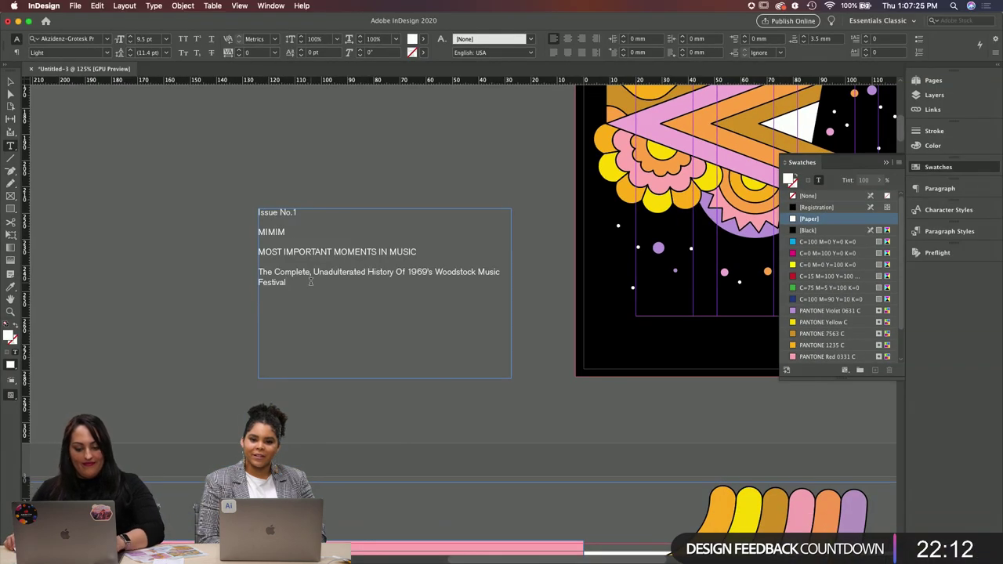
key(super+a)
Step: Set all four cover lines in Akzidenz-Grotesk Pro Regular Condensed with All Caps
click(86, 39)
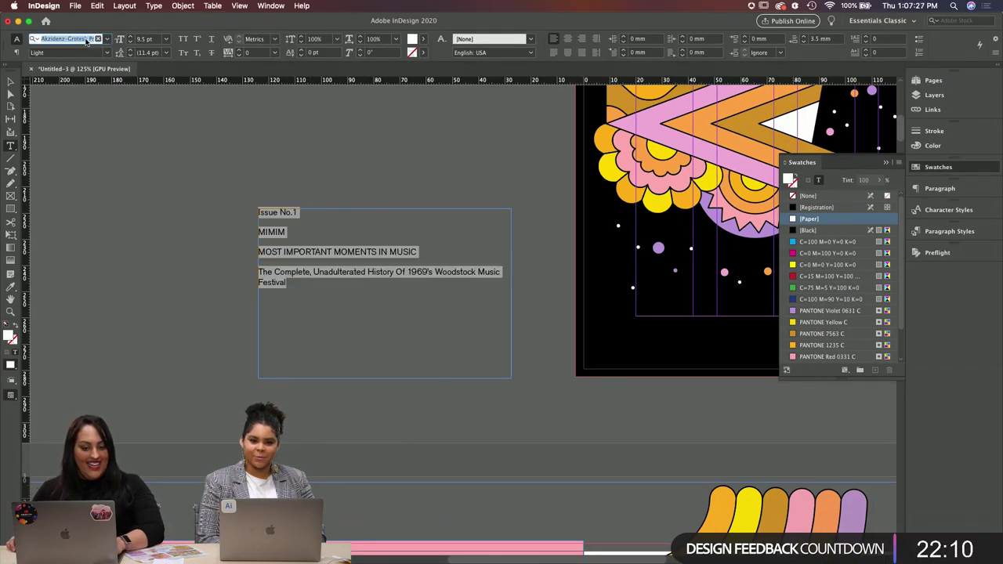
text(con)
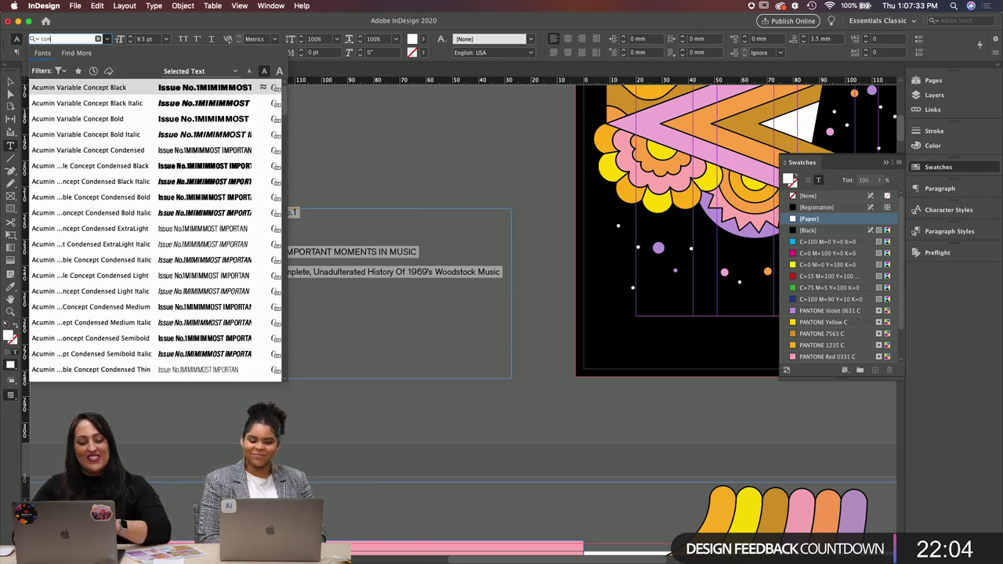
key(BackSpace)
key(BackSpace)
key(BackSpace)
text(ak)
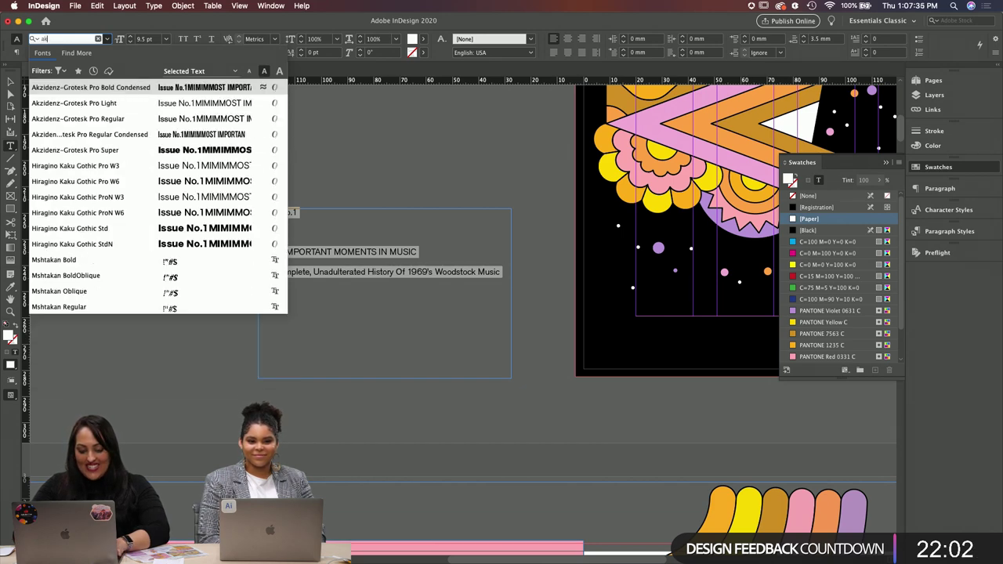
click(128, 134)
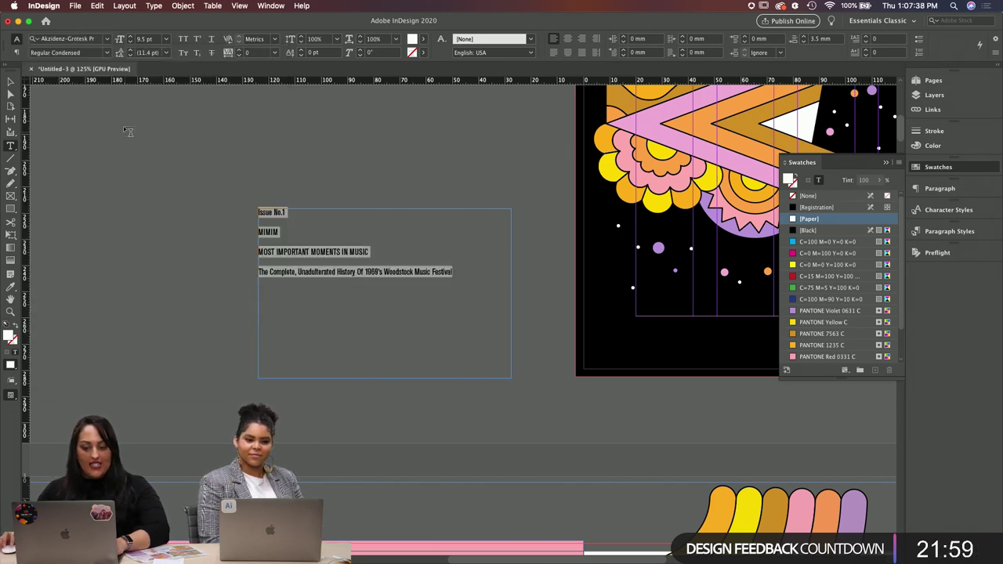
click(183, 40)
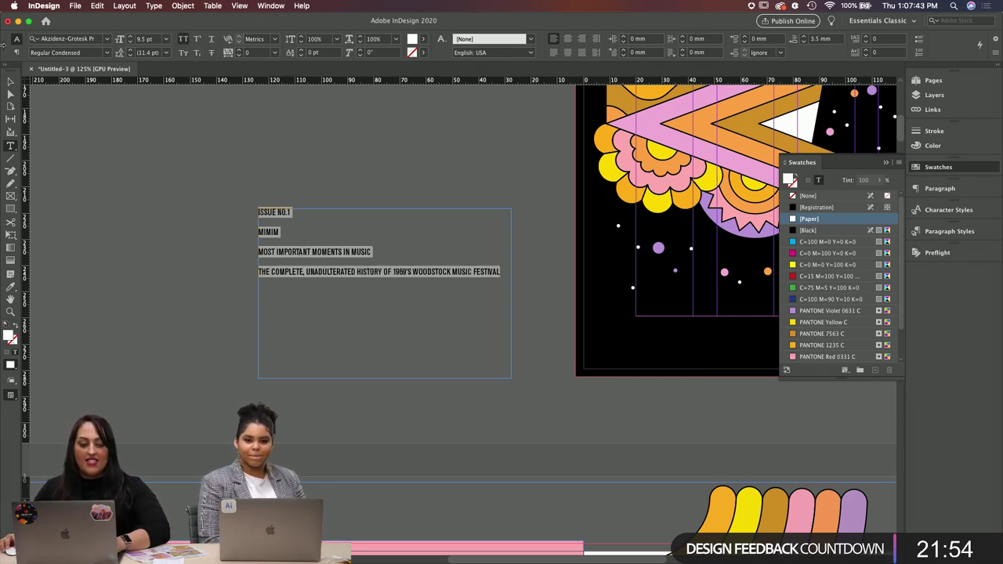
key(Escape)
Step: Move the cover-line text block from the pasteboard onto the poster page
scroll(482, 172, right, 1)
scroll(482, 172, right, 5)
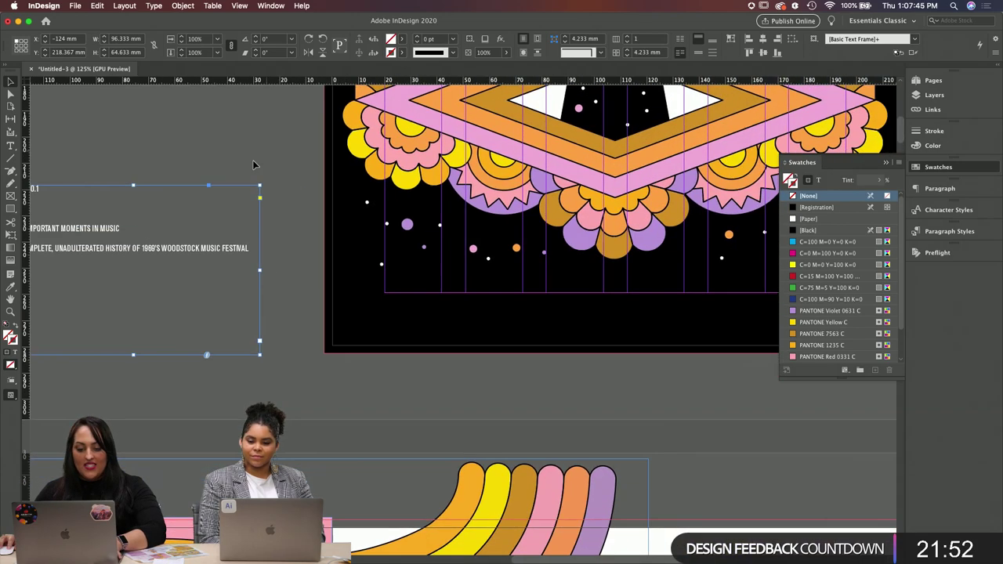
drag(112, 239, 549, 307)
scroll(808, 423, right, 2)
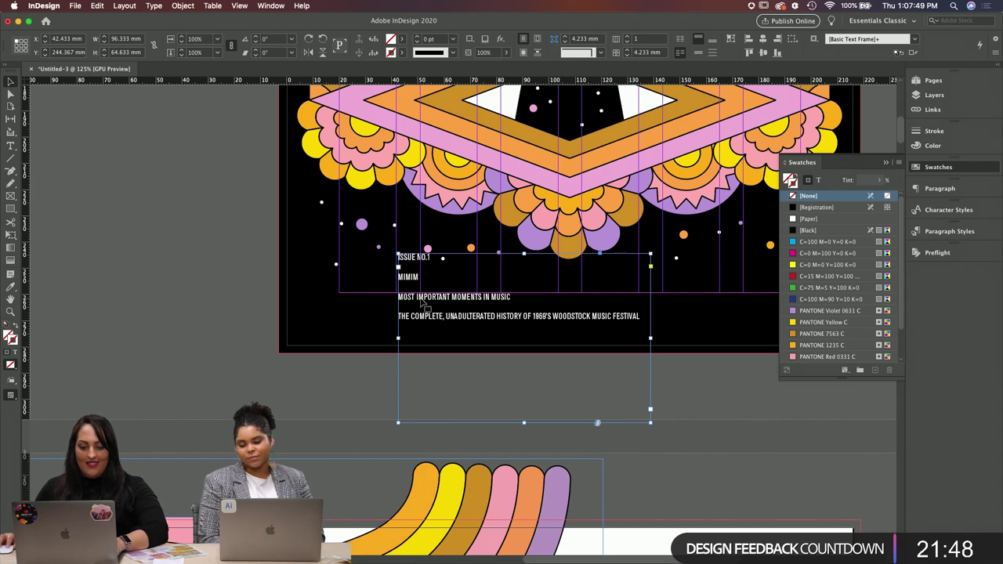
Step: Split ISSUE NO.1 into its own frame at lower left and shift the remaining lines right
triple_click(422, 258)
key(super+c)
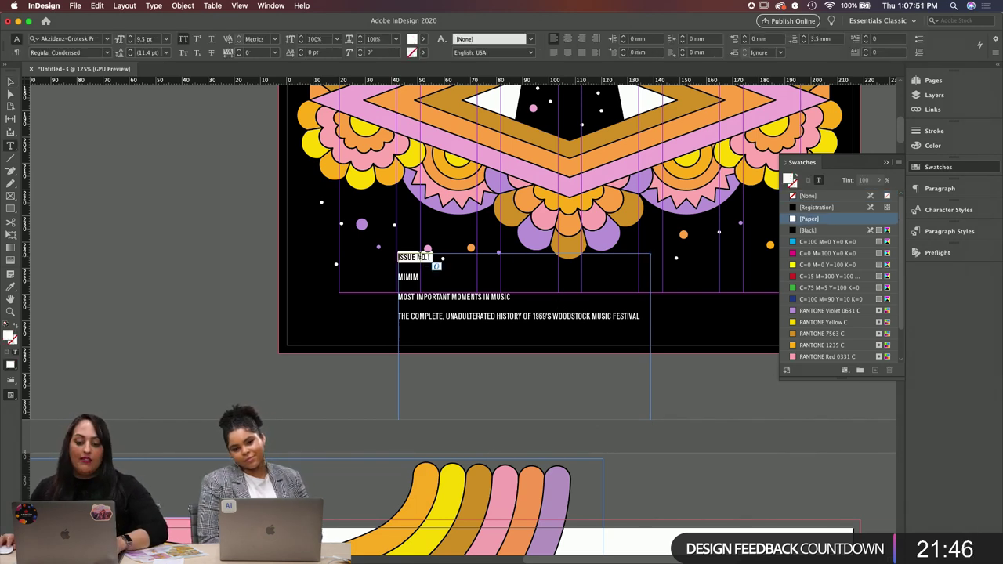
key(BackSpace)
click(13, 82)
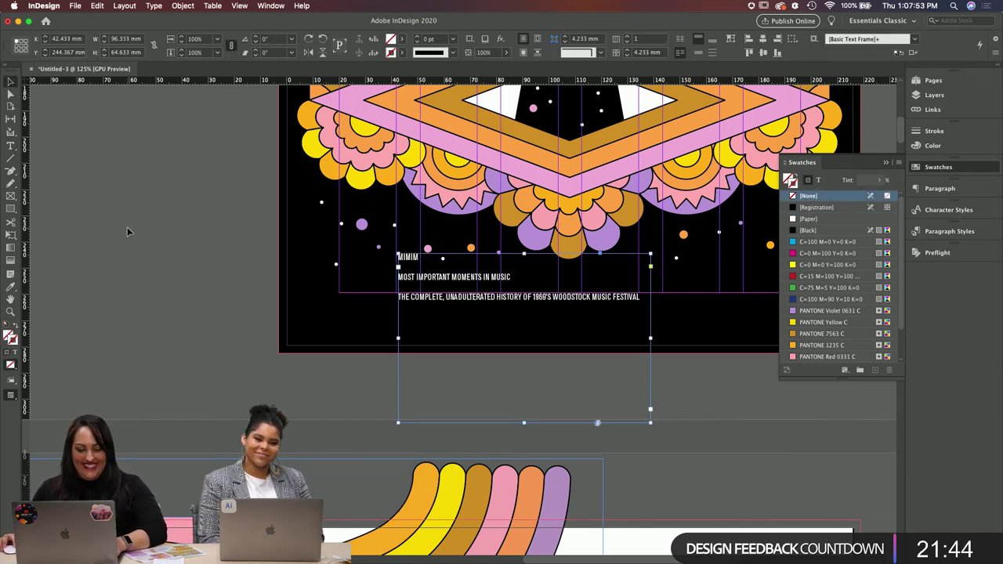
key(super+v)
drag(397, 235, 314, 267)
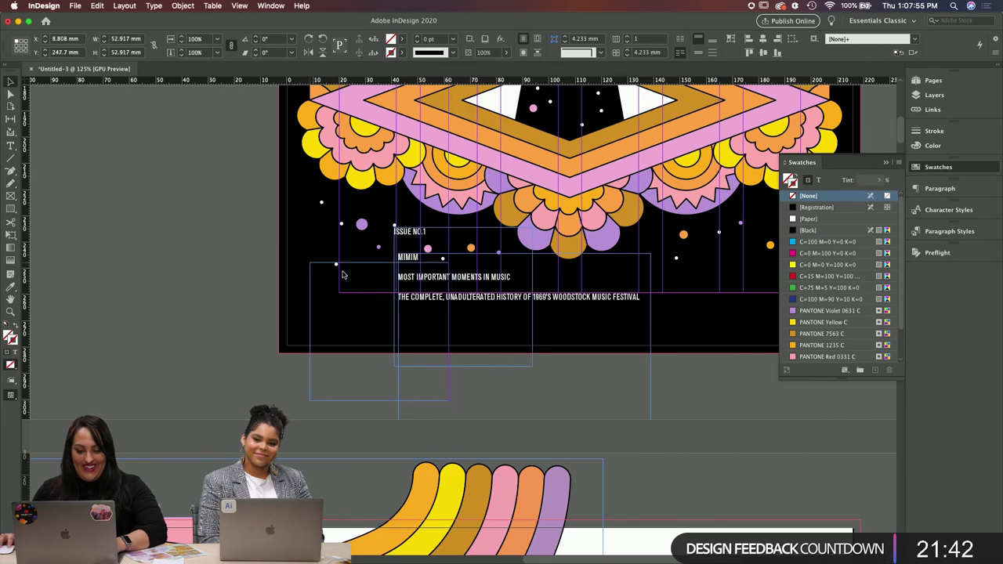
drag(496, 295, 639, 302)
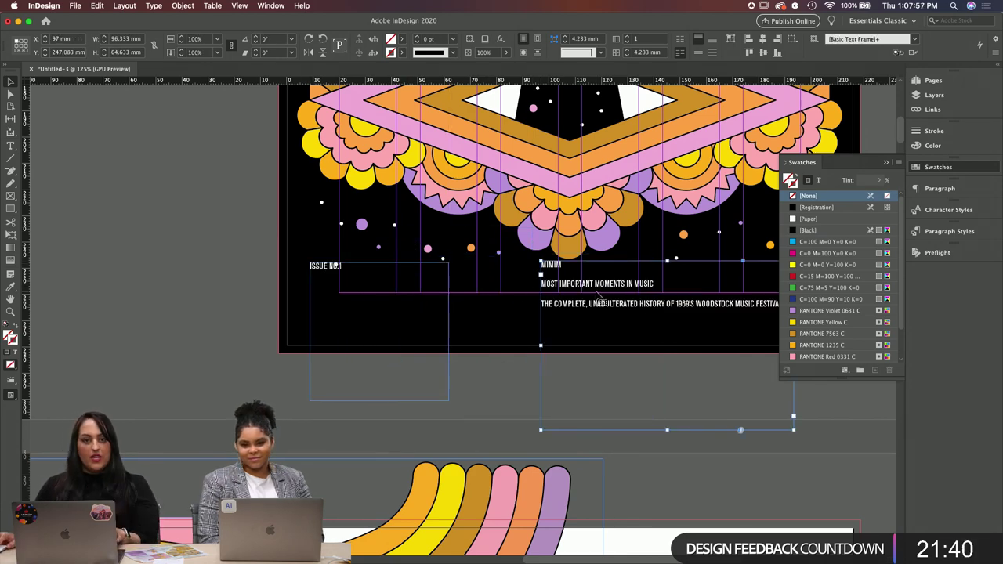
scroll(606, 290, right, 5)
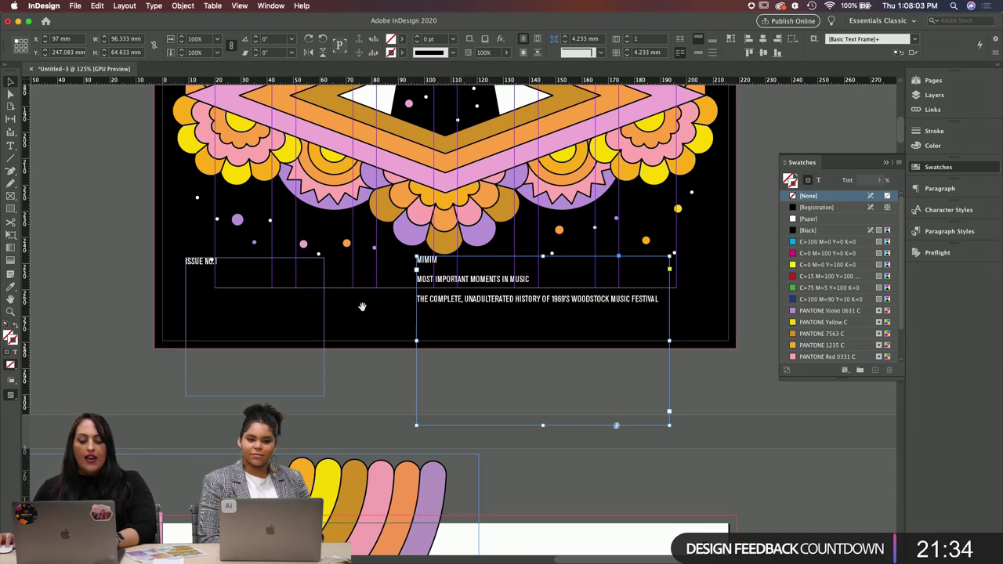
scroll(364, 298, left, 2)
scroll(365, 297, up, 1)
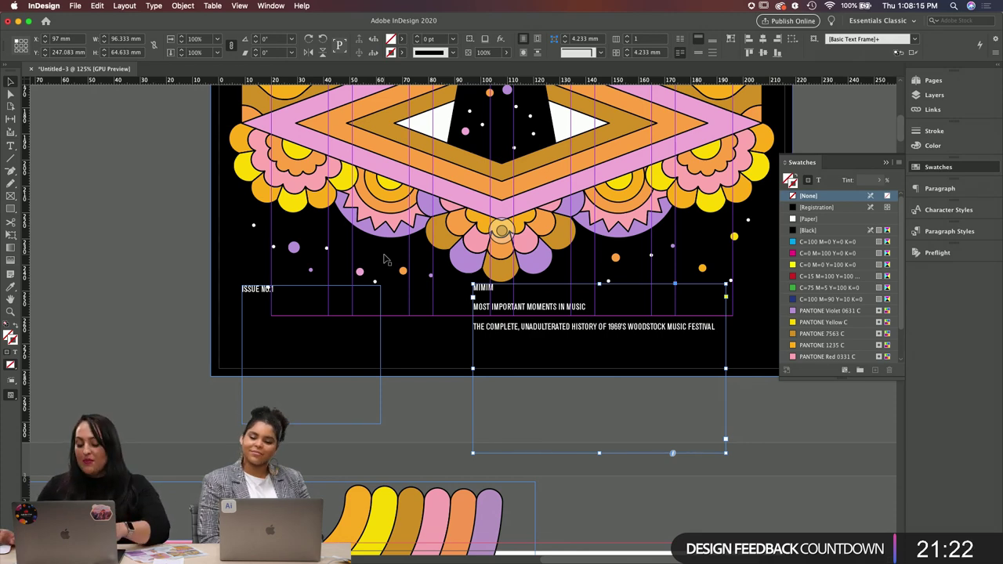
Step: Fit page 1 in view and set all four linked margins to 9 mm in Margins and Columns
click(831, 126)
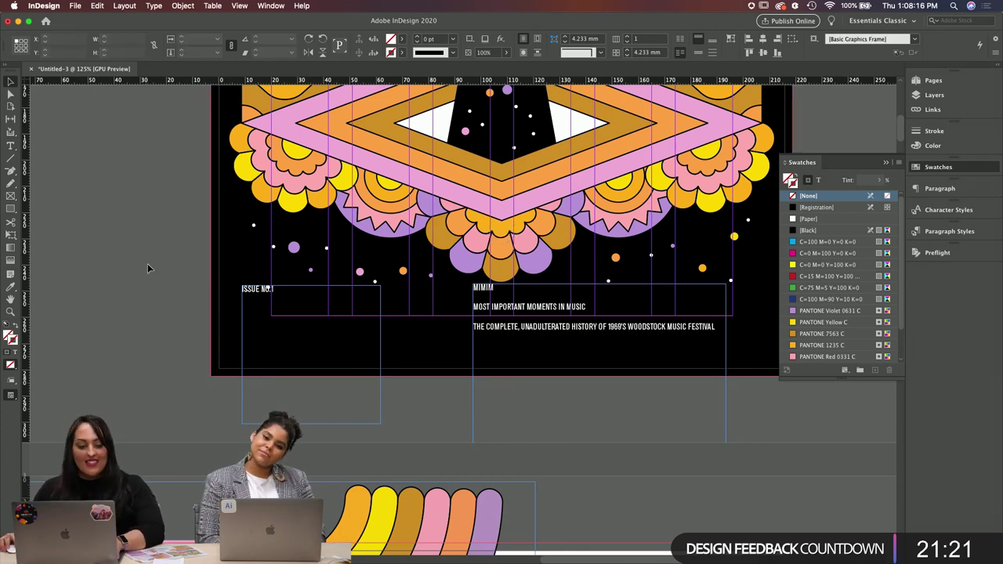
click(932, 80)
double_click(844, 165)
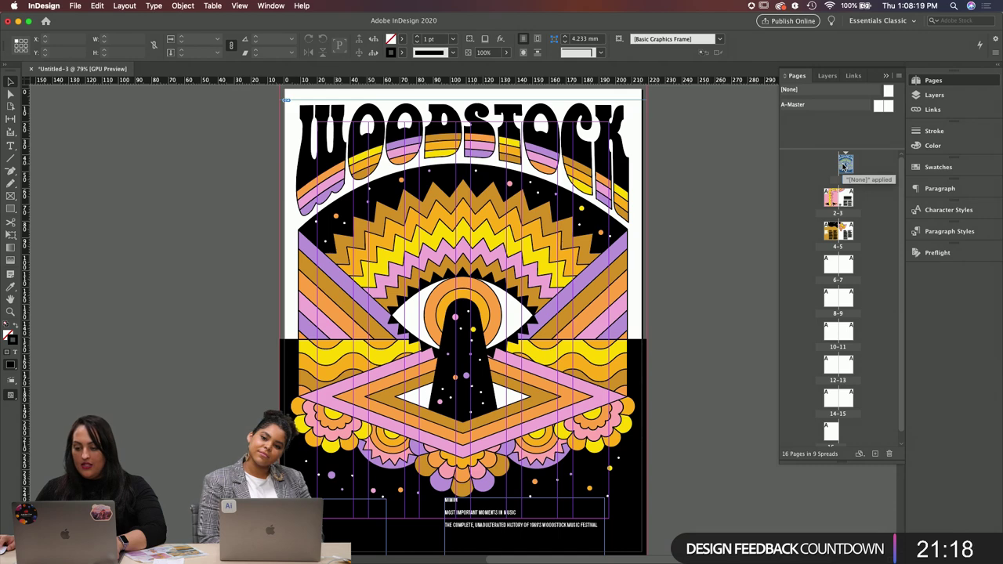
click(132, 5)
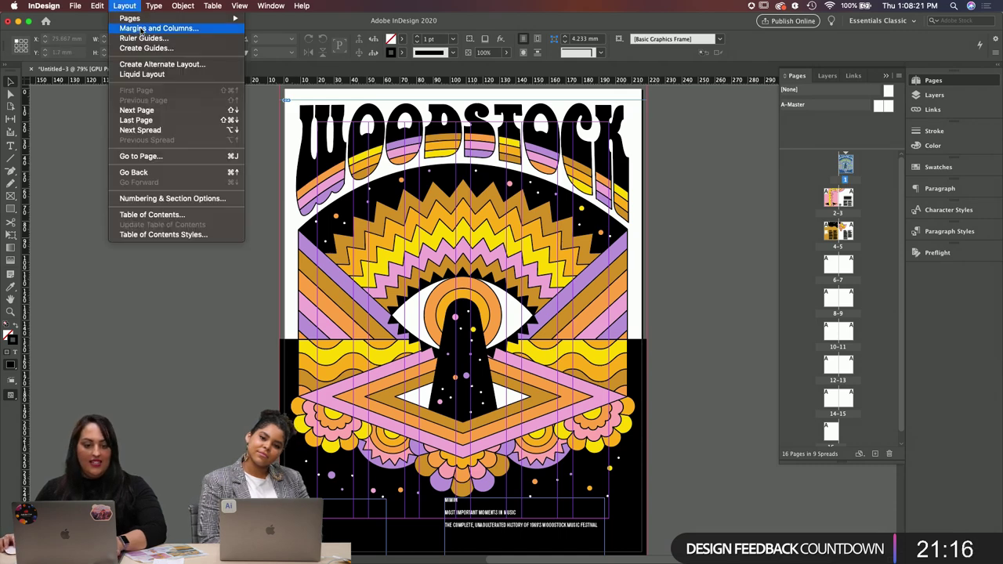
click(157, 28)
click(544, 182)
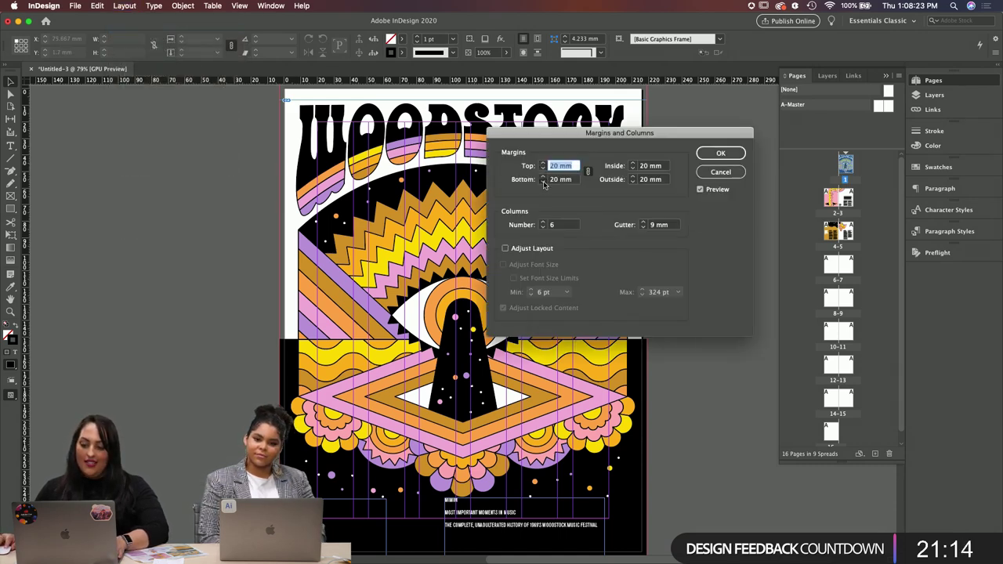
click(544, 182)
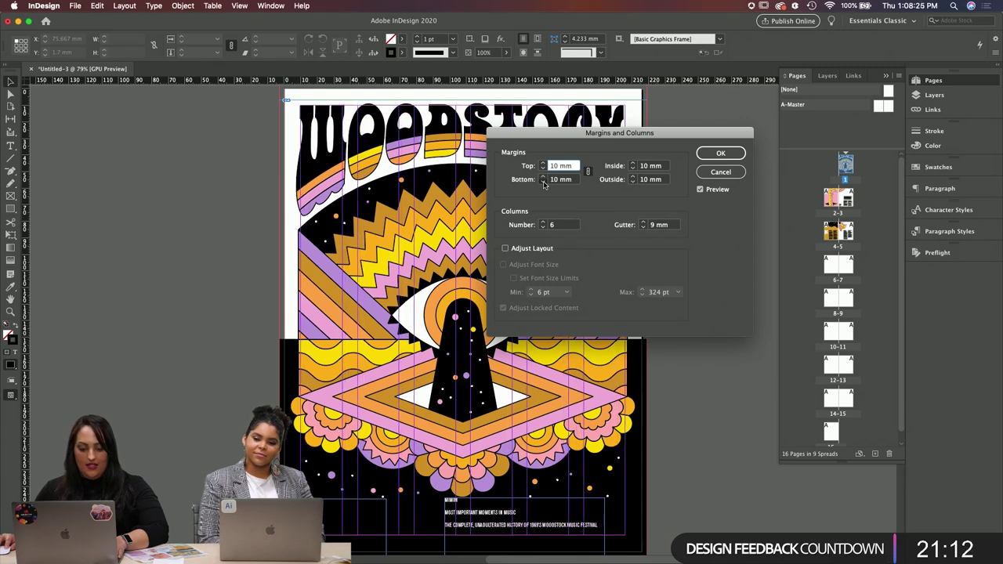
click(544, 182)
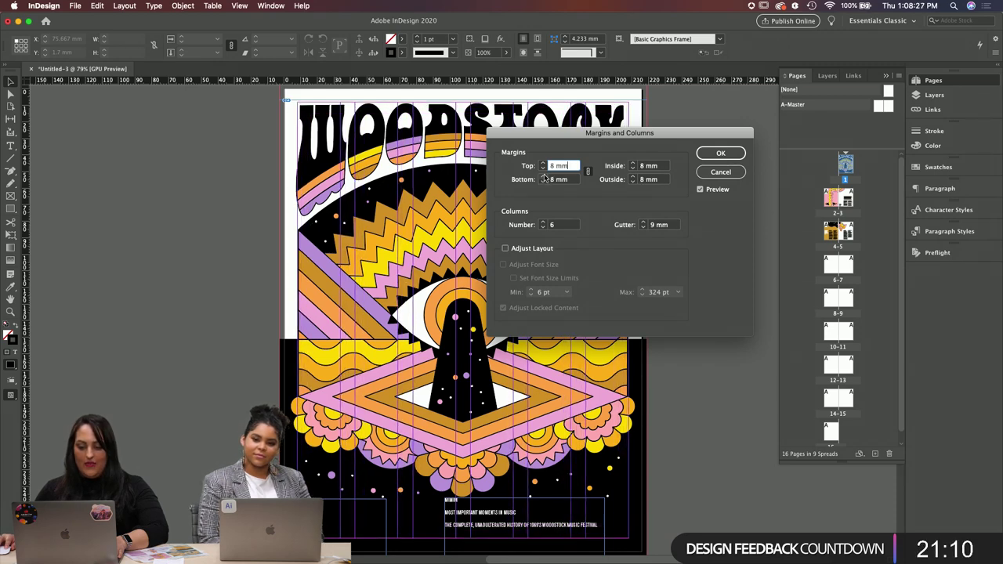
click(544, 177)
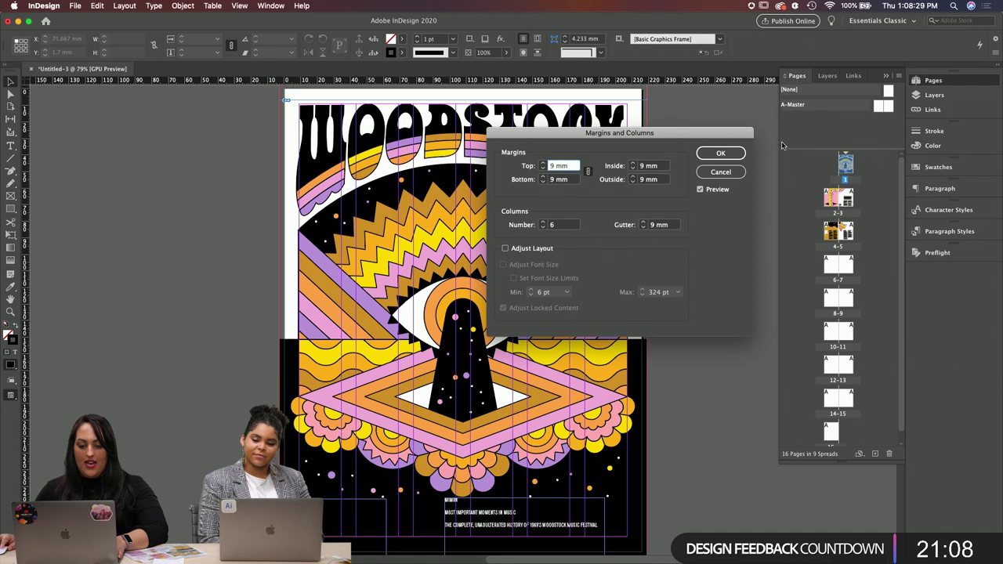
click(721, 153)
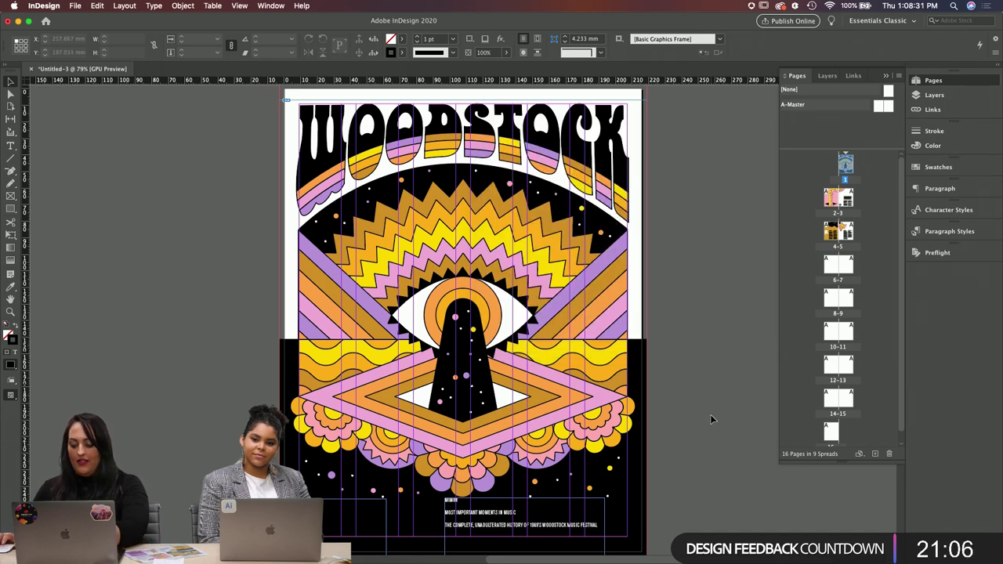
key(super+equal)
key(super+equal)
Step: Break ISSUE NO.1 onto two lines and fit and narrow its frame around the text
scroll(486, 313, down, 5)
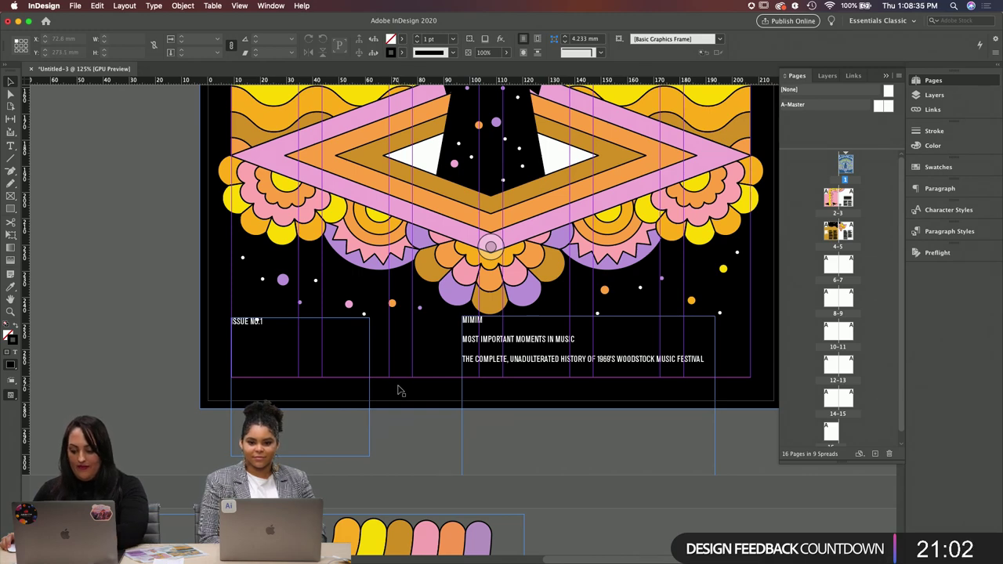
key(super+equal)
click(275, 294)
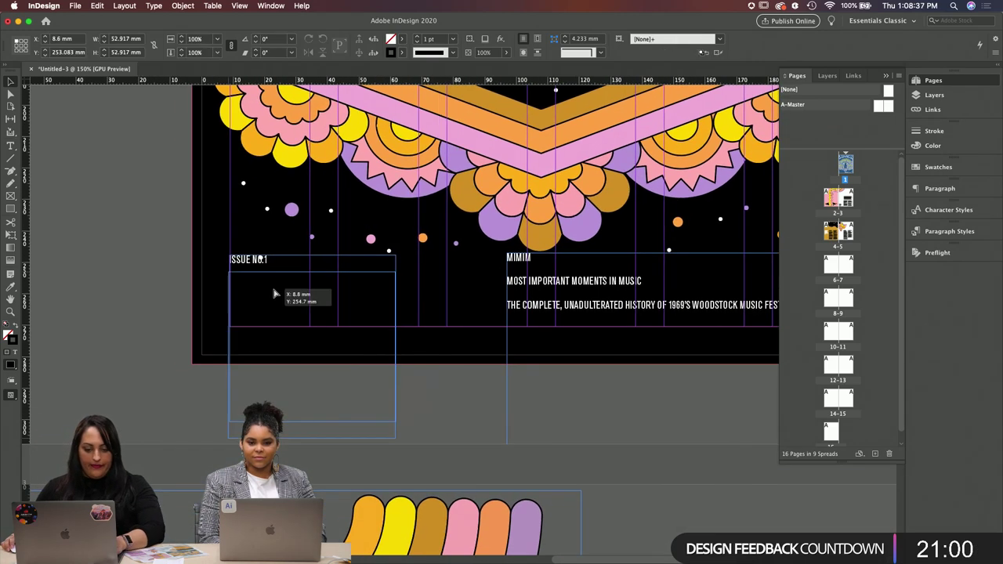
drag(274, 294, 257, 302)
double_click(253, 290)
key(Return)
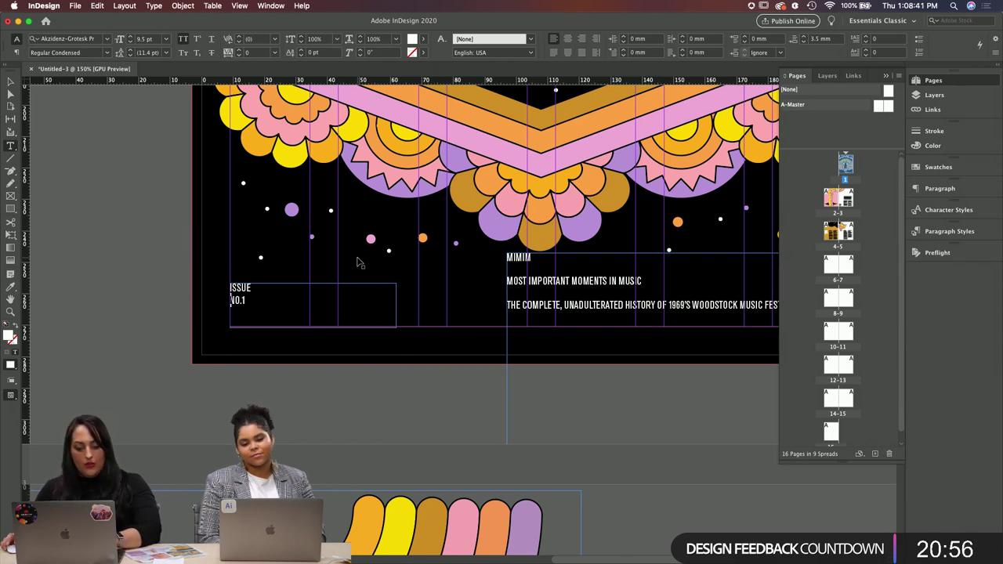
click(240, 316)
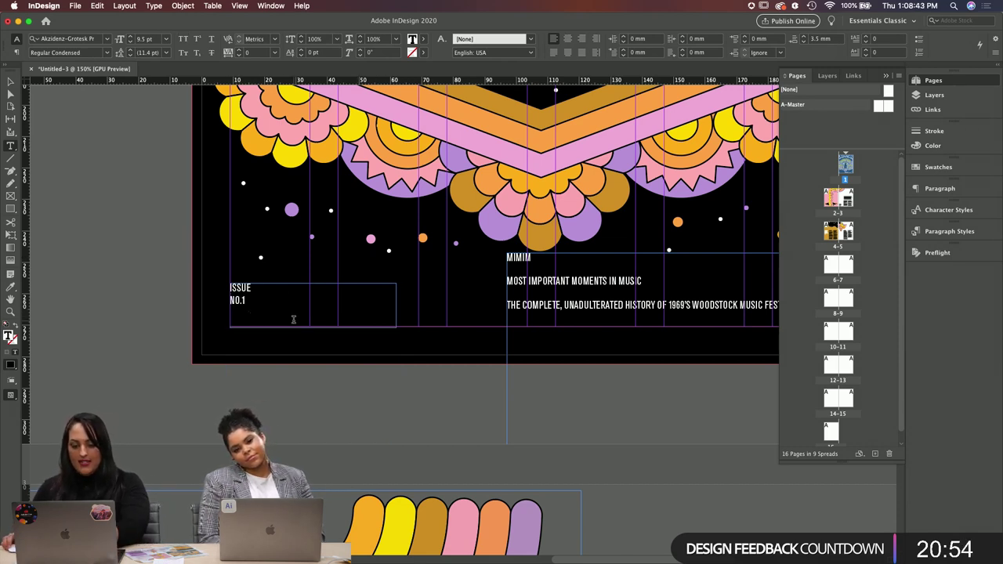
key(BackSpace)
key(Escape)
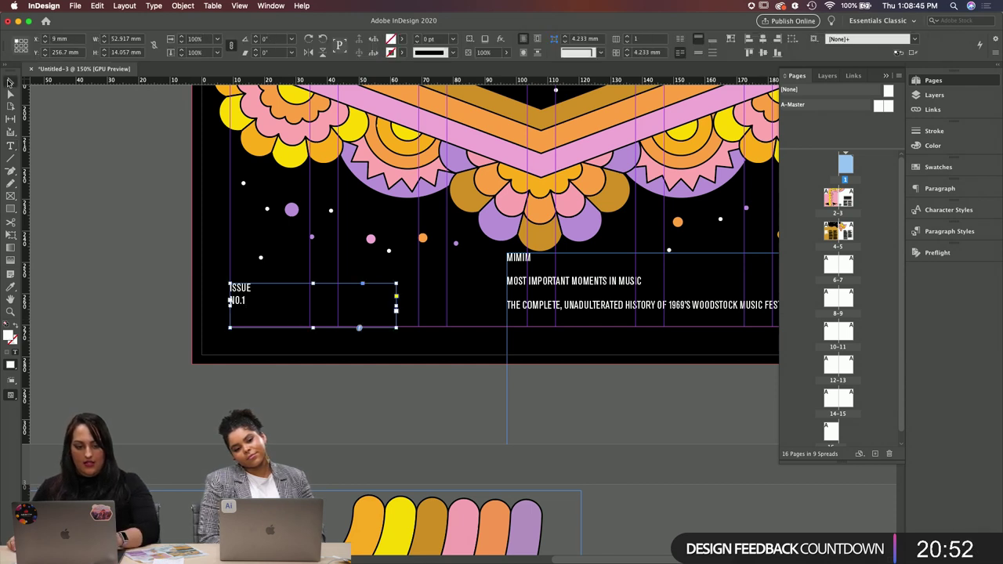
key(super+alt+c)
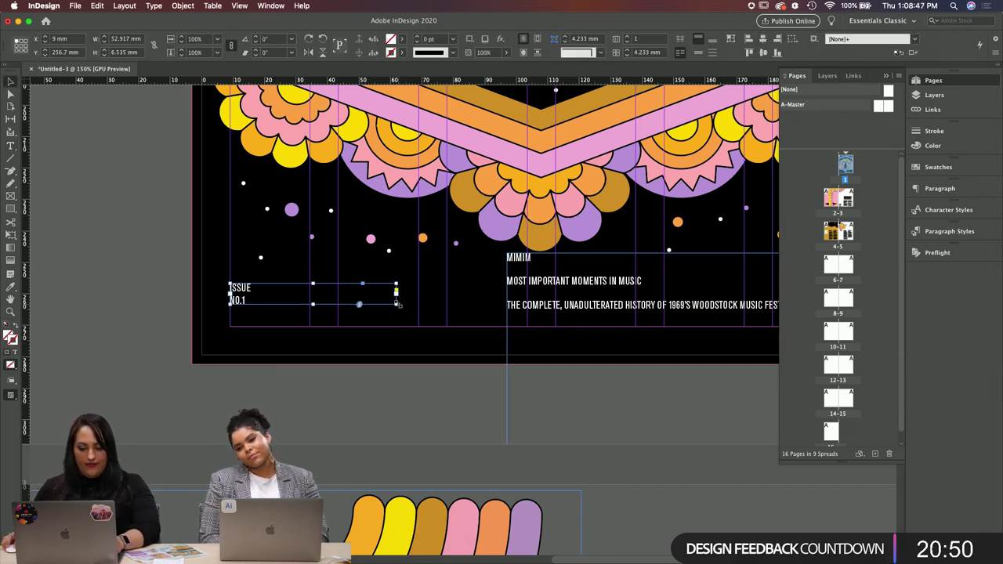
drag(395, 304, 262, 304)
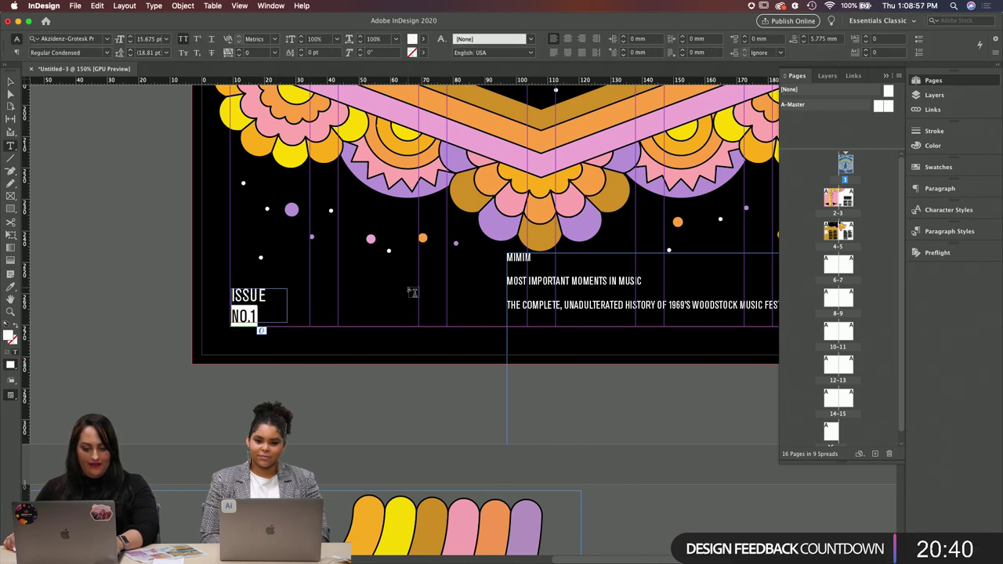
Step: Set ISSUE NO.1 to 14 pt and tighten the leading between its two lines
key(Return)
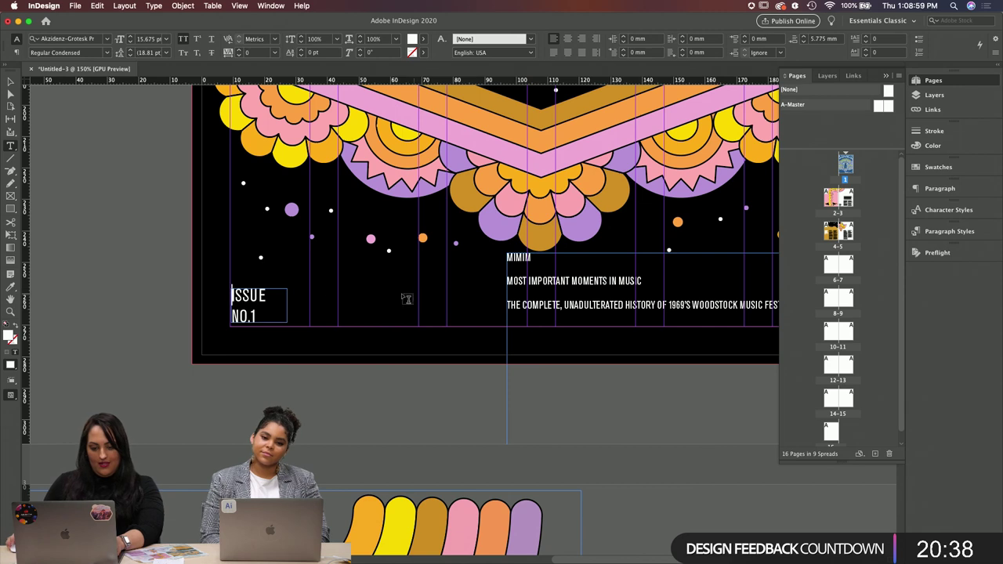
triple_click(249, 315)
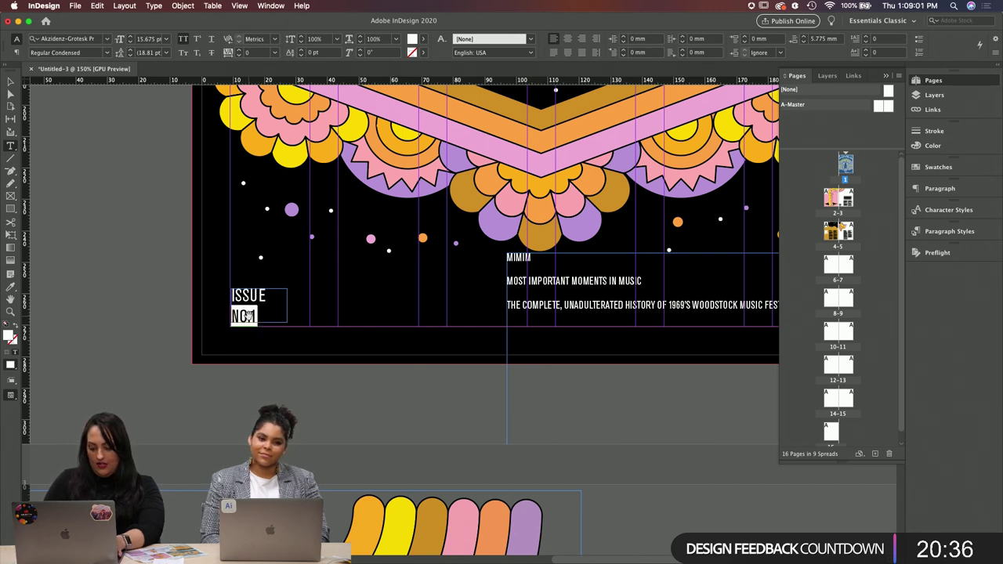
key(alt+Up)
key(alt+Up)
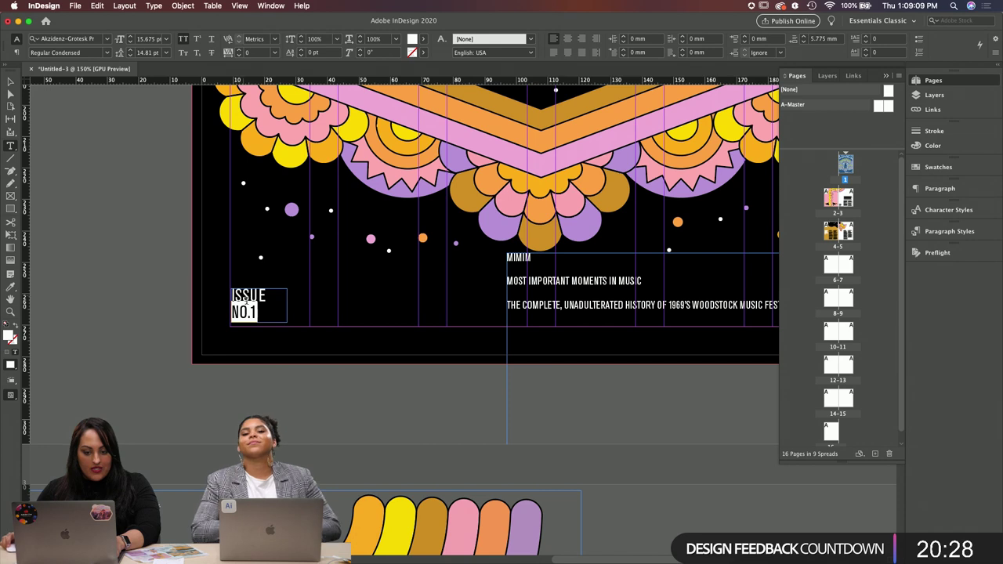
key(super+a)
click(129, 43)
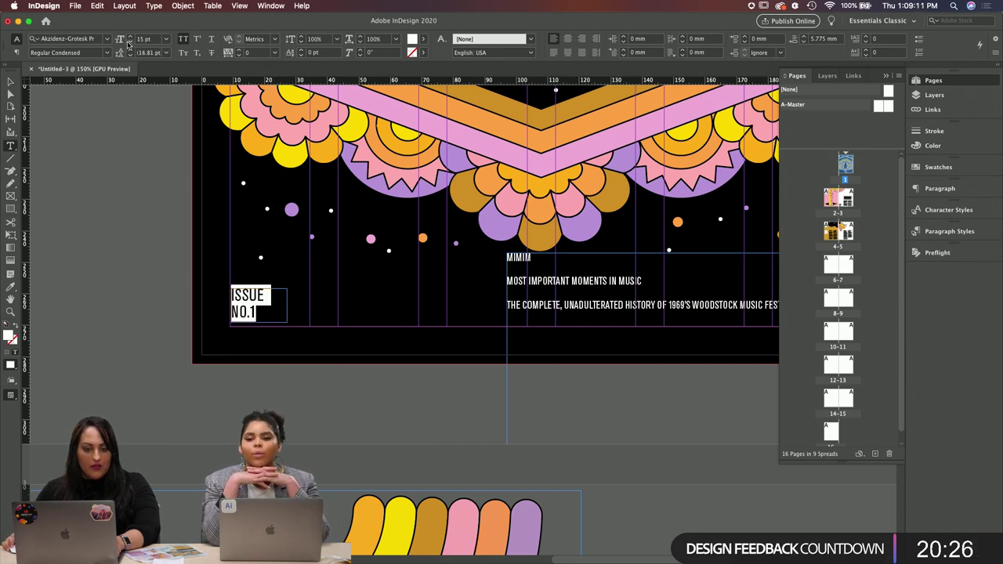
click(130, 44)
double_click(255, 312)
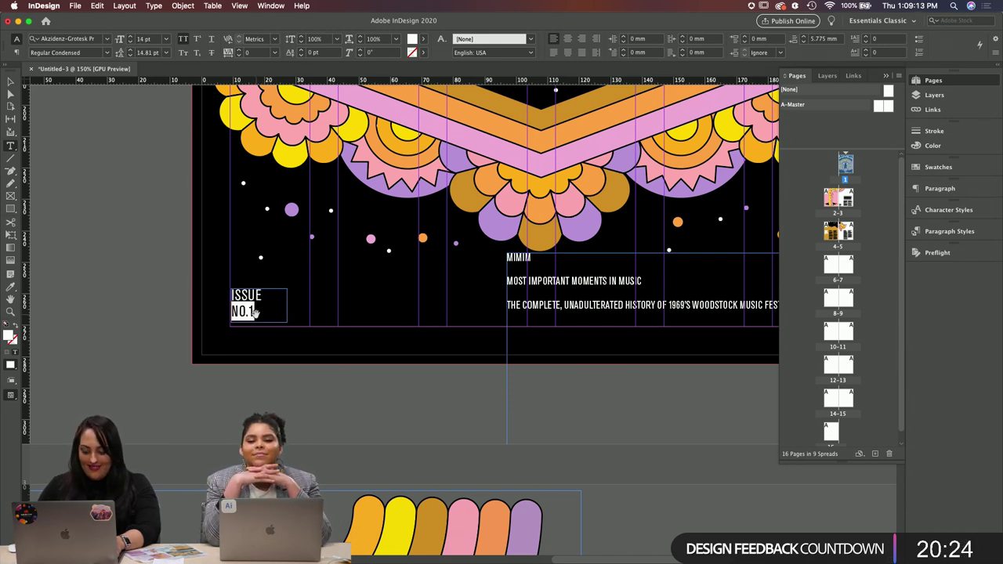
key(alt+Up)
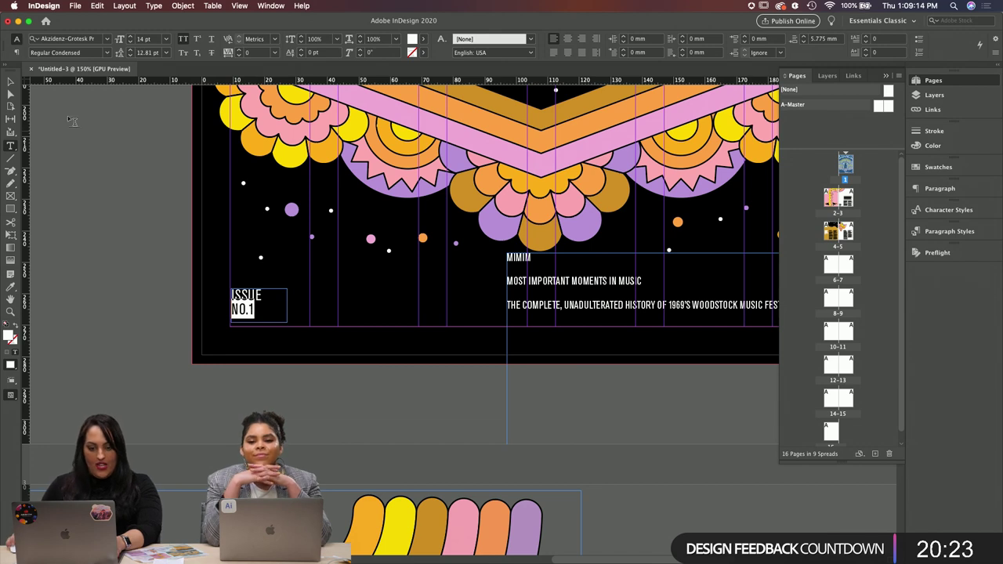
Step: Nudge the ISSUE NO.1 frame down and shrink it snugly around its text
click(10, 81)
drag(256, 301, 257, 310)
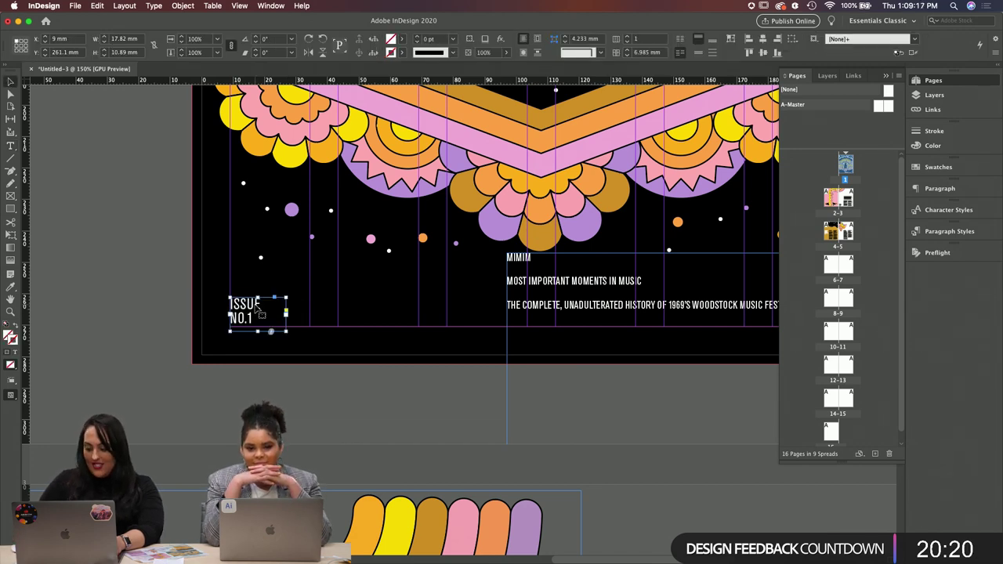
key(Down)
key(Down)
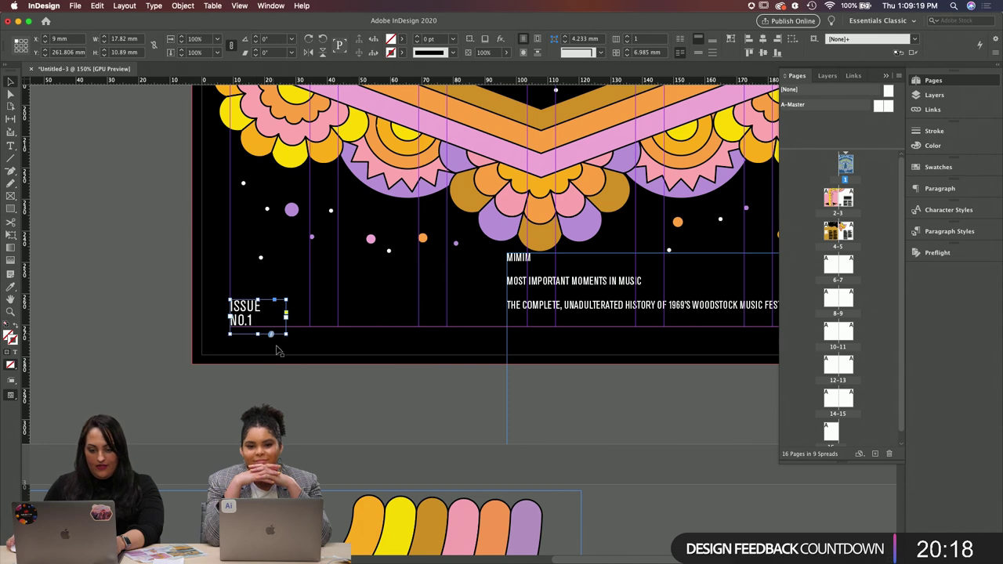
drag(287, 334, 265, 329)
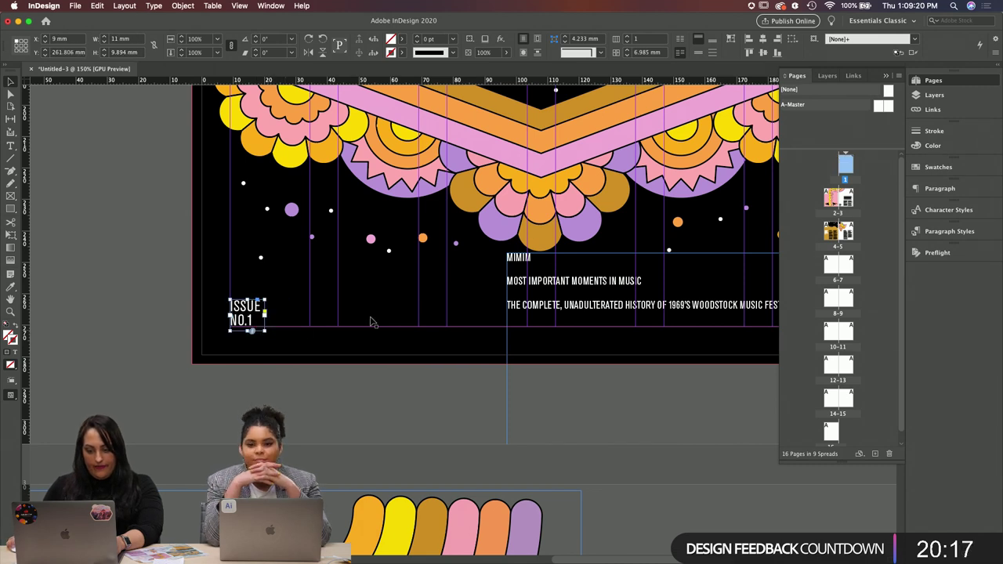
double_click(518, 259)
key(super+c)
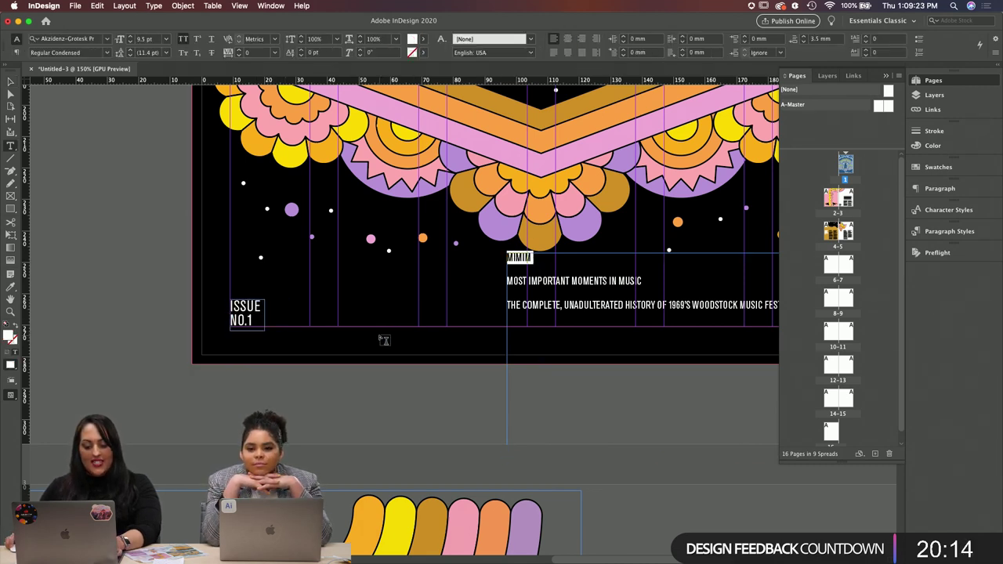
Step: Cut MIMIM from the right block and paste it into a new text frame beside ISSUE NO.1
key(BackSpace)
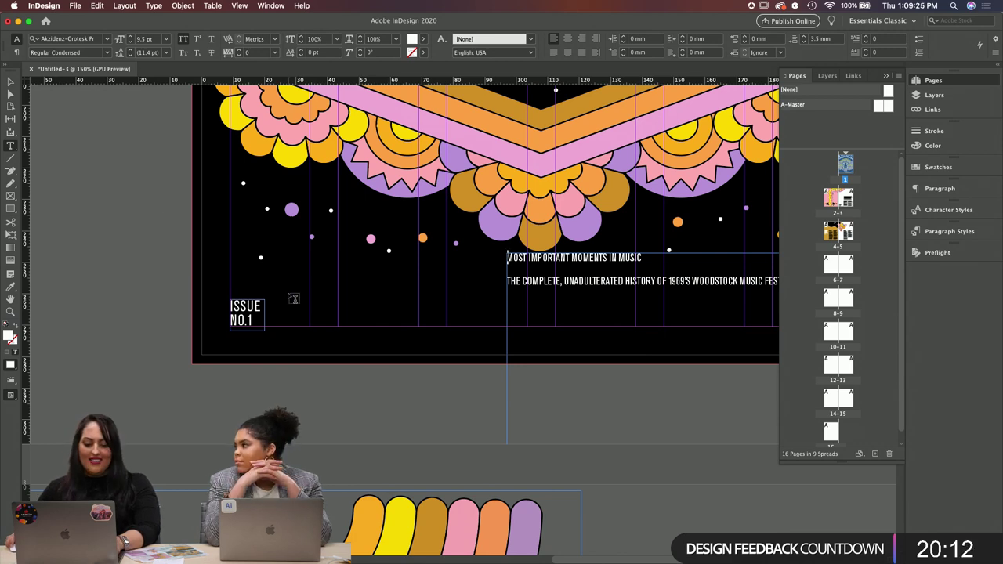
drag(290, 296, 414, 326)
key(super+v)
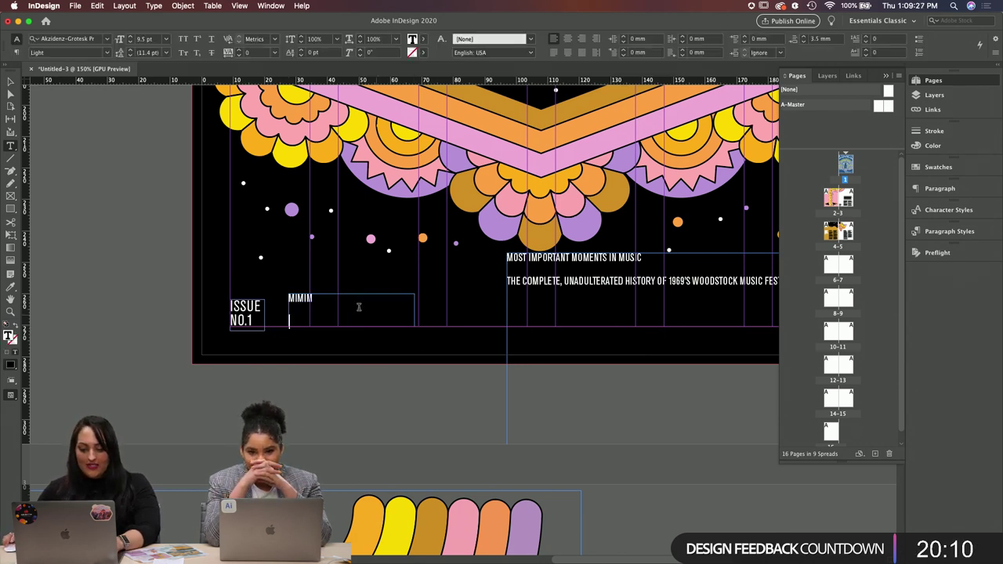
double_click(322, 298)
click(322, 300)
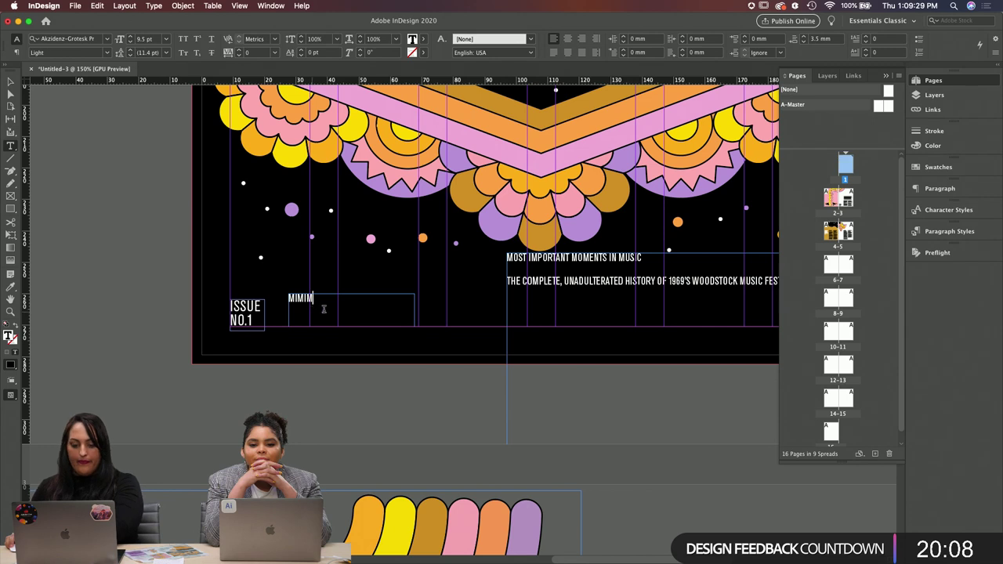
click(16, 100)
Step: Fit the MIMIM frame to its text, scale it to title size, and enlarge the ISSUE NO.1 frame
click(10, 81)
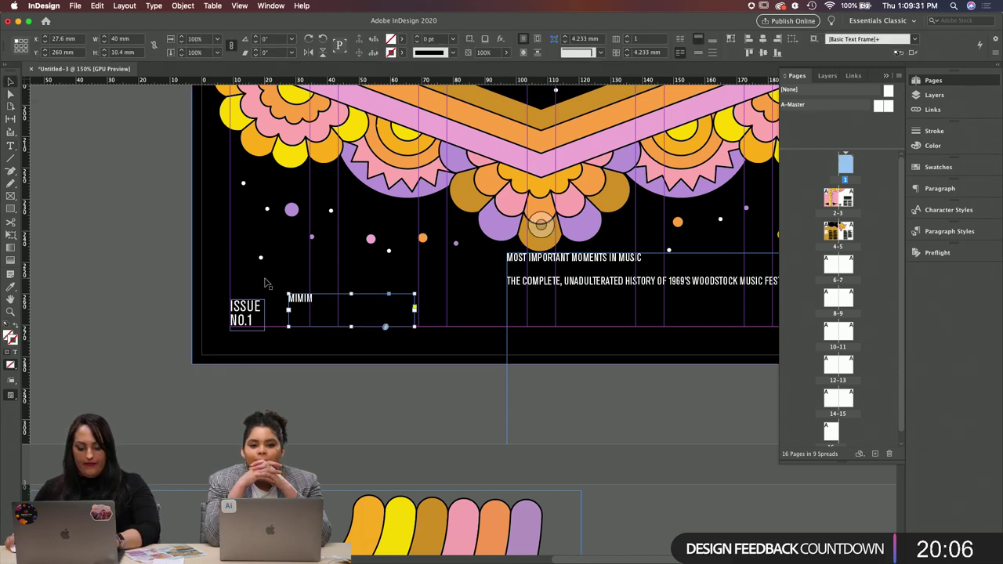
key(super+alt+c)
drag(312, 302, 379, 323)
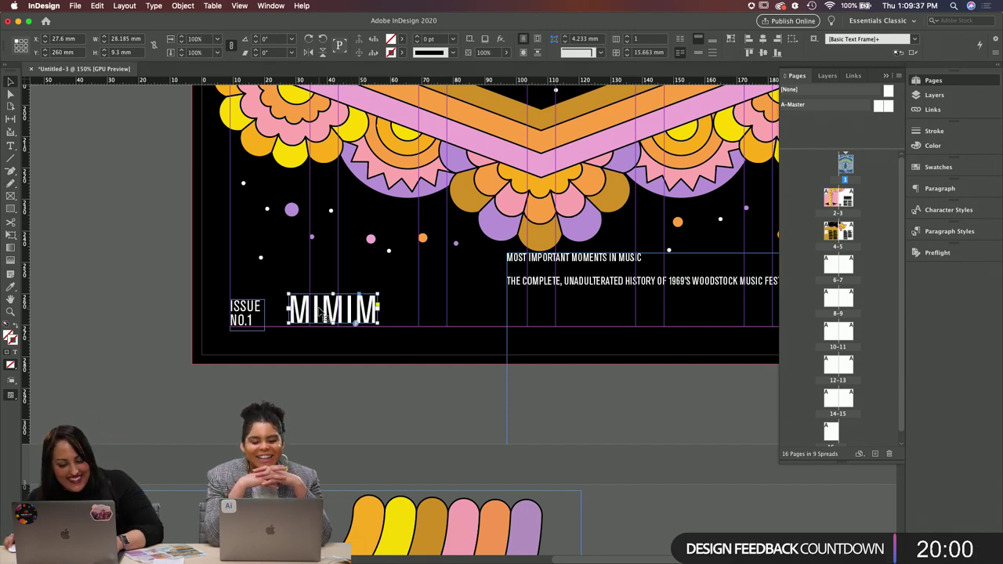
click(261, 317)
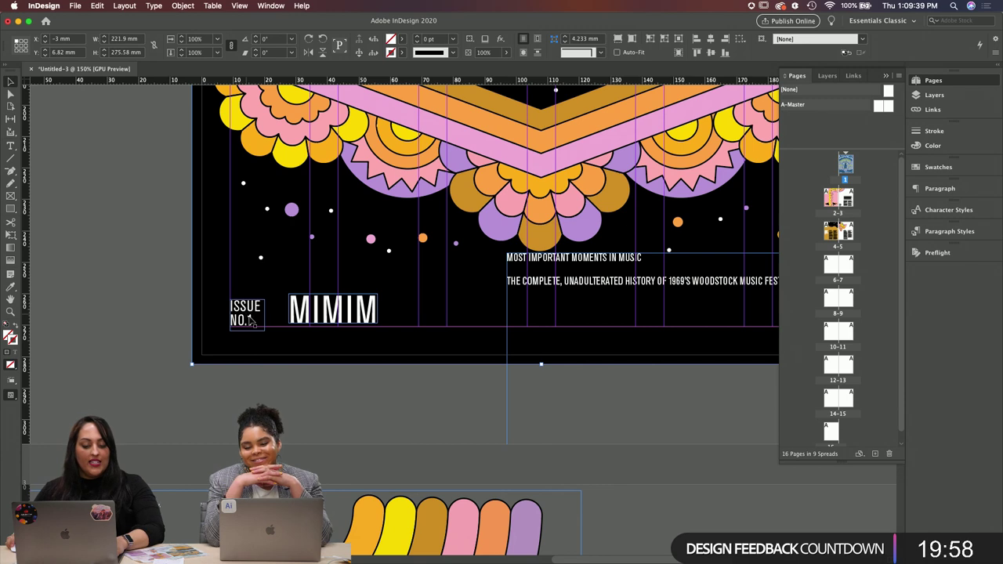
drag(267, 330, 283, 337)
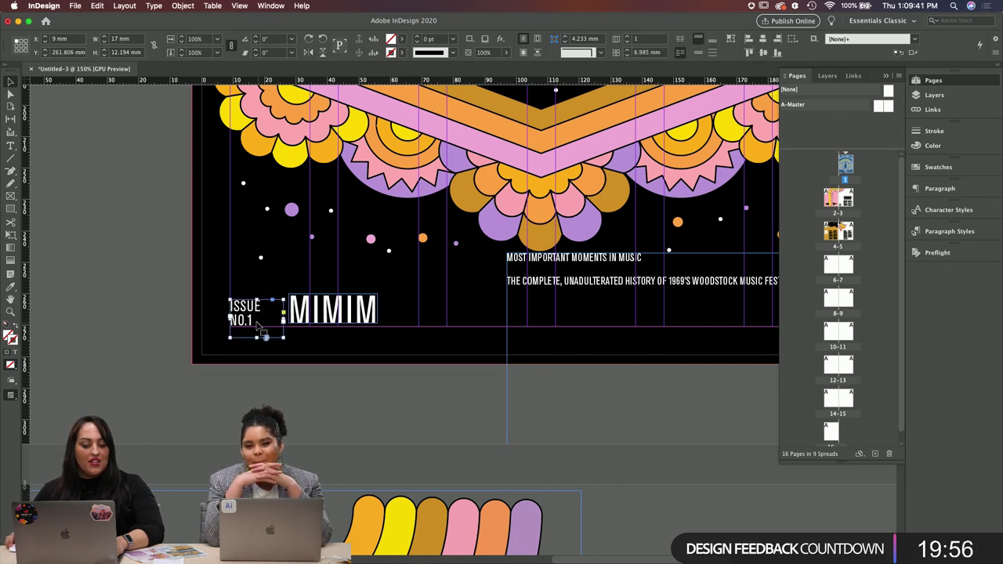
Step: Increase the tracking of ISSUE NO.1 and nudge the MIMIM frame slightly right
double_click(251, 317)
key(super+a)
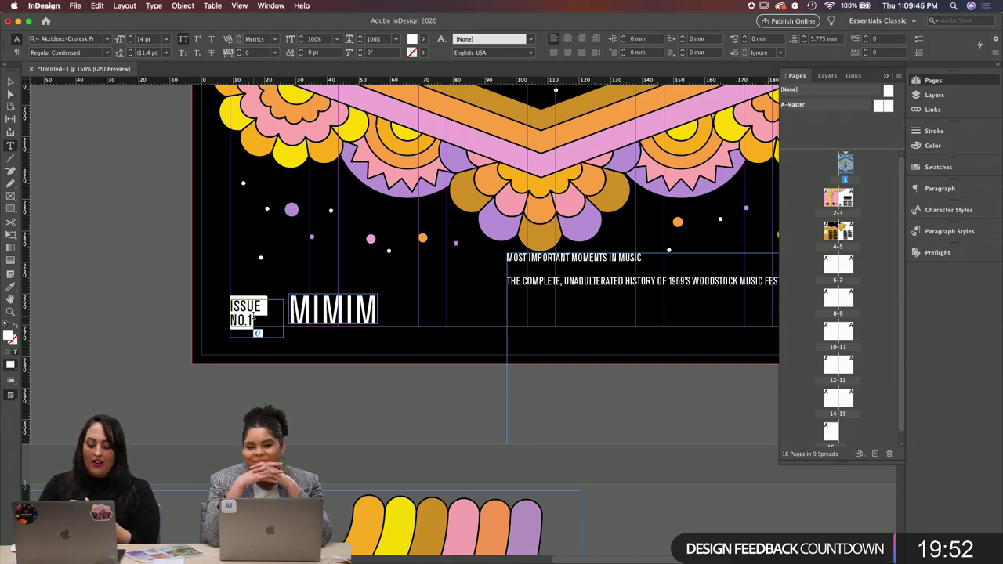
key(alt+Right)
key(alt+Right)
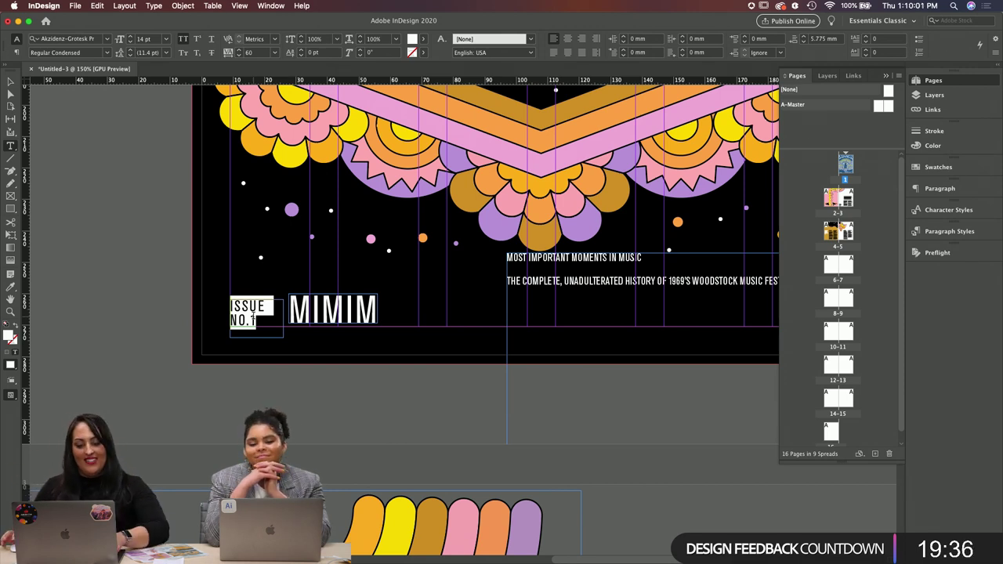
click(10, 80)
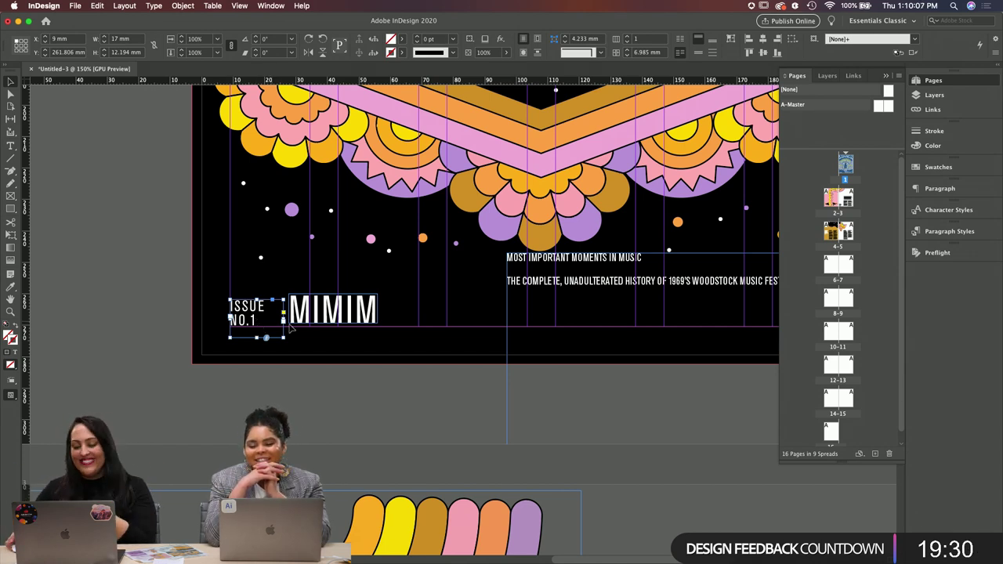
drag(331, 321, 335, 326)
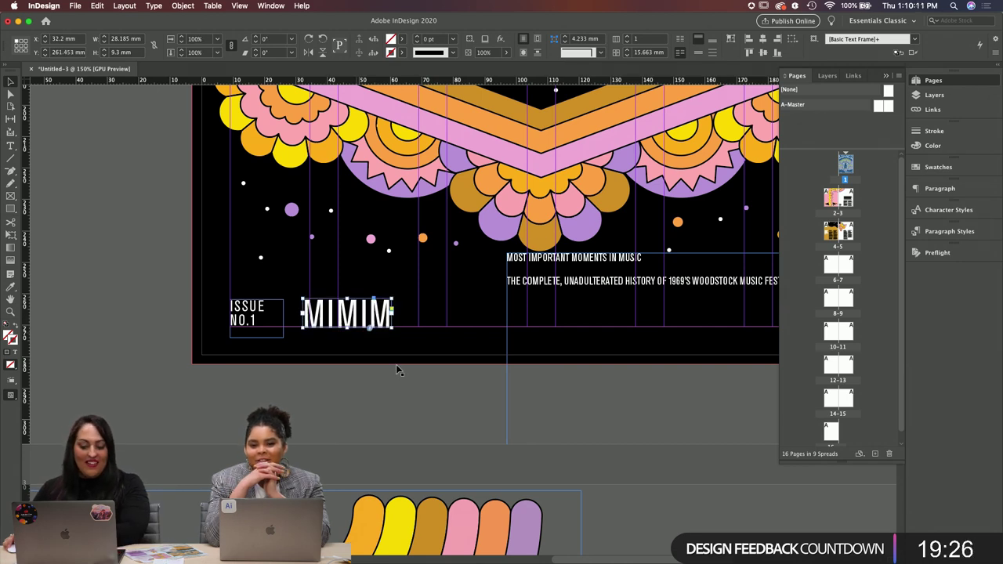
click(259, 325)
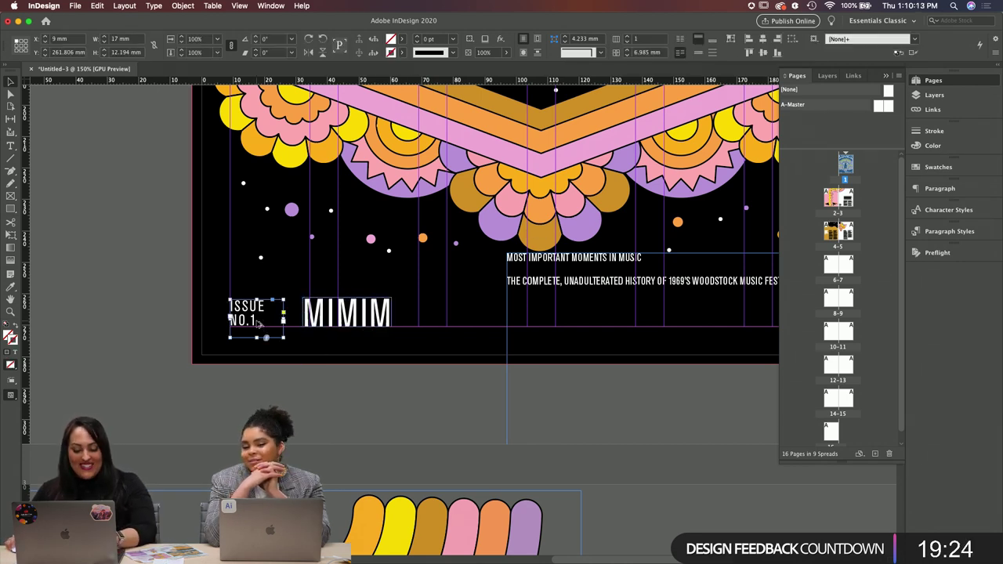
click(354, 401)
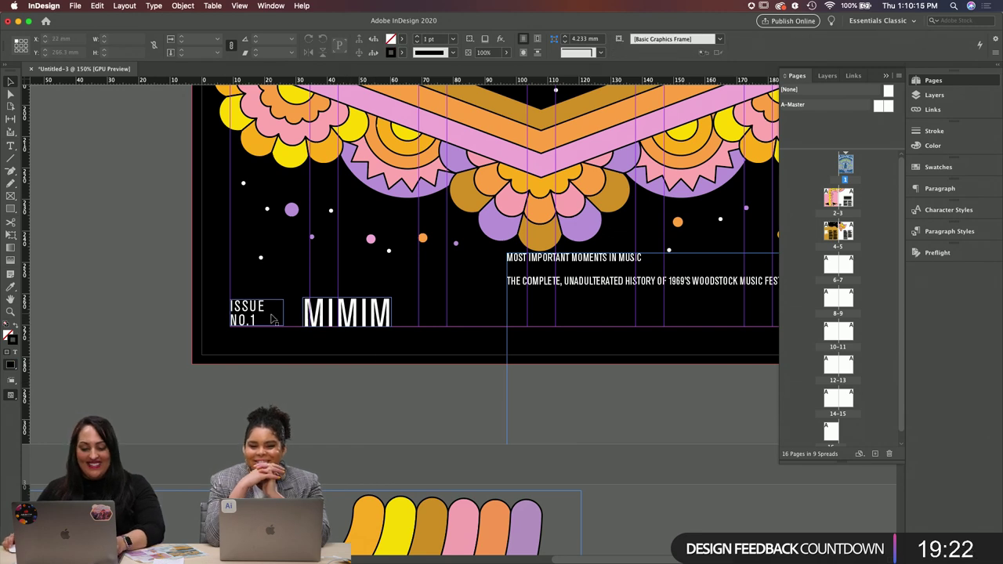
Step: Restore the MOST IMPORTANT MOMENTS IN MUSIC tagline at 14 pt with tracking 60
triple_click(549, 259)
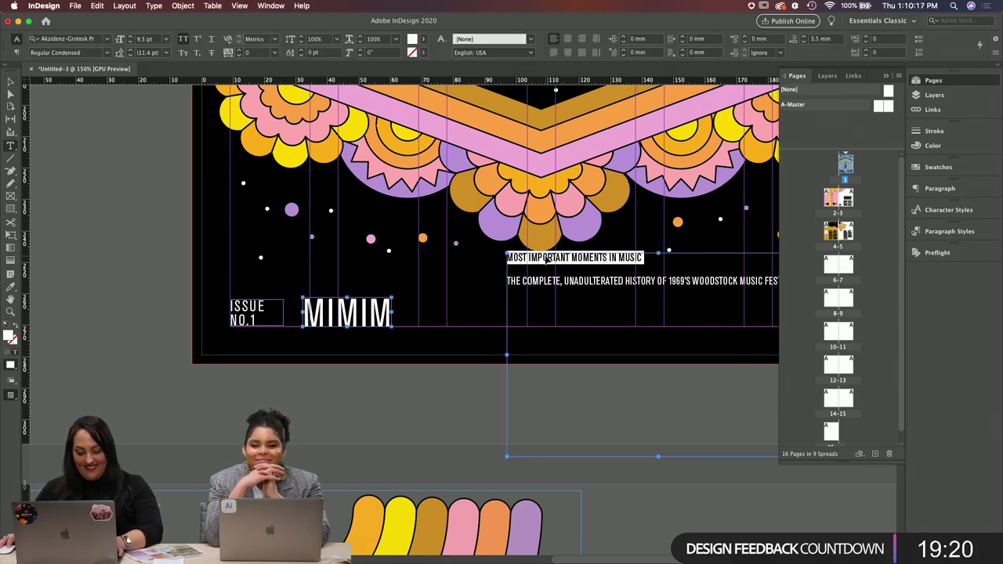
key(BackSpace)
key(Escape)
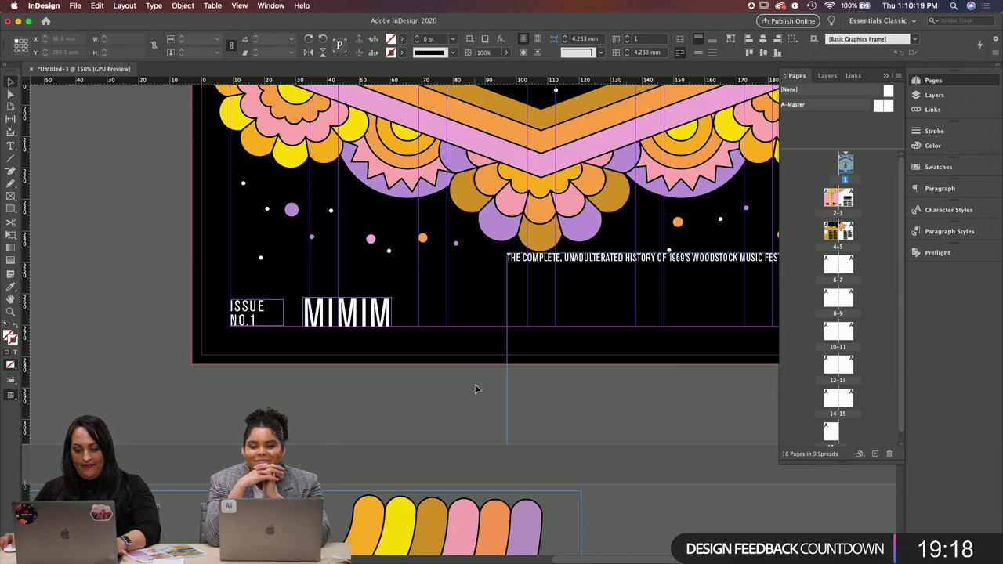
key(super+z)
key(super+z)
key(super+z)
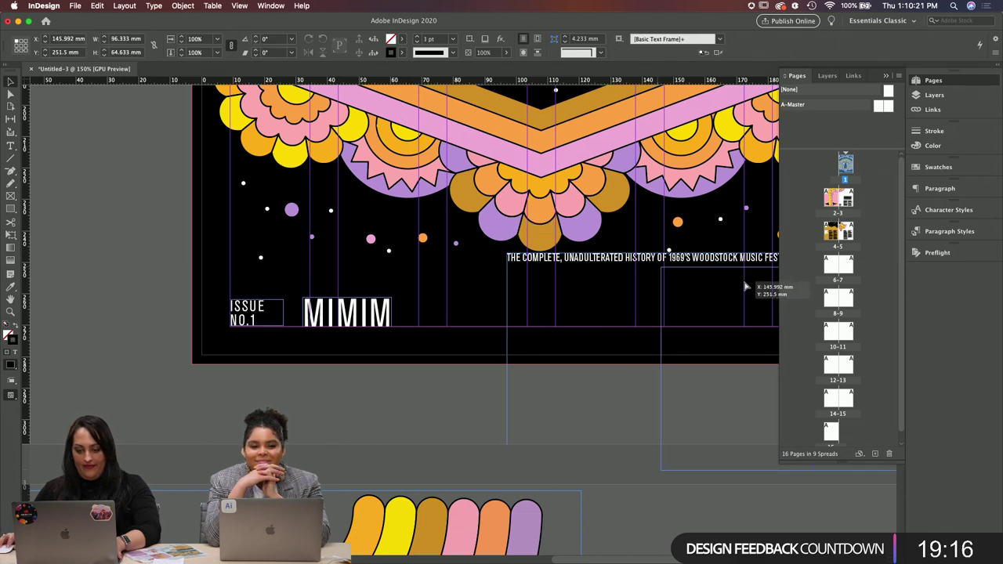
triple_click(459, 218)
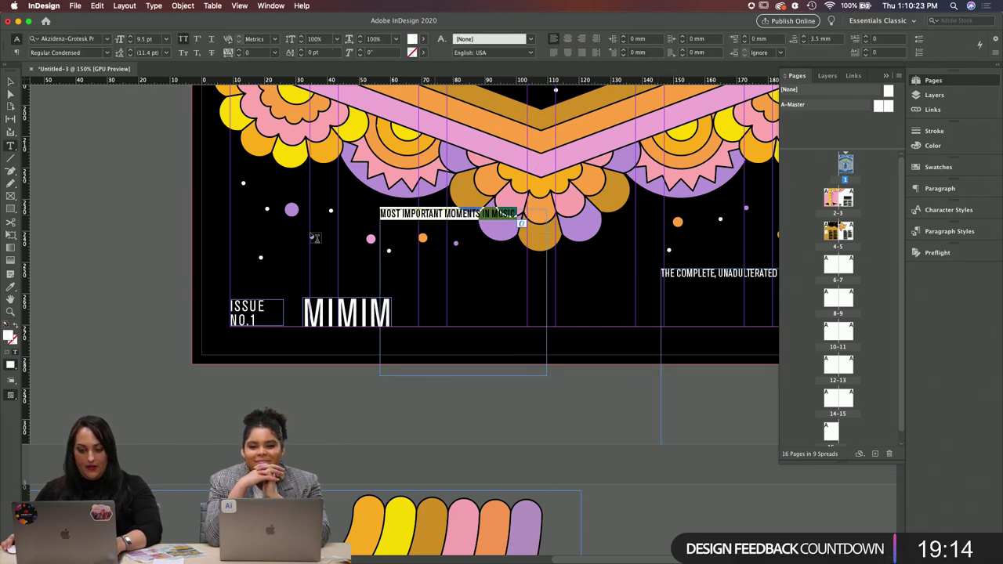
key(super+shift+z)
key(super+shift+z)
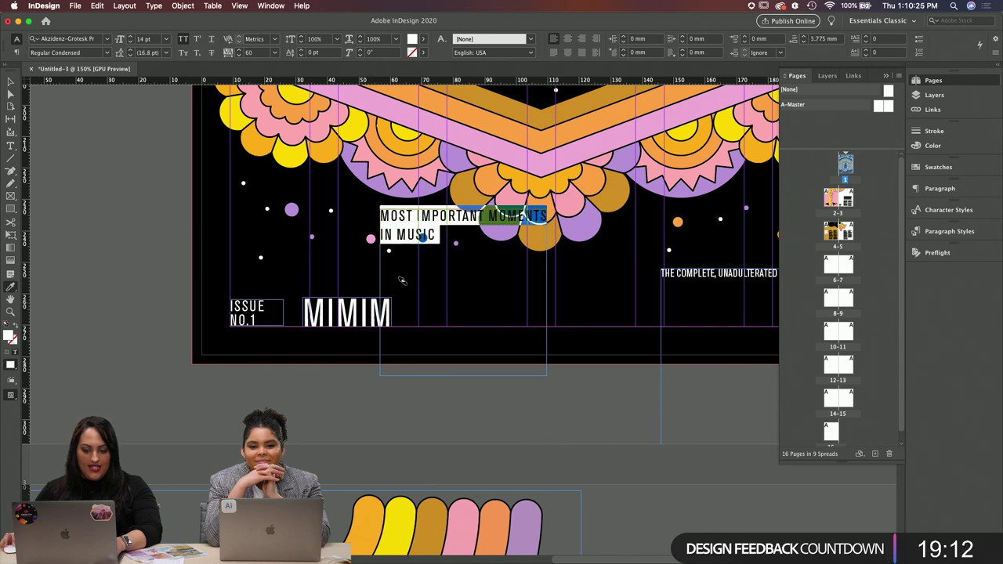
Step: Move the tagline frame down beside MIMIM and resize it to wrap onto two lines
click(11, 81)
drag(431, 224, 463, 312)
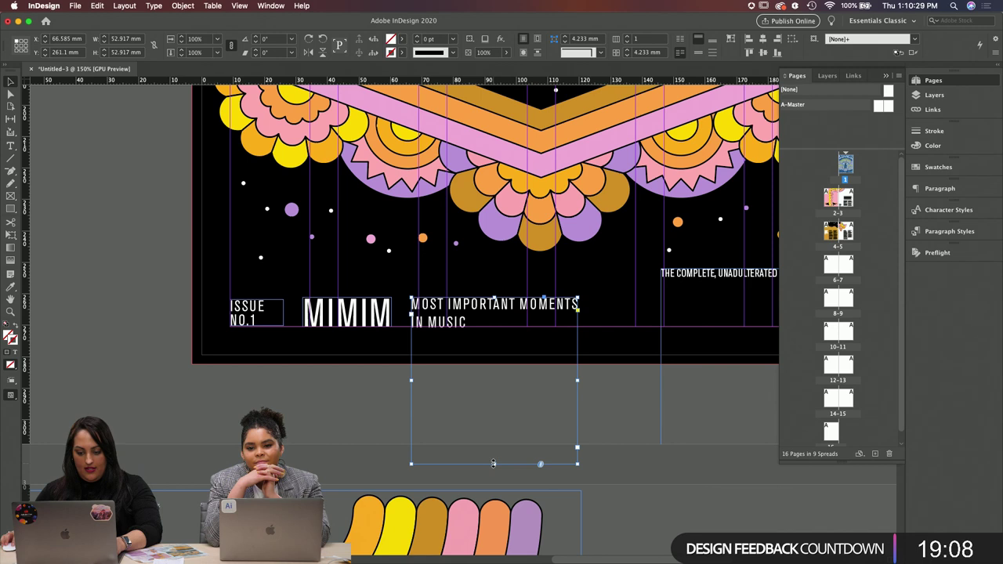
drag(493, 463, 498, 330)
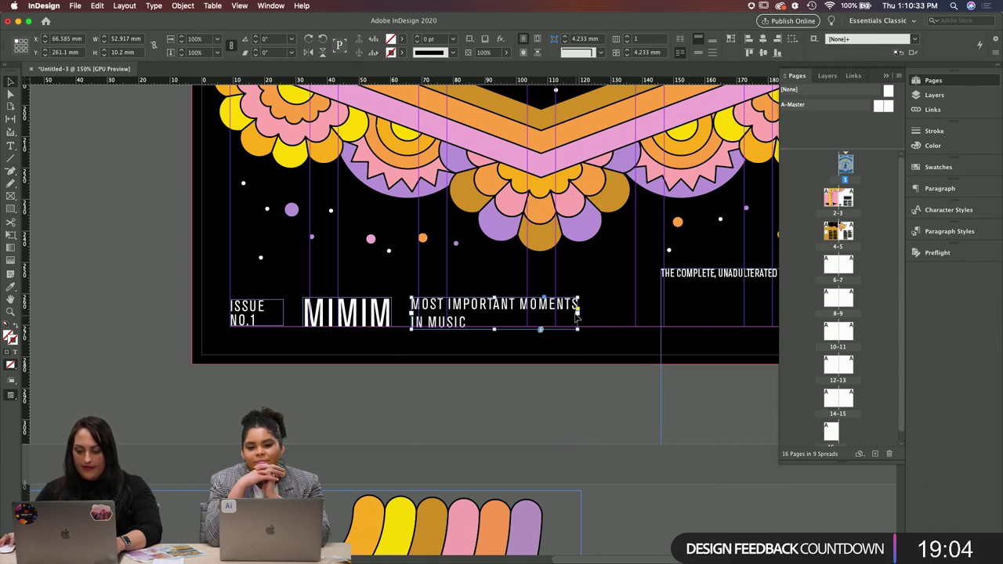
drag(576, 330, 533, 328)
click(461, 318)
drag(461, 317, 469, 314)
click(559, 374)
Step: Tighten the tagline's second-line leading to 12.8 pt and nudge its frame down
scroll(548, 396, right, 5)
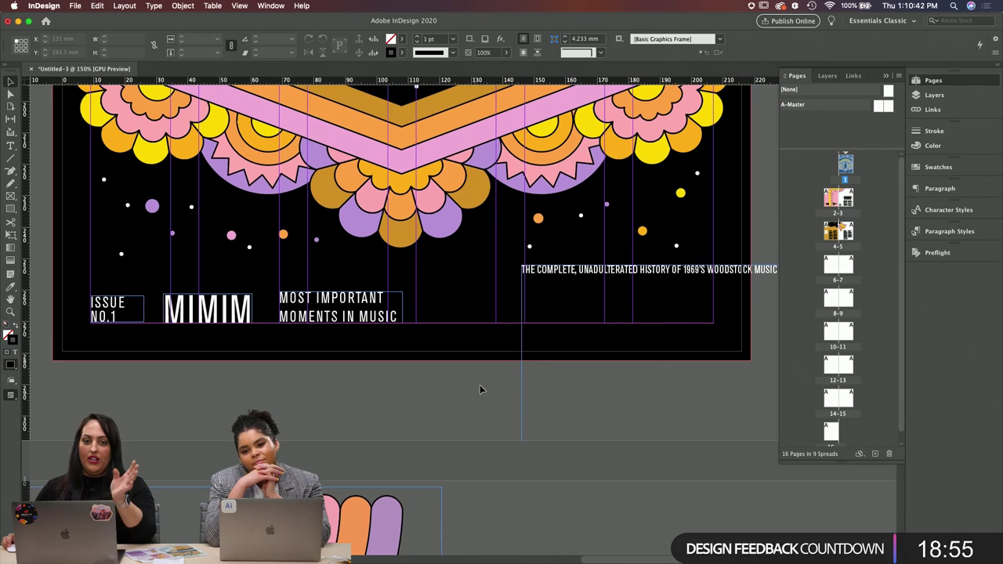
triple_click(574, 270)
triple_click(340, 316)
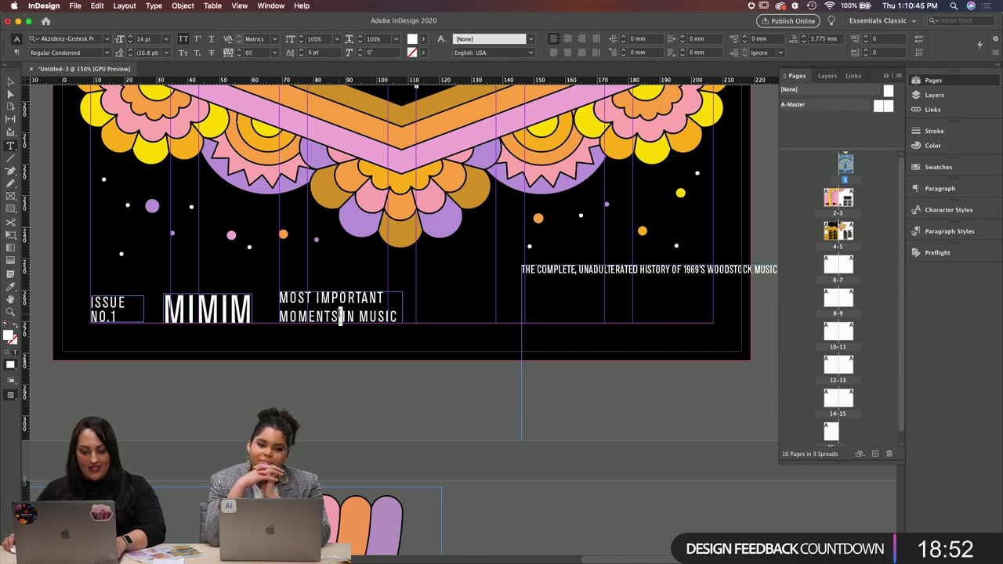
key(super+shift+a)
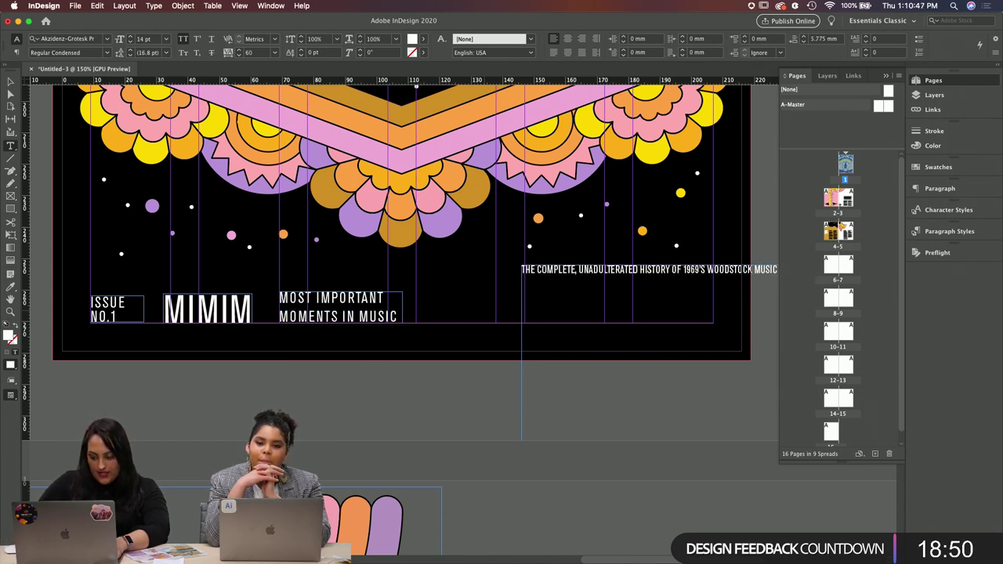
triple_click(384, 315)
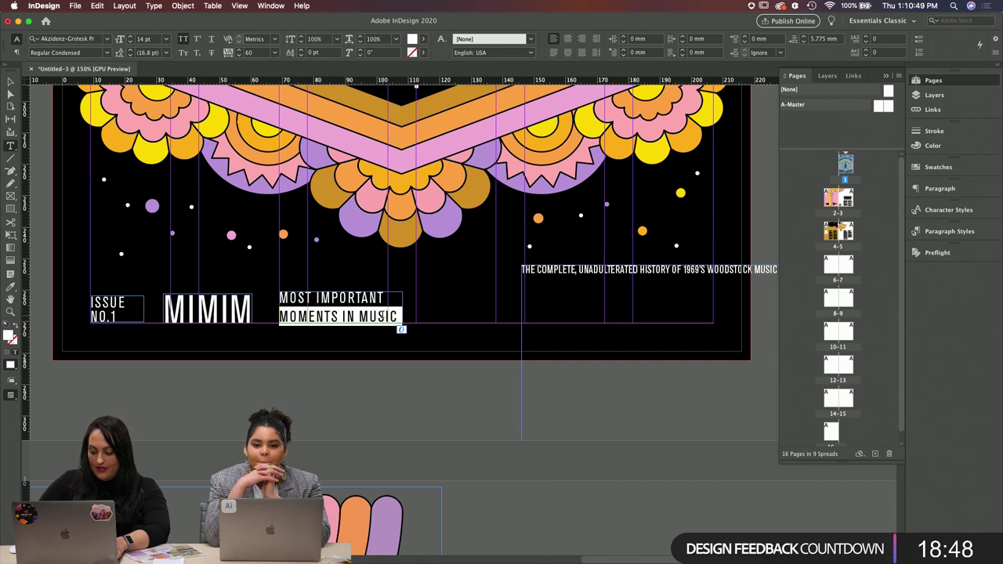
key(alt+Up)
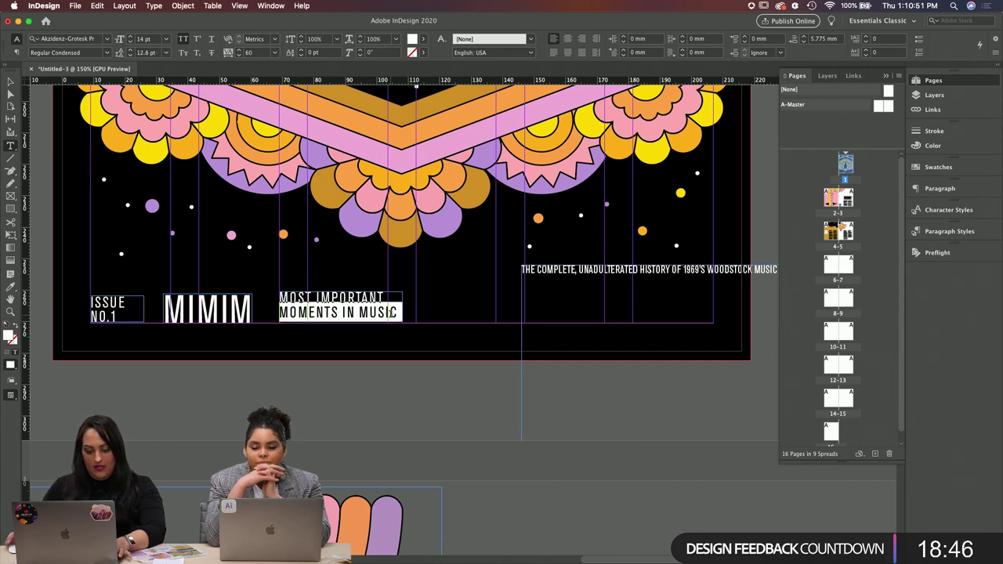
click(11, 79)
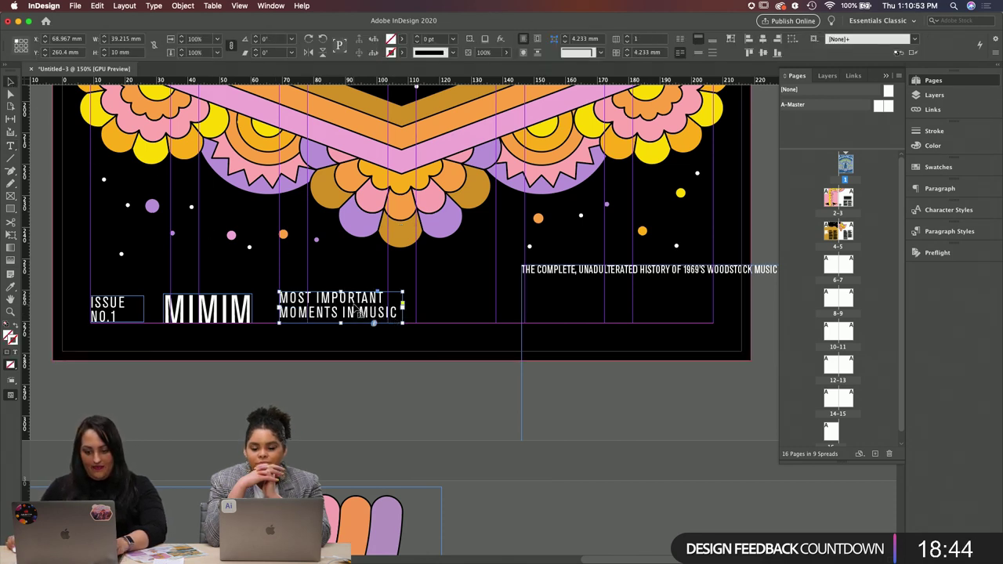
key(Down)
key(Down)
key(Down)
key(Down)
key(Down)
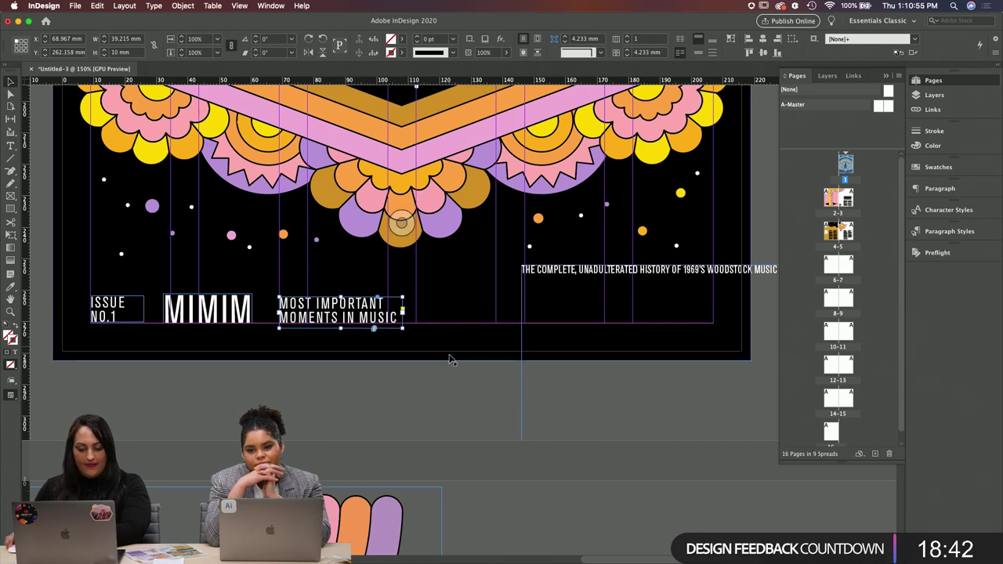
click(437, 360)
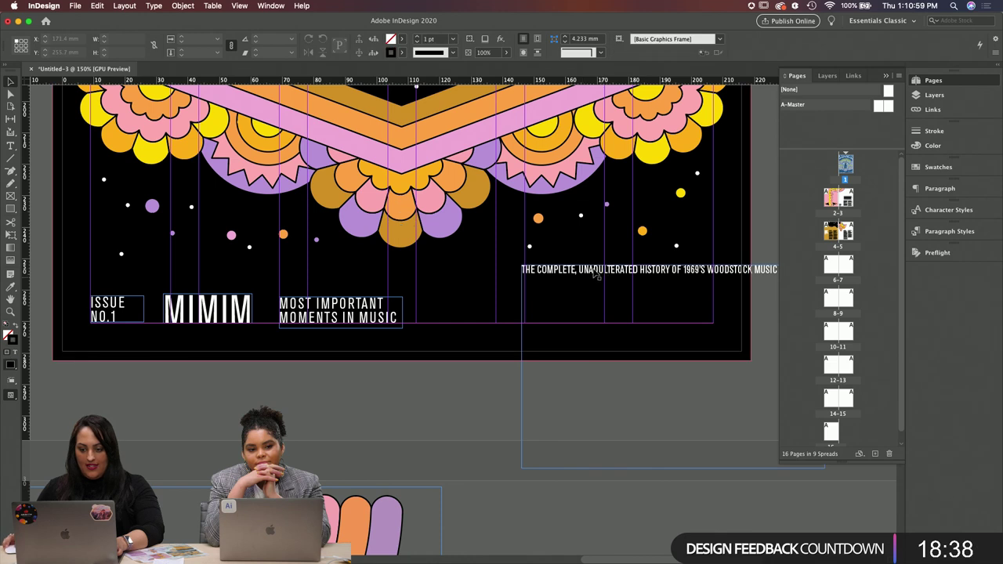
Step: Give the Woodstock subtitle the tagline's text styling and tighten its second-line leading
triple_click(592, 269)
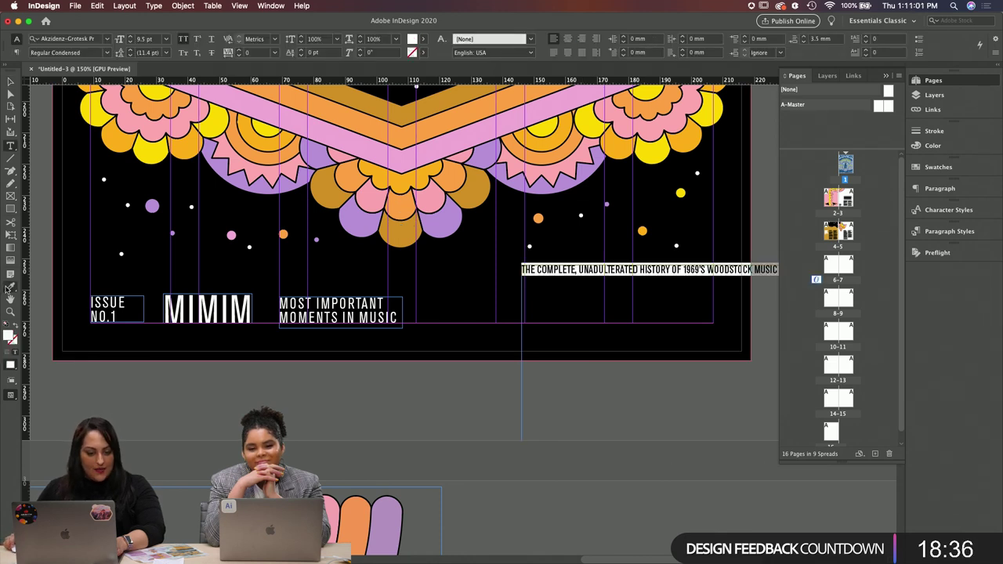
click(352, 300)
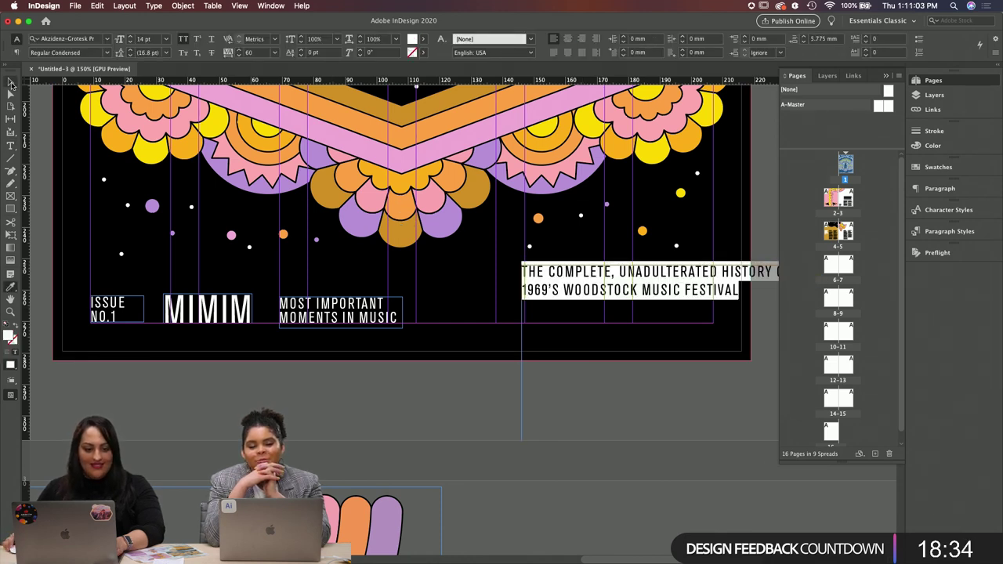
click(650, 307)
triple_click(646, 289)
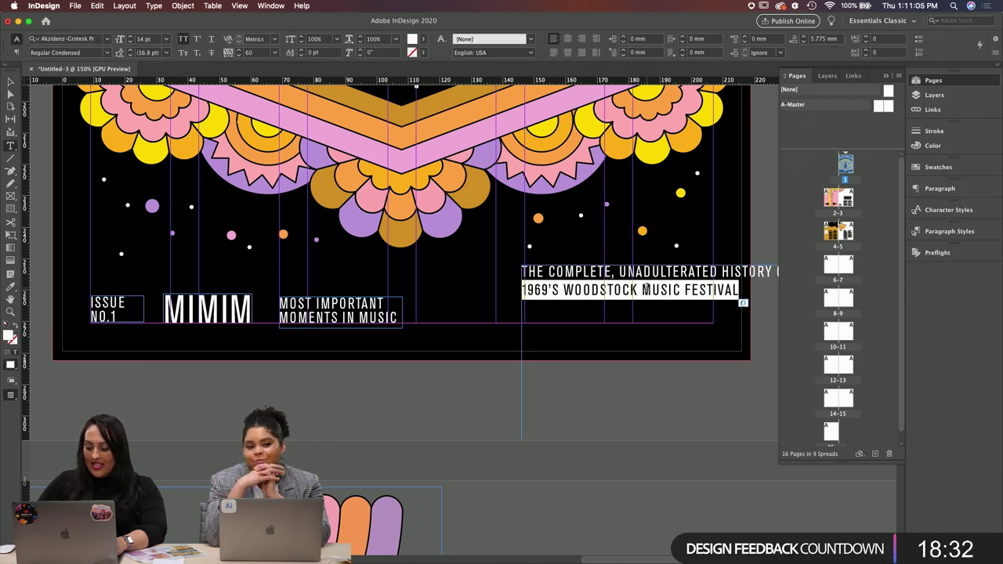
key(alt+Up)
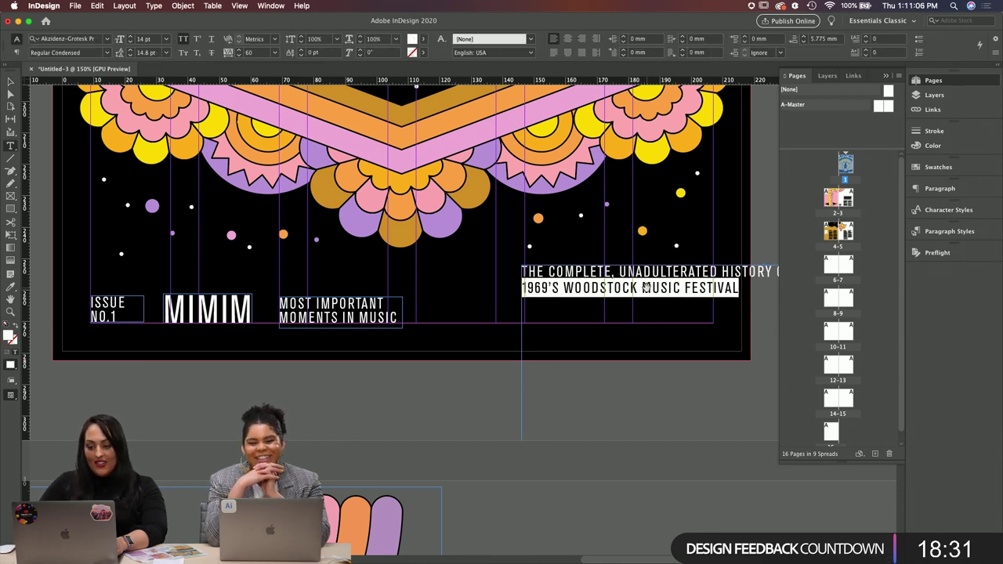
Step: Narrow the subtitle frame so HISTORY ends line one and position it at bottom right
click(11, 82)
drag(706, 295, 631, 304)
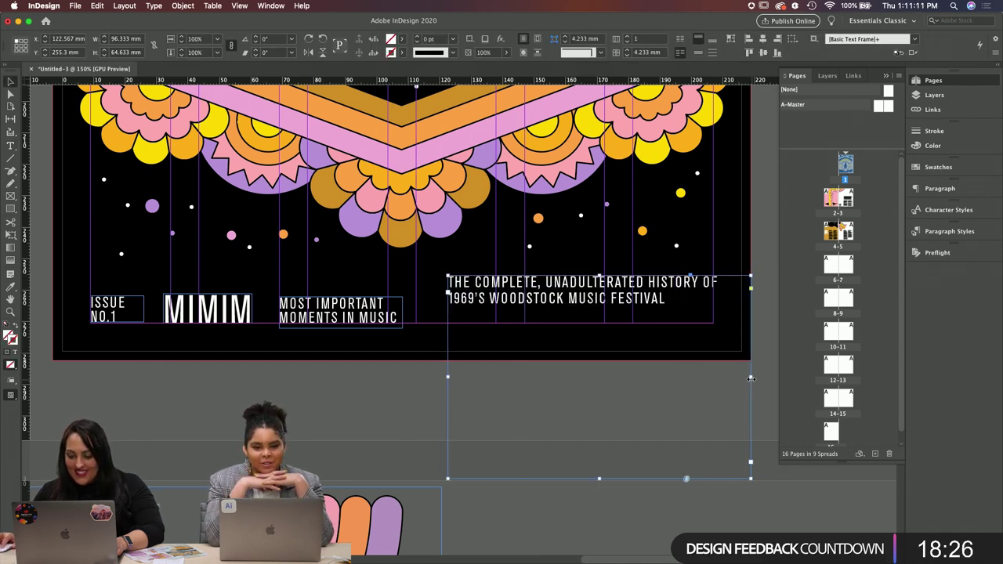
drag(751, 379, 709, 378)
click(725, 365)
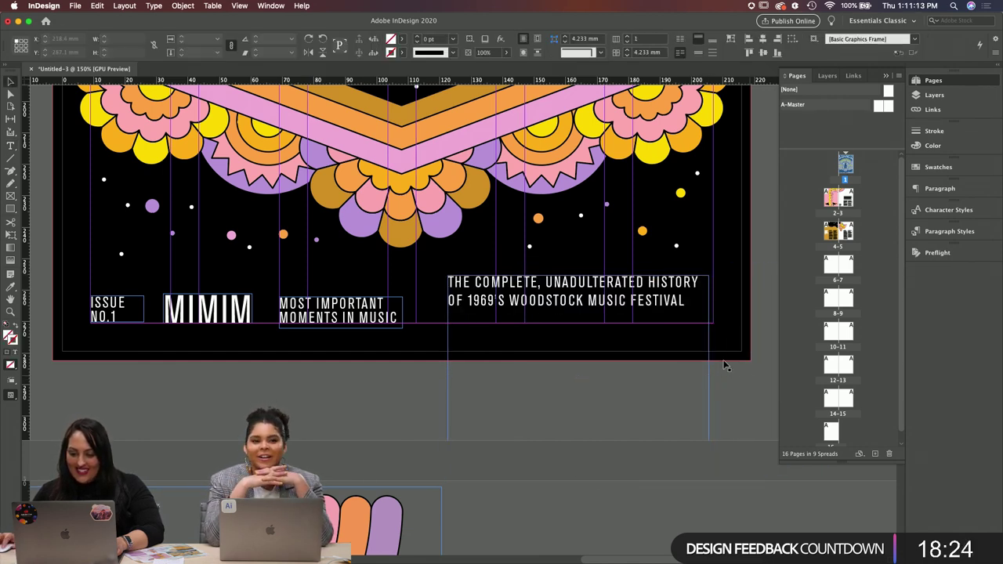
drag(624, 296, 652, 308)
triple_click(640, 312)
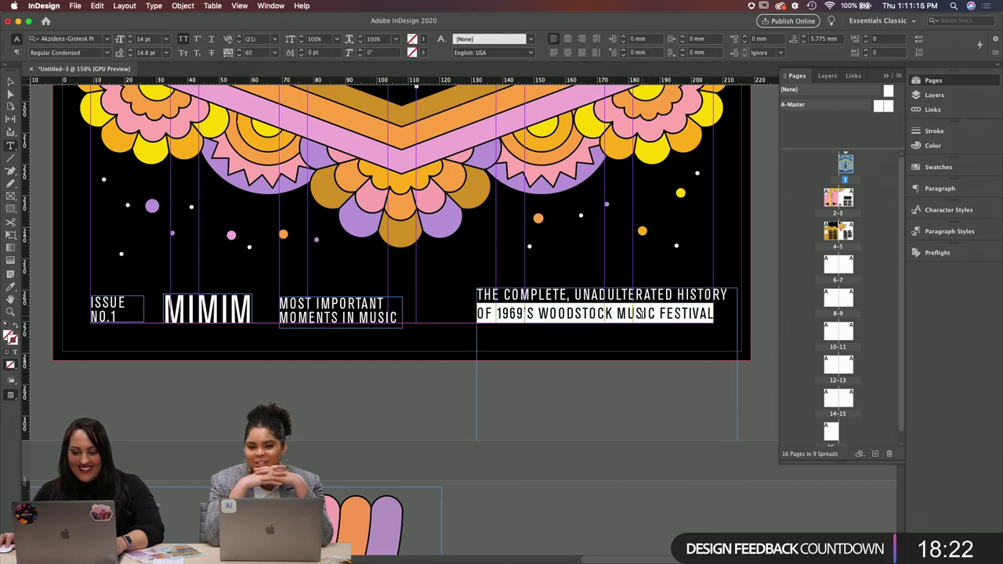
key(alt+Up)
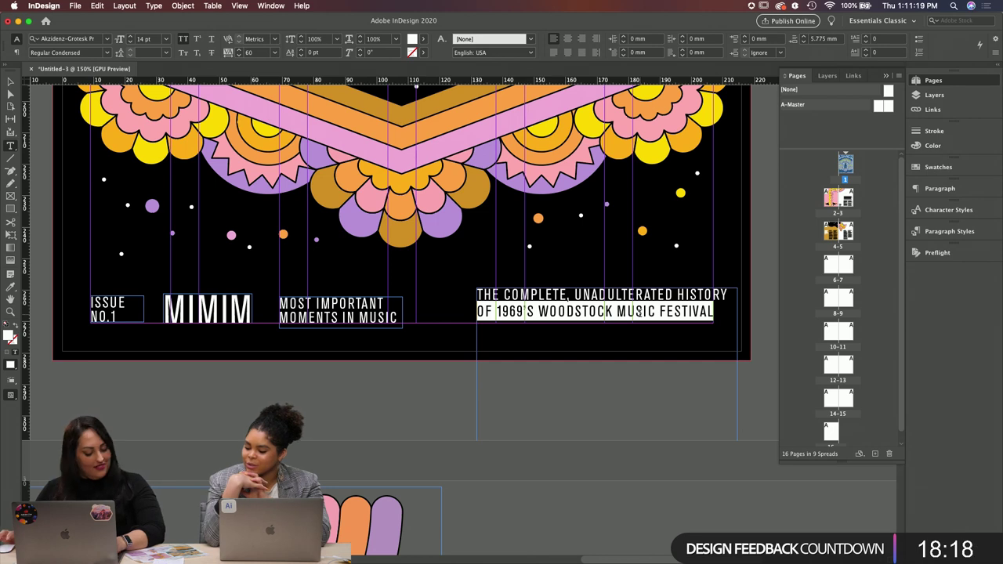
drag(666, 312, 668, 303)
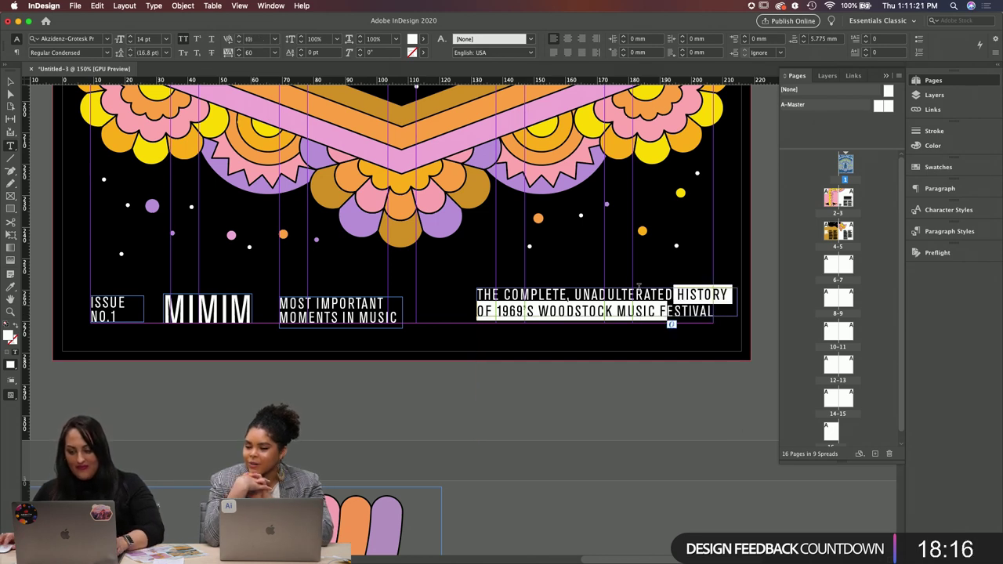
click(10, 82)
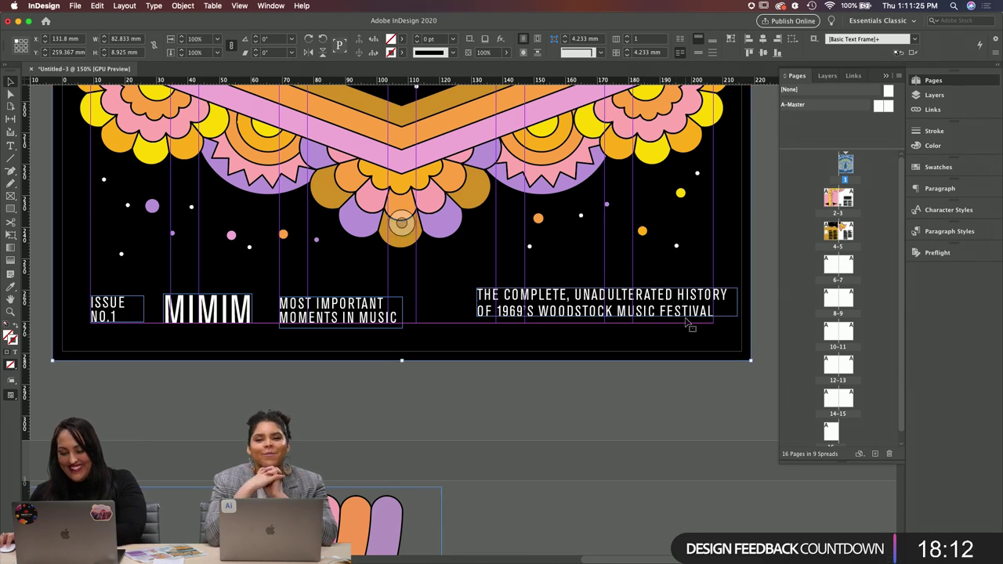
drag(708, 317, 693, 326)
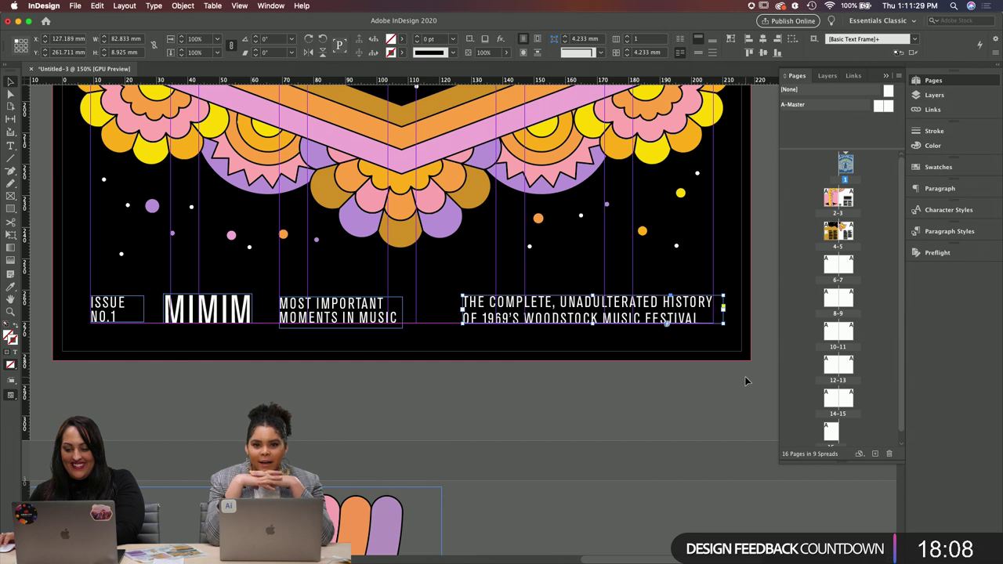
click(744, 376)
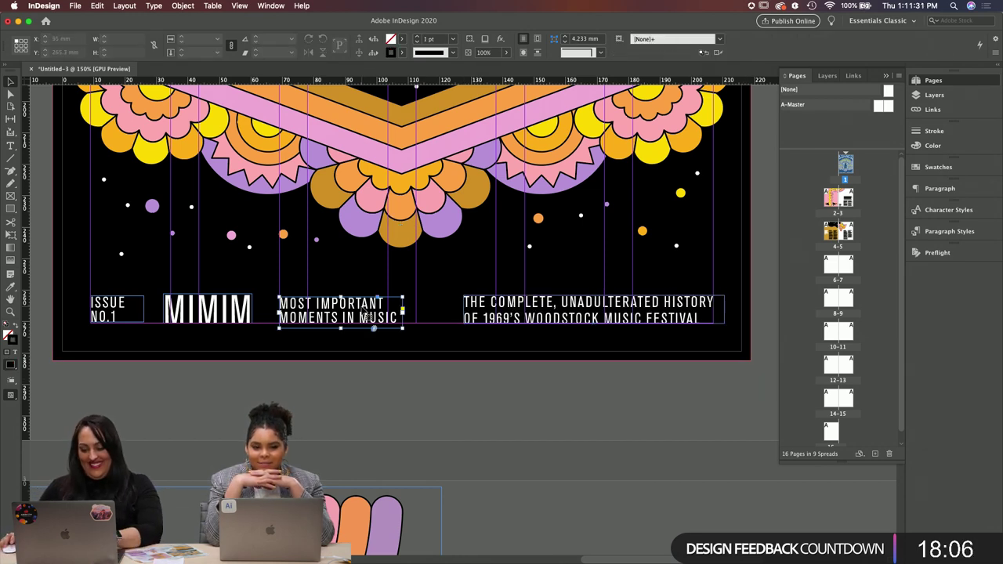
Step: Nudge the tagline and MIMIM frames right to even out the bottom row
drag(367, 319, 366, 315)
key(Right)
key(Right)
key(Right)
key(Right)
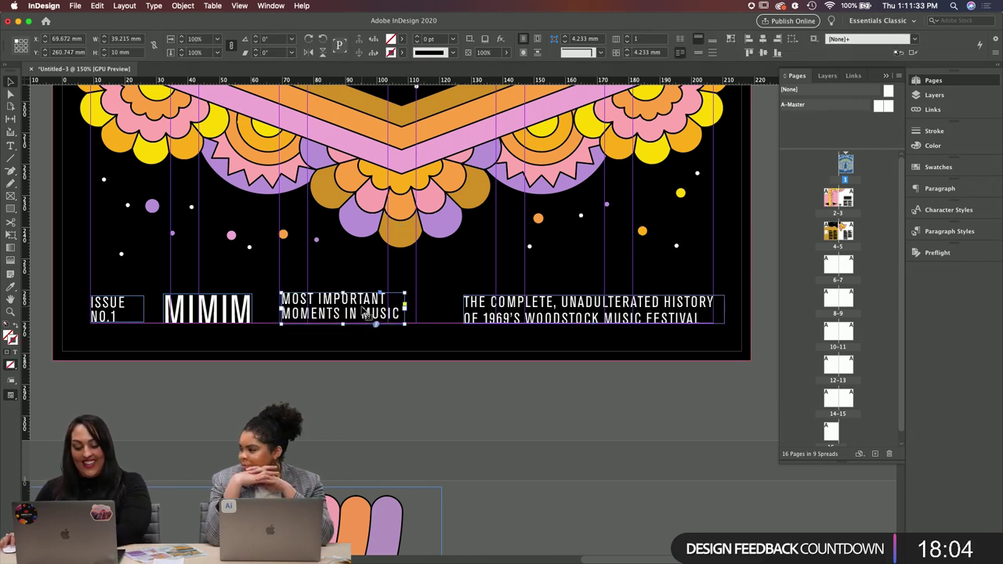
key(Down)
key(Down)
key(Right)
key(Right)
key(Right)
key(Right)
key(Right)
key(Right)
key(Right)
key(Right)
key(Right)
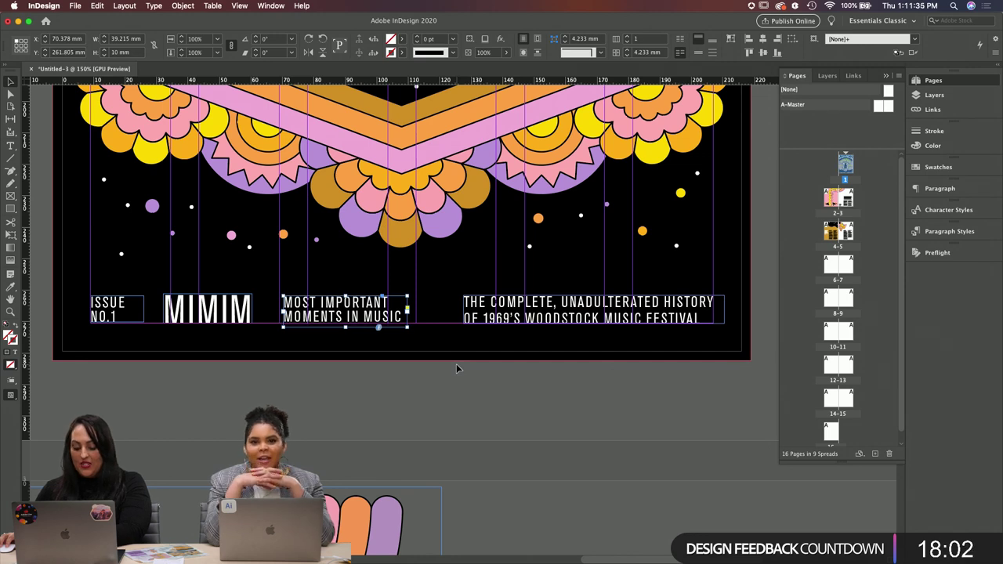
key(Right)
key(Right)
key(Right)
key(Right)
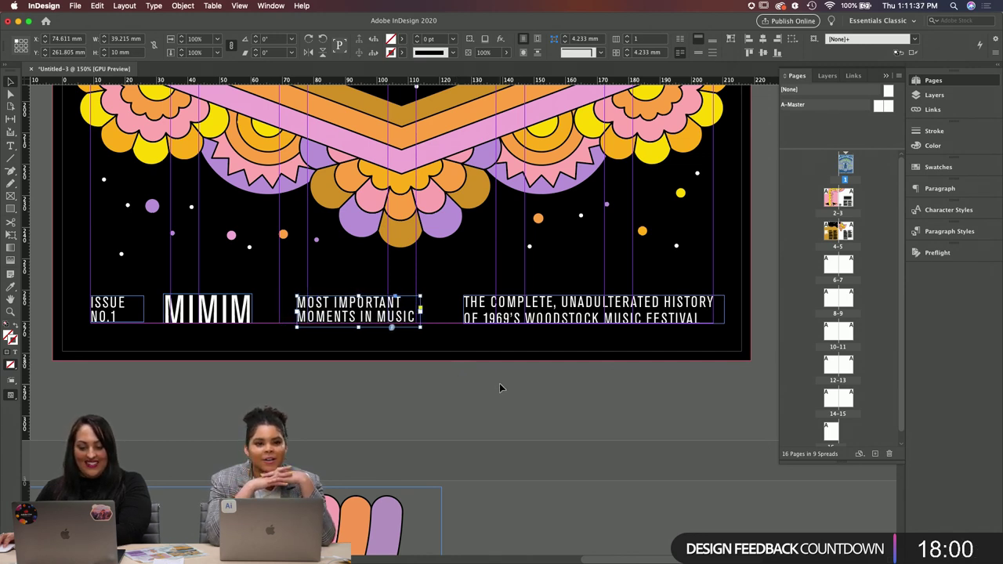
click(208, 310)
key(super+shift+period)
key(super+shift+period)
key(Right)
key(Right)
key(Right)
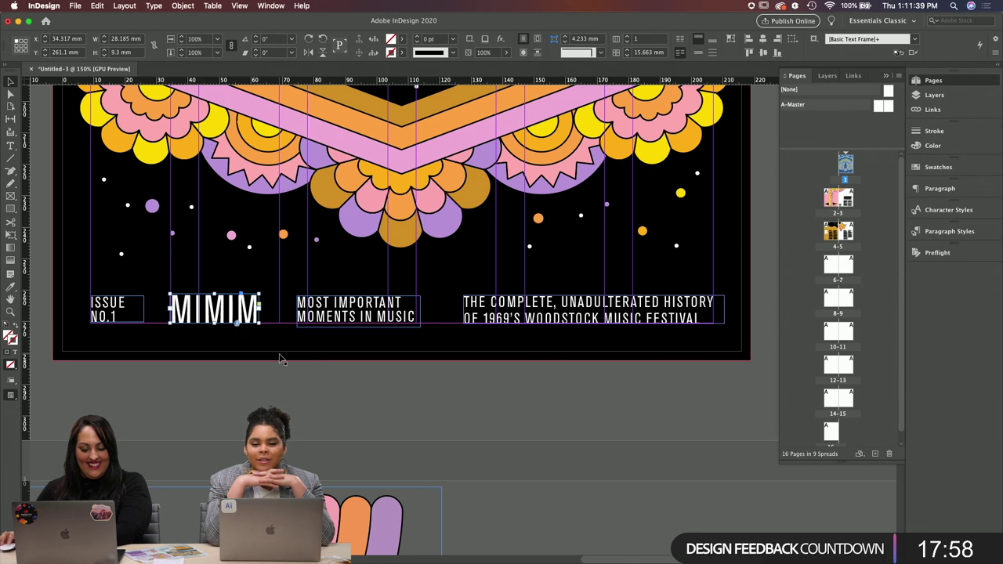
Step: Draw a short vertical divider line beside ISSUE NO.1 and set its stroke to [Paper] white
key(w)
key(w)
click(290, 364)
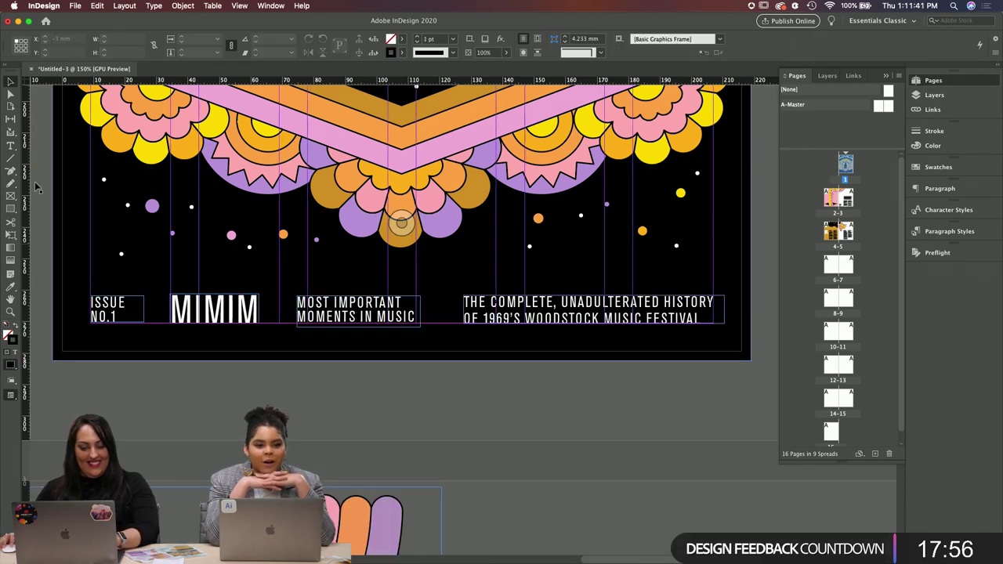
click(147, 296)
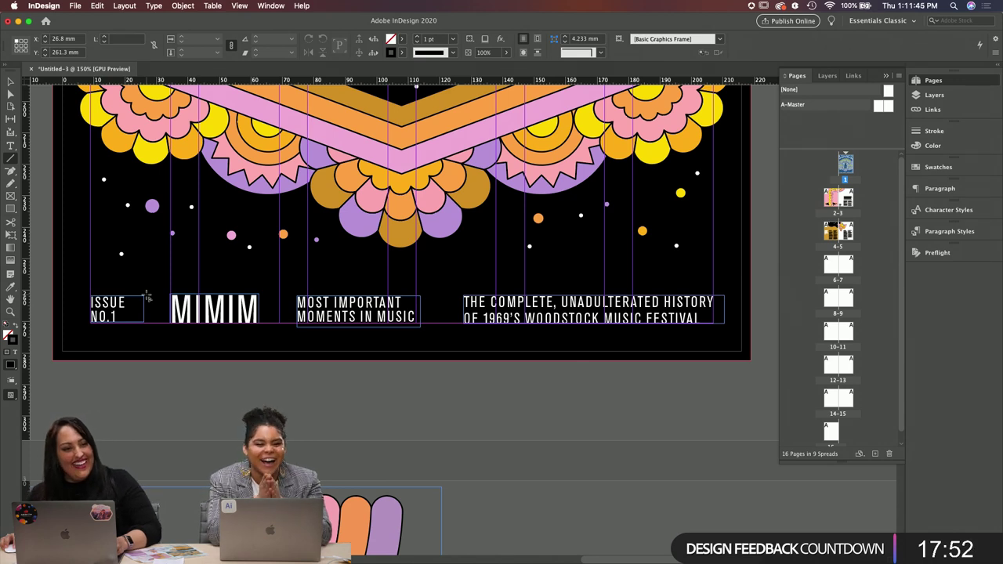
drag(146, 296, 147, 328)
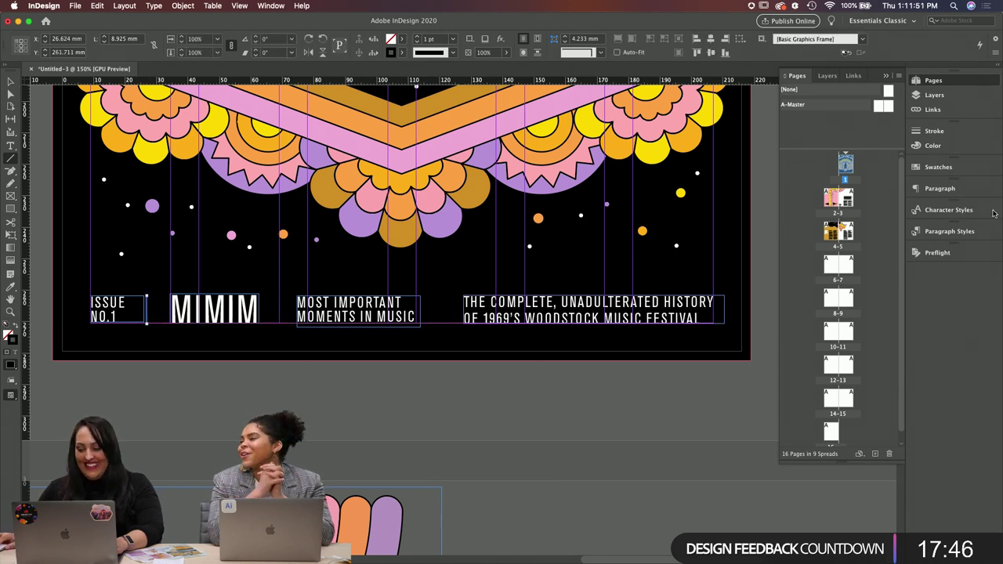
click(967, 133)
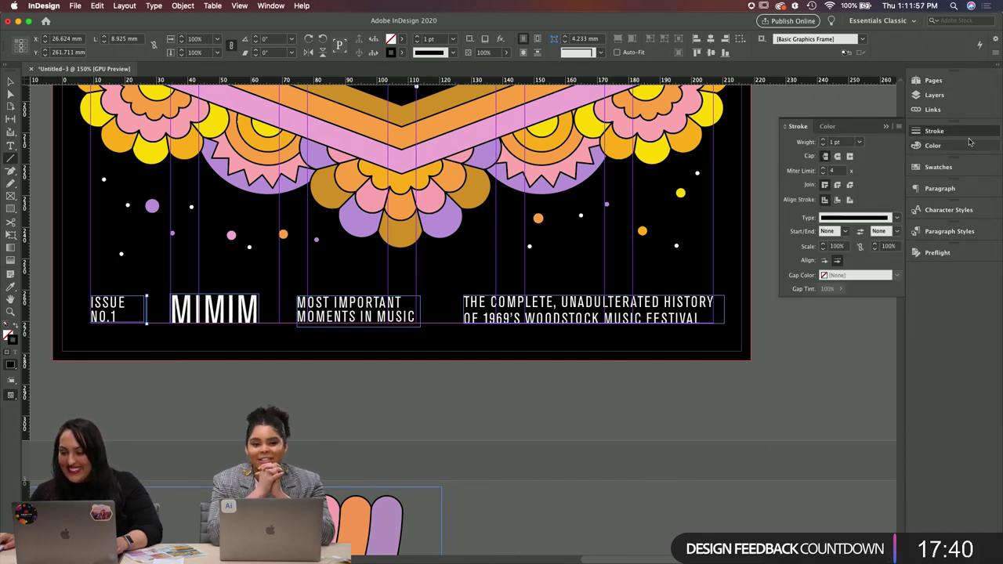
click(938, 166)
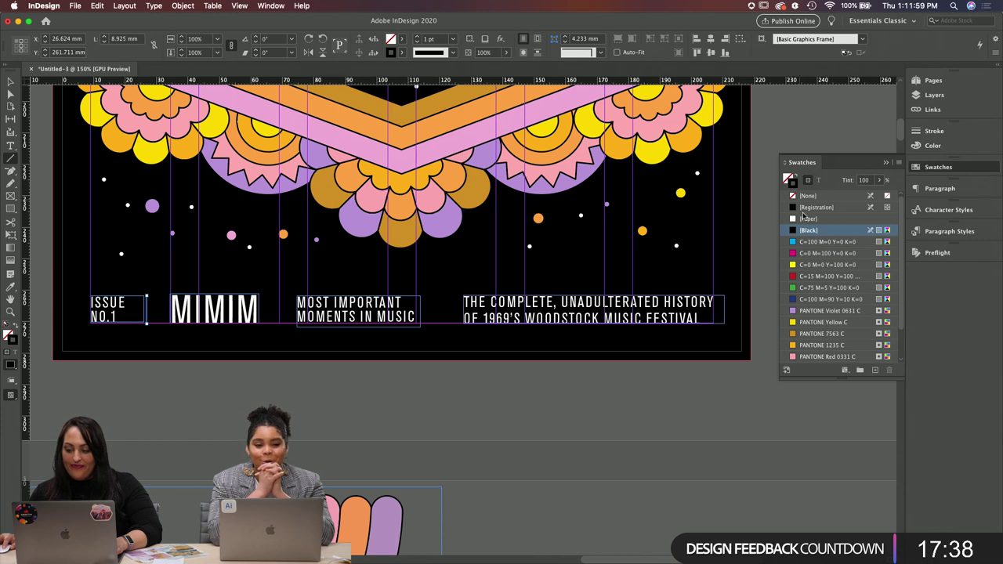
click(809, 219)
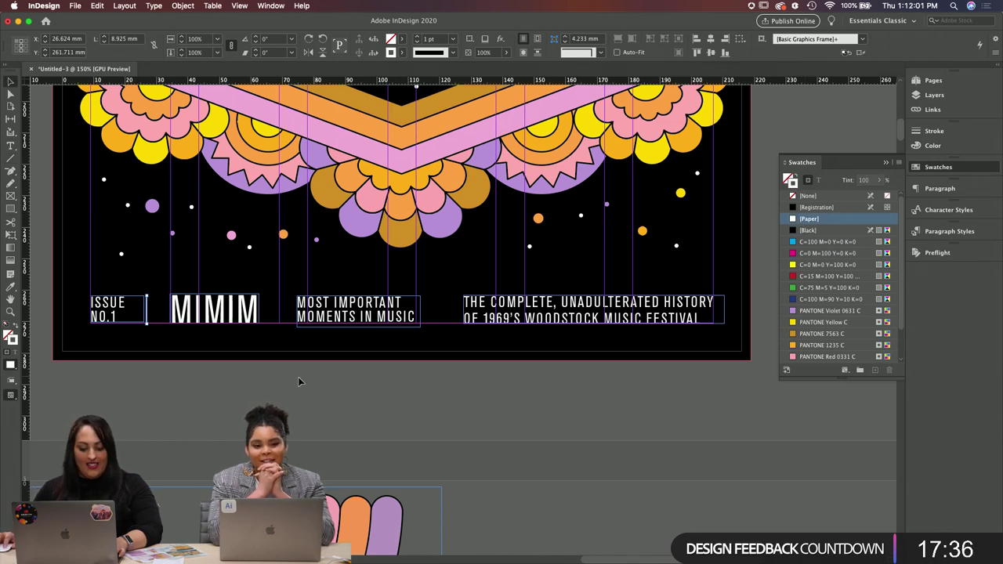
Step: Place copies of the divider between MIMIM, MOST IMPORTANT MOMENTS IN MUSIC and the history headline
key(w)
click(152, 315)
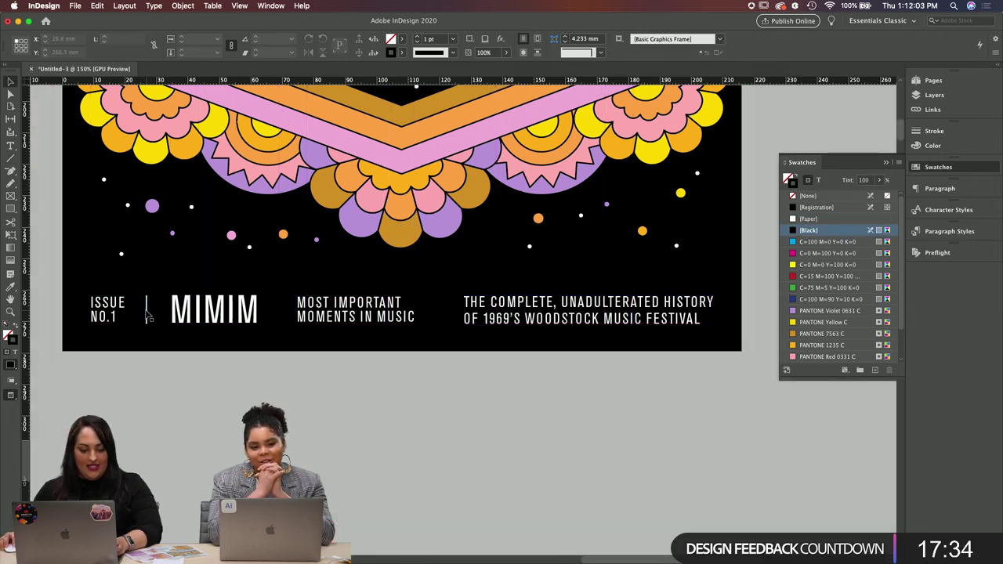
drag(147, 314, 275, 313)
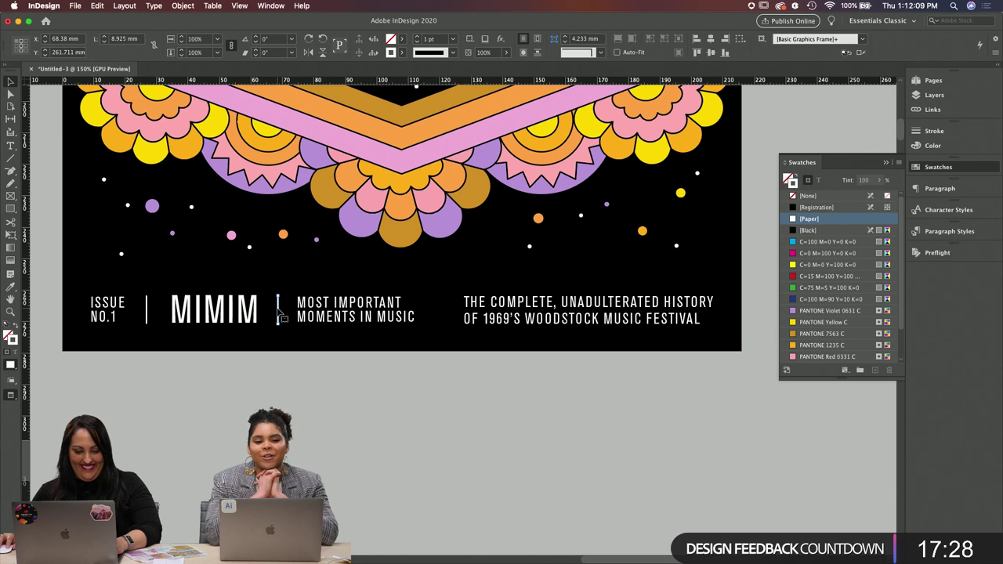
drag(277, 313, 442, 315)
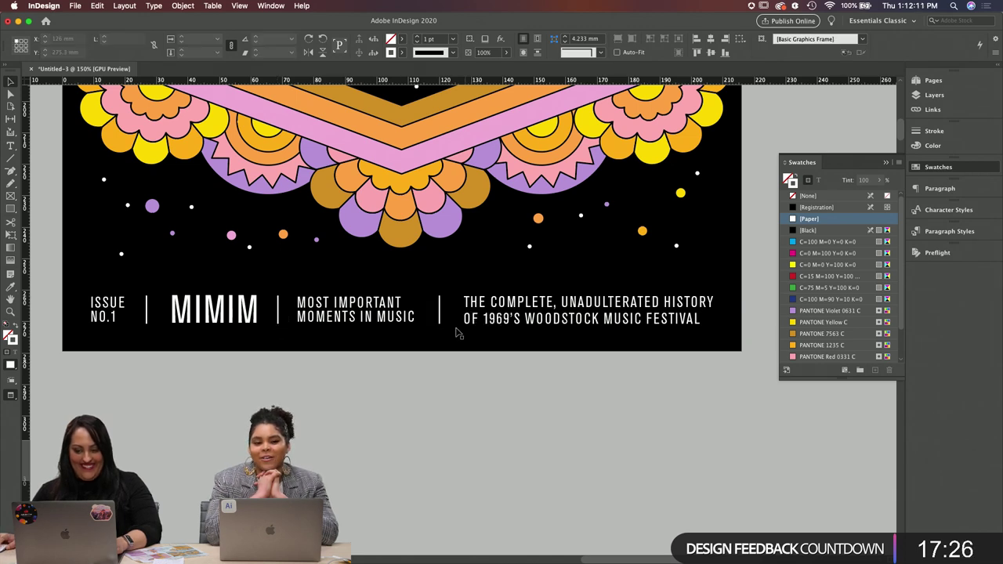
click(654, 313)
Step: Reduce the history headline's tracking from 60 to 40 and break the line before OF
key(w)
double_click(655, 313)
triple_click(654, 307)
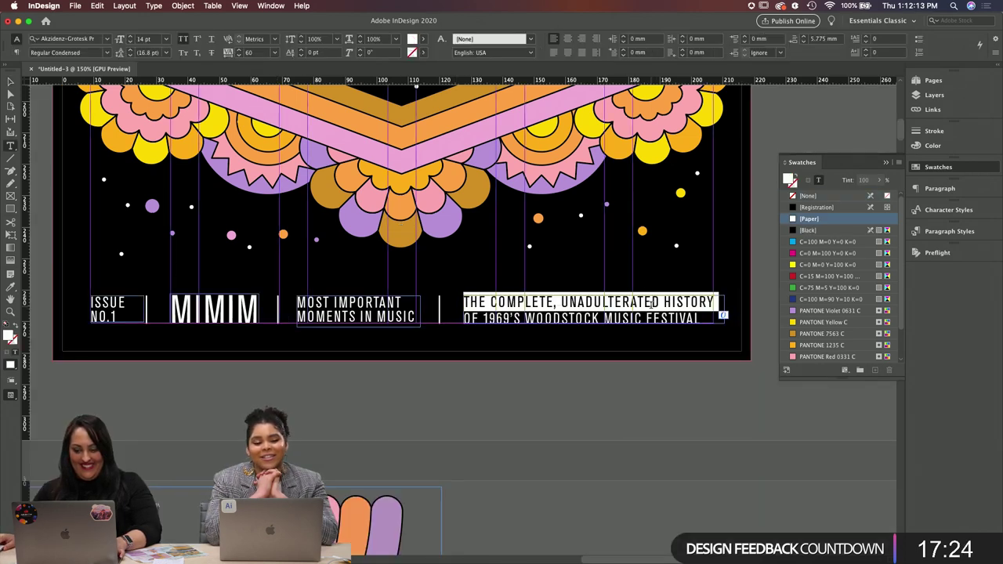
click(239, 55)
click(239, 55)
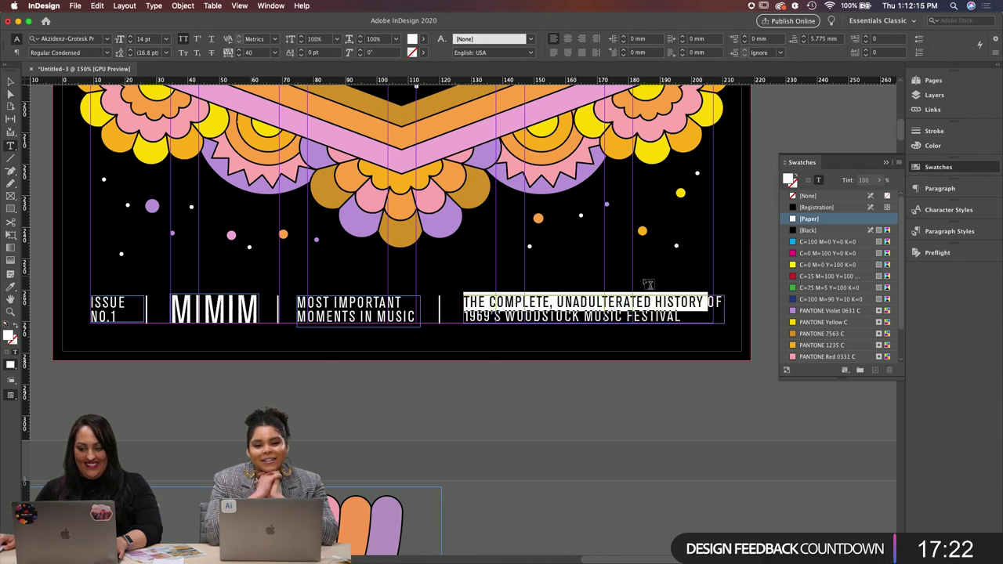
click(709, 301)
key(shift+Return)
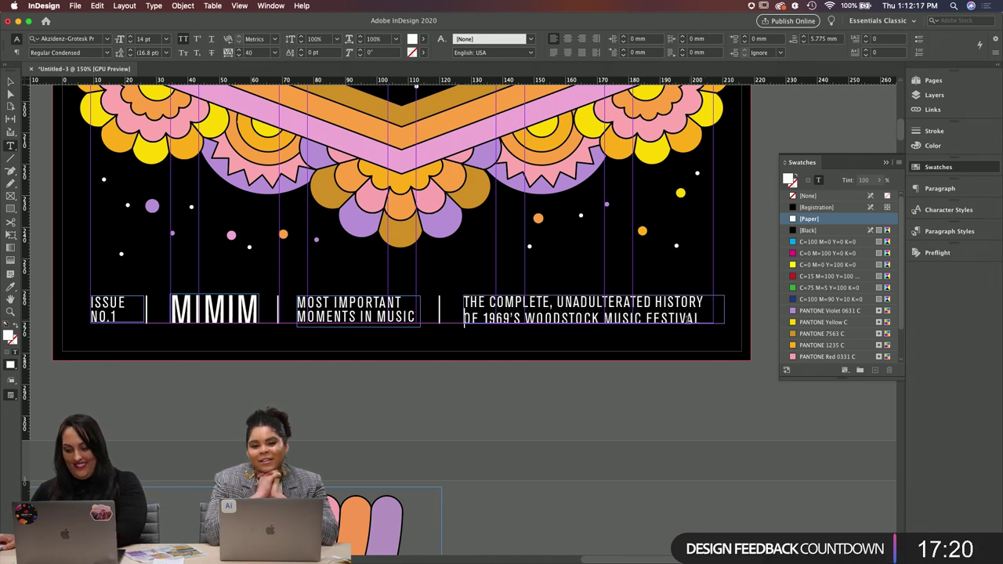
double_click(688, 317)
triple_click(688, 317)
key(Escape)
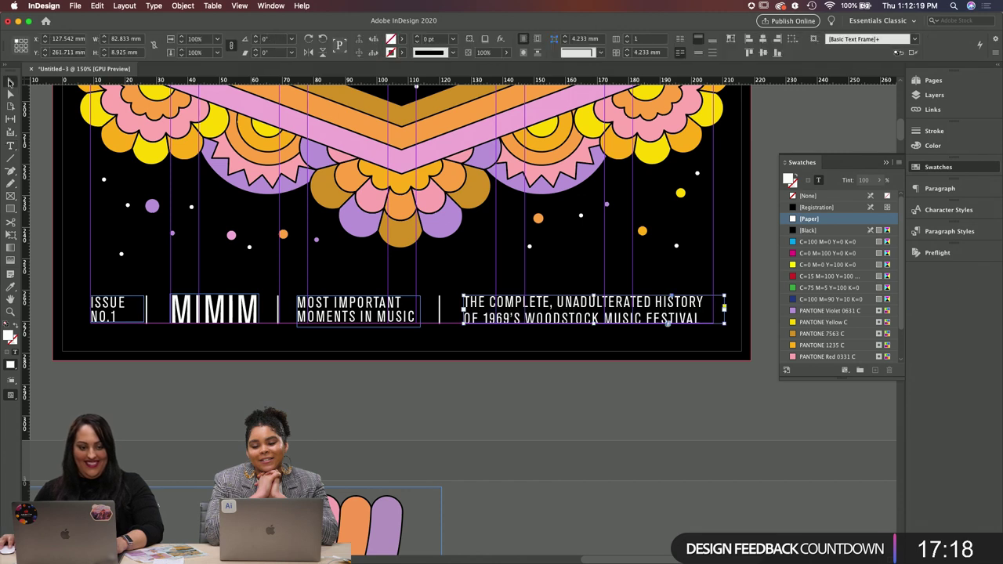
Step: Nudge the history headline frame and last divider so the footer blocks are evenly spaced
drag(637, 317, 647, 317)
click(545, 350)
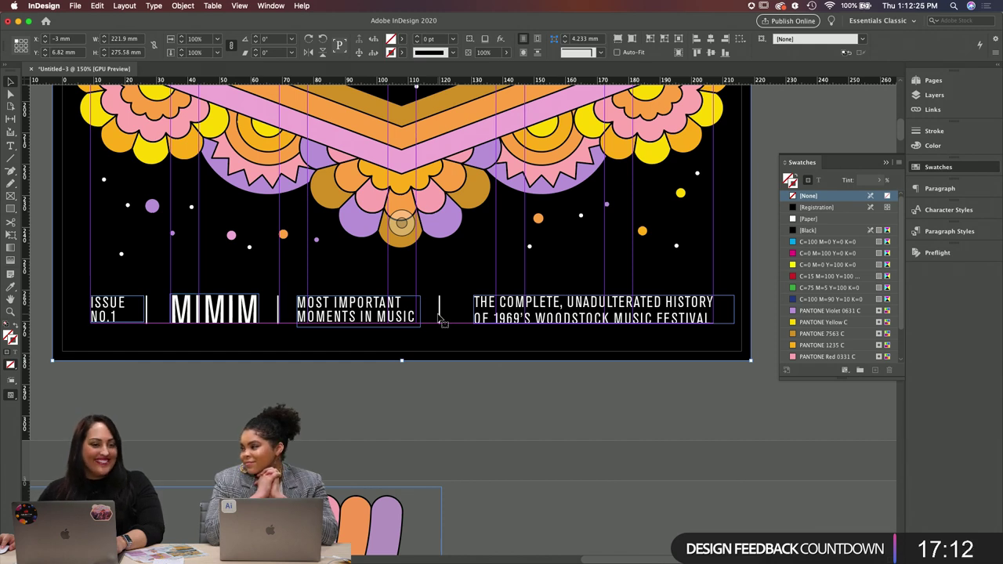
mouse_move(441, 320)
mouse_down()
mouse_move(453, 320)
mouse_move(405, 324)
mouse_move(446, 318)
mouse_up()
key(w)
click(451, 317)
click(332, 319)
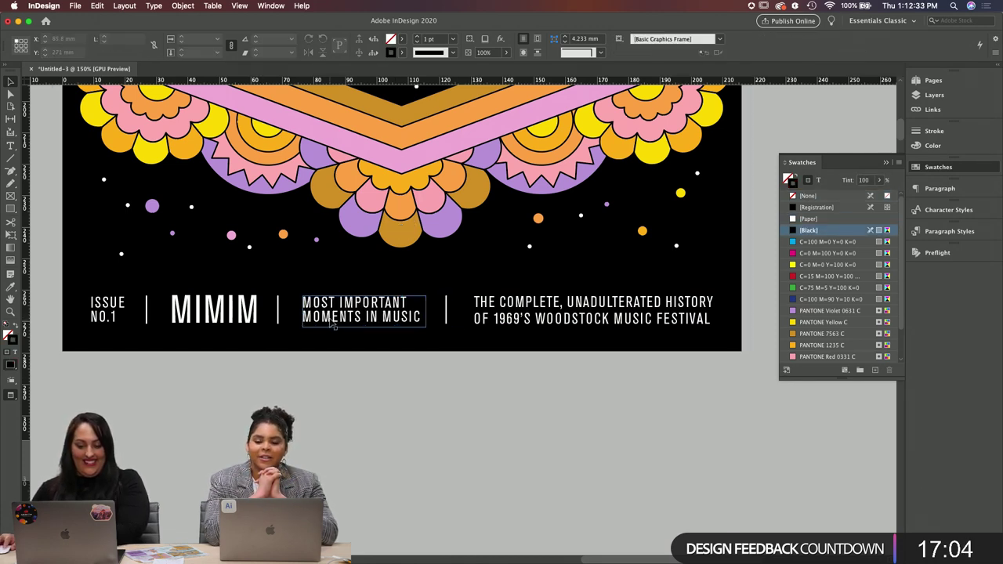
click(372, 379)
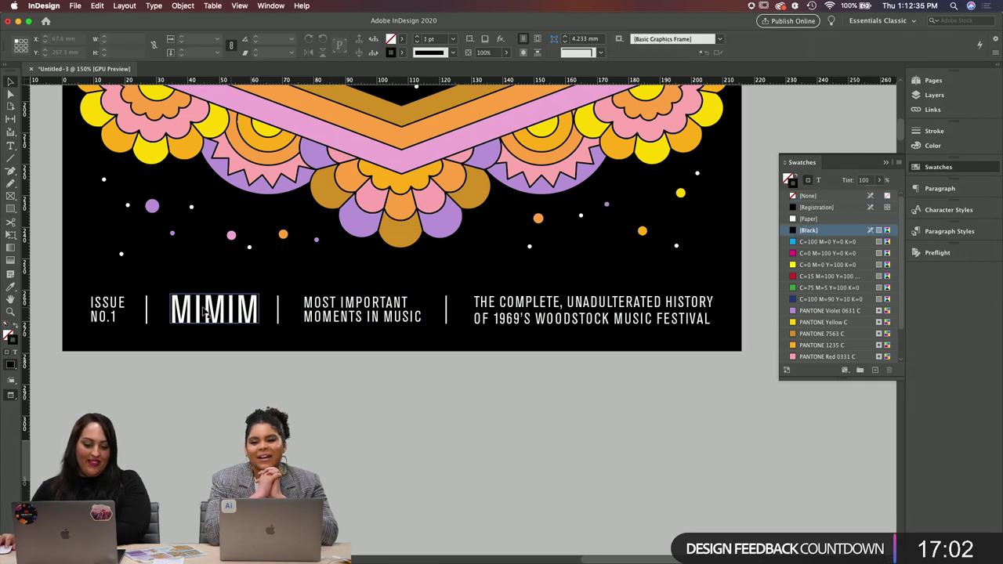
click(279, 304)
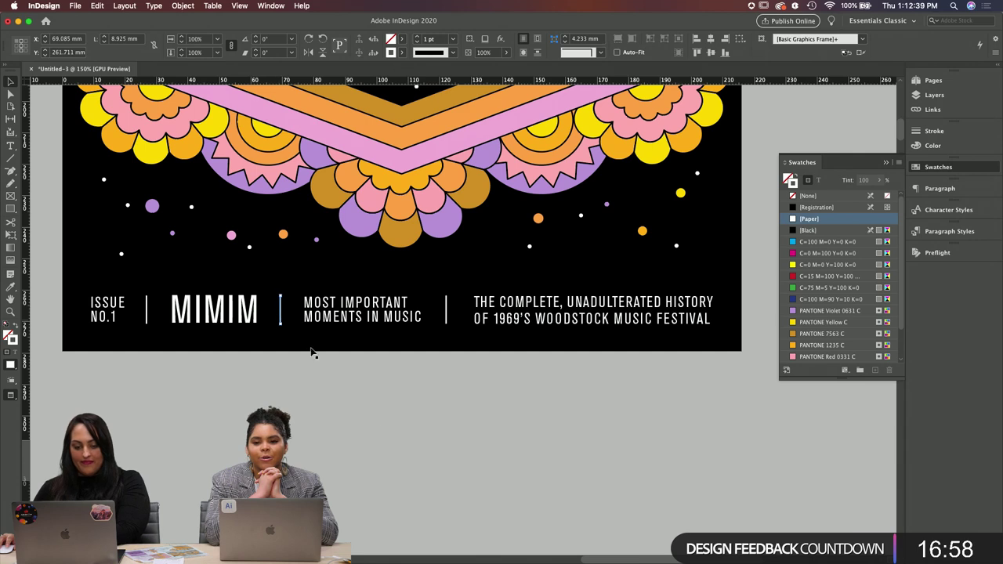
click(371, 426)
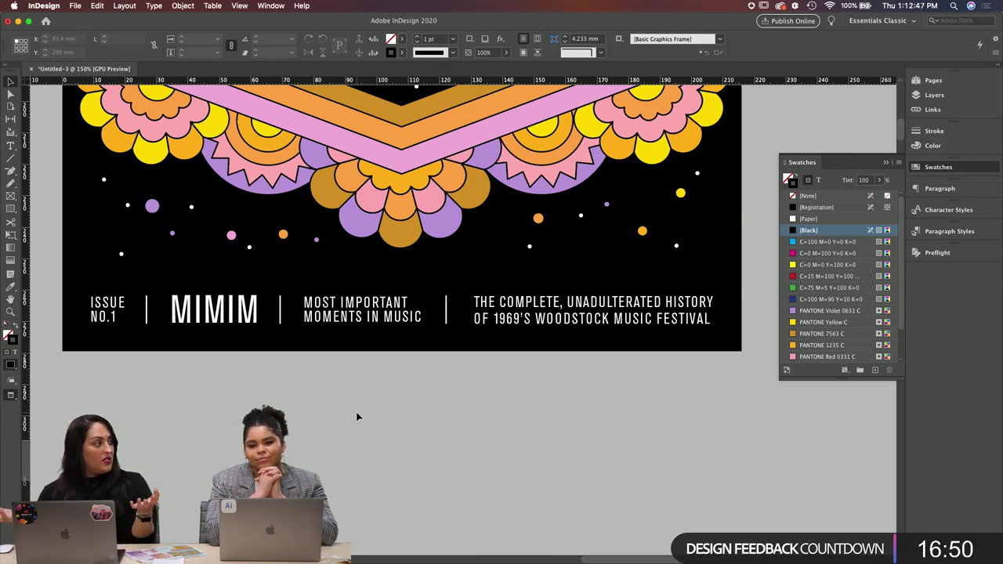
Step: Review the finished poster in full-screen Presentation mode, then exit it
key(shift+w)
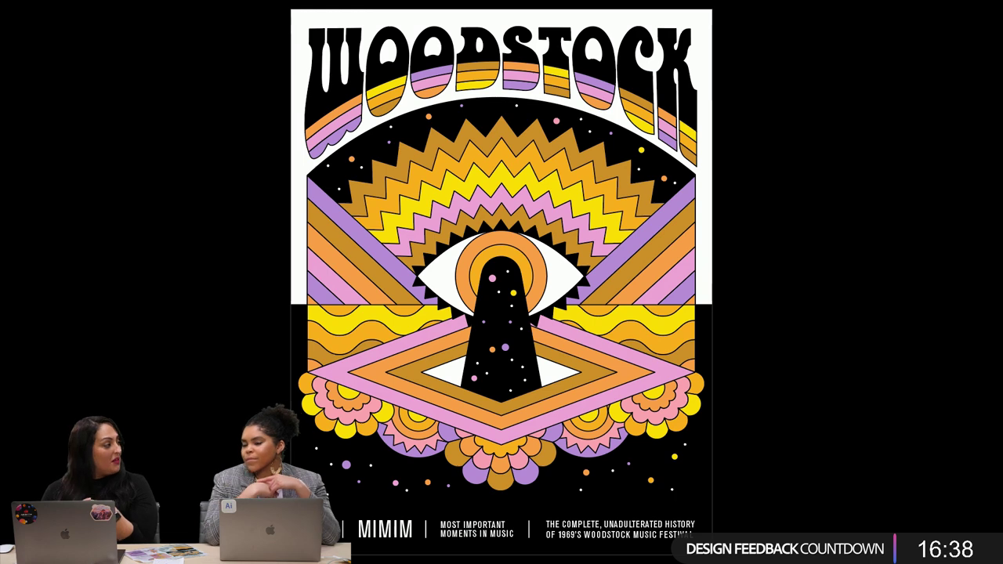
key(Escape)
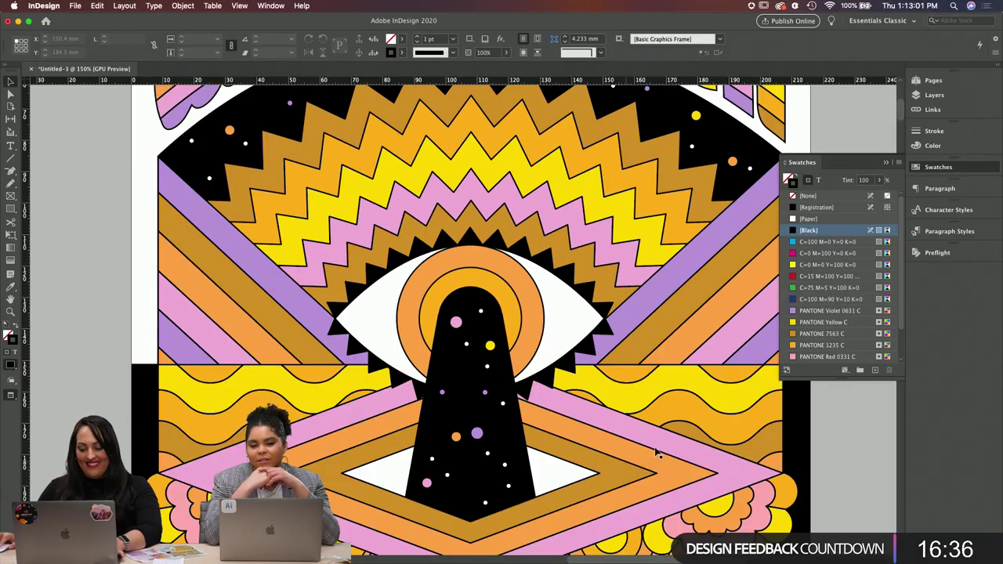
scroll(664, 232, down, 5)
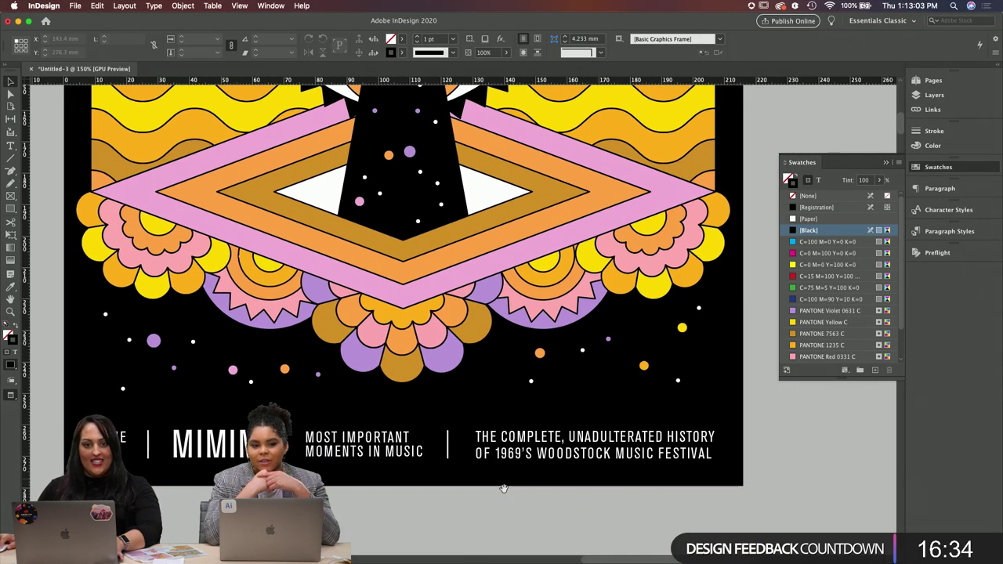
scroll(548, 398, down, 3)
scroll(549, 397, left, 2)
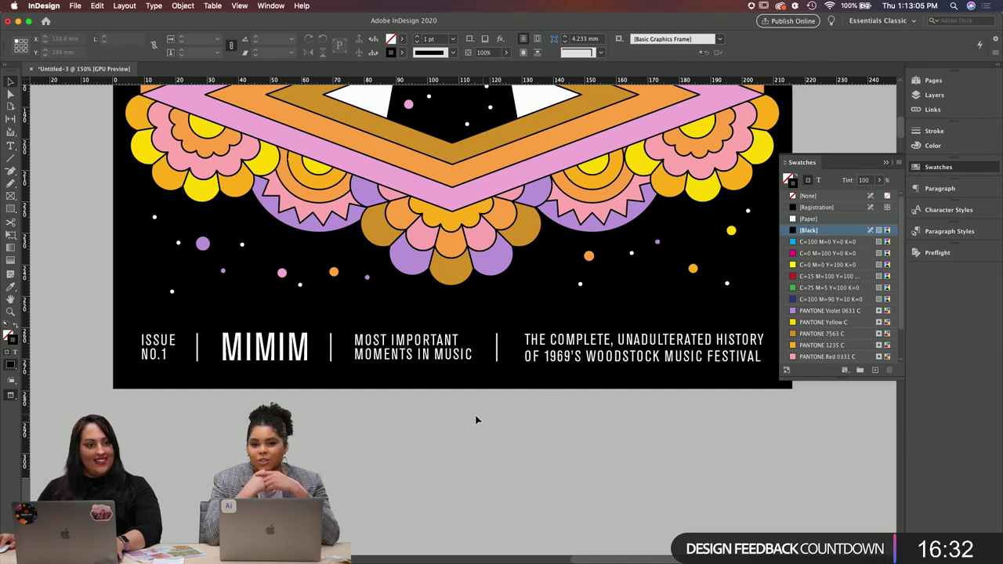
scroll(452, 430, down, 6)
scroll(453, 430, left, 2)
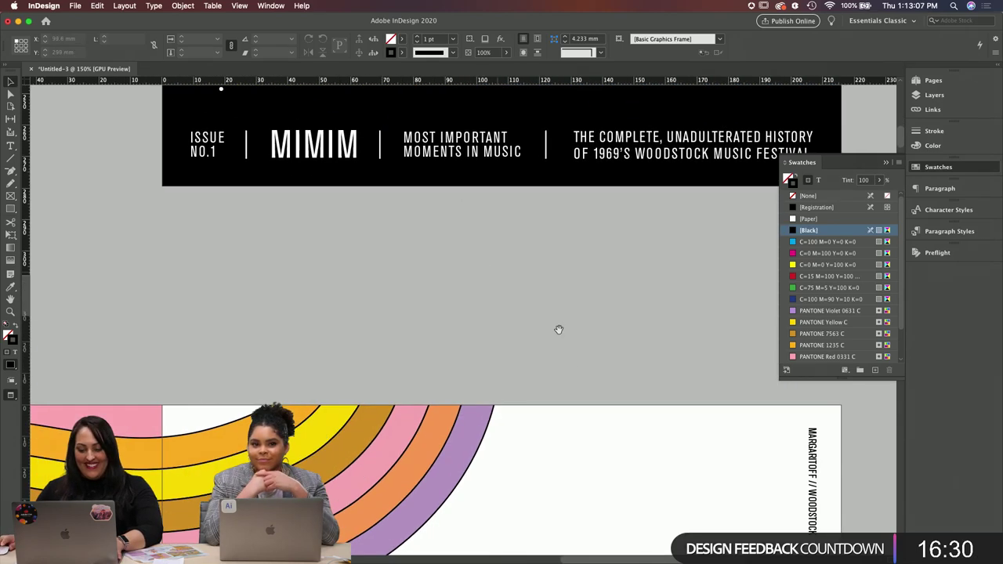
Step: Zoom out to 75% and bring the blank Woodstock text spread into view with guides shown
drag(476, 366, 497, 318)
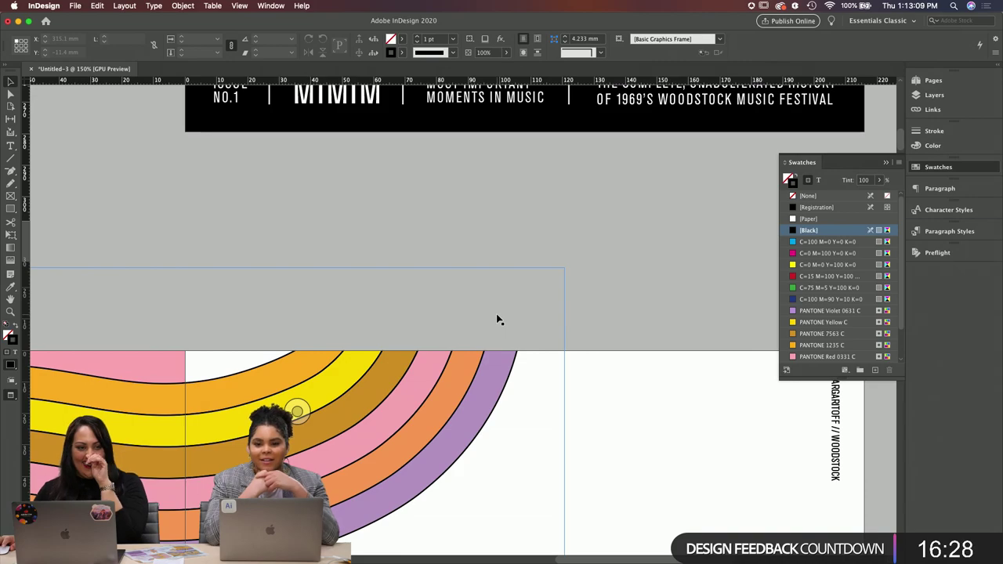
key(super+1)
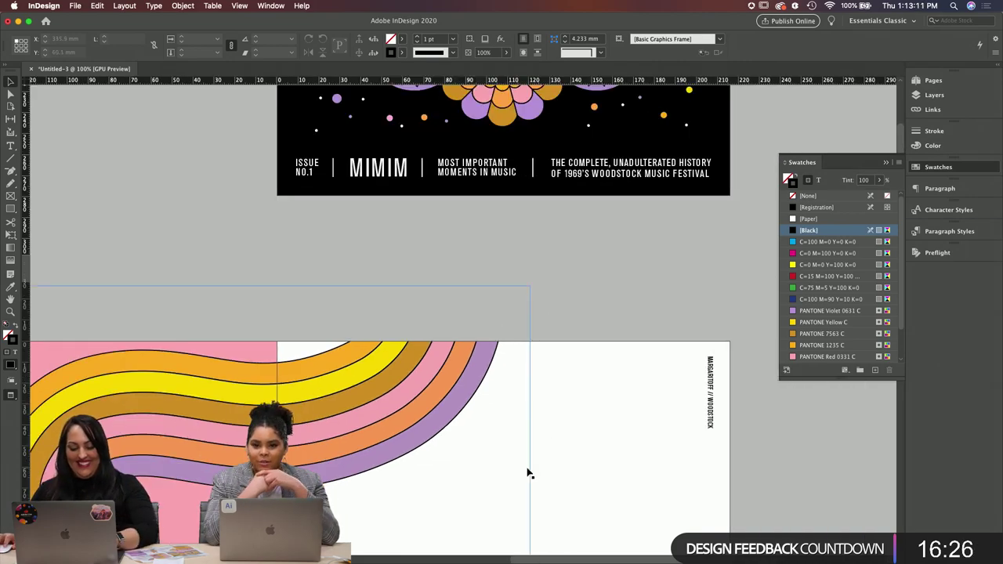
scroll(528, 470, down, 6)
scroll(528, 470, left, 2)
scroll(573, 162, down, 10)
scroll(572, 162, left, 2)
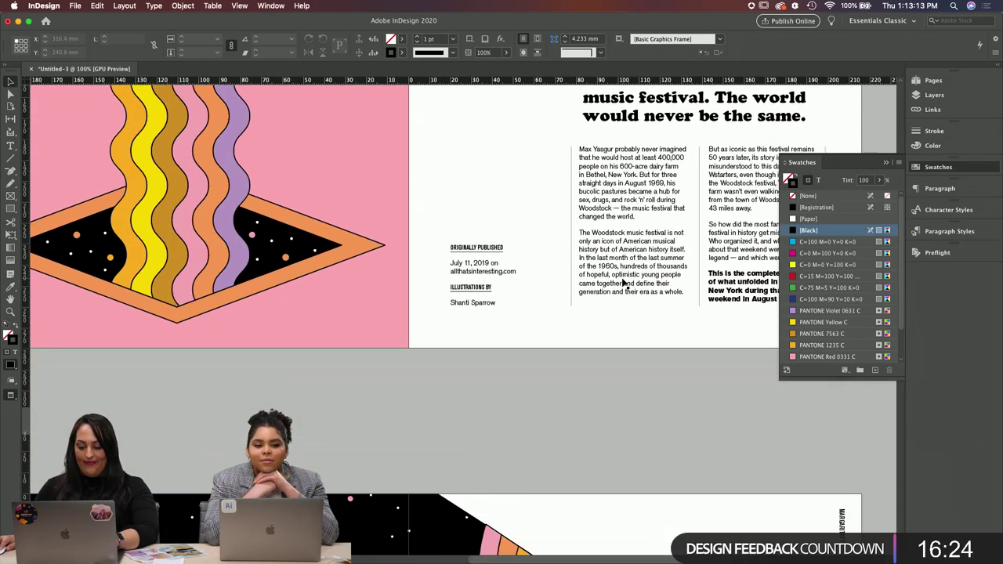
key(super+minus)
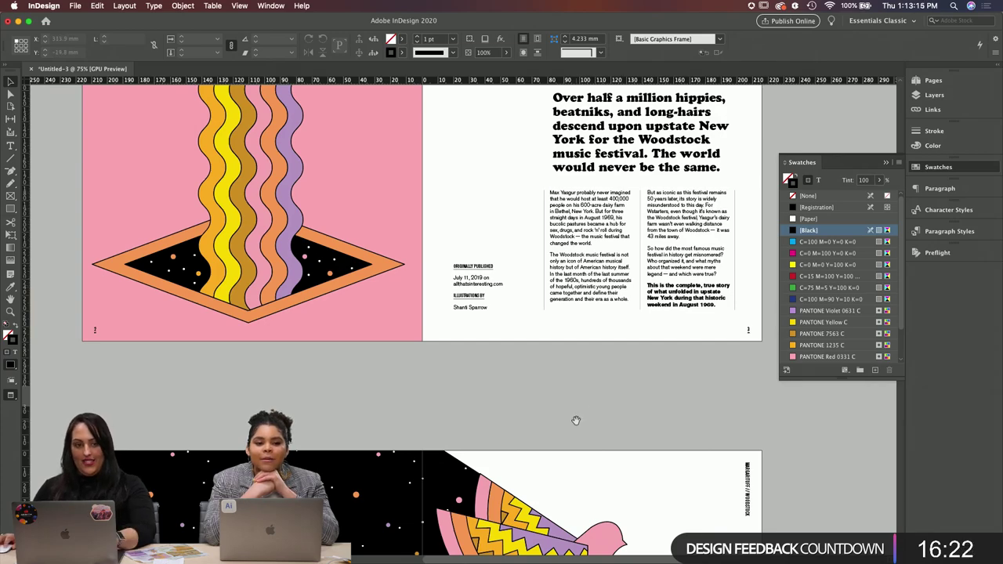
drag(575, 418, 575, 196)
scroll(576, 196, down, 20)
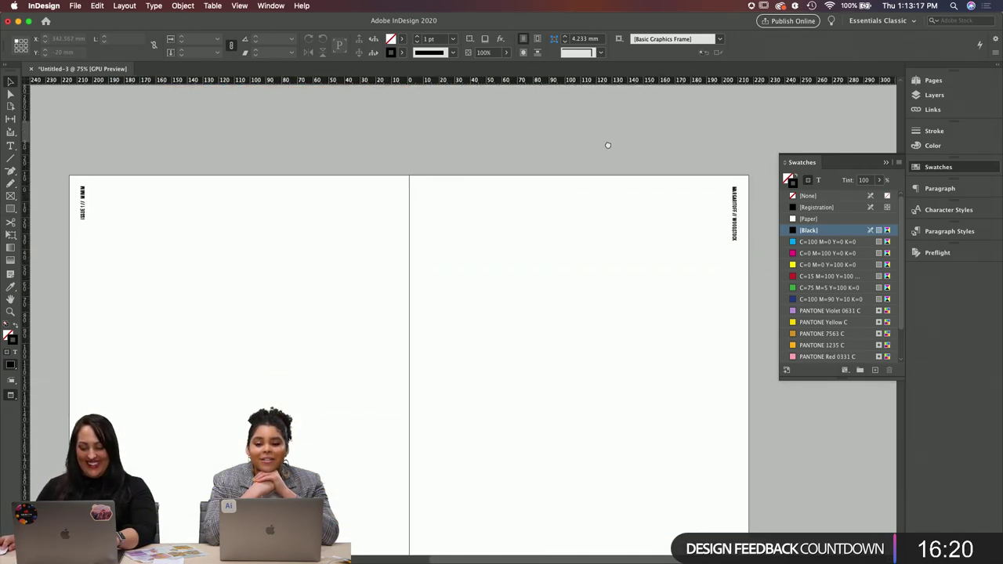
drag(576, 249, 613, 442)
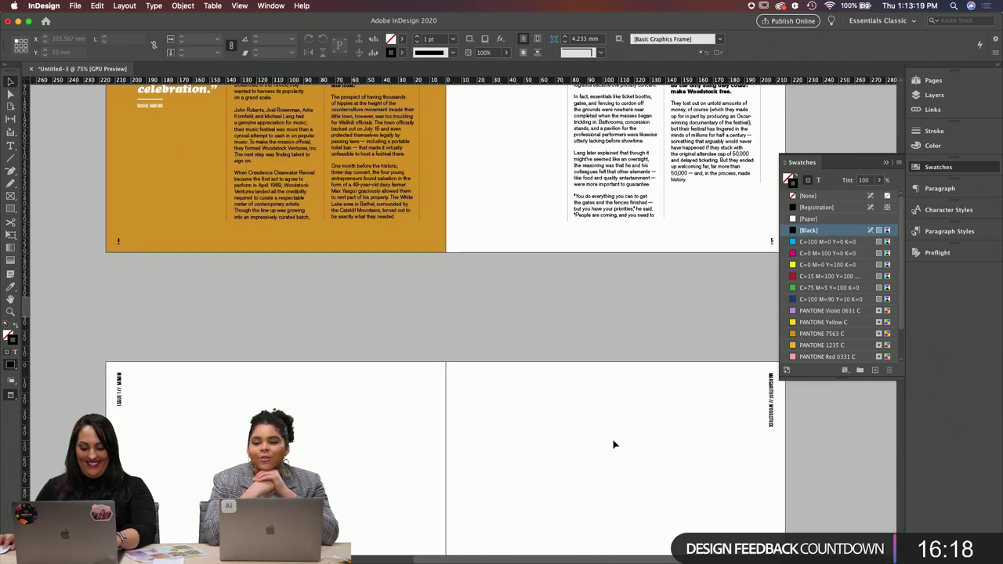
key(w)
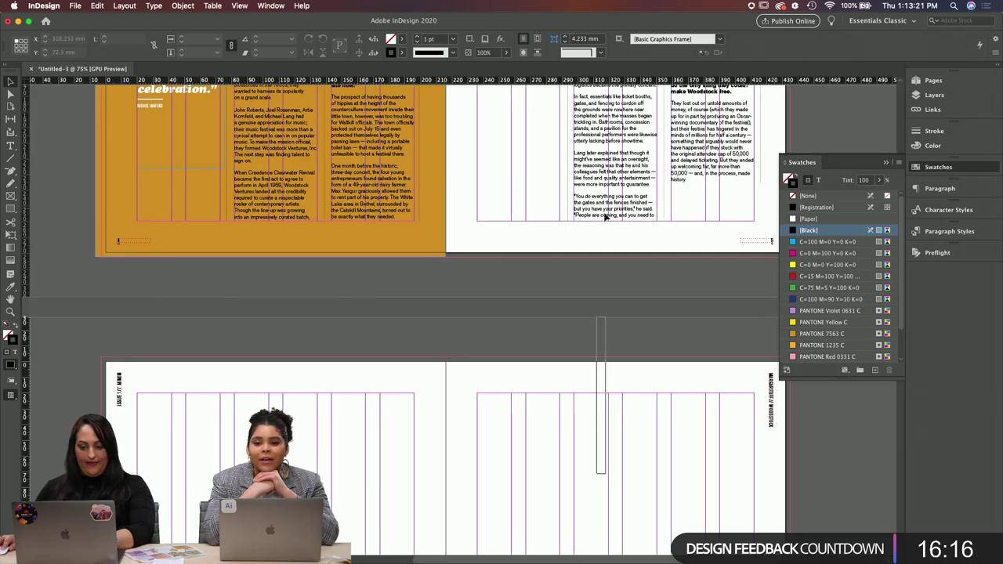
Step: Look at the terminal green reference images in Chrome, then close the browser
scroll(616, 387, down, 5)
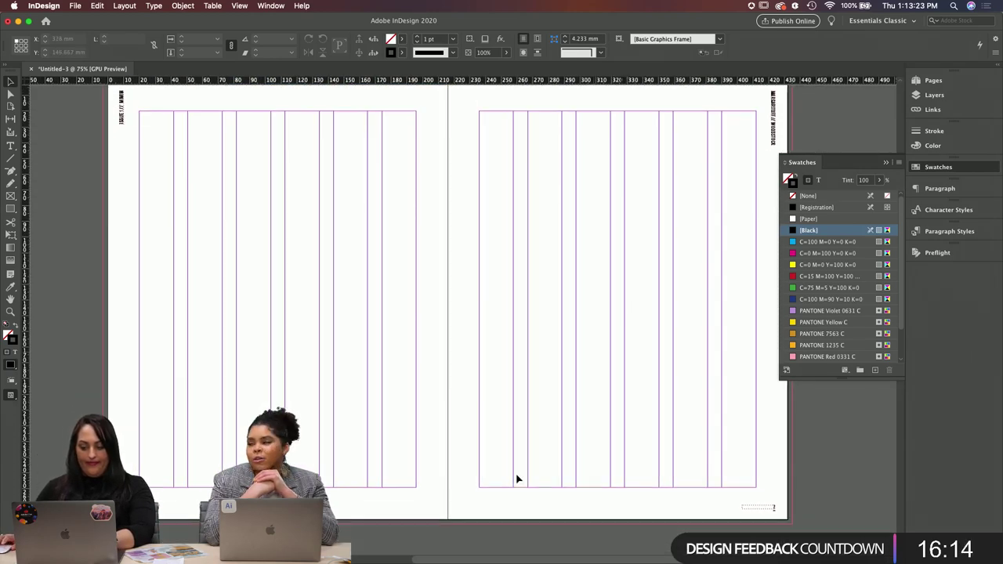
mouse_move(428, 548)
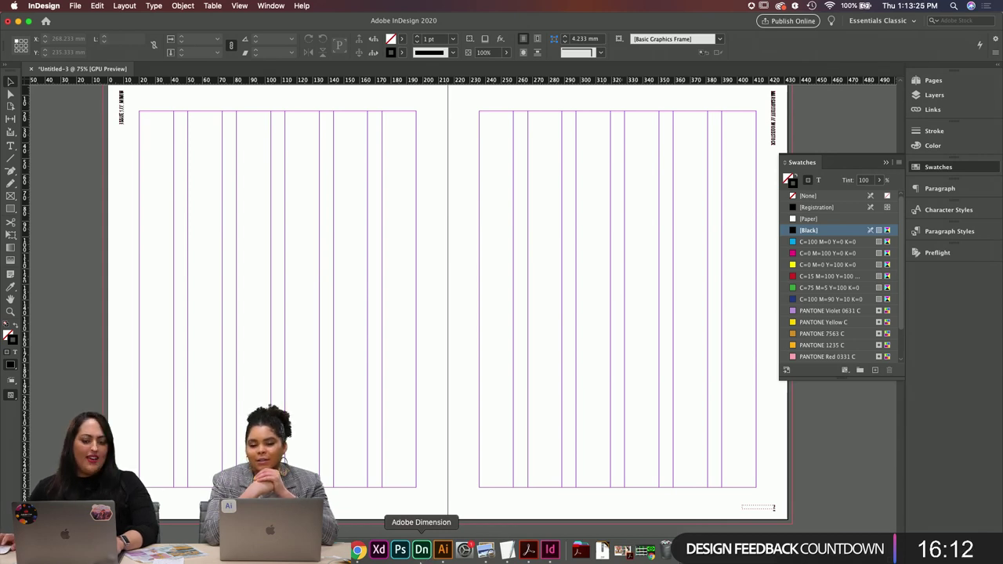
click(357, 550)
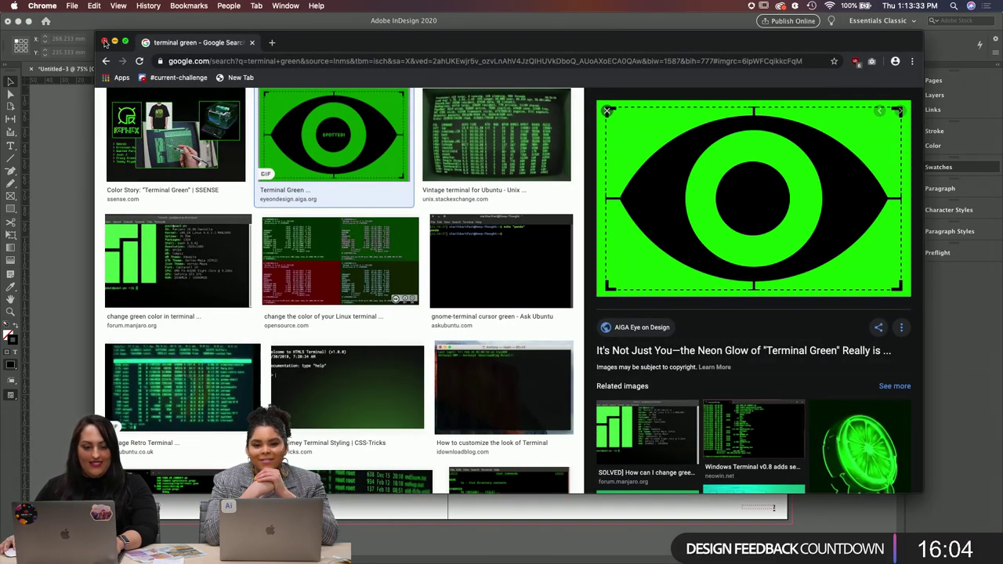
click(105, 41)
Step: Open Woodstock Article Copy copy.rtf from the Copy folder in TextEdit
click(346, 550)
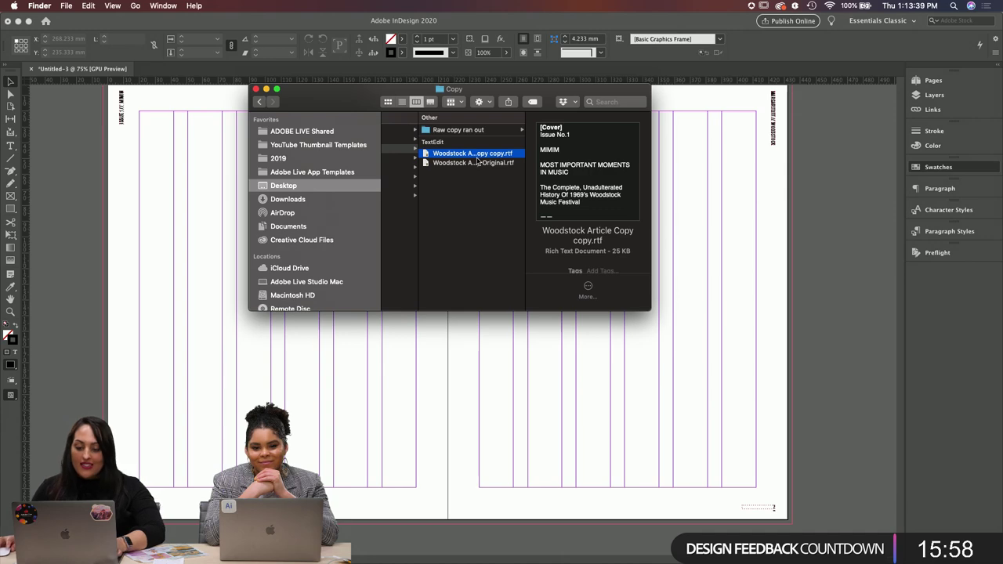
click(449, 163)
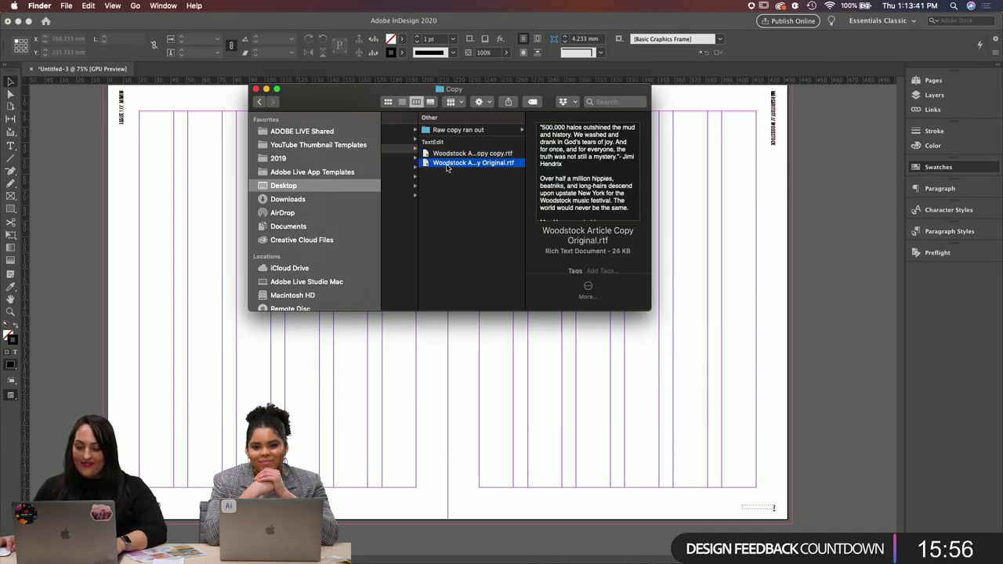
double_click(449, 153)
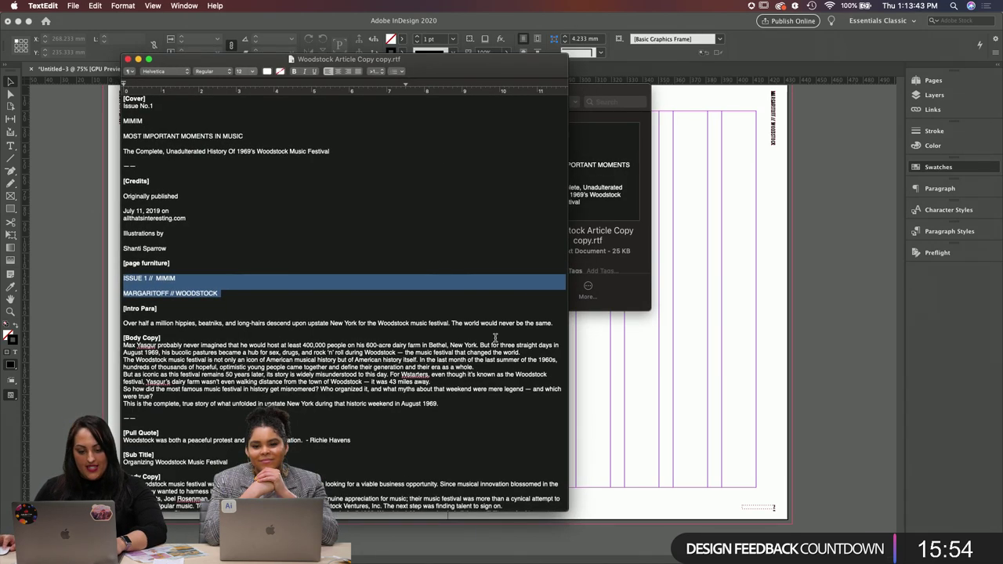
Step: Select the text from the second [Pull Quote] through the lineup paragraph, then return to InDesign
scroll(494, 338, down, 20)
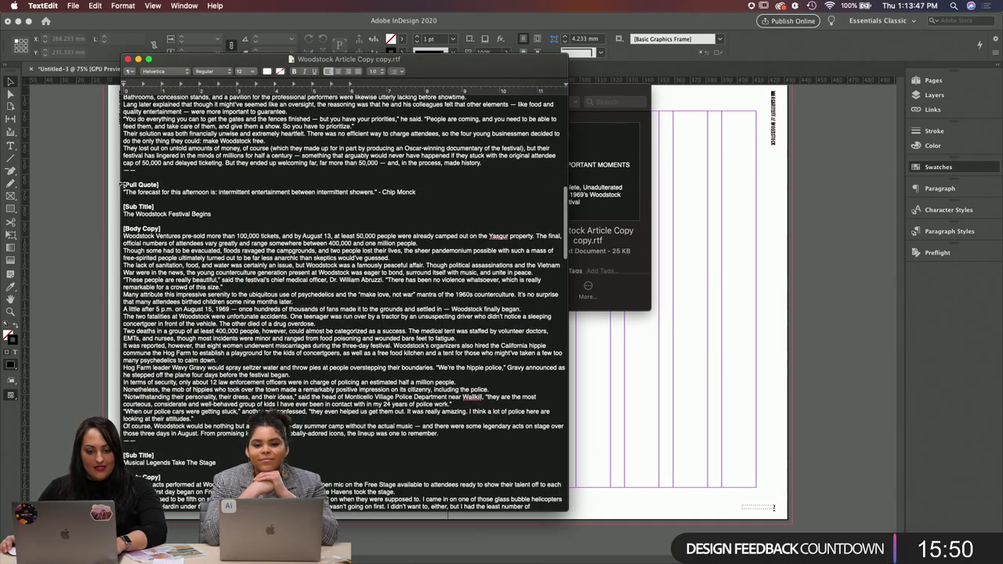
drag(123, 182, 483, 433)
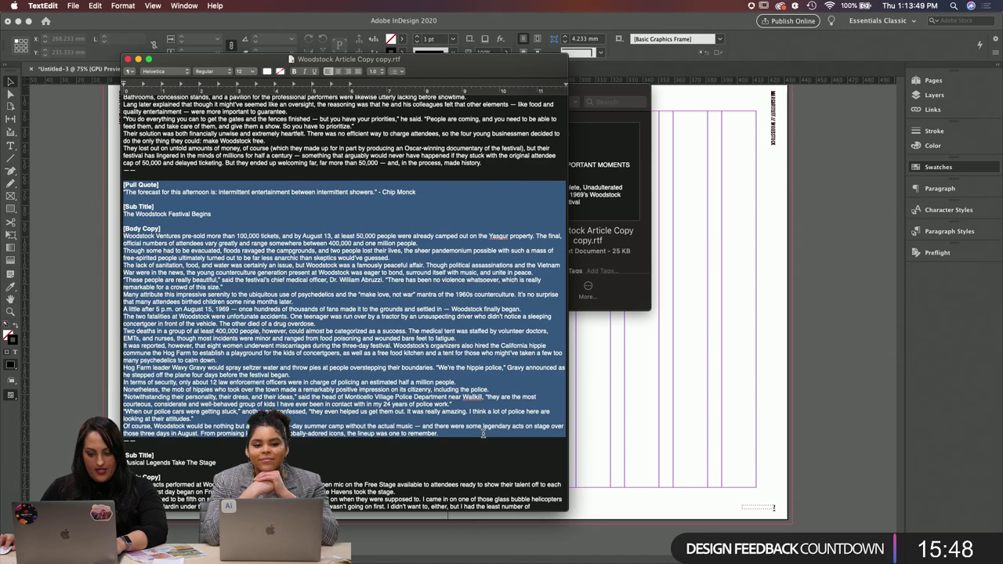
click(737, 374)
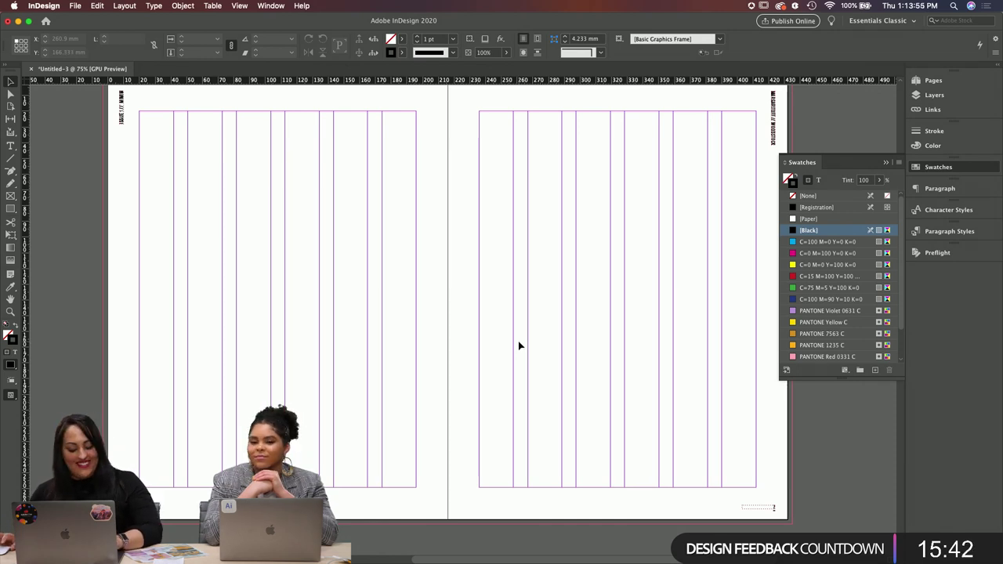
Step: Draw a text frame on the left page, paste the article into it, and extend its top
key(t)
drag(160, 203, 431, 488)
key(super+v)
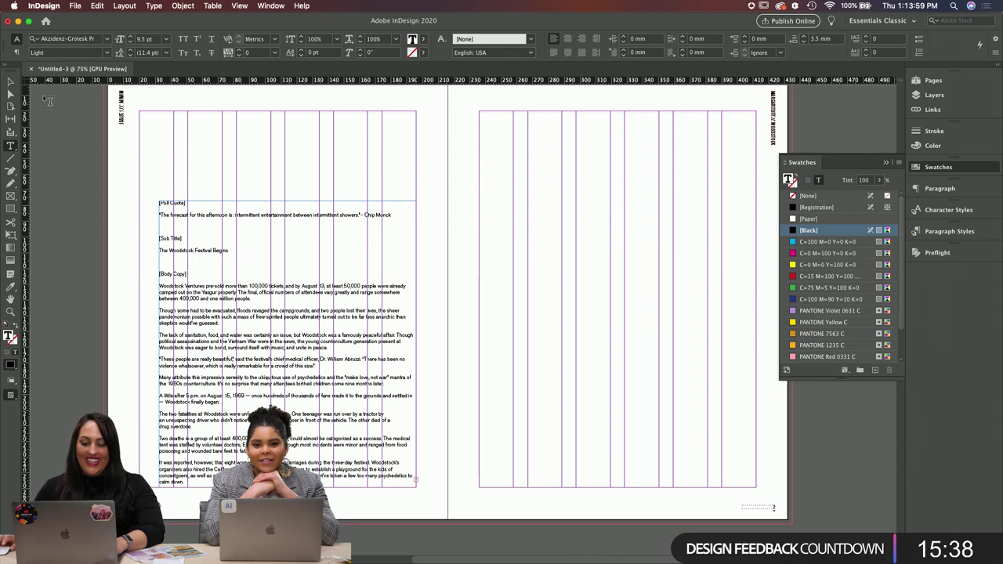
click(10, 82)
drag(289, 202, 289, 174)
click(493, 320)
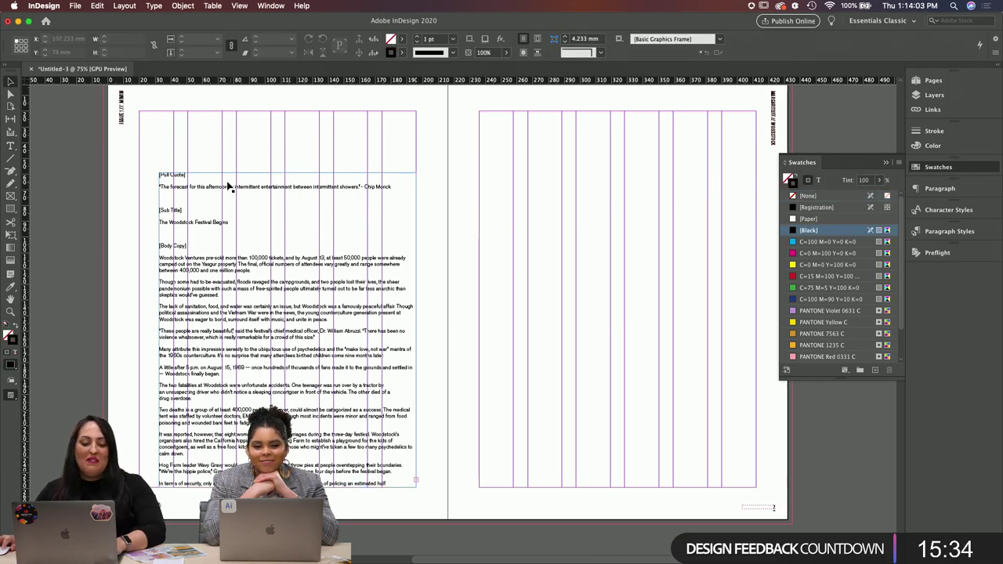
Step: Move the pull-quote line into a new text frame on the right page
triple_click(228, 186)
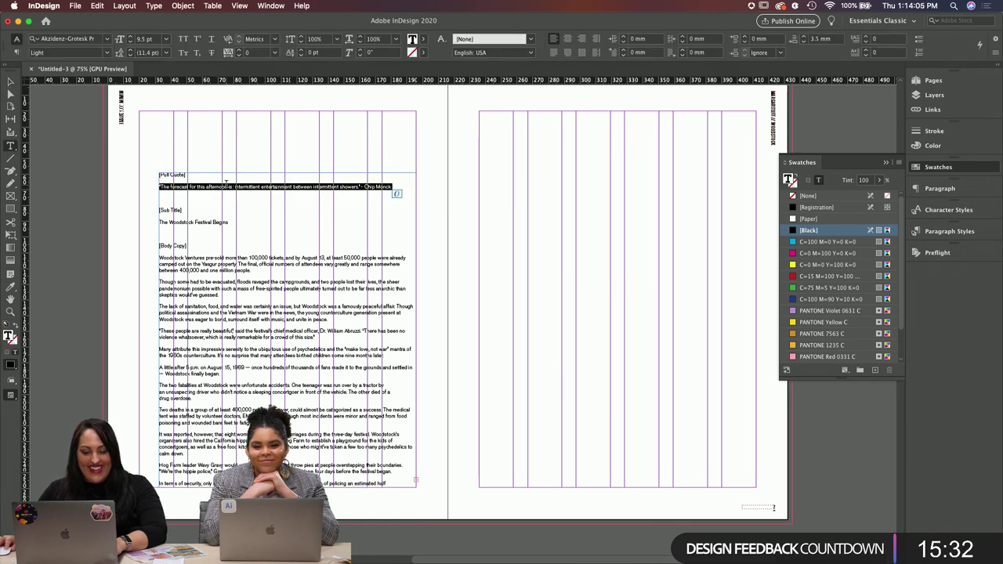
key(BackSpace)
drag(481, 163, 728, 244)
key(super+v)
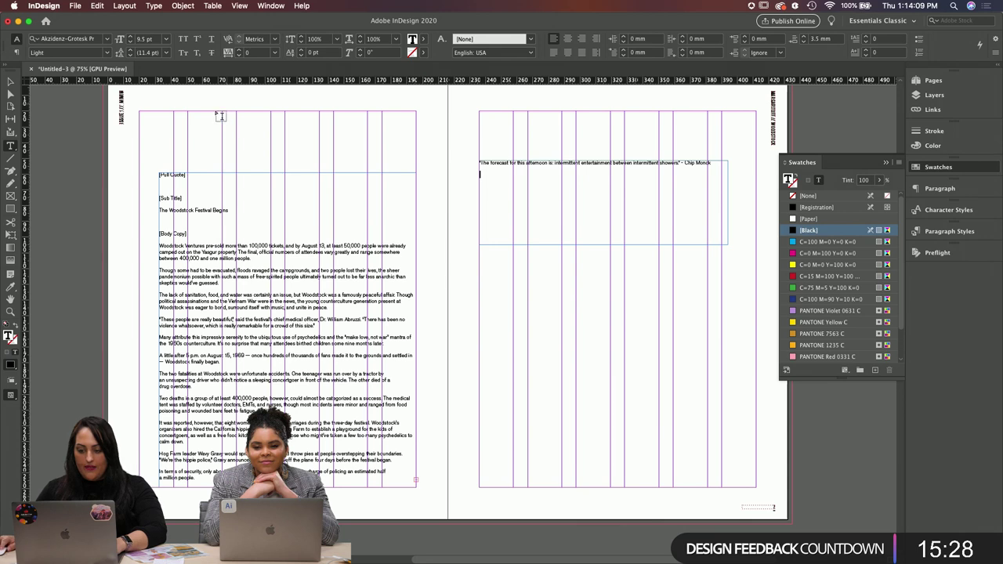
Step: Delete the leftover Pull Quote and Sub Title label lines and blank lines
click(159, 198)
key(BackSpace)
key(BackSpace)
key(BackSpace)
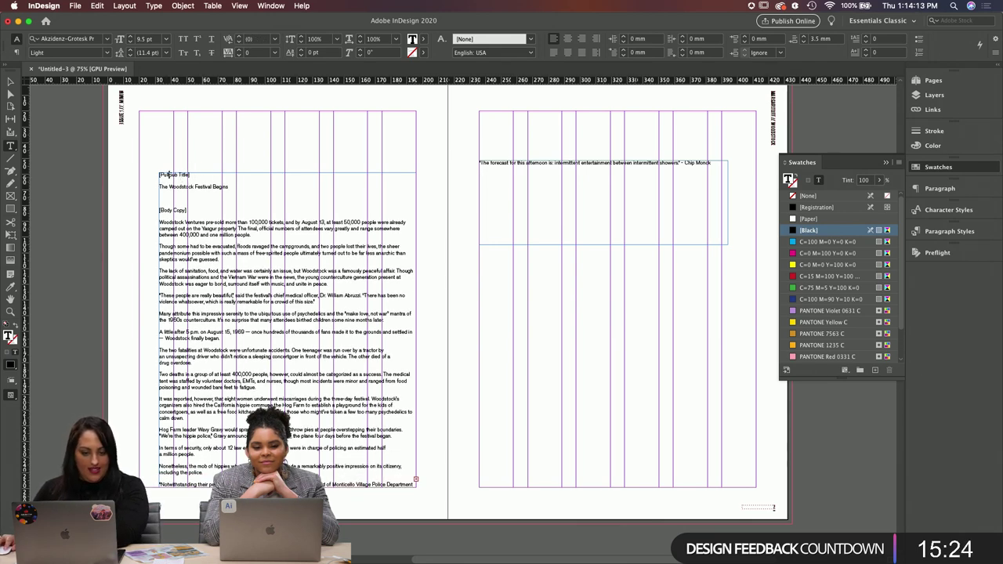
key(BackSpace)
key(BackSpace)
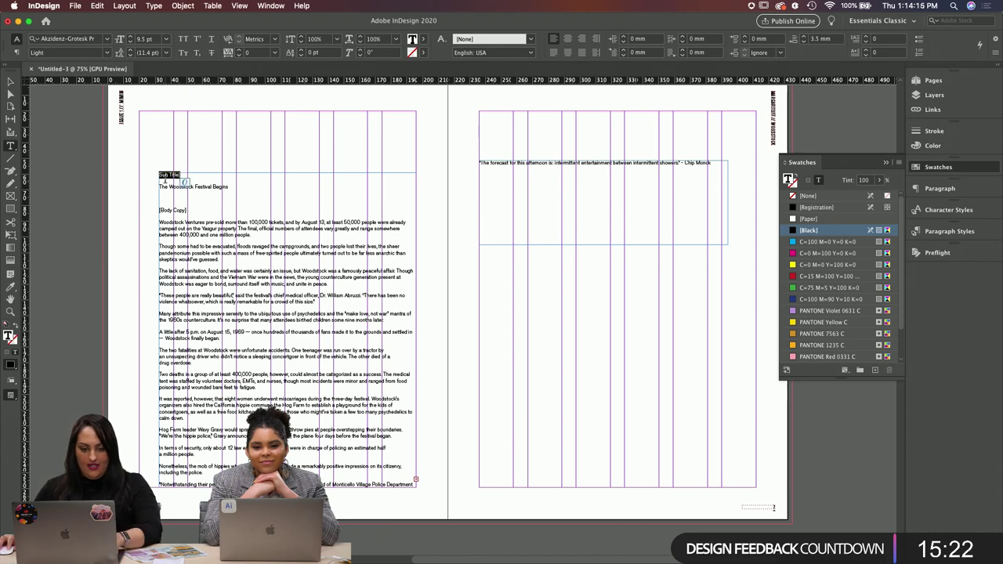
key(BackSpace)
key(Delete)
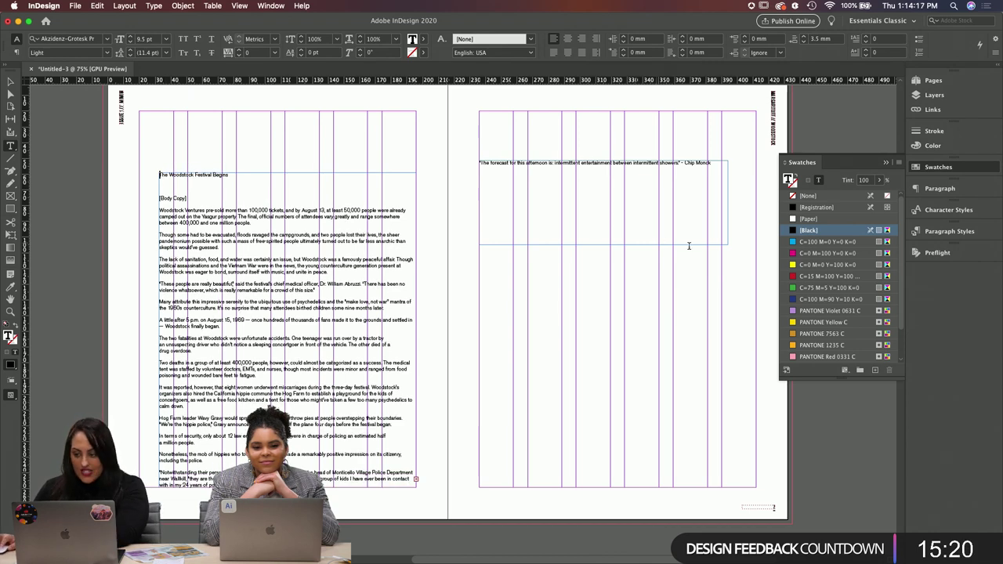
Step: Apply the subtitle style to 'The Woodstock Festival Begins' and delete the [Body Copy] label
click(958, 233)
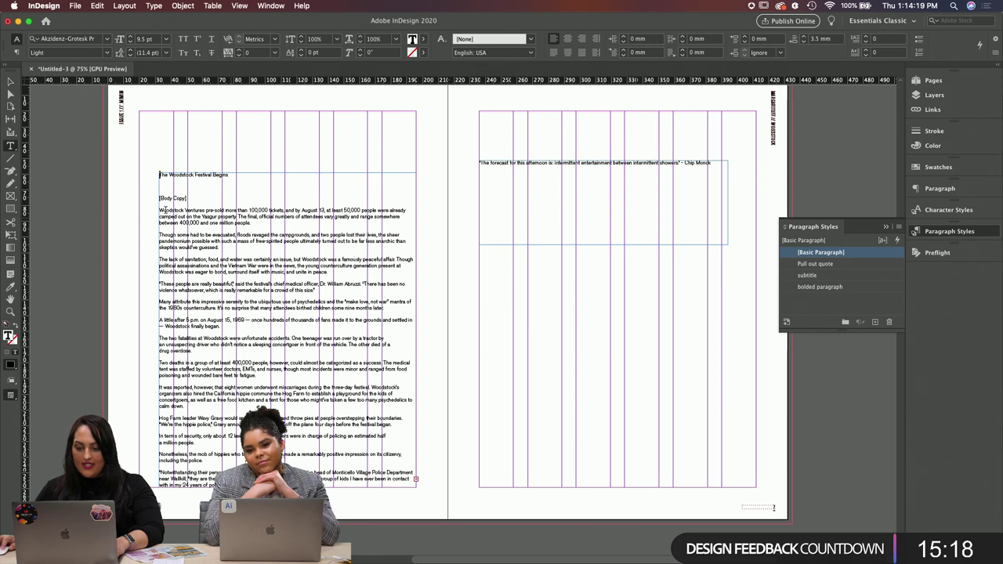
triple_click(174, 174)
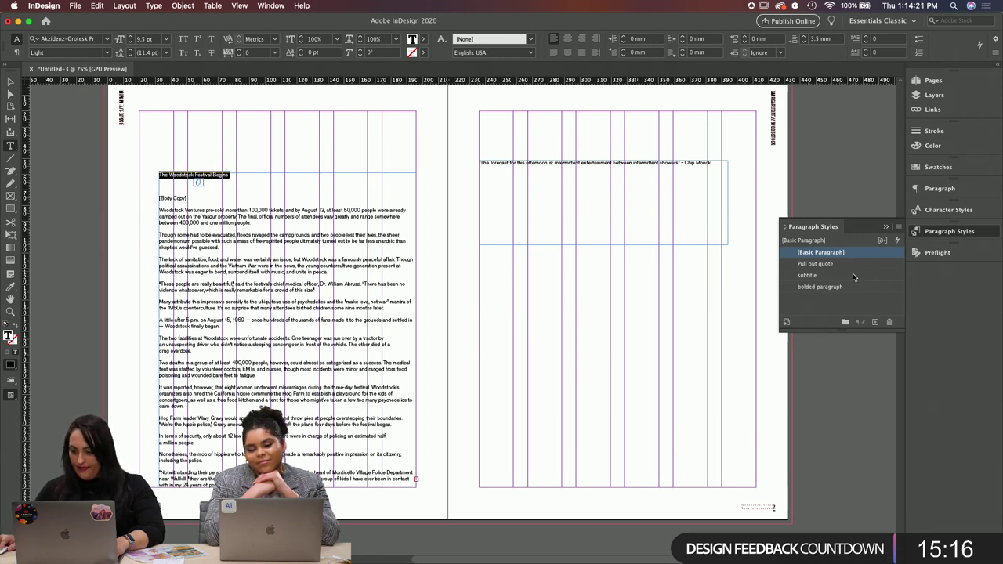
click(808, 275)
triple_click(174, 202)
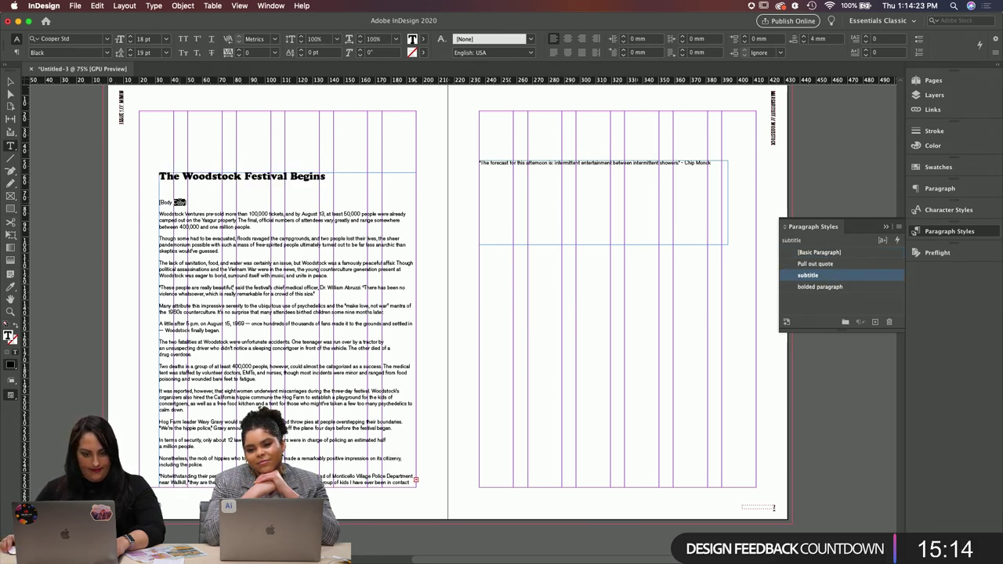
key(BackSpace)
key(BackSpace)
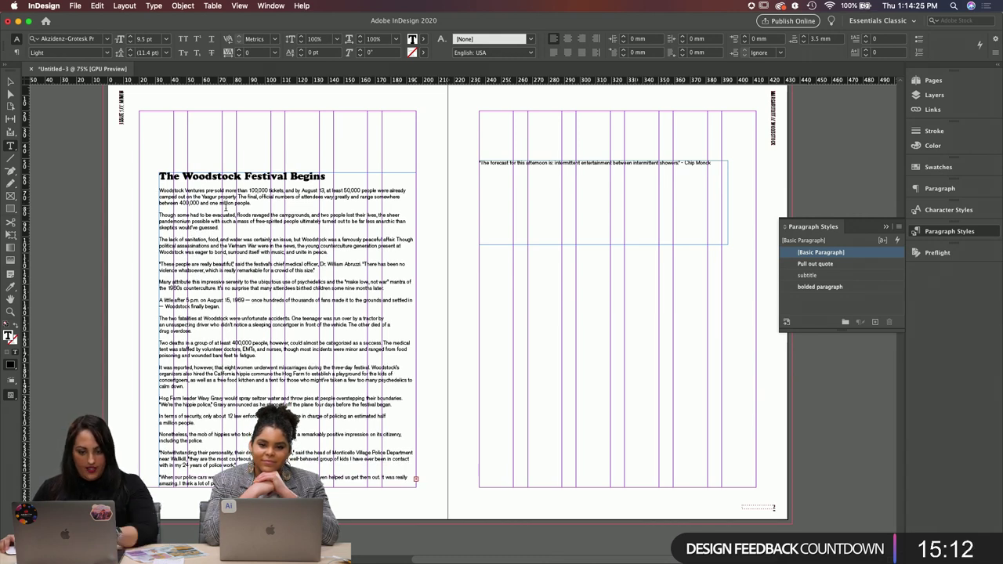
click(11, 82)
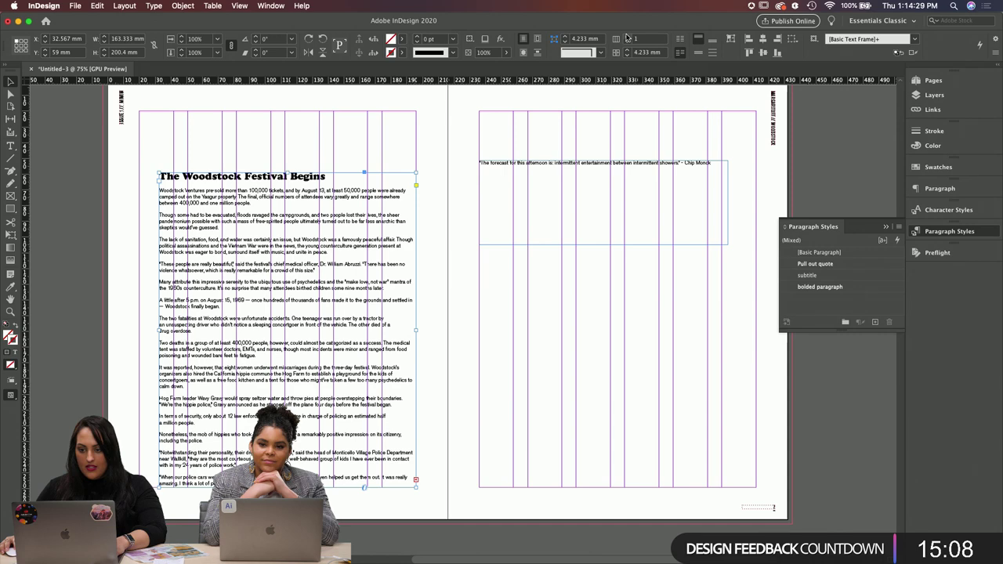
Step: Give the article frame three columns and shorten and reposition it on the left page
click(627, 36)
click(627, 36)
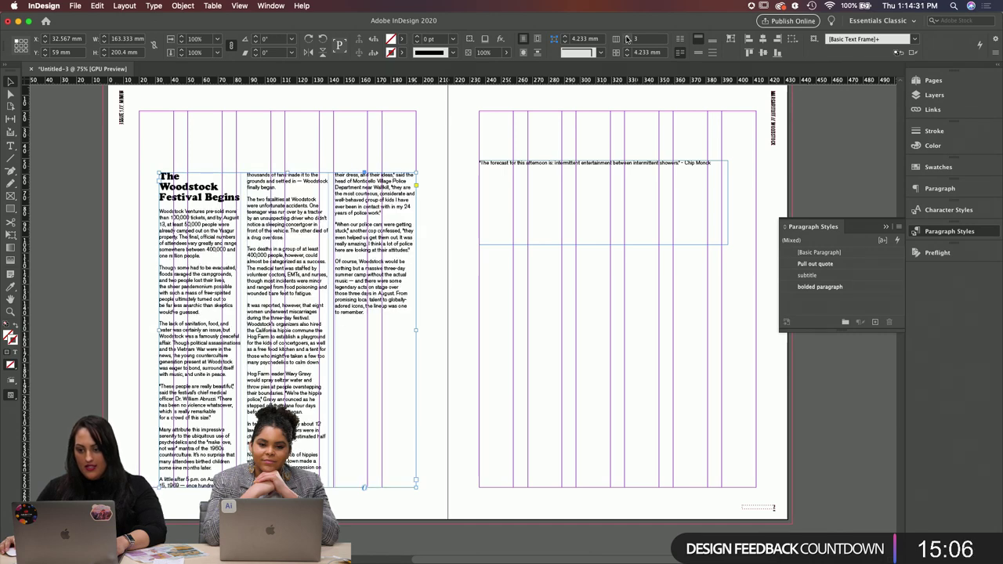
drag(284, 172, 286, 270)
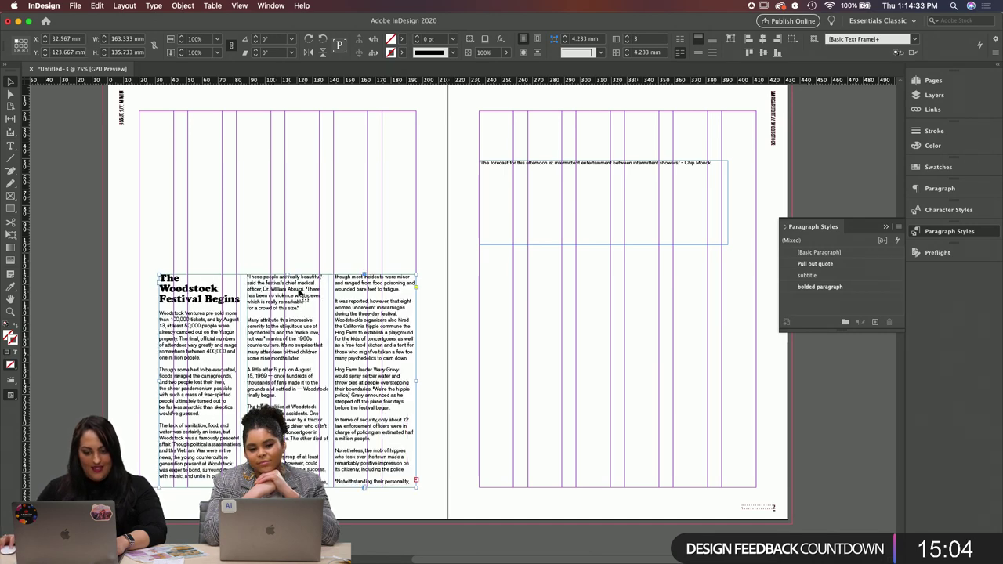
drag(275, 384, 274, 257)
drag(320, 455, 320, 424)
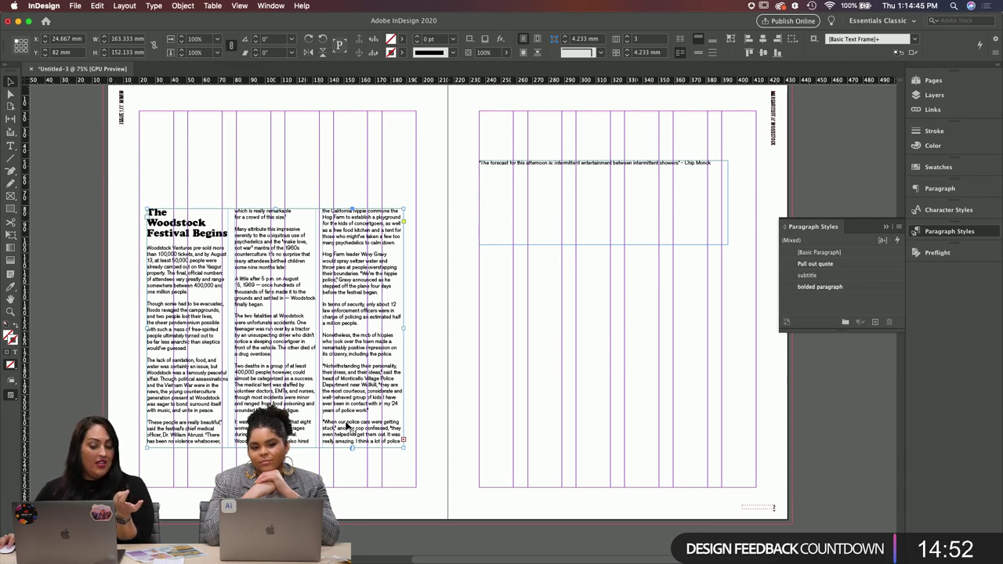
drag(404, 443, 397, 449)
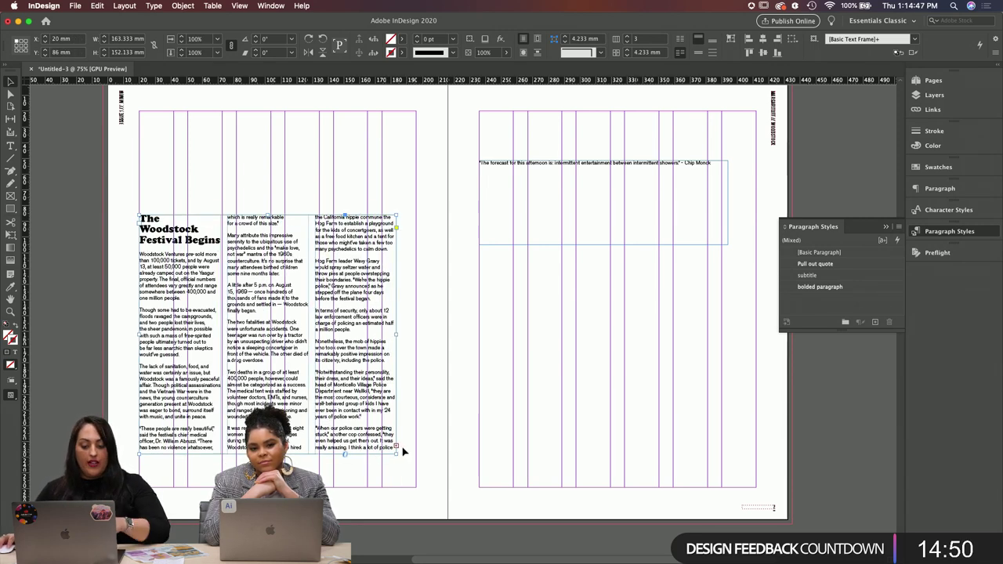
Step: Thread the overset text into a new right-page frame; set left to one column, right to three
click(396, 447)
drag(479, 257, 562, 491)
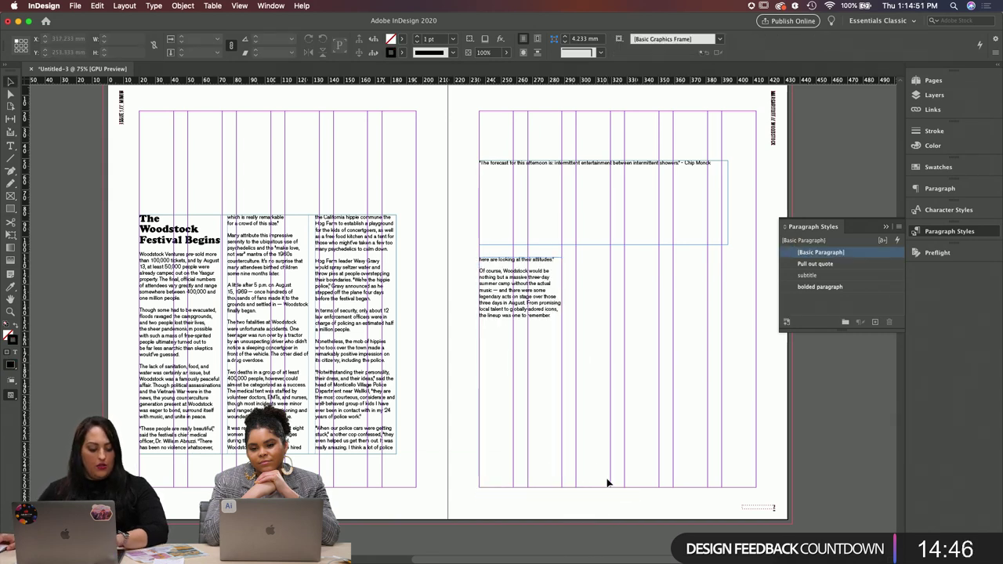
click(196, 392)
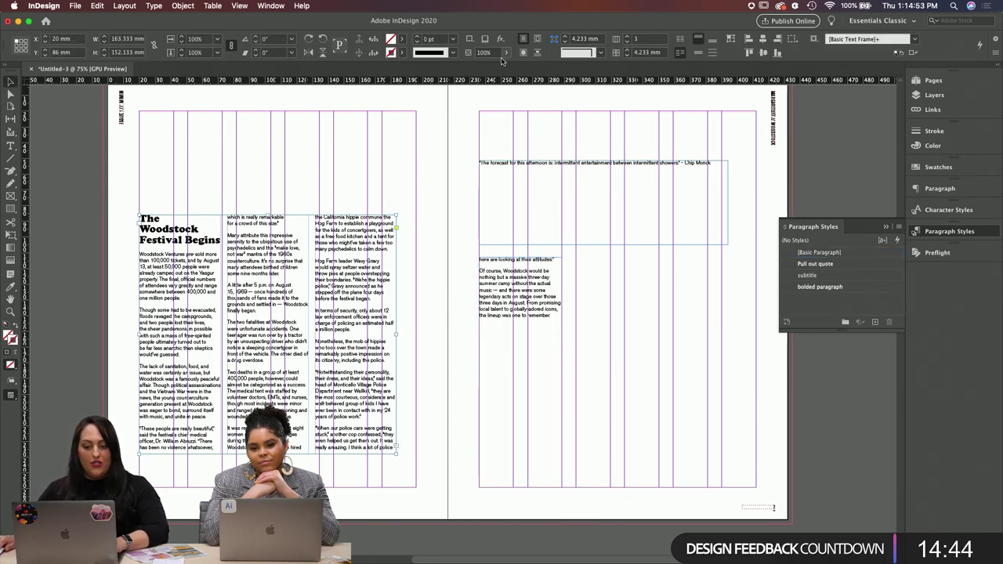
click(627, 42)
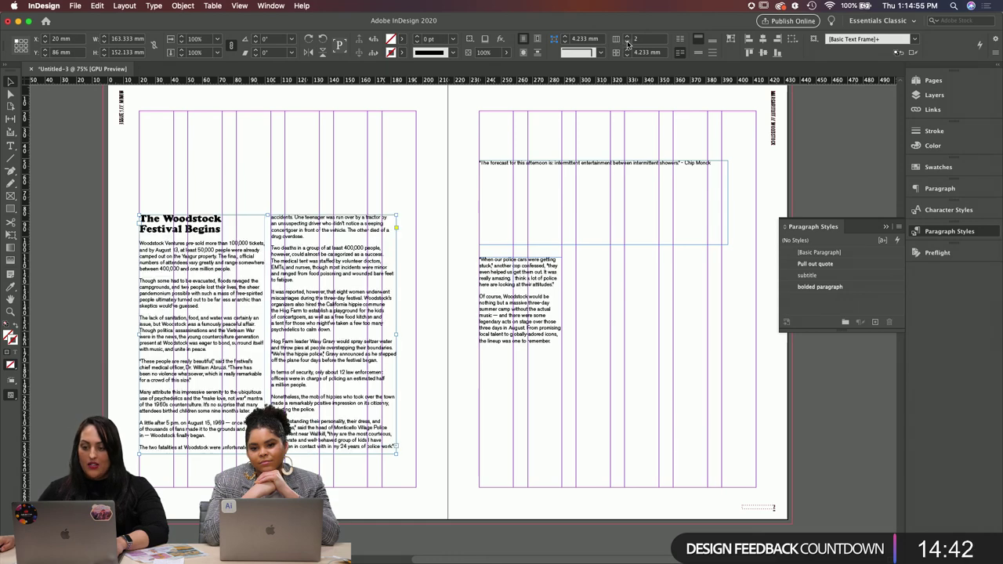
click(627, 42)
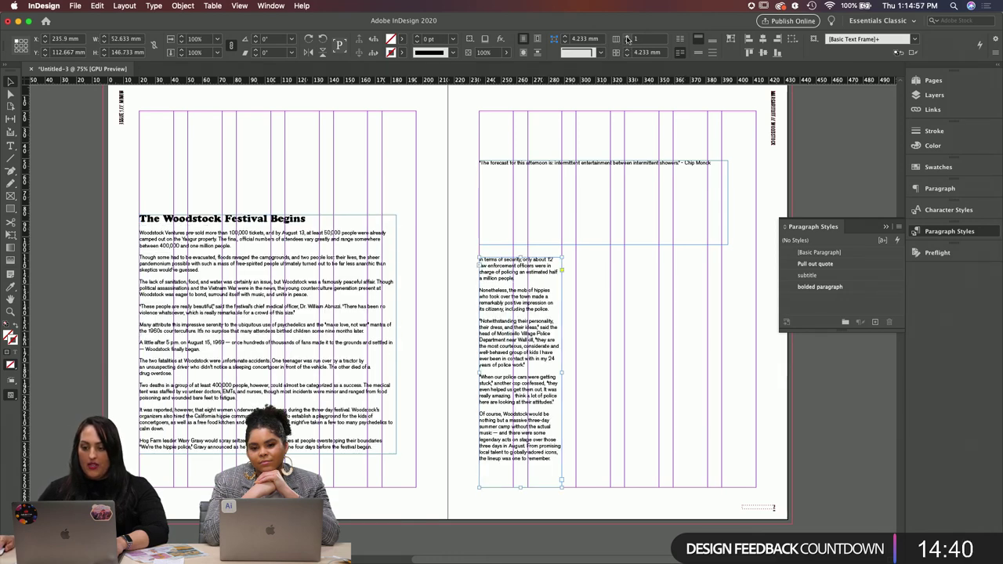
click(627, 36)
click(627, 36)
Step: Narrow the left column frame, widen the right frame across the page, and lower both tops
click(154, 339)
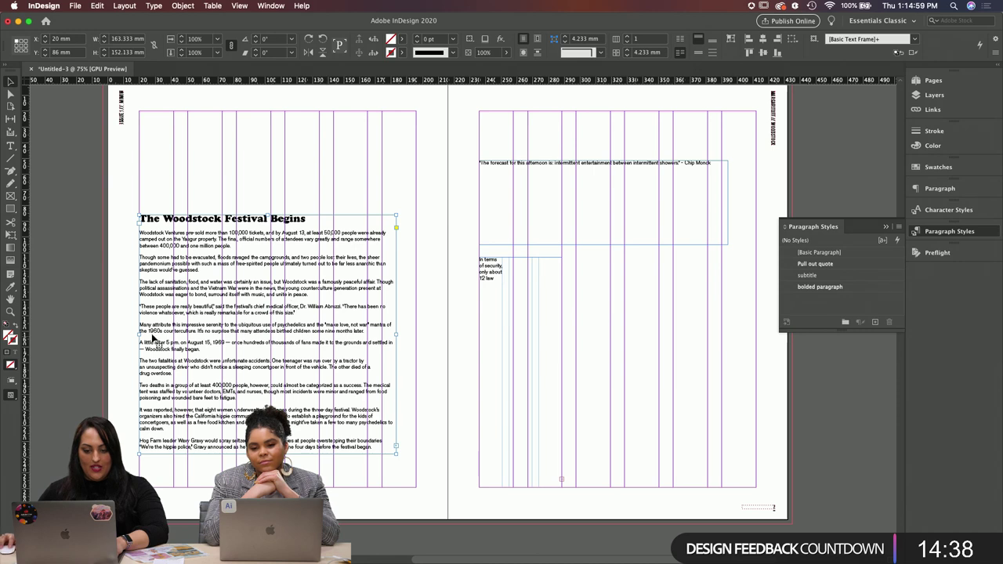
drag(138, 333, 364, 348)
drag(303, 366, 333, 368)
click(501, 377)
drag(562, 374, 756, 380)
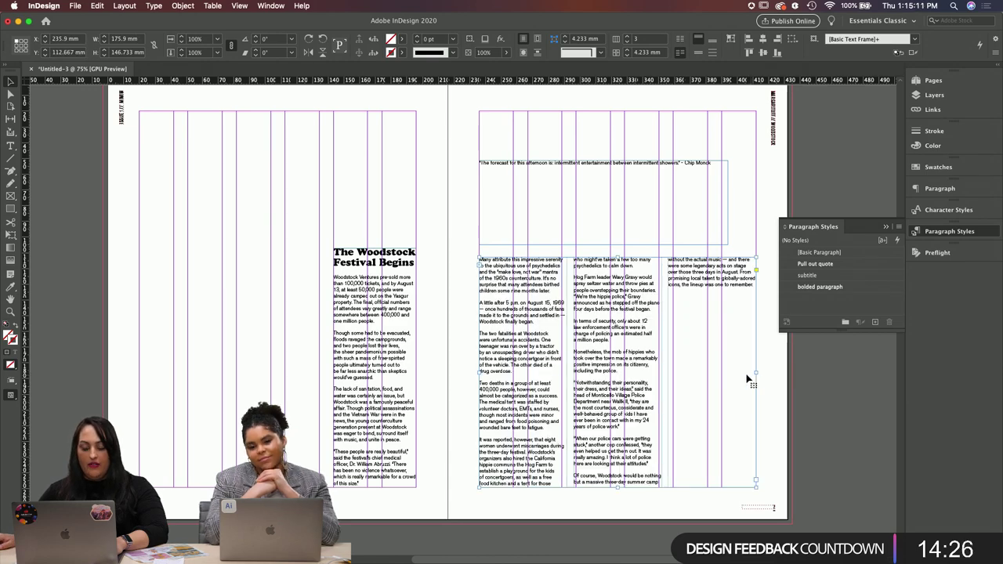
click(383, 253)
drag(375, 248, 381, 299)
click(618, 272)
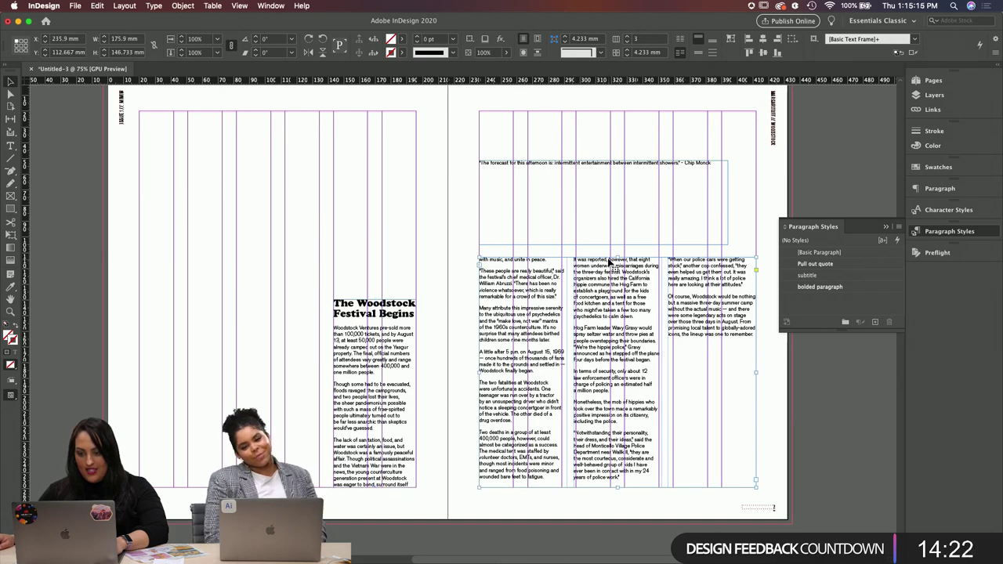
drag(618, 256, 616, 294)
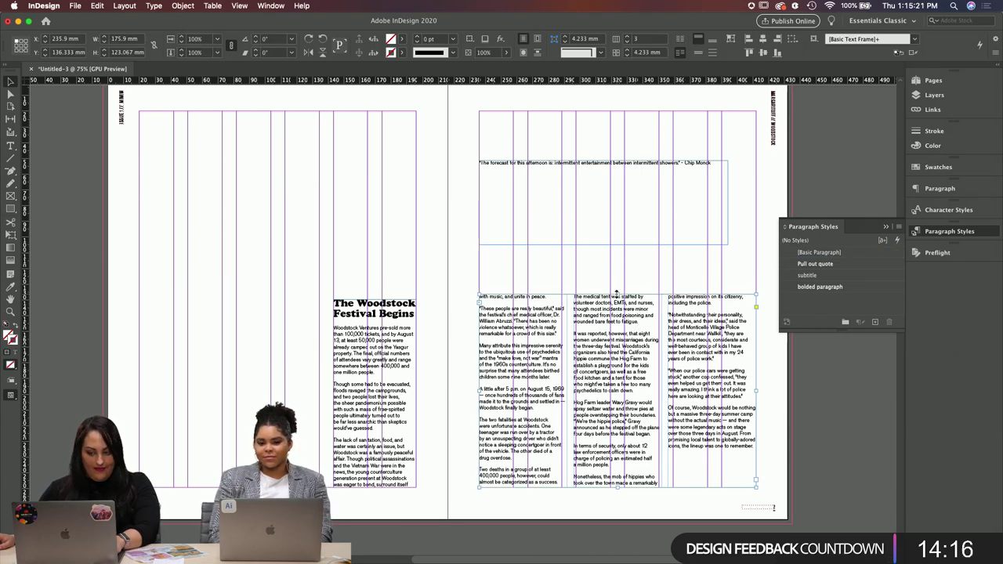
Step: Apply the 'bolded paragraph' style to the medical officer's quote beginning 'These people'
double_click(536, 334)
drag(558, 333, 453, 307)
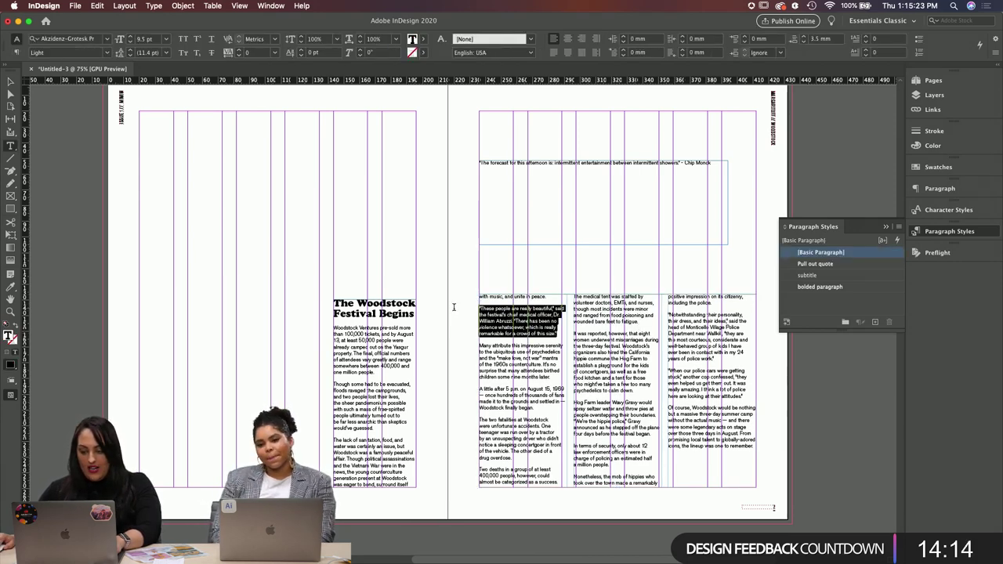
click(820, 287)
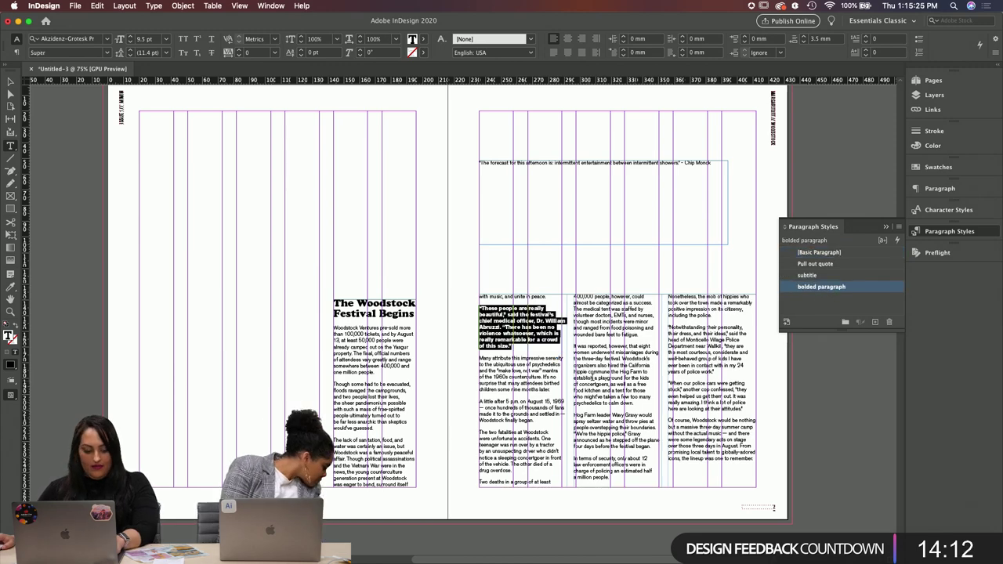
click(114, 115)
key(Escape)
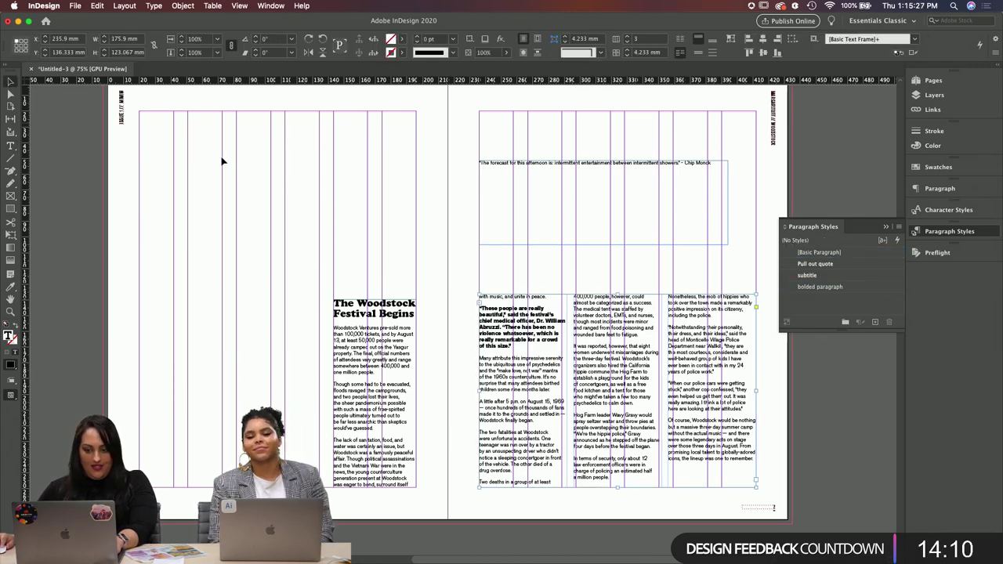
Step: Lower the top edges of both threaded article frames together and preview the spread full-screen
scroll(412, 258, down, 2)
shift+click(369, 265)
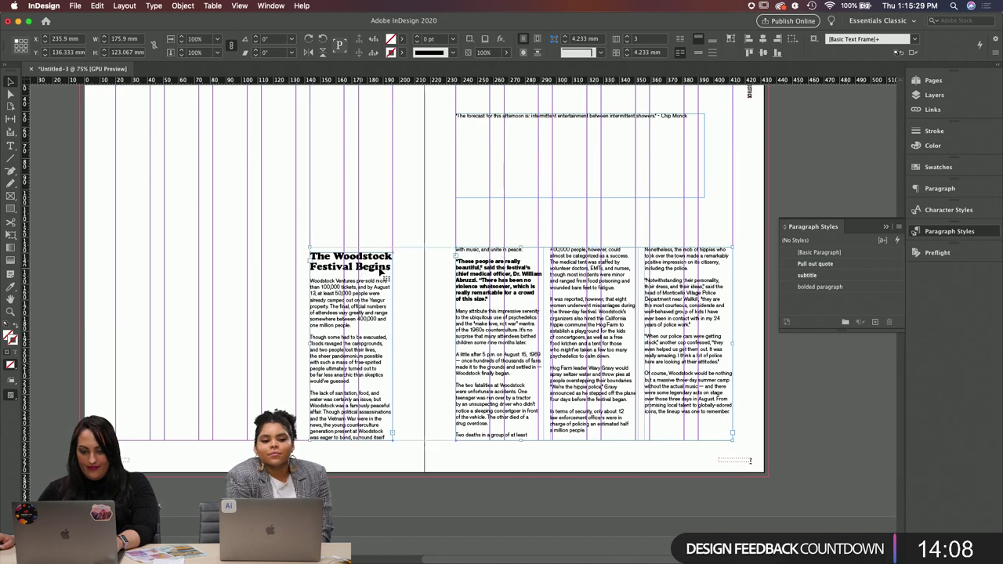
drag(521, 250, 522, 252)
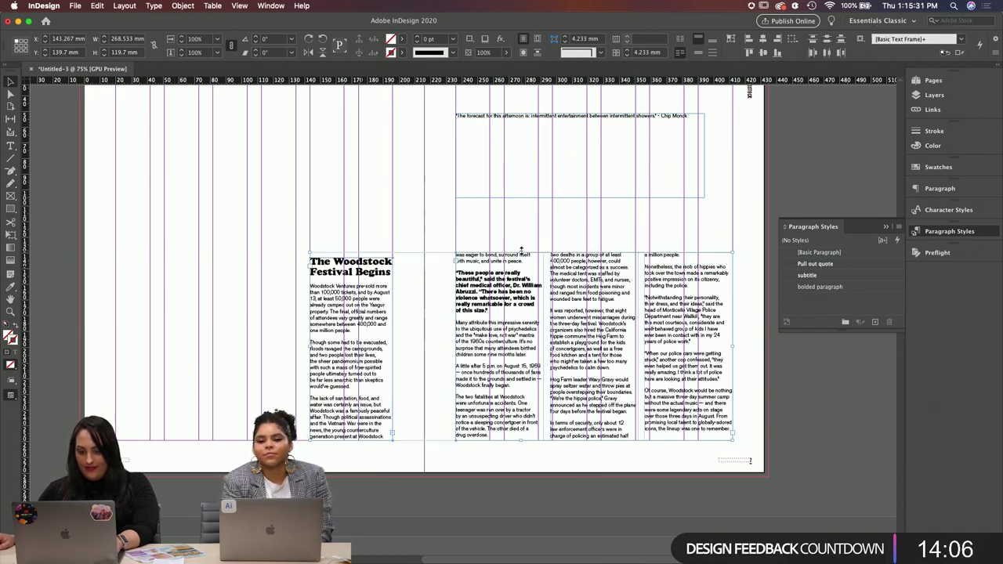
click(524, 229)
key(shift+w)
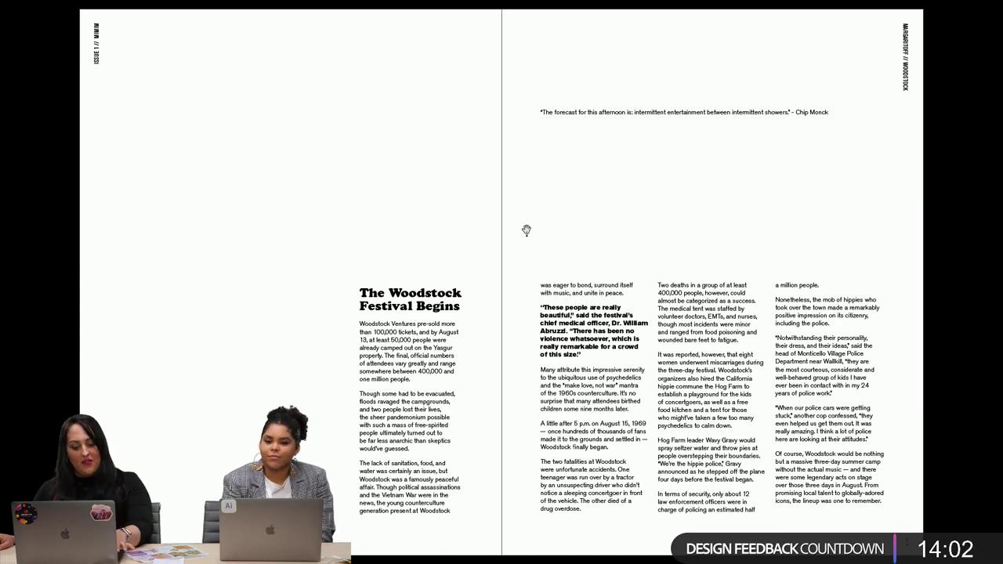
key(Escape)
Step: Raise the threaded body frame's top edge slightly and adjust its column gutter
scroll(716, 307, down, 3)
scroll(716, 306, right, 2)
click(594, 290)
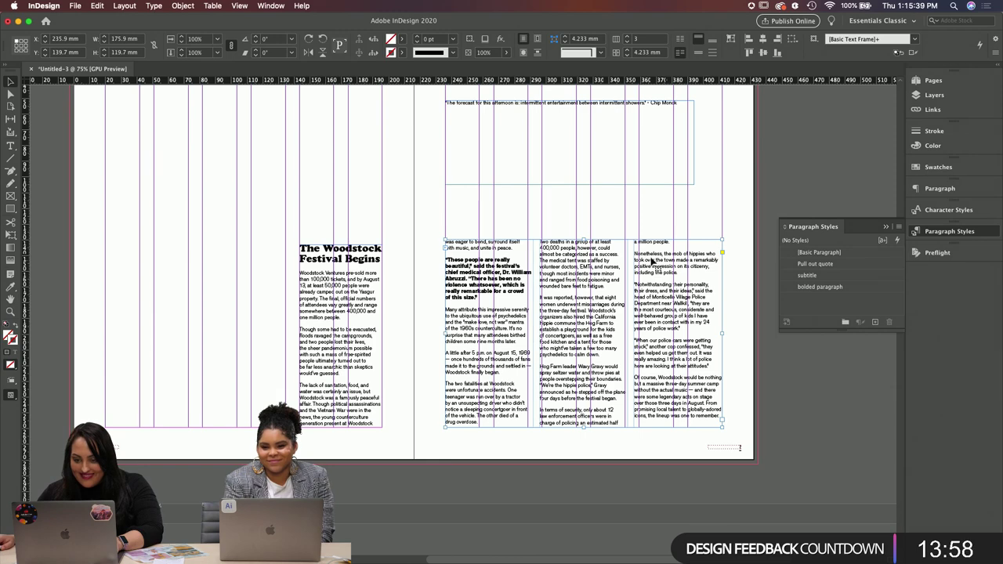
drag(585, 239, 586, 236)
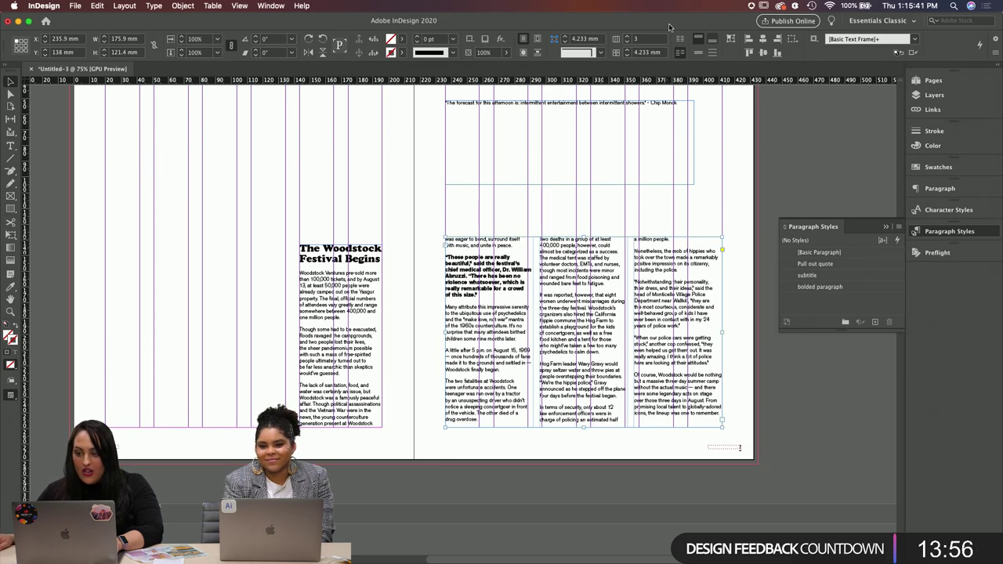
click(627, 50)
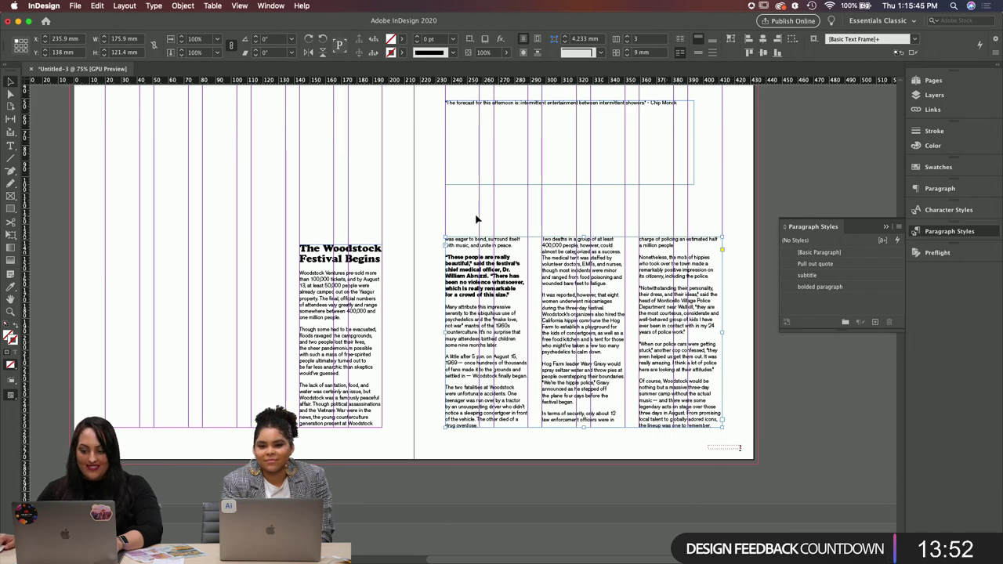
key(super+shift+a)
Step: Pull the body frame's top edge up further so the quote opens the column, then preview full-screen
click(341, 321)
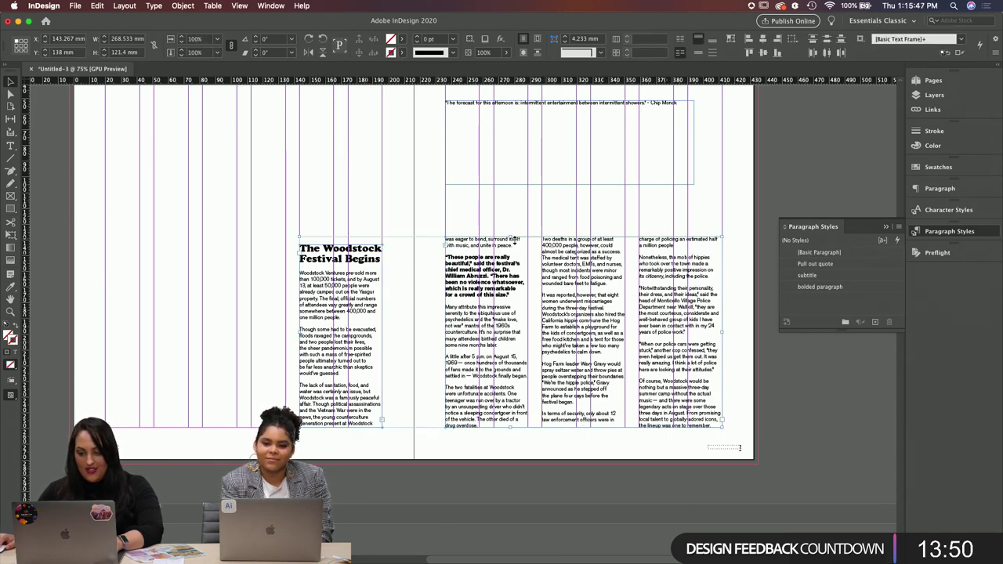
drag(511, 235, 512, 232)
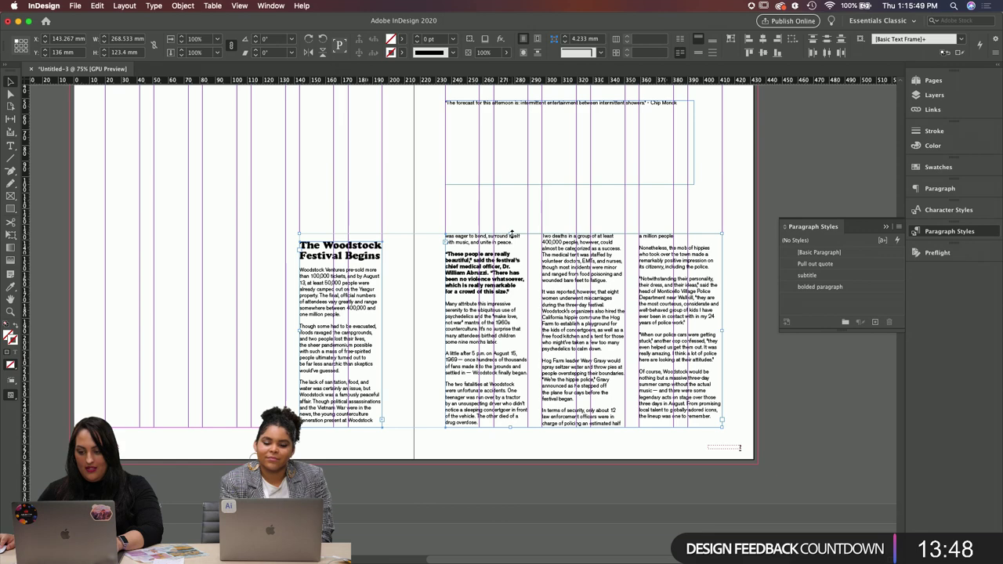
key(super+shift+a)
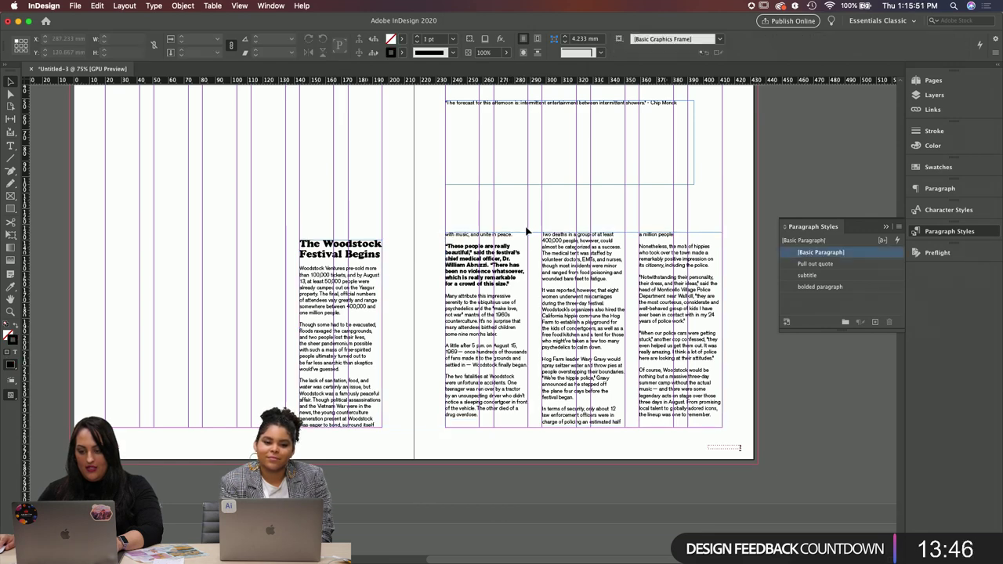
click(513, 236)
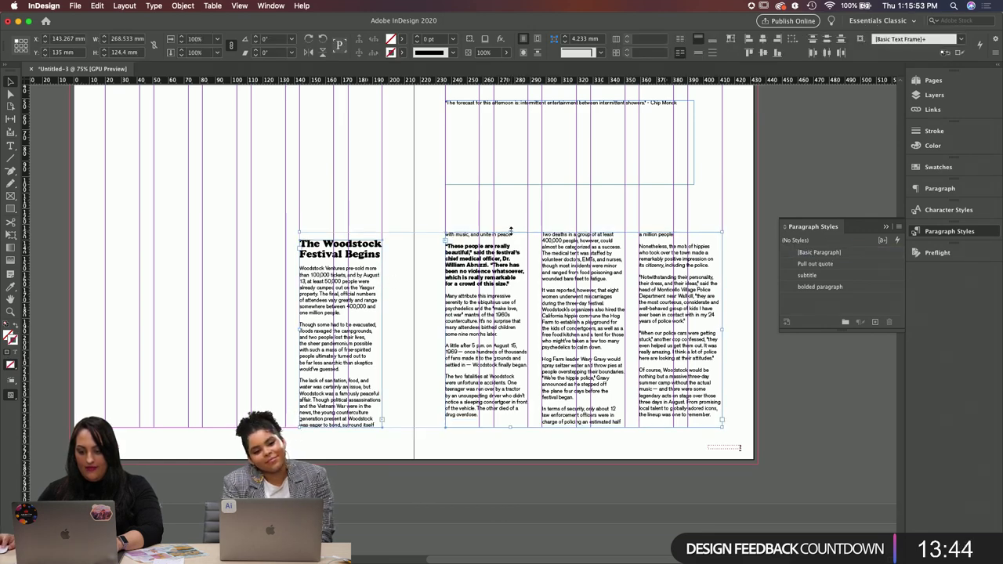
drag(511, 232, 511, 225)
click(526, 211)
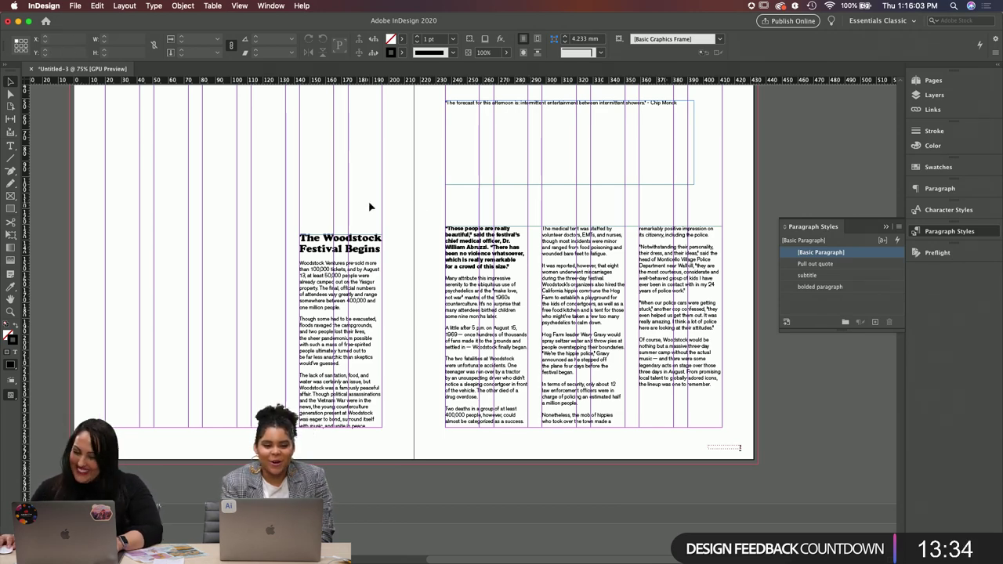
key(shift+w)
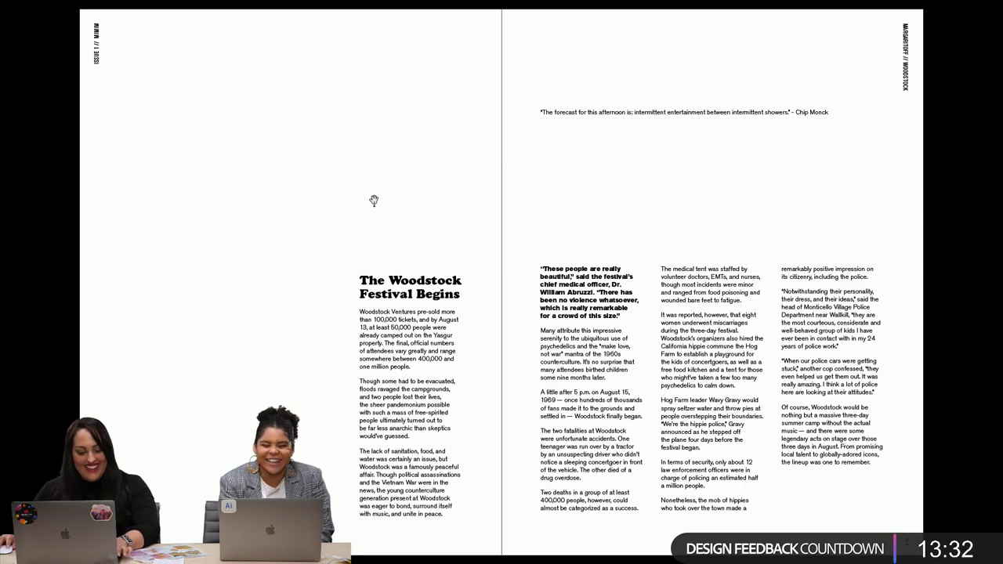
Step: Nudge the forecast quote frame down 10 mm and narrow it to about 80 mm
key(shift+w)
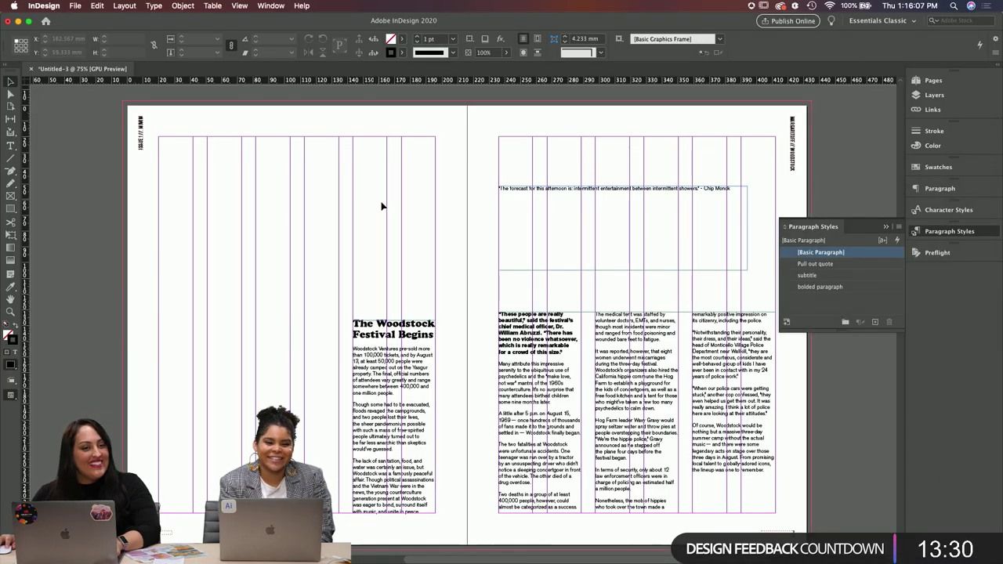
scroll(466, 280, down, 3)
scroll(466, 279, right, 1)
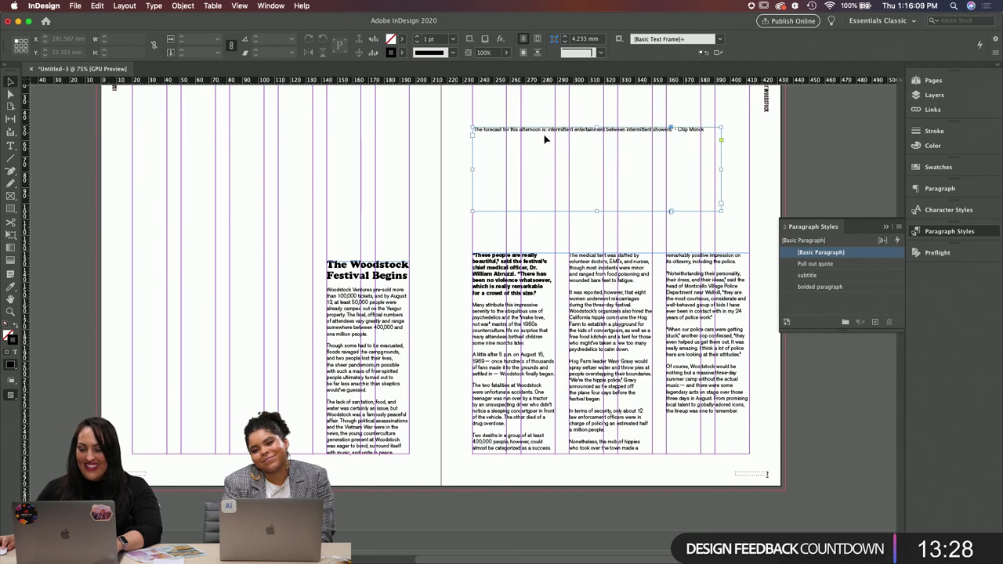
click(544, 139)
key(shift+Down)
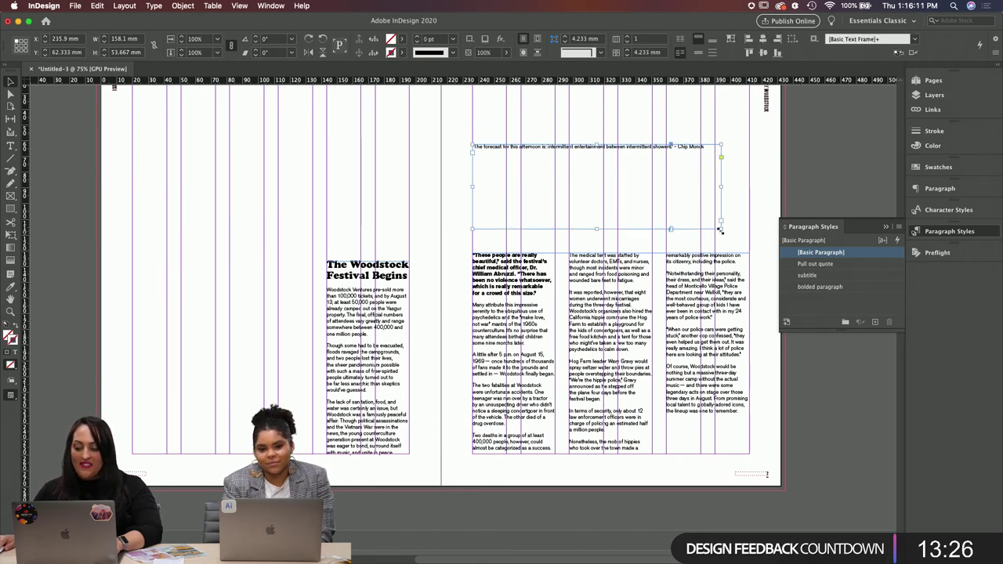
drag(721, 230, 678, 225)
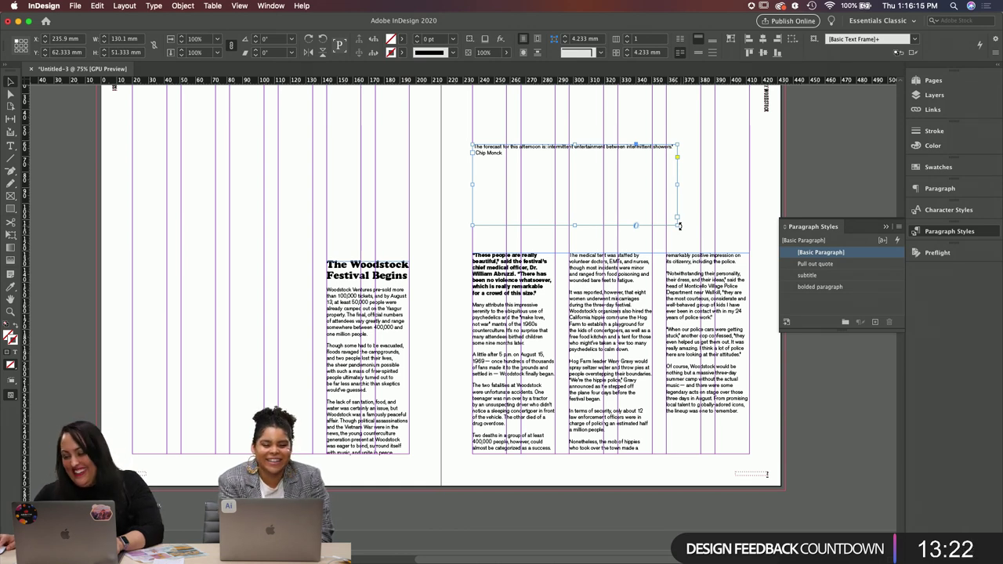
drag(678, 226, 598, 224)
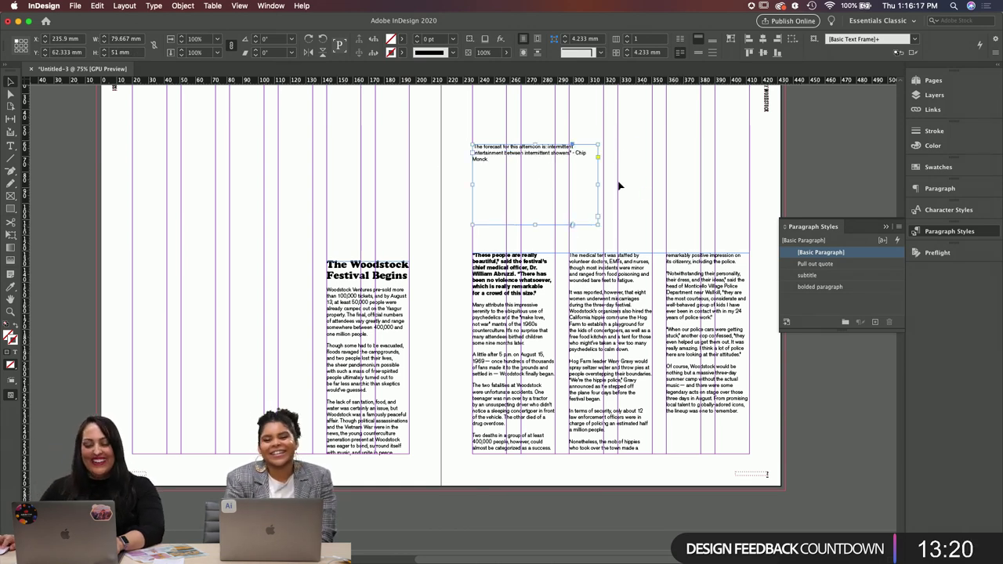
Step: Apply the 'Pull out quote' paragraph style to the quote text and widen its frame slightly
double_click(505, 157)
key(super+a)
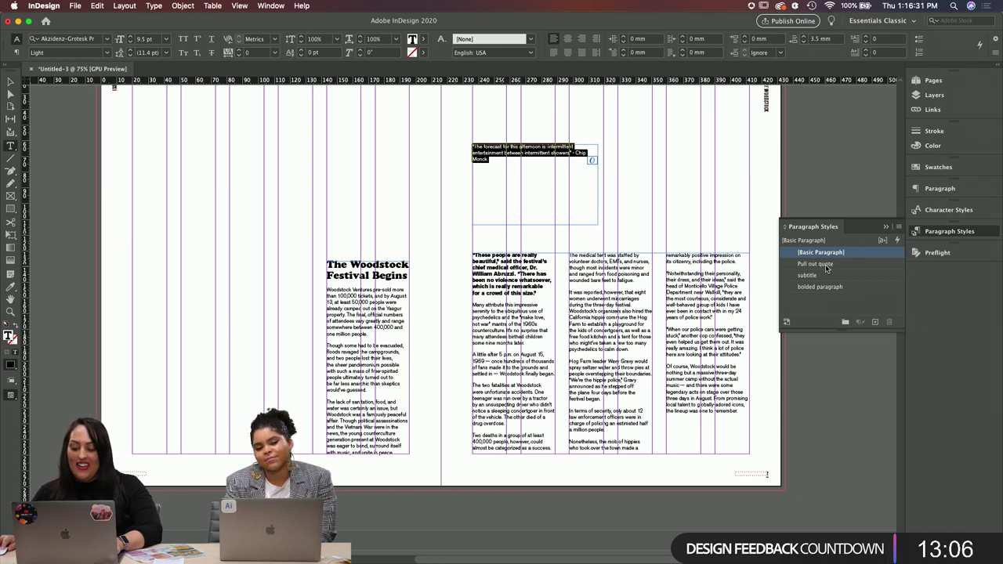
click(816, 265)
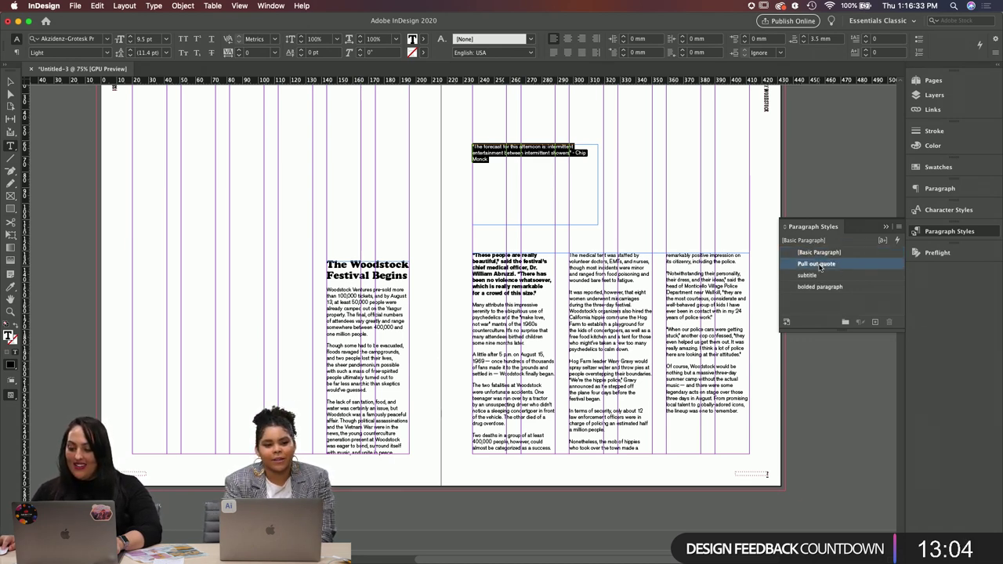
click(12, 82)
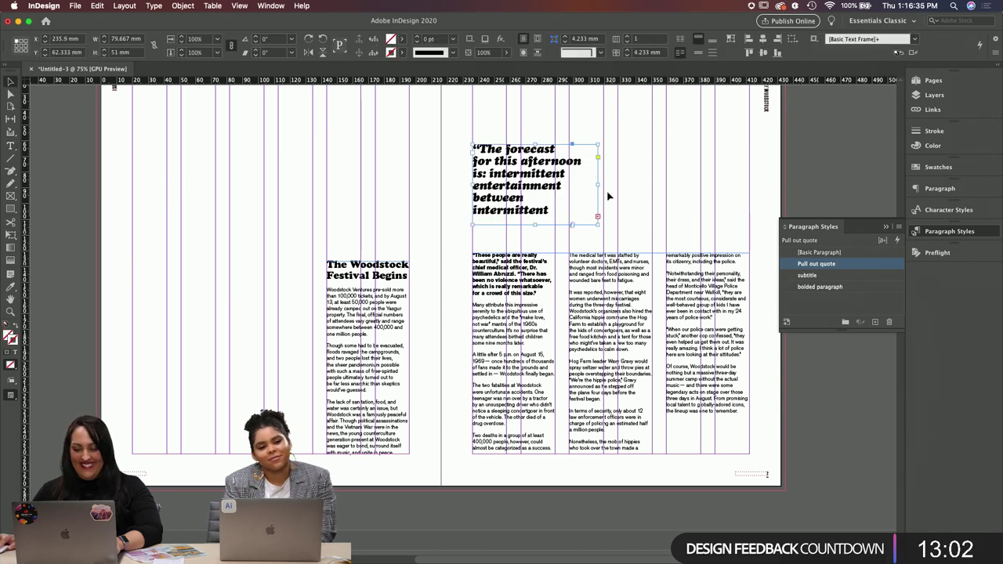
drag(600, 184, 651, 185)
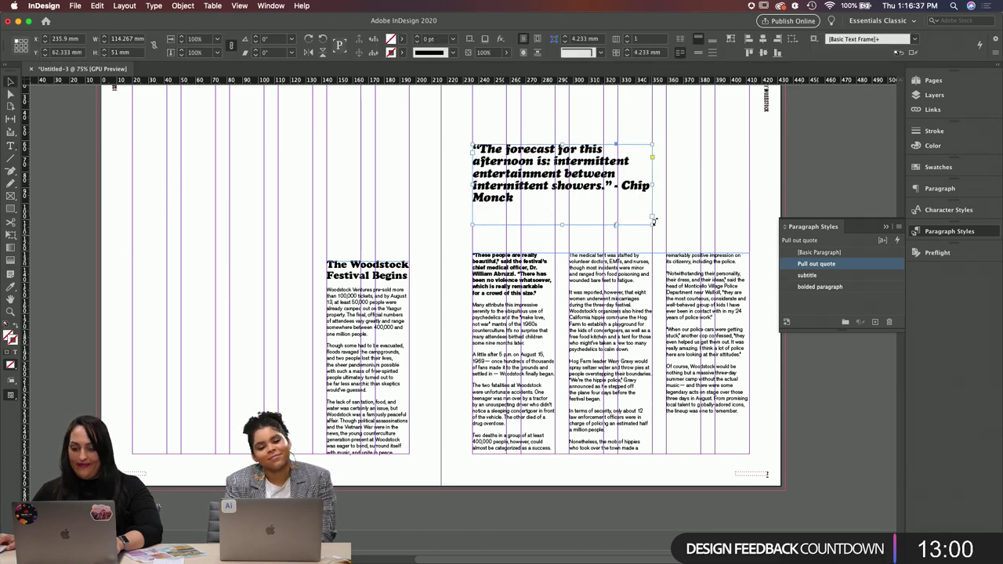
Step: Put the attribution on its own line with a Shift+Enter line break
key(super+shift+a)
click(586, 219)
double_click(621, 188)
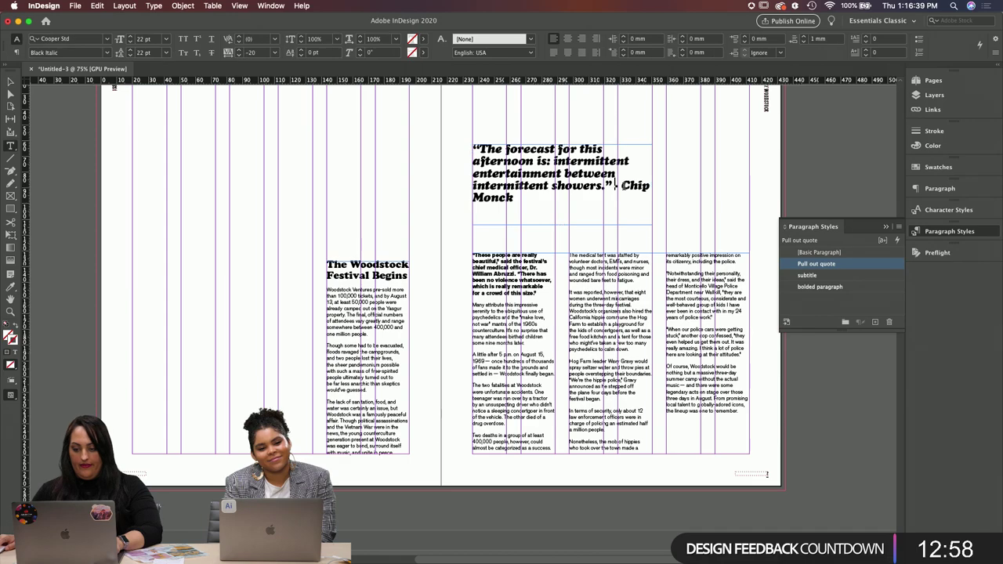
key(Return)
key(BackSpace)
key(shift+Return)
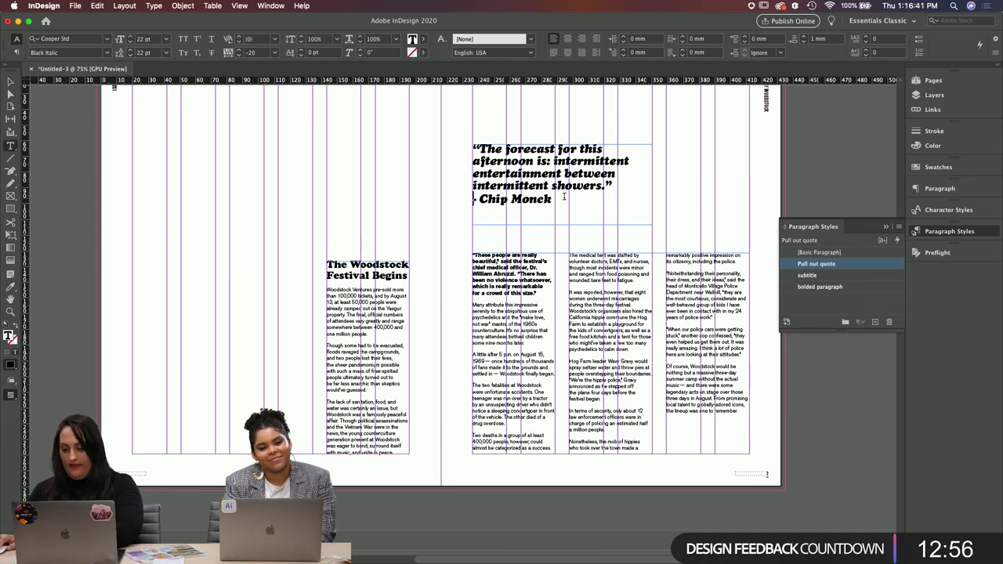
click(8, 82)
scroll(293, 249, up, 10)
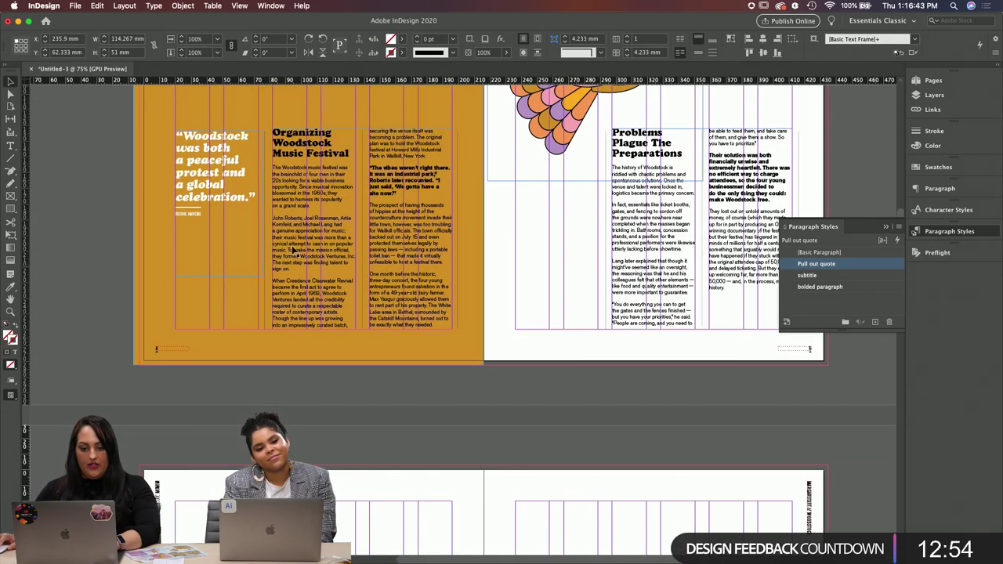
Step: Create a new paragraph style named 'Credit' from the attribution line
double_click(186, 215)
drag(181, 214, 205, 221)
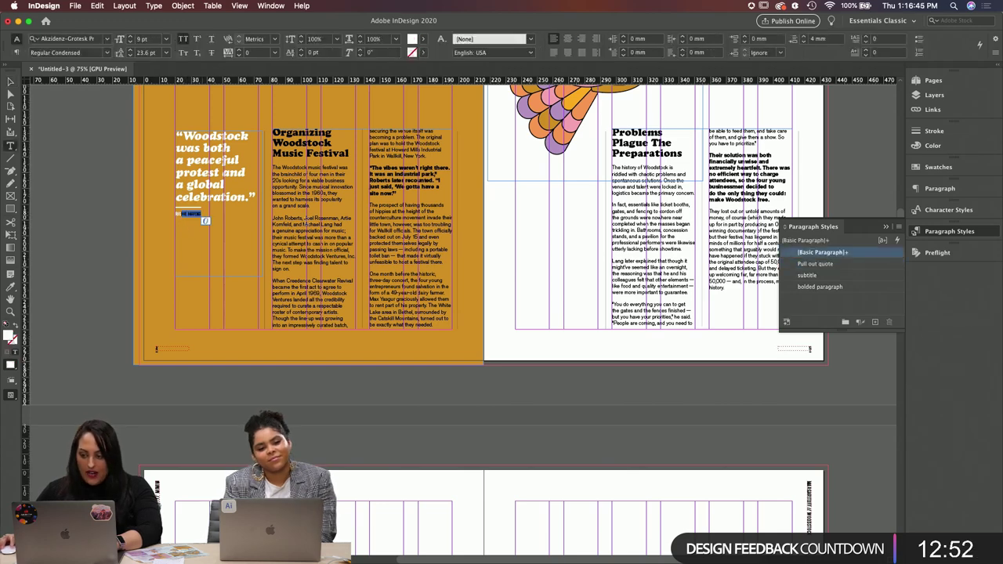
click(897, 227)
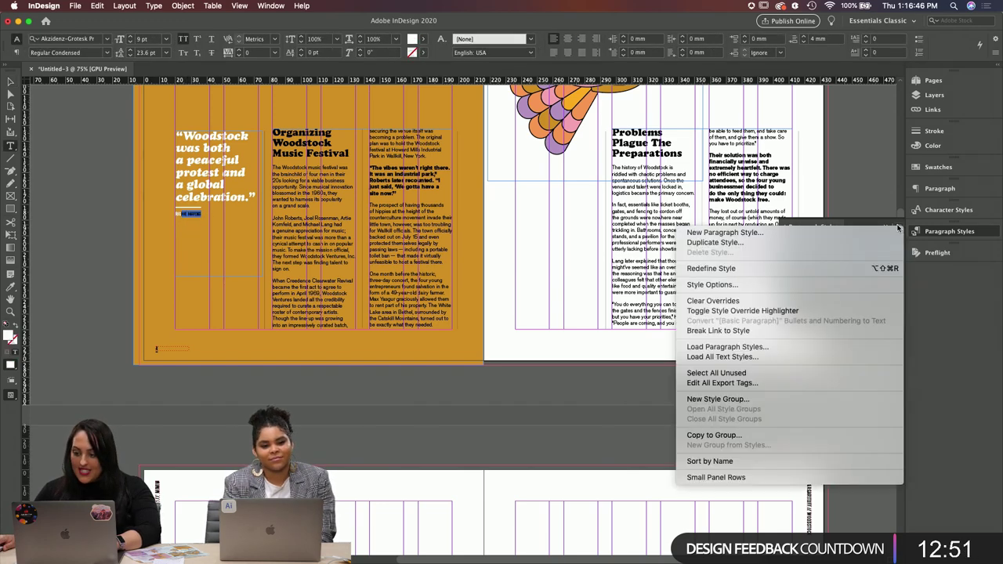
click(835, 232)
text(C)
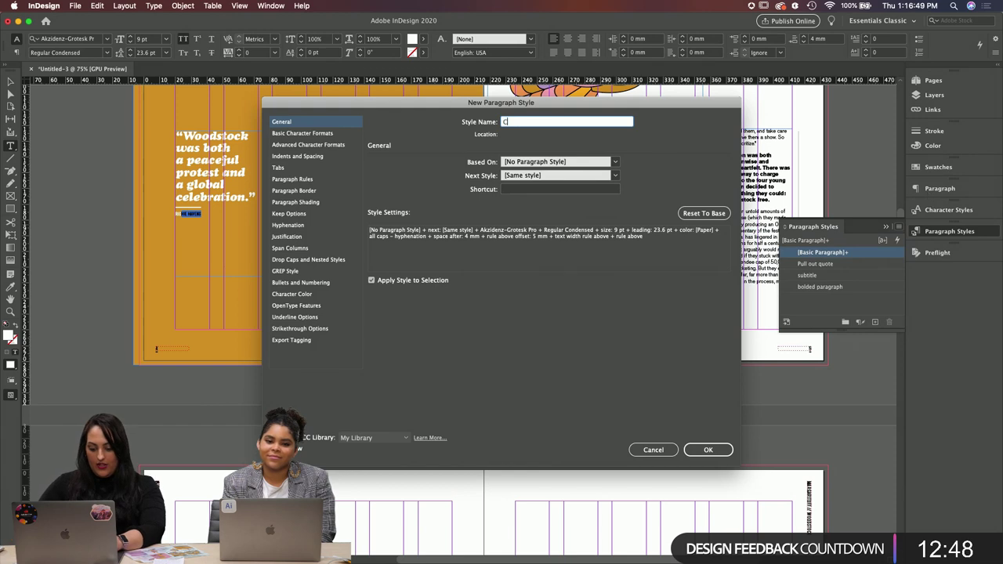
text(redit)
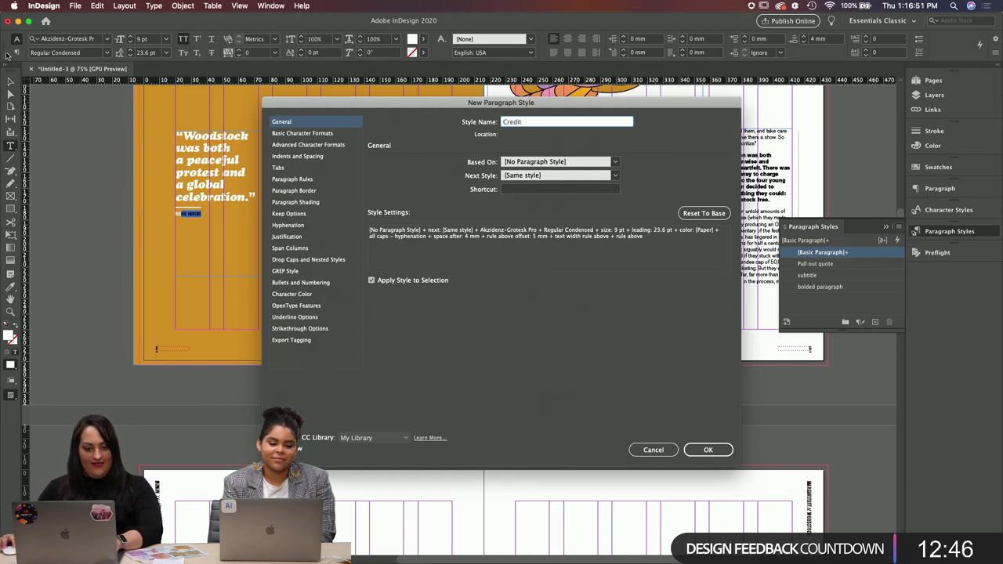
key(Return)
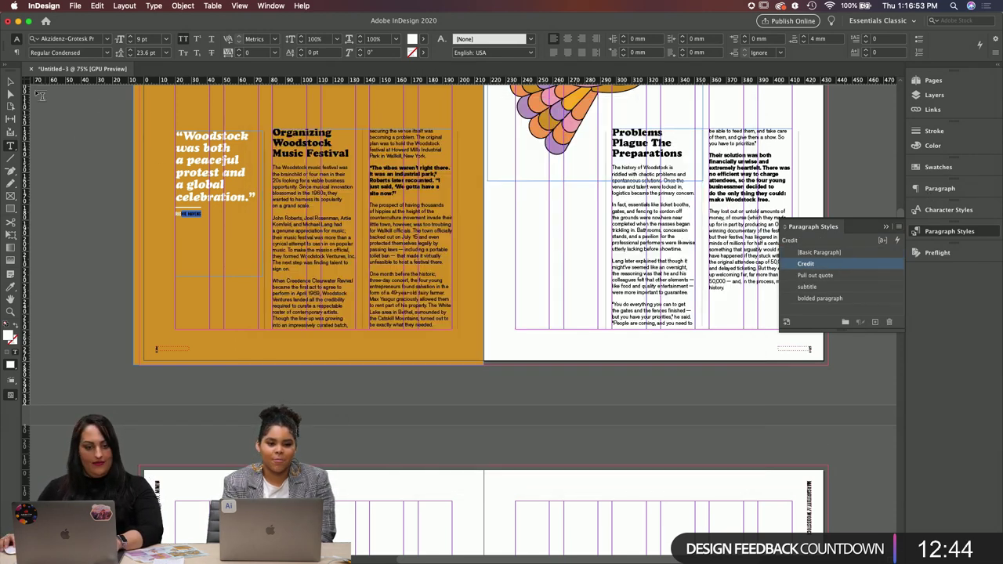
click(11, 82)
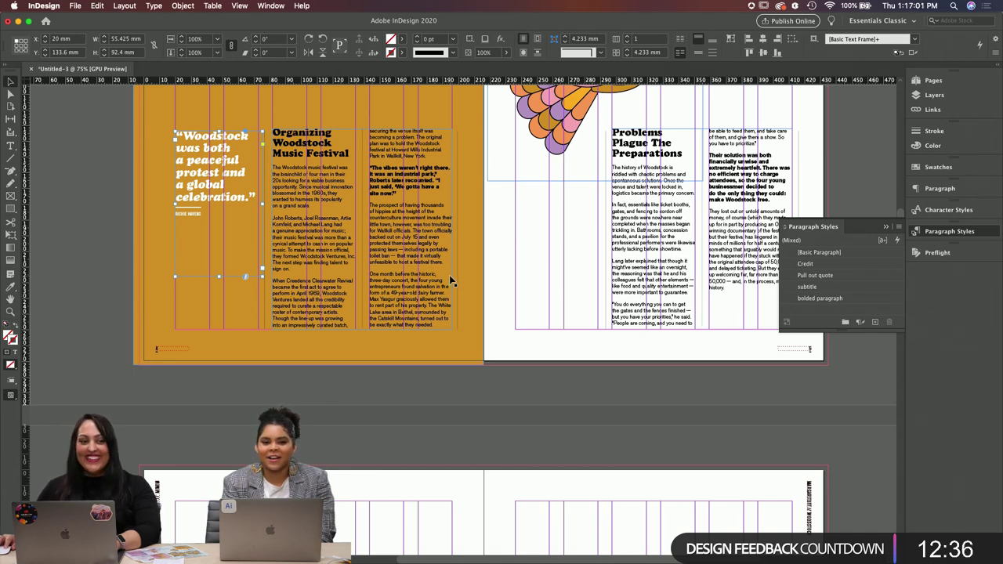
Step: At 100% zoom, apply the Credit style to the '- Chip Monck' line
drag(604, 398, 591, 167)
drag(612, 248, 612, 196)
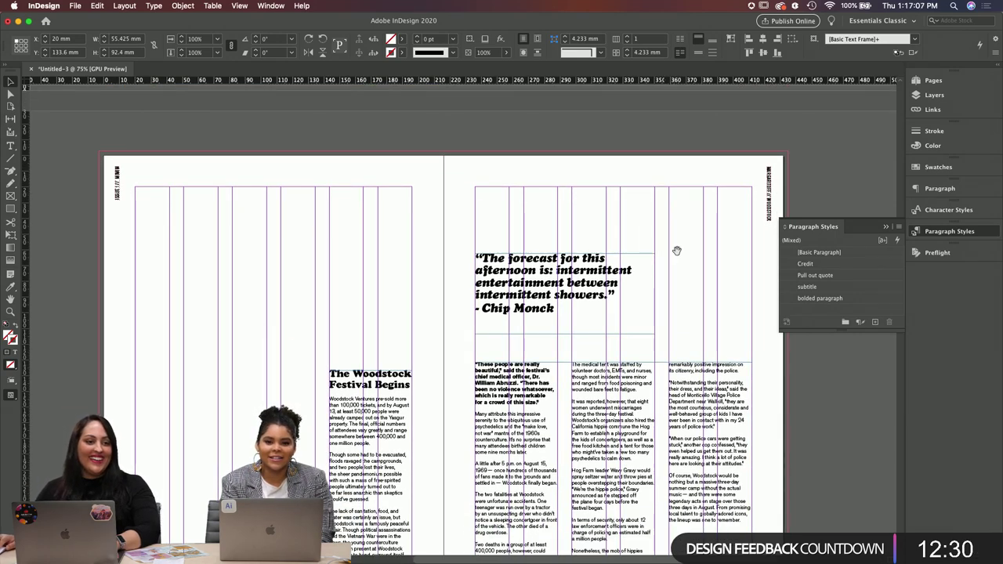
scroll(682, 235, down, 2)
key(super+equal)
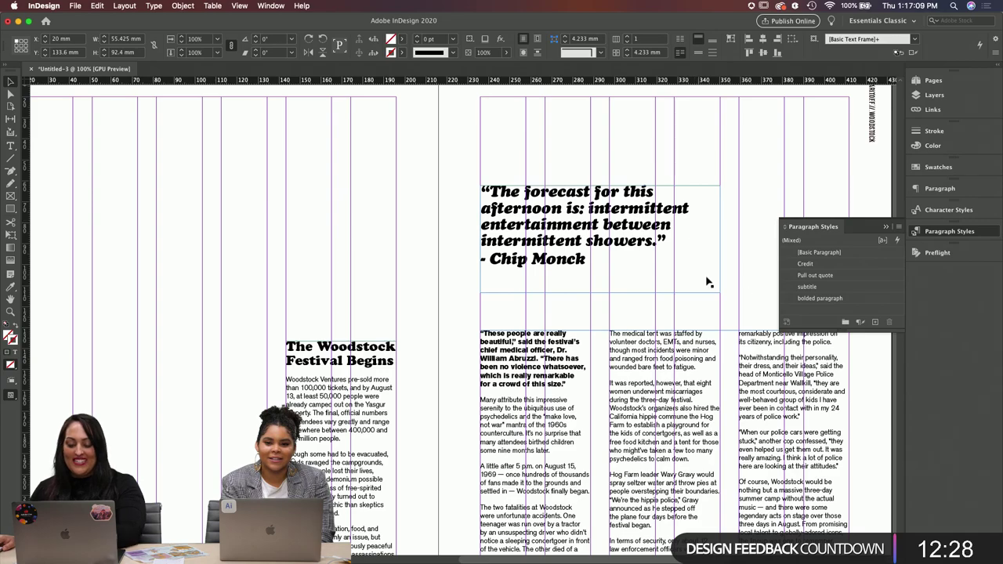
scroll(707, 280, down, 3)
scroll(708, 279, right, 4)
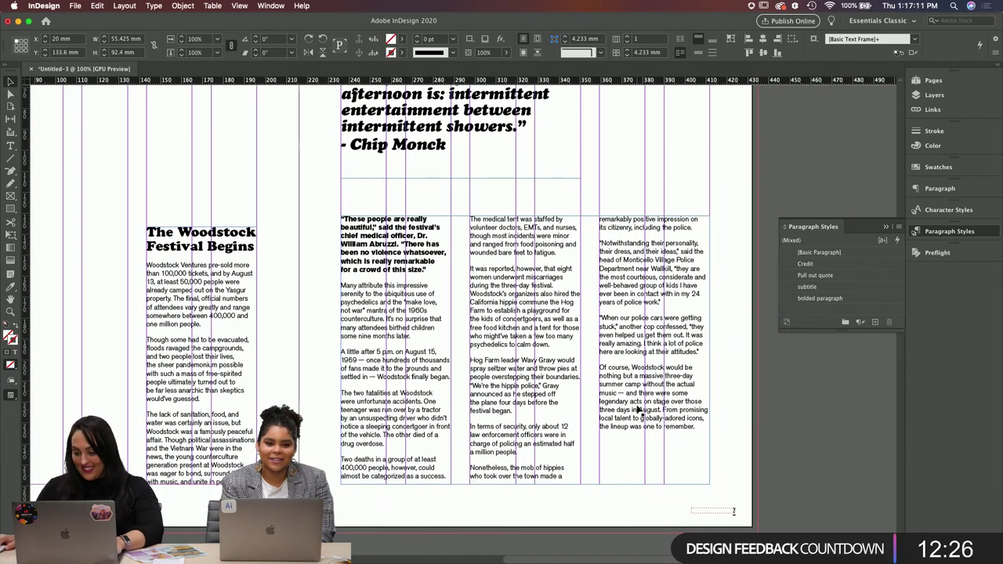
scroll(599, 355, up, 2)
scroll(598, 356, left, 3)
triple_click(413, 184)
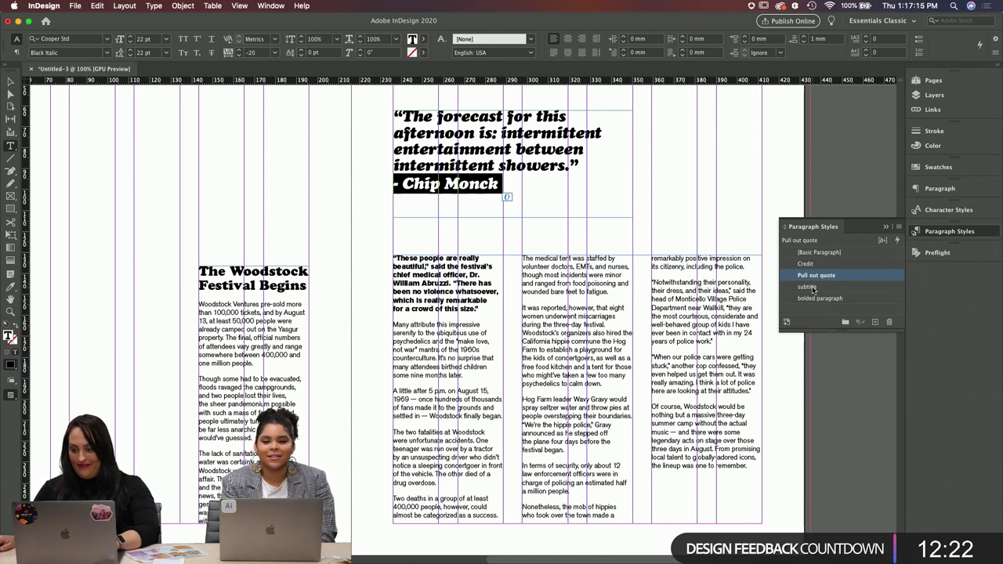
click(805, 264)
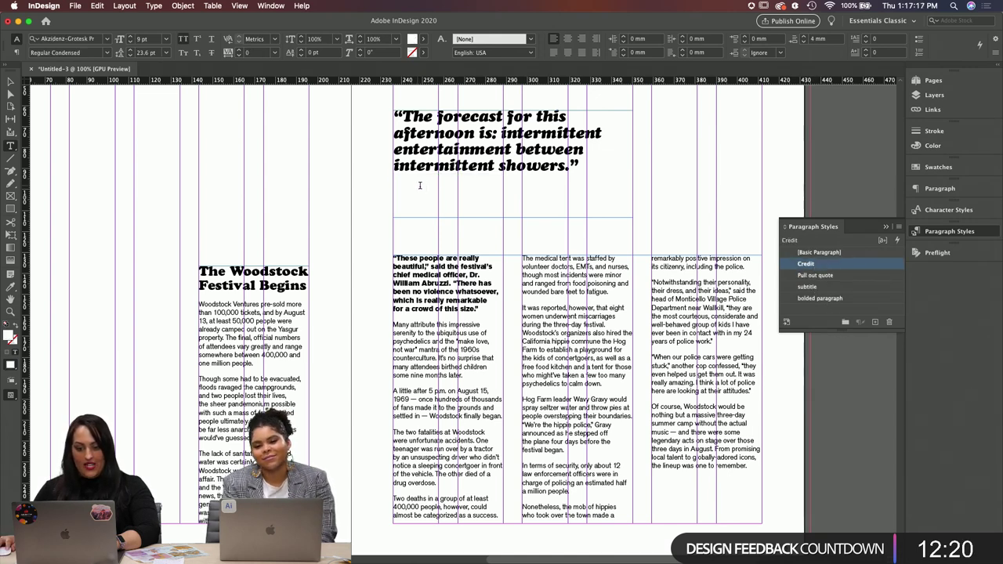
triple_click(490, 167)
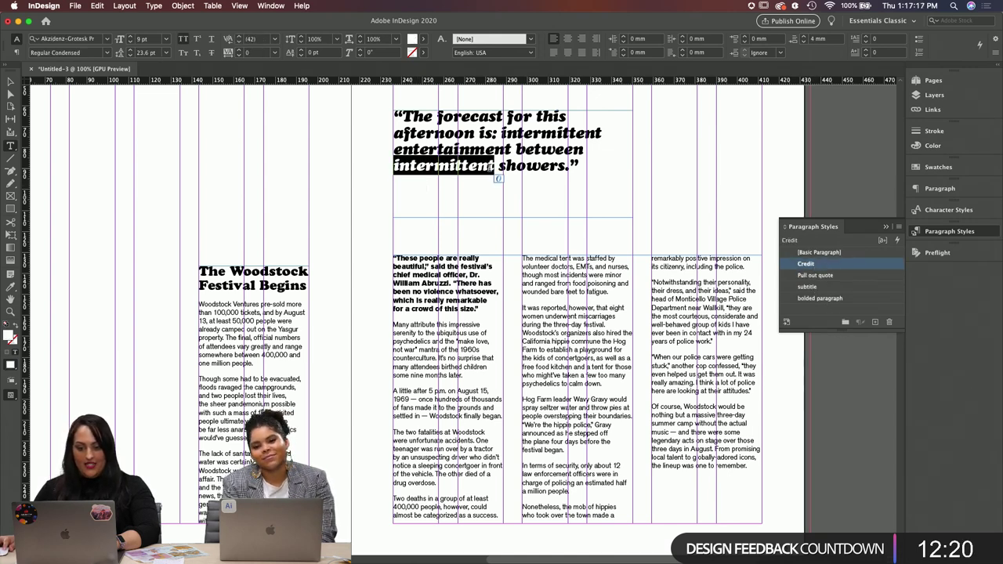
Step: Colour the pull quote text with the [Paper] white swatch
click(938, 167)
click(809, 220)
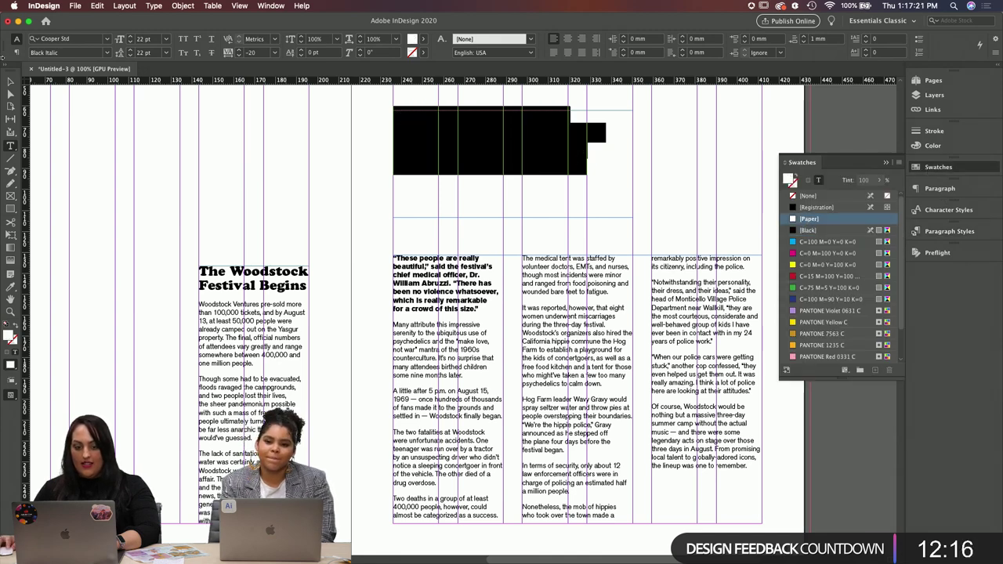
key(Escape)
click(293, 174)
key(super+minus)
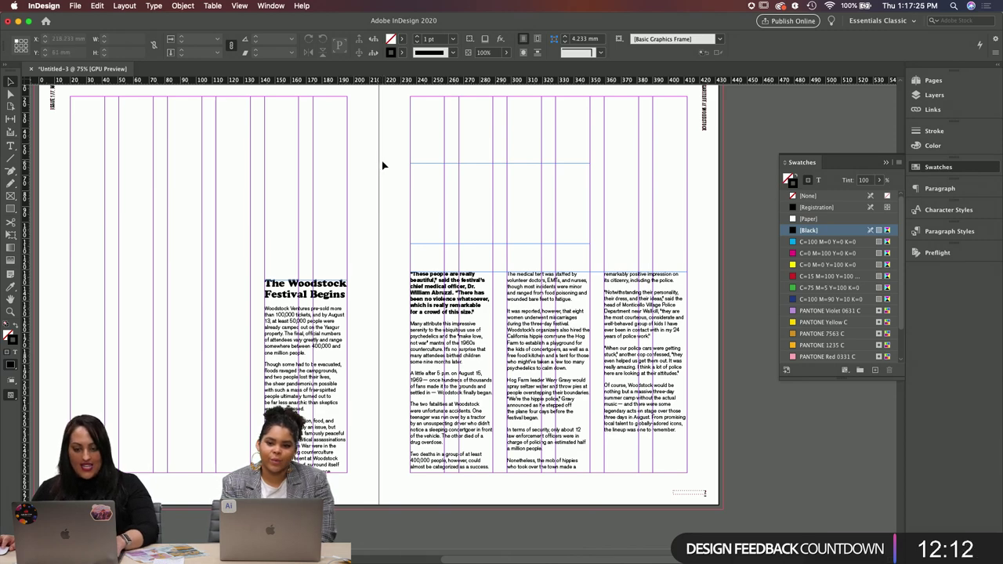
Step: Draw a right-page rectangle with no stroke, PANTONE Violet 0631 C fill, sent to back
key(m)
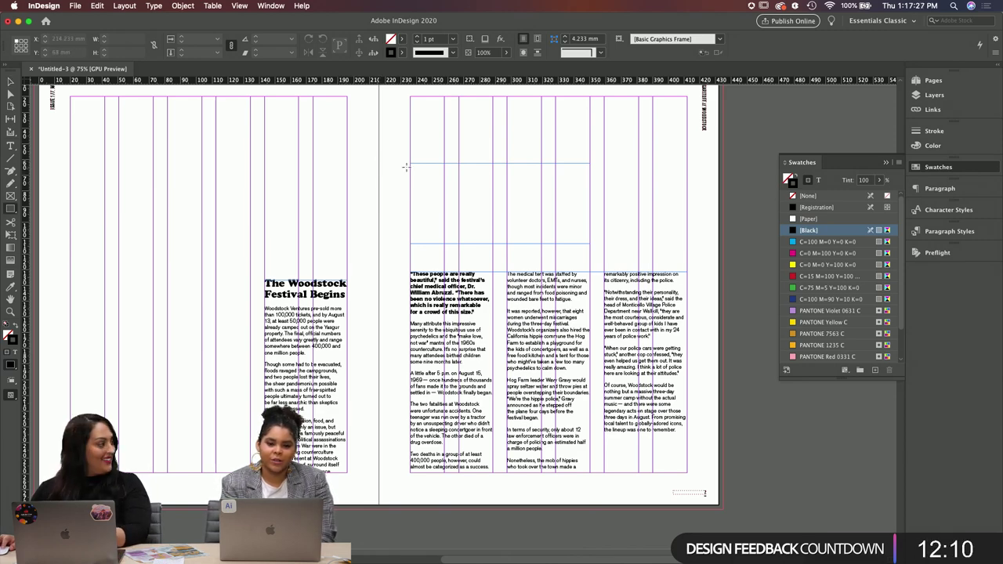
scroll(384, 129, up, 2)
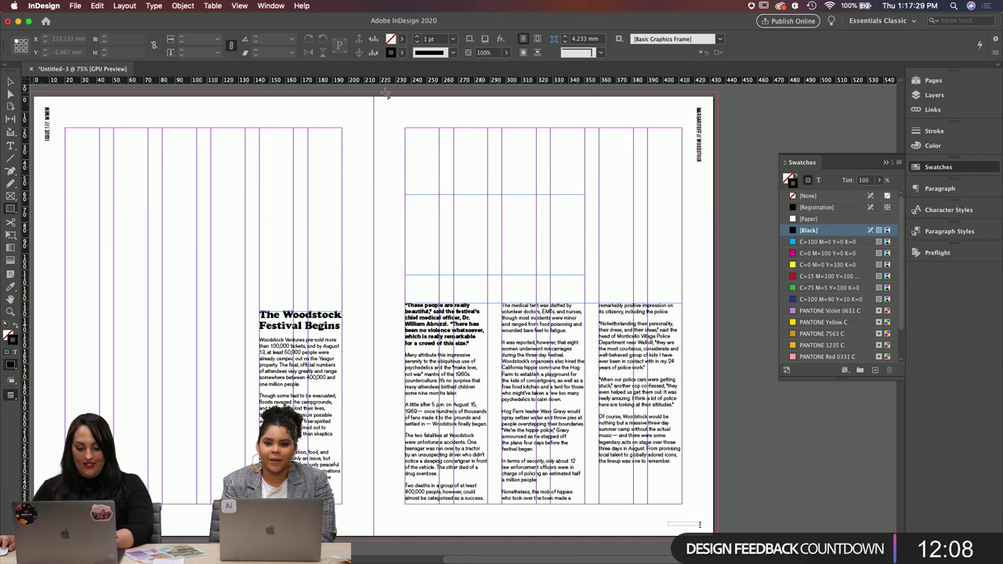
drag(373, 94, 717, 541)
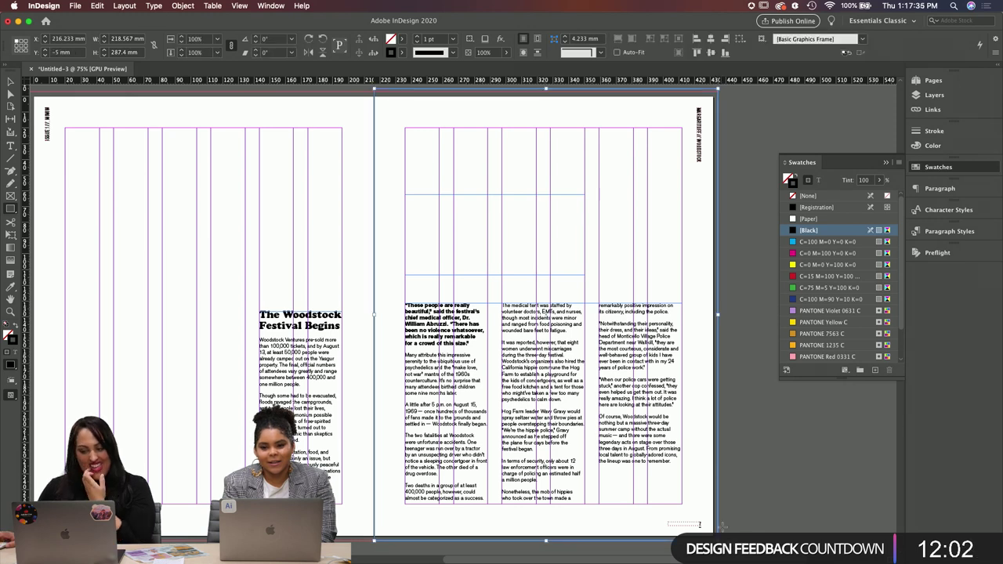
click(794, 198)
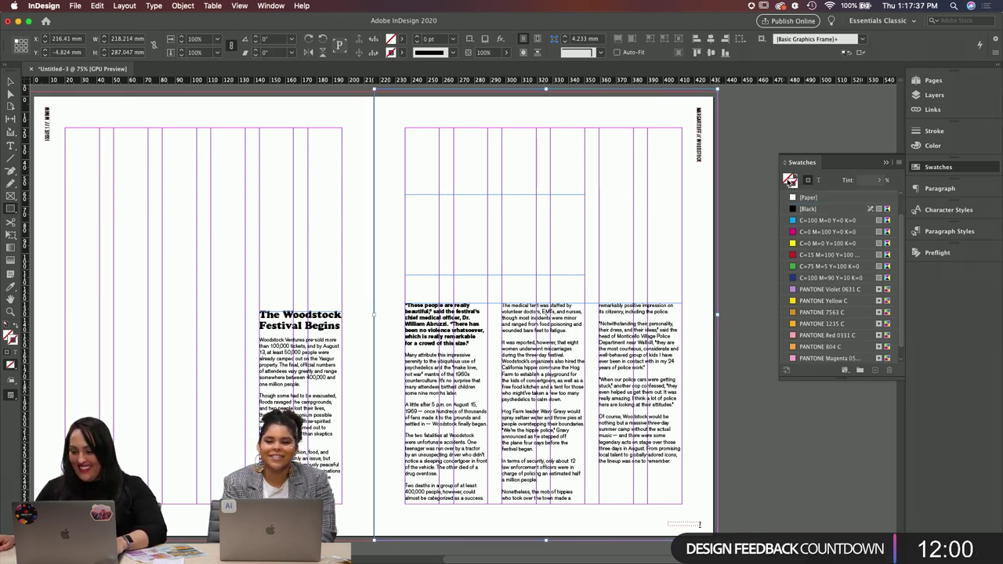
click(787, 179)
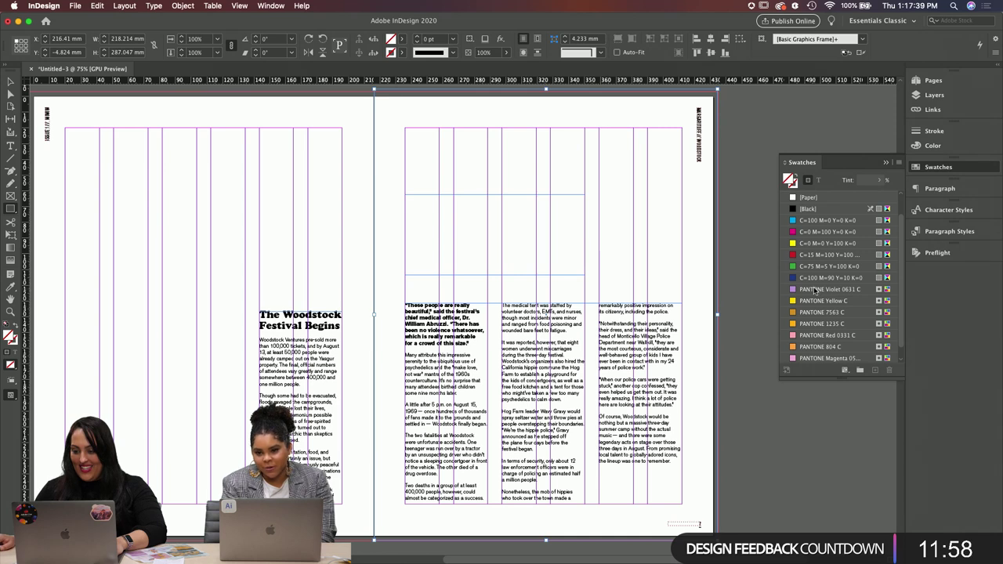
click(815, 289)
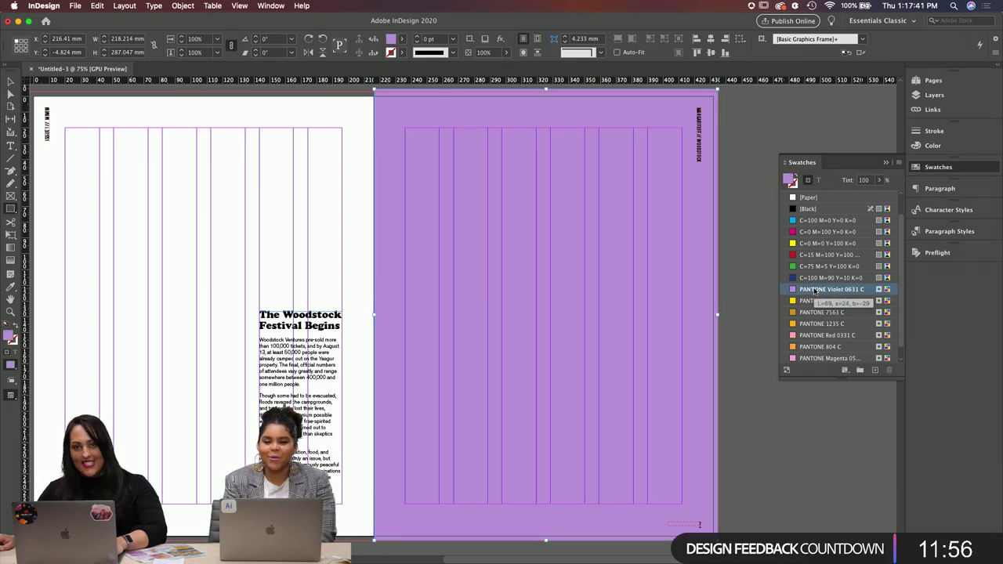
key(super+shift+bracketleft)
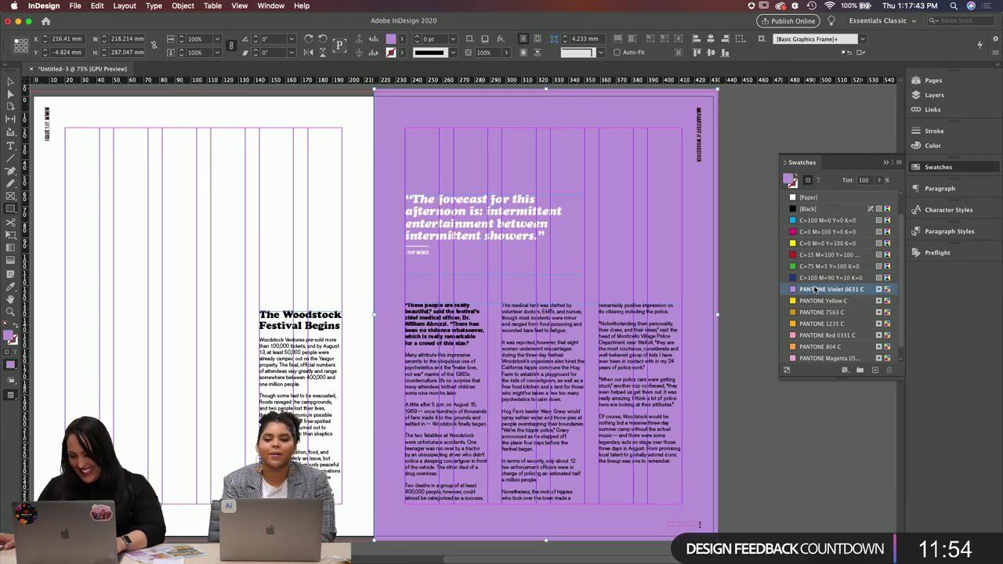
click(197, 173)
scroll(251, 196, left, 3)
key(shift+w)
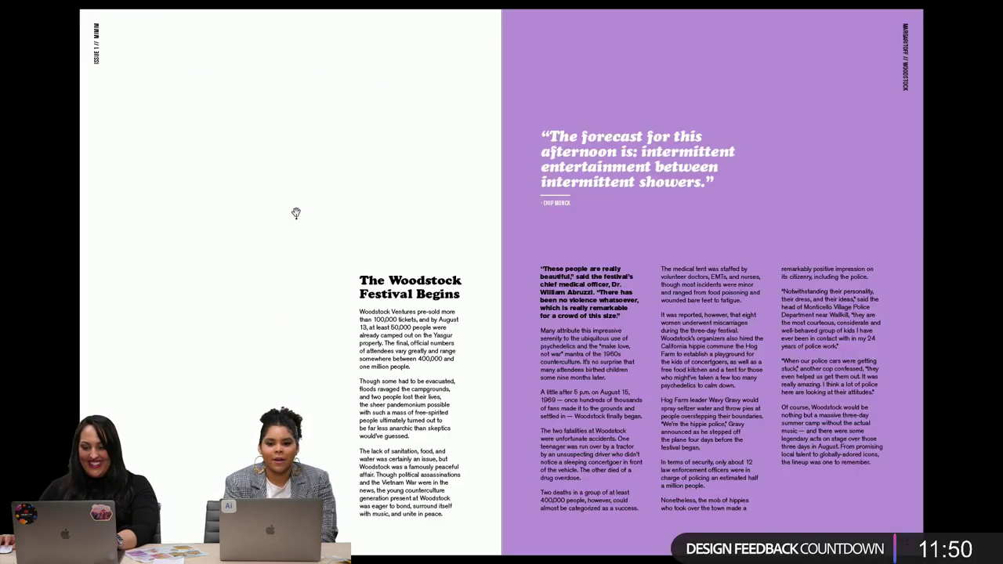
click(296, 213)
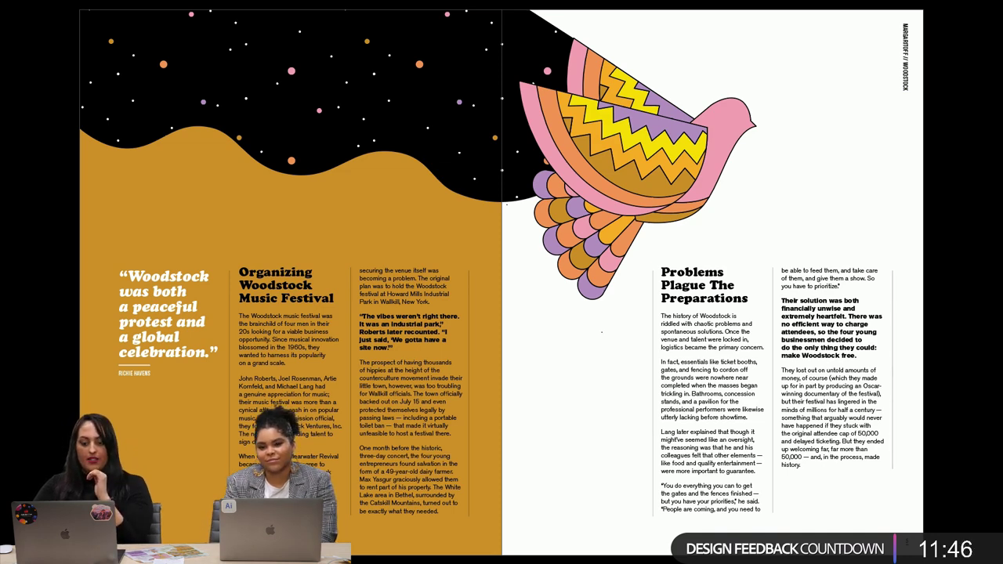
key(Left)
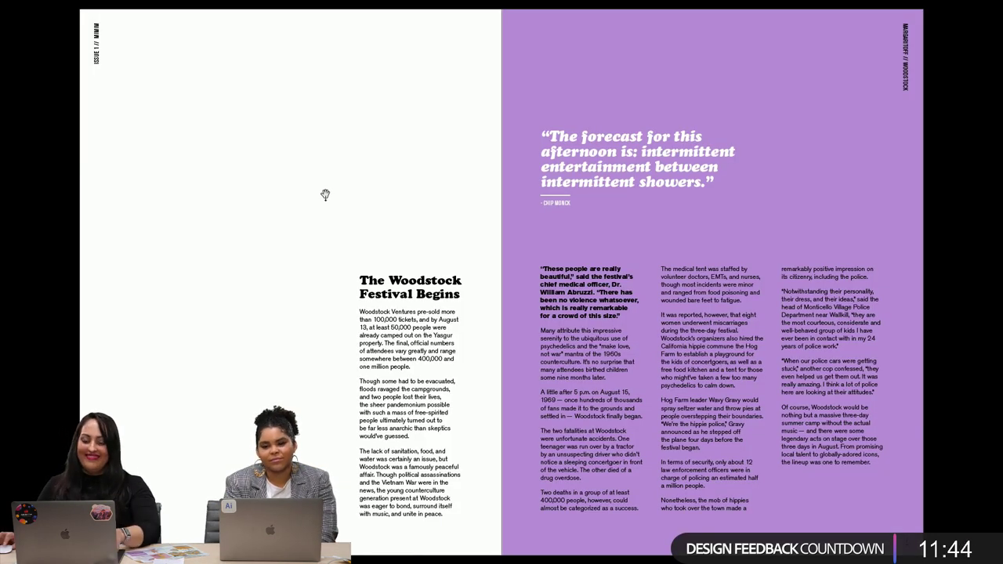
key(Left)
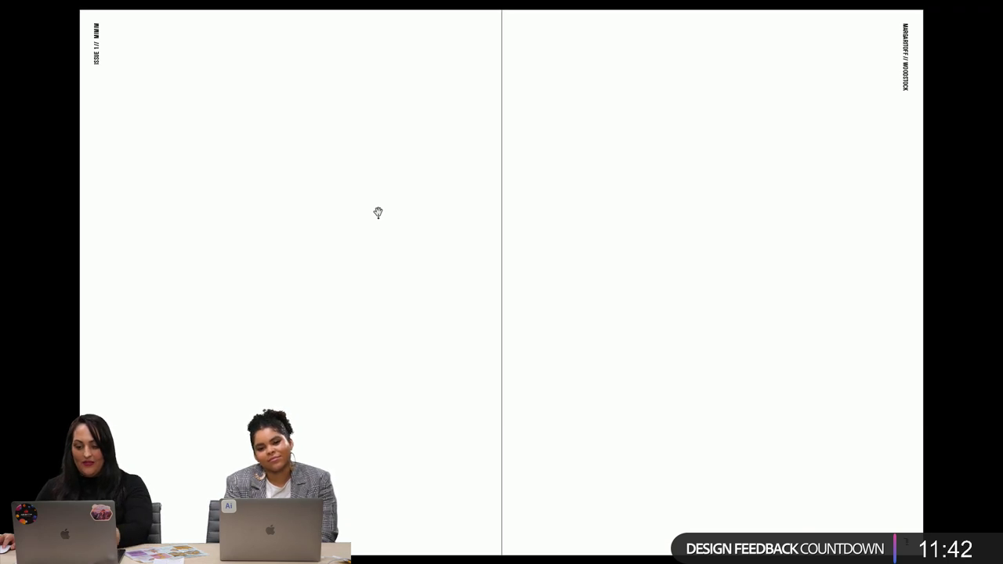
key(Escape)
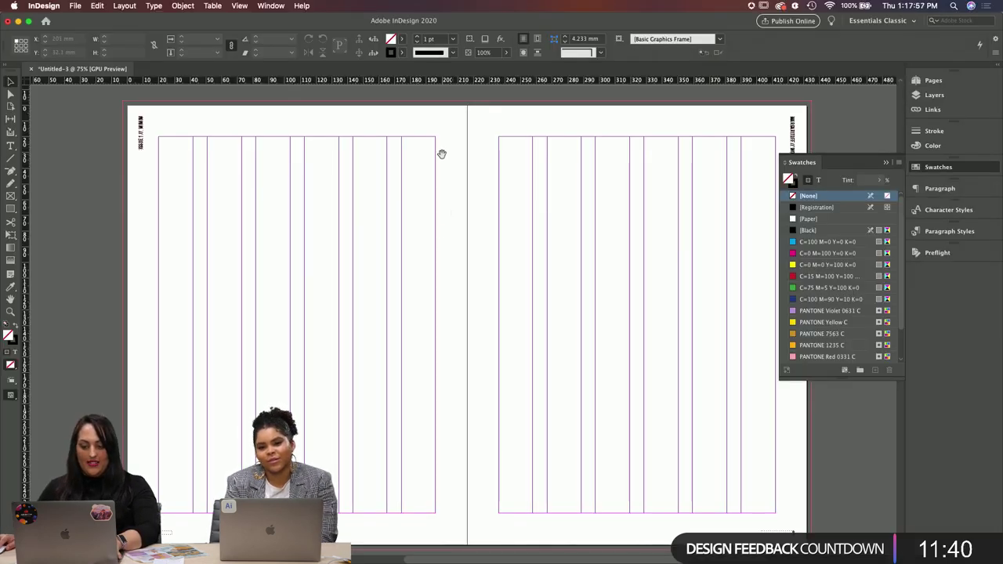
scroll(441, 154, up, 5)
scroll(452, 229, up, 5)
scroll(353, 258, left, 2)
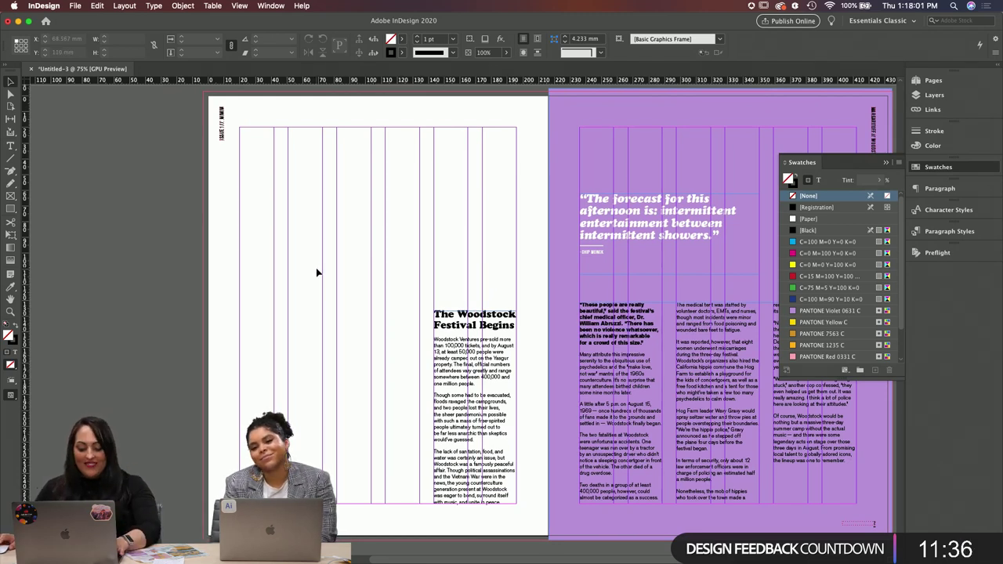
Step: Place the peace-sign illustration from the Illustrations folder at the left page's top margin
key(super+d)
click(496, 120)
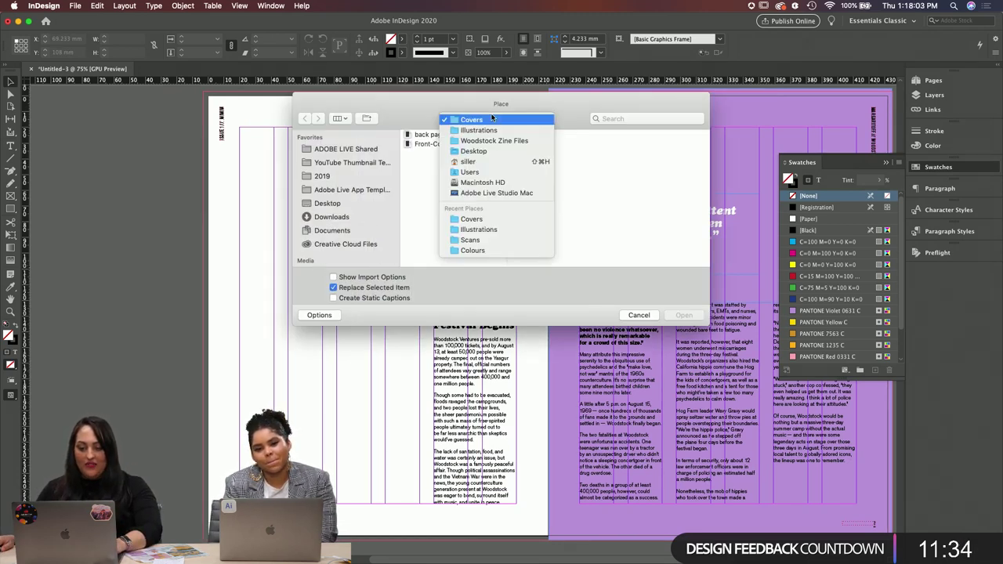
click(487, 130)
click(633, 219)
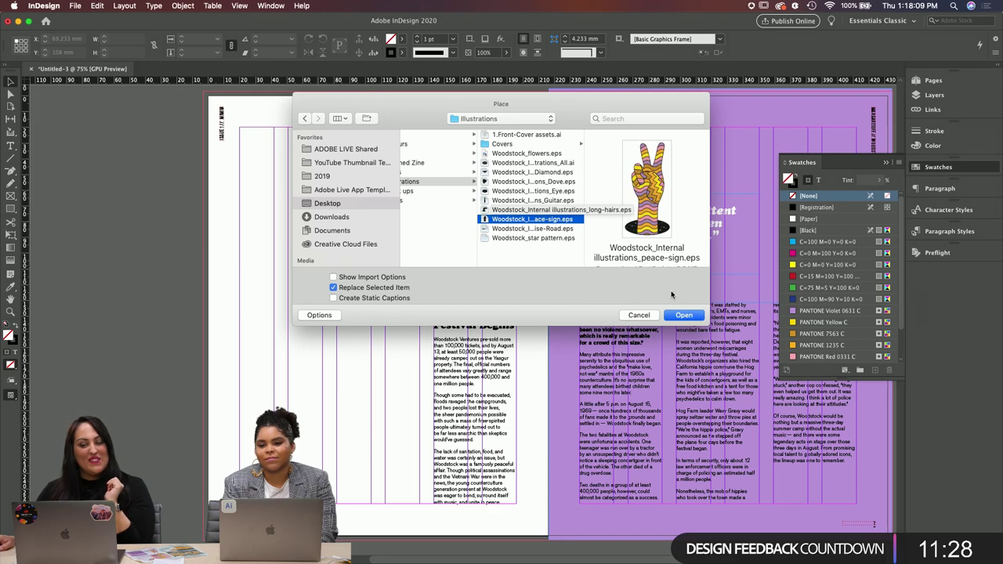
click(683, 315)
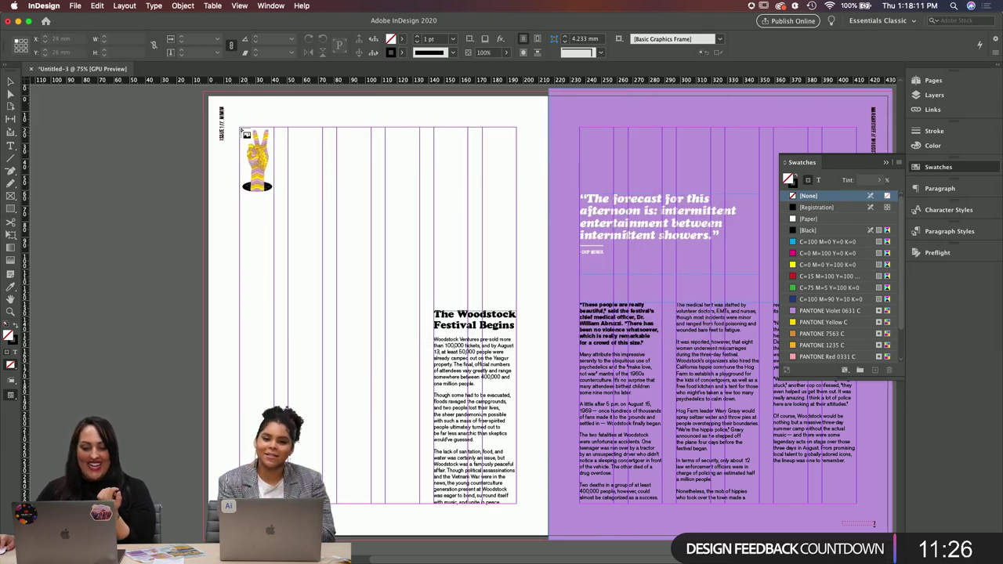
click(246, 134)
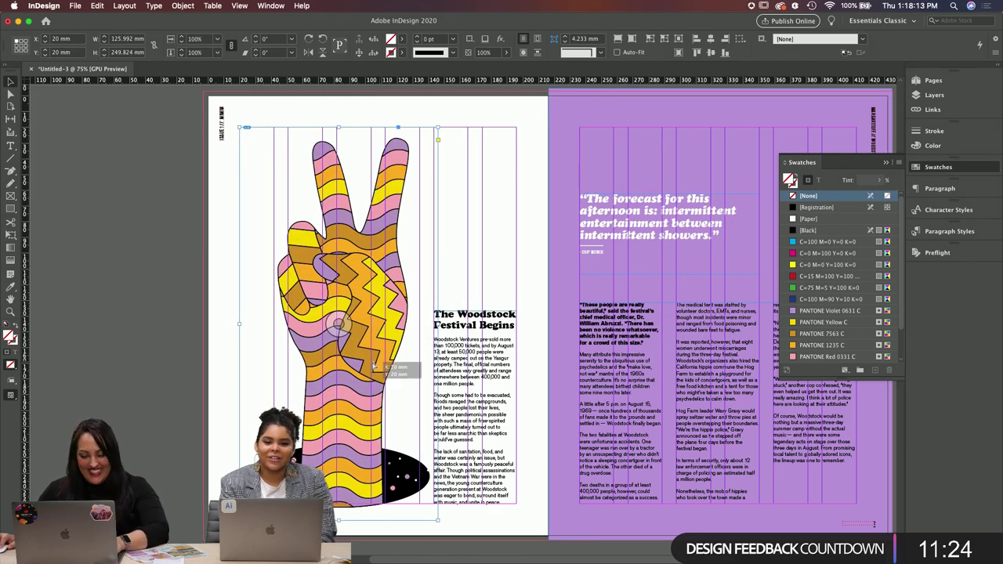
drag(373, 366, 374, 367)
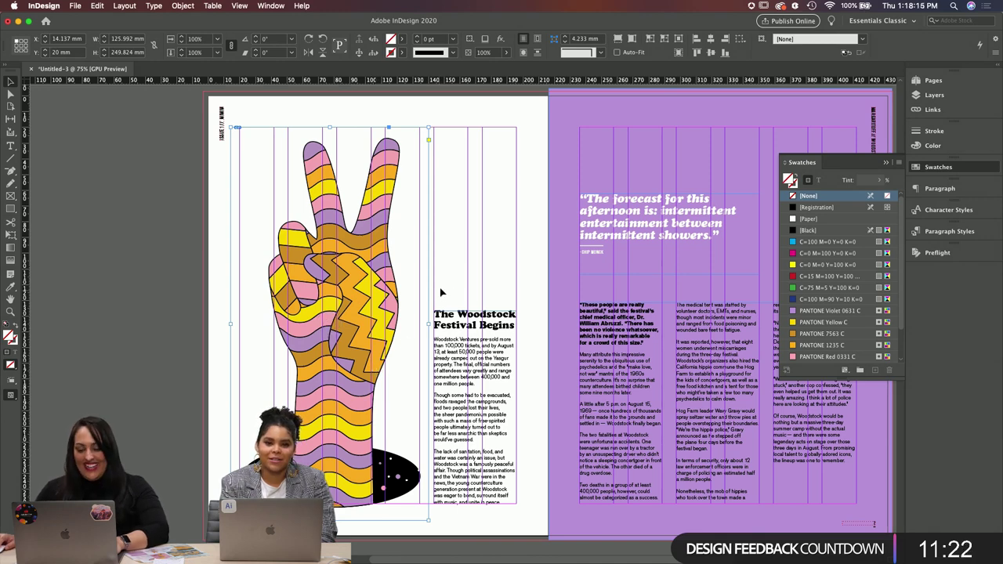
Step: Check the placed peace-sign graphic, then preview the spread full-screen without guides
click(476, 282)
scroll(476, 282, down, 3)
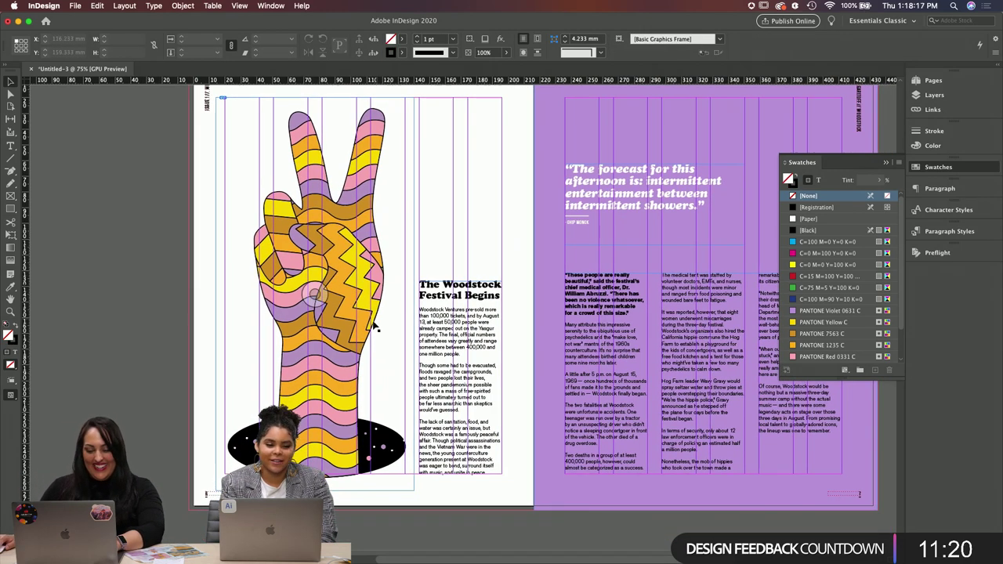
click(362, 328)
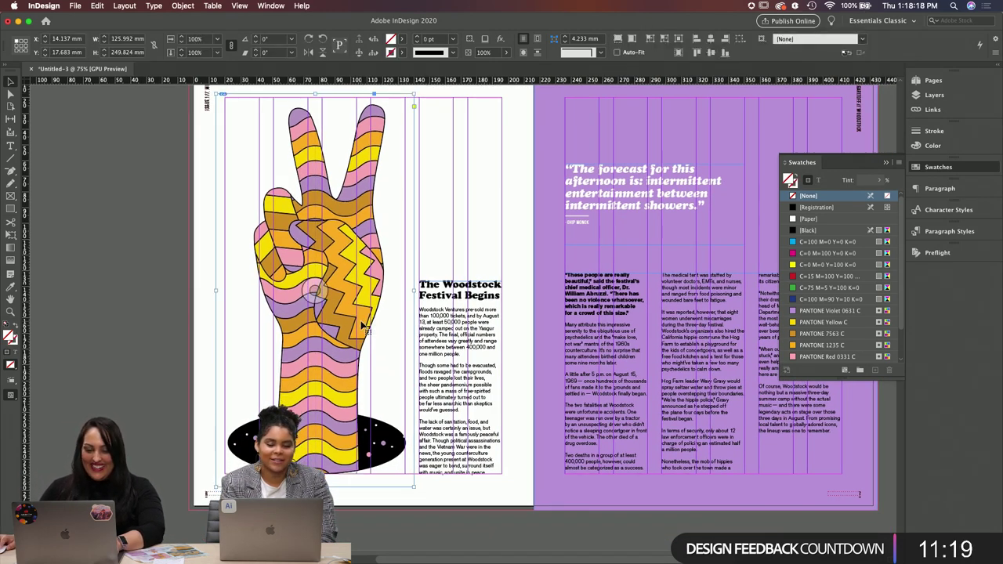
click(474, 261)
scroll(441, 264, right, 2)
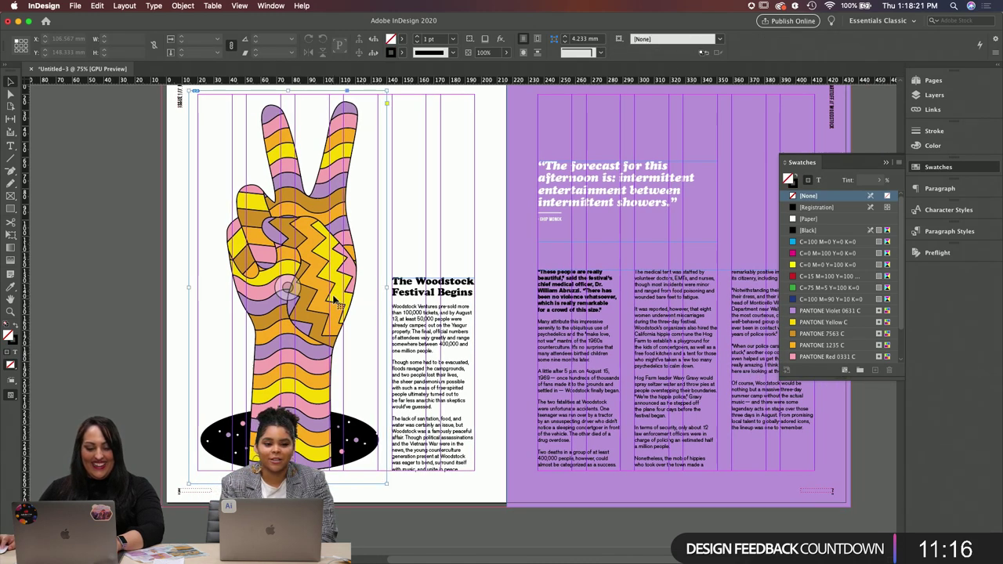
click(342, 304)
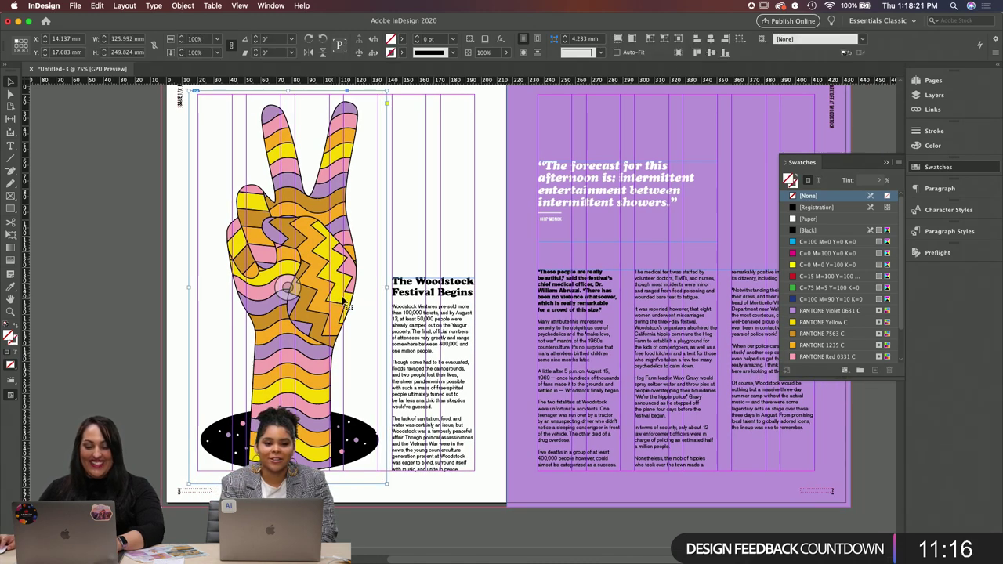
click(406, 235)
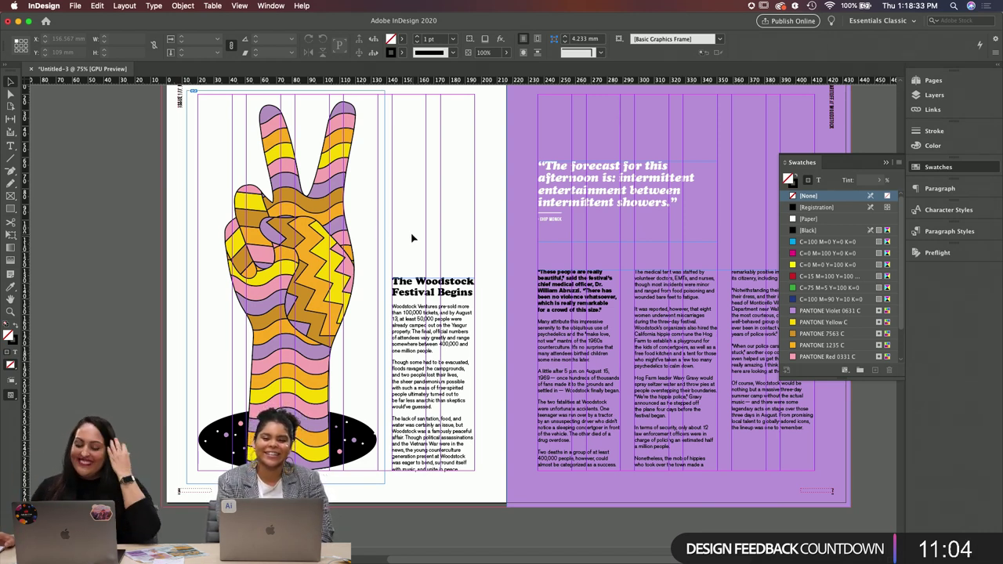
key(shift+w)
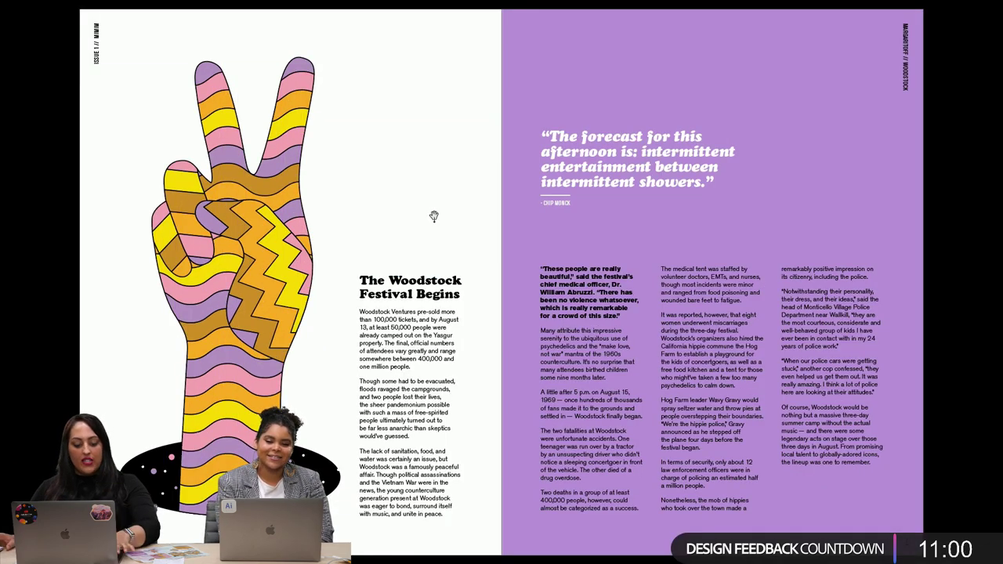
key(Escape)
Step: At 100% zoom, reposition a vertical column rule on the violet page
scroll(651, 170, up, 8)
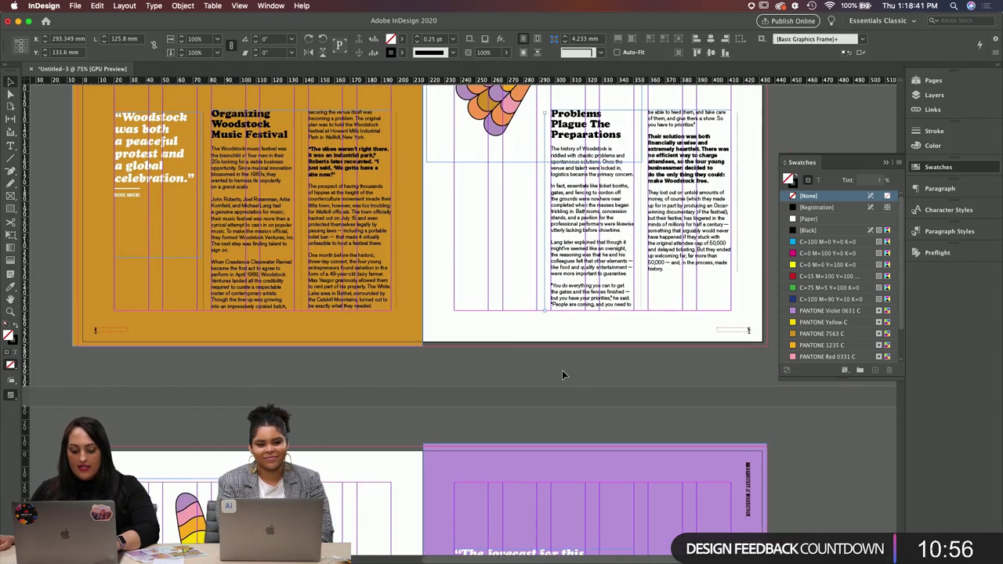
drag(560, 405, 569, 203)
key(super+equal)
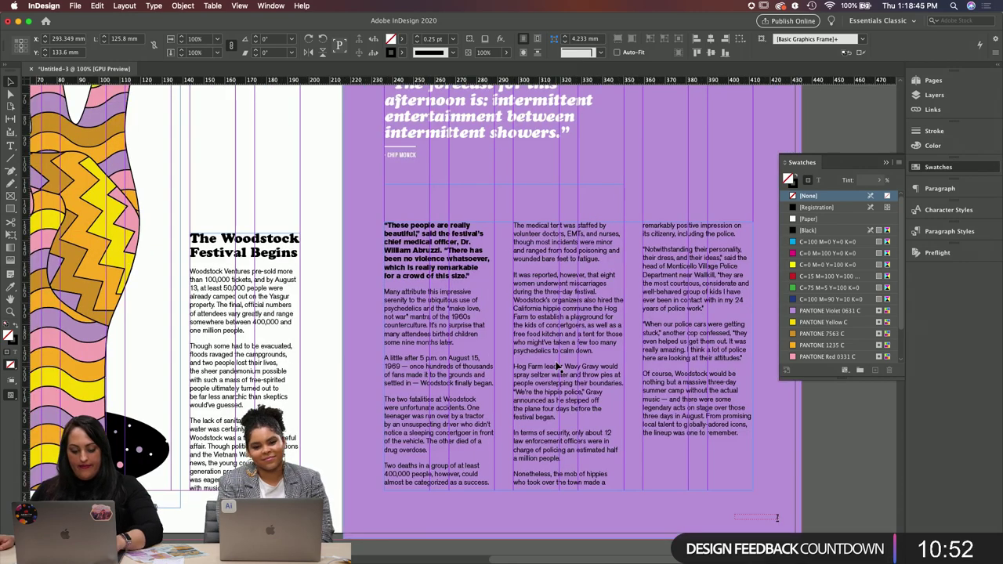
click(462, 359)
drag(462, 359, 376, 392)
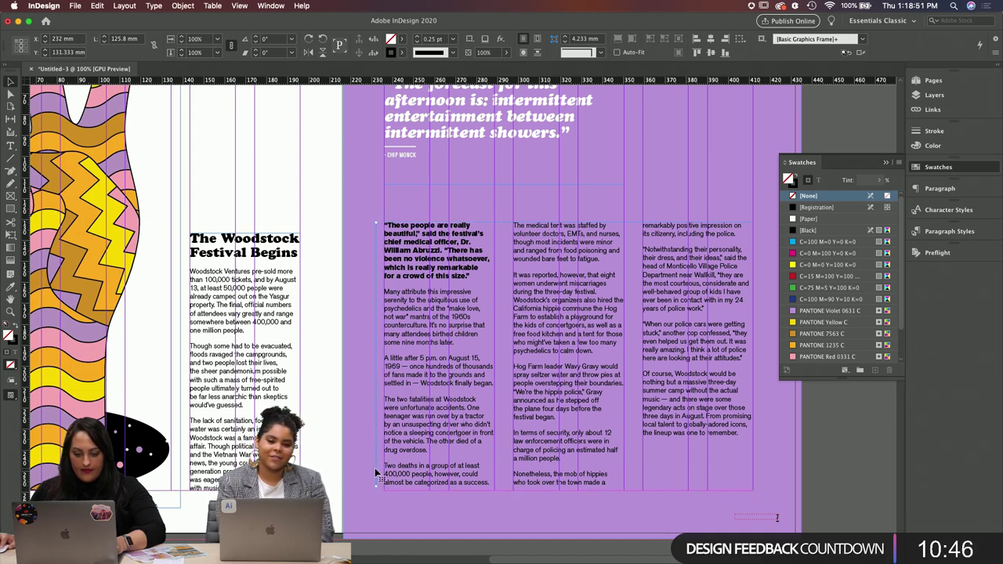
drag(376, 453, 757, 438)
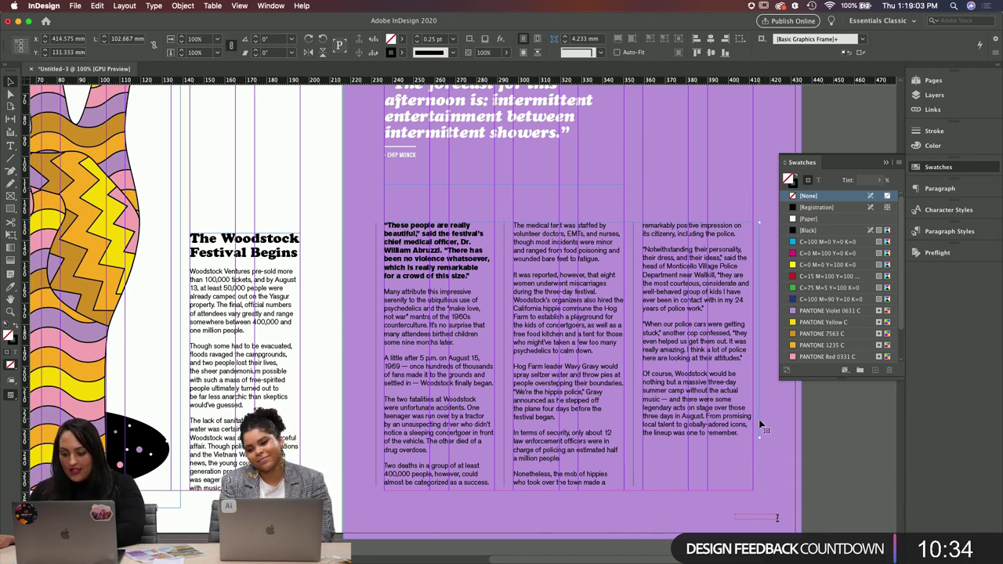
click(820, 455)
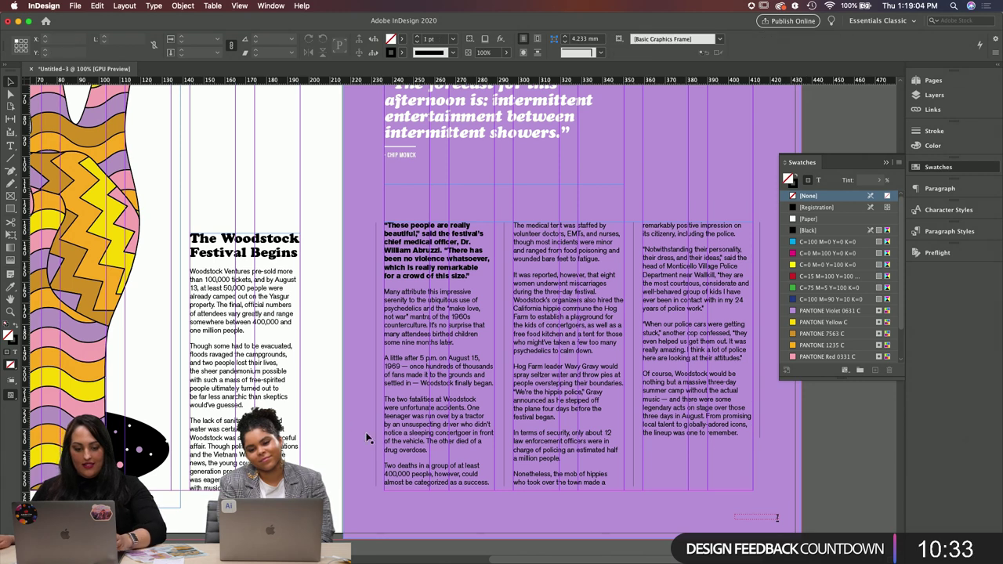
Step: Shift the first-column text frame left and make 'The Woodstock Festival Begins' headline frame slightly taller
click(503, 460)
click(375, 468)
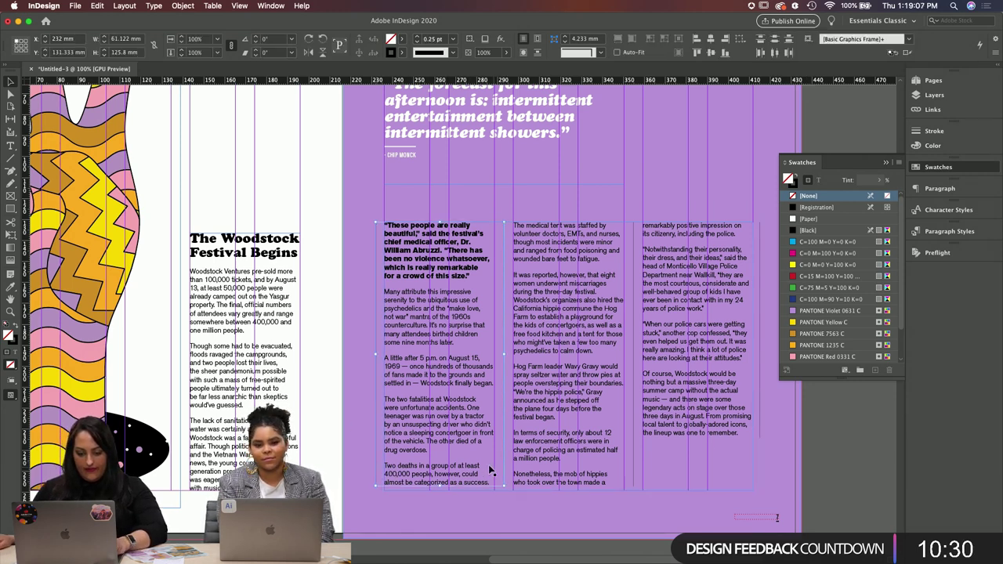
drag(502, 468, 324, 474)
click(470, 392)
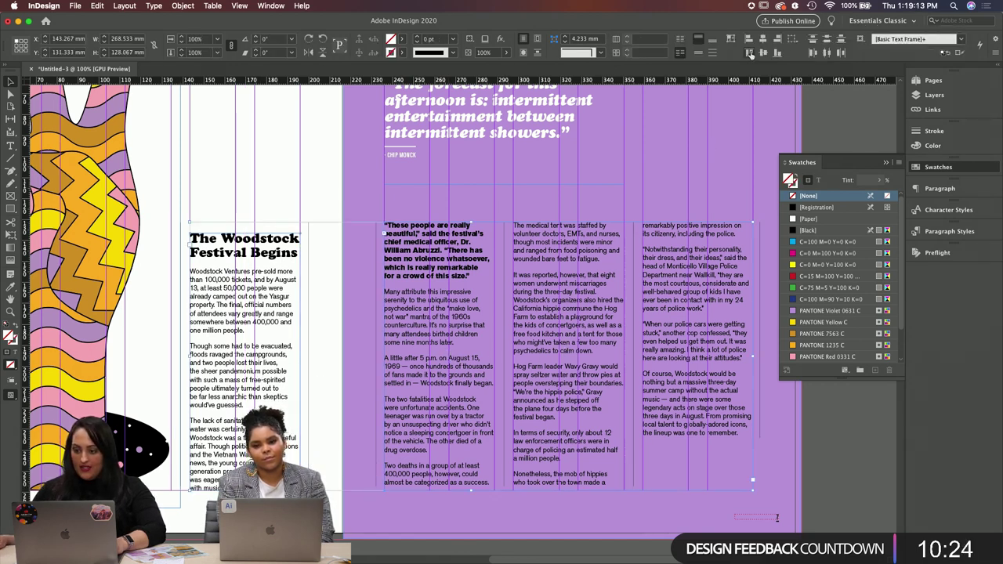
click(316, 201)
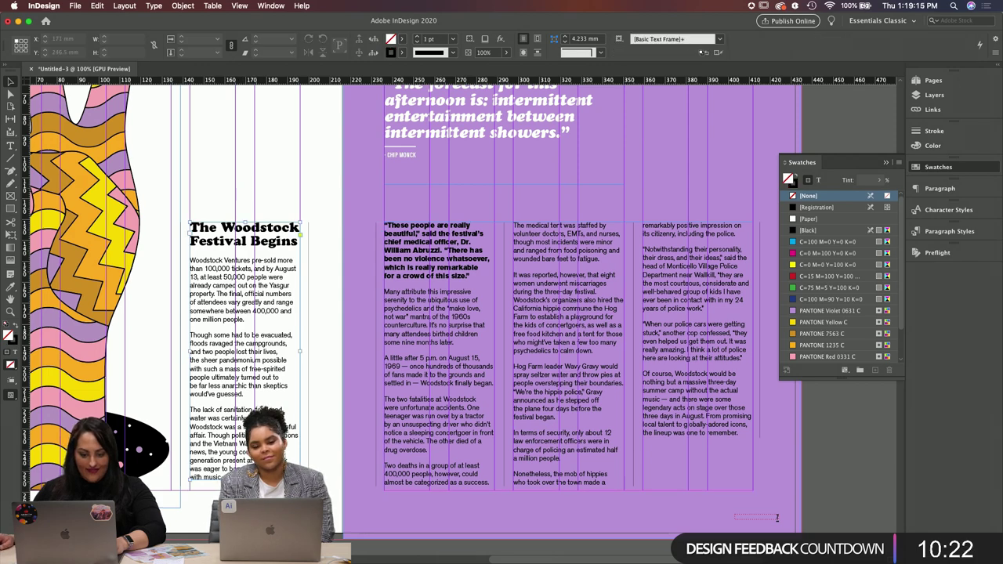
click(210, 371)
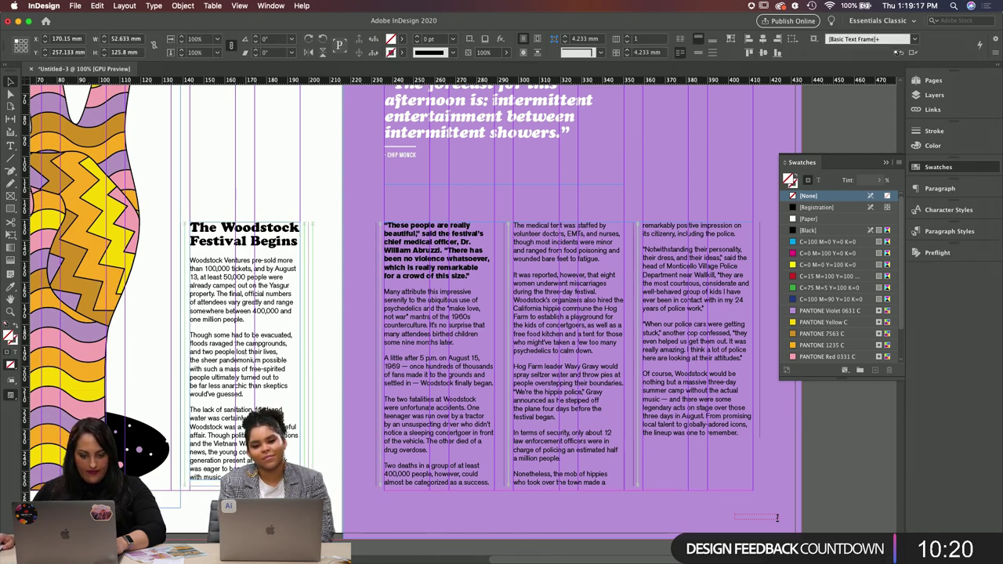
drag(244, 481, 167, 258)
Step: Set the left-page body text leading to 11.6 pt and preview the spread full-screen
double_click(244, 482)
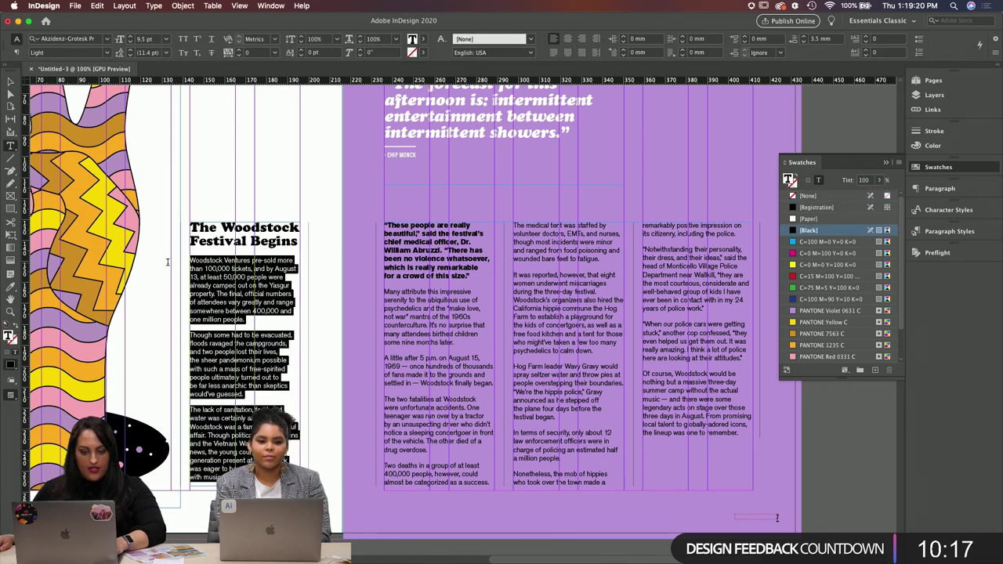
click(149, 53)
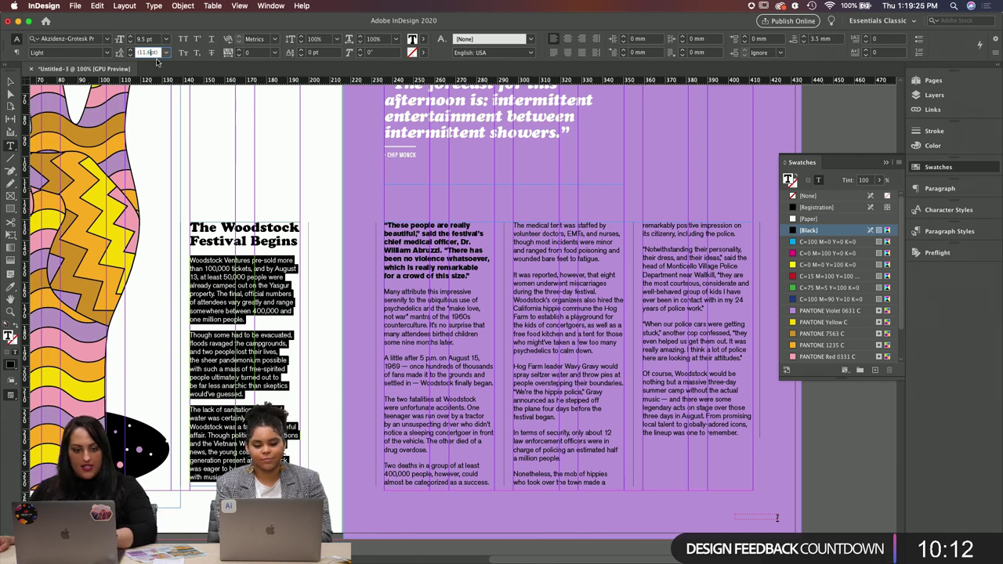
text(11.6)
key(shift+Tab)
click(11, 81)
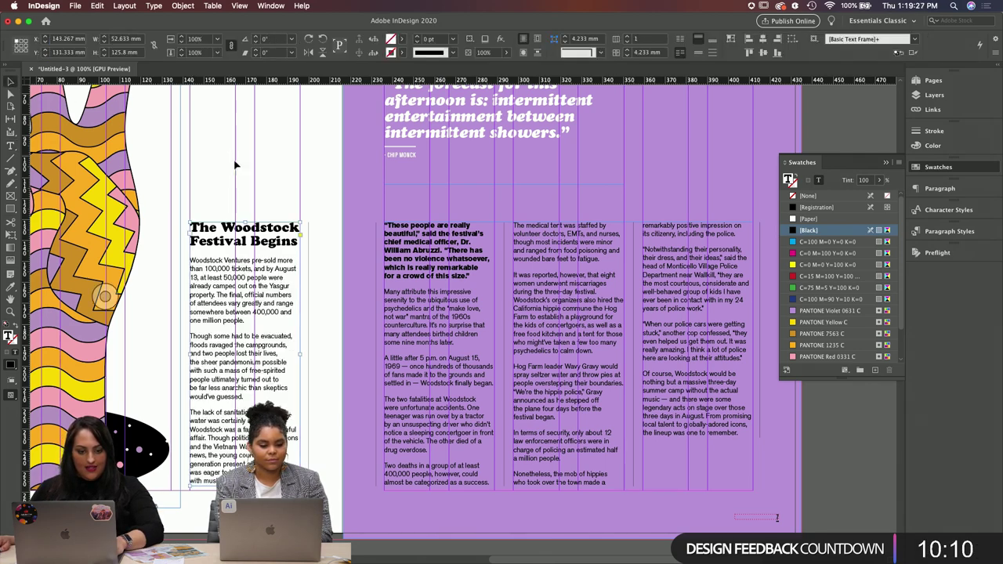
key(shift+w)
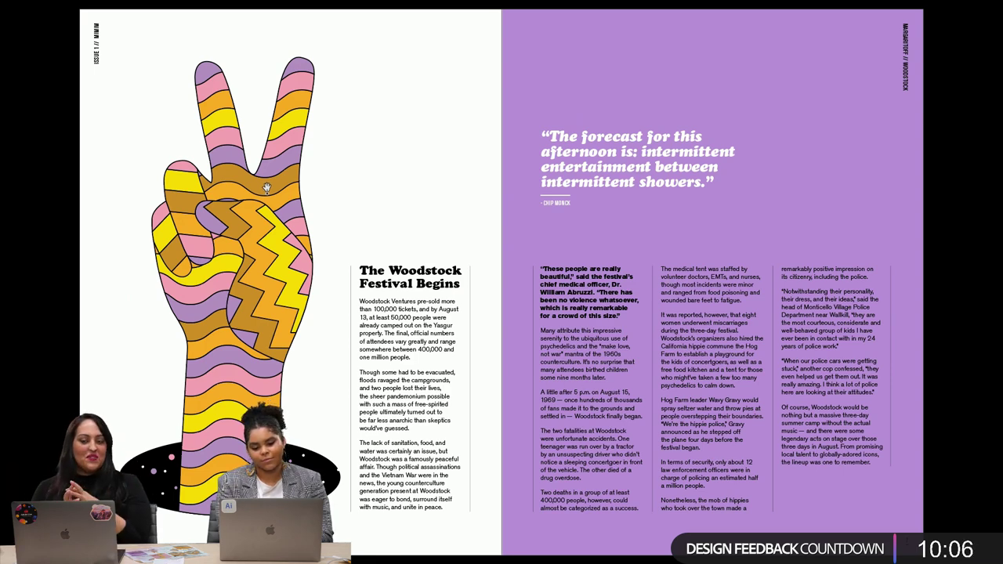
key(Left)
key(Left)
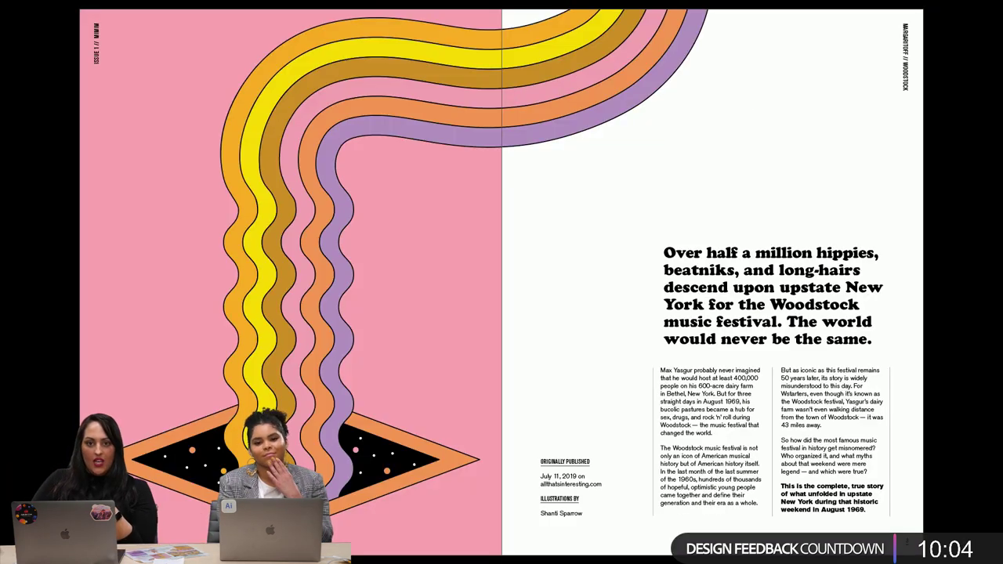
key(Right)
key(Right)
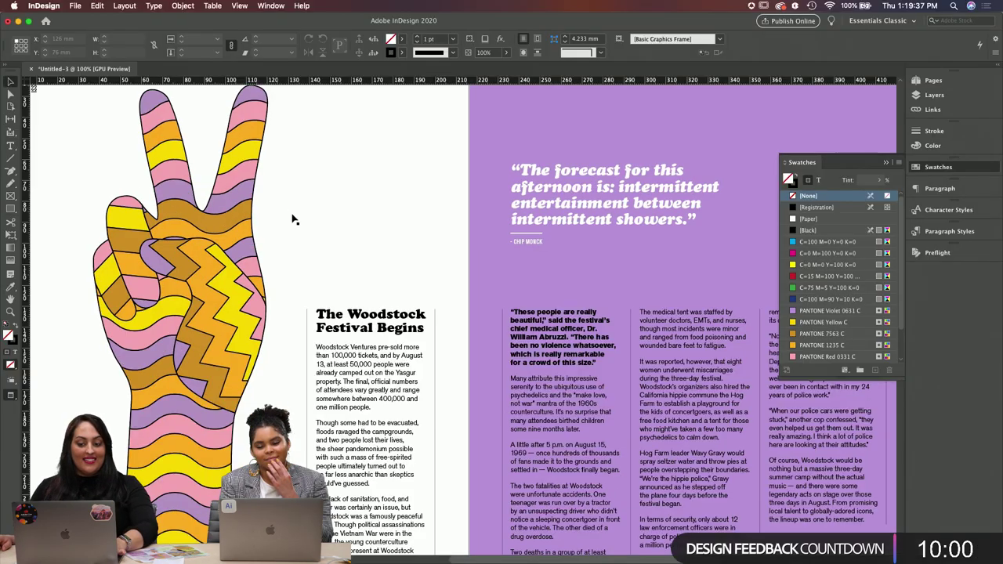
Step: Move the pull quote frame down and widen it so the quote reflows onto three lines
key(Escape)
scroll(277, 188, down, 2)
scroll(276, 188, right, 2)
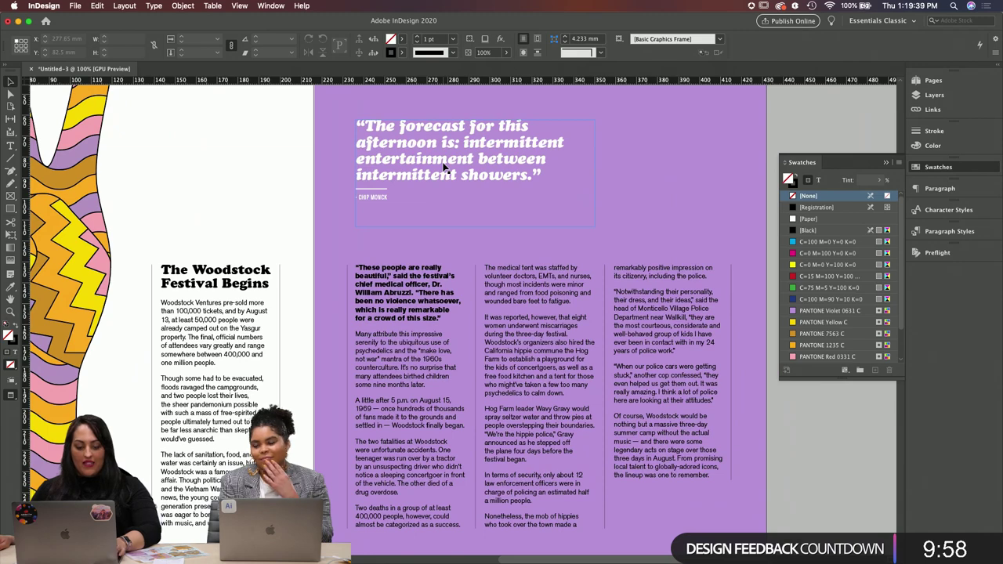
drag(443, 167, 437, 190)
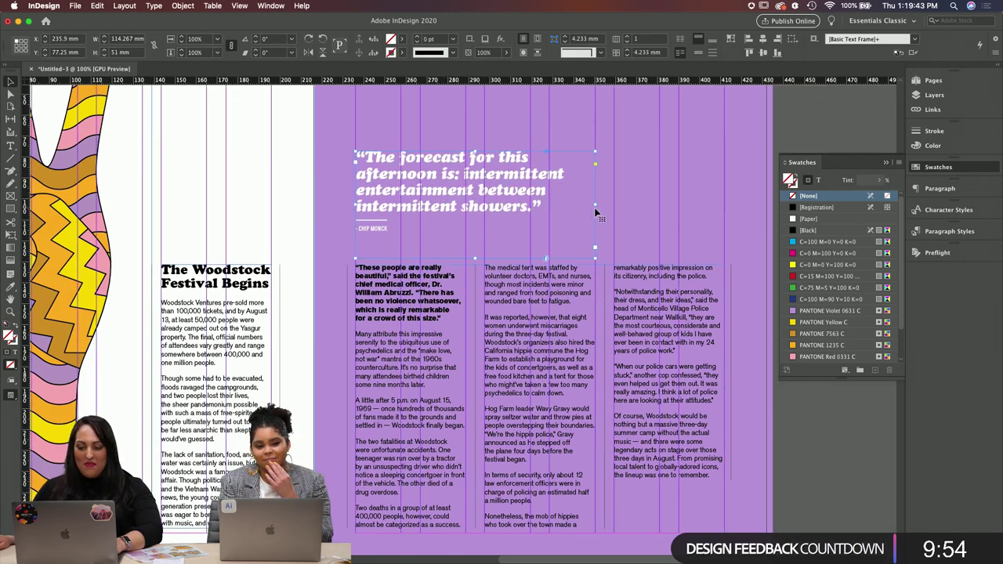
drag(563, 202, 615, 206)
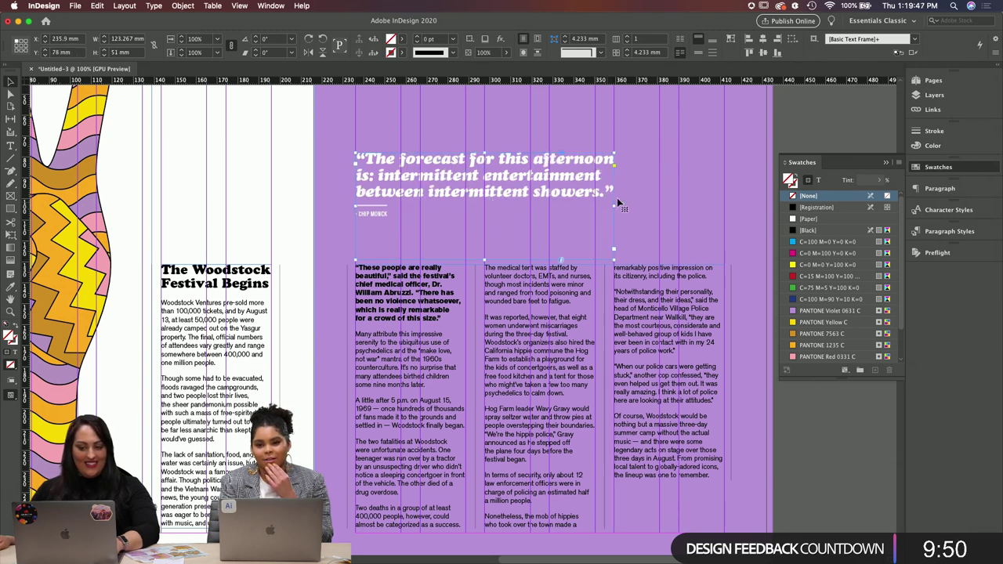
click(846, 124)
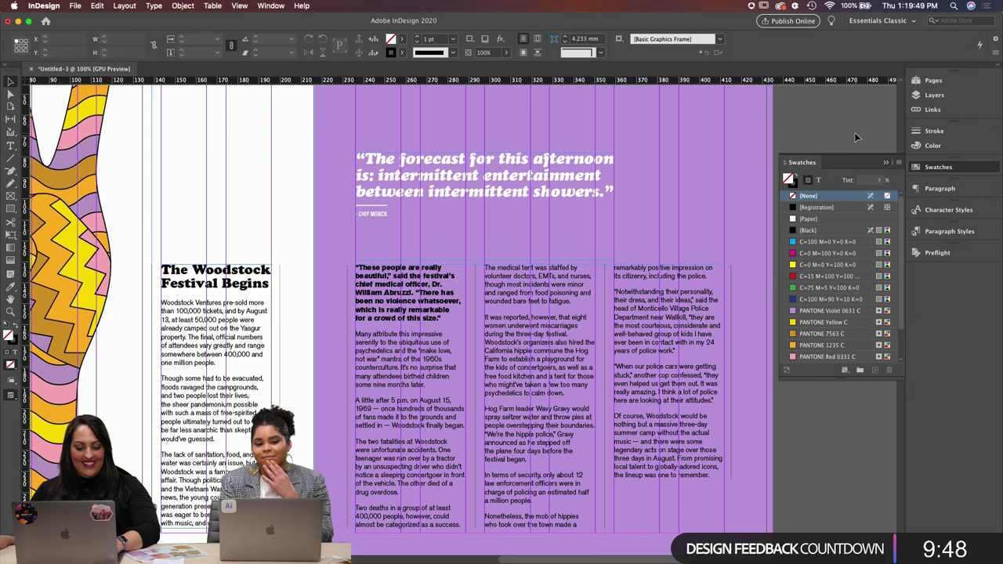
double_click(360, 213)
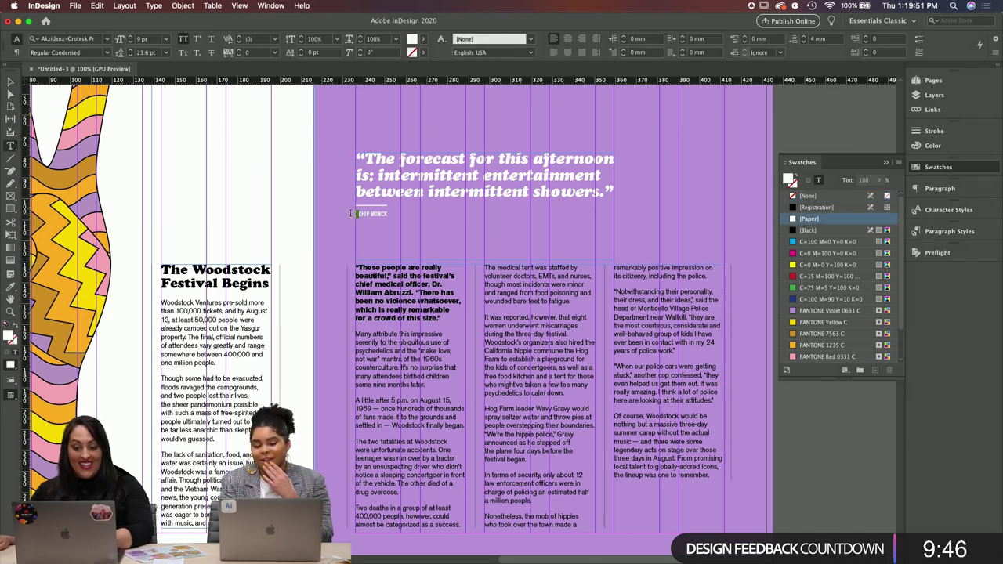
click(439, 223)
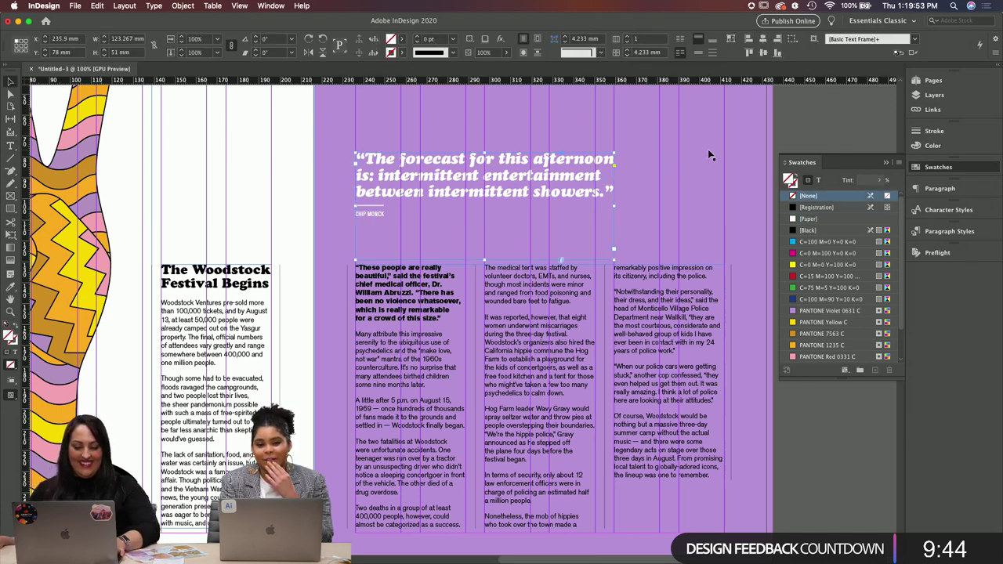
key(shift+w)
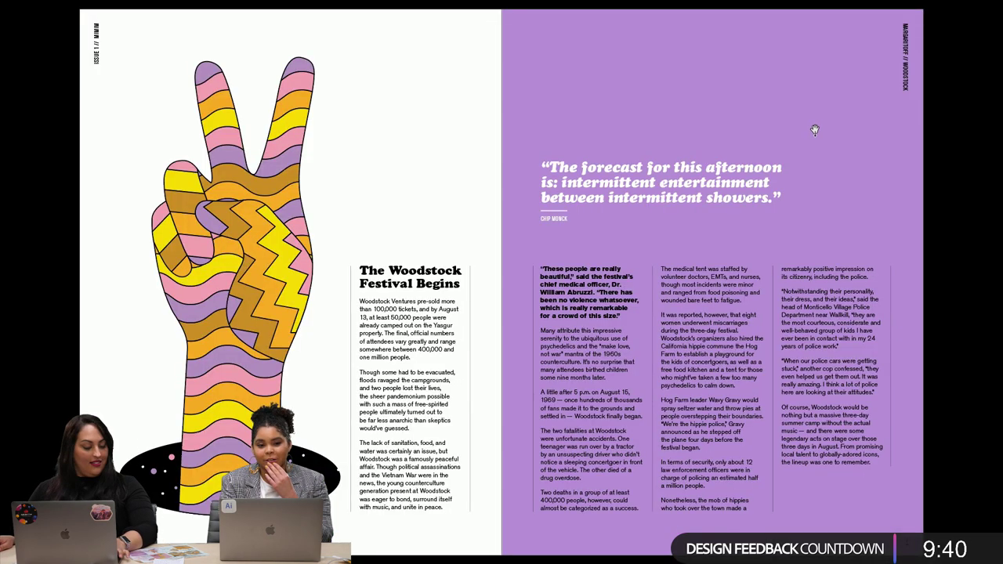
key(shift+w)
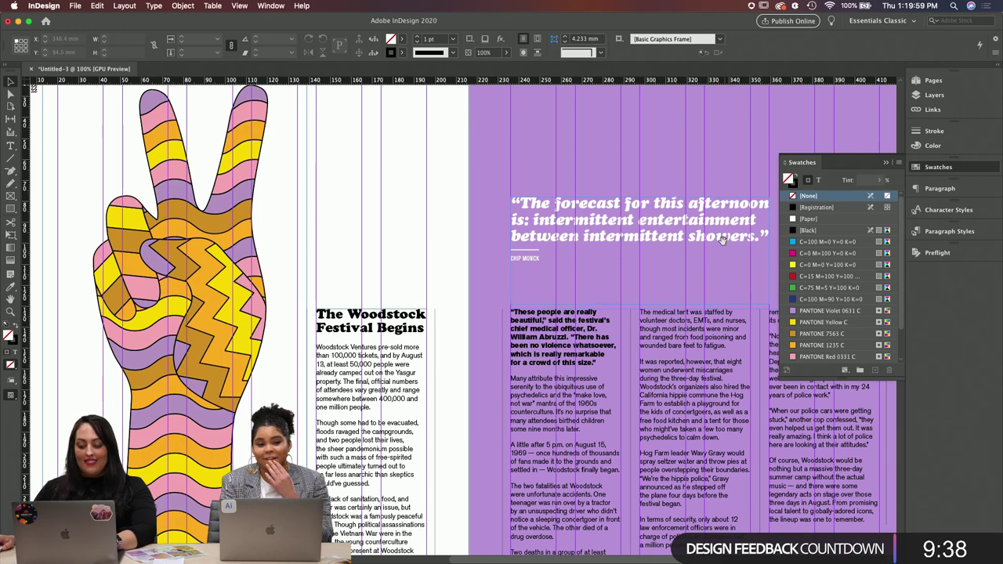
key(super+minus)
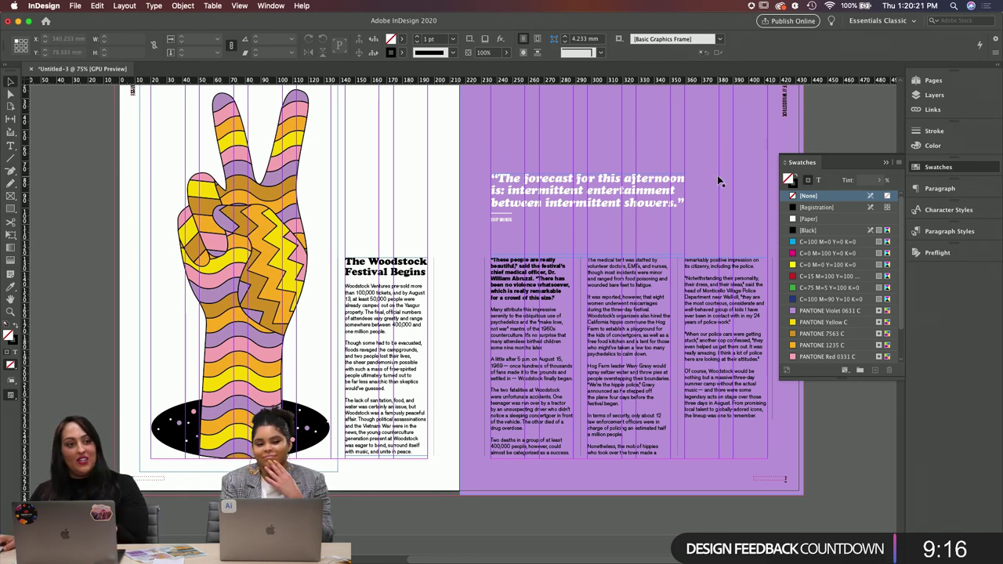
scroll(736, 224, right, 3)
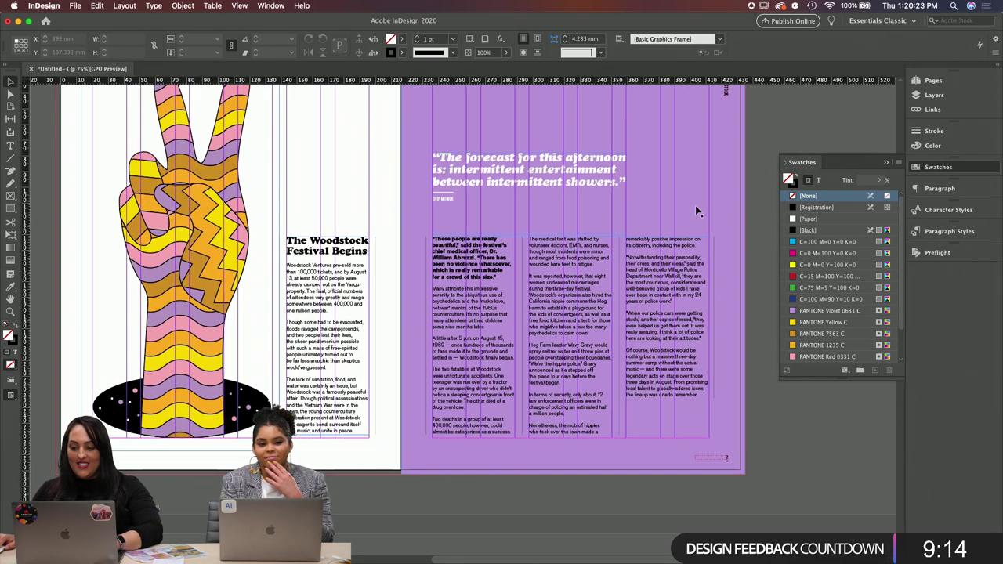
key(shift+w)
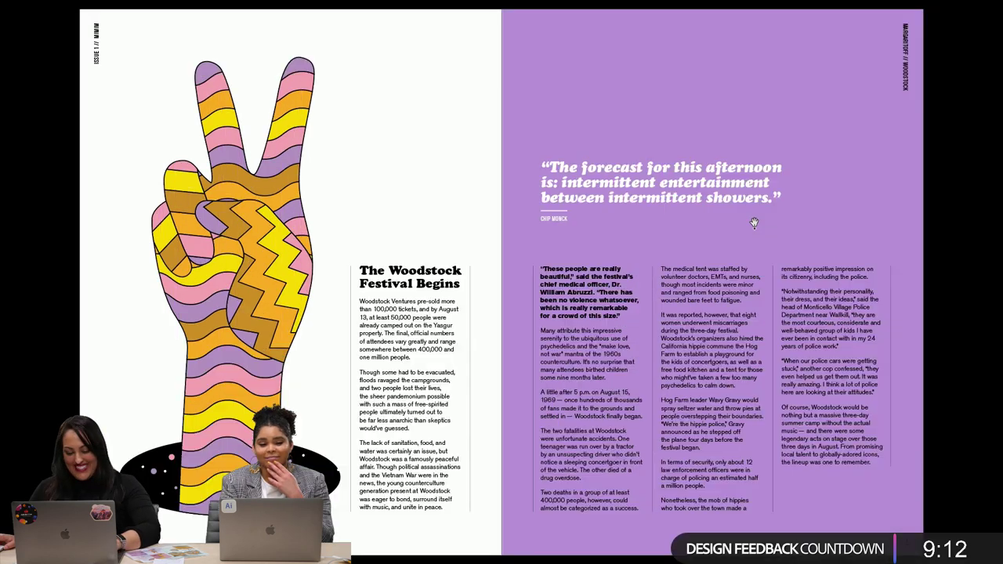
key(Right)
key(Right)
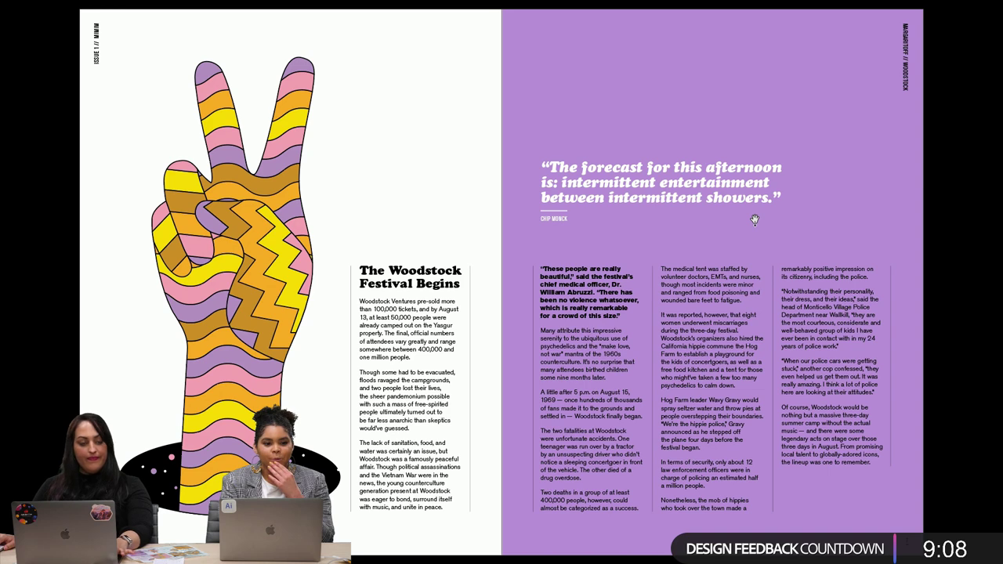
key(Escape)
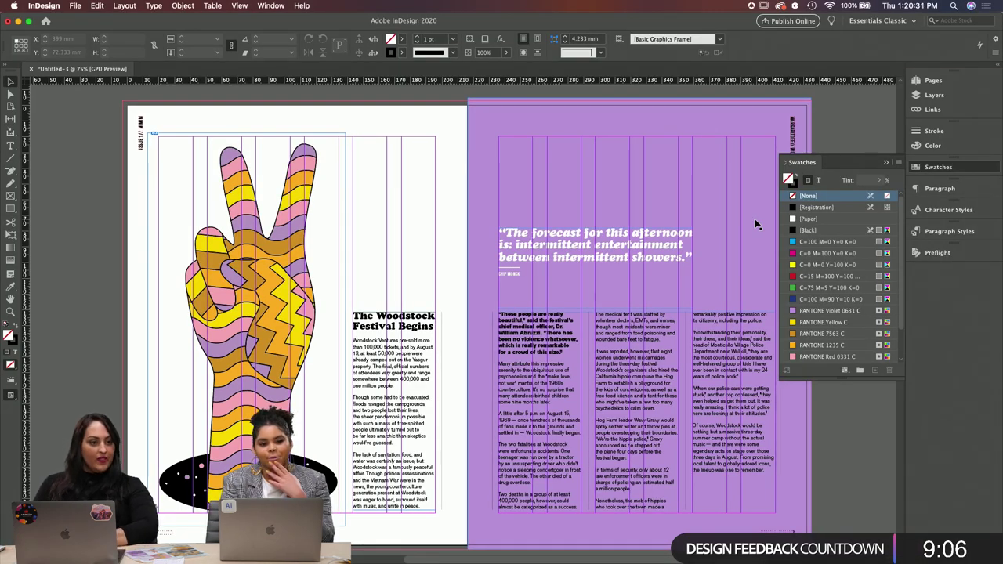
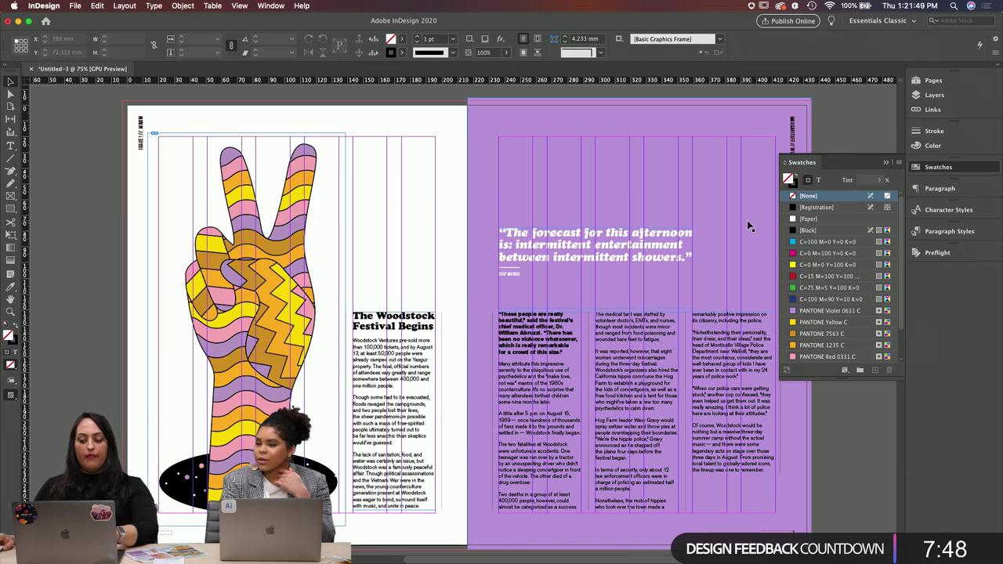
Step: Close the Swatches panel and scroll past the purple spread to show the blank spread whole
drag(737, 229, 723, 202)
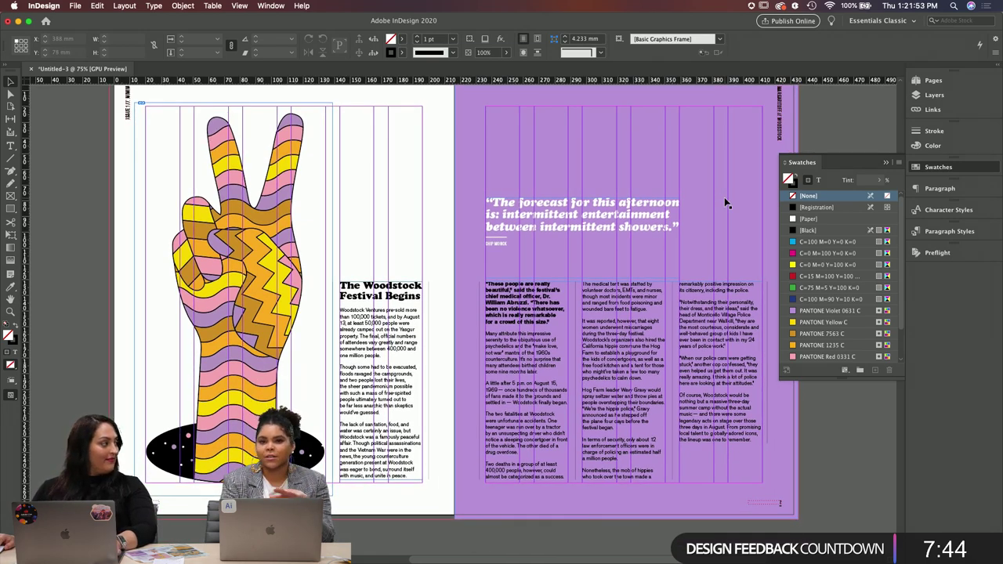
click(887, 163)
scroll(858, 264, down, 3)
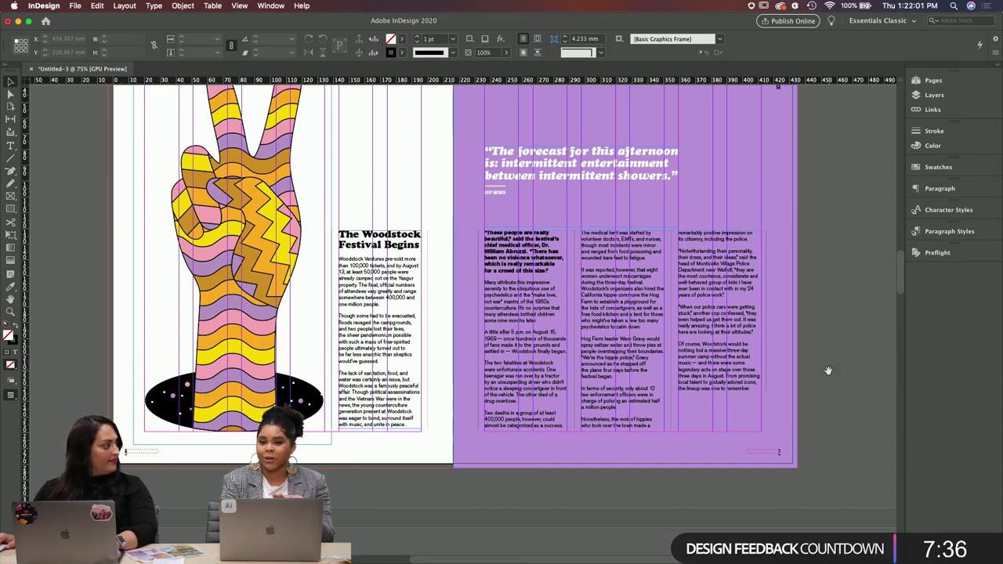
scroll(829, 370, down, 15)
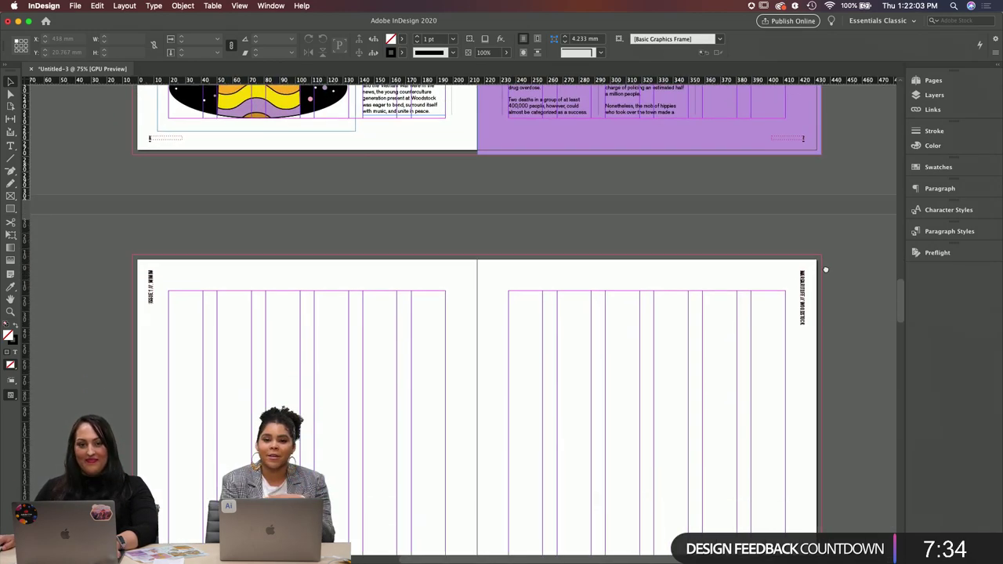
drag(836, 373, 860, 280)
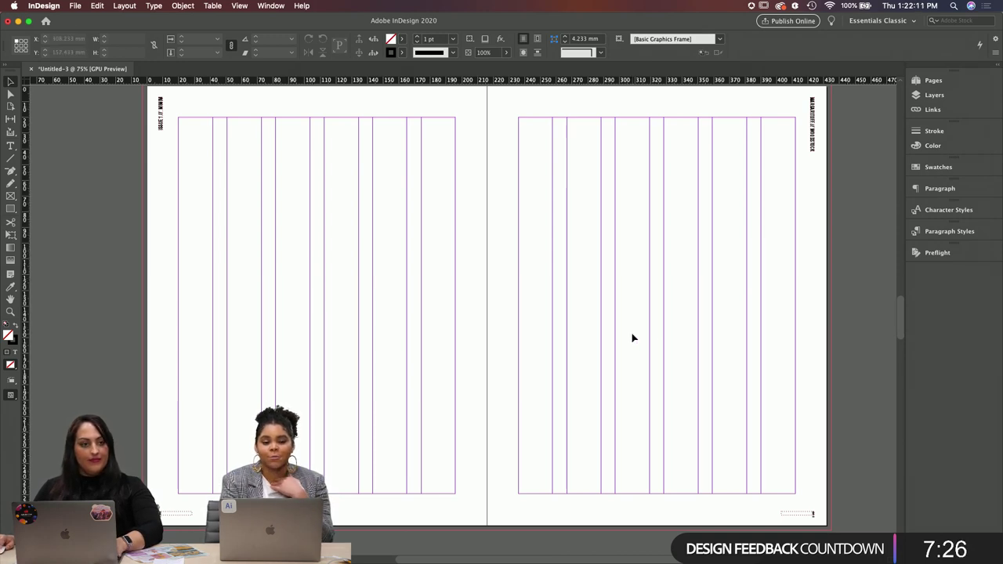
Step: Place Woodstock_I...tions_Eye.eps and drag the eye graphic to the centre of the spread
key(super+d)
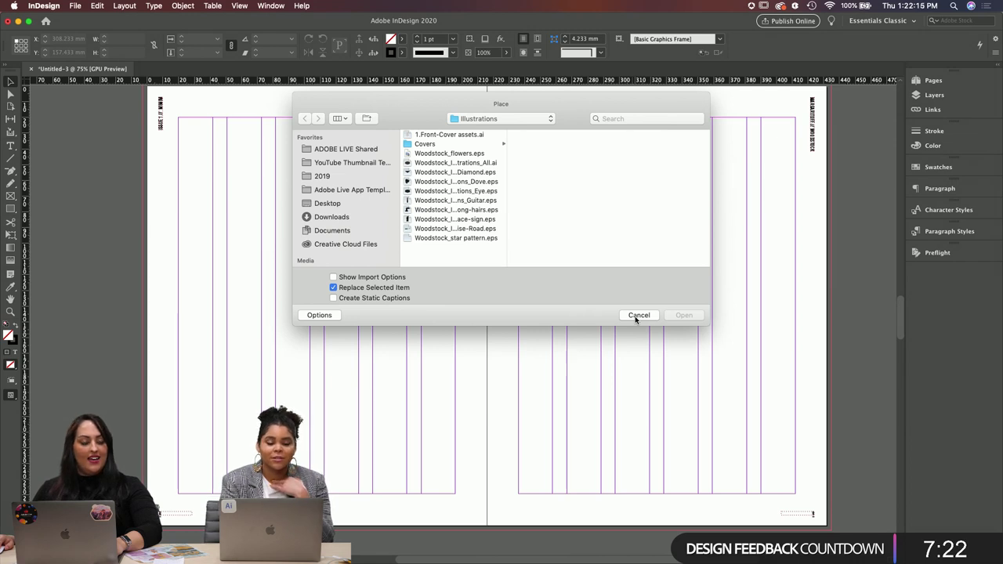
click(453, 193)
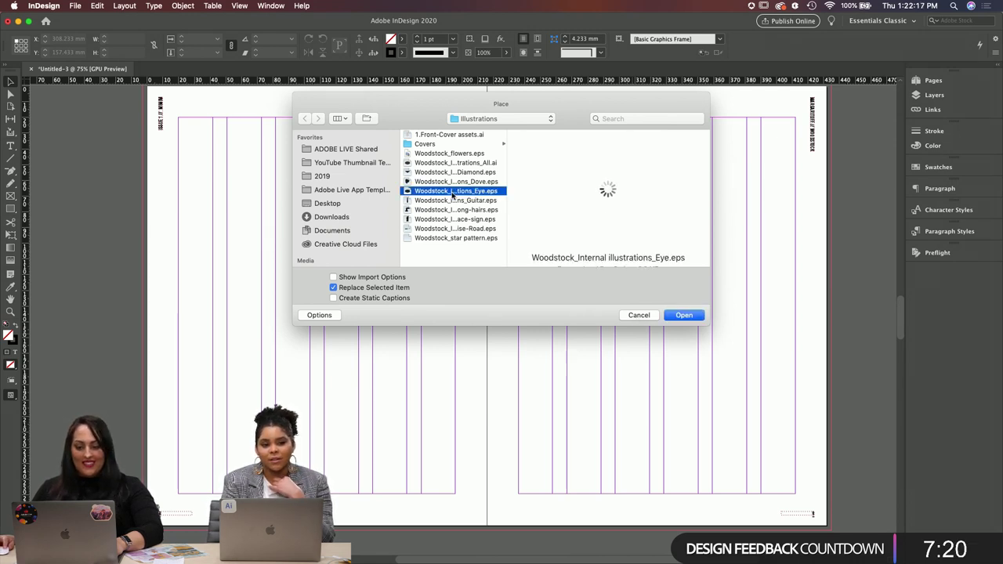
click(693, 316)
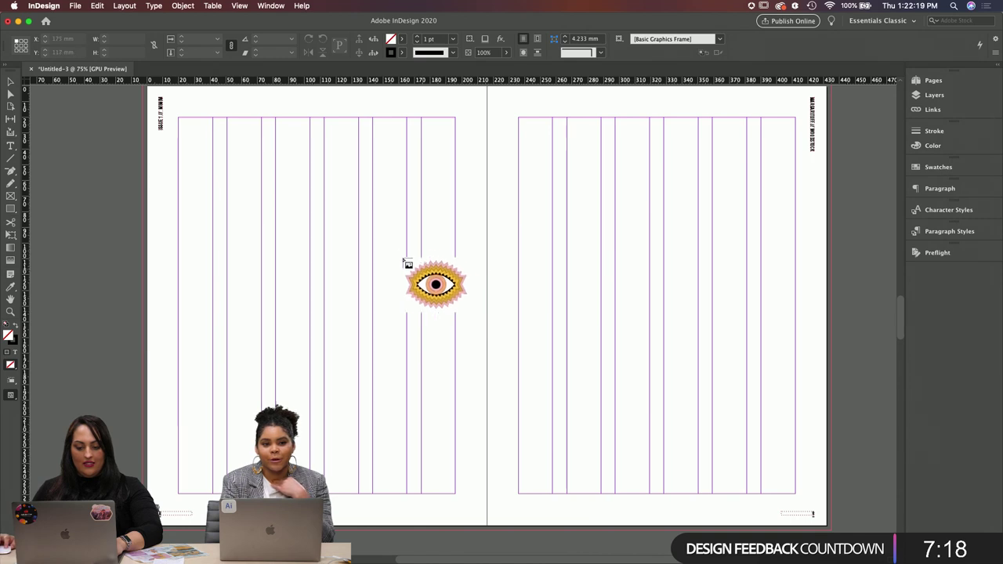
click(394, 239)
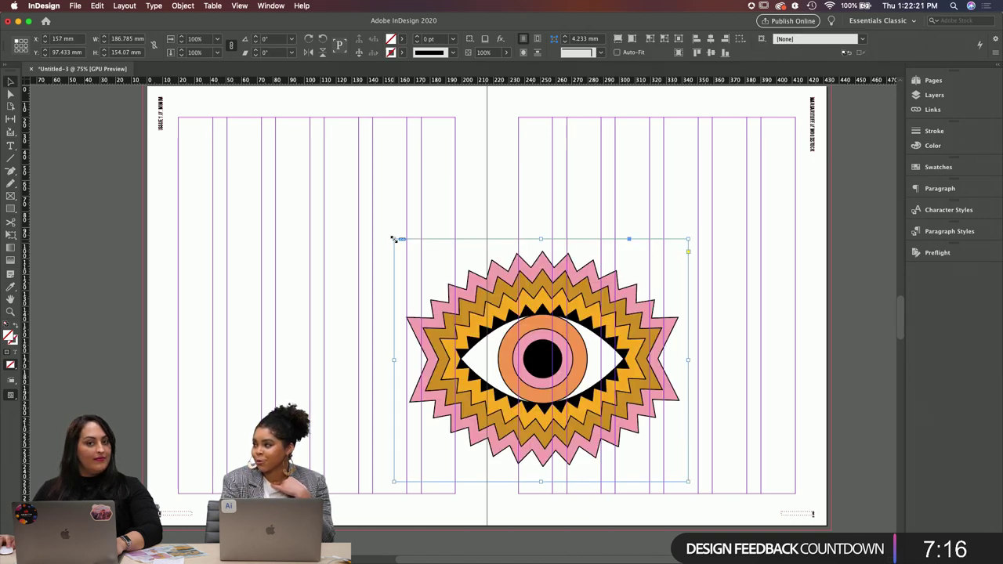
drag(651, 420, 561, 375)
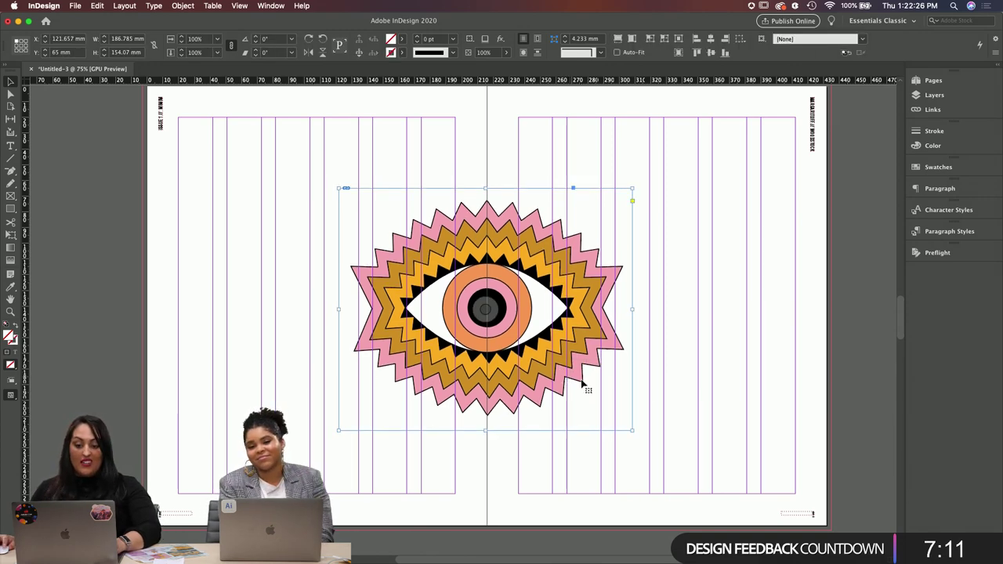
click(690, 393)
scroll(693, 394, left, 3)
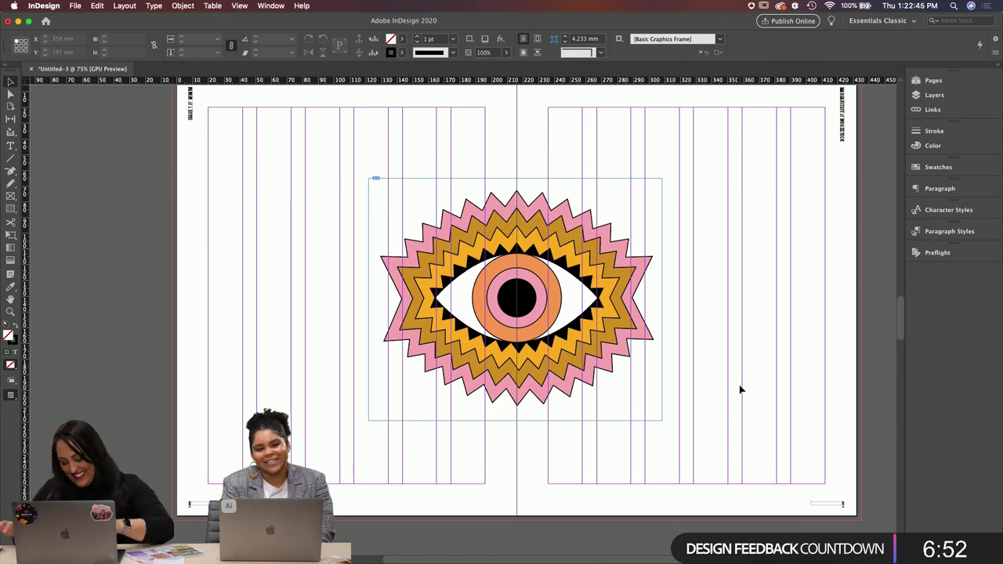
Step: Draw a full-spread rectangle frame to the bleed, fill it [Black], and send it to back
click(9, 197)
scroll(258, 196, up, 3)
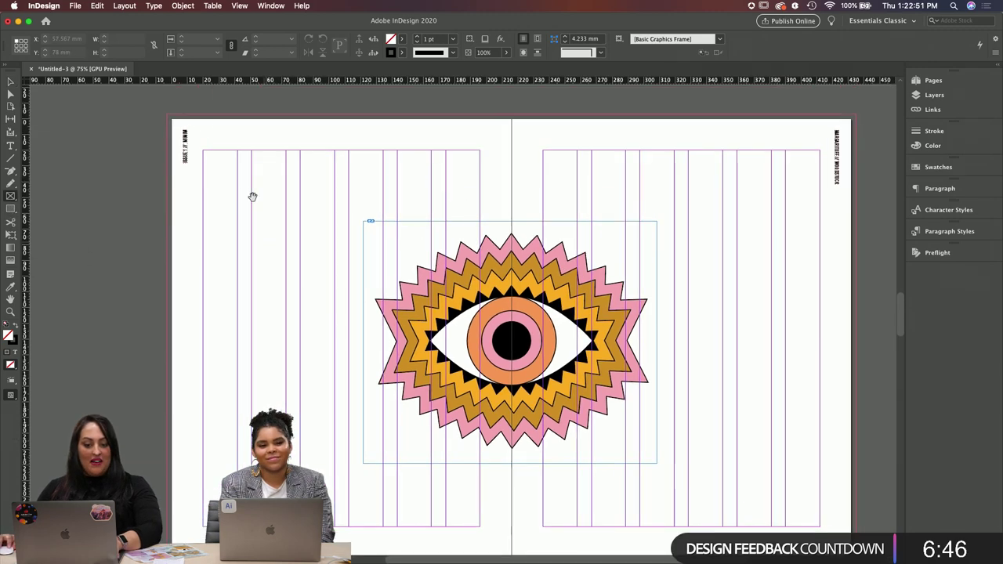
drag(746, 517, 855, 478)
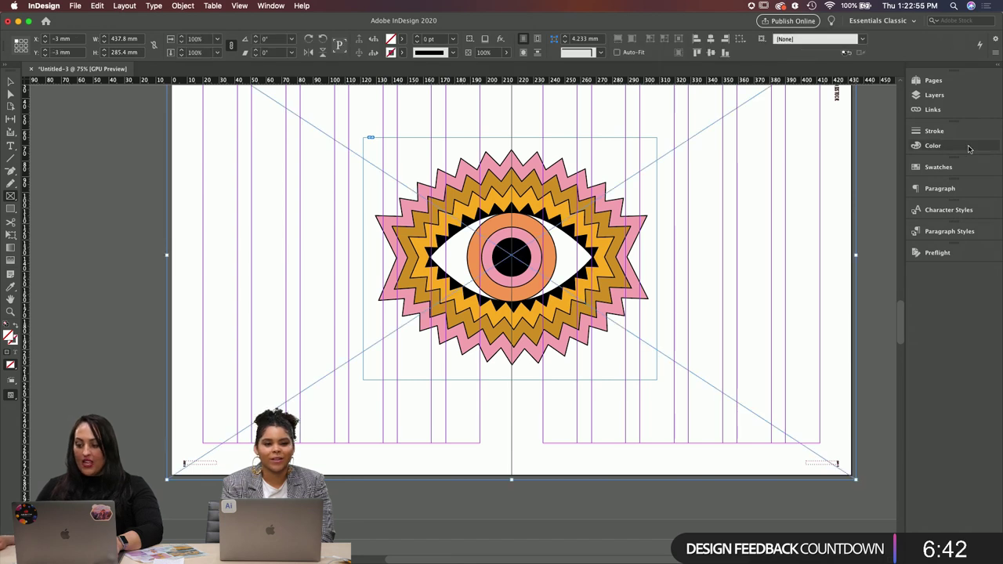
click(938, 167)
click(808, 229)
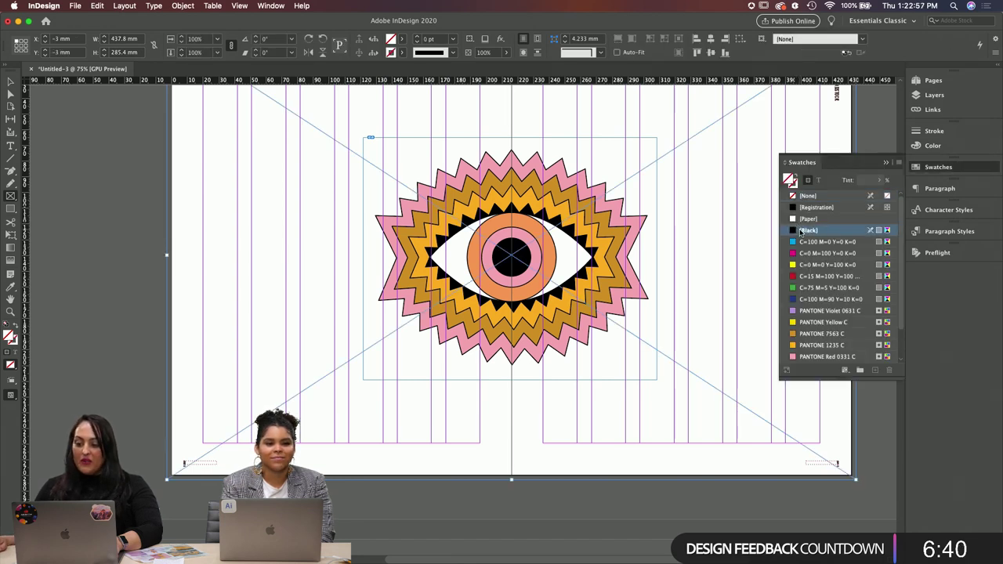
key(super+shift+bracketleft)
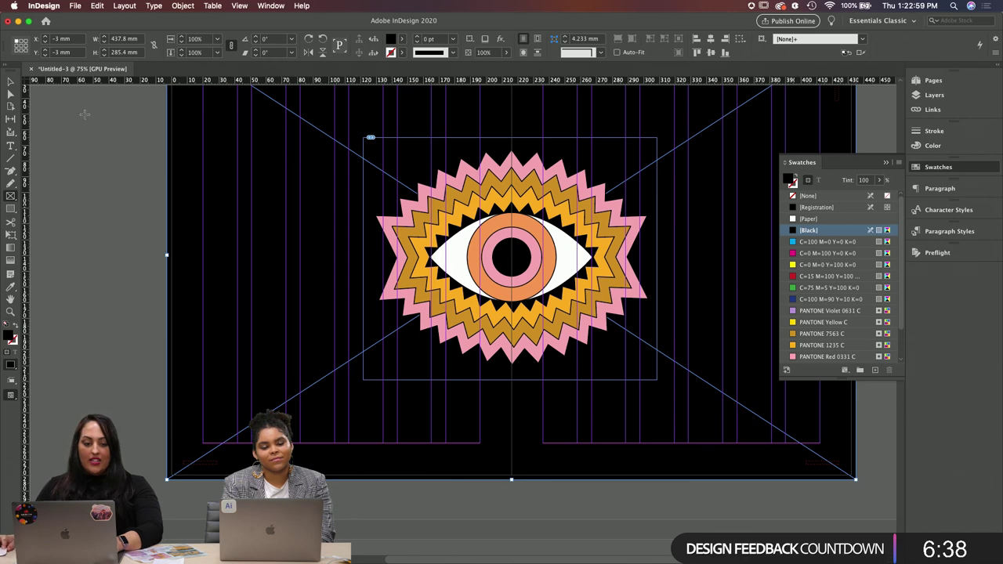
Step: Preview the spreads in Presentation mode, paging back and forth to the eye spread
key(shift+w)
key(Right)
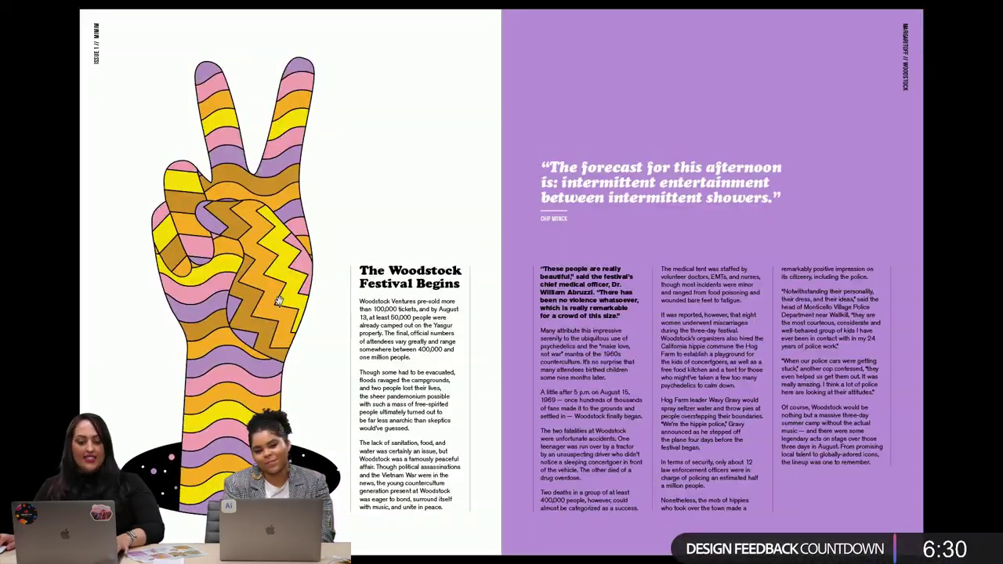
key(Left)
key(Left)
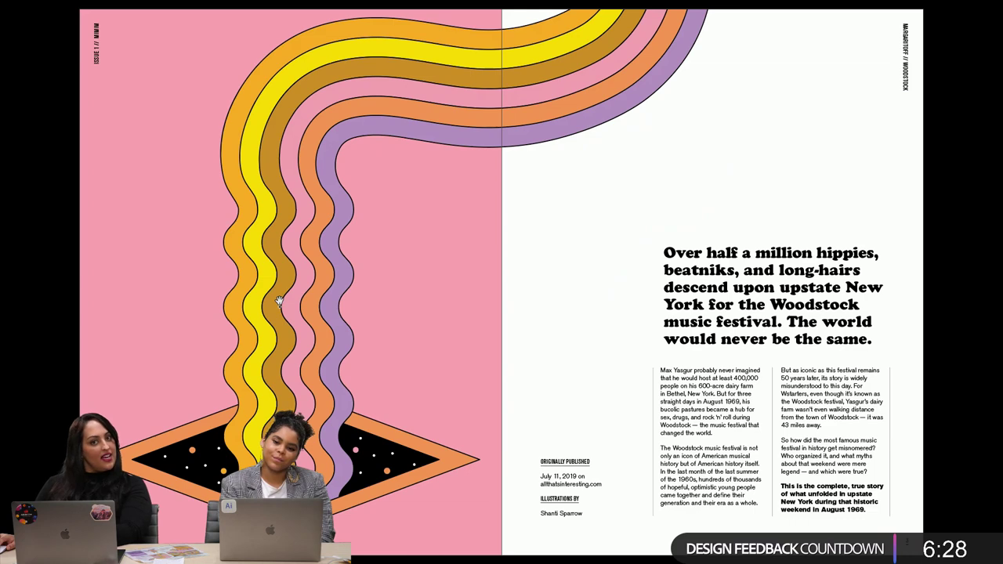
key(Right)
key(Right)
key(Right)
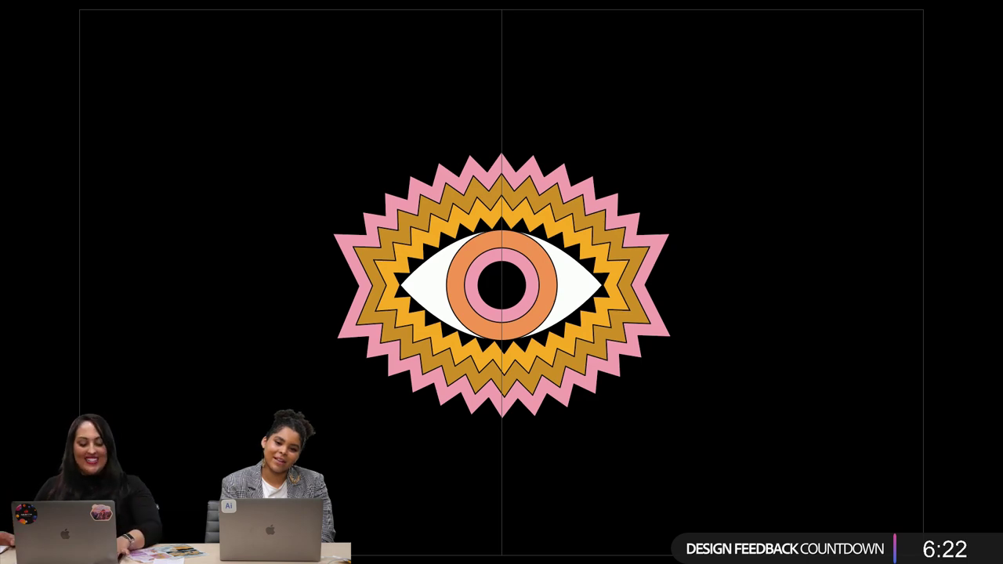
key(Escape)
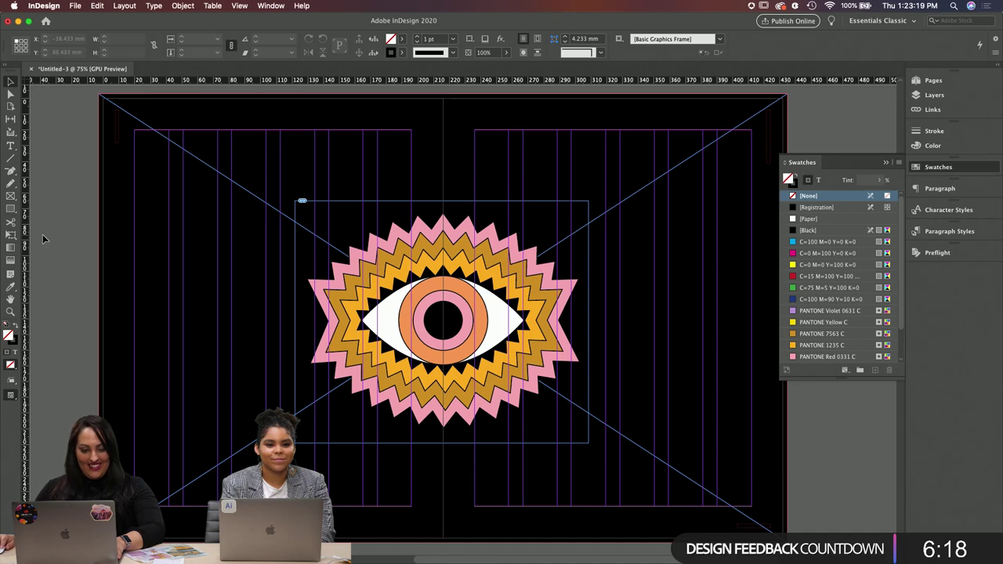
Step: Copy the Musical Legends Take The Stage section from TextEdit and return to InDesign
mouse_move(368, 550)
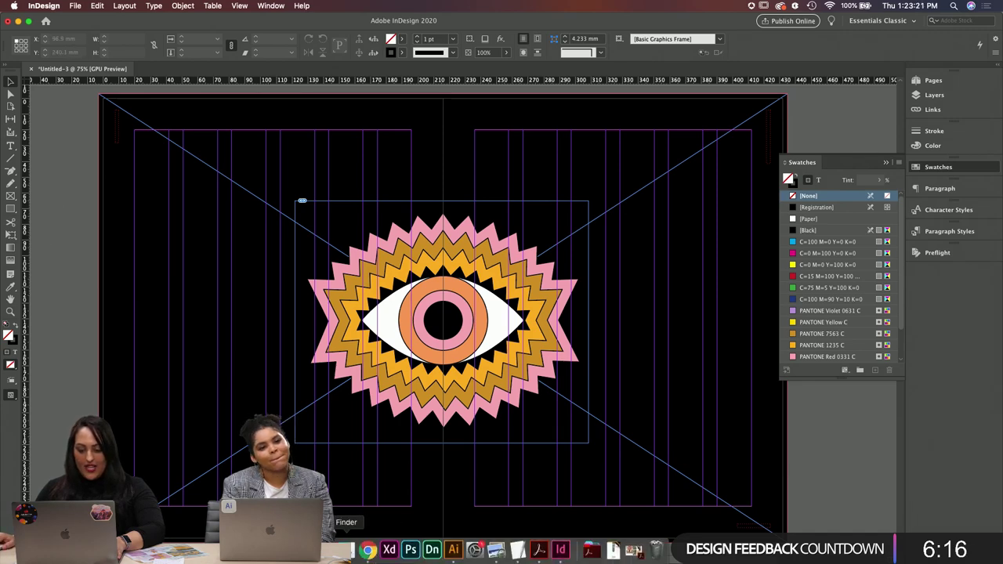
click(521, 552)
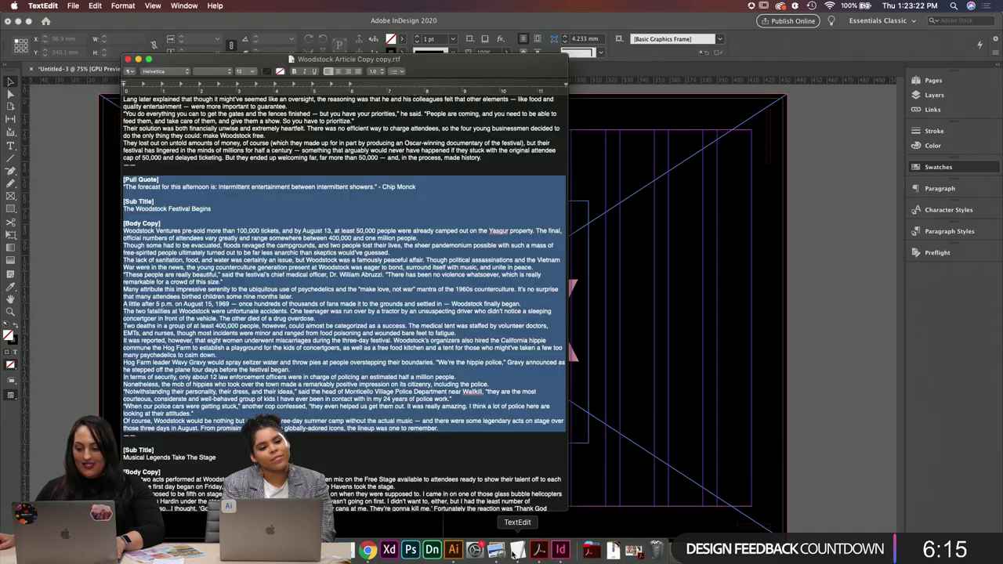
click(349, 440)
scroll(349, 440, down, 5)
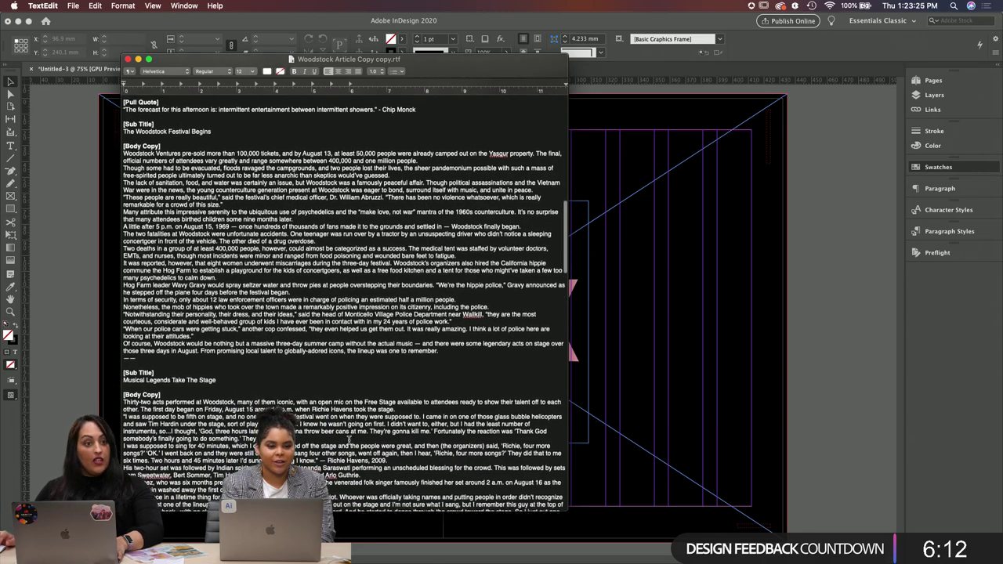
scroll(346, 395, down, 4)
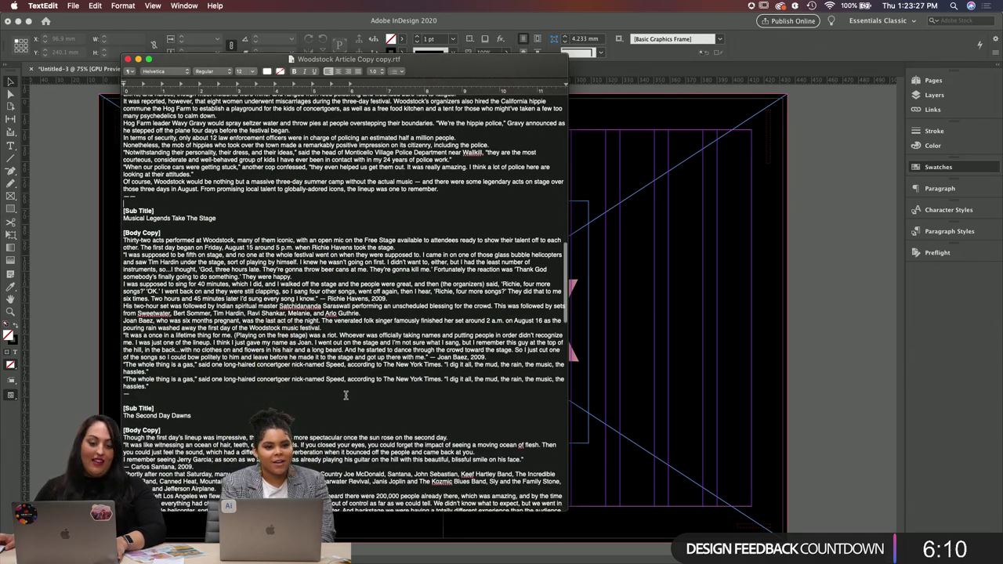
drag(123, 210, 243, 384)
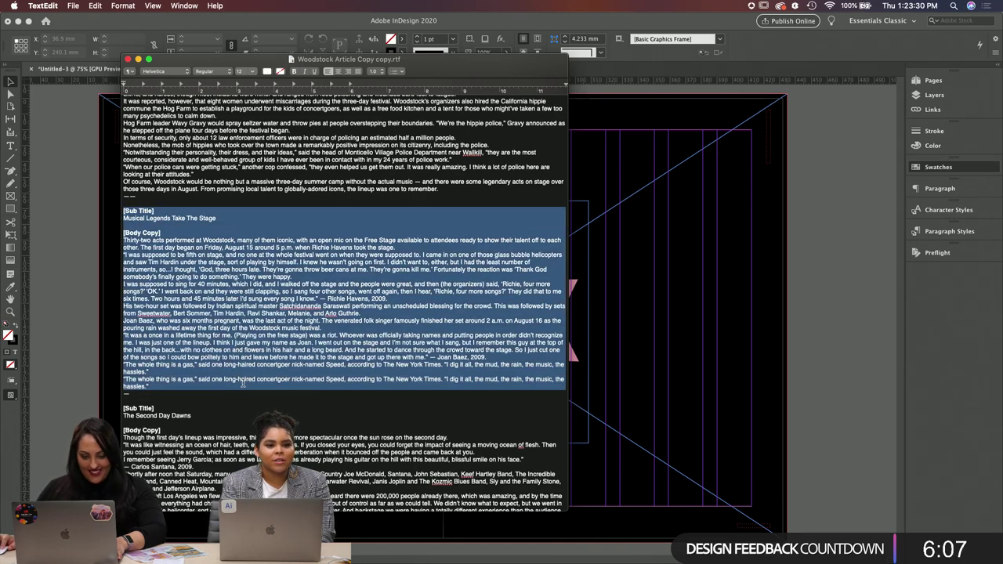
click(56, 334)
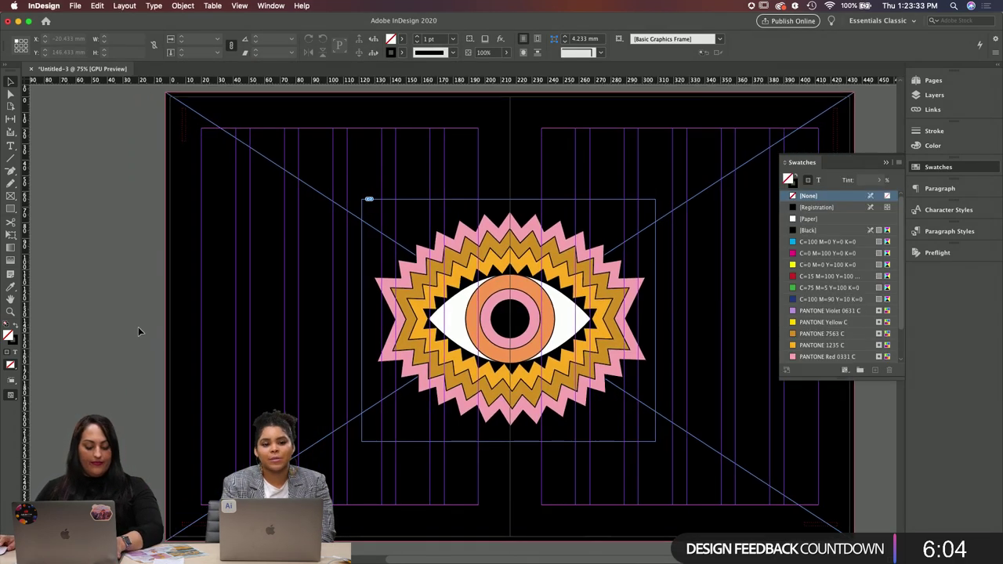
Step: Draw a text frame on the left page, paste the article, and colour the text Paper
key(t)
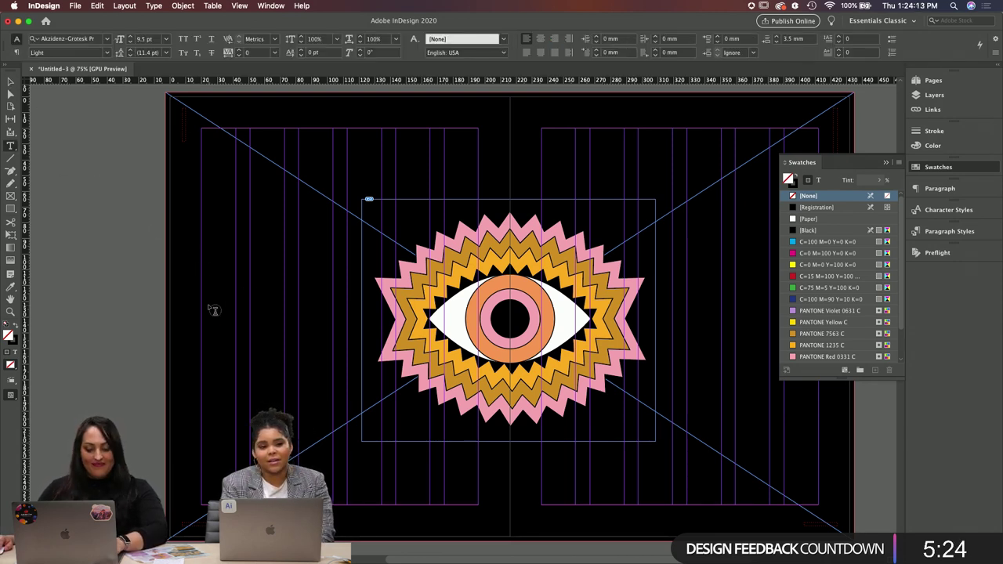
drag(204, 304, 346, 503)
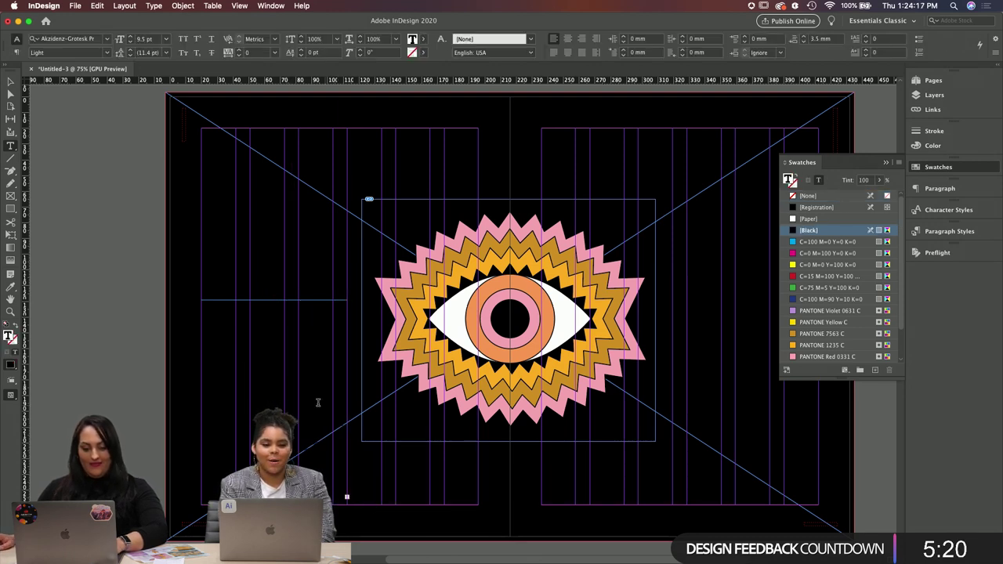
key(super+v)
click(842, 222)
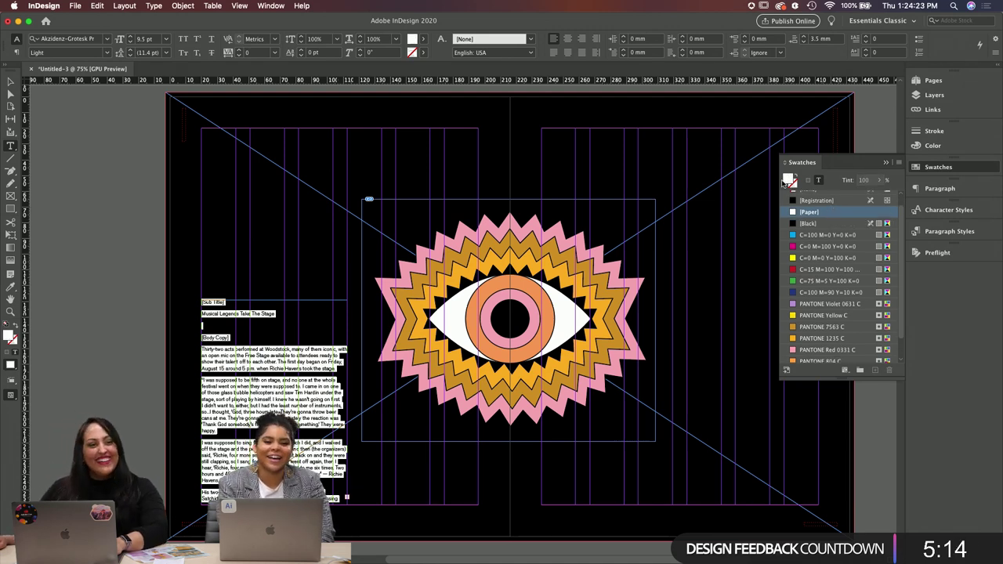
Step: Make the article frame taller and zoom in on the text
click(10, 81)
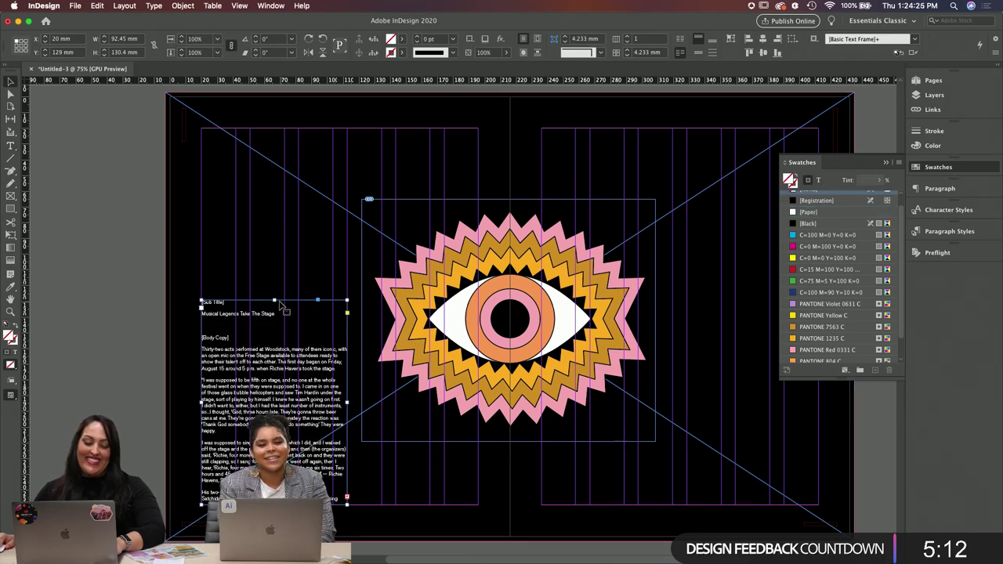
drag(275, 300, 274, 186)
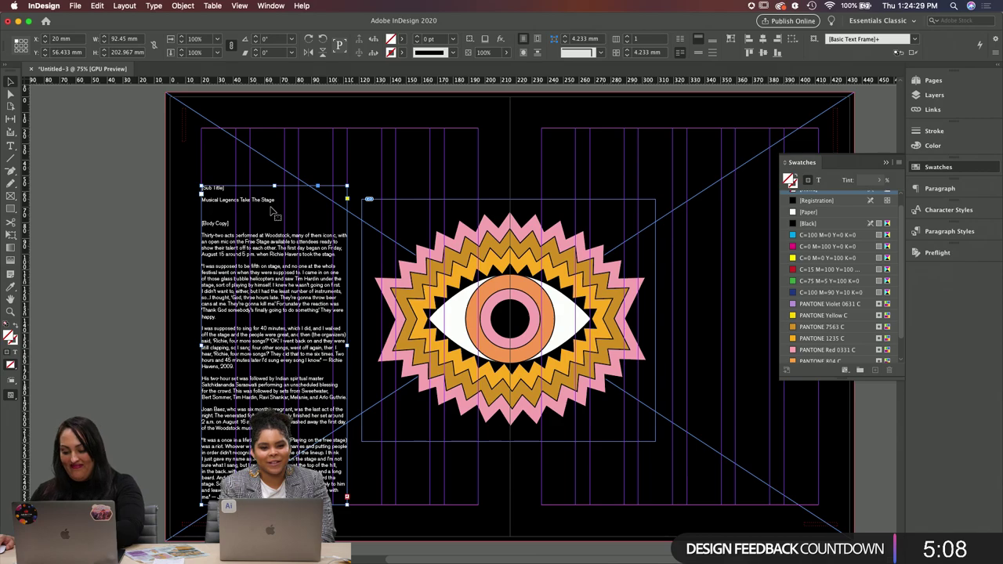
key(super+equal)
scroll(525, 243, right, 5)
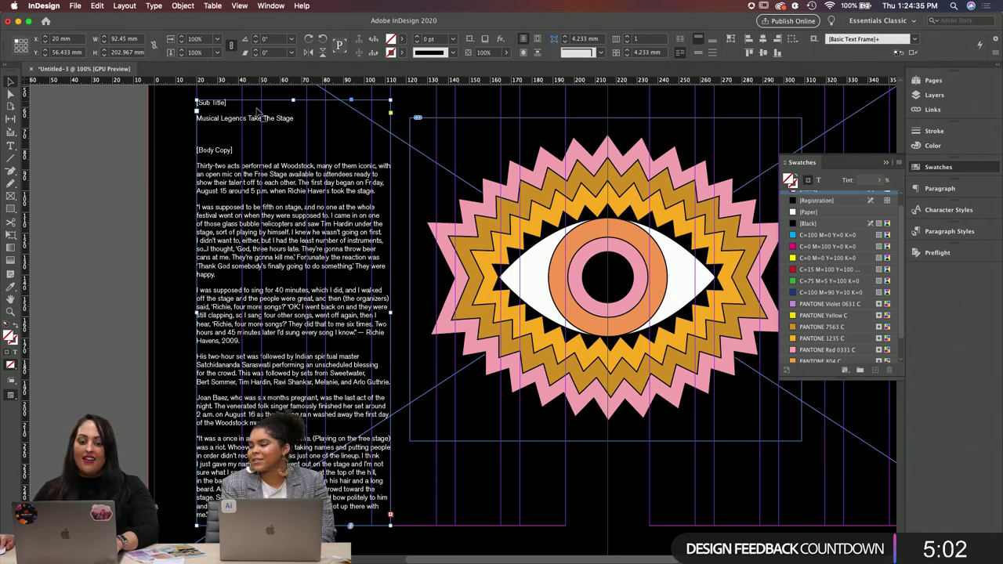
Step: Remove the [Sub Title] label and give the heading the subtitle paragraph style in white
double_click(199, 118)
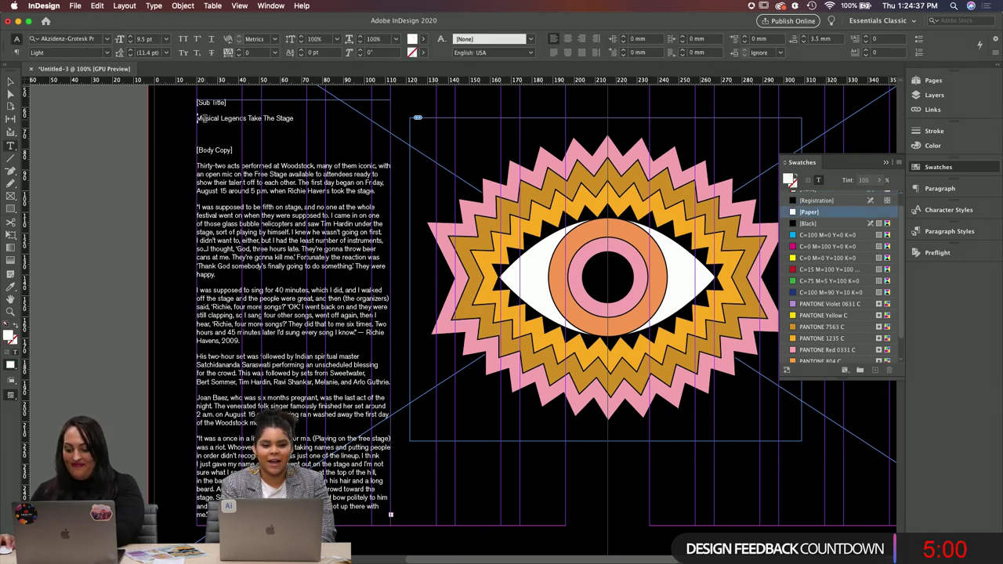
key(BackSpace)
key(BackSpace)
key(BackSpace)
key(BackSpace)
key(BackSpace)
key(BackSpace)
key(BackSpace)
key(BackSpace)
key(BackSpace)
key(BackSpace)
key(BackSpace)
key(BackSpace)
key(BackSpace)
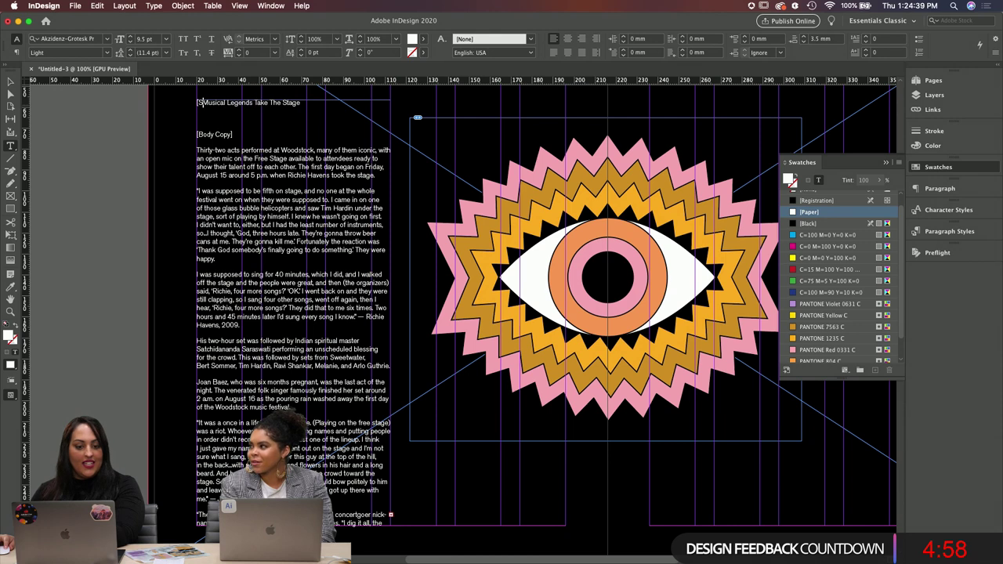
double_click(234, 103)
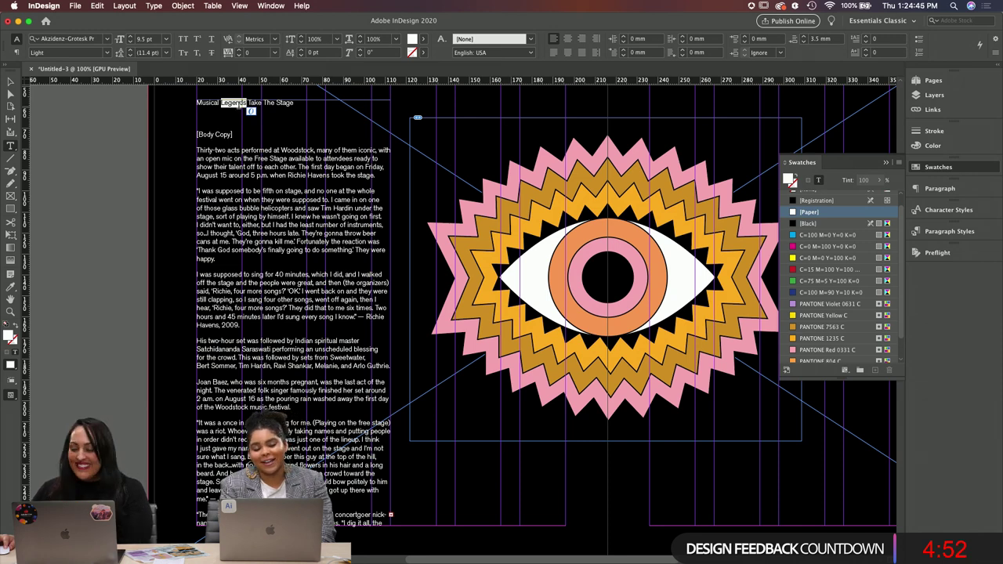
triple_click(234, 102)
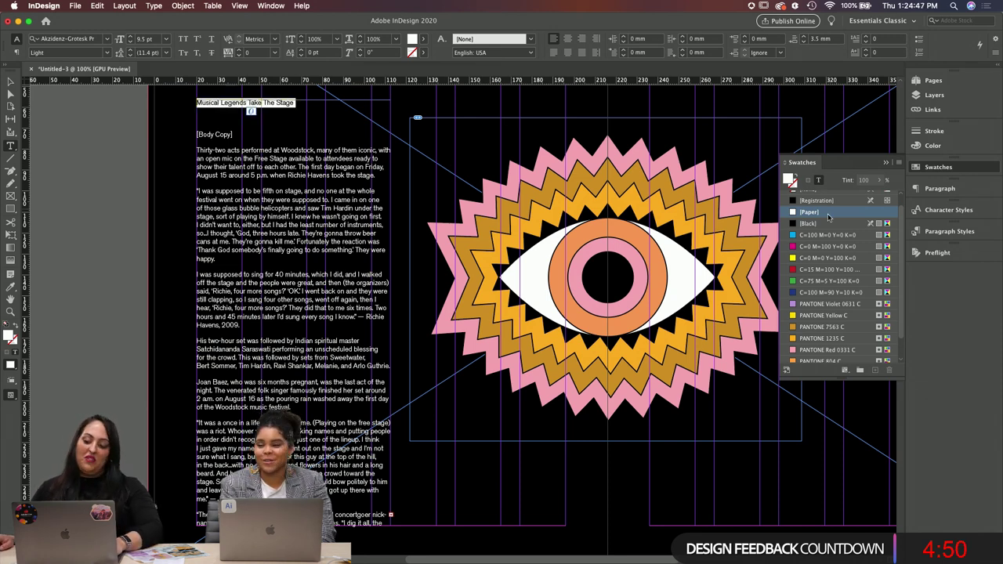
click(975, 211)
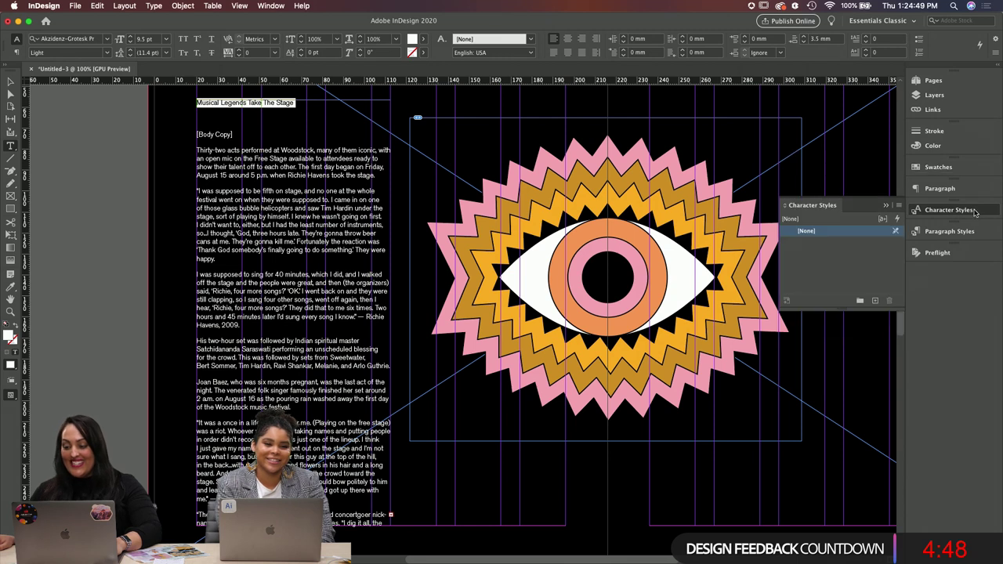
click(971, 232)
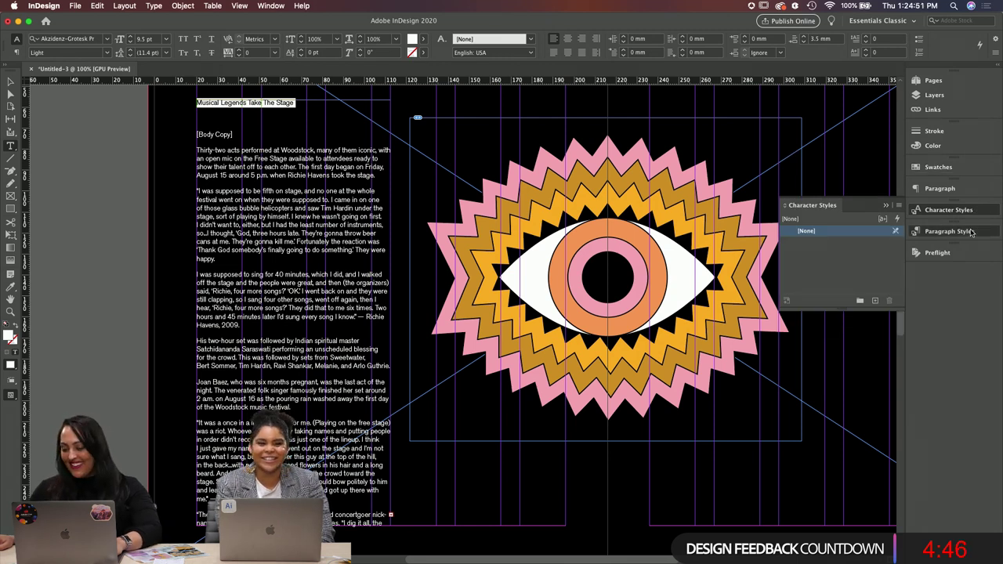
click(815, 287)
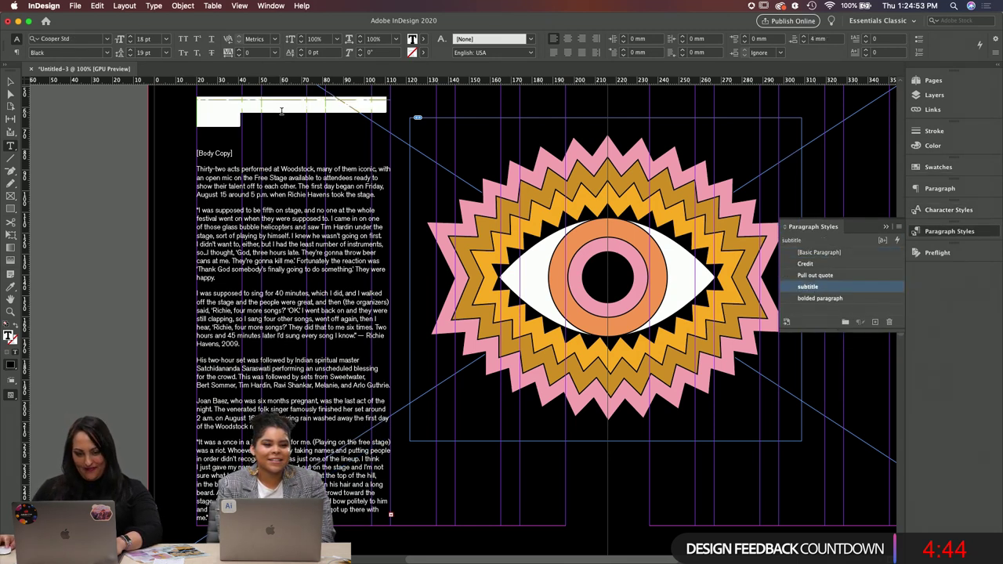
key(super+a)
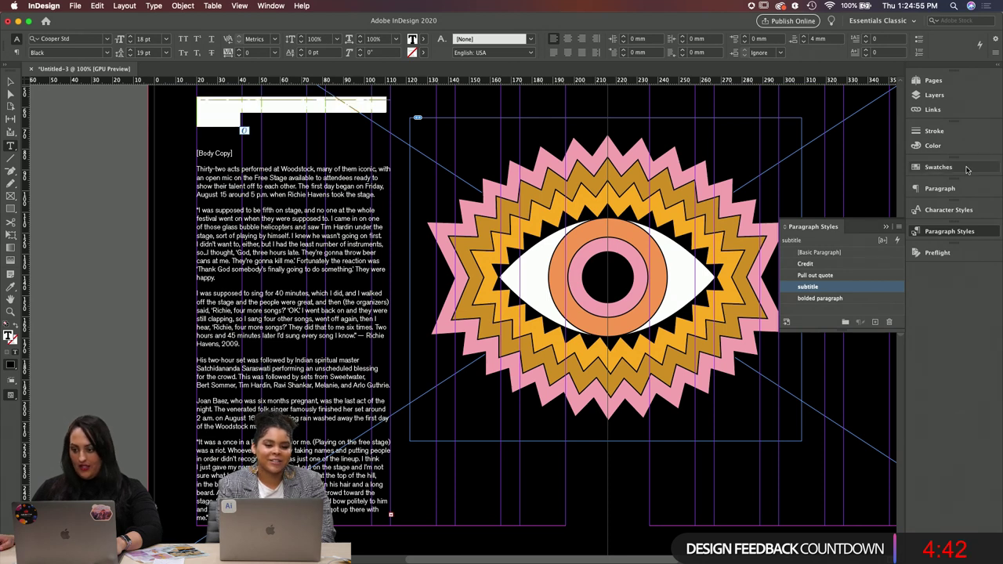
click(937, 167)
click(810, 211)
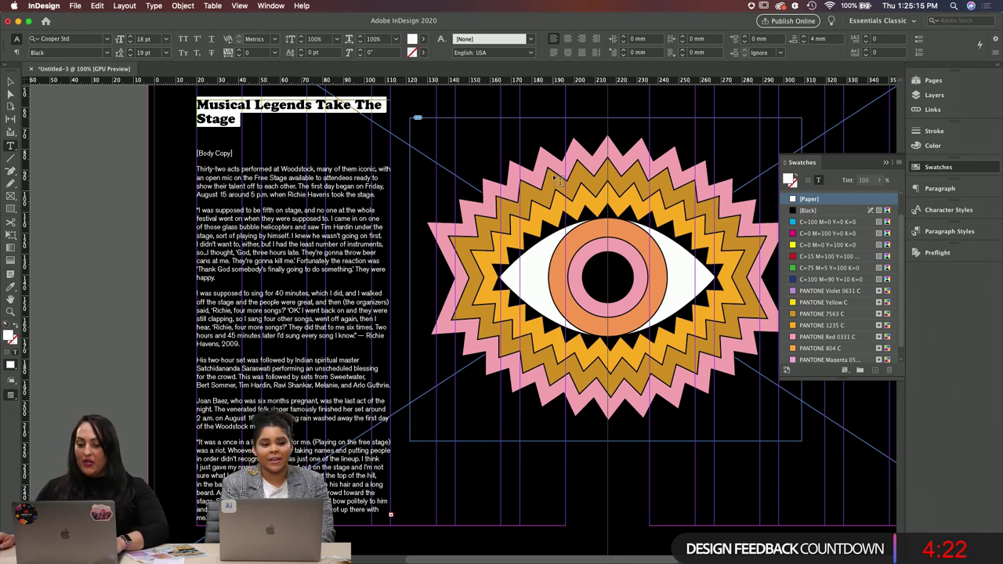
Step: Narrow the article text frame from both the left and right sides
click(9, 82)
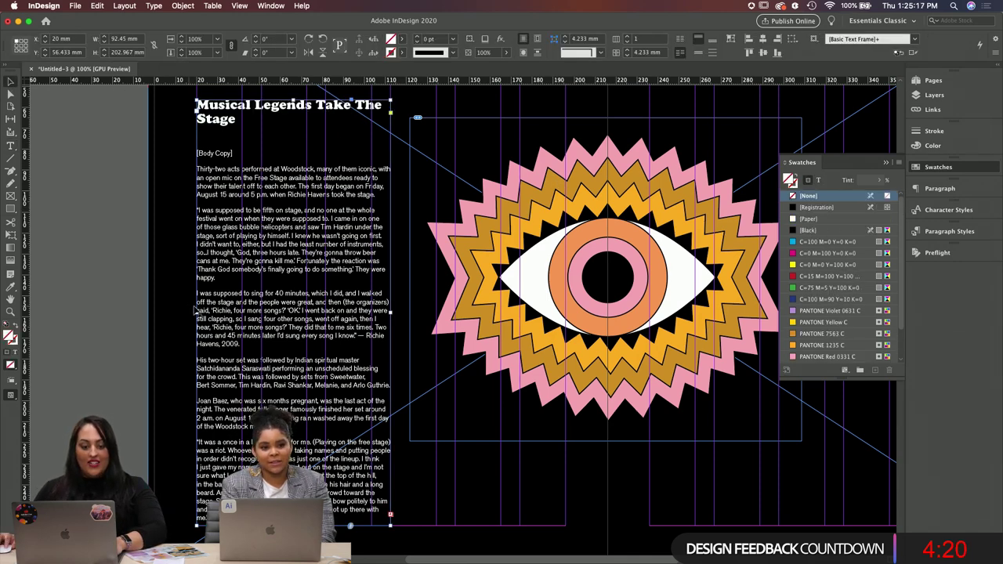
drag(195, 311, 261, 311)
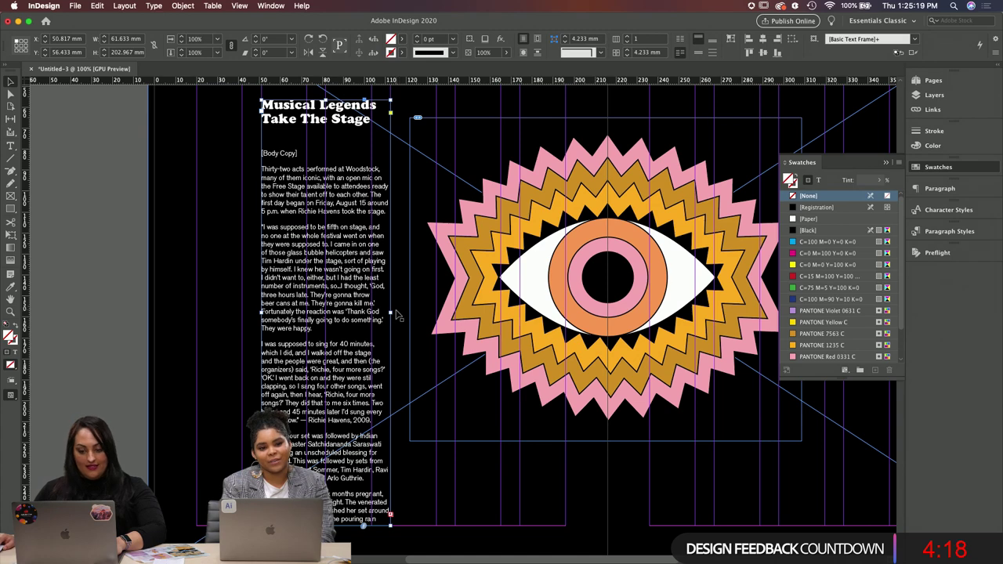
drag(391, 311, 371, 312)
scroll(554, 345, right, 5)
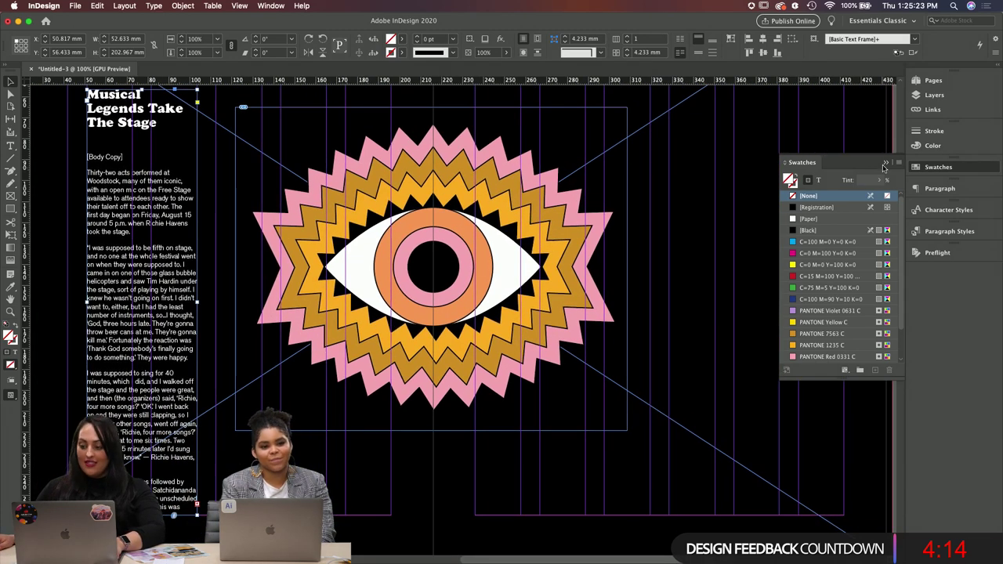
scroll(502, 314, left, 3)
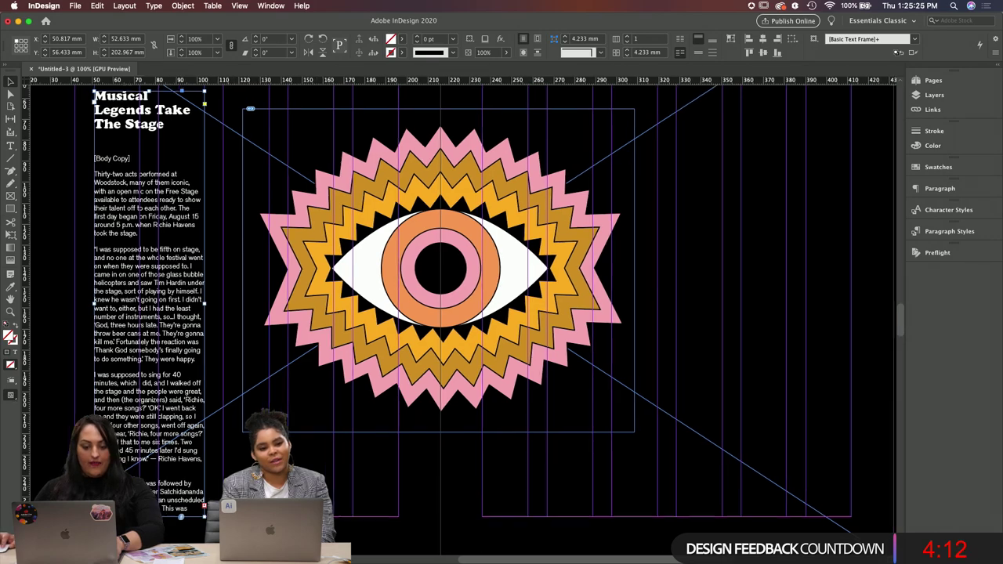
scroll(502, 313, down, 1)
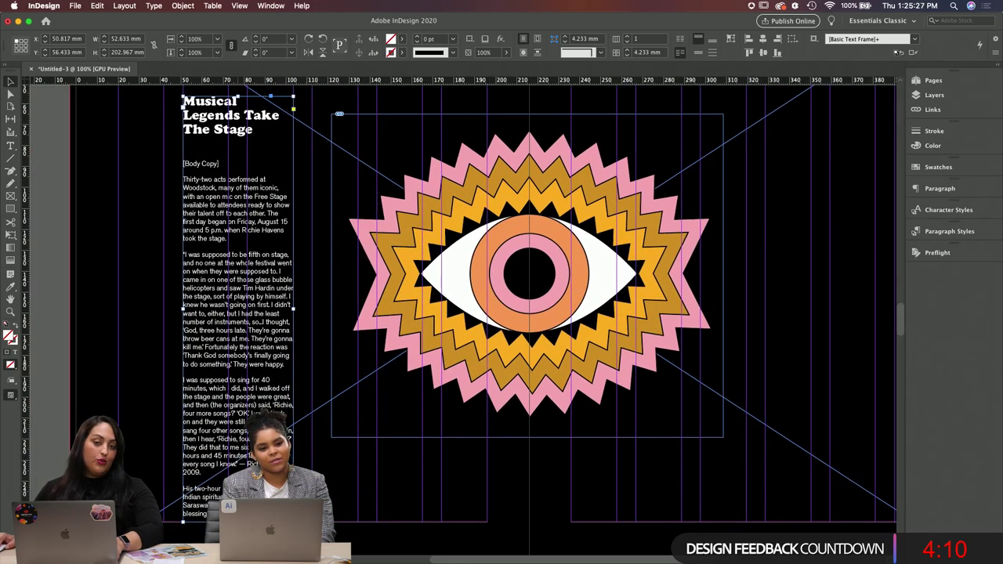
Step: Delete the [Body Copy] placeholder label from the article text
double_click(202, 164)
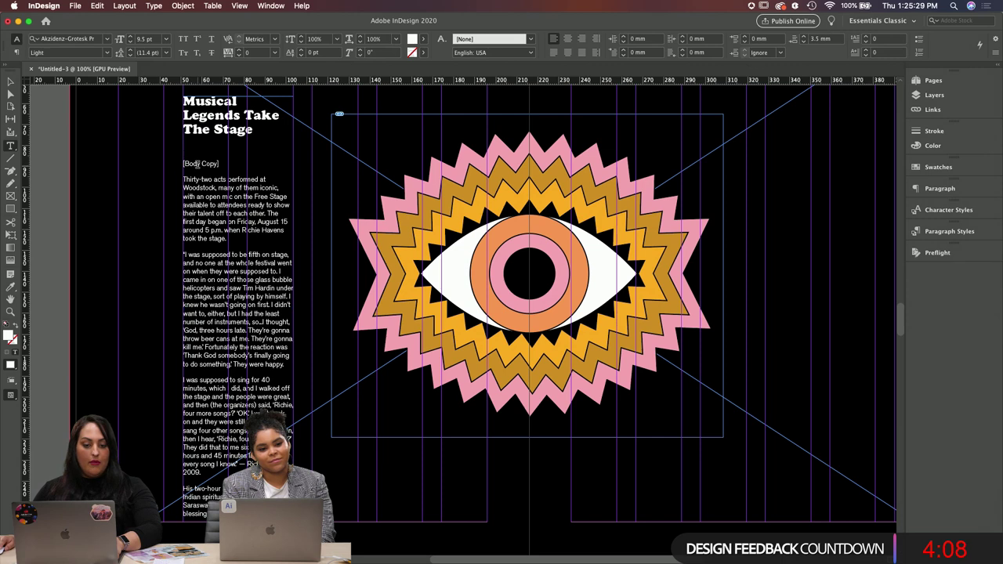
triple_click(201, 163)
key(BackSpace)
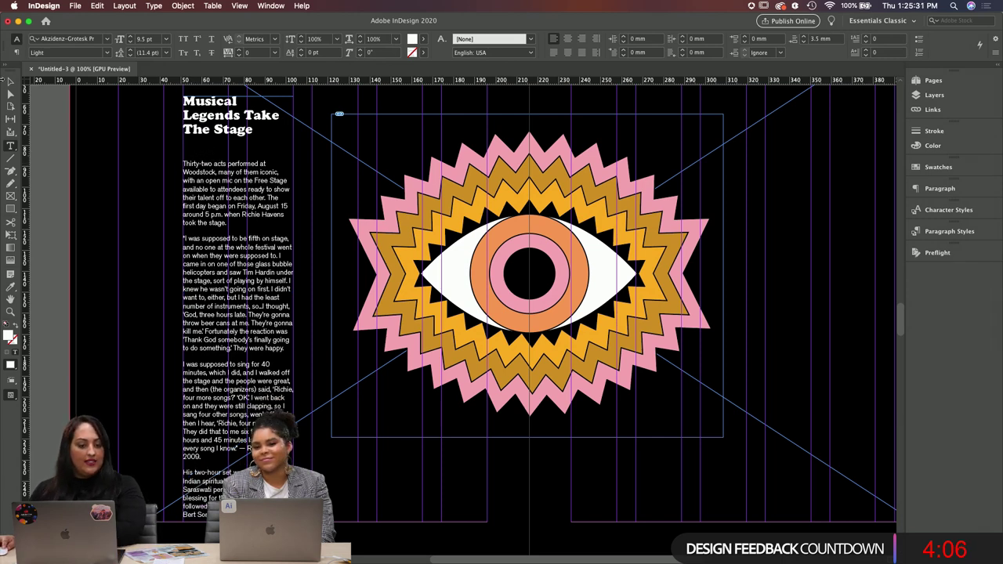
key(Escape)
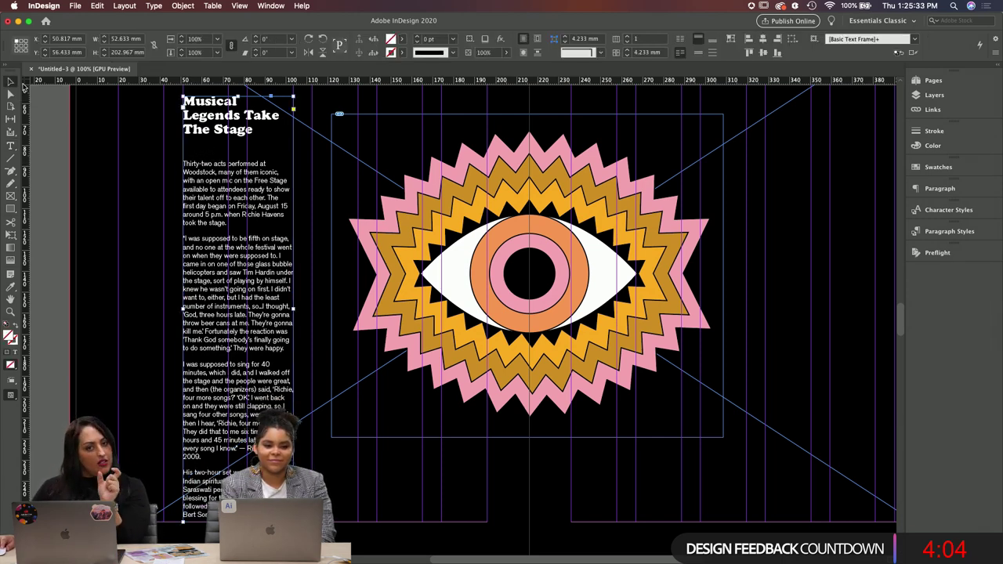
Step: Shorten the left column and thread the overflow into a new right-page column
drag(293, 521, 298, 406)
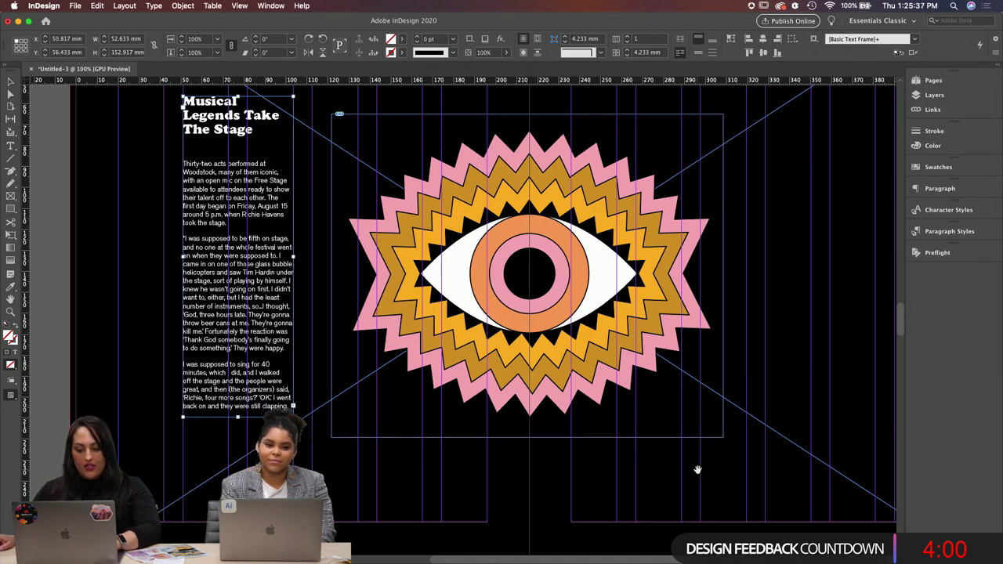
scroll(696, 470, right, 5)
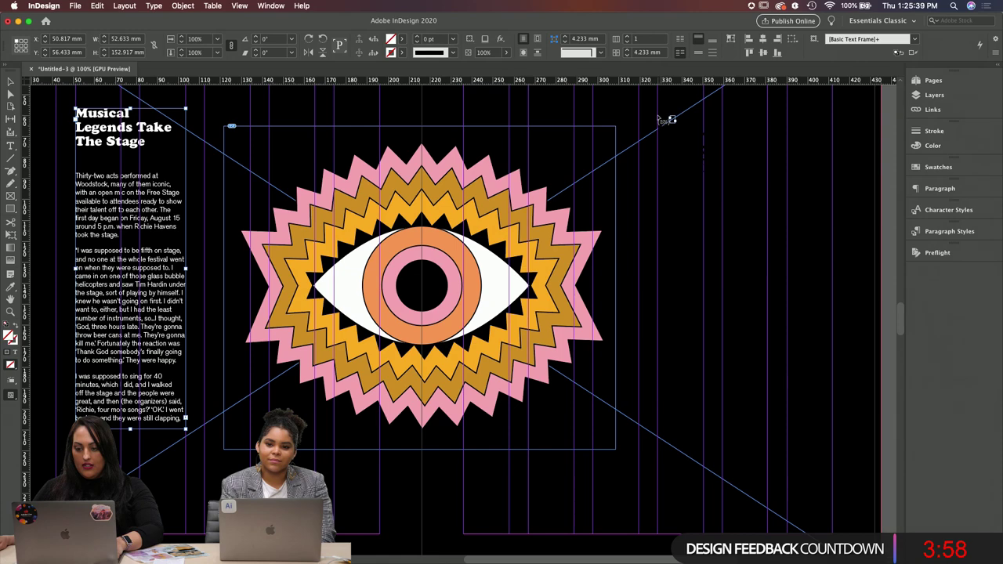
drag(658, 115, 767, 446)
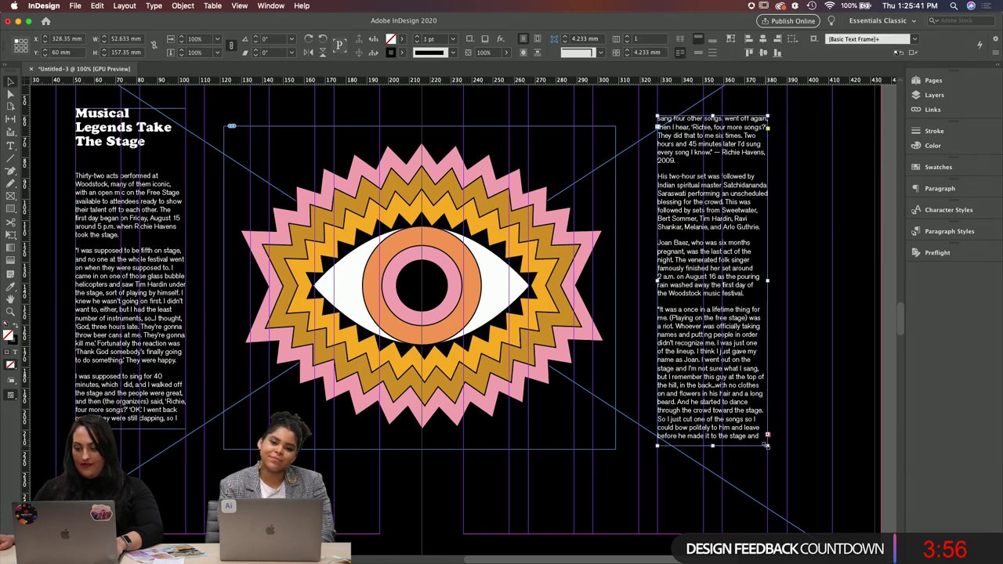
scroll(817, 439, left, 2)
Step: Lengthen both columns so the text ends at “the music, the hassles.”
click(188, 417)
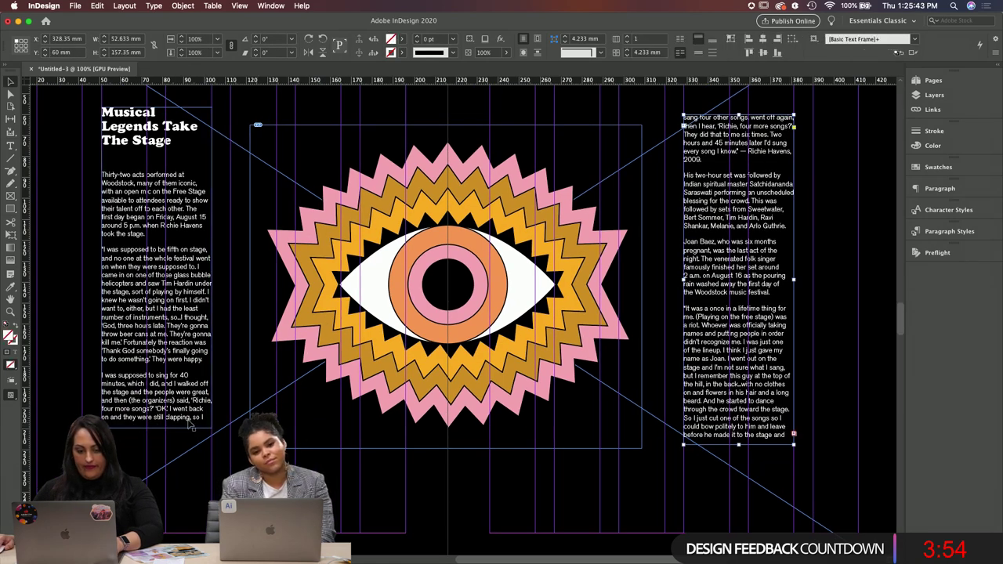
drag(157, 423, 156, 445)
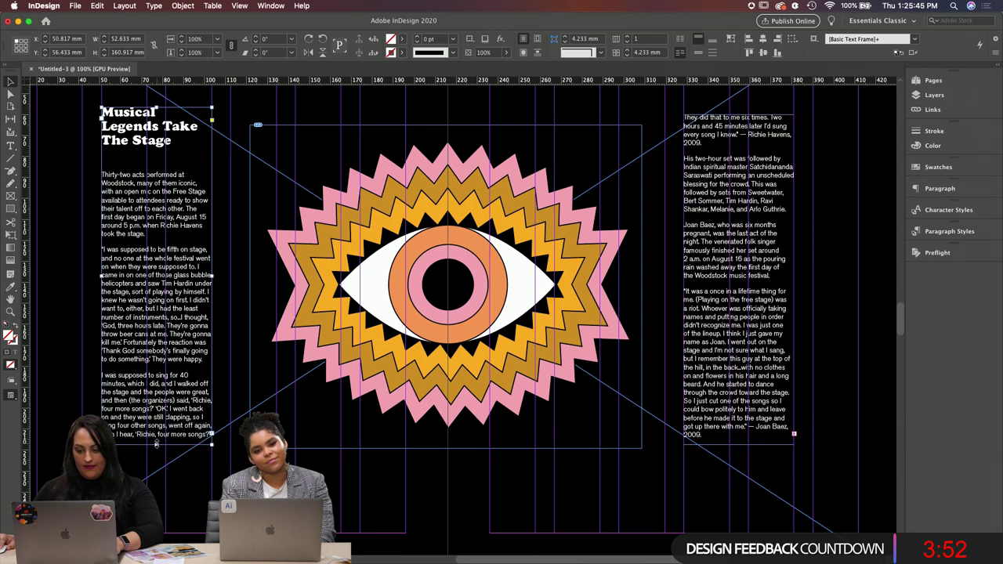
click(737, 447)
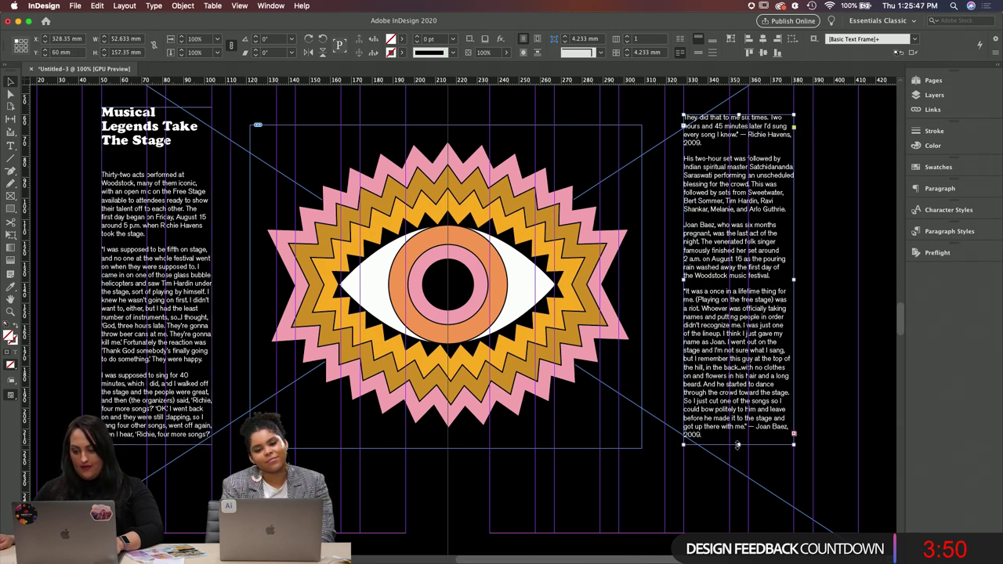
drag(737, 445, 739, 469)
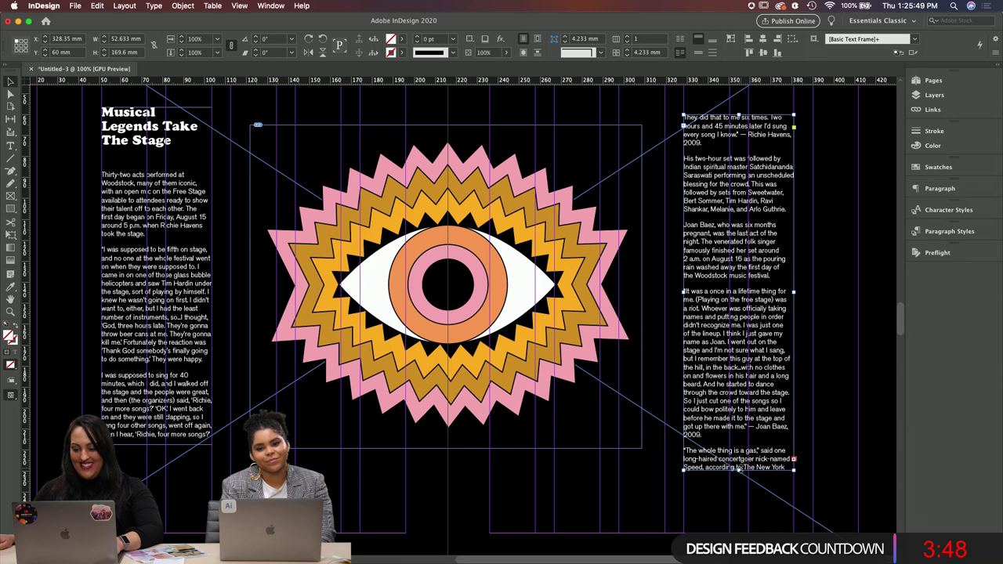
click(156, 445)
drag(156, 444, 157, 471)
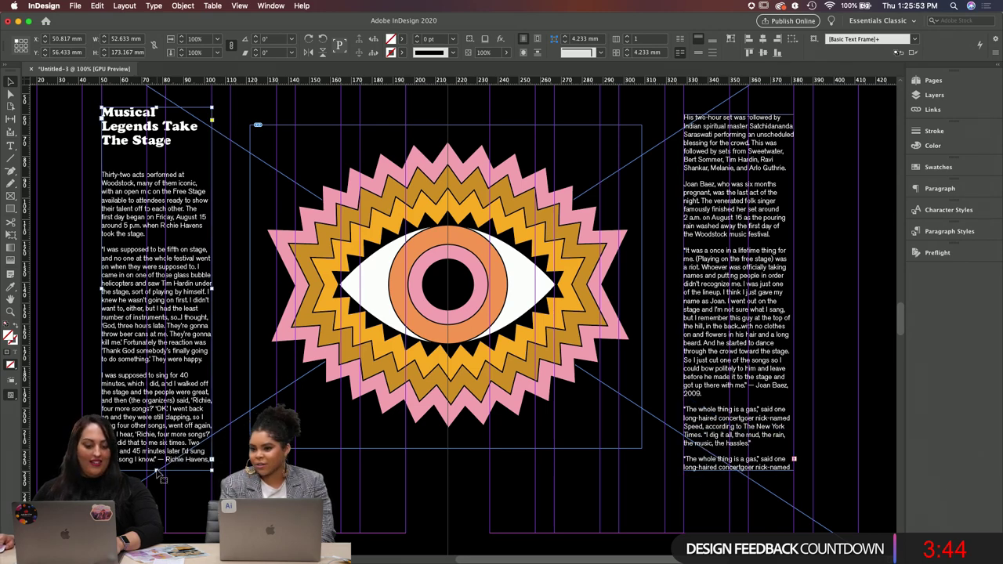
drag(156, 472, 157, 476)
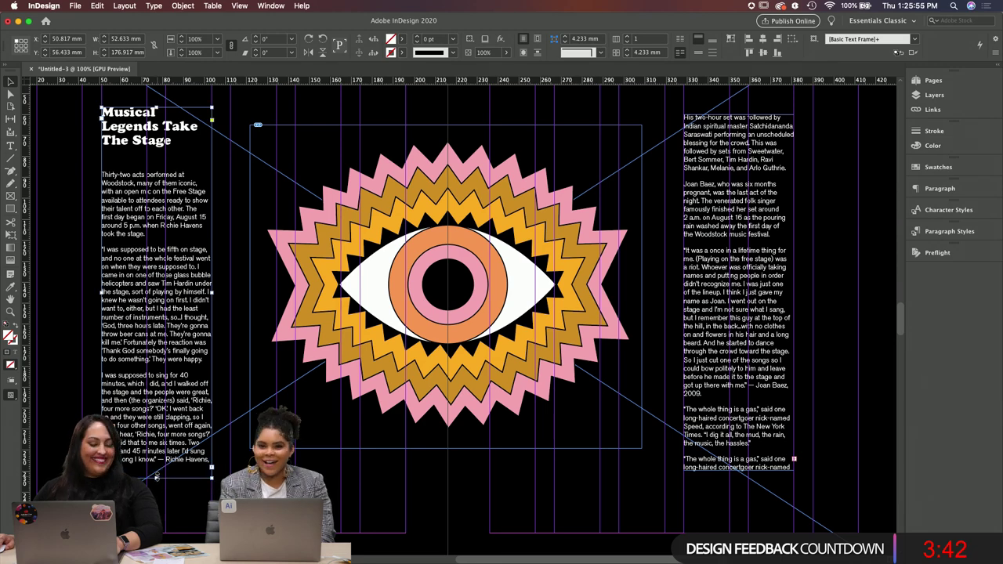
click(739, 466)
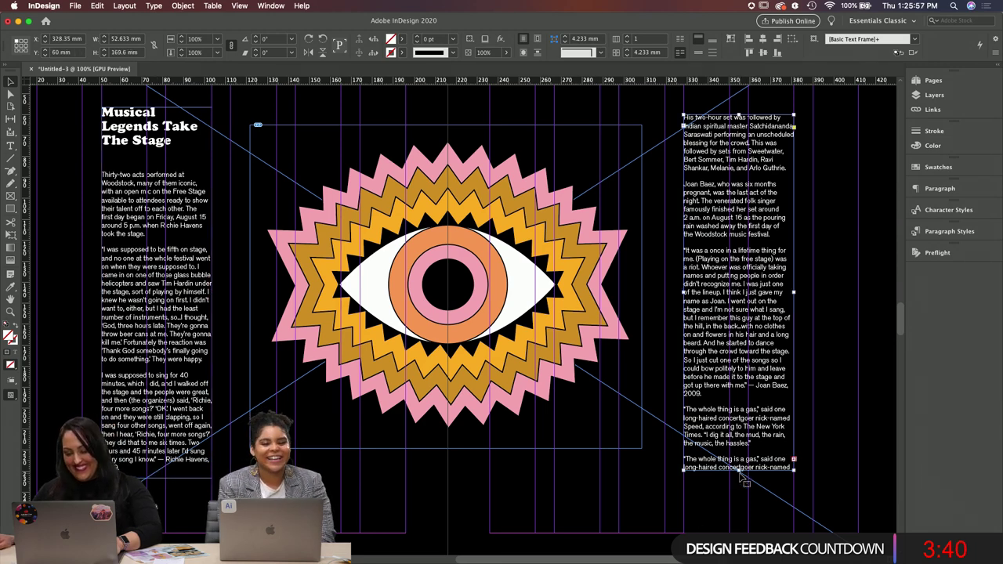
drag(738, 471, 739, 504)
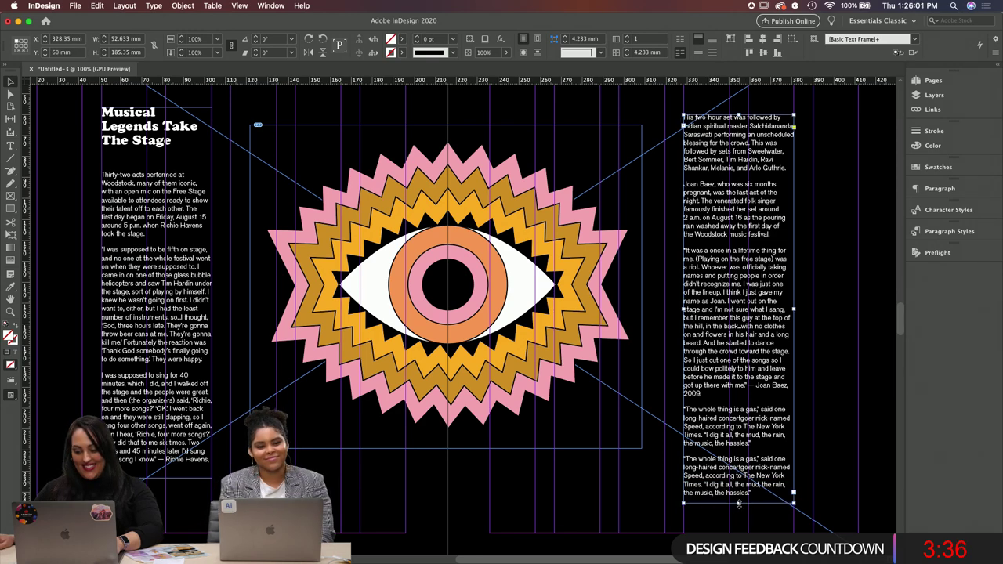
Step: Set tracking to -20 on the right column's lifetime-quote paragraph
double_click(712, 394)
drag(711, 394, 679, 251)
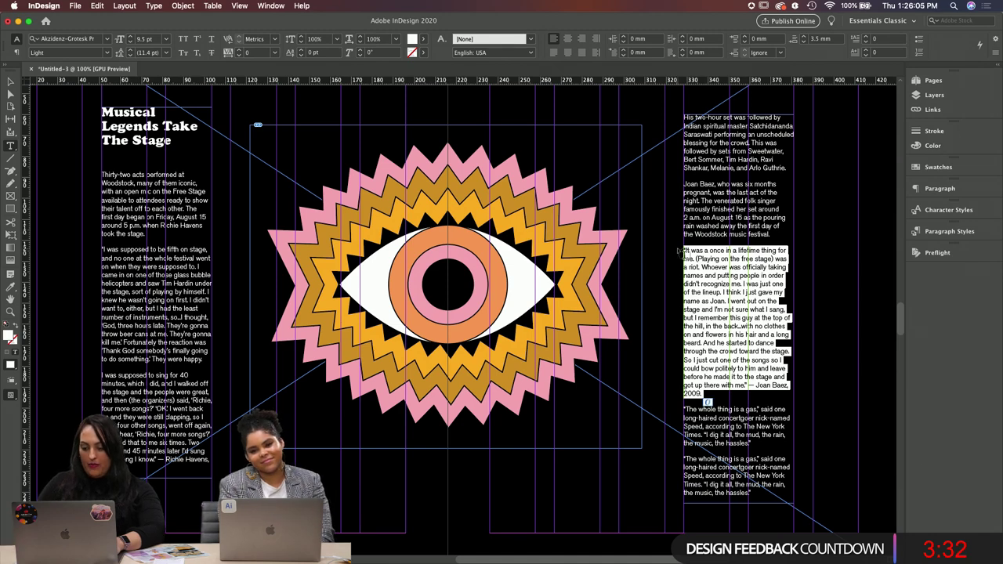
key(alt+Left)
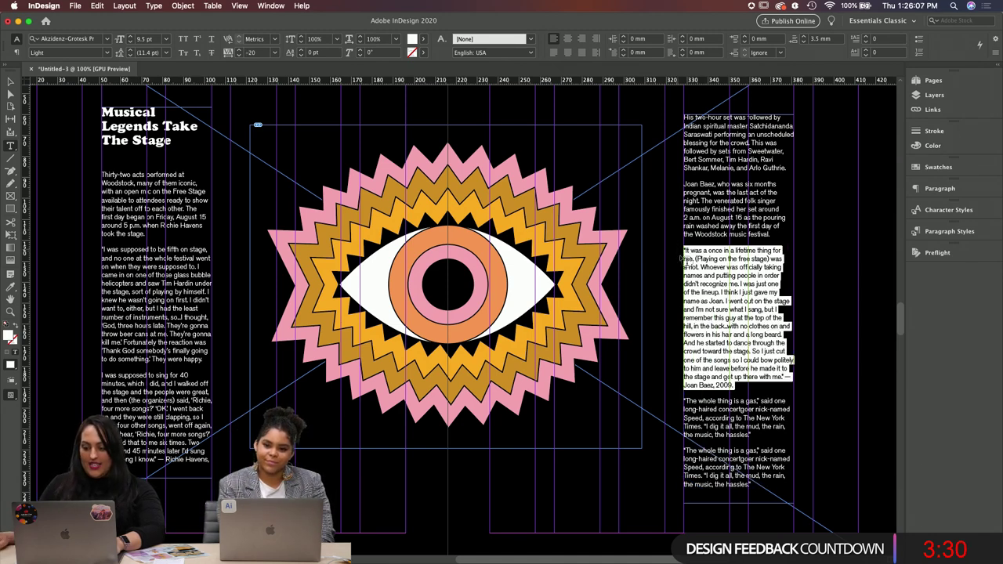
click(730, 276)
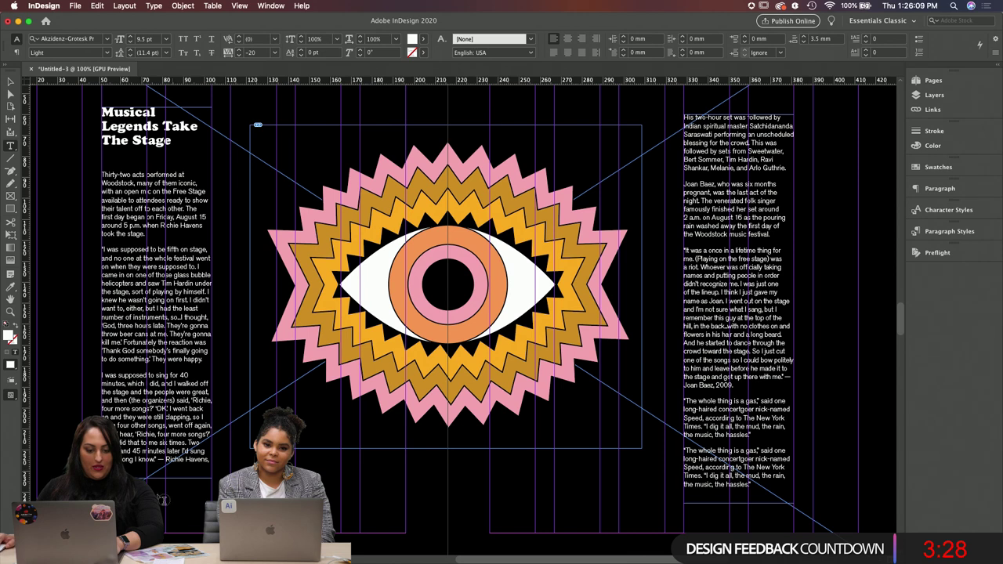
Step: Apply the bolded paragraph style to the left column's closing Richie Havens quote
drag(128, 468, 119, 425)
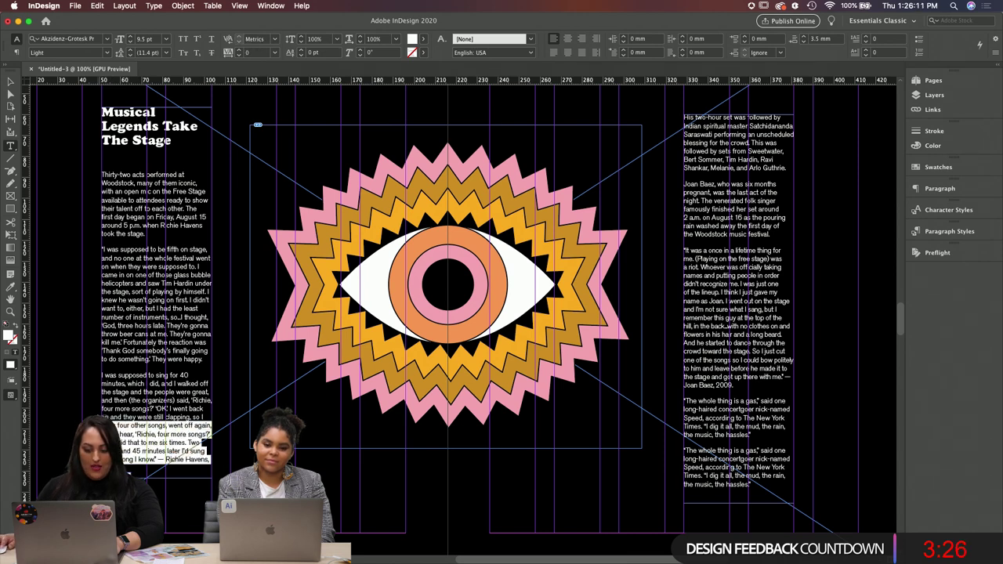
drag(160, 472, 99, 372)
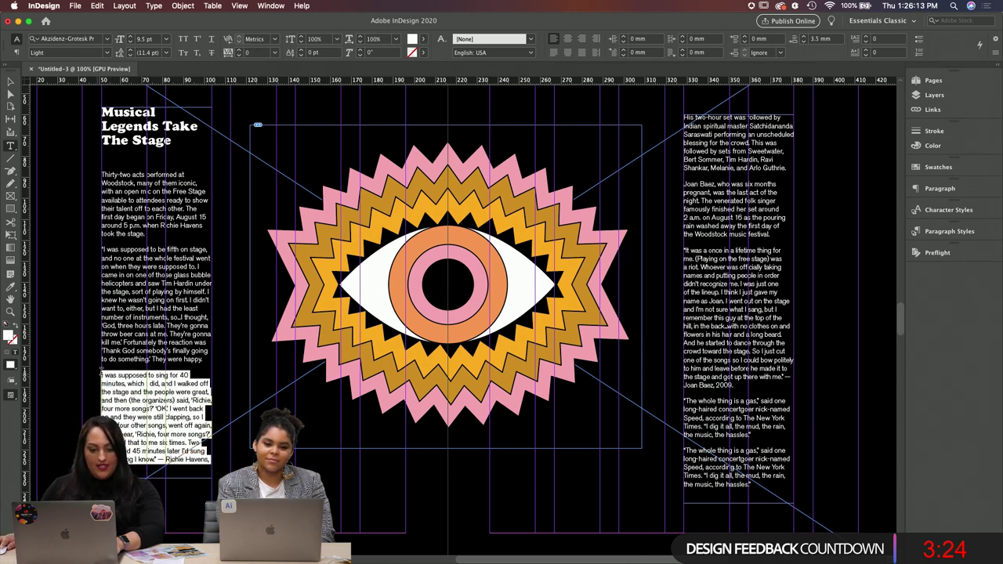
click(949, 231)
click(819, 278)
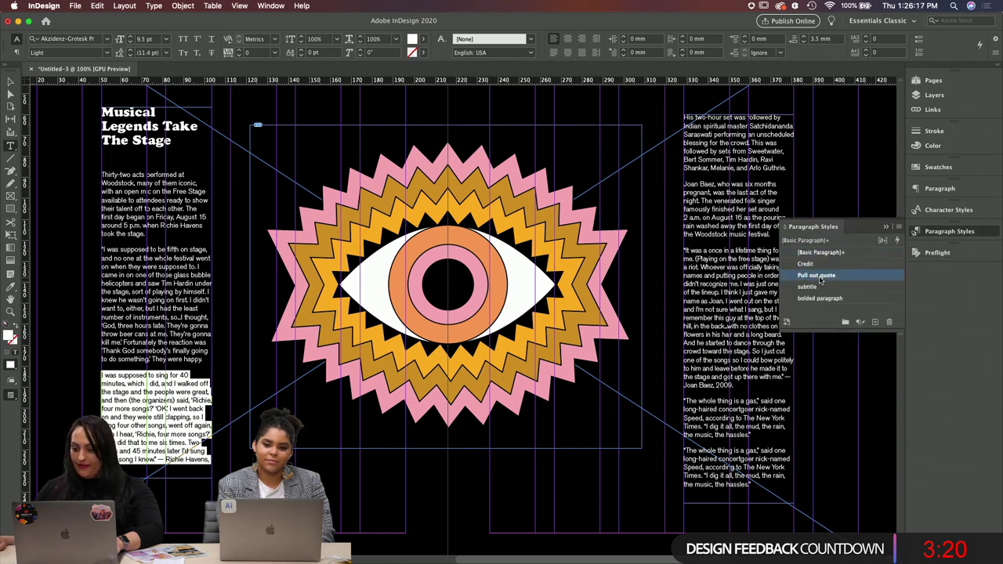
key(super+z)
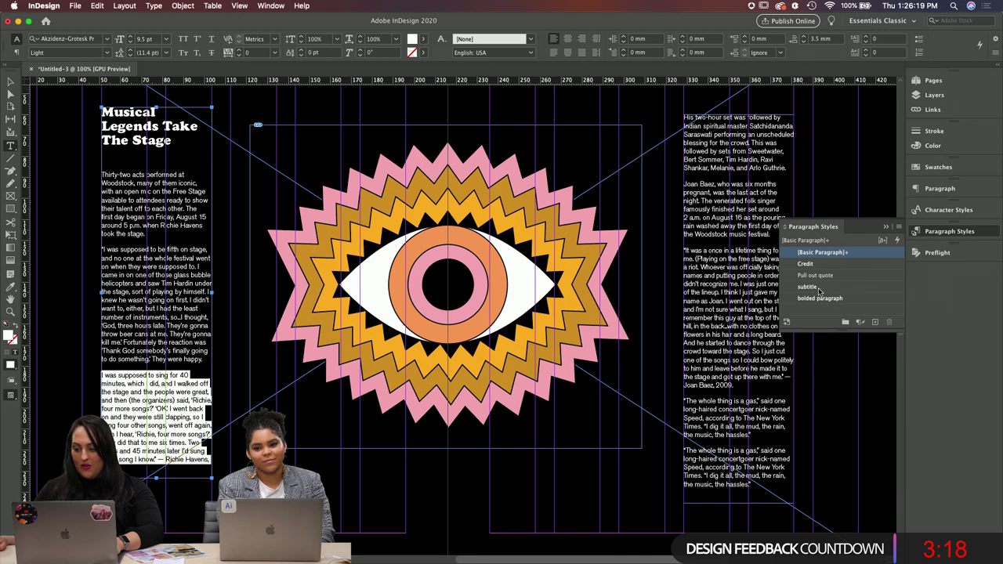
click(821, 299)
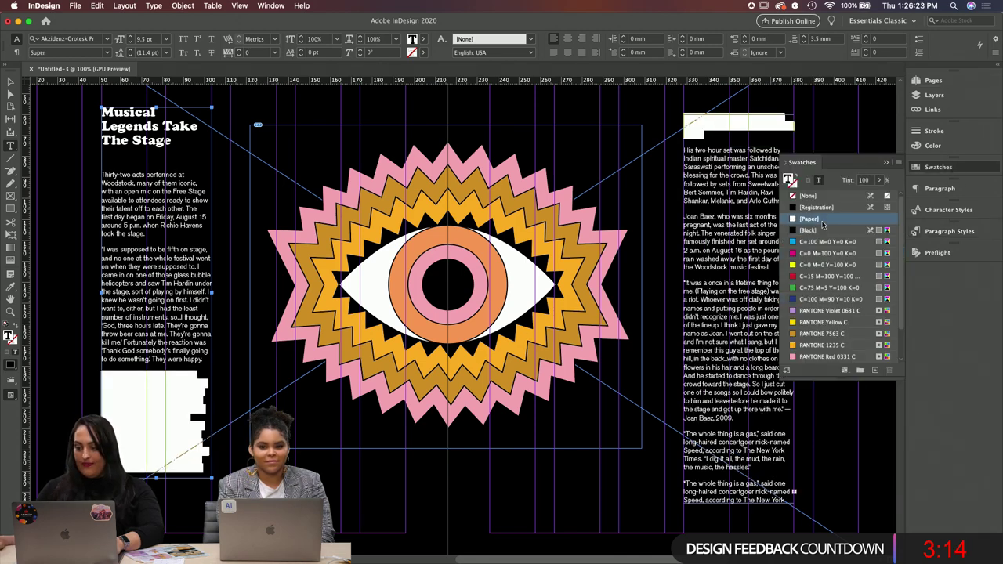
Step: Lengthen the left text frame downward so the bold quote fits
click(11, 82)
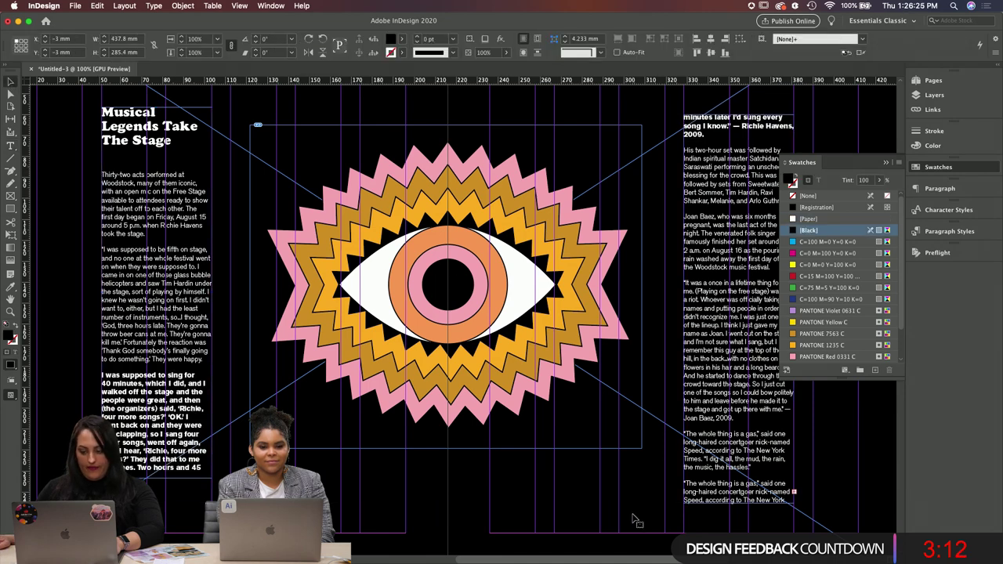
click(155, 471)
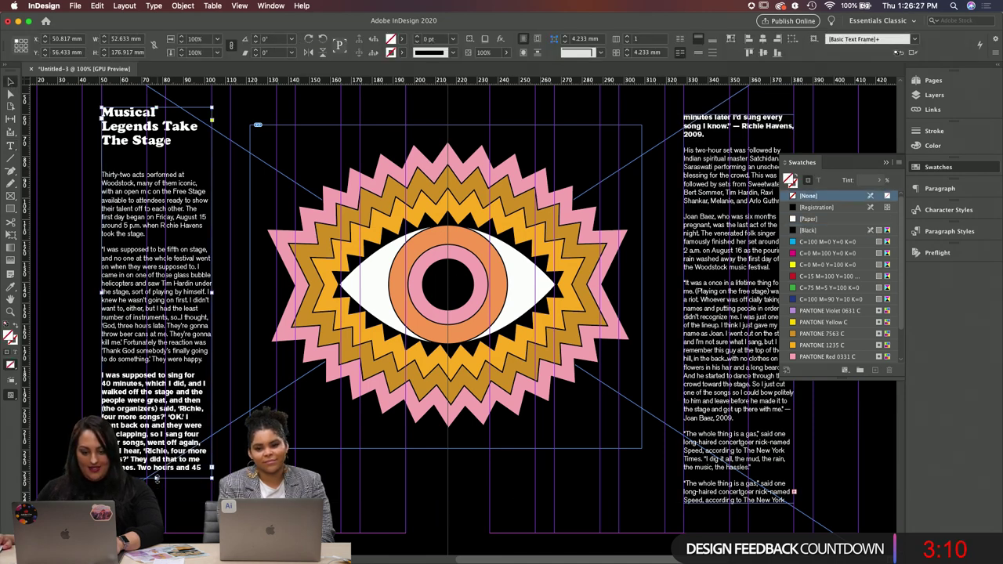
drag(156, 470, 158, 496)
click(358, 508)
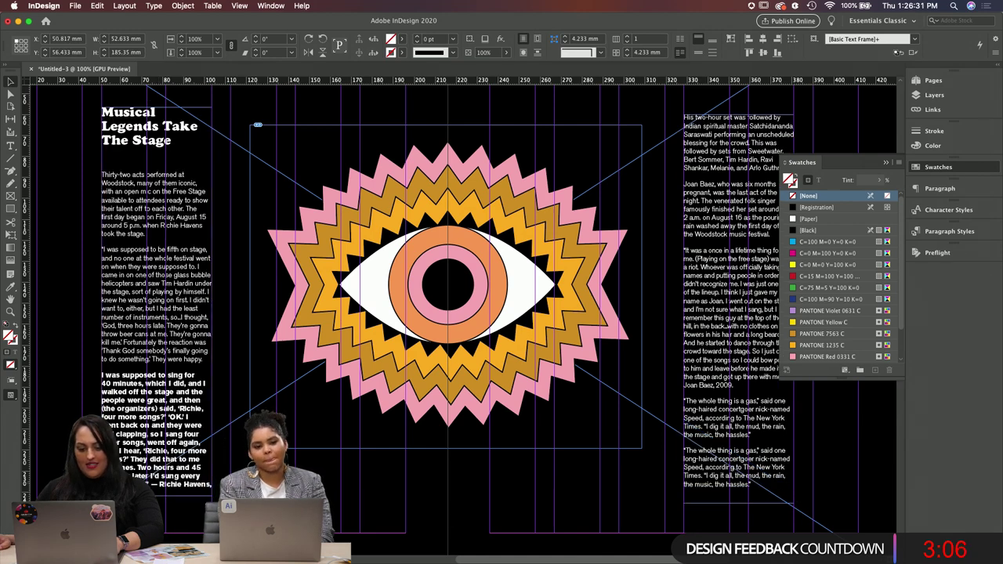
Step: Preview the spread full-screen, then set the fill to the Paper swatch
key(shift+w)
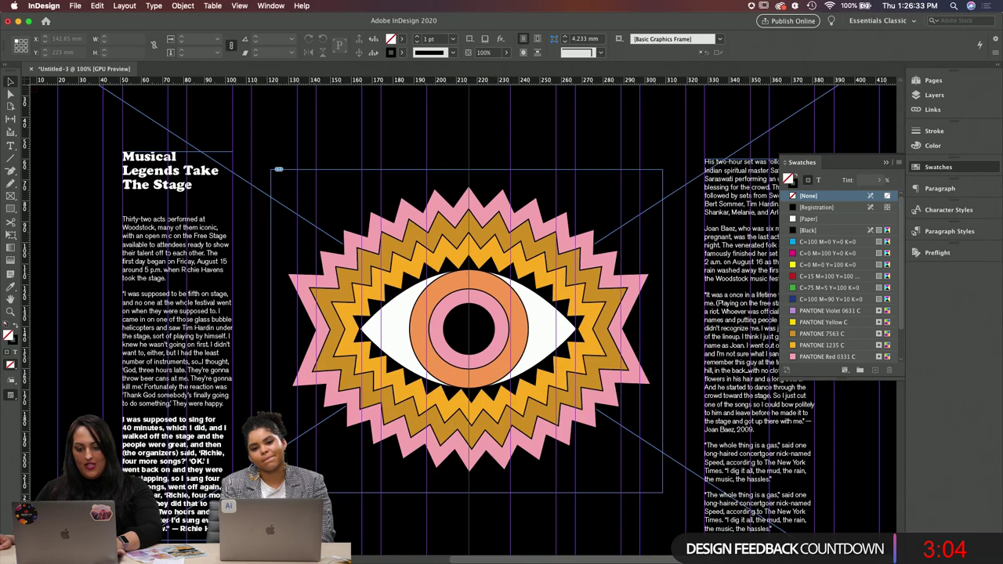
key(shift+w)
click(808, 218)
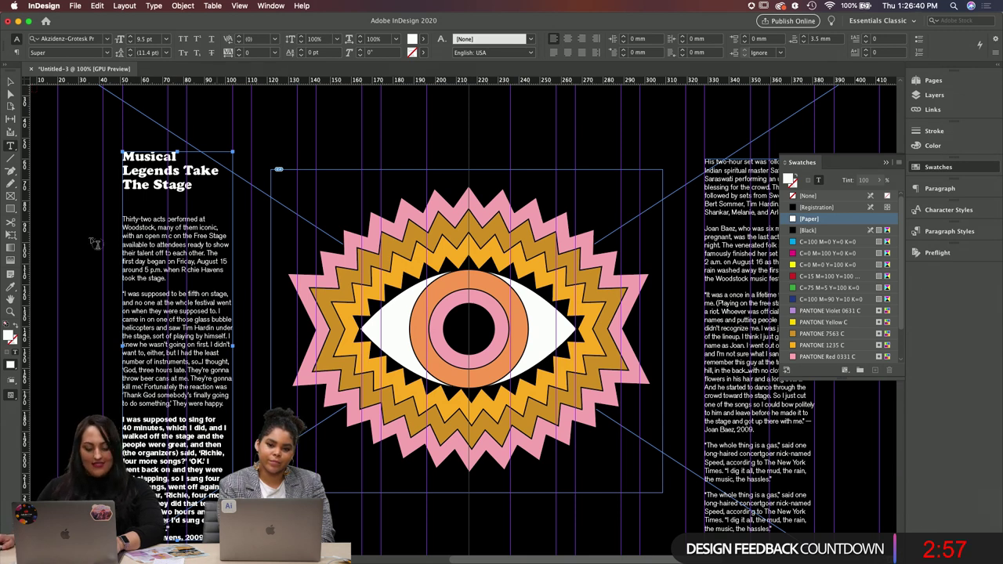
Step: Move both text columns higher, zoom out, and view the spread in Preview mode
click(10, 83)
click(466, 332)
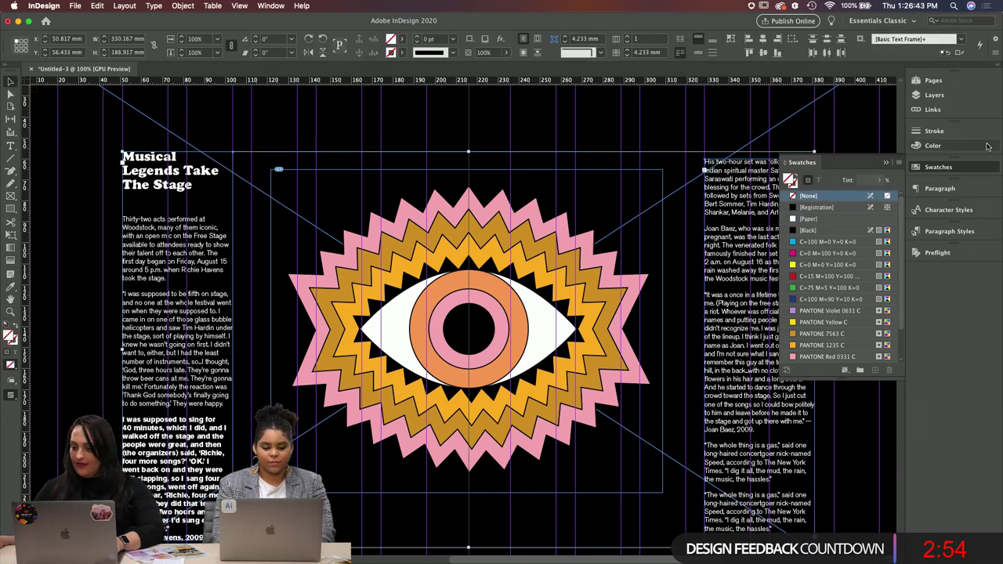
click(756, 53)
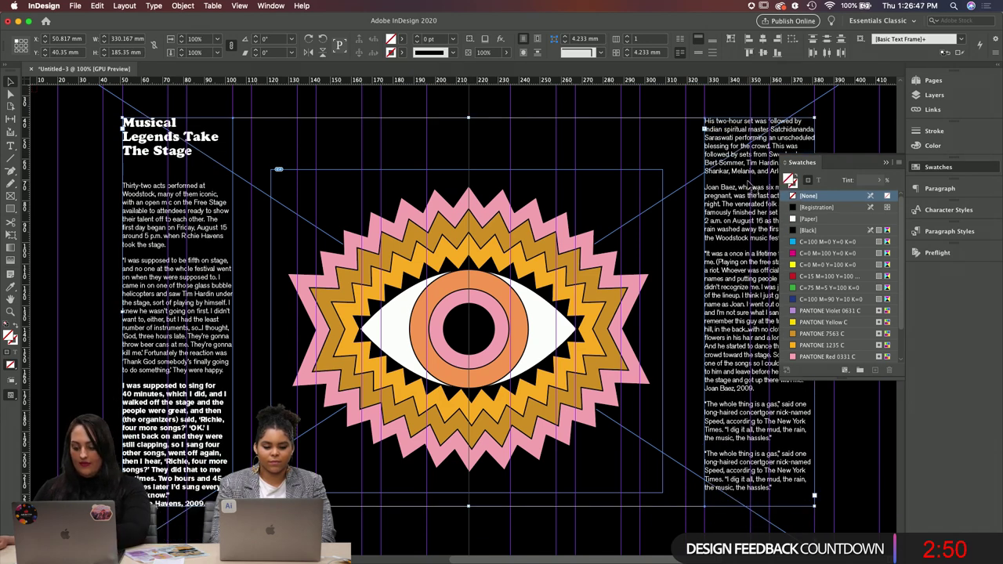
key(super+minus)
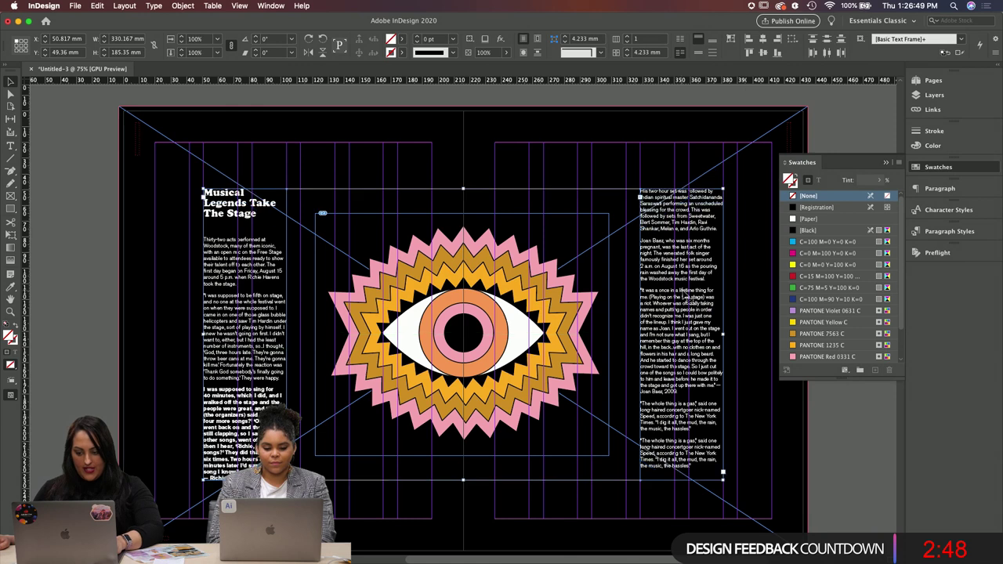
key(w)
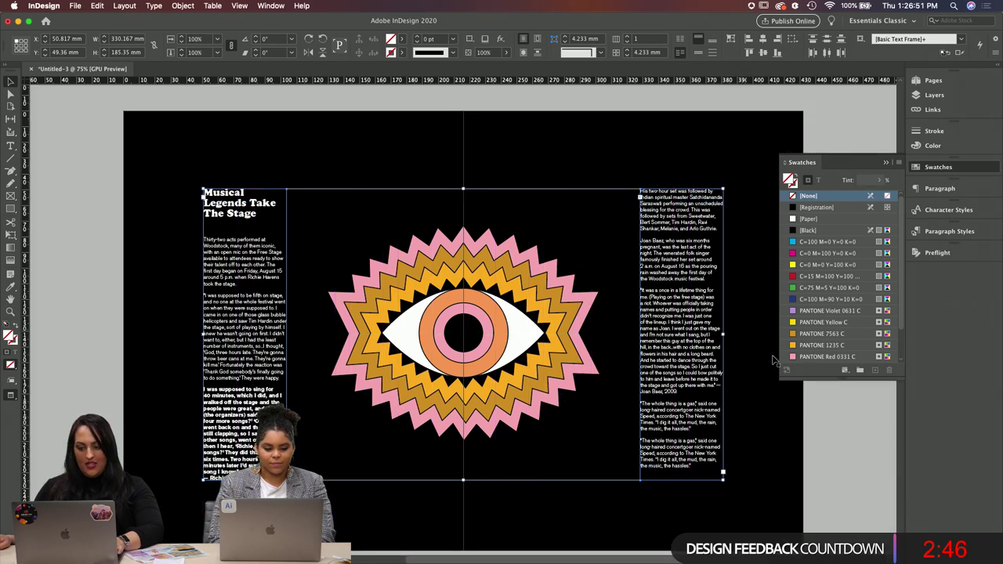
click(837, 449)
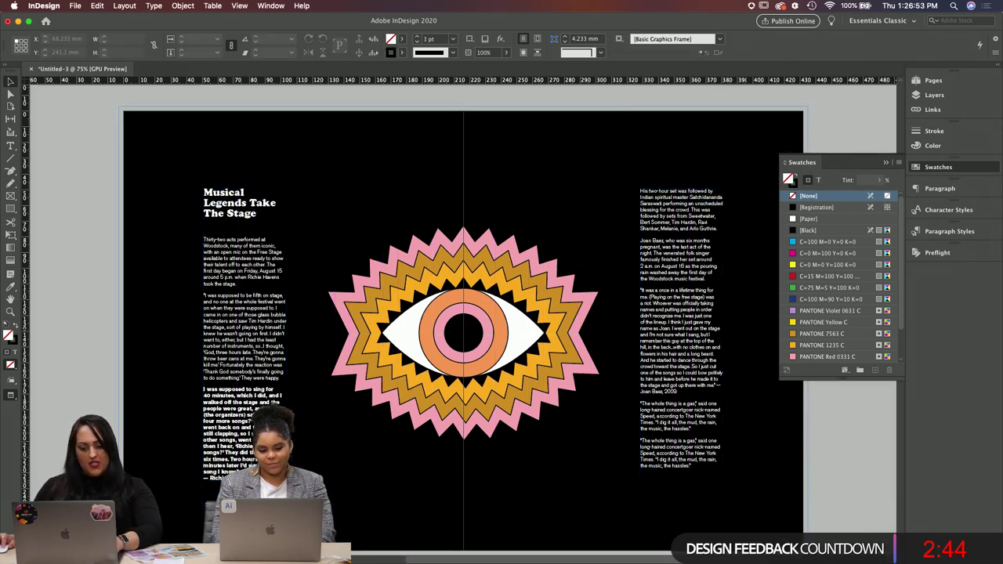
Step: Rebreak the closing attribution line at the end of the left column
double_click(204, 196)
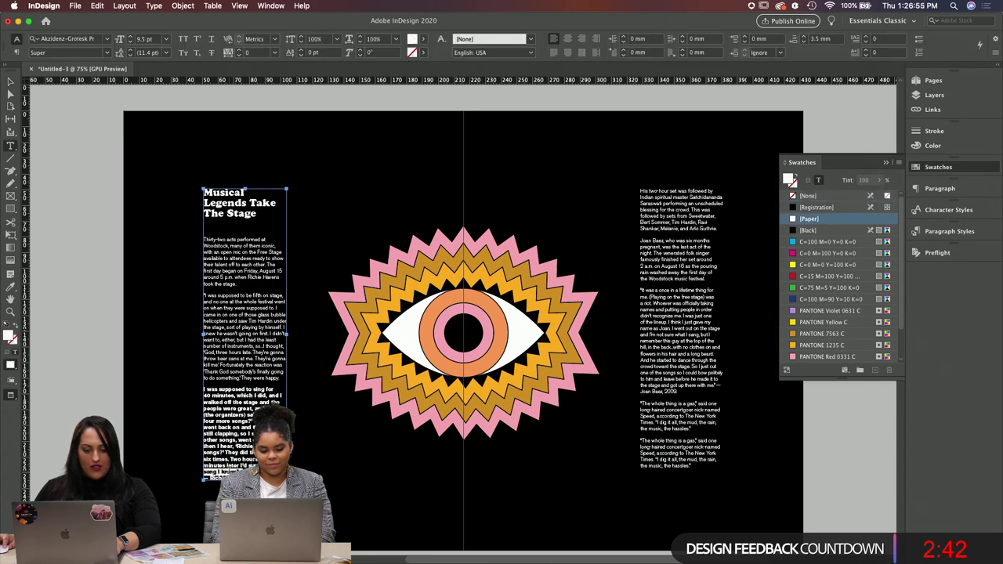
click(205, 478)
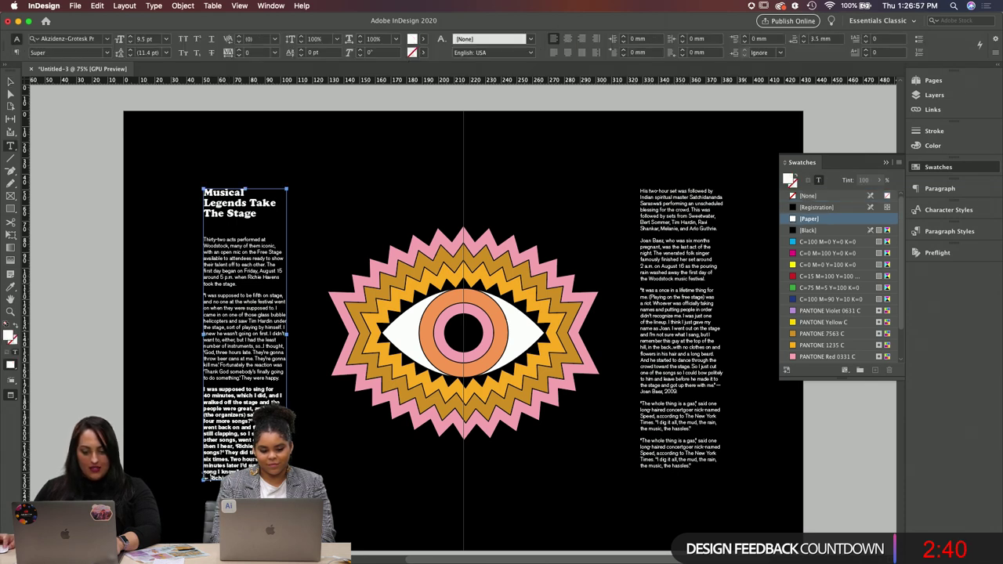
key(Delete)
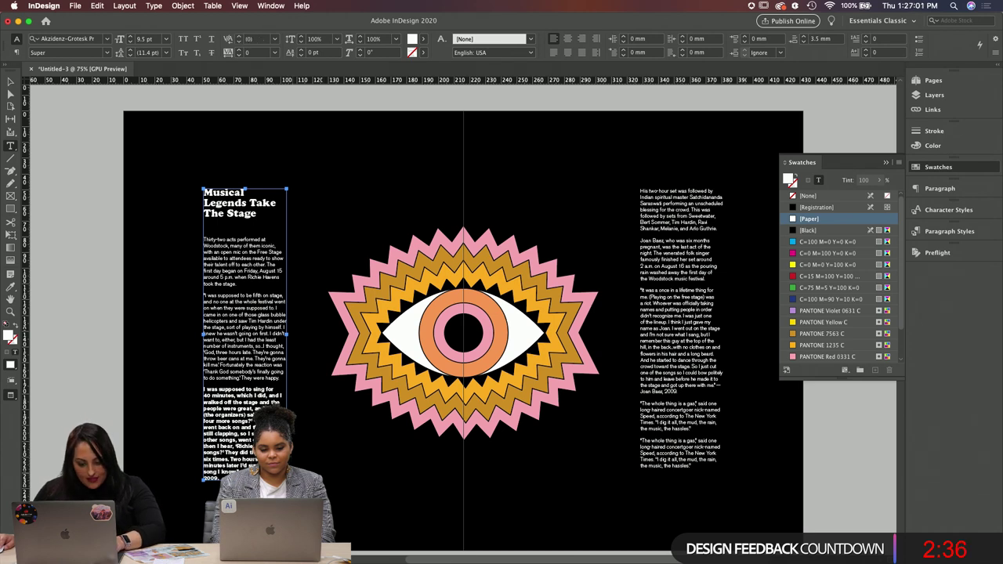
key(super+shift+a)
key(Escape)
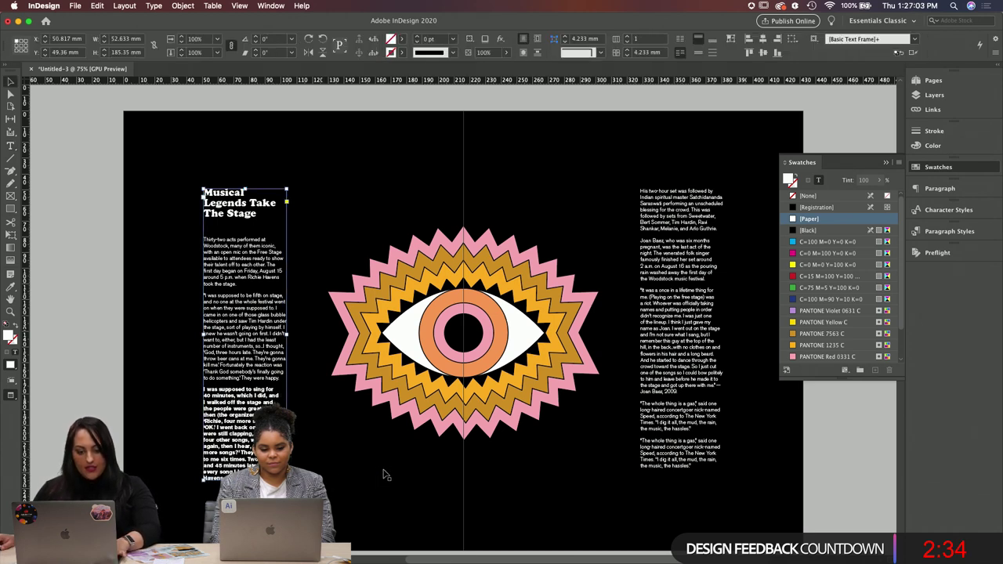
Step: Move and stretch the frame over the left text column to about 185 mm, stroked [Paper]
click(348, 160)
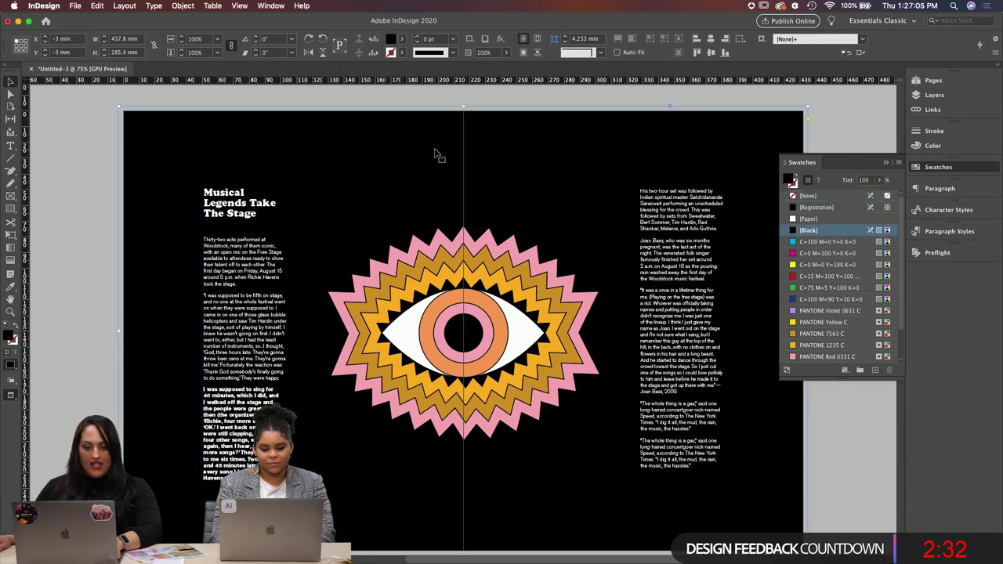
scroll(436, 152, up, 8)
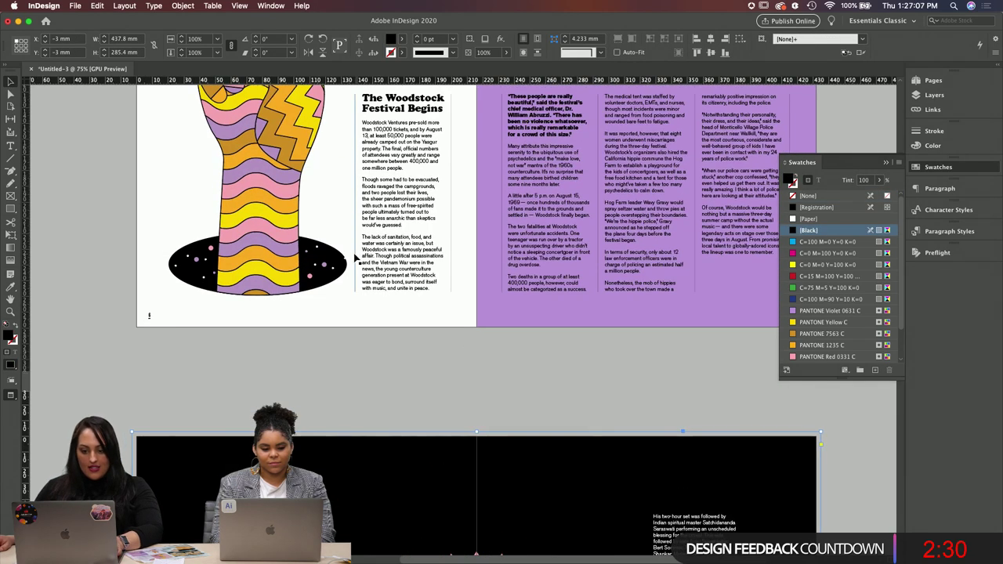
click(374, 251)
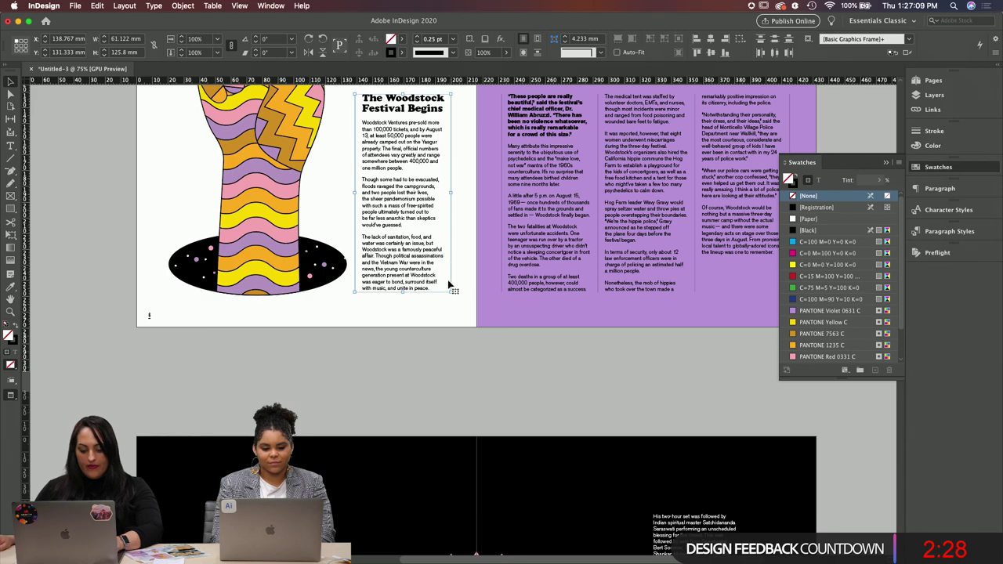
scroll(453, 286, down, 8)
key(w)
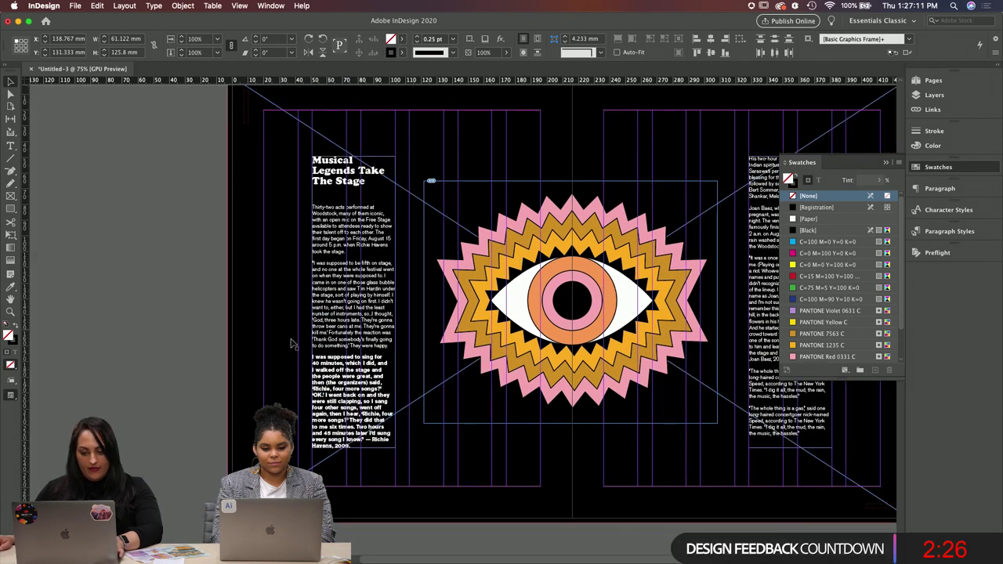
click(420, 327)
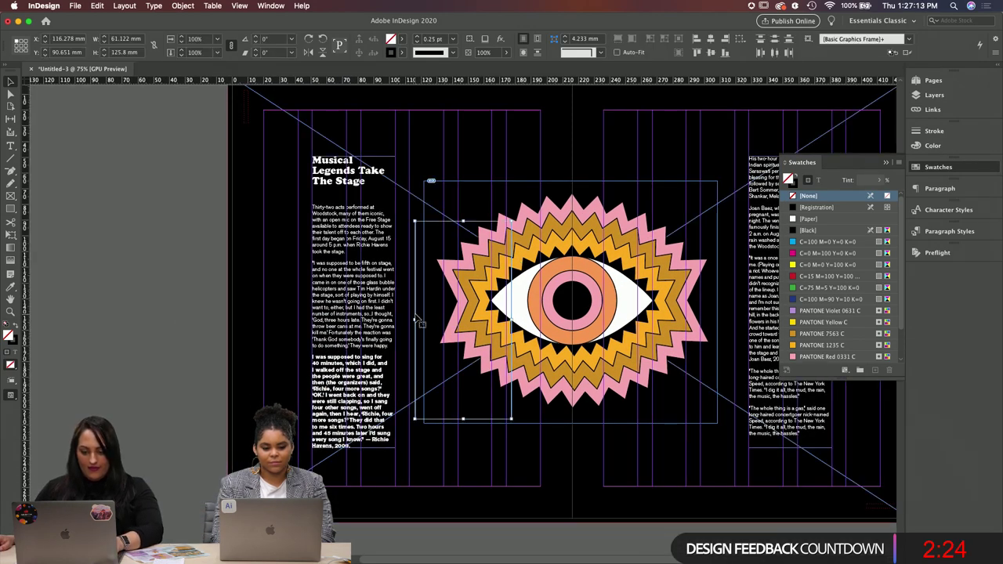
drag(420, 328, 305, 157)
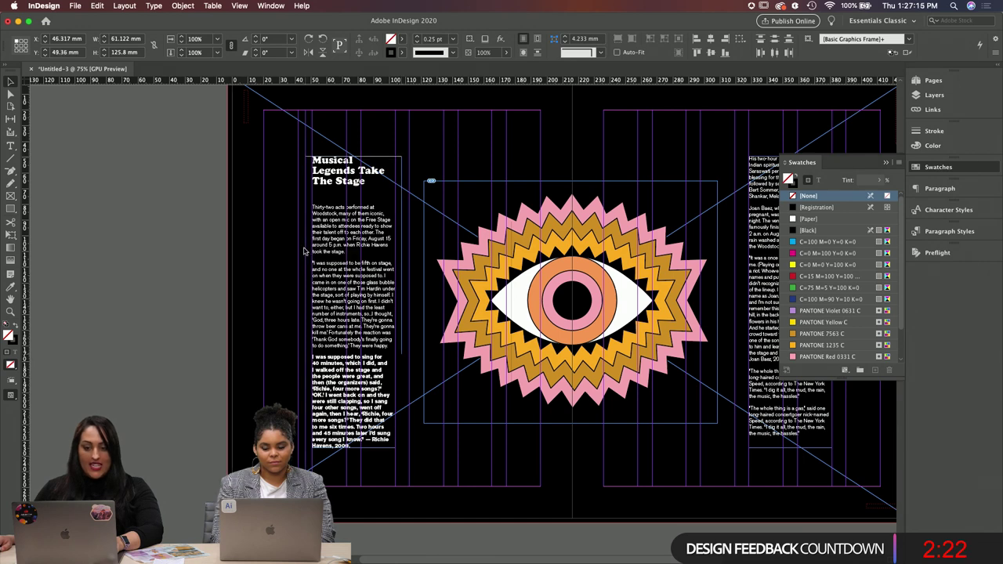
drag(353, 353, 361, 459)
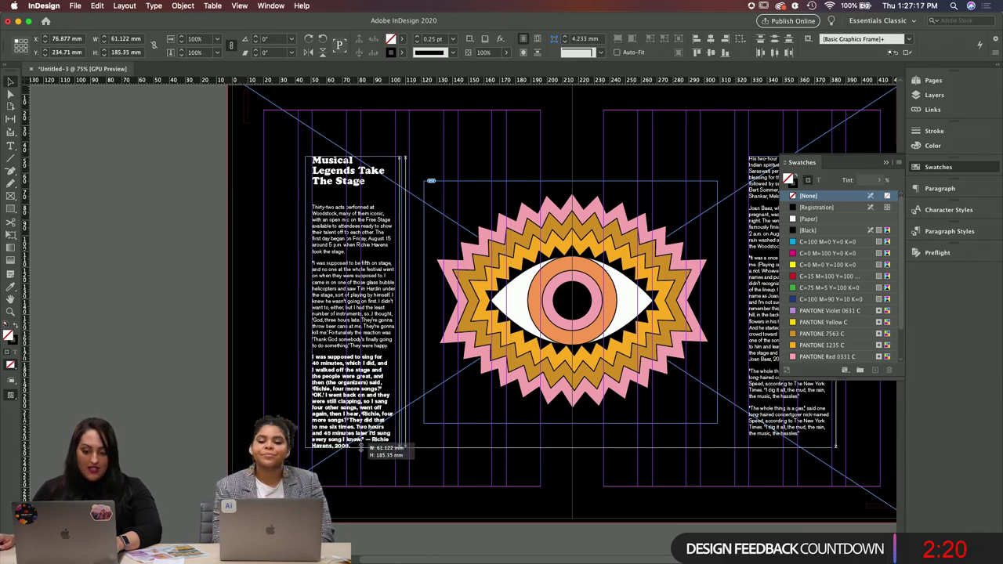
click(793, 188)
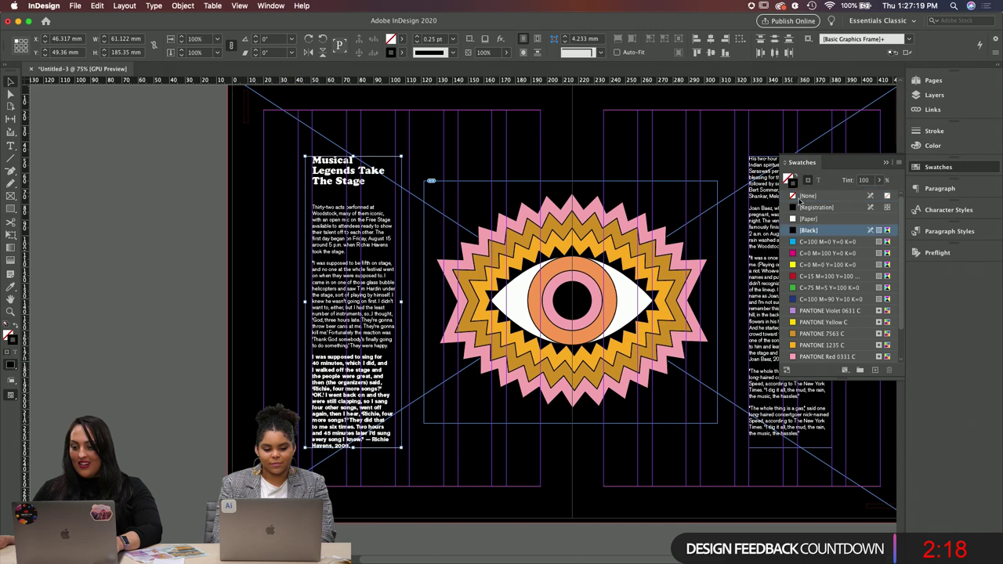
click(801, 220)
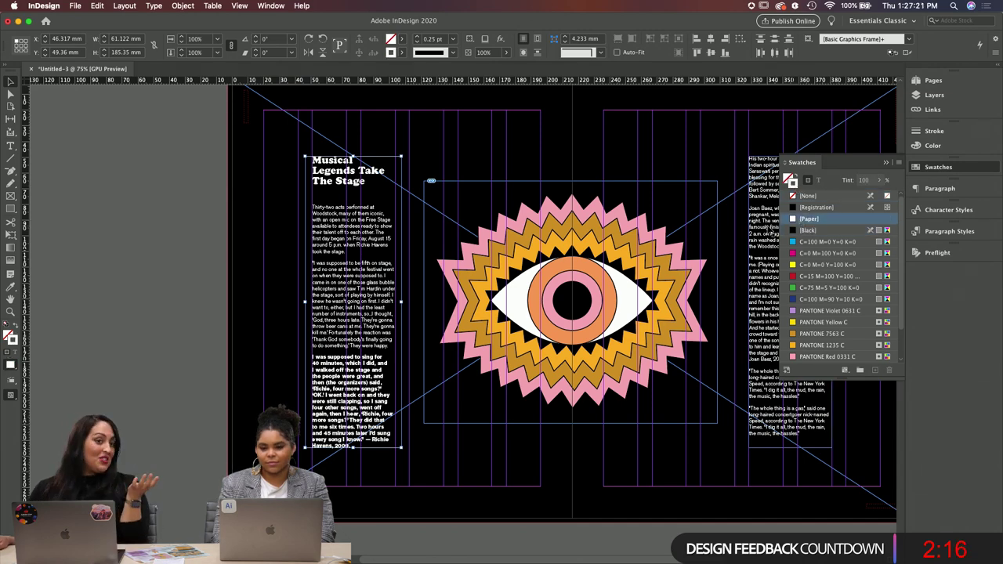
Step: Nudge the right text frame into position alongside the left column
scroll(597, 156, right, 5)
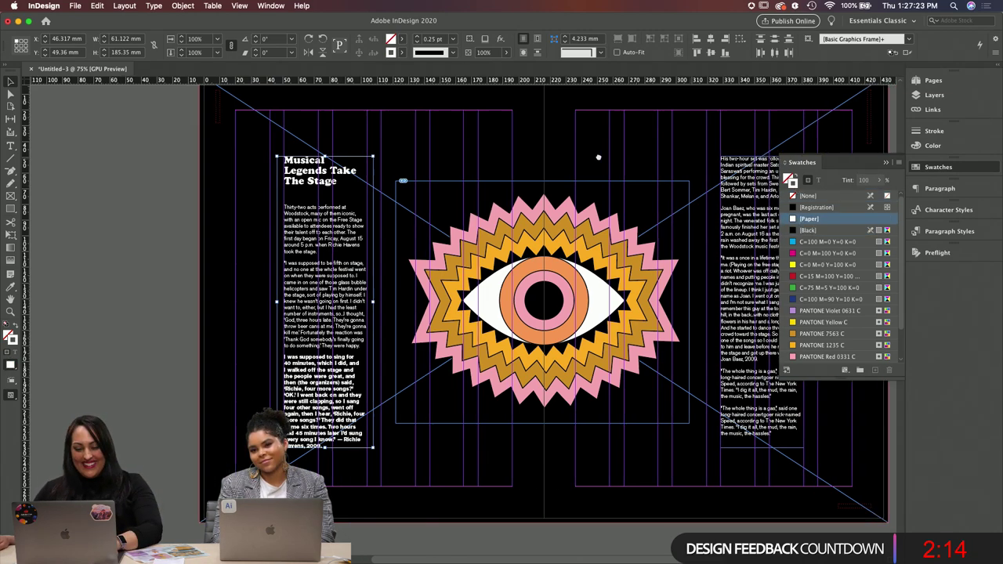
scroll(466, 153, left, 2)
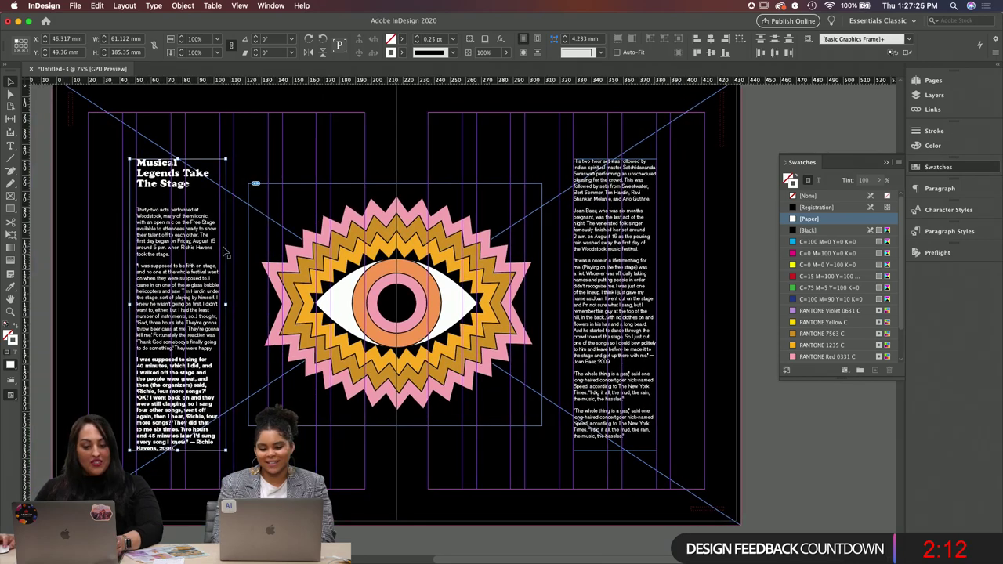
mouse_move(657, 259)
mouse_down()
mouse_move(678, 260)
mouse_move(663, 260)
mouse_up()
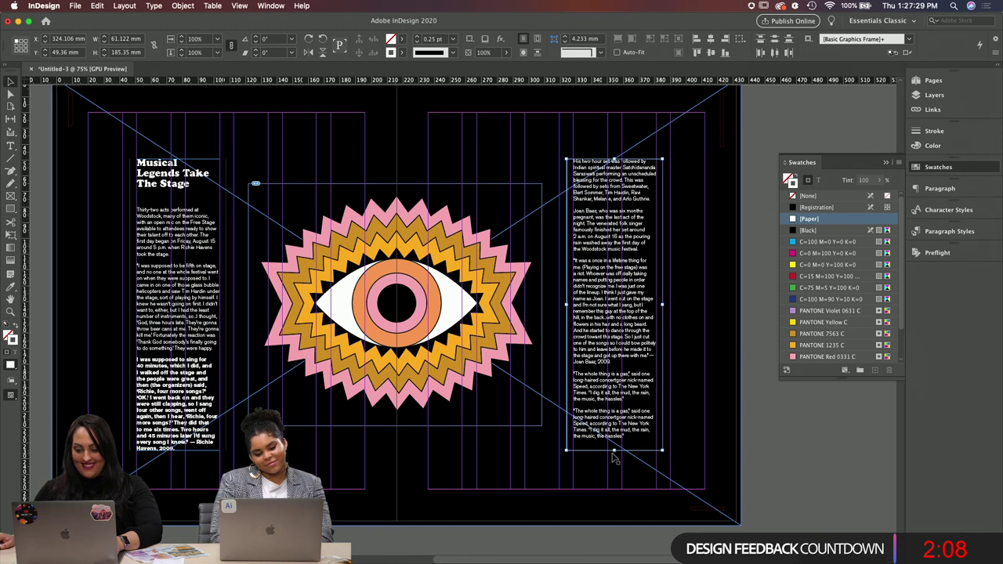
click(774, 460)
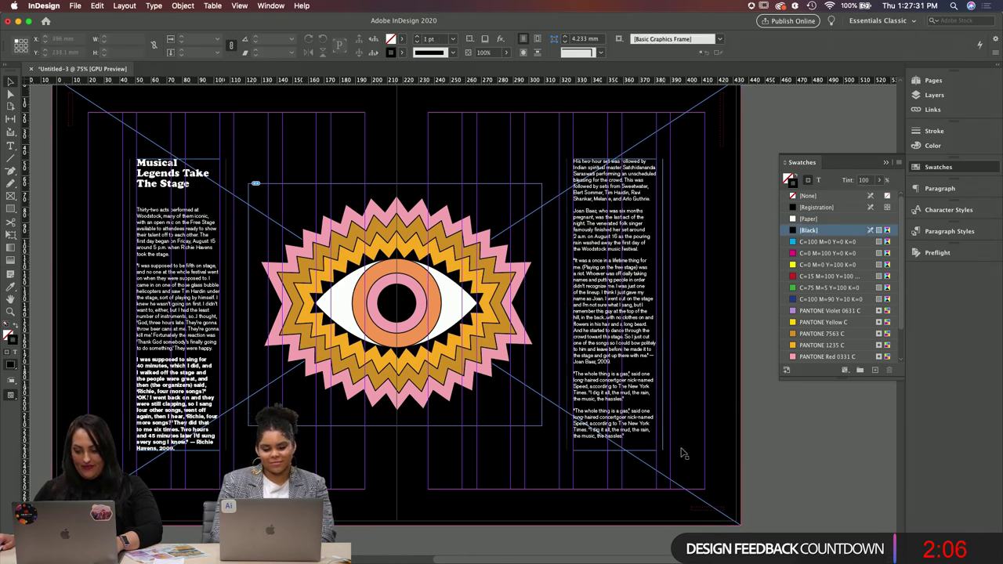
drag(786, 460, 177, 443)
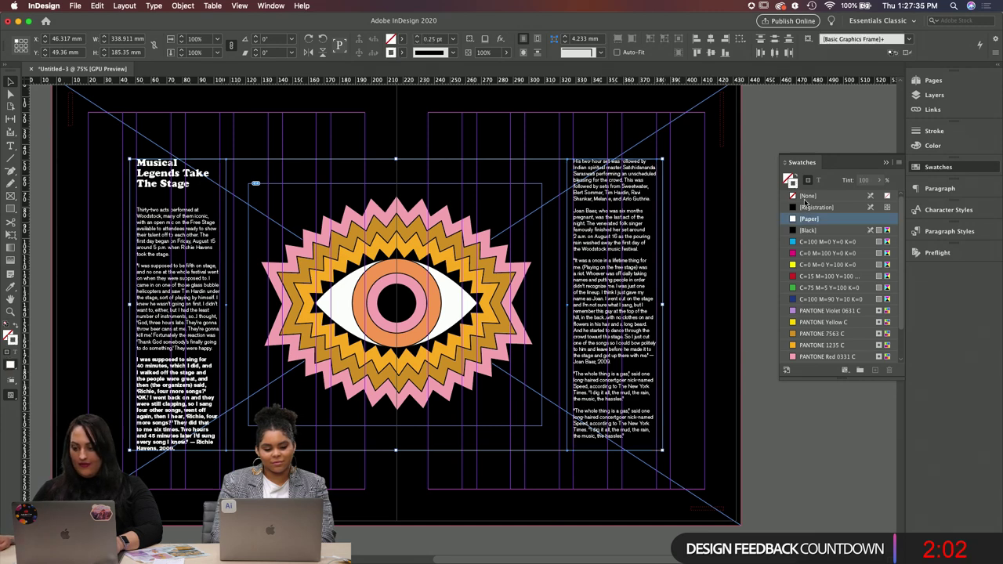
click(755, 267)
Step: Preview the spread without guides and select the full-bleed black background frame
key(w)
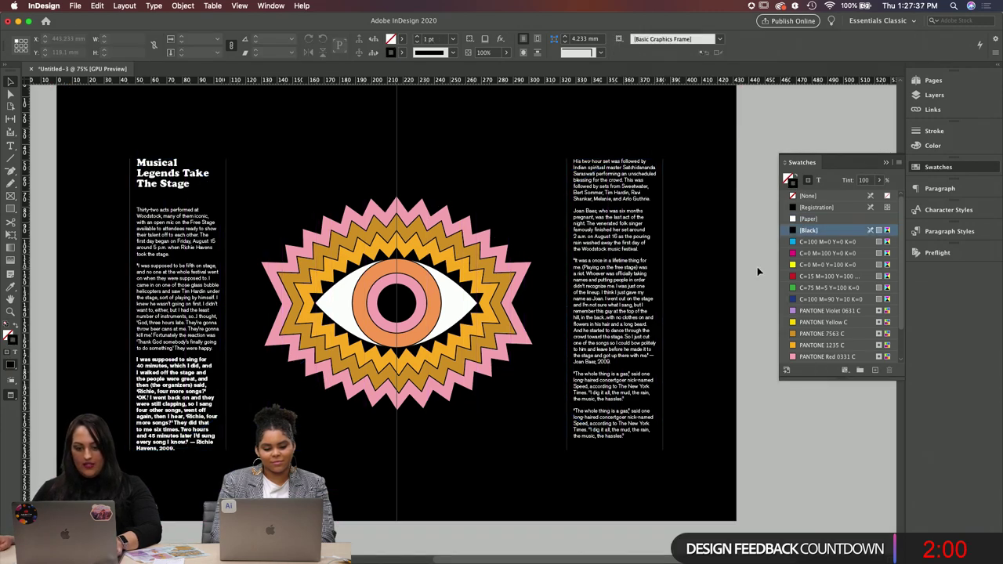
scroll(532, 227, left, 2)
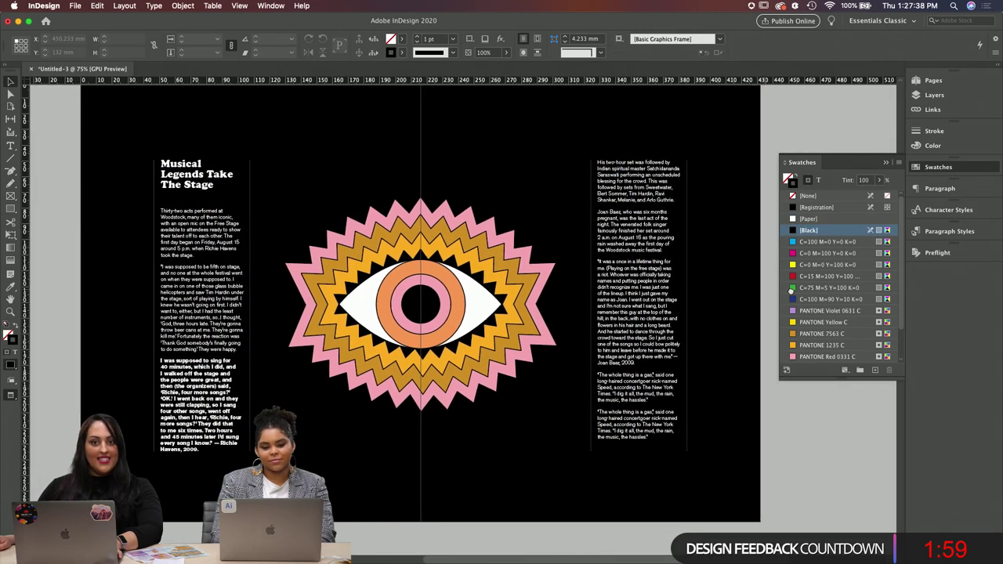
click(293, 134)
scroll(354, 177, up, 3)
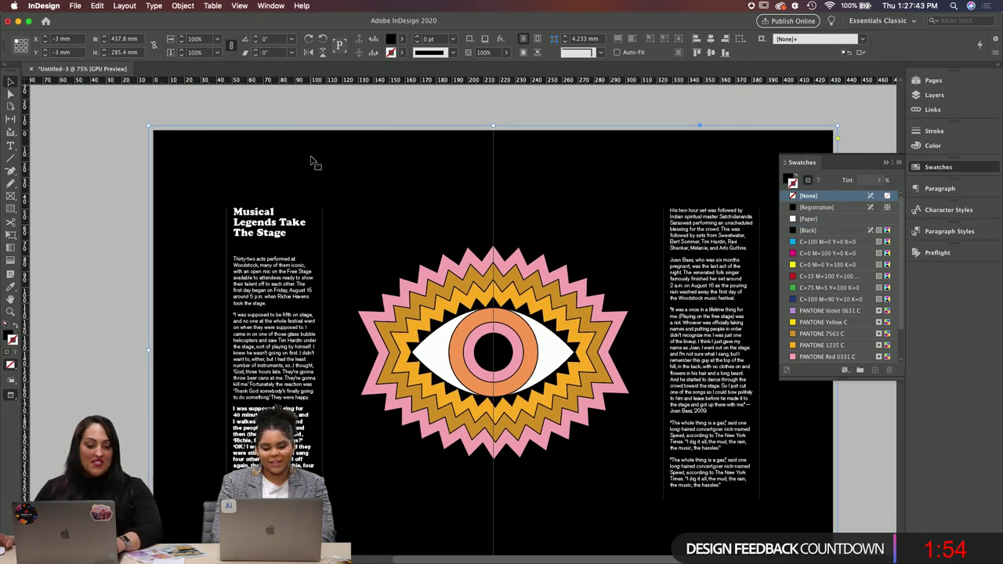
Step: Place Woodstock_star pattern.eps into the selected black background frame
key(super+d)
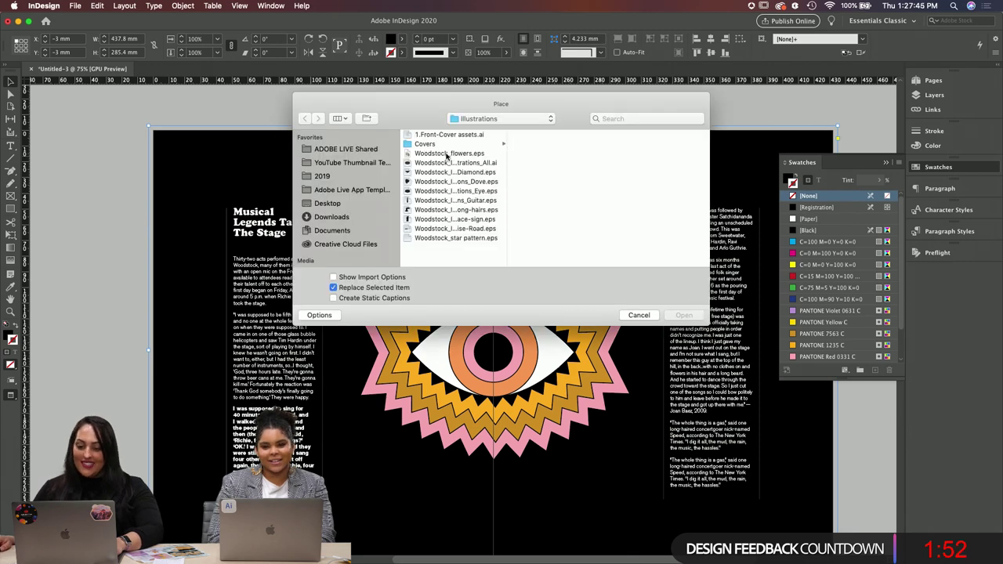
click(470, 238)
click(683, 315)
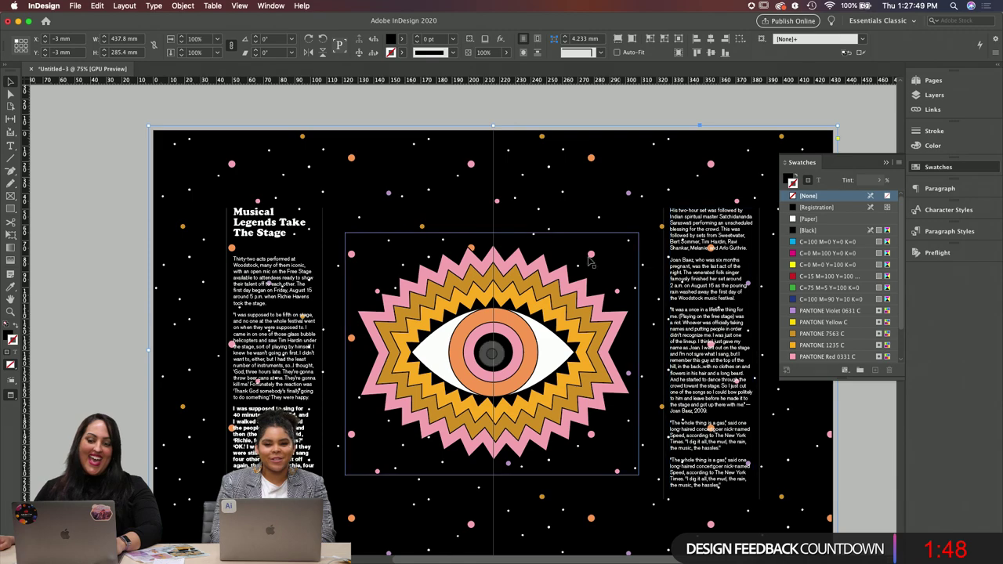
scroll(623, 161, down, 3)
scroll(623, 161, right, 1)
scroll(623, 162, up, 1)
scroll(623, 162, right, 1)
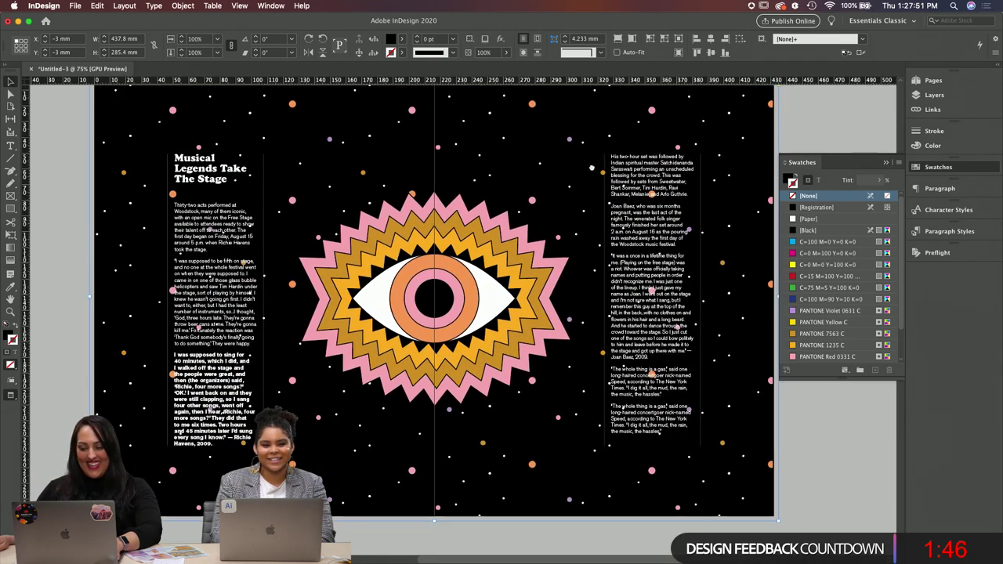
click(847, 464)
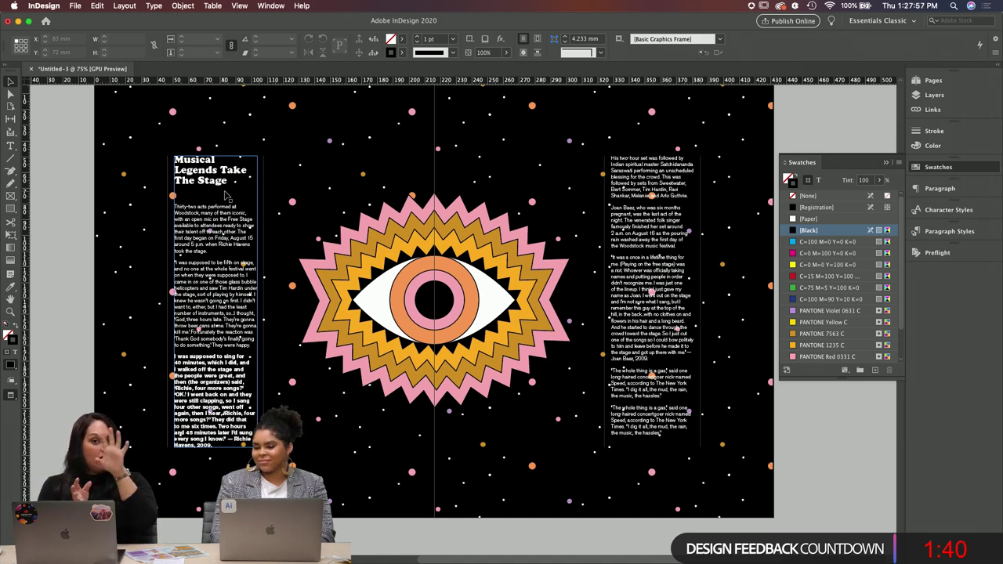
Step: Draw a black-filled rectangle frame over the left column and send it behind the text
key(m)
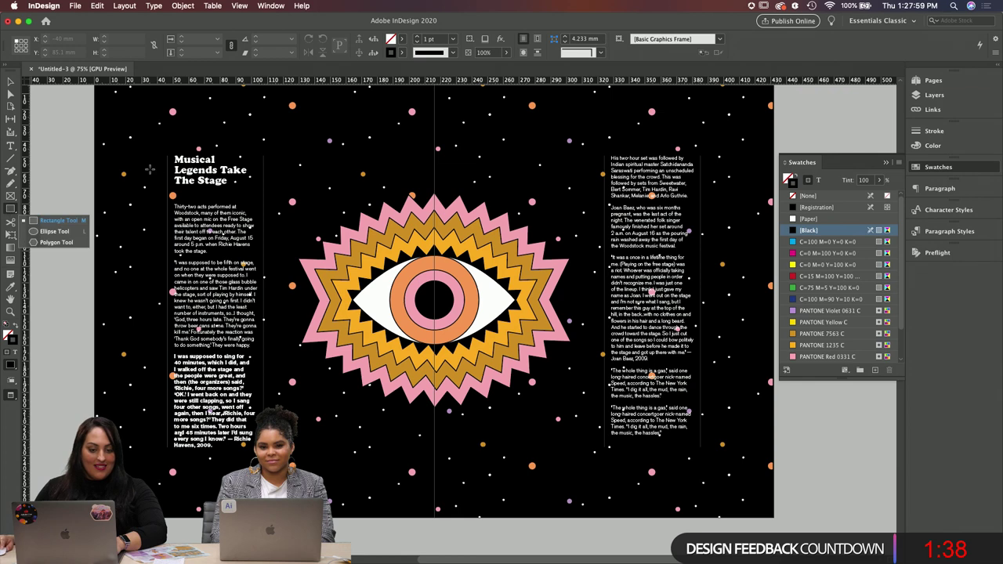
drag(163, 144, 268, 448)
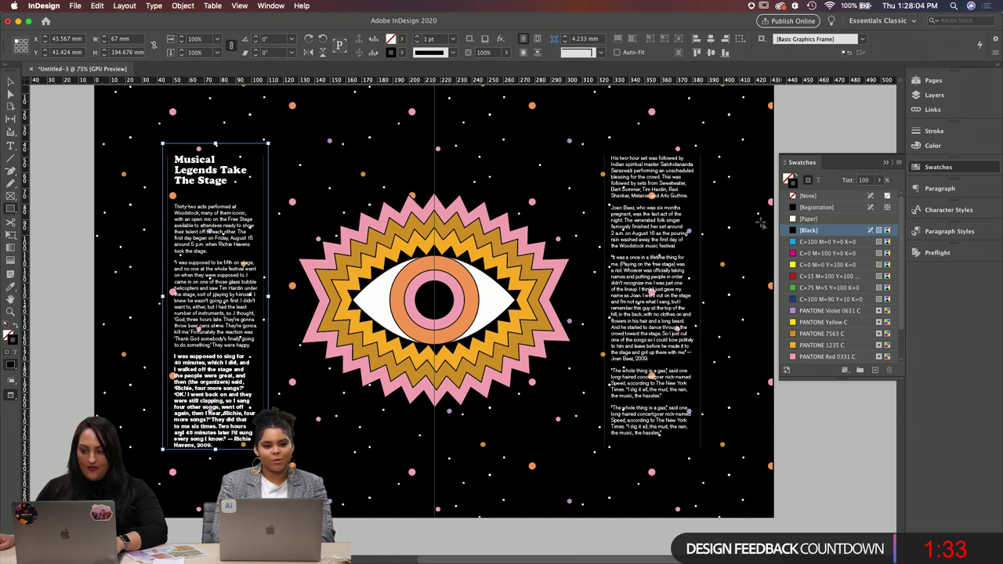
click(799, 178)
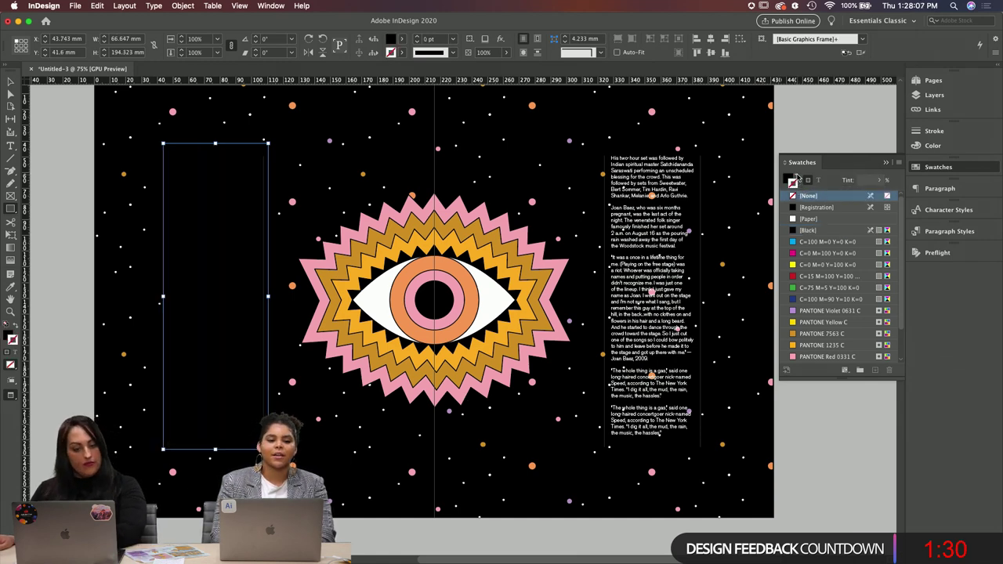
click(797, 178)
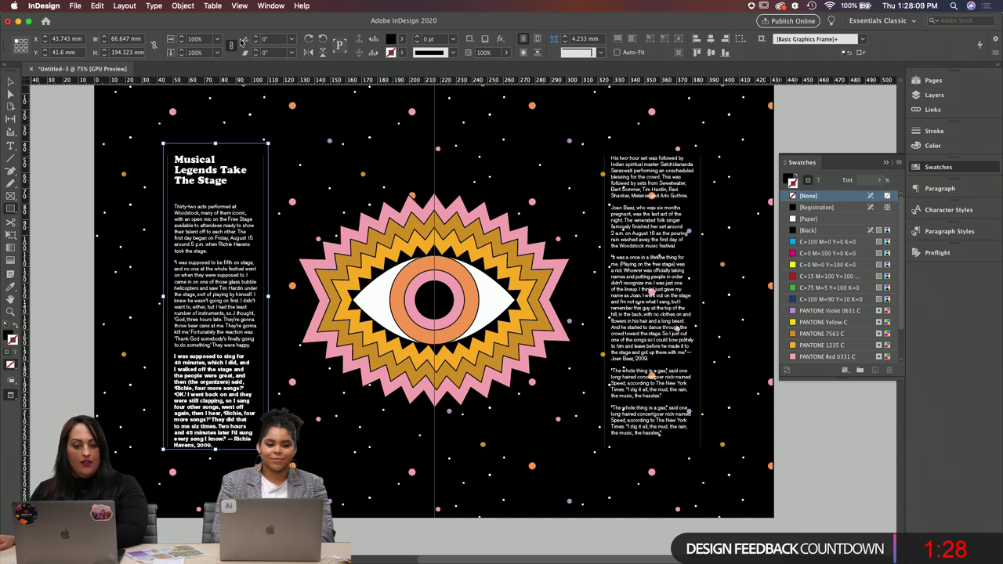
click(11, 81)
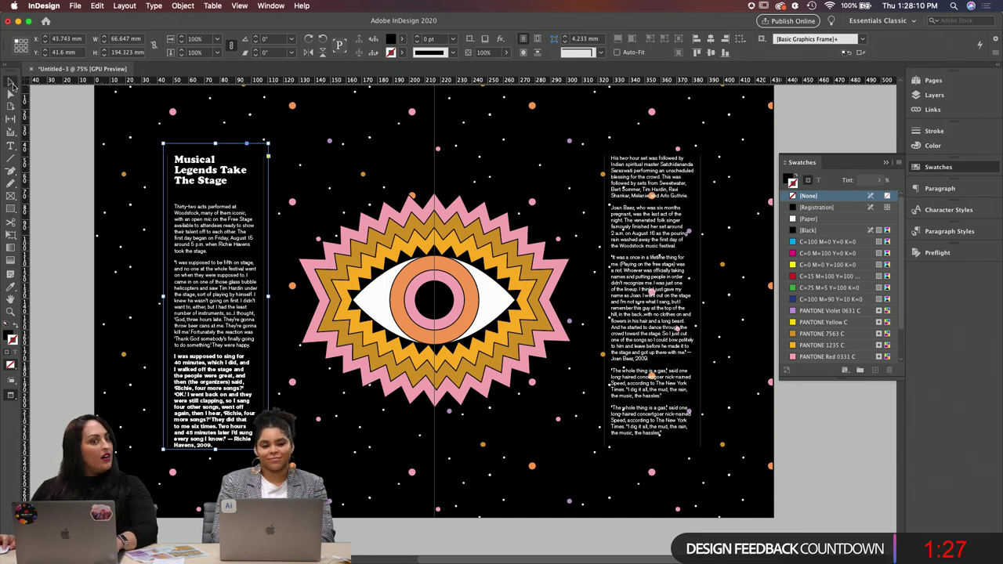
click(88, 117)
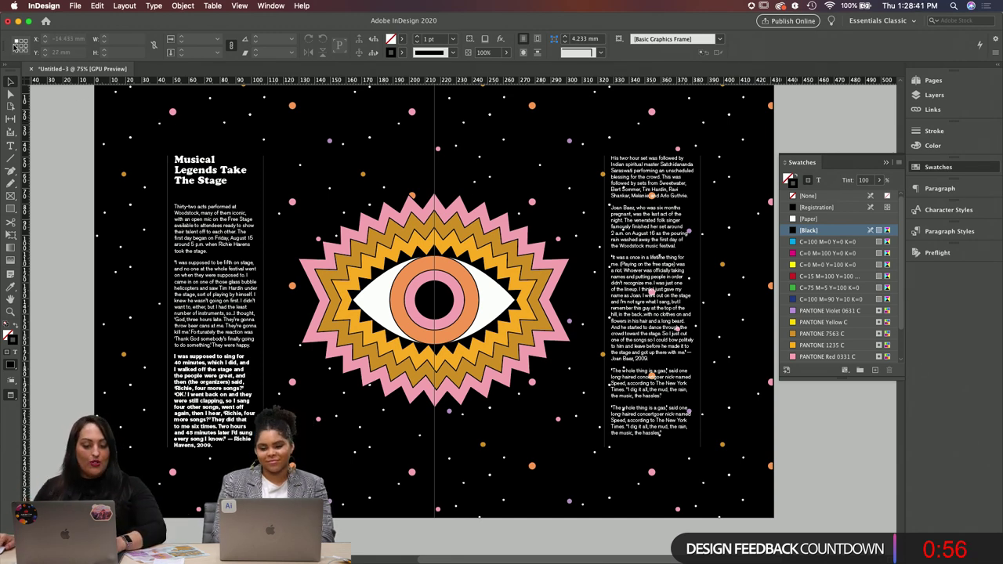
Step: Alt-drag a copy of the black backing frame onto the right text column
click(230, 158)
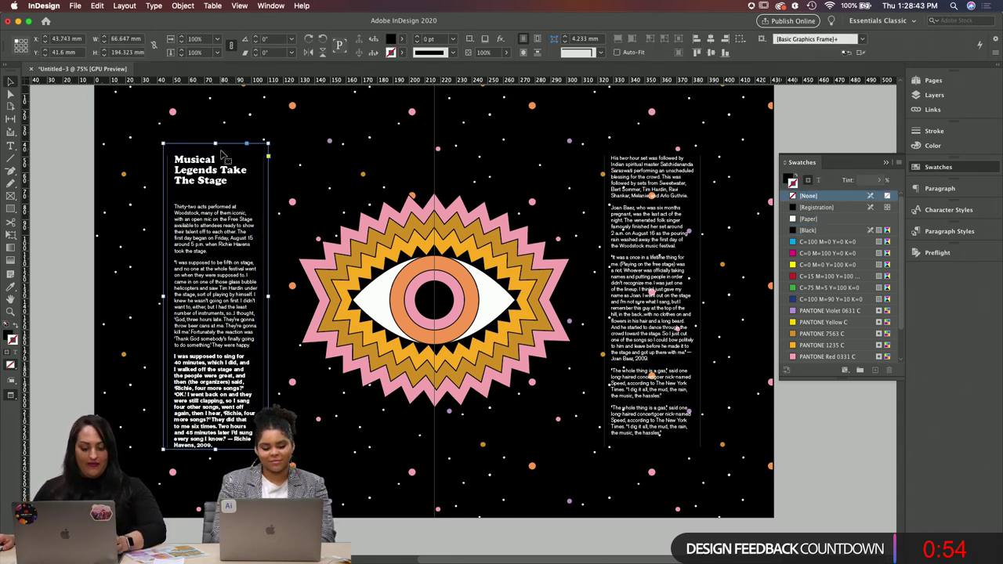
drag(329, 149, 659, 149)
click(826, 418)
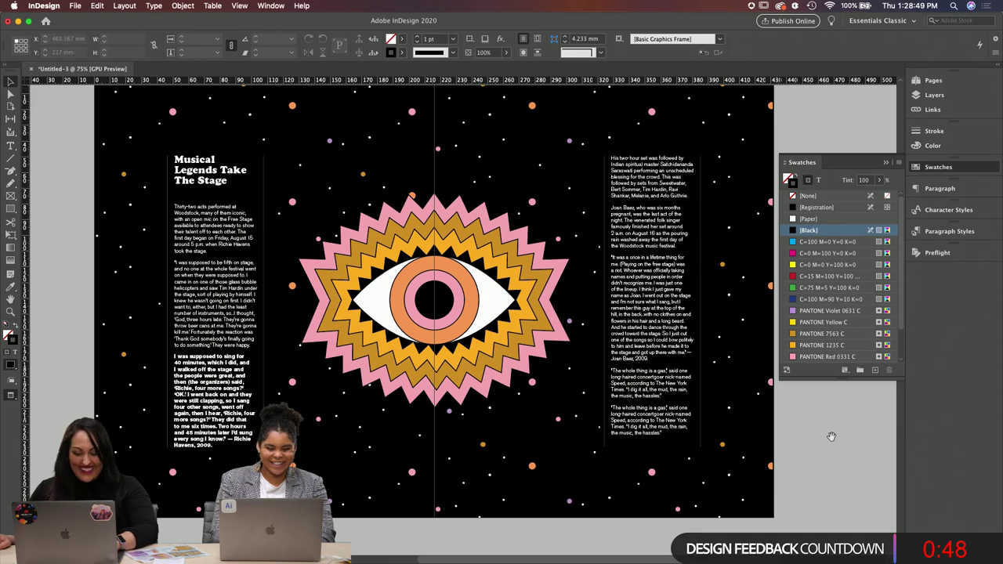
Step: Duplicate A-Master into a new B-Master in the Pages panel
scroll(827, 419, down, 2)
click(887, 163)
scroll(887, 169, left, 2)
scroll(887, 169, up, 1)
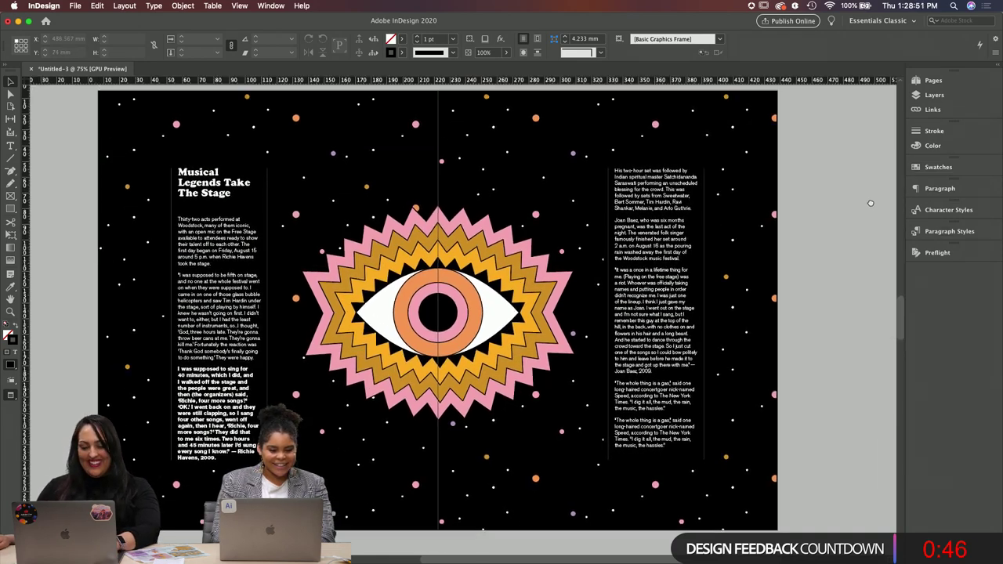
click(950, 80)
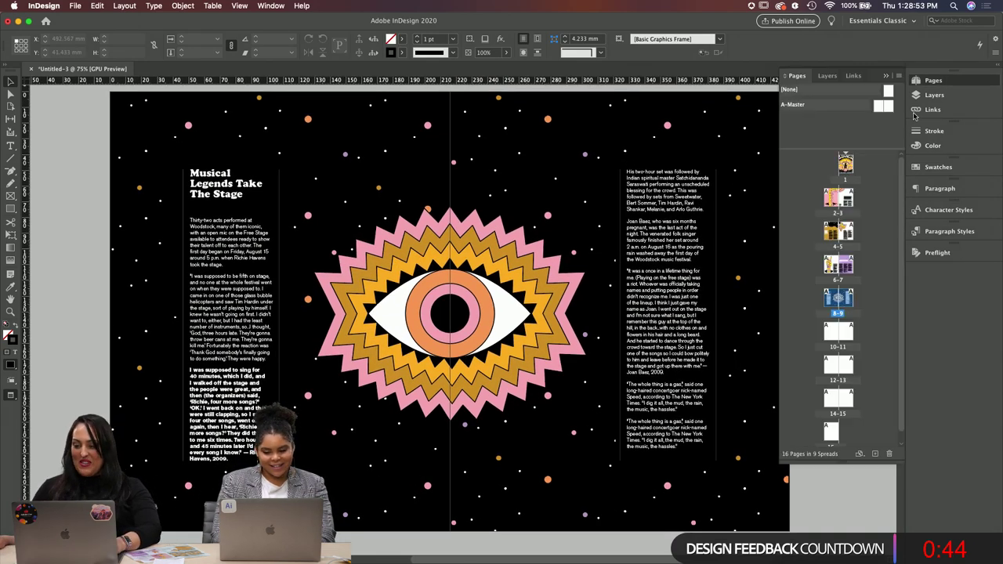
click(880, 110)
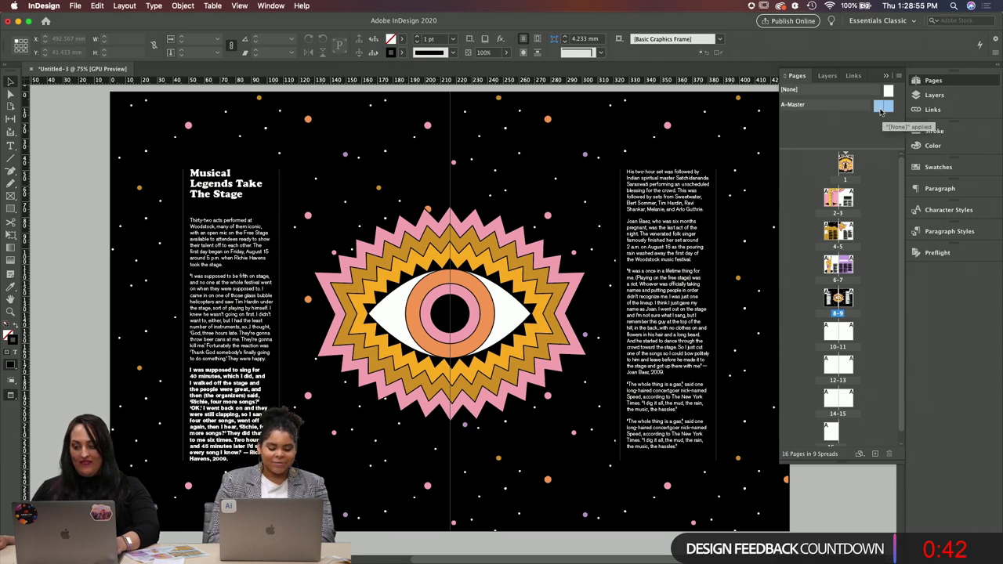
drag(880, 110, 880, 132)
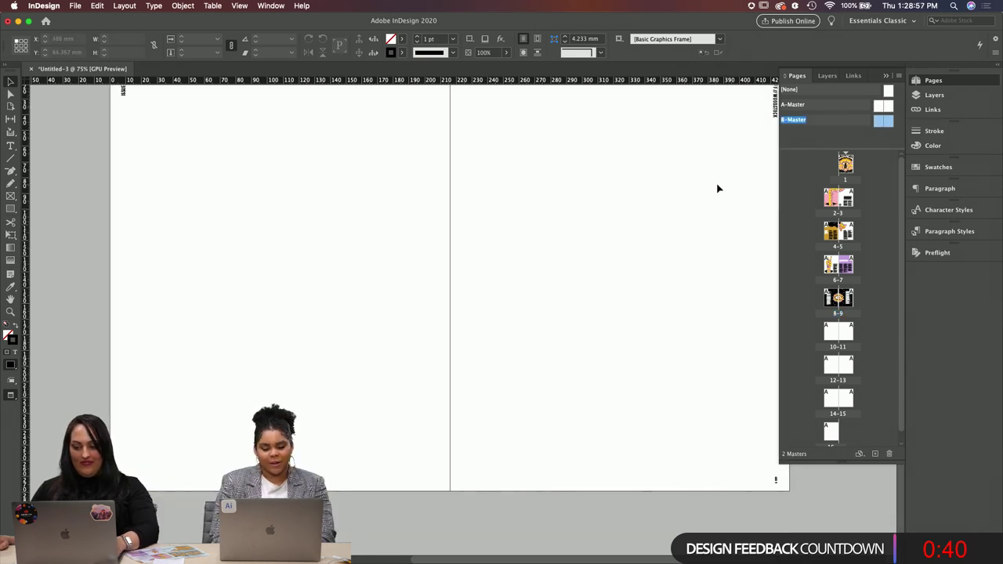
Step: Select all frames on Layer 2, delete and restore them, then apply the Black swatch
scroll(340, 177, up, 2)
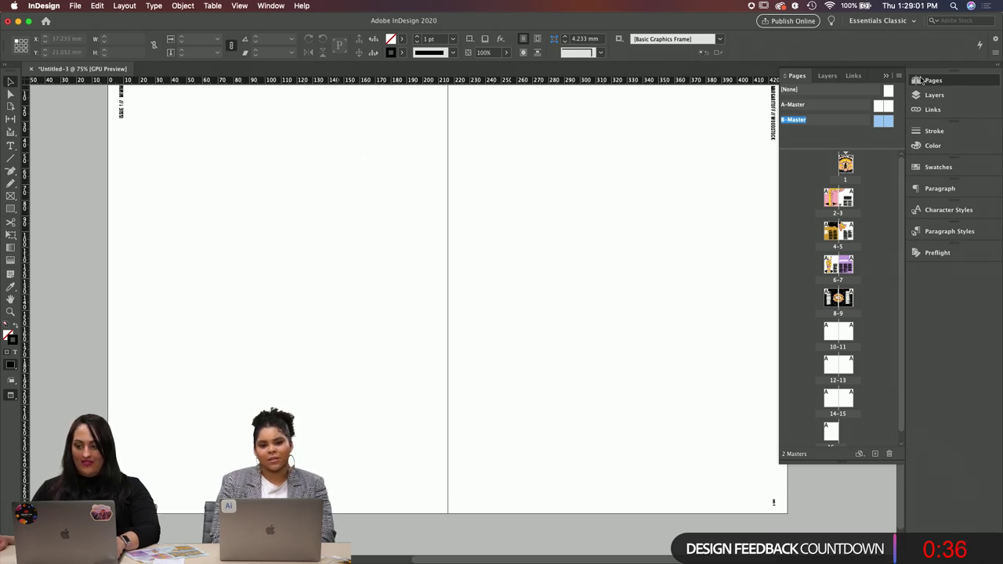
click(936, 94)
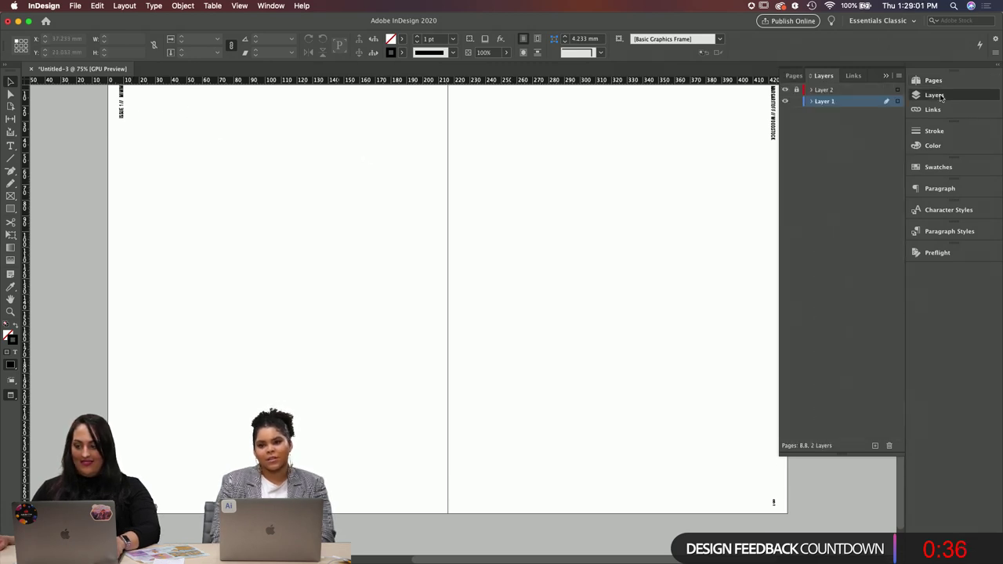
click(831, 91)
key(super+a)
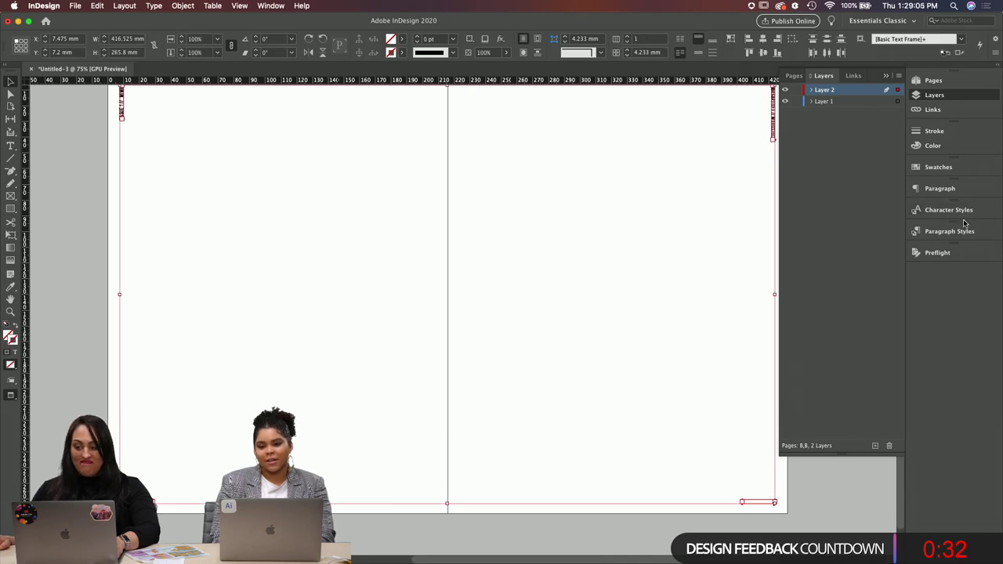
click(957, 166)
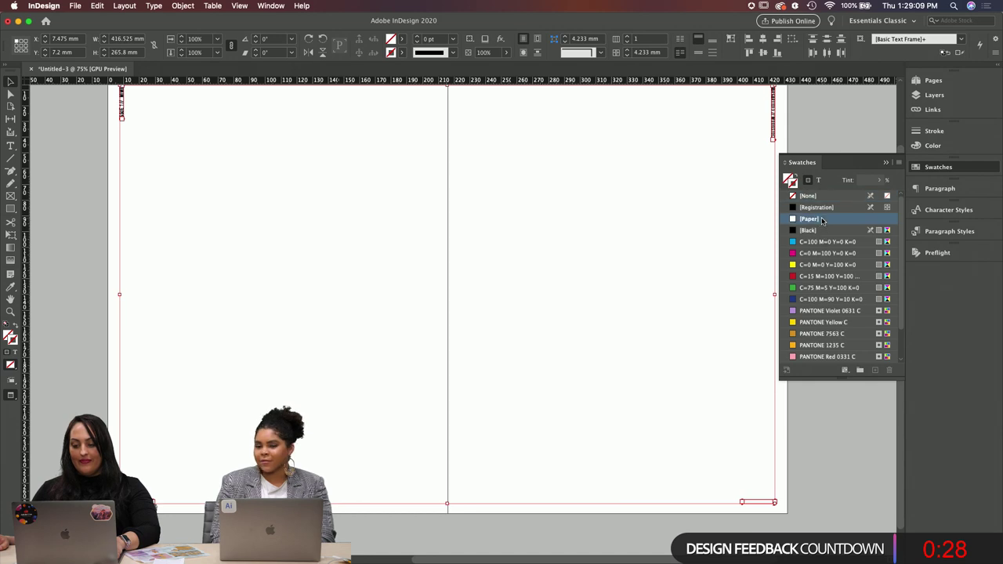
key(Delete)
click(951, 83)
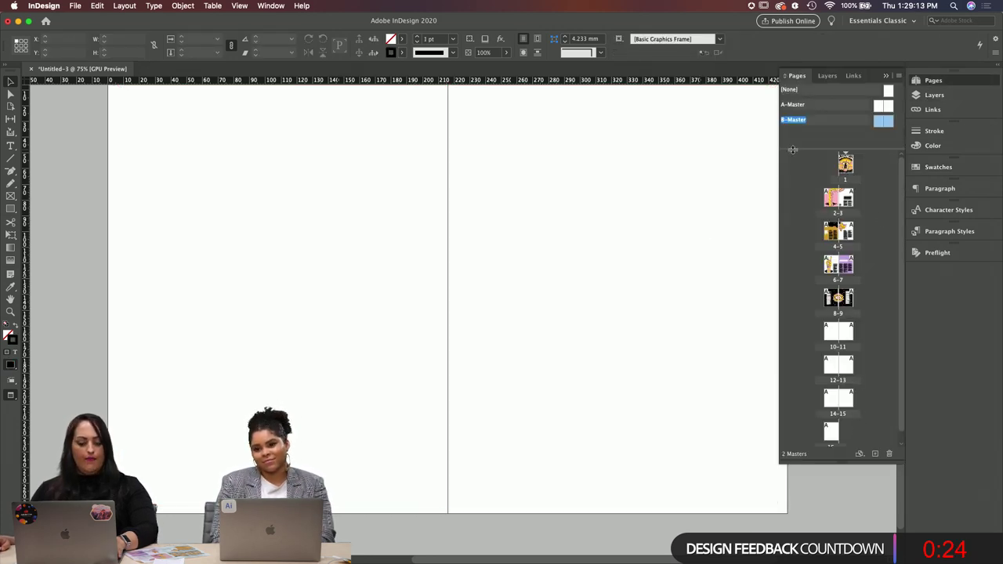
key(super+z)
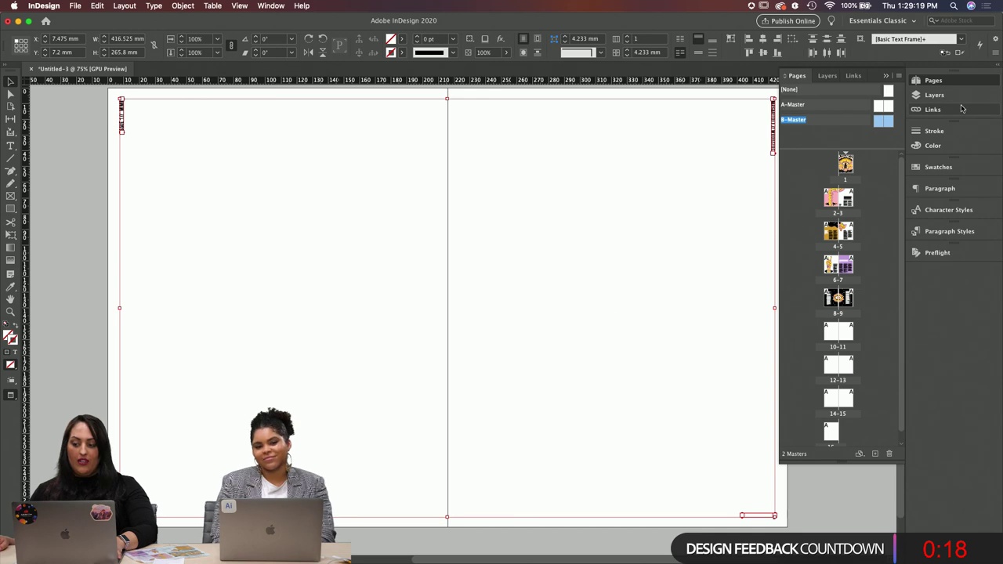
click(963, 169)
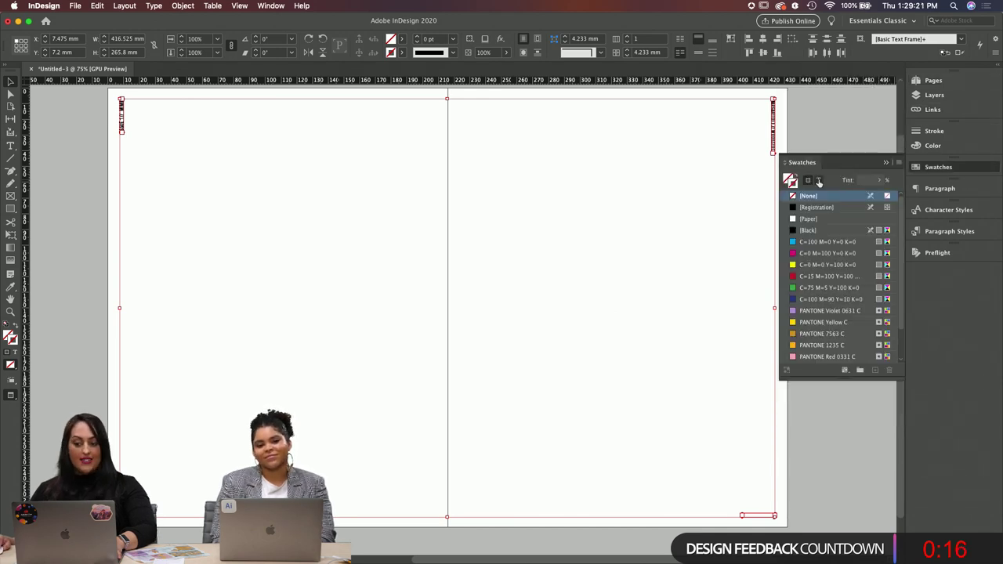
click(807, 231)
click(595, 228)
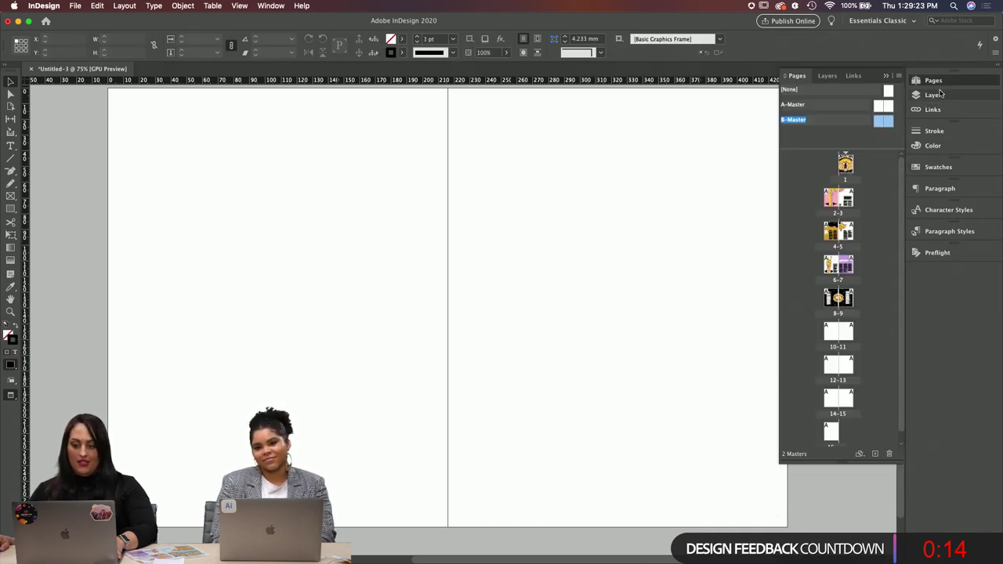
Step: Apply B-Master to the pages 8-9 spread and preview it in Presentation mode
click(934, 80)
double_click(829, 303)
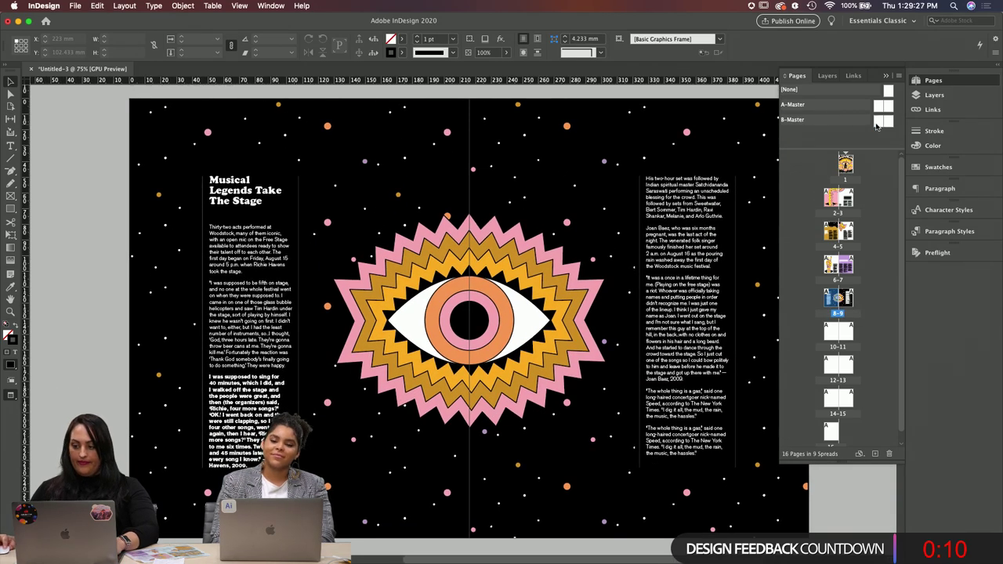
drag(881, 122, 832, 299)
drag(894, 126, 859, 298)
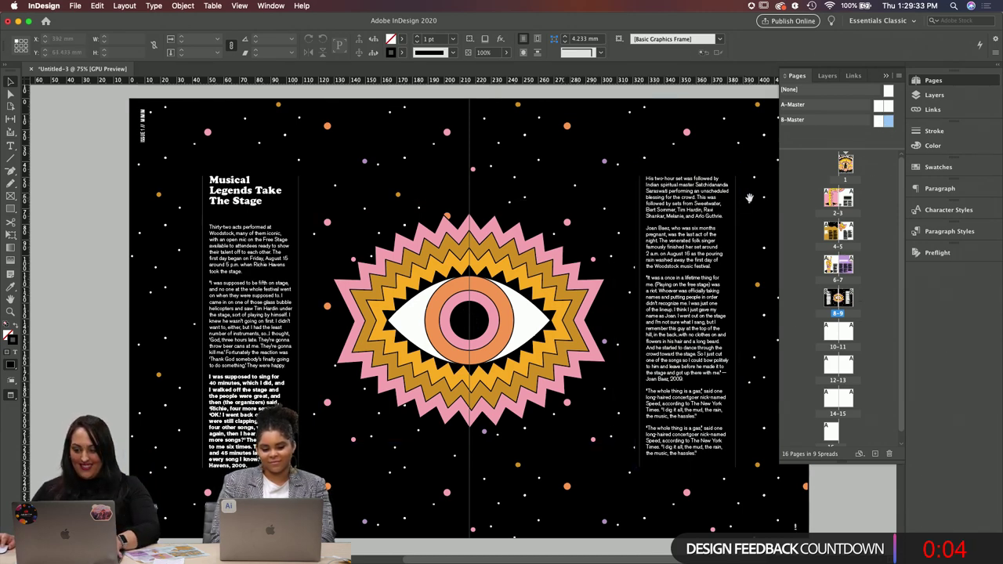
drag(750, 198, 663, 196)
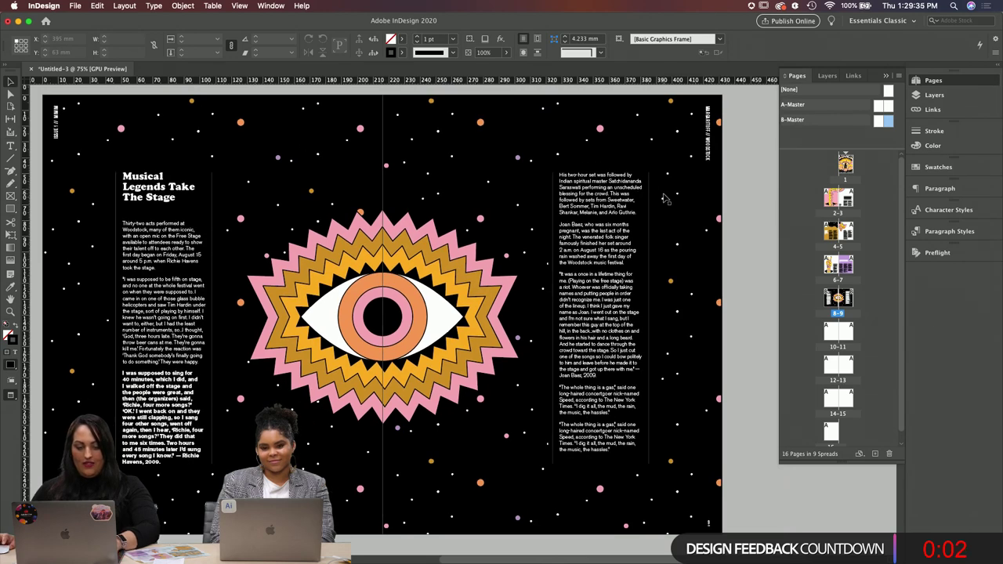
key(shift+w)
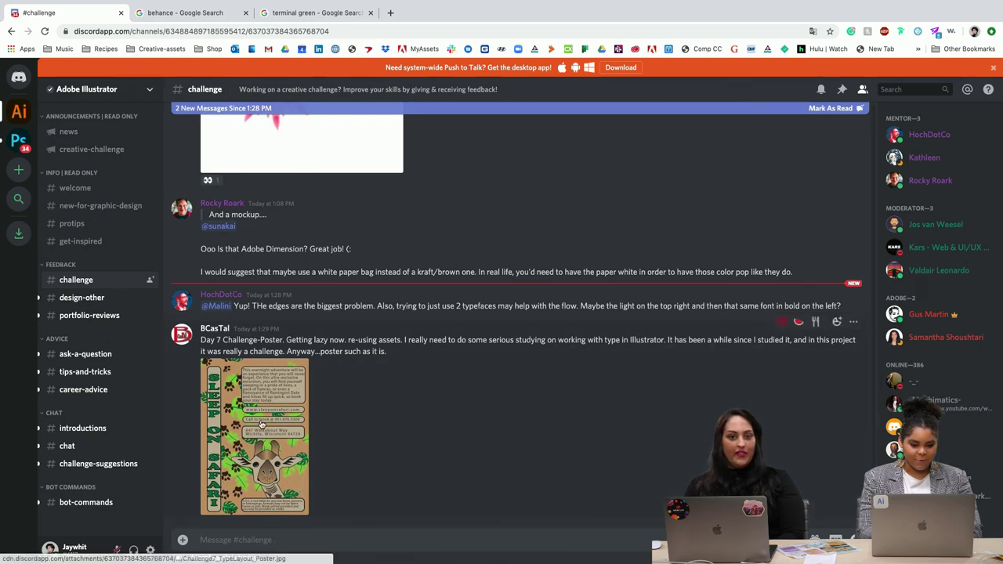
Step: Enlarge the Day 7 'Sleep on Safari' poster thumbnail in the #challenge channel
click(258, 377)
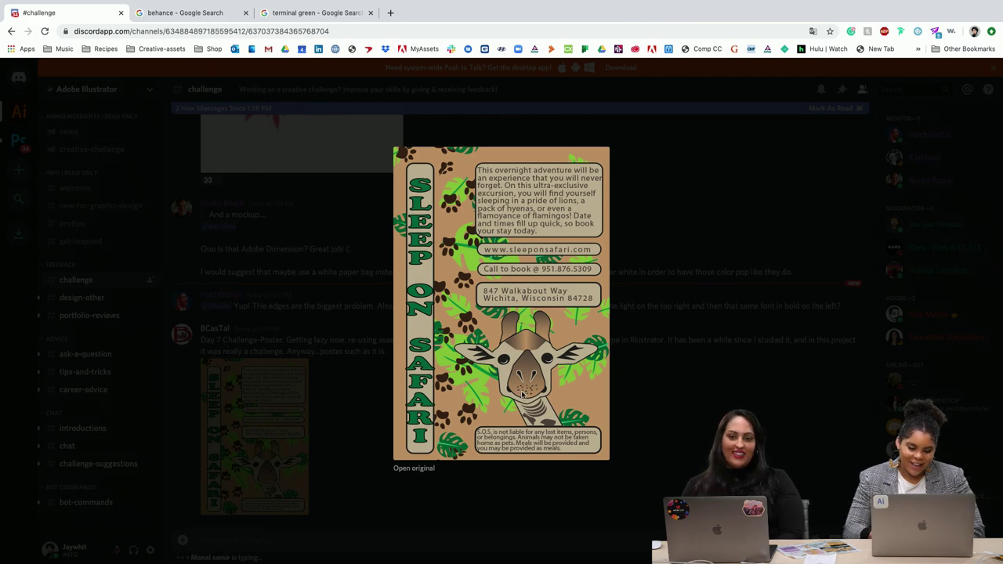
Step: Look over the enlarged poster, then close it with Esc to return to #challenge
scroll(521, 391, up, 5)
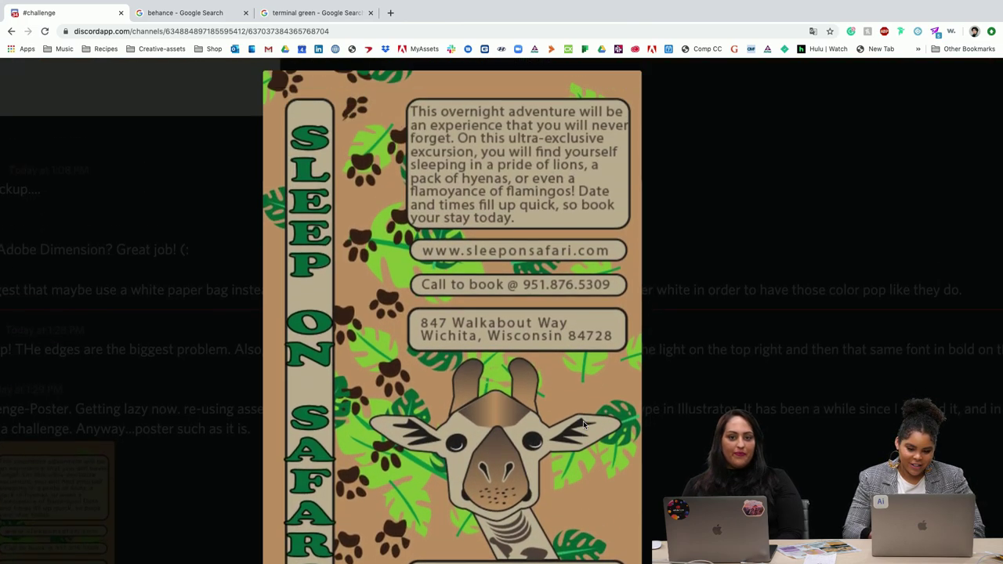
scroll(580, 427, down, 3)
scroll(575, 430, down, 2)
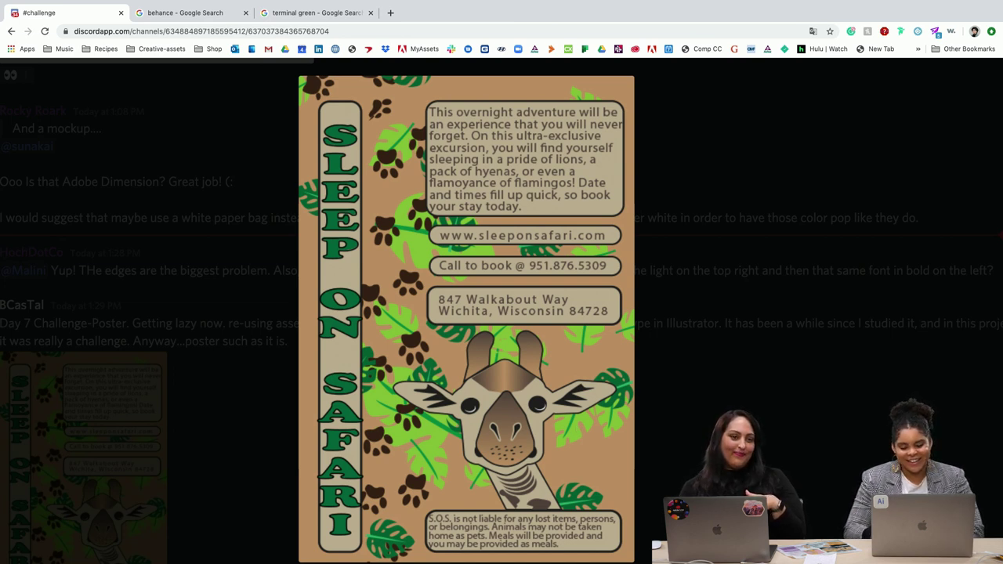
key(Escape)
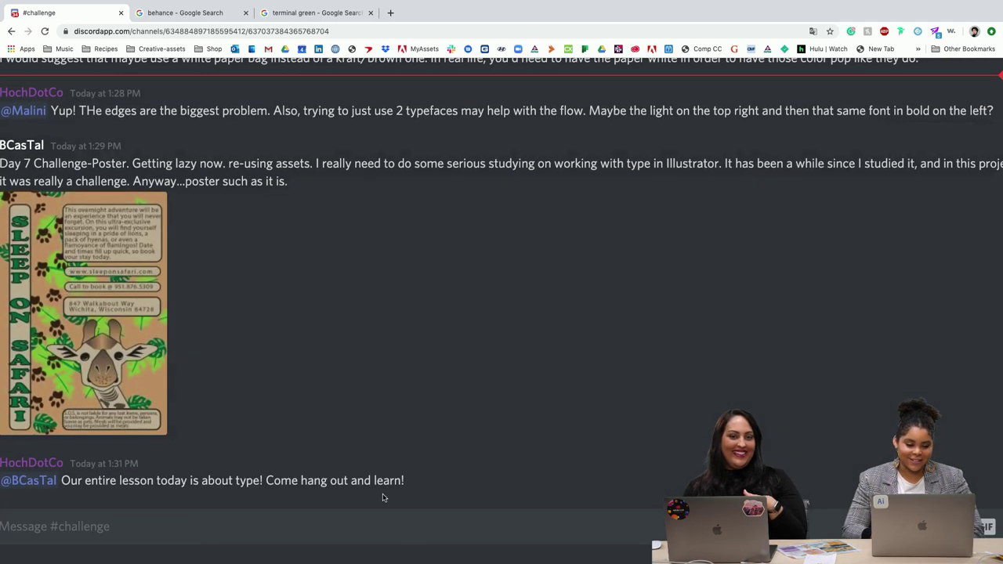
scroll(183, 443, up, 3)
scroll(184, 443, up, 5)
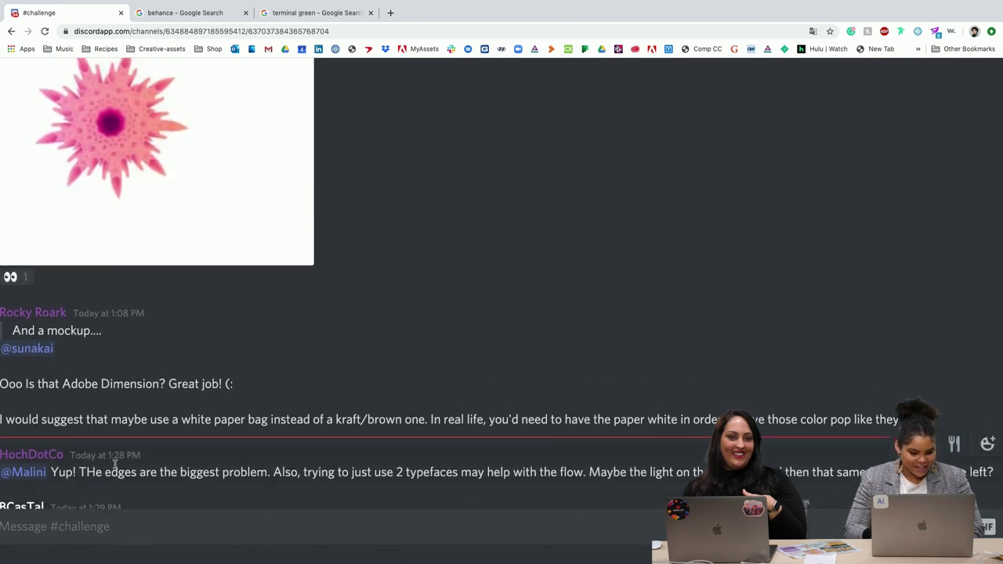
scroll(112, 464, up, 4)
click(99, 333)
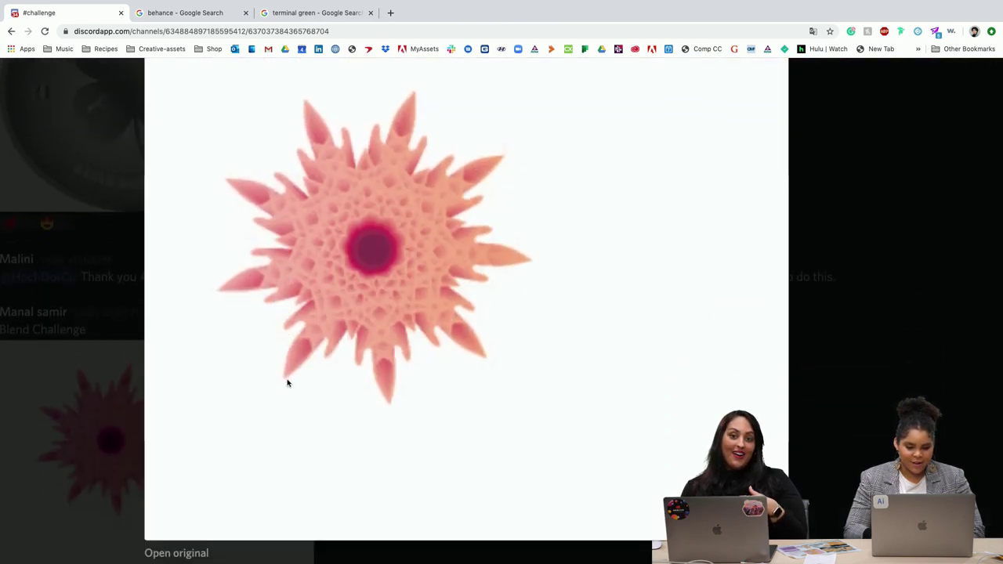
scroll(286, 383, up, 3)
scroll(279, 395, up, 2)
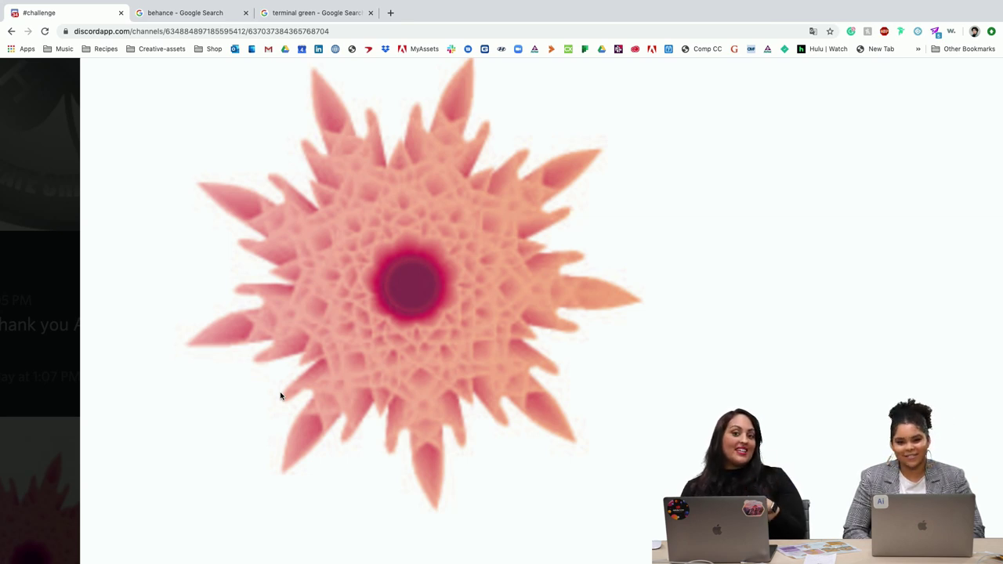
scroll(304, 401, up, 1)
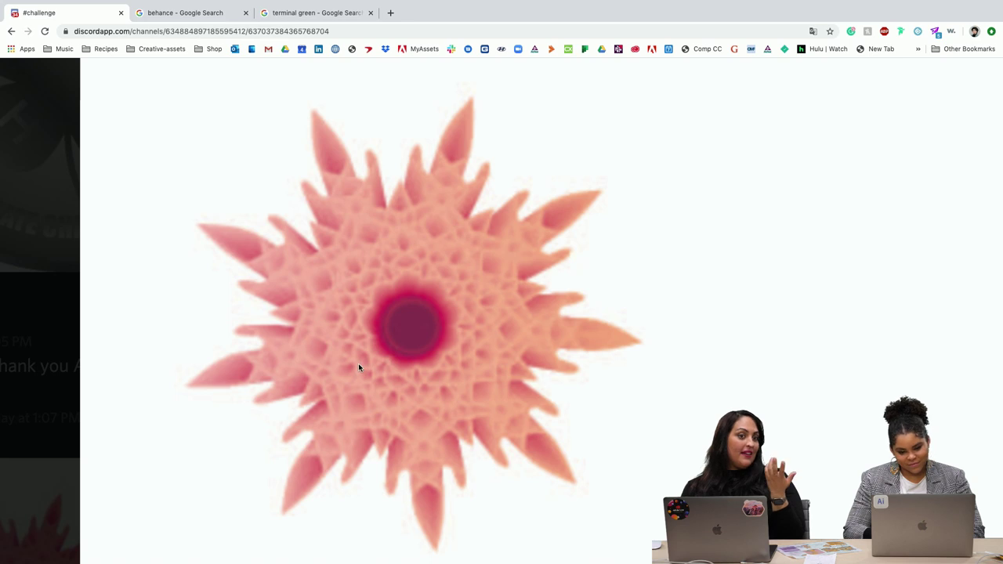
scroll(330, 381, down, 2)
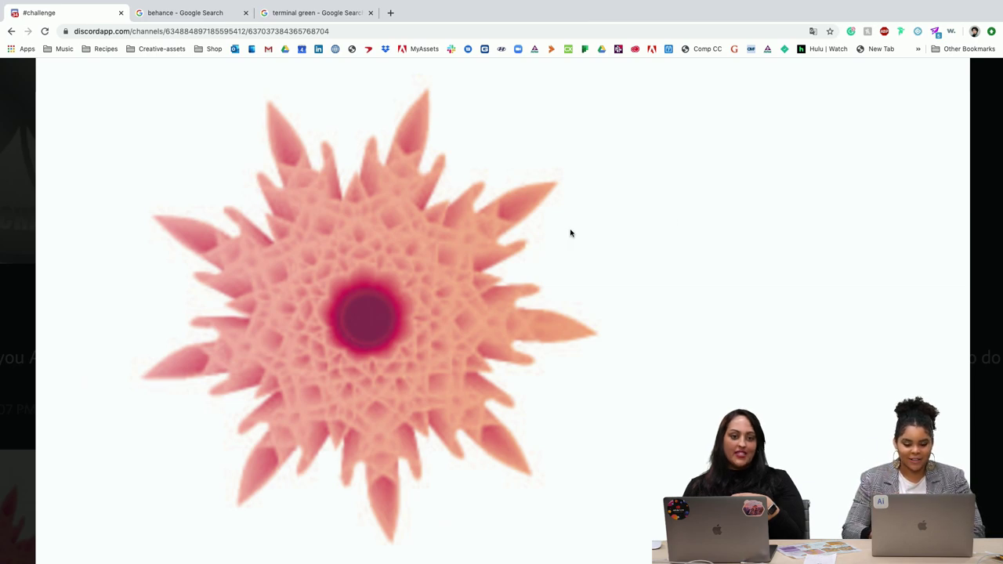
scroll(571, 233, down, 5)
Step: Close the starburst image, enlarge the Day 6 silver clover coin image, then close it
click(870, 329)
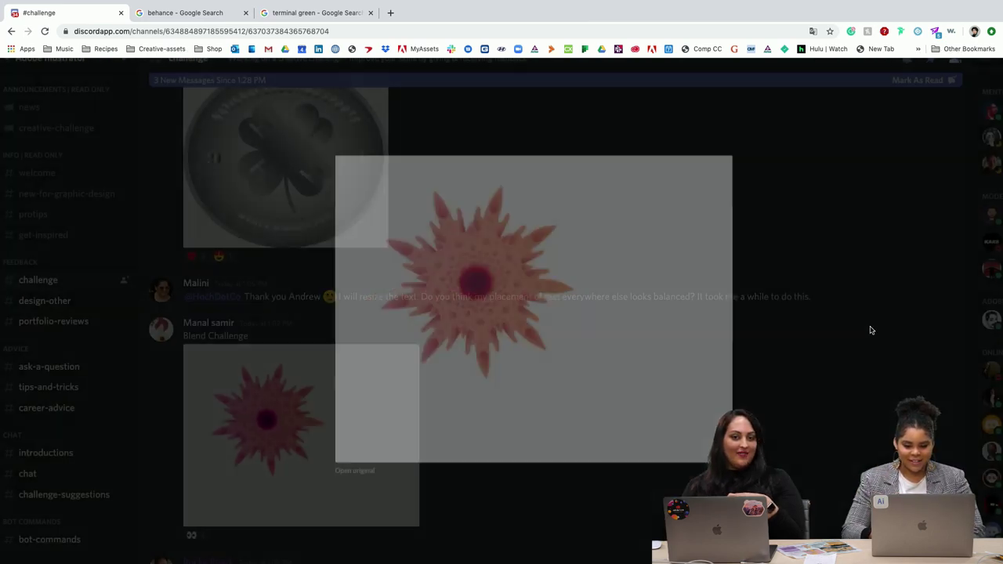
scroll(368, 377, up, 5)
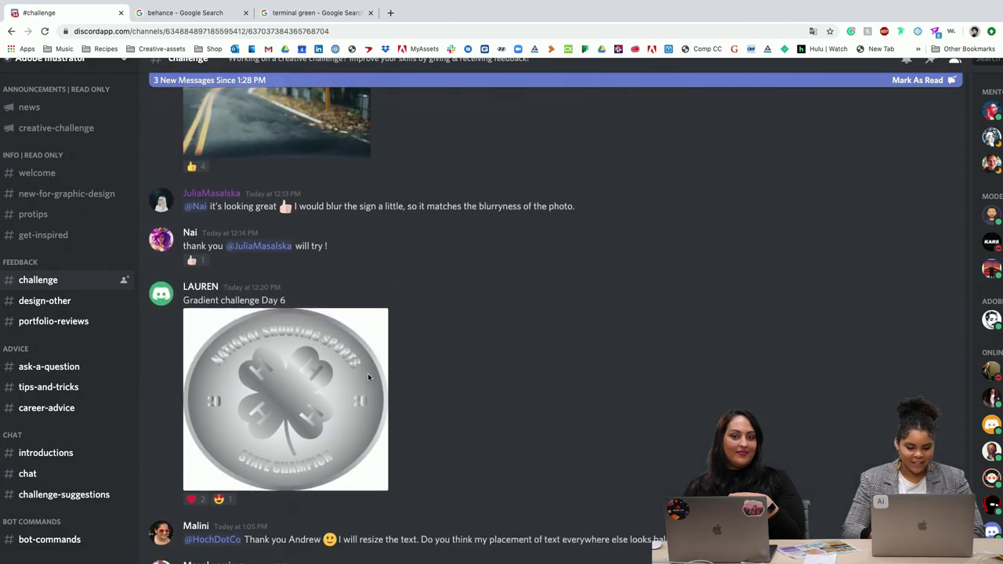
scroll(369, 378, down, 1)
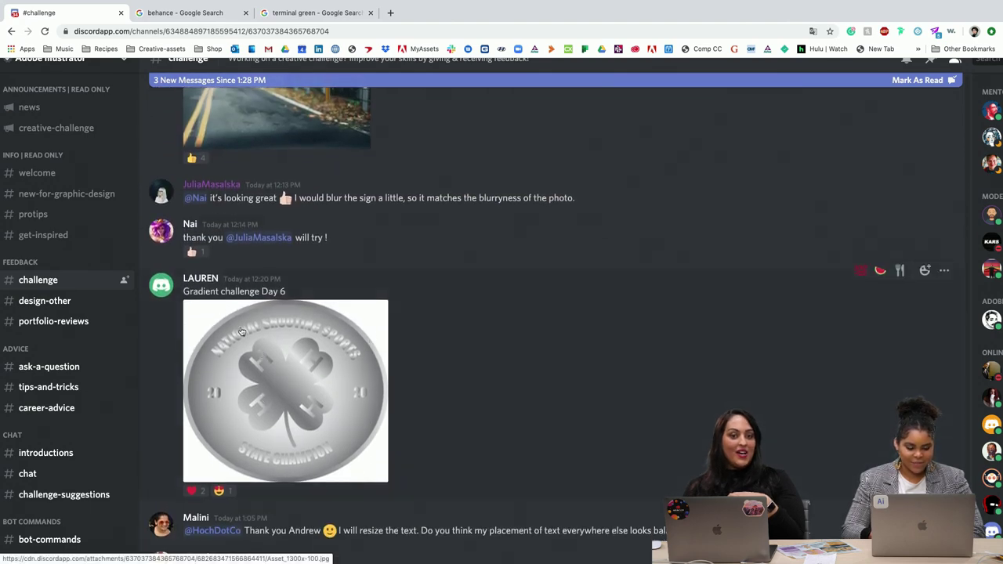
click(242, 332)
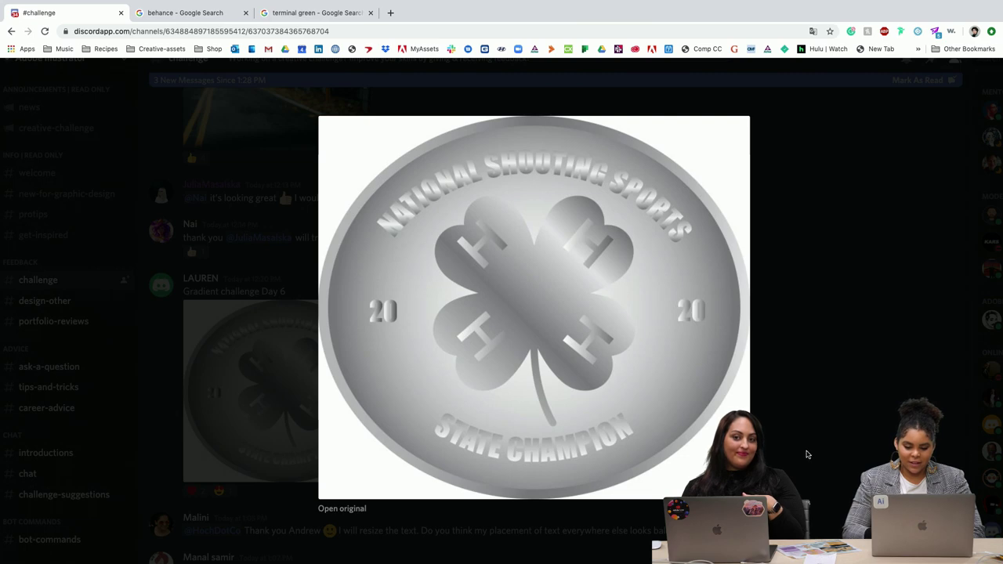
click(807, 455)
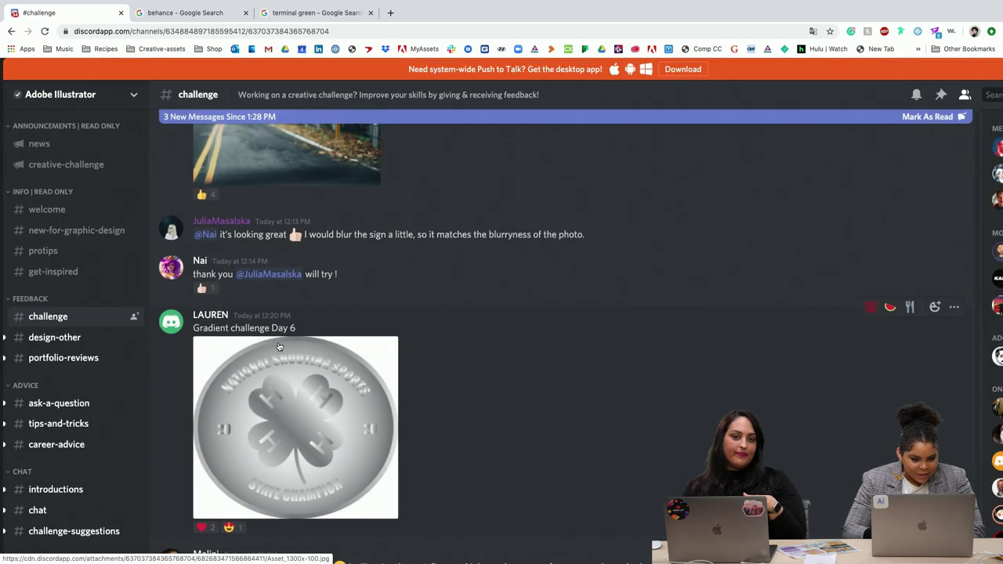
scroll(279, 347, up, 5)
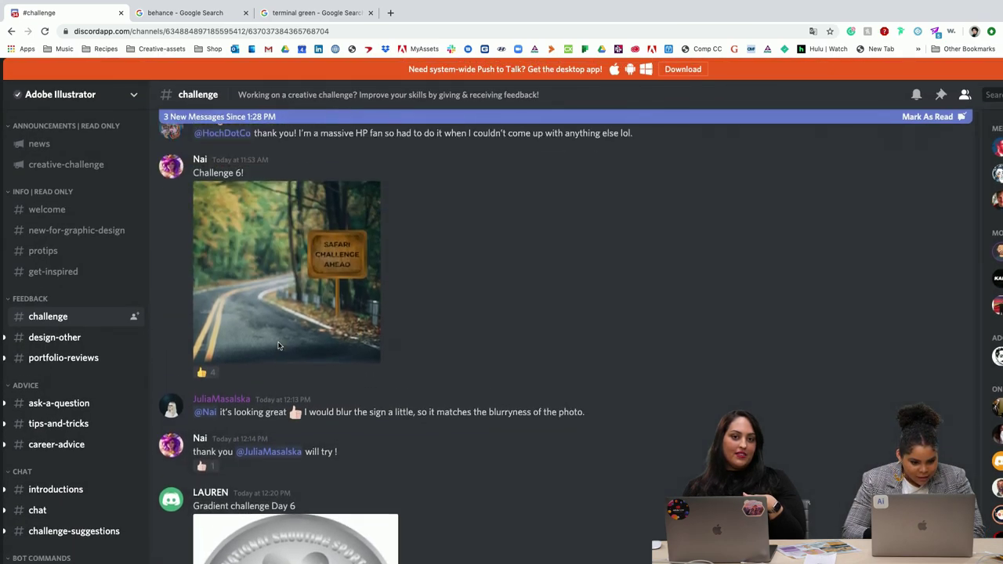
scroll(292, 335, down, 1)
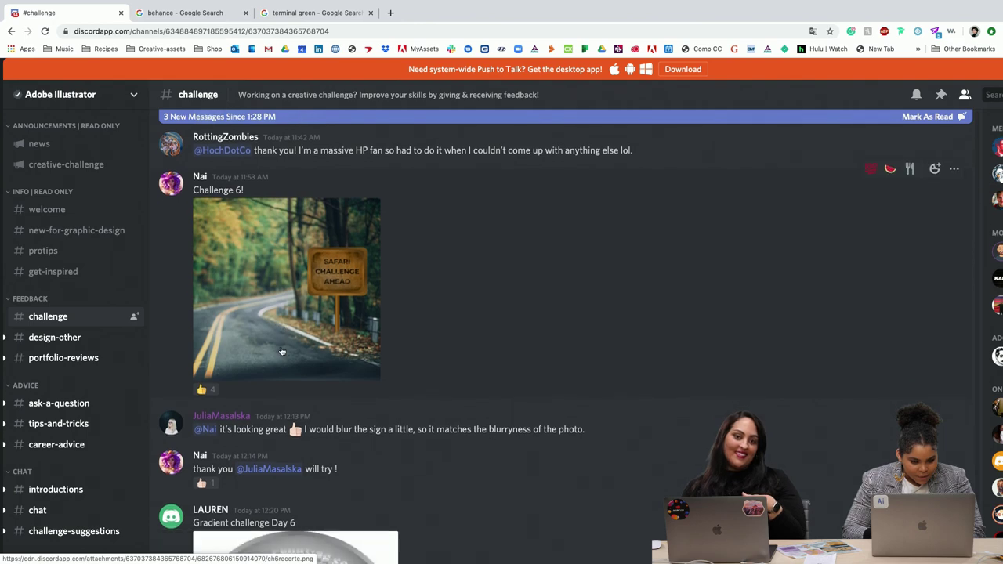
scroll(292, 336, down, 1)
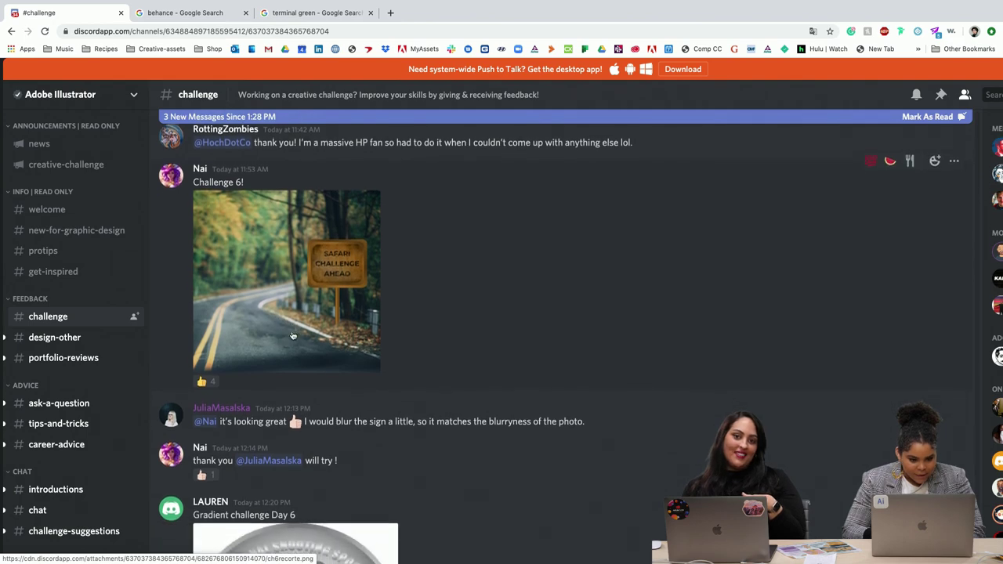
click(314, 293)
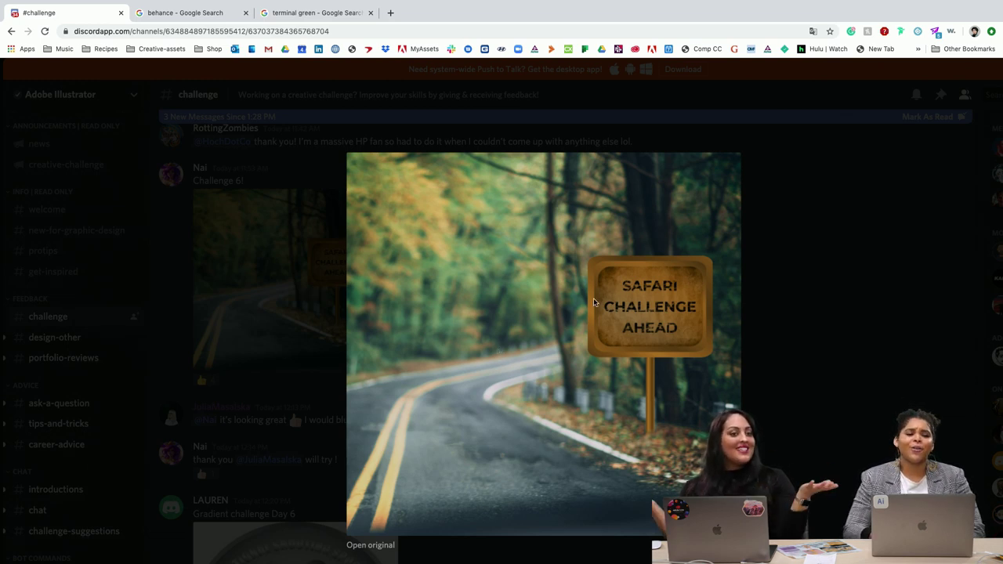
click(772, 340)
scroll(463, 340, down, 4)
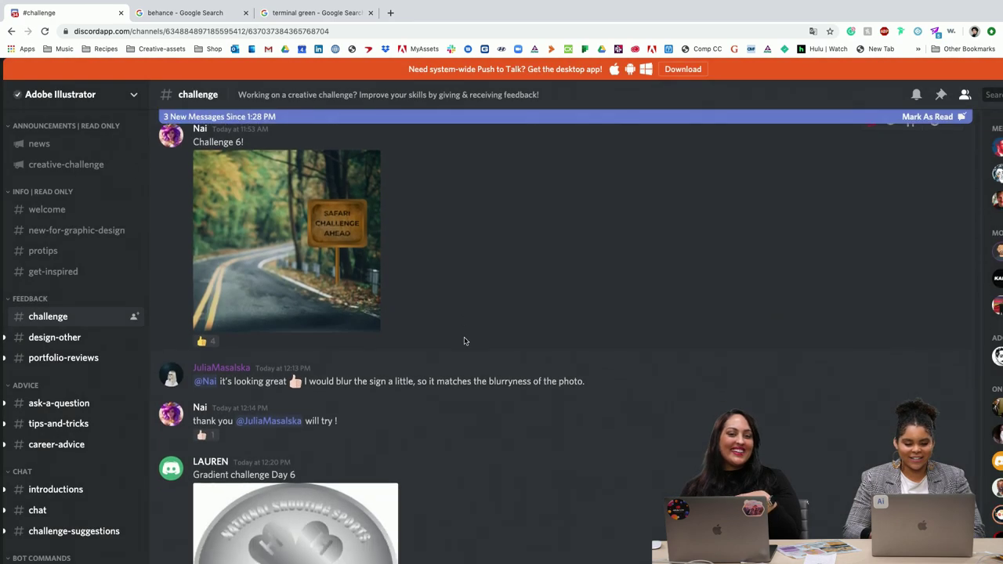
scroll(464, 341, down, 10)
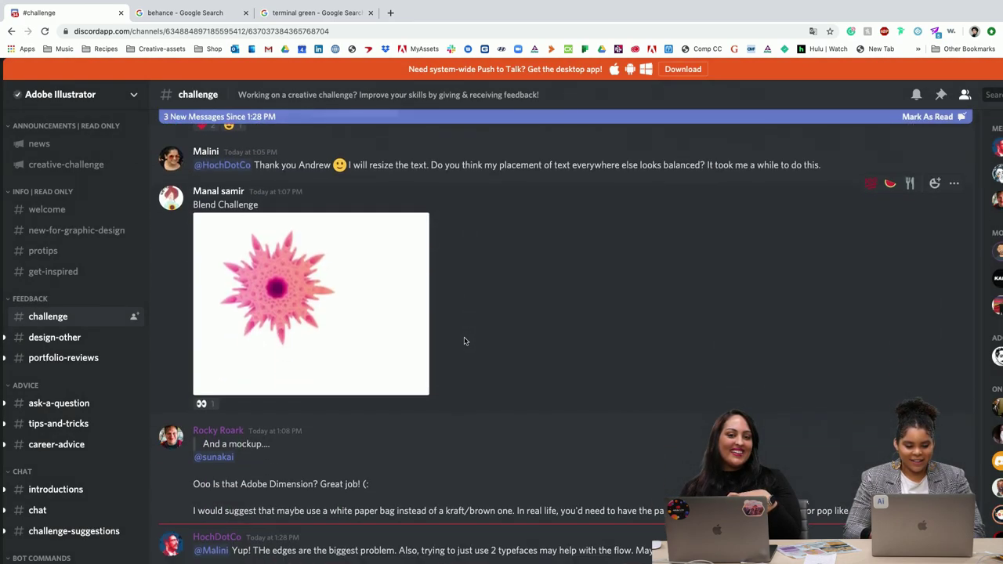
scroll(463, 341, down, 6)
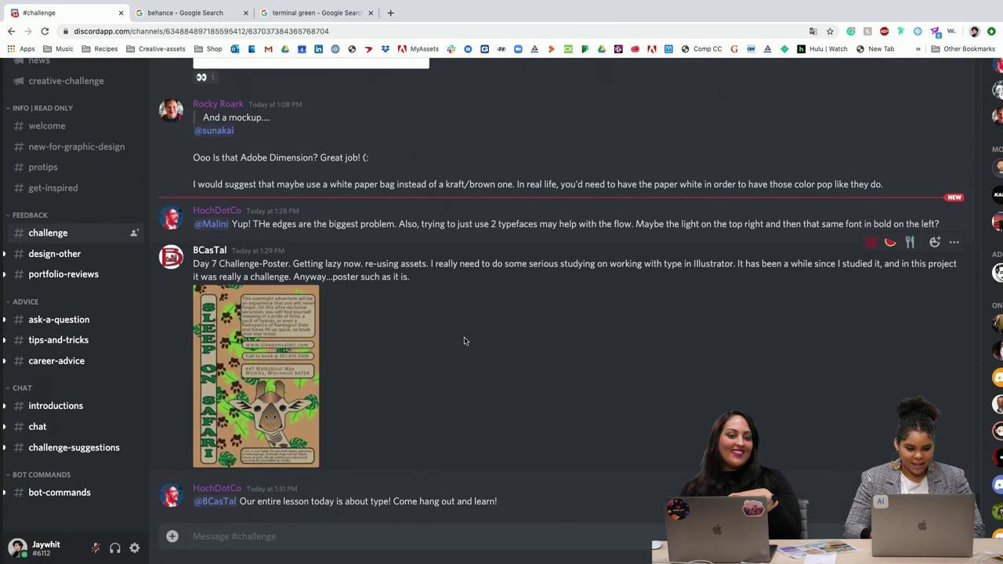
scroll(396, 461, up, 7)
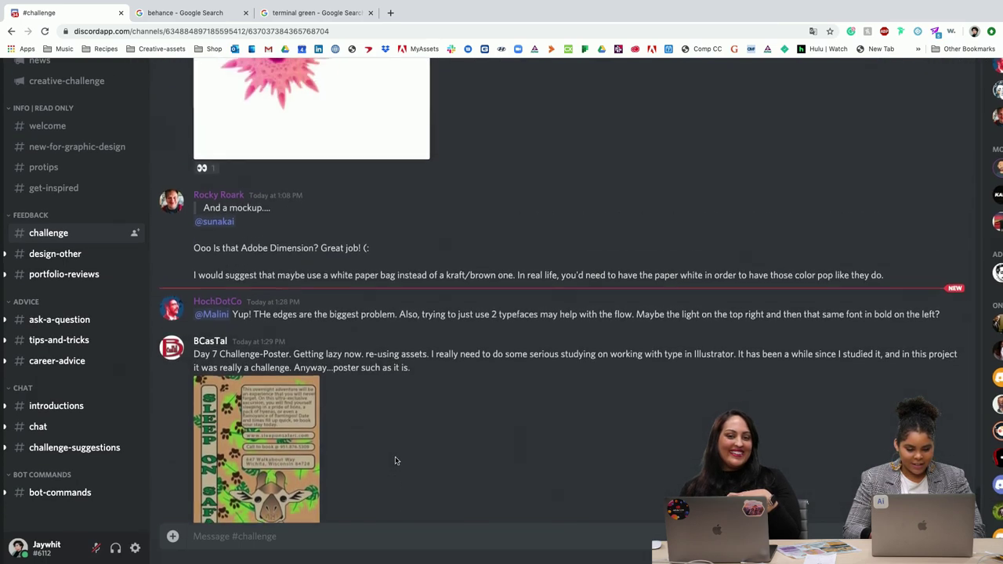
scroll(395, 460, up, 8)
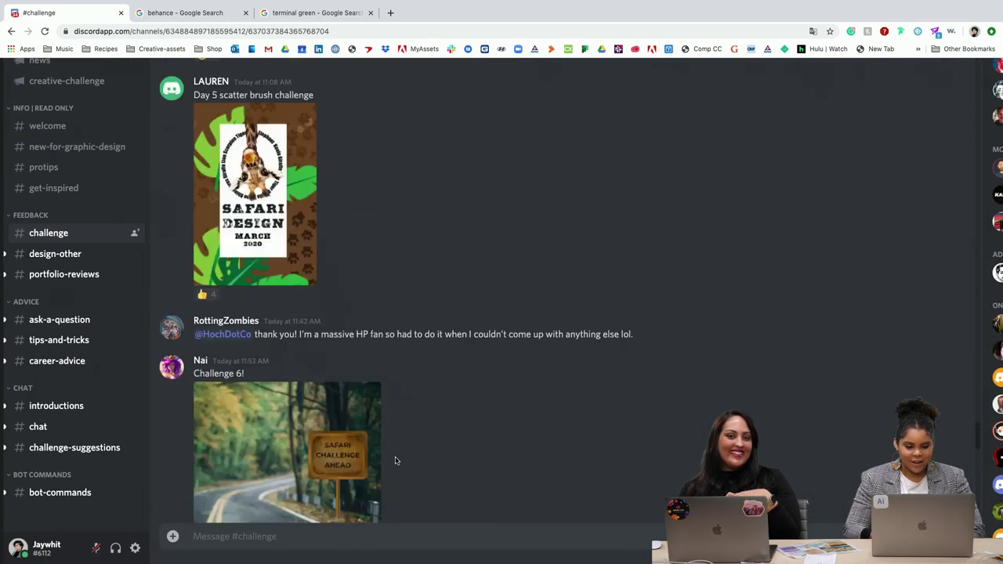
scroll(395, 461, down, 15)
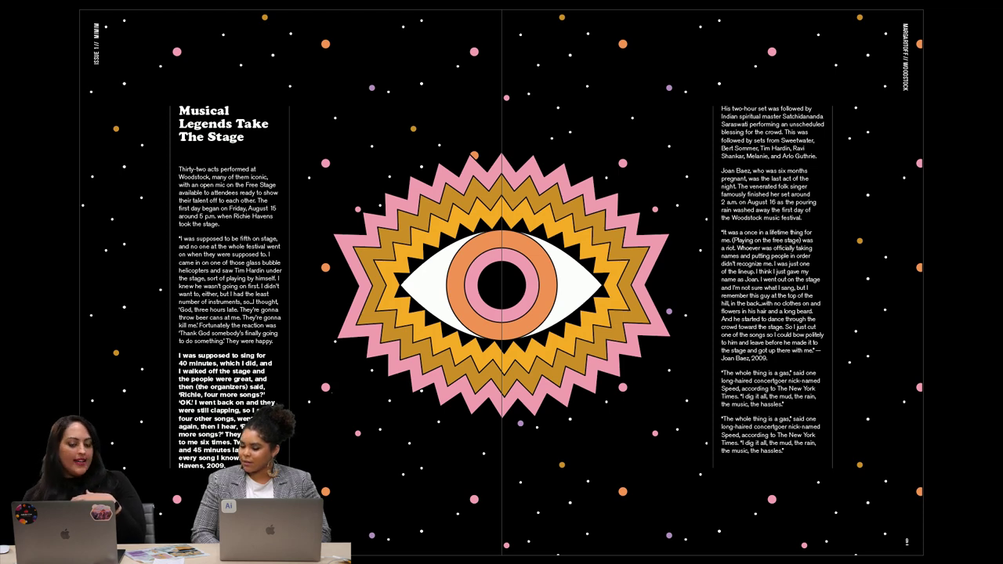
Step: Exit Presentation mode, jump to spread 10-11, and cancel a first Place dialog
key(Escape)
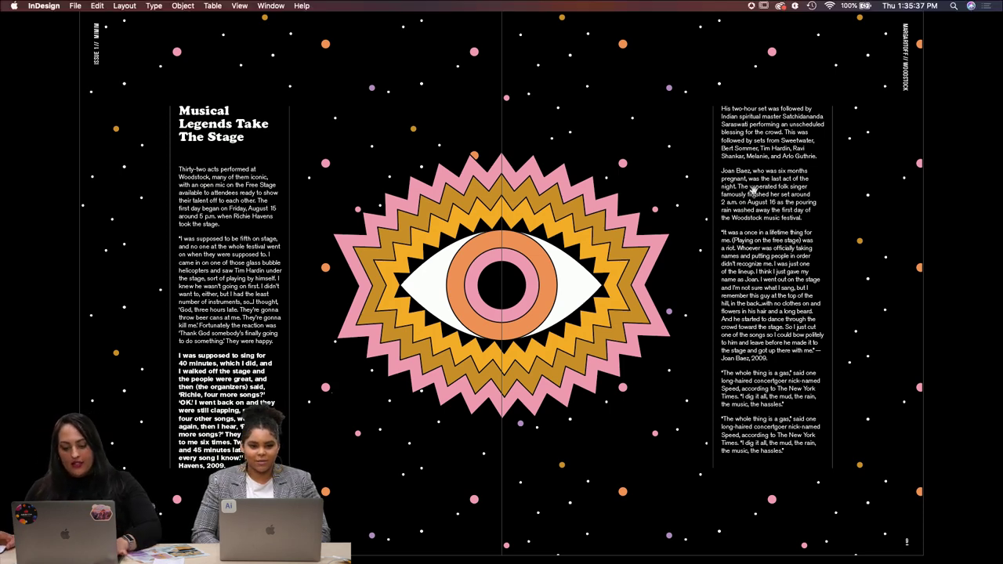
scroll(605, 171, down, 6)
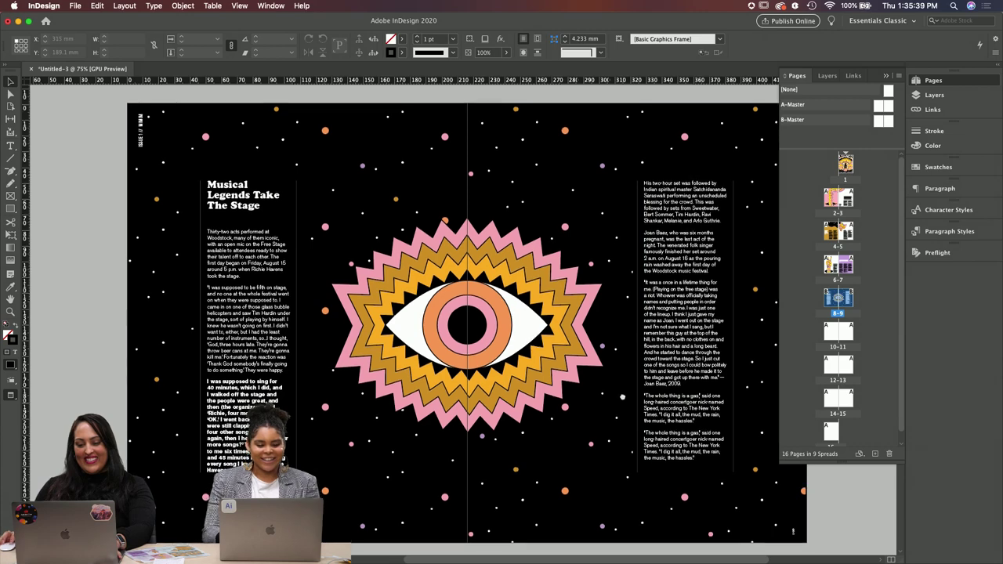
scroll(605, 172, down, 8)
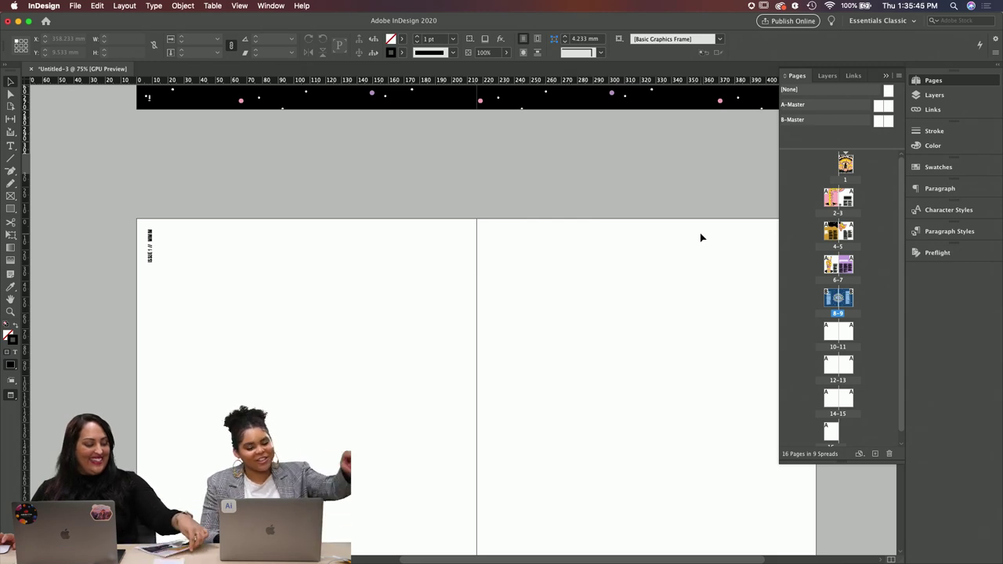
key(shift+Page_Down)
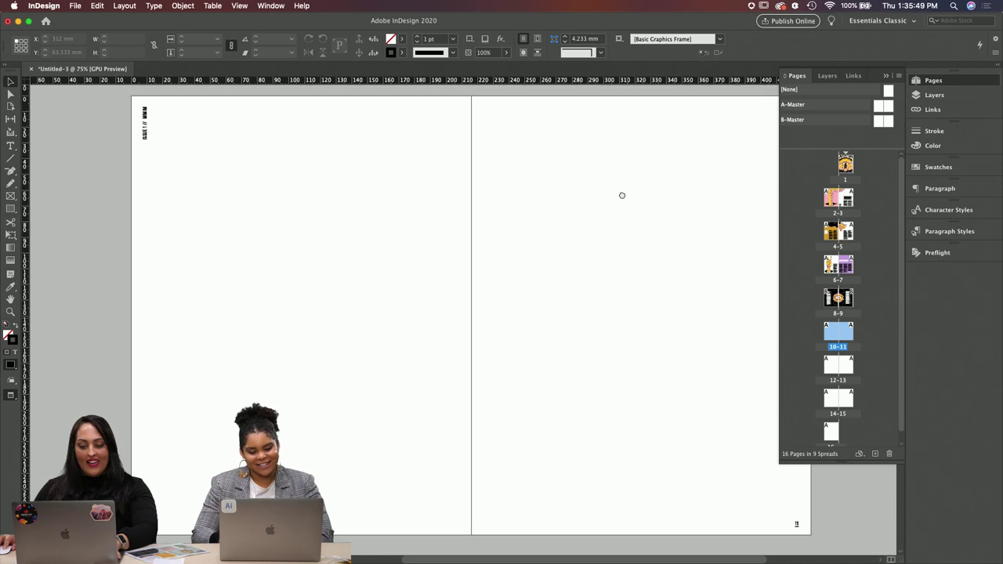
key(super+d)
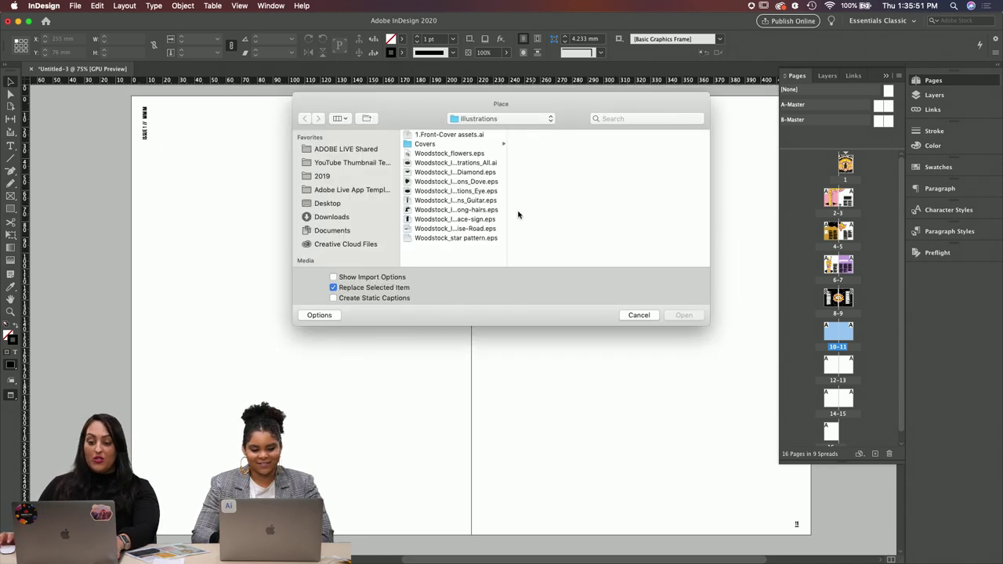
click(638, 315)
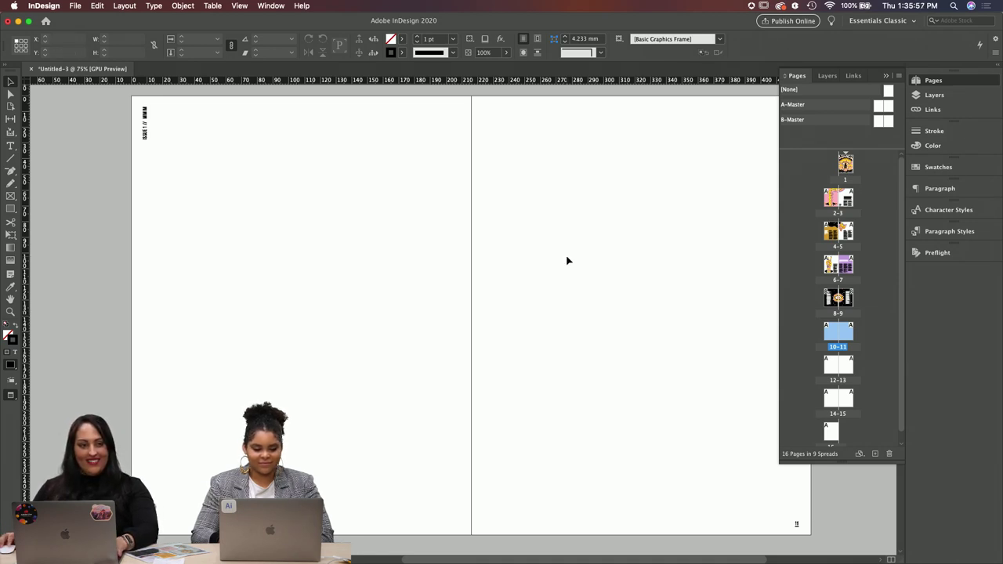
Step: Preview the peace-sign, long-hairs, Guitar, Eye and Diamond illustrations in Place, then cancel
key(super+d)
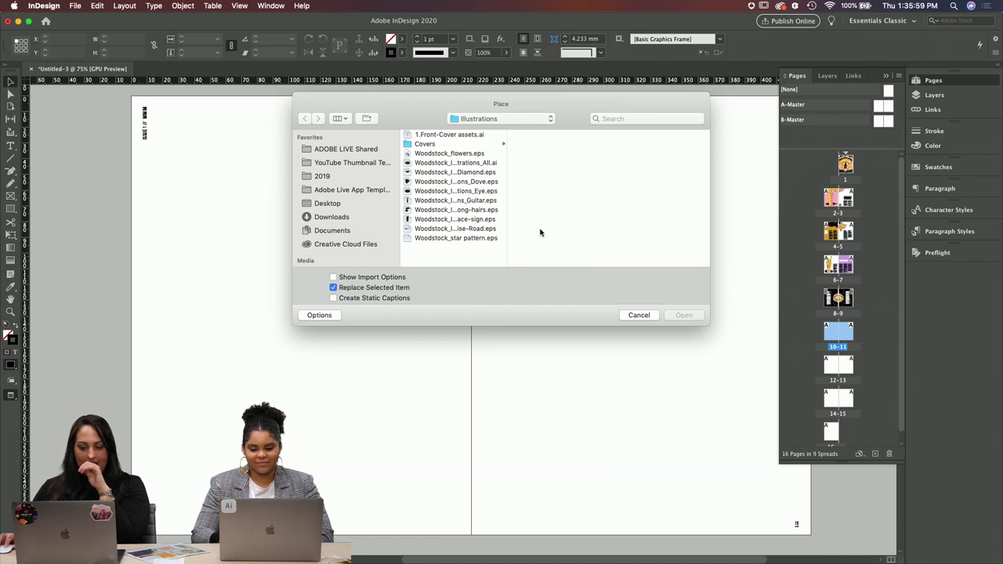
click(439, 220)
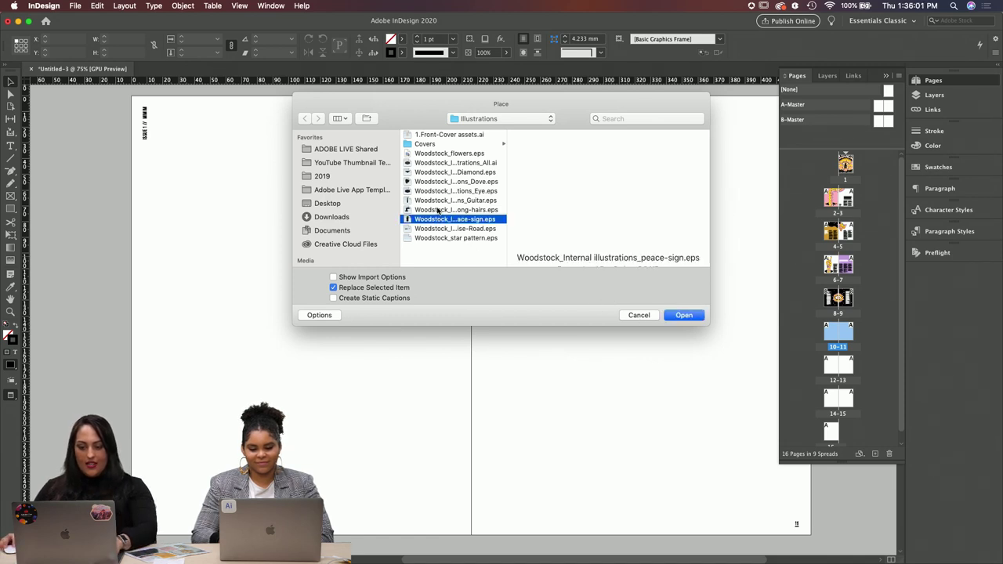
click(438, 209)
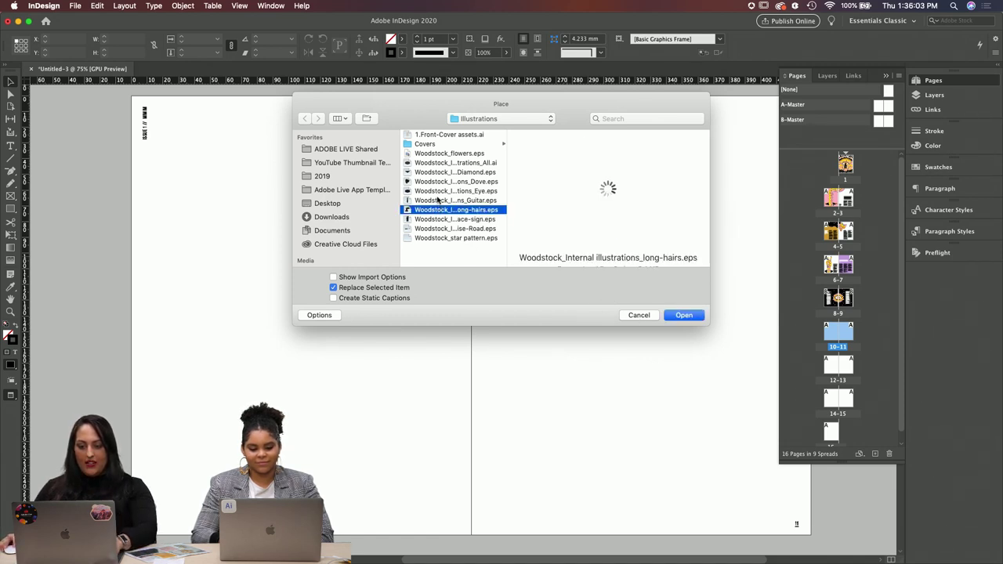
click(438, 201)
click(434, 190)
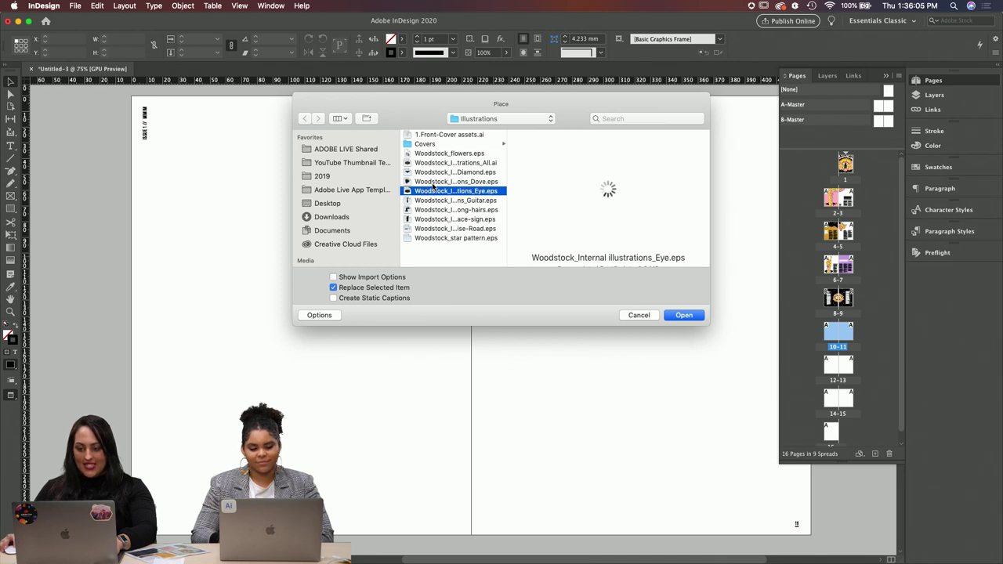
click(434, 175)
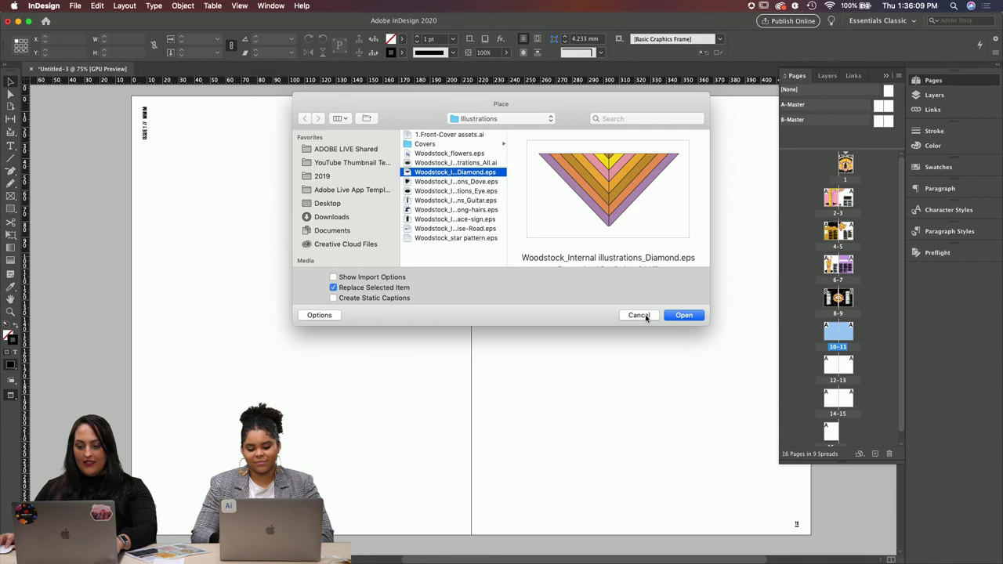
click(683, 315)
scroll(643, 242, up, 10)
scroll(619, 497, up, 3)
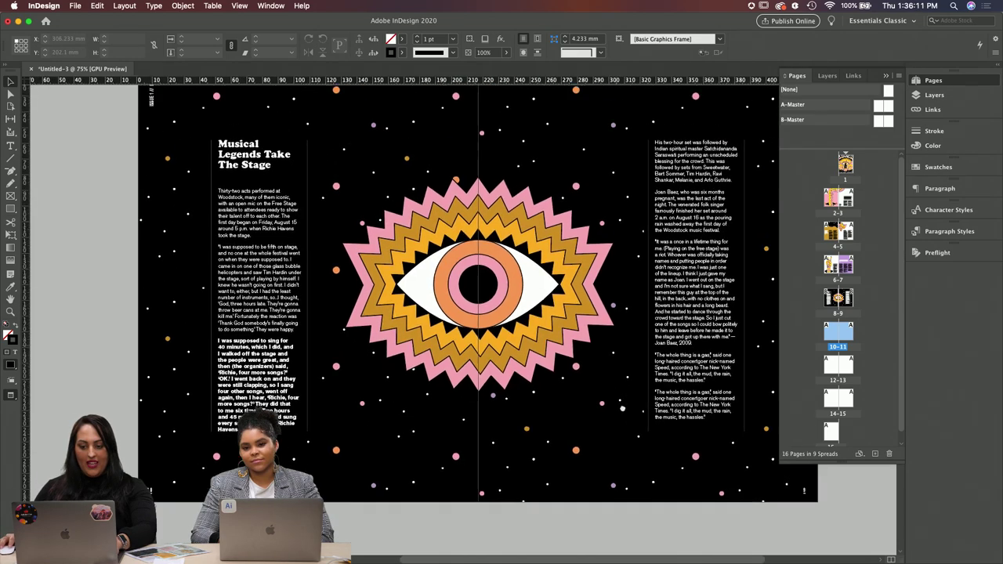
Step: Place Diamond.eps at the top of the spread, centred above the eye
key(super+d)
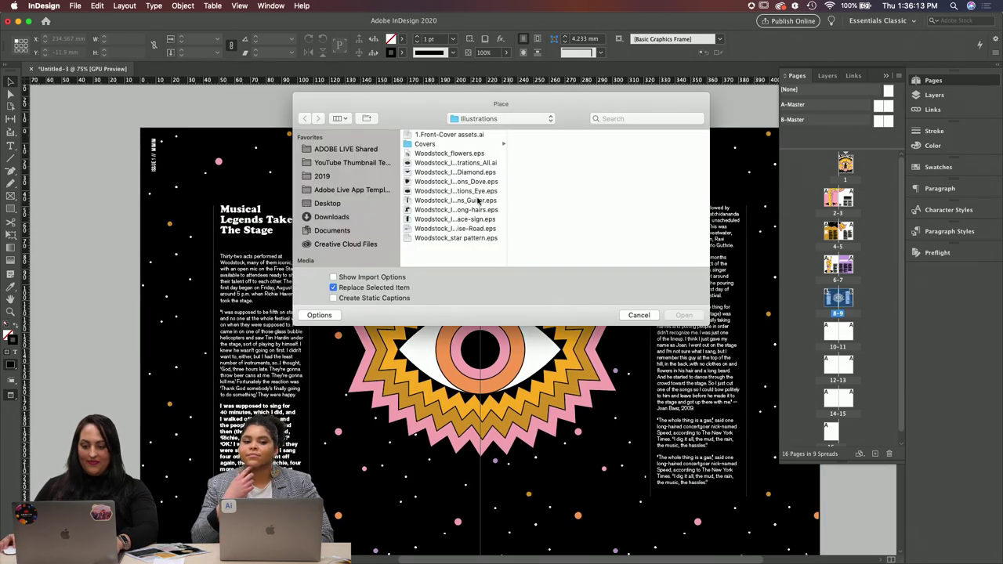
click(683, 315)
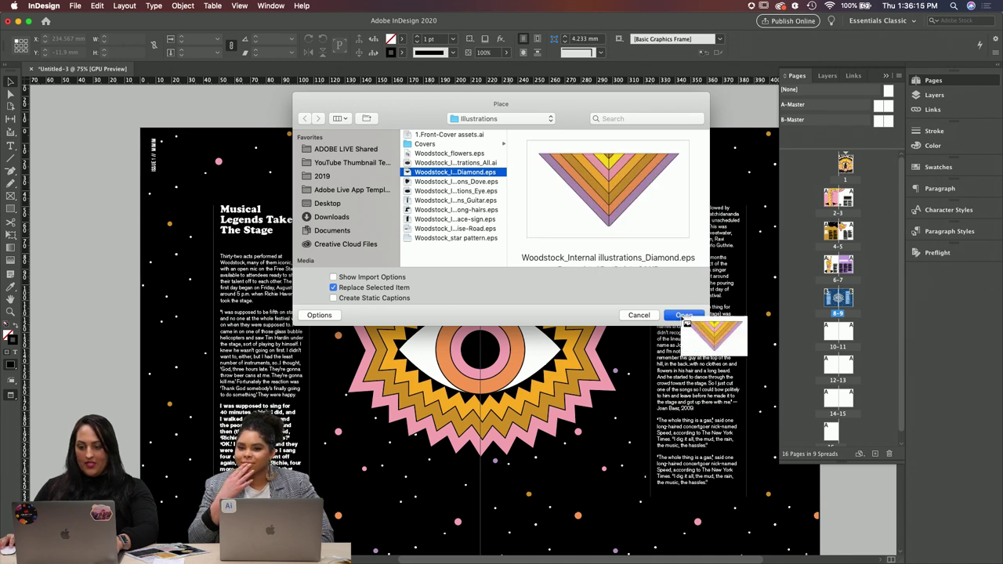
click(385, 98)
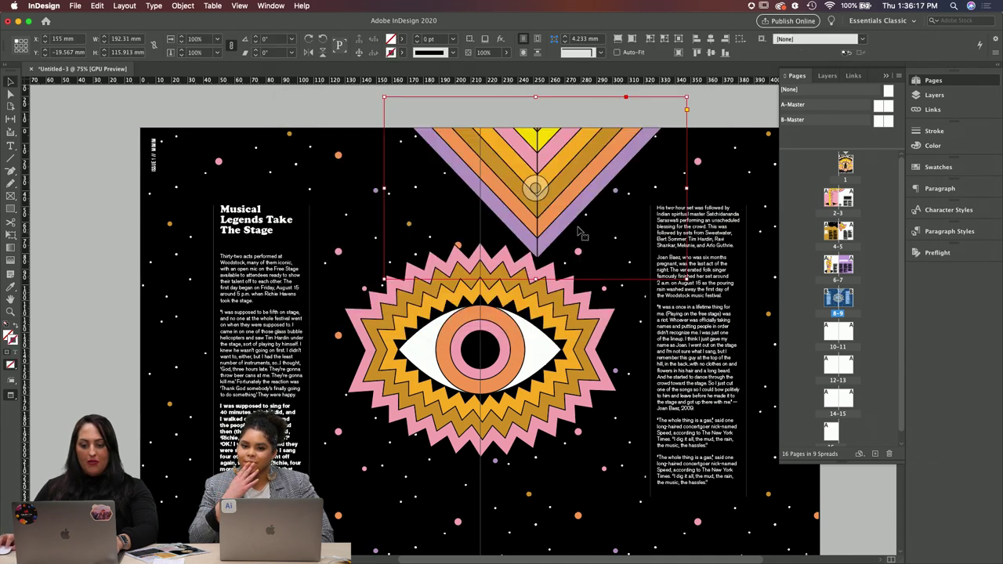
drag(579, 232, 520, 178)
drag(523, 181, 523, 185)
Step: Rotate the lower Diamond copy 180° and position it below the eye
scroll(583, 147, down, 5)
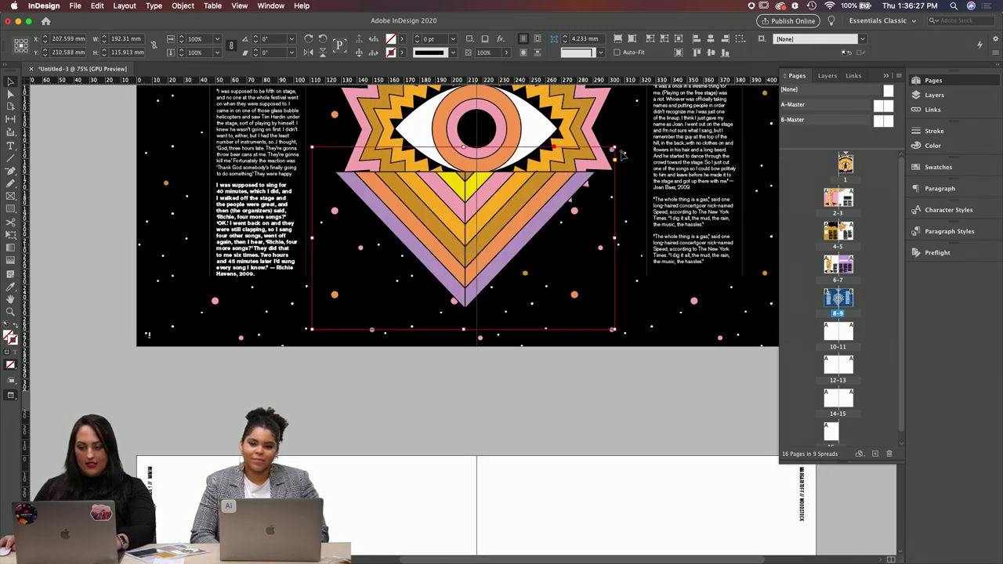
drag(619, 308, 405, 313)
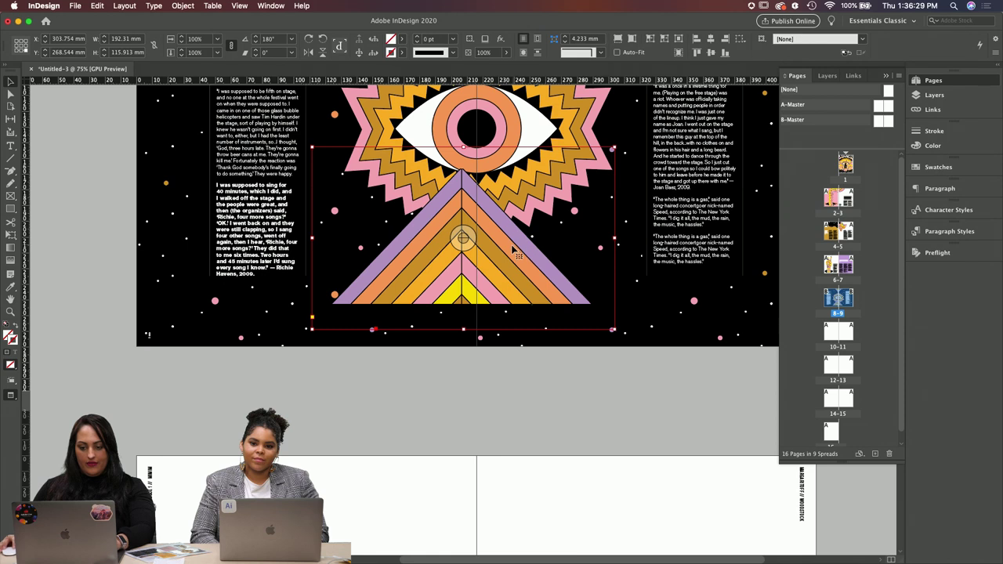
drag(485, 303, 503, 308)
click(933, 95)
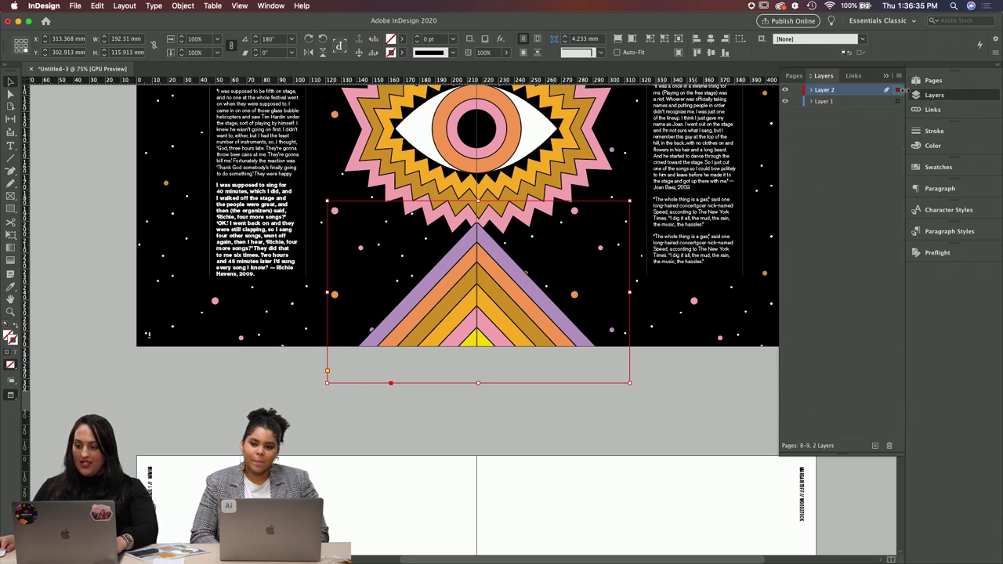
drag(479, 292, 494, 275)
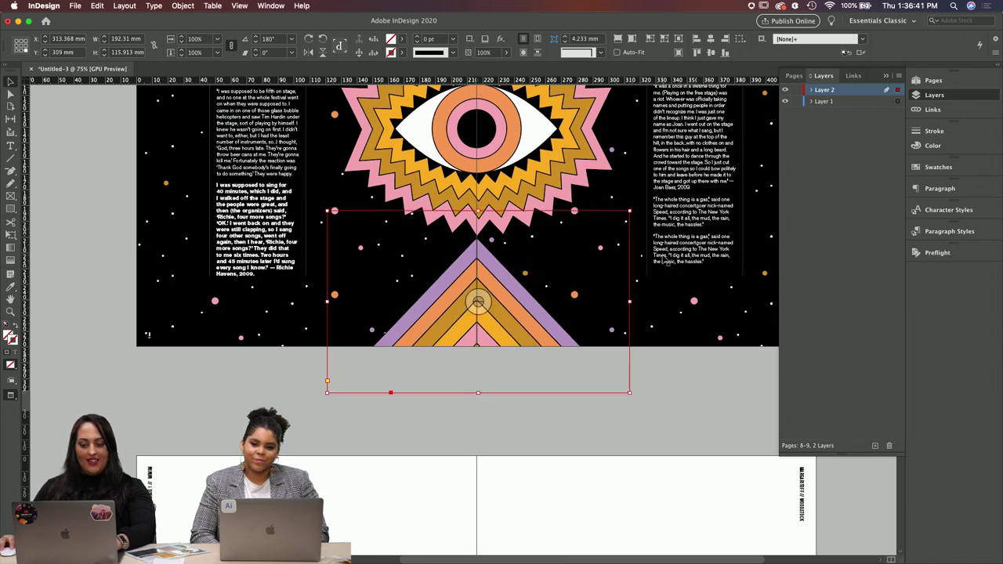
Step: Move both Diamond triangles onto Layer 1 and deselect them
scroll(672, 249, up, 3)
scroll(523, 448, up, 3)
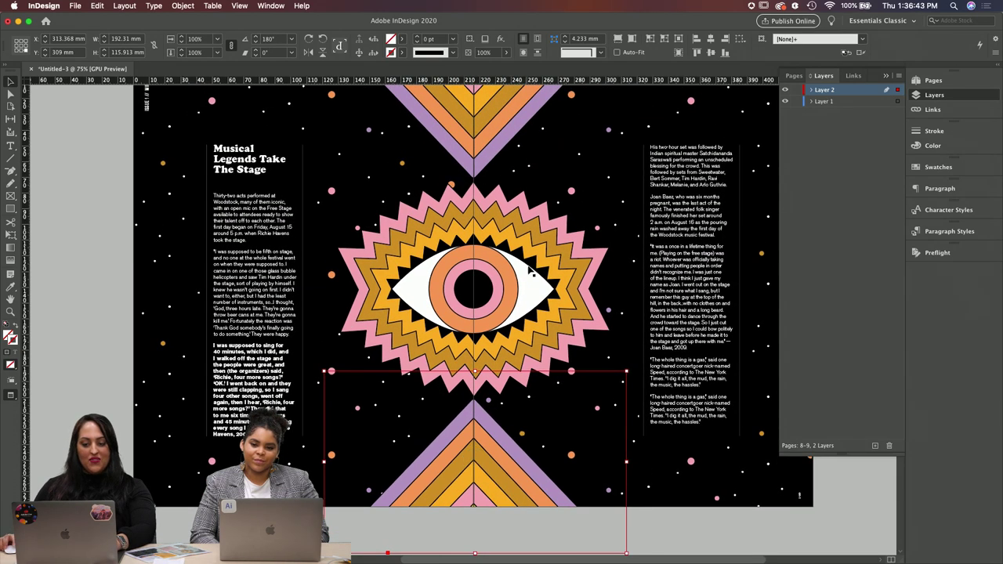
shift+click(525, 107)
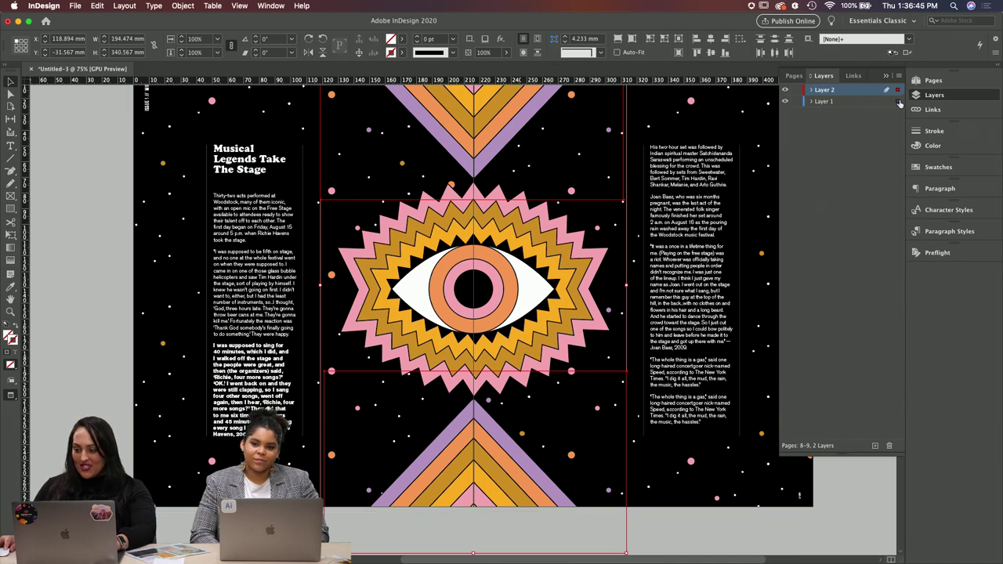
drag(898, 104, 898, 103)
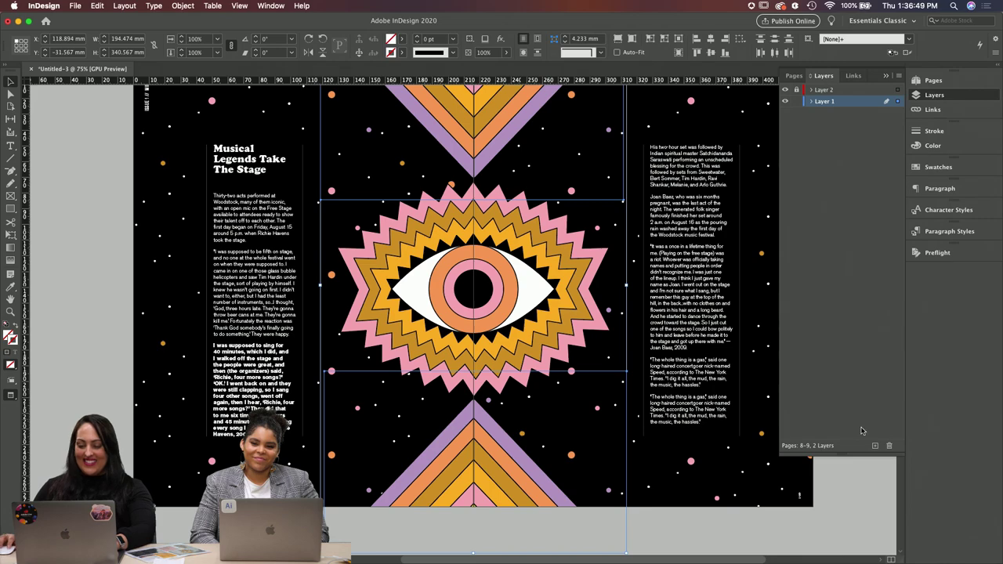
click(837, 505)
scroll(837, 505, down, 3)
scroll(837, 505, right, 2)
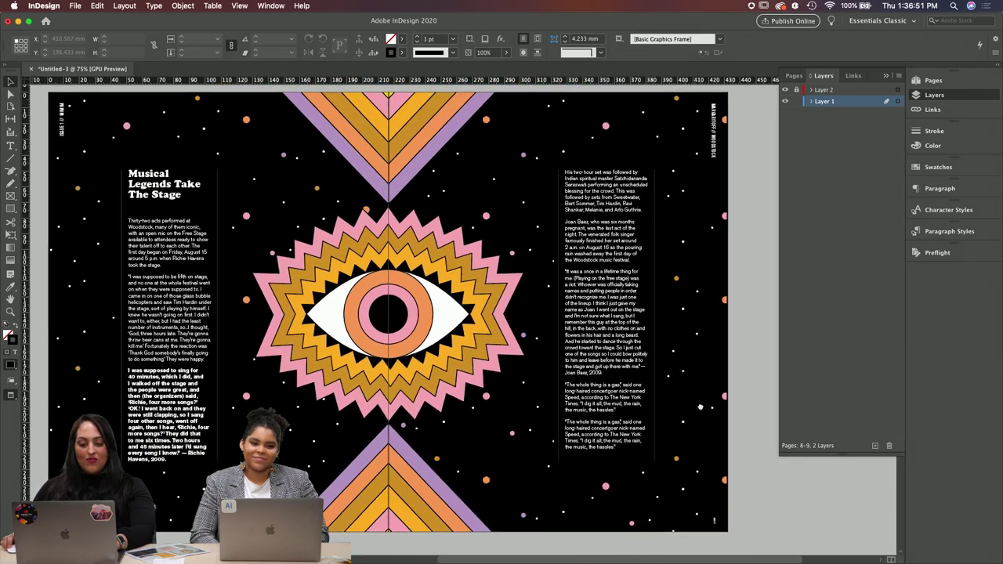
scroll(756, 351, up, 1)
Step: Step through the spreads in Presentation mode, then exit and scroll to blank pages 10–11
key(shift+w)
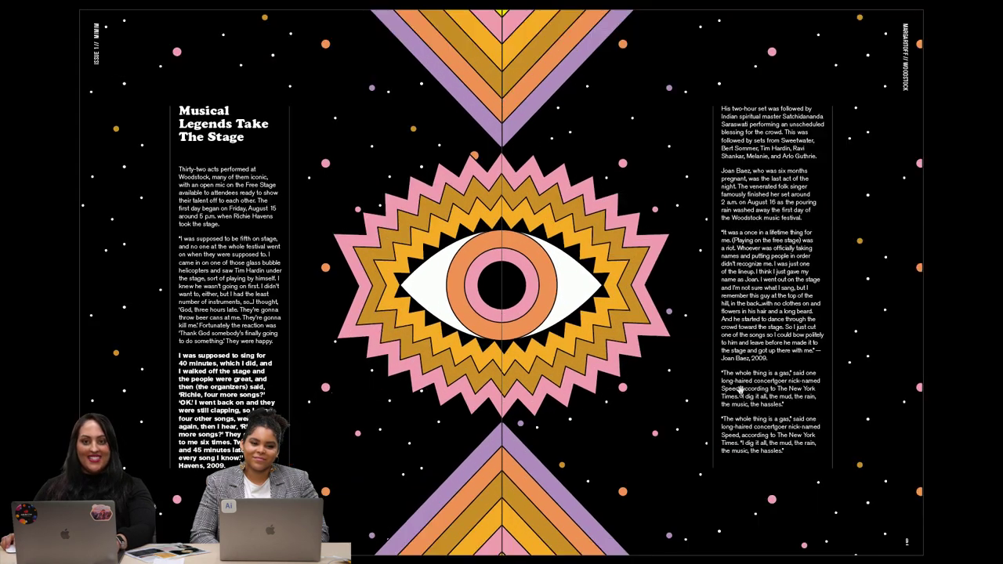
click(741, 390)
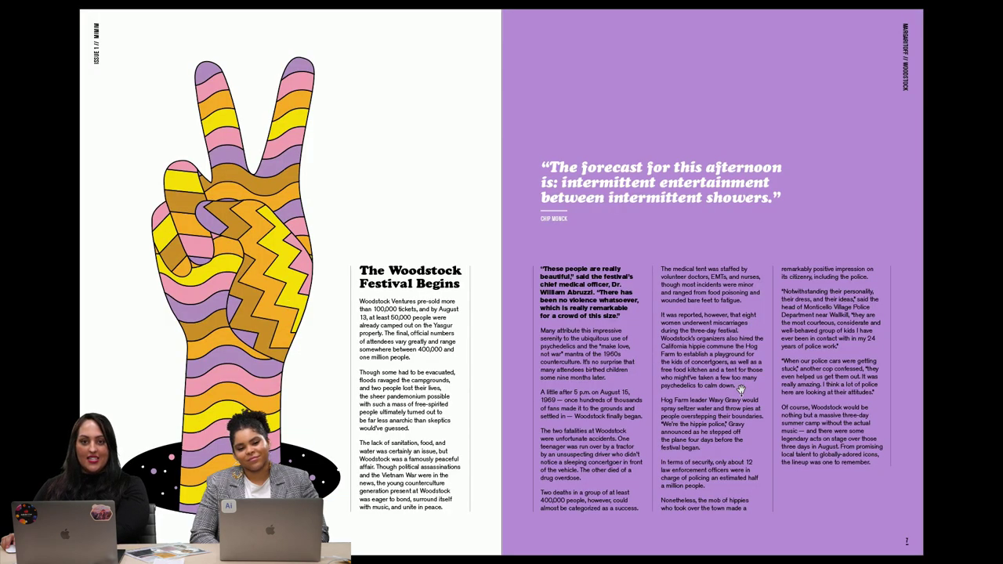
click(740, 390)
click(741, 389)
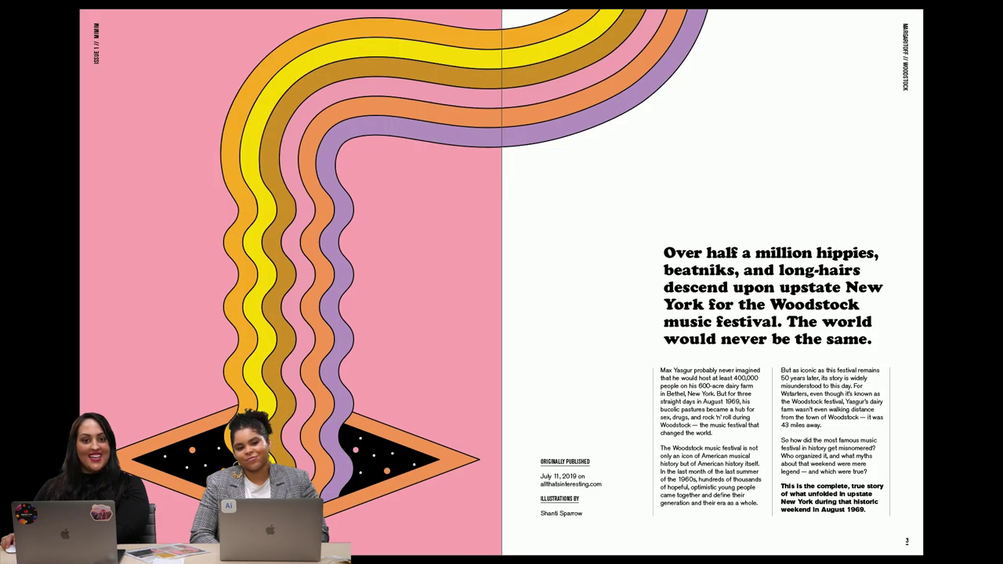
key(Left)
key(Right)
key(Right)
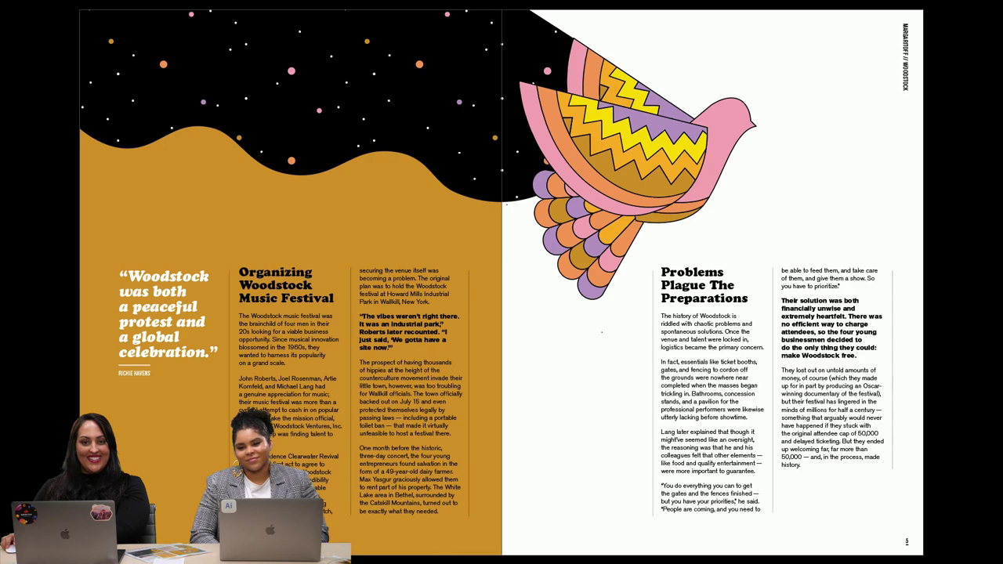
key(Right)
key(Right)
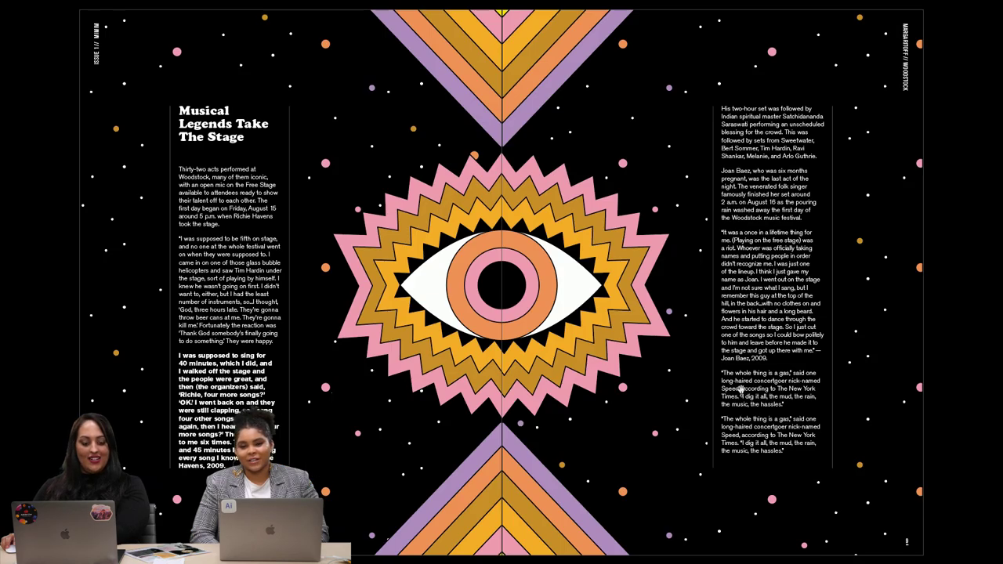
key(Escape)
scroll(704, 325, down, 10)
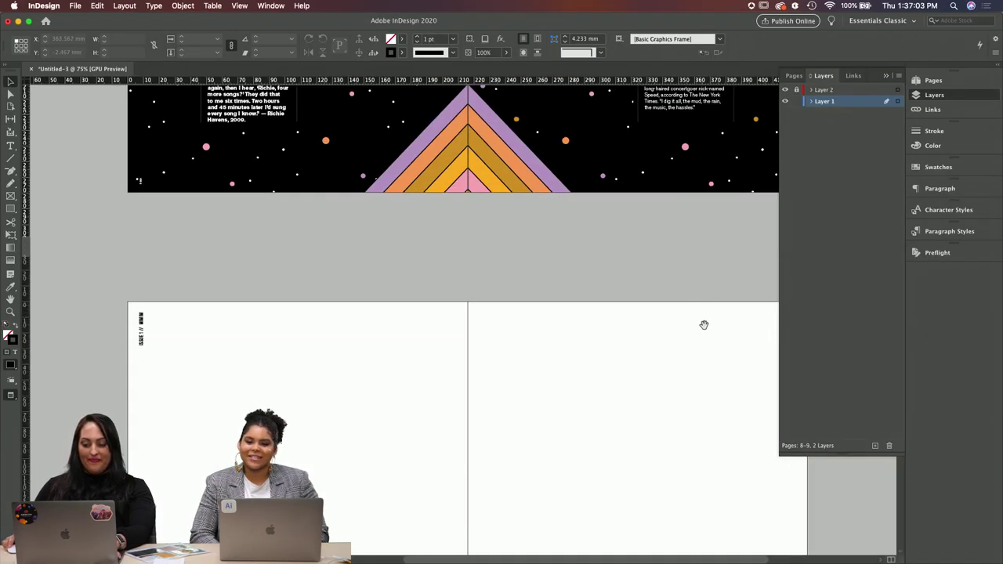
Step: Place Woodstock Sunrise-Road.eps on the pages 10–11 spread and move it slightly higher
scroll(704, 324, down, 5)
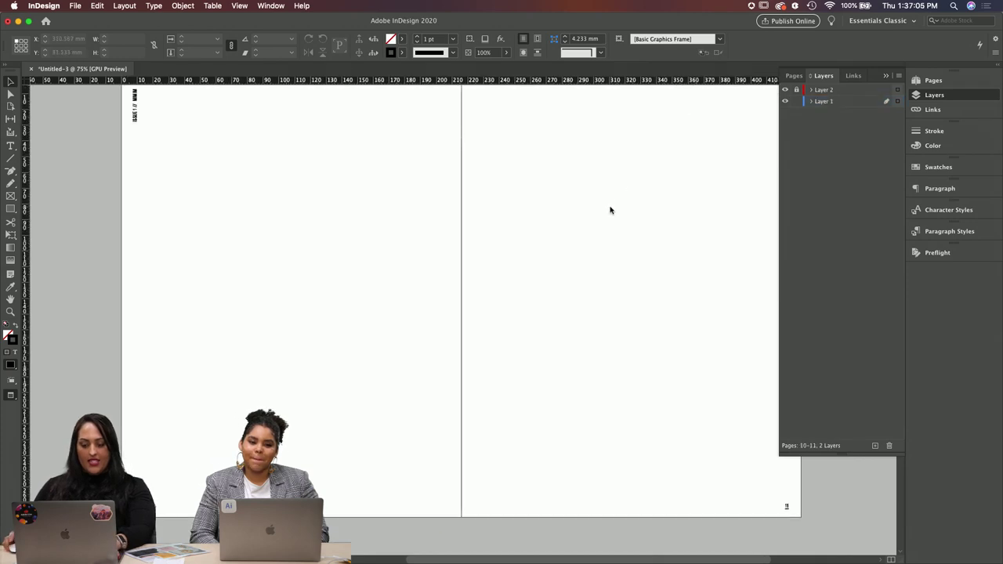
key(super+d)
click(459, 200)
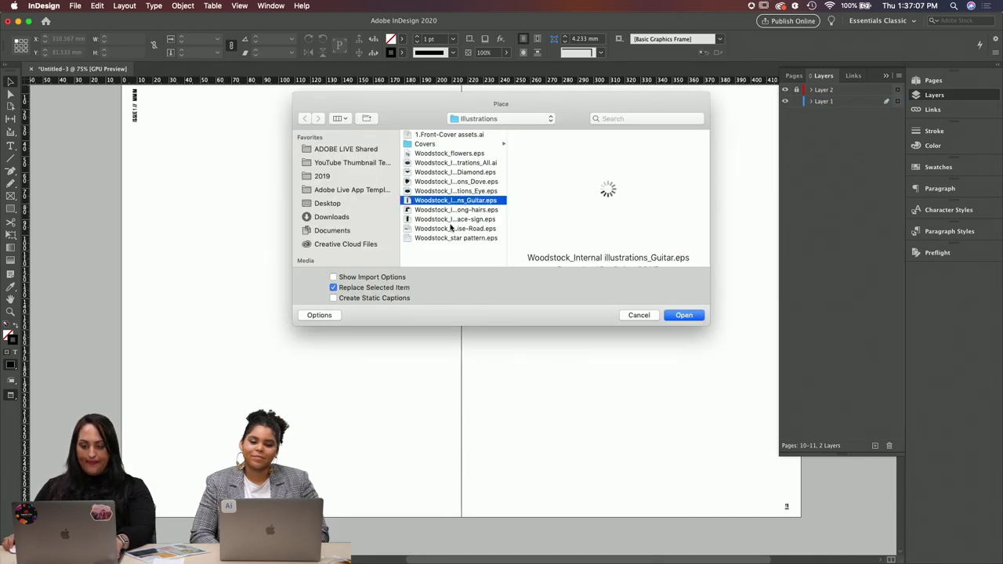
click(451, 228)
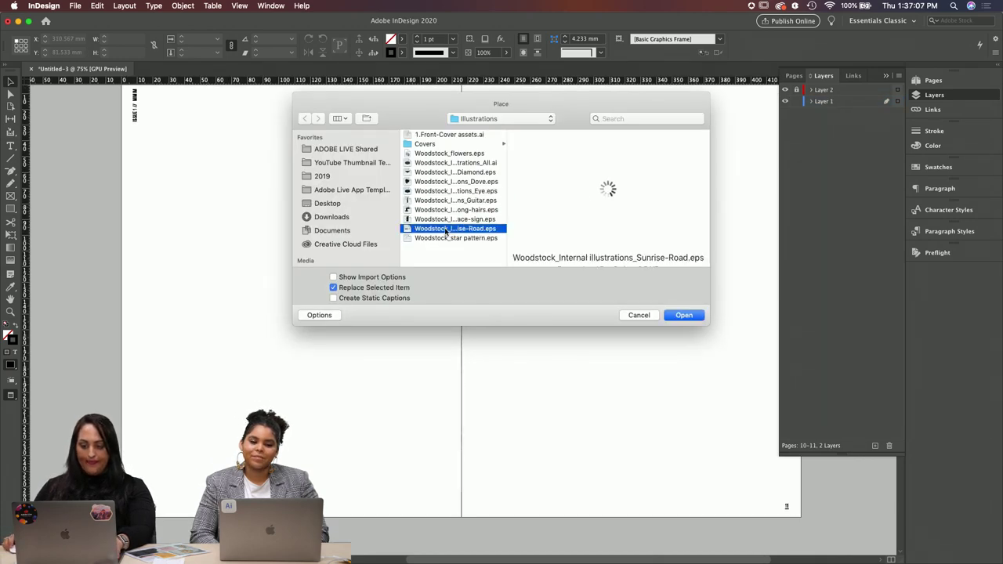
click(694, 317)
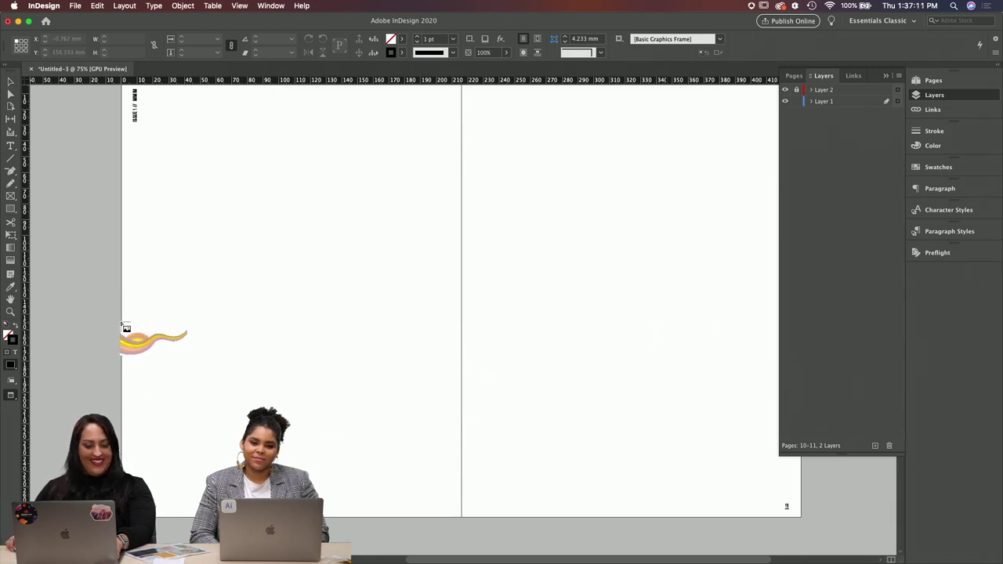
click(119, 315)
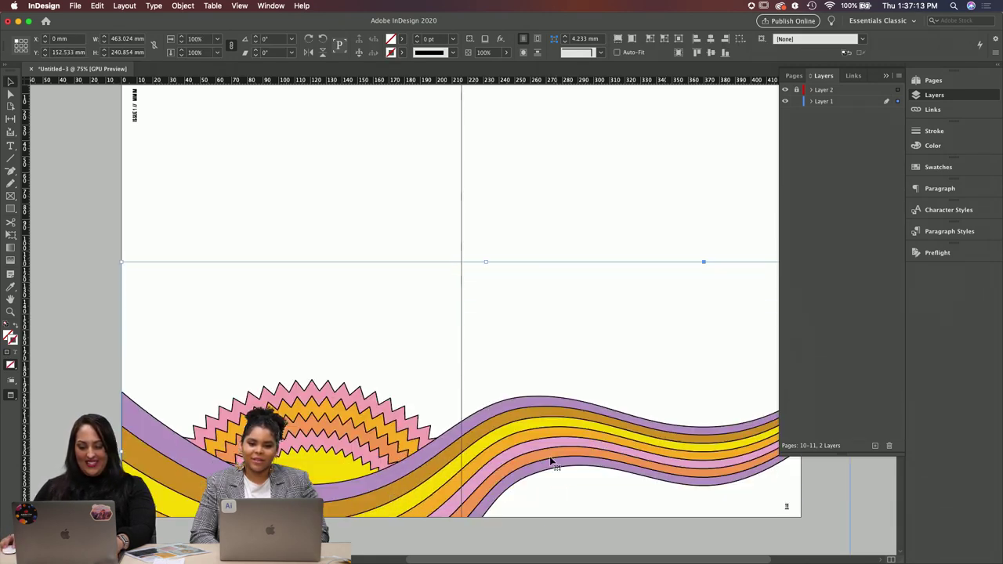
drag(550, 462, 543, 441)
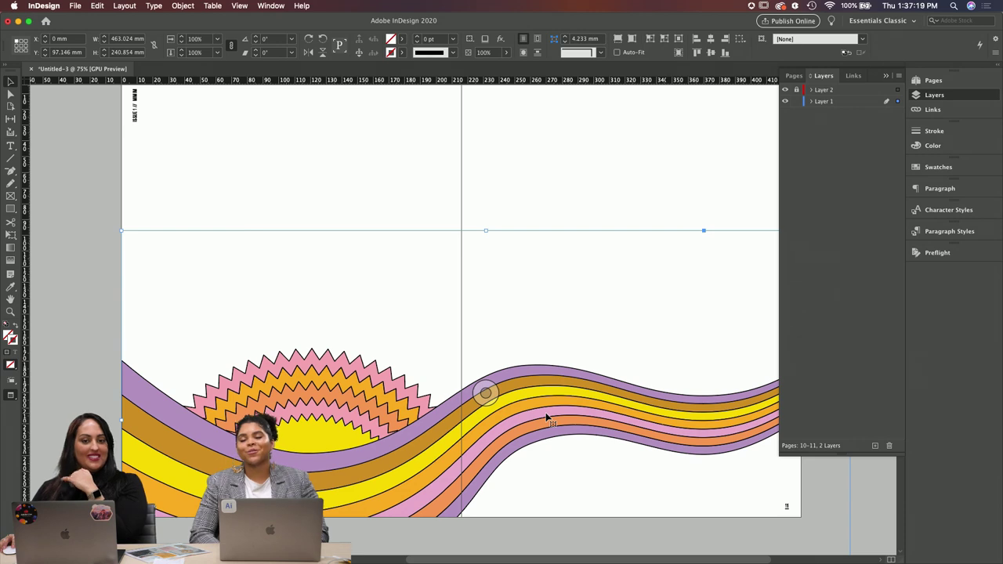
click(595, 202)
scroll(595, 192, left, 2)
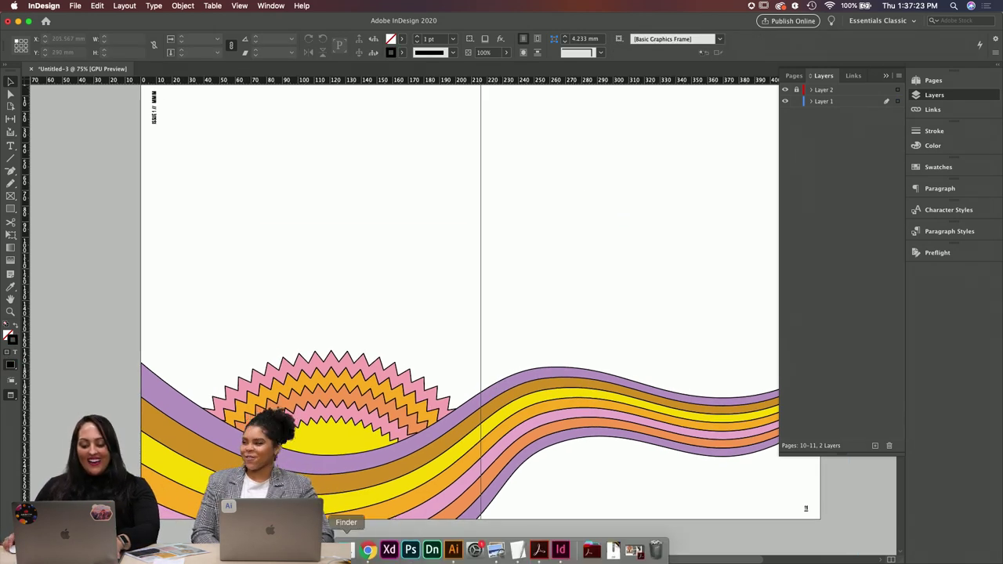
Step: Copy 'The Second Day Dawns' section through the Stu Cook 2009 line, then hide TextEdit
click(517, 548)
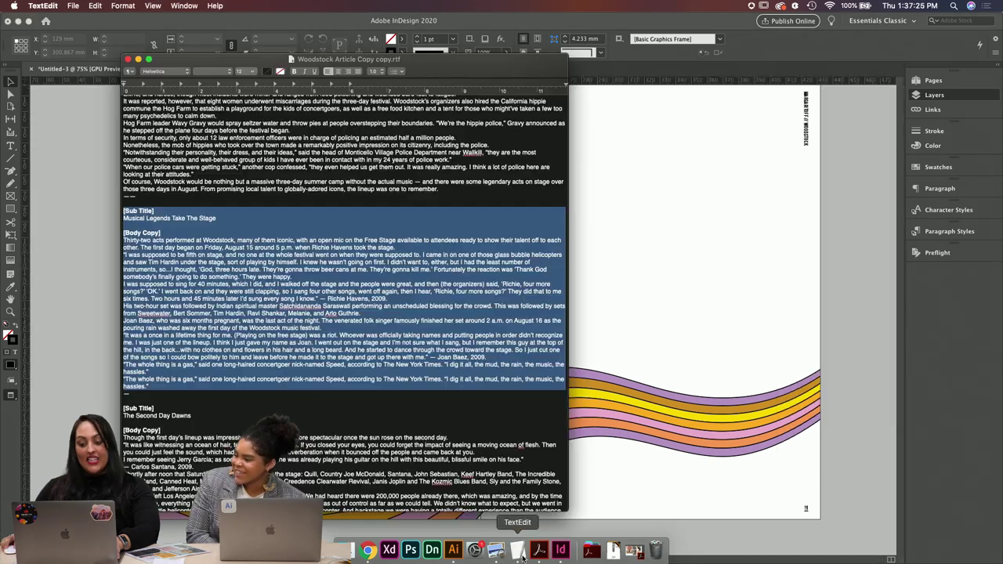
scroll(346, 411, down, 5)
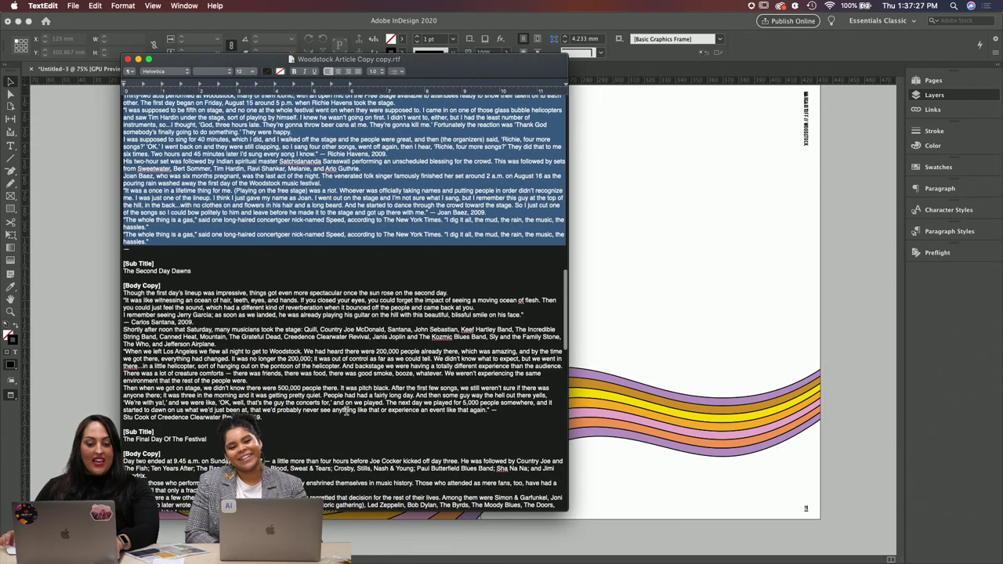
drag(124, 264, 339, 417)
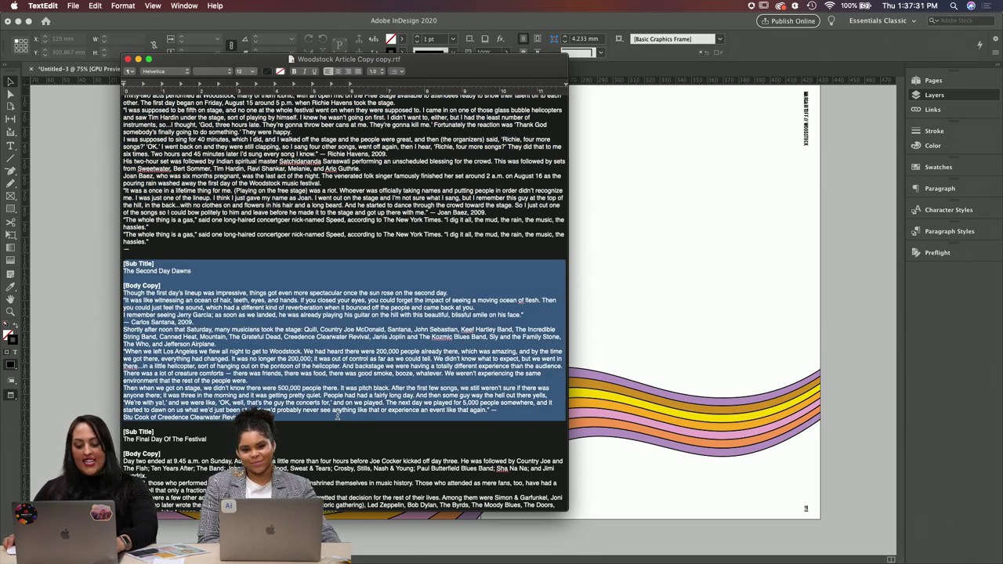
scroll(343, 417, down, 1)
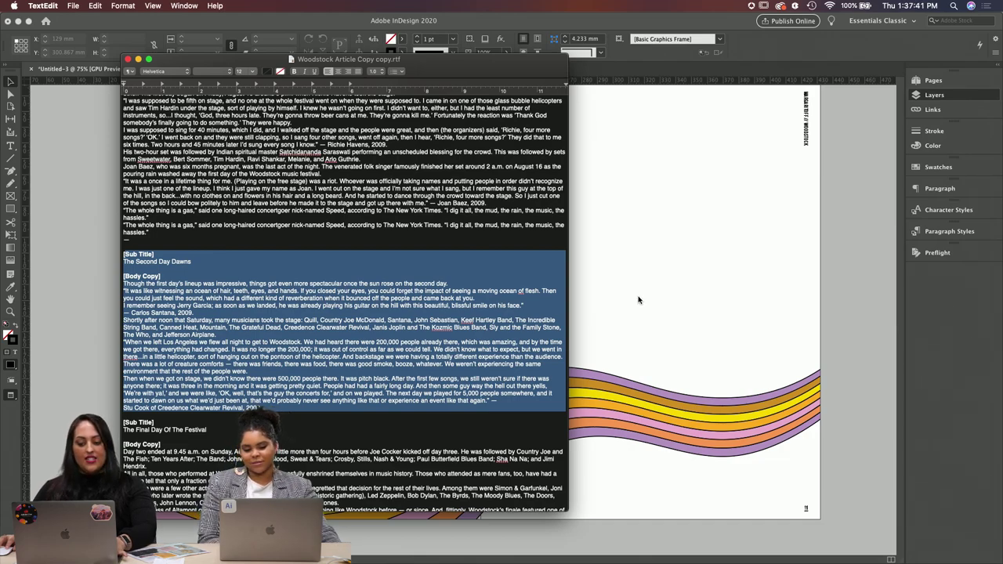
click(138, 59)
scroll(576, 267, down, 15)
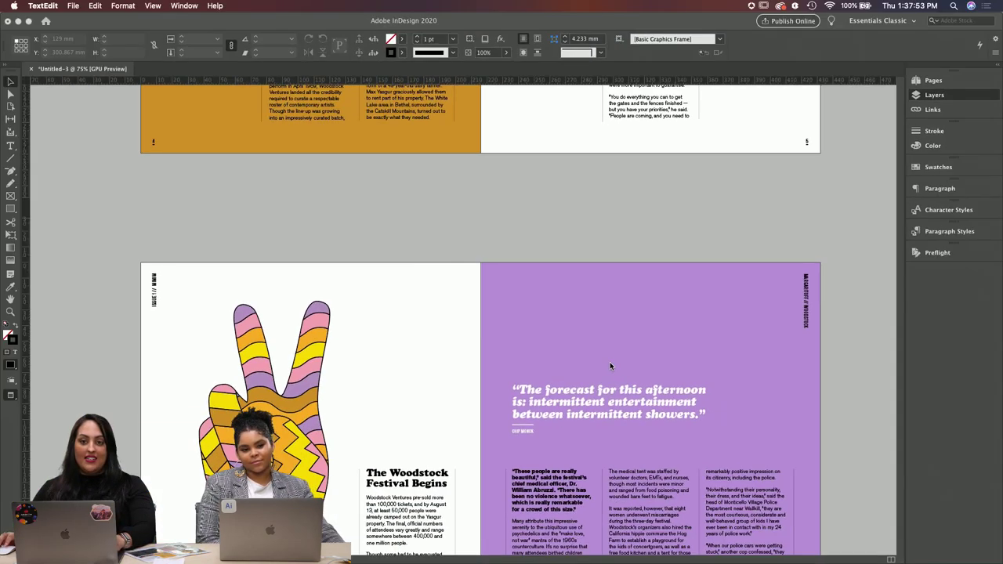
Step: Draw a text frame holding the copied 'The Second Day Dawns' story
scroll(610, 362, down, 5)
scroll(610, 366, down, 15)
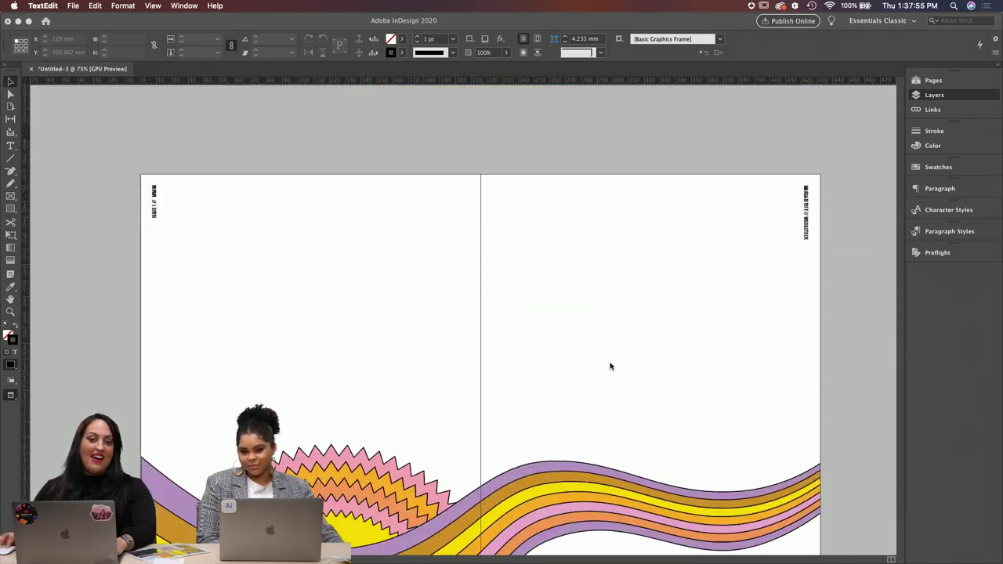
click(586, 317)
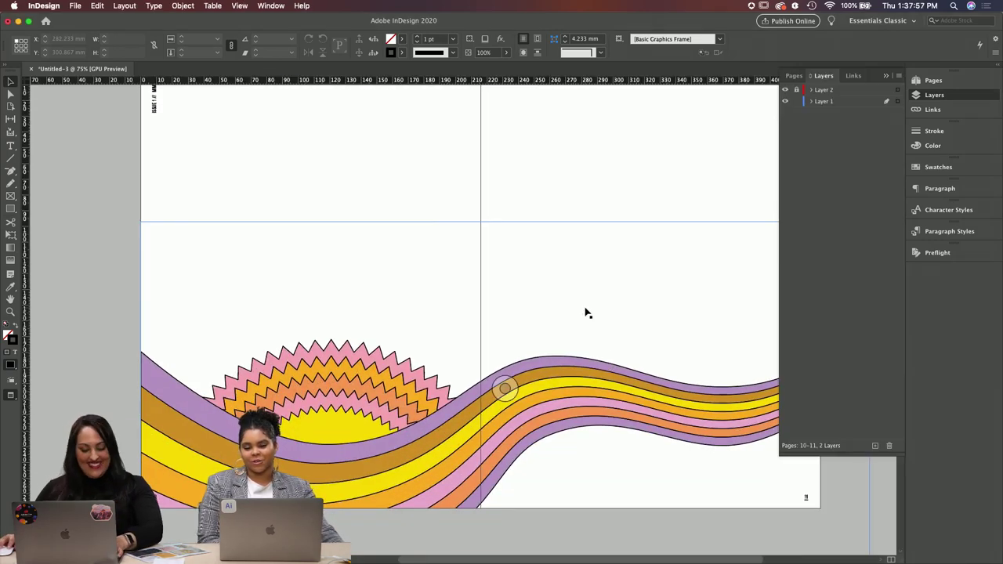
key(super+d)
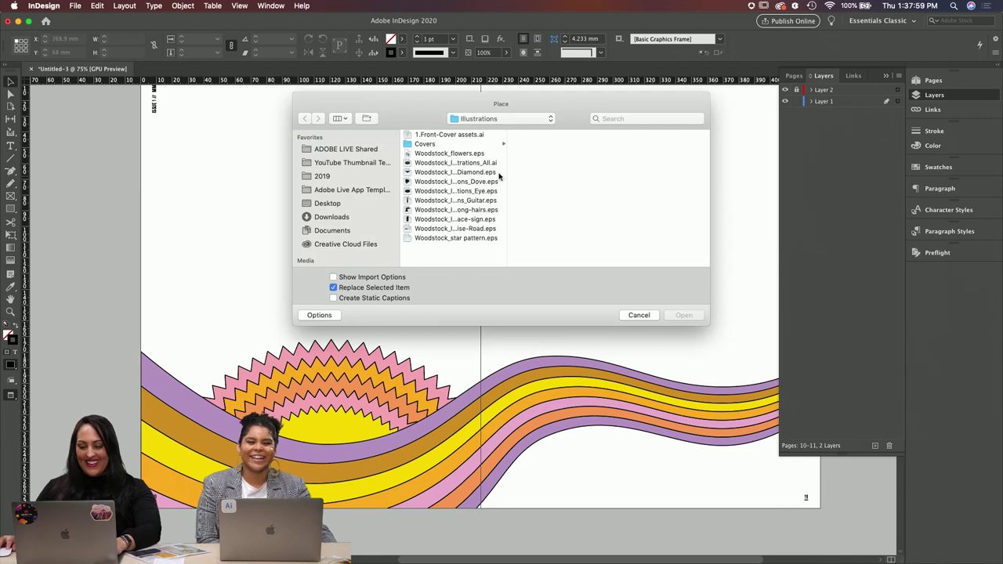
click(639, 315)
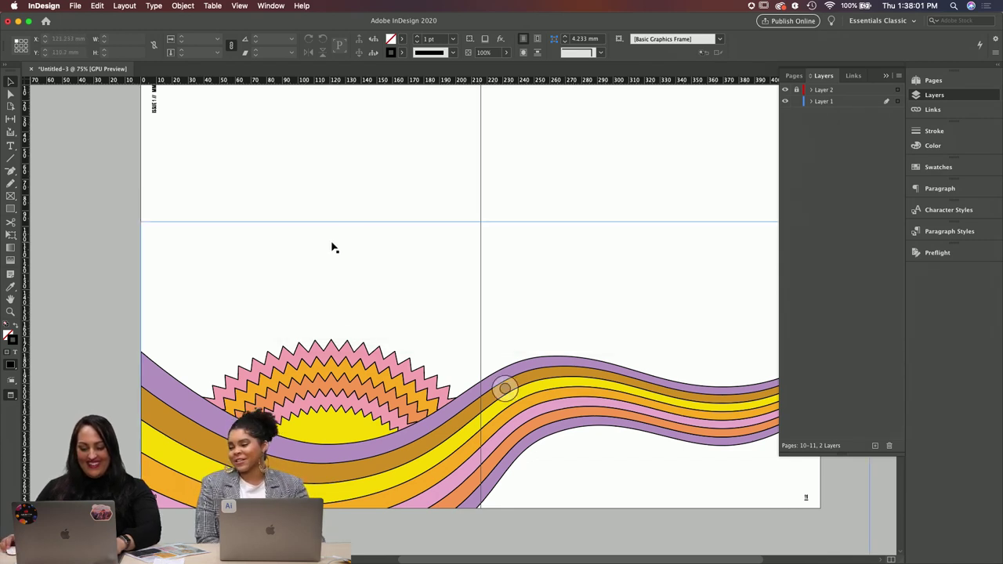
drag(182, 127, 436, 276)
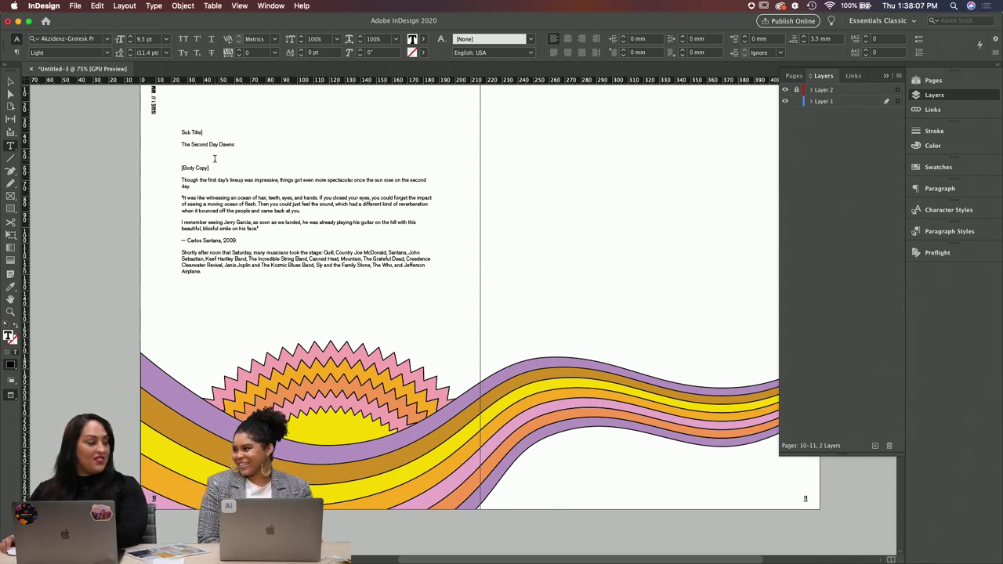
Step: Delete the [Sub Title] and [Body Copy] tag lines from the story
click(202, 139)
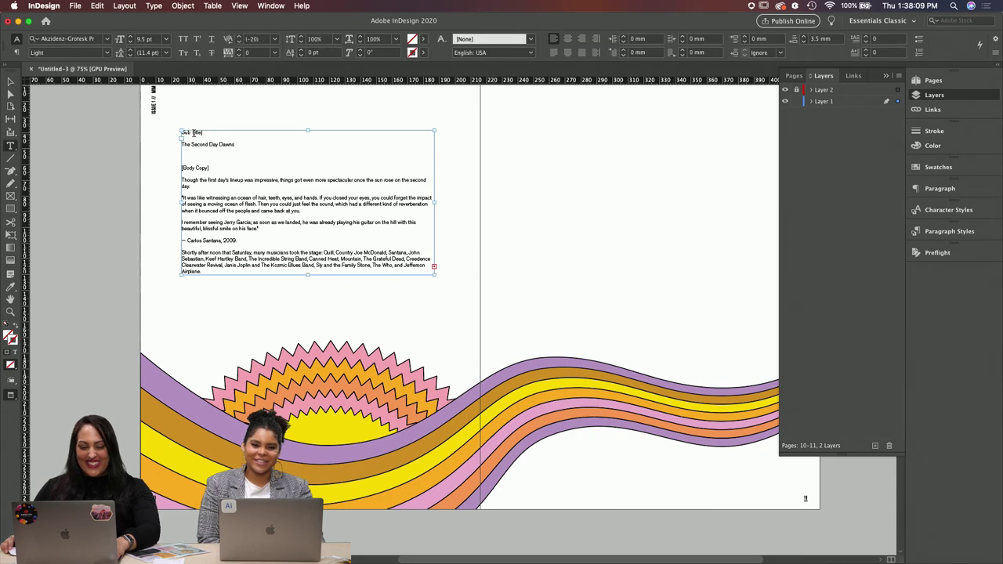
triple_click(206, 138)
key(BackSpace)
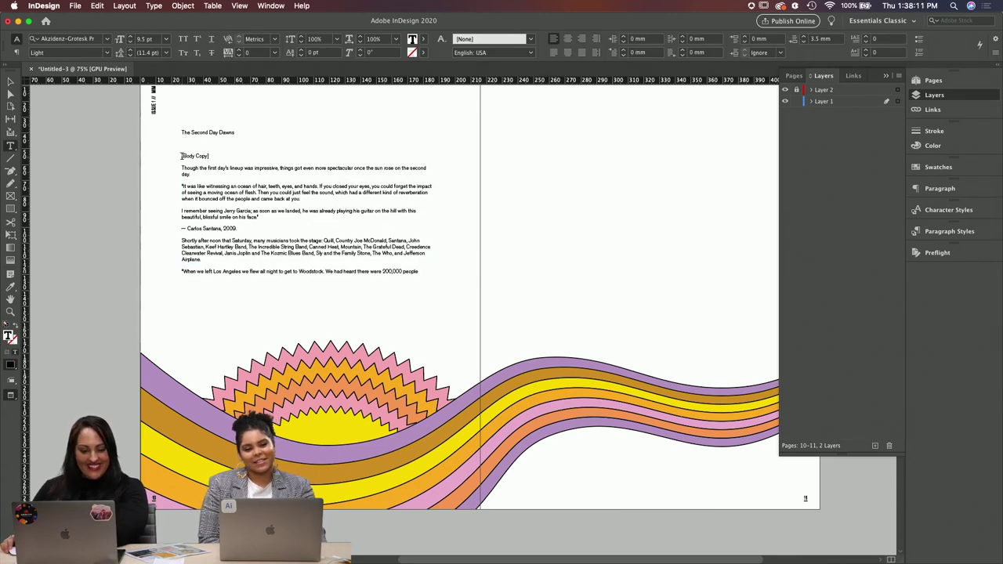
triple_click(188, 154)
key(BackSpace)
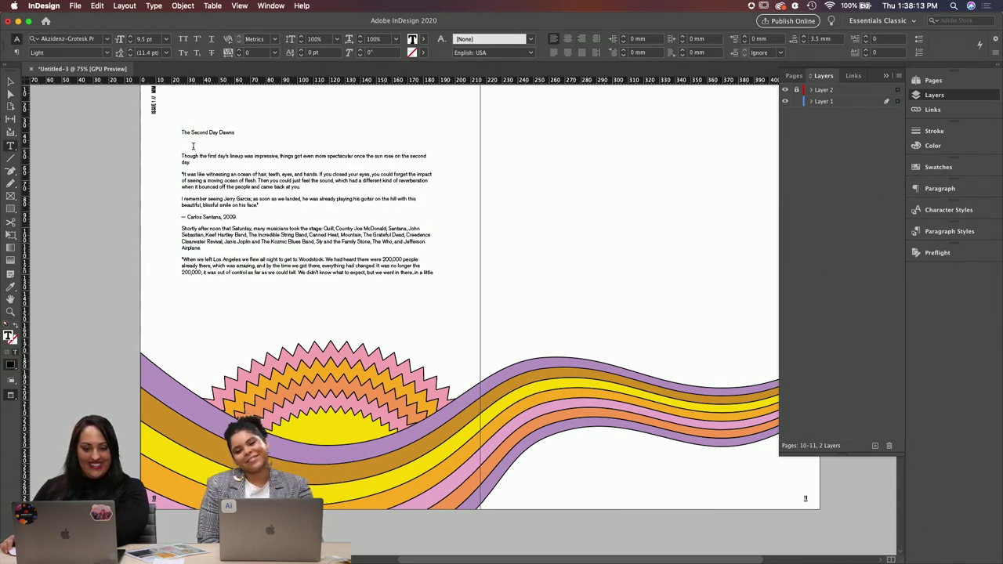
Step: Move the text frame up to the top margin and widen it to 175.9 mm
key(Escape)
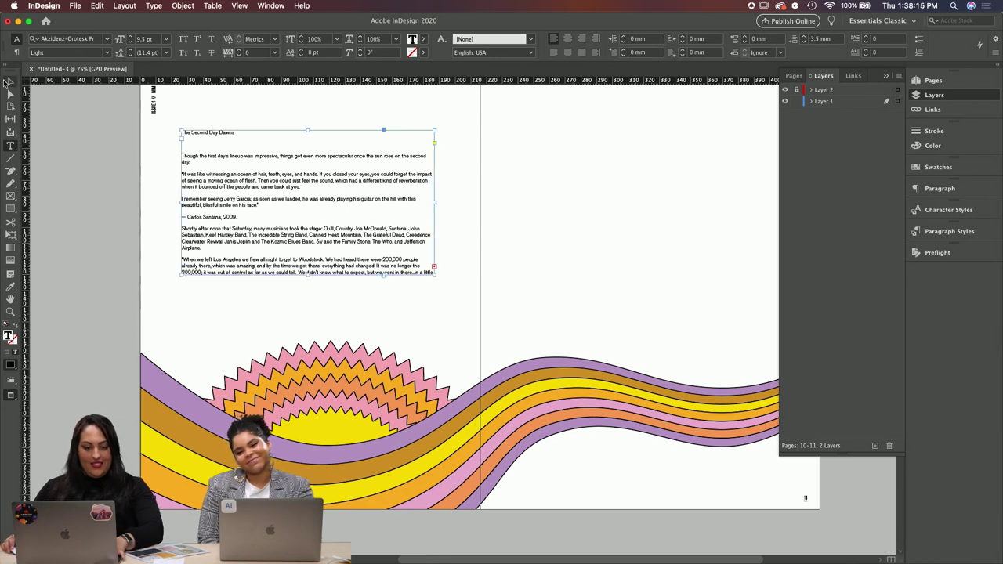
key(w)
mouse_move(277, 196)
mouse_down()
mouse_move(298, 202)
mouse_move(265, 191)
mouse_up()
drag(425, 196, 448, 195)
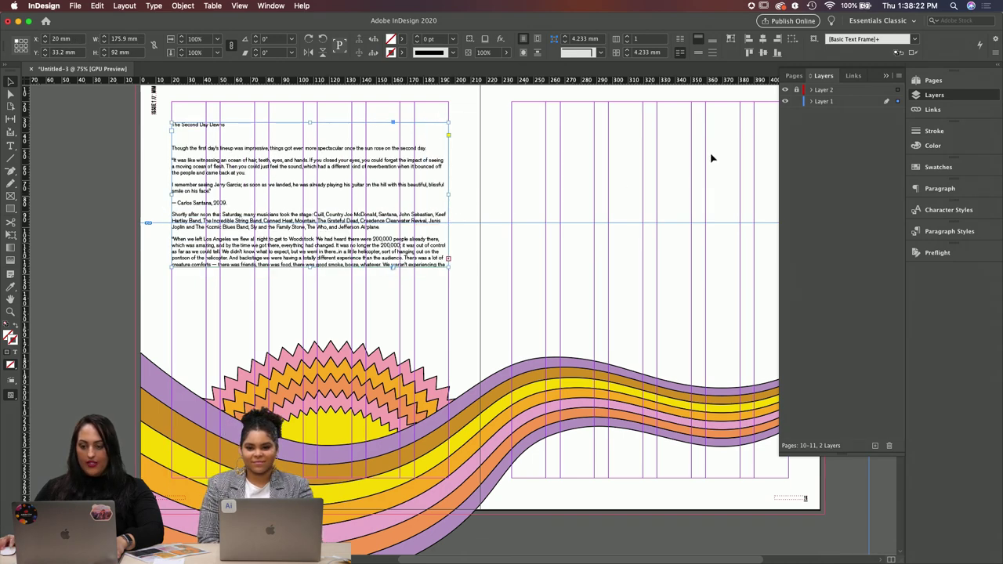
double_click(634, 38)
text(3)
key(Return)
click(629, 51)
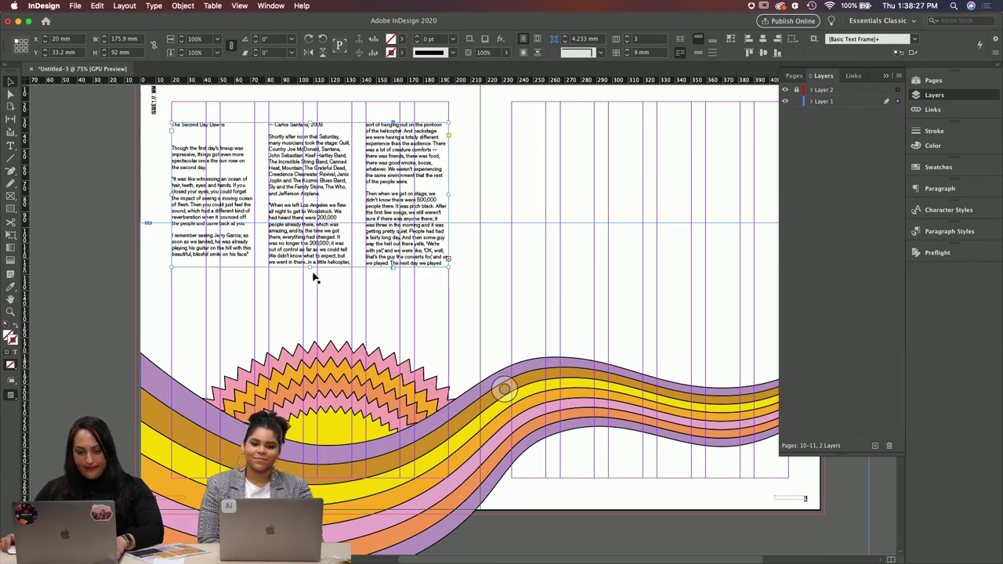
drag(311, 268, 319, 324)
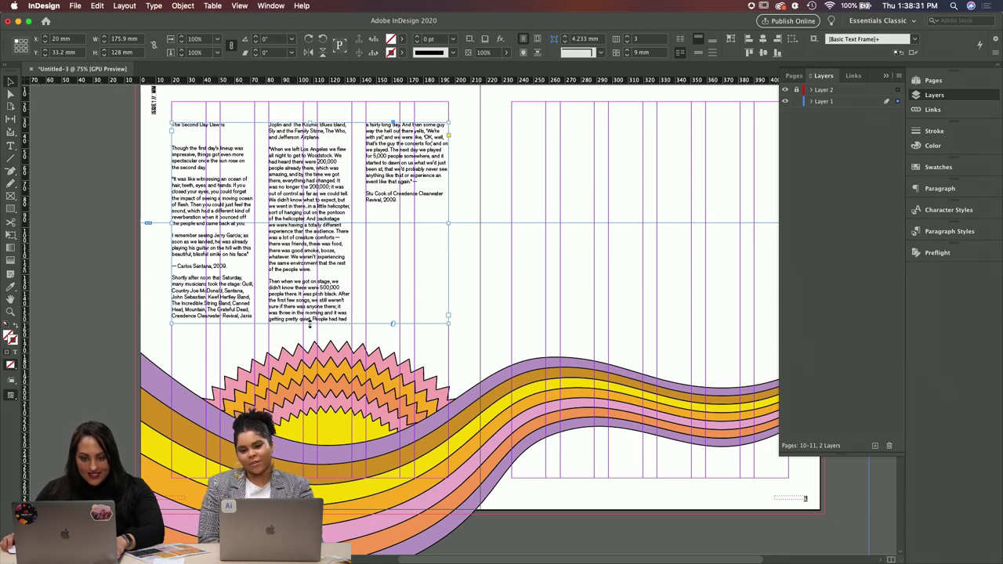
drag(311, 323, 311, 316)
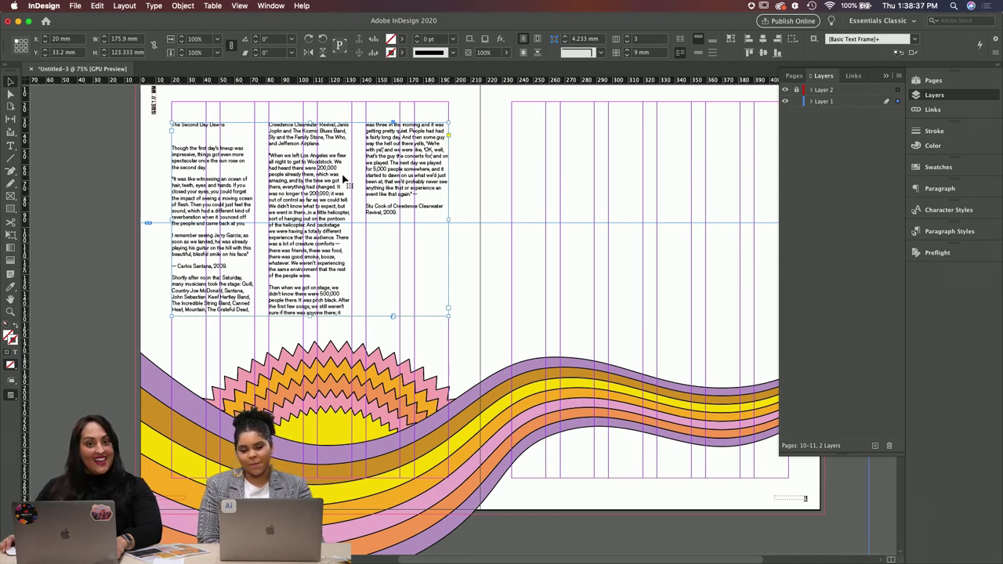
click(504, 389)
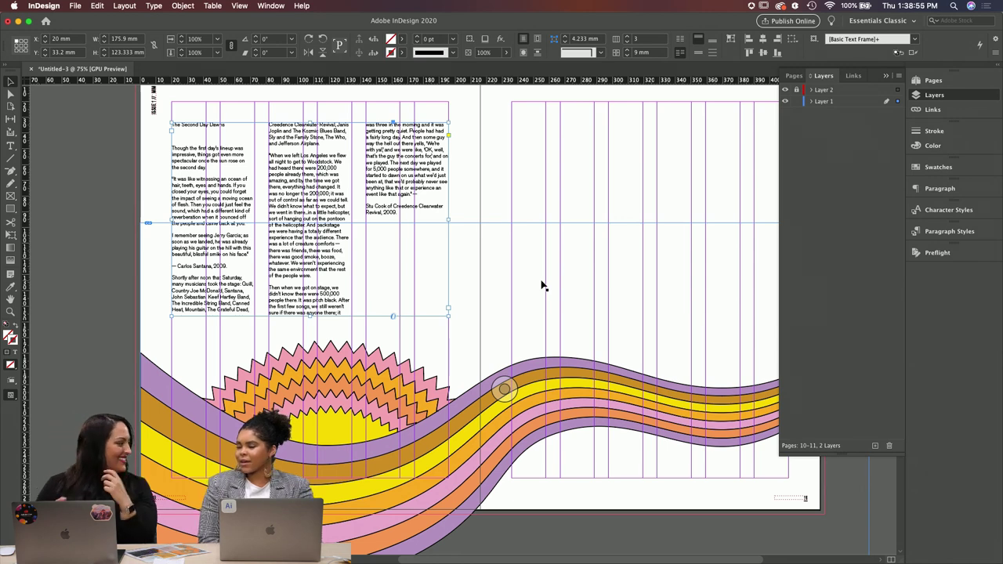
Step: Apply the subtitle paragraph style to the heading 'The Second Day Dawns'
click(191, 119)
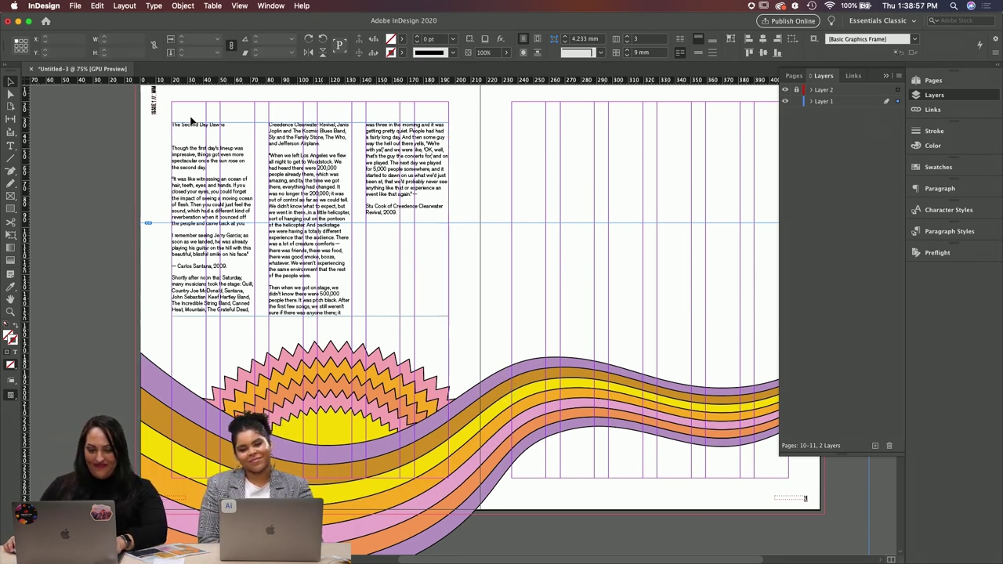
double_click(195, 124)
triple_click(194, 125)
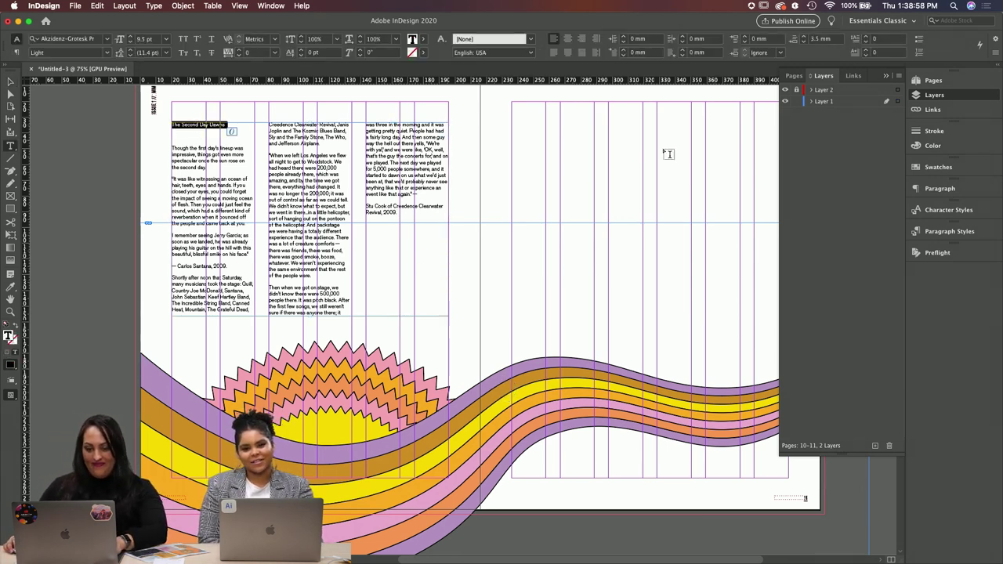
click(939, 167)
click(939, 167)
click(949, 232)
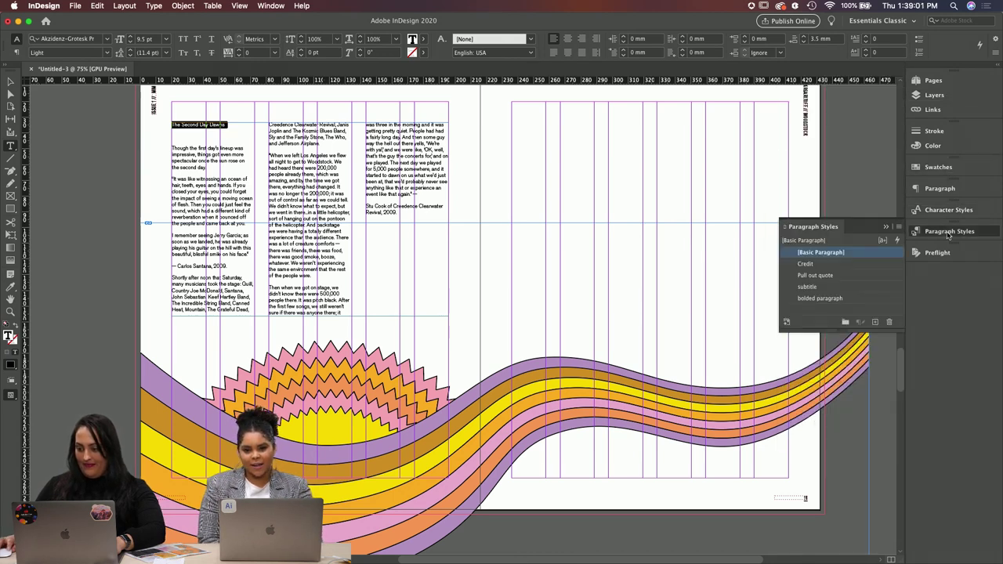
click(807, 264)
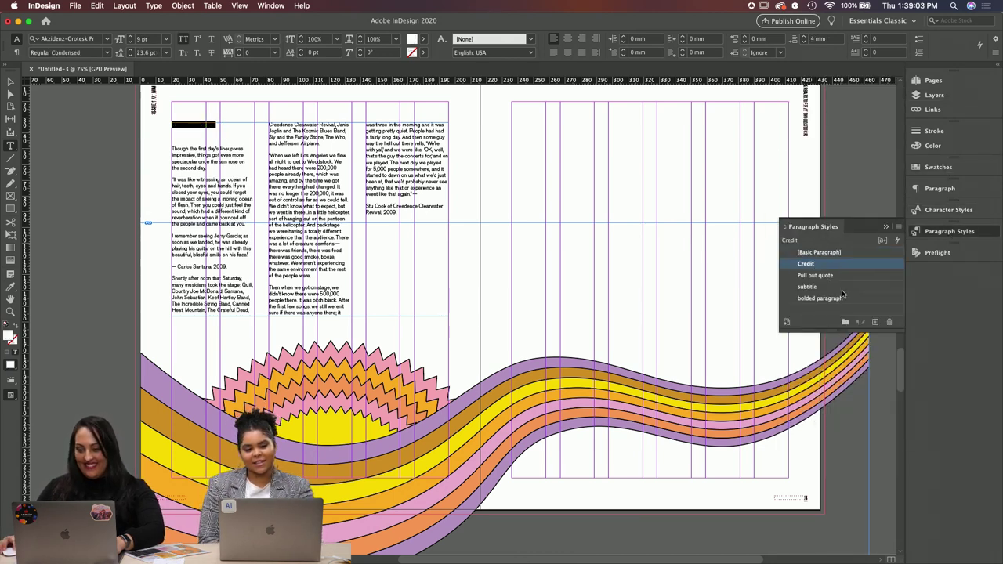
click(815, 288)
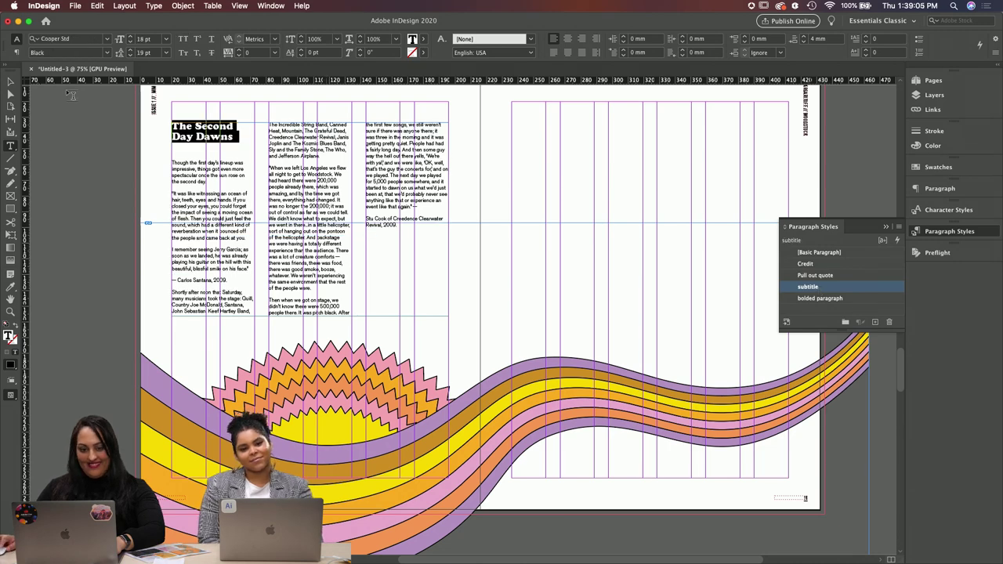
Step: Shorten the article frame to 106.5 mm so the columns rebalance
click(10, 84)
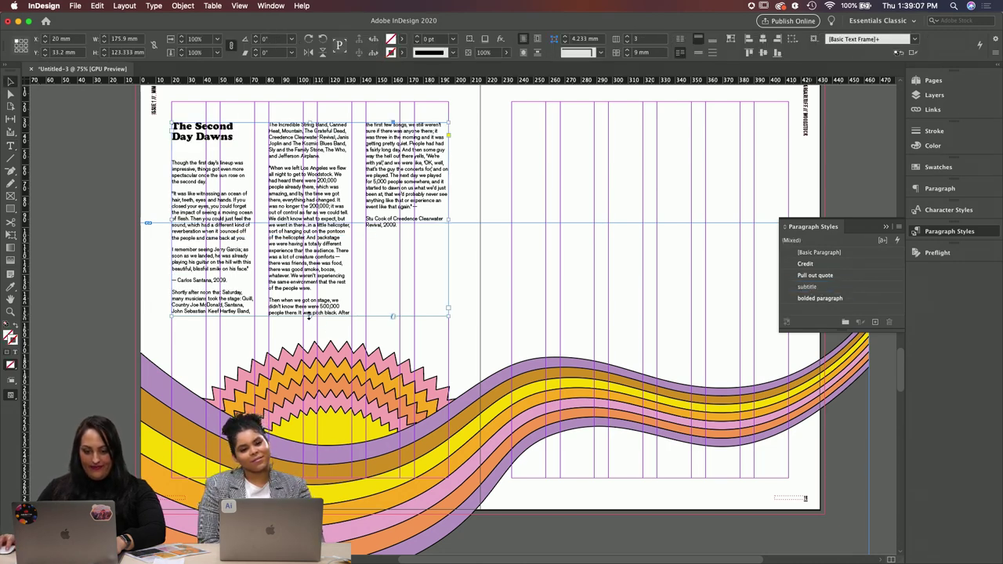
drag(311, 299, 311, 288)
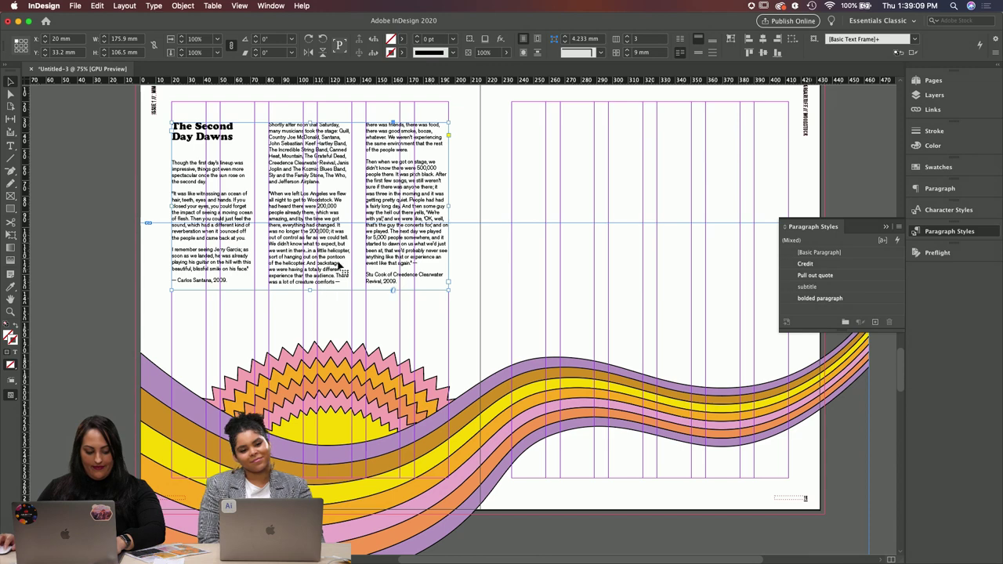
click(533, 174)
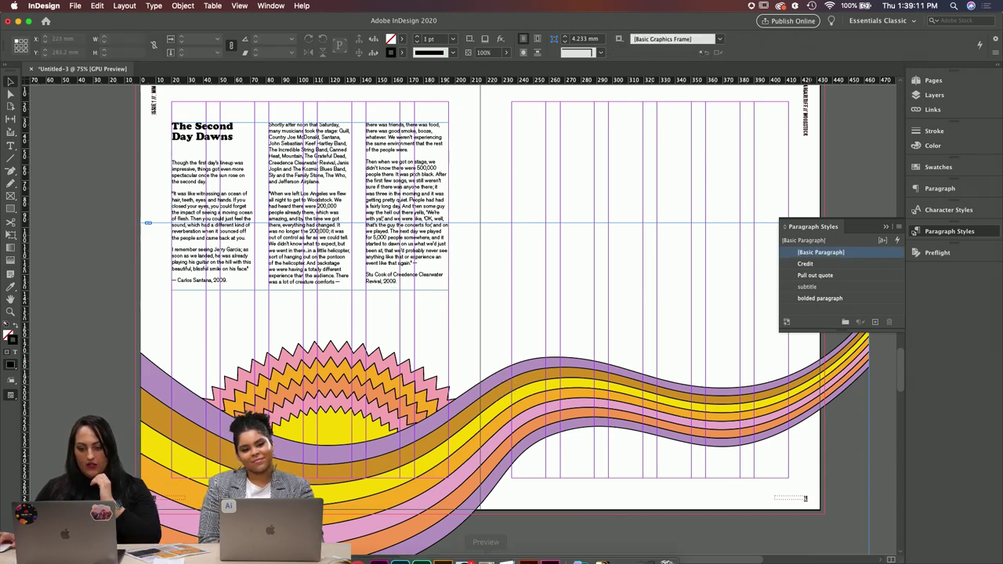
Step: Select 'The Final Day Of The Festival' section in the TextEdit article copy
click(505, 558)
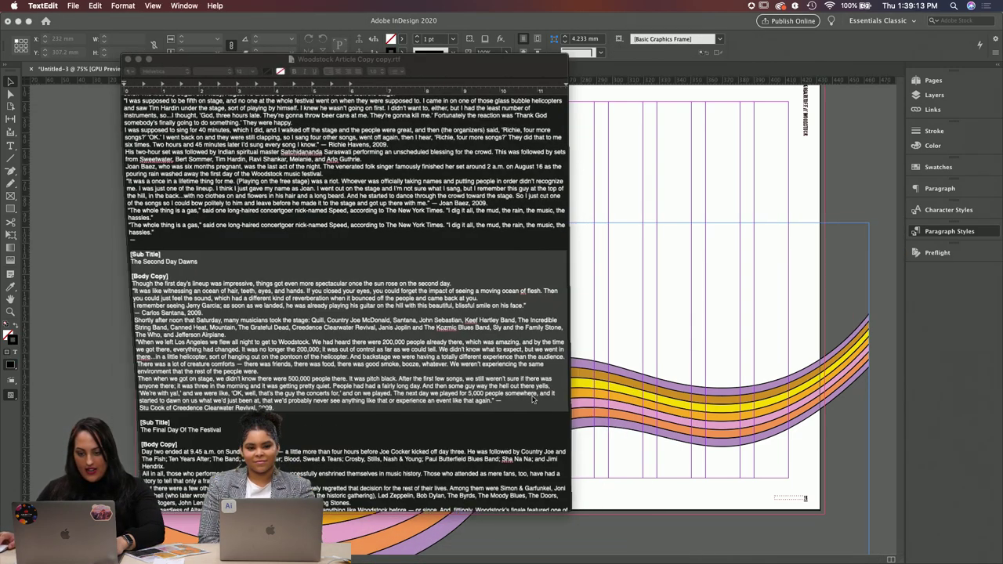
scroll(517, 392, down, 4)
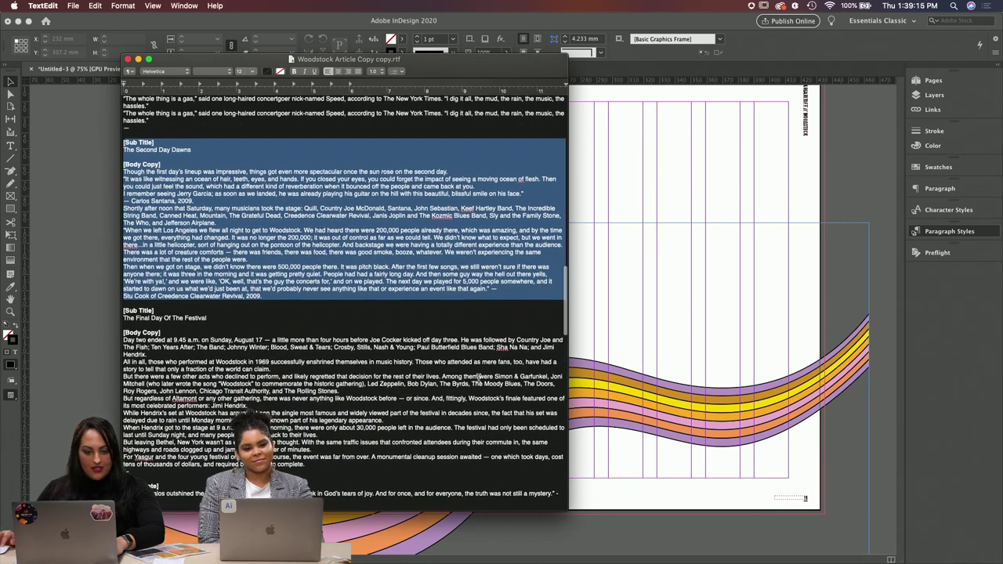
scroll(612, 201, down, 3)
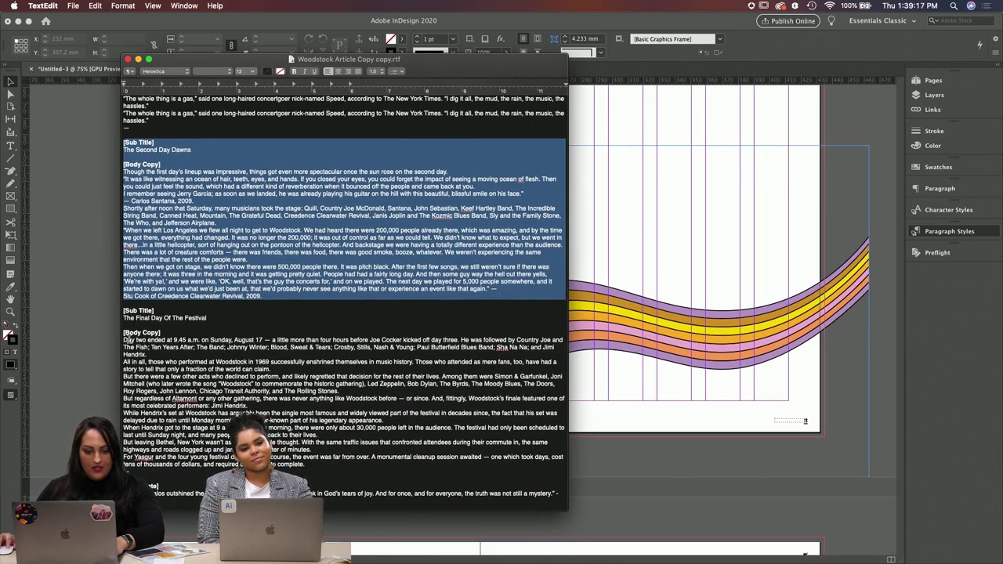
drag(123, 313, 378, 463)
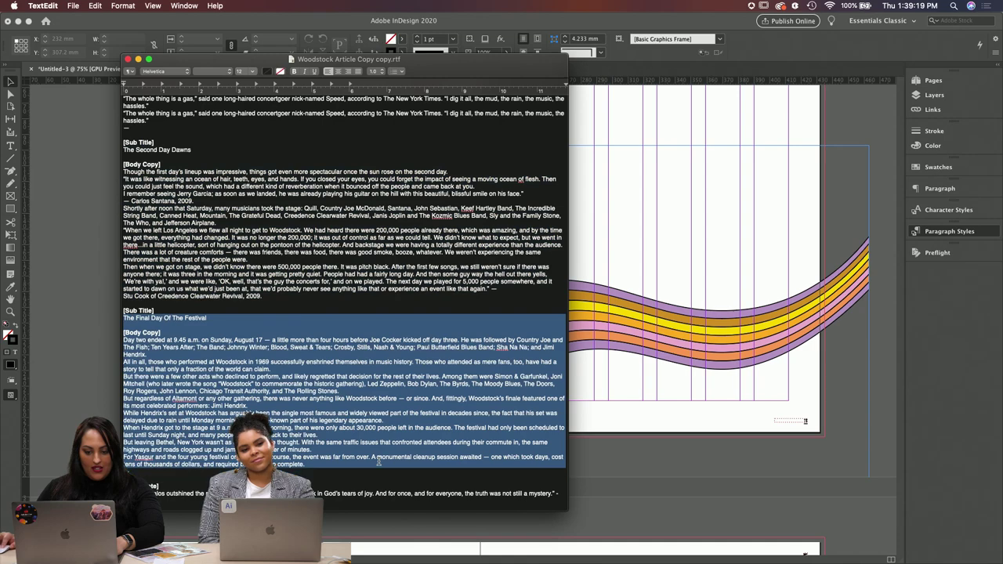
Step: Paste the Final Day article into a new text frame across the right page
click(13, 82)
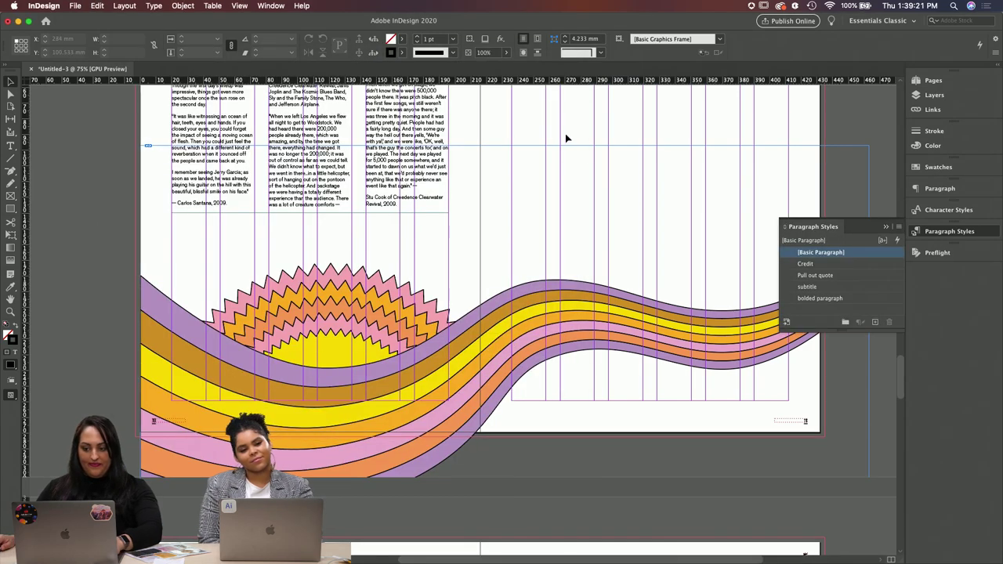
key(super+0)
key(t)
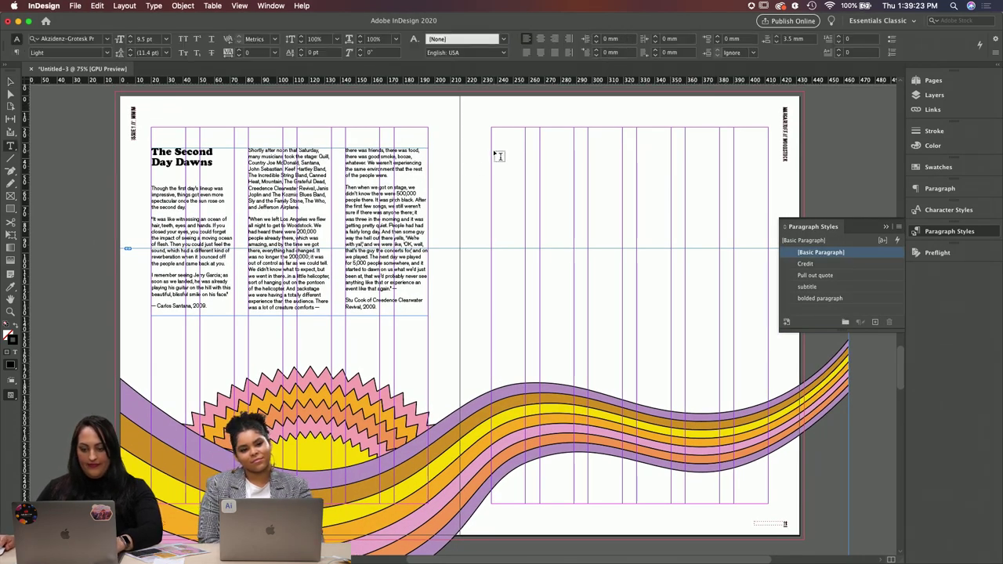
drag(491, 148, 766, 320)
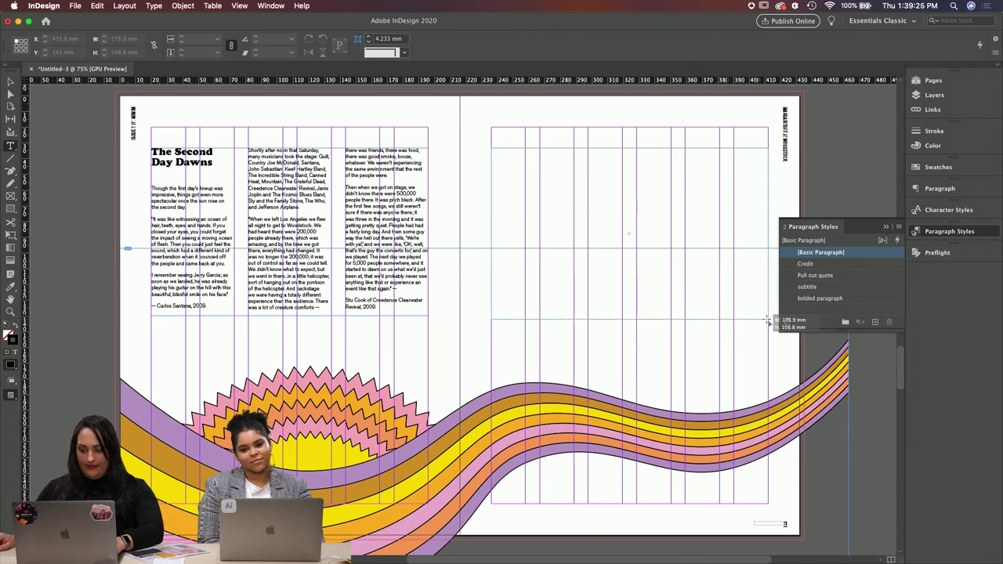
key(super+v)
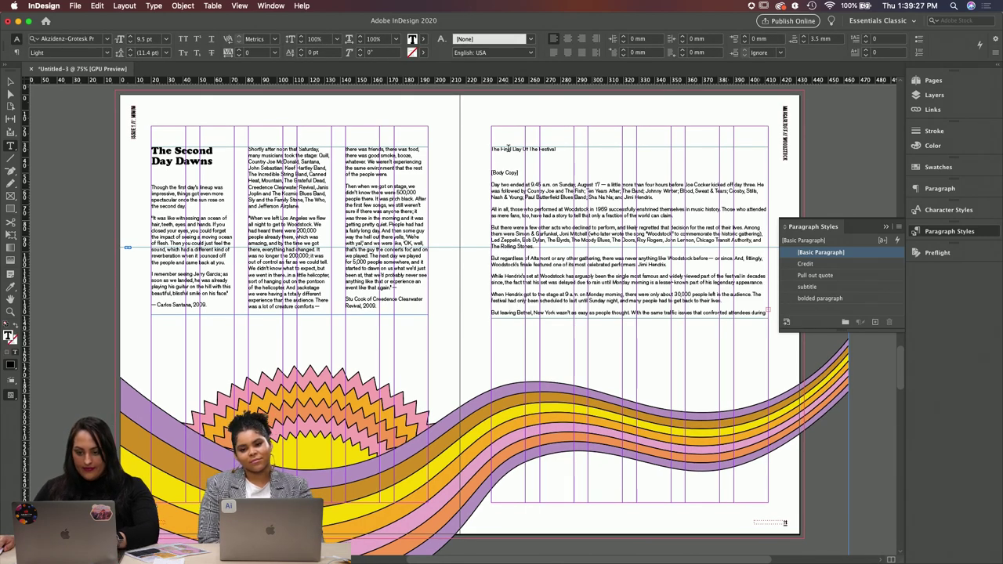
Step: Set the heading 'The Final Day Of The Festival' in the subtitle style
triple_click(509, 150)
key(super+KP_1)
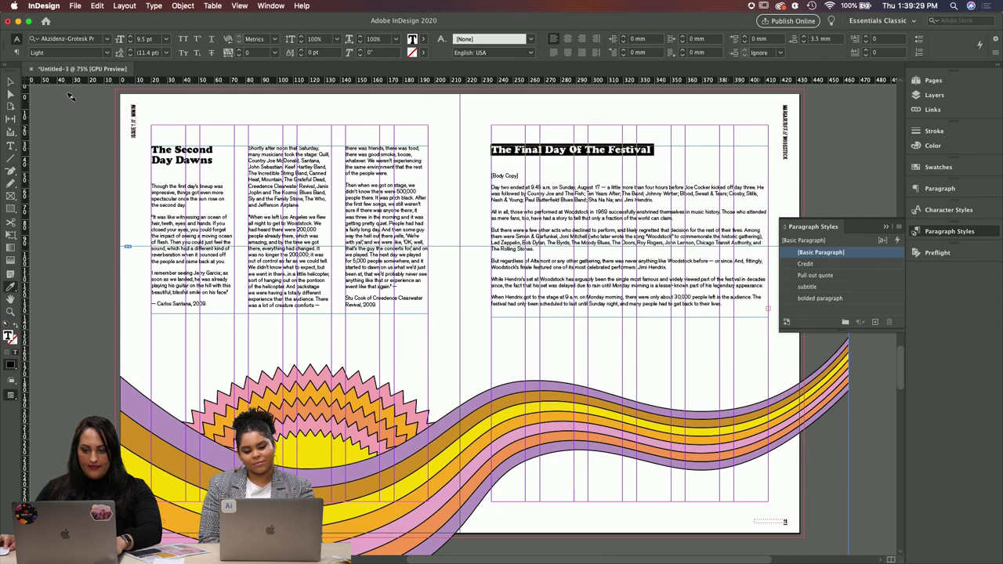
key(Escape)
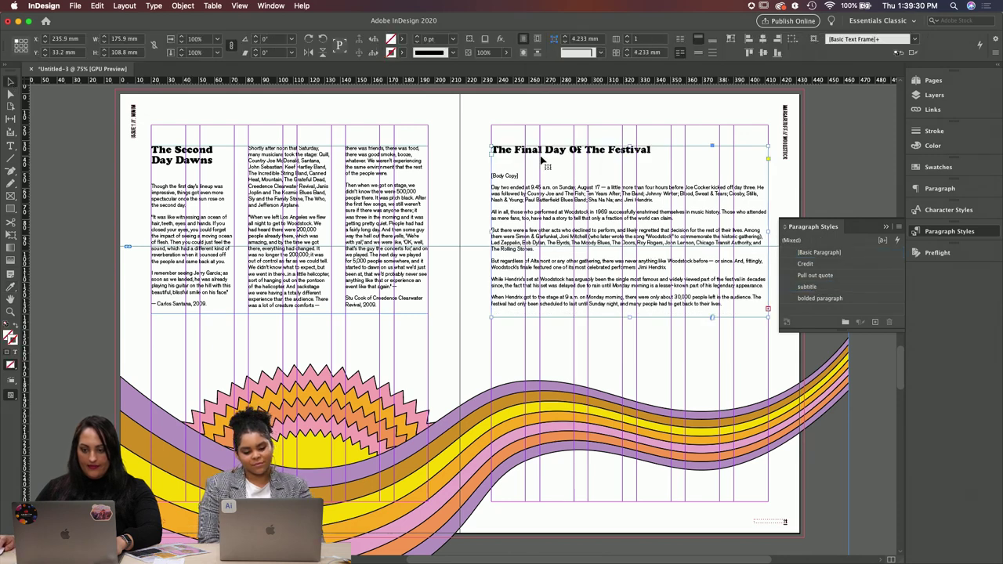
Step: Give the Final Day frame 3 columns with a 9 mm gutter and shorten it slightly
click(626, 38)
click(626, 37)
click(627, 52)
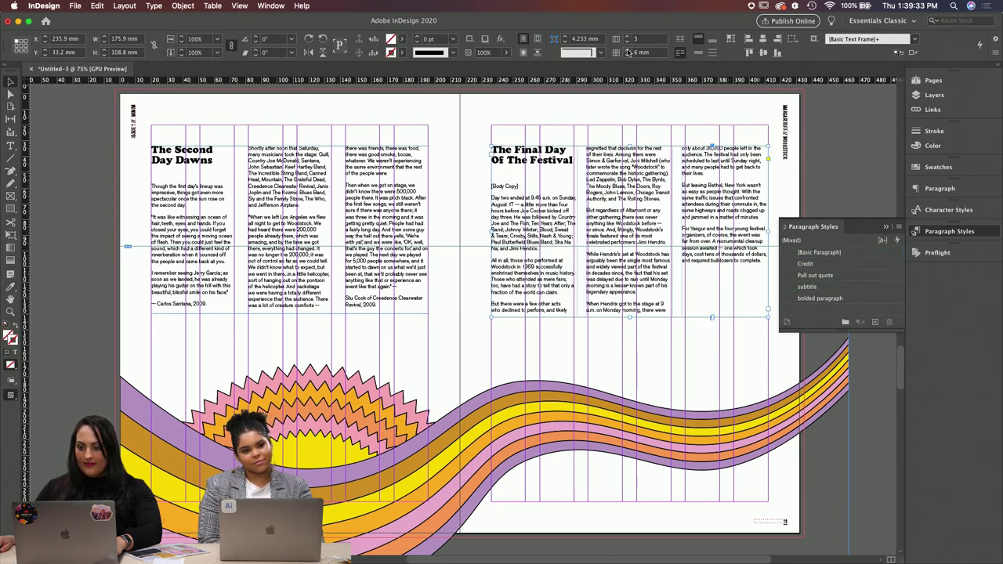
click(627, 51)
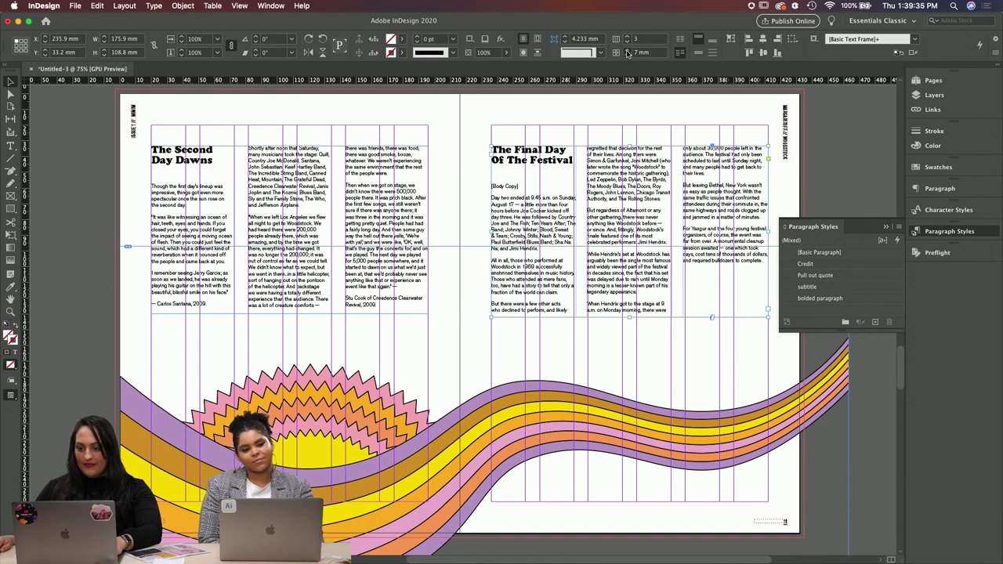
click(628, 51)
click(627, 51)
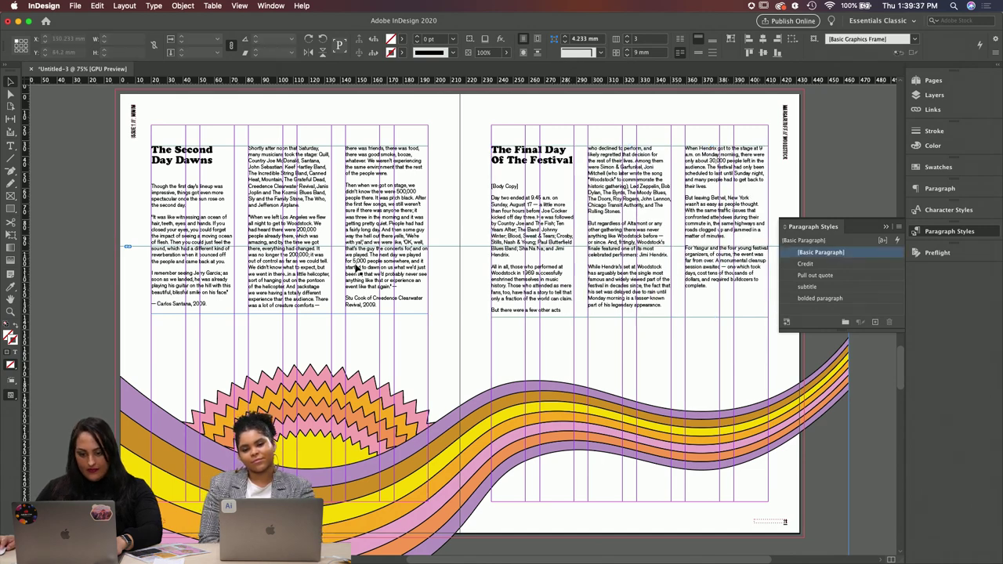
drag(629, 318, 627, 313)
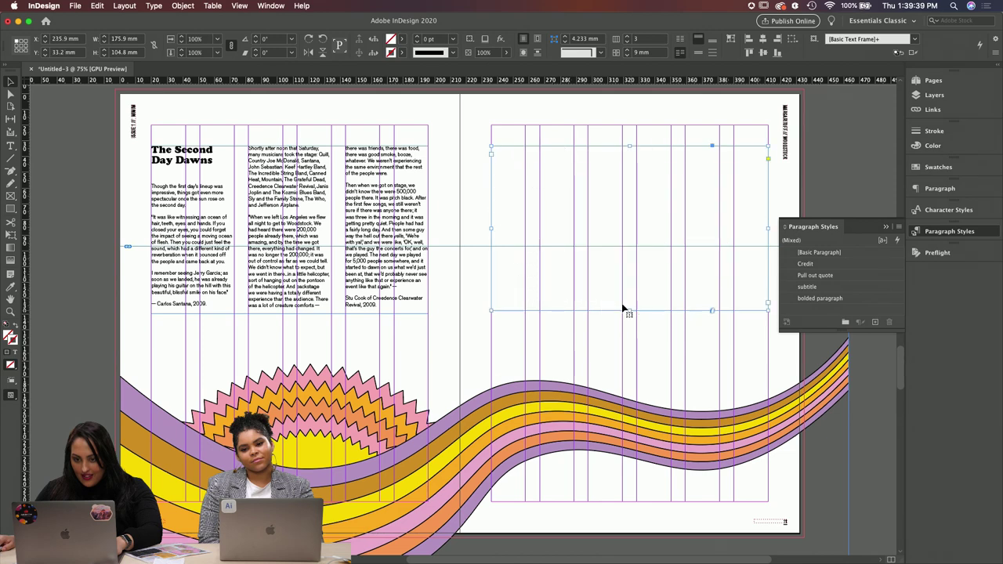
Step: Delete the [Body Copy] placeholder line and the empty line under the heading
double_click(510, 186)
triple_click(498, 183)
key(BackSpace)
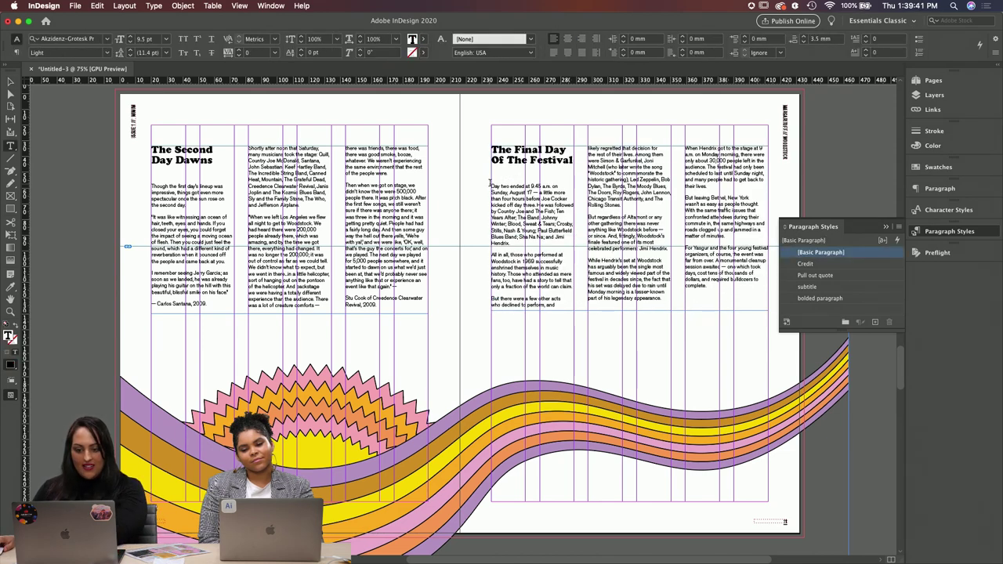
key(BackSpace)
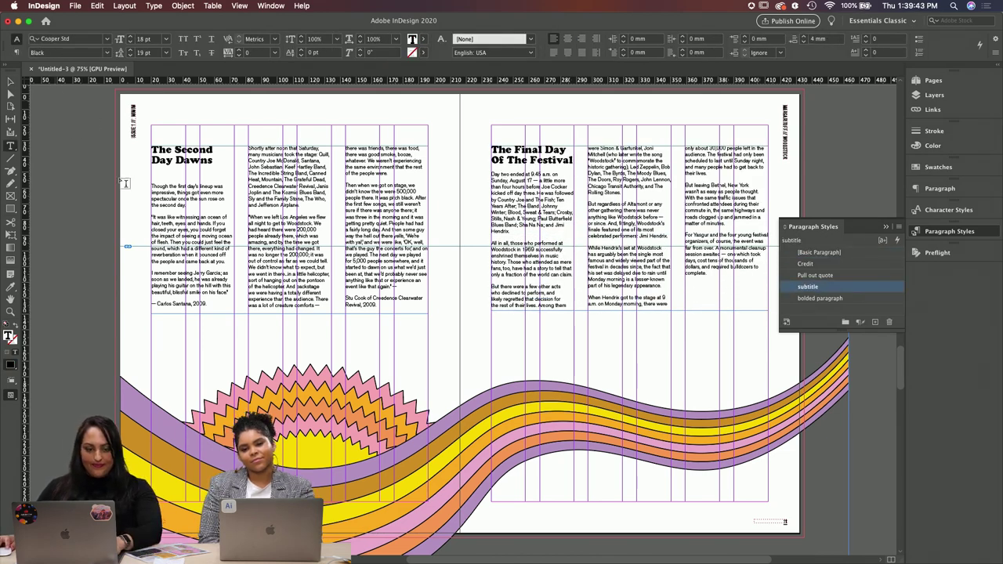
Step: Select the Second Day paragraph beginning 'Then when we got on stage'
click(14, 80)
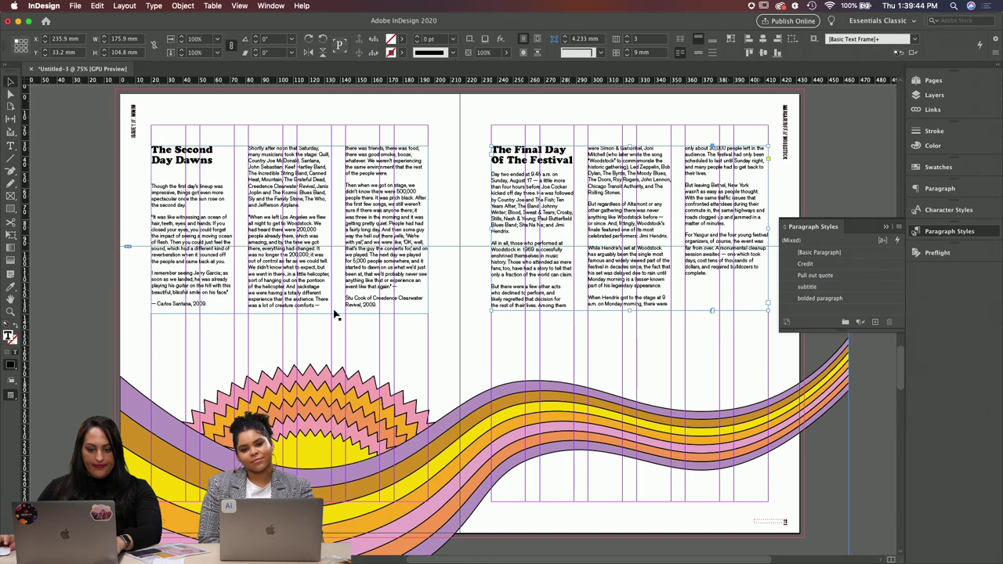
double_click(384, 304)
drag(396, 290, 337, 180)
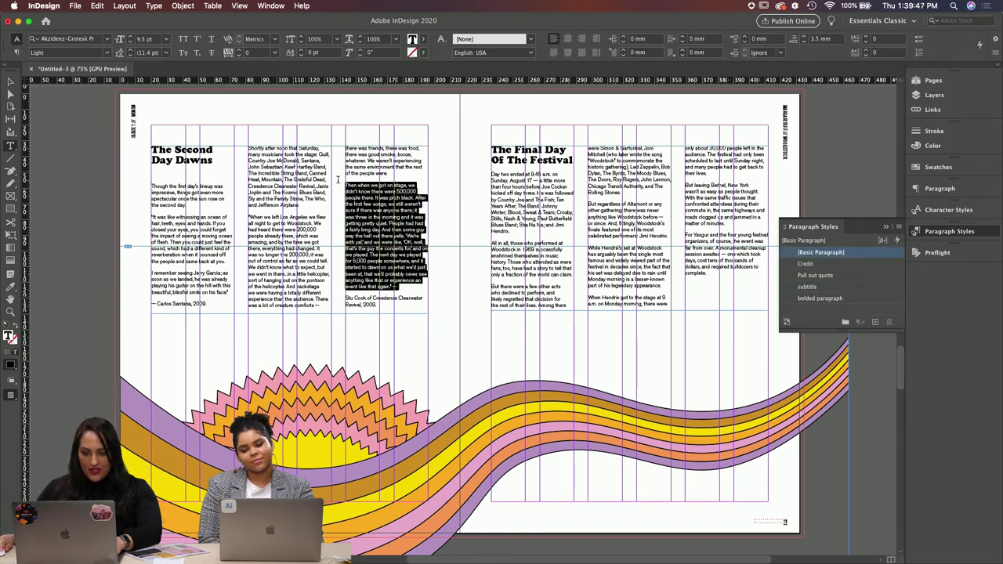
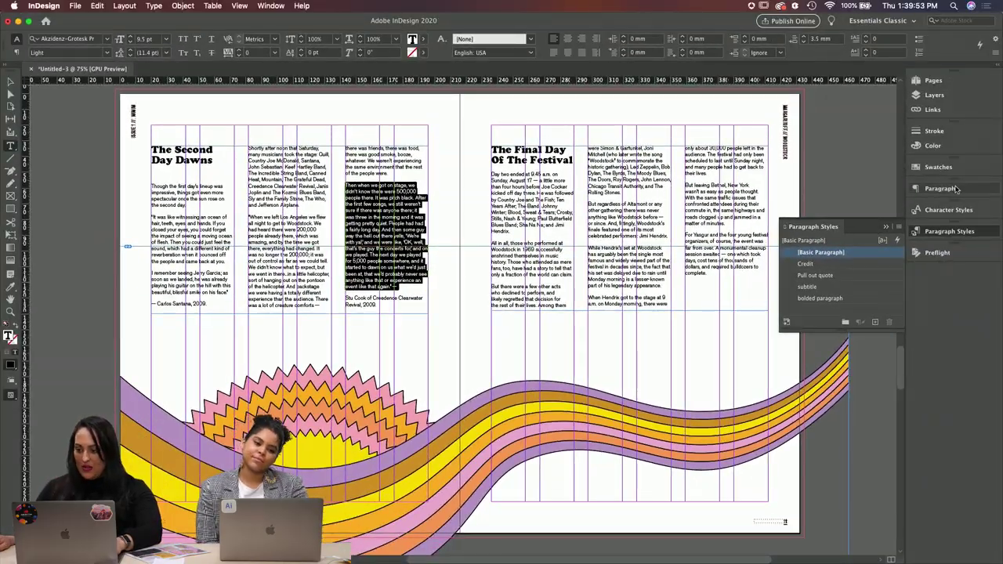
Step: Apply the bolded paragraph style to the Stu Cook quote
click(823, 299)
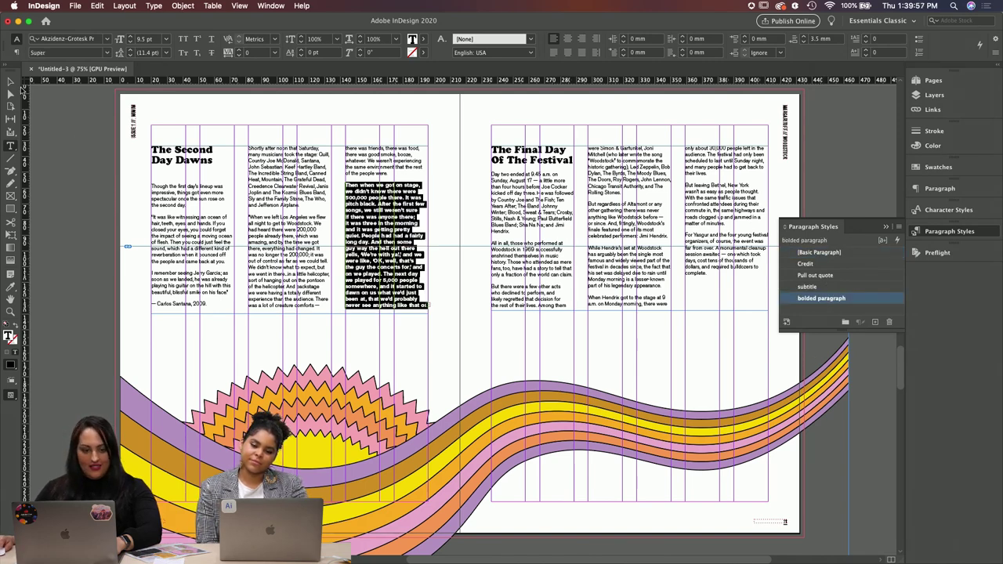
click(10, 81)
scroll(290, 306, down, 1)
drag(291, 305, 290, 310)
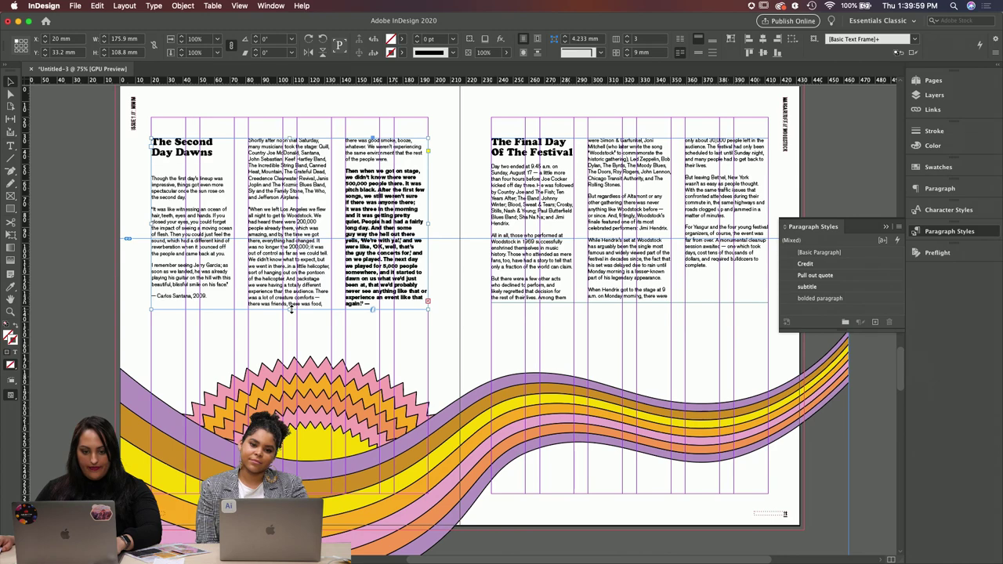
Step: Select the whole bold quote and set its leading to 10 pt
double_click(381, 305)
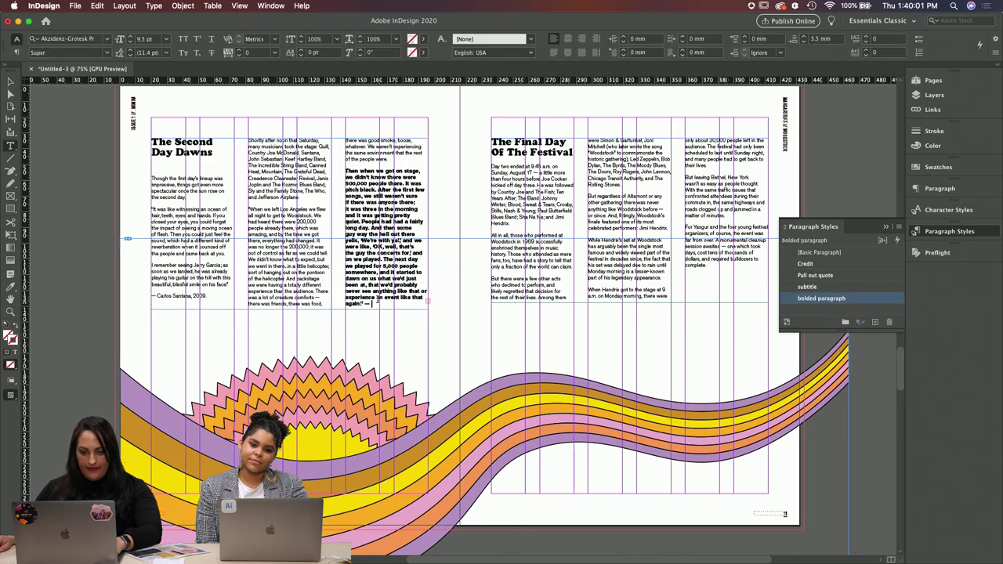
triple_click(377, 306)
drag(379, 304, 347, 166)
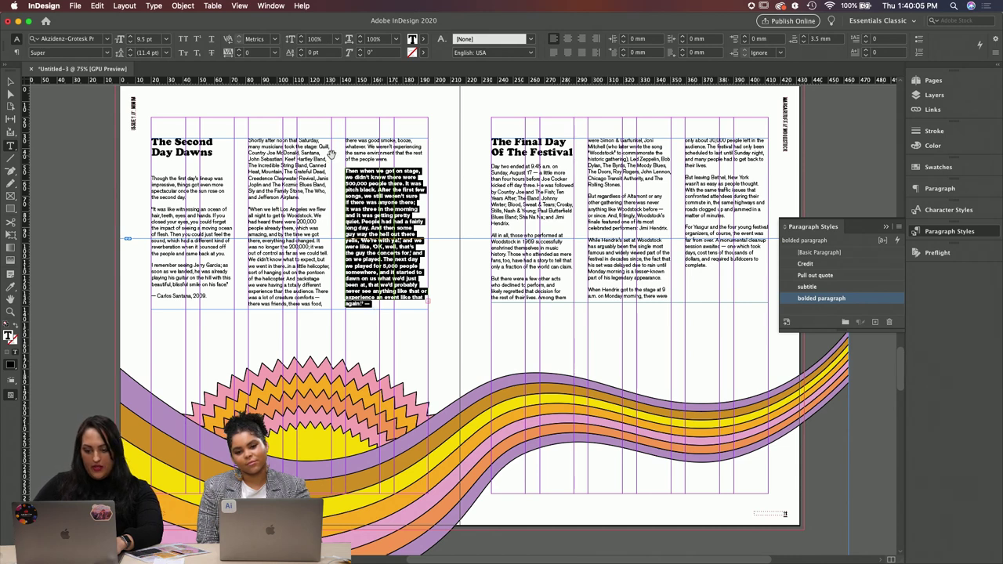
key(alt+Up)
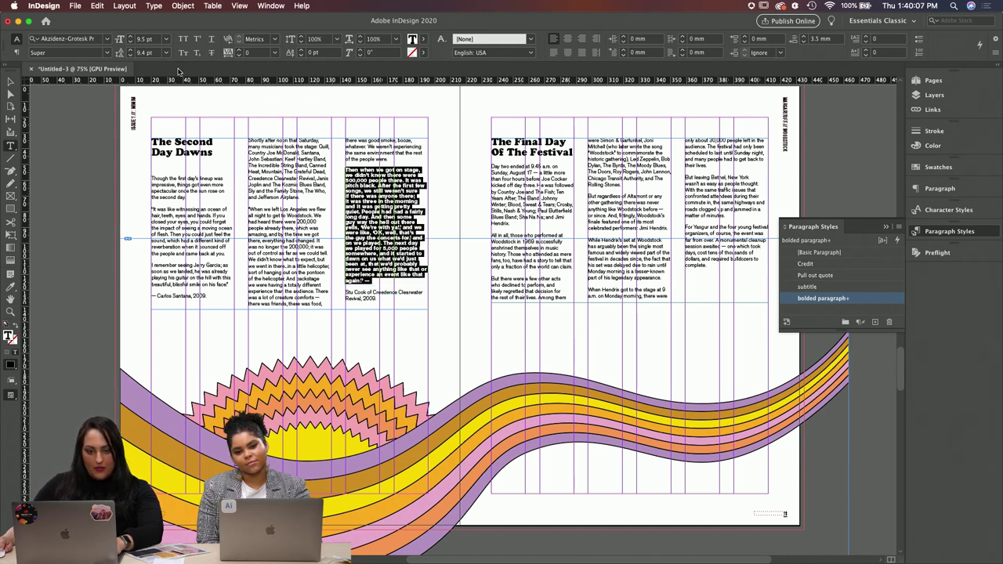
click(130, 50)
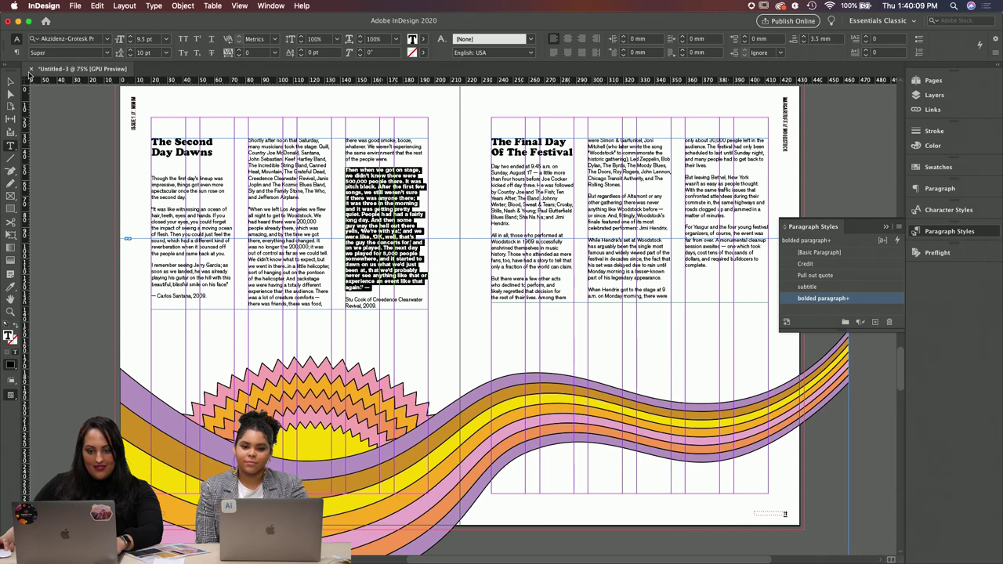
Step: Give the quote -10 tracking and 11 pt leading, and stretch its frame to H 111 mm
click(10, 81)
double_click(376, 293)
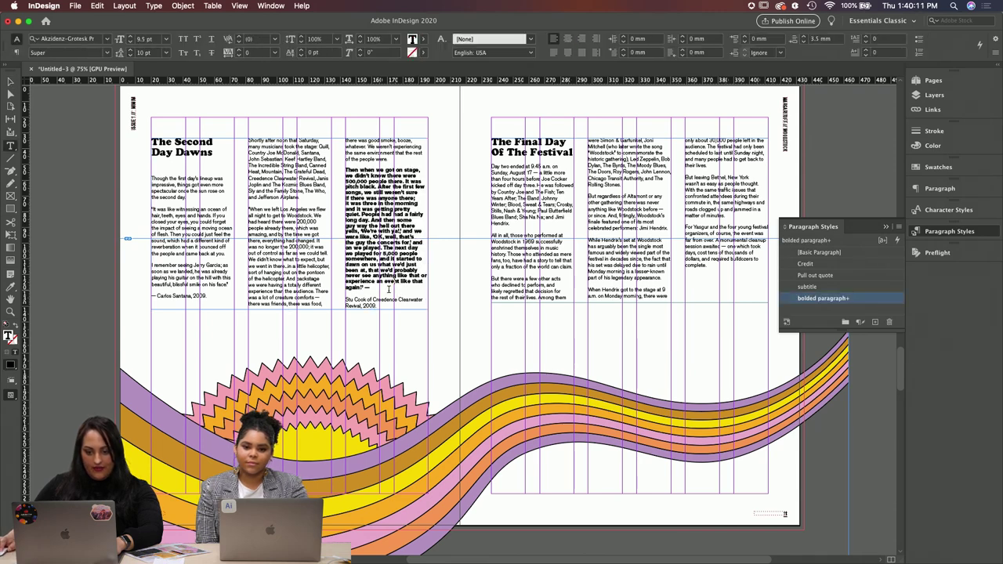
key(shift+Up)
key(shift+Up)
key(shift+Up)
key(shift+Up)
key(shift+Up)
key(shift+Up)
key(shift+Up)
key(shift+Up)
key(shift+Up)
key(shift+Up)
key(shift+Up)
key(shift+Up)
key(shift+Up)
key(shift+Up)
key(shift+Up)
key(shift+Up)
key(shift+Up)
key(shift+Up)
key(shift+Up)
key(shift+Up)
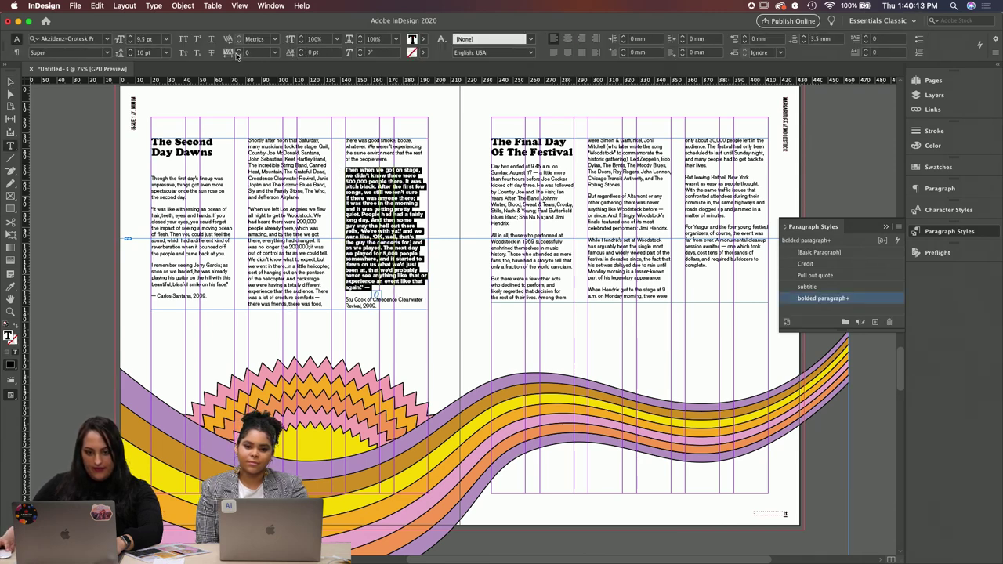
click(237, 55)
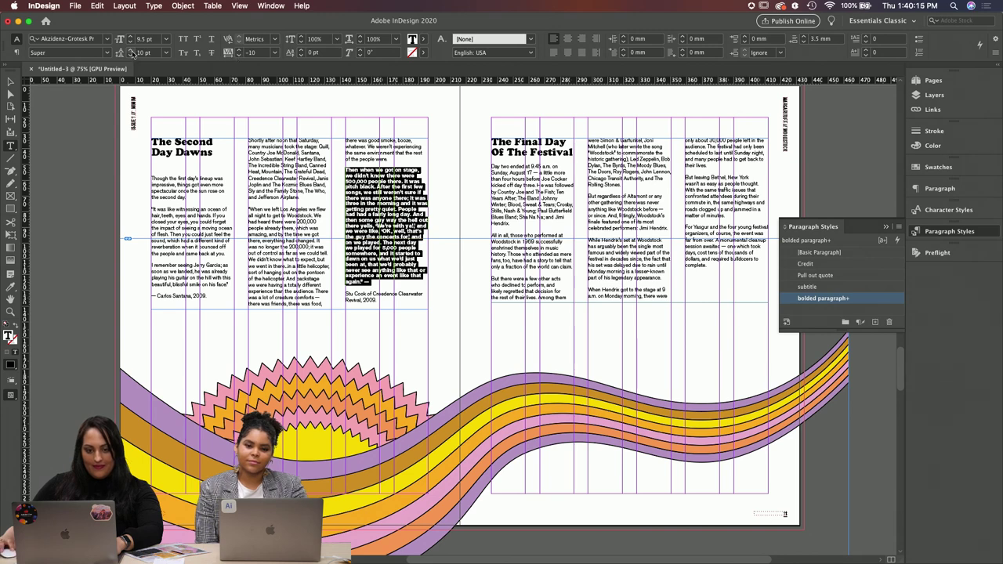
click(131, 50)
click(10, 81)
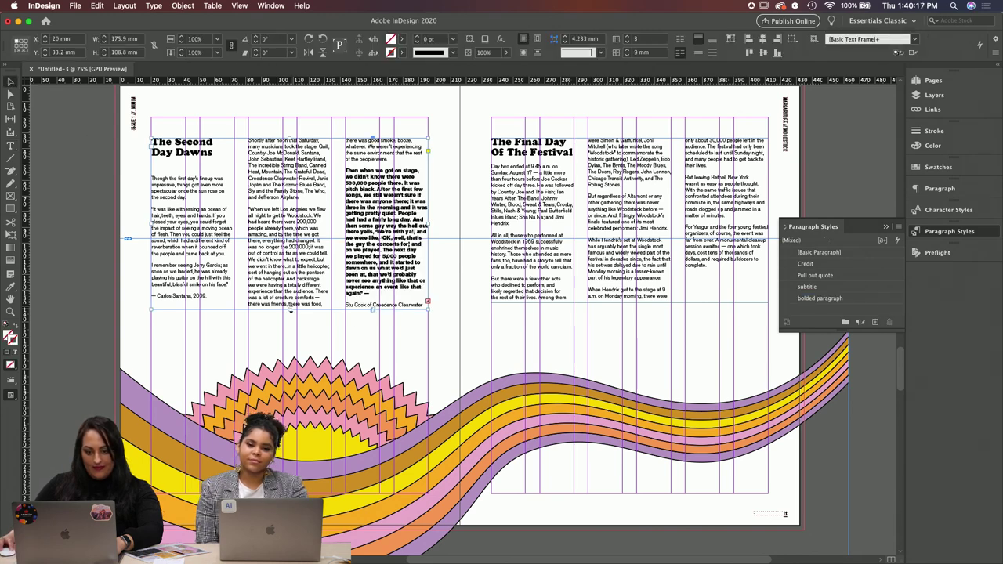
drag(287, 311, 290, 320)
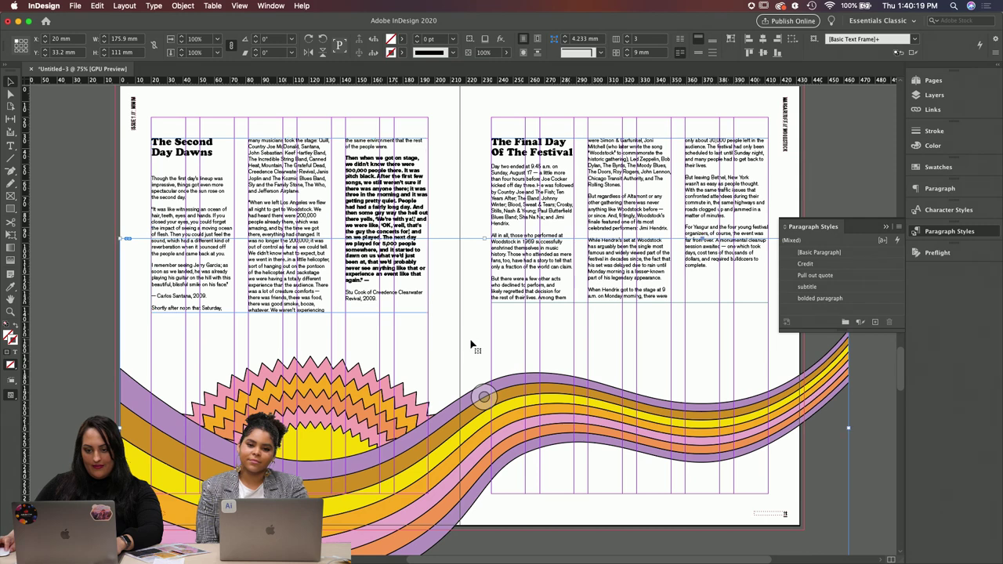
Step: Lengthen the right page's text frame to 111 mm
click(618, 349)
scroll(620, 352, right, 2)
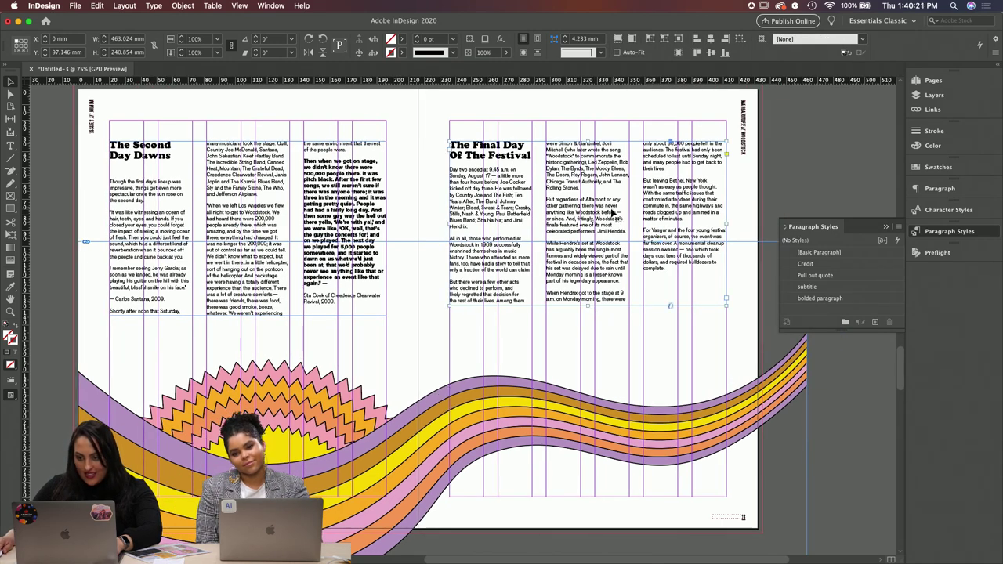
click(594, 305)
drag(588, 306, 587, 316)
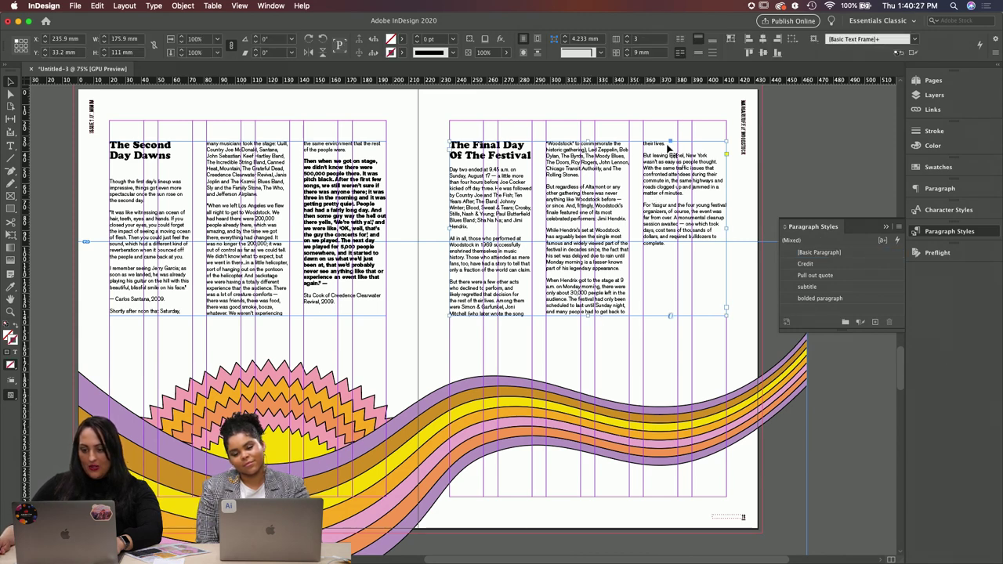
Step: Set the 'few other acts' through 'When Hendrix' paragraphs to 11.6 pt leading, then preview full screen
double_click(668, 148)
mouse_move(666, 144)
mouse_down()
mouse_move(543, 289)
mouse_move(549, 219)
mouse_move(669, 147)
mouse_up()
triple_click(615, 312)
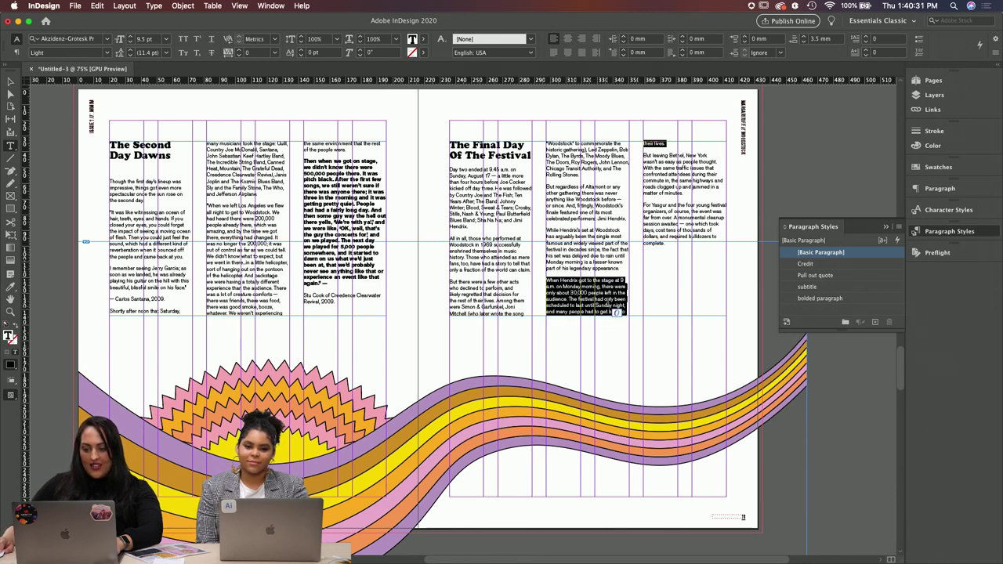
drag(616, 312, 563, 150)
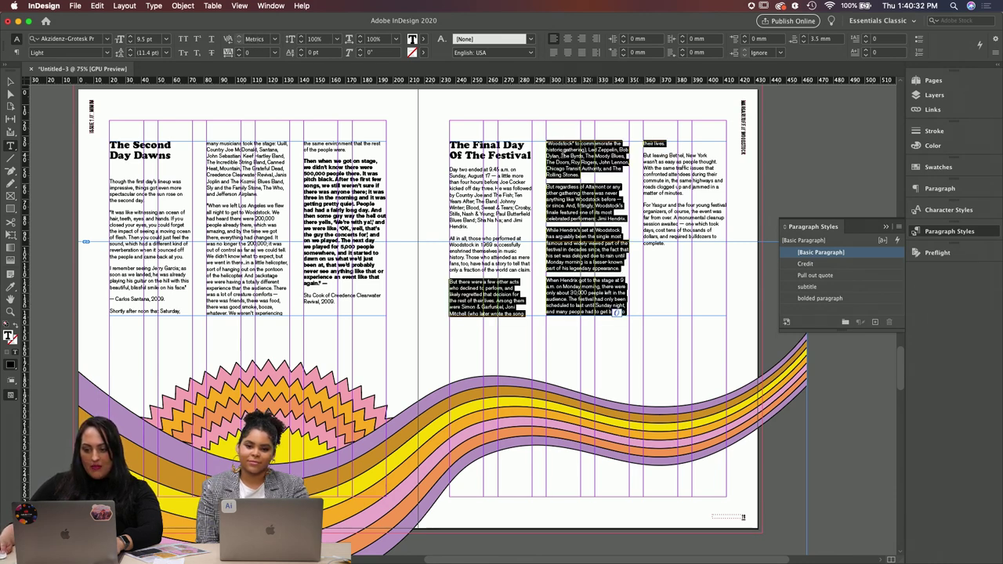
click(148, 53)
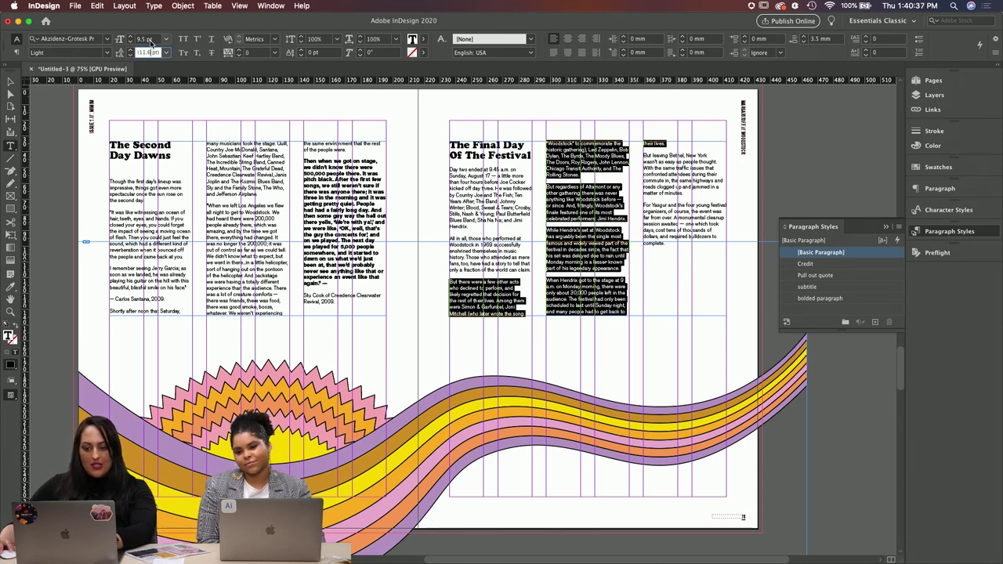
text(11.6)
key(Return)
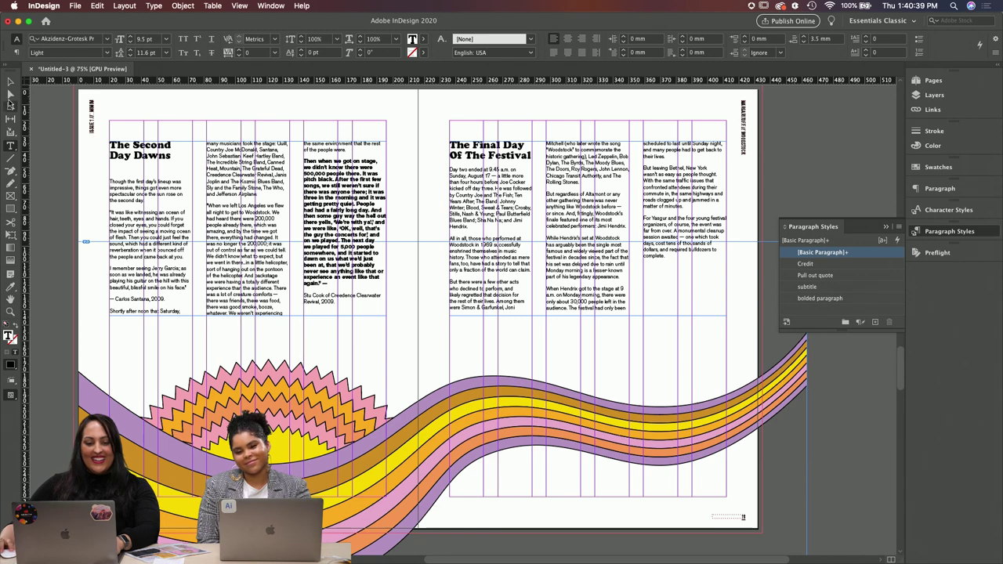
click(10, 93)
key(shift+w)
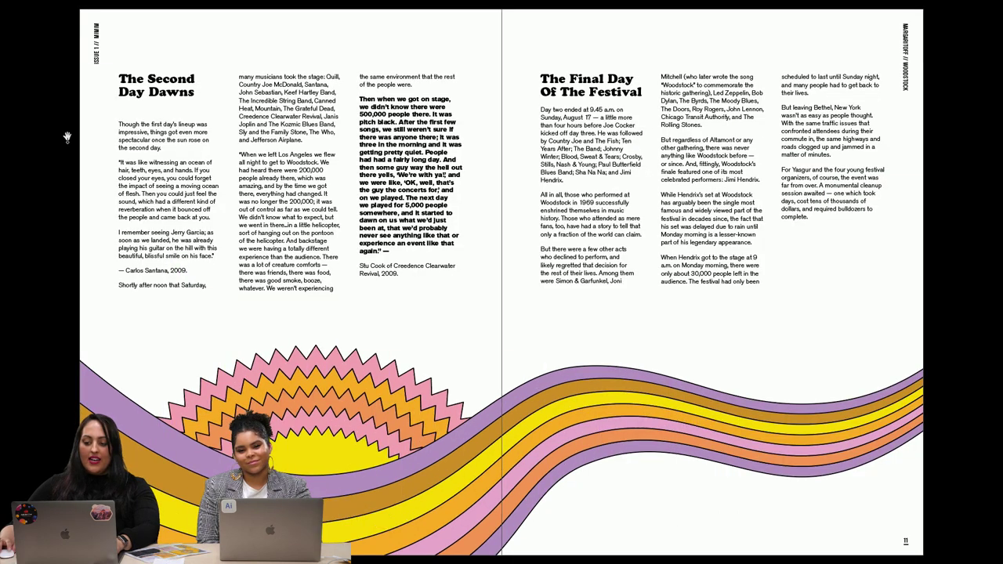
Step: Exit the preview and give the first column, through 'Shortly after noon that Saturday', 11 pt leading
key(Escape)
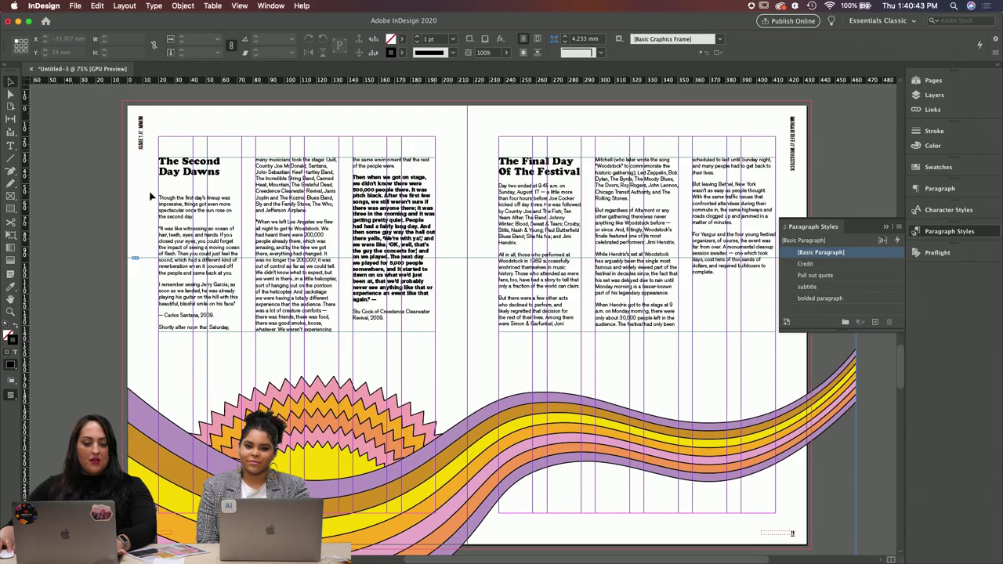
triple_click(181, 327)
drag(238, 327, 156, 191)
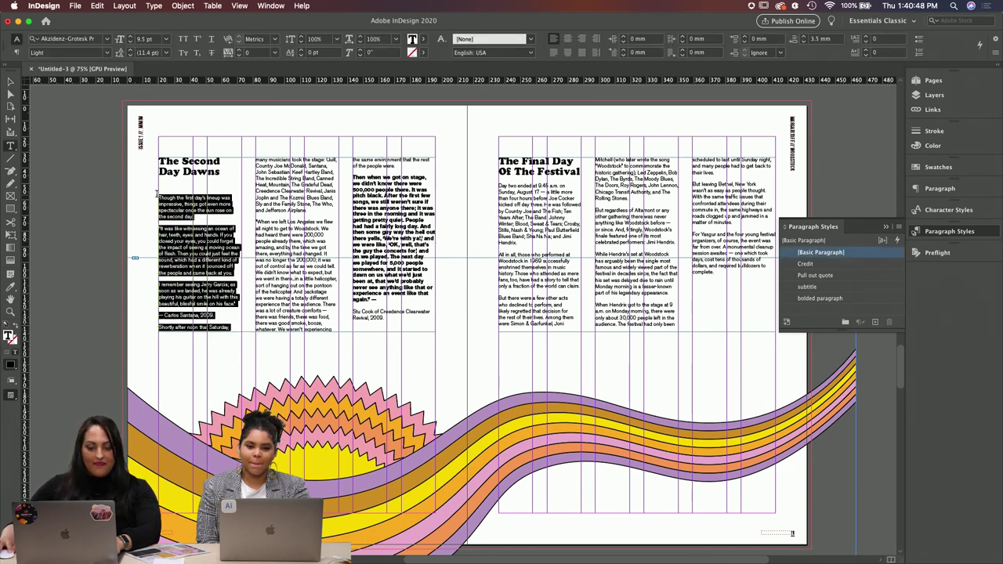
click(148, 53)
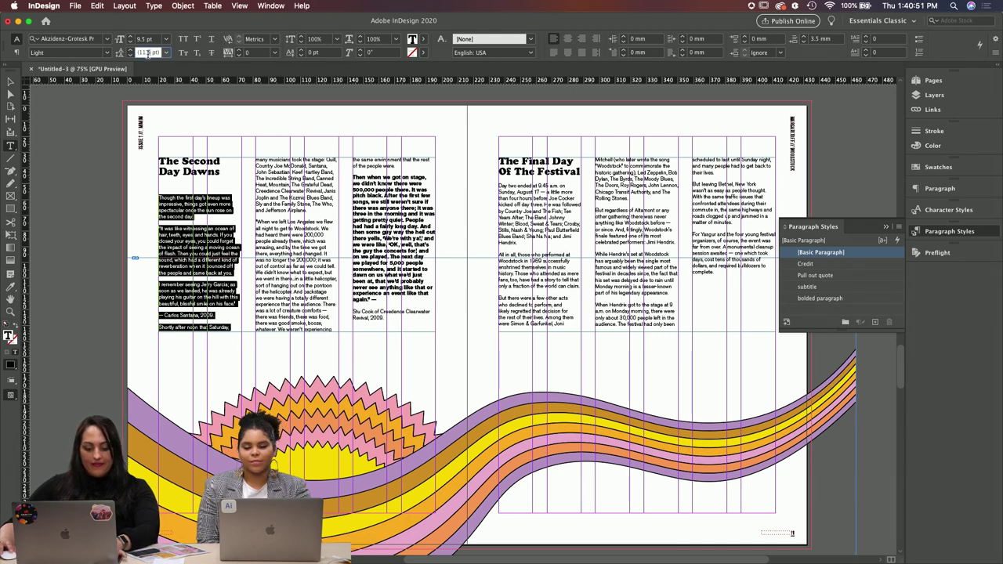
text(11.2)
click(151, 41)
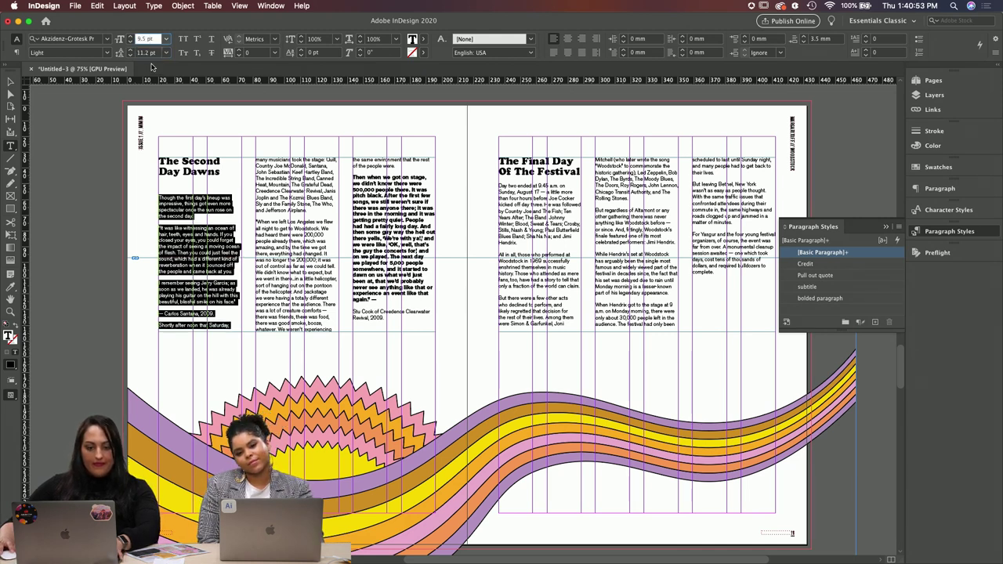
click(154, 53)
click(131, 57)
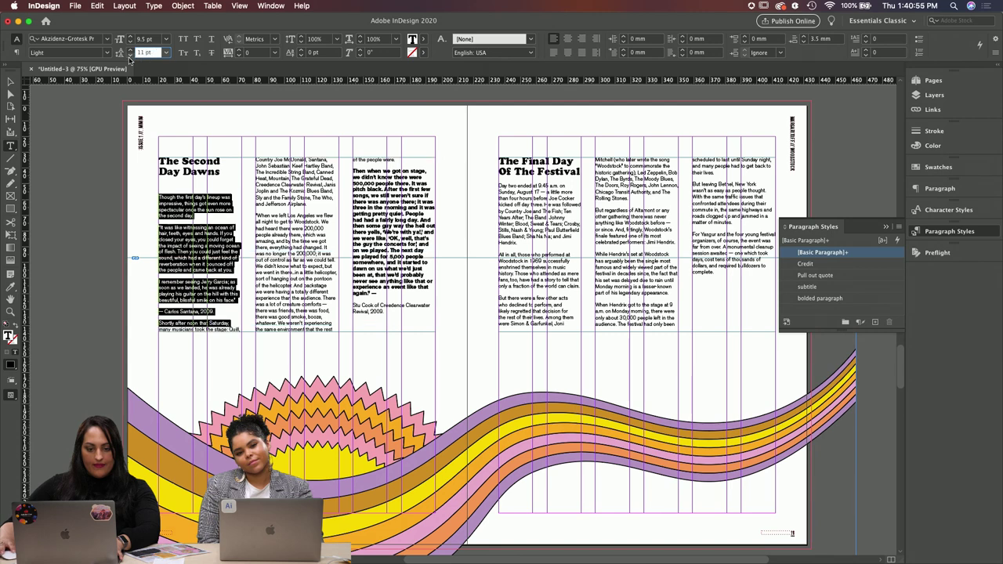
key(Escape)
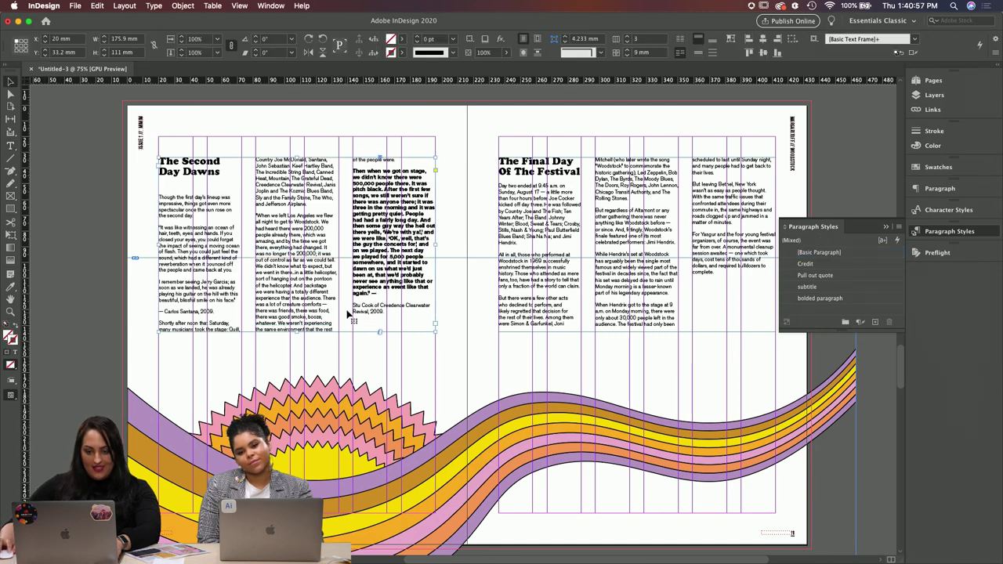
Step: Select the second-column text from 'When we left Los Angeles' onward
double_click(397, 161)
drag(396, 160, 353, 160)
key(Escape)
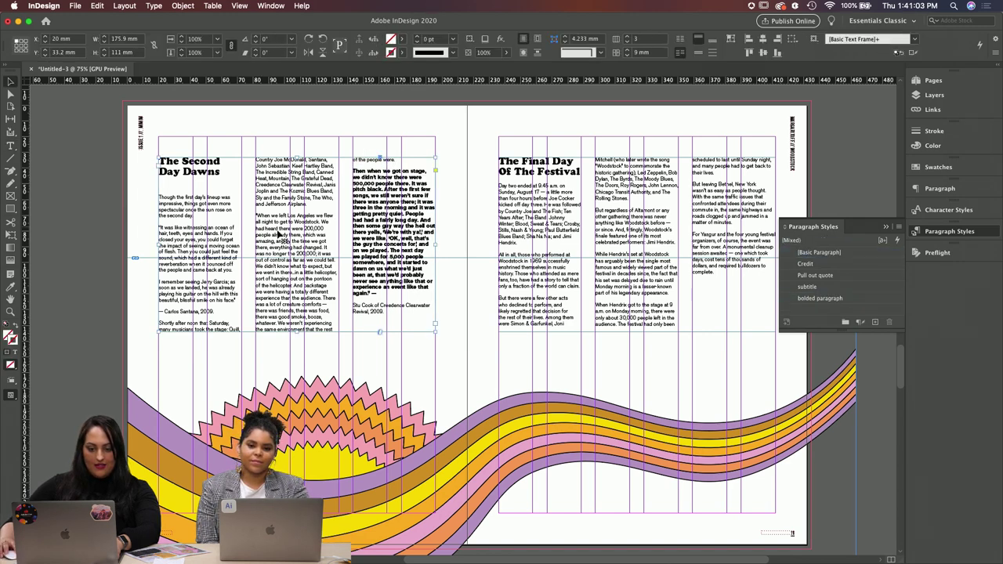
double_click(300, 314)
triple_click(308, 235)
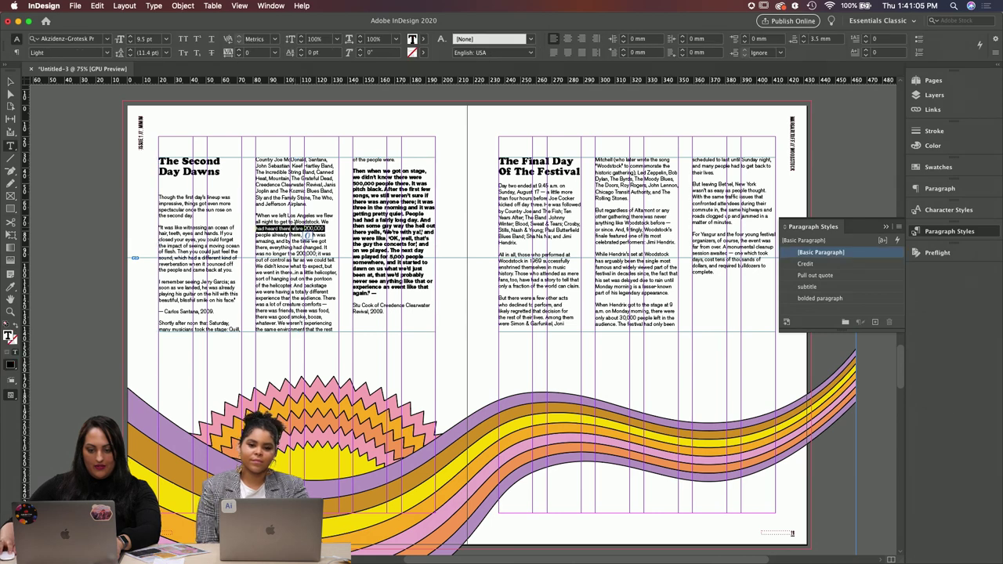
click(308, 235)
key(Escape)
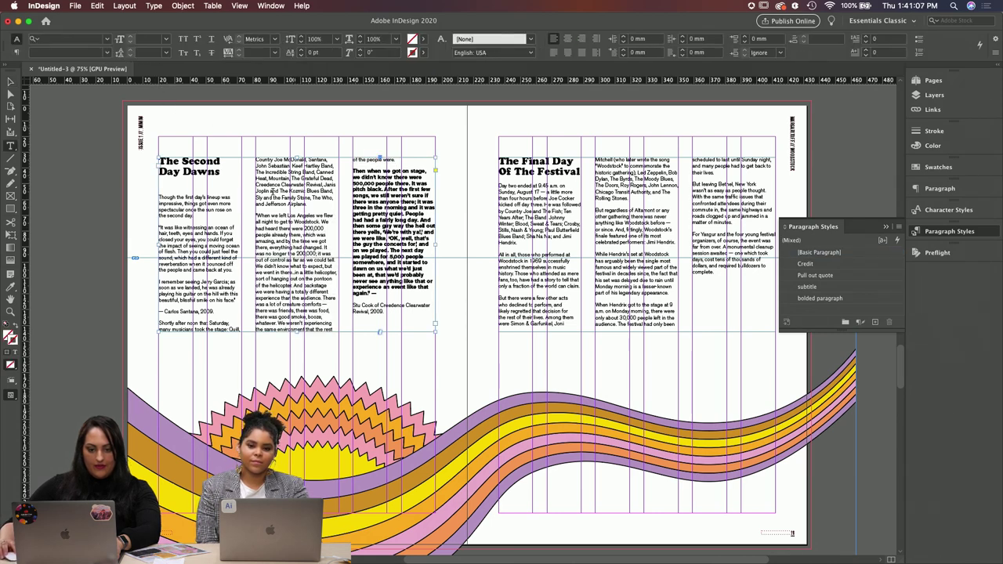
drag(260, 213, 335, 329)
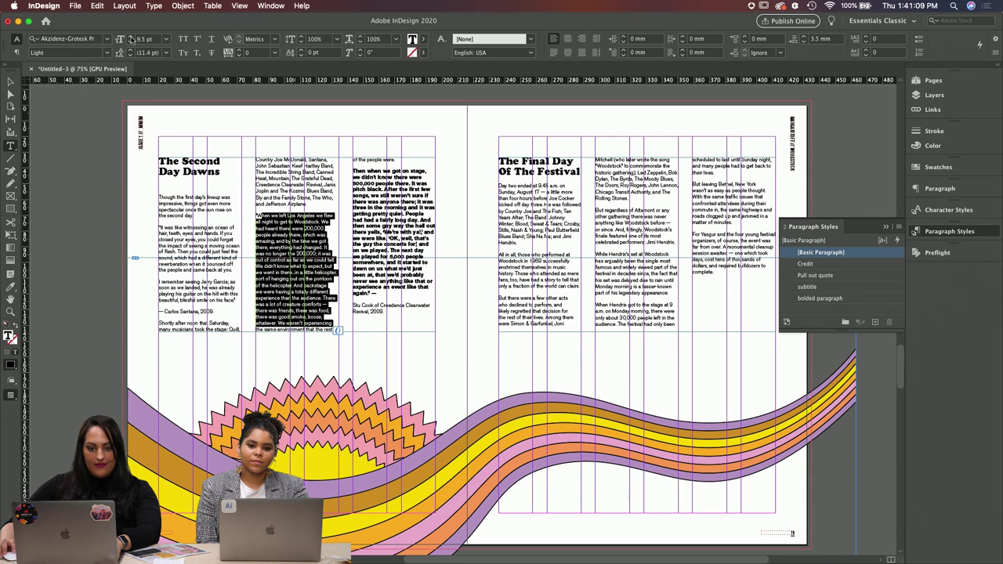
Step: Try 11.2, 11, 10 and auto leading on that text, settling on 11 pt
click(148, 52)
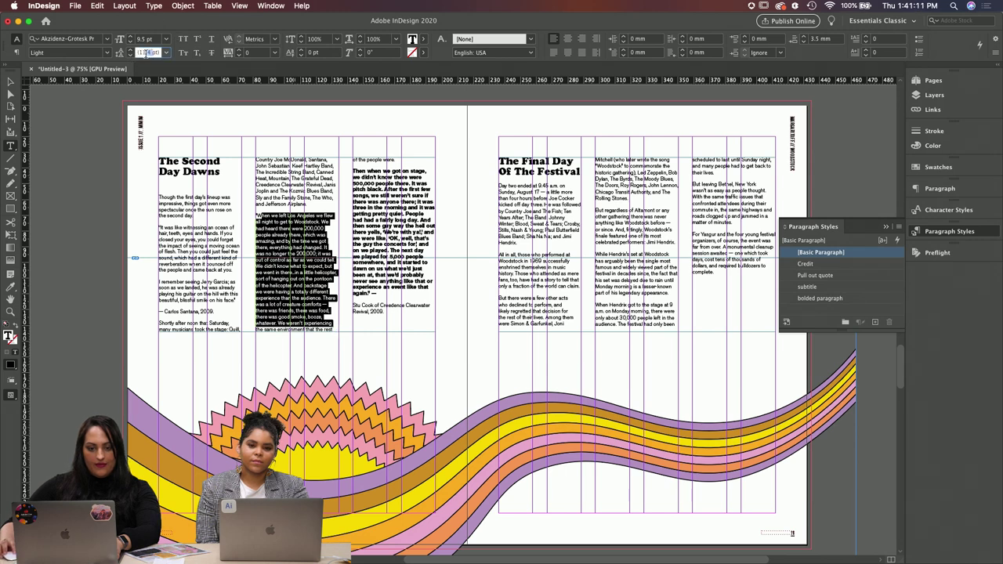
text(11.2)
click(149, 39)
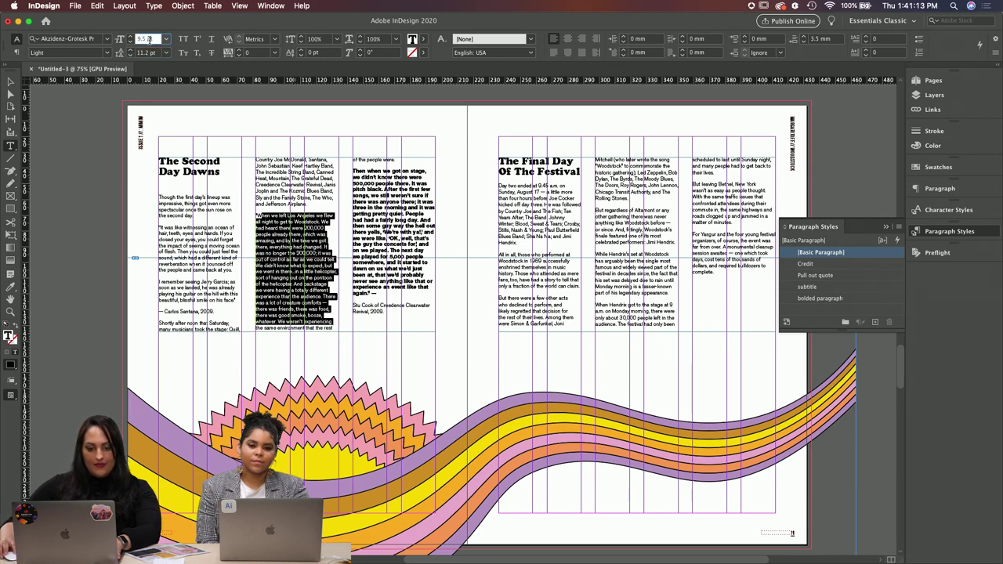
click(129, 56)
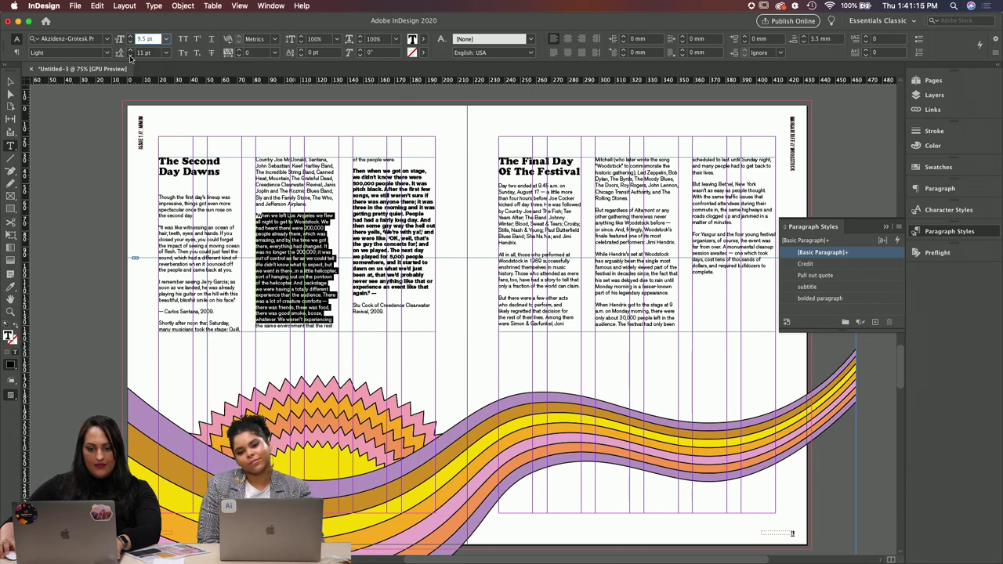
click(129, 56)
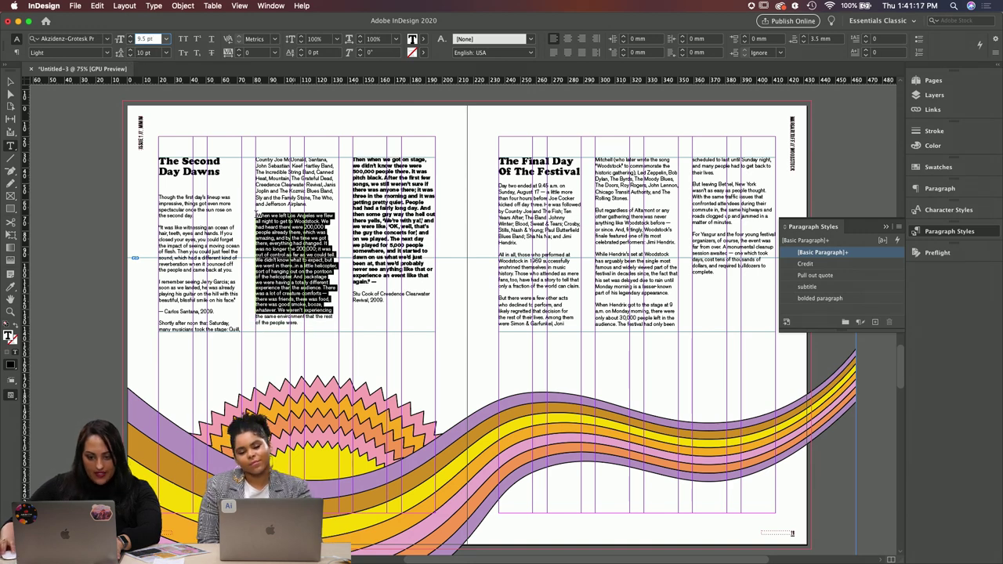
key(super+alt+shift+a)
click(153, 53)
text(11)
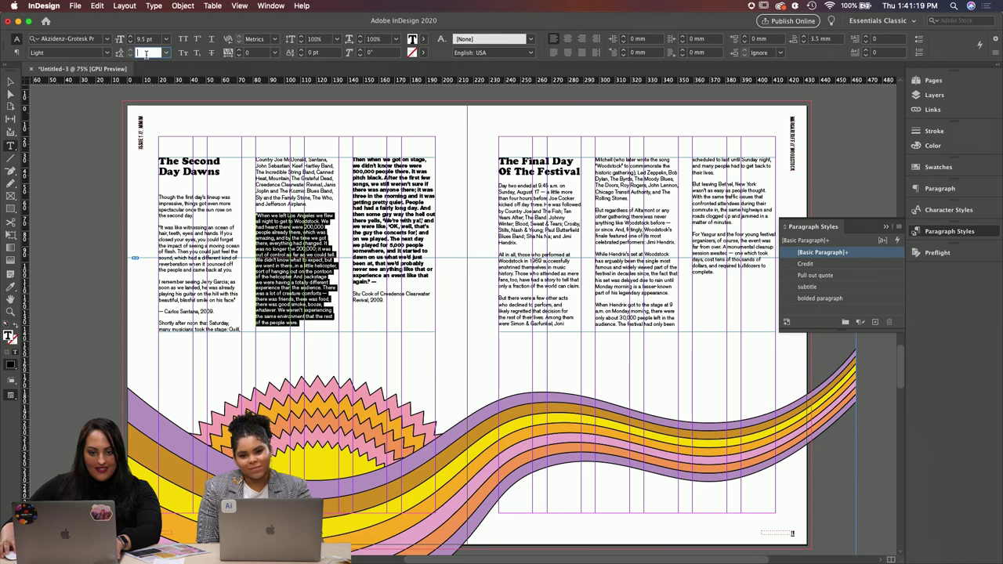
text(.2)
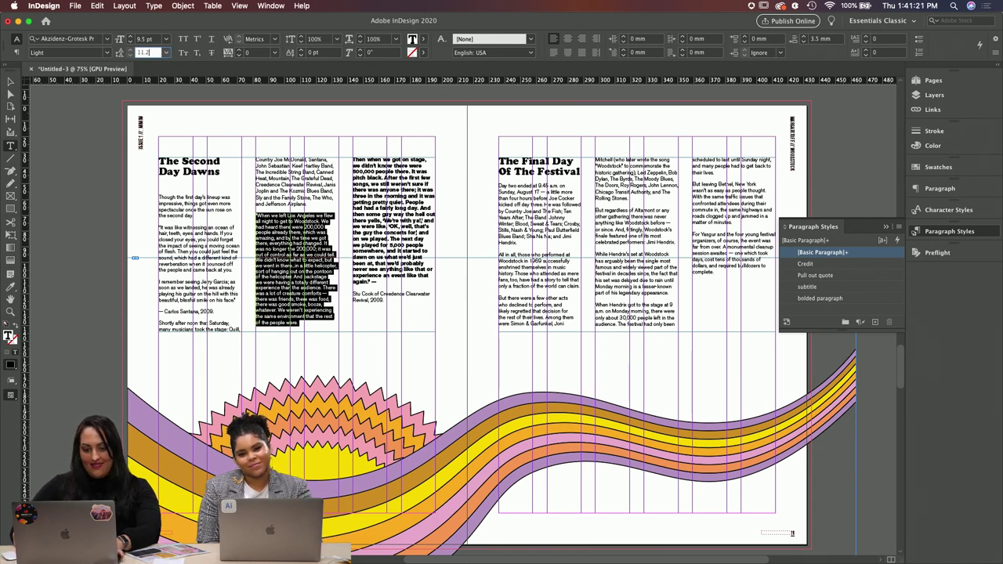
key(Return)
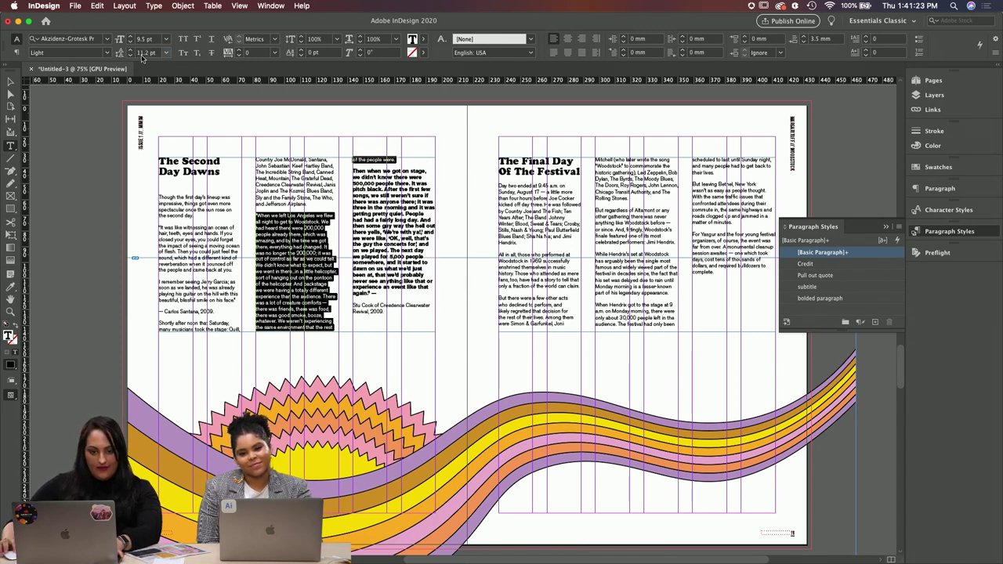
click(129, 55)
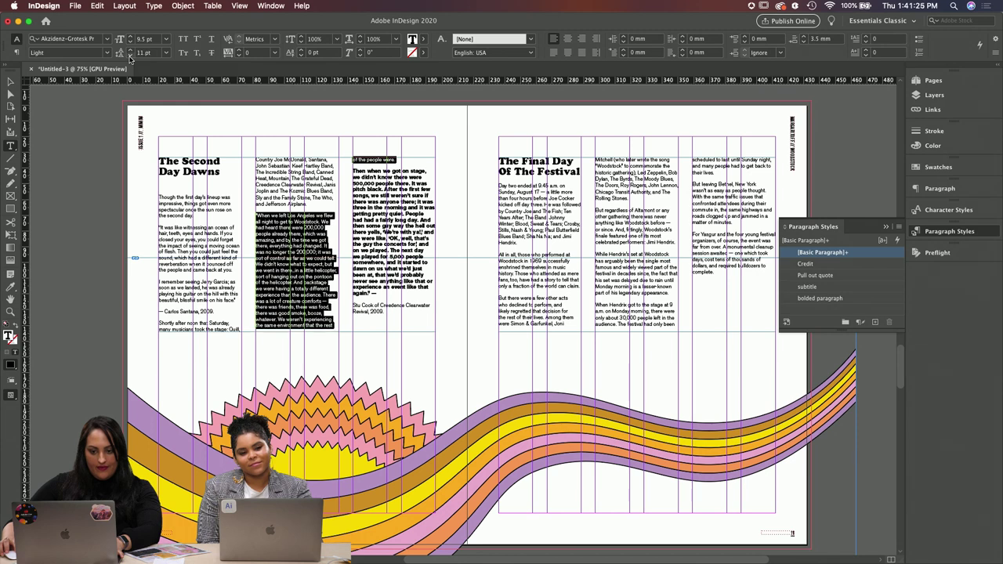
Step: Apply 11 pt leading to both the Country Joe McDonald and When we left paragraphs
click(318, 207)
triple_click(292, 195)
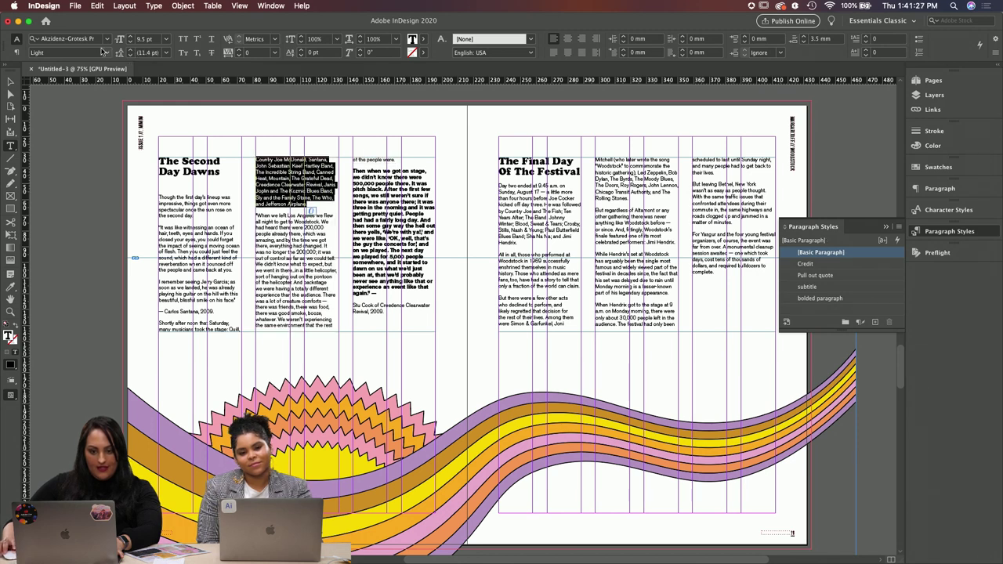
click(148, 53)
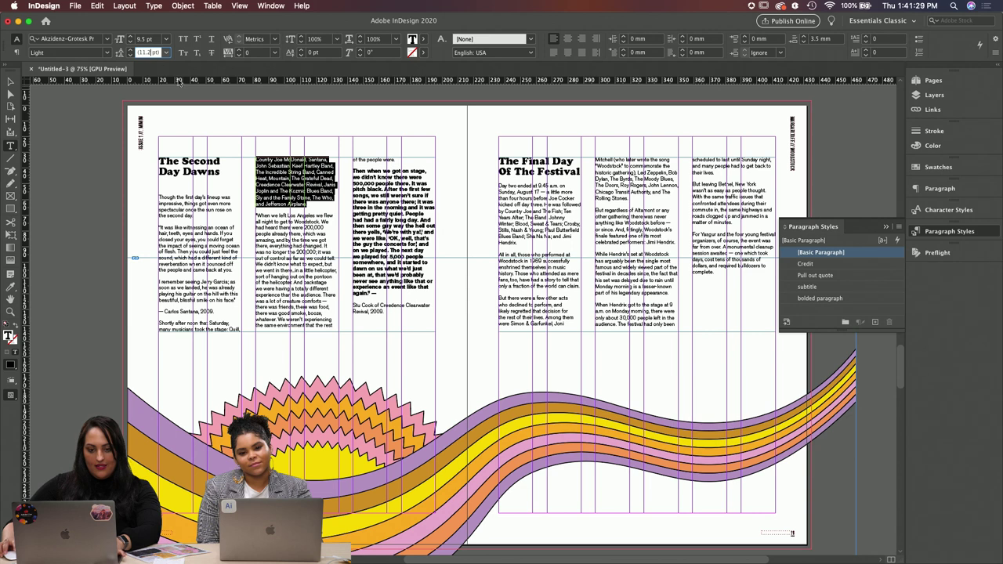
click(148, 39)
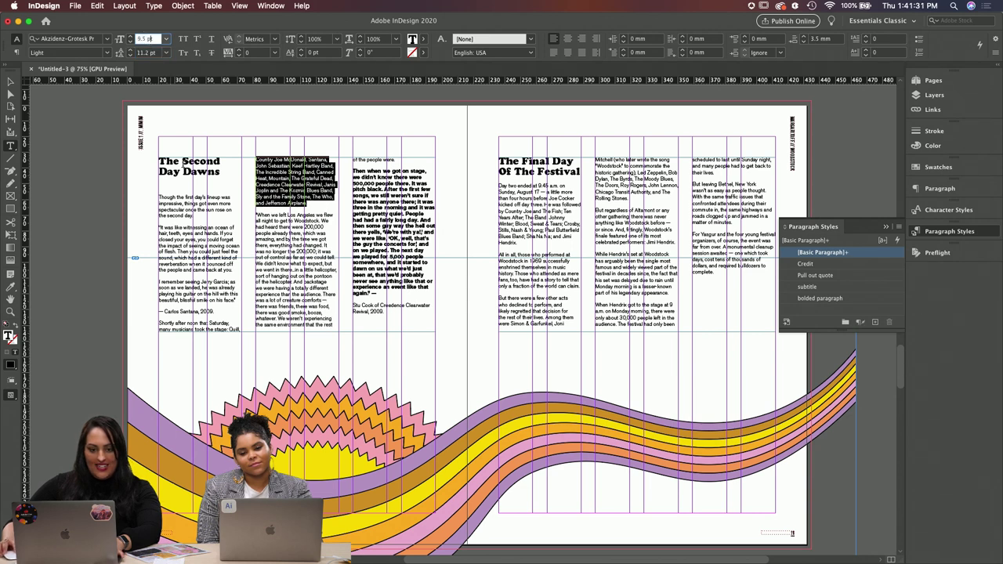
drag(335, 326, 255, 158)
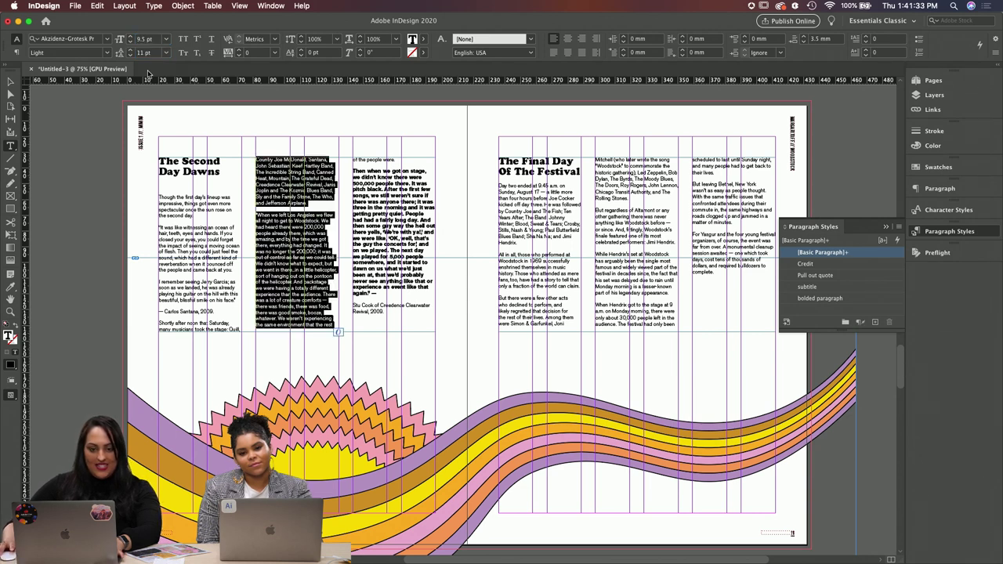
text(11)
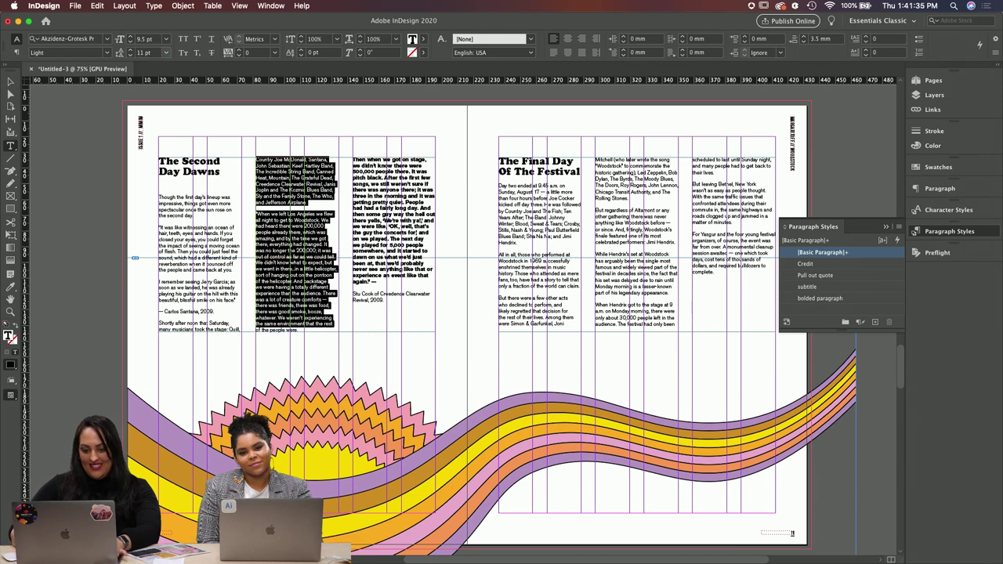
key(Return)
key(Escape)
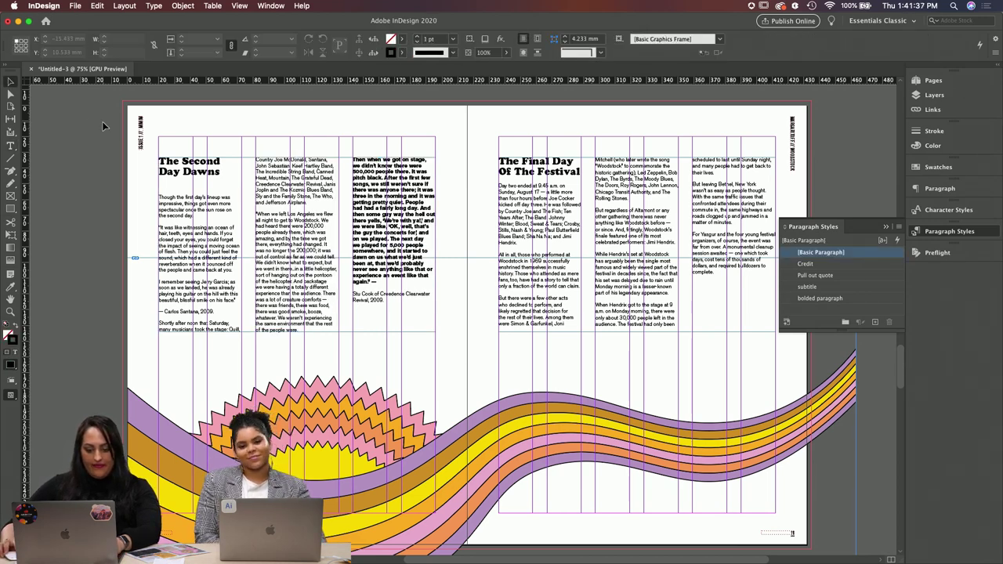
Step: Preview the spread full screen, then return to the editing view
key(shift+w)
key(Escape)
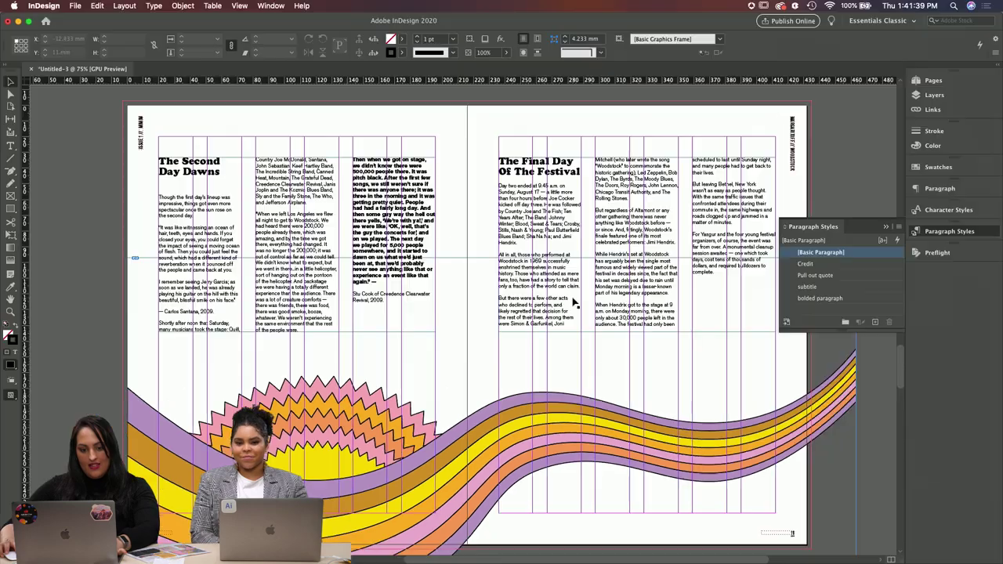
scroll(833, 355, up, 5)
scroll(833, 356, up, 5)
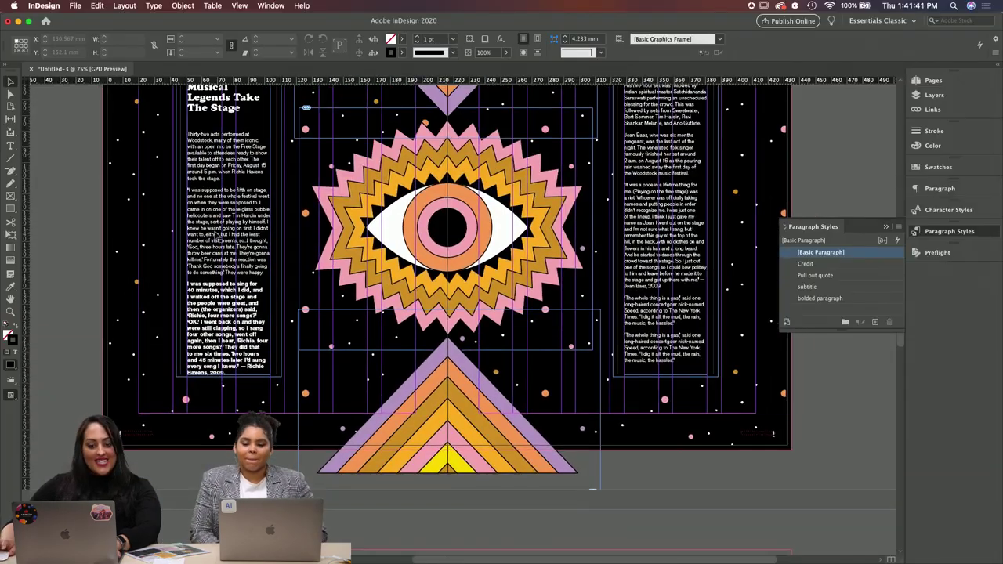
Step: Reposition and shorten the purple spread's text frames, moving one onto the right page
scroll(833, 355, up, 5)
scroll(461, 292, up, 5)
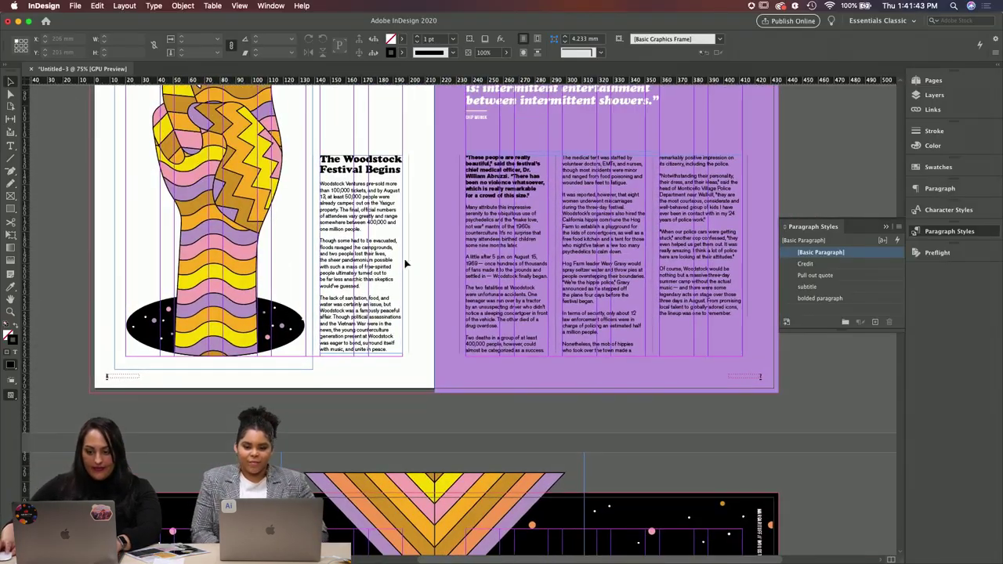
click(461, 292)
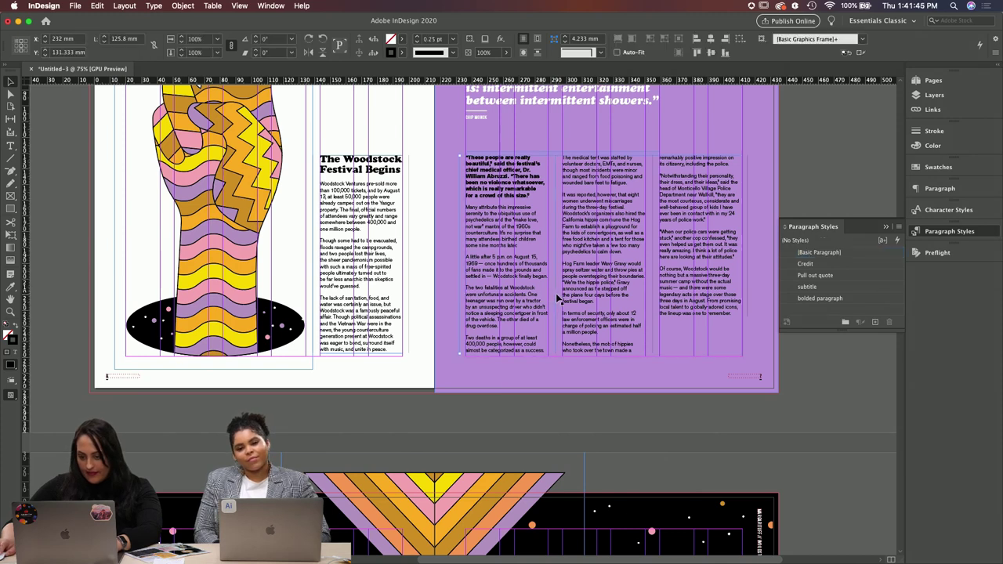
click(749, 308)
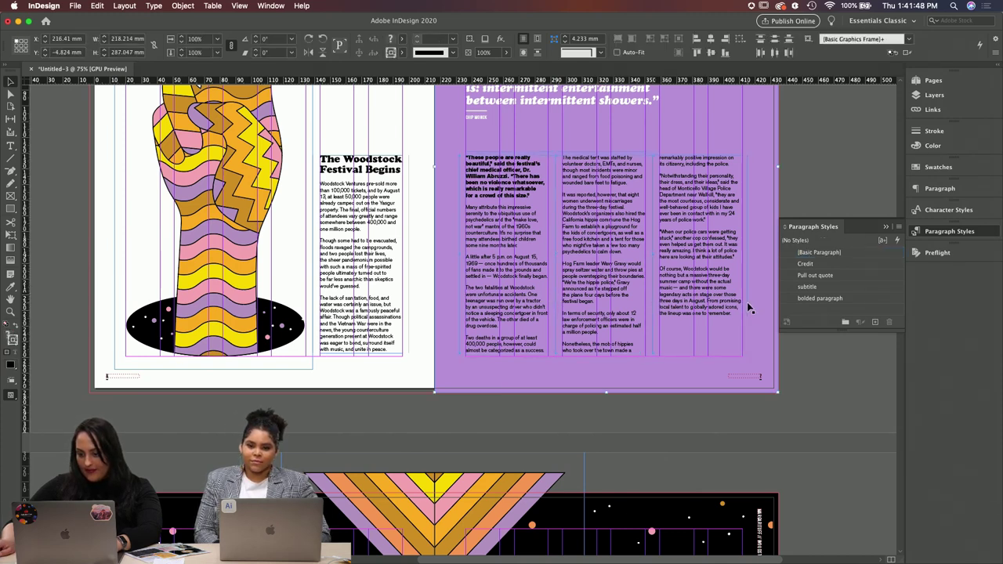
click(752, 395)
scroll(752, 395, down, 10)
scroll(521, 235, down, 10)
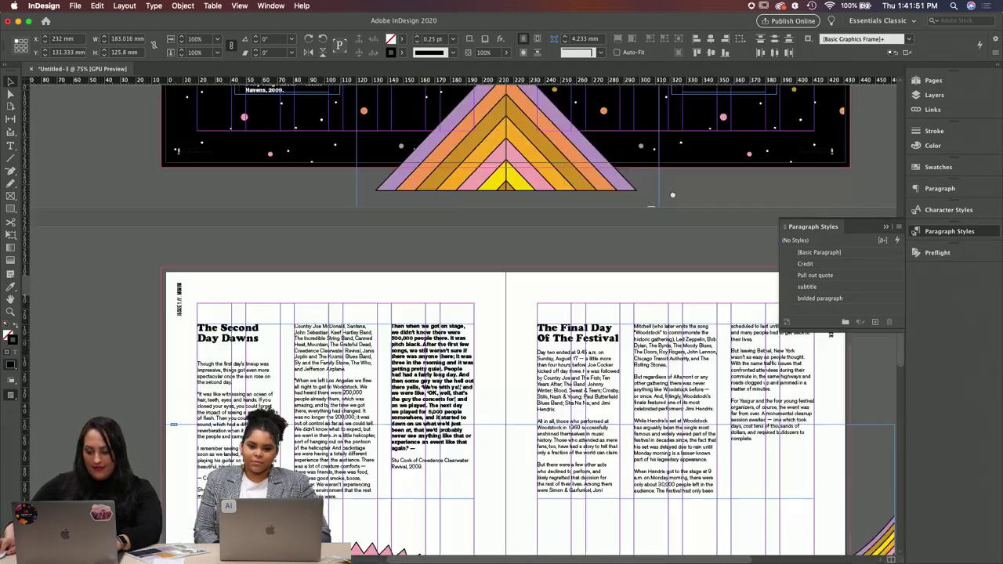
scroll(521, 212, left, 3)
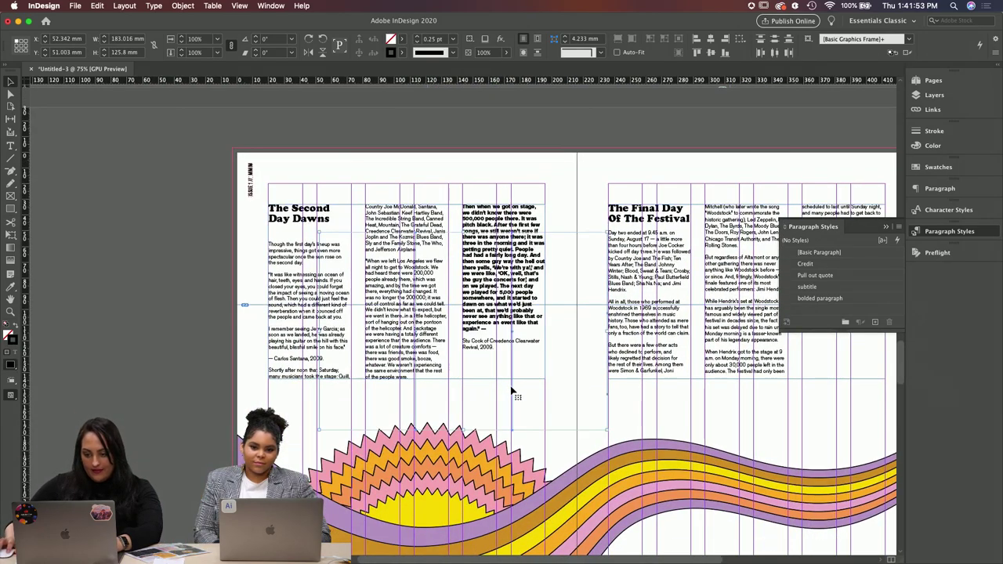
drag(513, 395, 458, 349)
drag(406, 184, 407, 222)
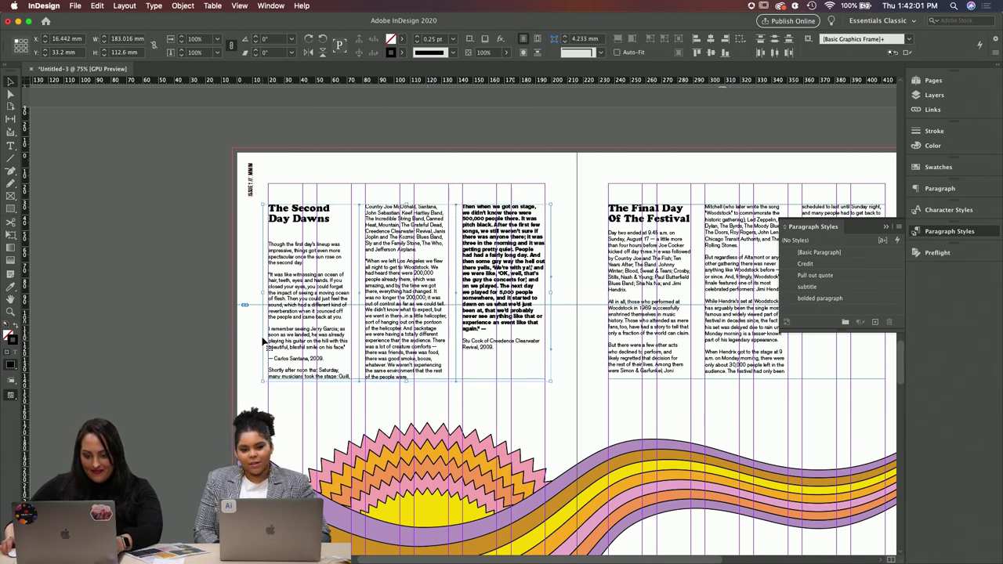
drag(264, 343, 602, 338)
Step: Widen the gap beside the text frame with the Gap tool
scroll(647, 405, right, 5)
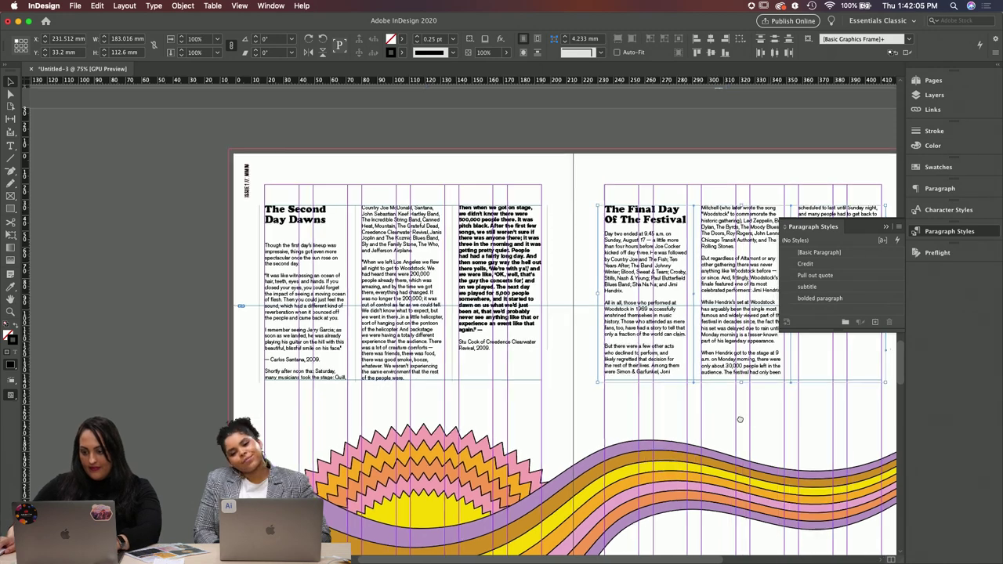
key(u)
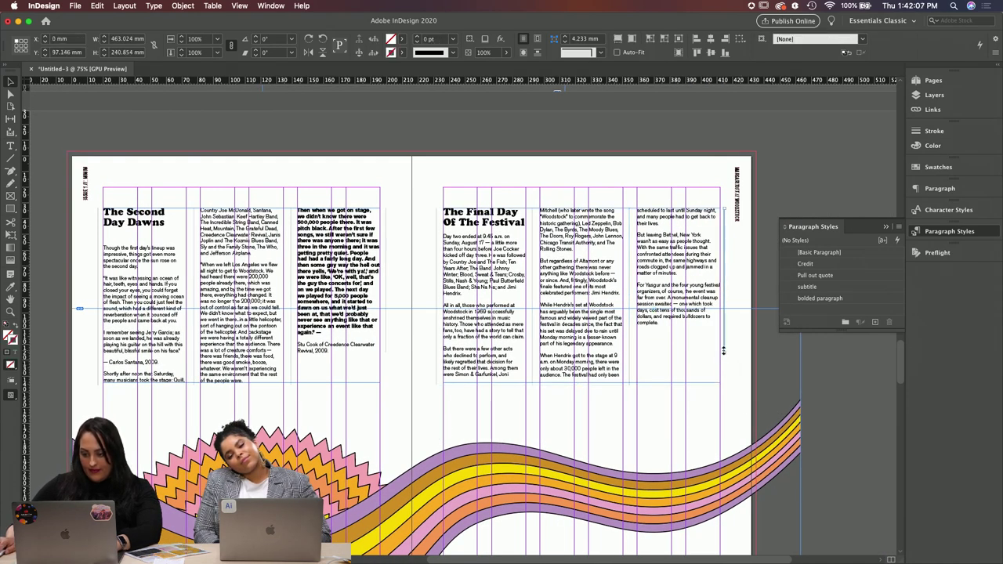
drag(725, 326, 727, 326)
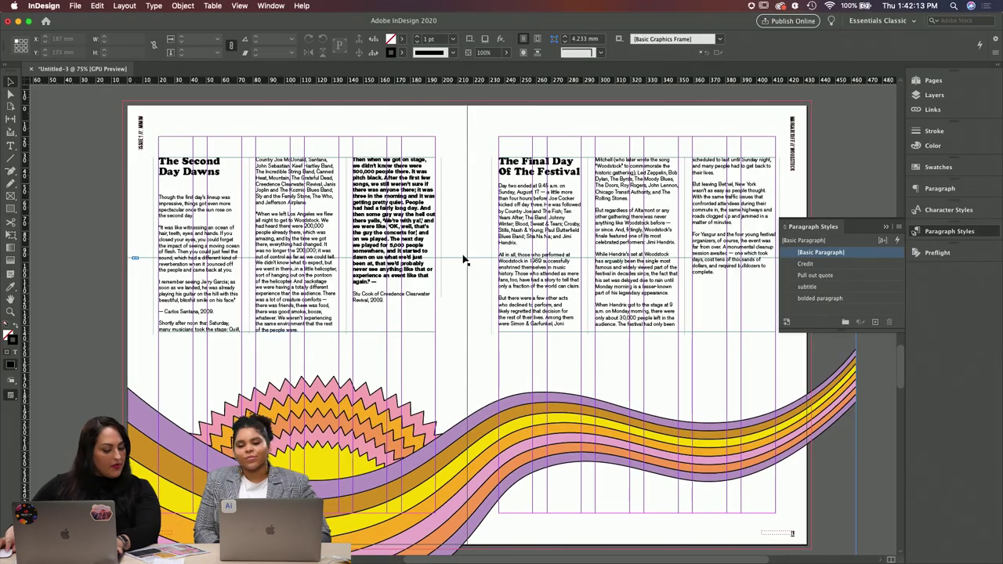
Step: Draw a 219.233 × 285.4 mm frame covering the whole left page including bleed
scroll(267, 235, left, 3)
scroll(267, 235, down, 2)
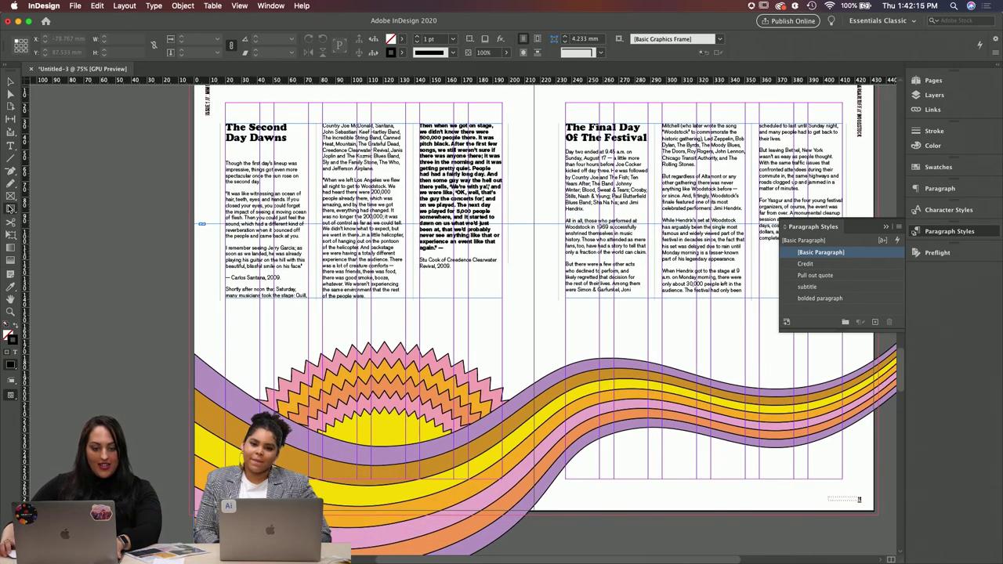
scroll(144, 190, up, 2)
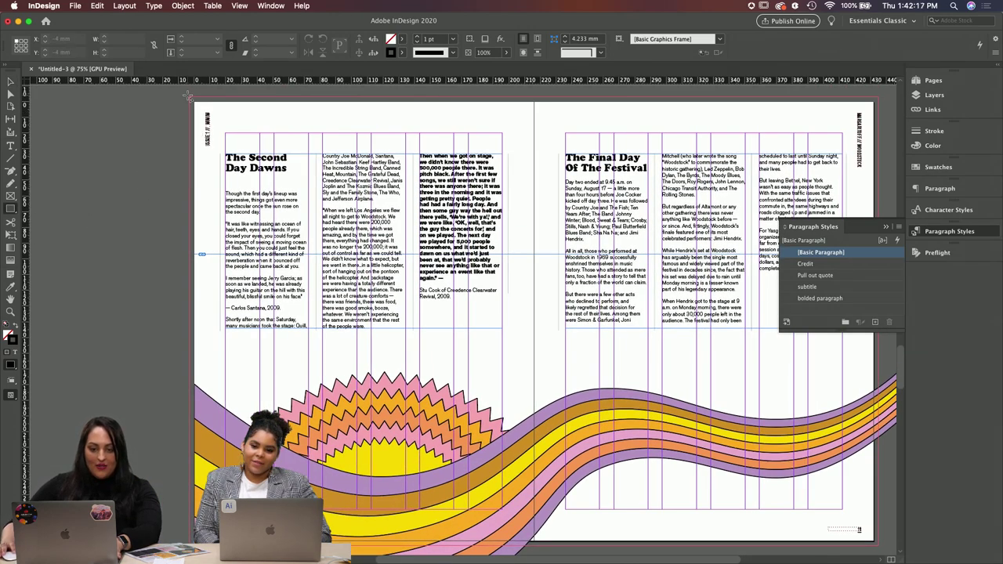
drag(192, 100, 534, 544)
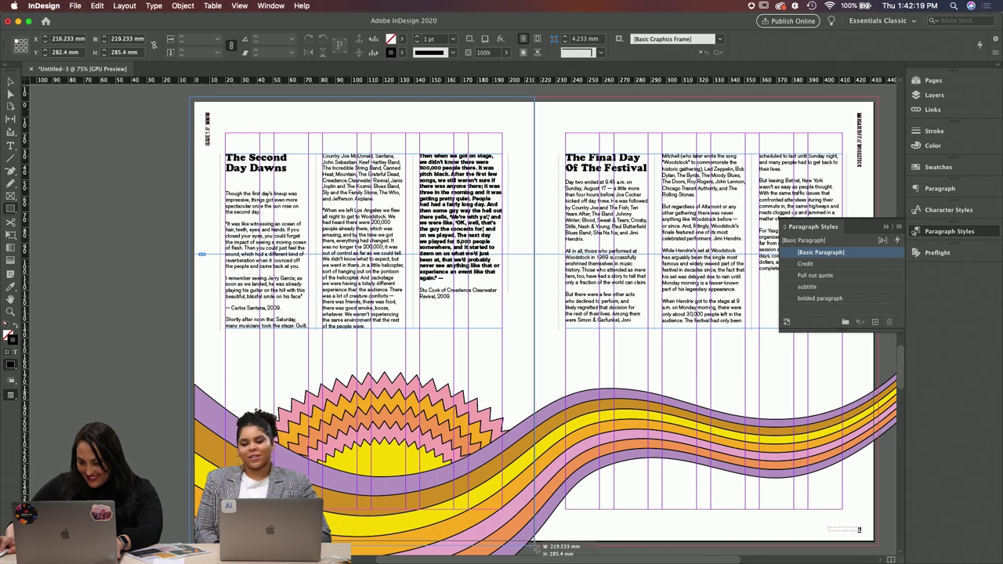
Step: Fill the new frame with PANTONE 1235 C orange, no stroke, and send it behind the content
click(962, 167)
click(823, 345)
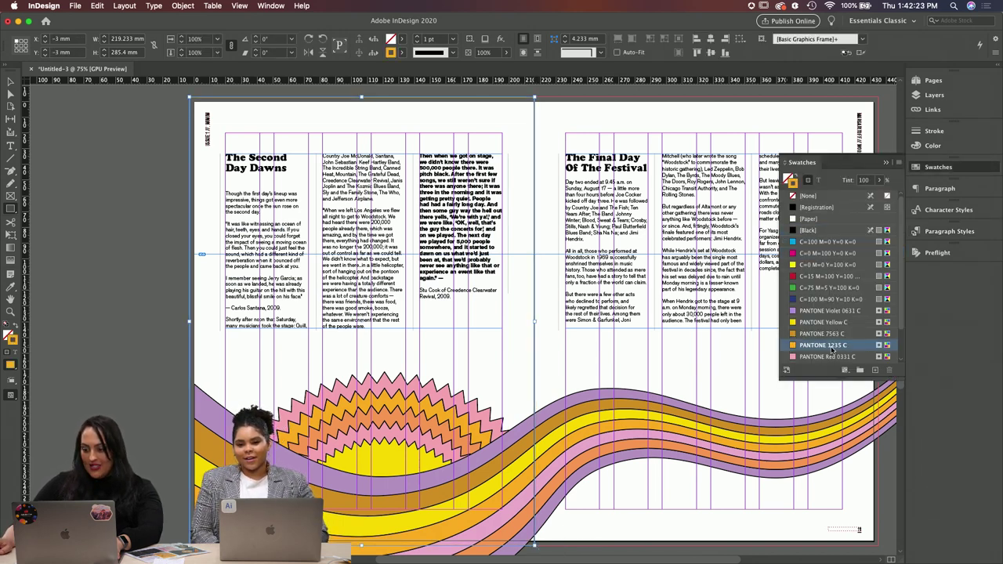
click(15, 329)
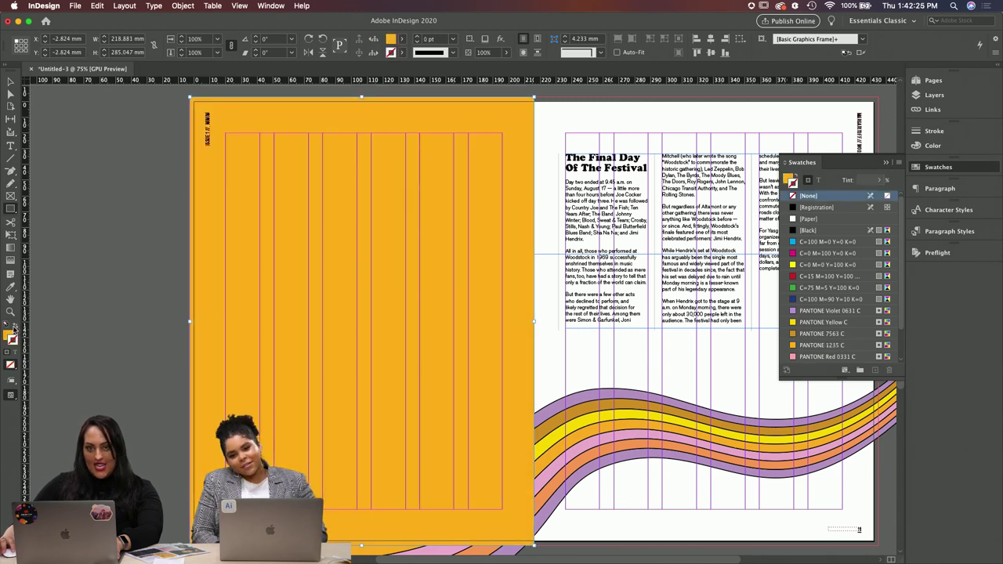
key(super+shift+bracketleft)
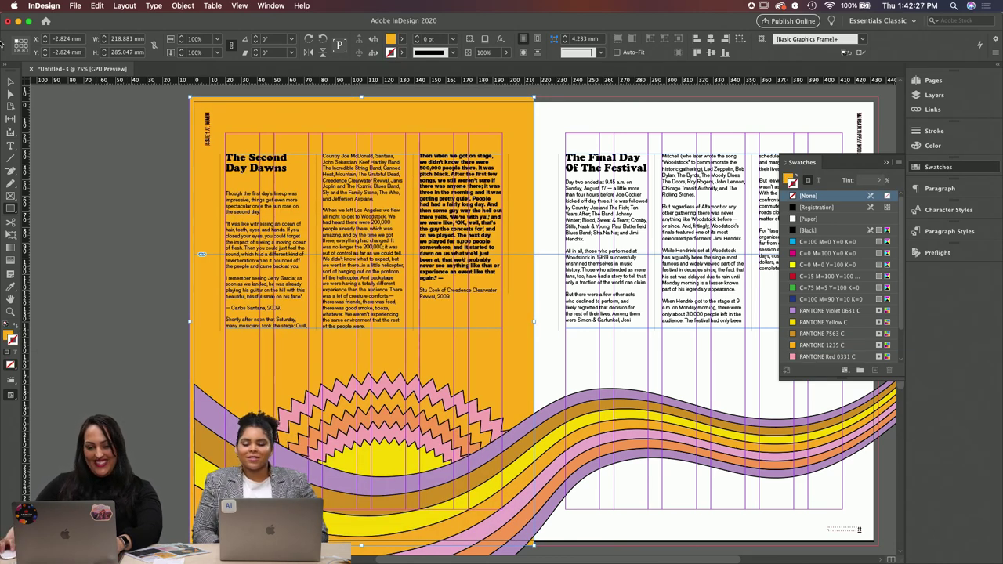
Step: Deselect the orange frame and preview the spread full screen before returning to editing
click(10, 81)
click(130, 145)
key(shift+w)
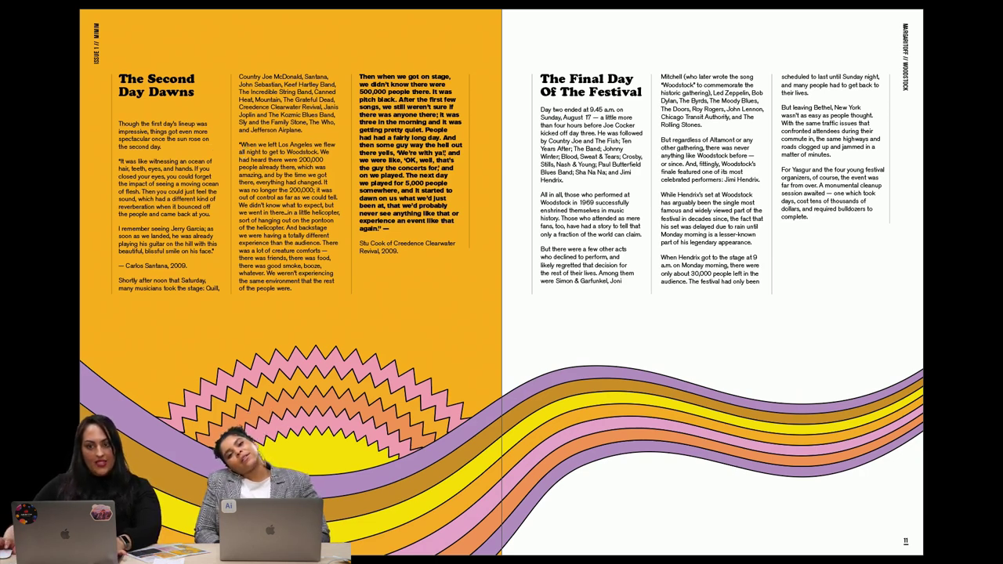
key(shift+w)
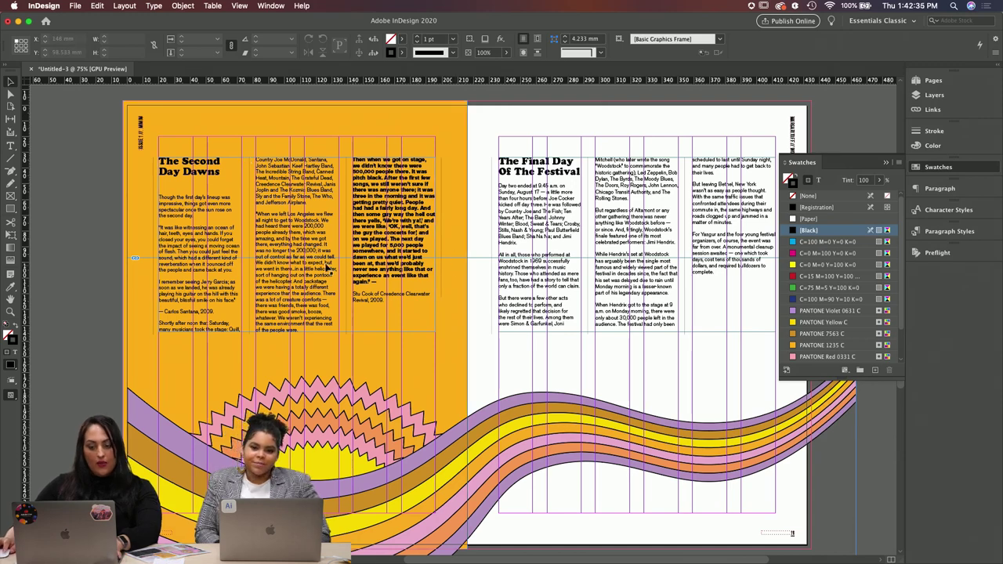
Step: Delete the blank line under the headline and shorten the text frame to reflow the story
double_click(202, 185)
key(BackSpace)
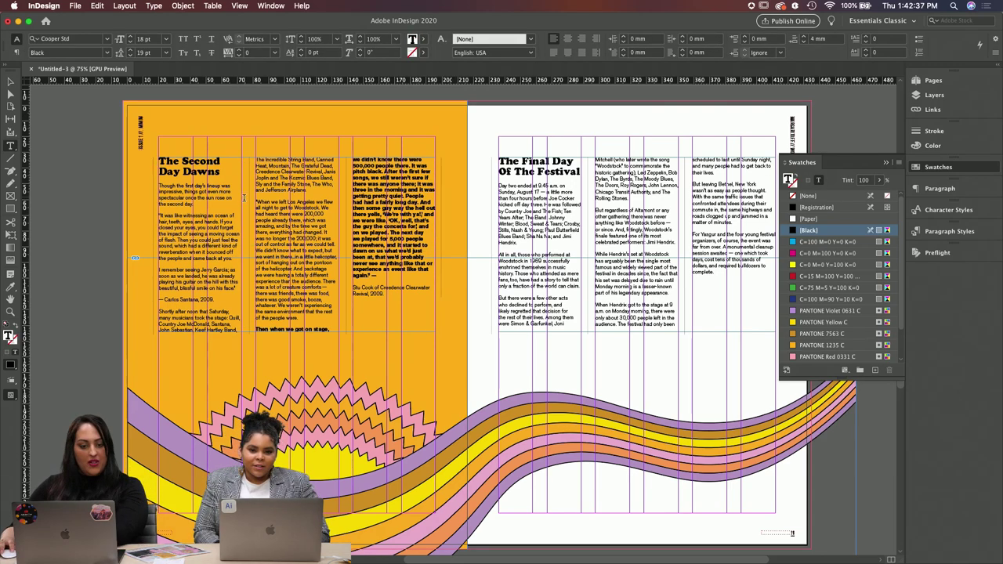
key(Escape)
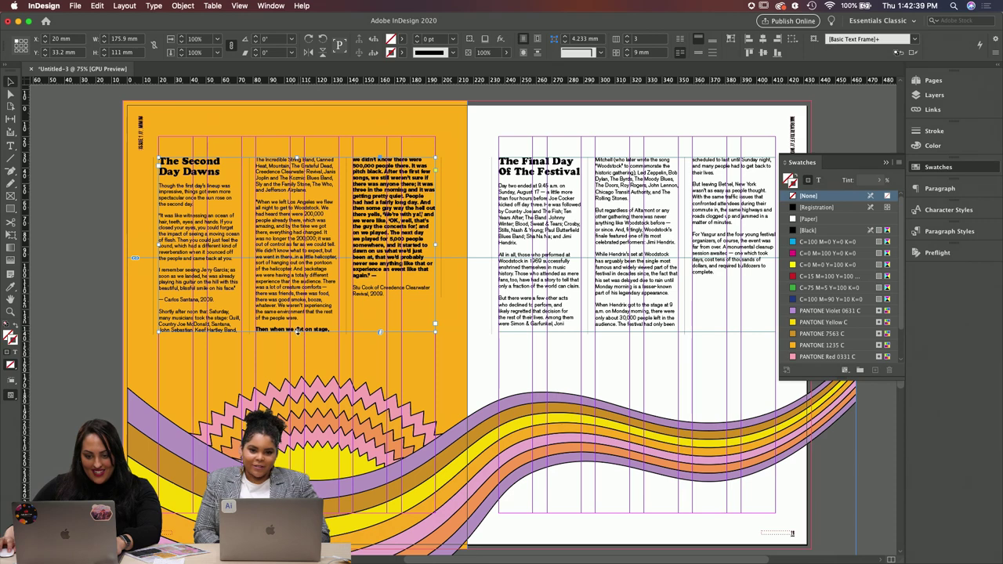
drag(298, 330, 298, 324)
Step: Select the wave artwork, column rule and lower text frames to check their placement
click(399, 351)
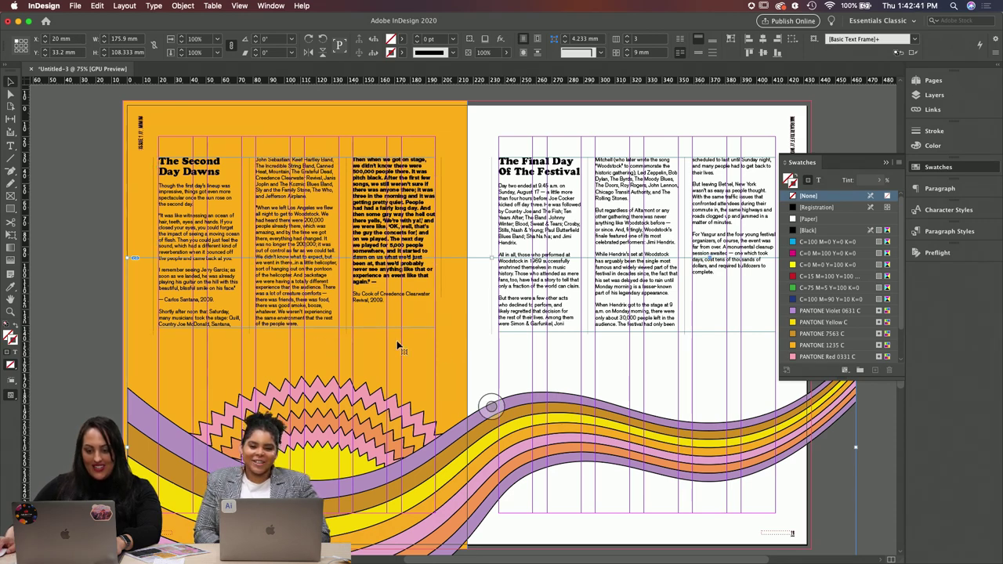
click(155, 331)
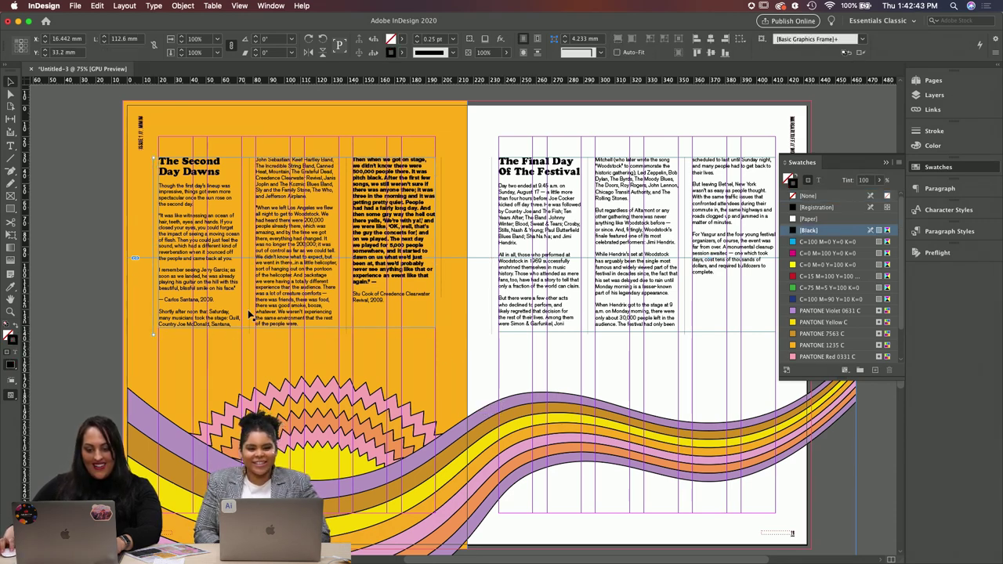
click(342, 236)
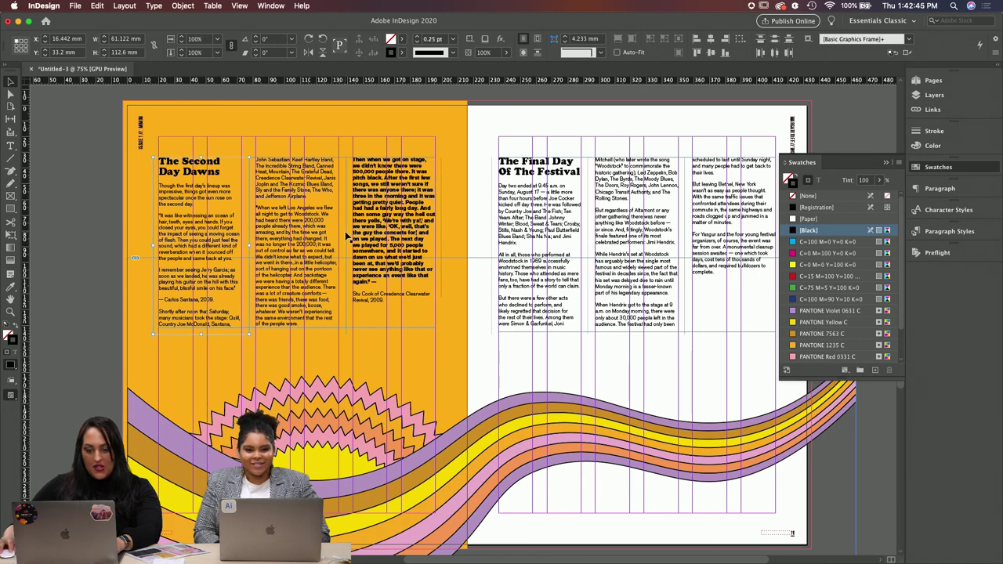
drag(258, 337, 439, 324)
click(600, 353)
scroll(594, 351, right, 2)
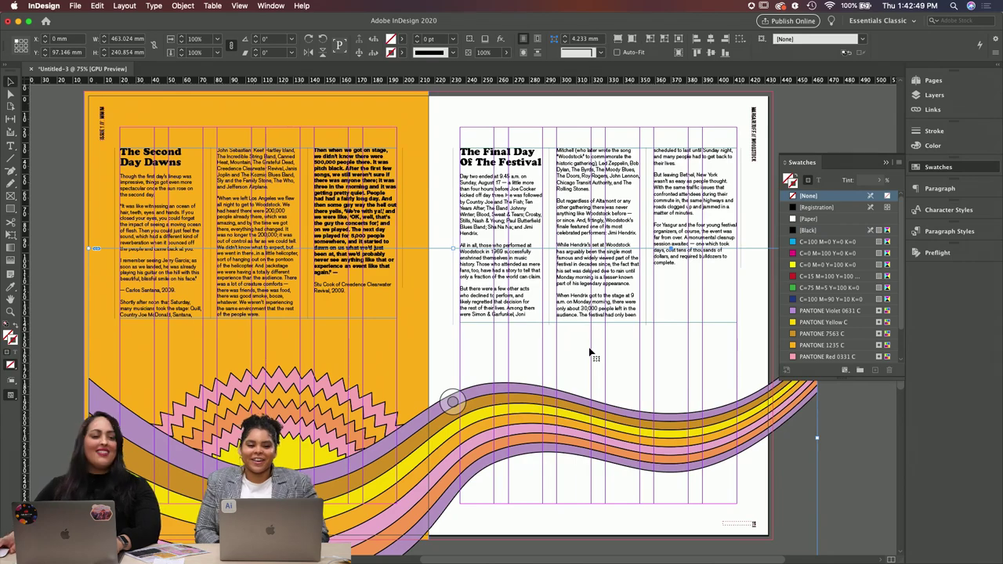
drag(619, 360, 616, 349)
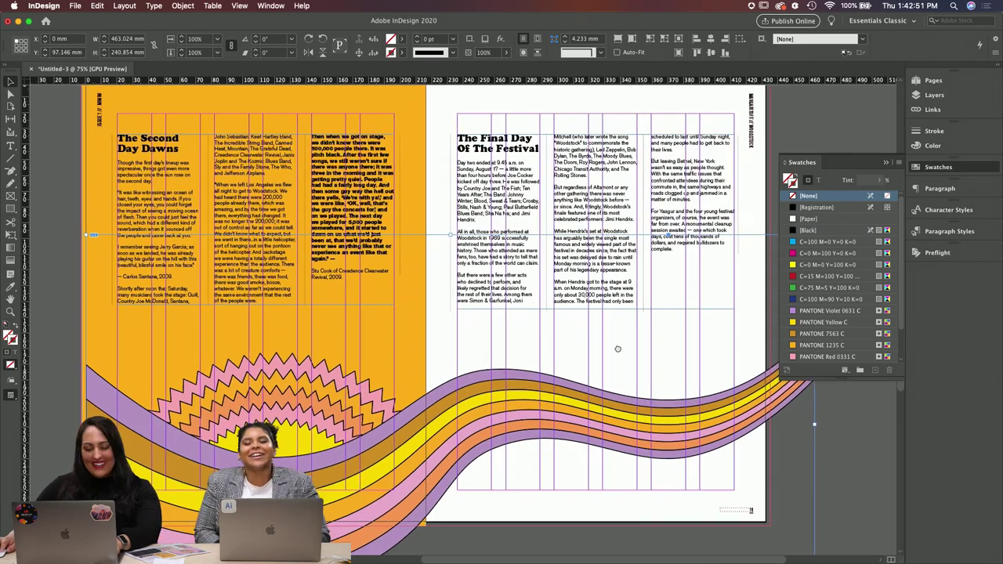
Step: Preview the spreads full screen, stepping back through earlier ones, then zoom in
key(shift+w)
key(Escape)
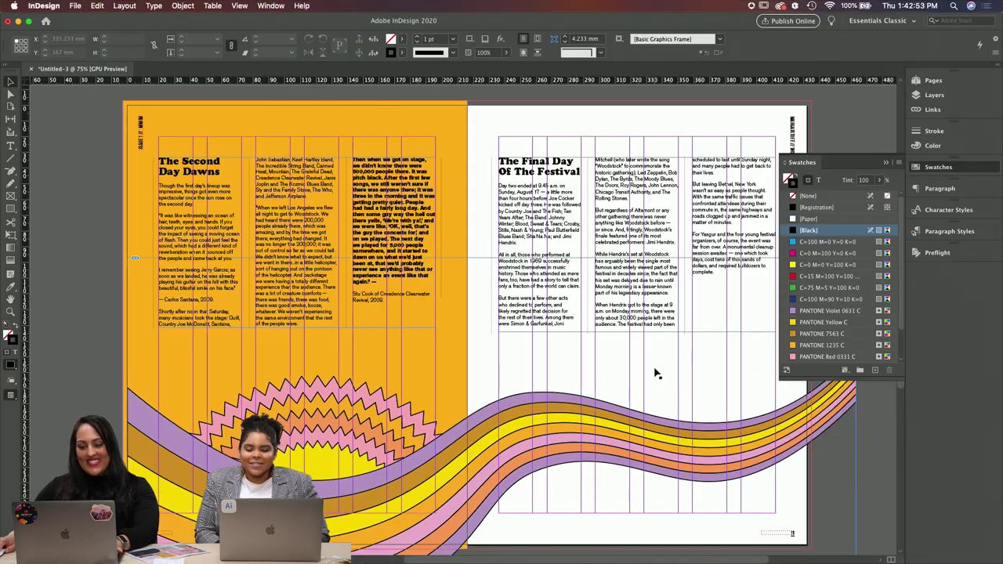
scroll(656, 324, up, 1)
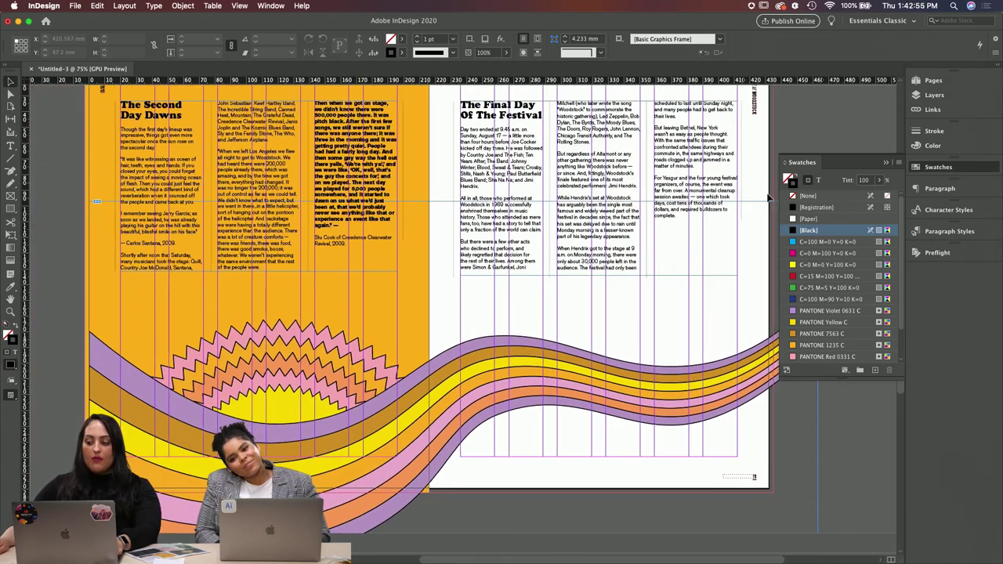
key(shift+w)
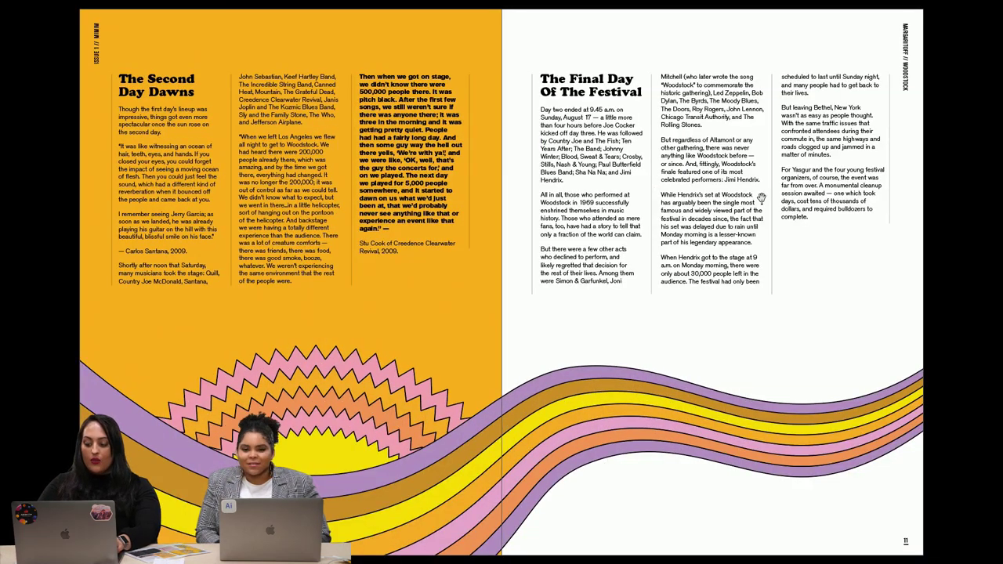
key(Left)
key(Left)
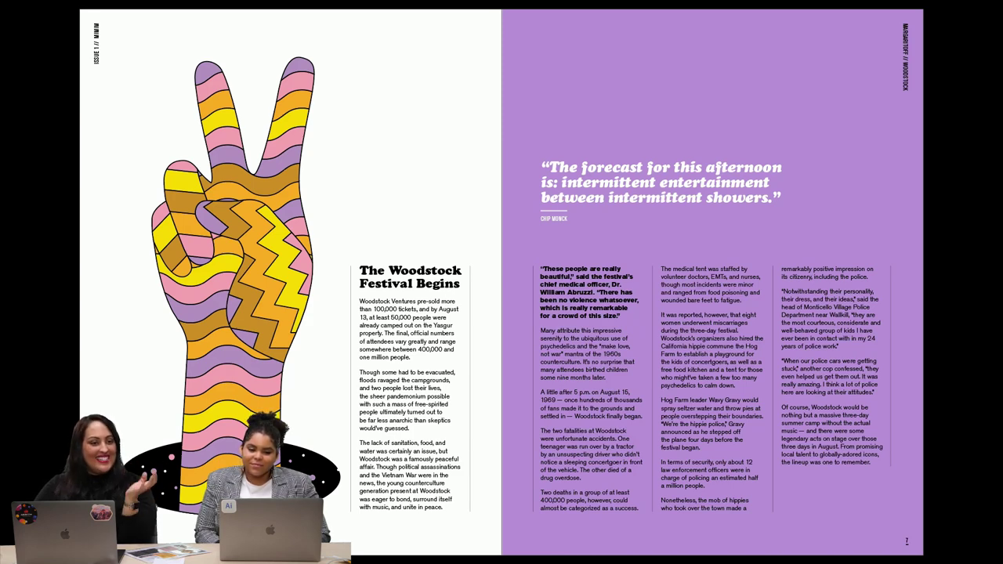
key(Right)
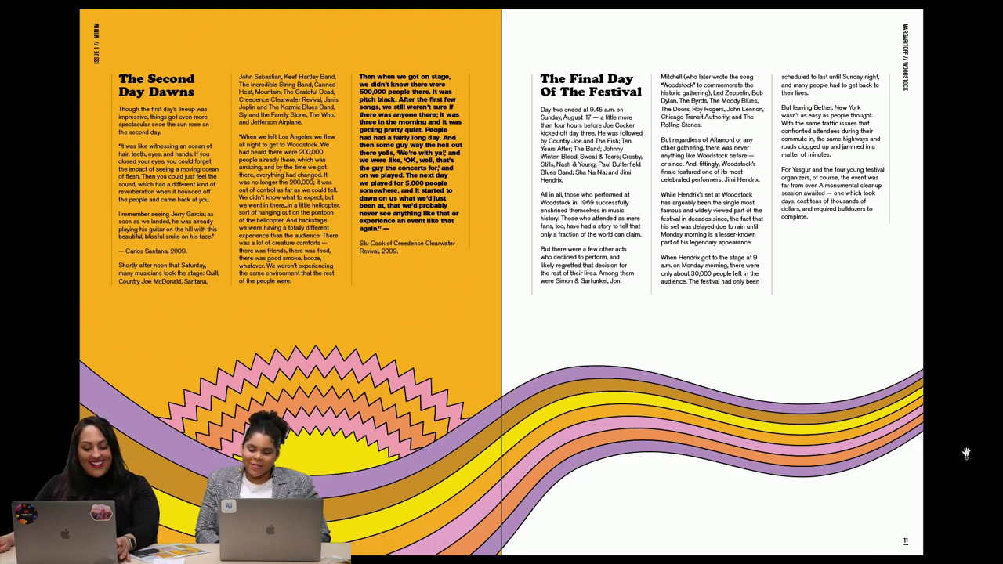
key(Escape)
key(super+equal)
Step: Draw a Pen-tool shape along the stripes' lower edge and fill it solid black
scroll(633, 285, down, 2)
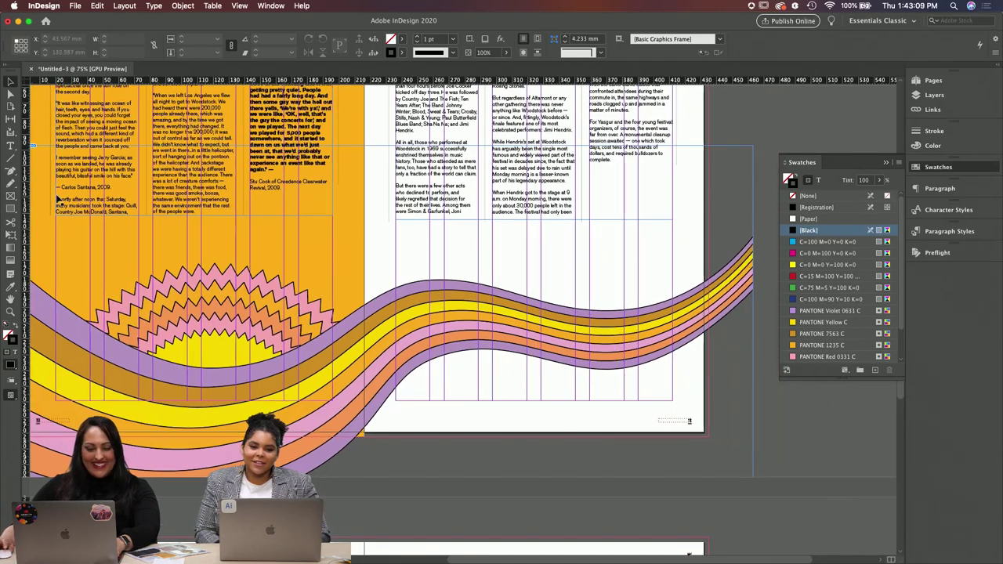
click(10, 173)
click(33, 183)
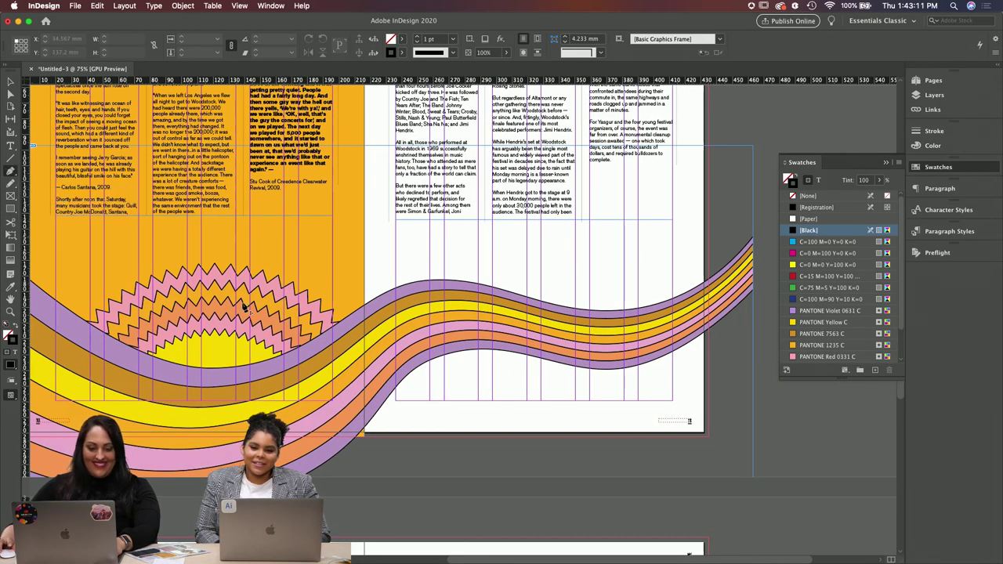
click(517, 338)
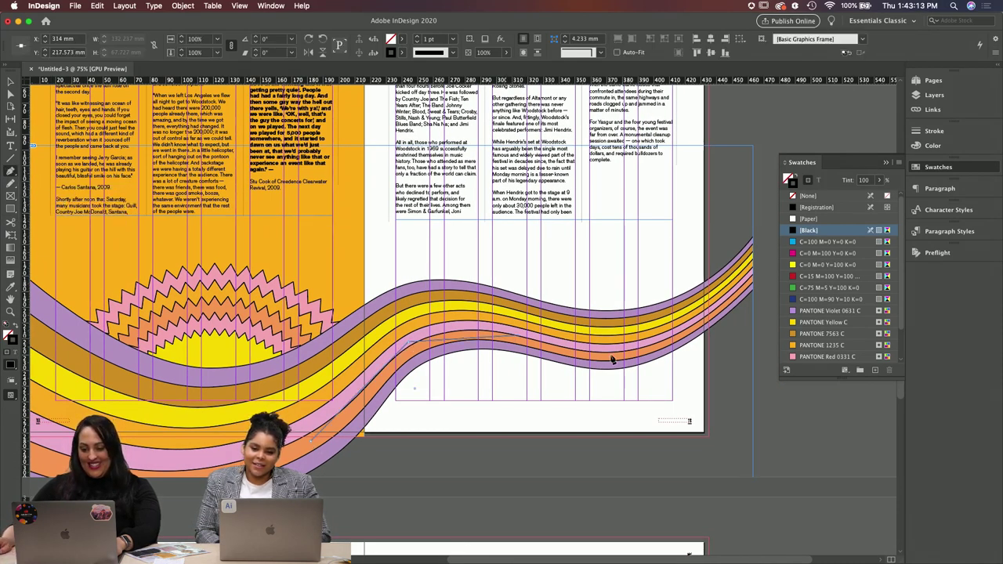
click(759, 290)
click(768, 457)
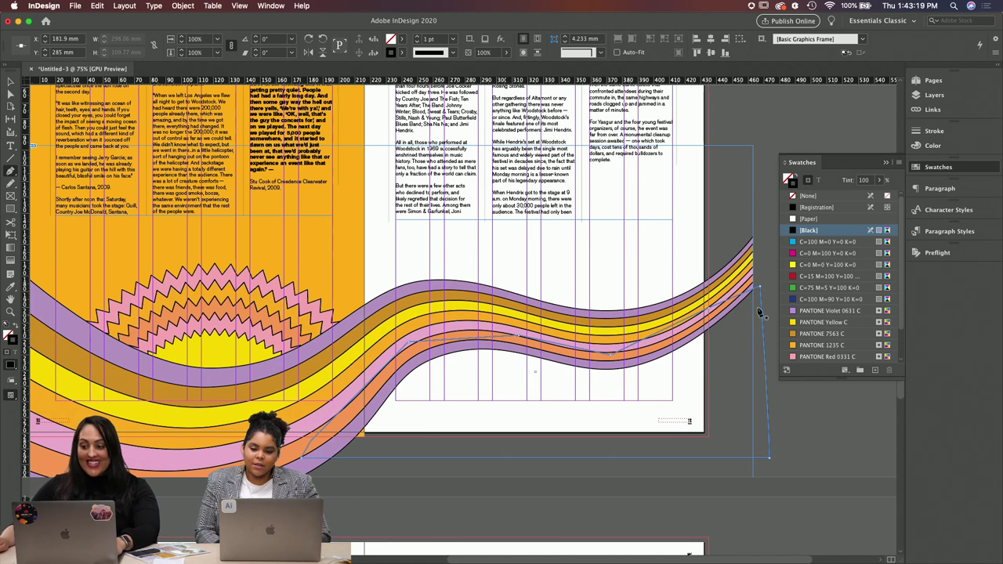
click(796, 179)
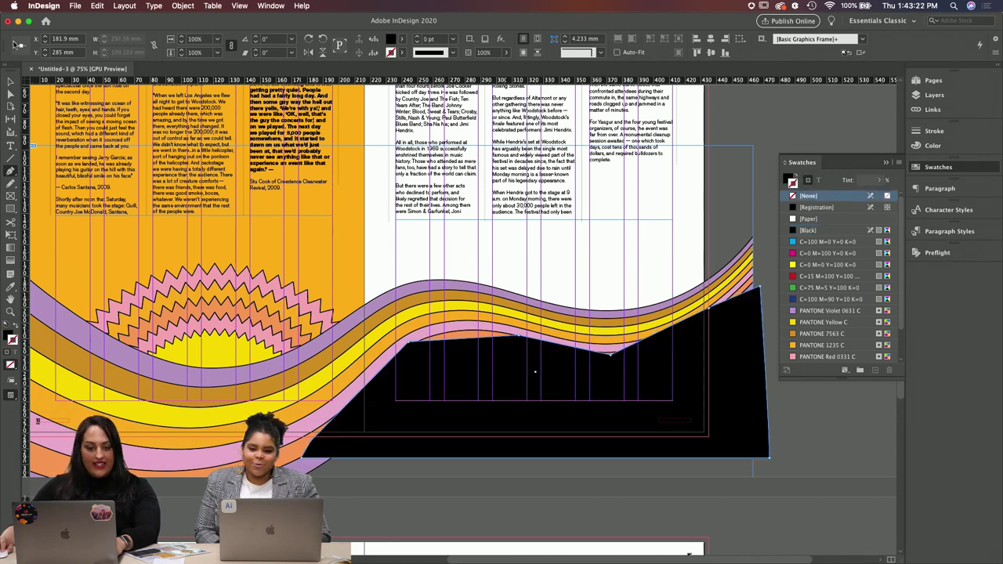
Step: Place Woodstock_star pattern.eps inside the black shape and scale it to 91%
click(11, 82)
key(super+d)
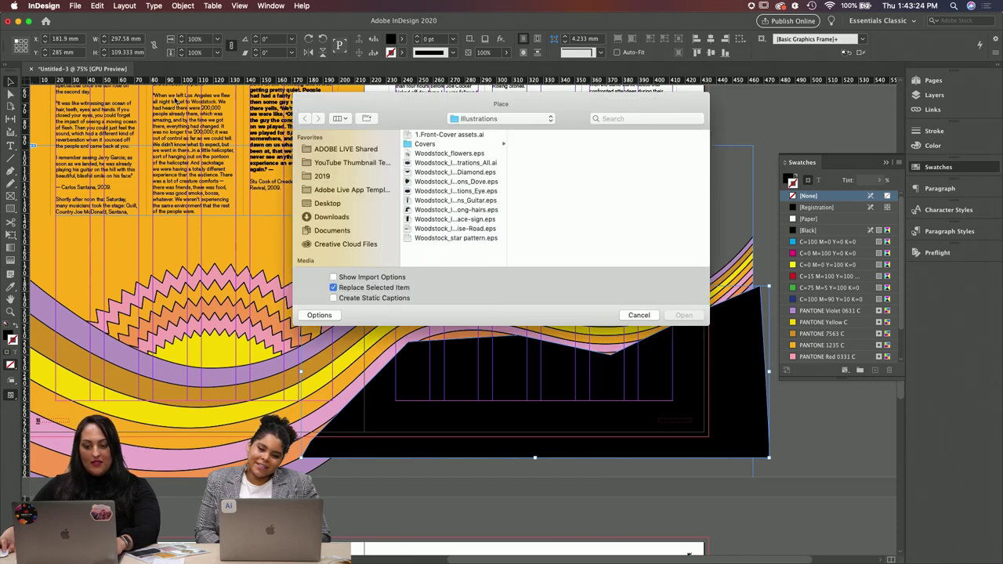
click(458, 238)
key(Return)
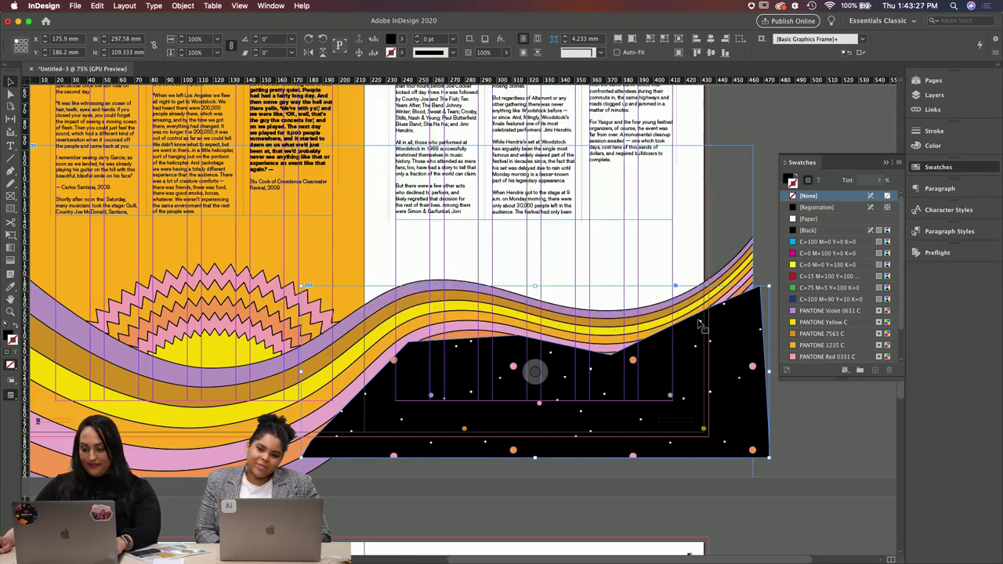
key(shift+Escape)
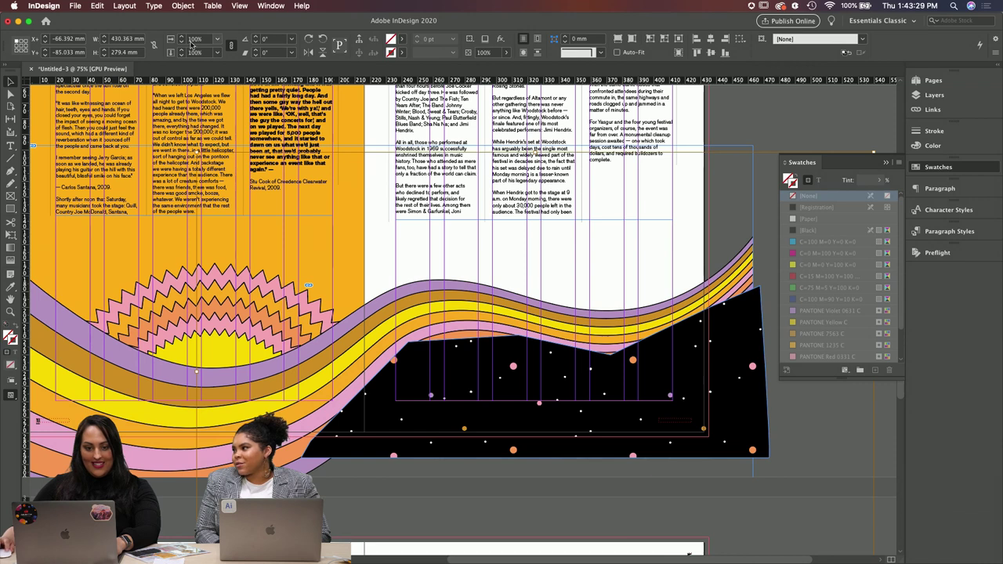
key(Down)
key(Down)
key(Down)
key(Down)
key(Down)
key(Down)
key(Down)
key(Down)
key(Down)
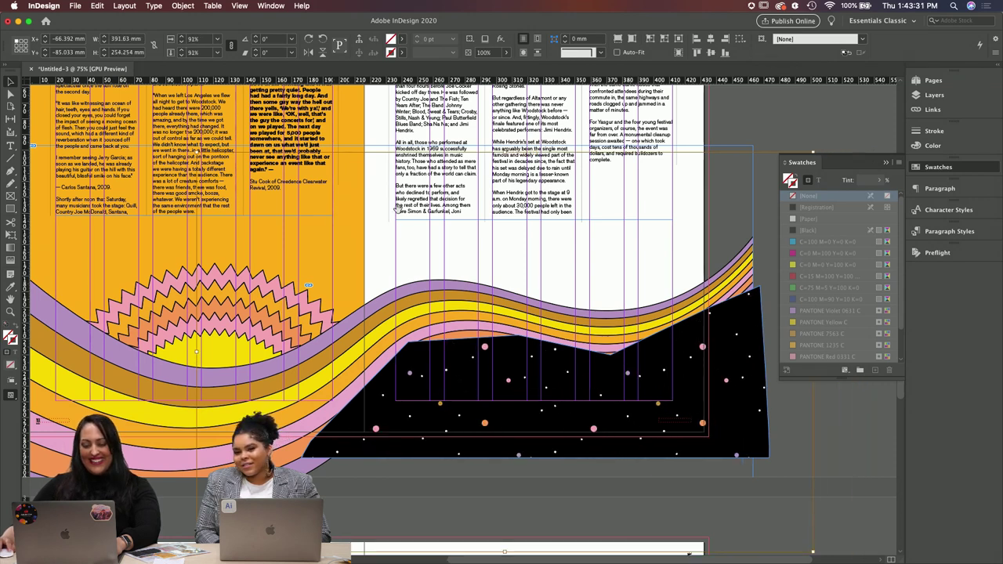
Step: Send the starry shape behind the wave bands and preview the spread full screen
key(Escape)
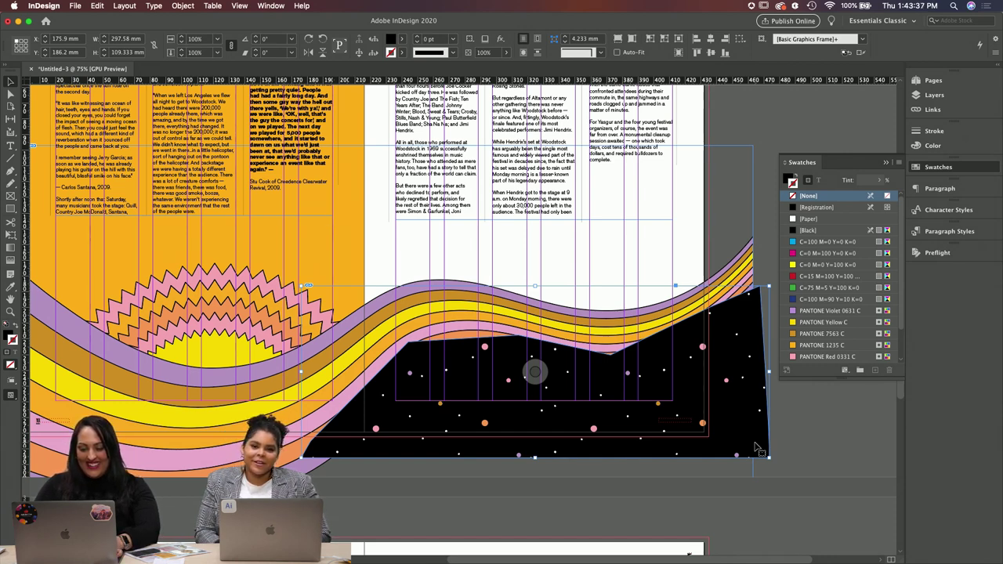
key(super+bracketleft)
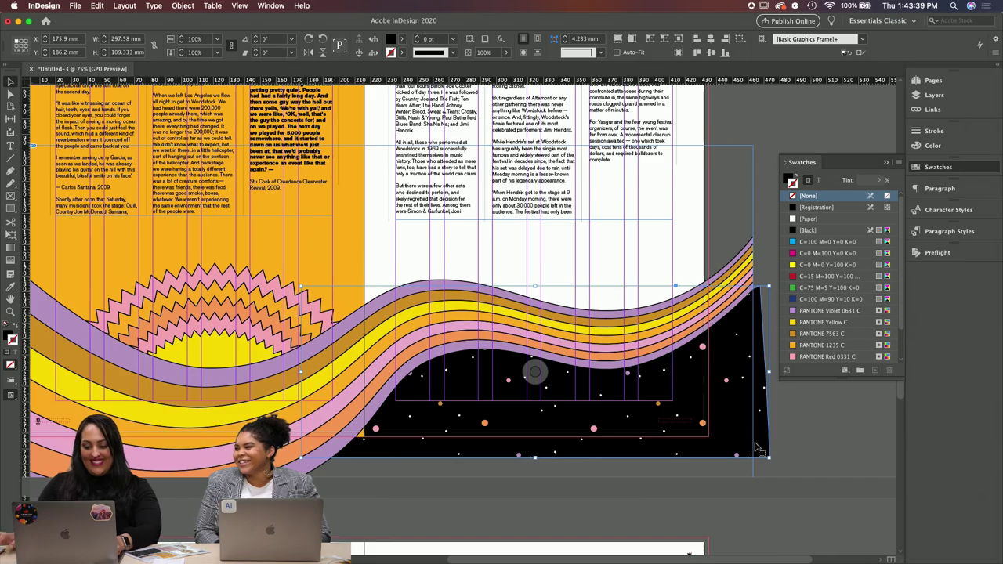
key(shift+w)
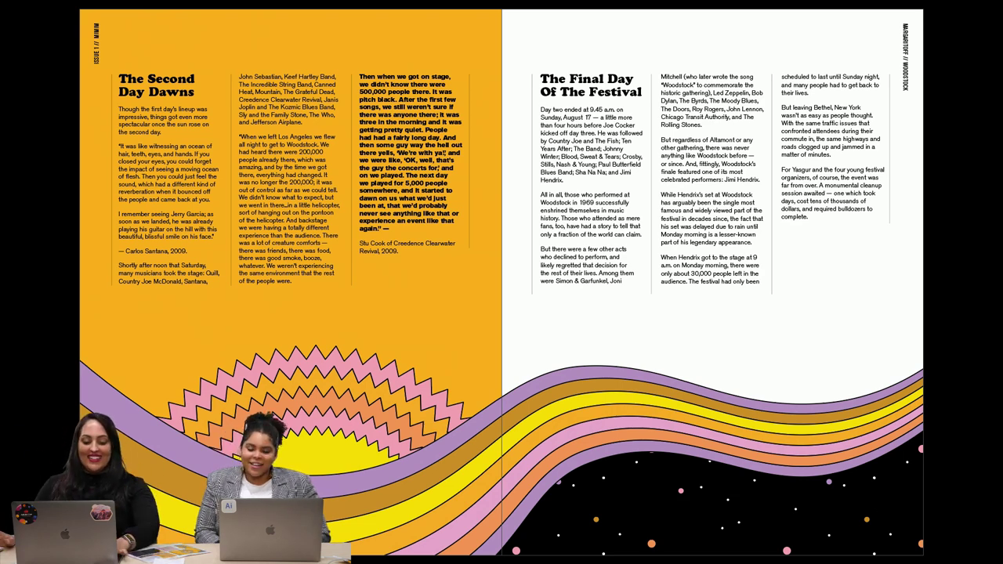
Step: Leave the full-screen preview and put away the colour swatches panel
key(Escape)
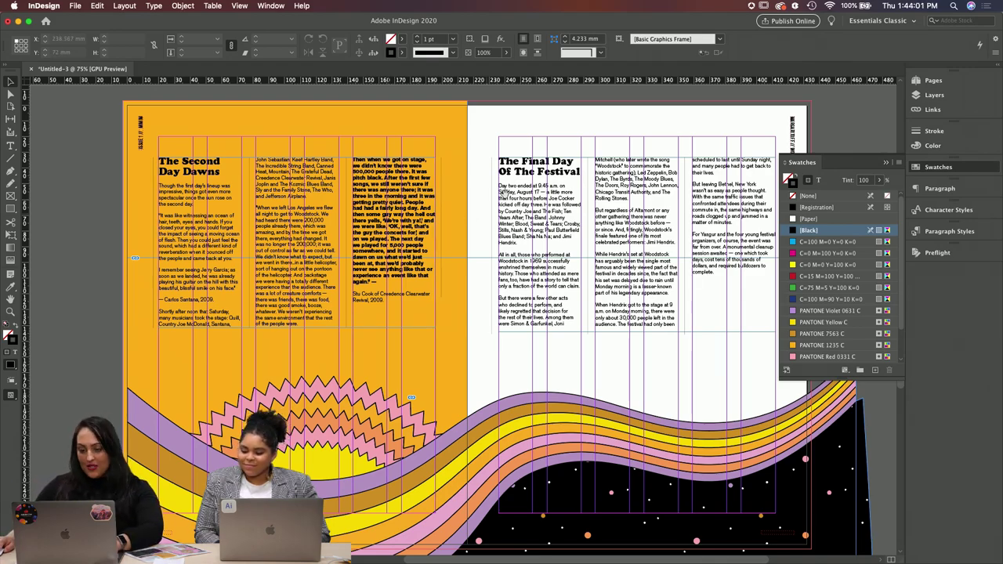
scroll(354, 210, up, 10)
scroll(573, 499, up, 5)
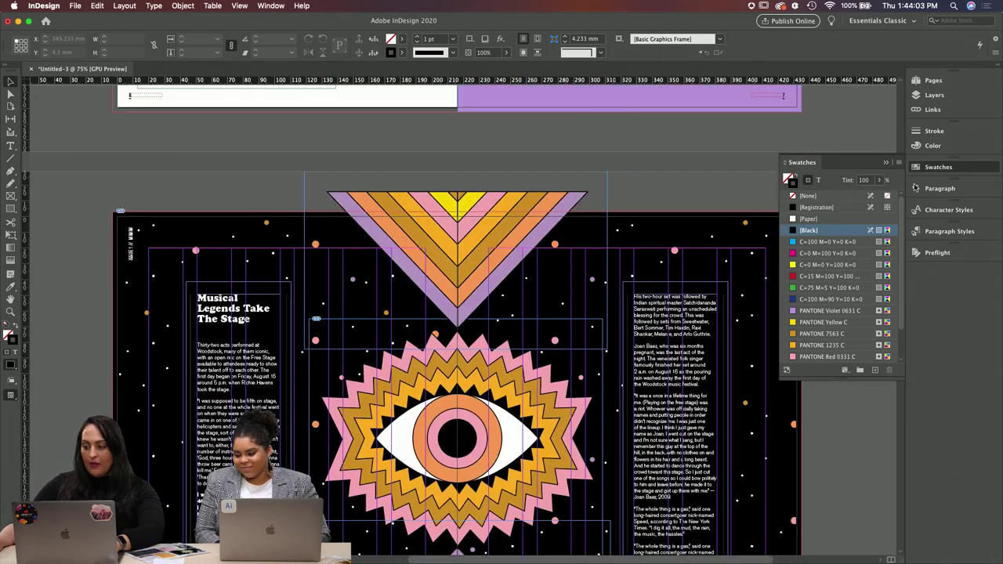
click(886, 163)
scroll(890, 166, up, 20)
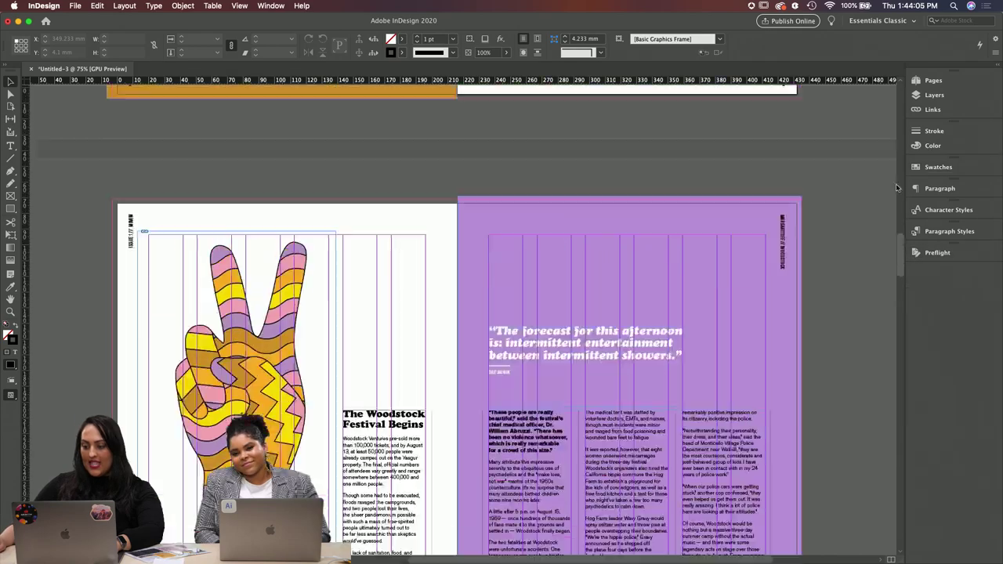
Step: Zoom to 125% on page 3's body text columns and select the large text frame
key(super+equal)
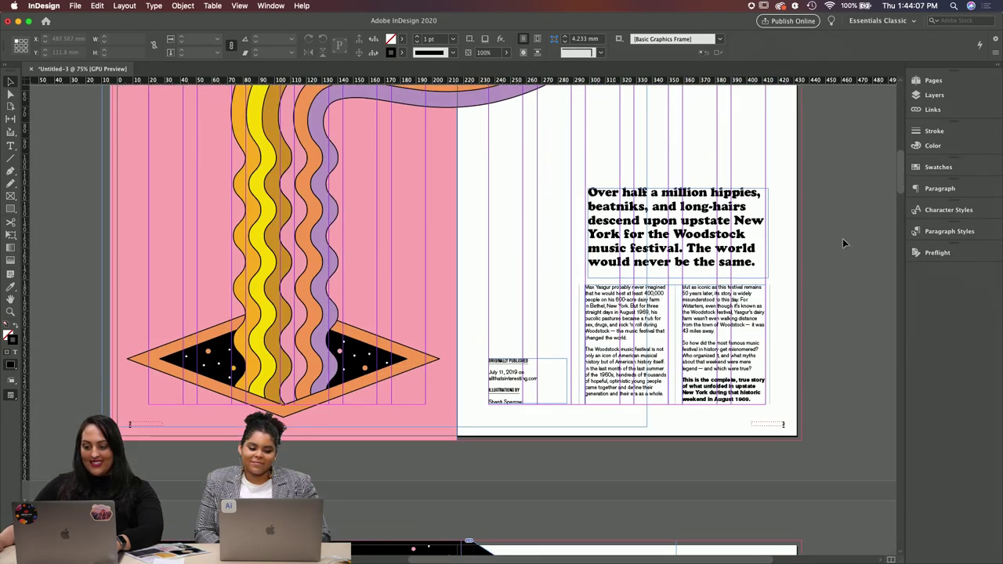
scroll(838, 250, up, 2)
scroll(838, 250, right, 5)
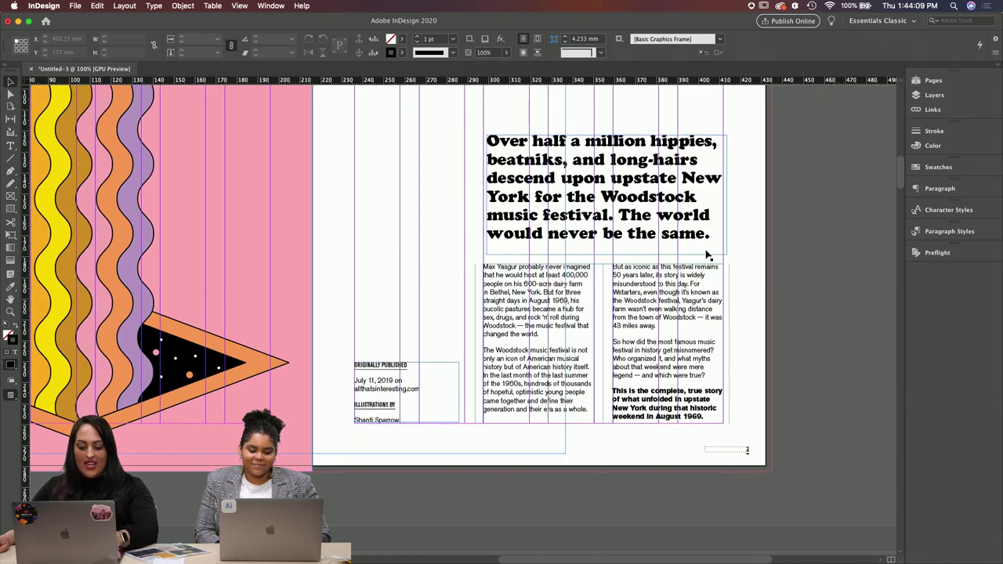
drag(797, 321, 768, 314)
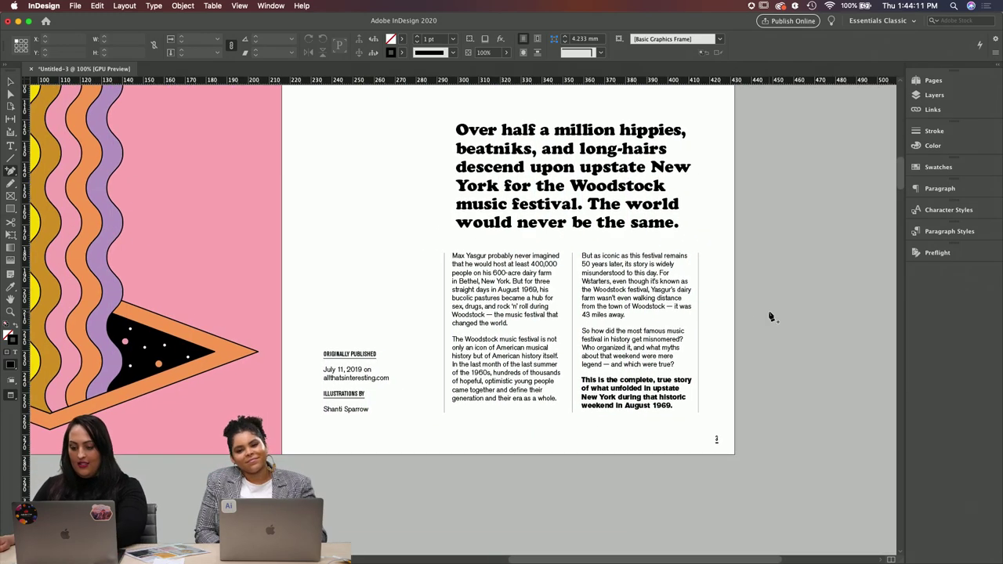
key(super+equal)
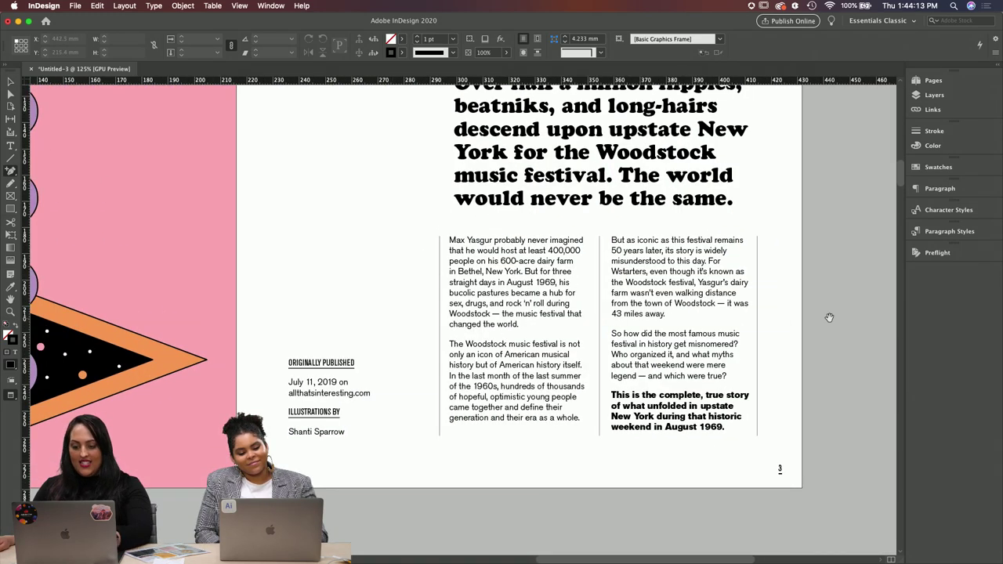
drag(829, 318, 800, 313)
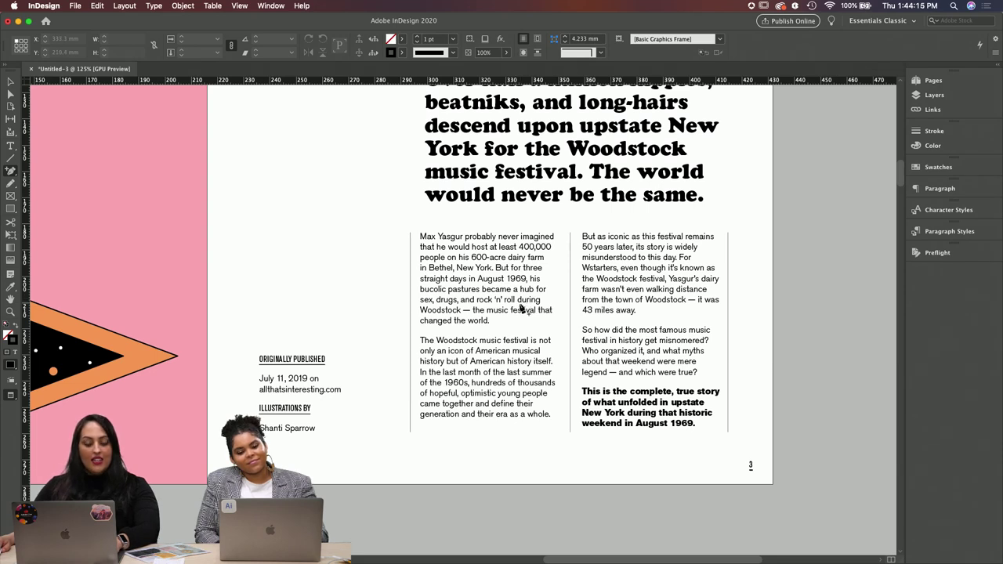
key(v)
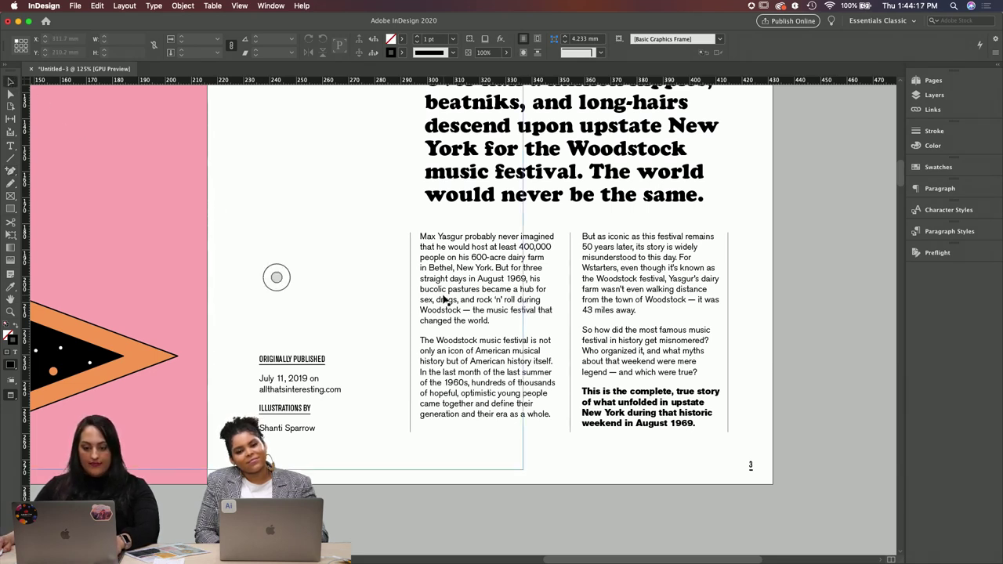
click(522, 321)
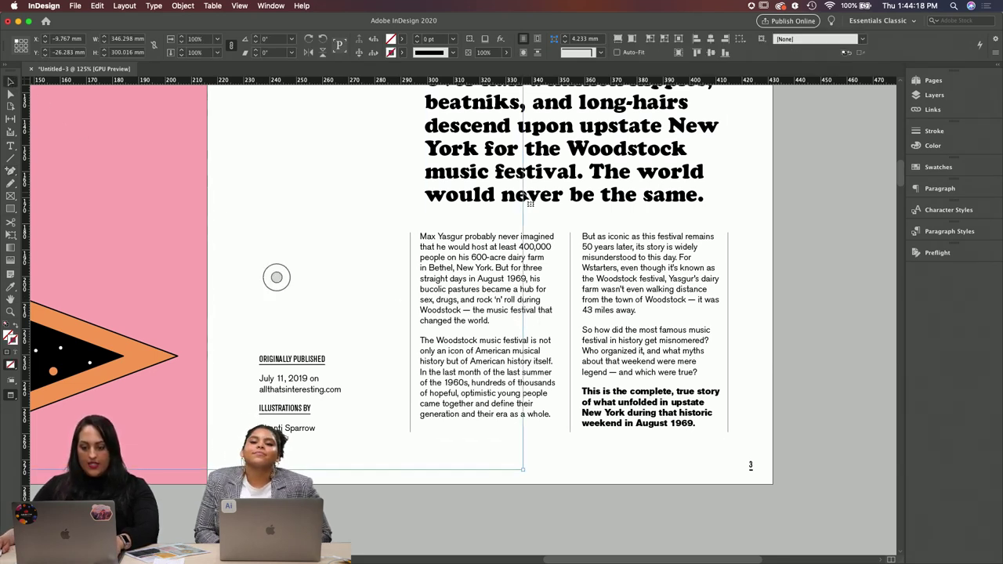
Step: Loosen tracking on the left-column lines from 'people on his' to '1969, his' and the next two
click(546, 333)
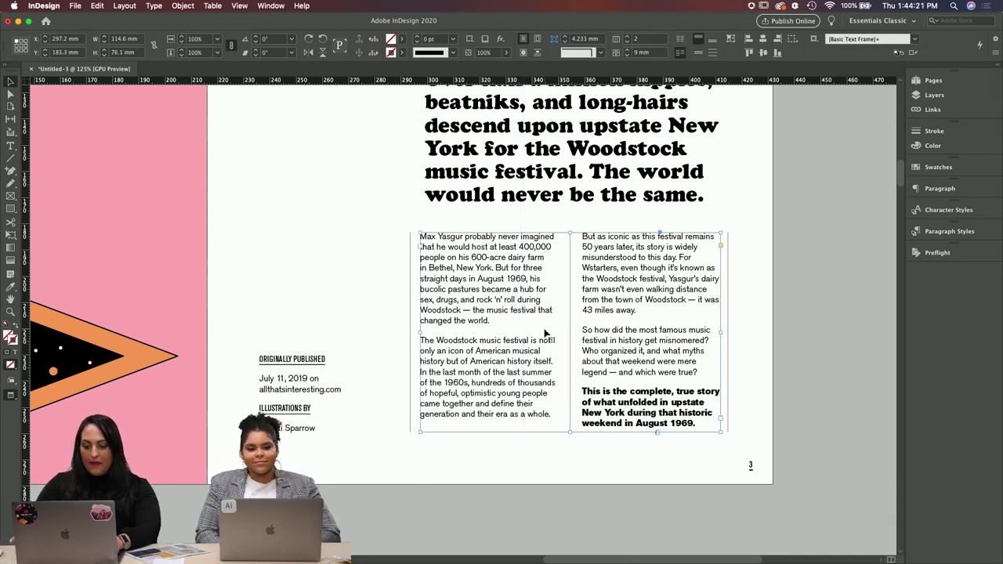
double_click(541, 279)
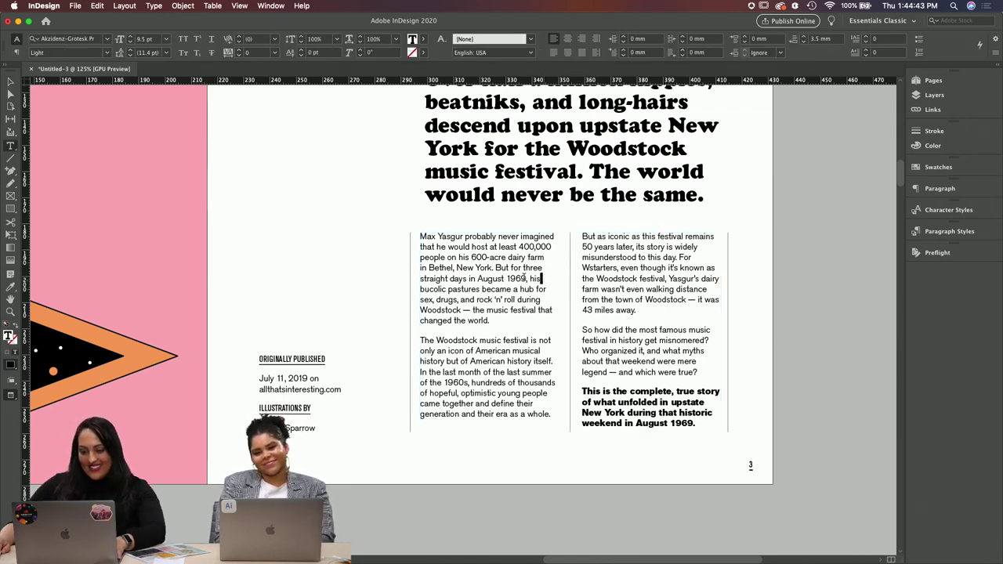
drag(543, 279, 406, 257)
key(alt+Right)
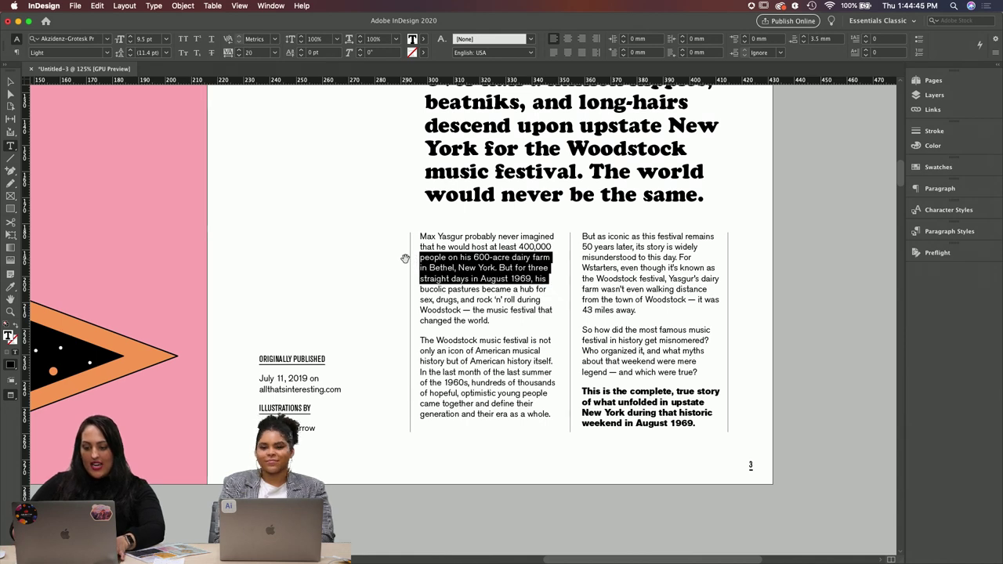
key(Right)
key(shift+Down)
key(shift+Down)
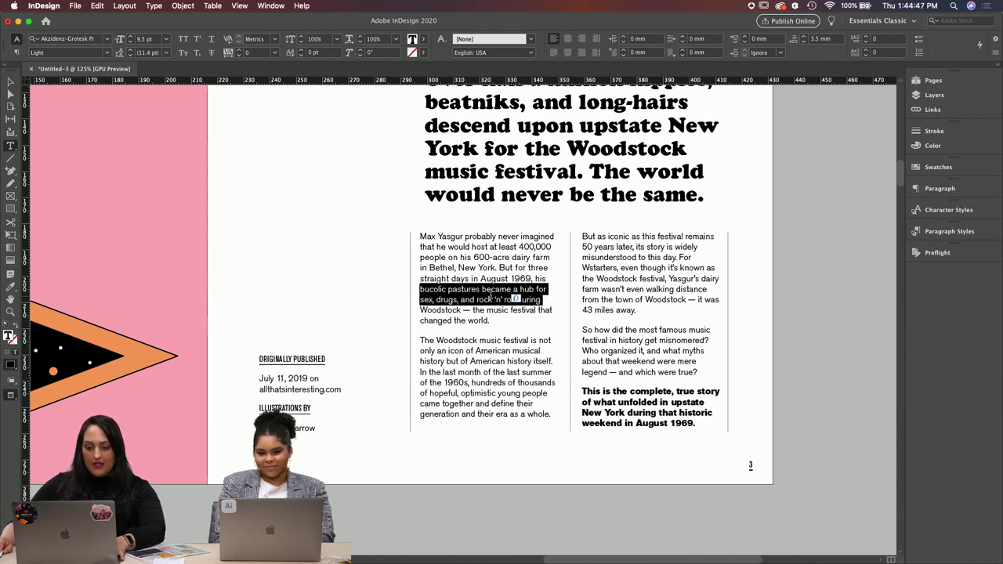
key(alt+Right)
click(539, 308)
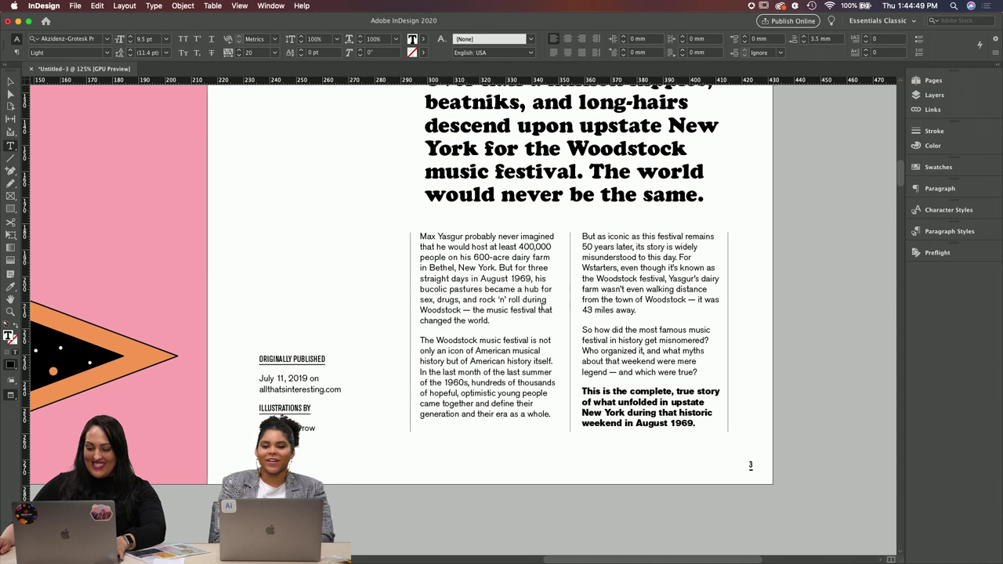
Step: Loosen tracking on 'bucolic pastures became a hub for', 'only an icon of American musical' and 'came together and define their'
triple_click(544, 289)
key(alt+Right)
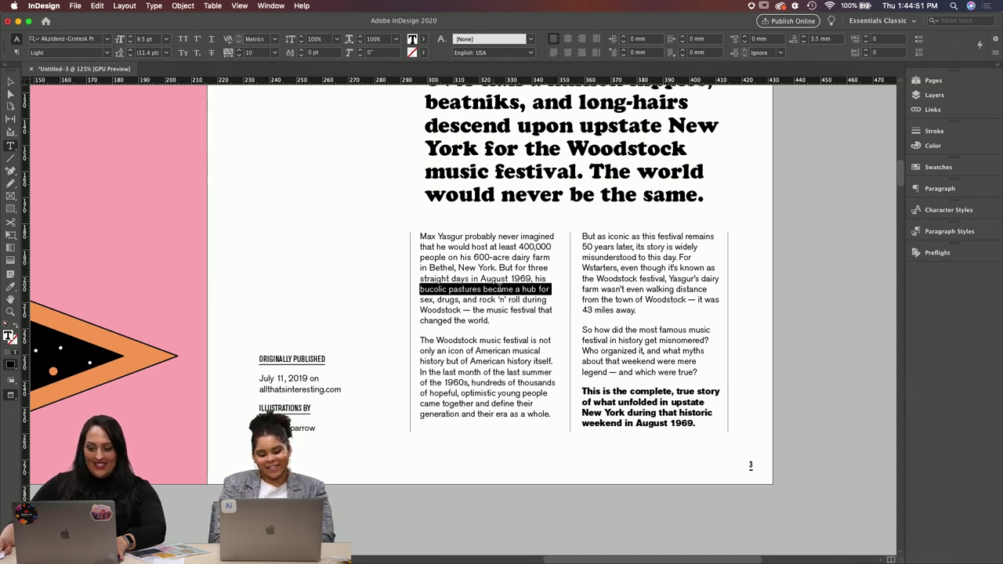
click(539, 340)
triple_click(539, 351)
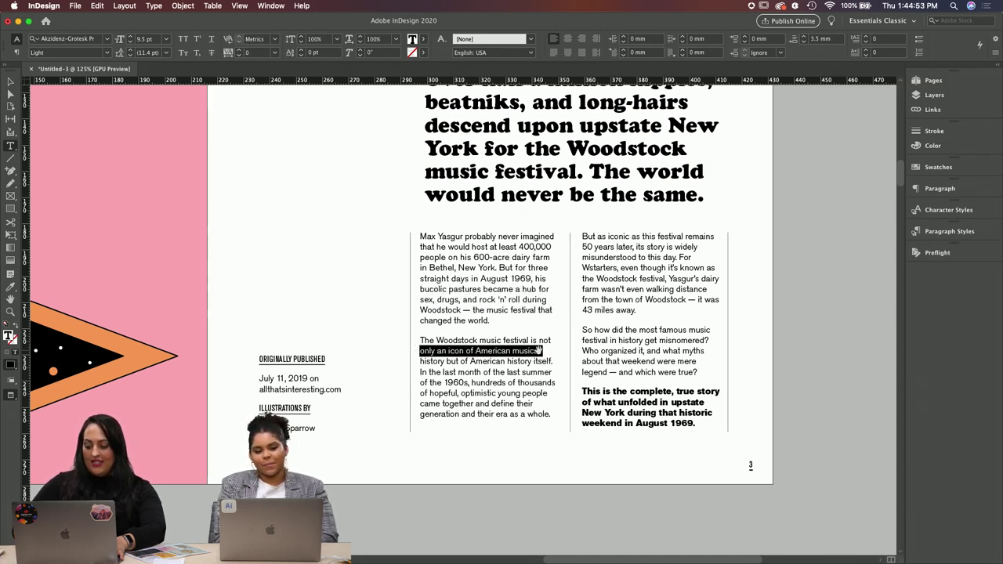
key(alt+Right)
triple_click(512, 403)
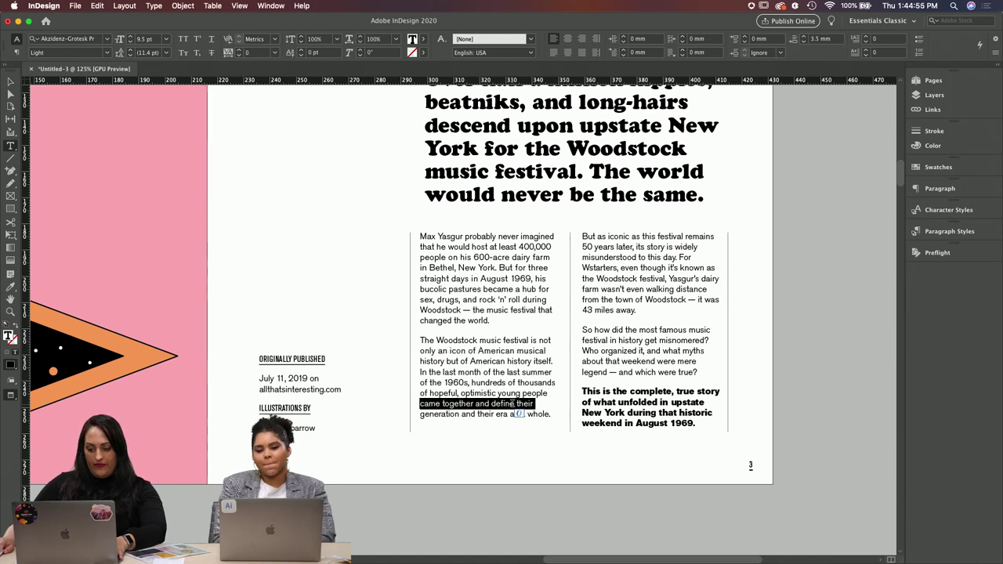
key(alt+Right)
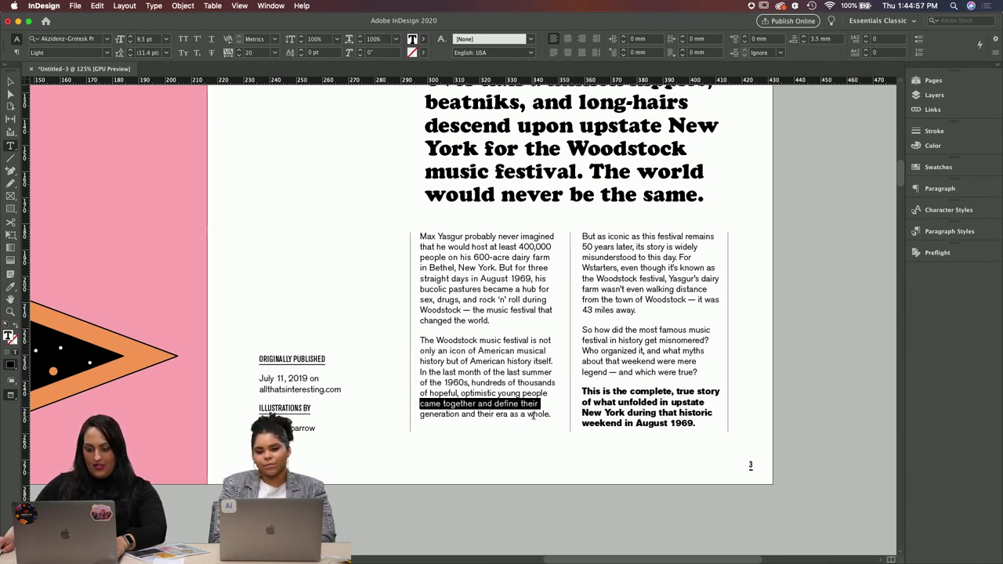
Step: Raise the leading of both left-column paragraphs to 11.8 pt
drag(552, 414, 427, 230)
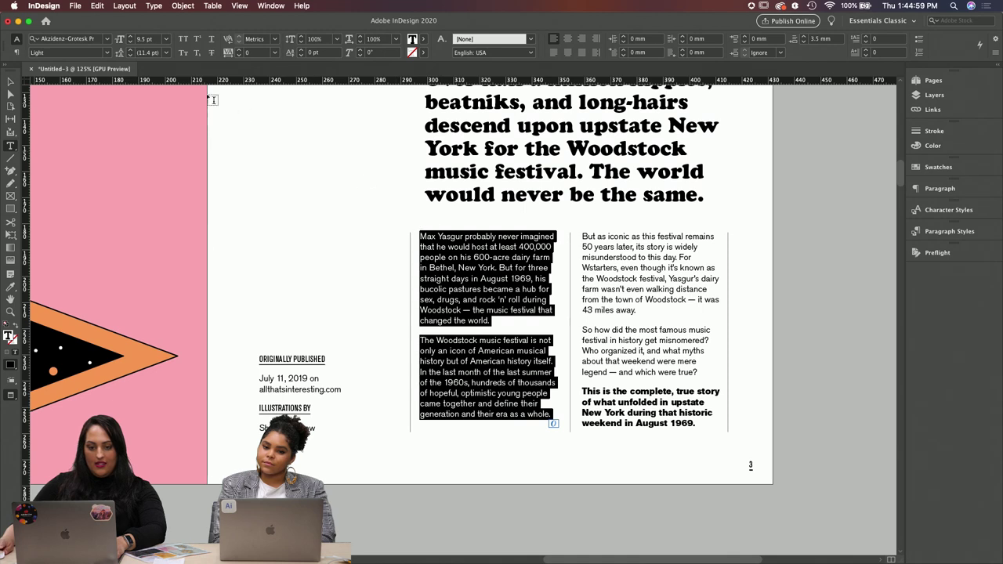
click(148, 53)
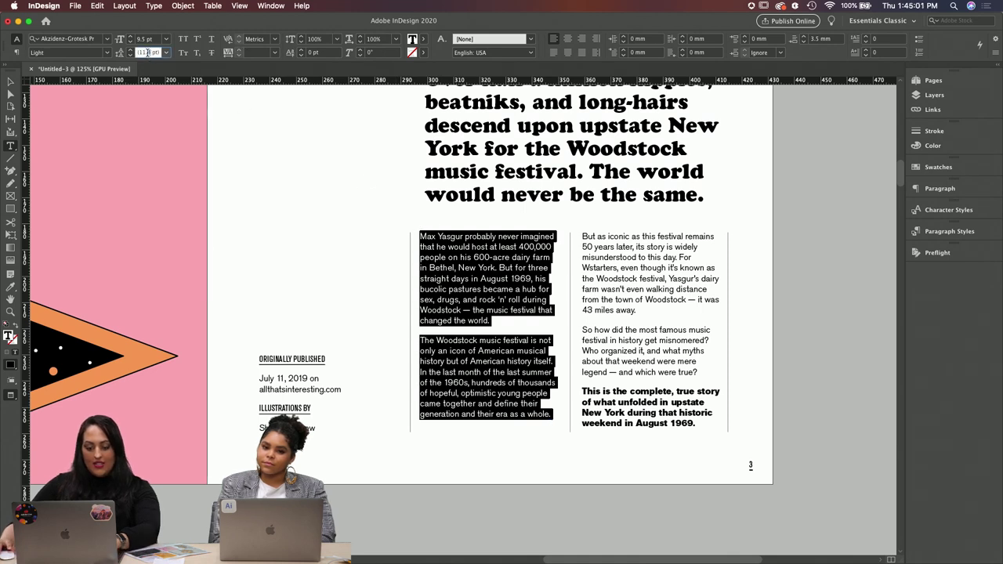
key(Up)
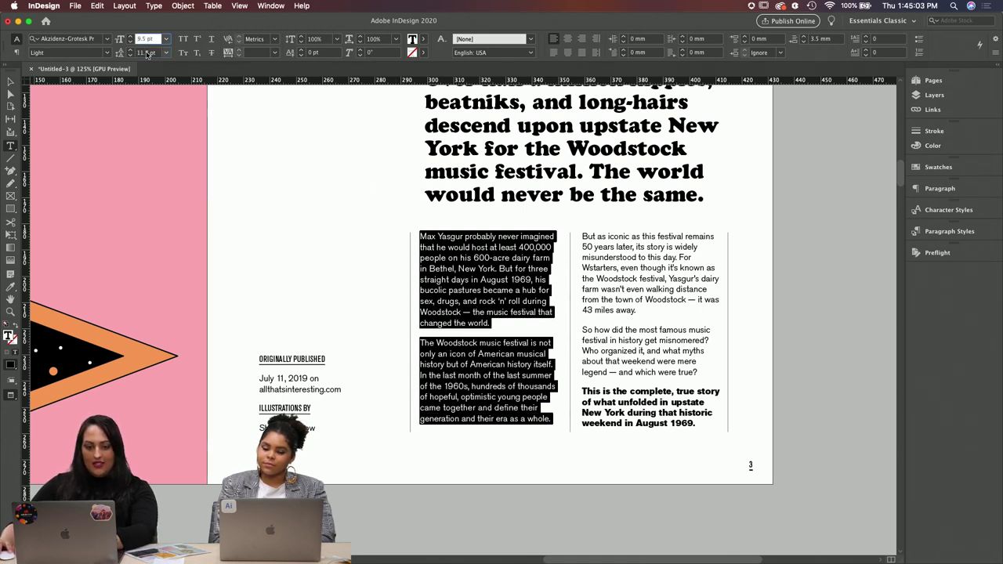
click(146, 53)
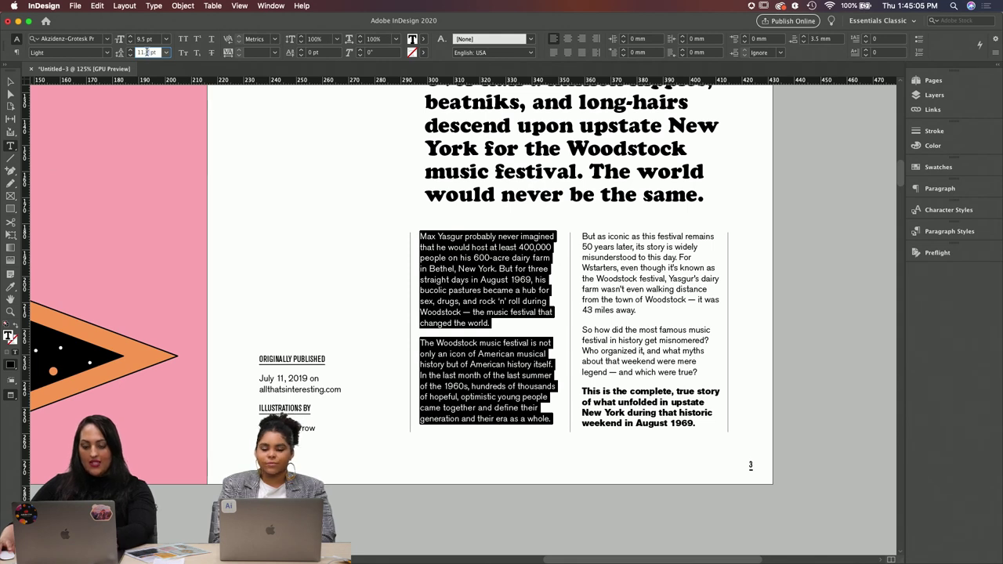
click(146, 38)
Step: Try looser tracking on the '50 years later' lines, reset it to 0, and select the 'it was 43 miles away.' lines
click(429, 266)
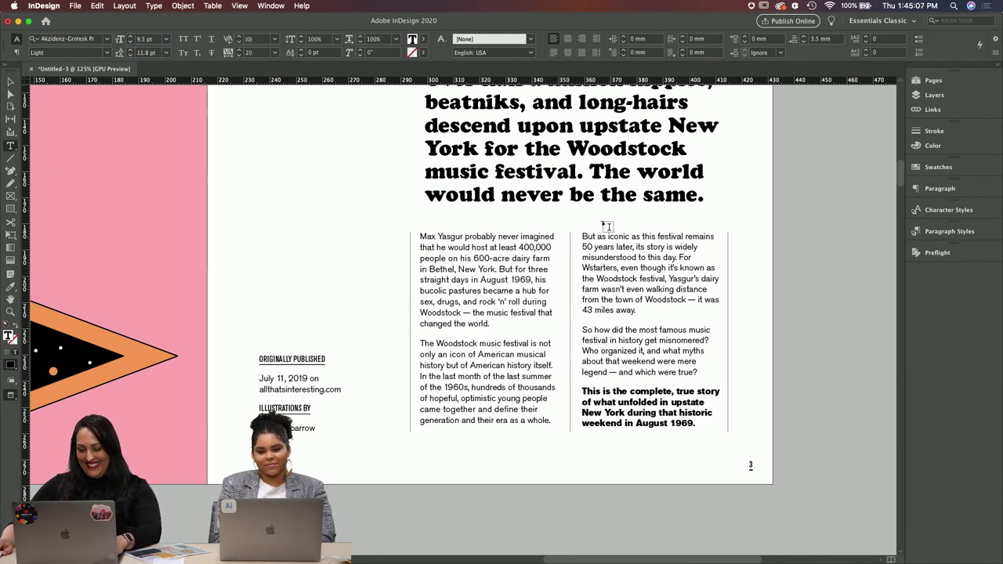
drag(693, 257, 584, 248)
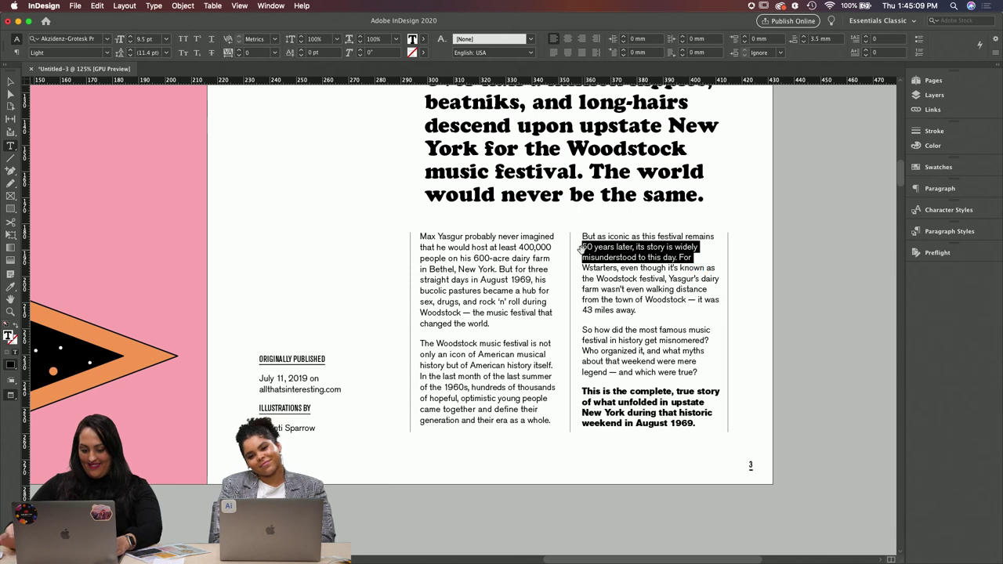
key(alt+Right)
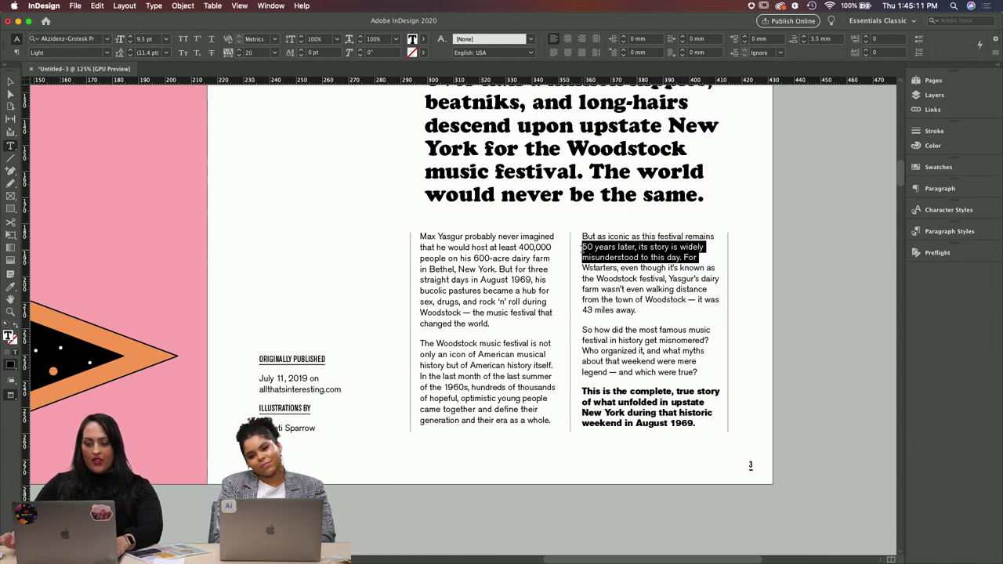
key(alt+Left)
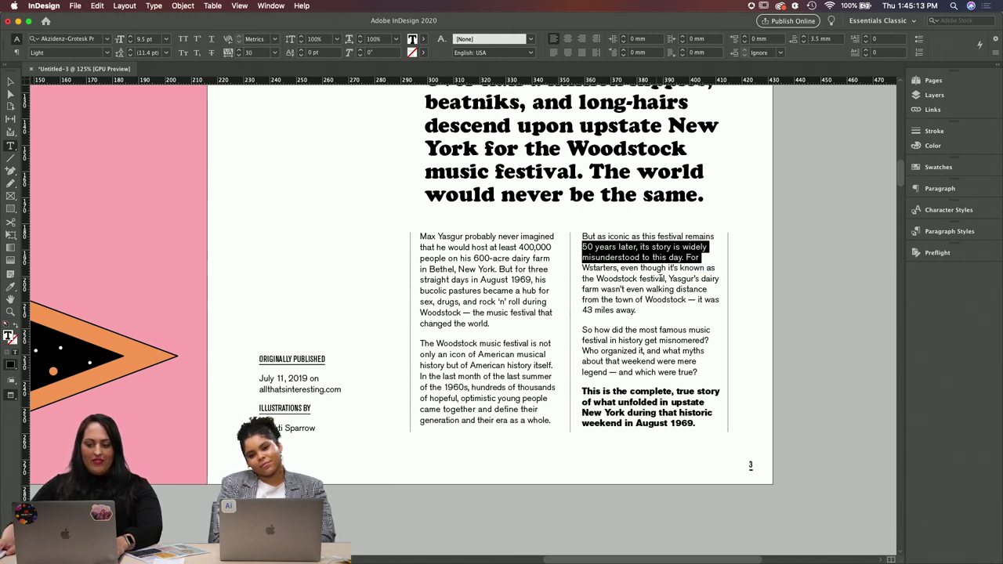
click(665, 278)
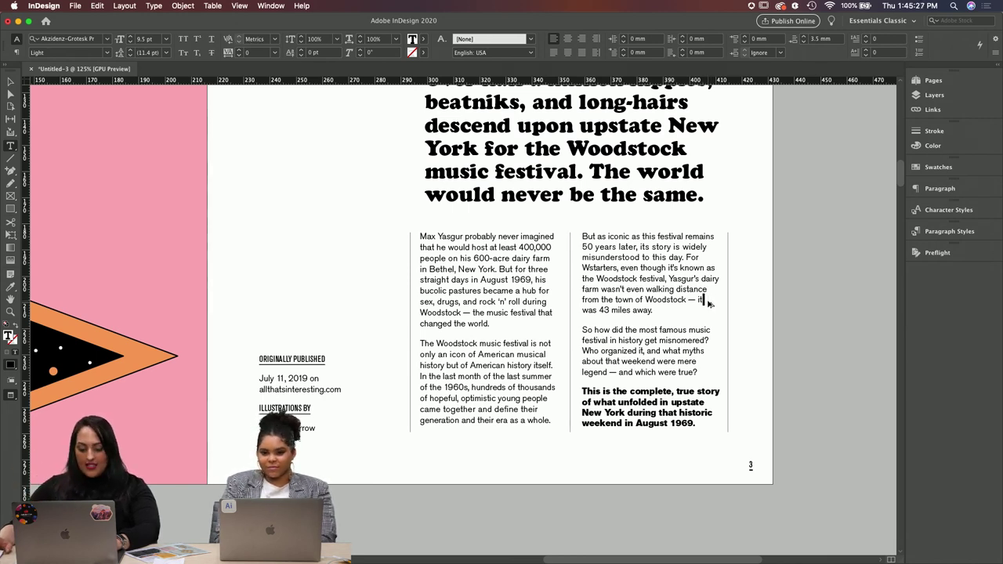
drag(659, 311, 586, 287)
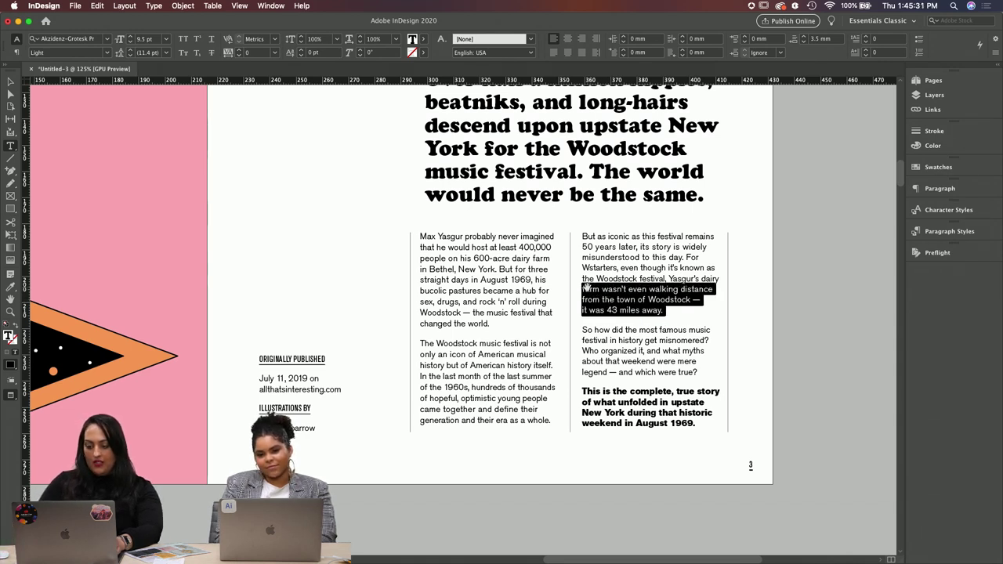
Step: Loosen tracking to 20 on the 'So how did… were true?' paragraph and further on the bold closing line
drag(699, 373, 580, 331)
key(alt+Right)
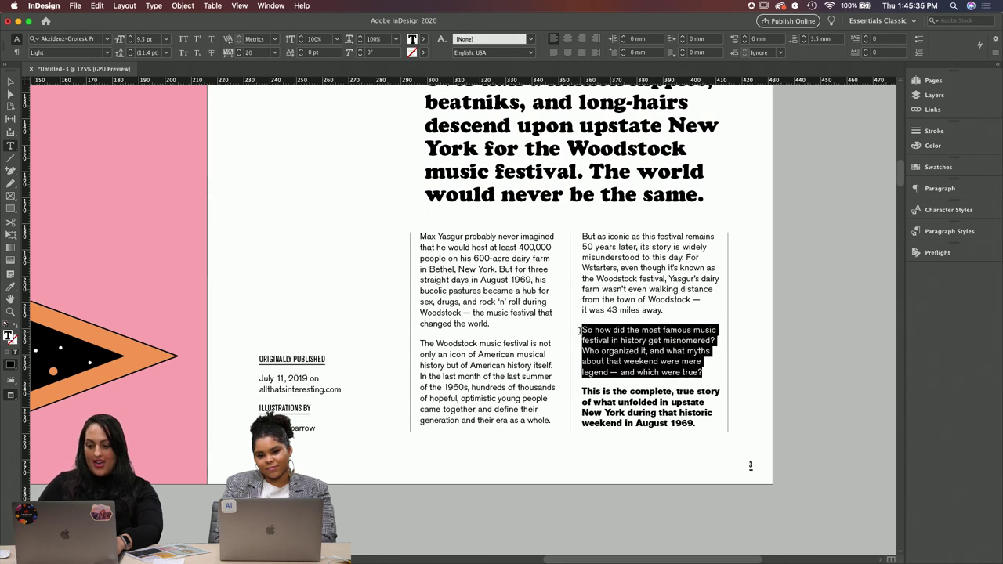
triple_click(671, 402)
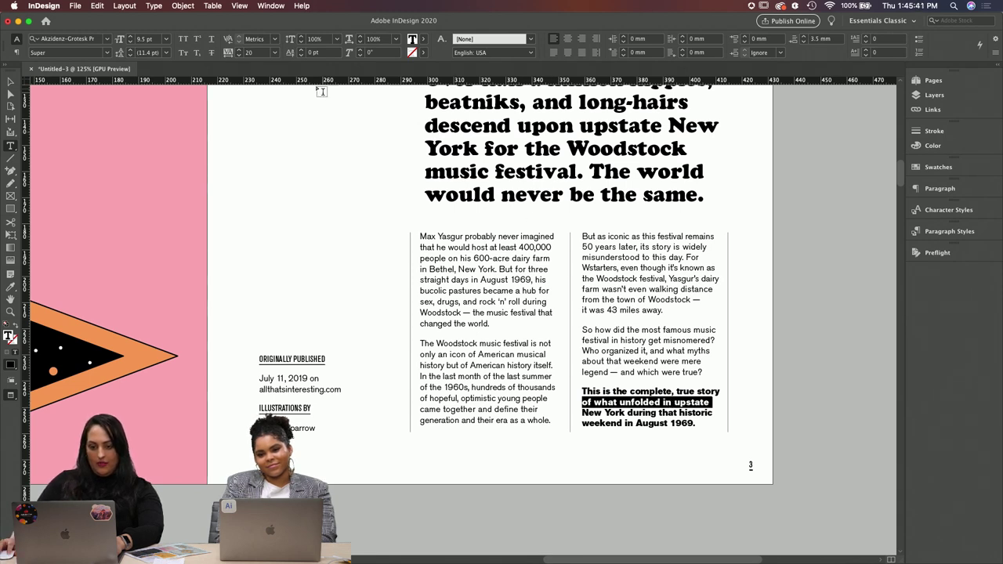
key(alt+Right)
key(Escape)
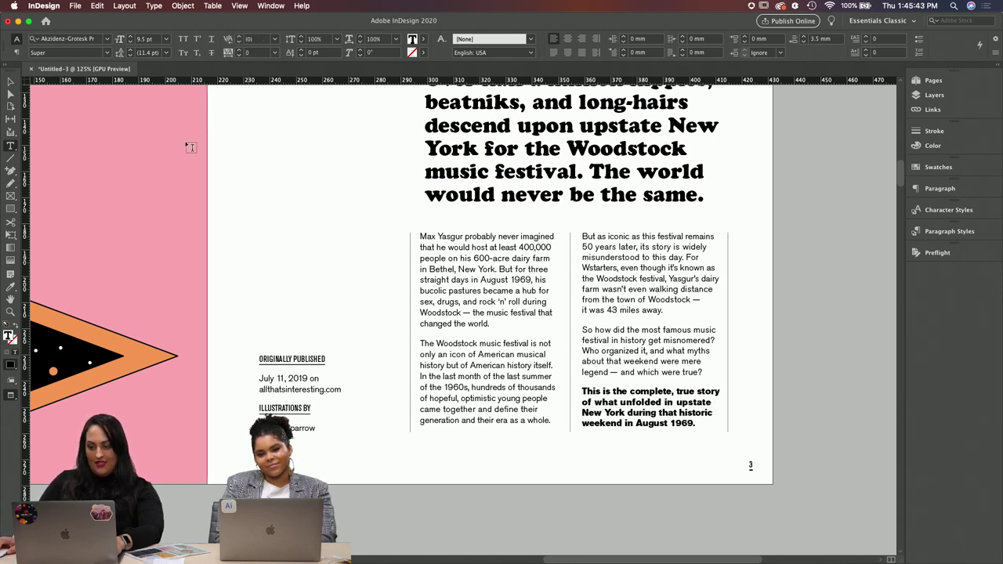
scroll(443, 228, up, 2)
Step: Colour all the headline text with the PANTONE Red 0331 C swatch
scroll(444, 228, up, 1)
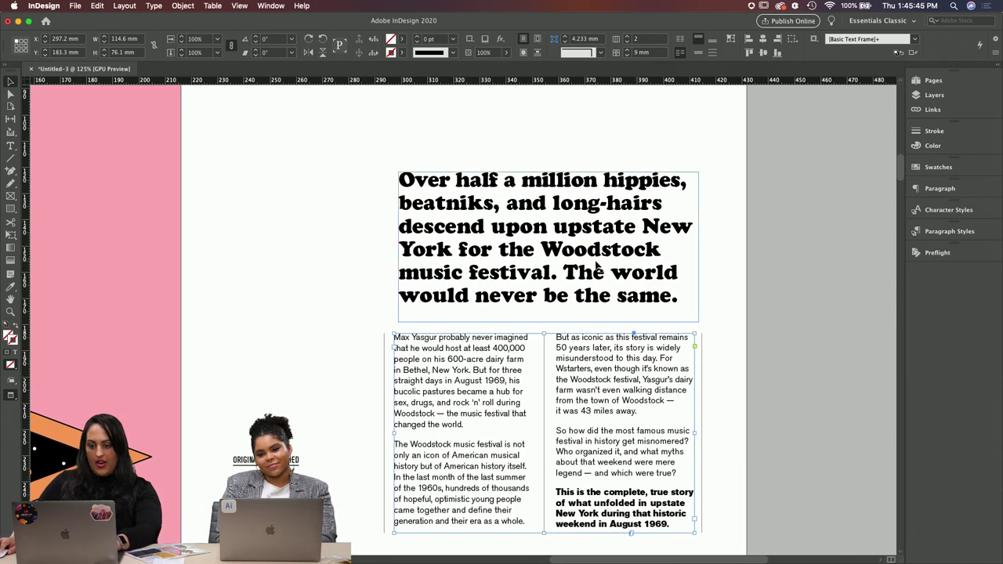
double_click(444, 228)
key(super+a)
click(939, 167)
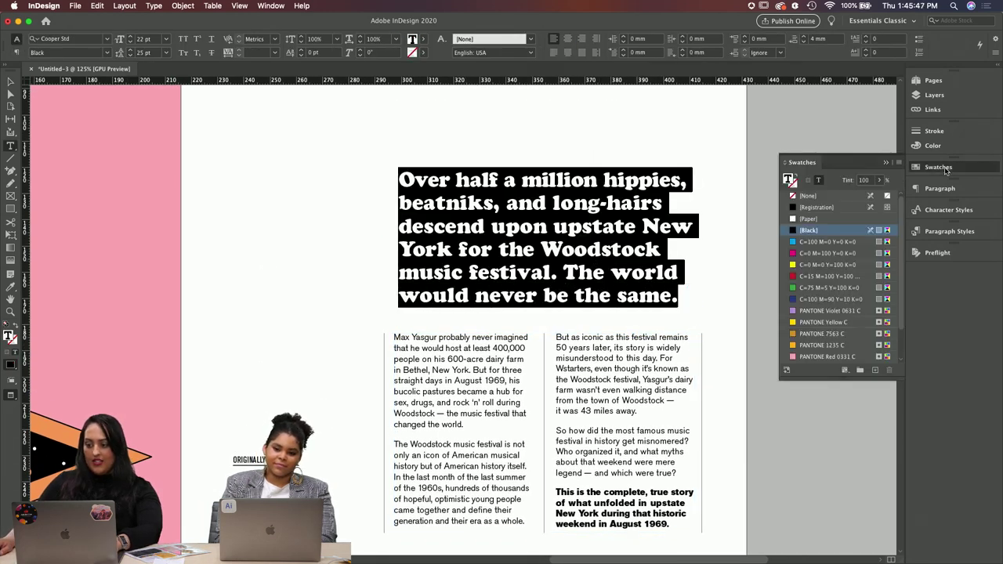
click(831, 356)
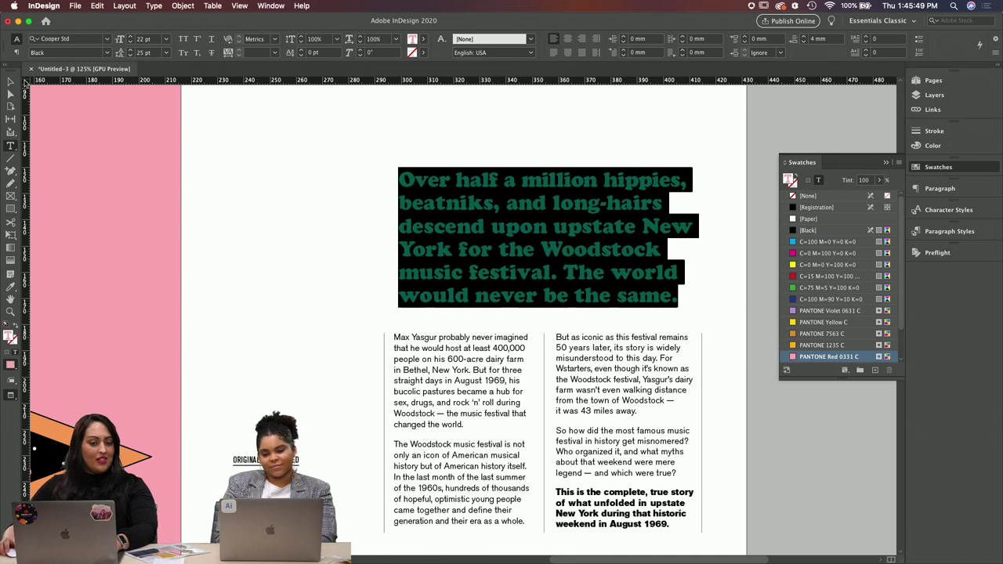
click(10, 81)
click(305, 134)
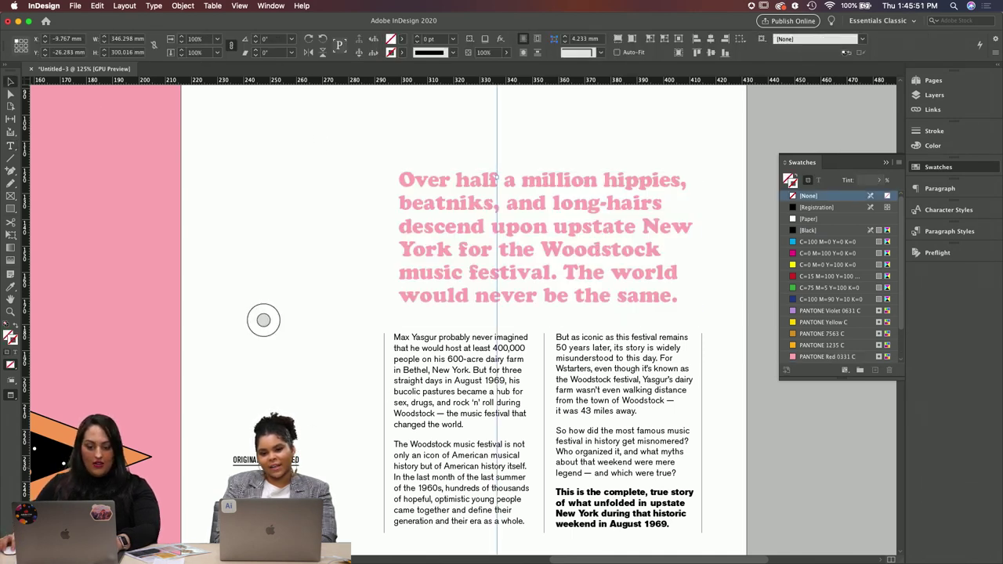
Step: Copy the ORIGINALLY PUBLISHED label to sit just above the headline
key(t)
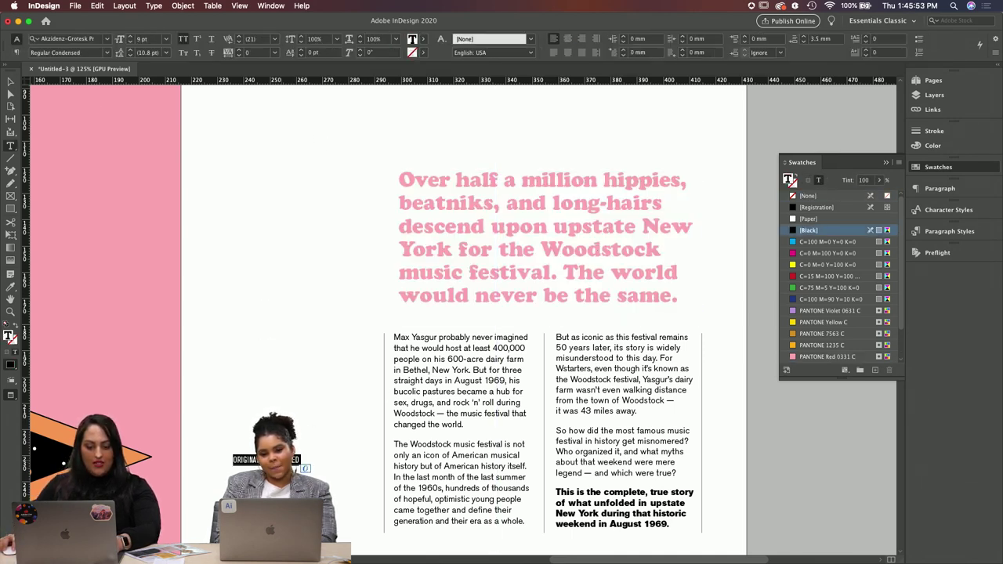
key(Escape)
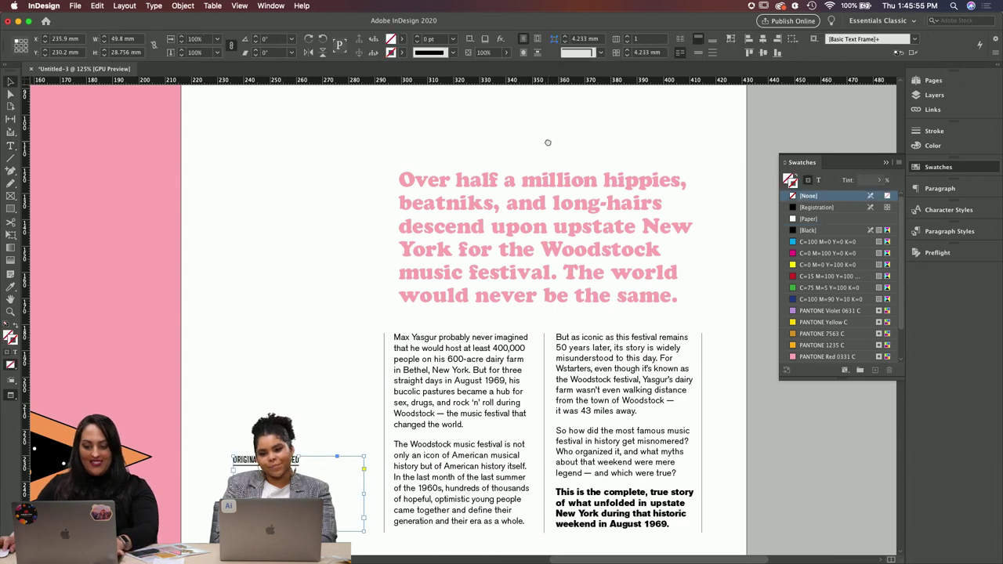
drag(547, 141, 482, 211)
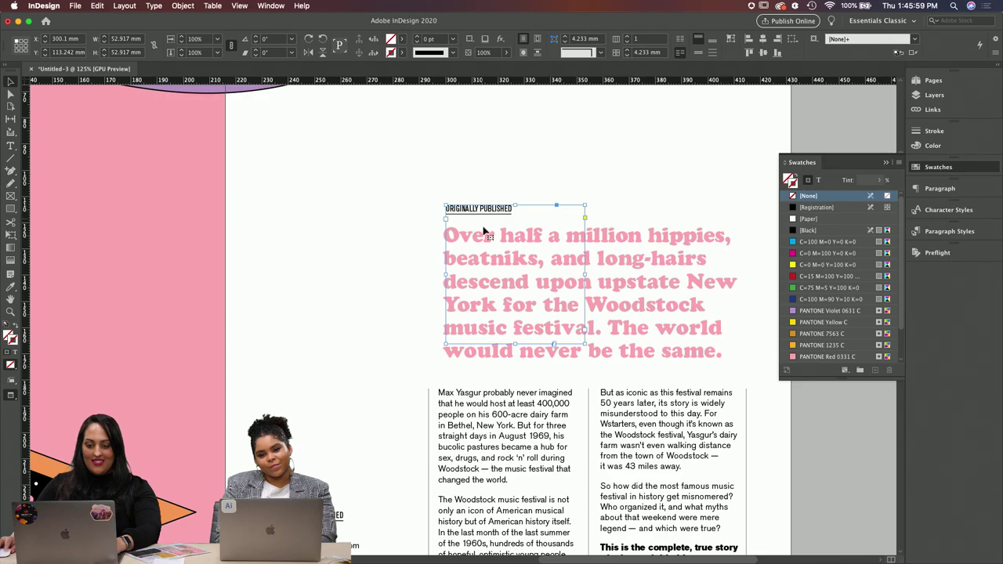
Step: Select the author's surname in the credits of the TextEdit article copy
click(518, 552)
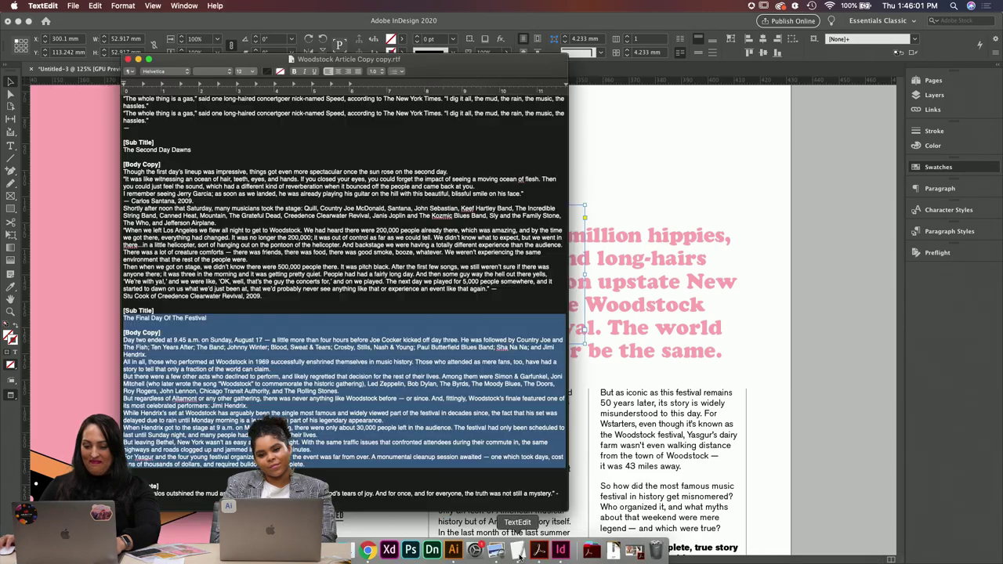
click(283, 322)
scroll(282, 323, up, 15)
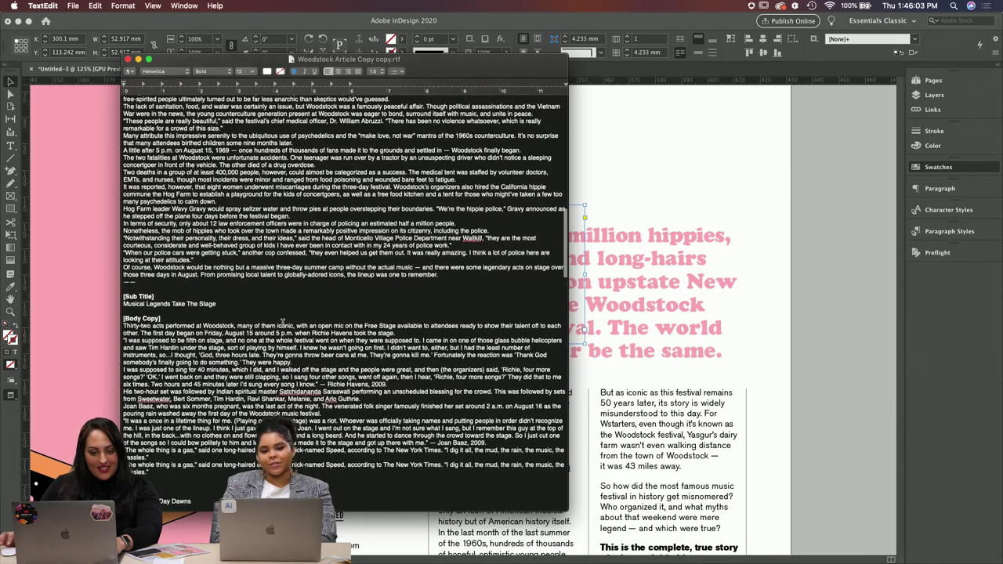
scroll(283, 323, up, 10)
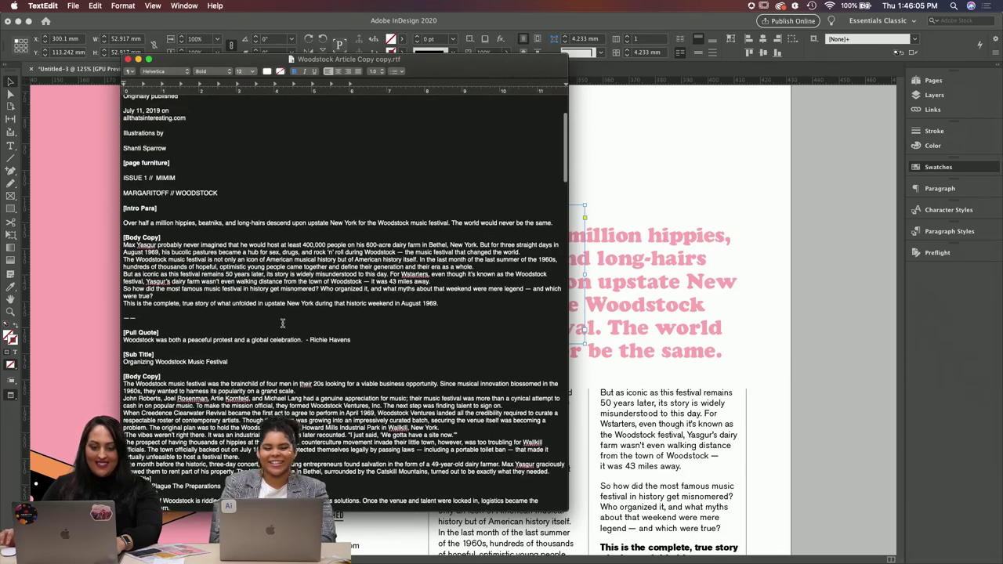
scroll(180, 199, up, 5)
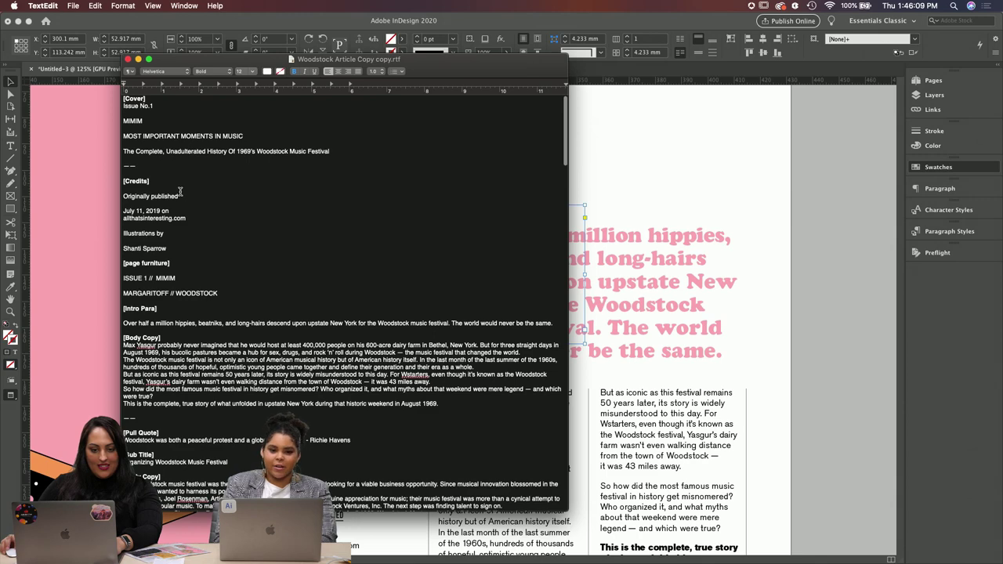
scroll(180, 196, down, 1)
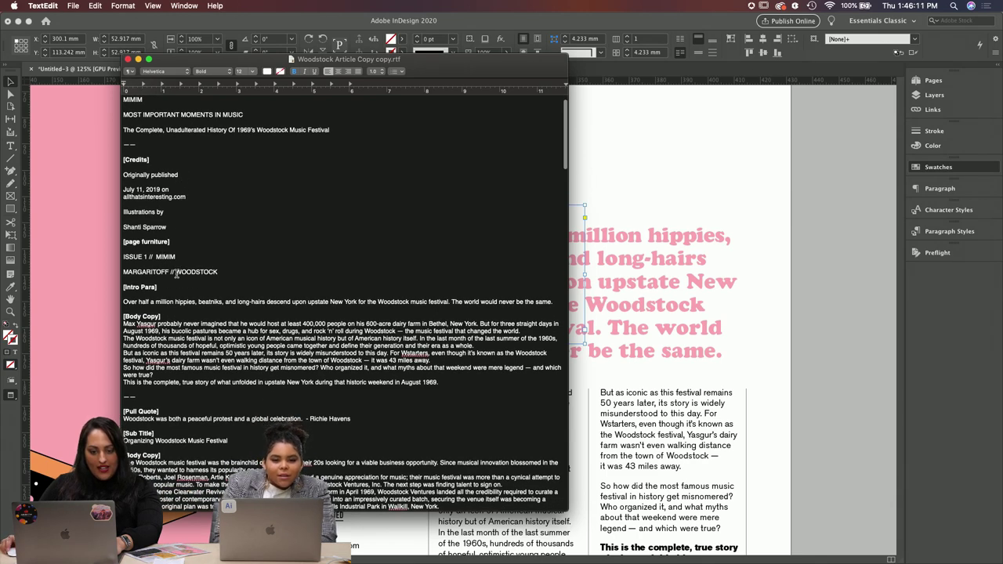
drag(168, 271, 120, 271)
key(super+c)
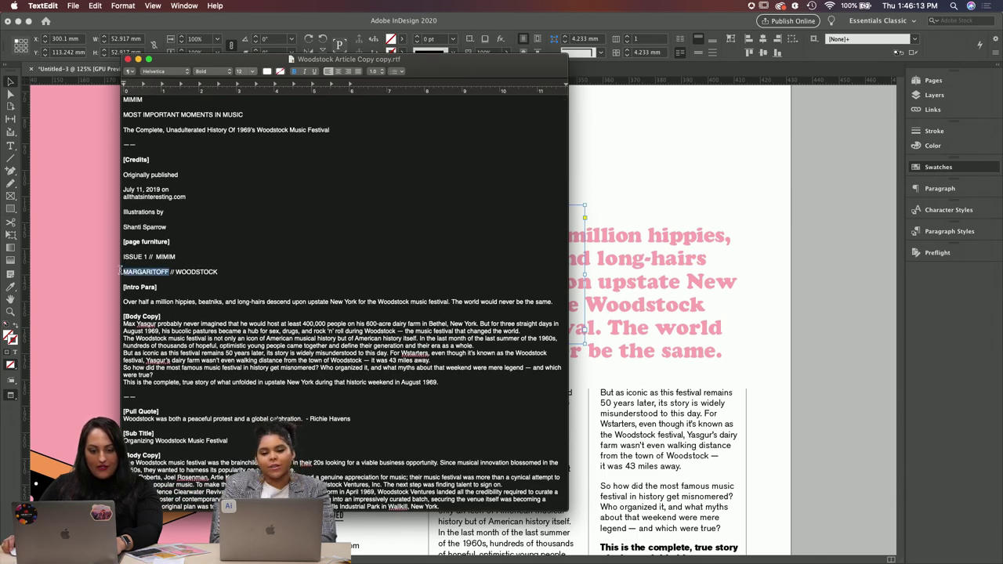
Step: Paste the surname over the label text above the InDesign headline
click(639, 210)
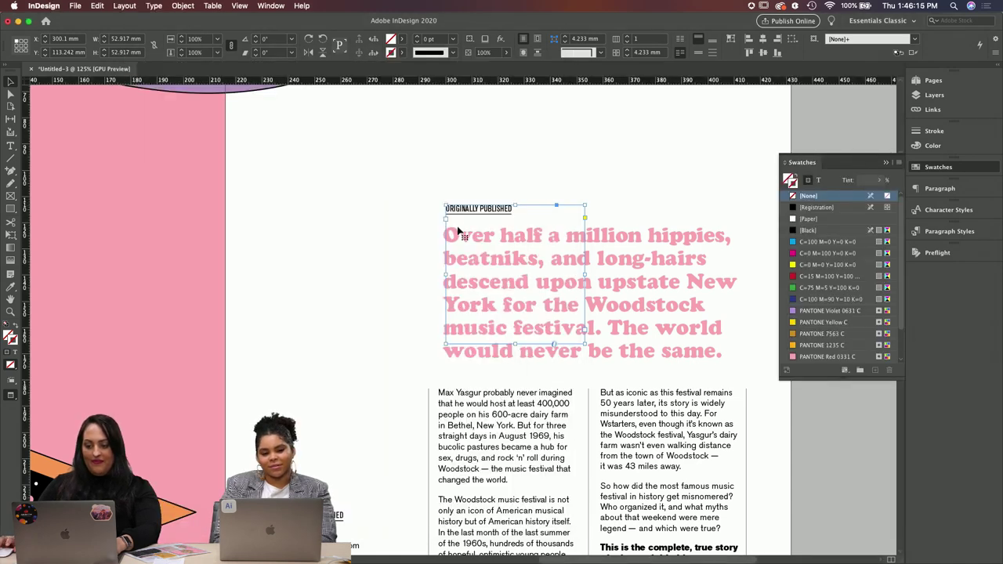
triple_click(478, 209)
key(super+v)
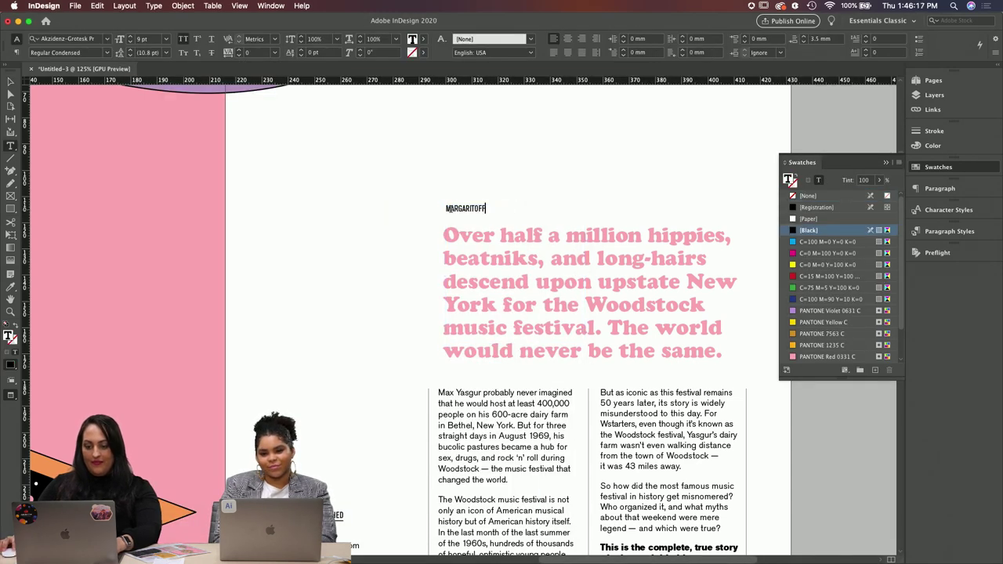
Step: Type the author's first name before the surname in the credit above the headline
text(MARCO)
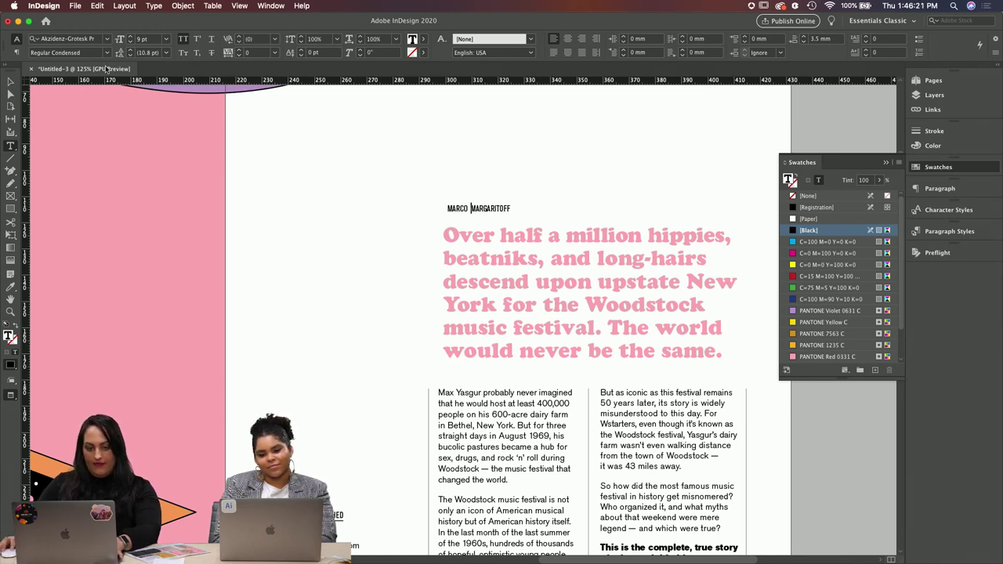
key(Escape)
triple_click(476, 209)
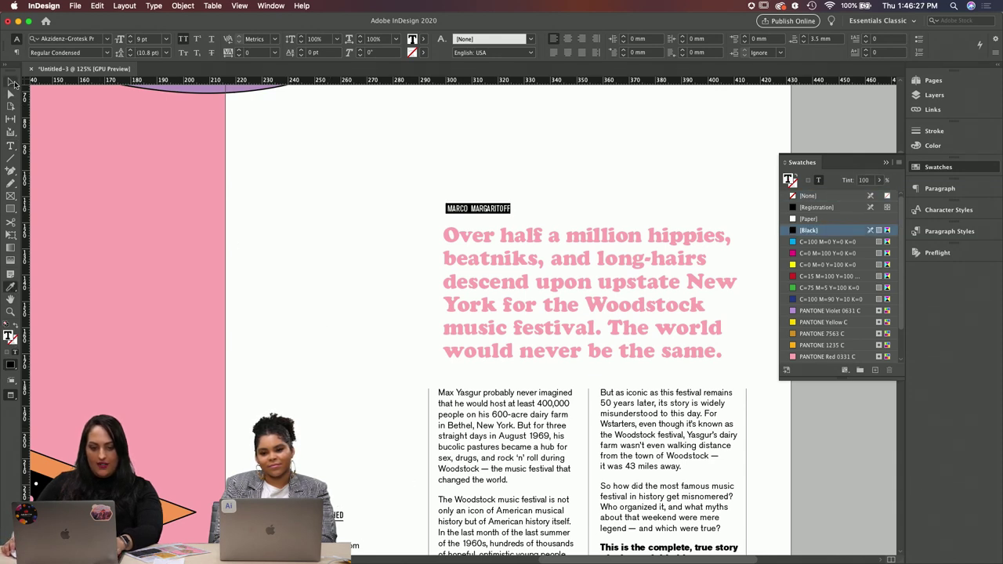
click(12, 82)
click(368, 539)
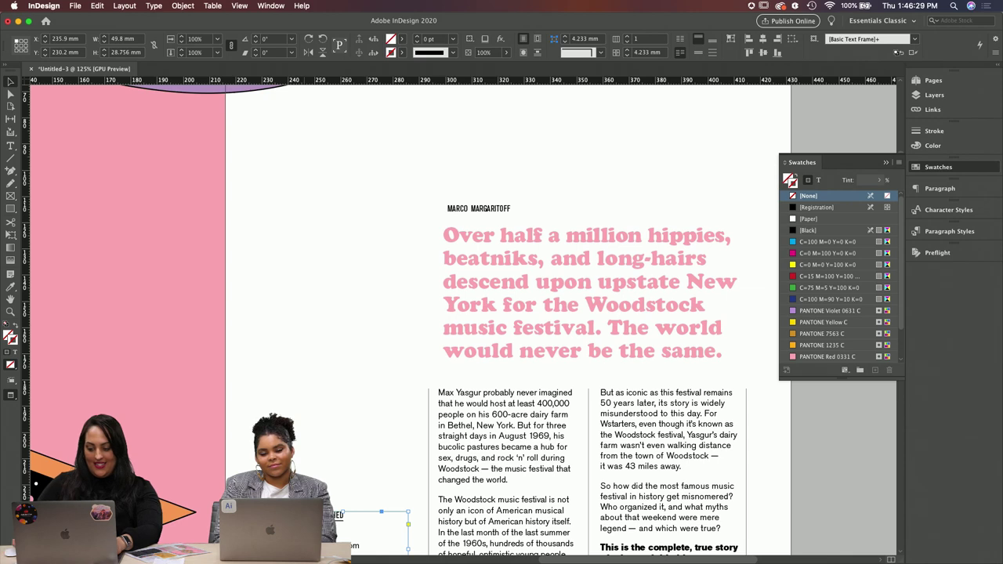
triple_click(464, 209)
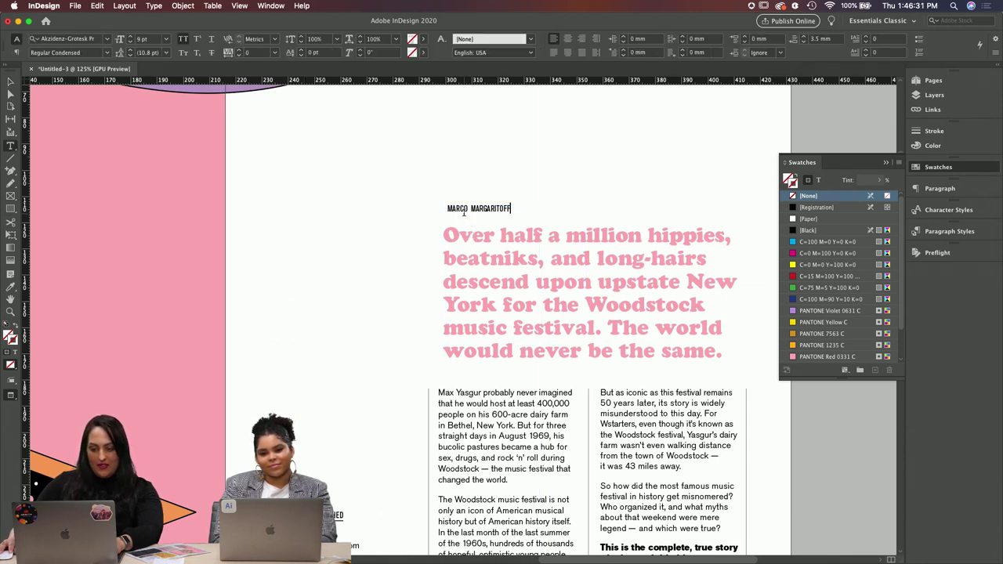
Step: Align the author credit frame with the headline's left edge and preview the spread full screen
click(11, 287)
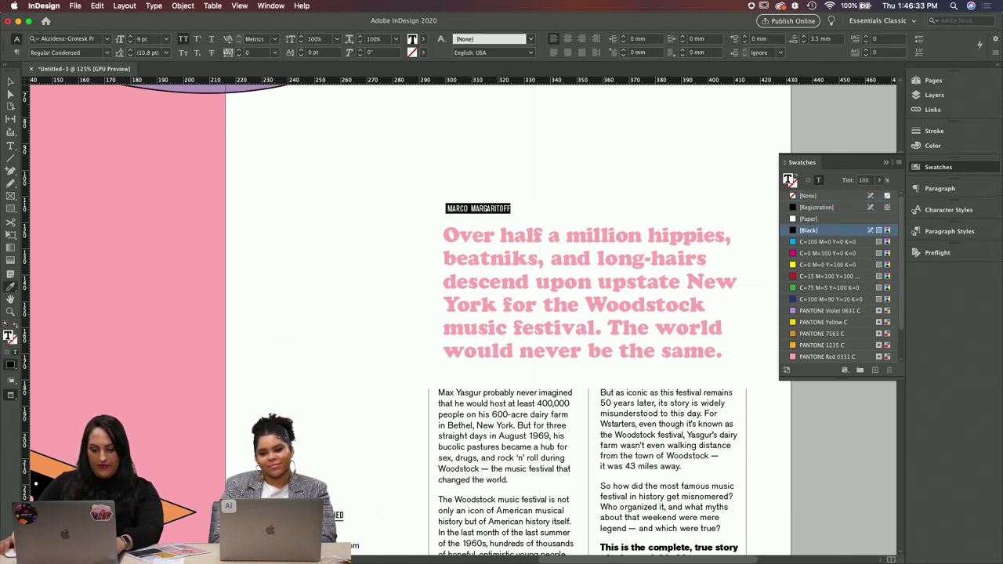
click(11, 83)
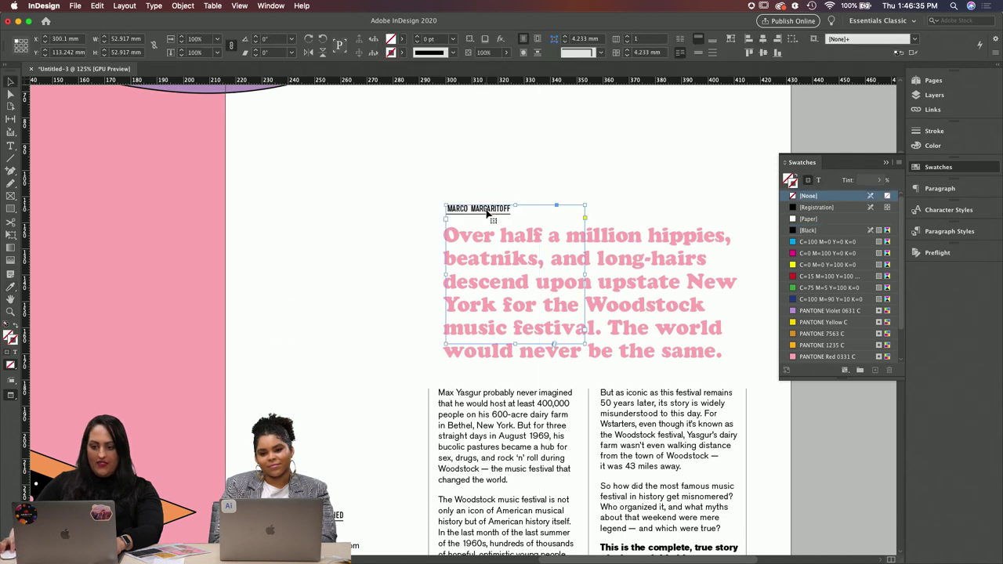
drag(486, 211, 482, 210)
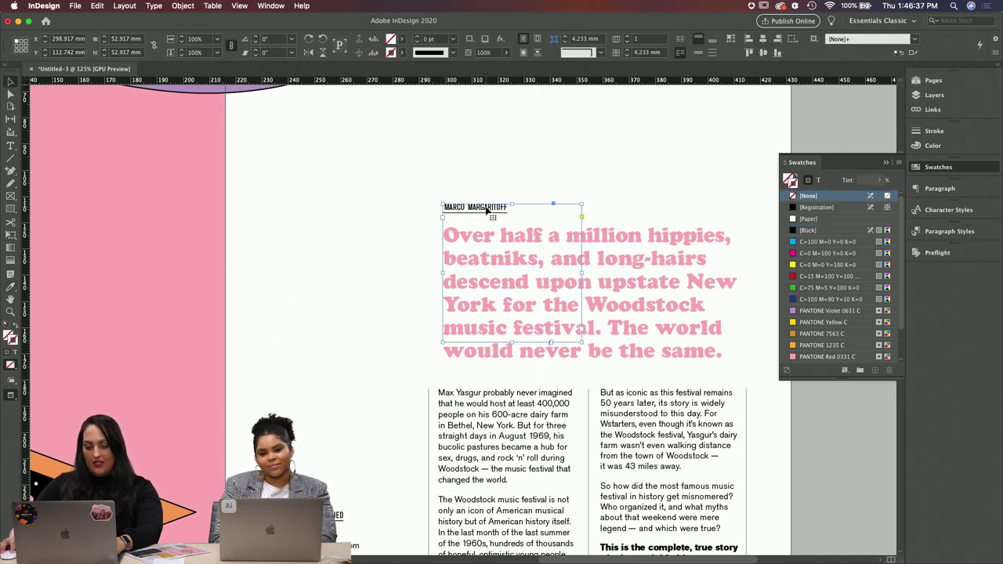
key(Right)
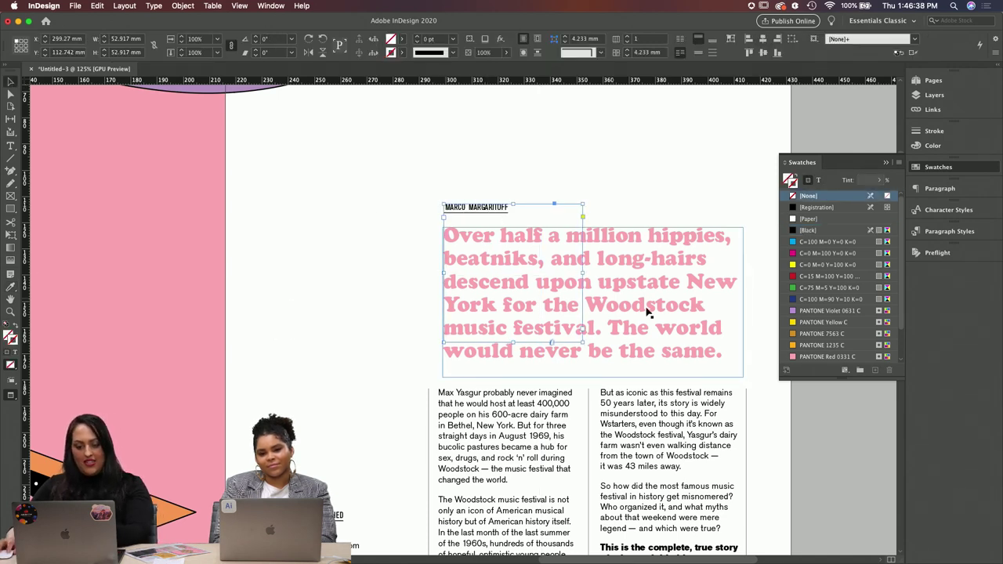
click(756, 412)
key(shift+w)
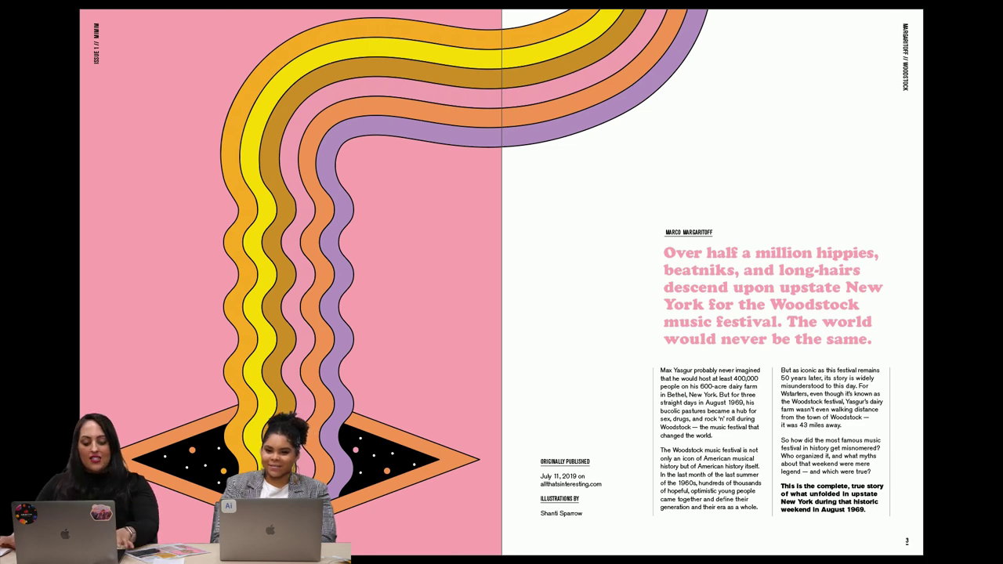
Step: Set headline tracking to 20 on 'York for the Woodstock' and 'beatniks, and long-hairs', -20 on 'descend upon upstate New'
key(Escape)
drag(526, 357, 235, 320)
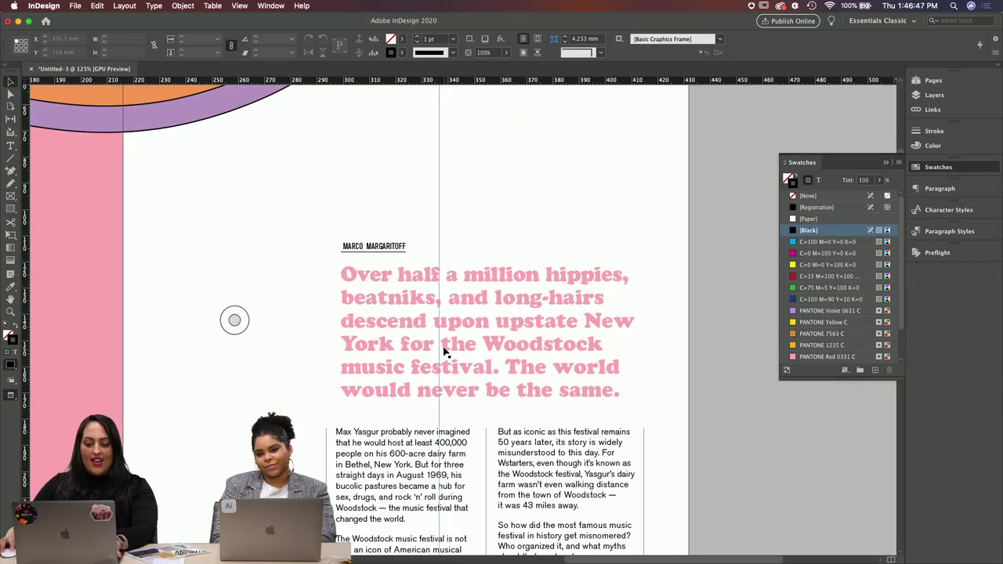
triple_click(442, 343)
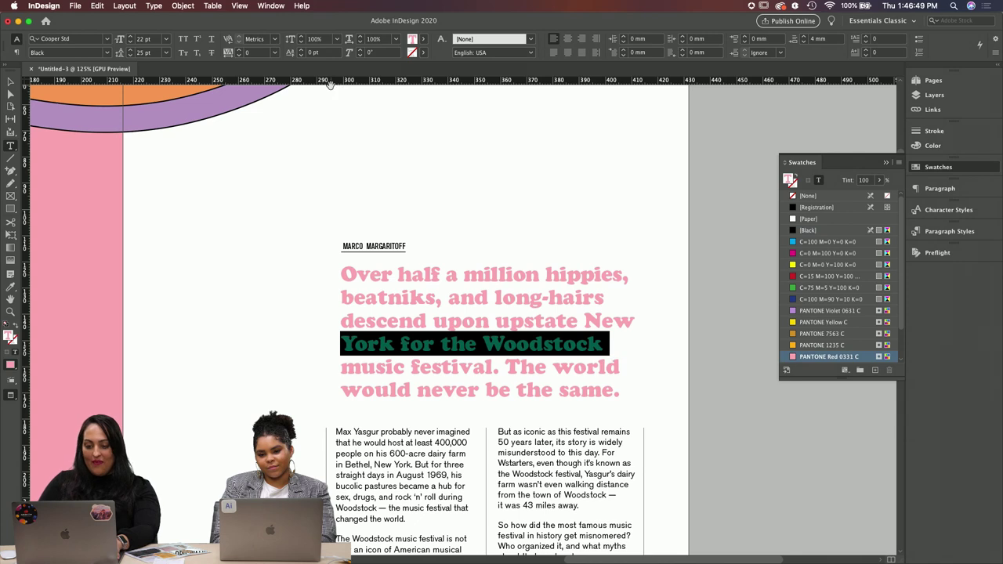
key(alt+Right)
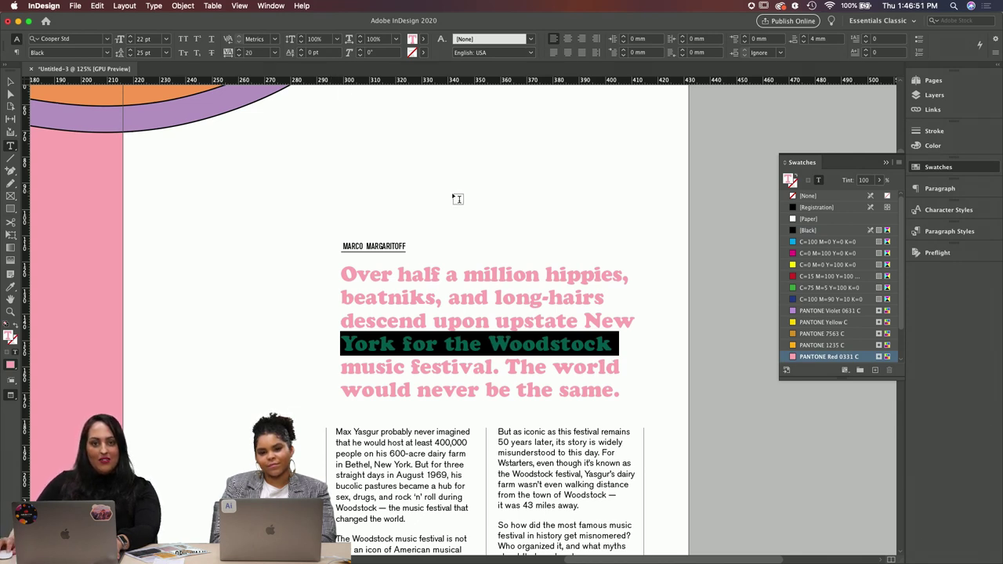
triple_click(479, 303)
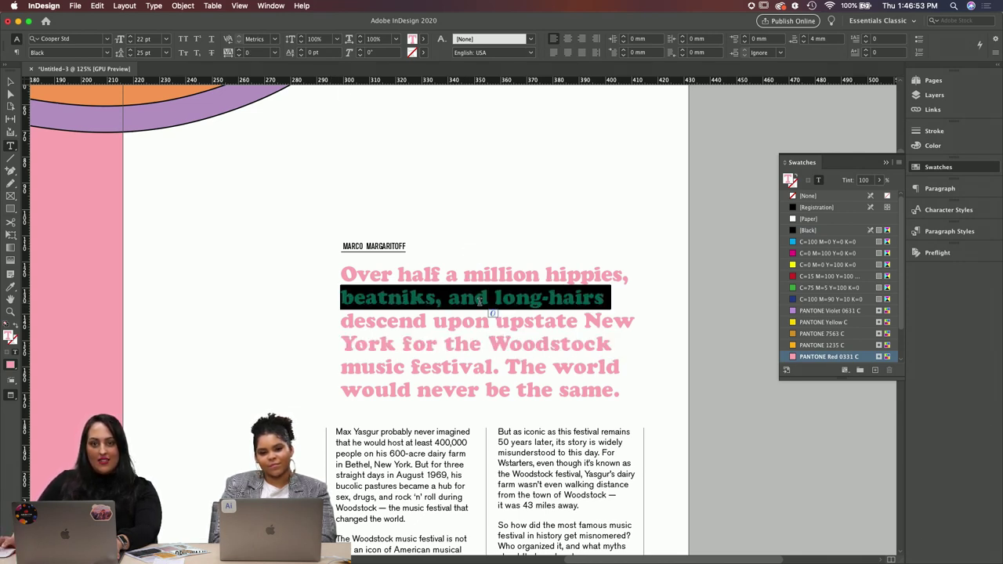
key(alt+Right)
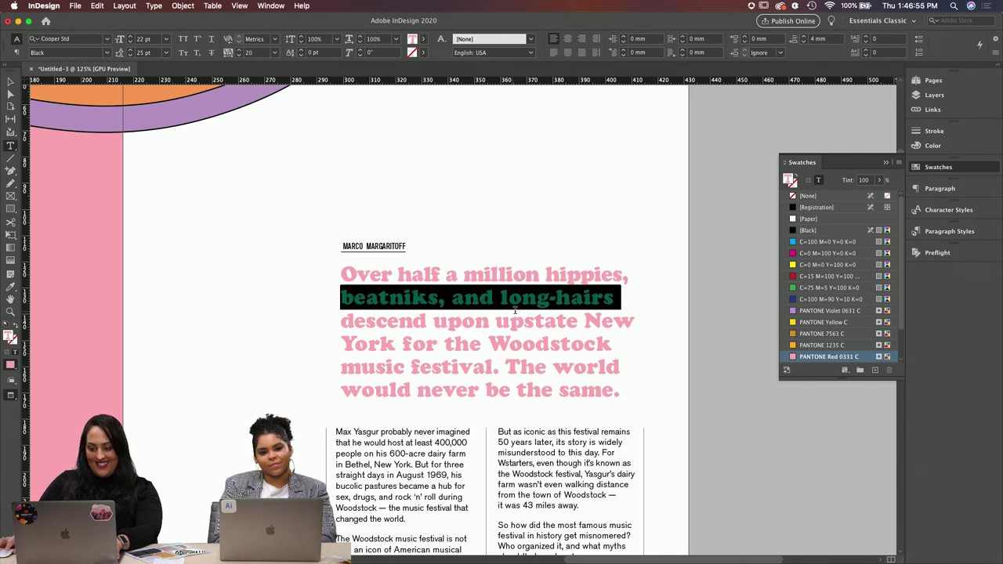
triple_click(536, 329)
key(alt+Left)
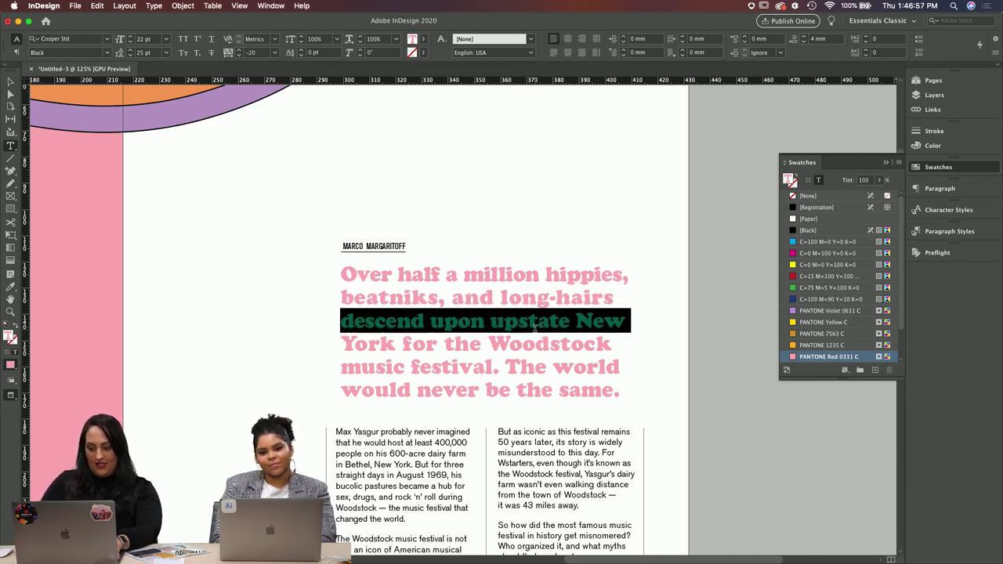
Step: Finish editing the headline and show the spread in full-screen preview
click(536, 342)
key(Escape)
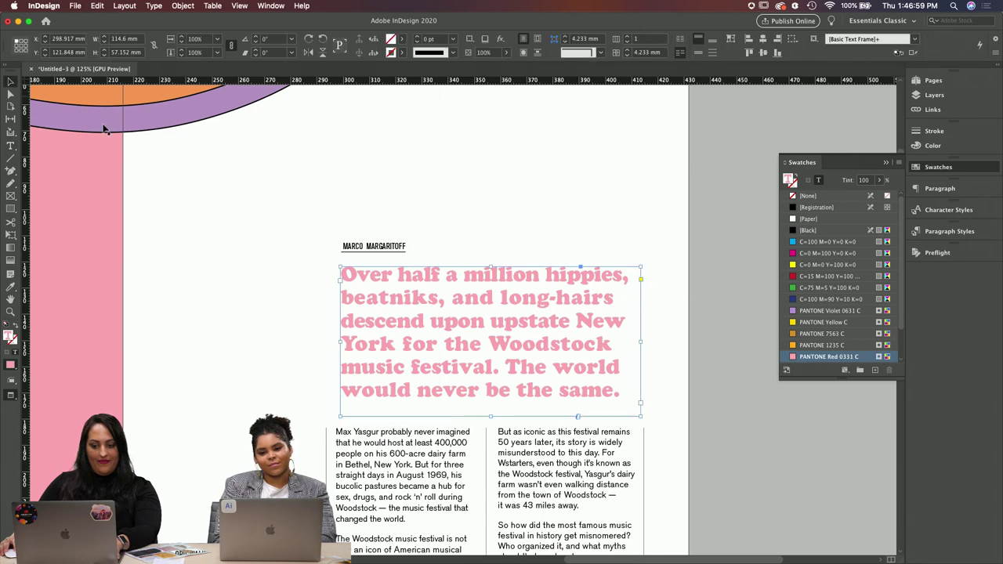
click(721, 456)
key(shift+w)
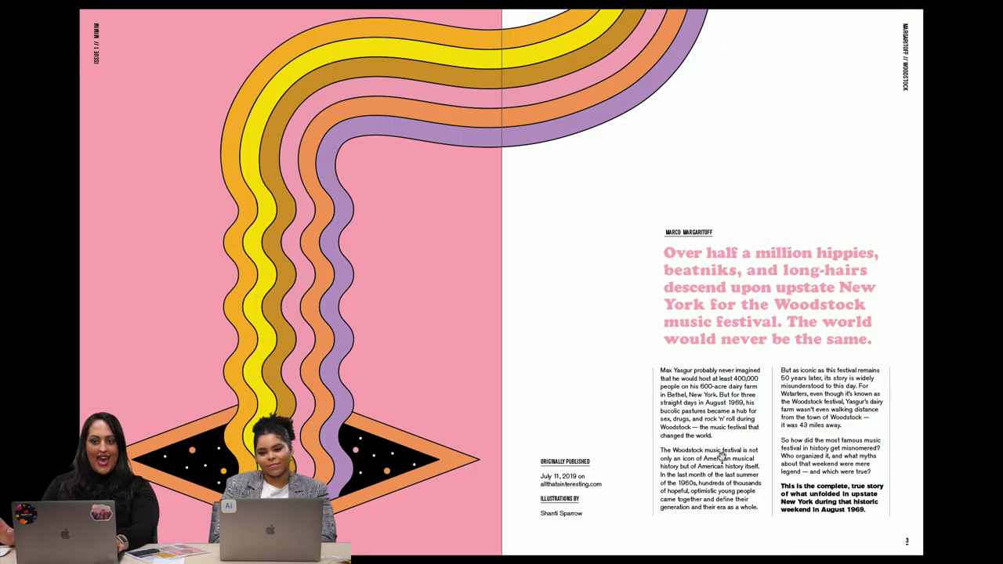
Step: Zoom to 125% on the first column and loosen the 'genuine appreciation for music;' and Kornfeld lines to 20
key(Escape)
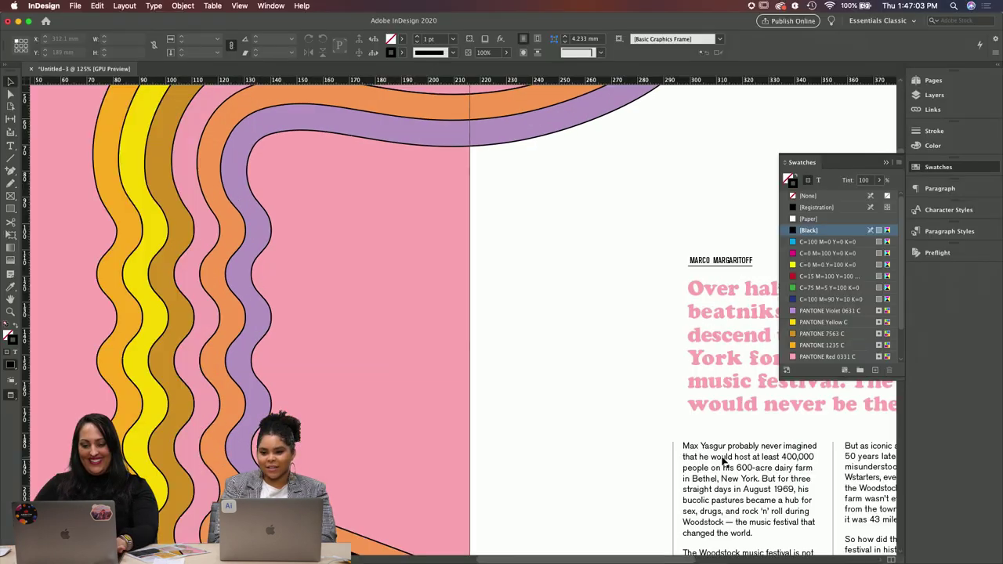
key(super+equal)
scroll(612, 223, down, 10)
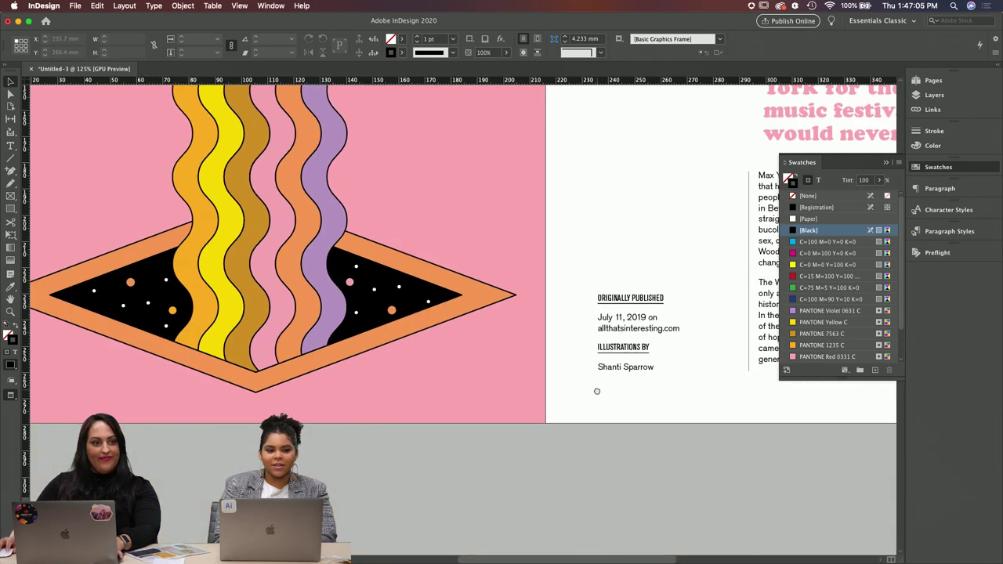
scroll(610, 409, down, 6)
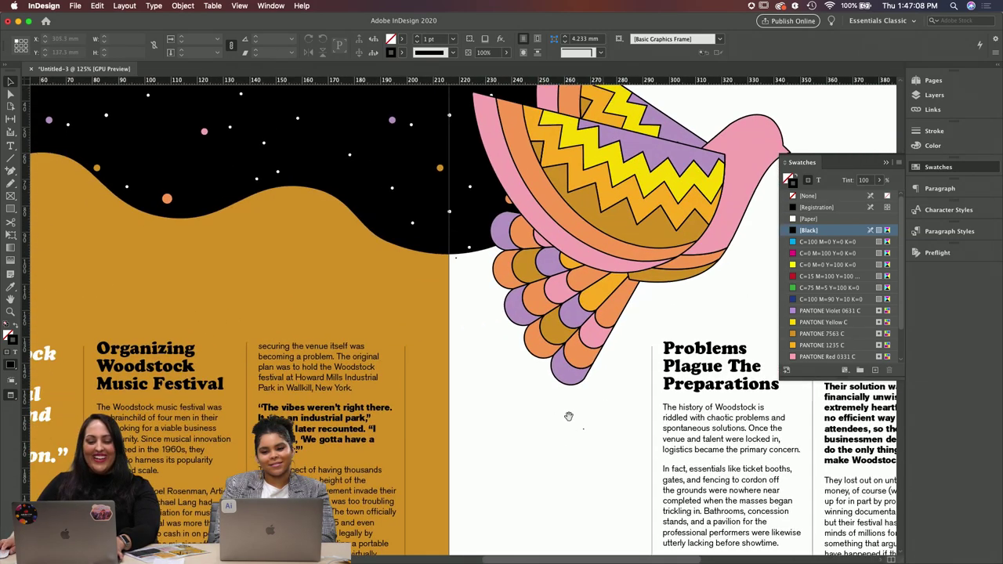
drag(569, 416, 578, 365)
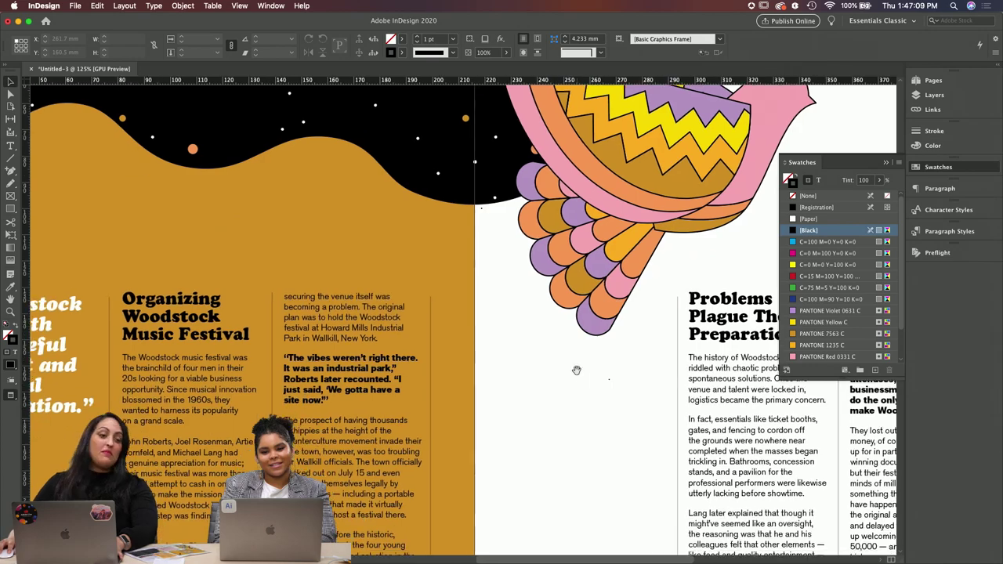
drag(544, 414, 661, 340)
drag(488, 320, 519, 286)
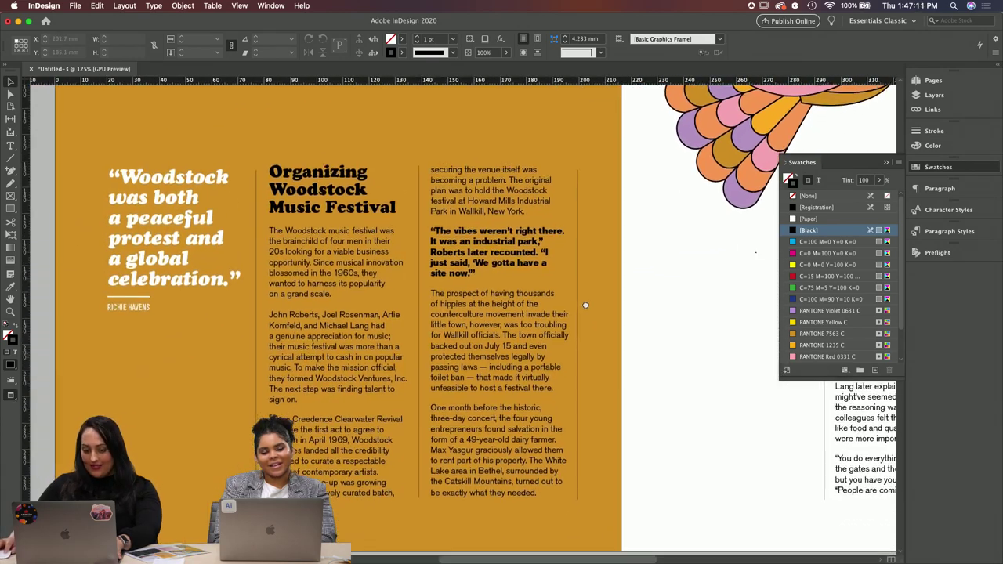
triple_click(342, 335)
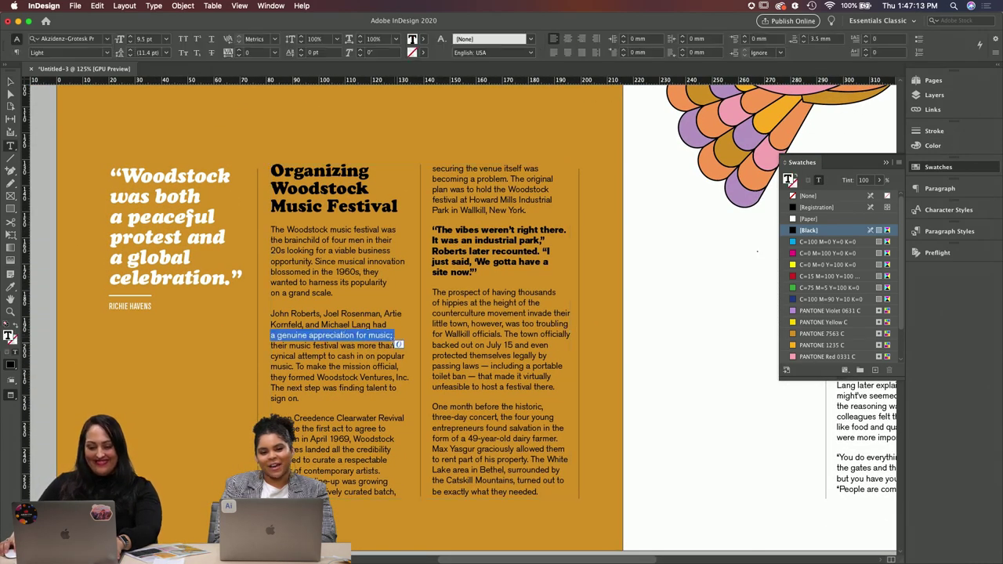
drag(392, 336, 273, 324)
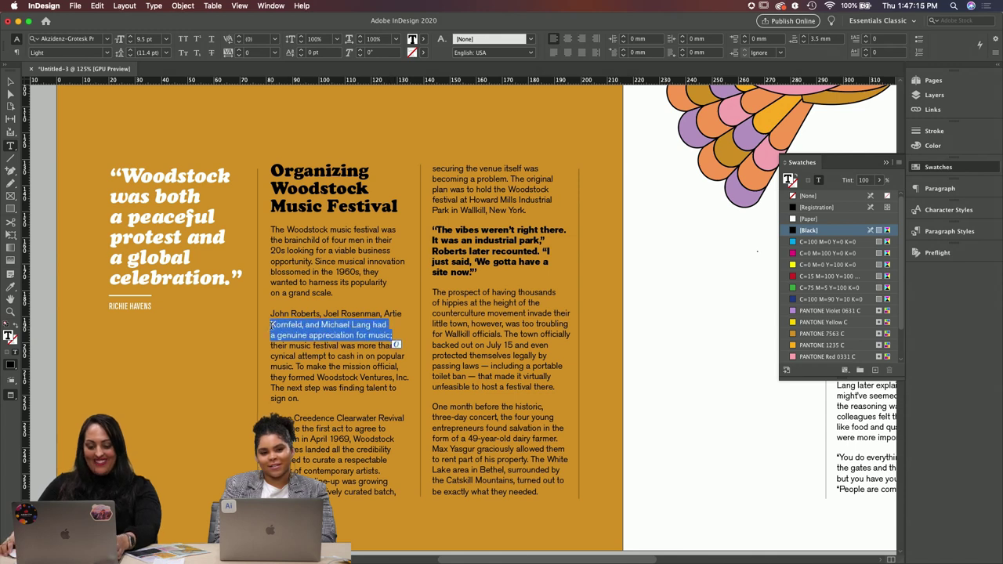
key(alt+Right)
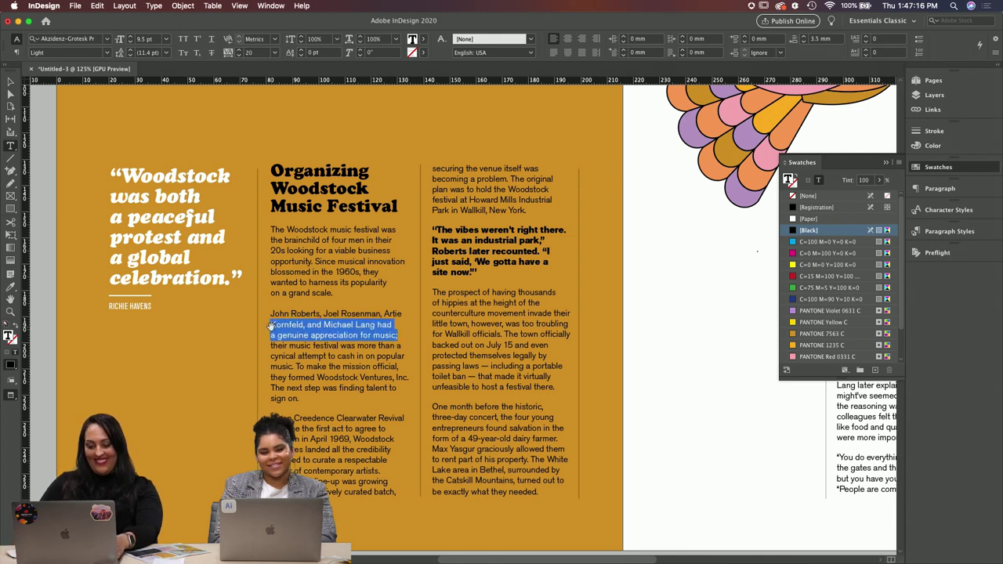
Step: Set tracking 20 on 'blossomed in the 1960s, they' and -20 on 'they formed Woodstock Ventures, Inc.'
triple_click(344, 273)
key(alt+Right)
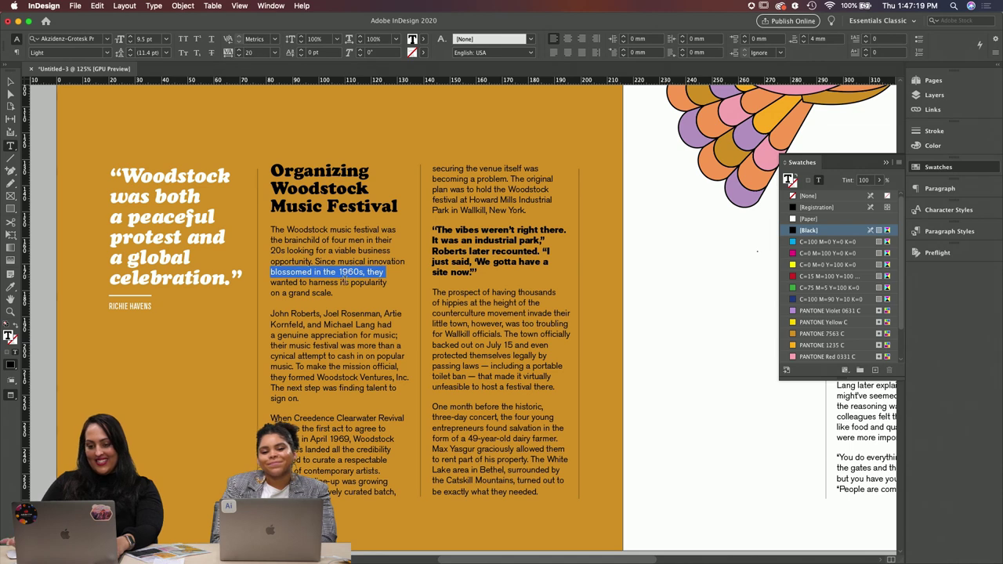
click(397, 367)
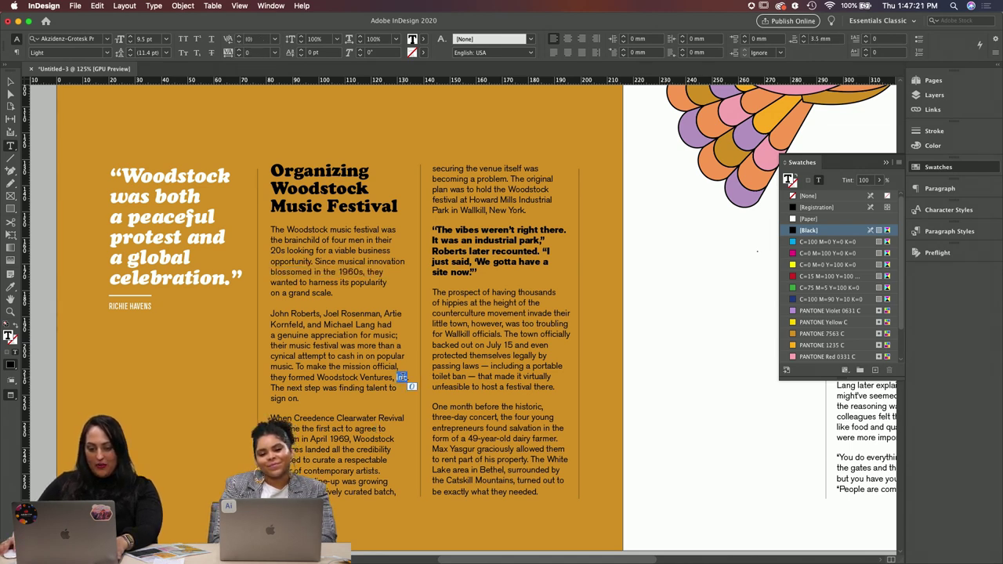
triple_click(405, 377)
key(alt+Left)
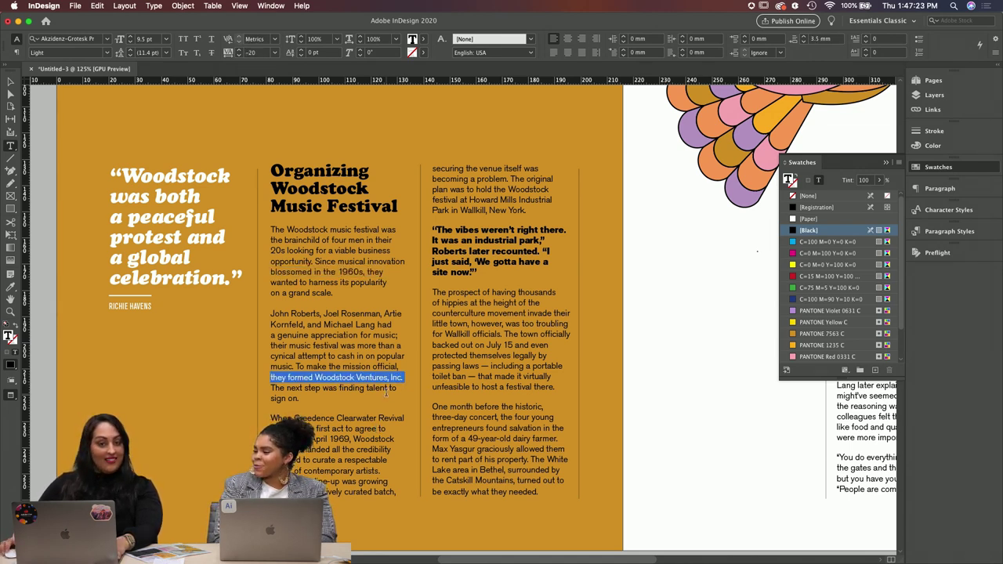
click(385, 394)
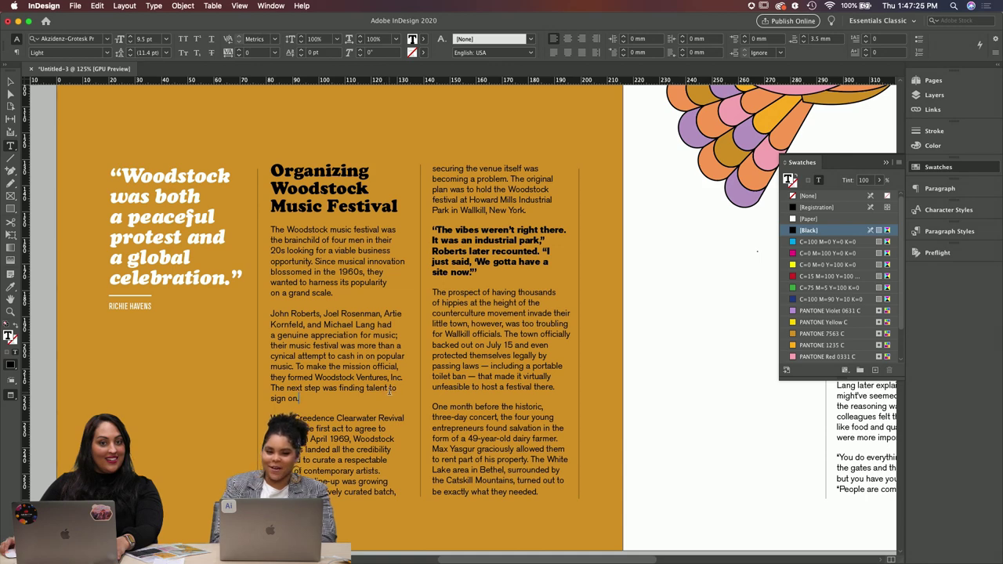
Step: Loosen 'roster of contemporary artists.' and the sentence about finding talent to sign on to 20 tracking
scroll(390, 391, down, 3)
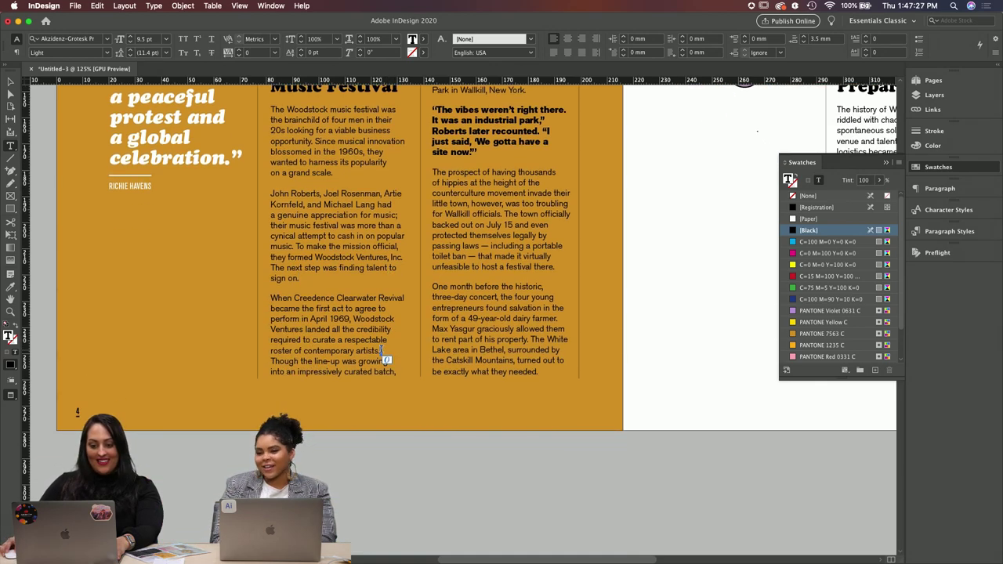
triple_click(353, 346)
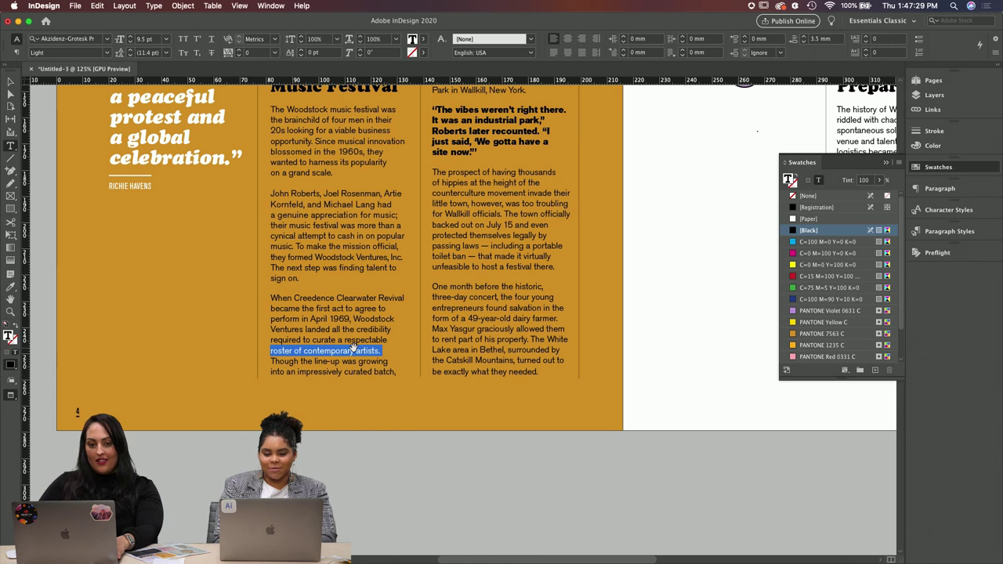
key(alt+Right)
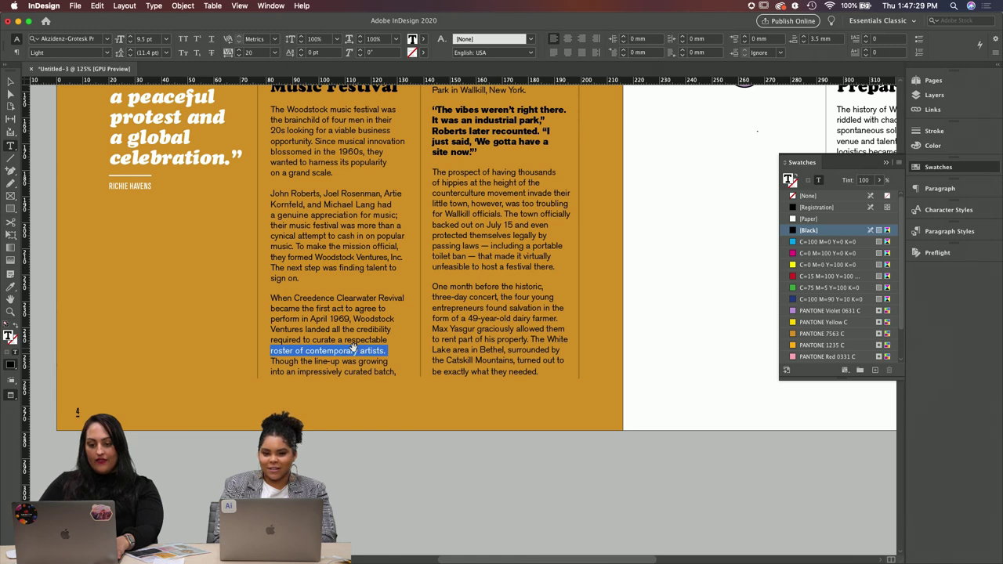
triple_click(371, 267)
key(shift+Down)
key(alt+Right)
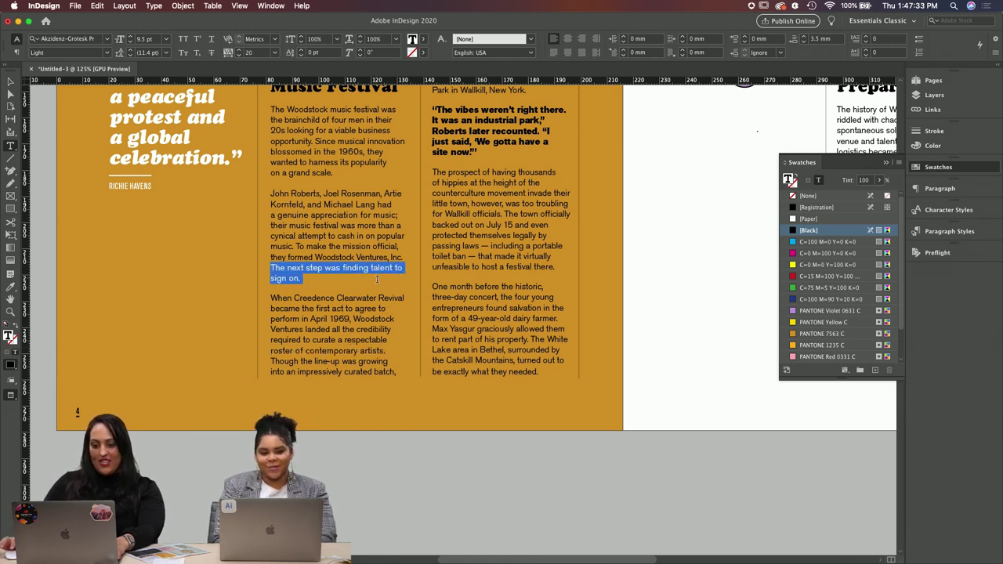
click(10, 81)
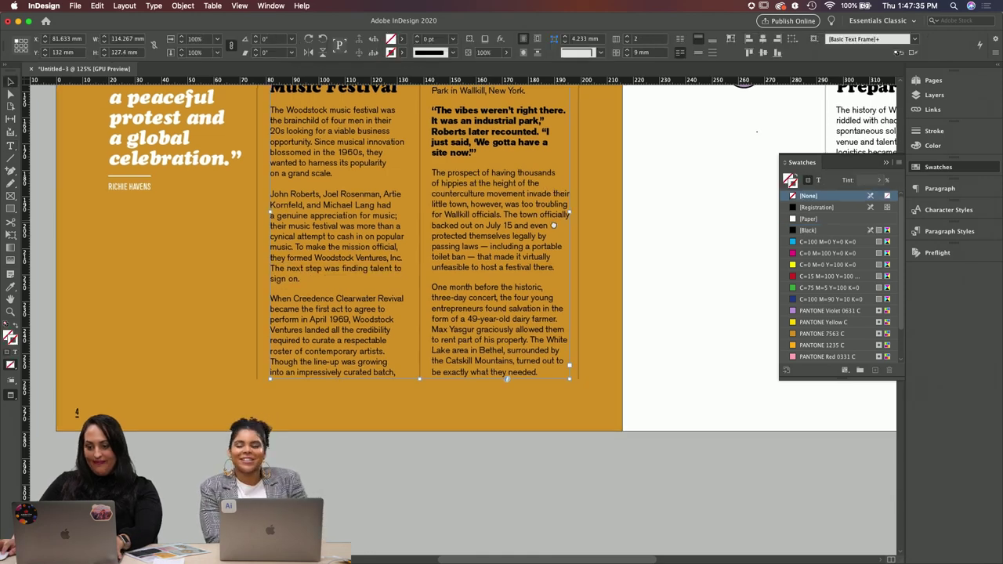
Step: Loosen the tracking on the bold quote's lines in the middle column
scroll(453, 190, up, 3)
scroll(453, 190, right, 3)
double_click(399, 194)
triple_click(399, 194)
key(shift+Down)
key(shift+Down)
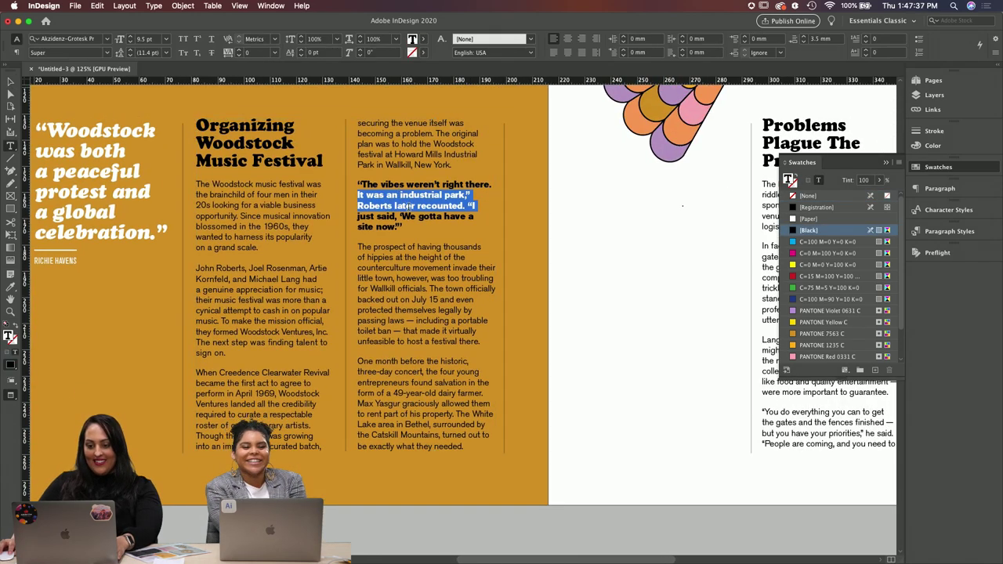
key(shift+Down)
key(alt+Right)
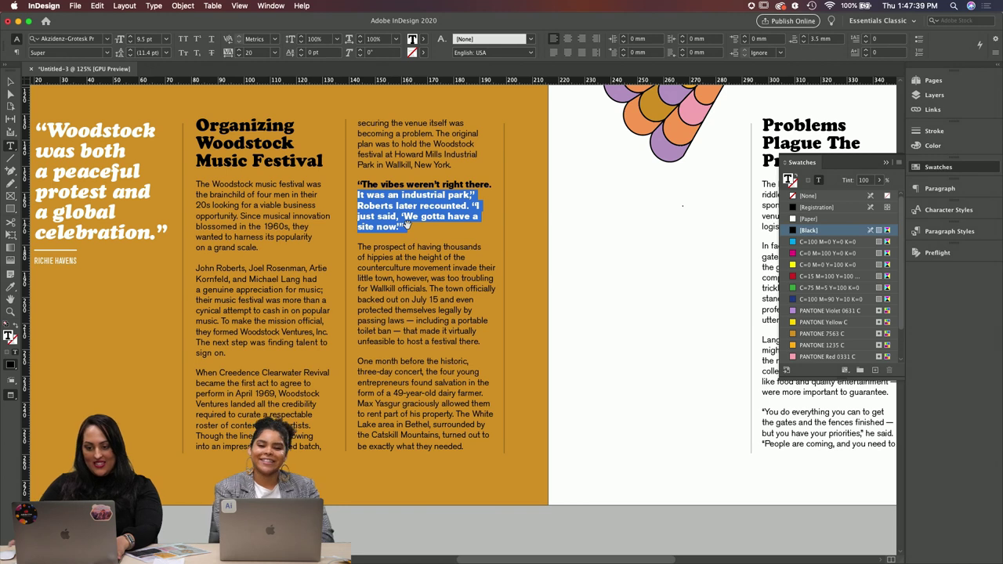
Step: Swap the quote's letter I for its alternate glyph and rebreak the last line before 'have'
double_click(480, 205)
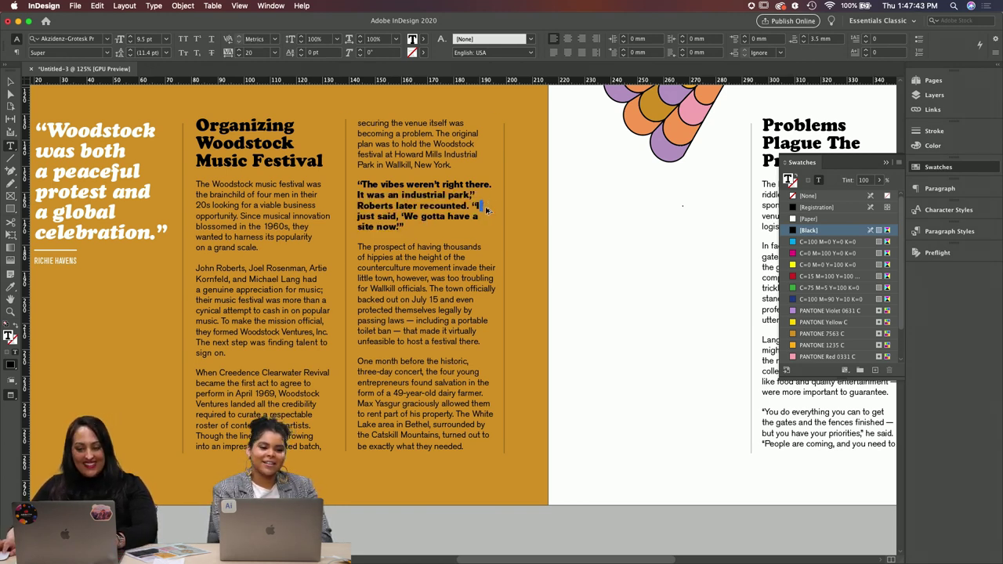
click(486, 210)
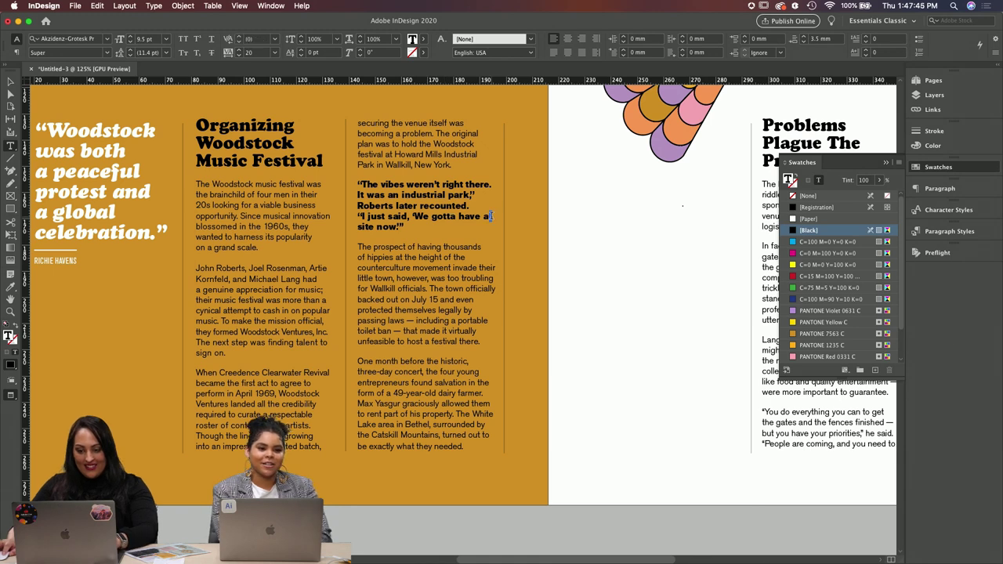
click(488, 216)
key(Delete)
key(super+alt+x)
click(445, 222)
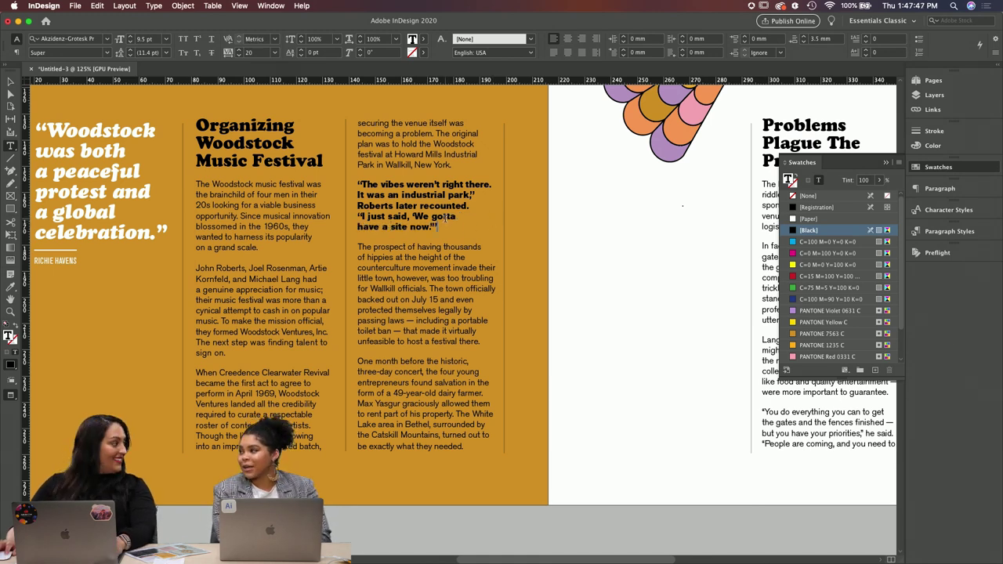
Step: Track the venue paragraph and 'brainchild of four men' lines to 20, and the Wallkill line to -10
drag(462, 168, 355, 123)
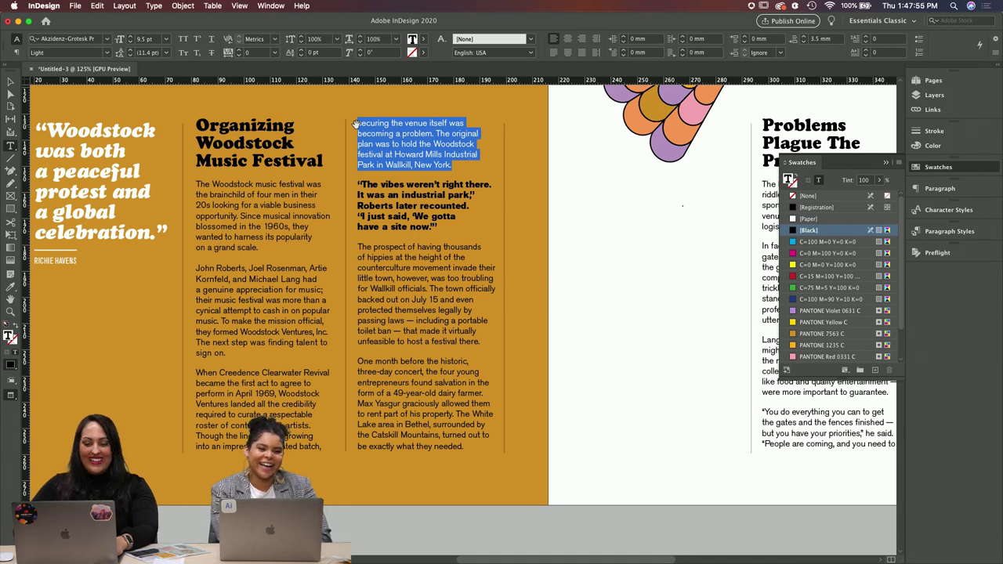
key(alt+Right)
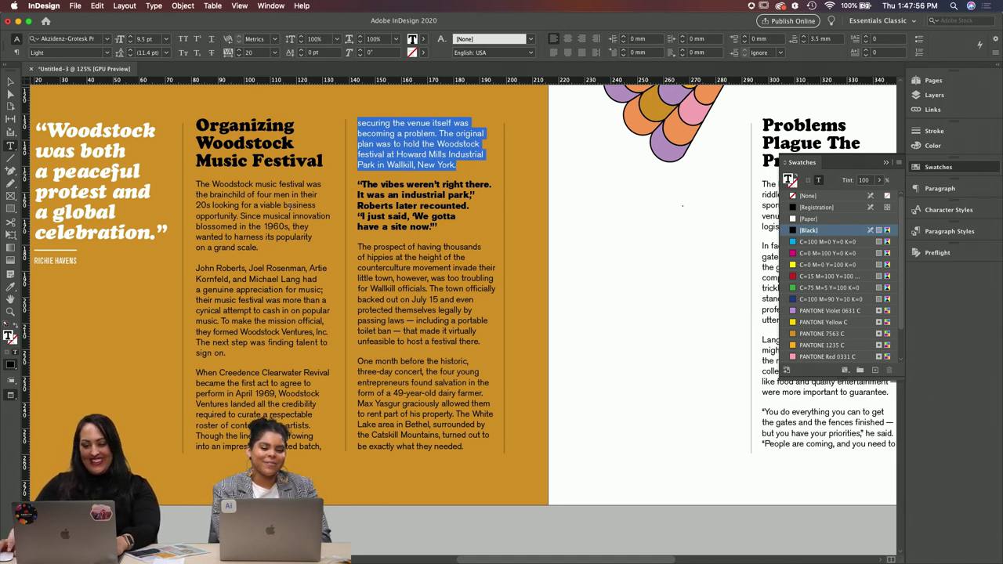
triple_click(293, 279)
drag(316, 204, 189, 194)
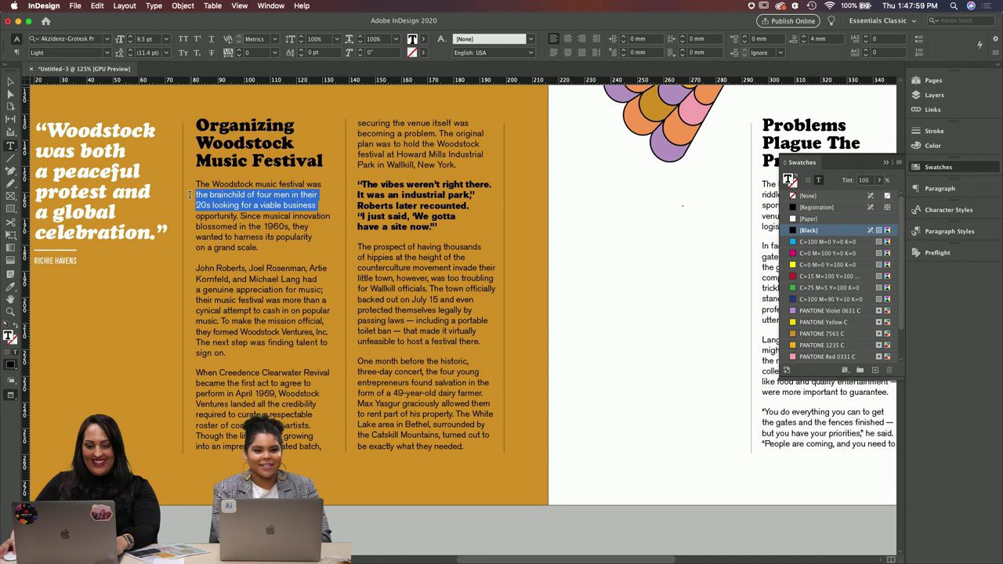
key(alt+Right)
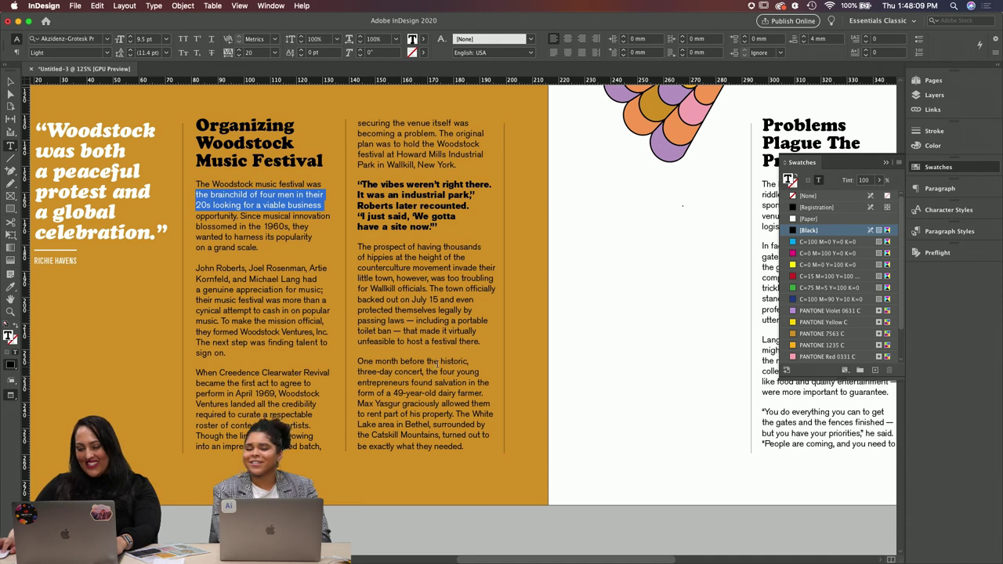
drag(477, 311, 354, 300)
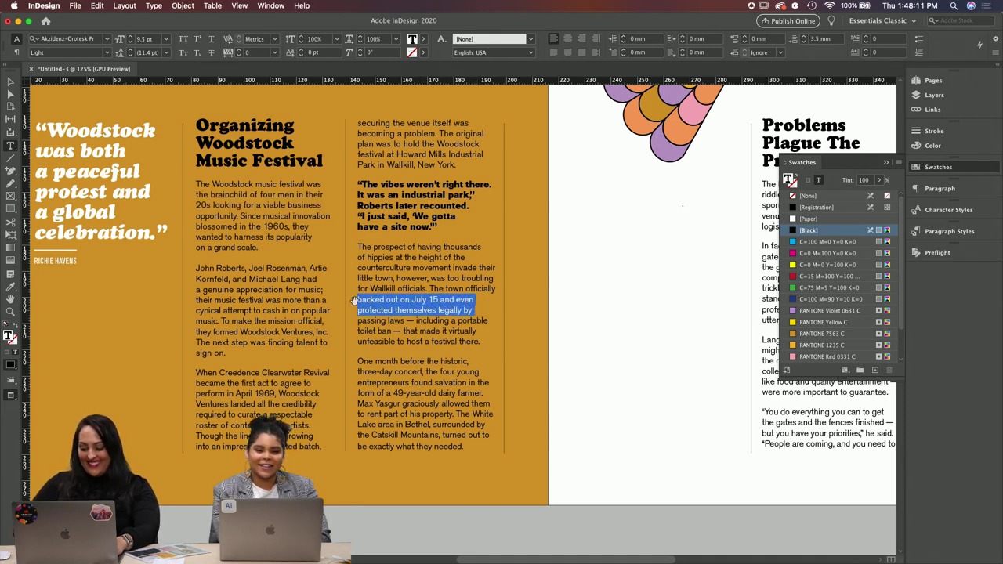
triple_click(411, 288)
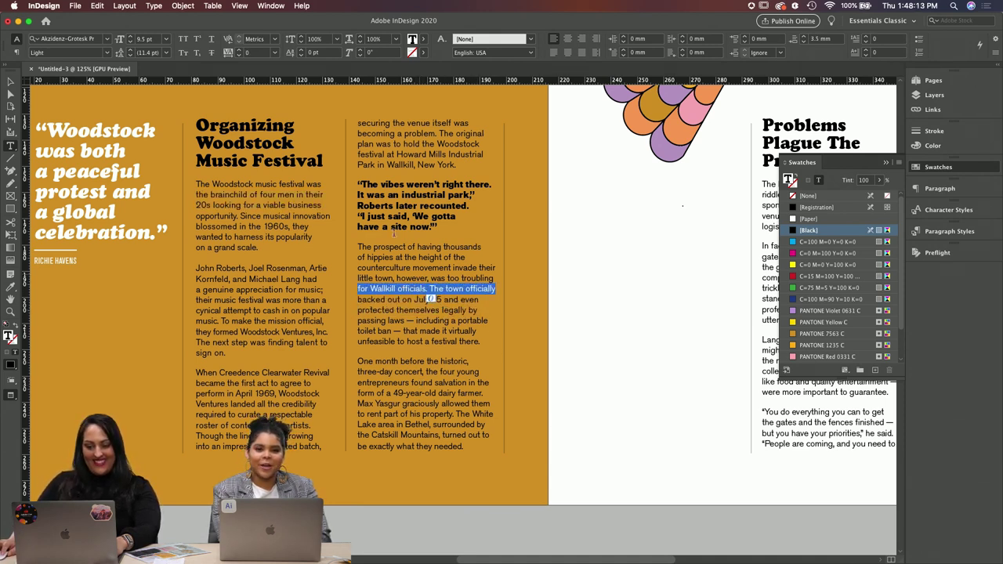
click(239, 56)
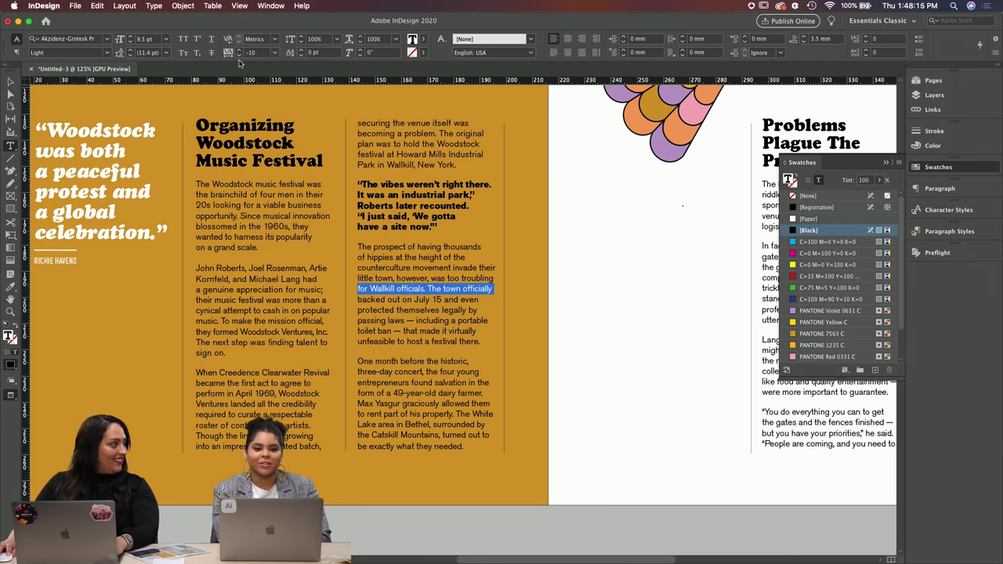
Step: Loosen the dairy farmer, Bethel and 'be exactly what they needed.' lines to tracking 20
triple_click(463, 256)
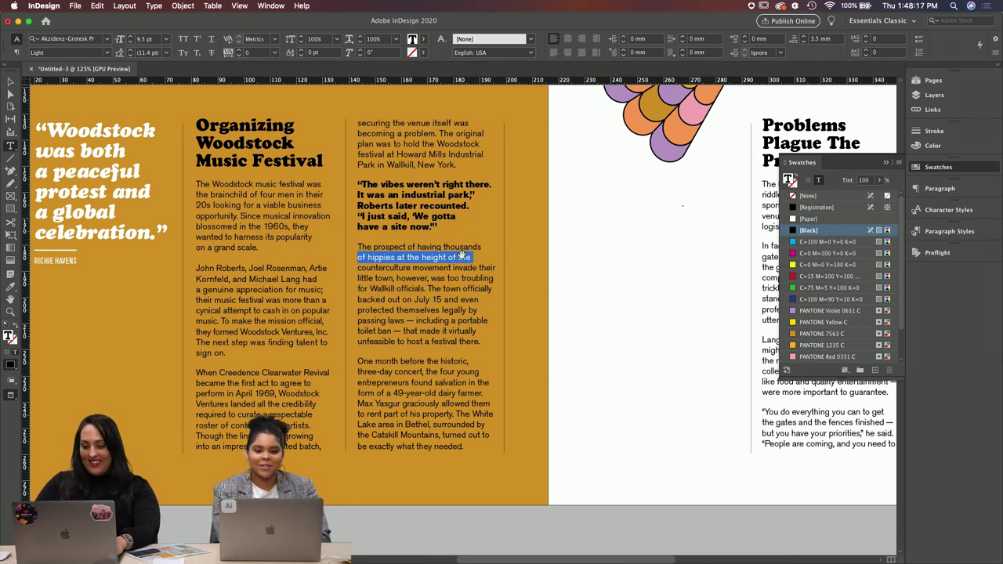
triple_click(453, 331)
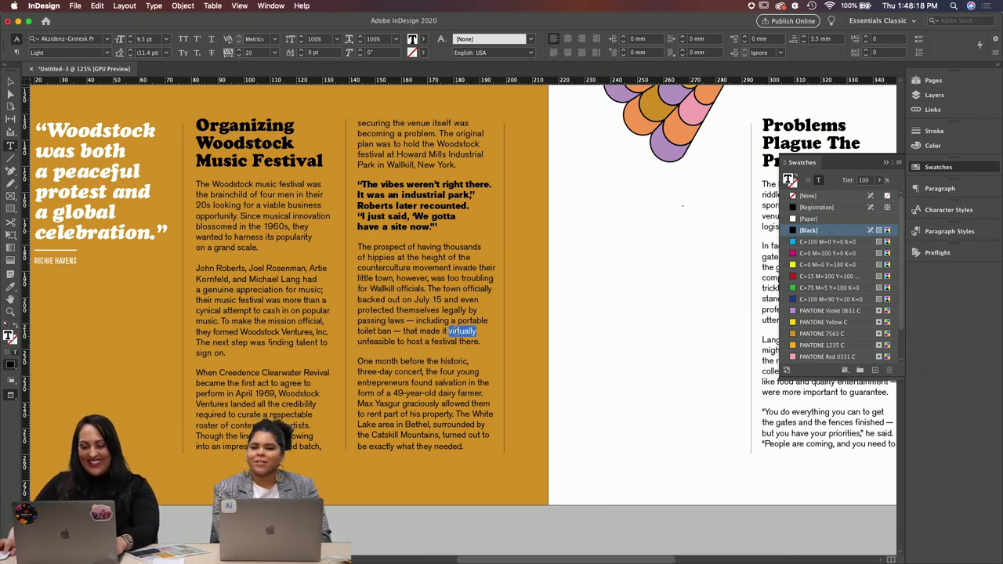
double_click(459, 318)
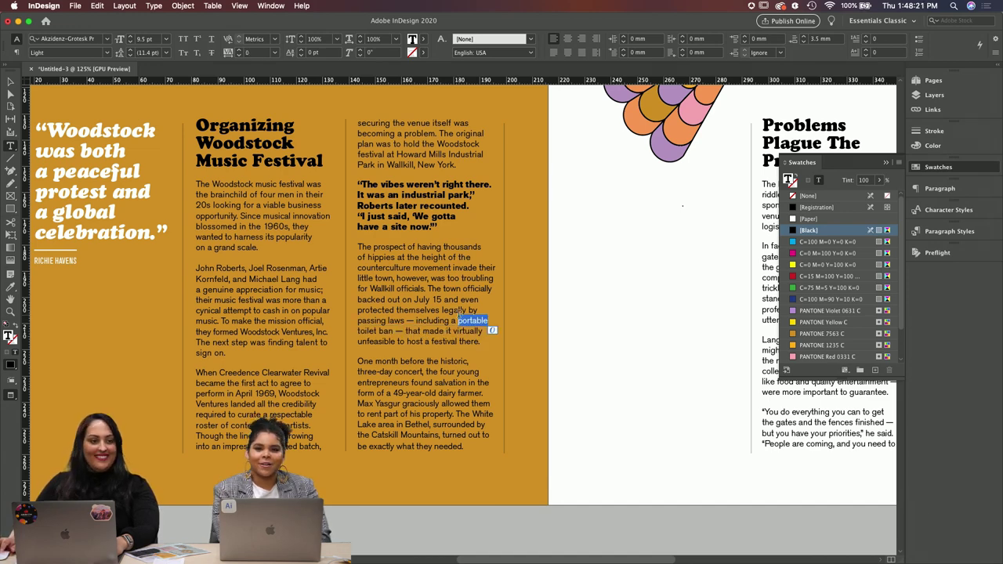
scroll(466, 321, down, 2)
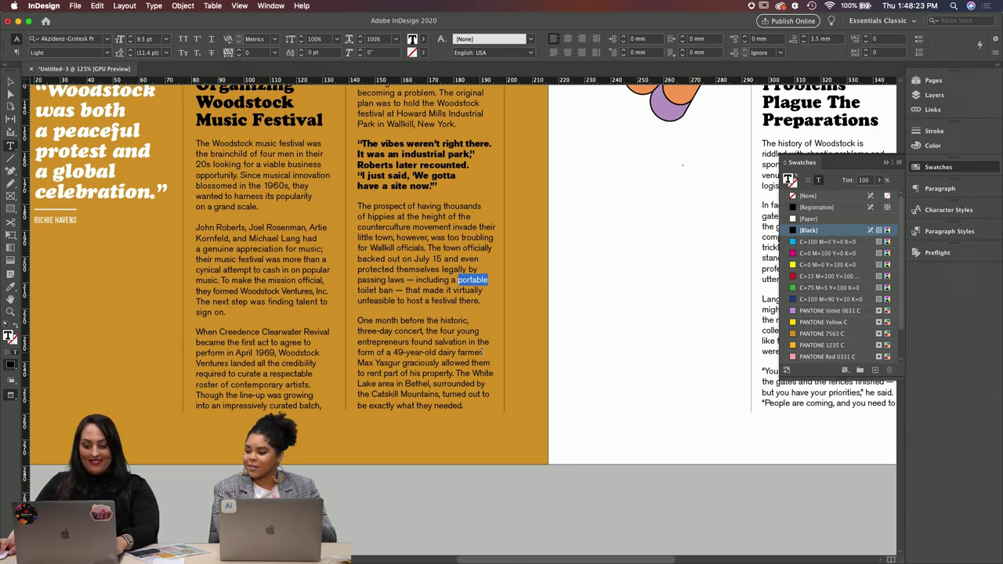
triple_click(482, 353)
key(alt+Right)
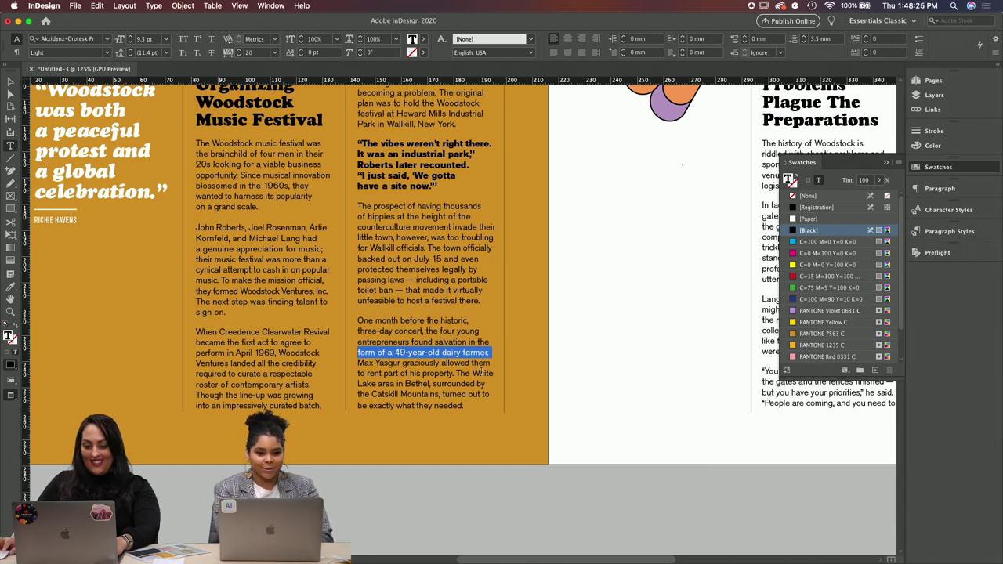
triple_click(479, 384)
key(alt+Right)
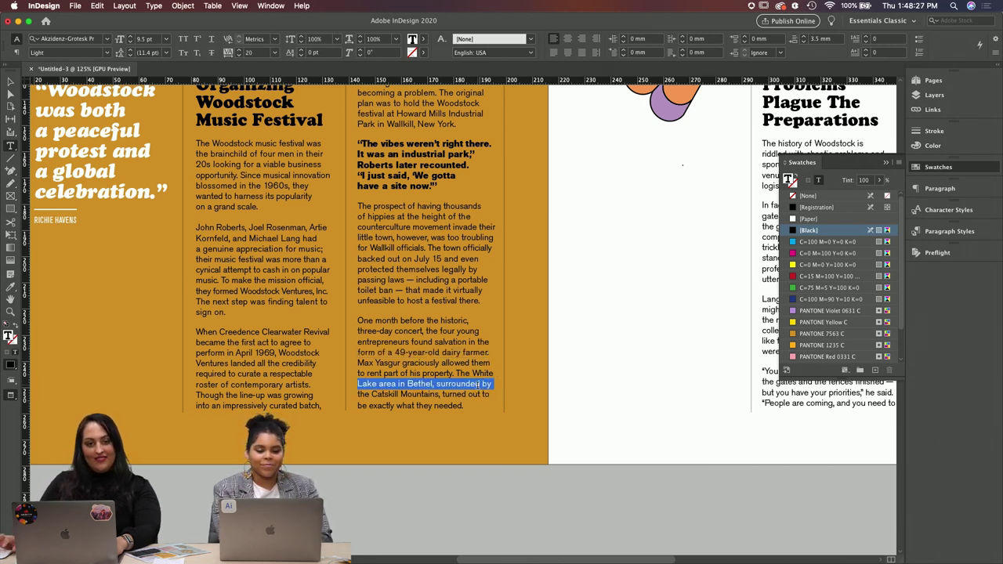
triple_click(447, 404)
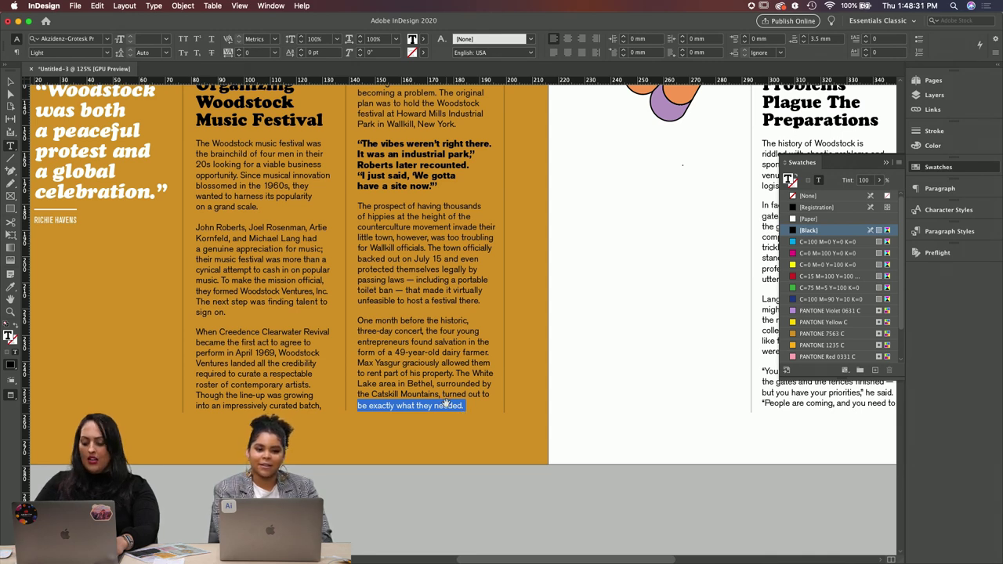
key(alt+Right)
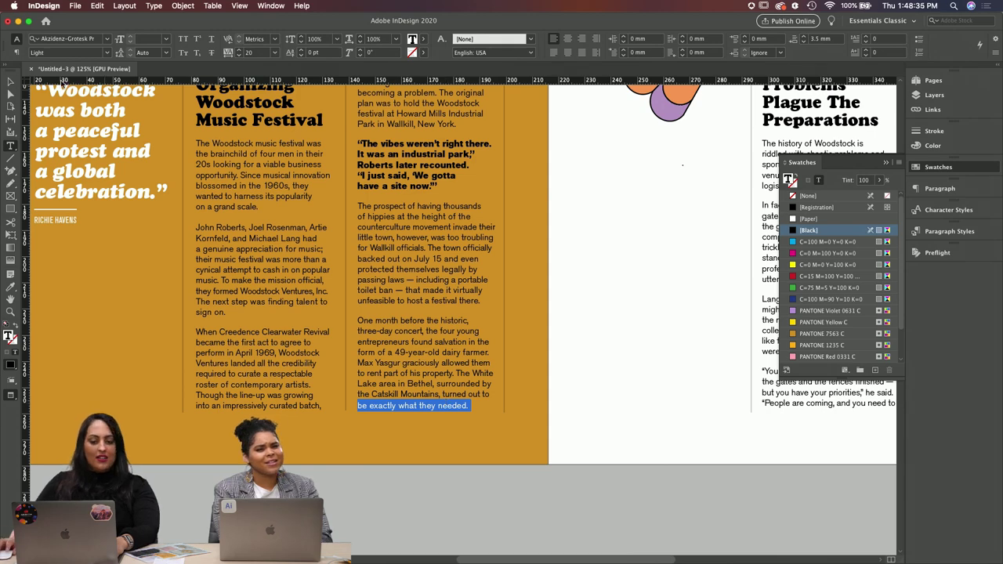
Step: Inspect the pull quote's last three lines and orange background frame, then pan to the right page
click(11, 82)
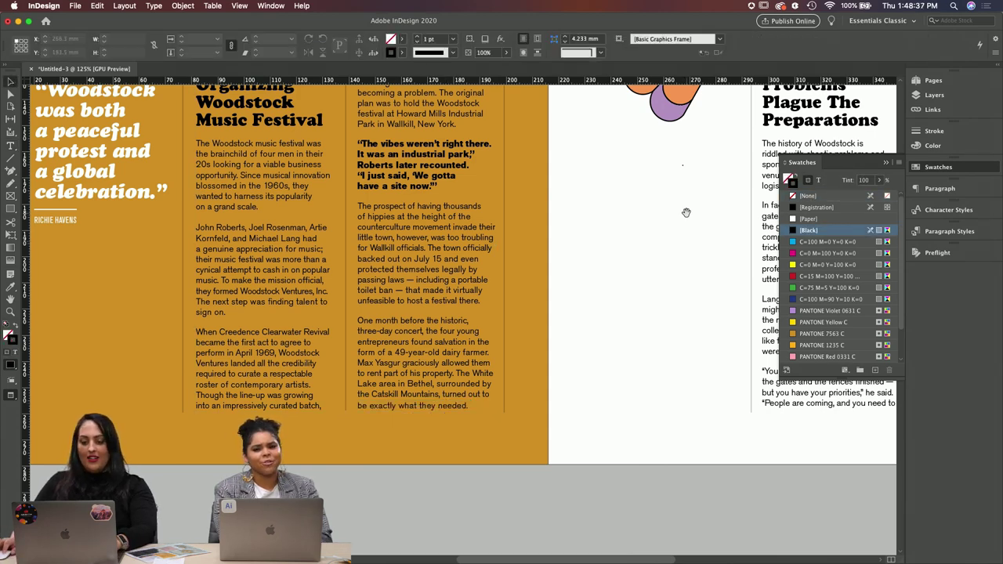
drag(685, 212, 613, 236)
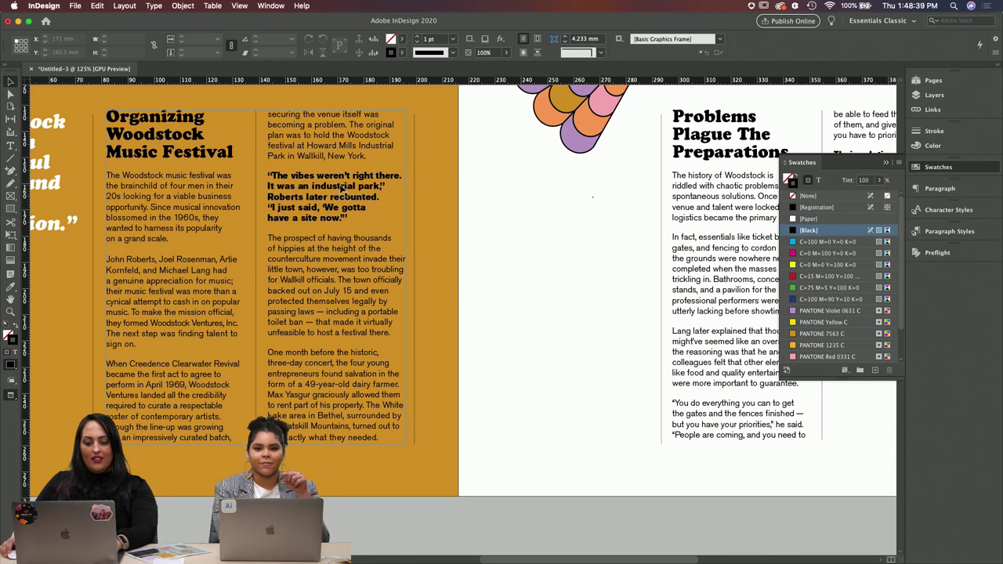
triple_click(340, 183)
drag(341, 185, 344, 215)
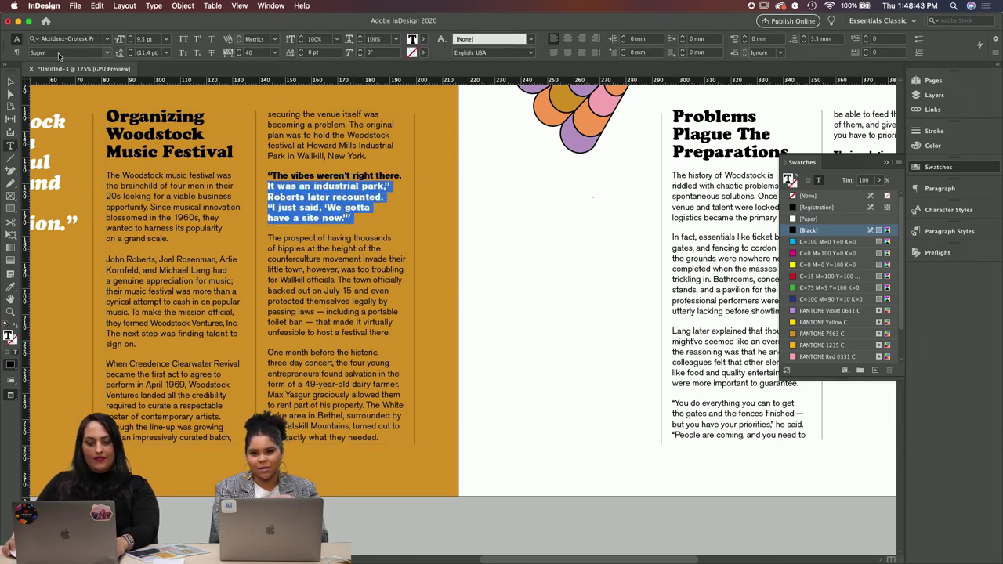
click(11, 81)
click(424, 188)
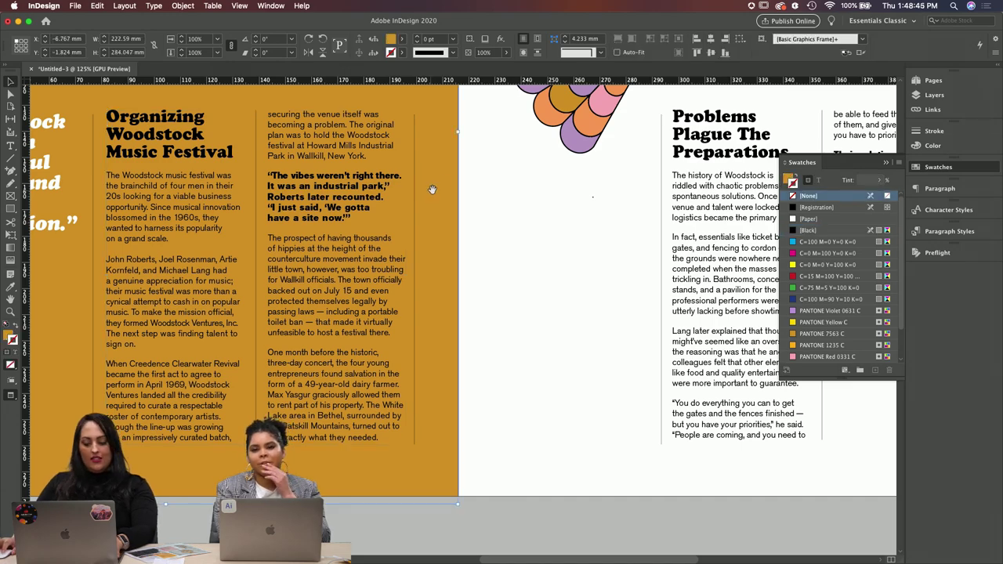
drag(547, 186, 308, 181)
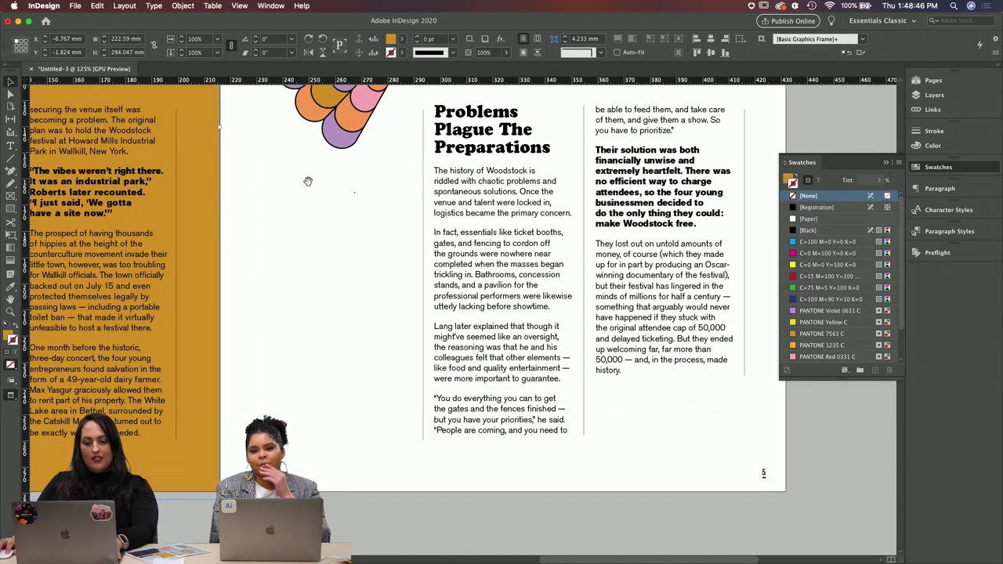
Step: Loosen tracking on the 'grounds were nowhere near' and gates and fencing lines
click(334, 240)
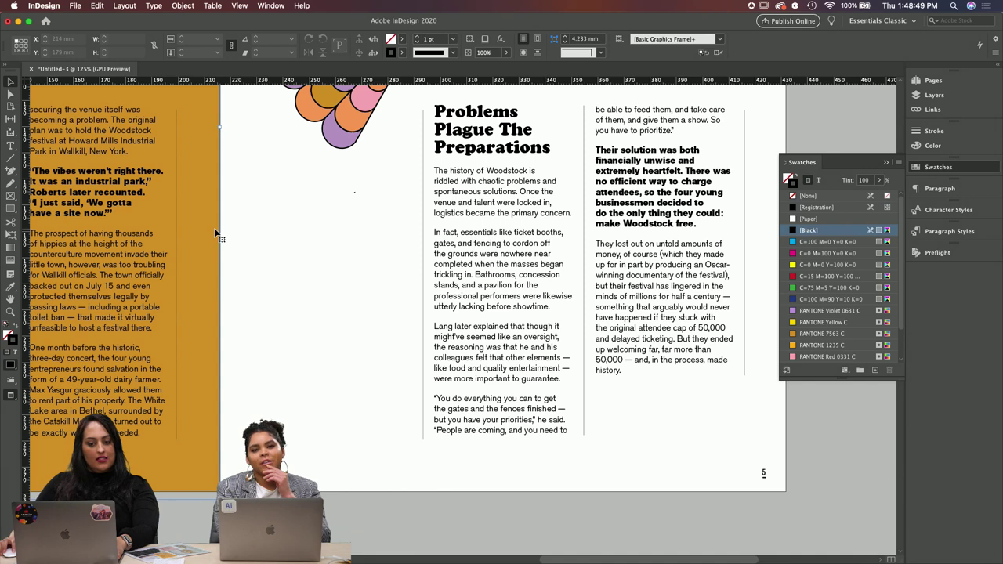
triple_click(540, 204)
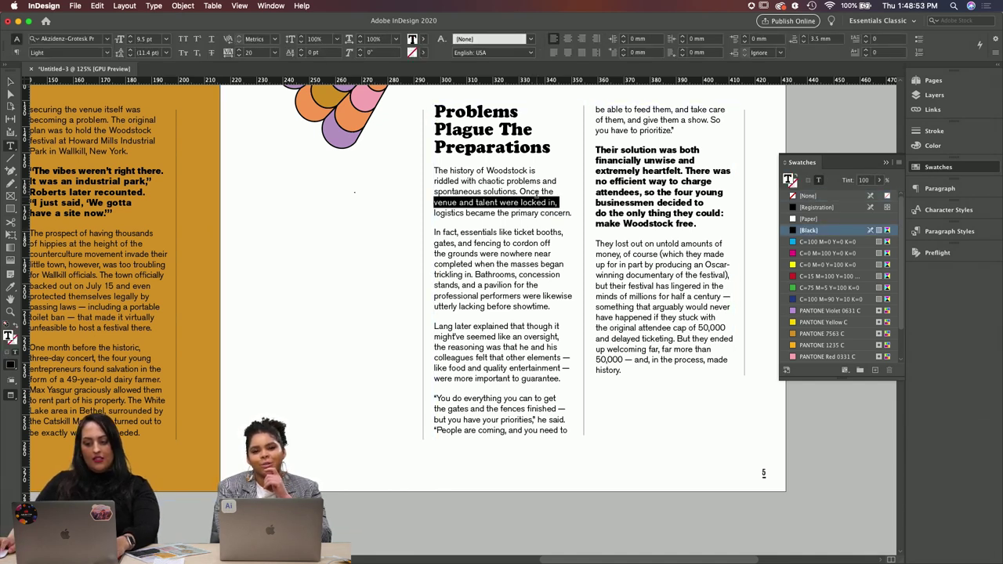
triple_click(522, 169)
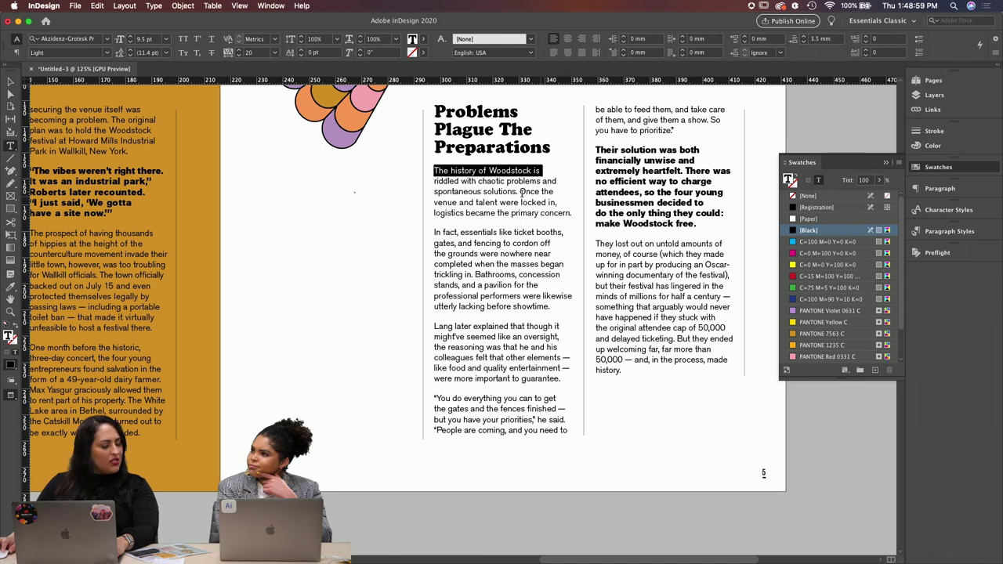
triple_click(514, 252)
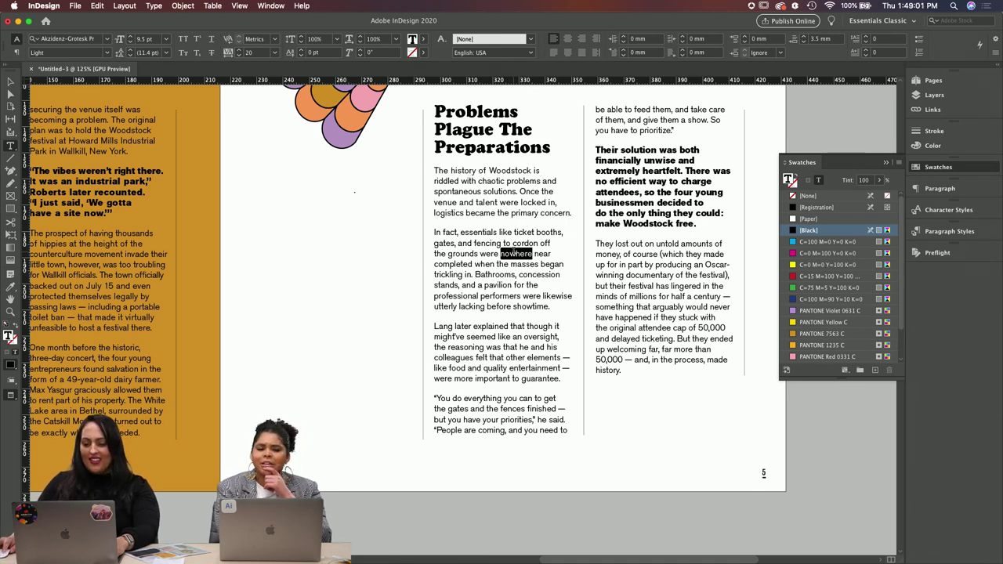
drag(512, 244, 511, 243)
key(alt+Right)
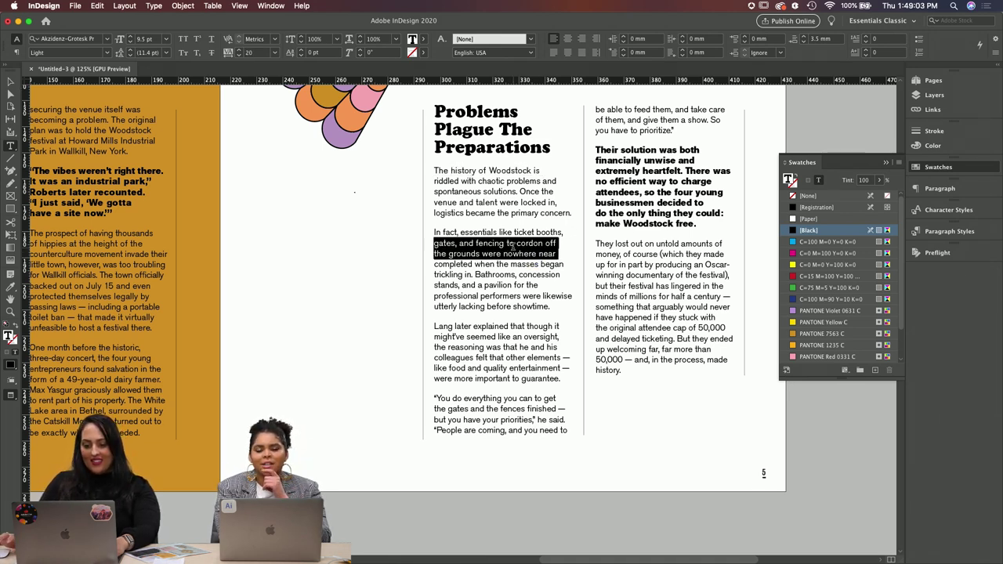
Step: Loosen the 'stands, and a pavilion for the' line to 40 and check the closing quote lines
triple_click(518, 284)
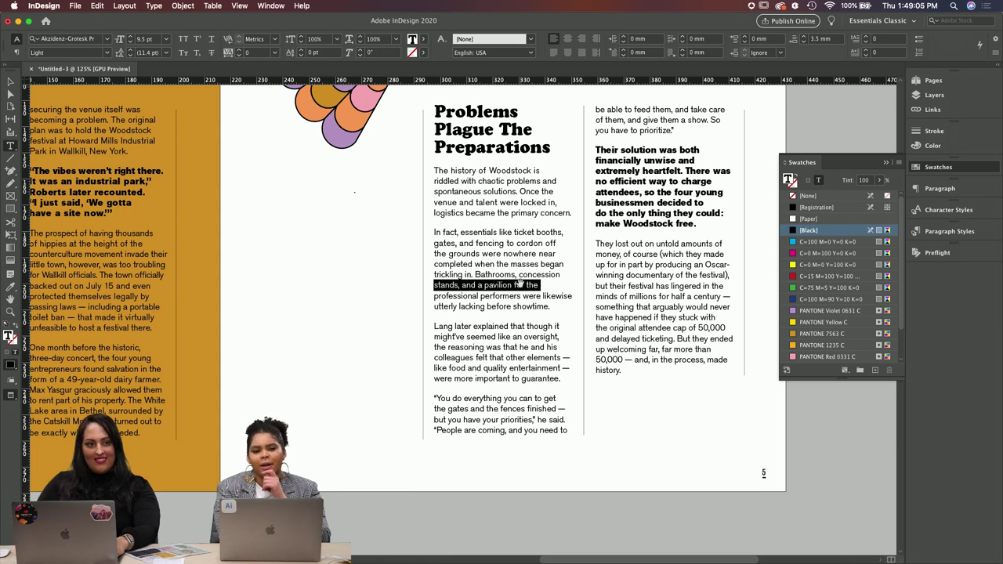
key(alt+Right)
key(alt+Right)
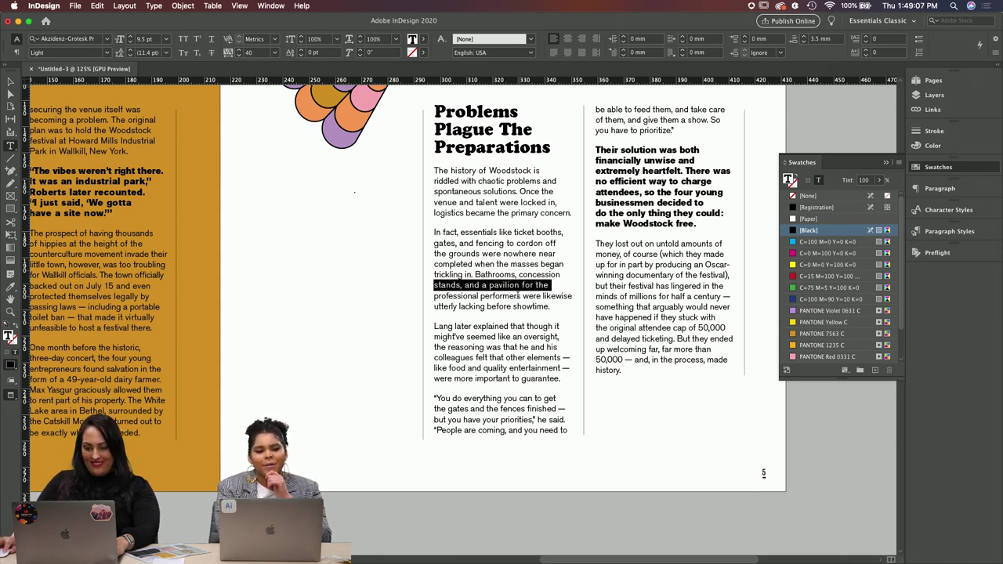
triple_click(518, 296)
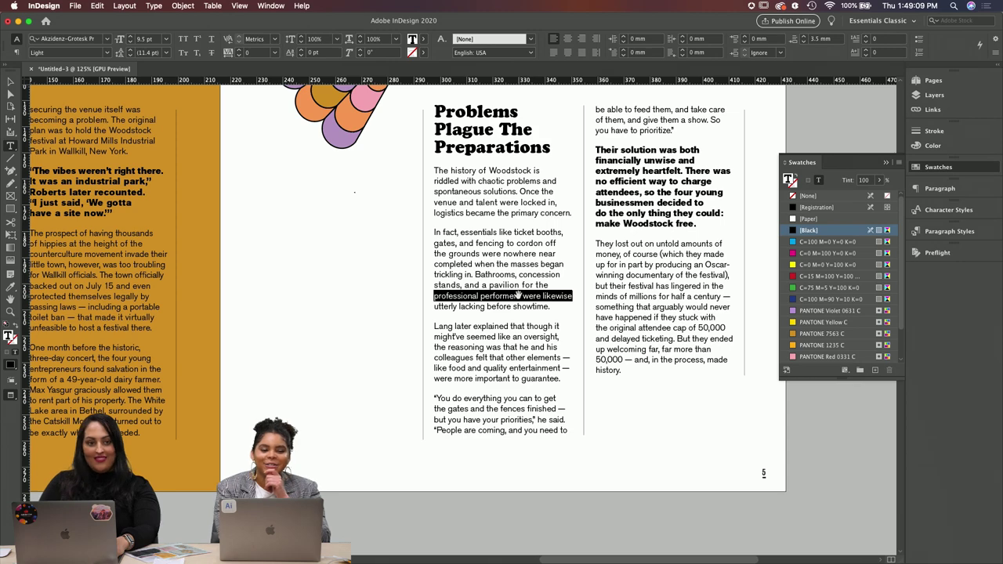
scroll(548, 290, down, 3)
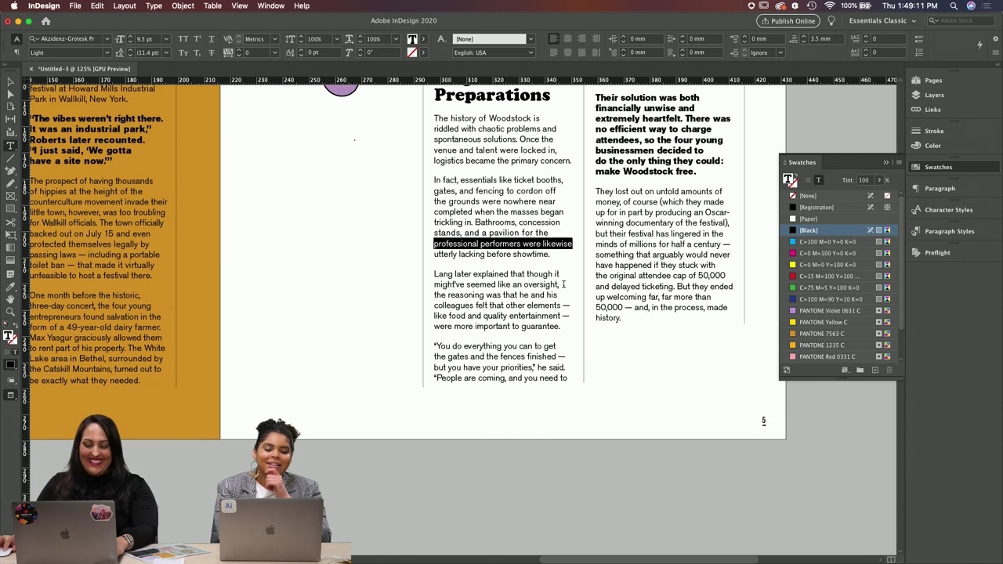
drag(562, 356, 434, 346)
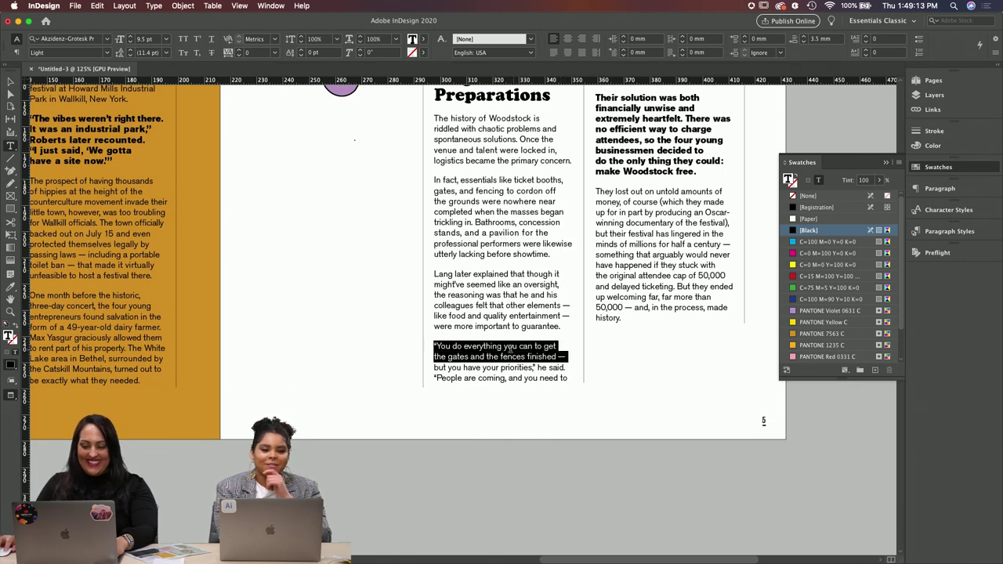
scroll(514, 345, right, 3)
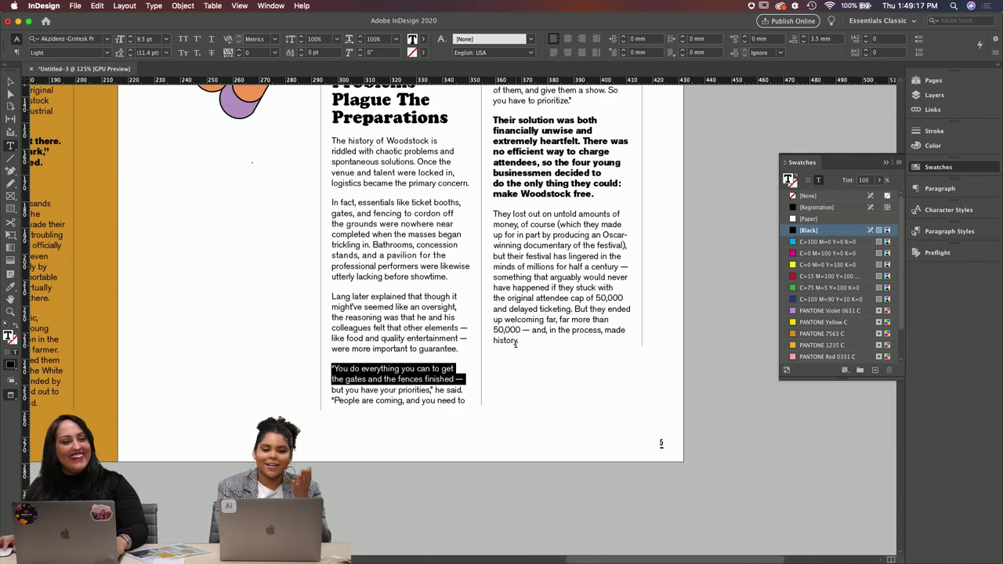
scroll(515, 343, up, 3)
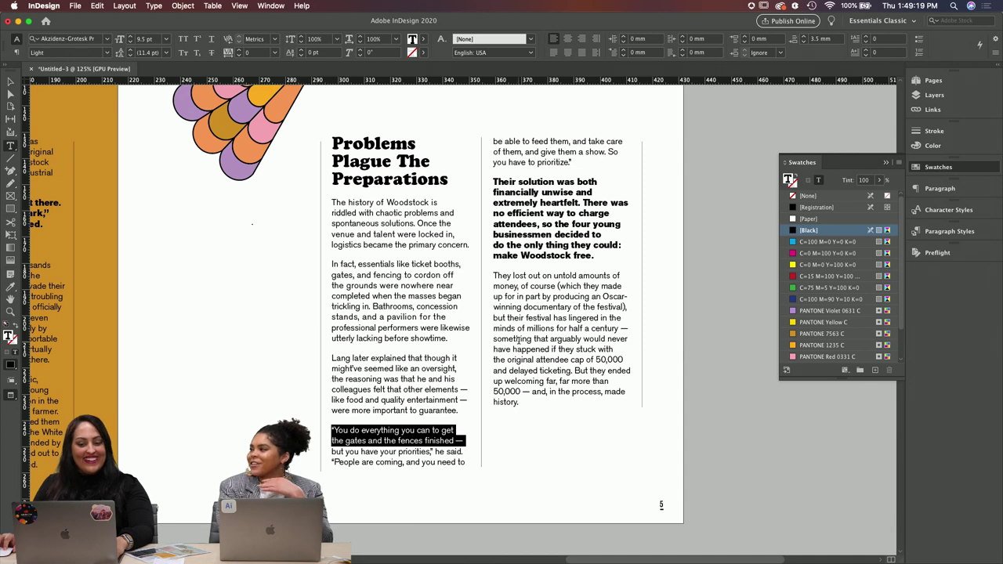
drag(572, 162, 493, 150)
scroll(584, 210, up, 1)
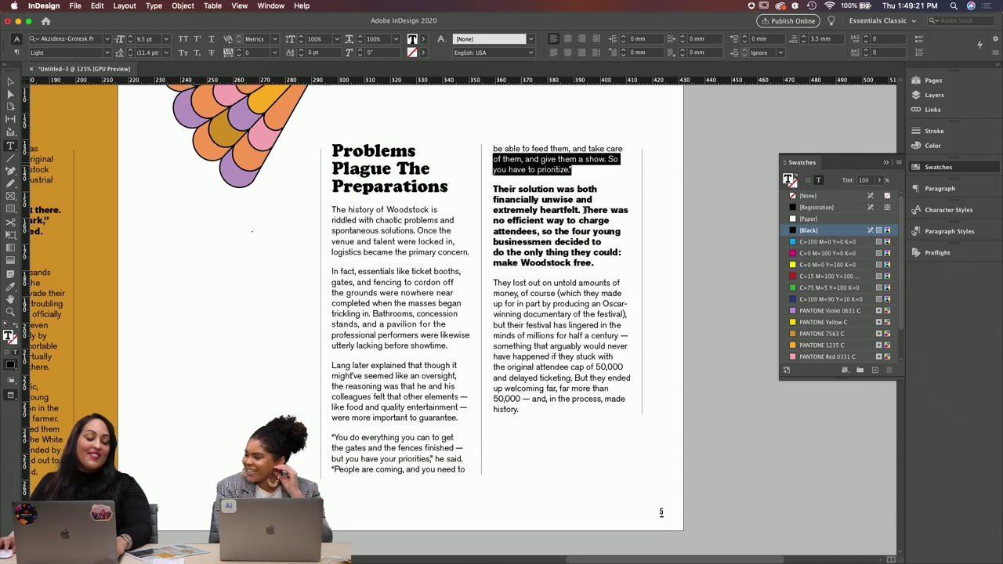
drag(594, 200, 489, 200)
key(alt+Right)
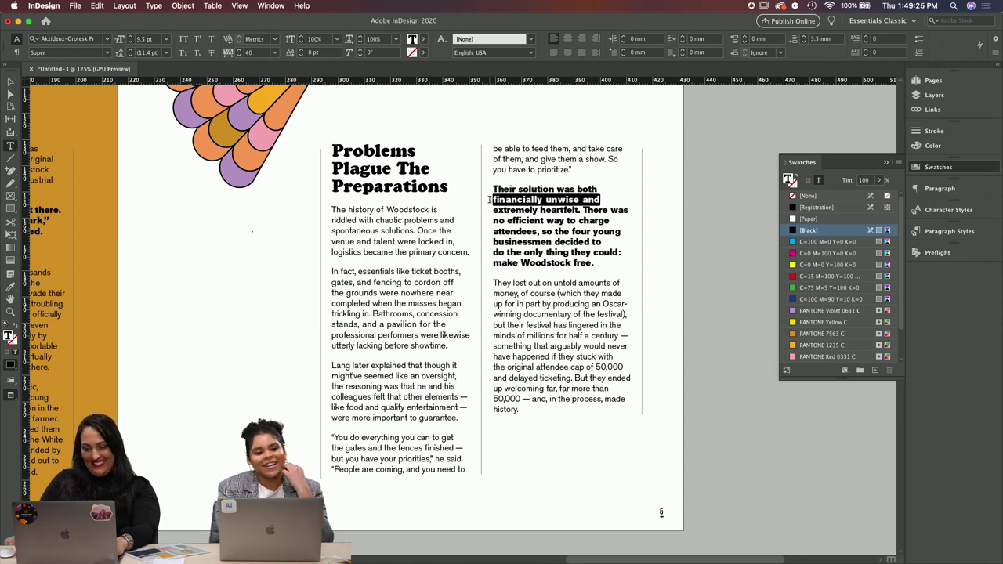
click(627, 399)
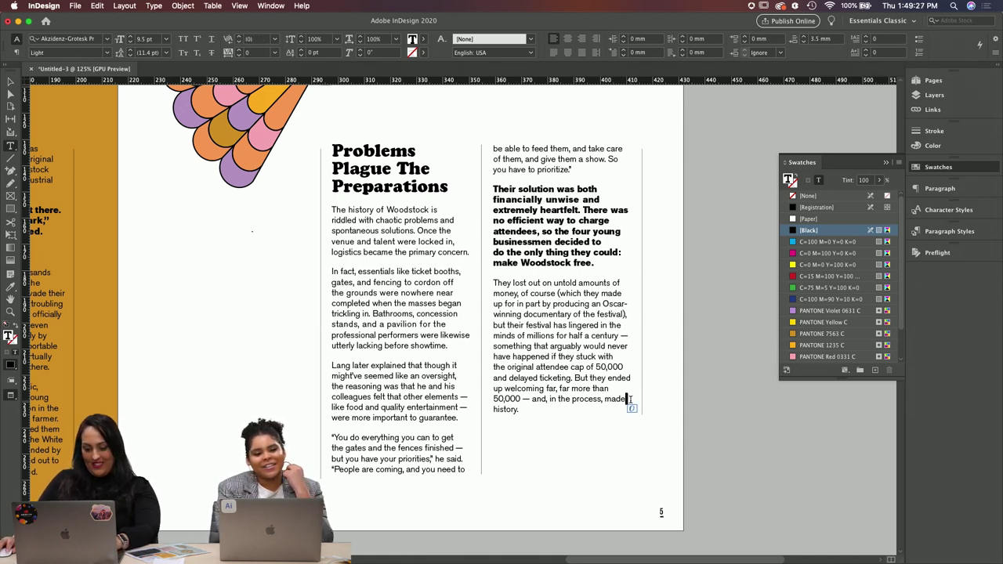
key(ctrl+z)
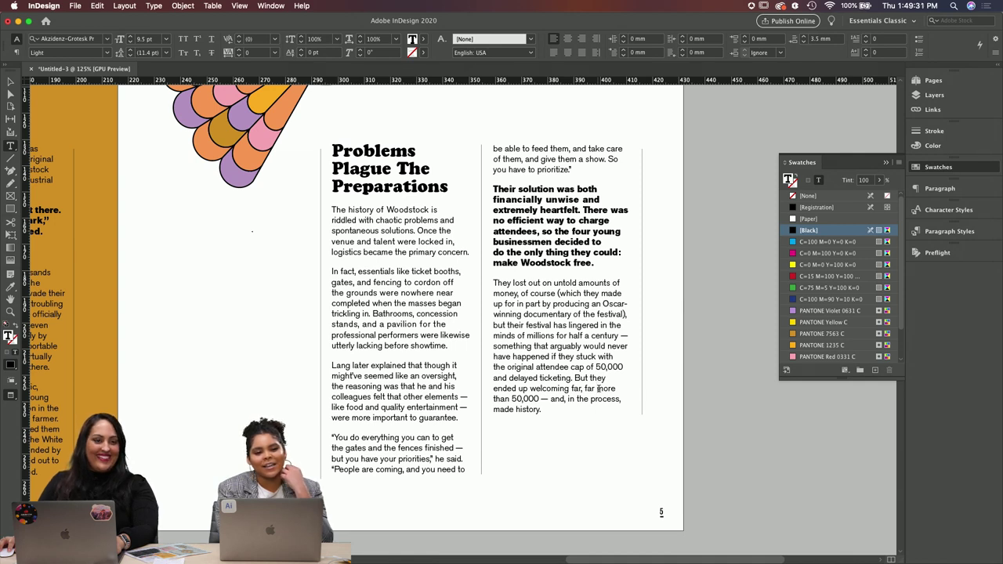
triple_click(584, 243)
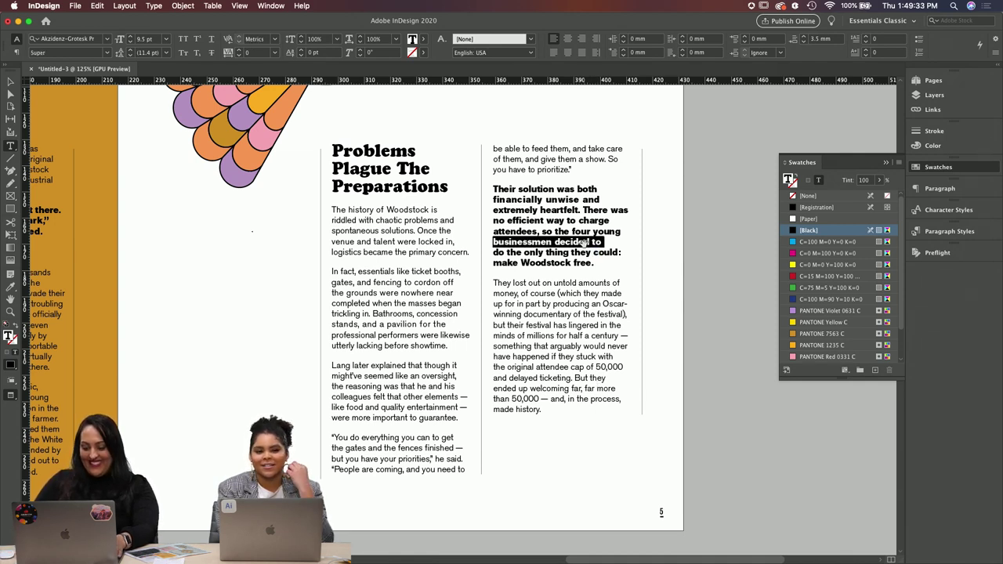
double_click(593, 221)
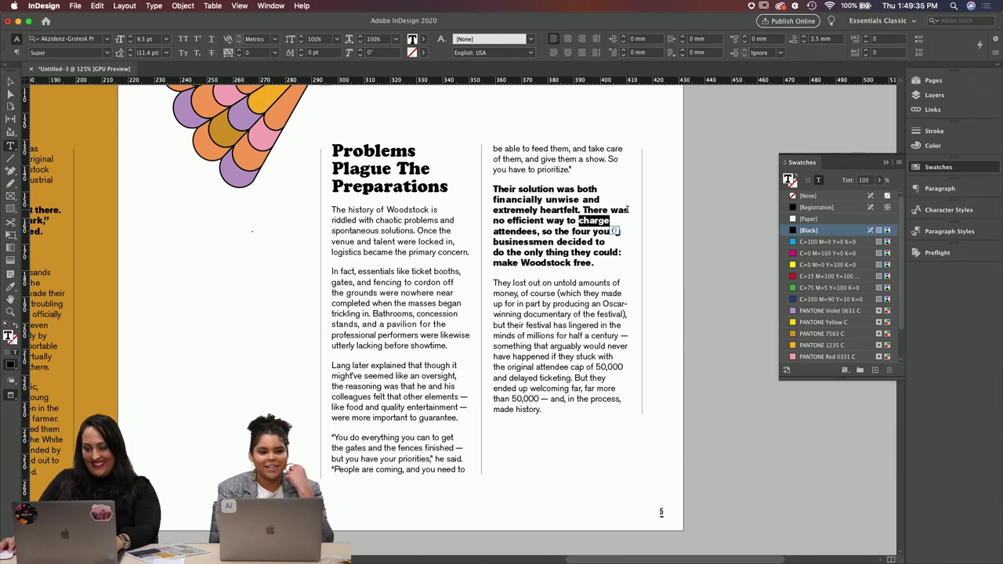
click(628, 210)
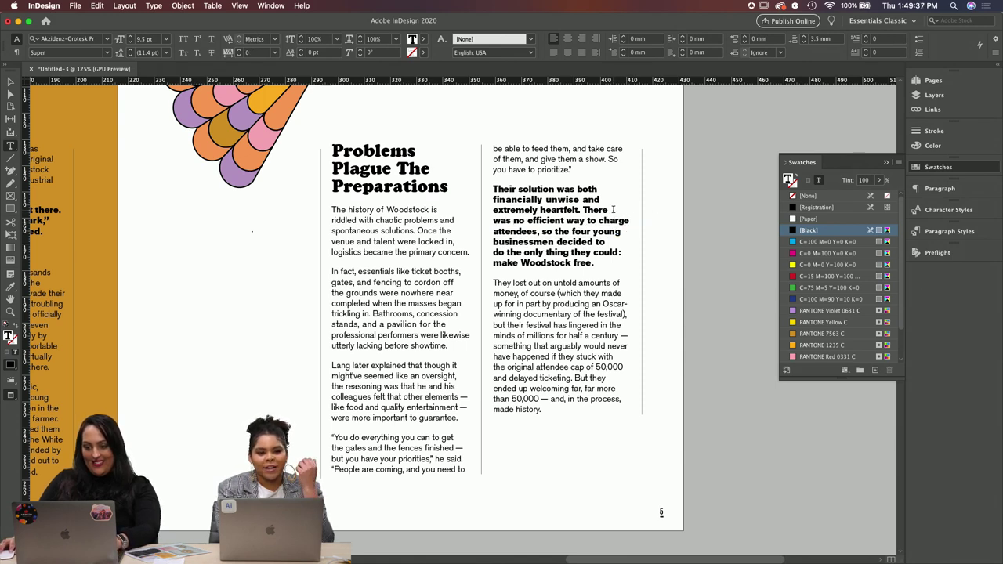
drag(614, 210, 496, 191)
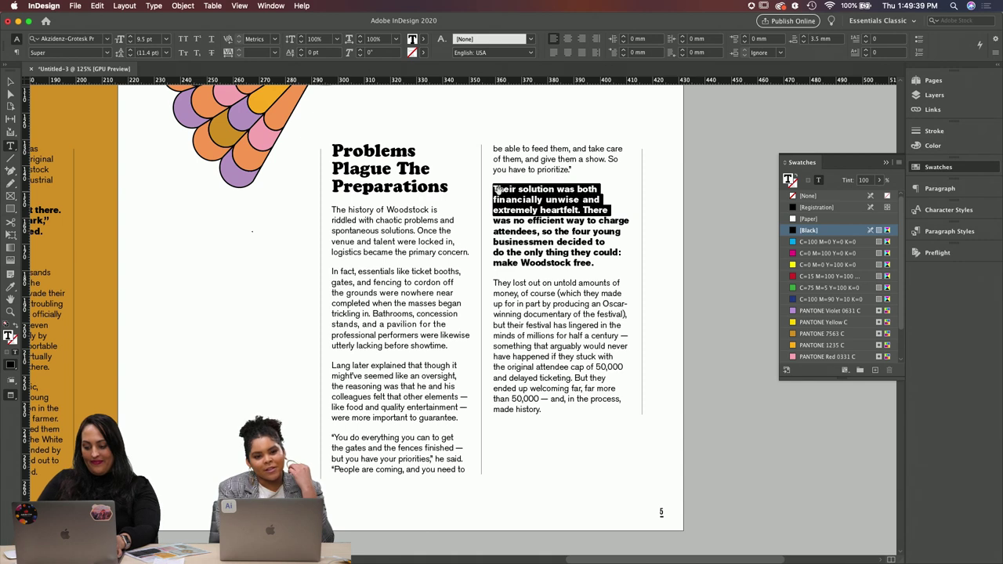
triple_click(589, 242)
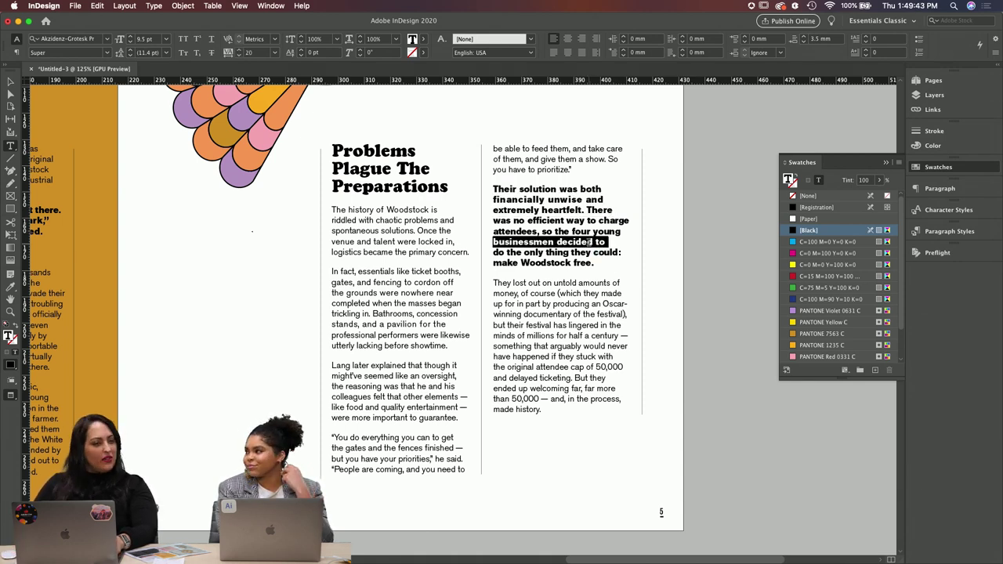
click(618, 319)
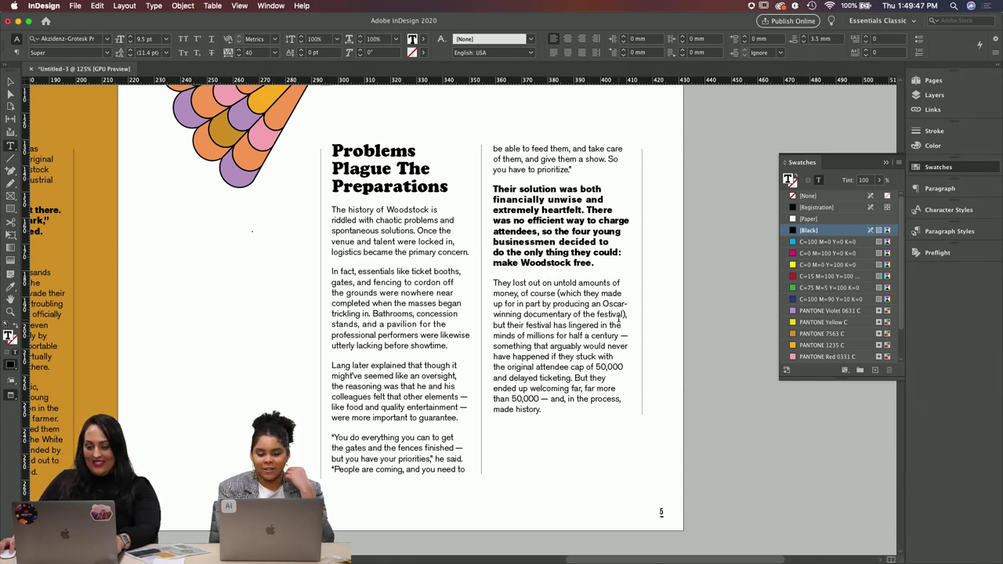
triple_click(599, 378)
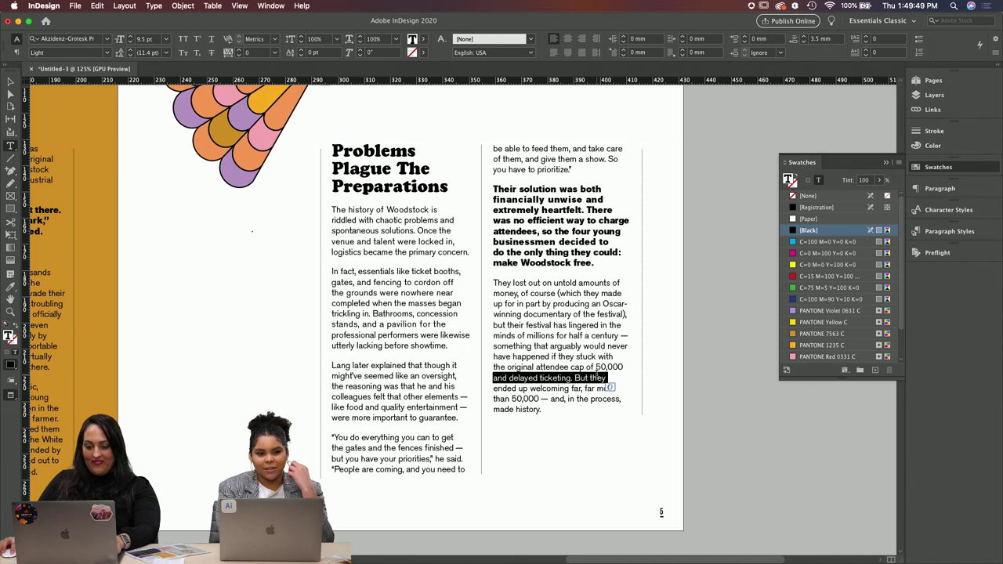
triple_click(593, 356)
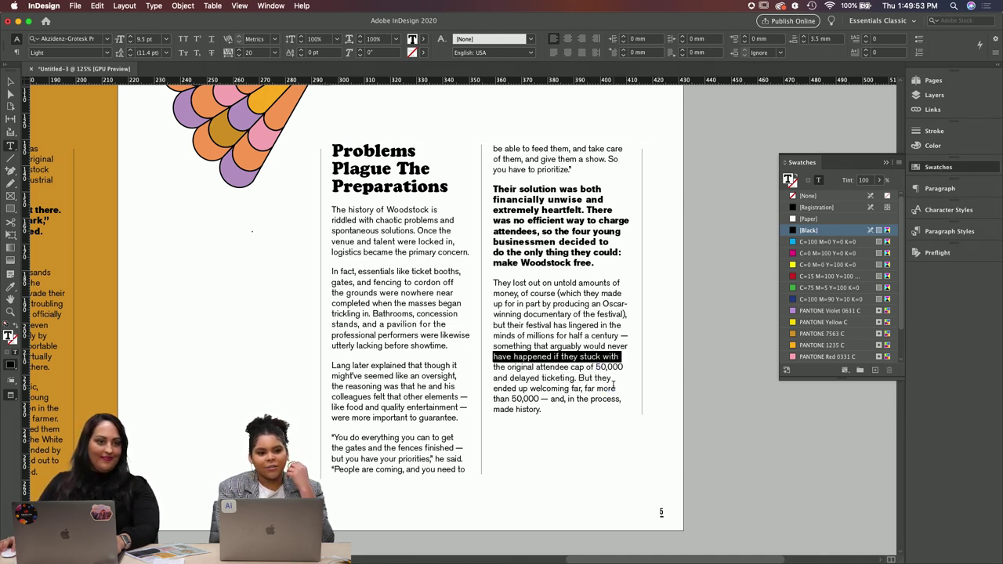
scroll(613, 384, down, 2)
scroll(613, 384, down, 1)
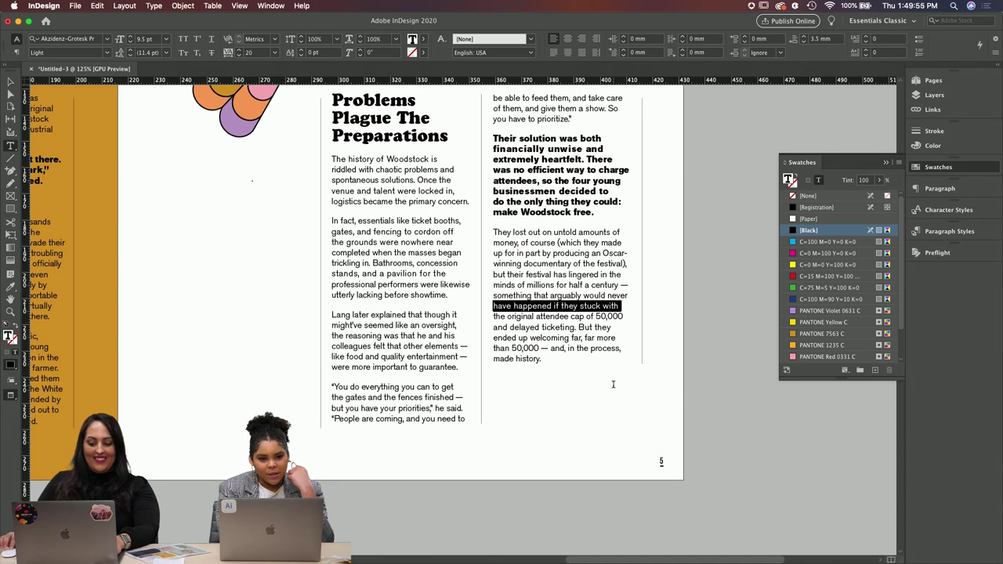
triple_click(592, 324)
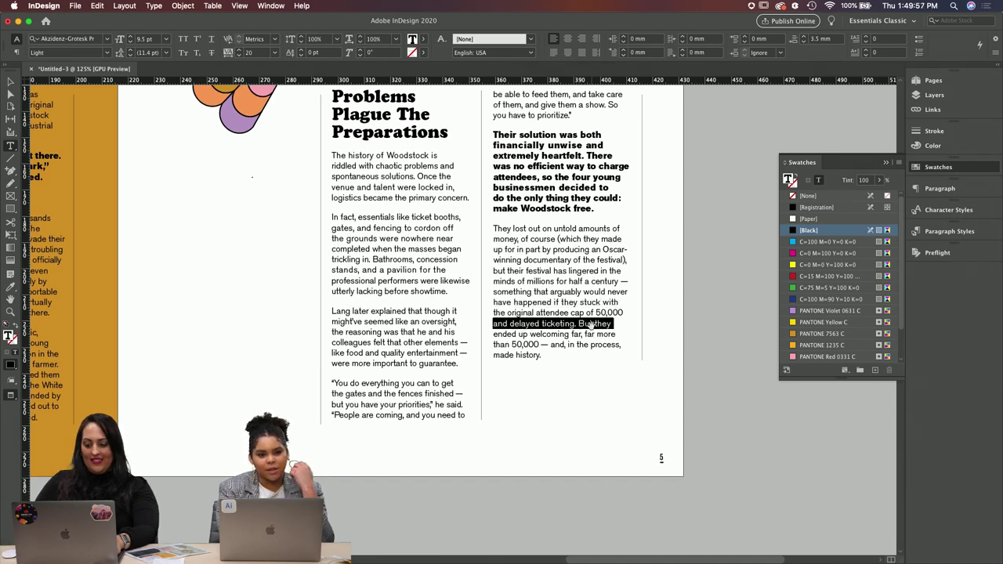
click(594, 334)
Step: Preview the Woodstock and rainbow spreads in Presentation mode, then return to normal view
key(Escape)
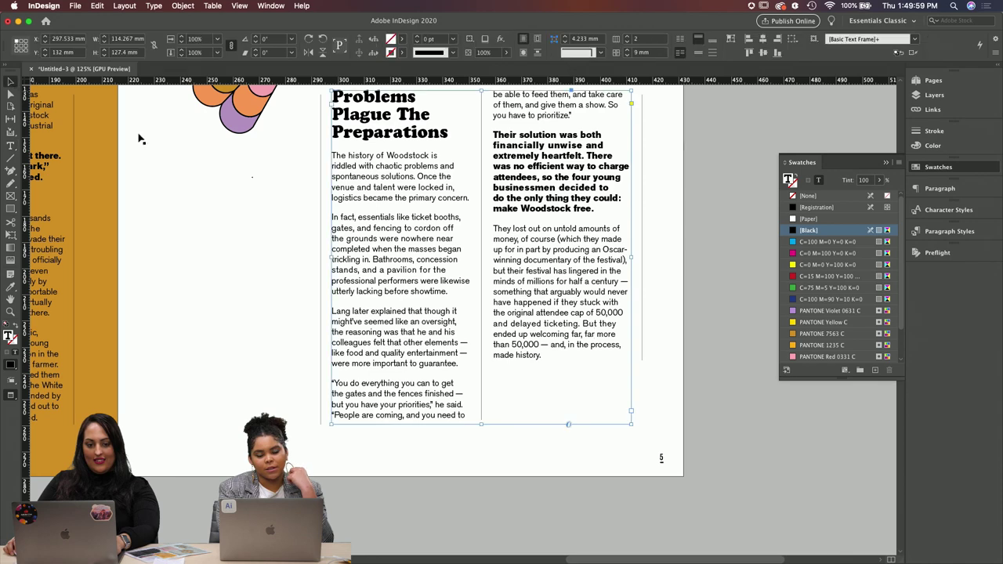
key(shift+w)
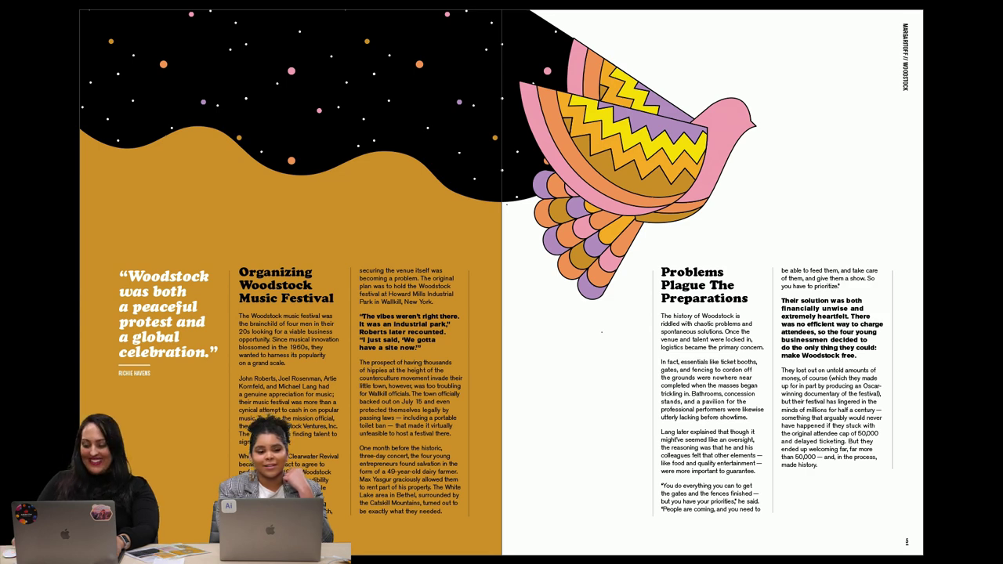
key(Left)
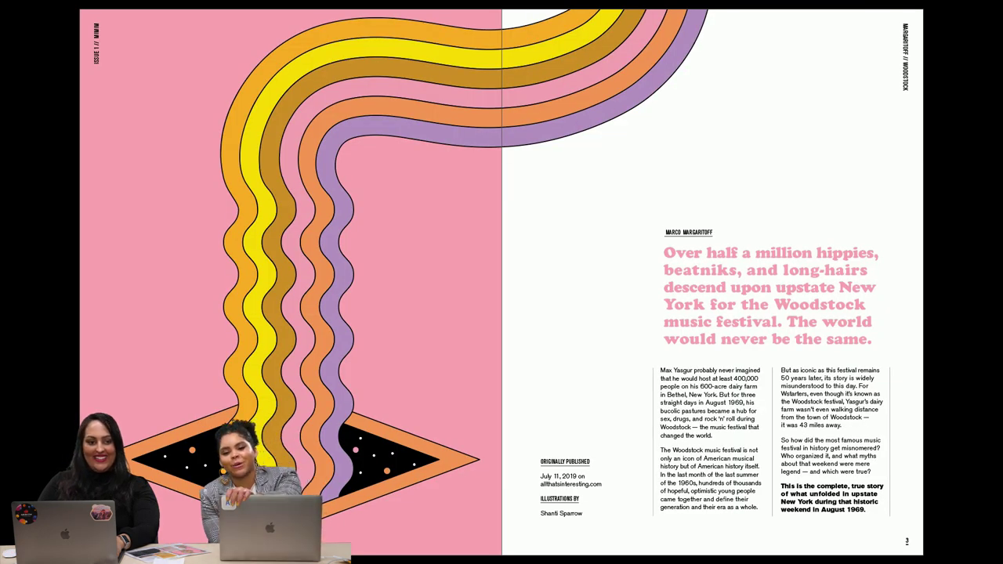
key(Right)
key(Left)
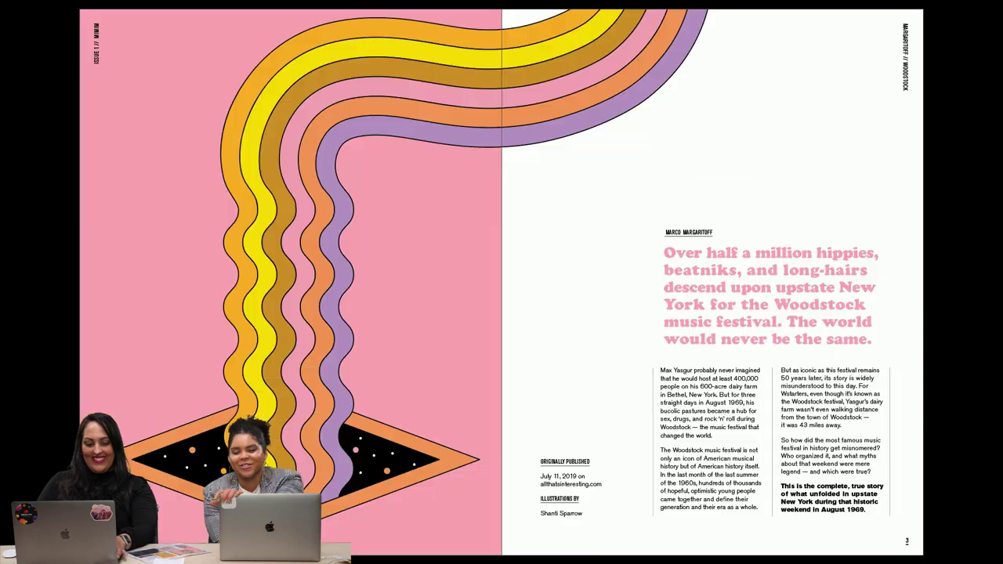
key(Escape)
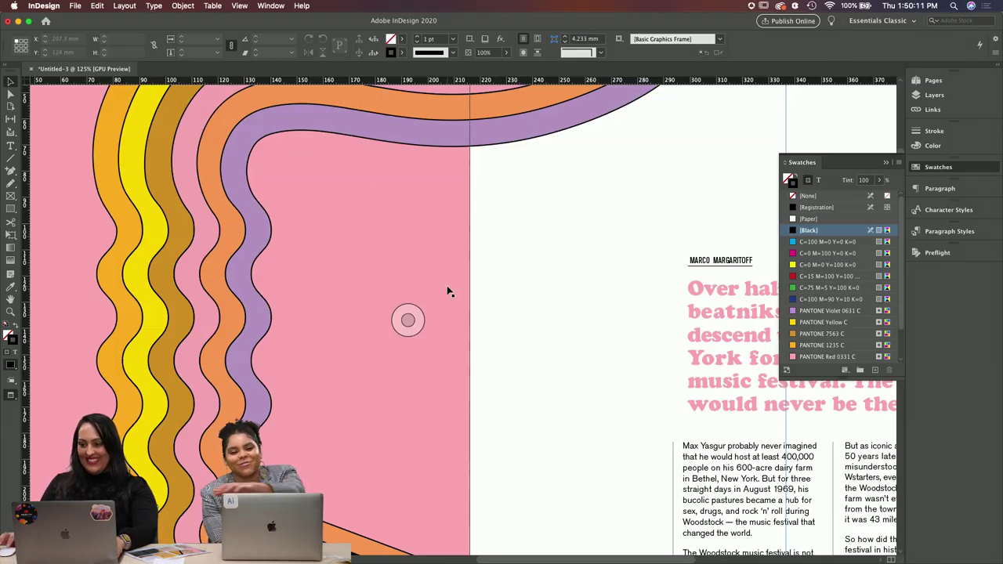
Step: Move to The Woodstock Festival Begins spread and check the 50,000 people and flooding paragraph lines
scroll(445, 289, down, 5)
scroll(447, 292, up, 3)
scroll(448, 292, down, 10)
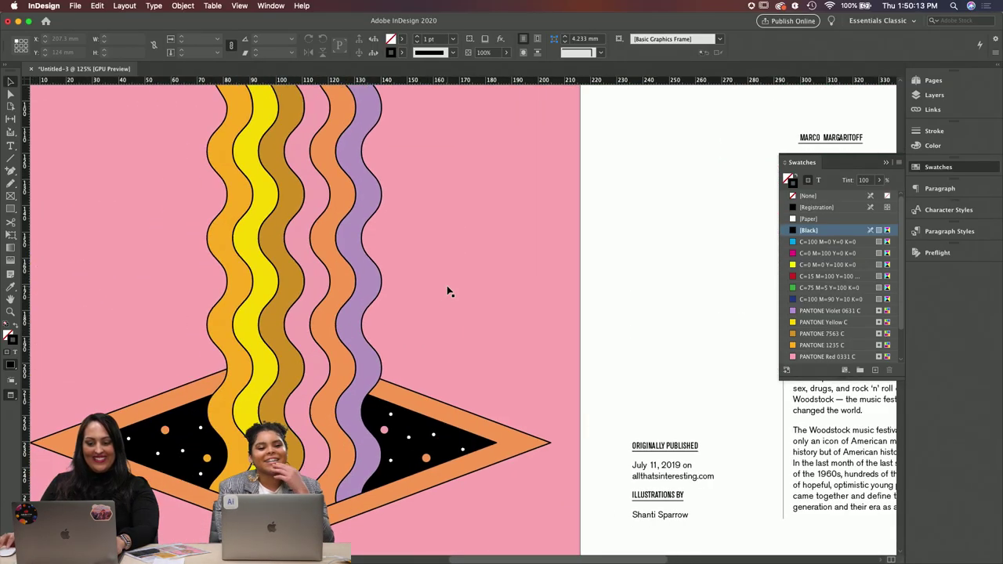
scroll(448, 292, right, 5)
scroll(449, 291, down, 15)
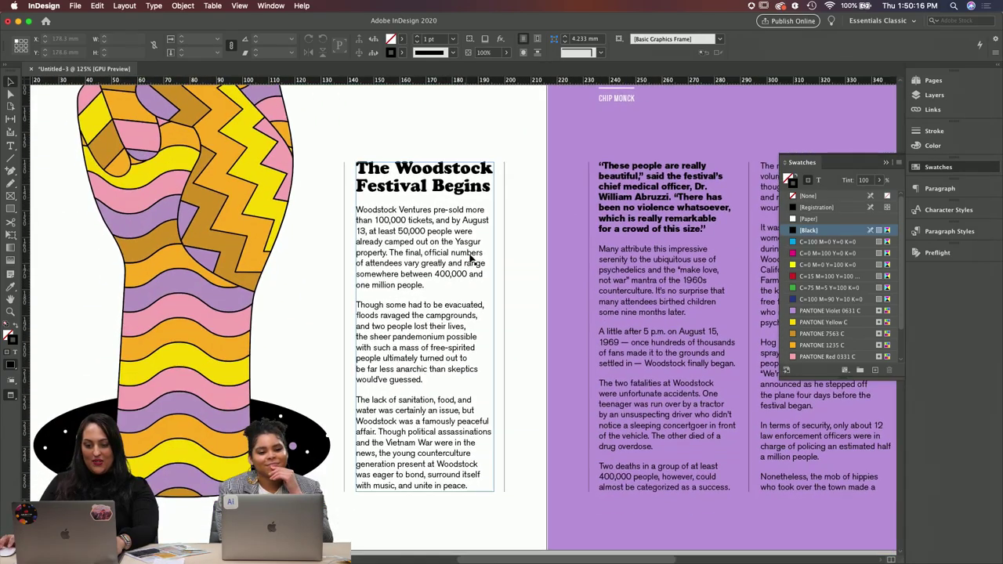
triple_click(477, 235)
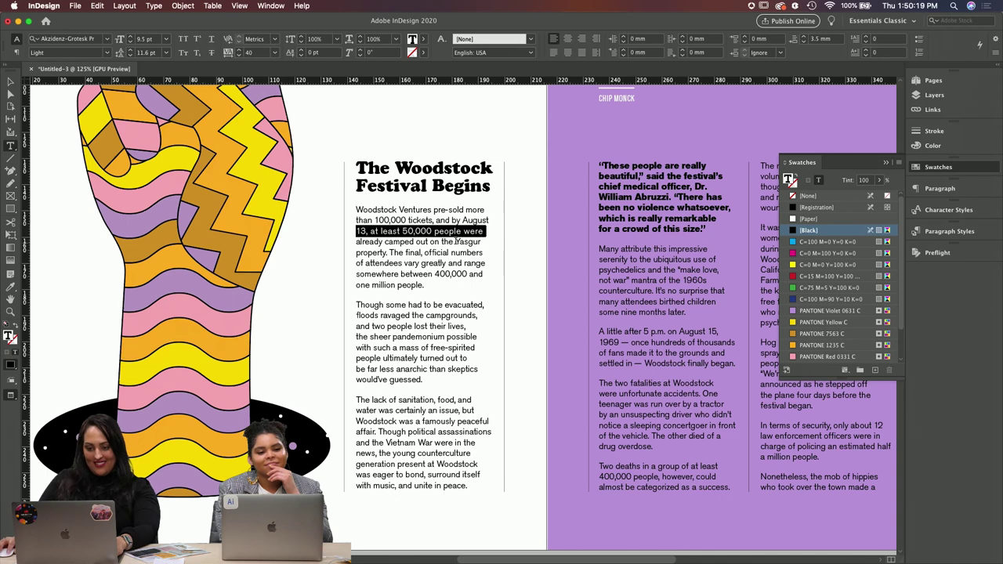
triple_click(456, 242)
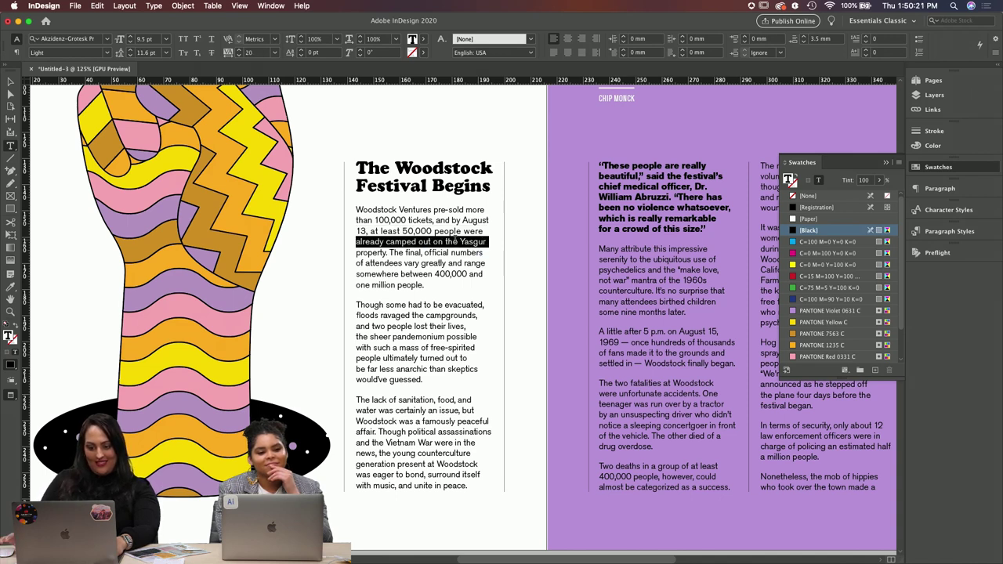
triple_click(453, 326)
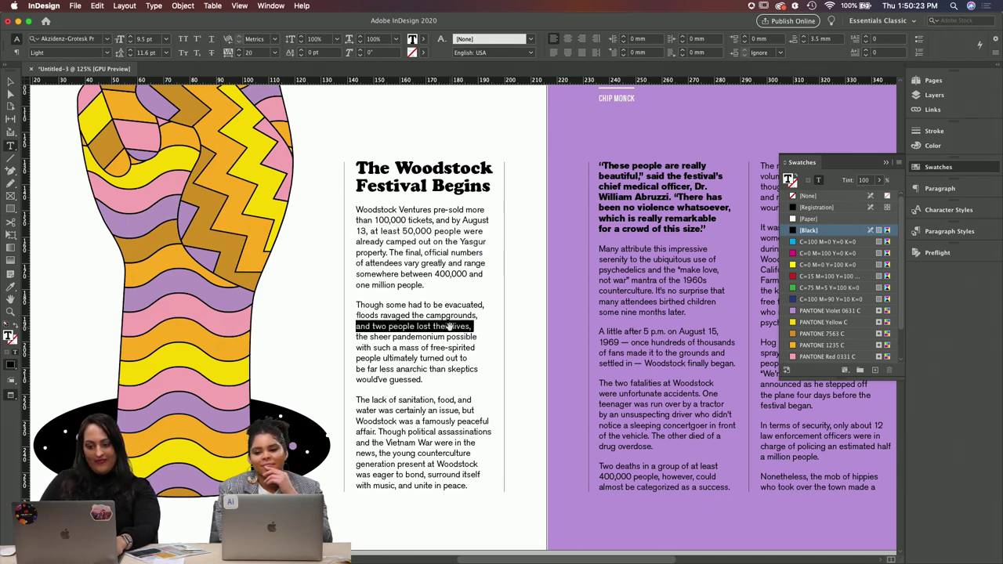
drag(424, 380, 358, 314)
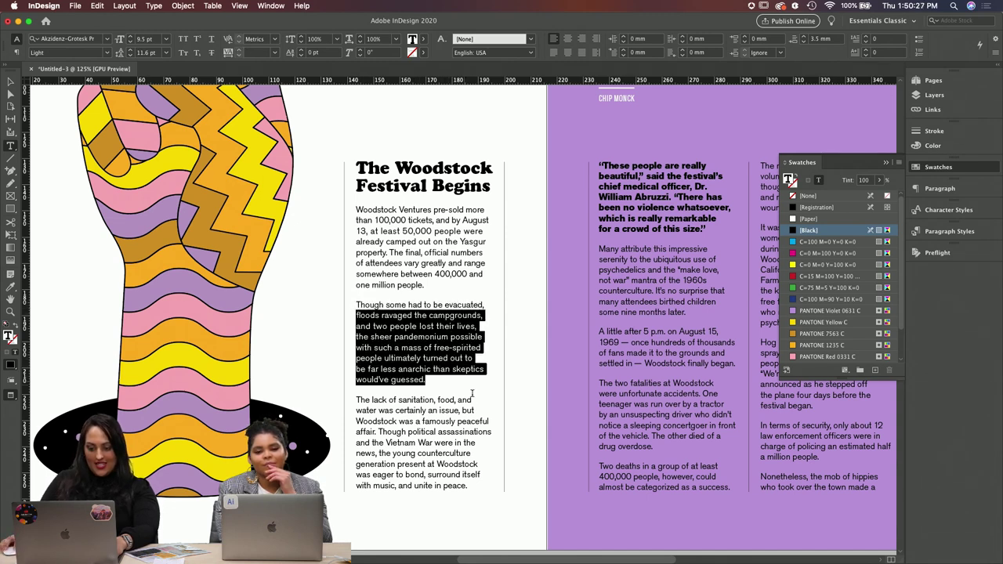
Step: Set tracking to 20 on the water-issue lines and the Vietnam War lines
triple_click(433, 406)
drag(433, 406, 435, 402)
key(alt+Right)
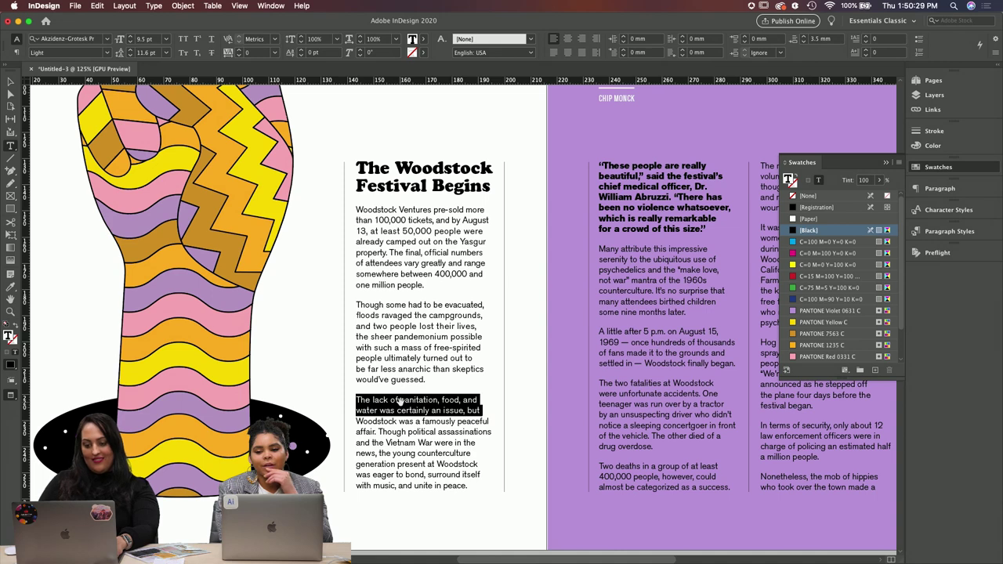
triple_click(435, 443)
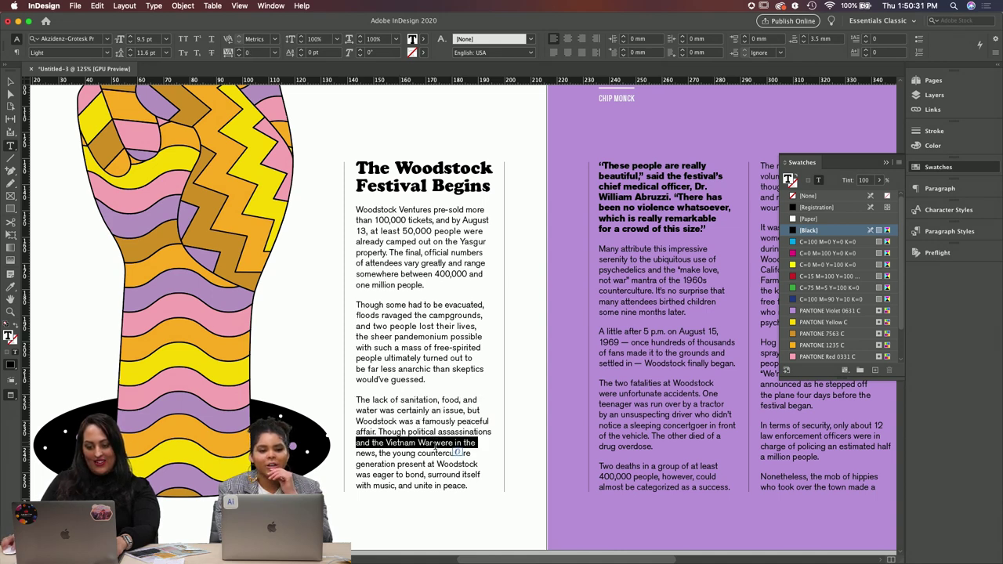
drag(435, 443, 433, 447)
key(alt+Right)
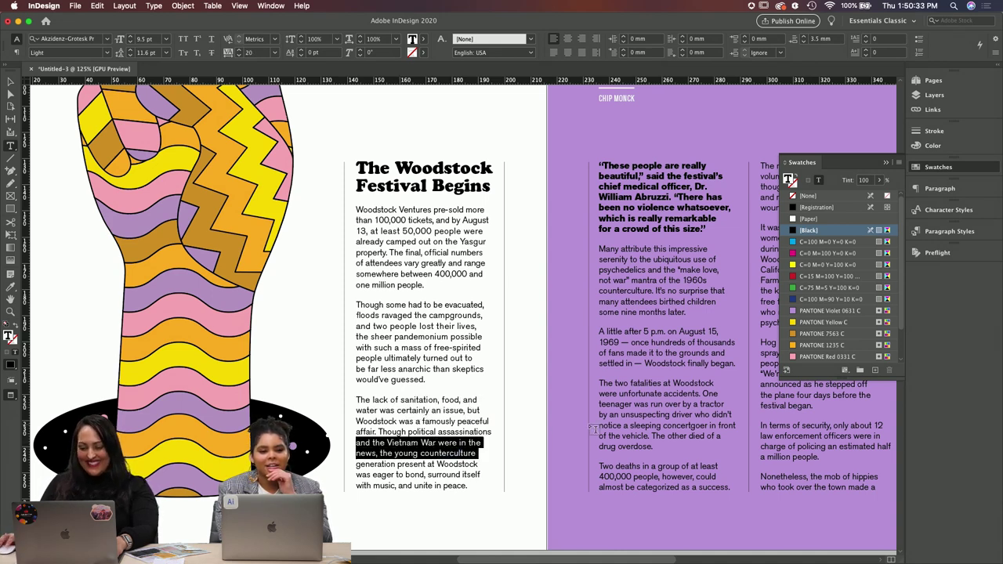
Step: Check the 1960s mantra and chief medical officer quote lines, then minimize InDesign
scroll(601, 408, right, 3)
triple_click(633, 280)
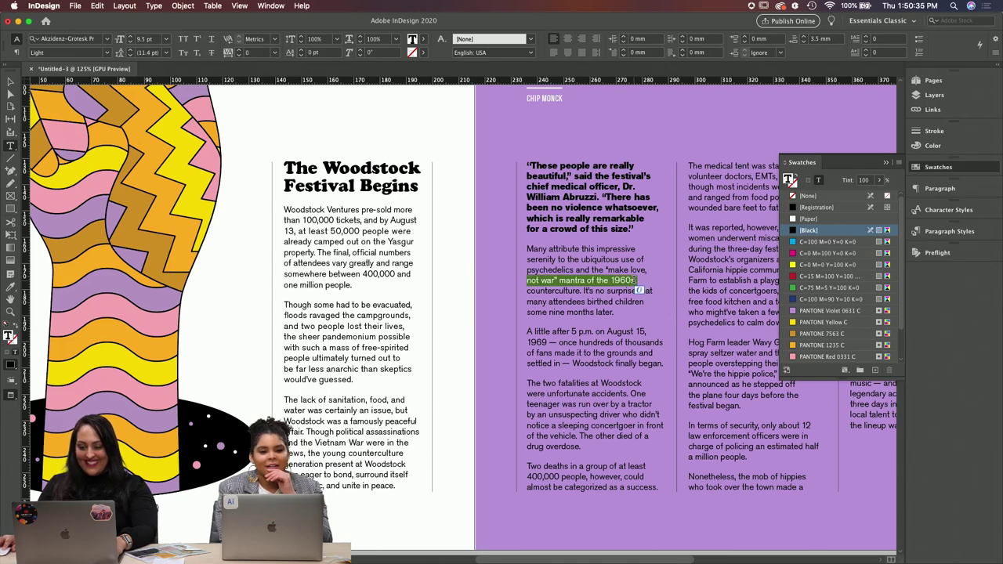
triple_click(627, 187)
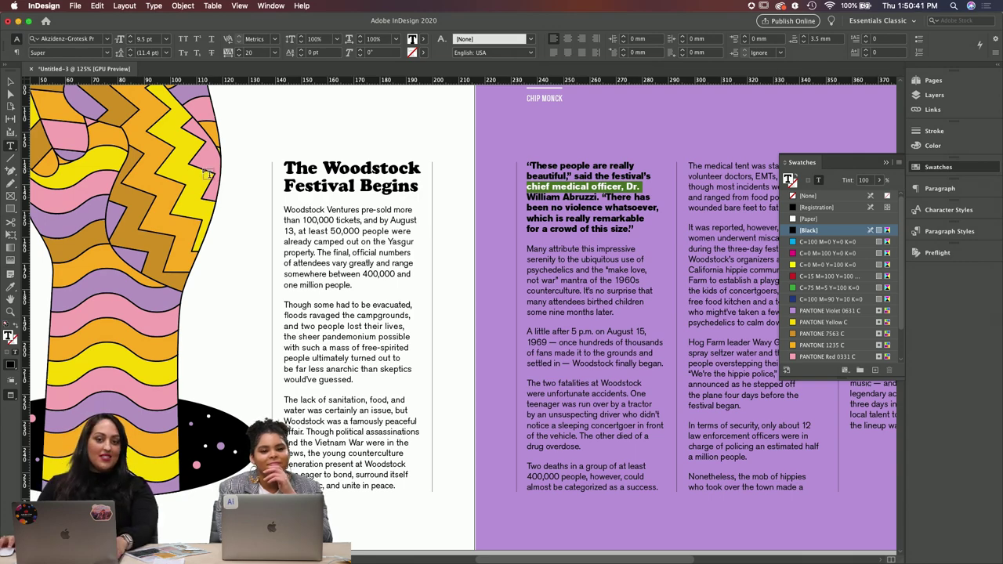
click(19, 22)
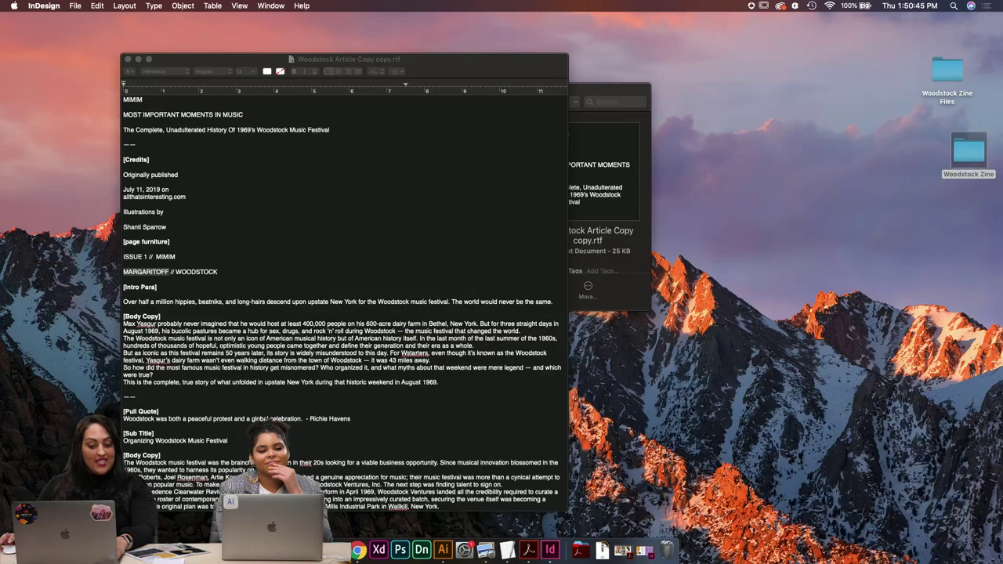
Step: Open Woodstock Zine > Woodstock Zine Files > Mock ups and Quick Look all the mockup images
click(345, 548)
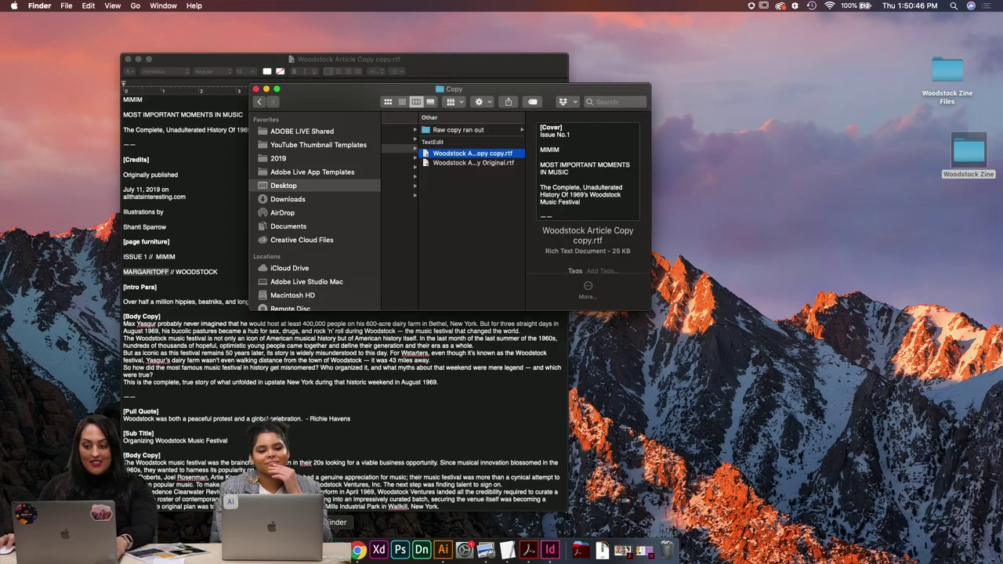
double_click(976, 152)
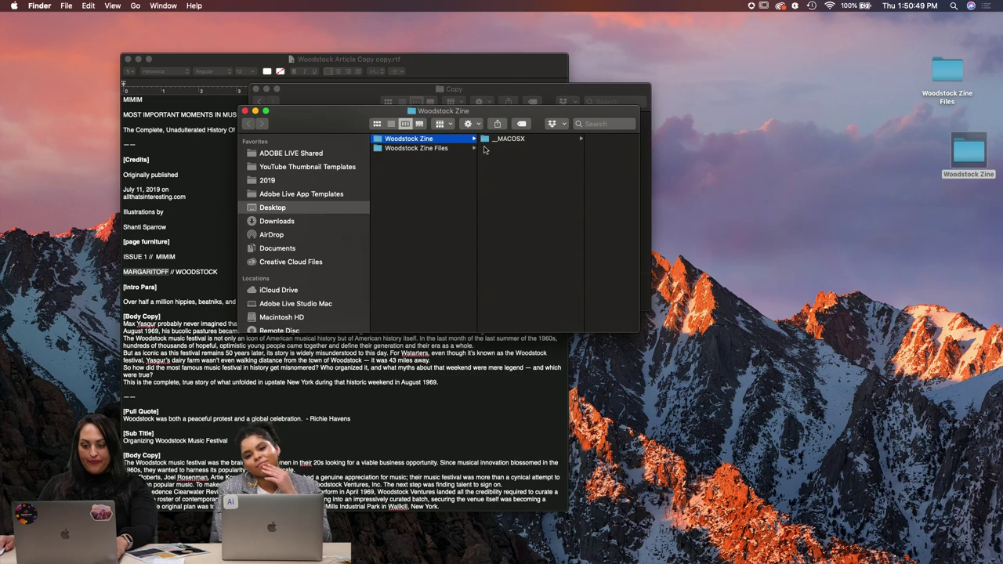
click(438, 148)
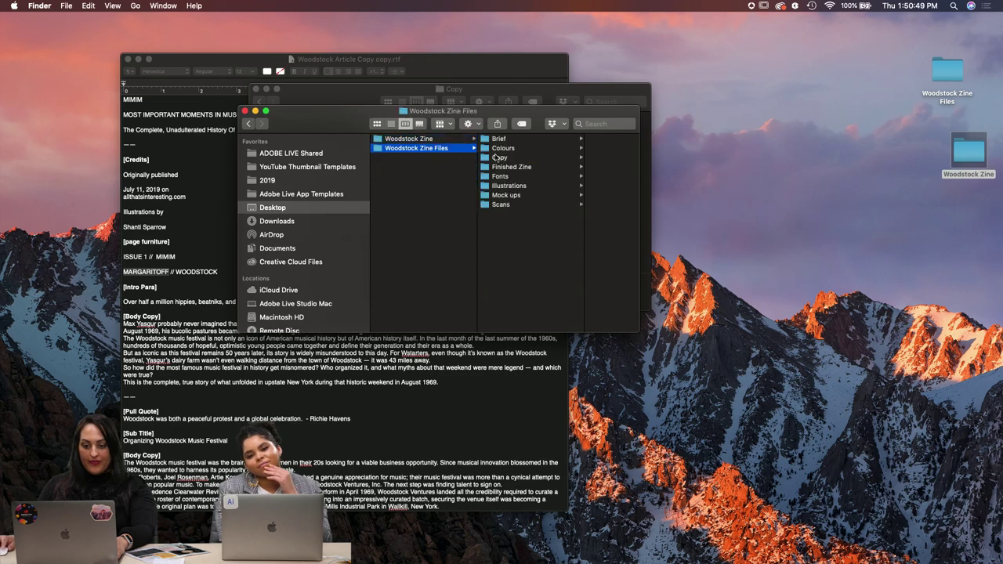
click(506, 195)
drag(614, 249, 539, 127)
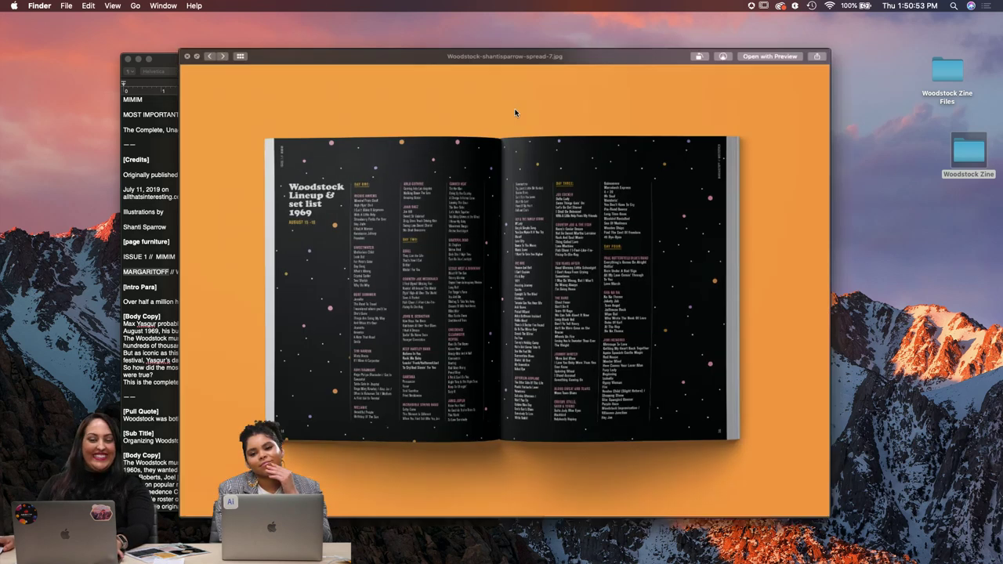
key(space)
Step: Quick Look only cover.jpg, view it full screen, then exit full screen
click(156, 40)
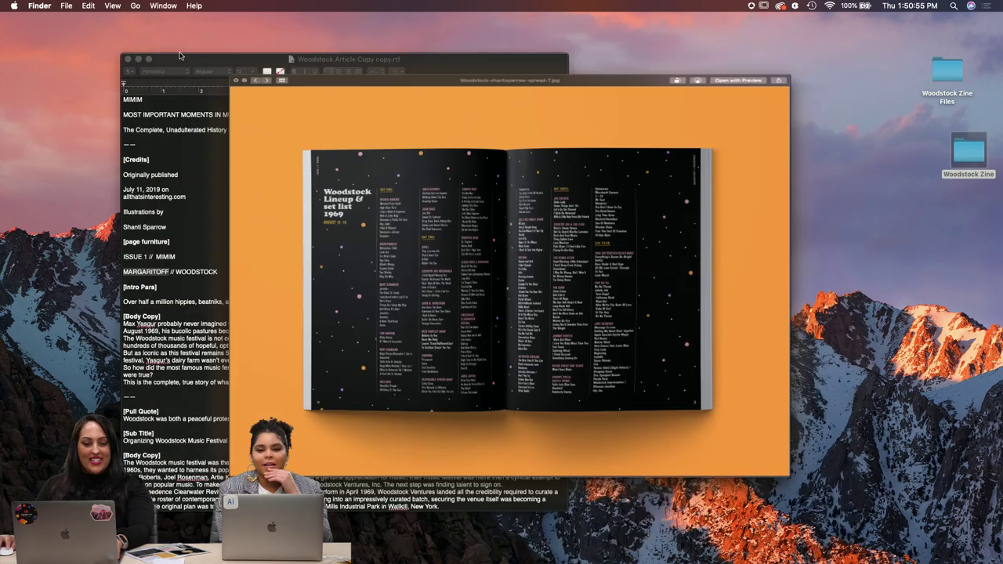
click(559, 139)
key(space)
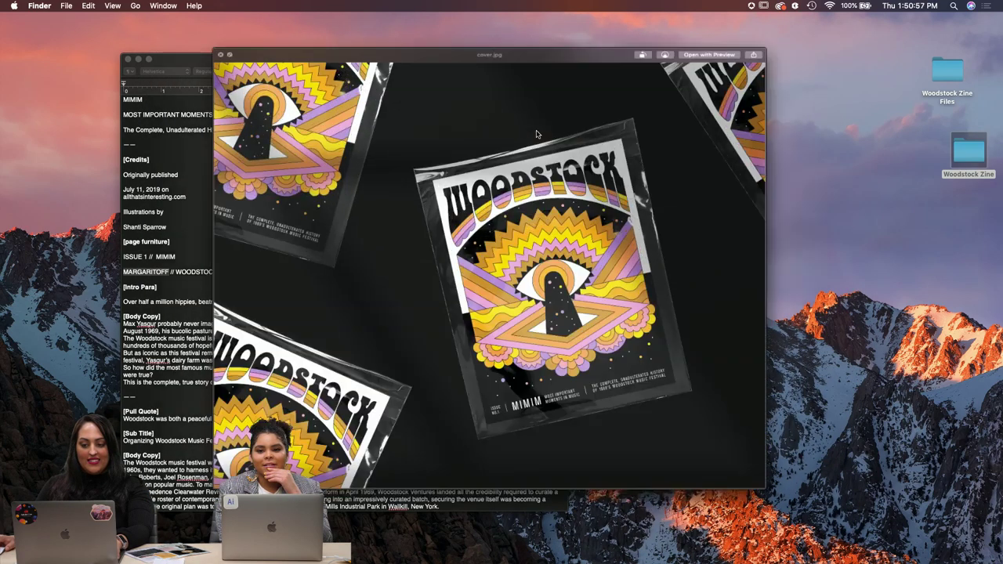
click(201, 41)
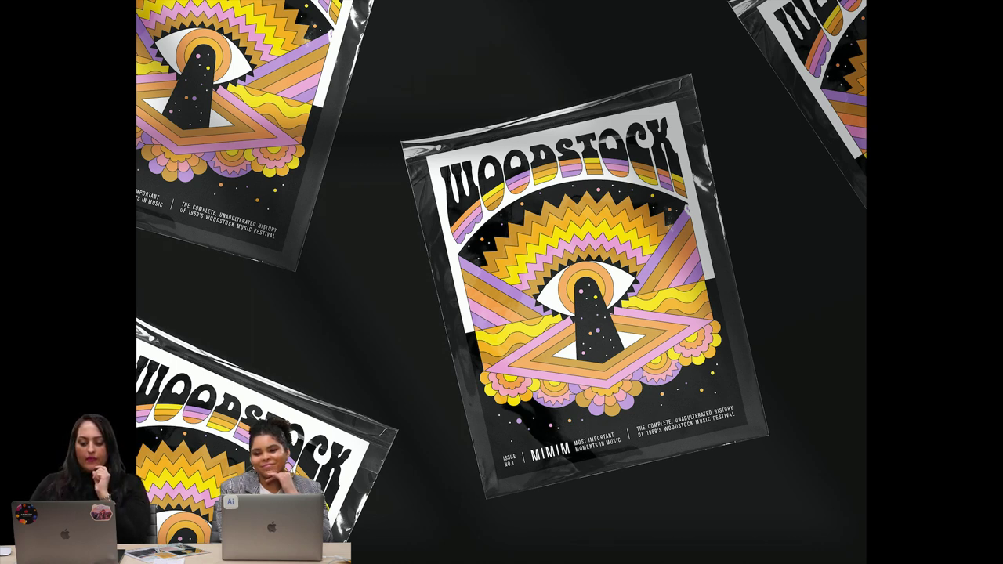
key(Escape)
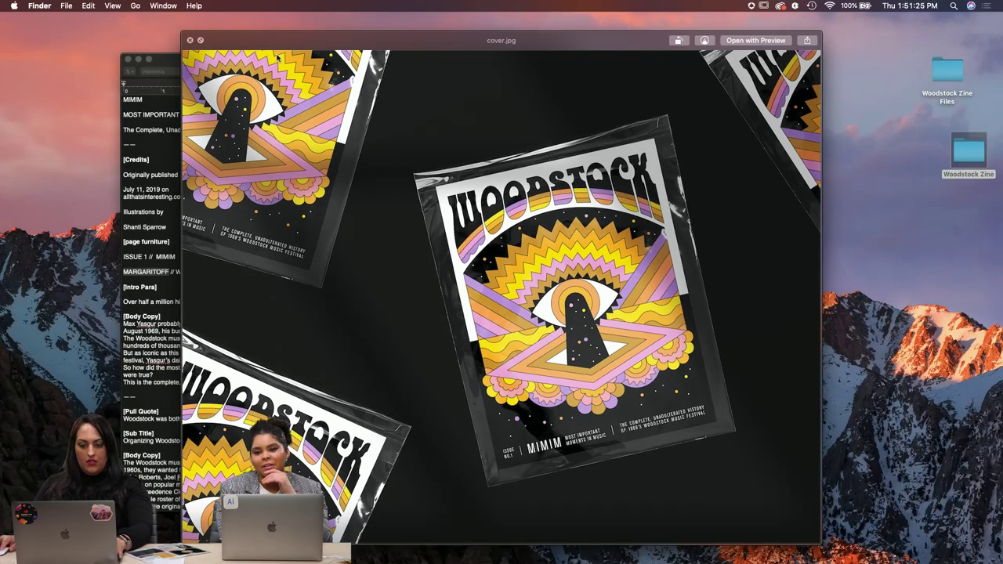
Step: Close the cover preview and bring up Cover&Back-cover2.jpg in Quick Look from the Mock ups folder
click(190, 41)
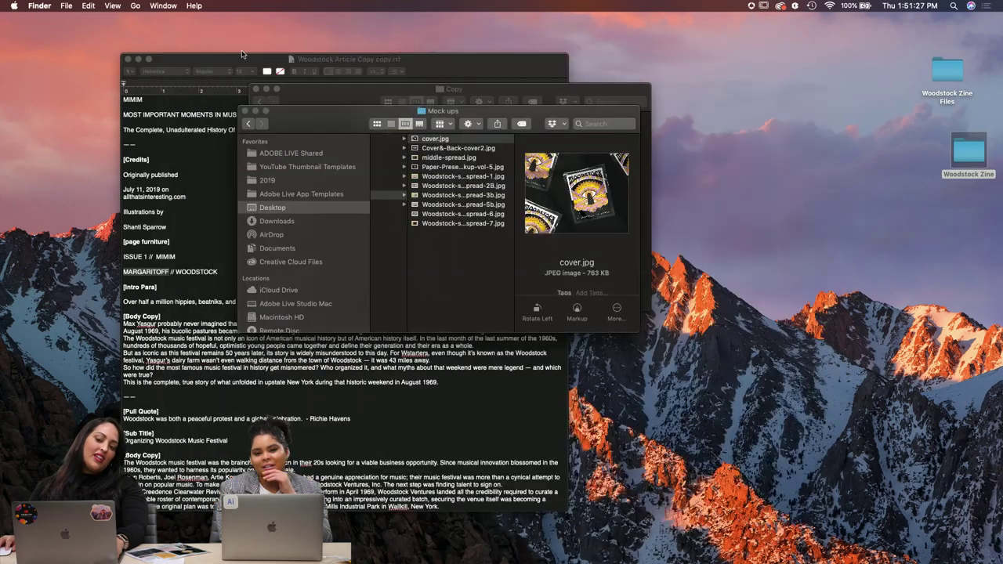
click(487, 152)
key(space)
key(Left)
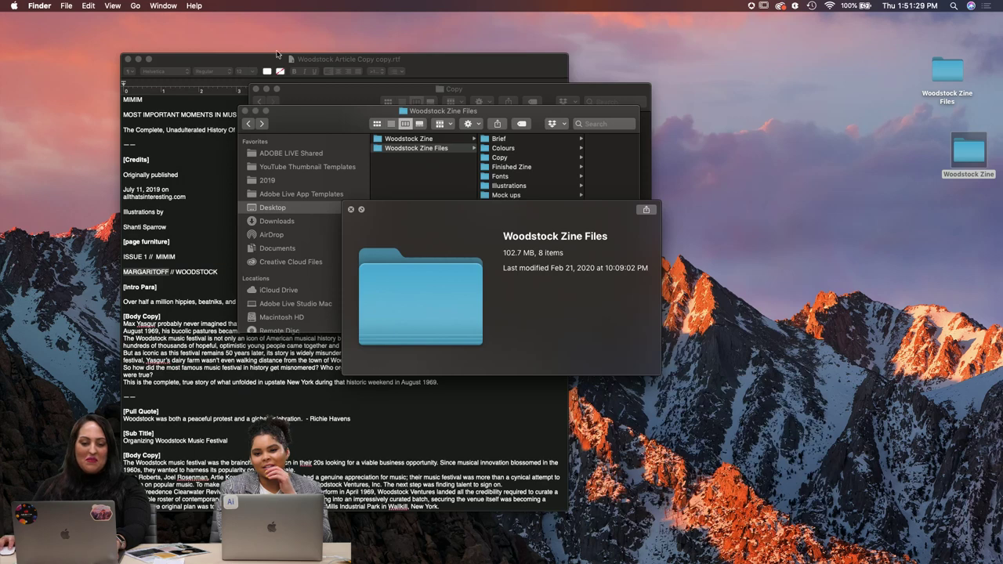
key(space)
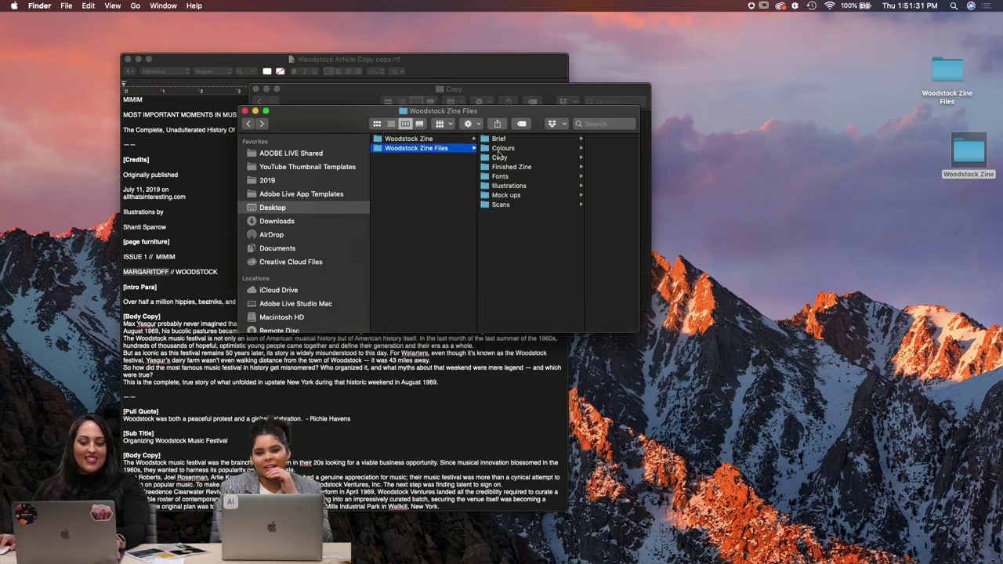
click(506, 195)
key(Right)
key(space)
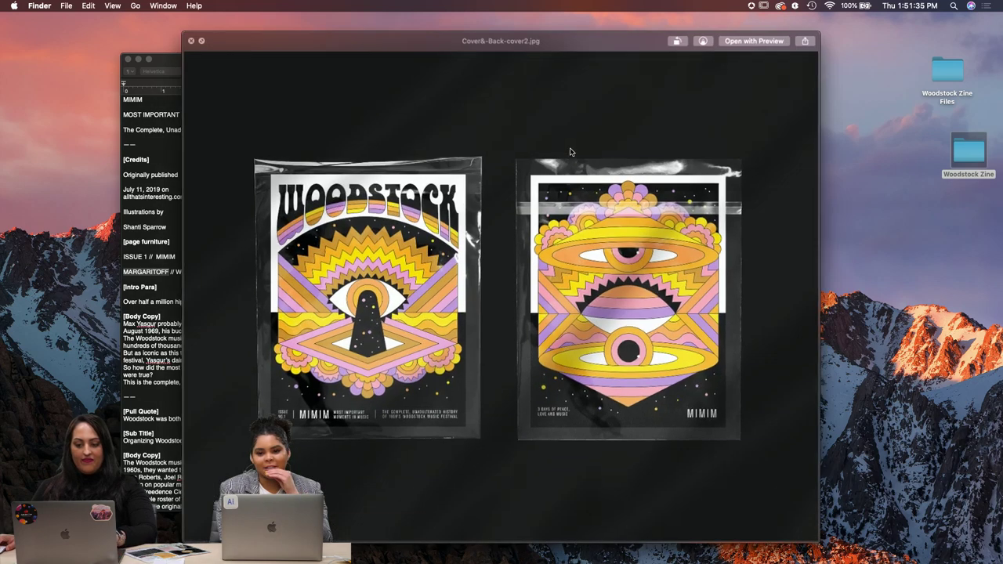
Step: View Cover&Back-cover2.jpg full screen, close it, and preview middle-spread.jpg
click(200, 43)
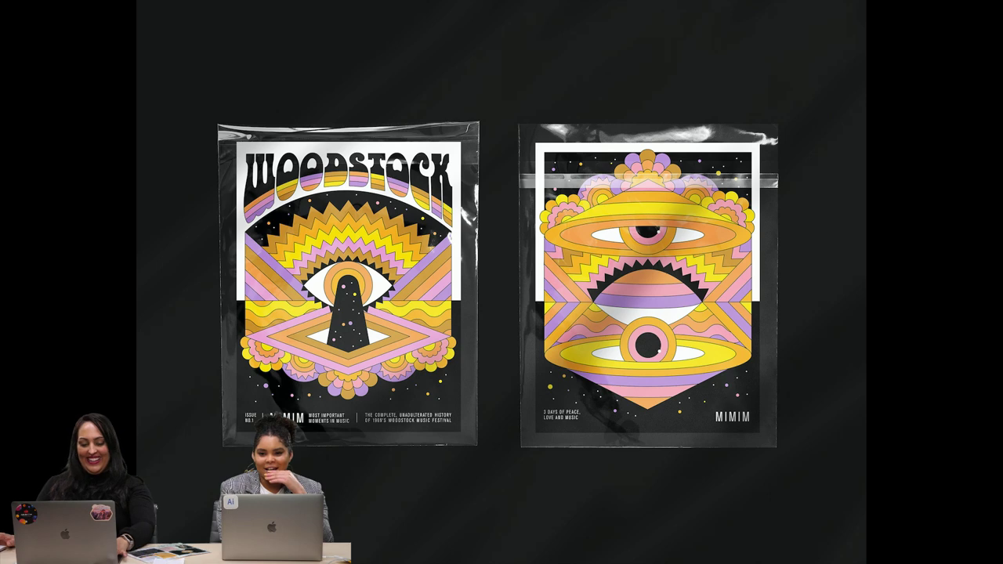
key(Escape)
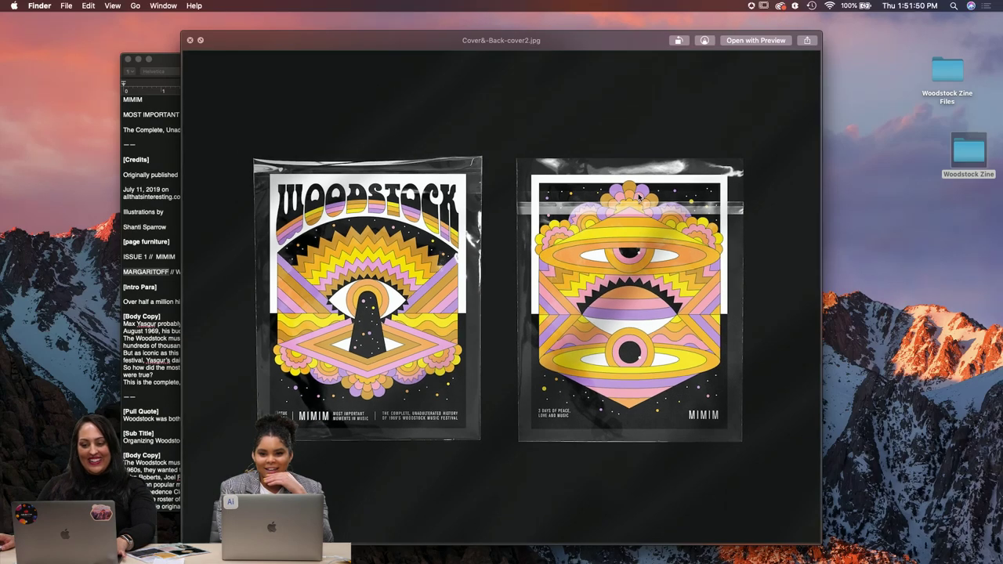
click(190, 40)
click(462, 158)
key(space)
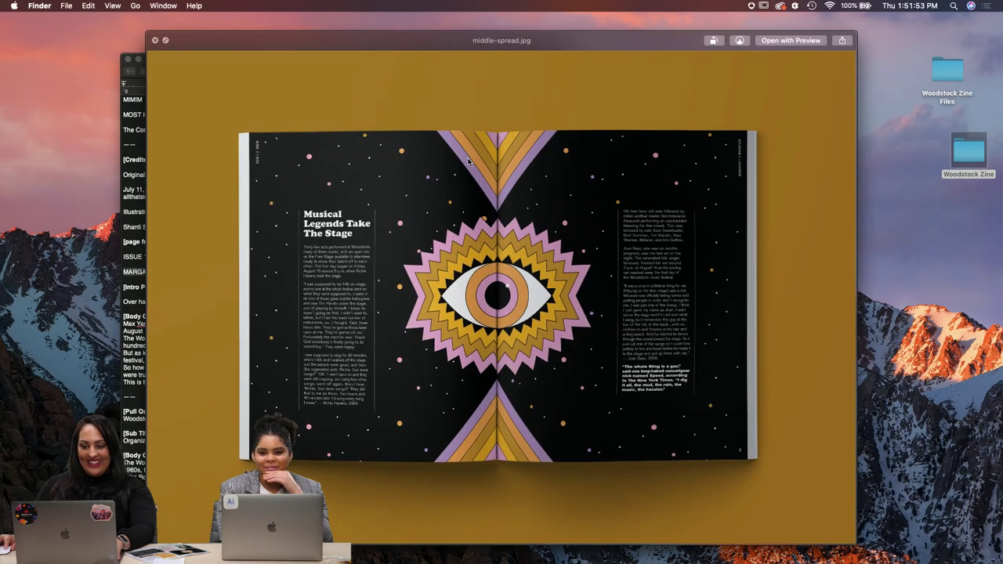
Step: Preview Paper-Presentation-Mockup-vol-5.jpg full screen, then advance to Woodstock-shantisparrow-spread-1.jpg
click(156, 40)
click(489, 167)
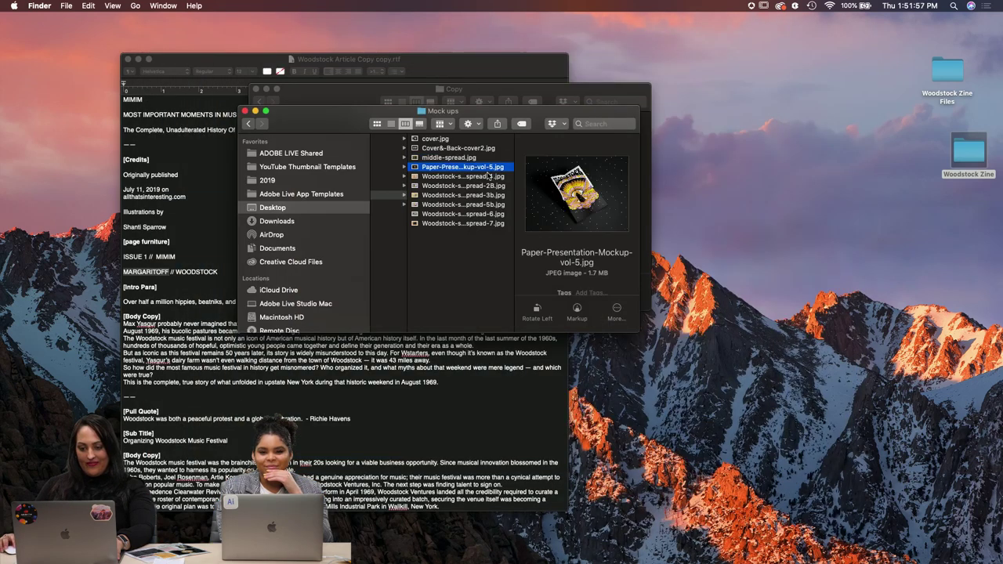
key(space)
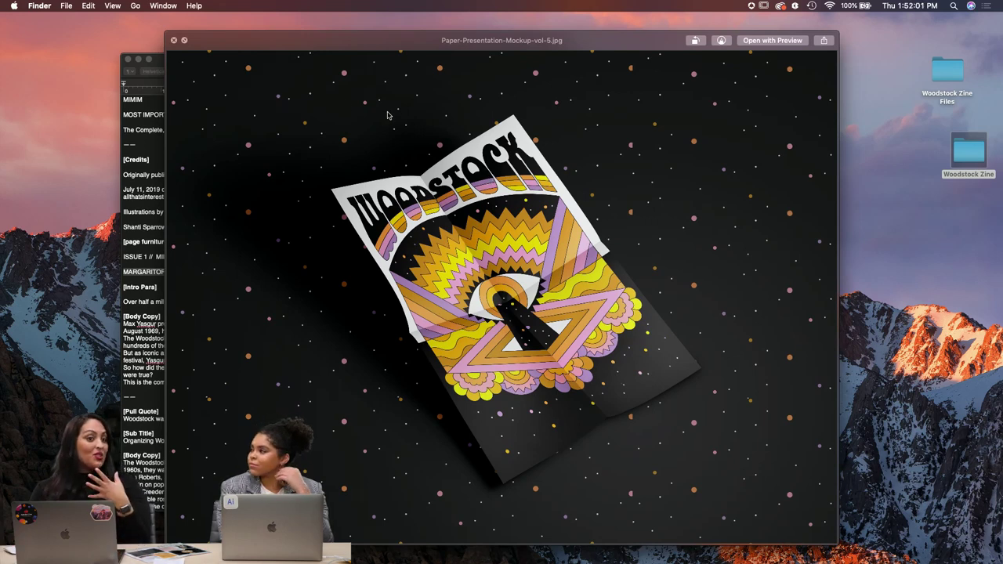
click(184, 40)
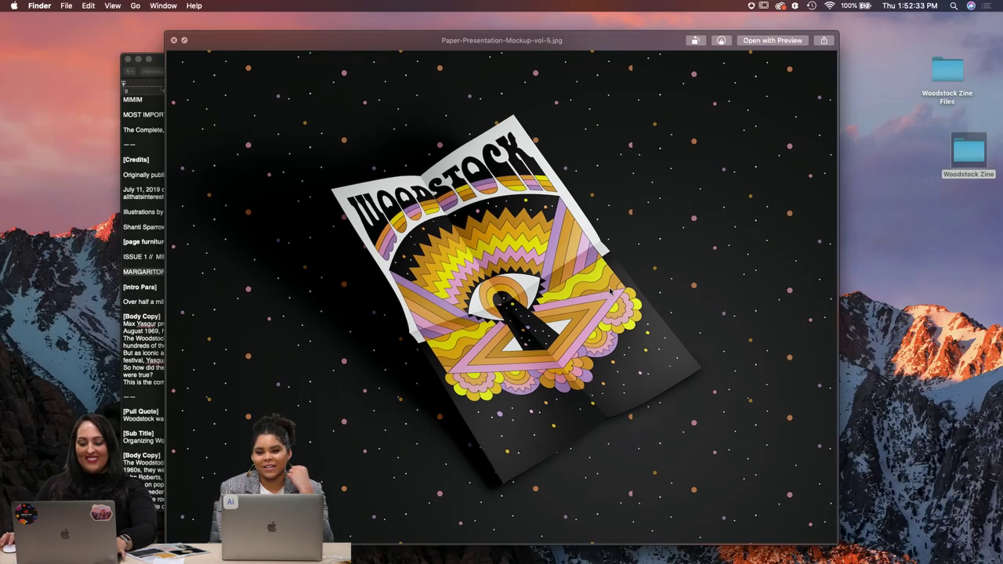
key(Down)
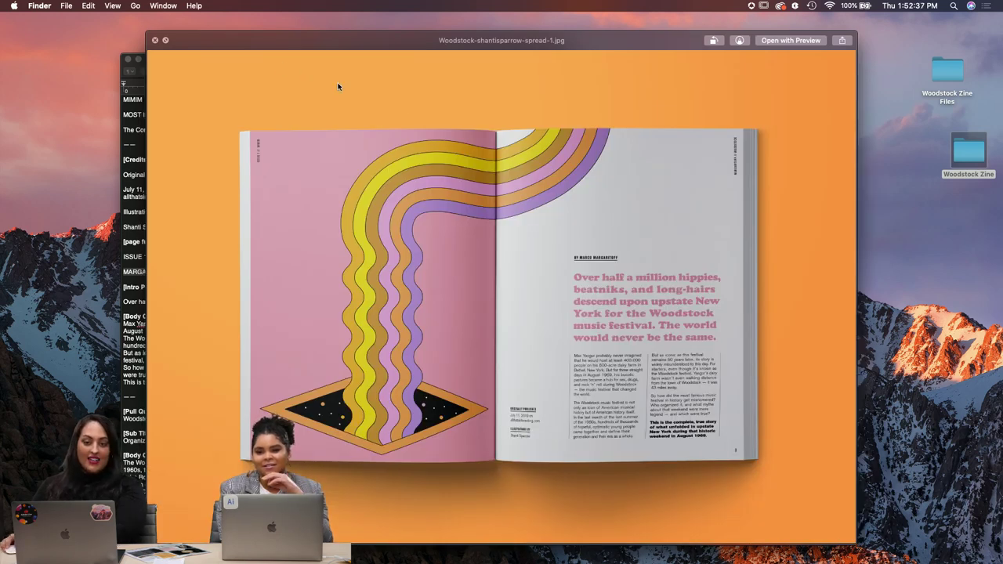
Step: Page through the next spread mockups and view the guitar spread full screen
key(Down)
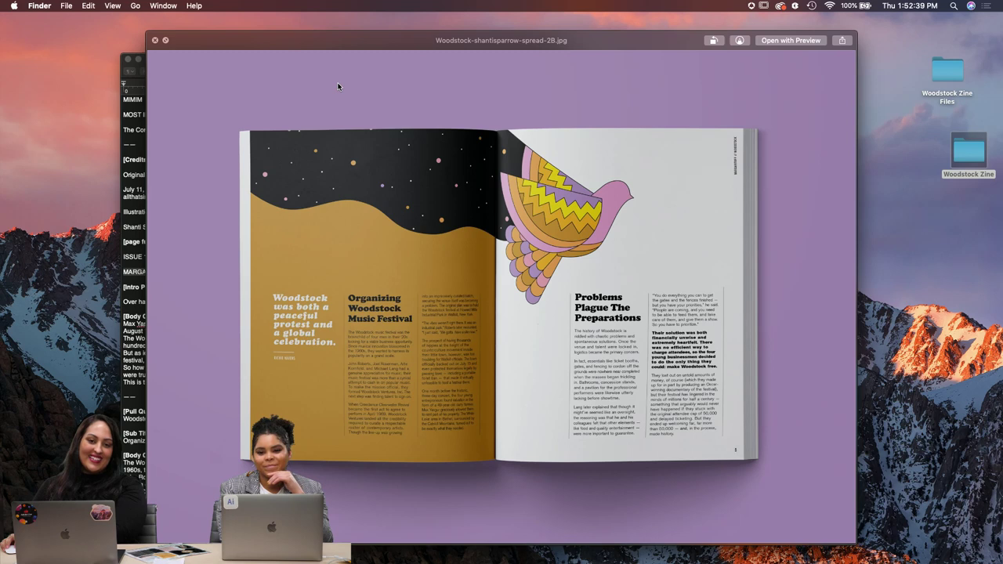
key(Down)
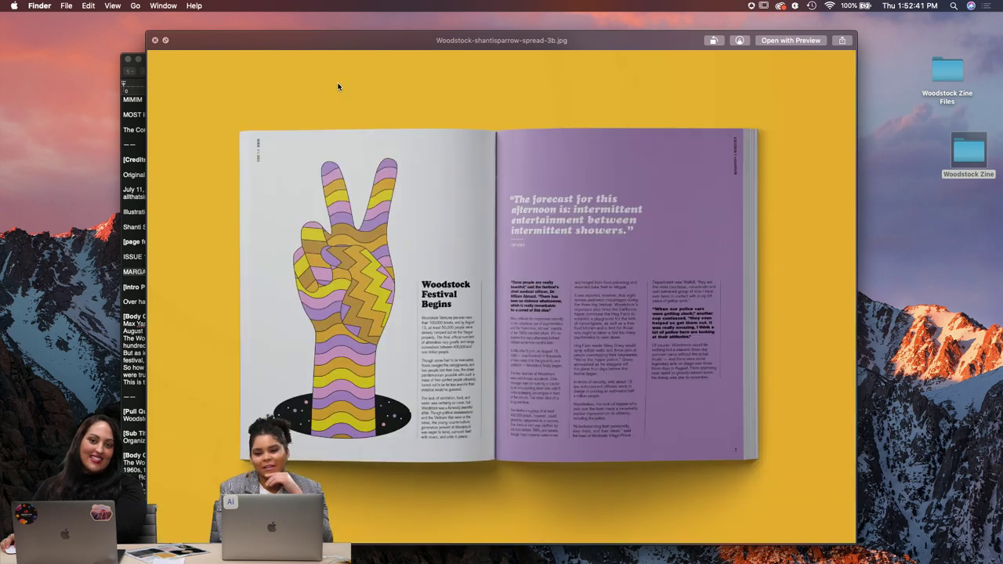
key(Down)
key(Down)
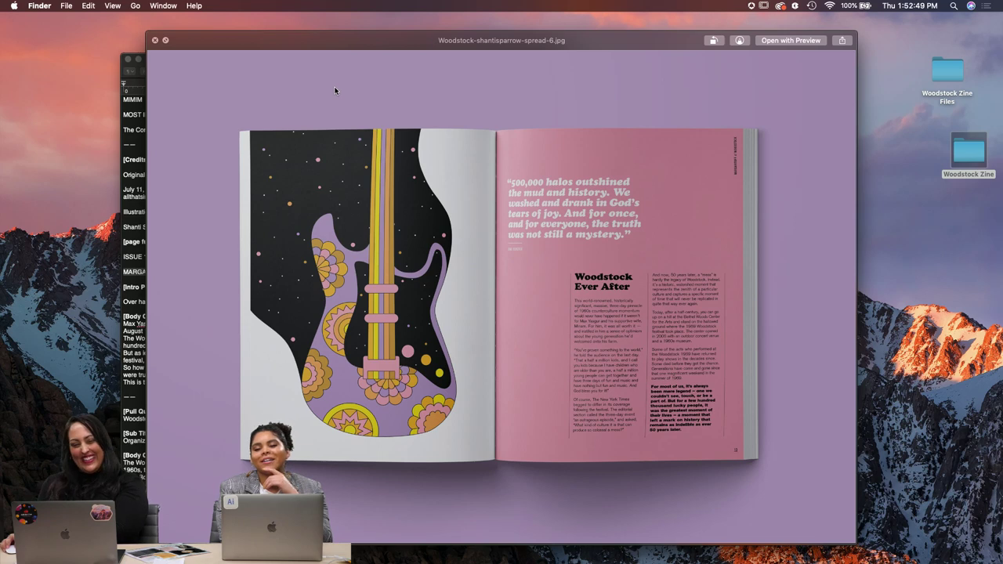
click(166, 41)
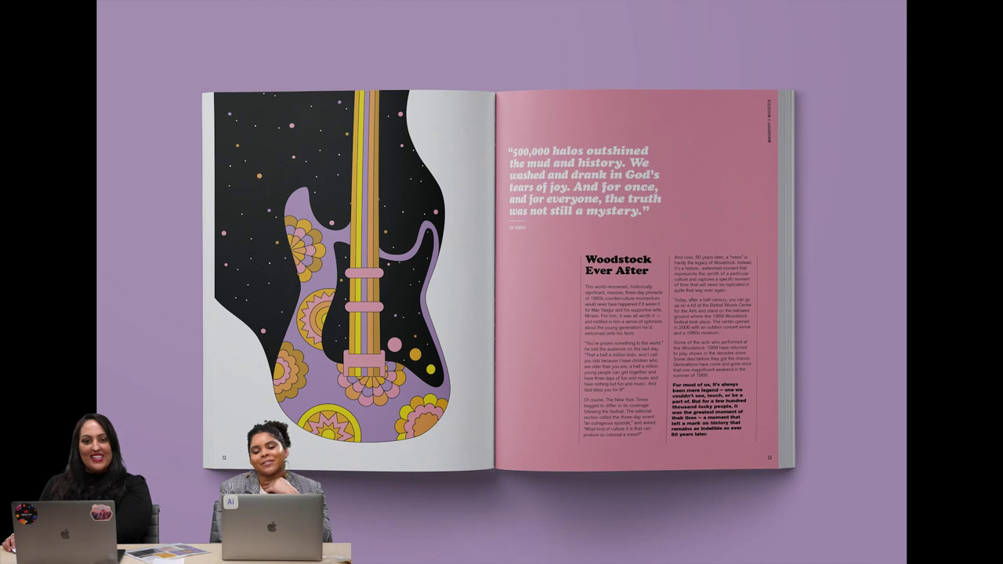
mouse_move(166, 46)
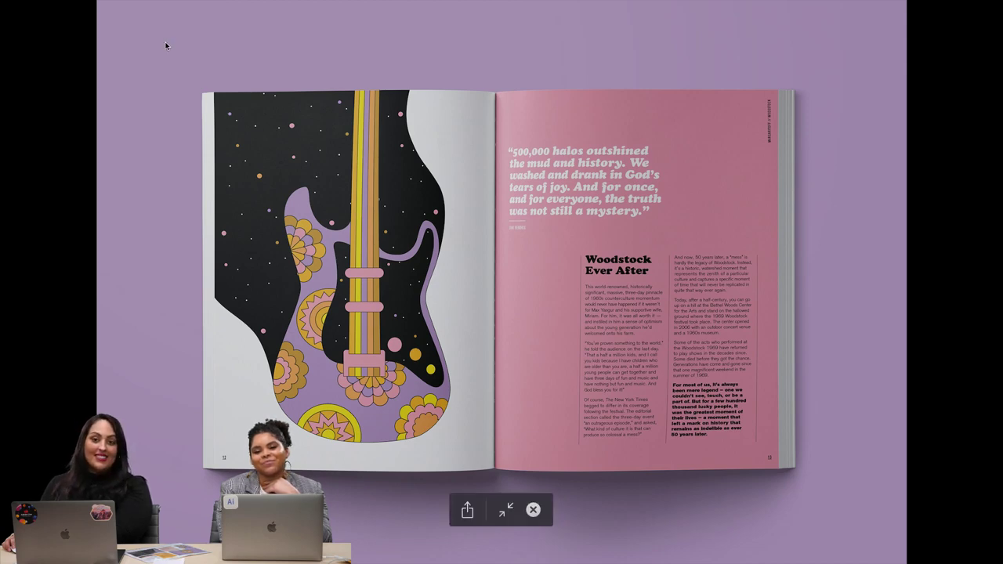
key(Escape)
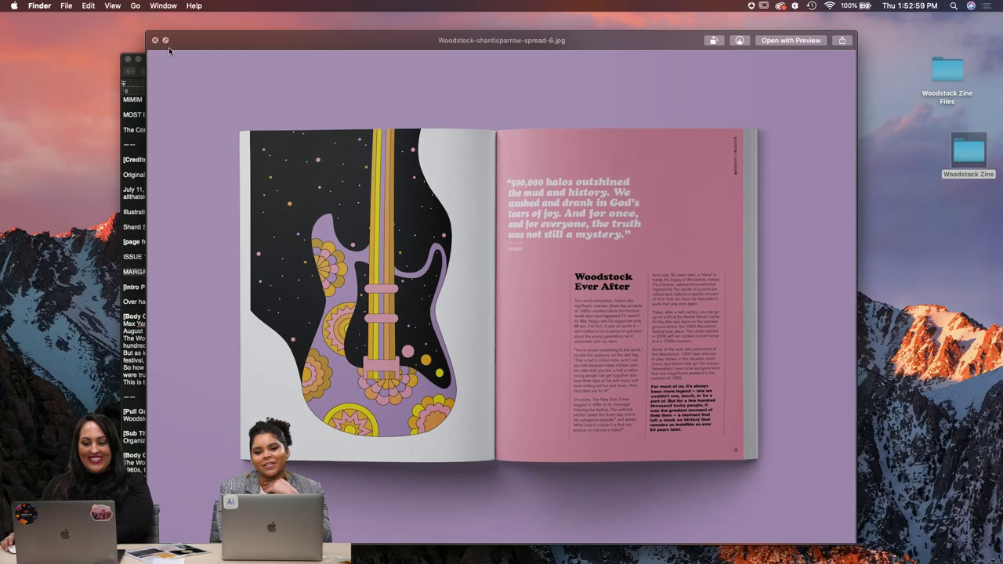
Step: View the spread-7 lineup mockup full screen, then close Quick Look
key(Right)
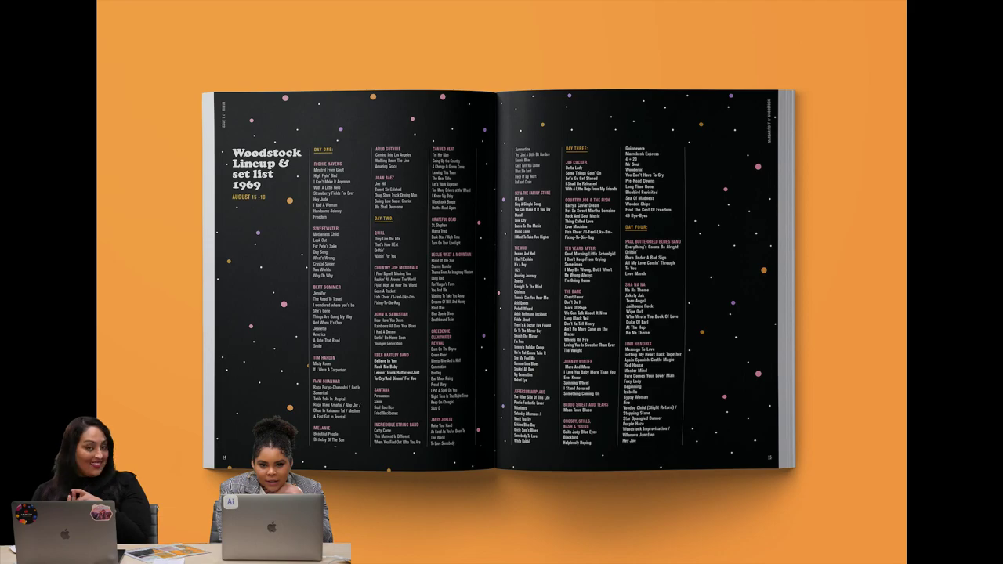
mouse_move(180, 30)
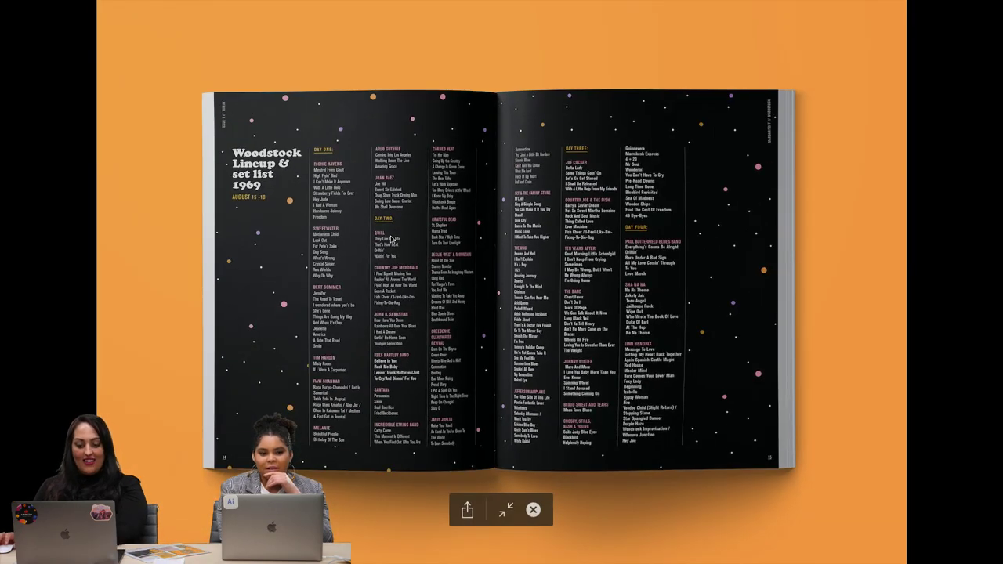
key(Escape)
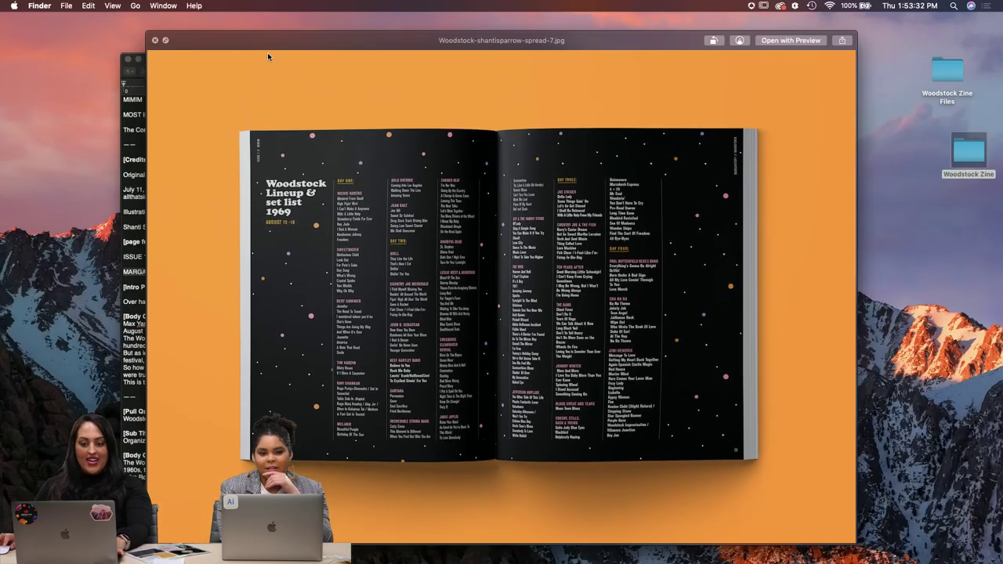
click(155, 41)
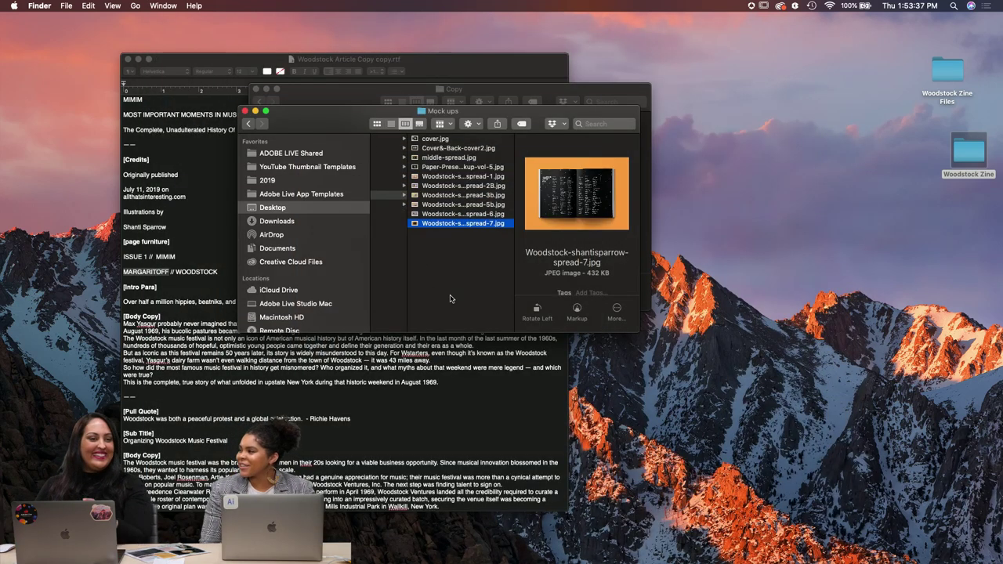